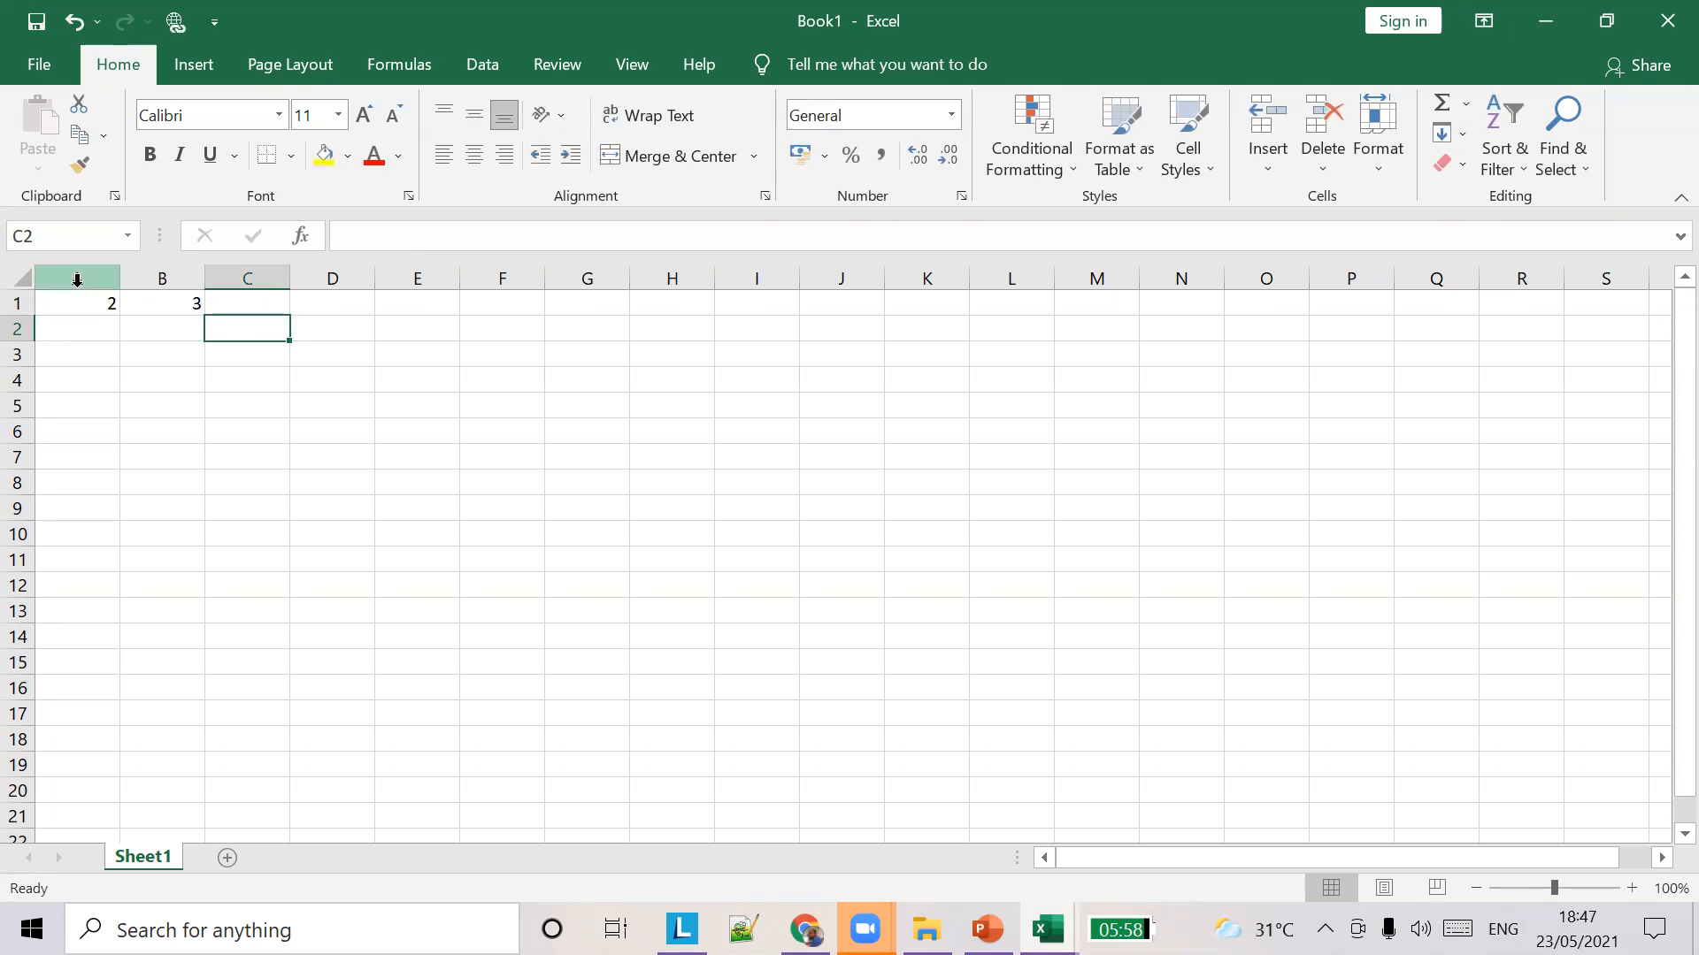
Check the cell addresses and contents of A1 and B1, and select the empty cell C1.
{"action": "left_click", "coordinate": [235, 304]}
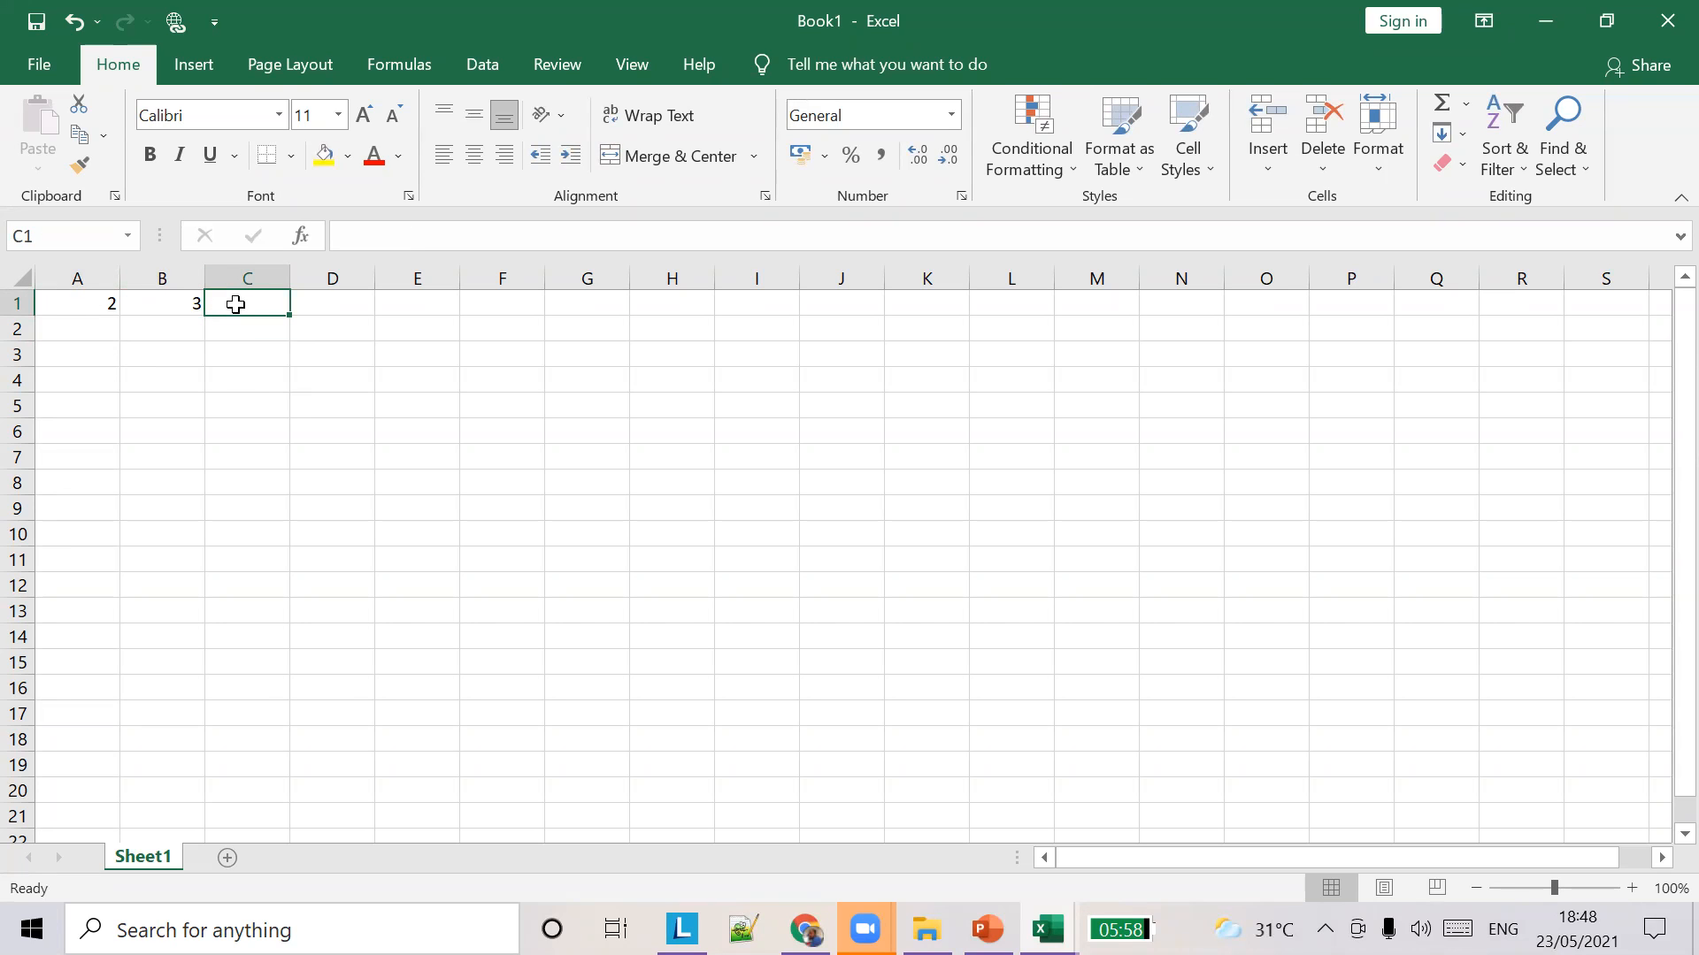
{"action": "left_click", "coordinate": [88, 303]}
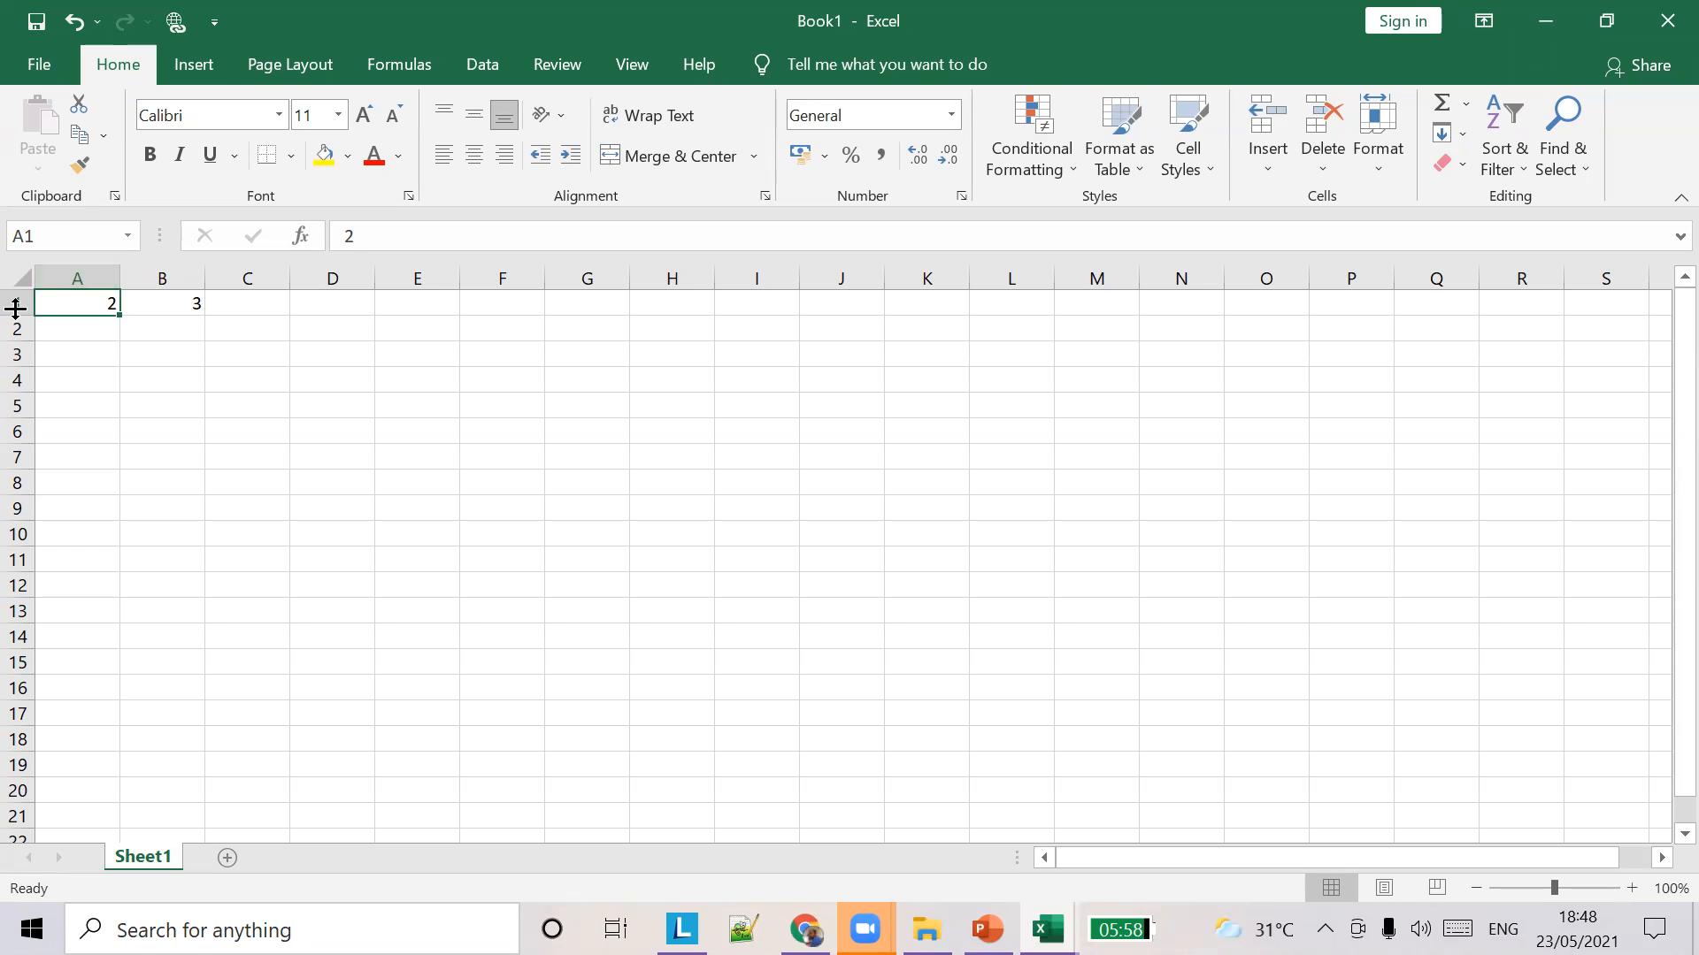
{"action": "left_click", "coordinate": [5, 237]}
{"action": "left_click", "coordinate": [177, 302]}
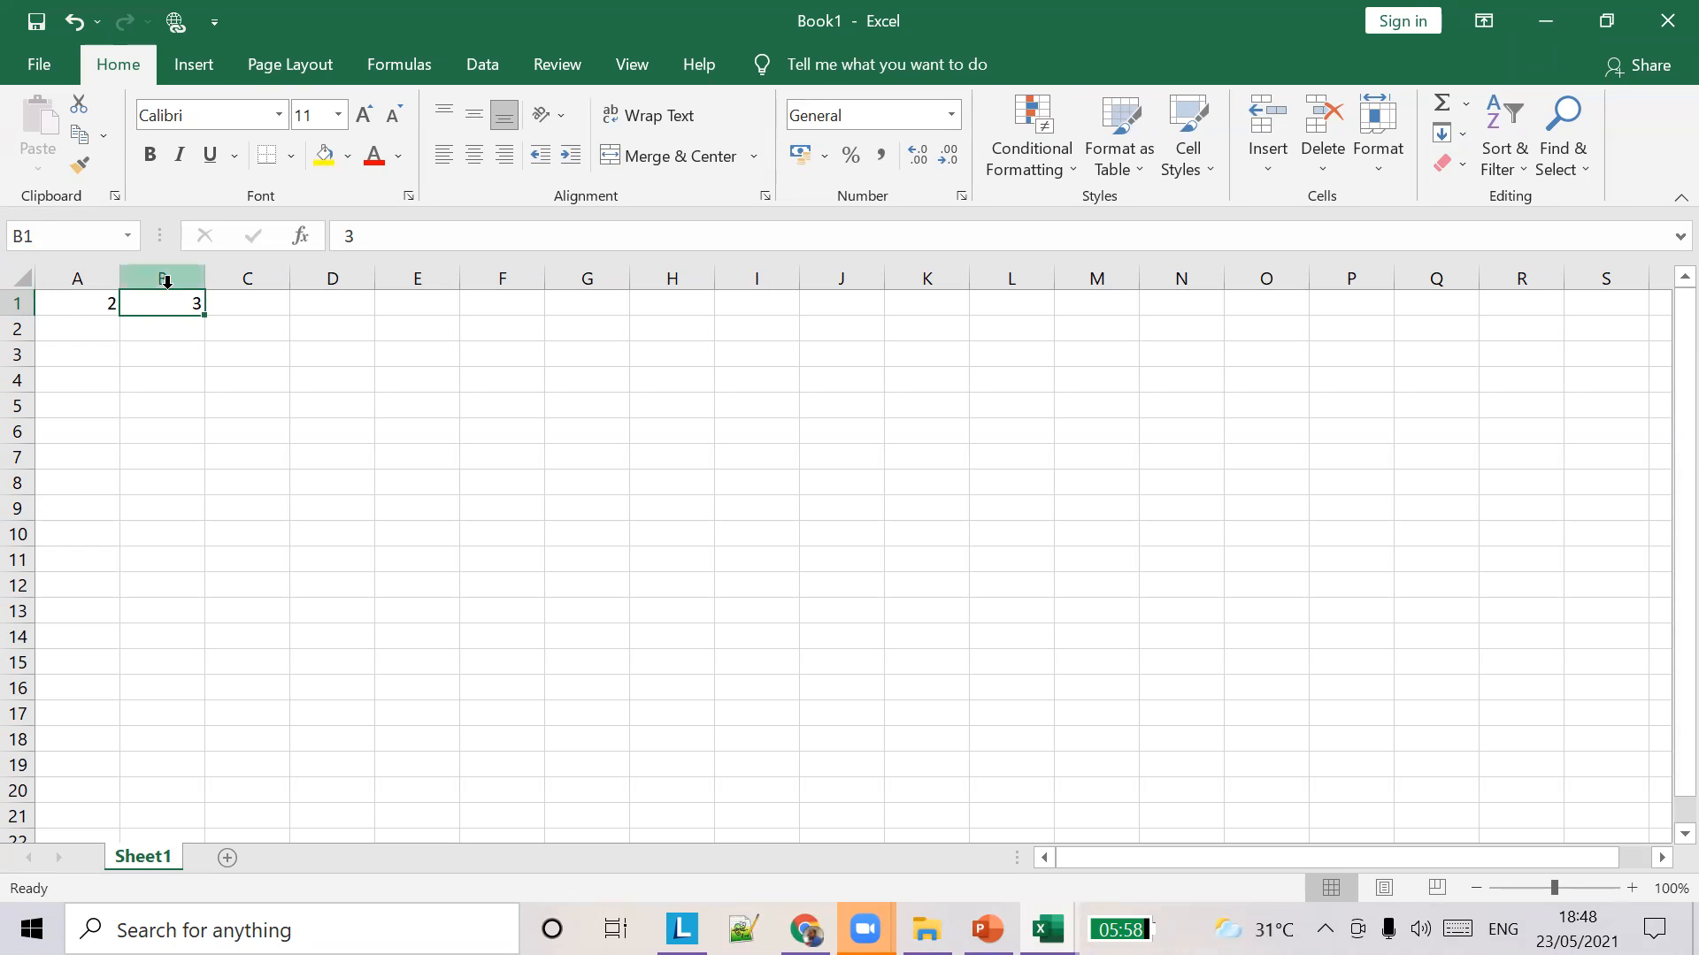
{"action": "left_click", "coordinate": [255, 315]}
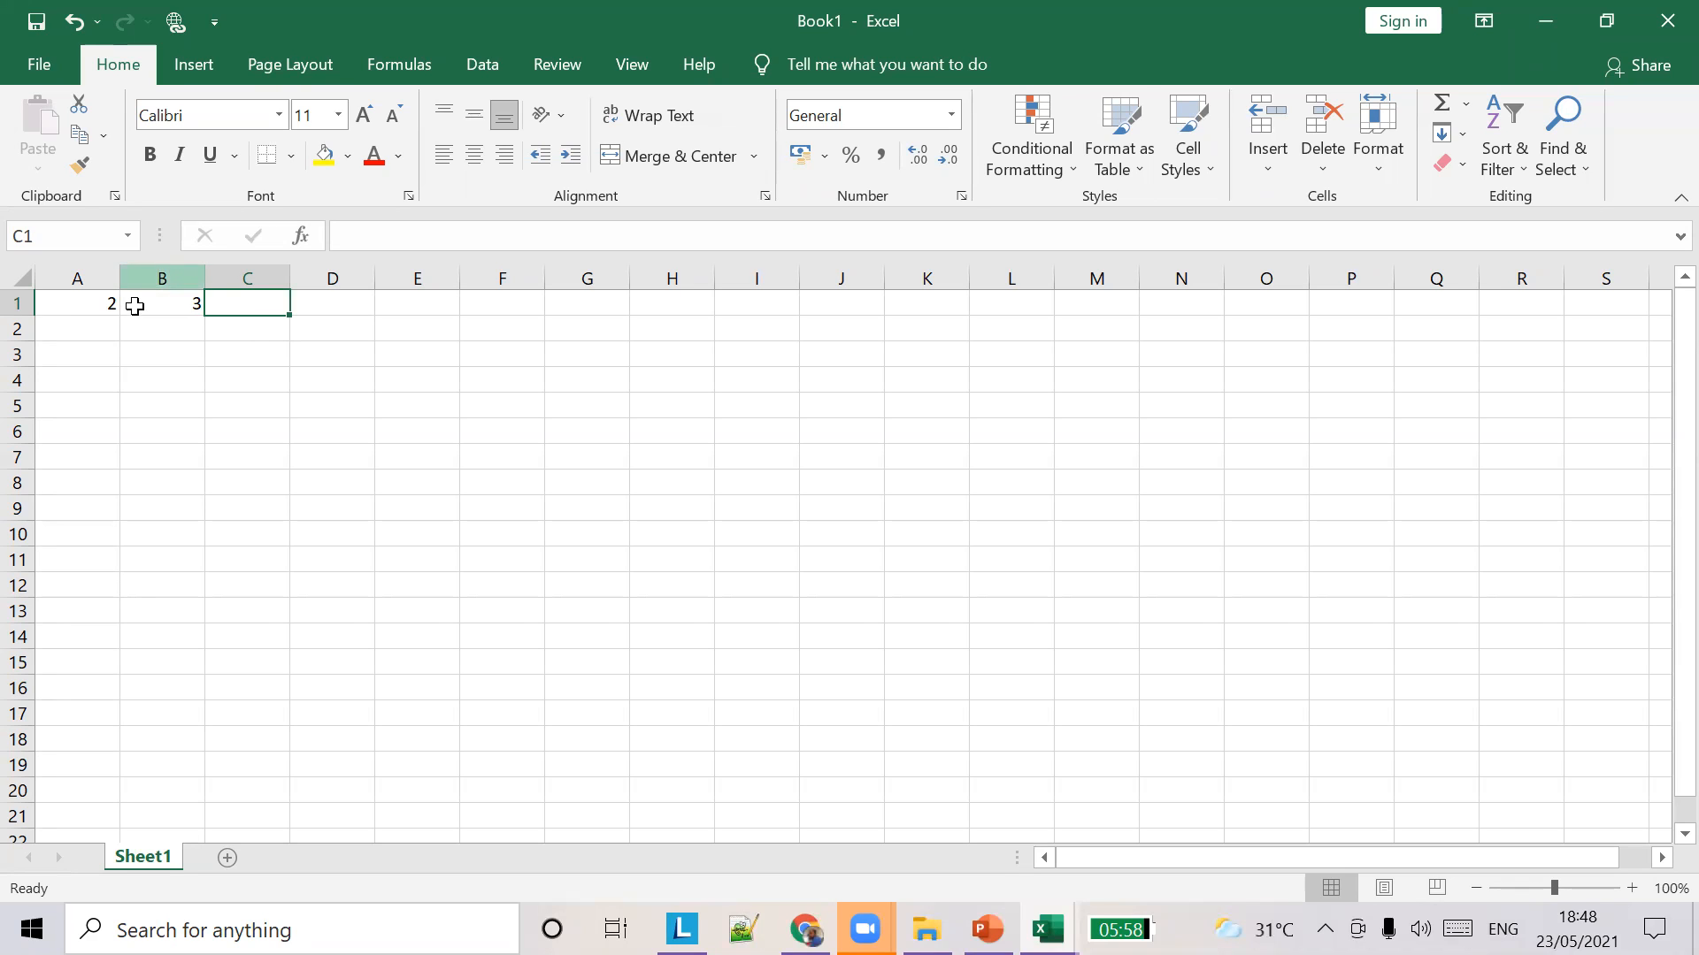
Switch to the PowerPoint slide "Formulas – How to use?" for reference, and return to the Book1 workbook in Excel.
{"action": "left_click", "coordinate": [361, 236]}
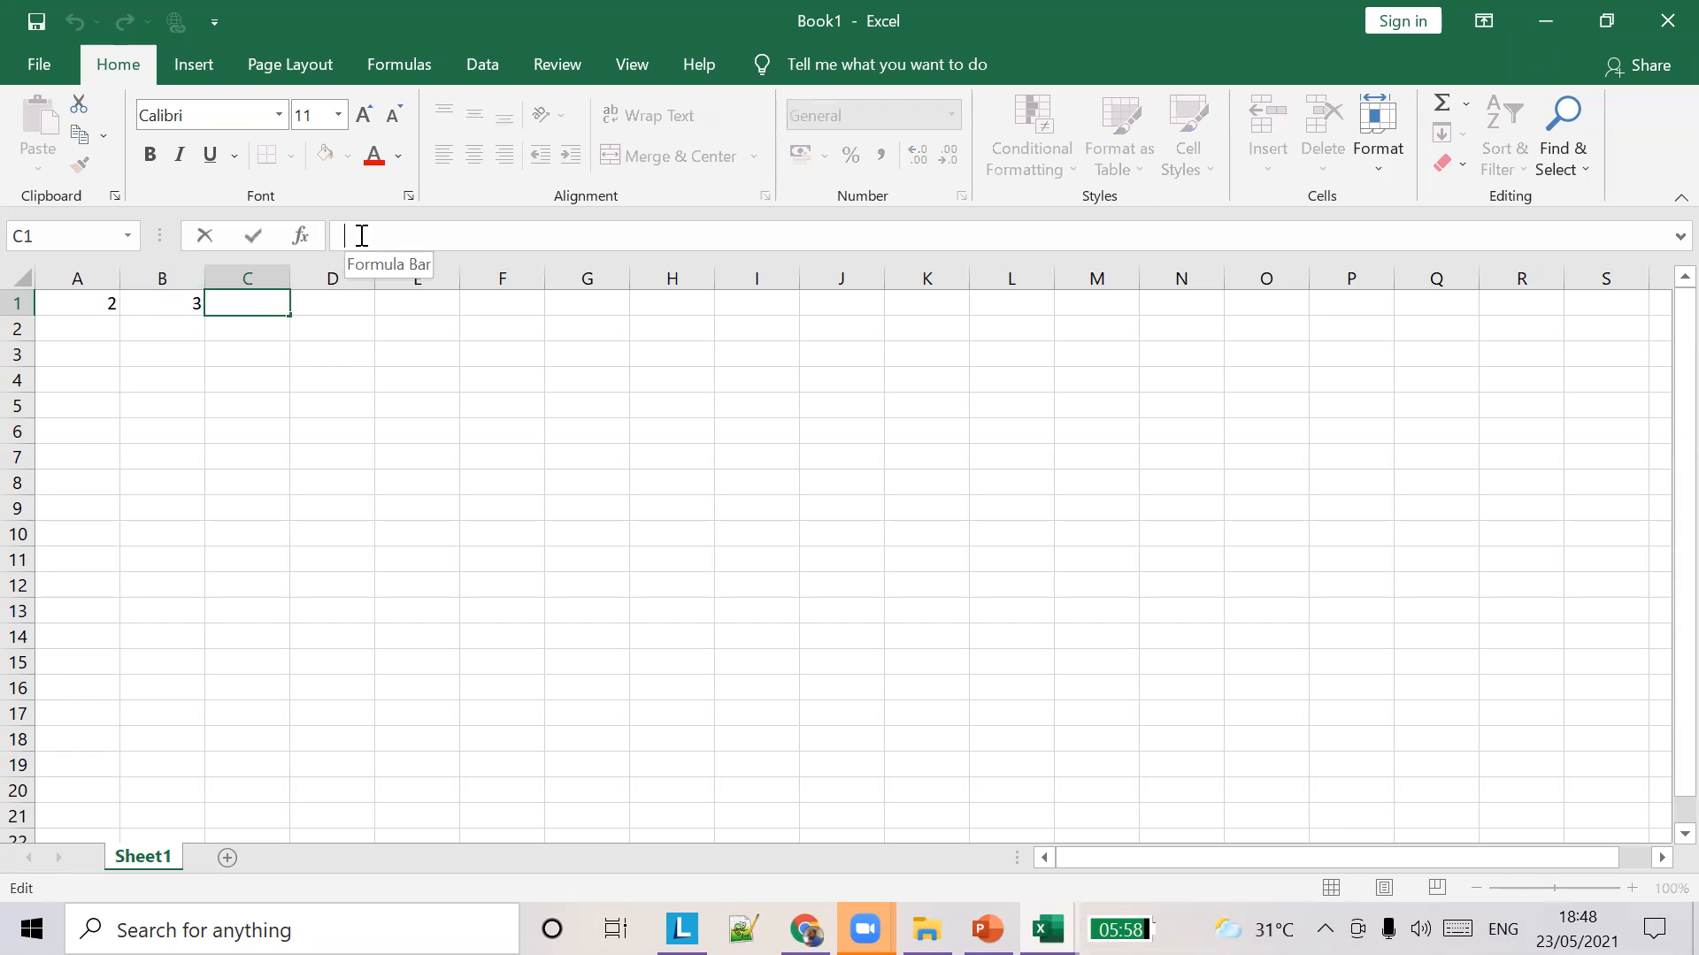
{"action": "key", "text": "alt+Tab"}
{"action": "key", "text": "alt+Tab"}
{"action": "key", "text": "alt+Tab"}
{"action": "key", "text": "Tab"}
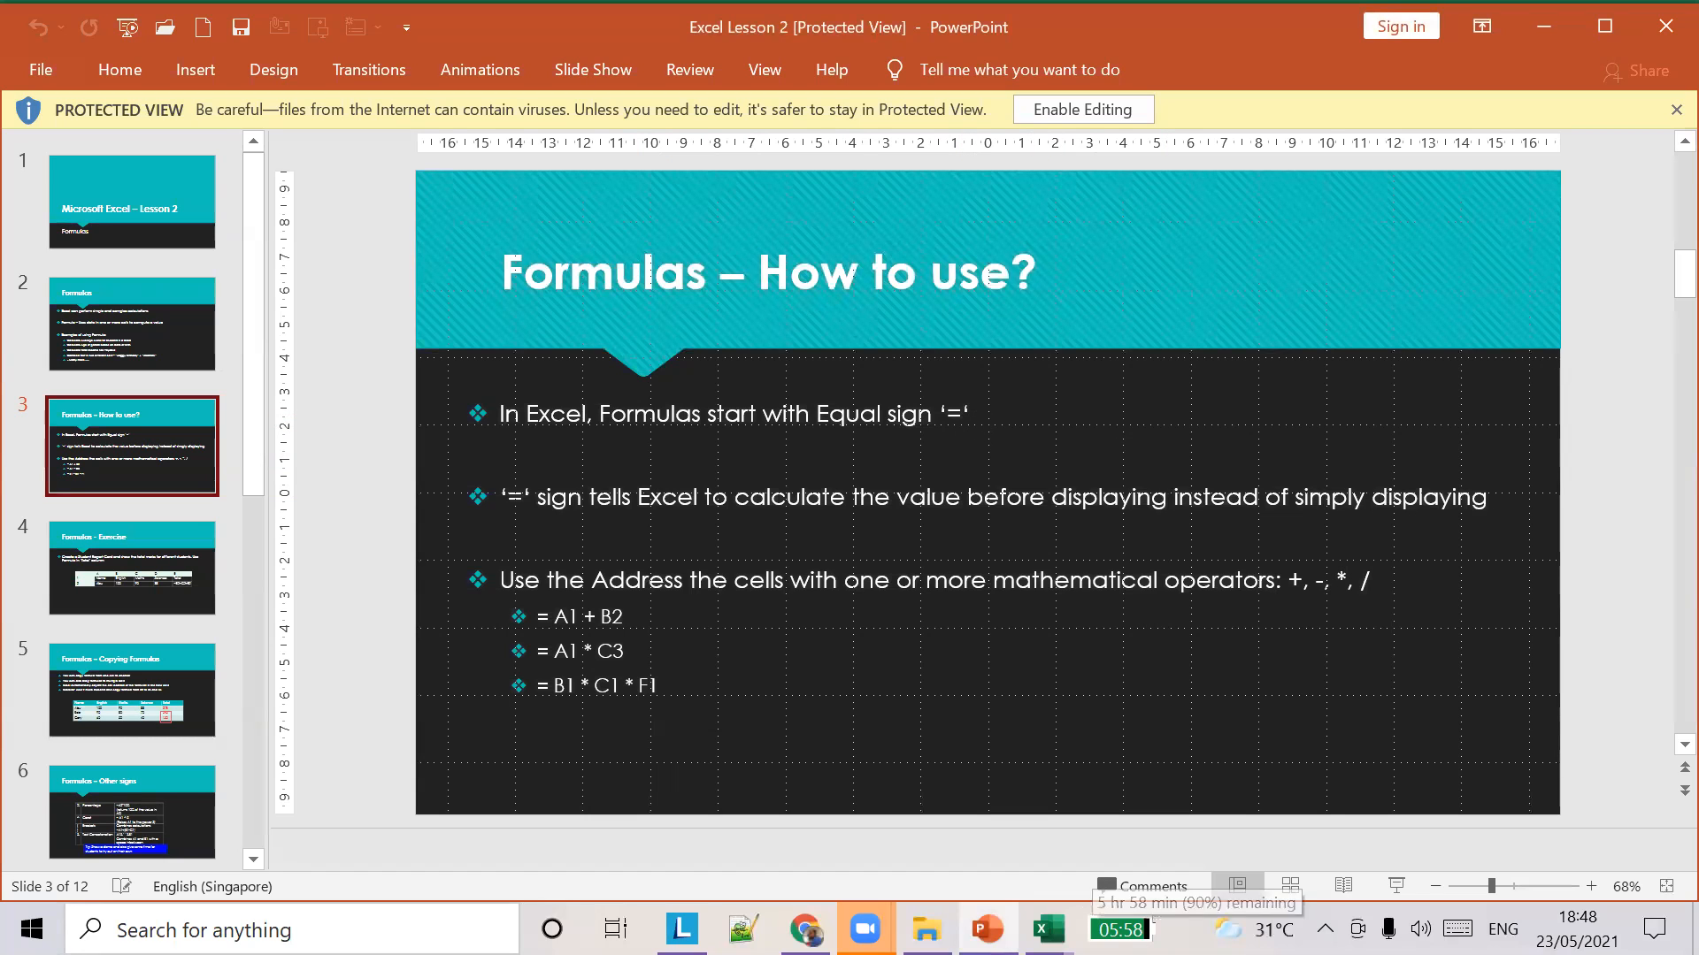
{"action": "mouse_move", "coordinate": [1047, 929]}
{"action": "left_click", "coordinate": [1206, 834]}
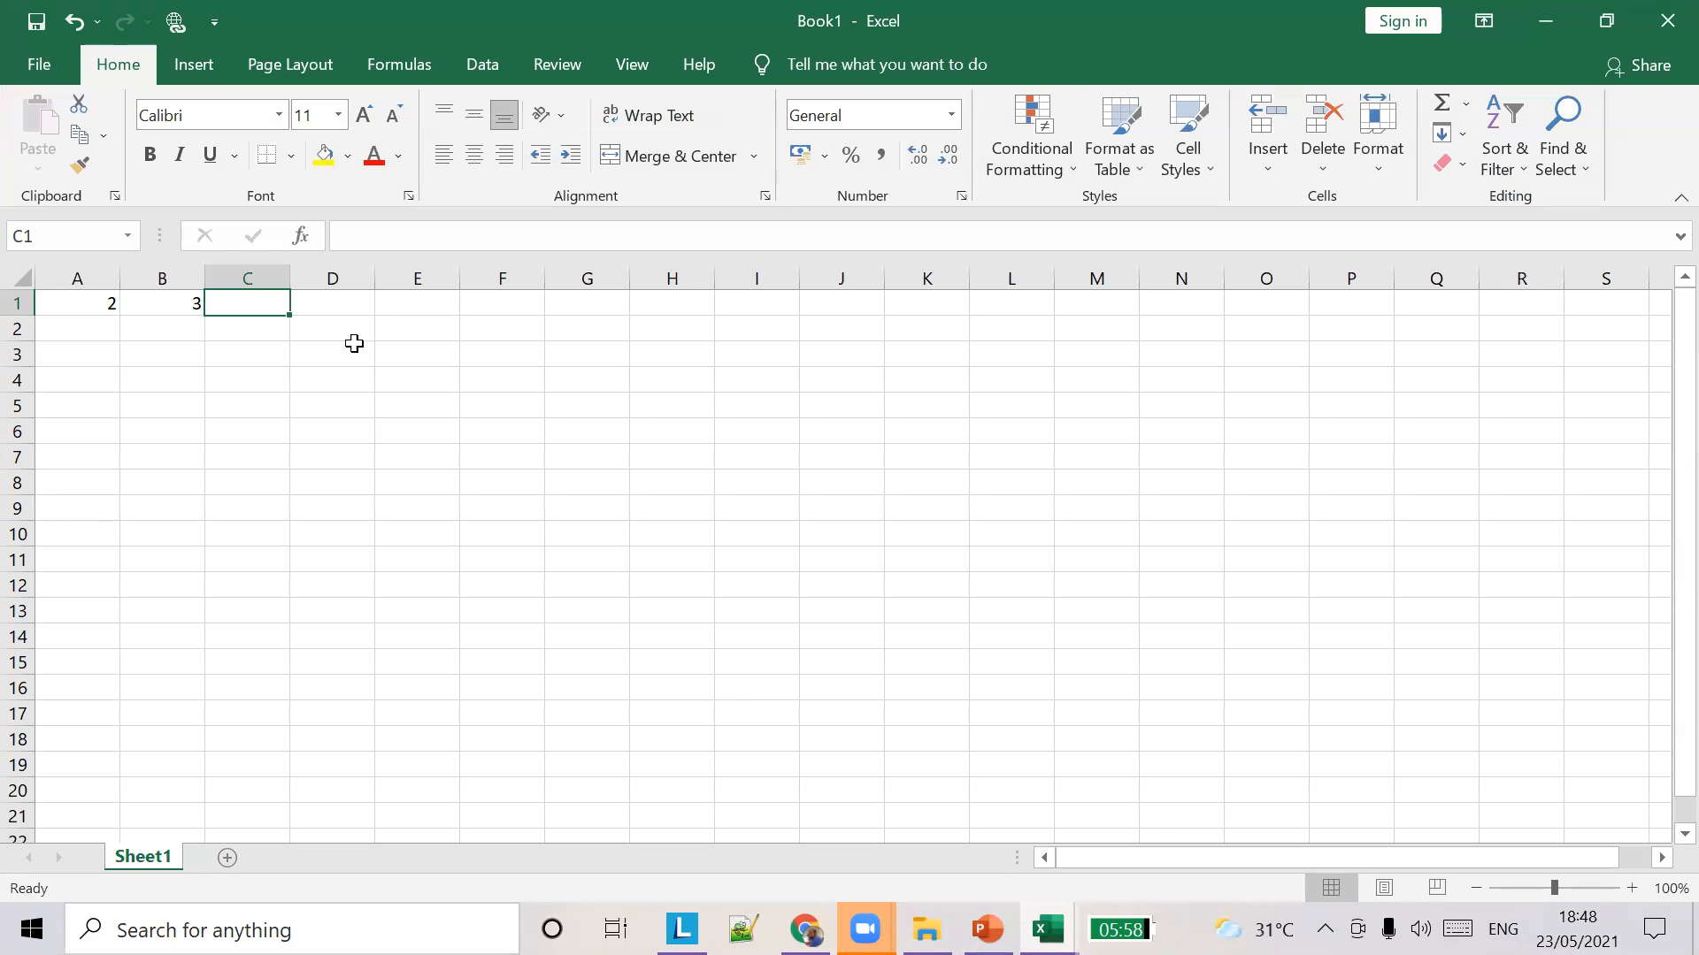
Enter a formula in cell C1 that references only cell B1 (=B1).
{"action": "left_click", "coordinate": [352, 243]}
{"action": "type", "text": "="}
{"action": "key", "text": "BackSpace"}
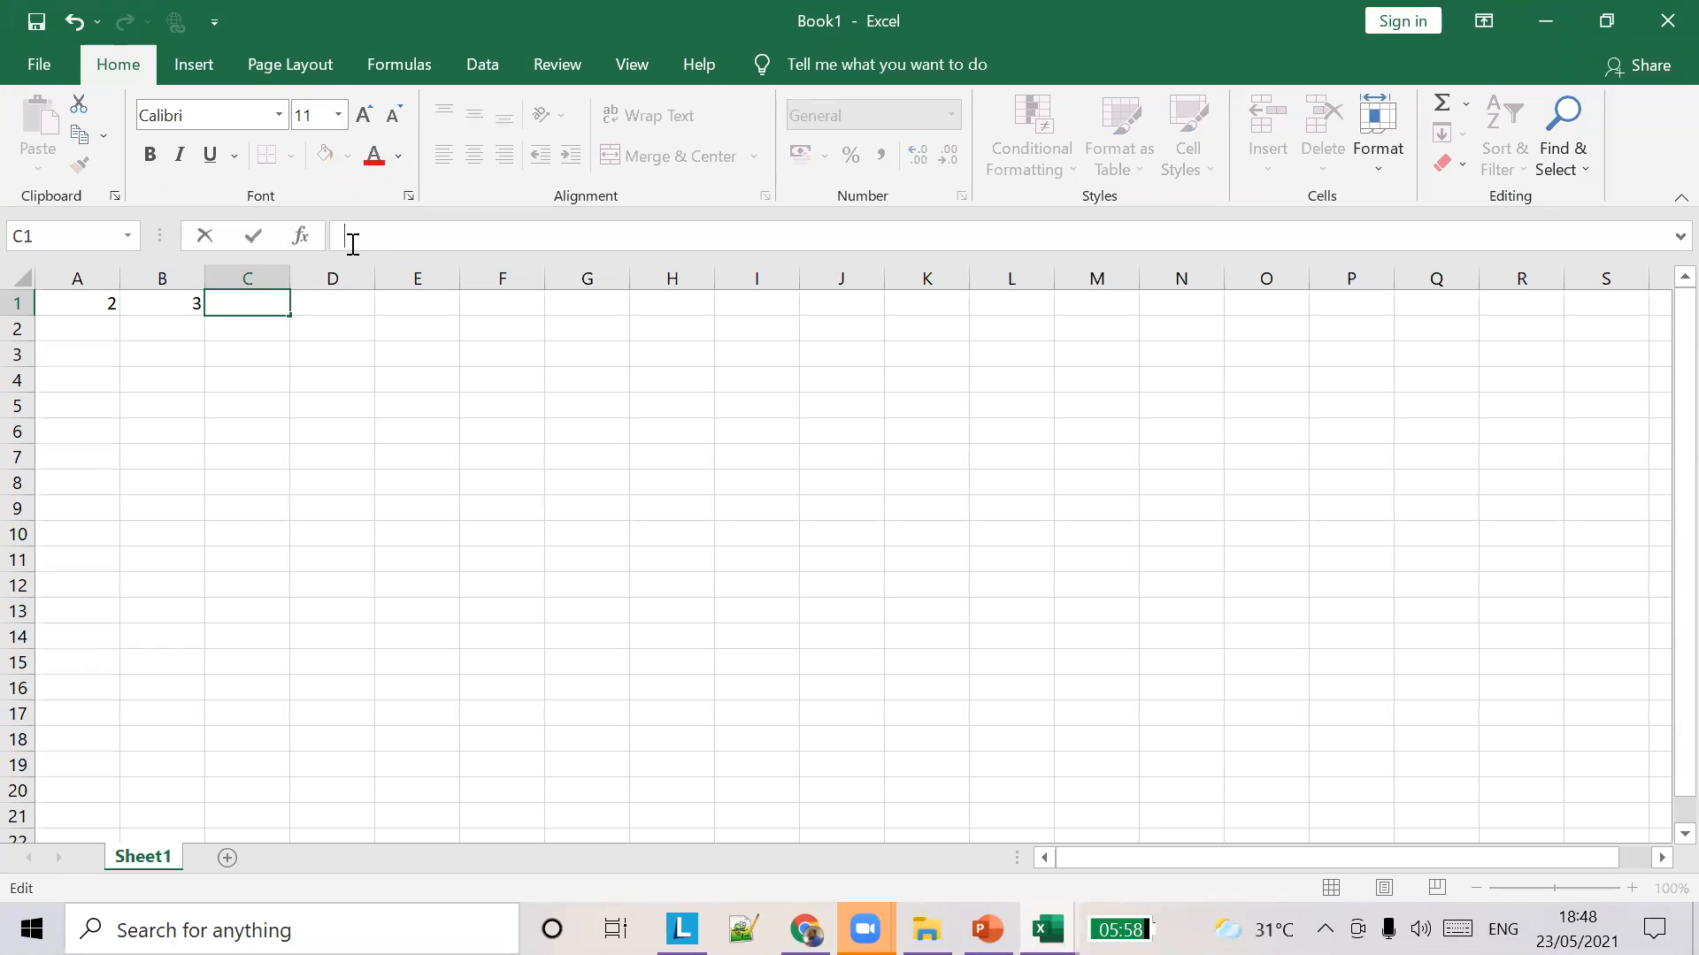
{"action": "type", "text": "="}
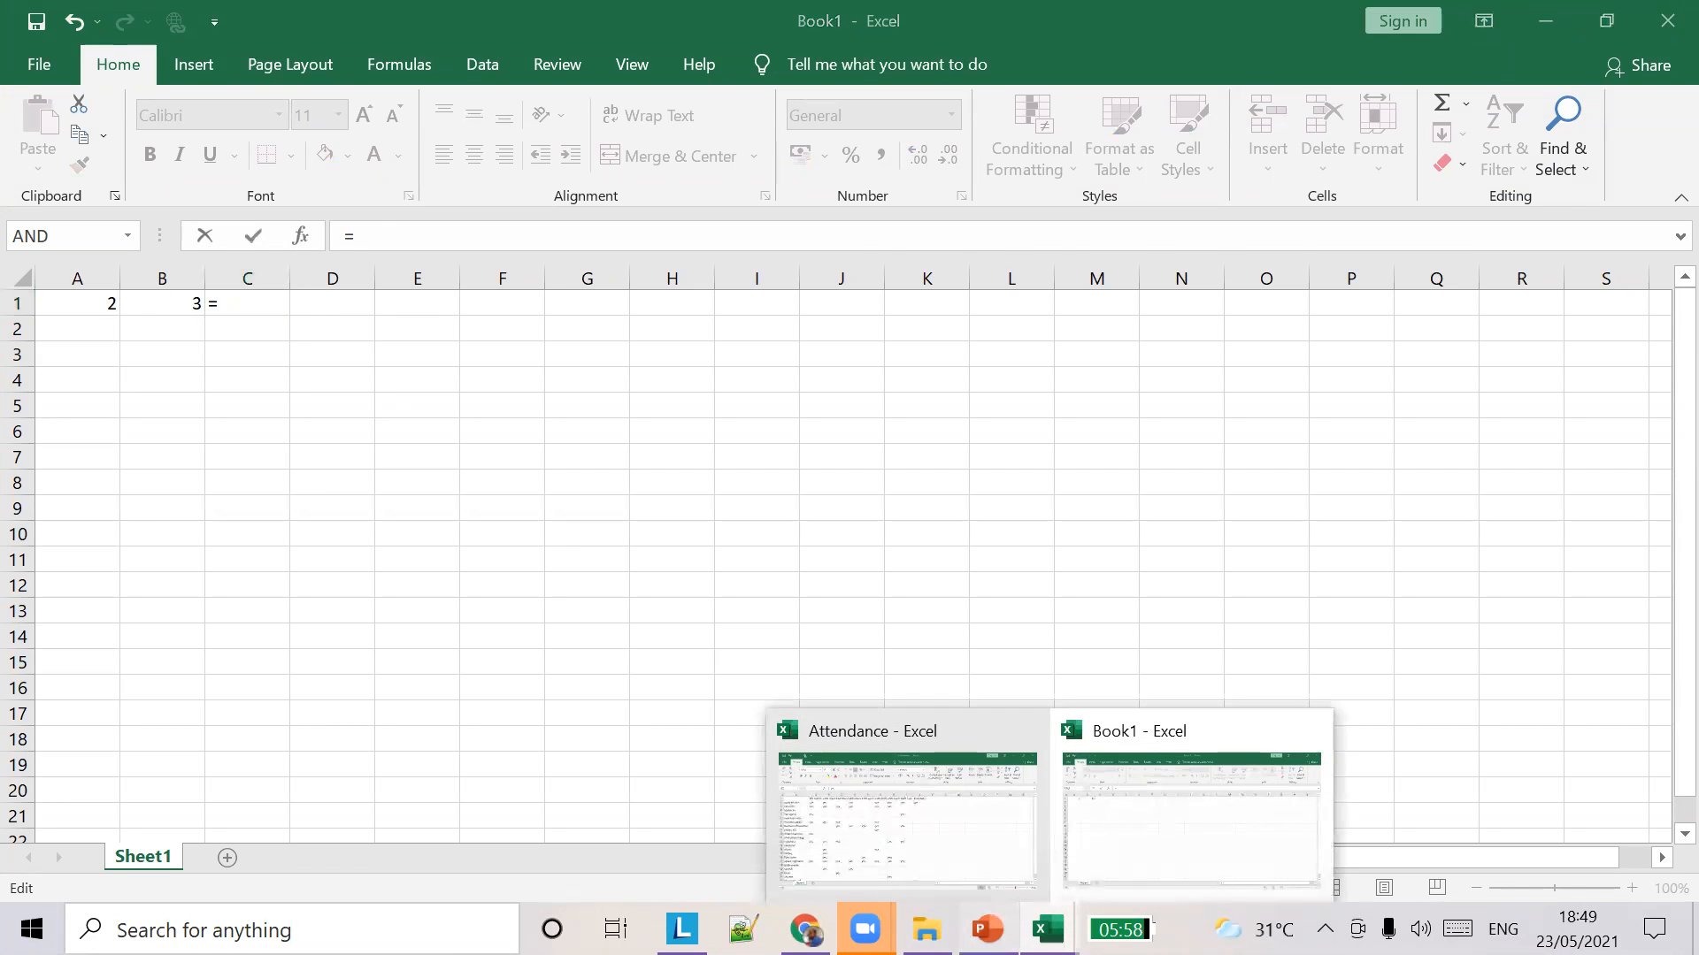
{"action": "left_click", "coordinate": [987, 929]}
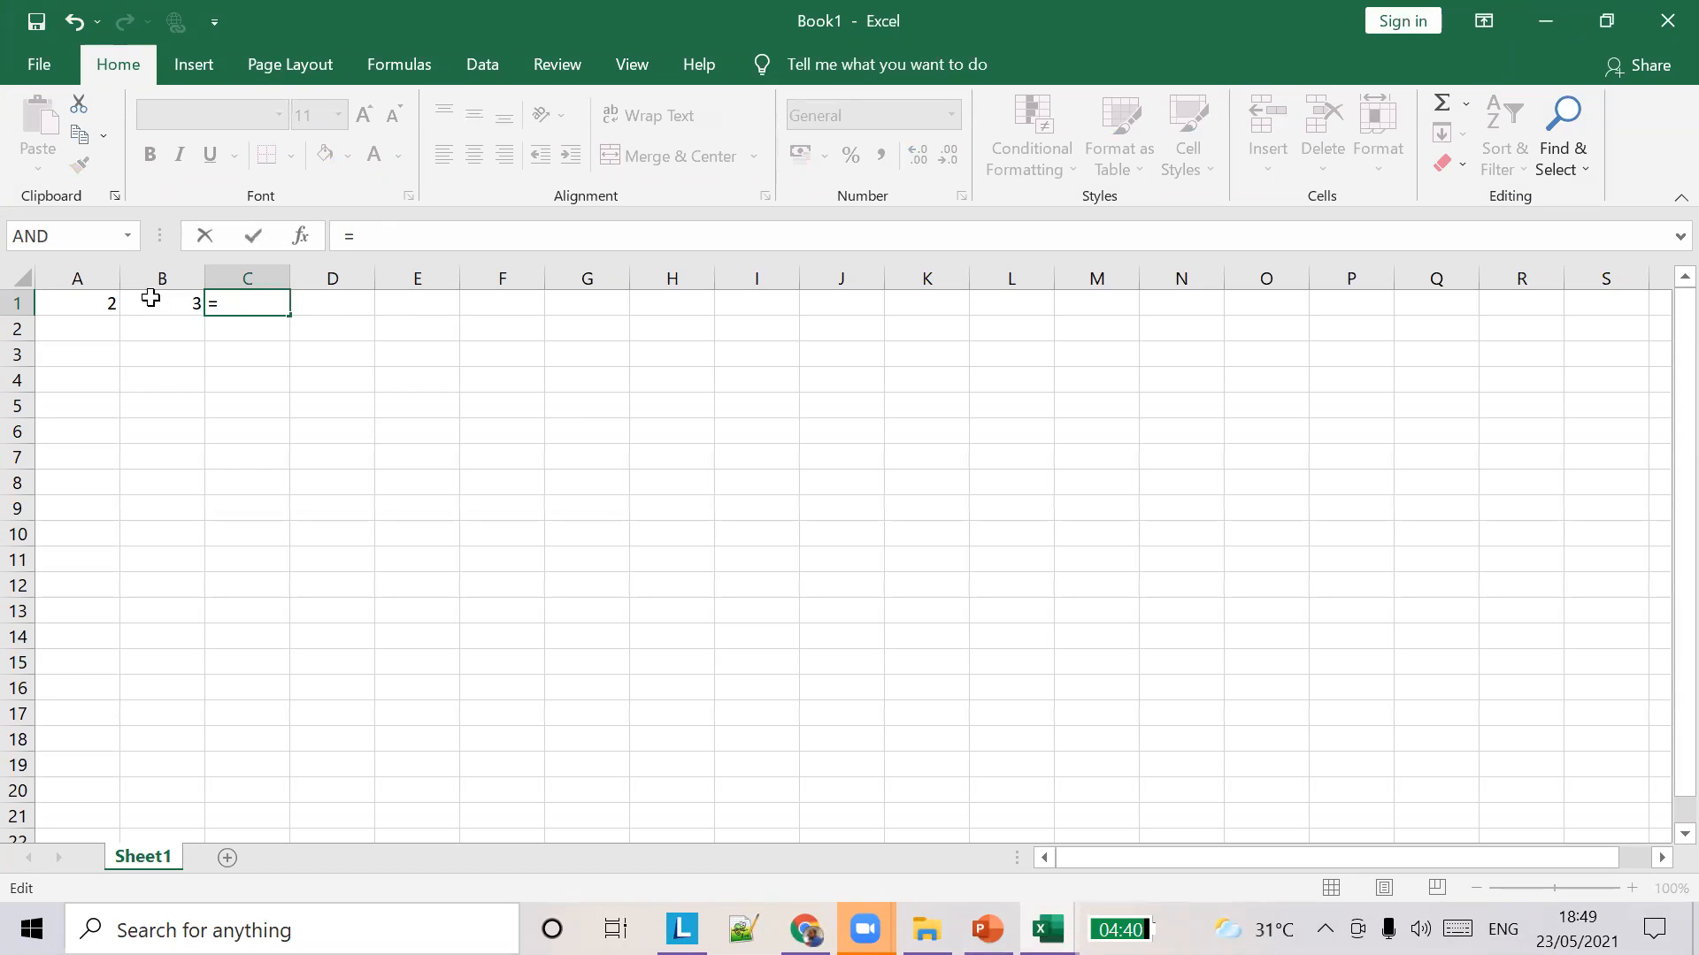
{"action": "left_click", "coordinate": [143, 303]}
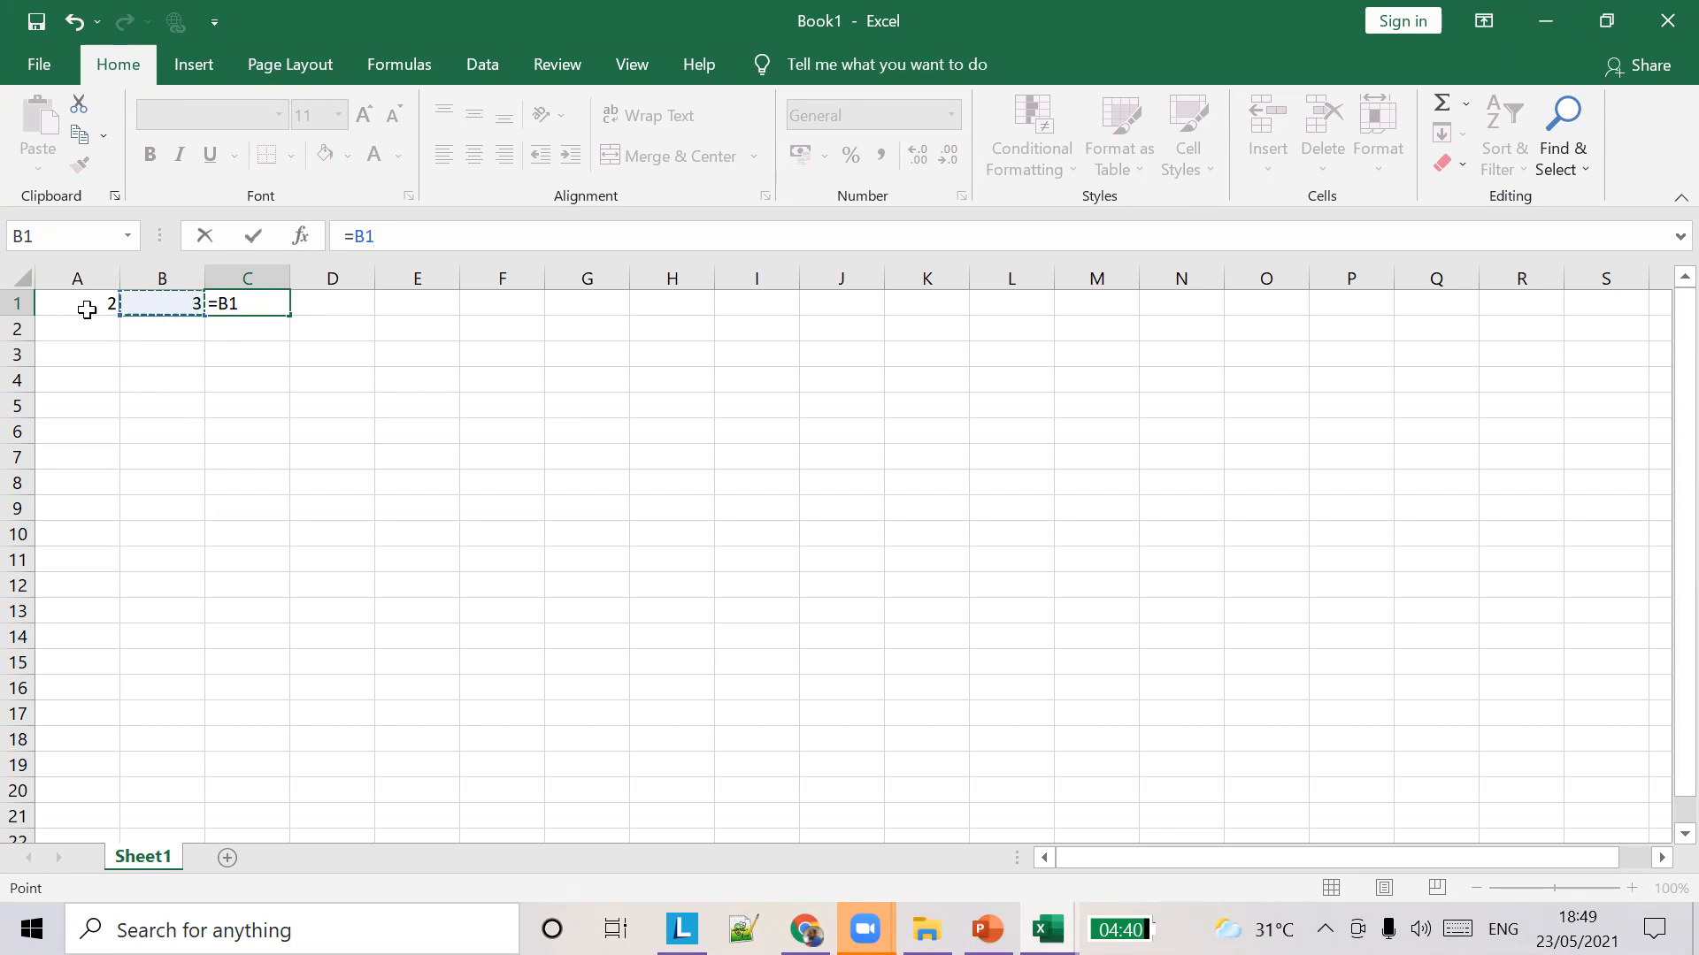
{"action": "left_click", "coordinate": [259, 303]}
{"action": "left_click", "coordinate": [57, 301]}
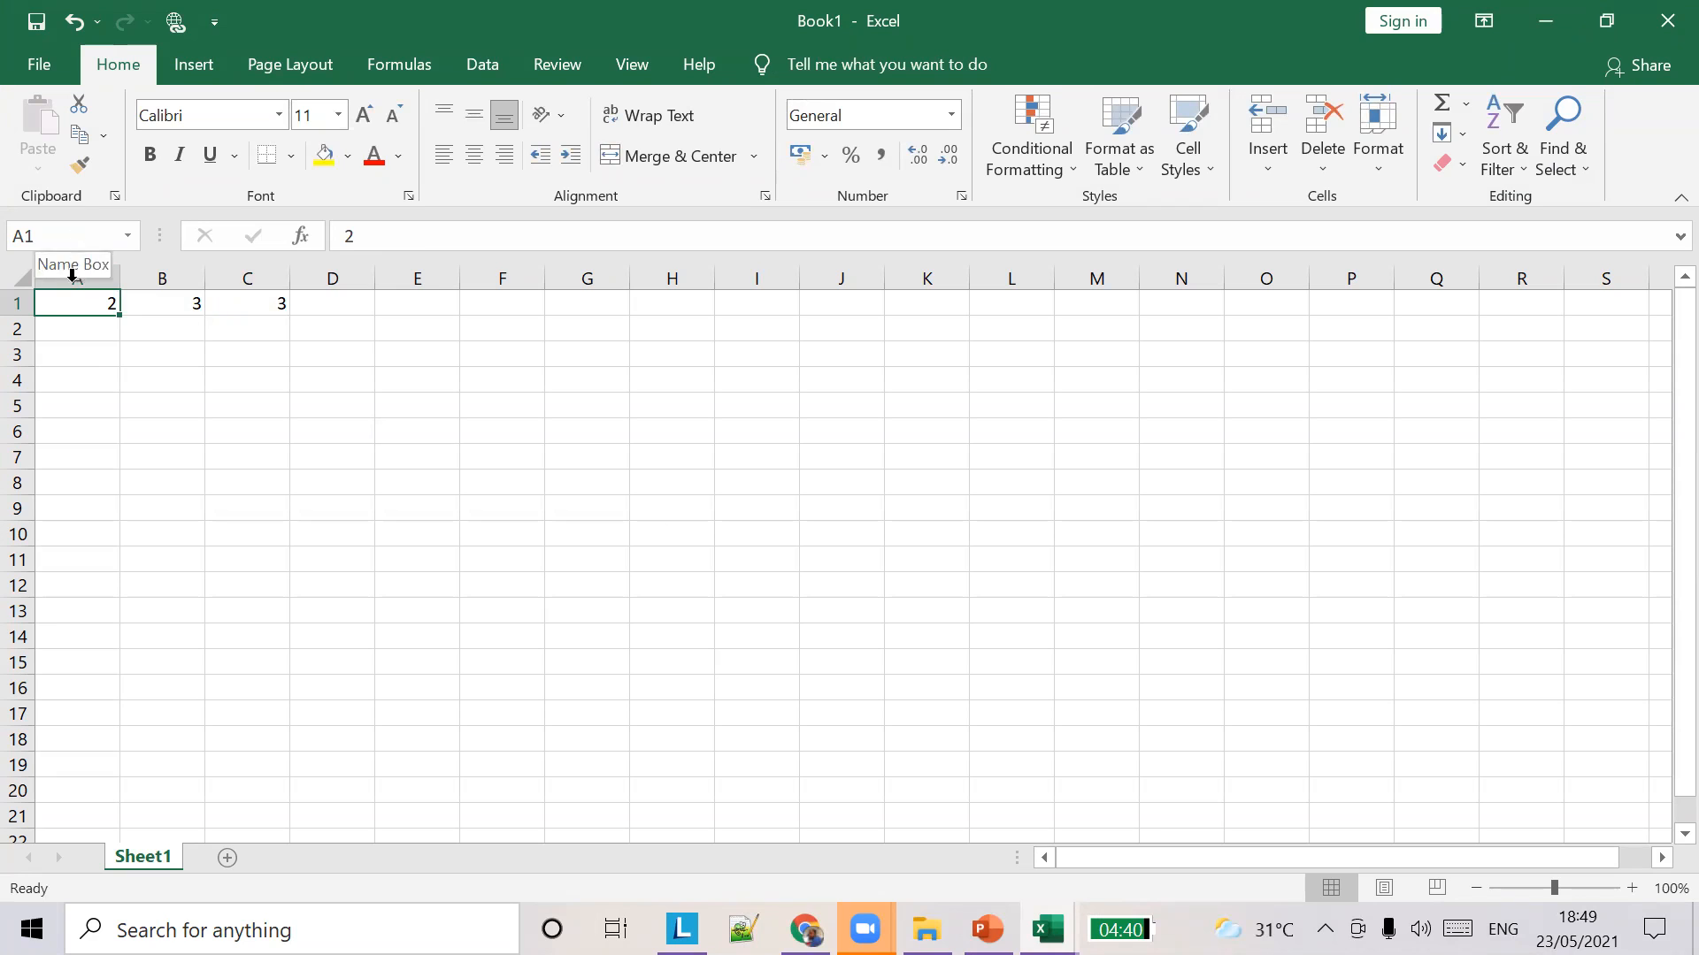
Change the formula in cell C1 to =A1+B1, and reselect the cell to view its formula.
{"action": "left_click", "coordinate": [163, 301]}
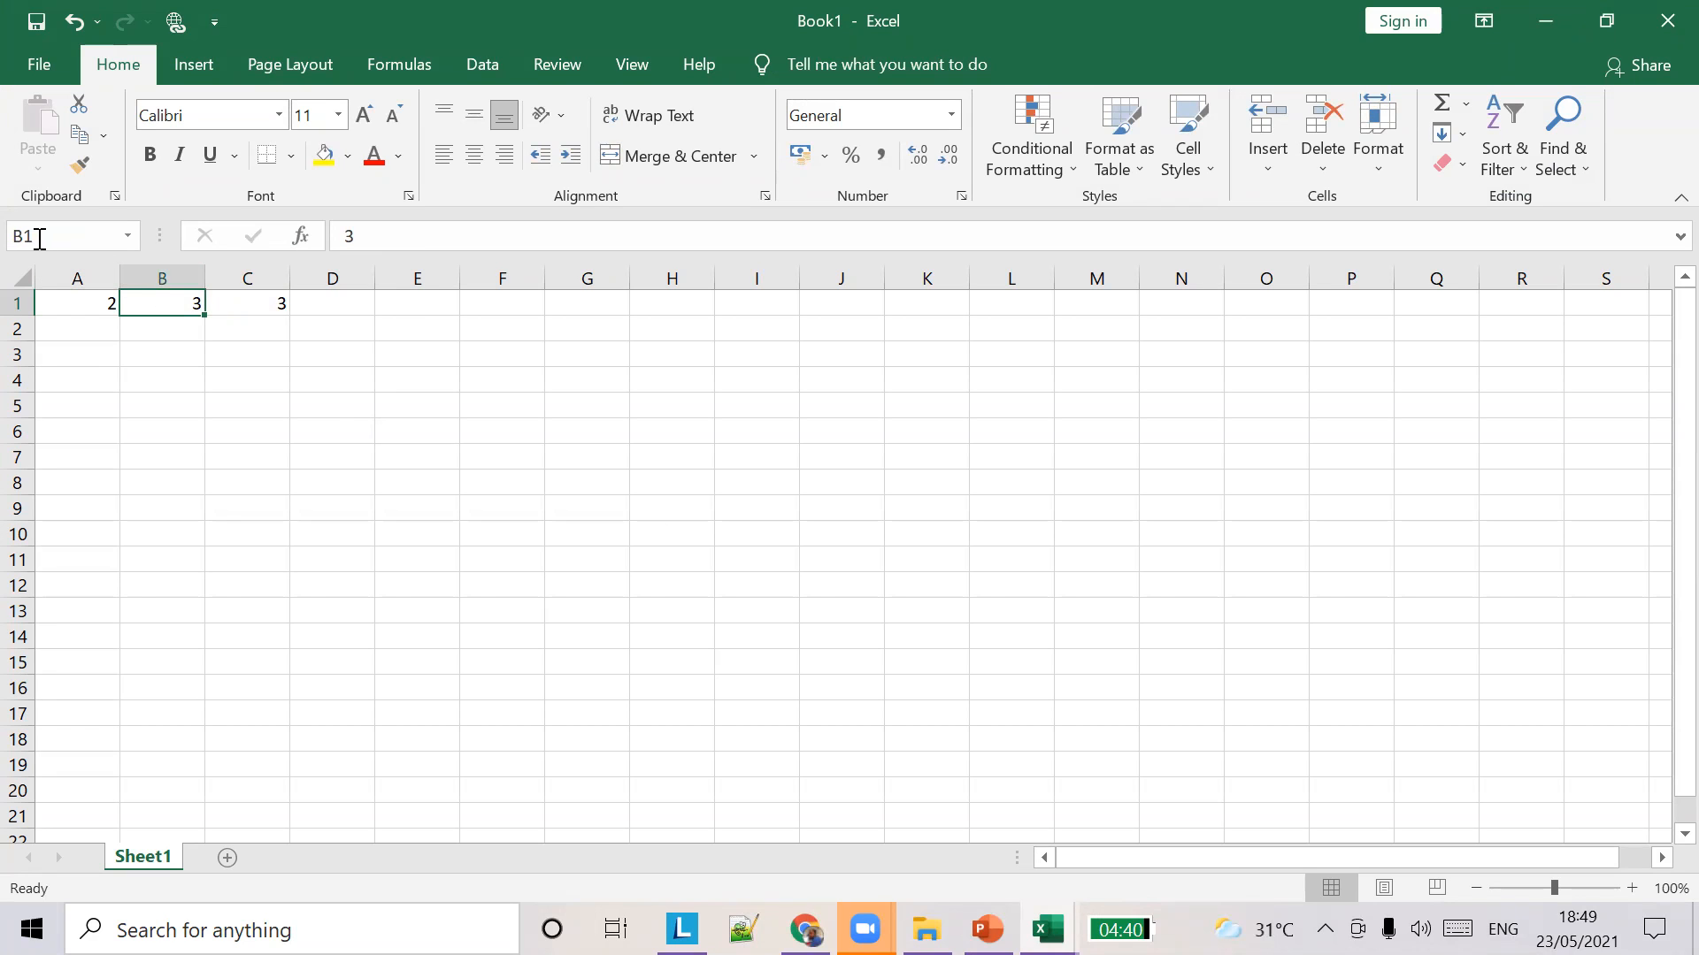
{"action": "left_click", "coordinate": [247, 301]}
{"action": "left_click", "coordinate": [365, 237]}
{"action": "key", "text": "BackSpace"}
{"action": "key", "text": "BackSpace"}
{"action": "type", "text": "A1"}
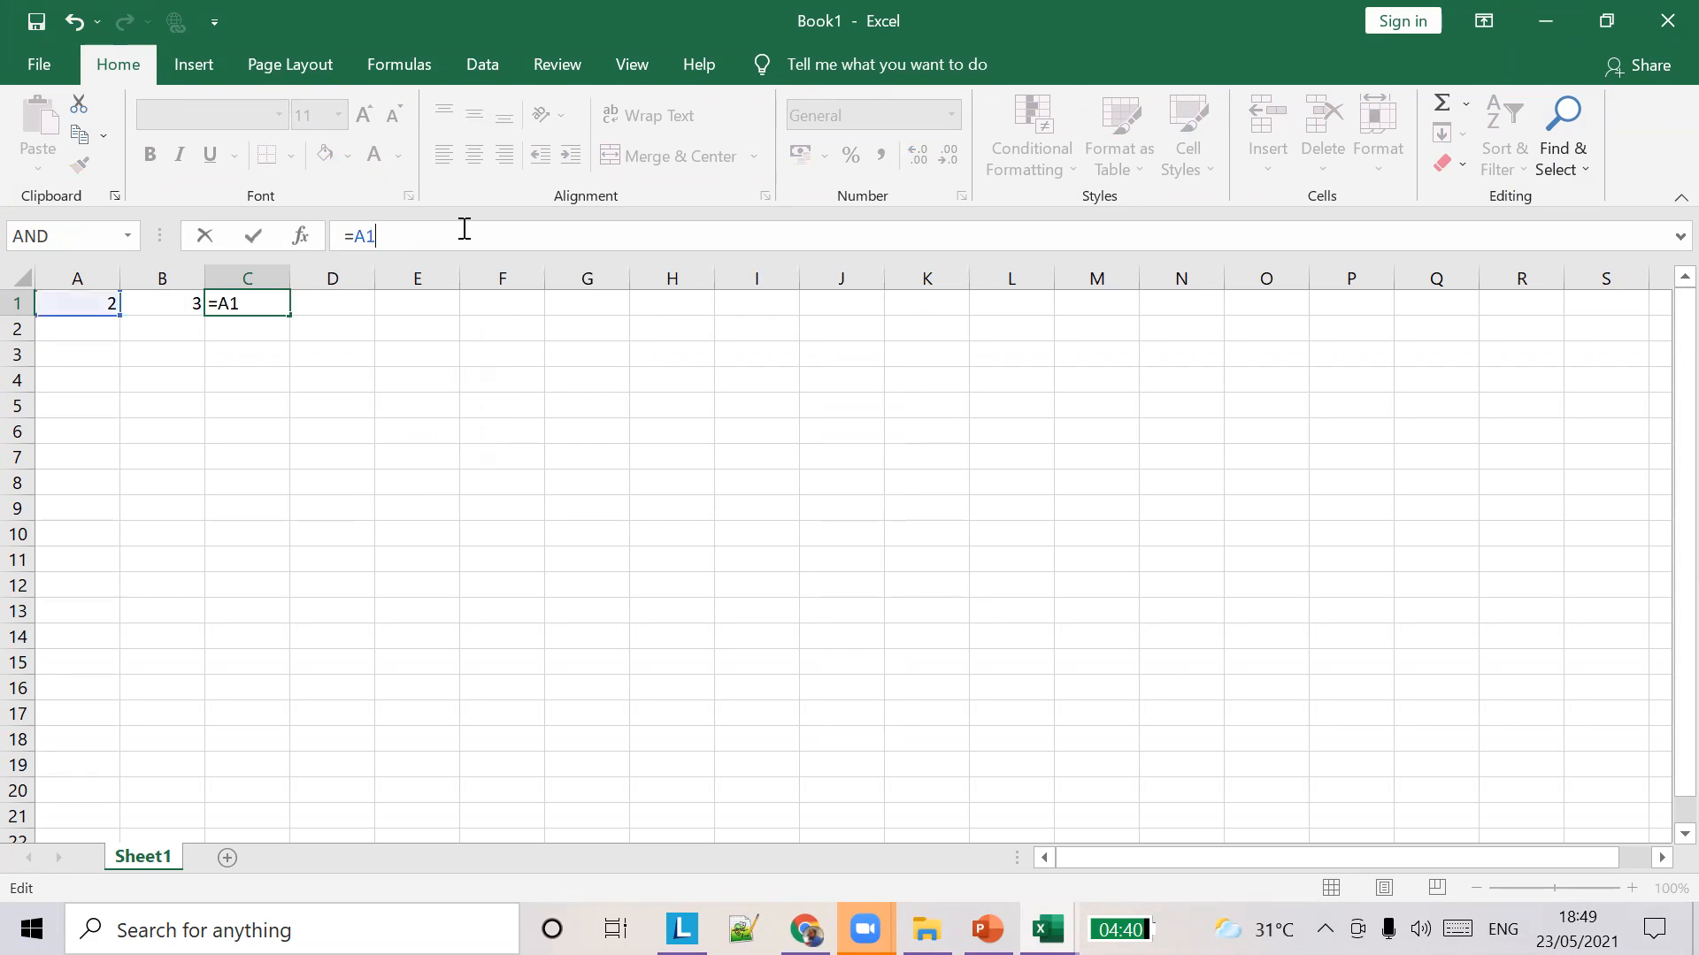
{"action": "type", "text": "+B1"}
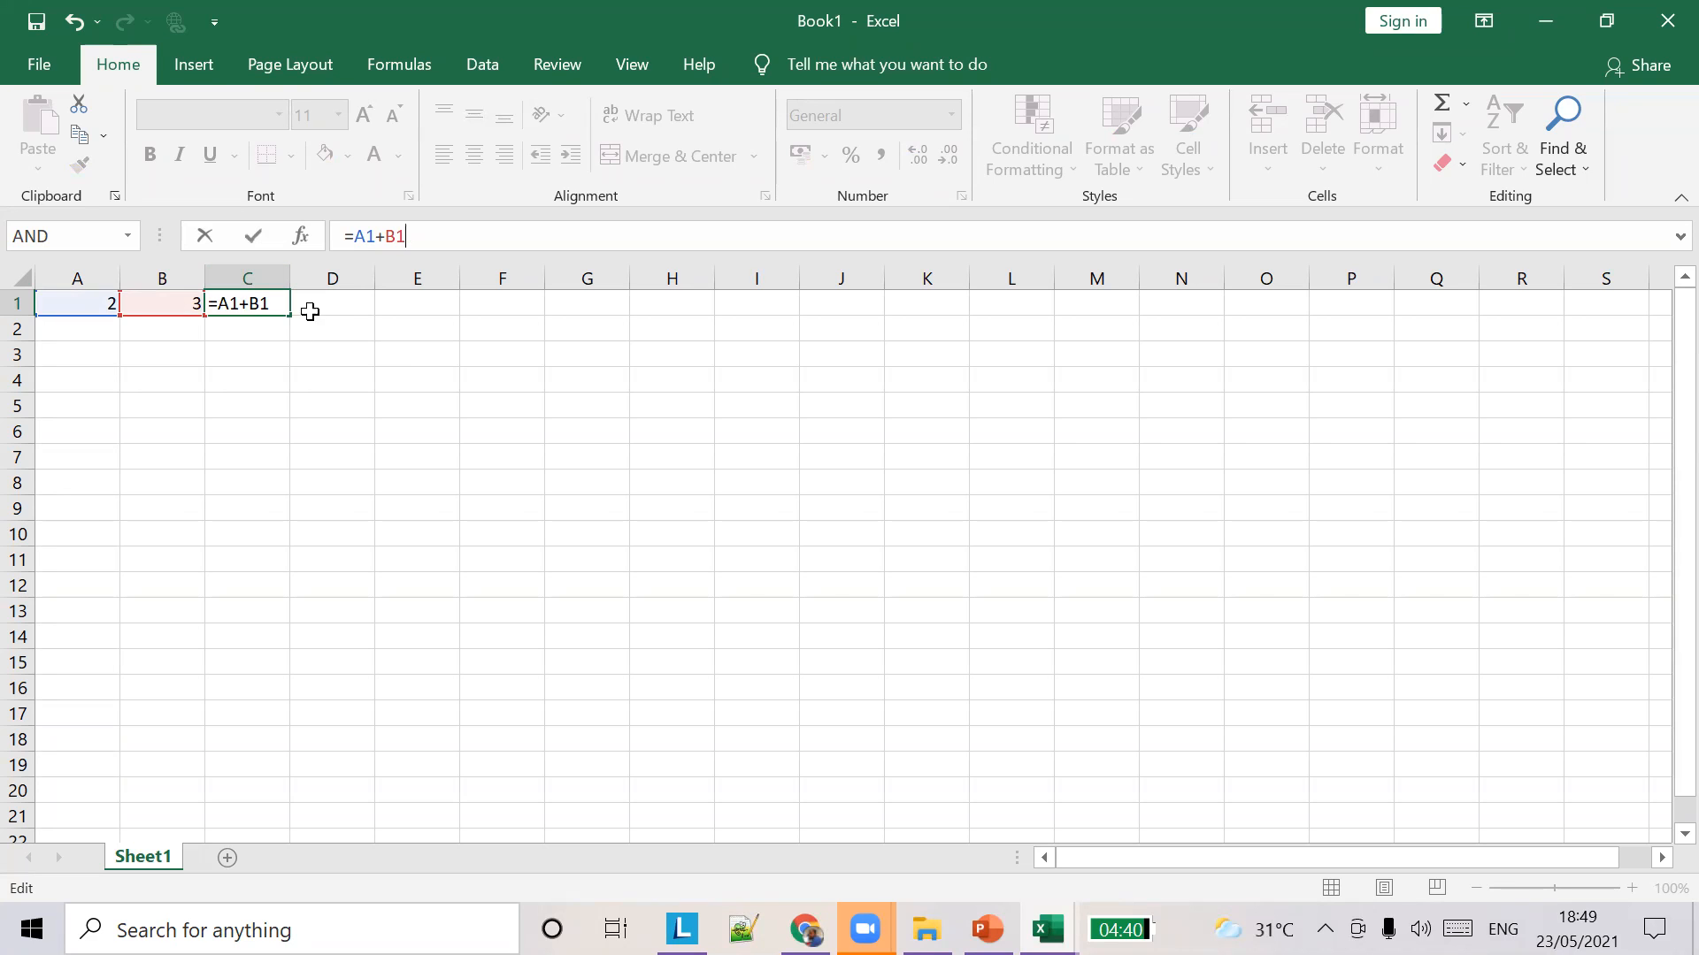
{"action": "left_click", "coordinate": [331, 302]}
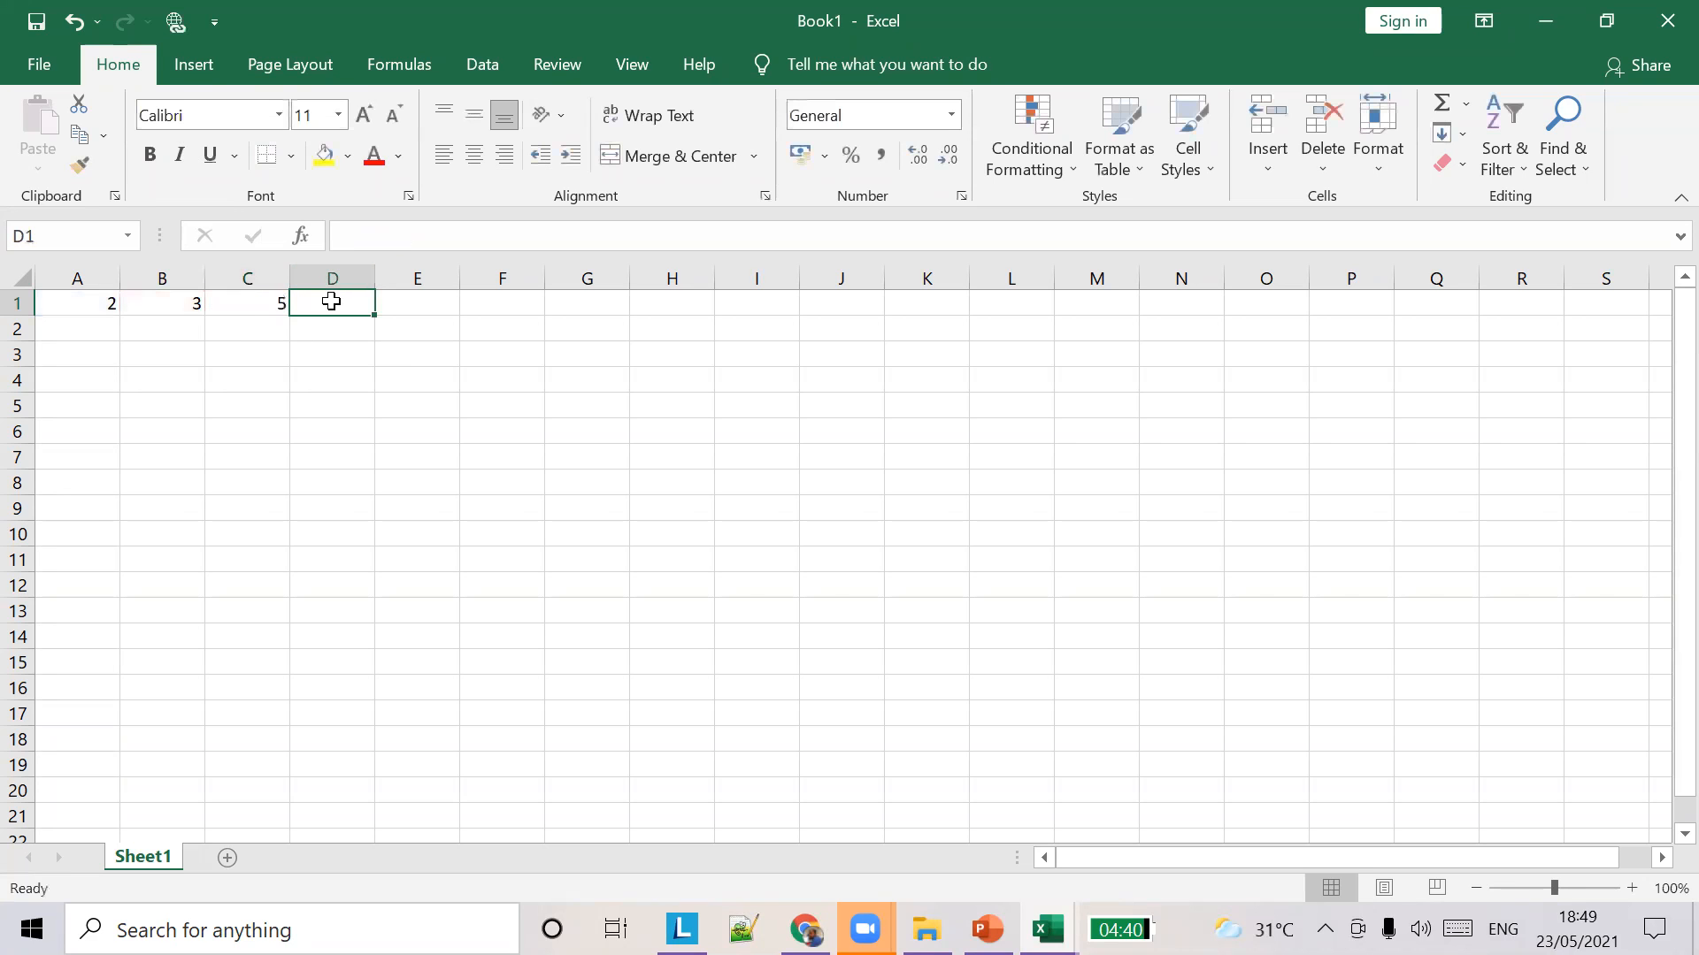
{"action": "left_click", "coordinate": [277, 303]}
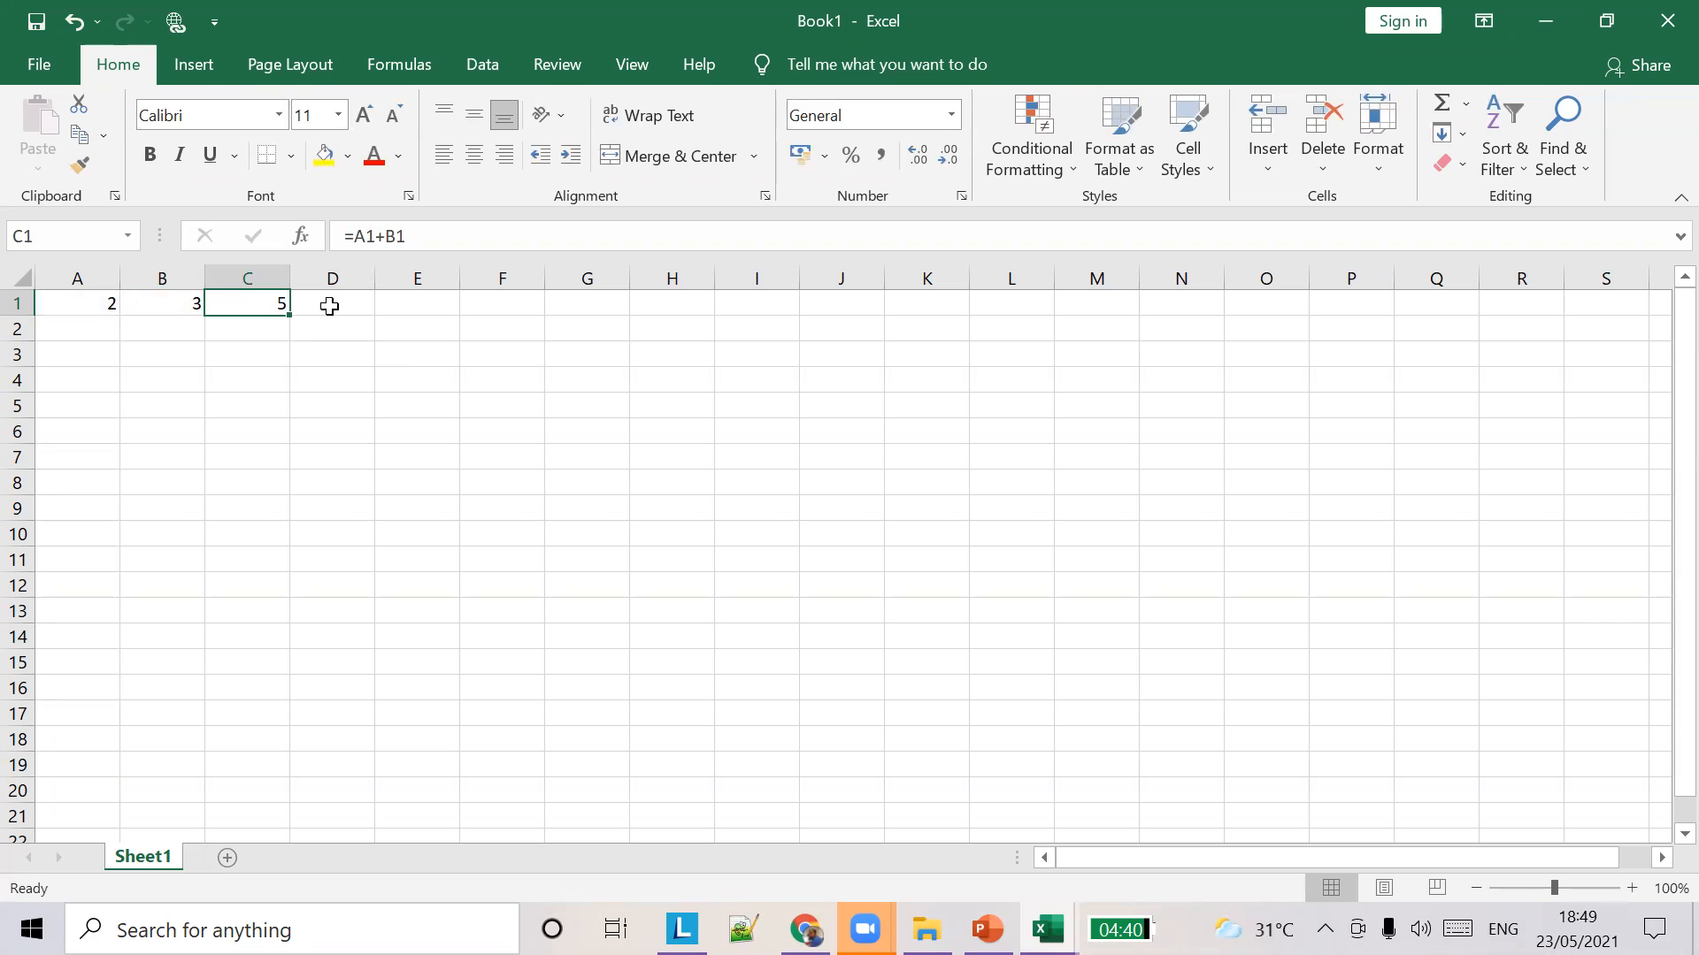
Set cell A1 to 8, and check the recalculated sum and its formula in cell C1.
{"action": "left_click", "coordinate": [95, 306]}
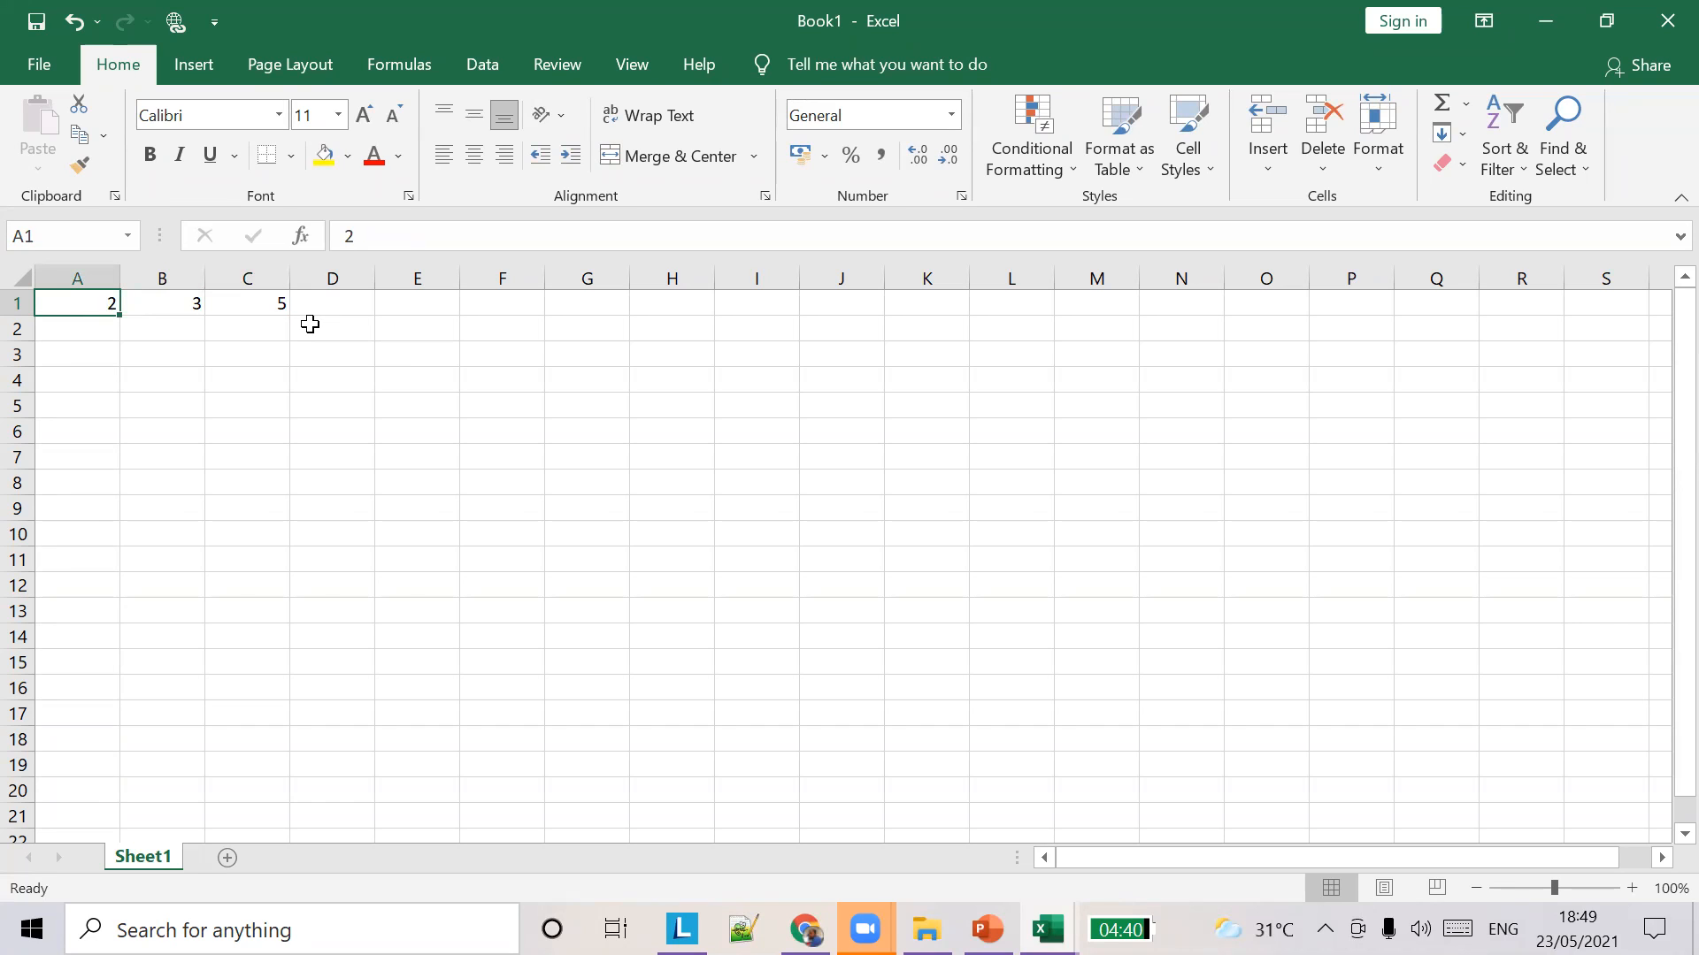
{"action": "type", "text": "8"}
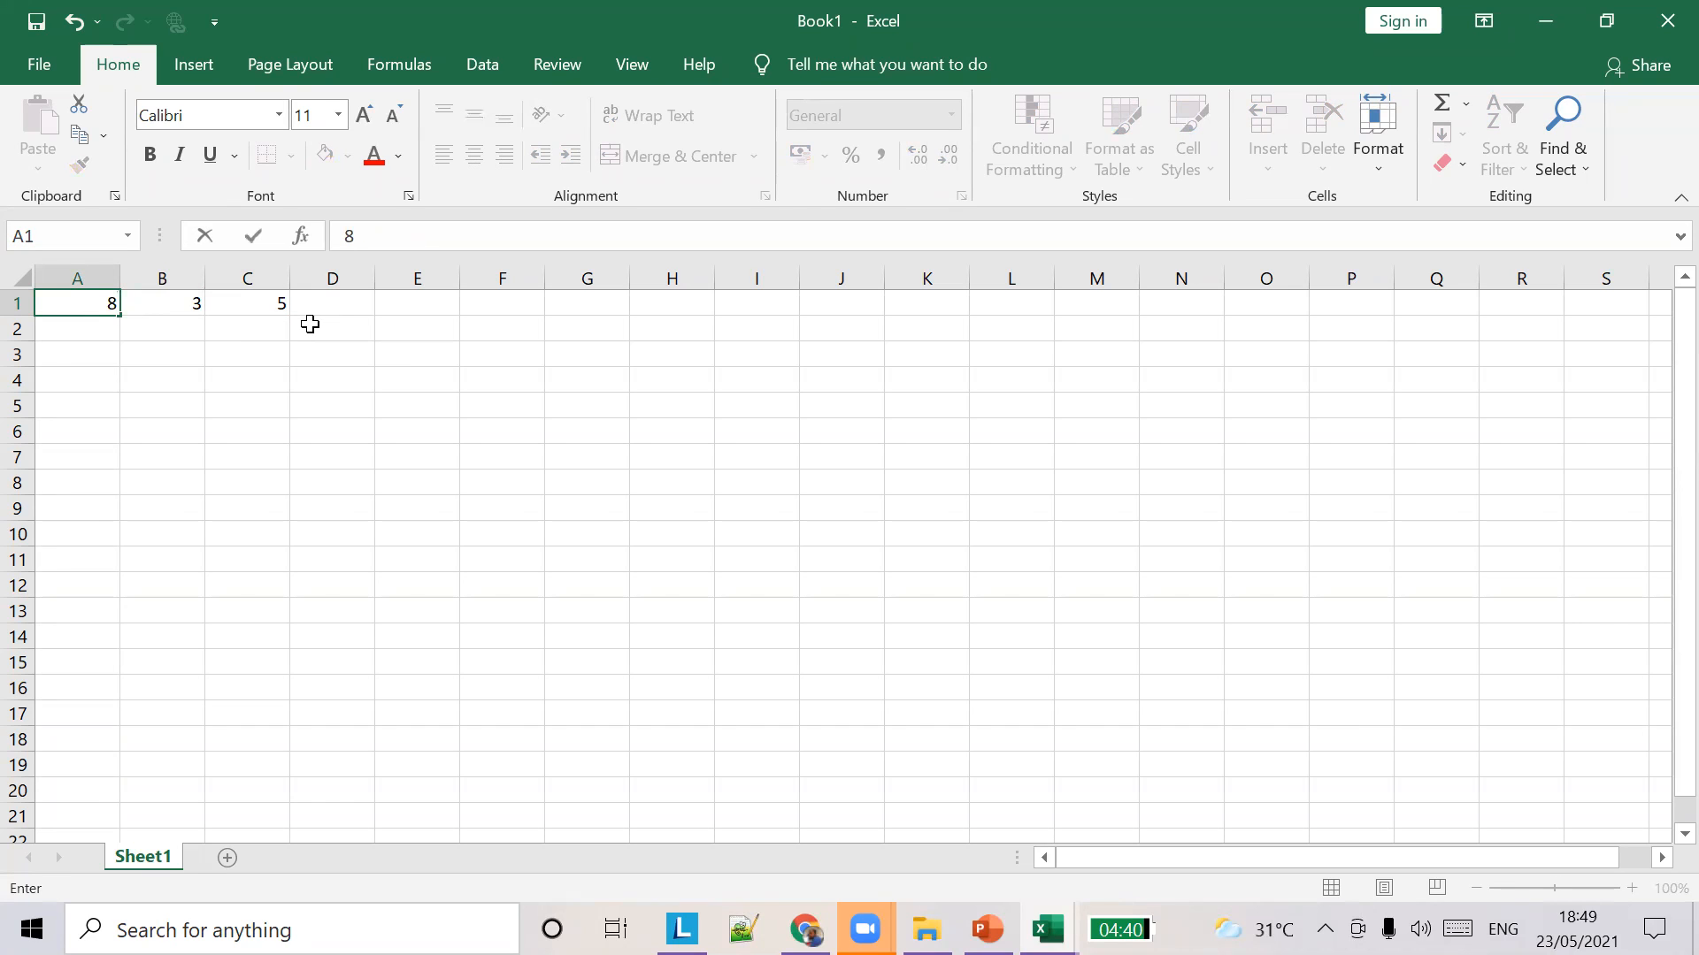
{"action": "key", "text": "Tab"}
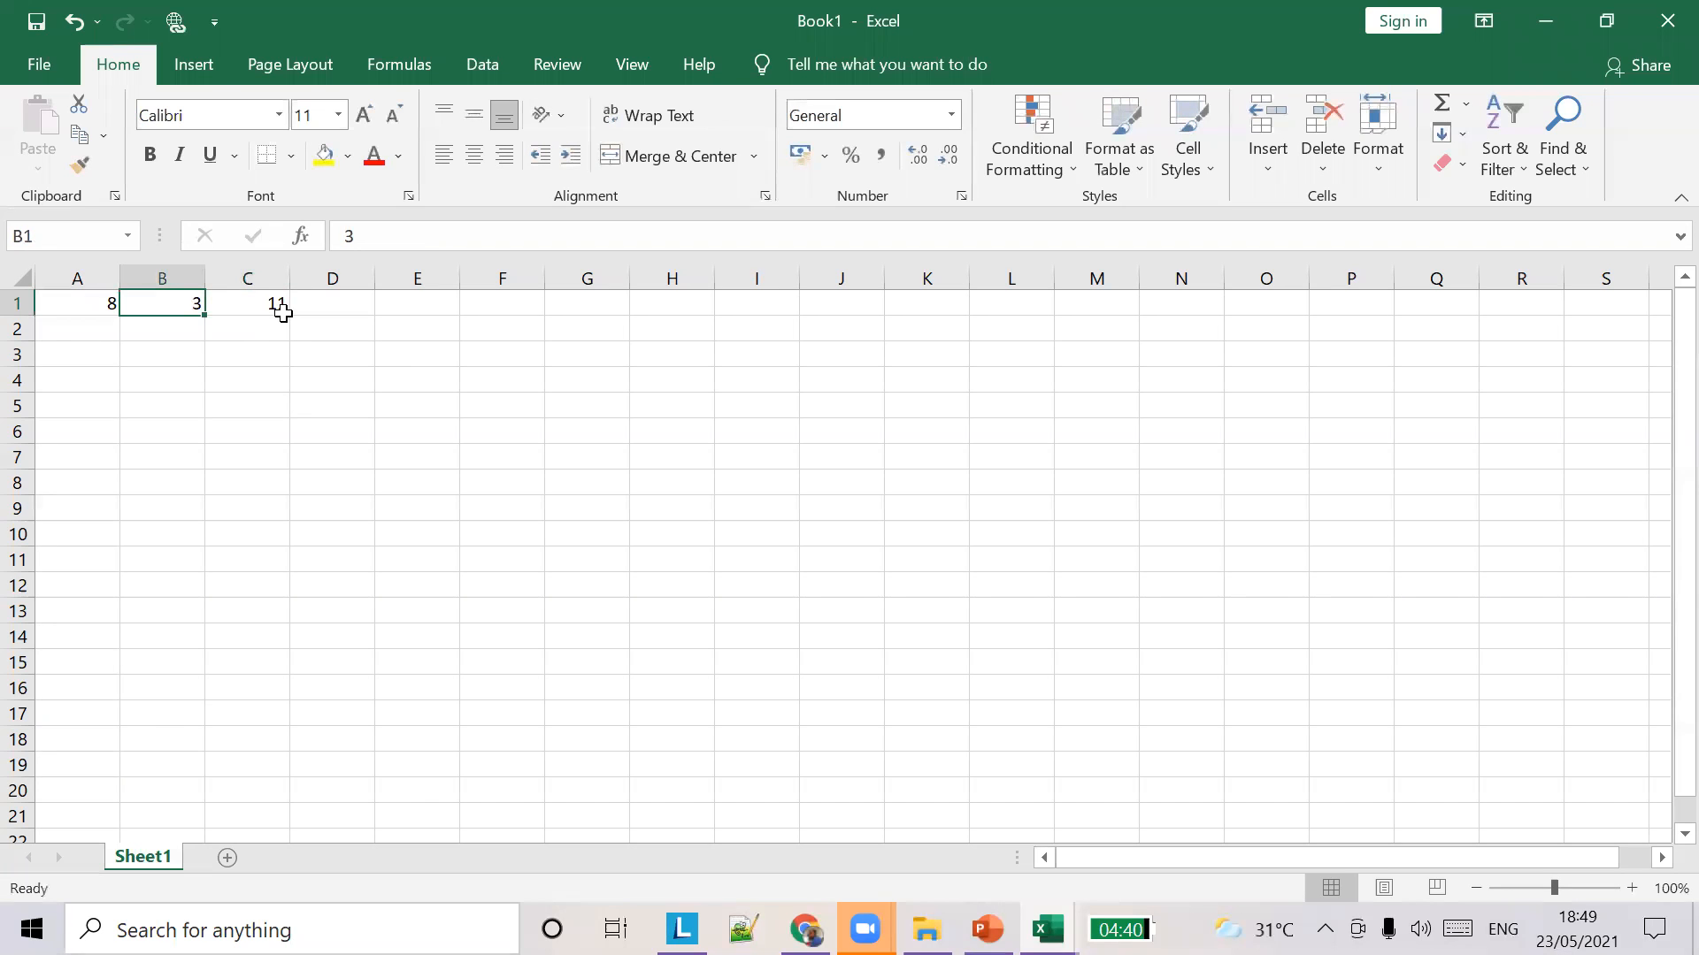
{"action": "left_click", "coordinate": [74, 304]}
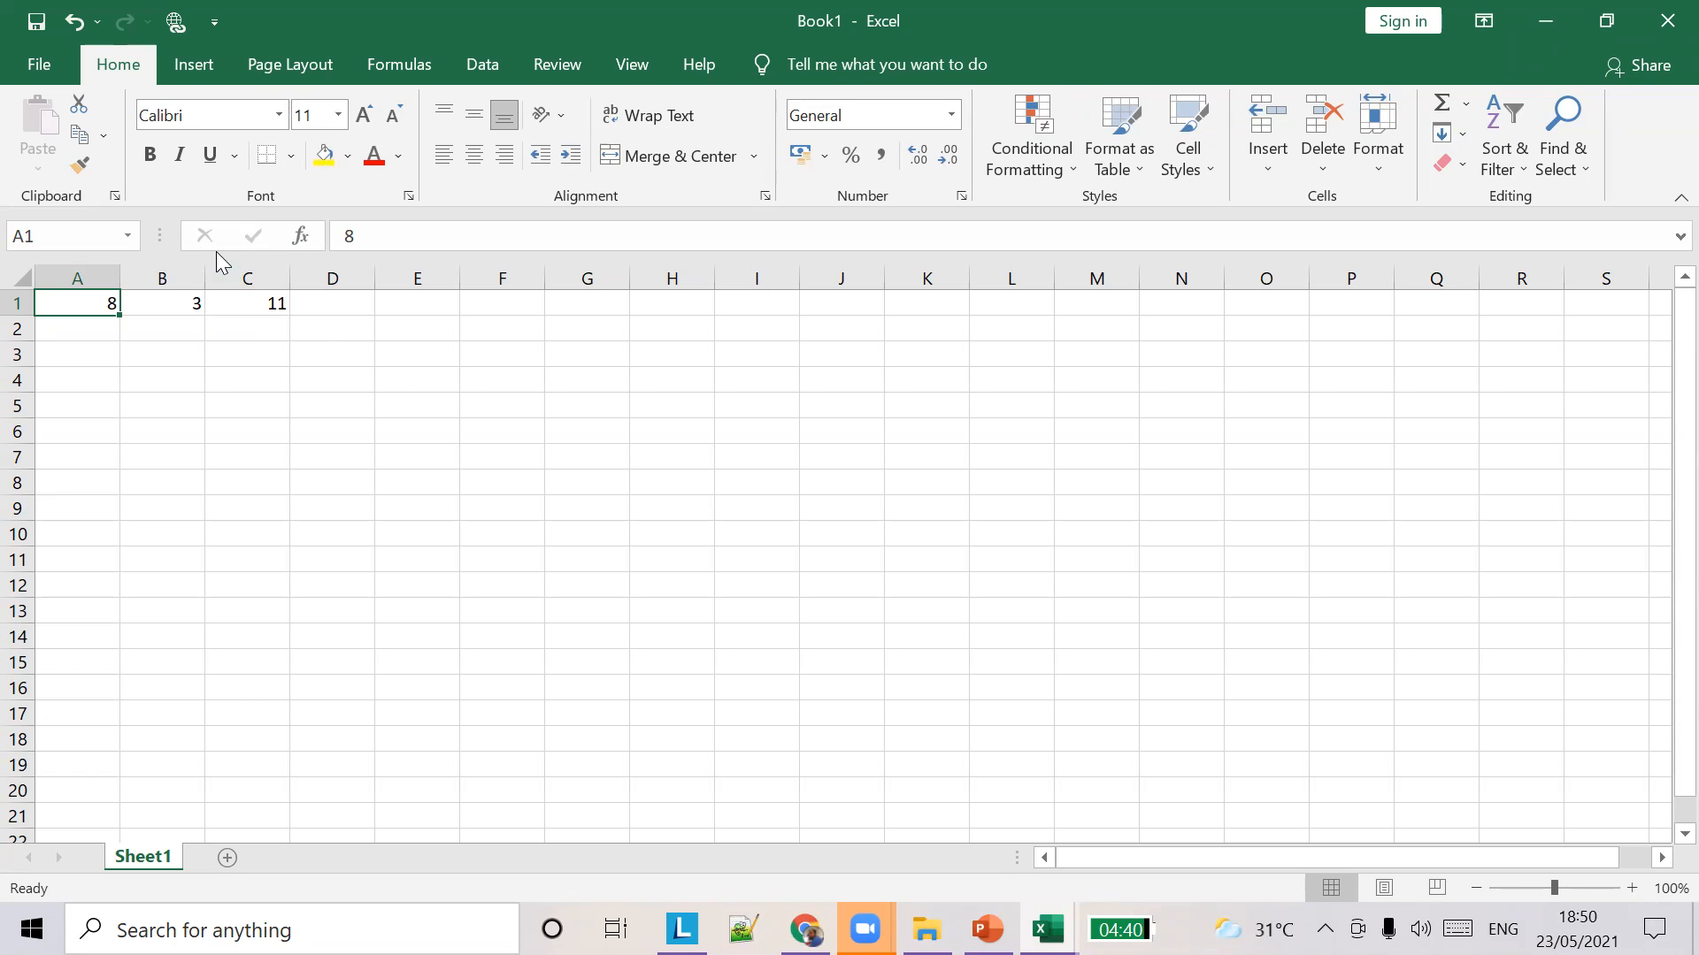
{"action": "left_click", "coordinate": [235, 300]}
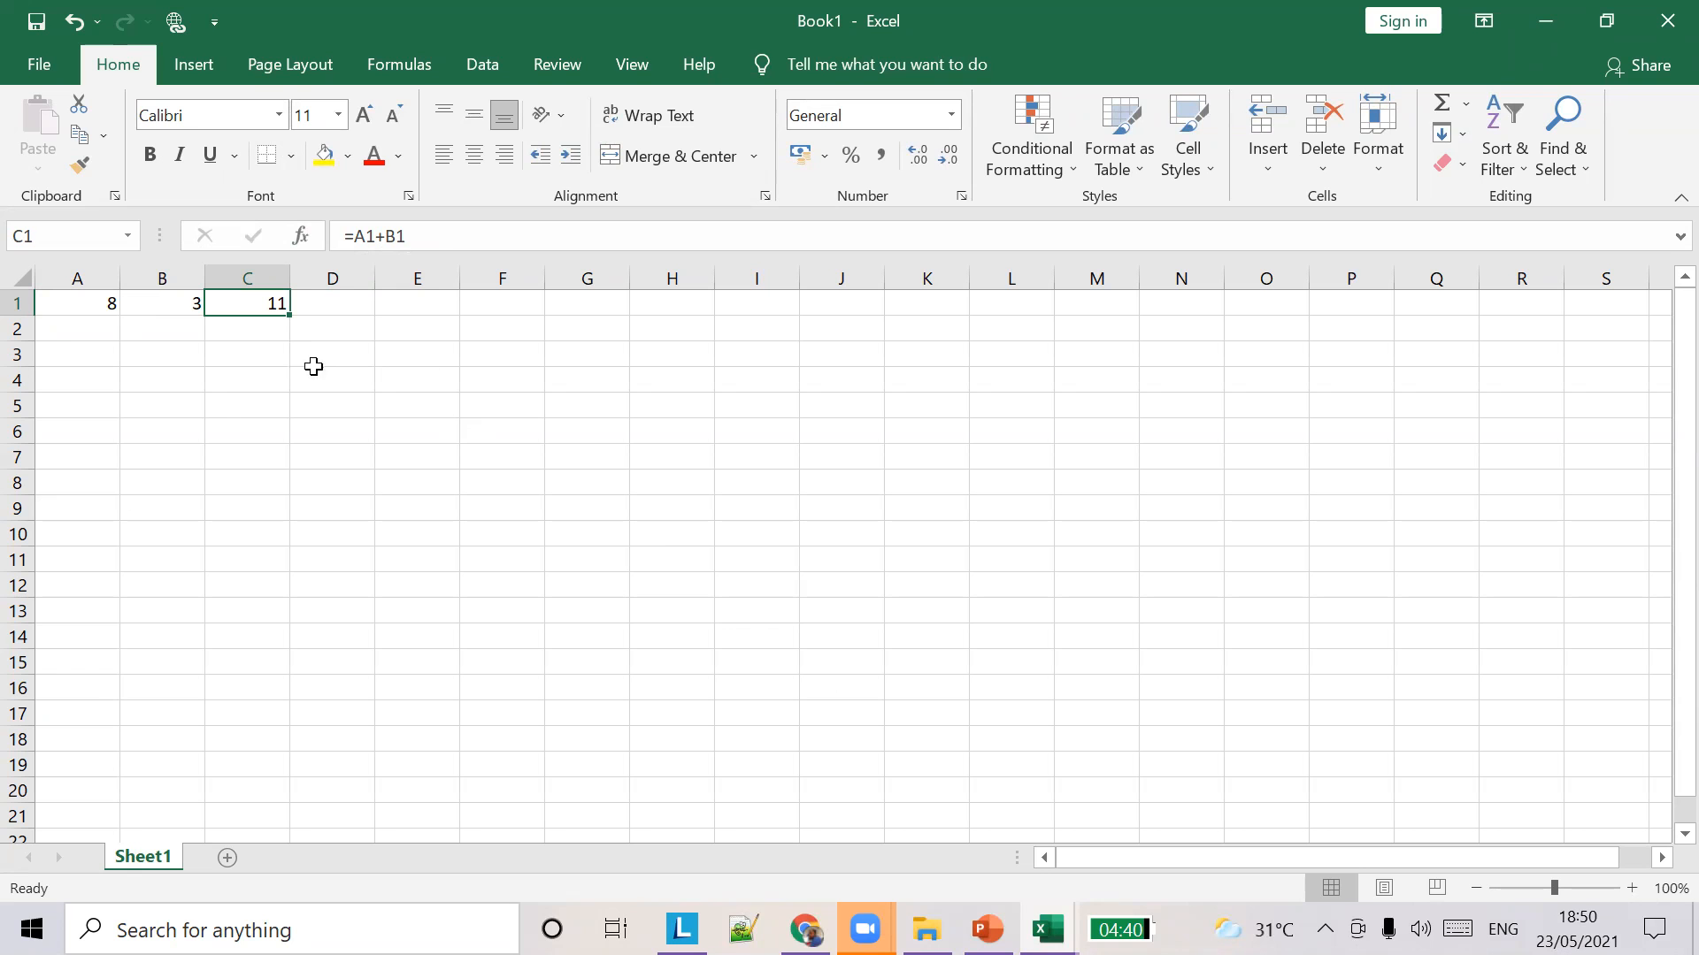
Revisit the PowerPoint slide explaining how formulas are written, and go back to Book1 in Excel.
{"action": "left_click", "coordinate": [1048, 930]}
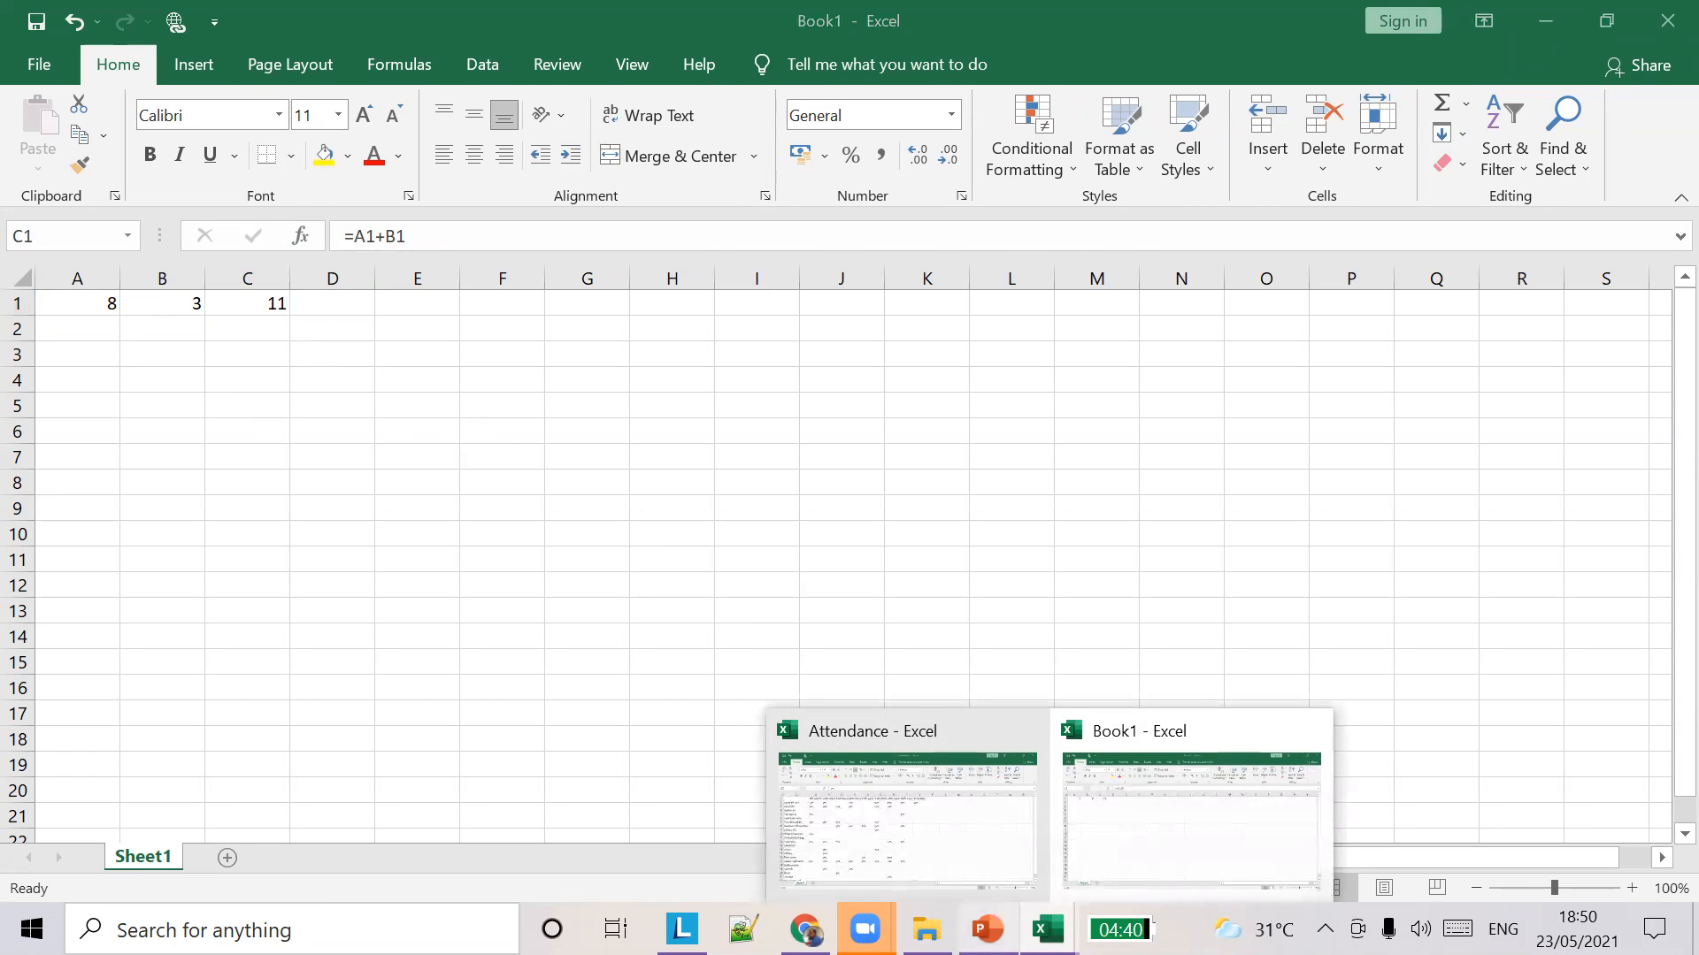
{"action": "left_click", "coordinate": [987, 929]}
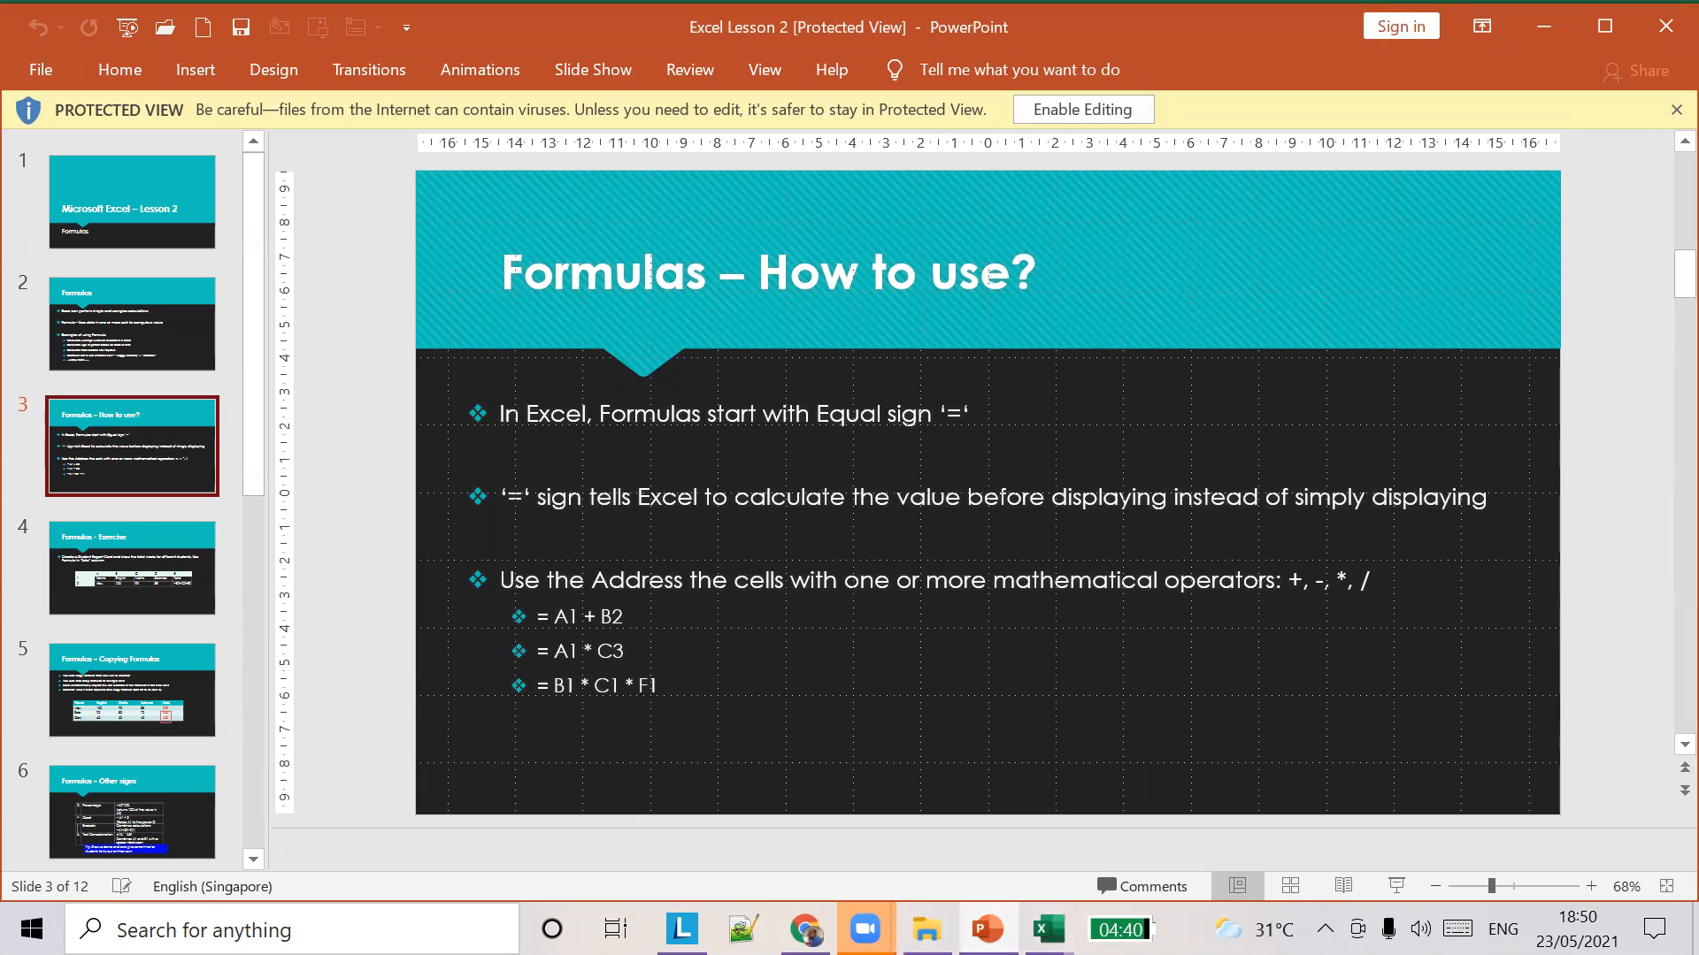
{"action": "left_click", "coordinate": [865, 929]}
{"action": "left_click", "coordinate": [984, 743]}
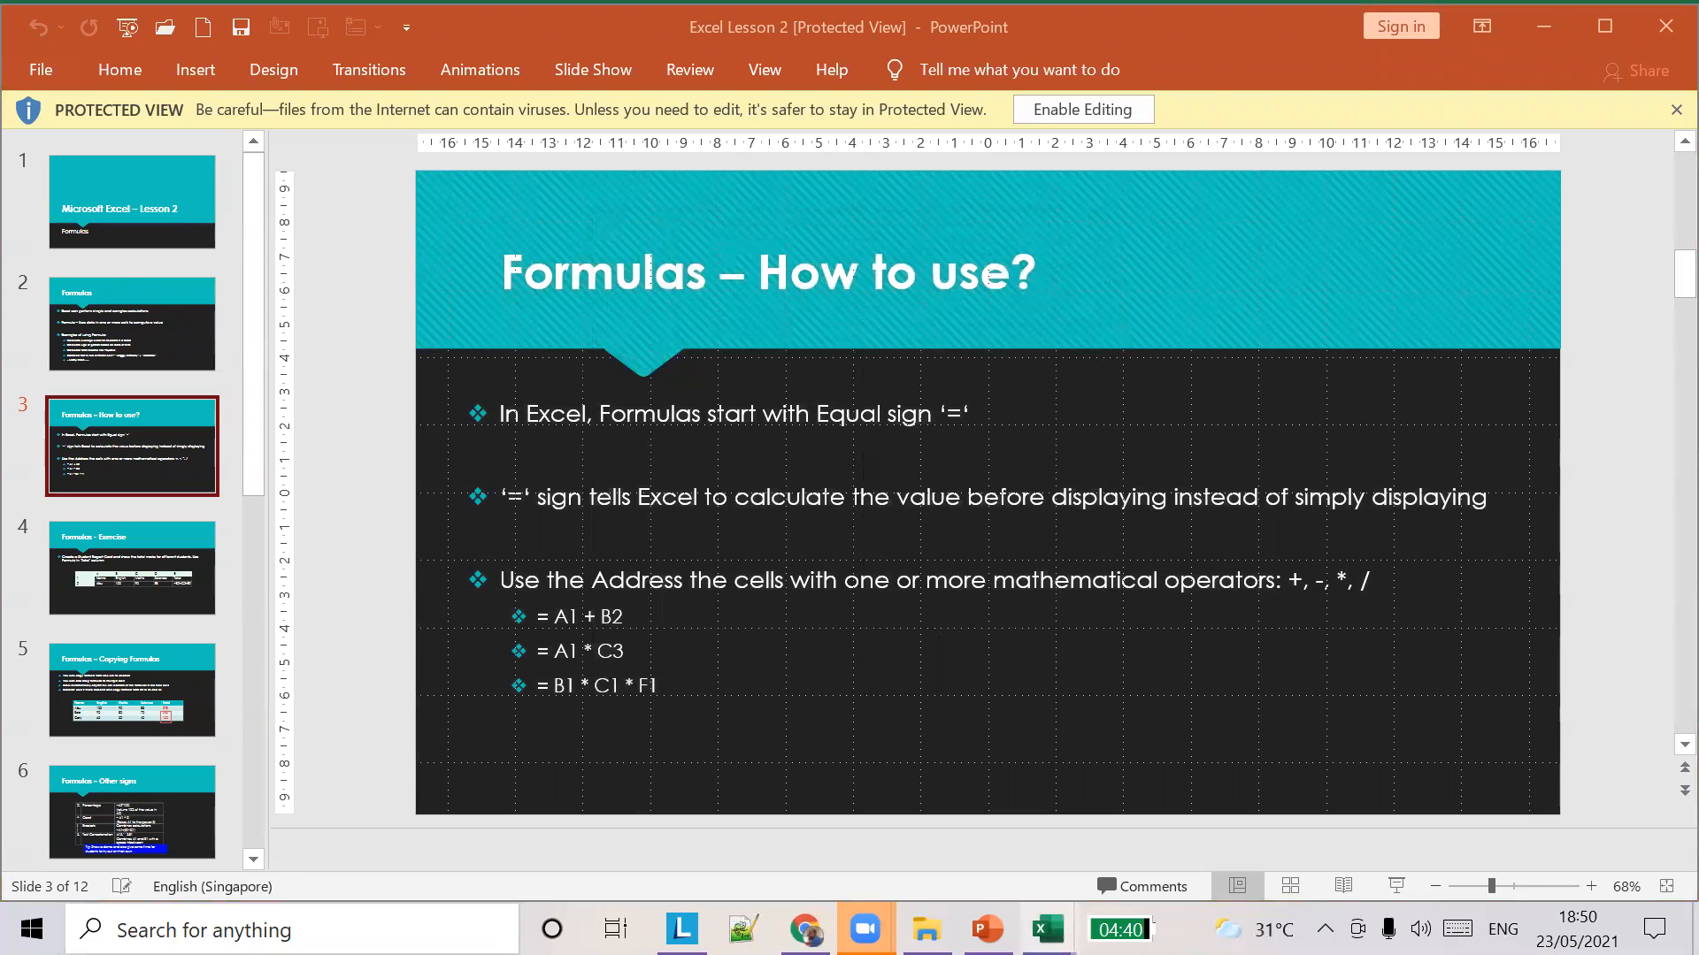
{"action": "mouse_move", "coordinate": [1047, 929]}
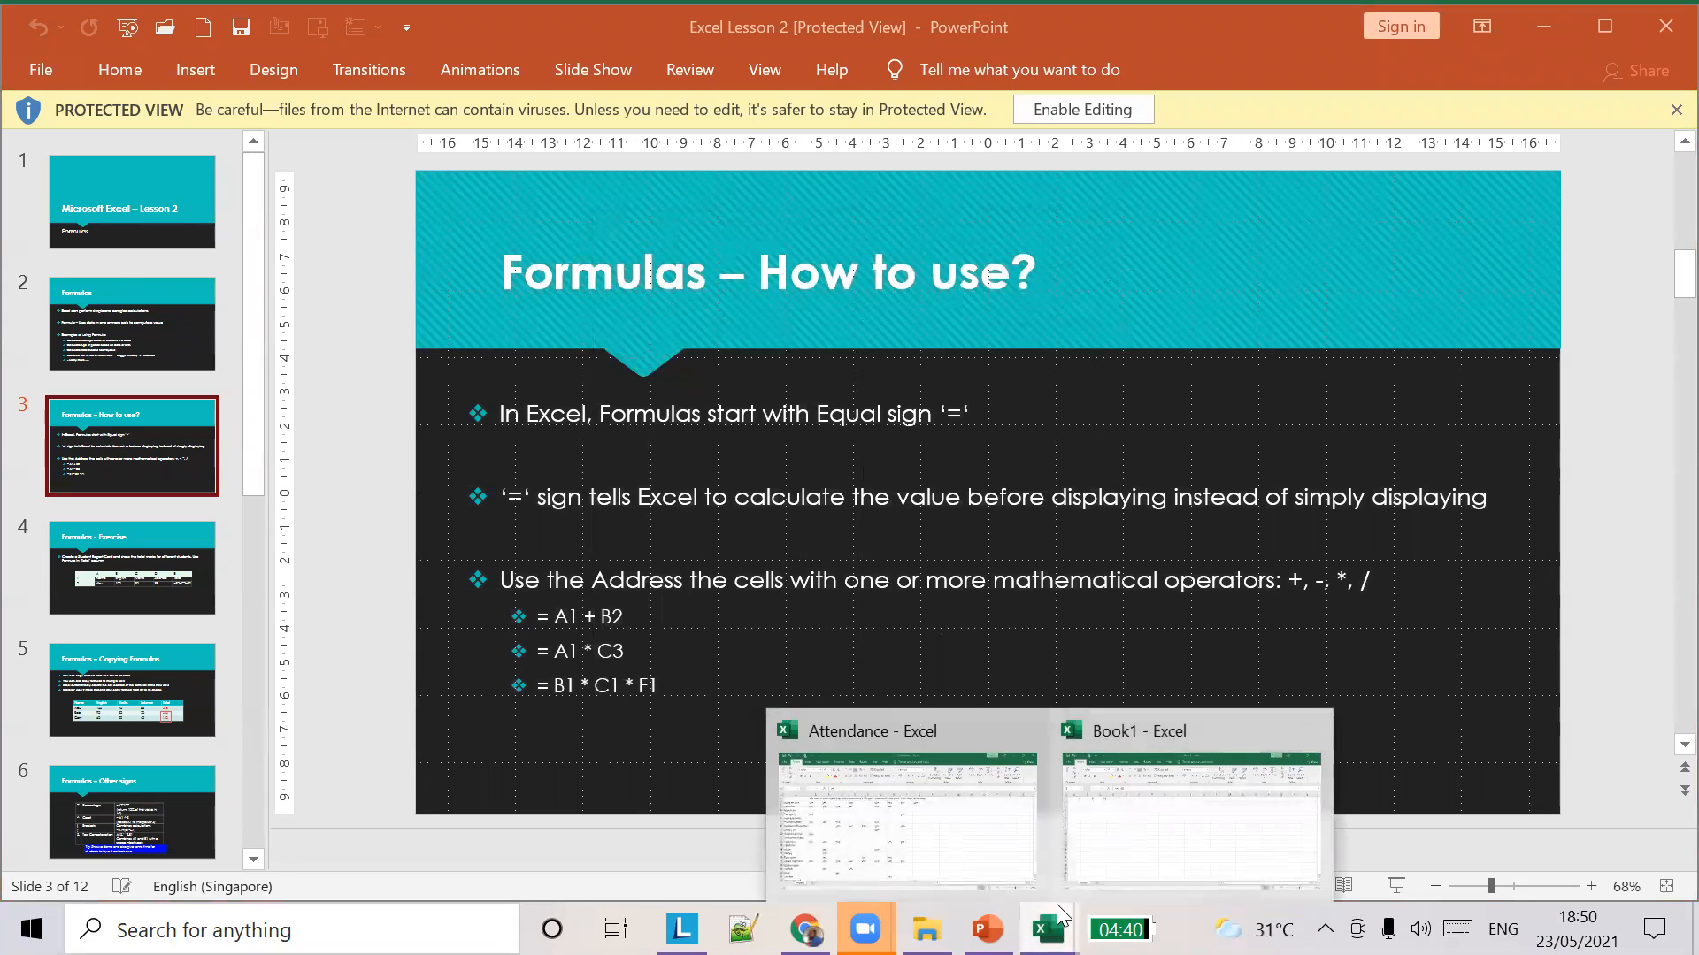
{"action": "left_click", "coordinate": [1128, 829]}
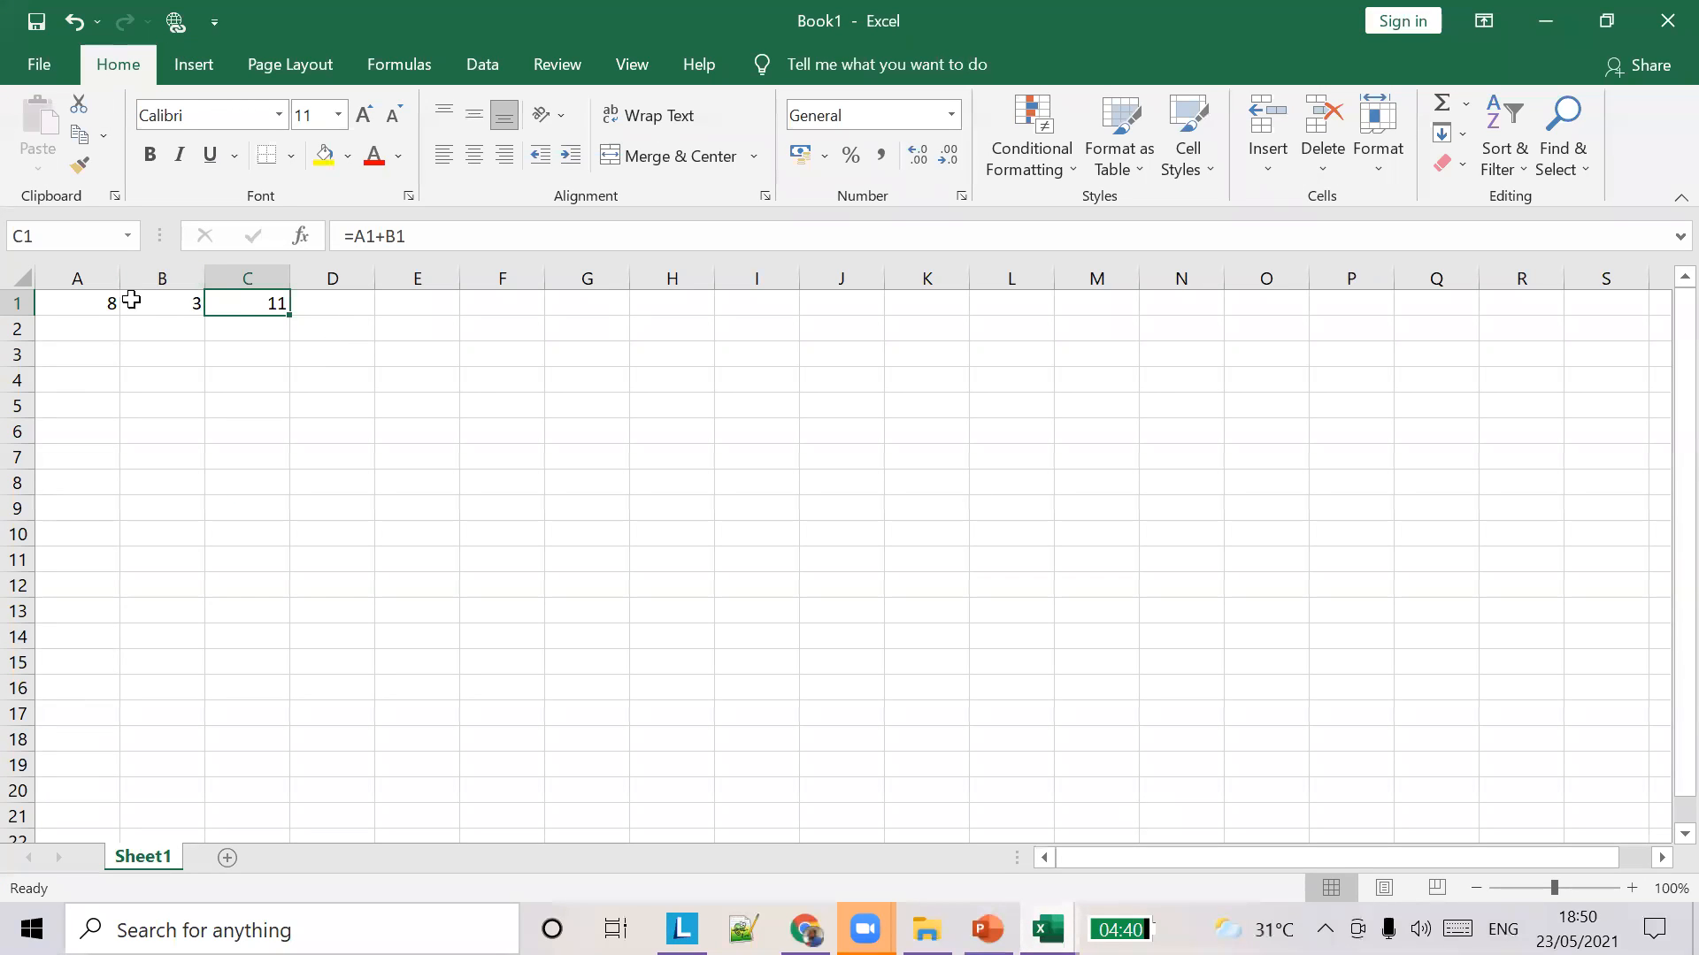
Review the contents of cells A1, B1 and C1 one after another.
{"action": "left_click", "coordinate": [80, 305]}
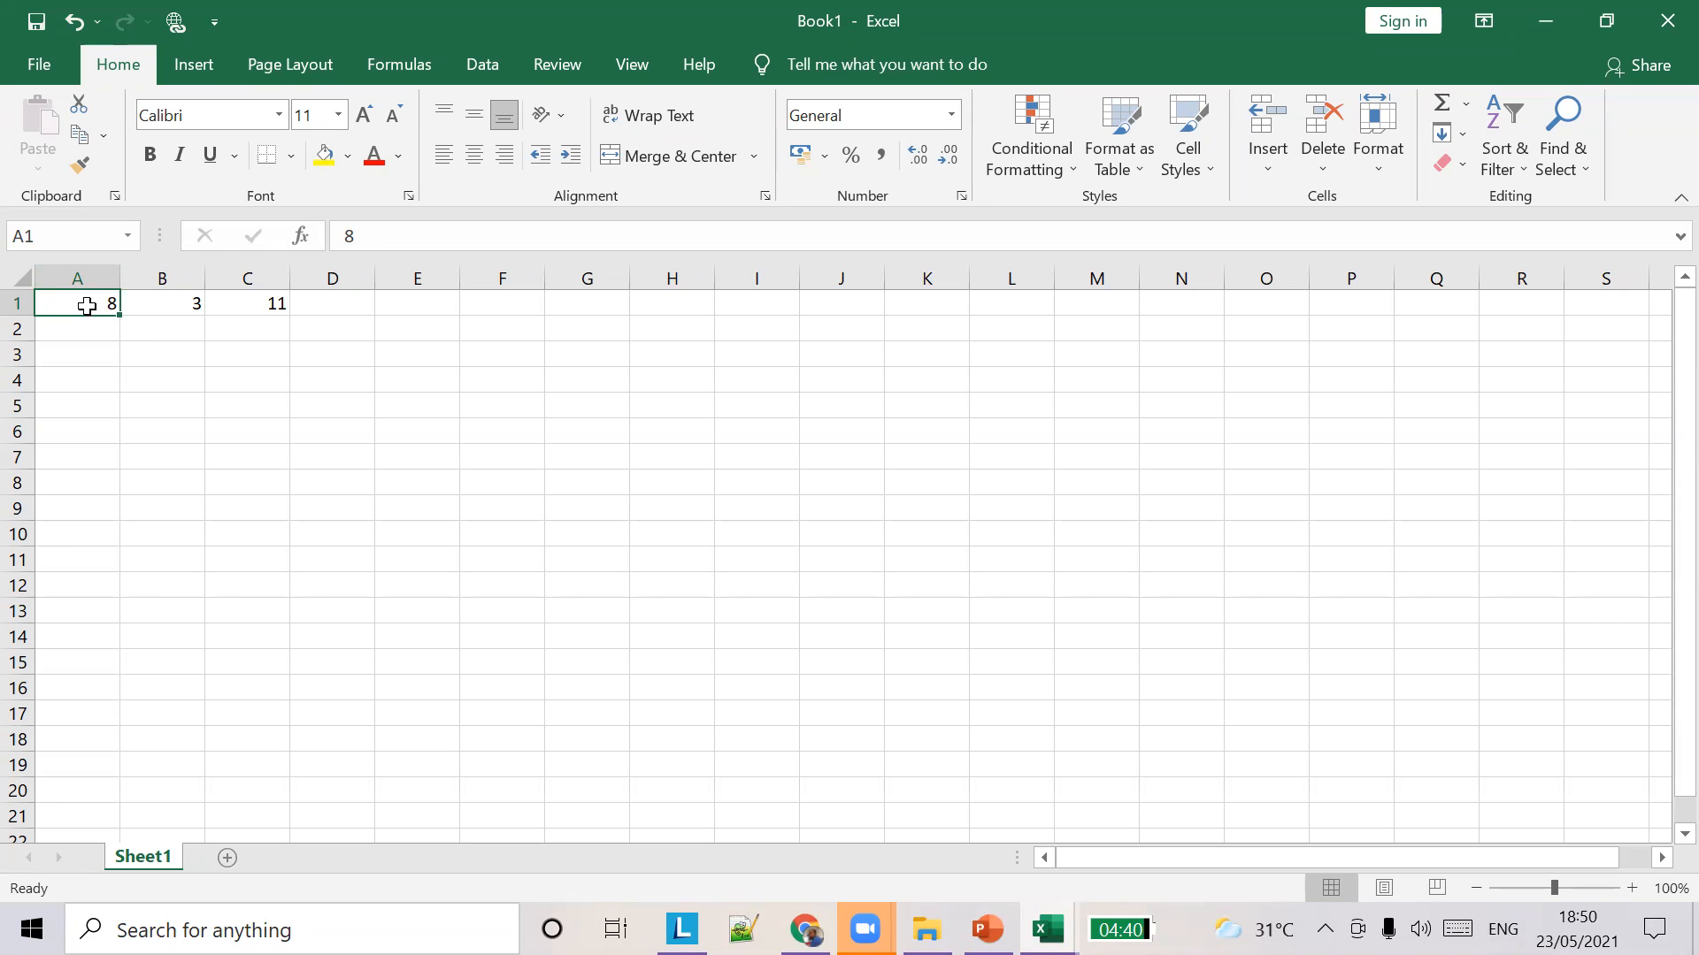
{"action": "left_click", "coordinate": [172, 306]}
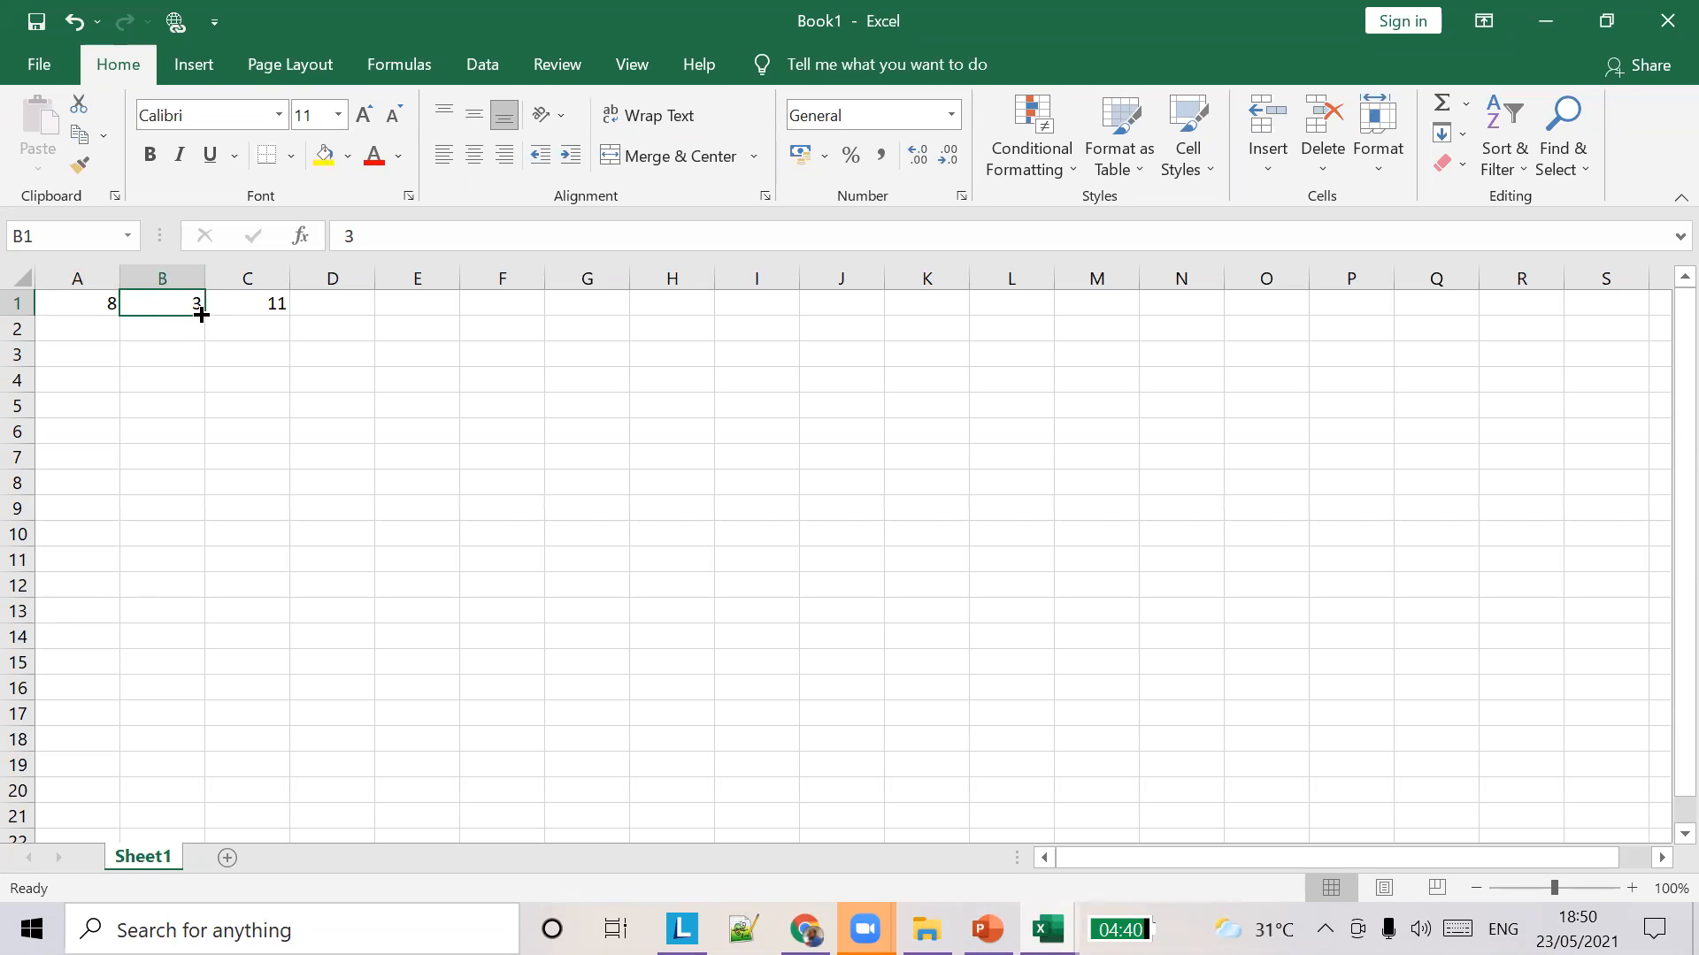
{"action": "left_click", "coordinate": [266, 306]}
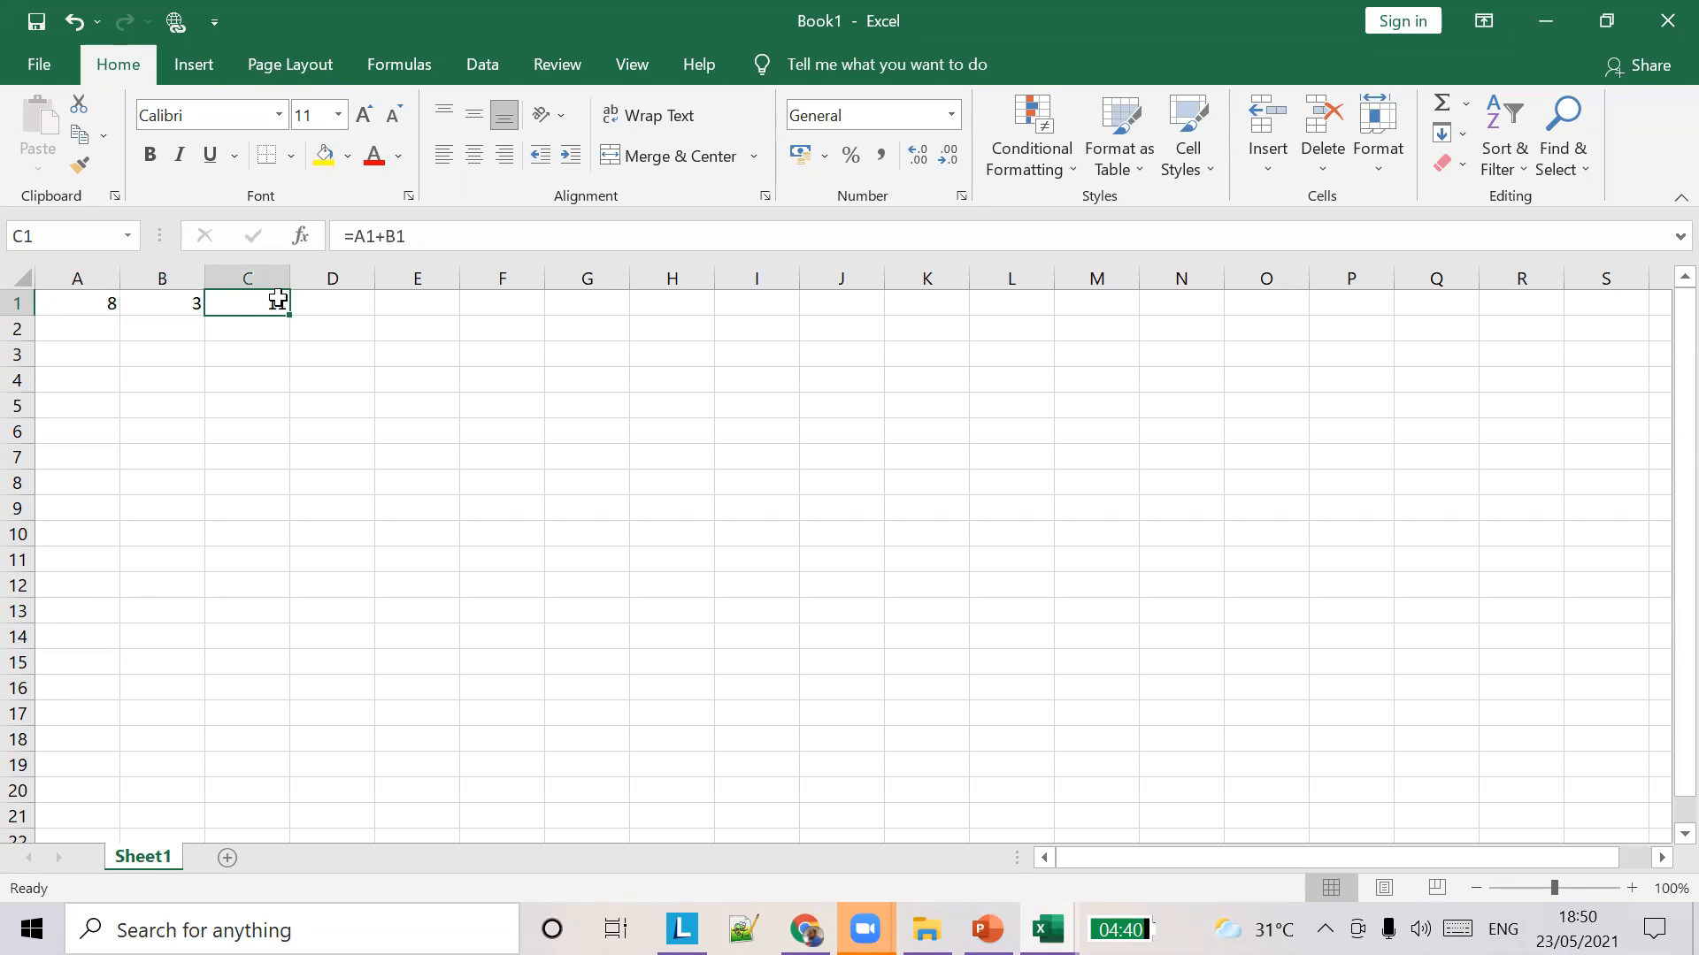
Clear the formula in cell C1 and re-enter it as =A1+B1.
{"action": "left_click", "coordinate": [358, 236]}
{"action": "left_click", "coordinate": [228, 303]}
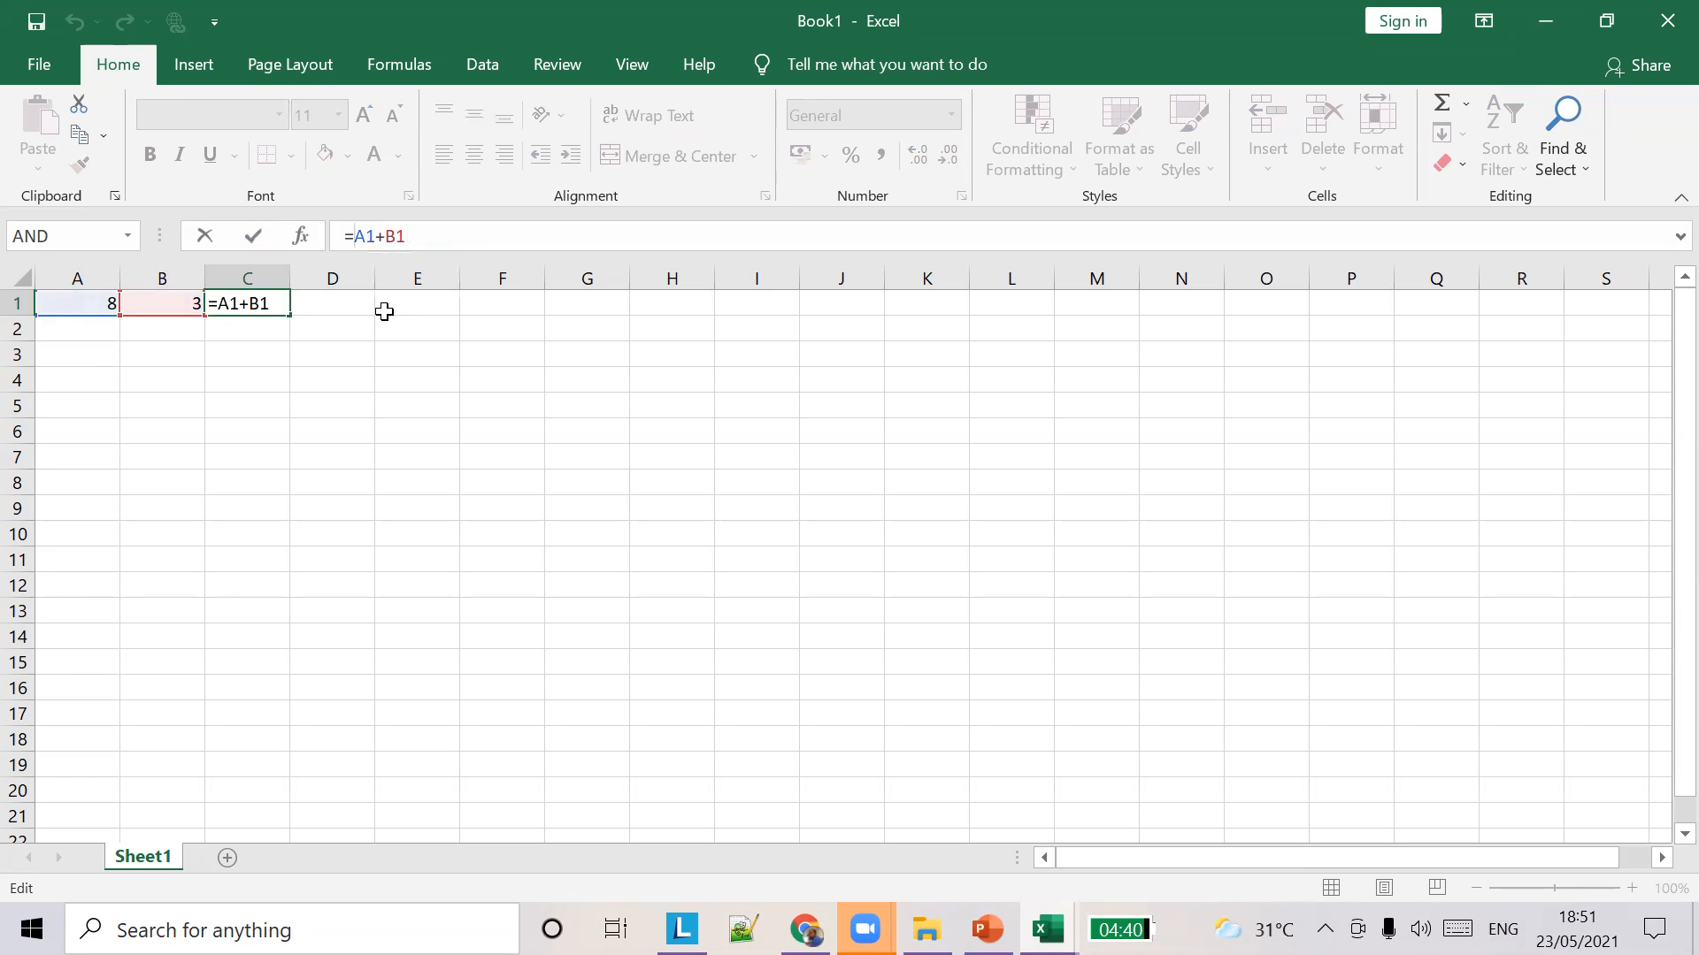
{"action": "left_click_drag", "start_coordinate": [436, 236], "coordinate": [5, 239]}
{"action": "key", "text": "BackSpace"}
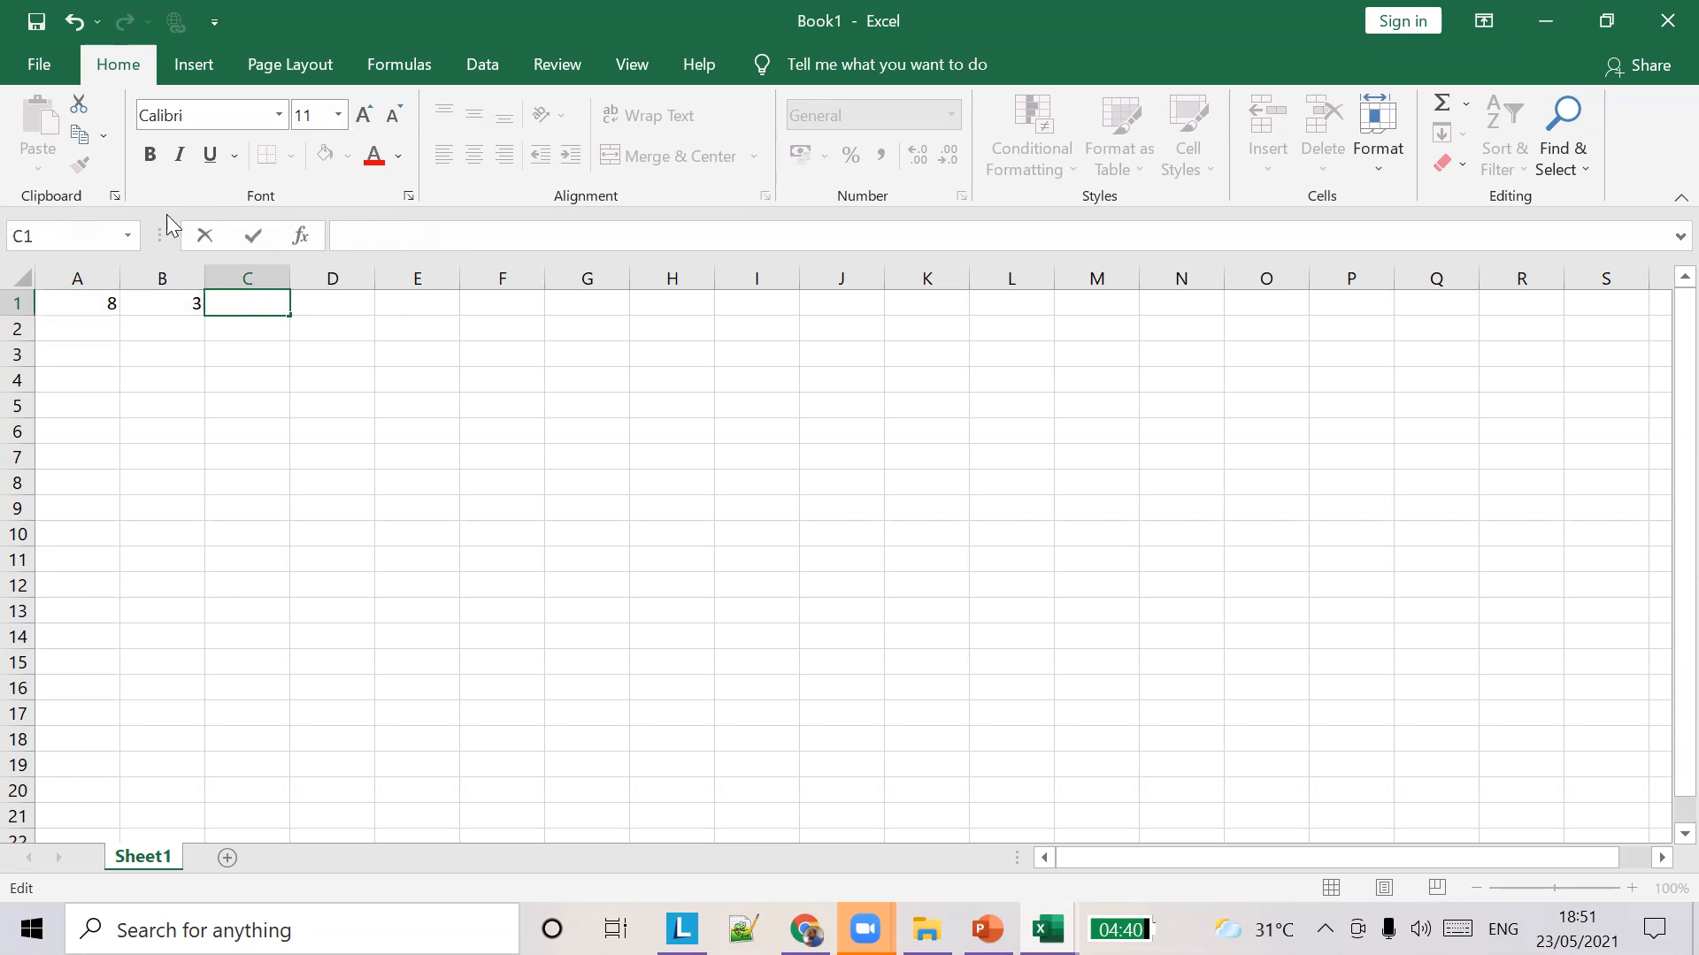
{"action": "type", "text": "="}
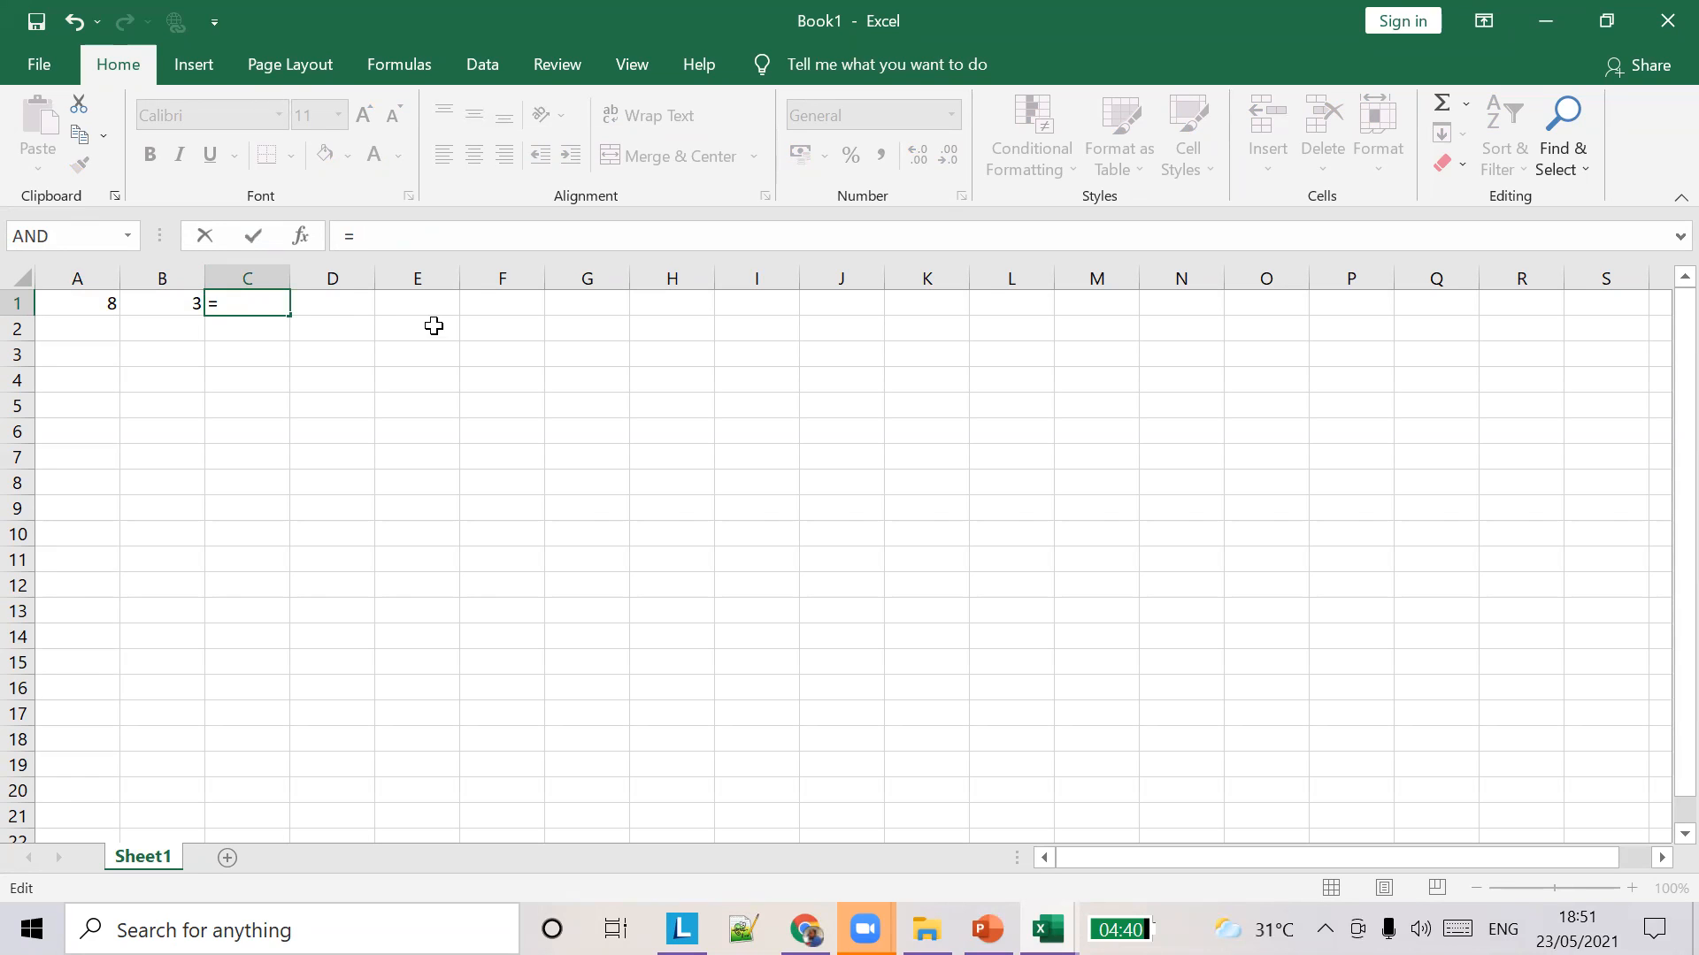
{"action": "type", "text": "A1+"}
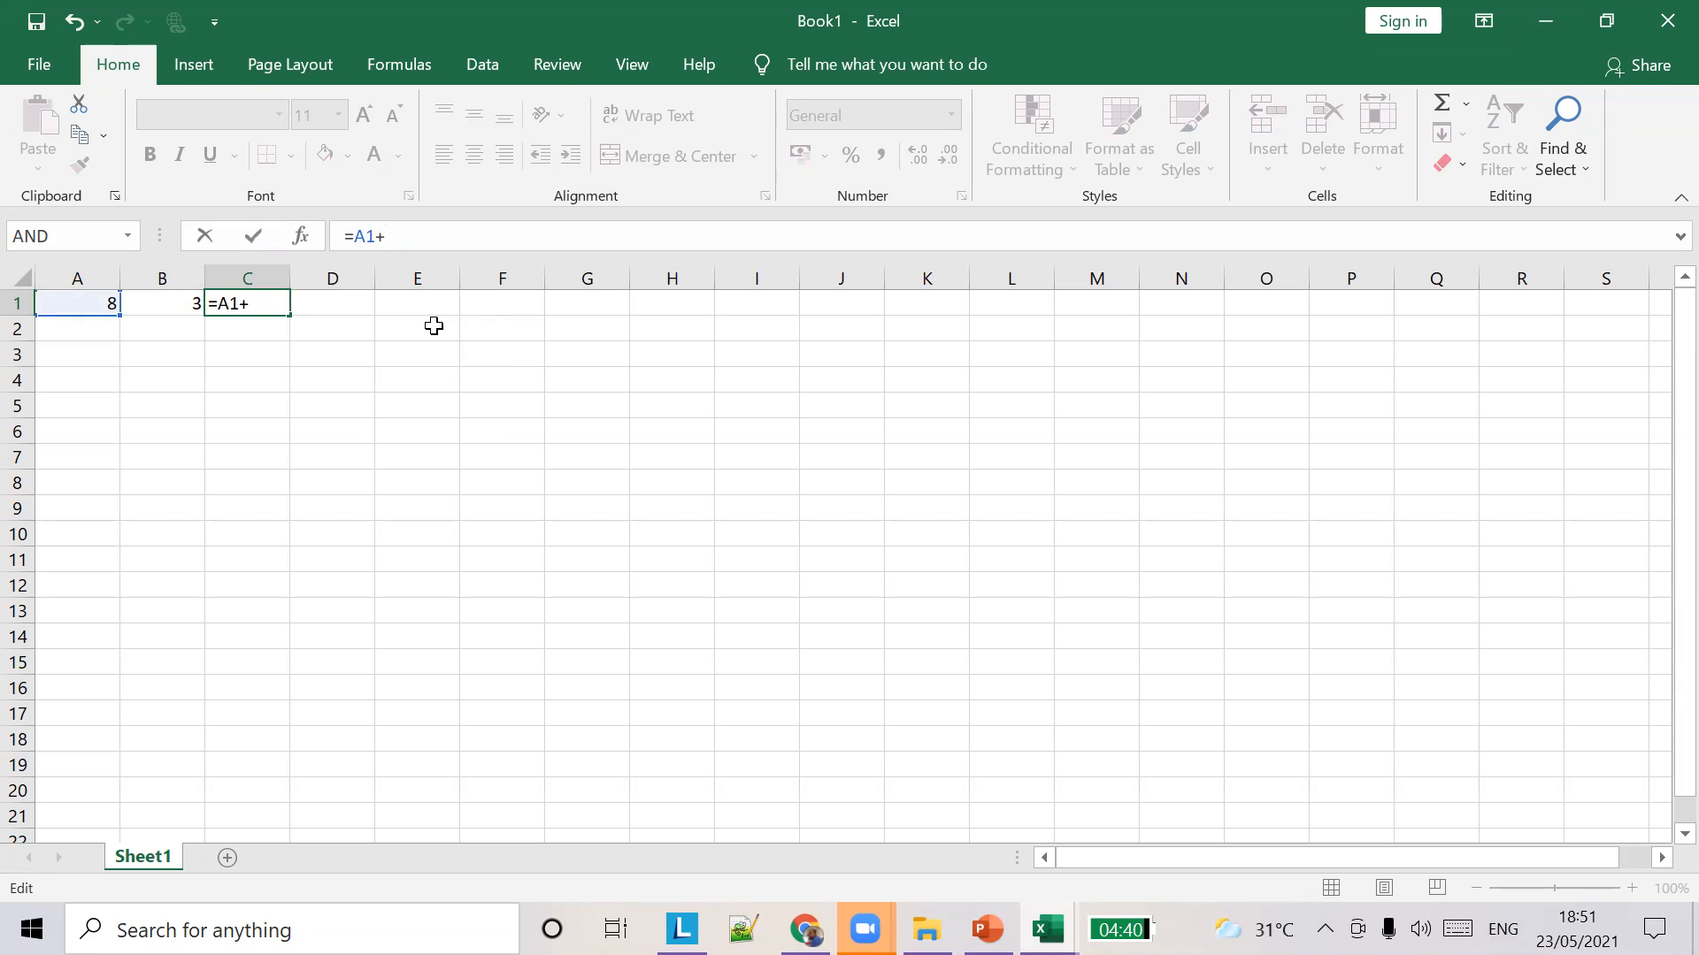
{"action": "type", "text": "B1"}
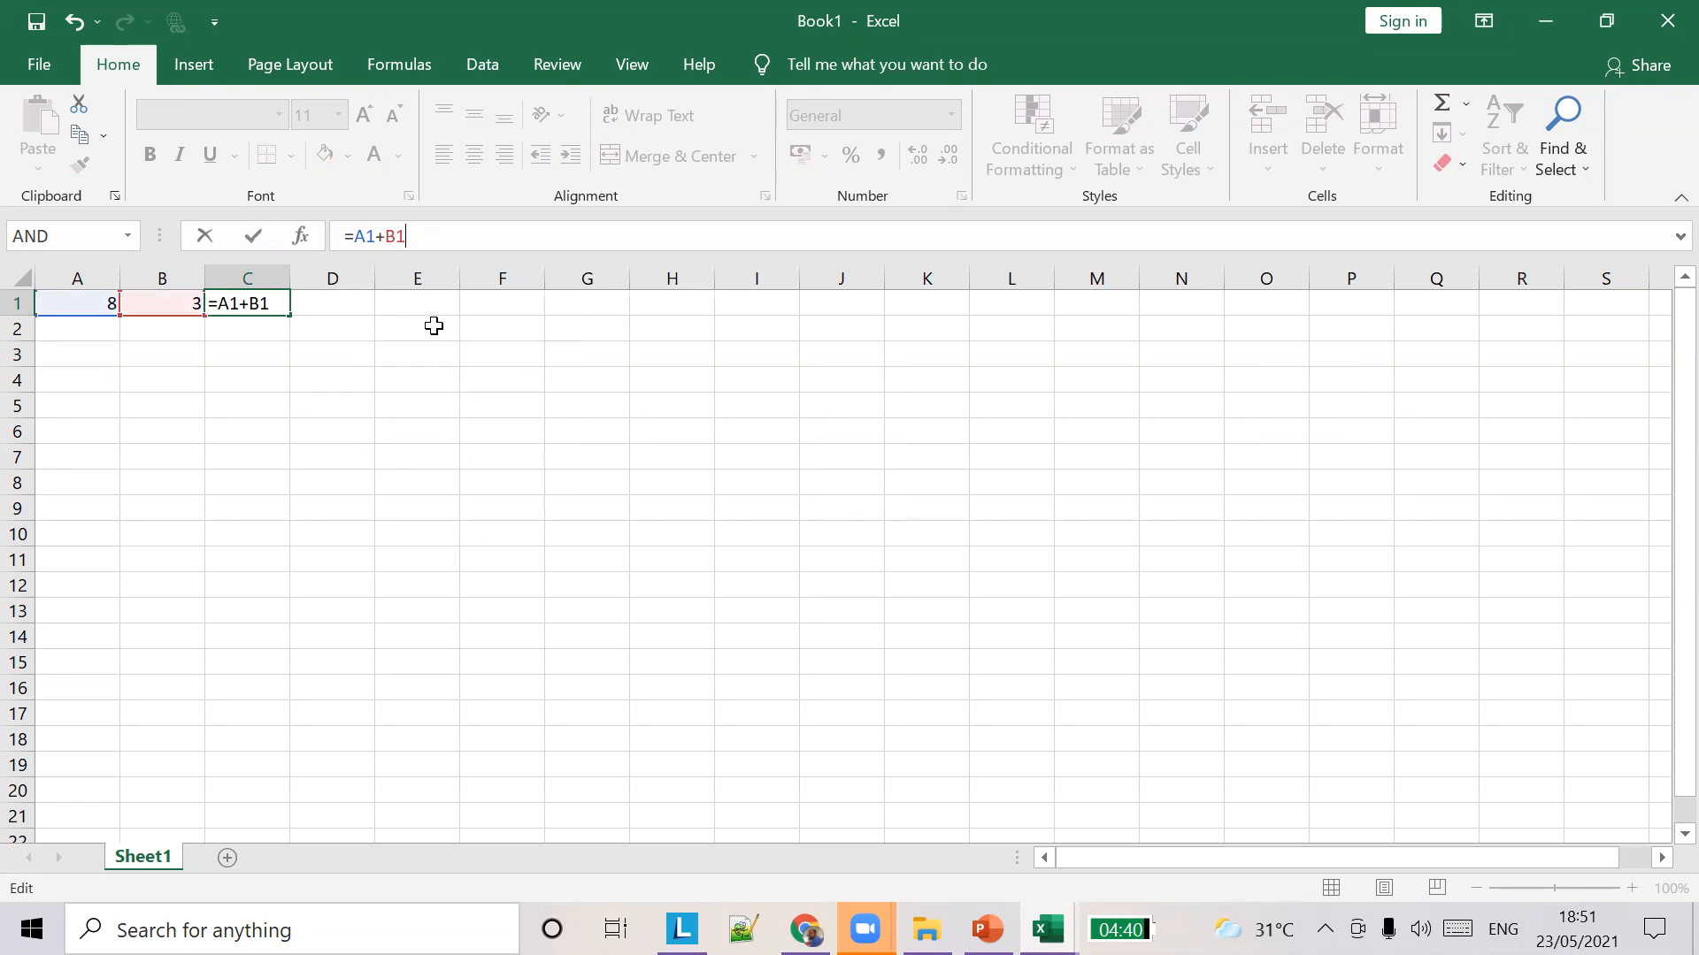
{"action": "left_click", "coordinate": [416, 320]}
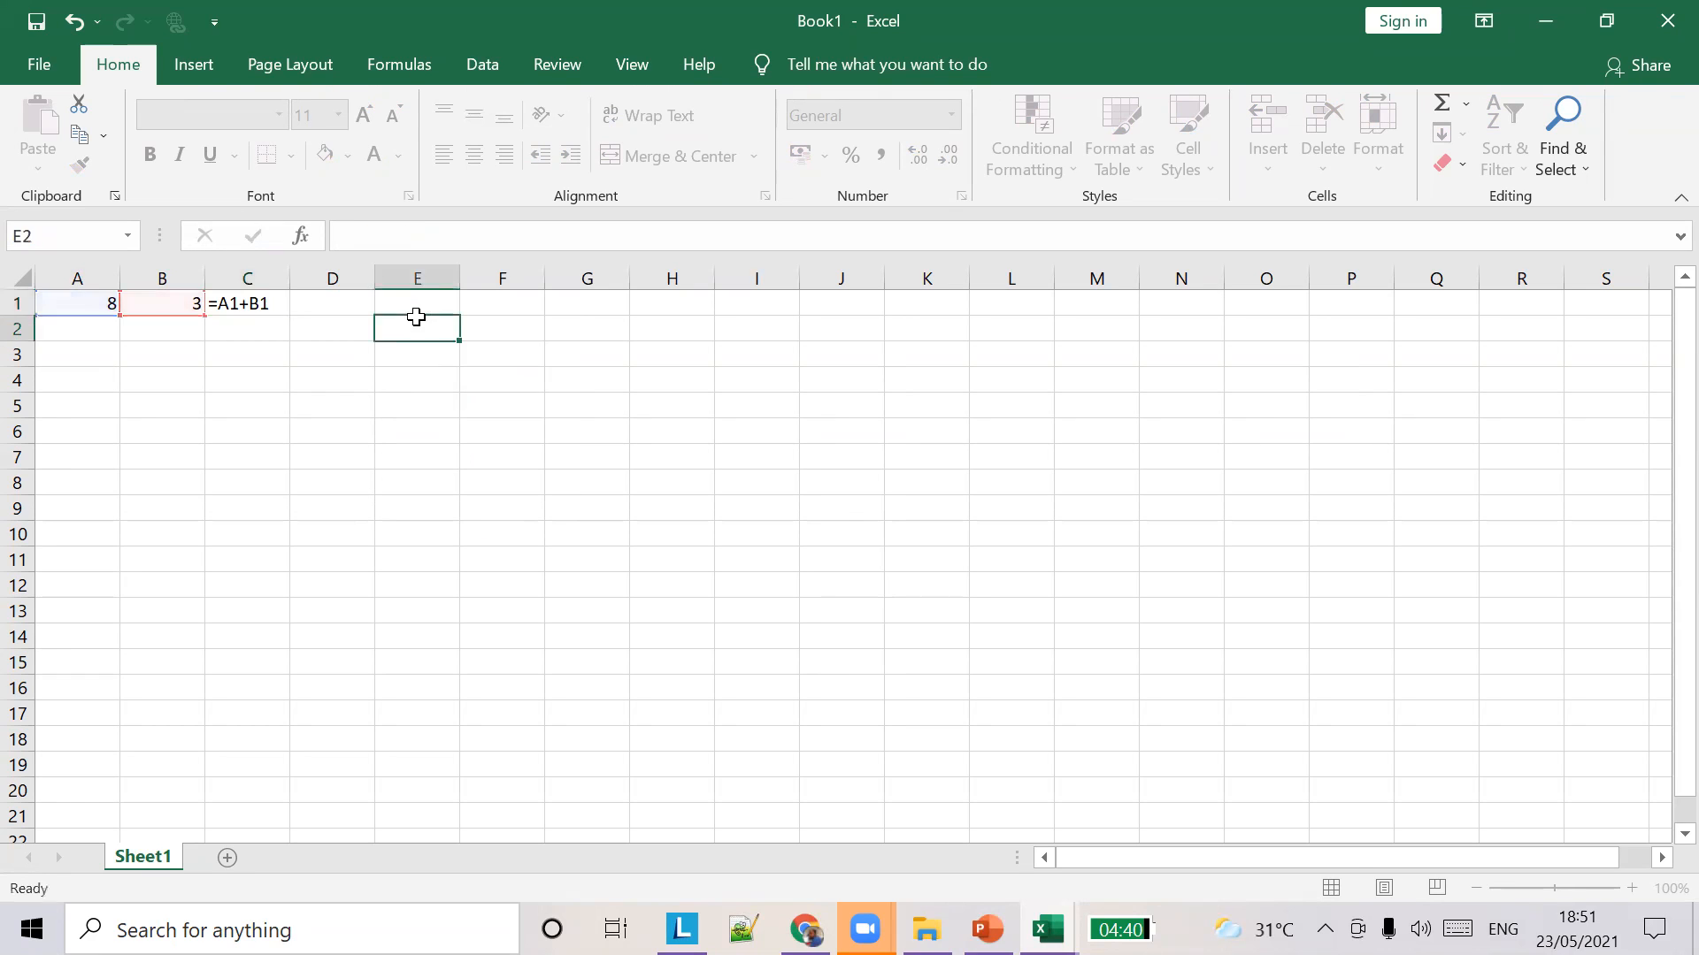
{"action": "left_click", "coordinate": [84, 332]}
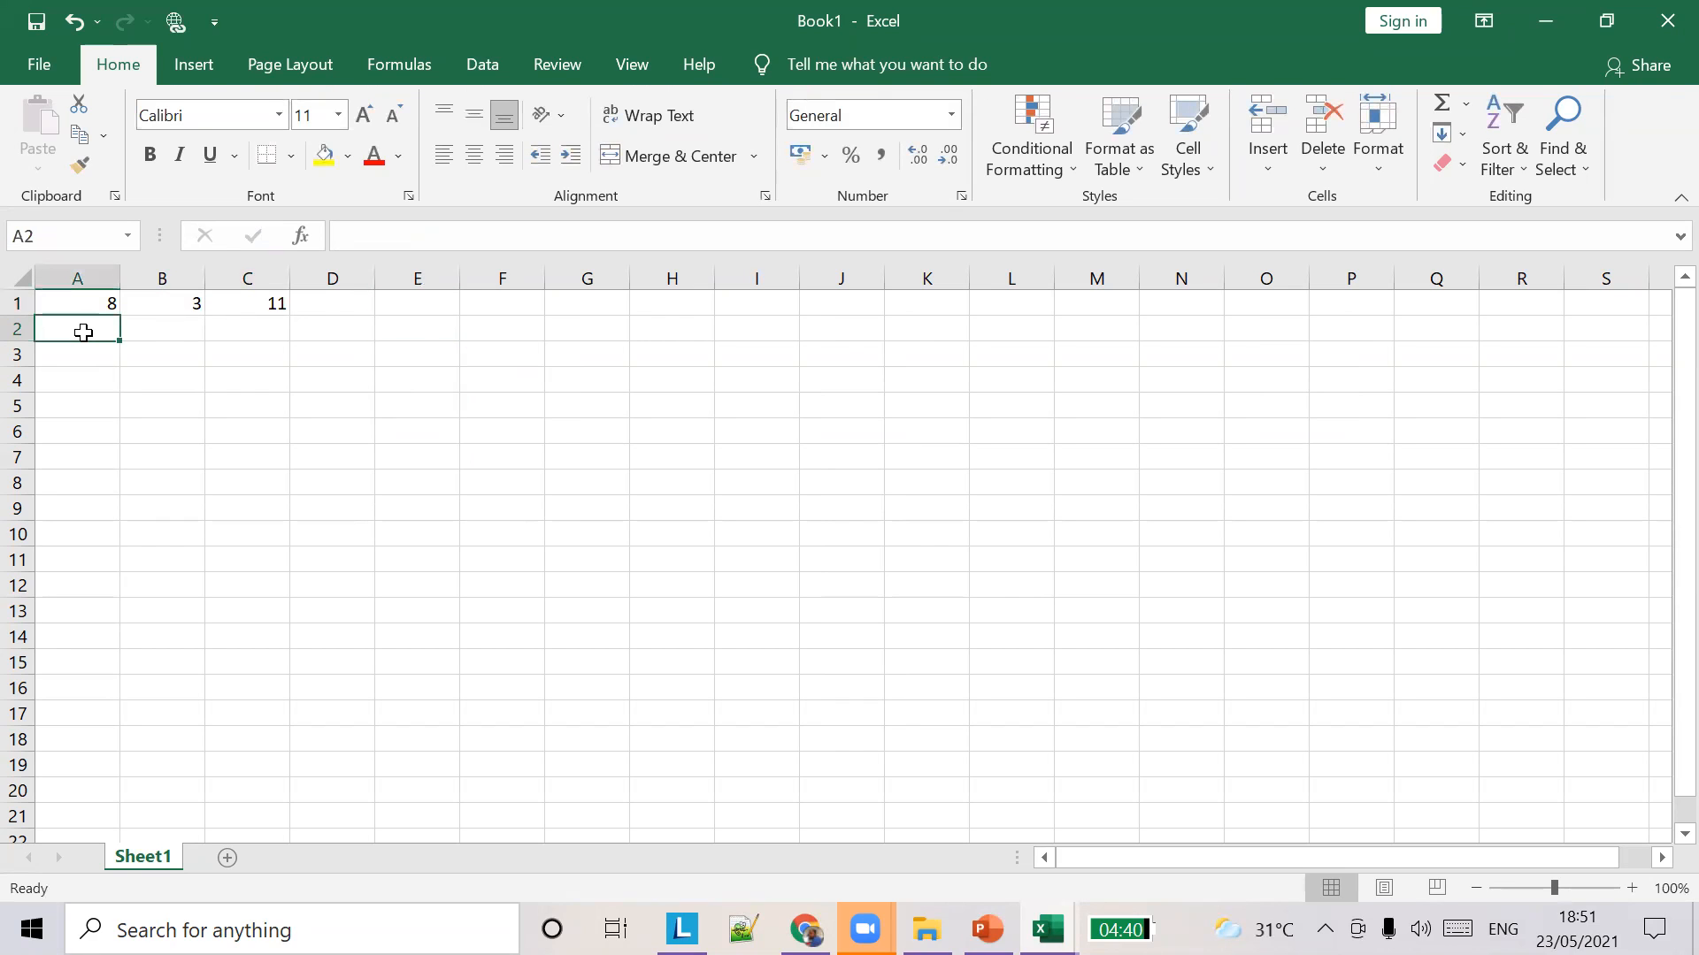
Replace the formula in cell C1 with the number 3, and enter 4 in cell D1.
{"action": "left_click", "coordinate": [281, 301]}
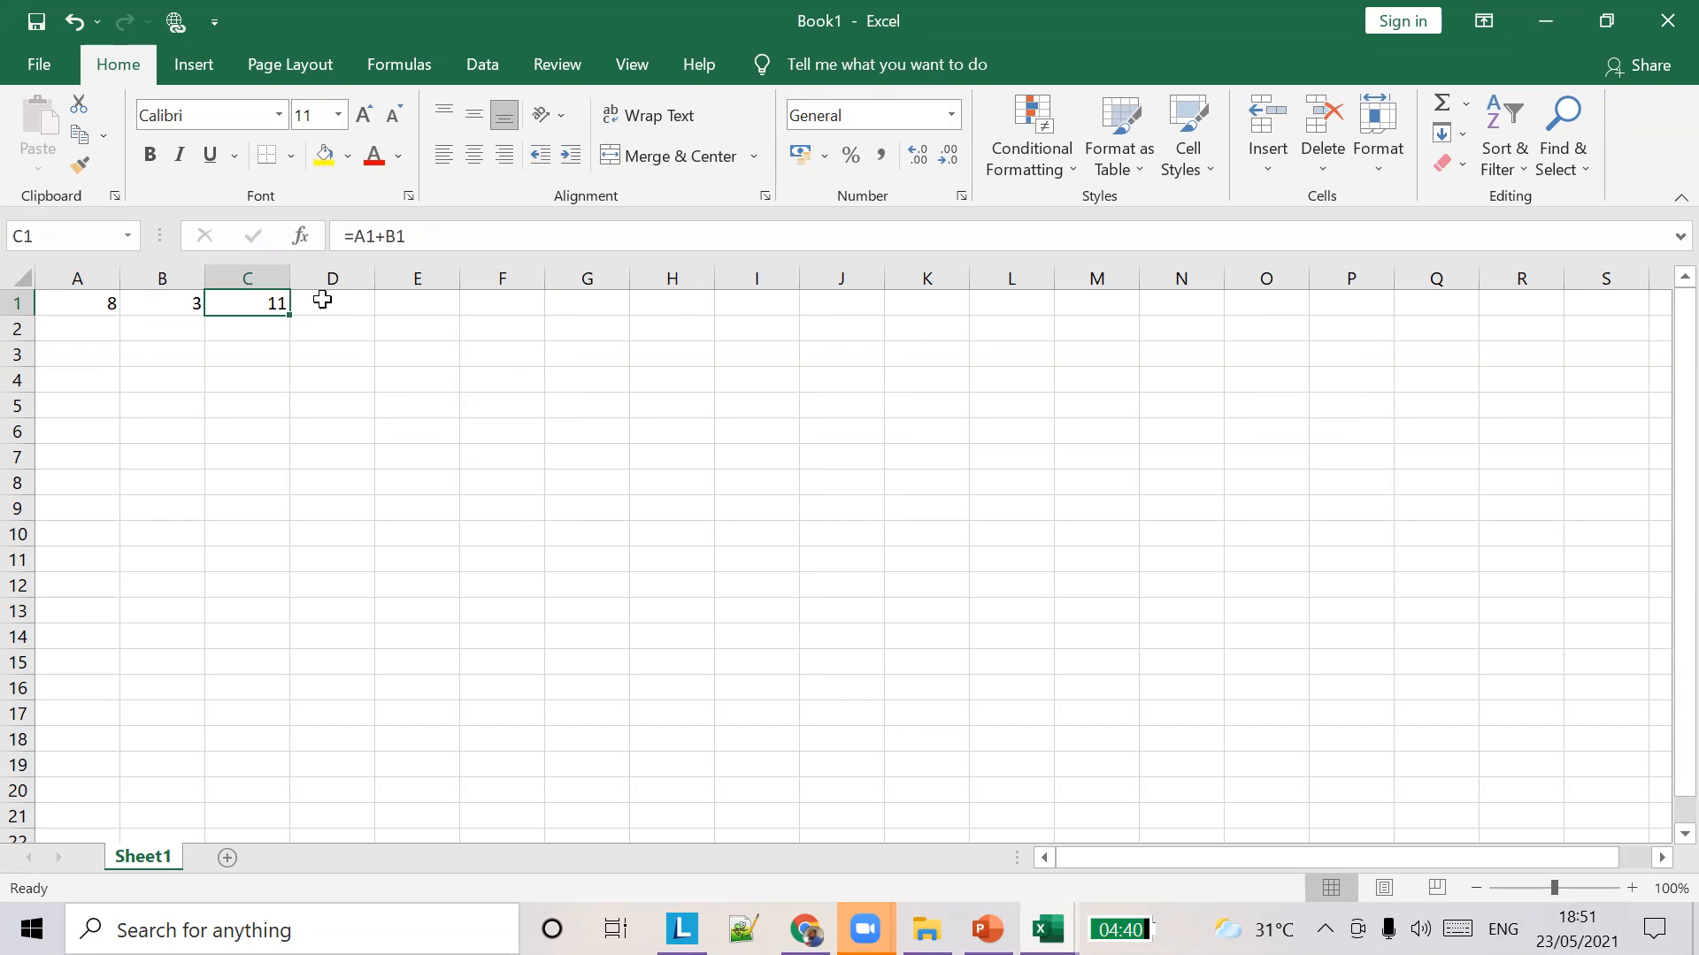
{"action": "key", "text": "BackSpace"}
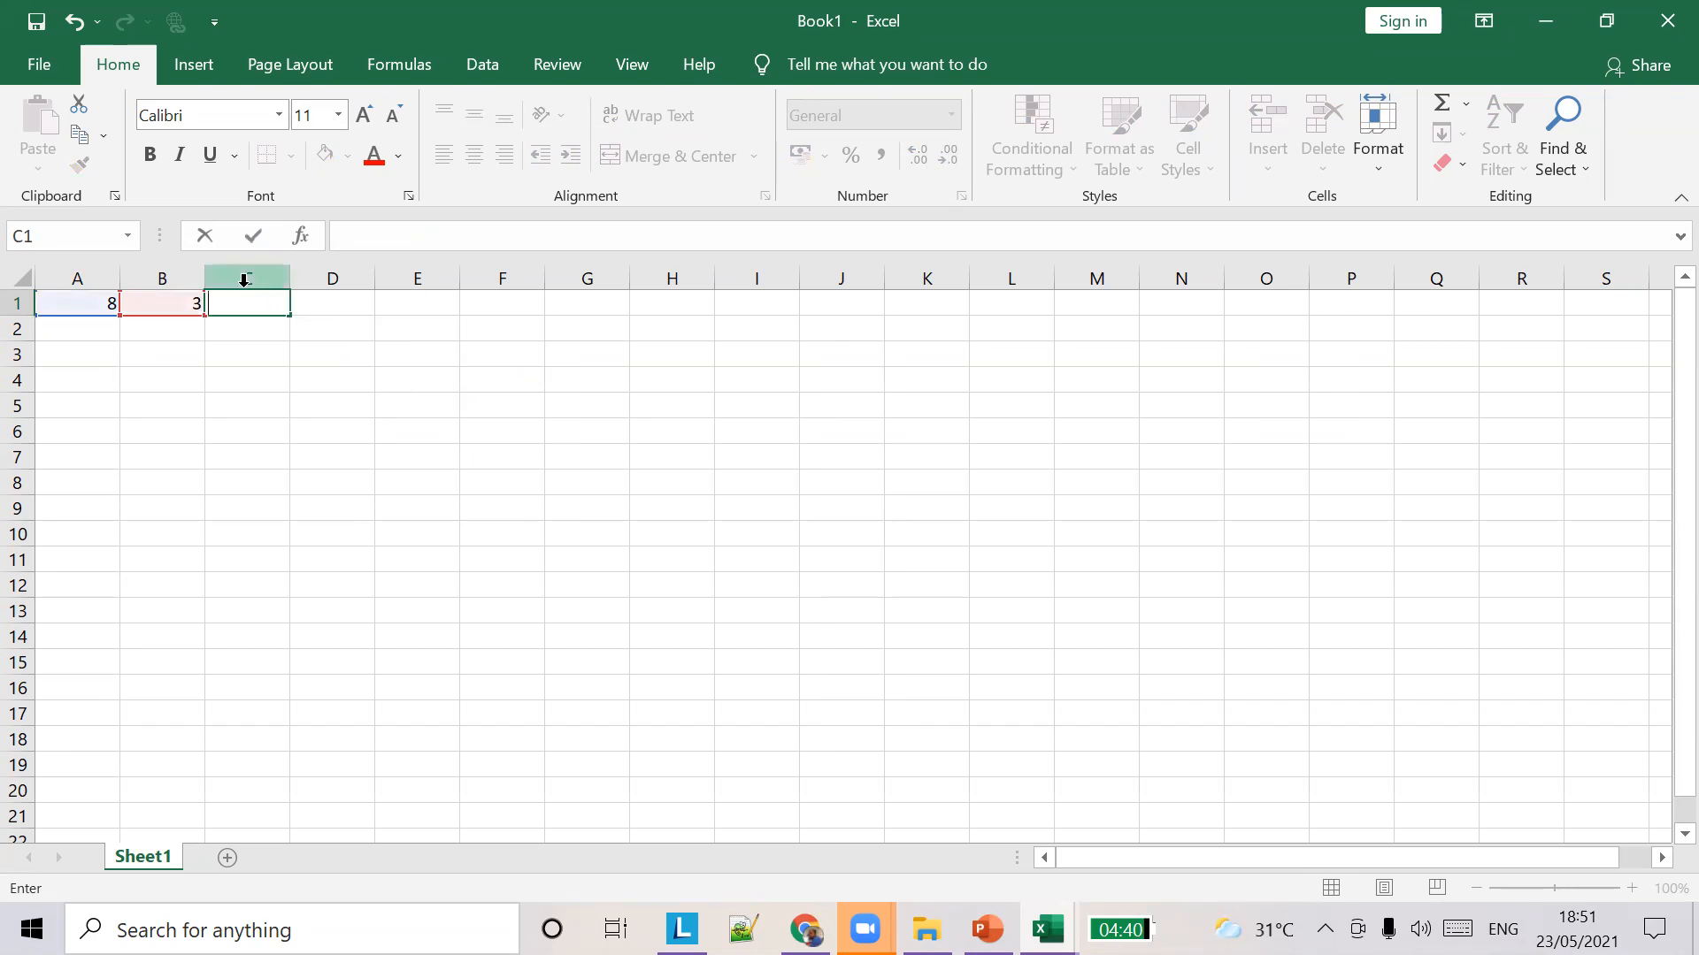
{"action": "type", "text": "3"}
{"action": "left_click", "coordinate": [322, 322]}
{"action": "type", "text": "4"}
{"action": "left_click", "coordinate": [363, 301]}
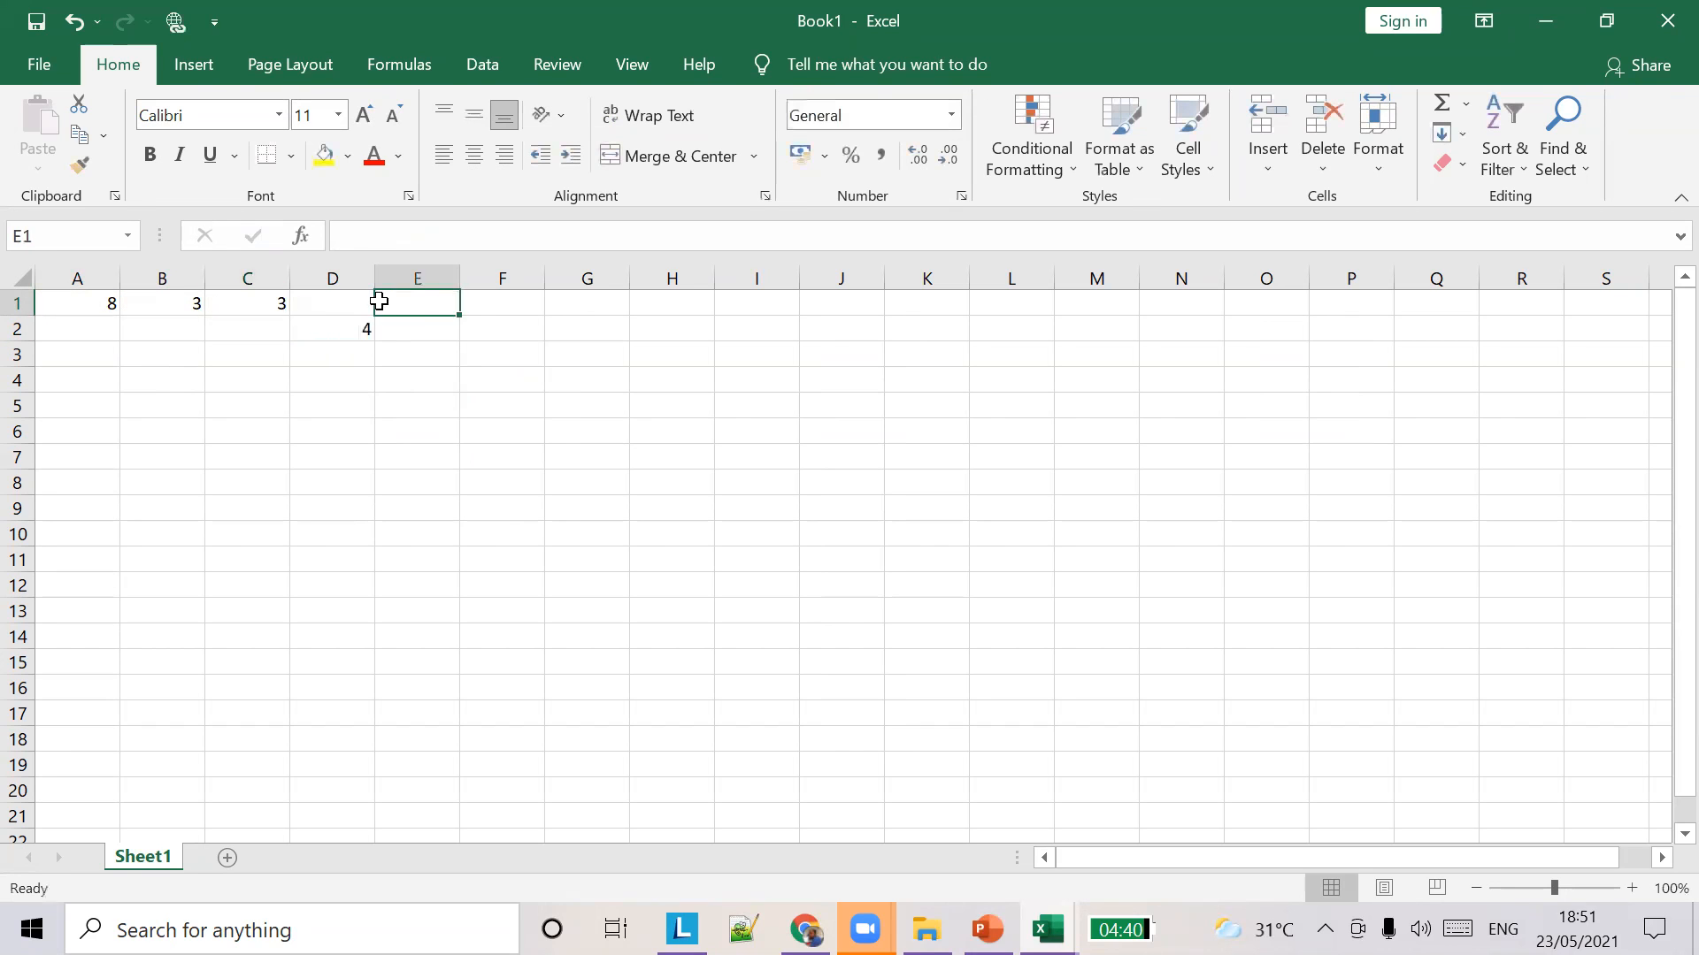
{"action": "type", "text": "4"}
{"action": "left_click", "coordinate": [374, 322]}
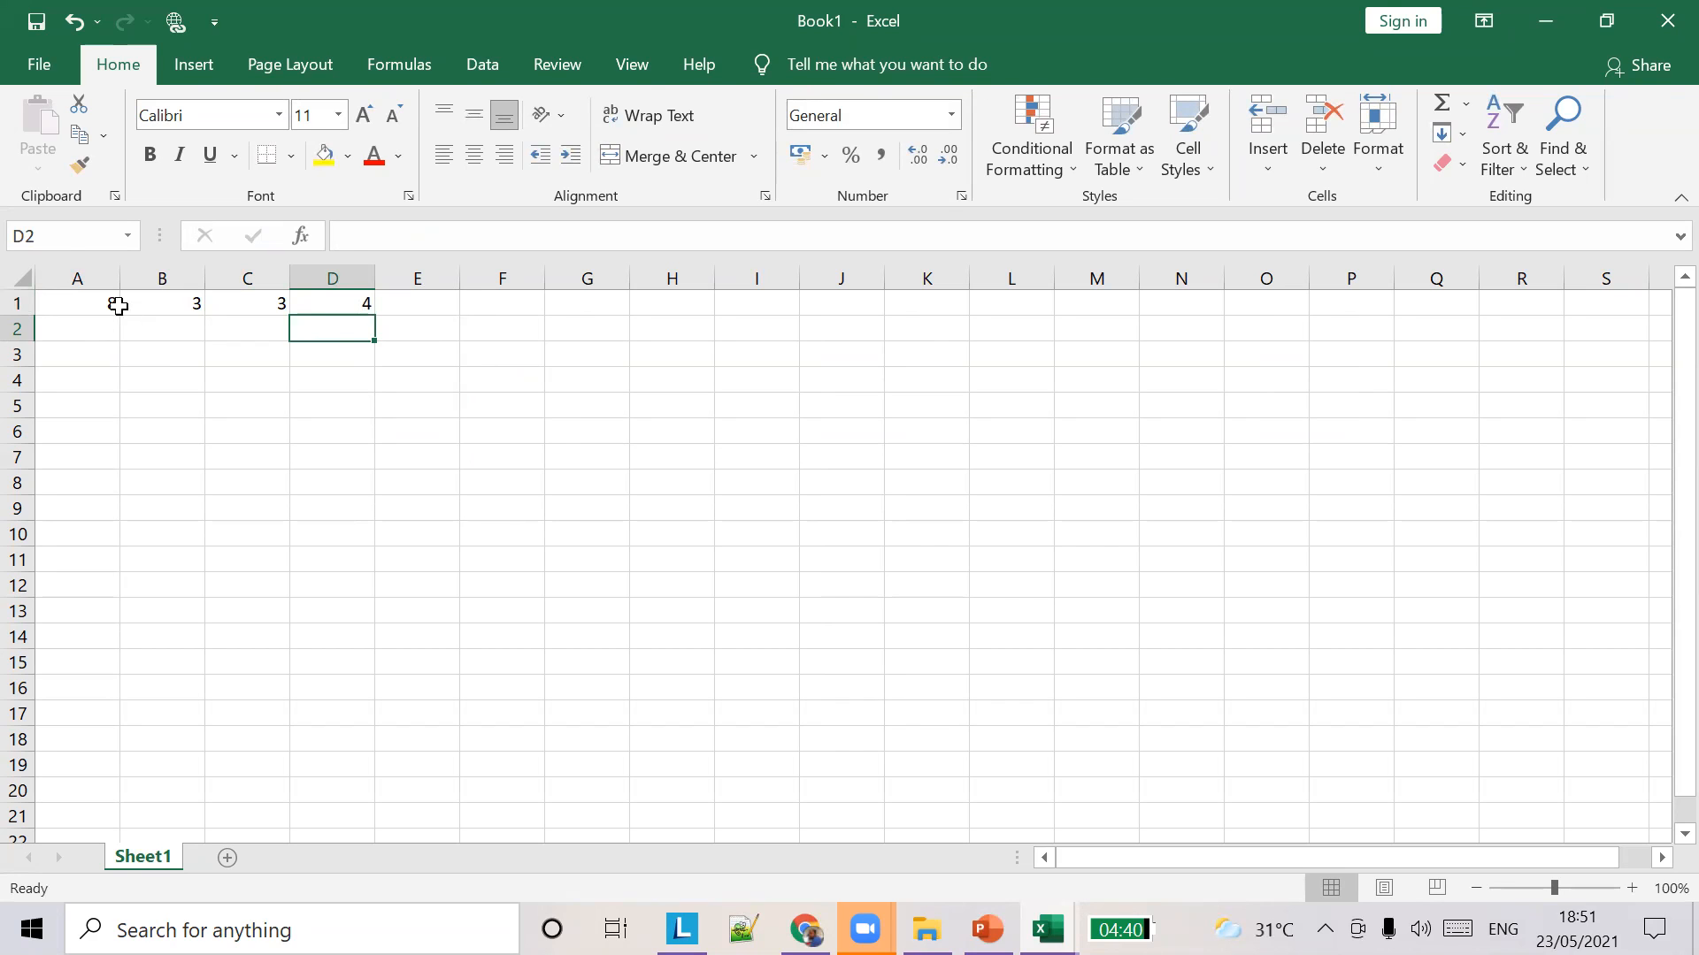
Clear the range A1:D1, and enter the numbers 4, 6, 7 and 8 in cells A1 to A4.
{"action": "left_click_drag", "start_coordinate": [114, 305], "coordinate": [333, 303]}
{"action": "key", "text": "Delete"}
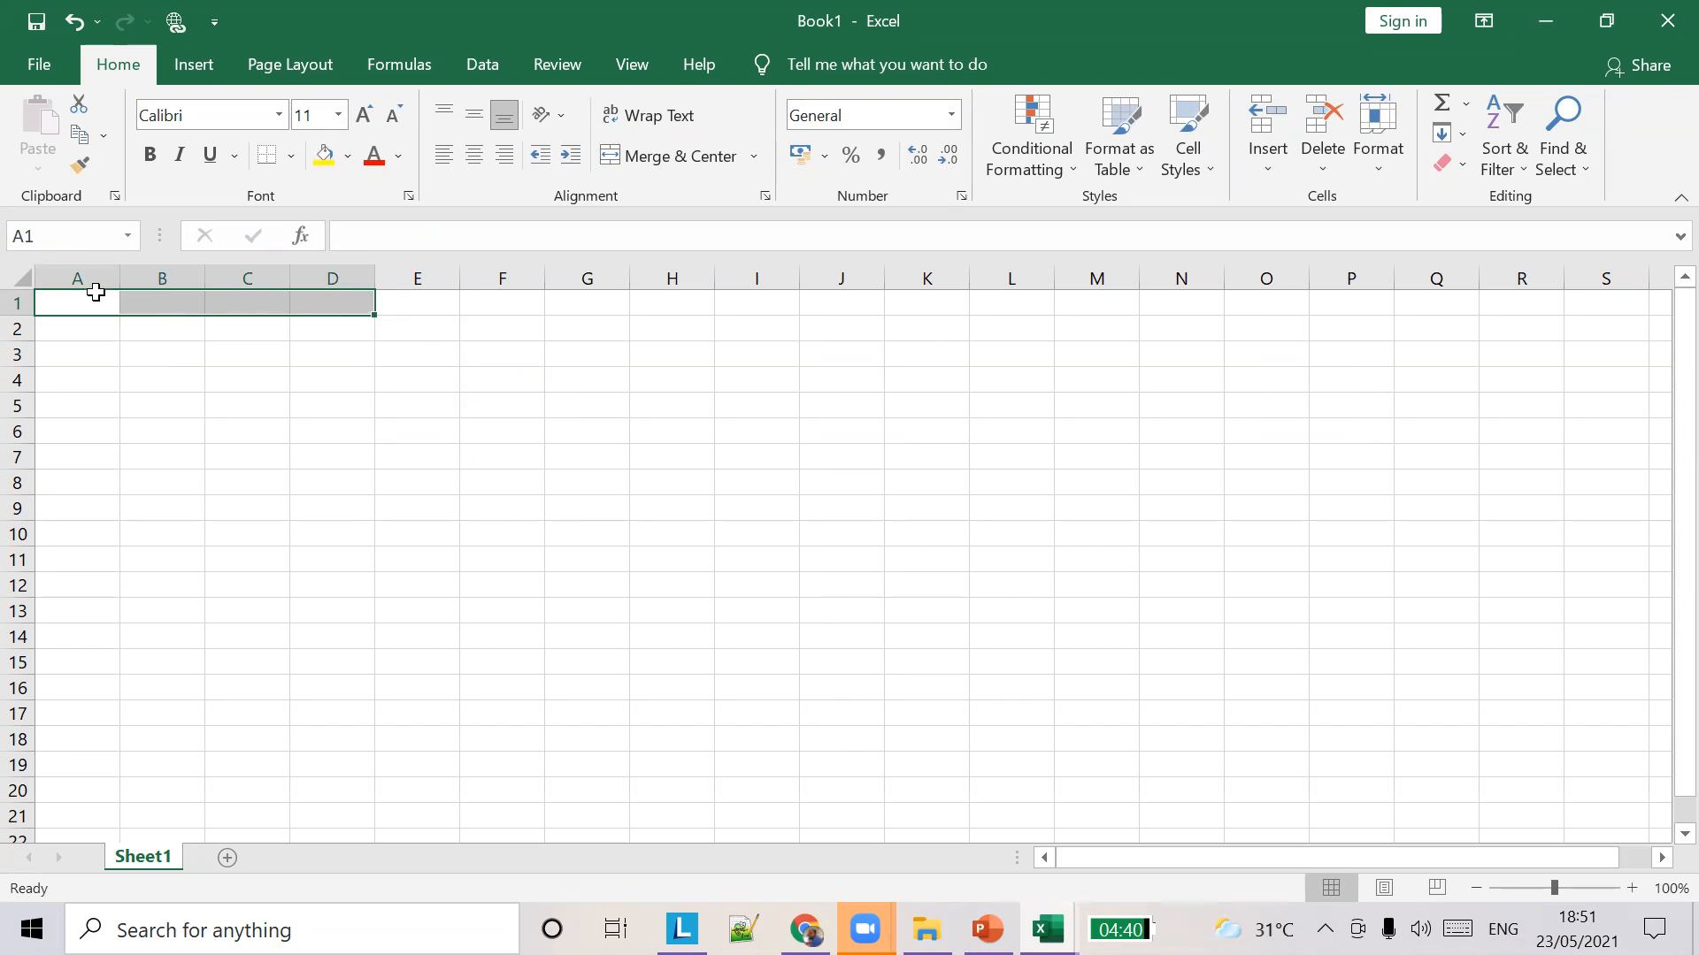
{"action": "left_click", "coordinate": [72, 304]}
{"action": "type", "text": "4"}
{"action": "left_click", "coordinate": [80, 329]}
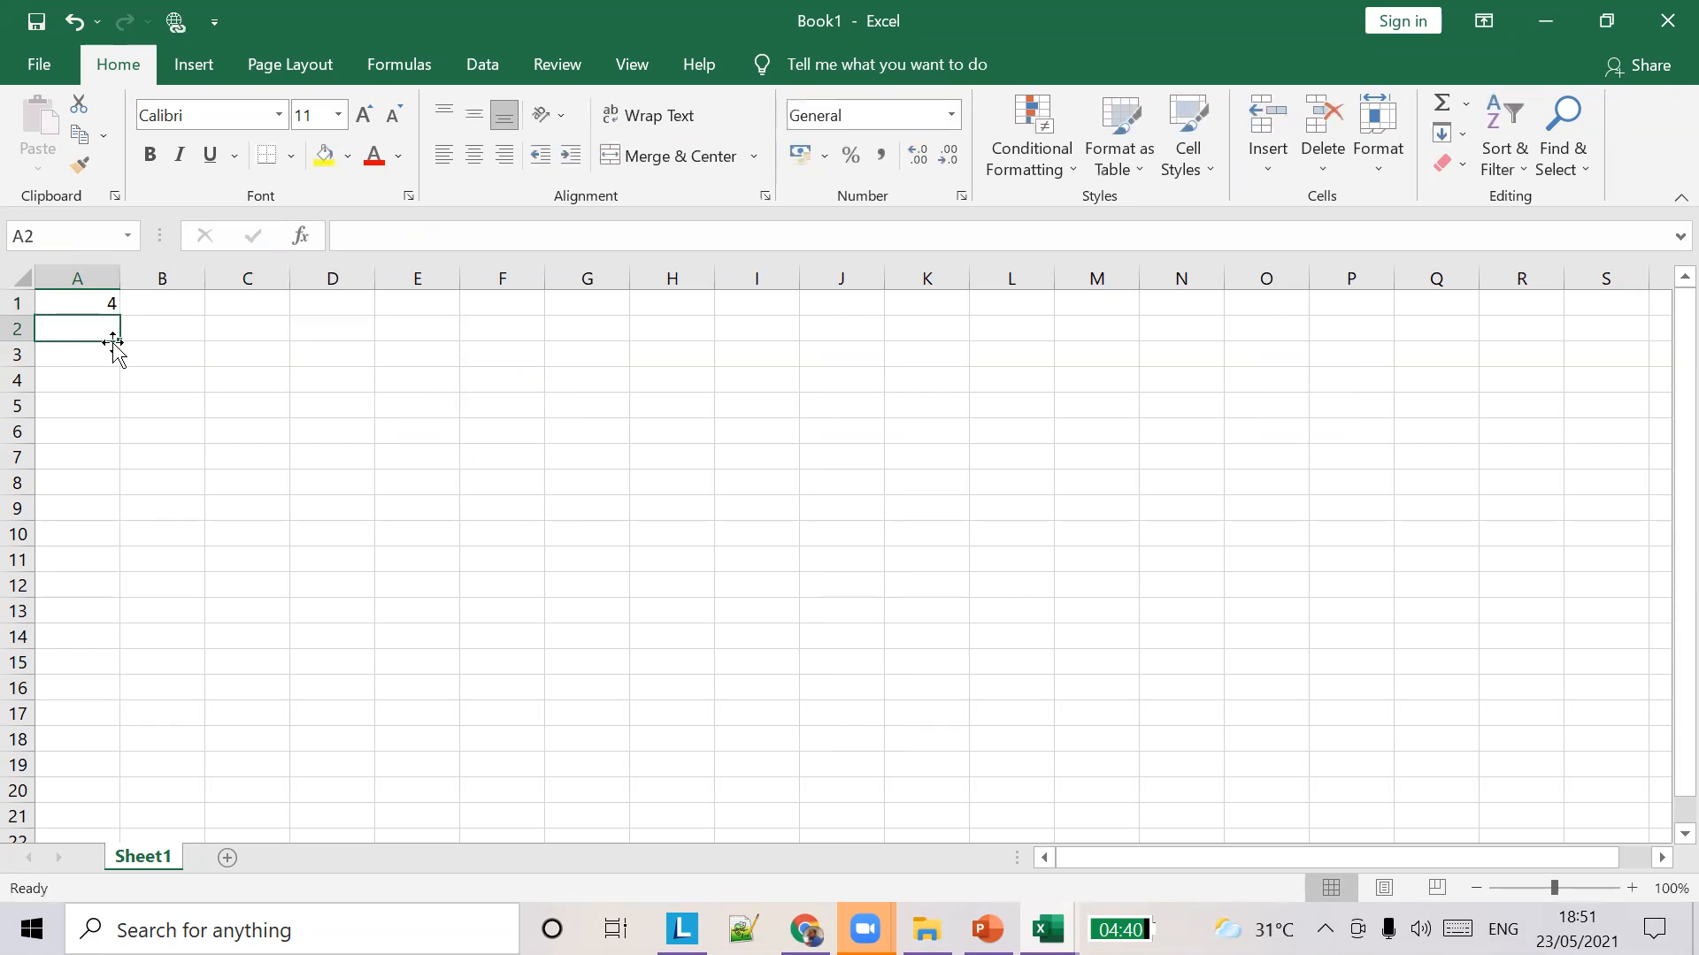
{"action": "type", "text": "6"}
{"action": "left_click", "coordinate": [100, 348]}
{"action": "type", "text": "7"}
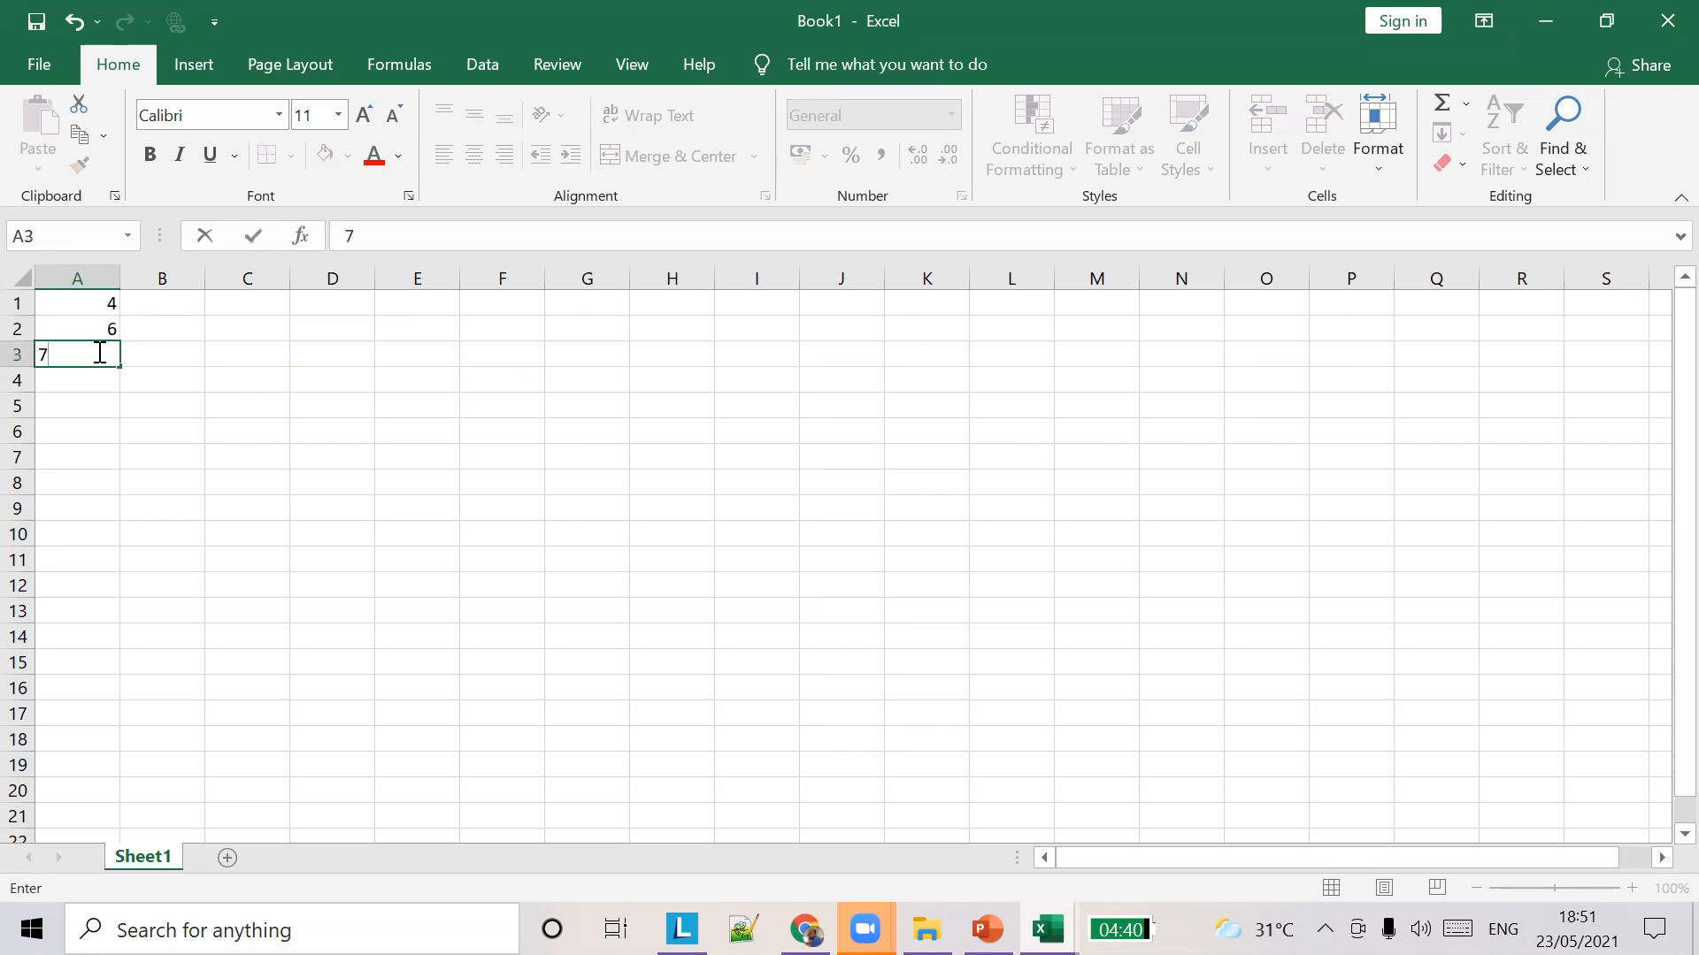
{"action": "left_click", "coordinate": [92, 378]}
{"action": "type", "text": "8"}
{"action": "left_click", "coordinate": [87, 404]}
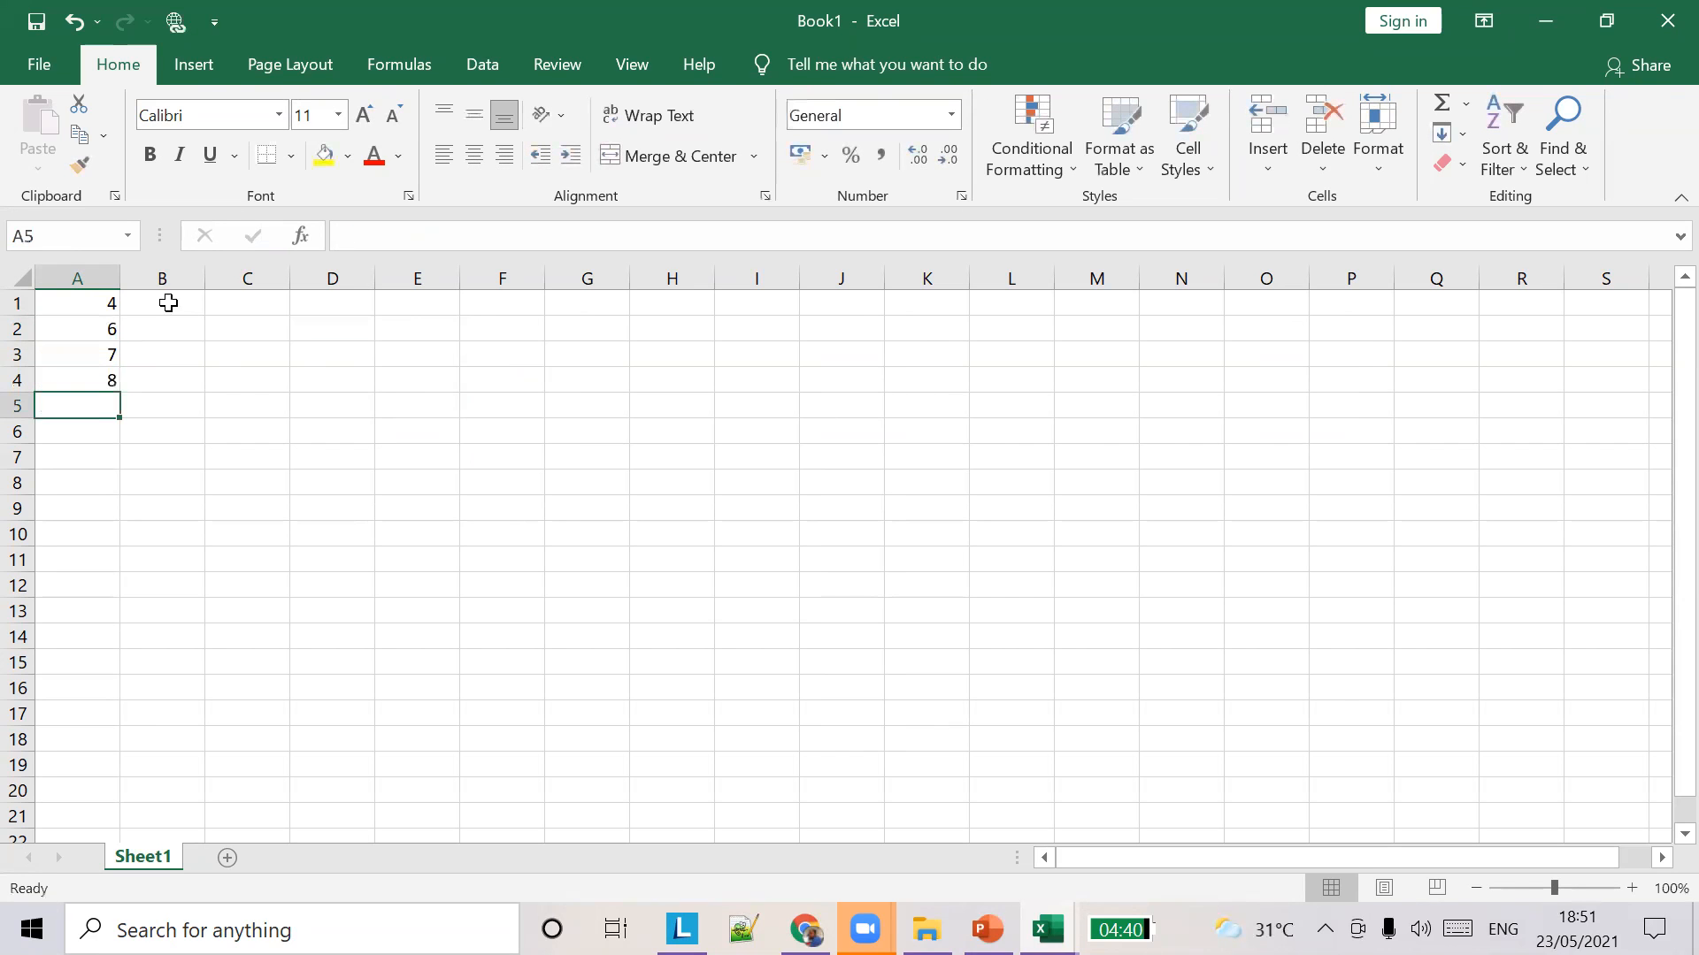
Enter the formula =A1+A2+A3+A4 in cell A5.
{"action": "left_click", "coordinate": [358, 232]}
{"action": "type", "text": "="}
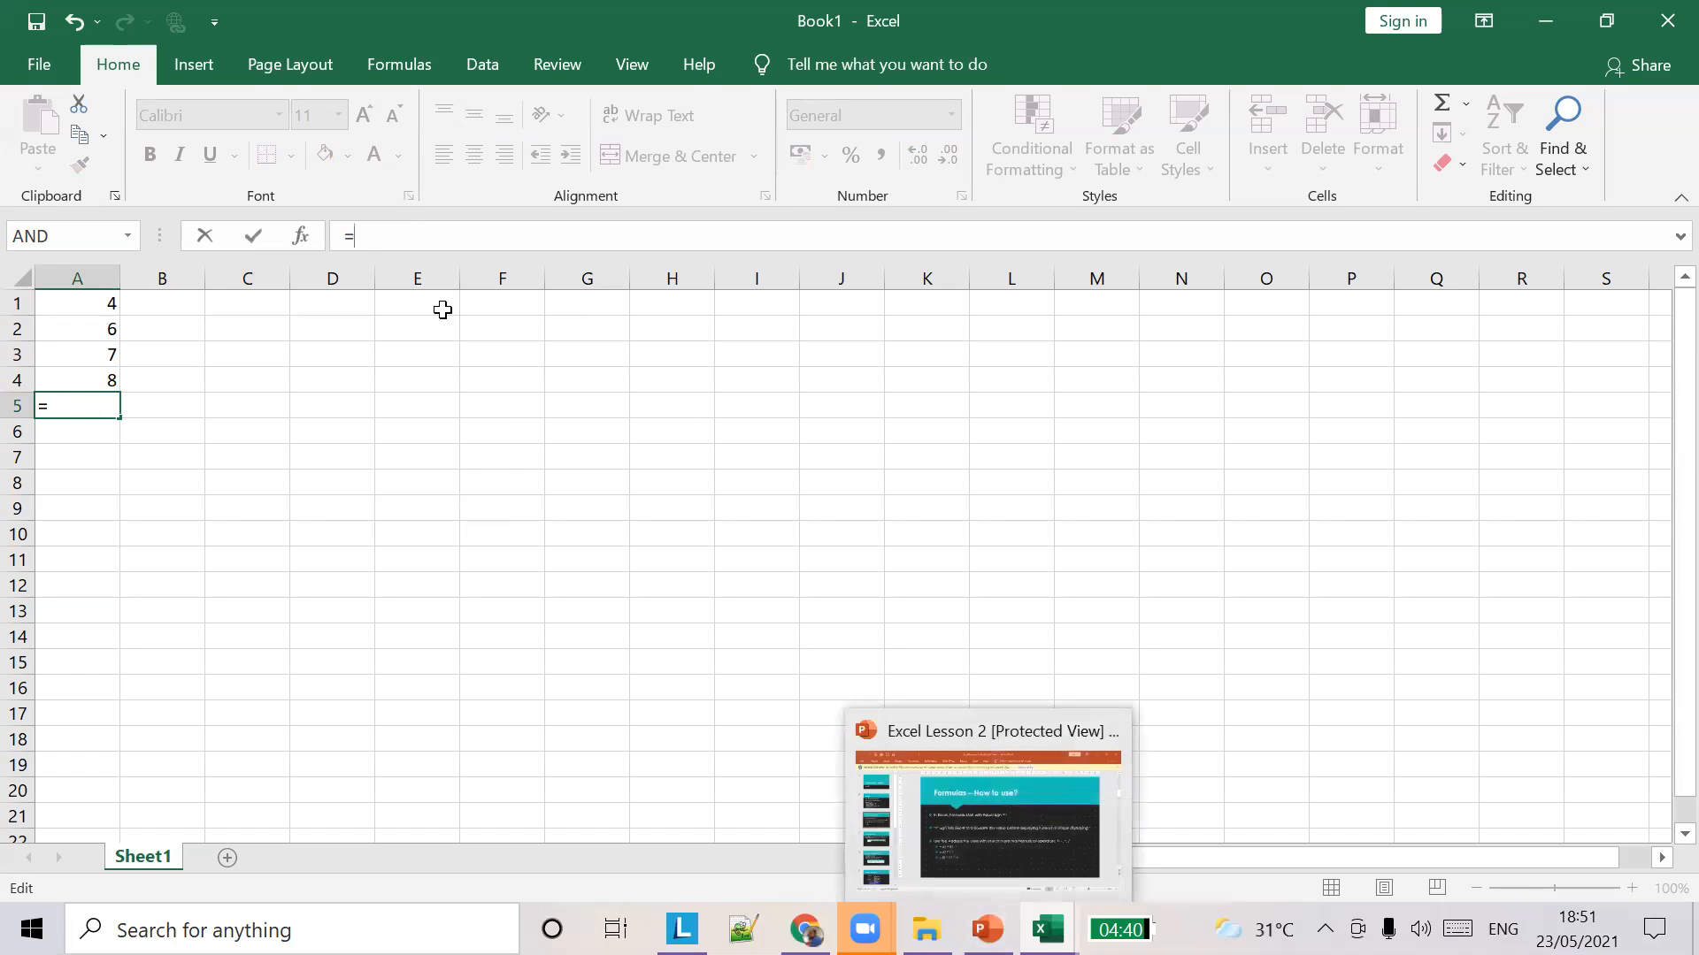
{"action": "key", "text": "BackSpace"}
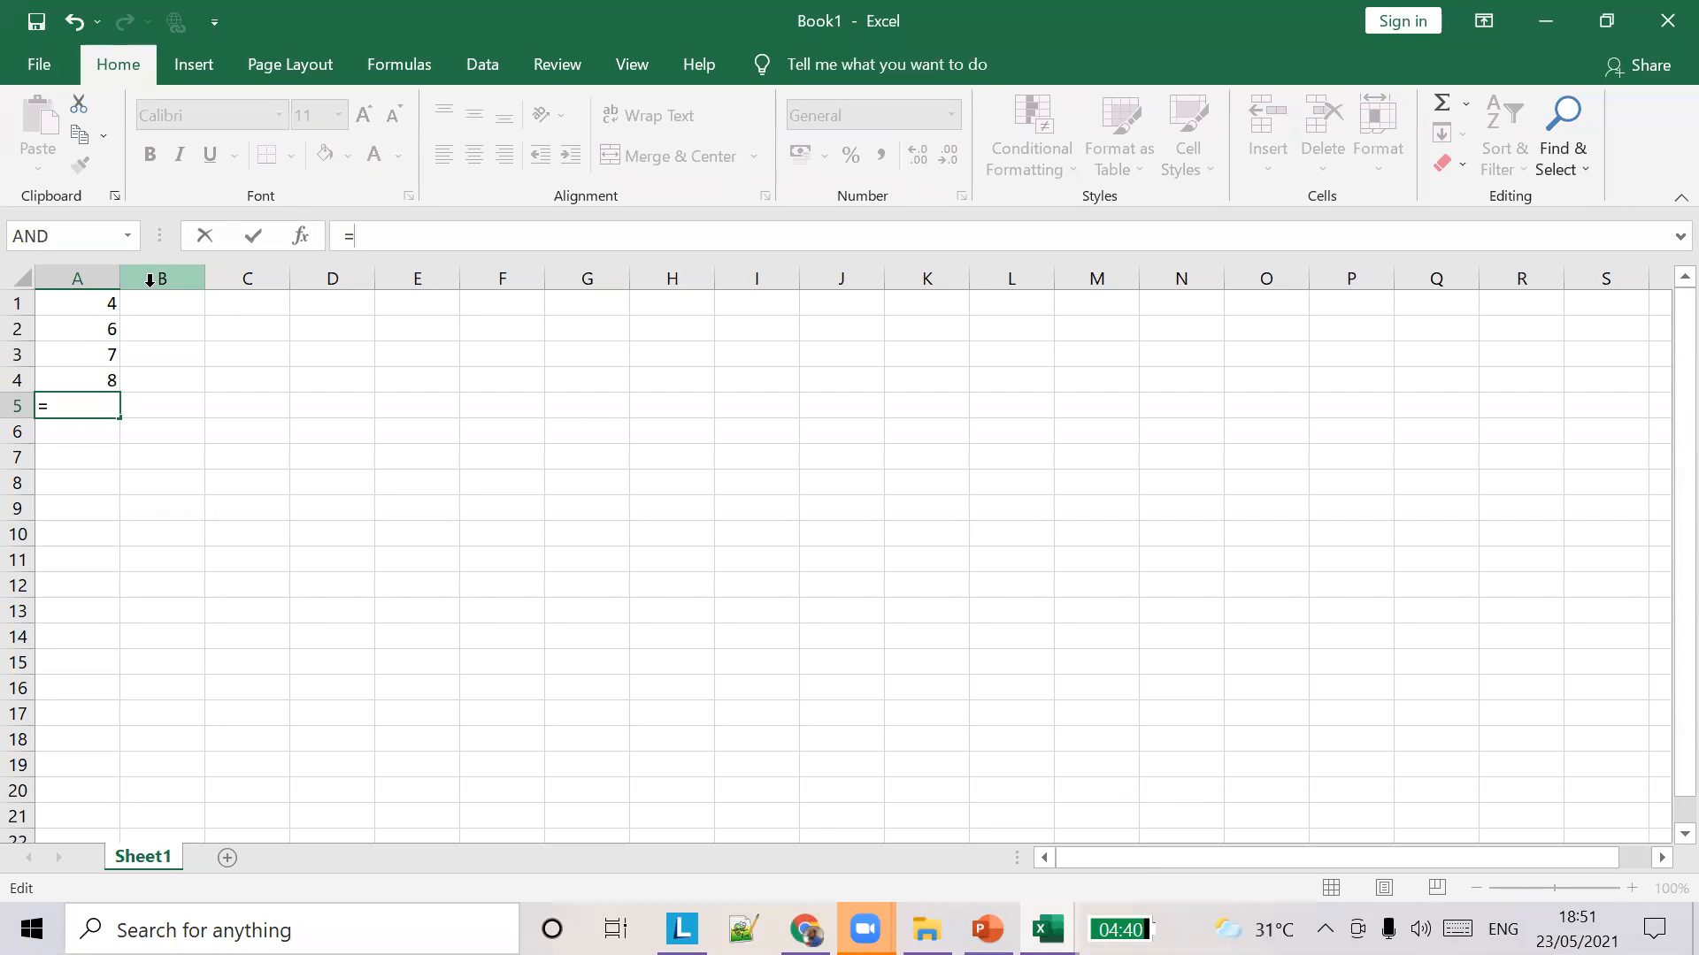
{"action": "type", "text": "A1"}
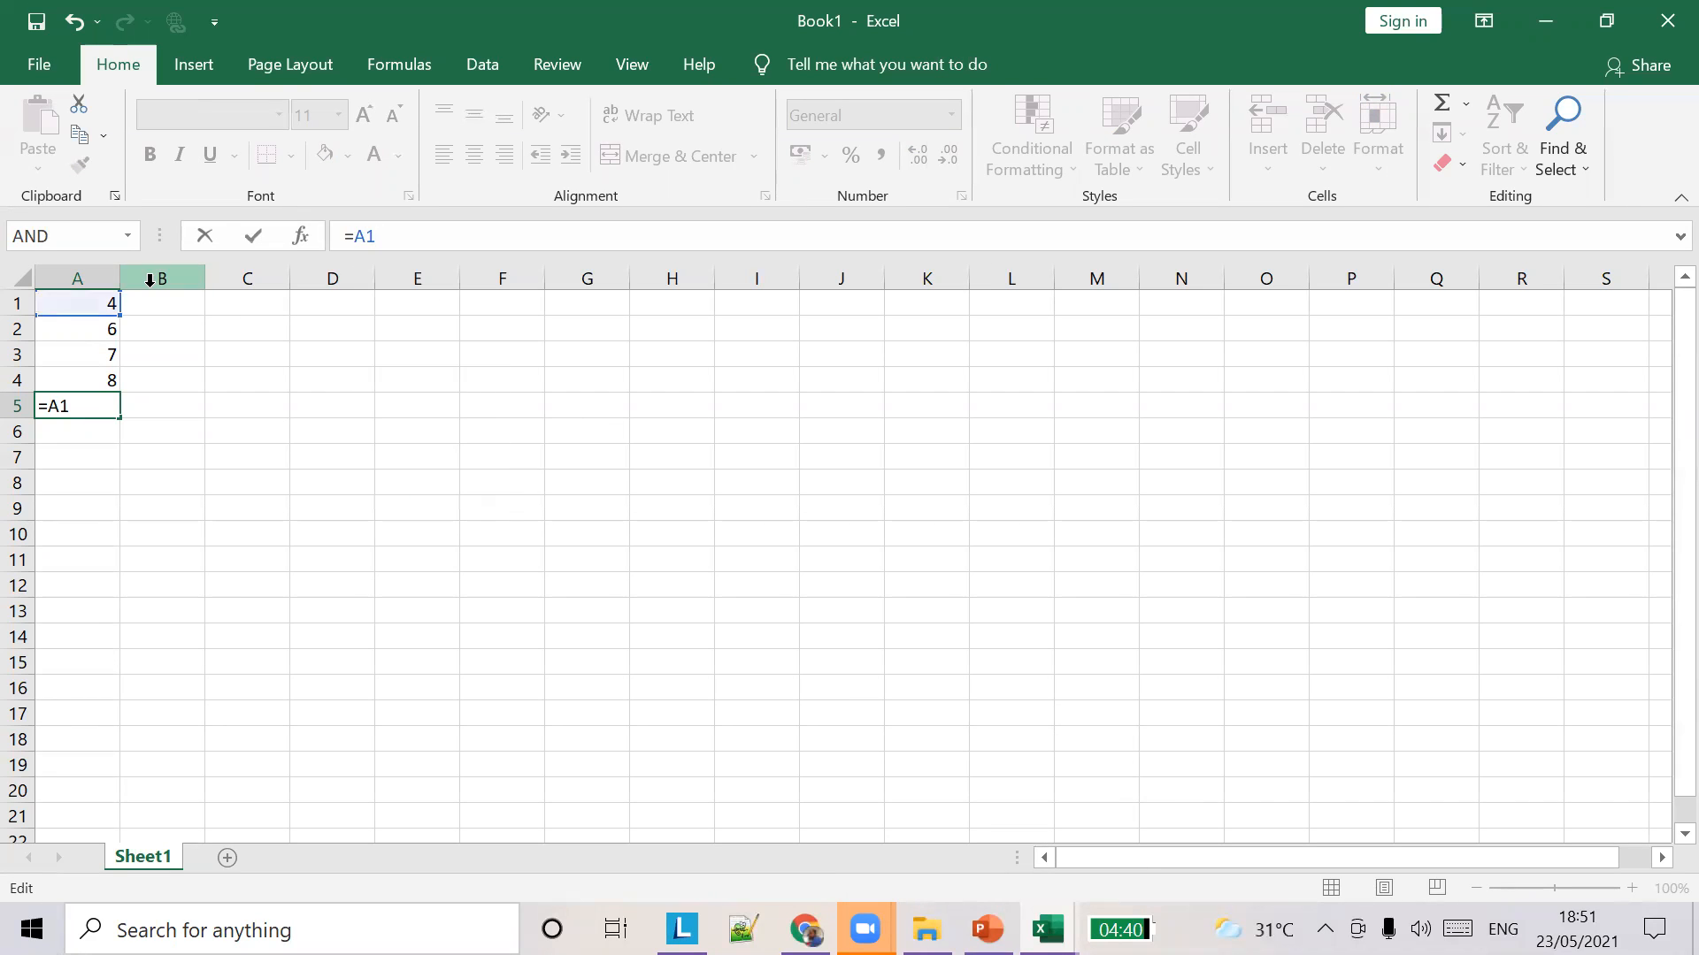
{"action": "type", "text": "+A1"}
{"action": "key", "text": "BackSpace"}
{"action": "type", "text": "2"}
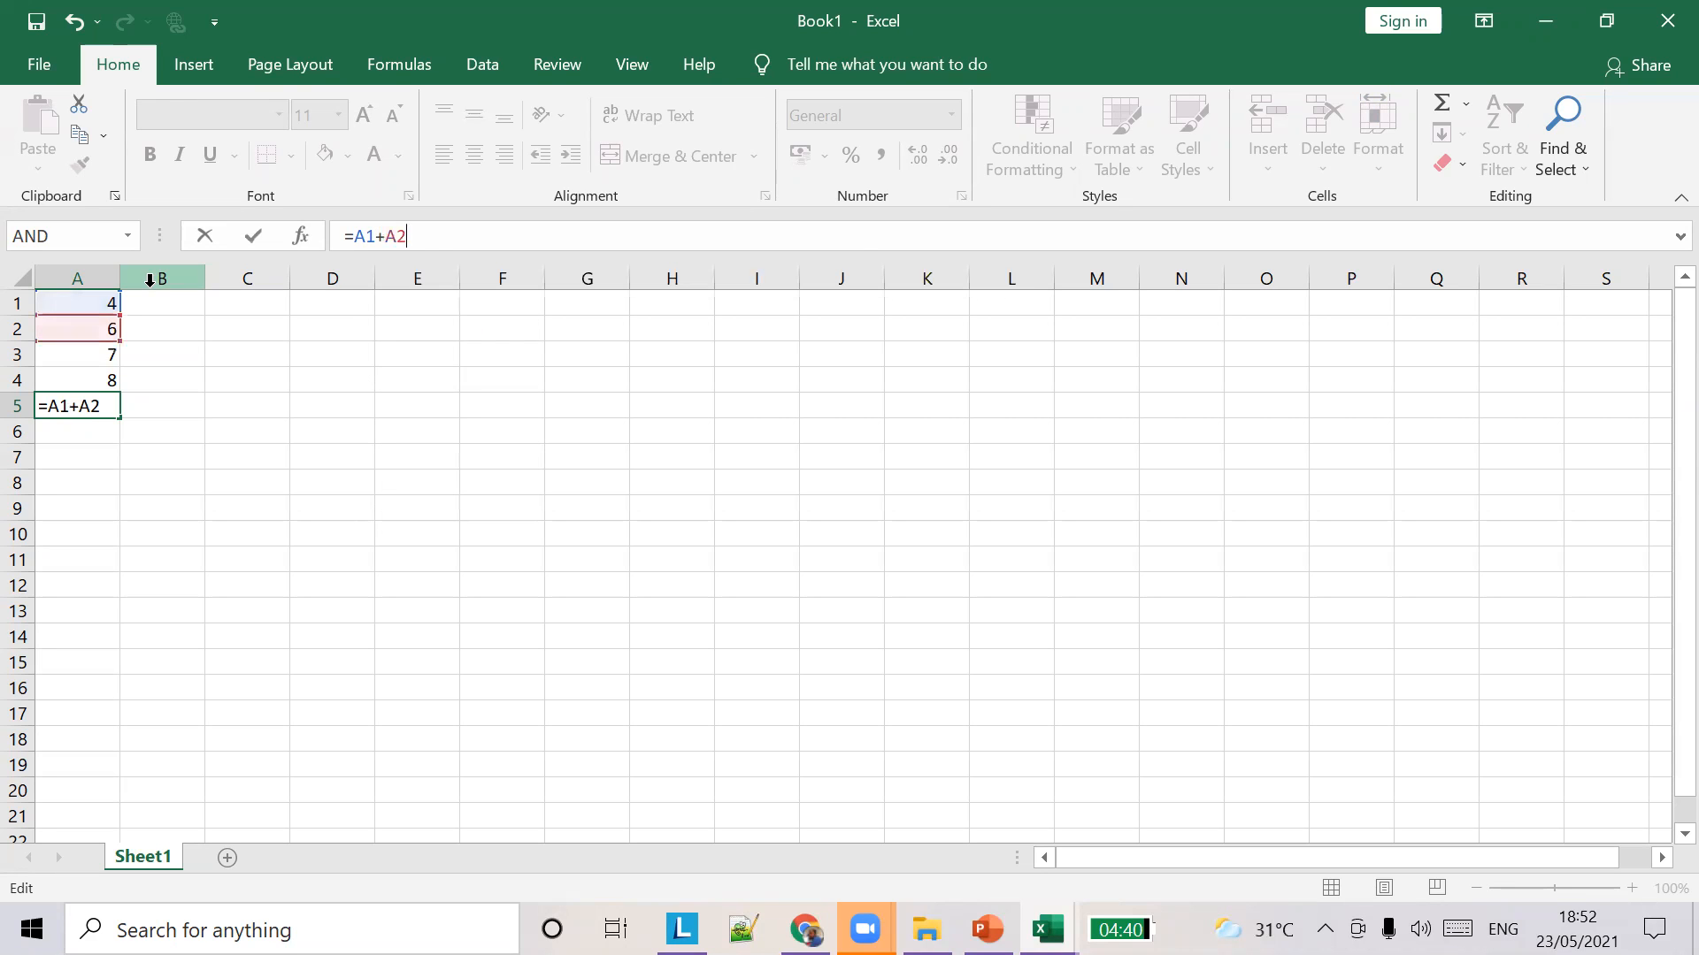
{"action": "type", "text": "+A3+"}
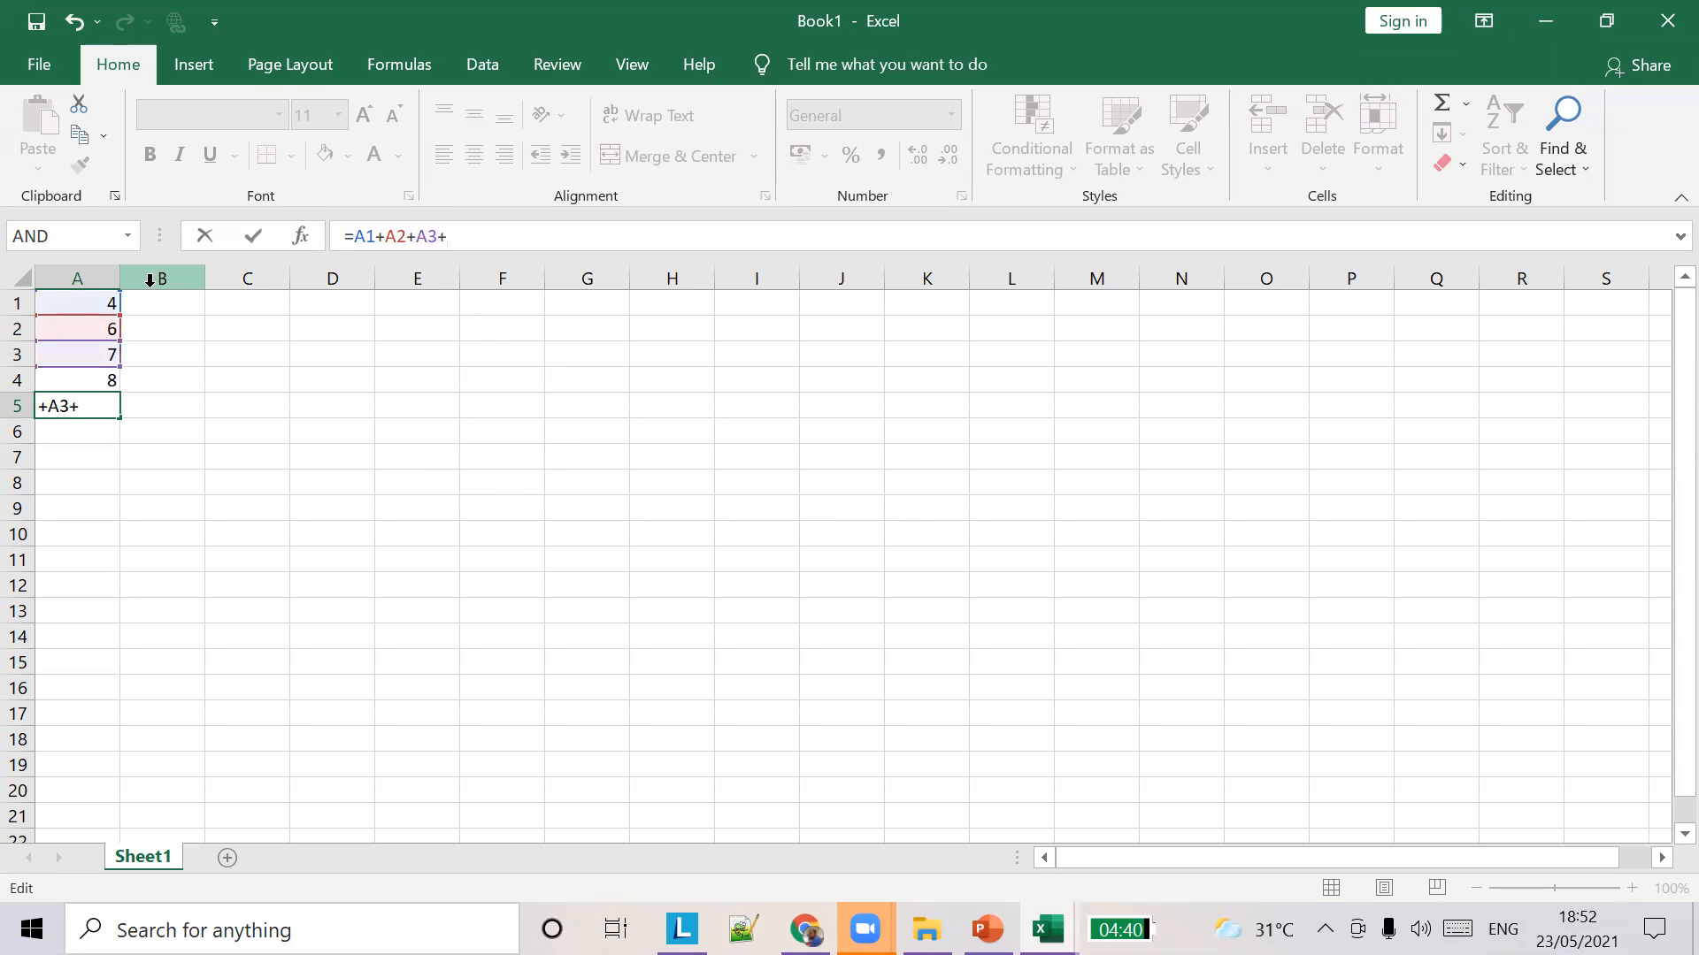
{"action": "type", "text": "A4"}
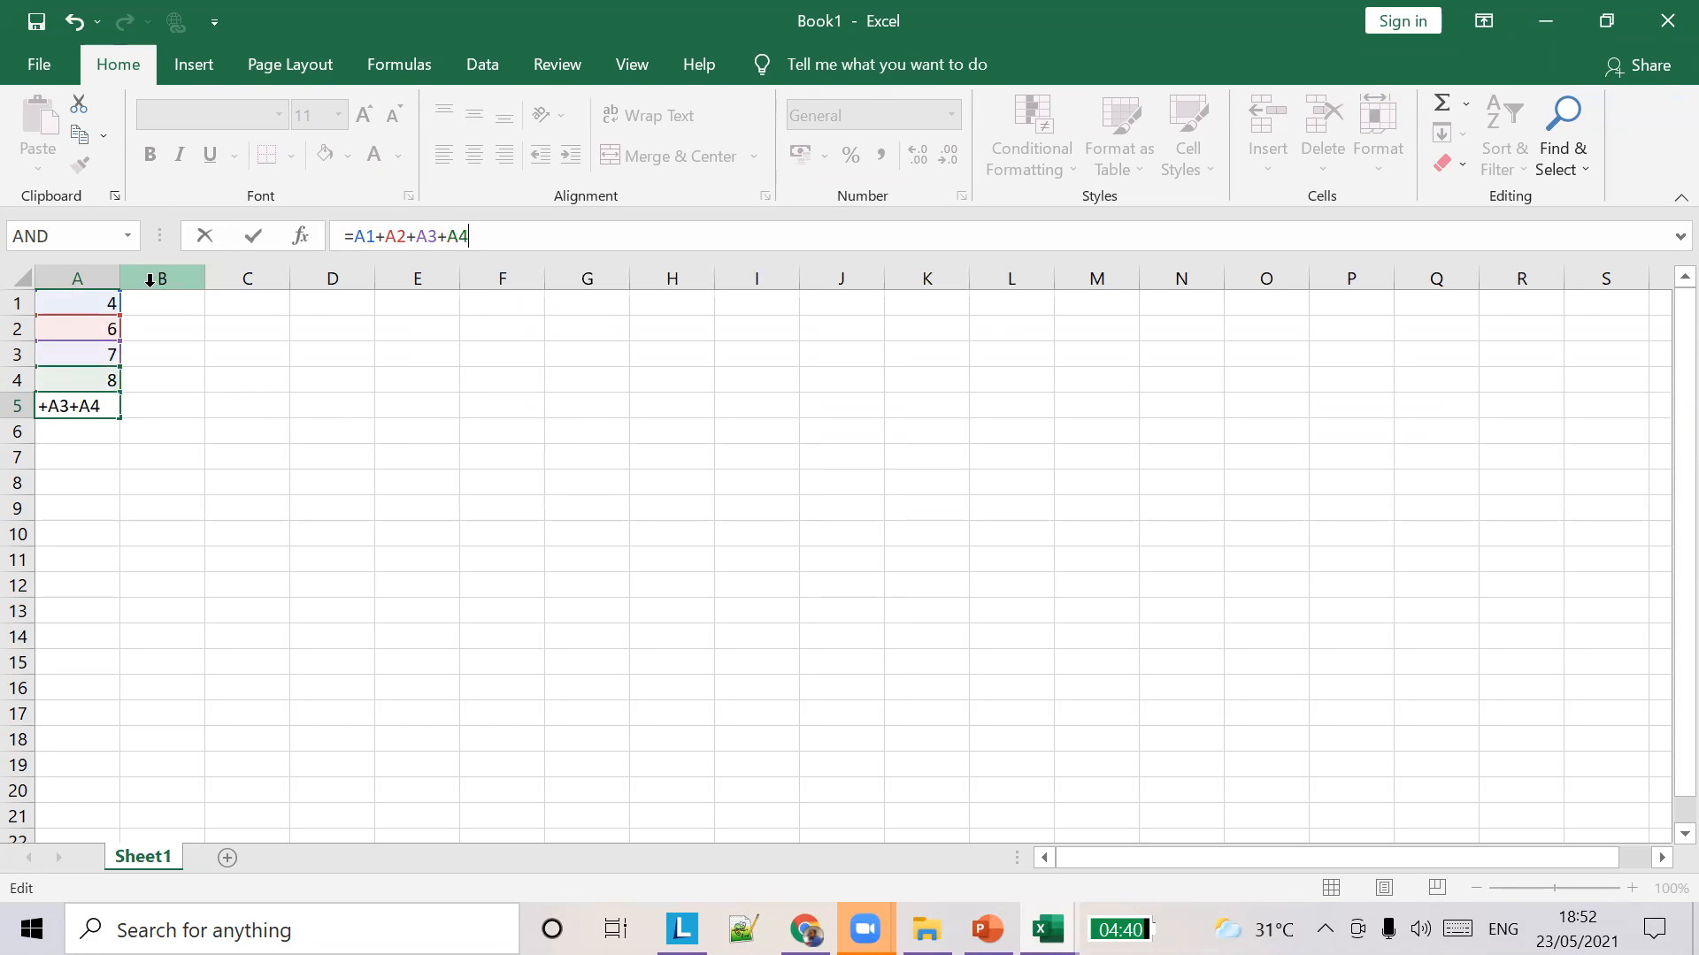
{"action": "key", "text": "Tab"}
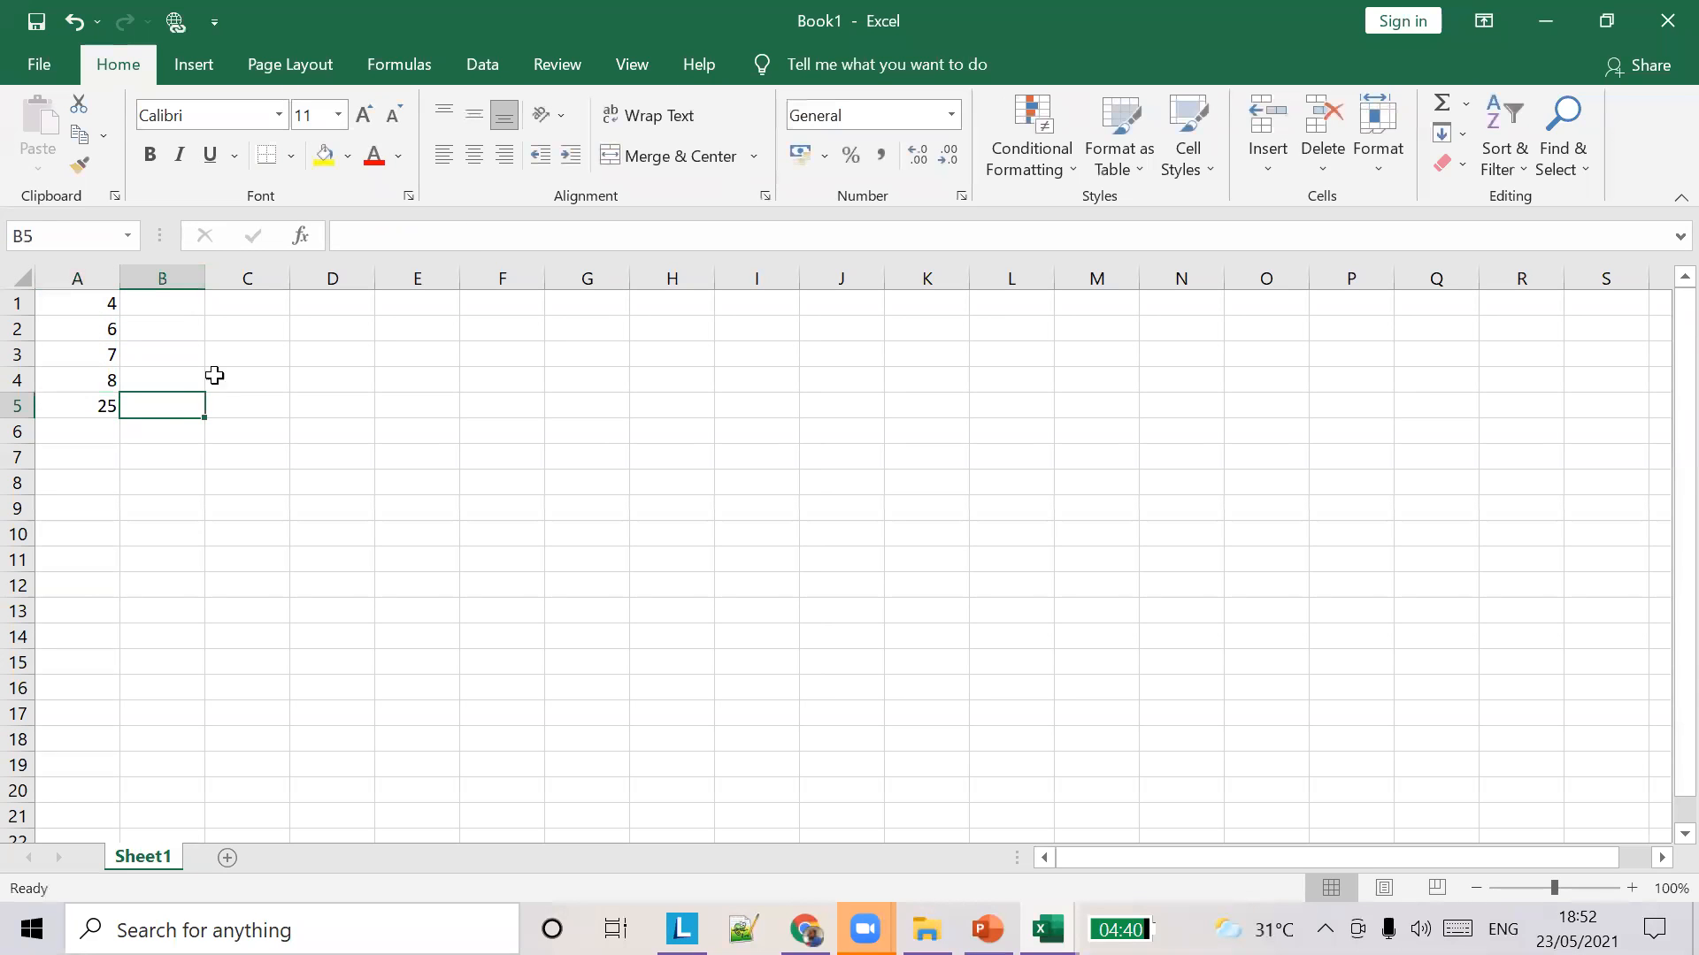
Check the formula in cell A5 against the input values in cells A4 and A1.
{"action": "left_click", "coordinate": [85, 405]}
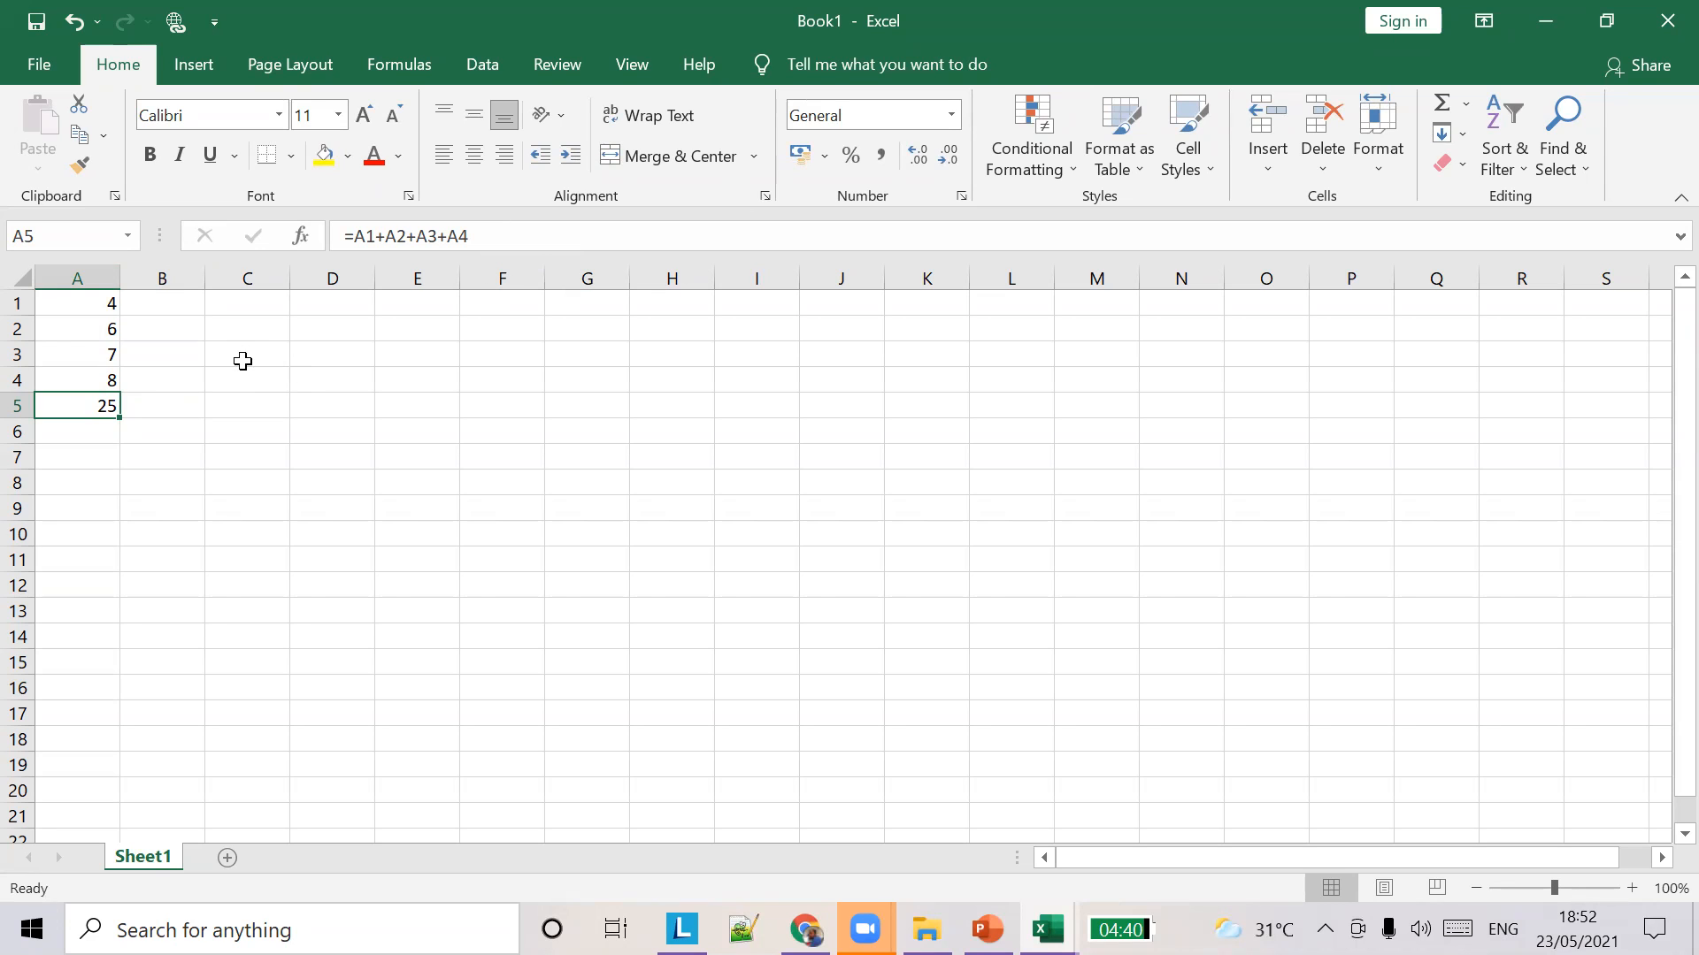
{"action": "left_click", "coordinate": [106, 377]}
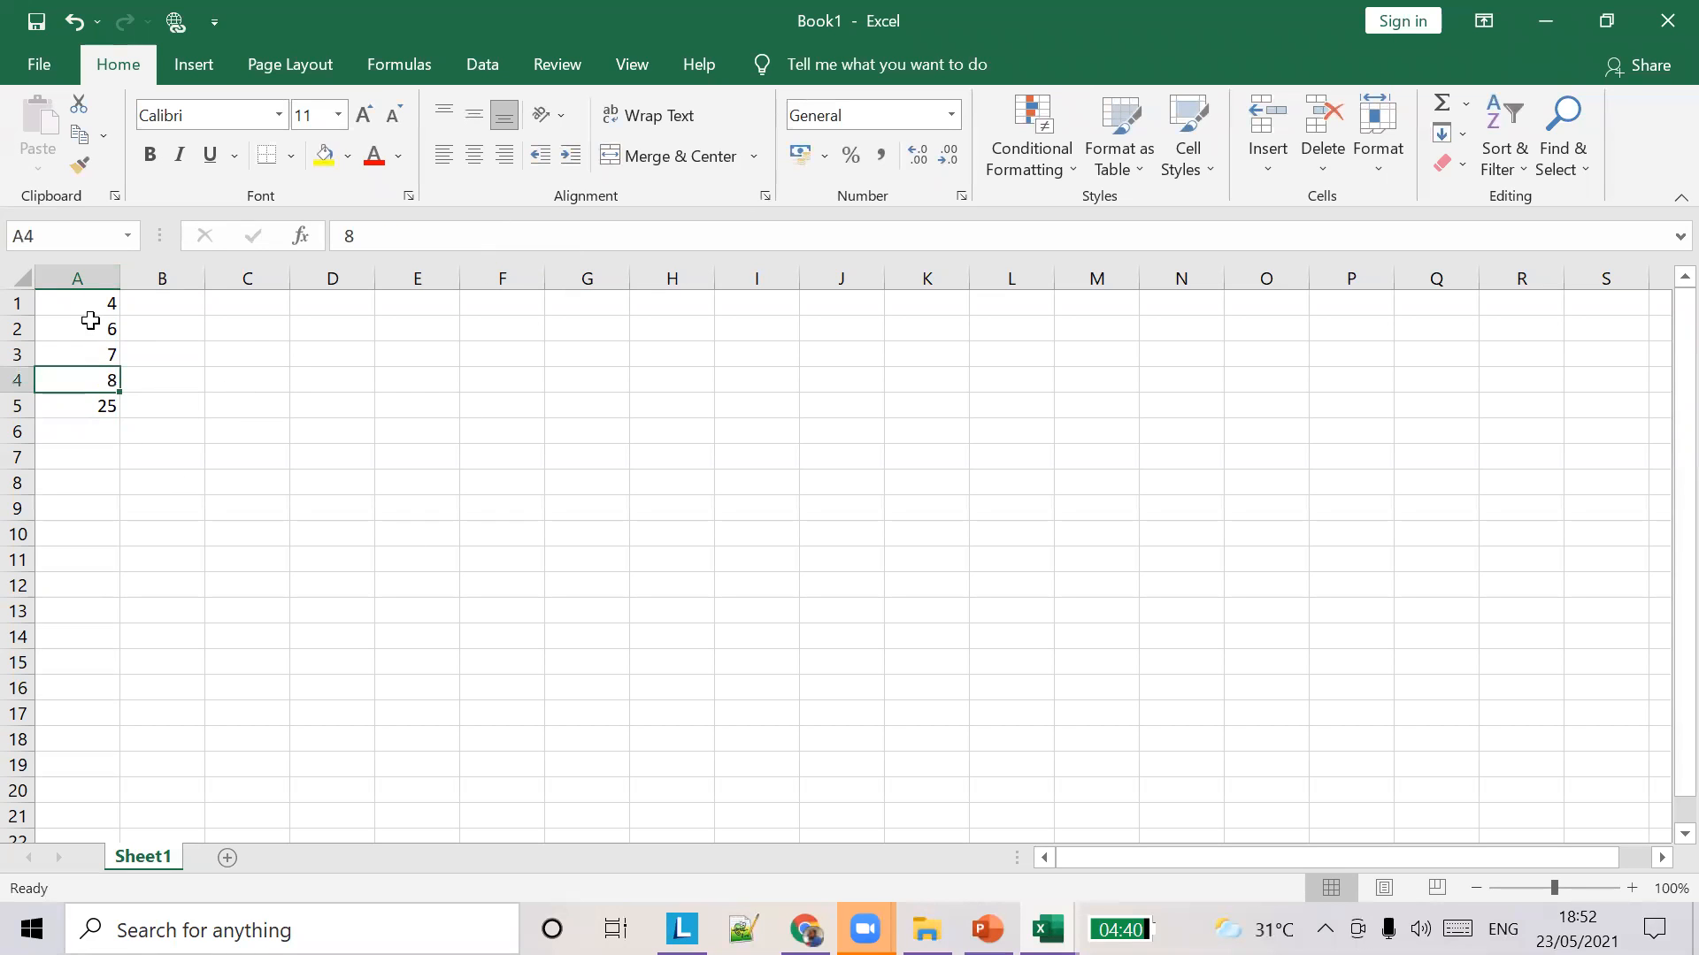
{"action": "left_click", "coordinate": [90, 308]}
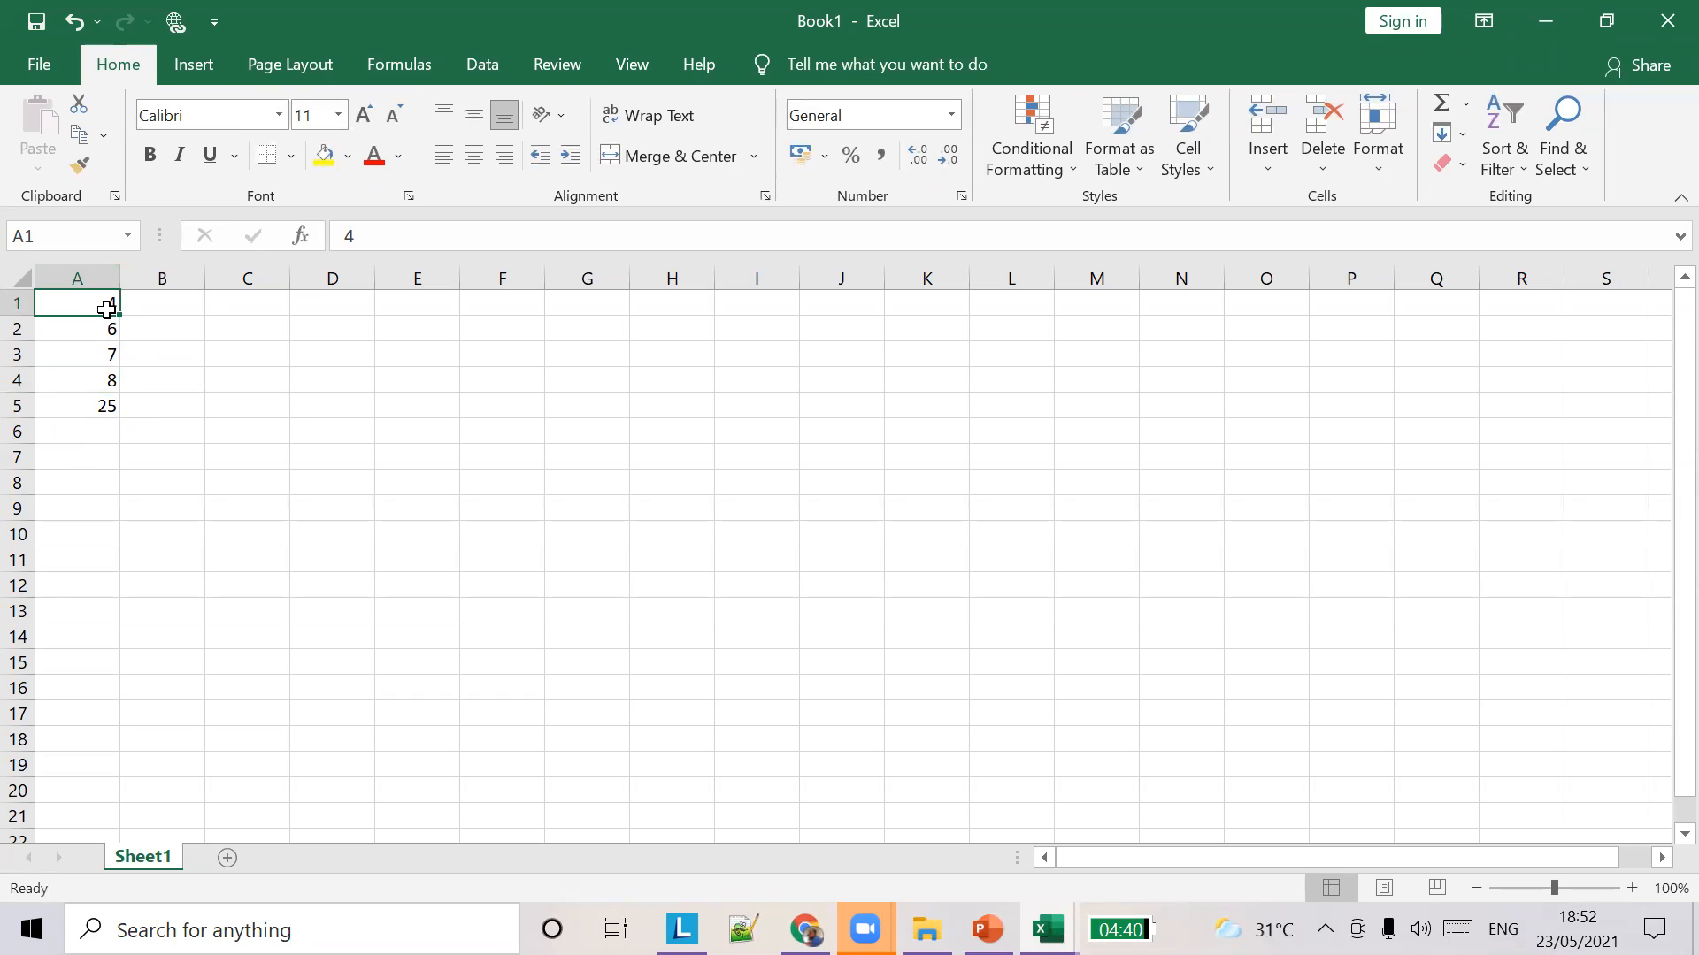
{"action": "left_click", "coordinate": [79, 402]}
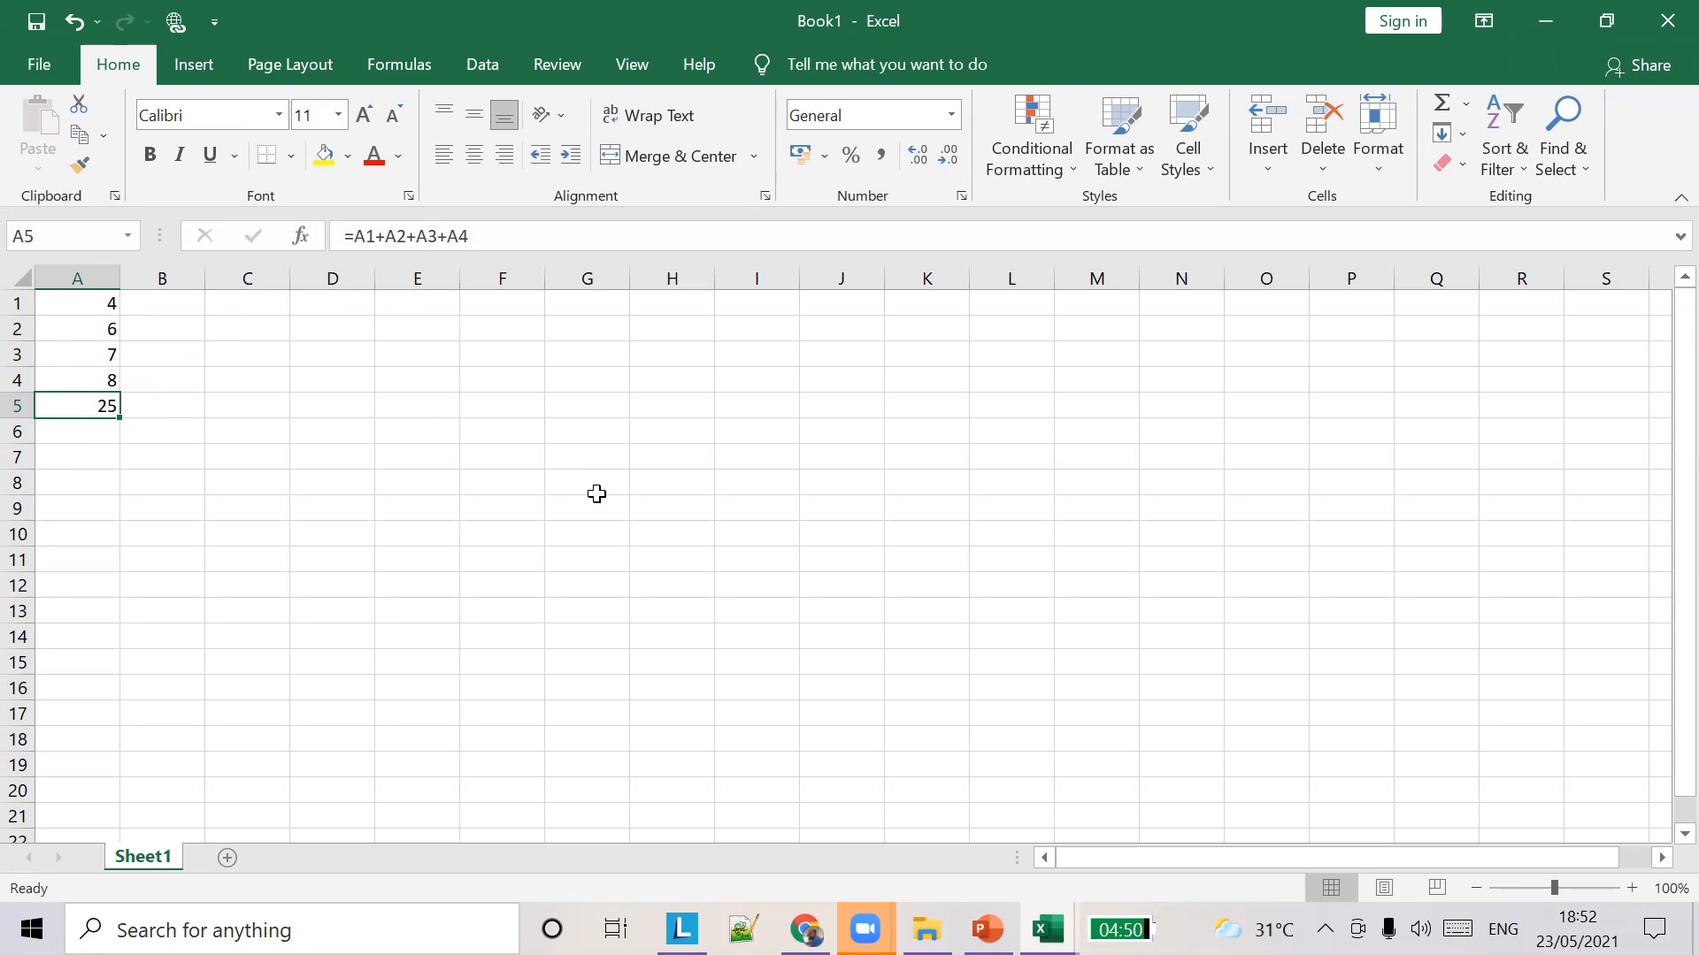
{"action": "left_click", "coordinate": [1048, 924]}
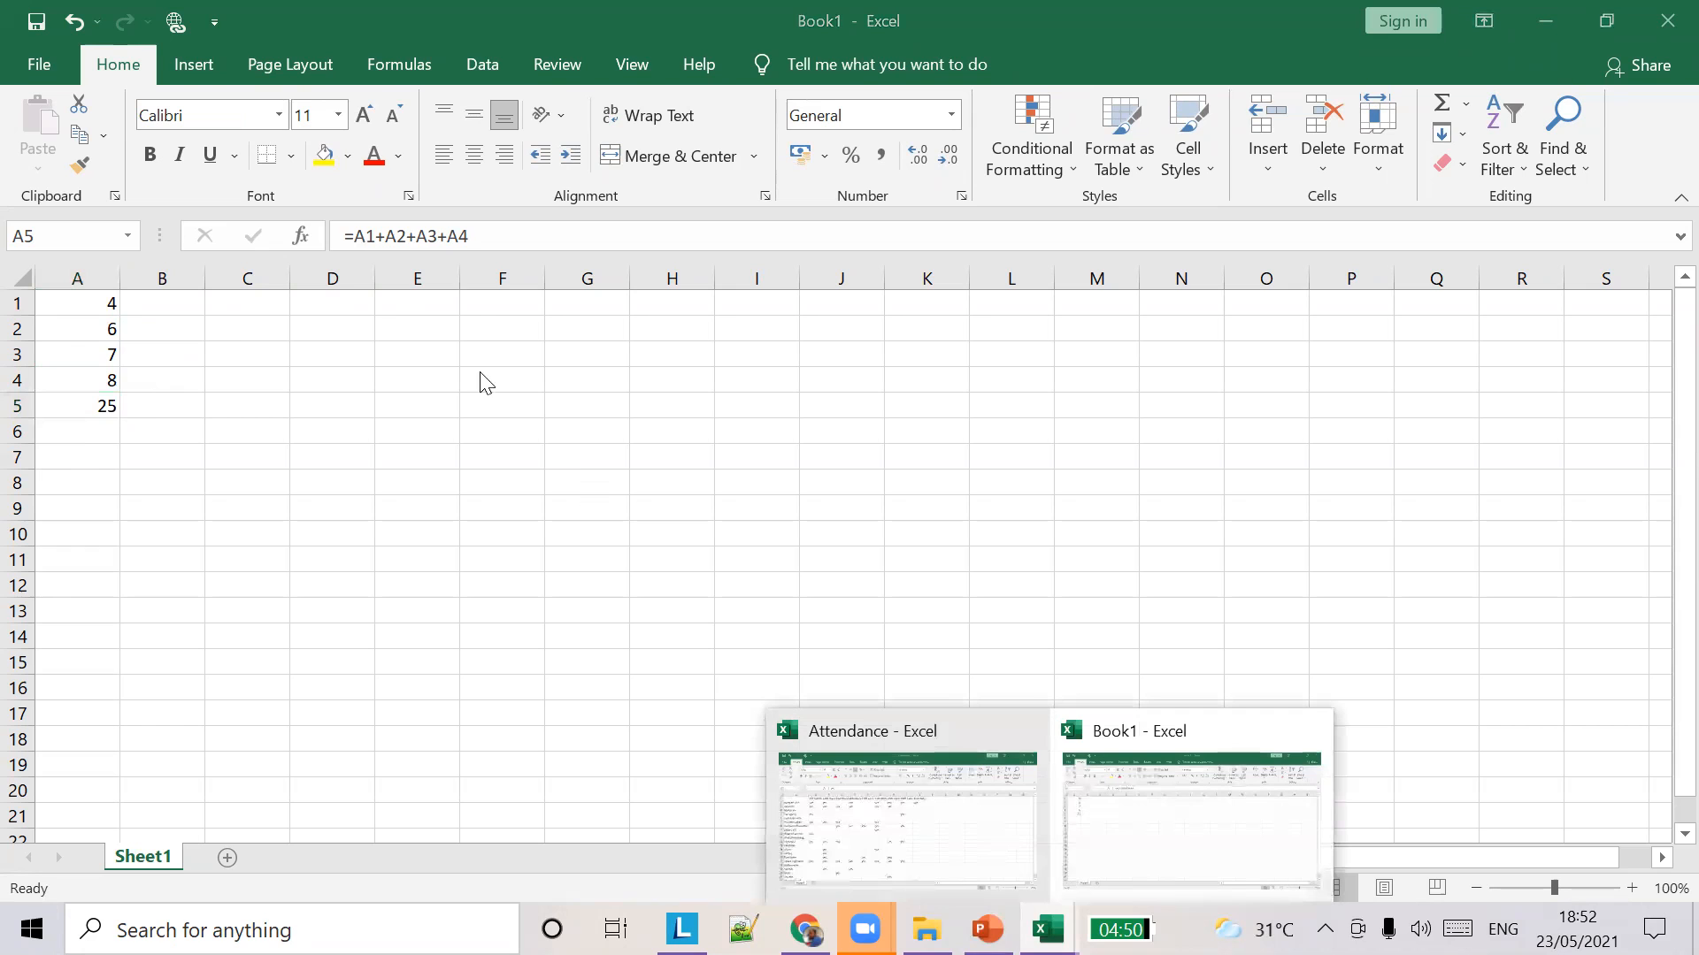
{"action": "left_click", "coordinate": [738, 389]}
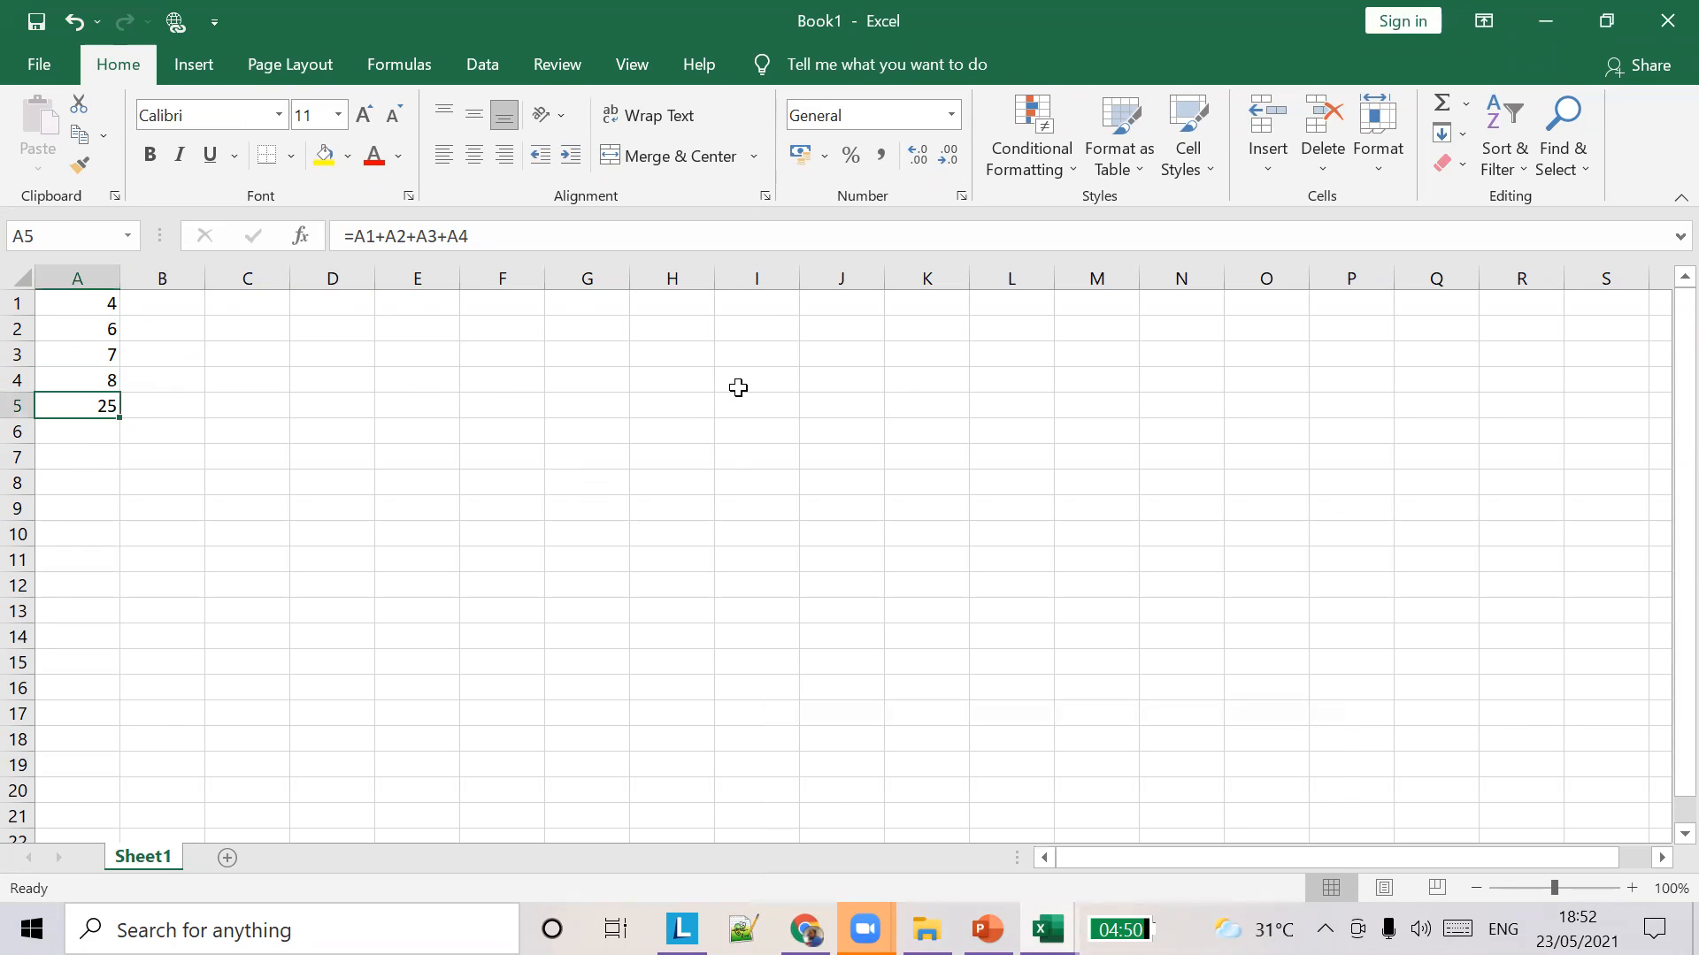
{"action": "left_click", "coordinate": [1049, 924]}
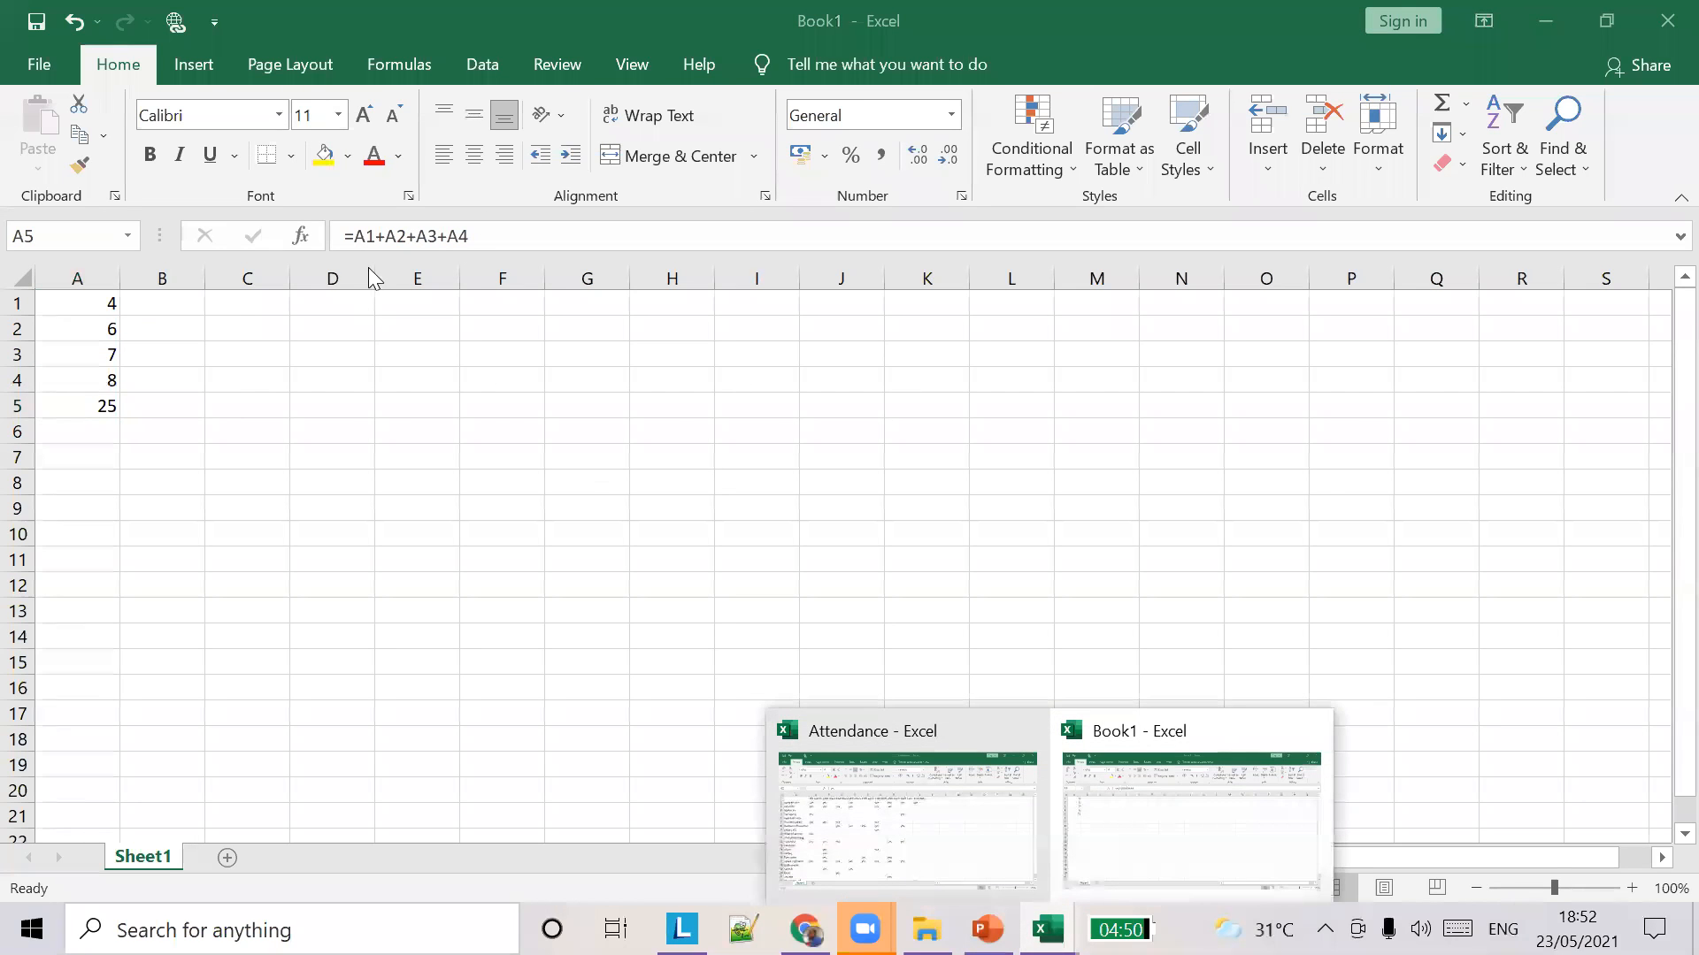
{"action": "left_click", "coordinate": [386, 245]}
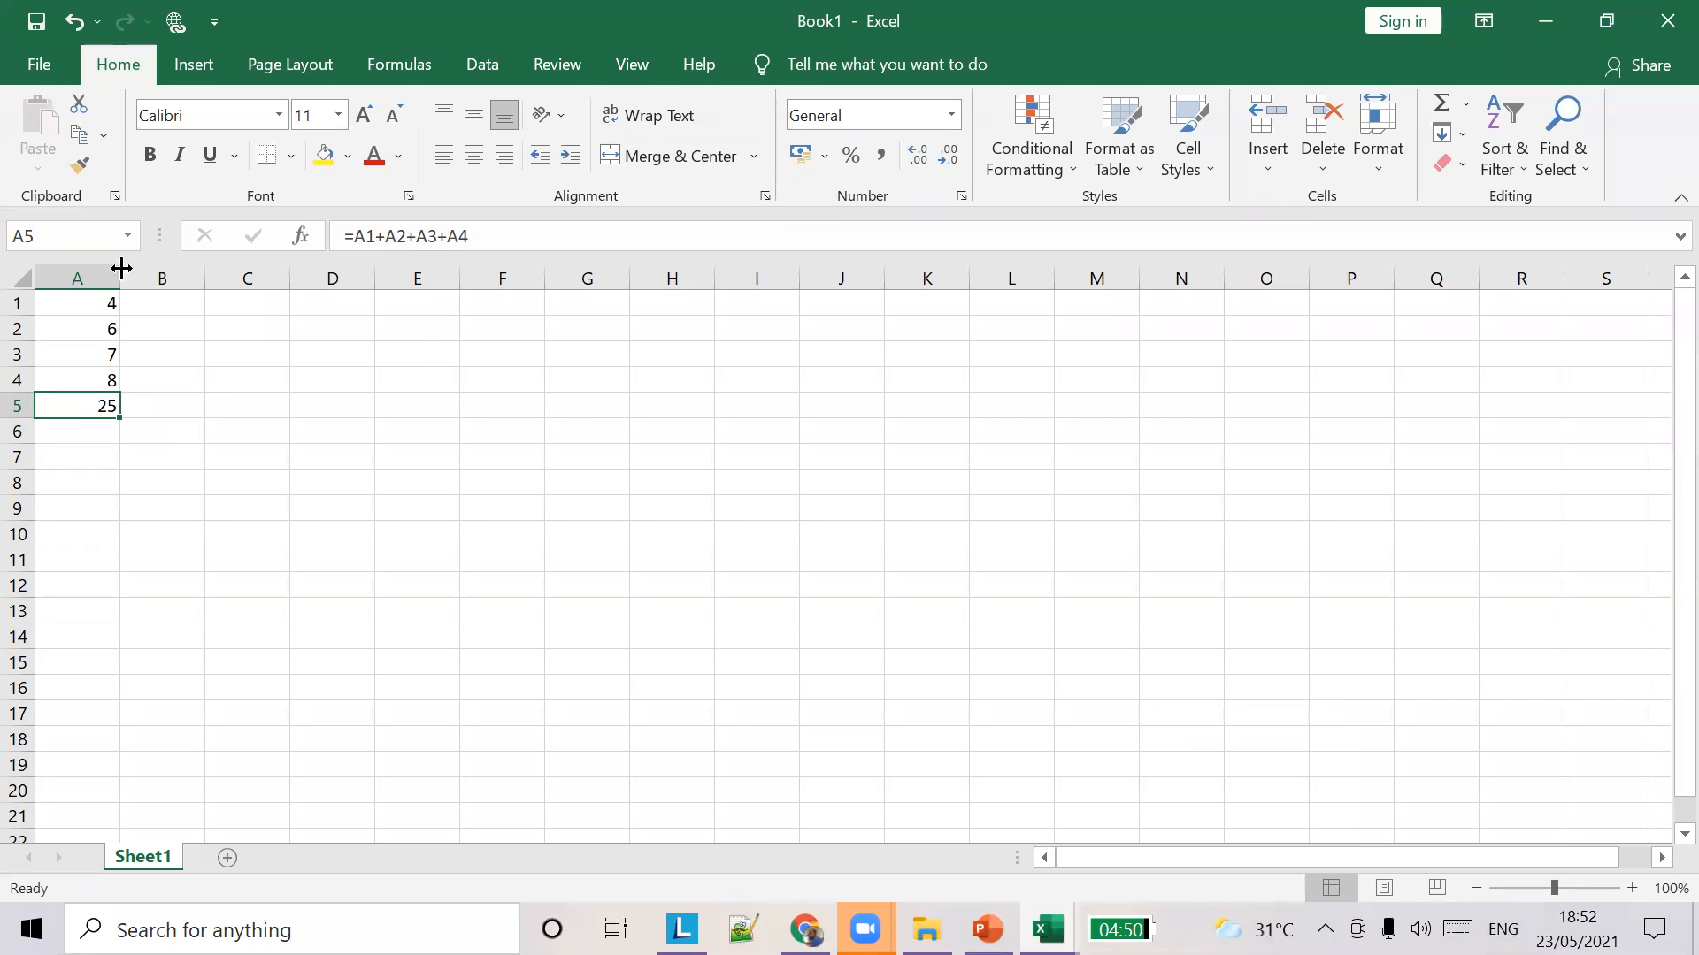
Change the formula in cell A5 to =A1*A2*A3*A4, replacing every addition with multiplication.
{"action": "left_click", "coordinate": [375, 249]}
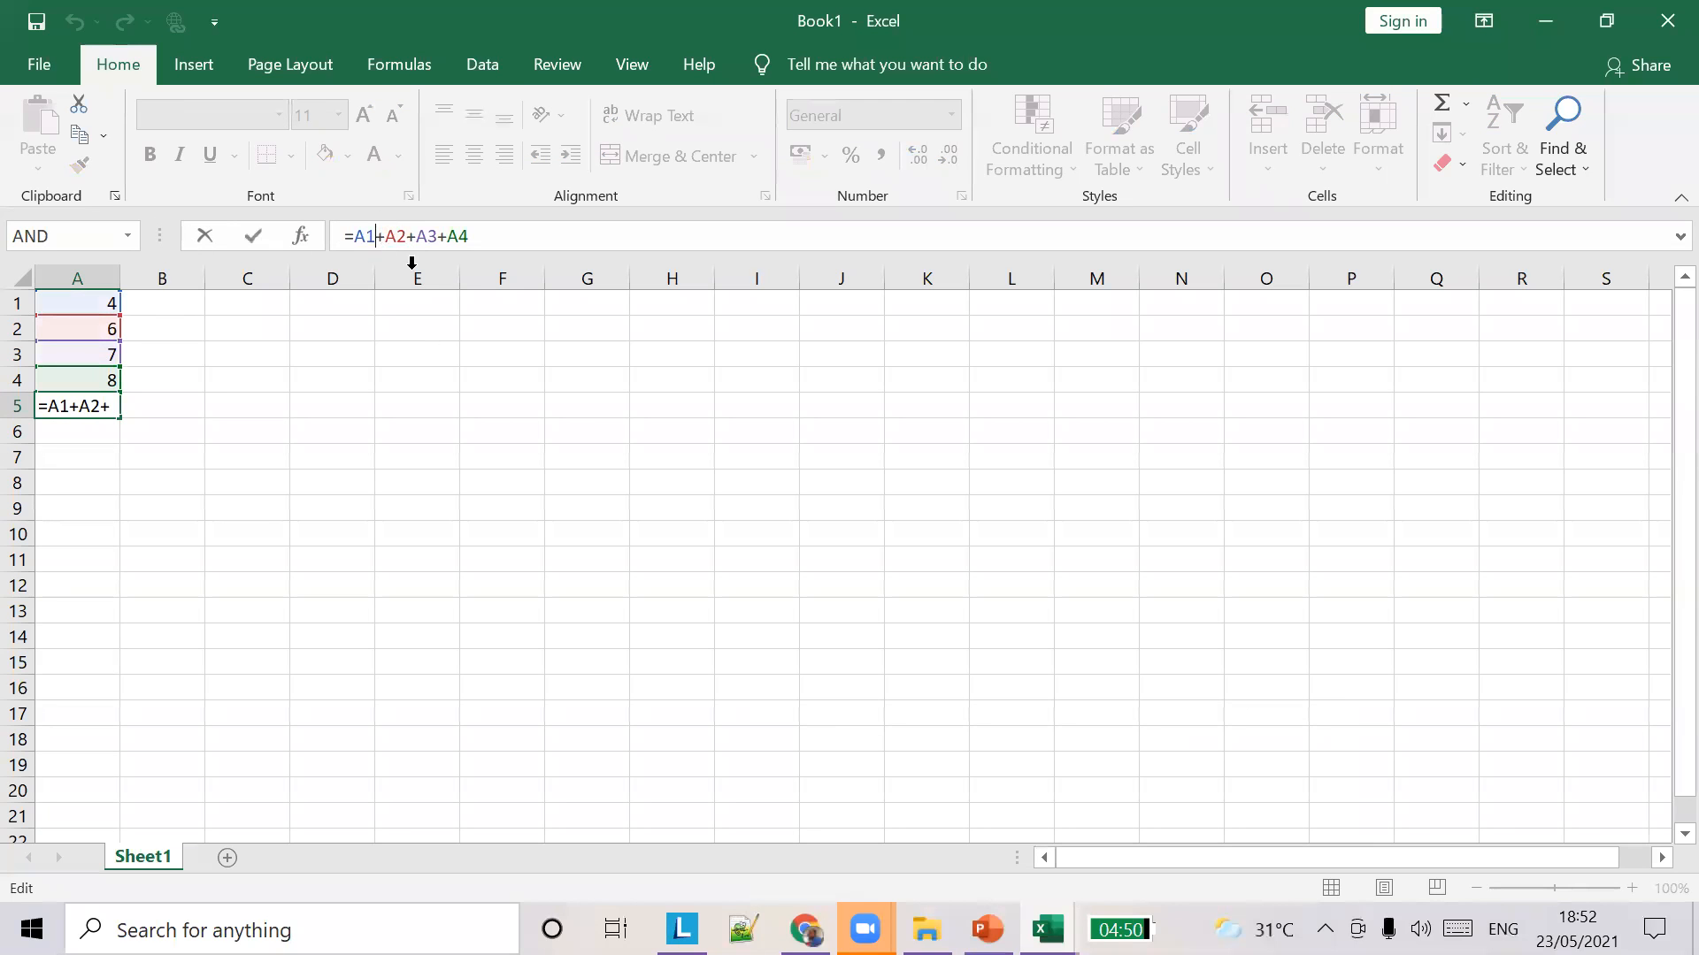
{"action": "key", "text": "Delete"}
{"action": "type", "text": "*"}
{"action": "key", "text": "Delete"}
{"action": "type", "text": "*"}
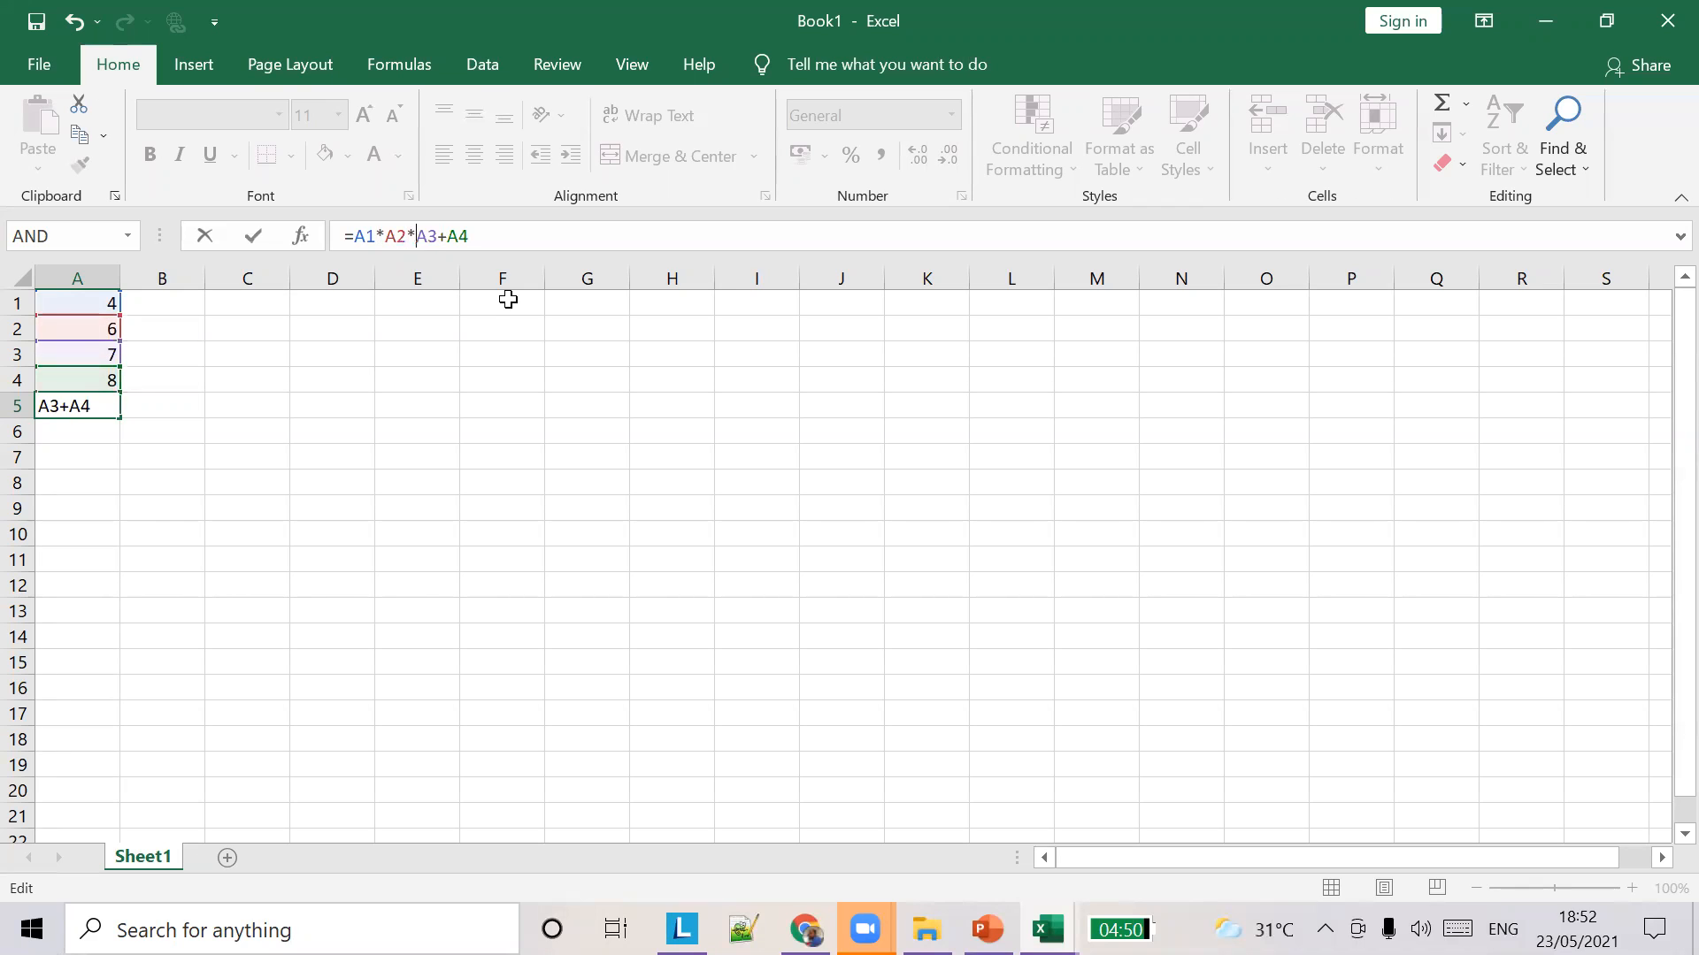
{"action": "key", "text": "Delete"}
{"action": "type", "text": "*"}
{"action": "left_click", "coordinate": [433, 352]}
{"action": "left_click", "coordinate": [165, 404]}
{"action": "key", "text": "BackSpace"}
{"action": "key", "text": "BackSpace"}
{"action": "key", "text": "Tab"}
{"action": "left_click", "coordinate": [253, 435]}
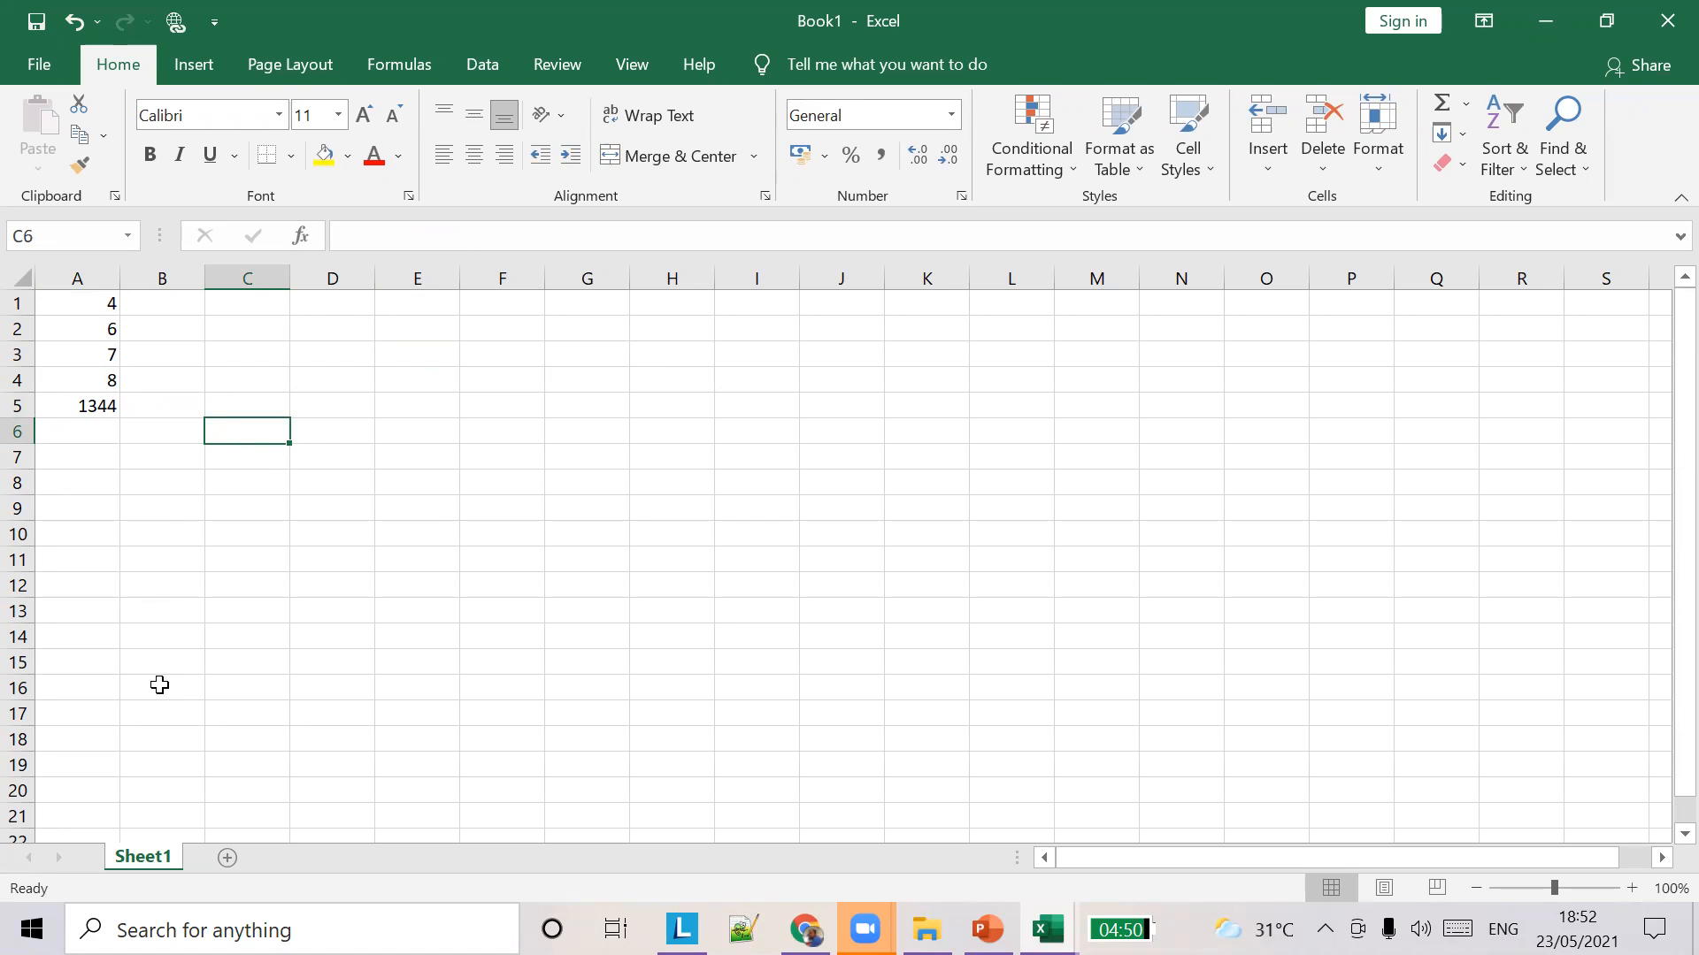
{"action": "left_click", "coordinate": [69, 409]}
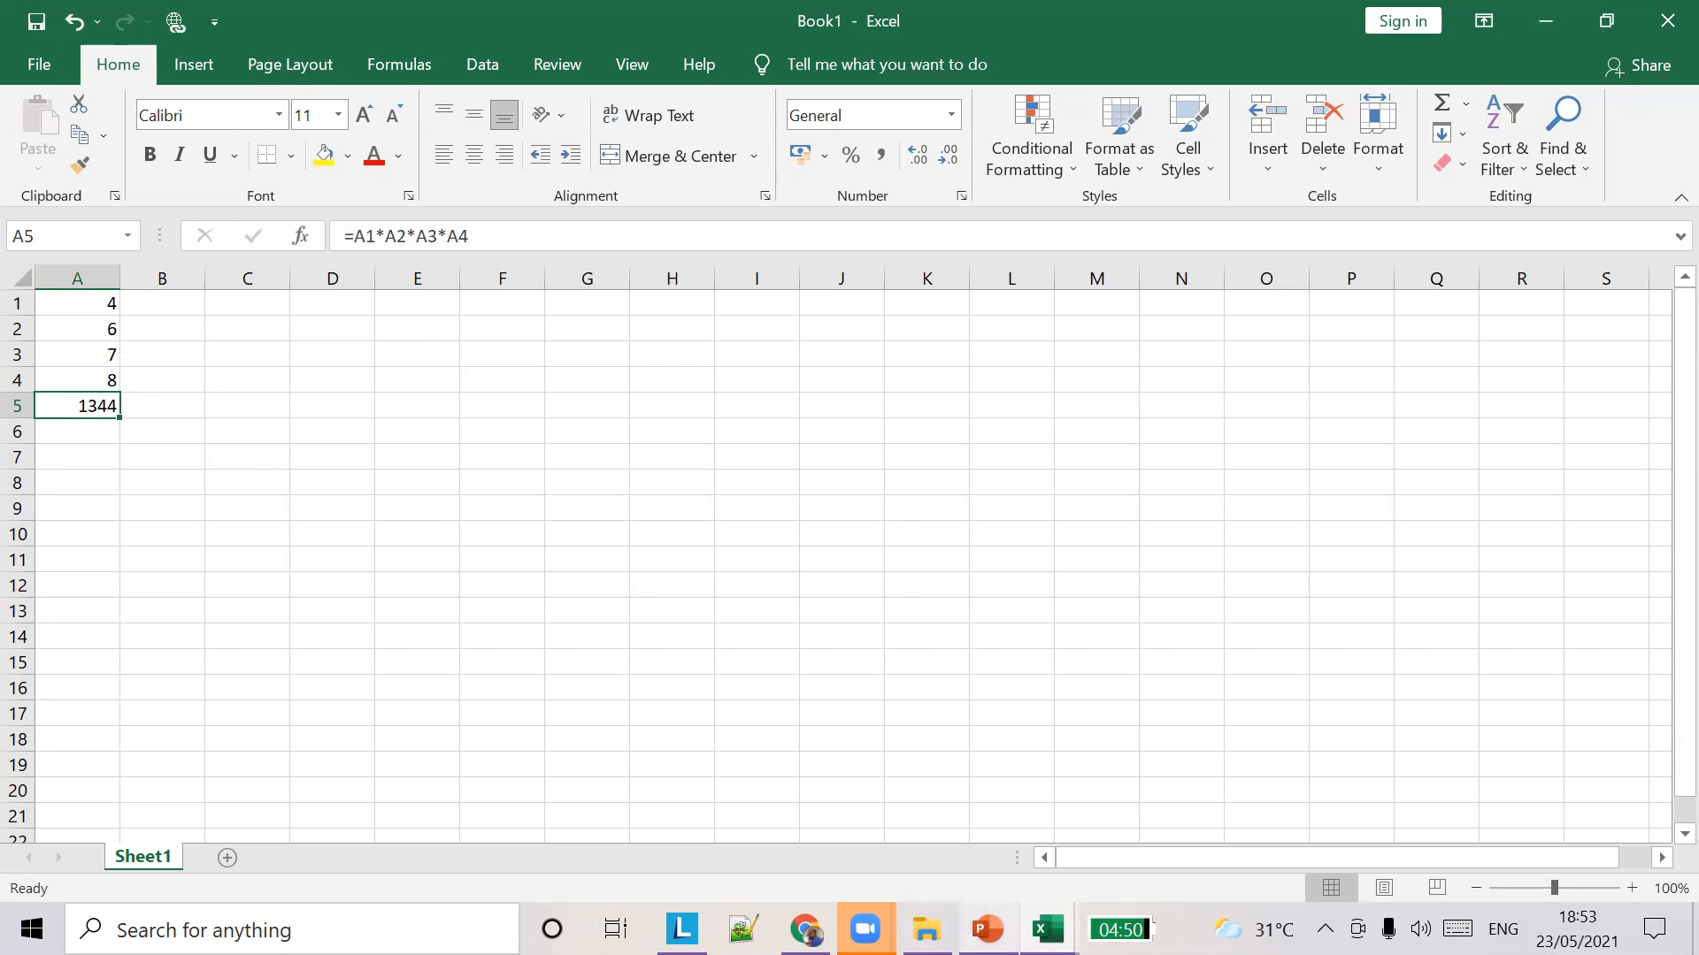
Switch to the Excel Lesson 2 presentation in PowerPoint and show the "Formulas - Exercise" slide as a slide show.
{"action": "mouse_move", "coordinate": [987, 928]}
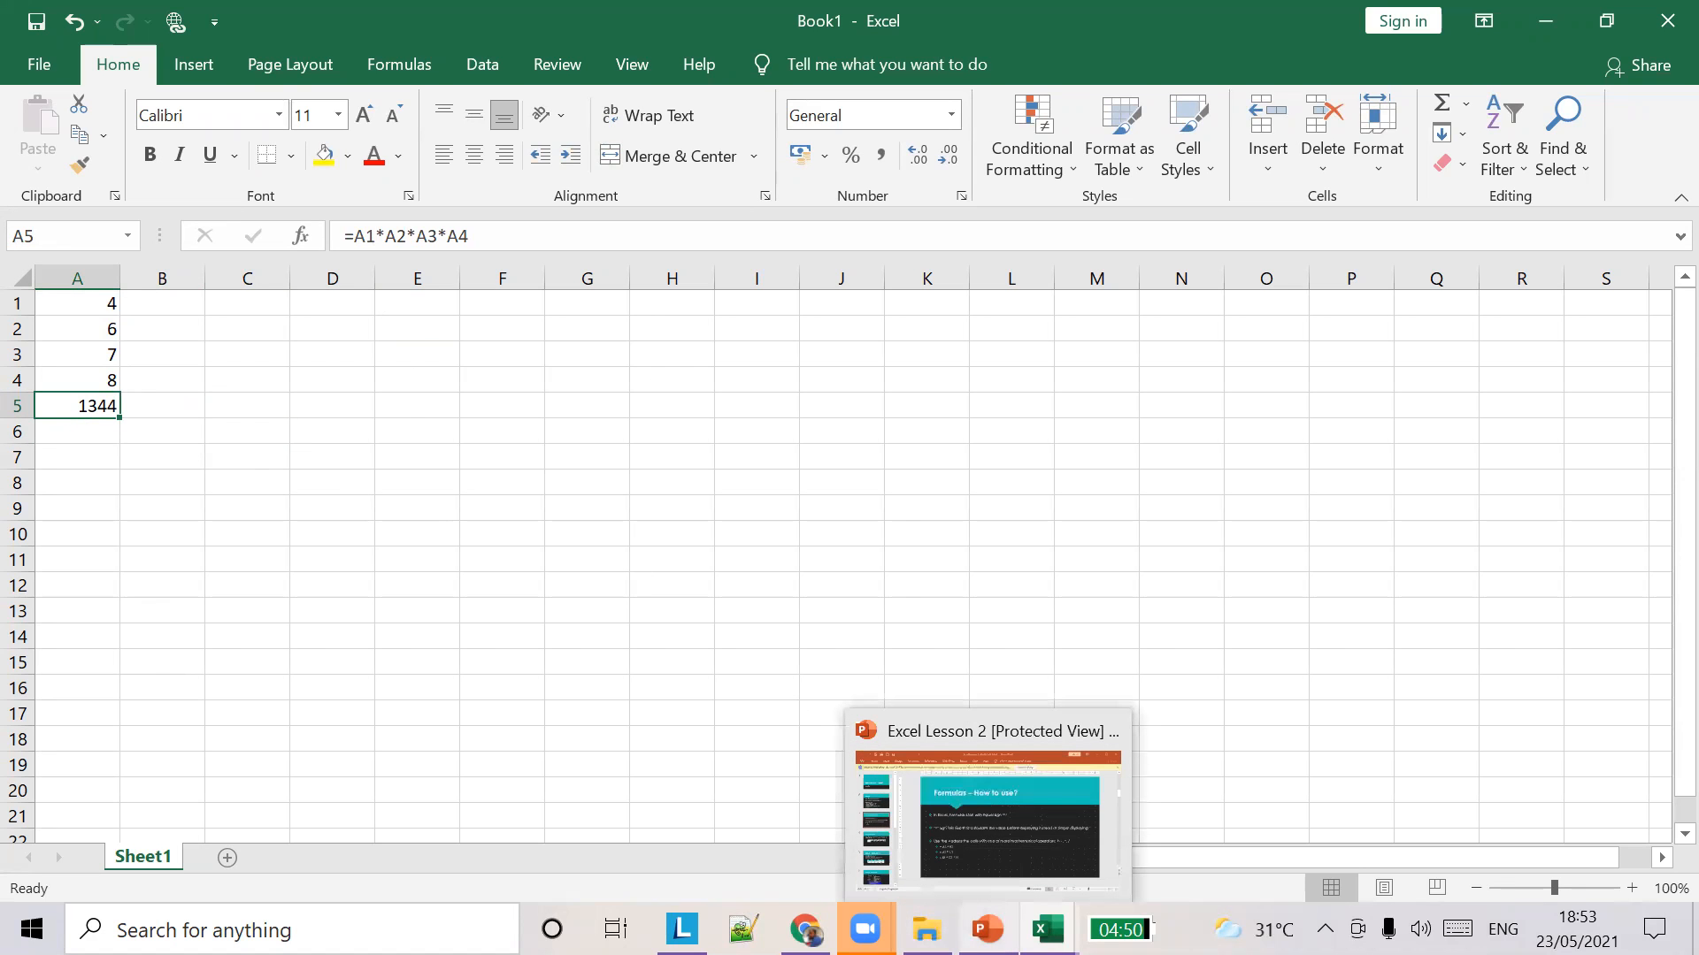
{"action": "left_click", "coordinate": [987, 825]}
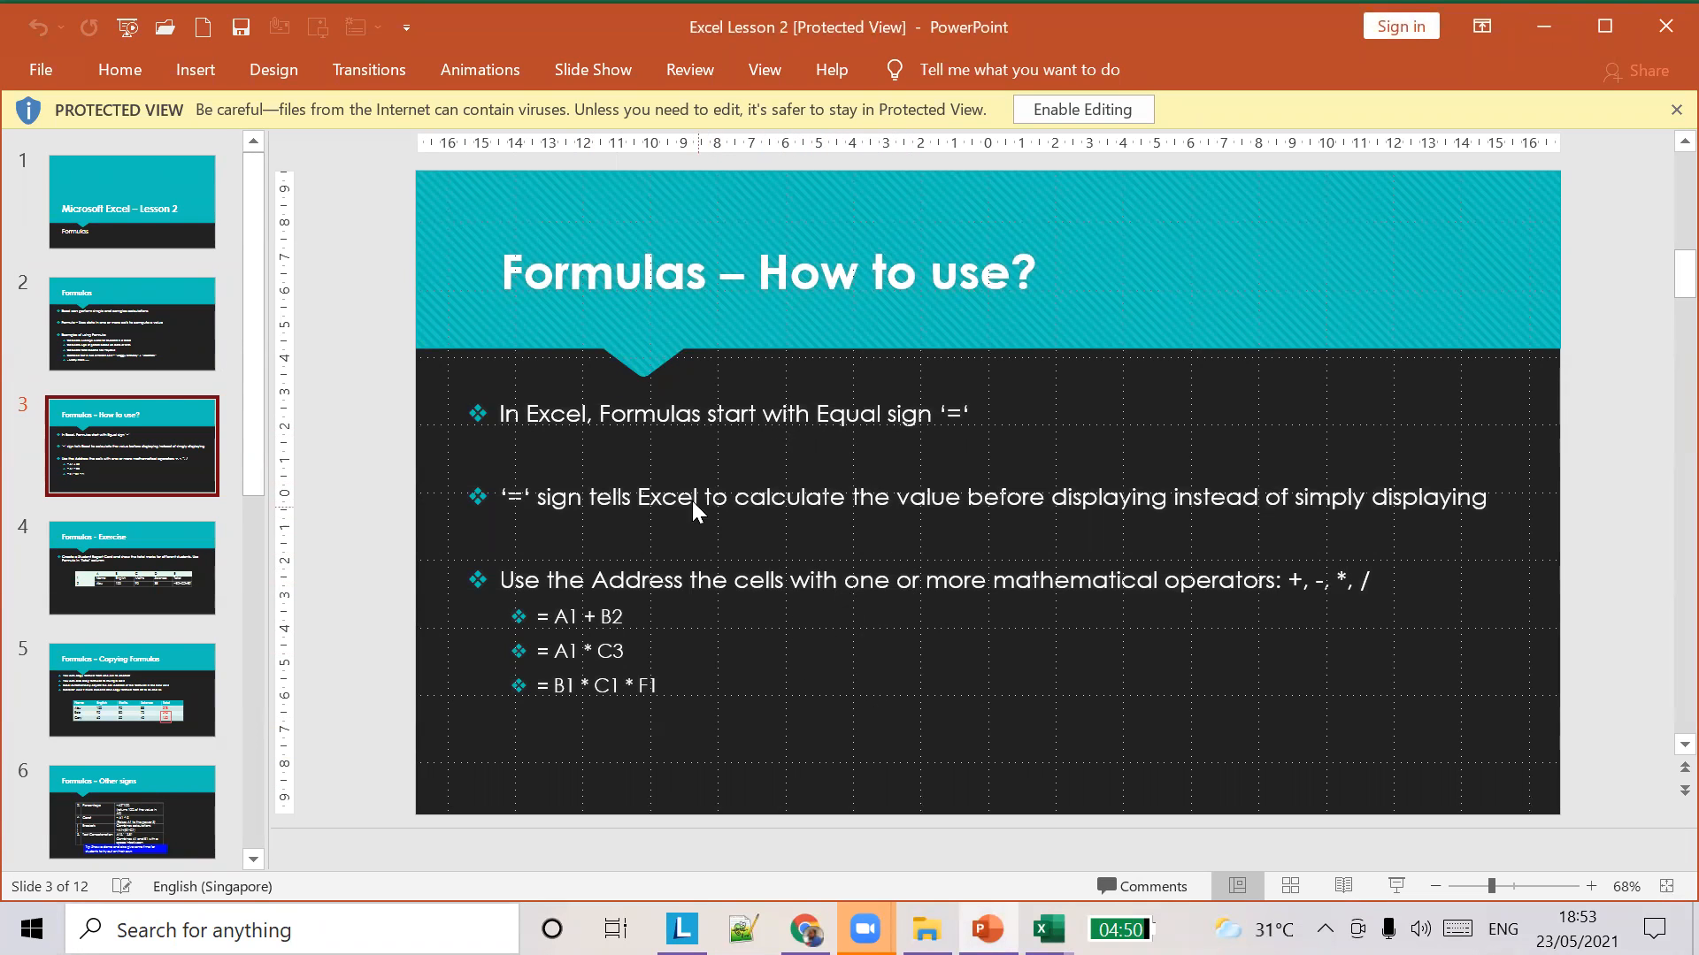
{"action": "scroll", "coordinate": [163, 530], "scroll_direction": "down", "scroll_amount": 8}
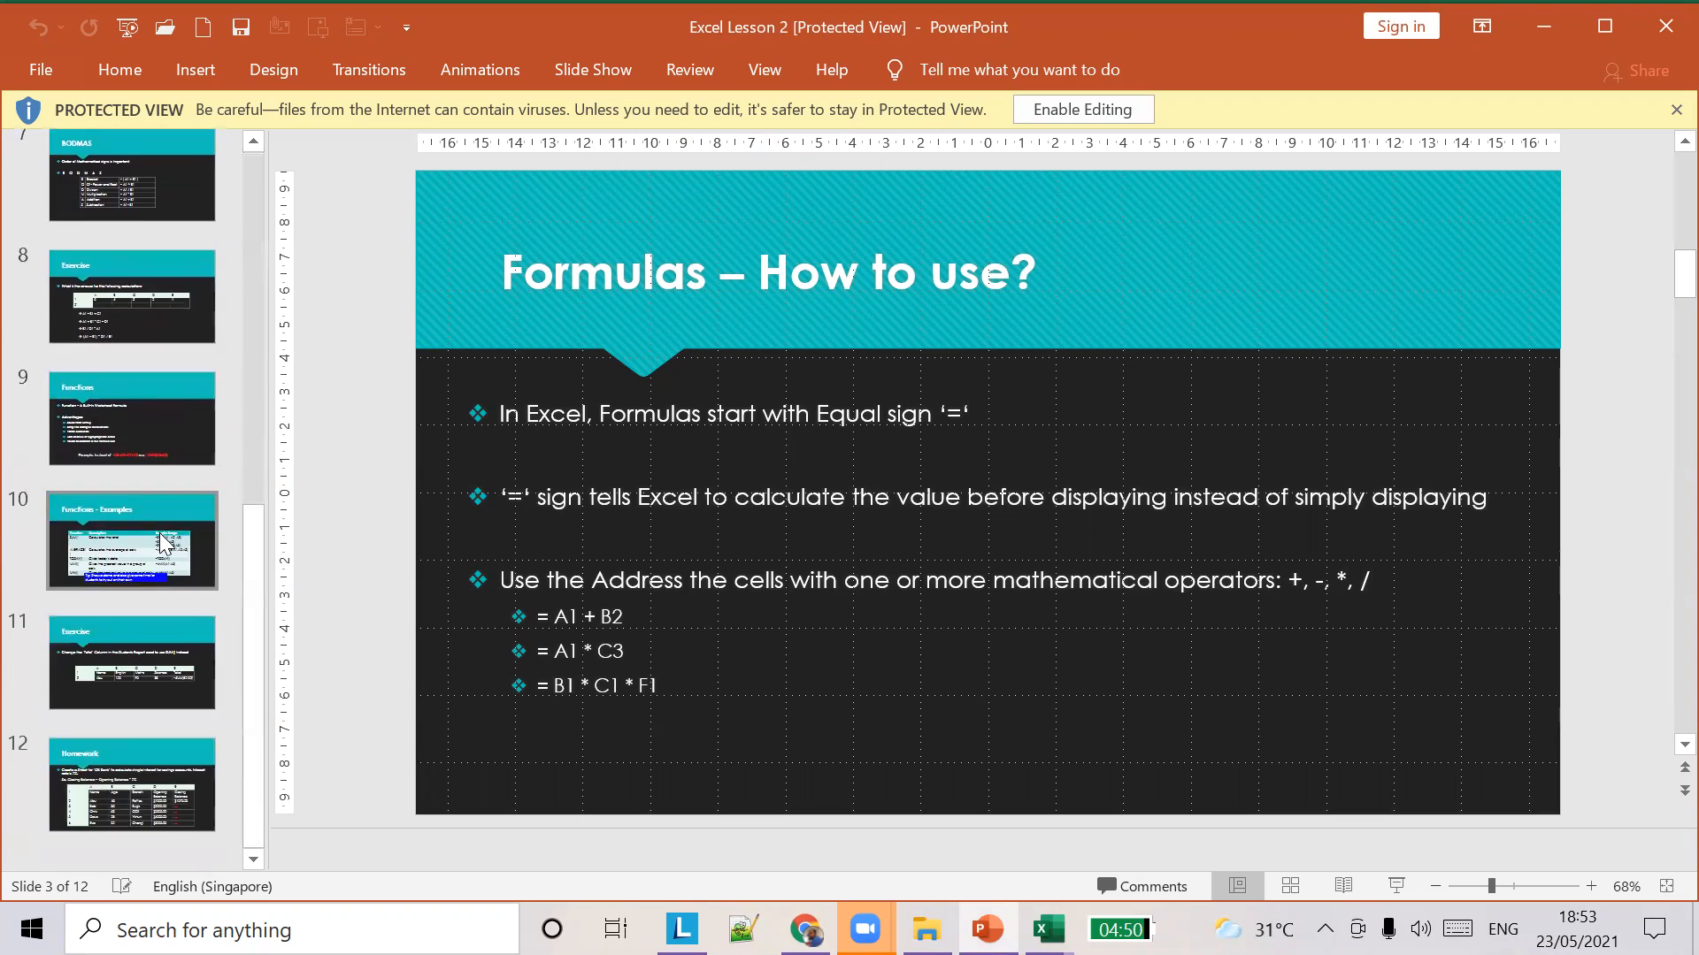
{"action": "scroll", "coordinate": [162, 540], "scroll_direction": "up", "scroll_amount": 6}
{"action": "scroll", "coordinate": [162, 544], "scroll_direction": "up", "scroll_amount": 2}
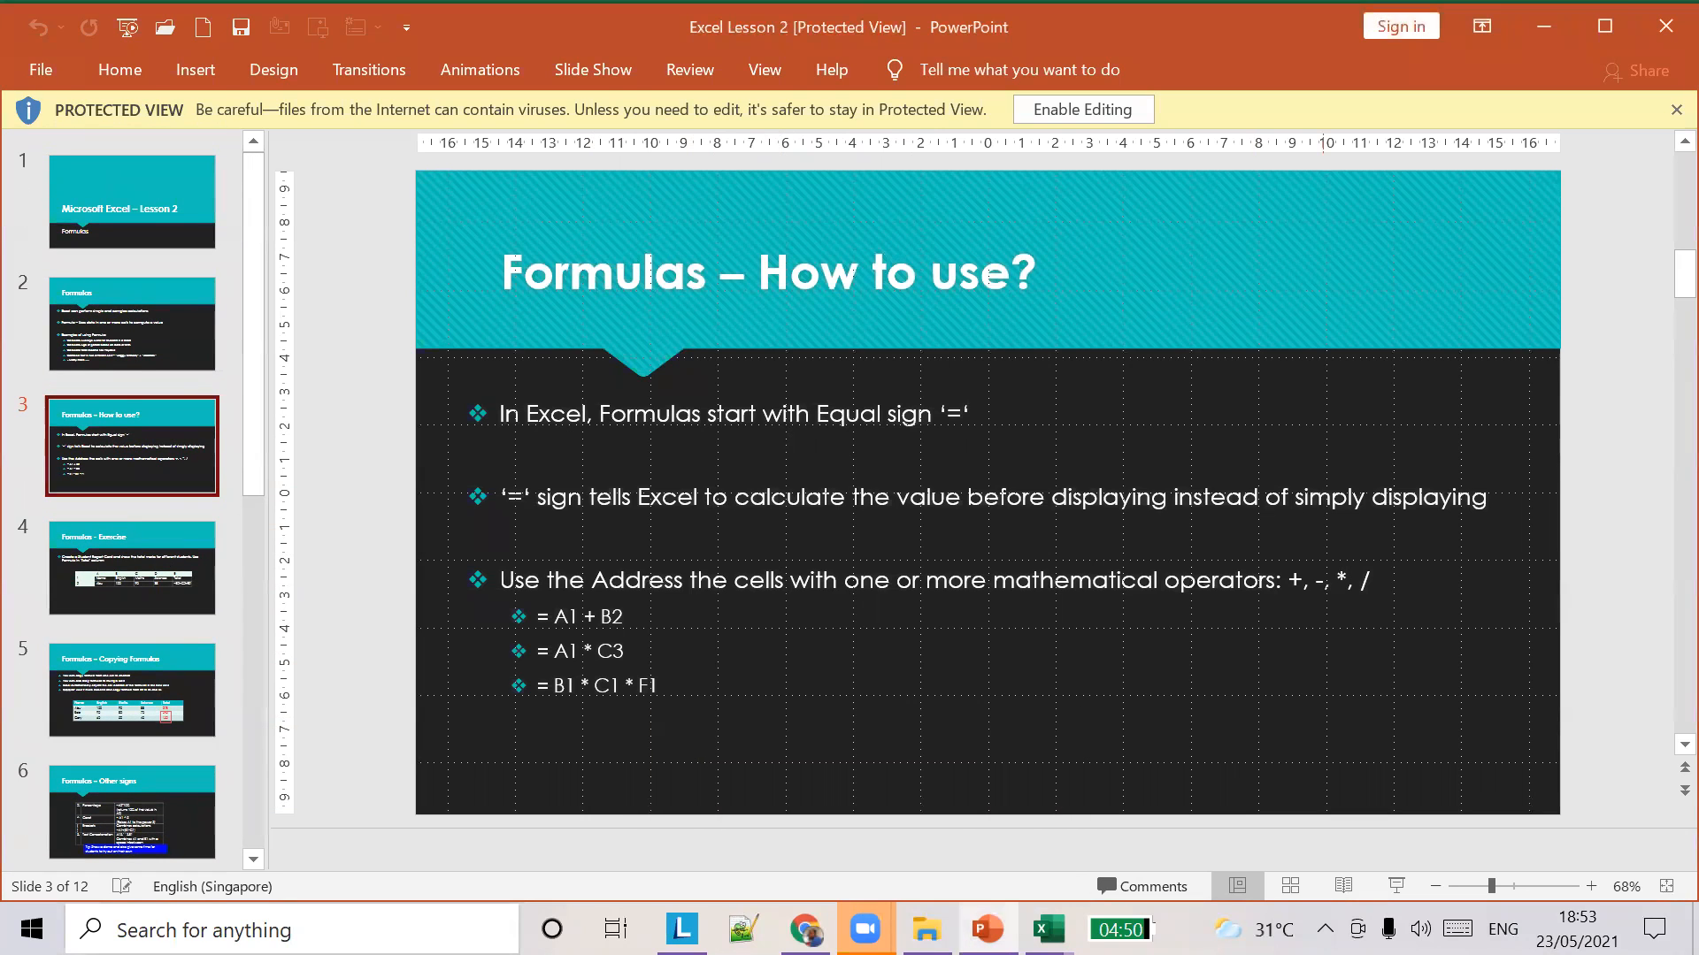
{"action": "left_click", "coordinate": [1395, 887]}
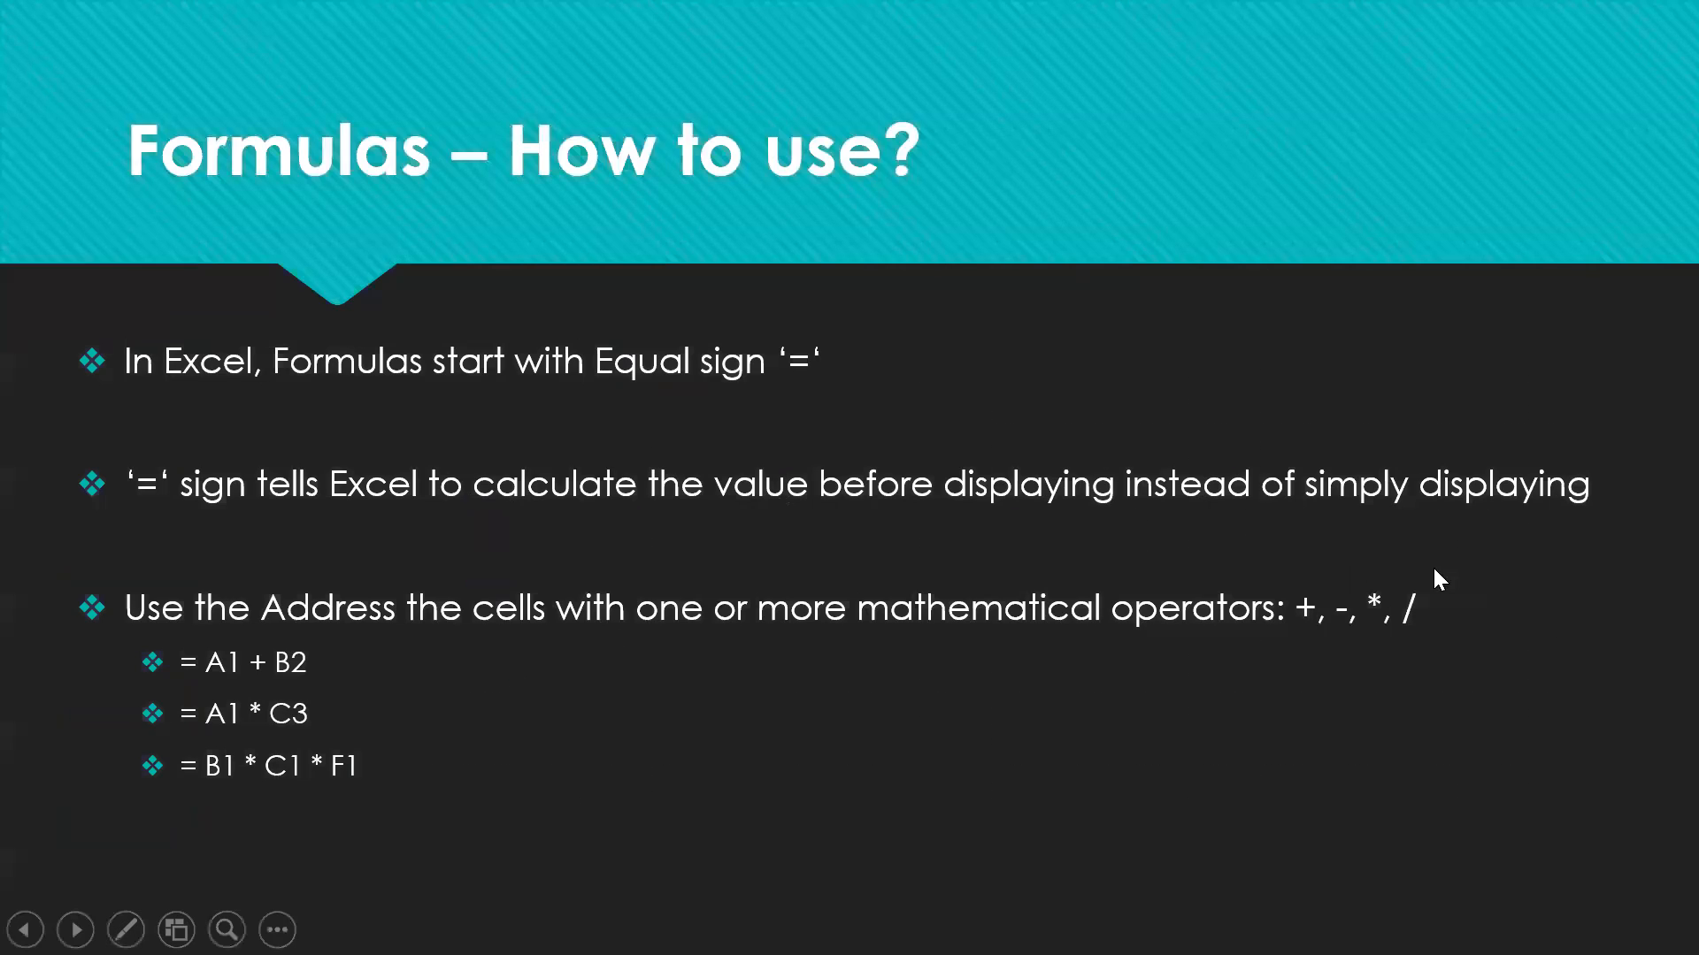
{"action": "left_click", "coordinate": [1440, 579]}
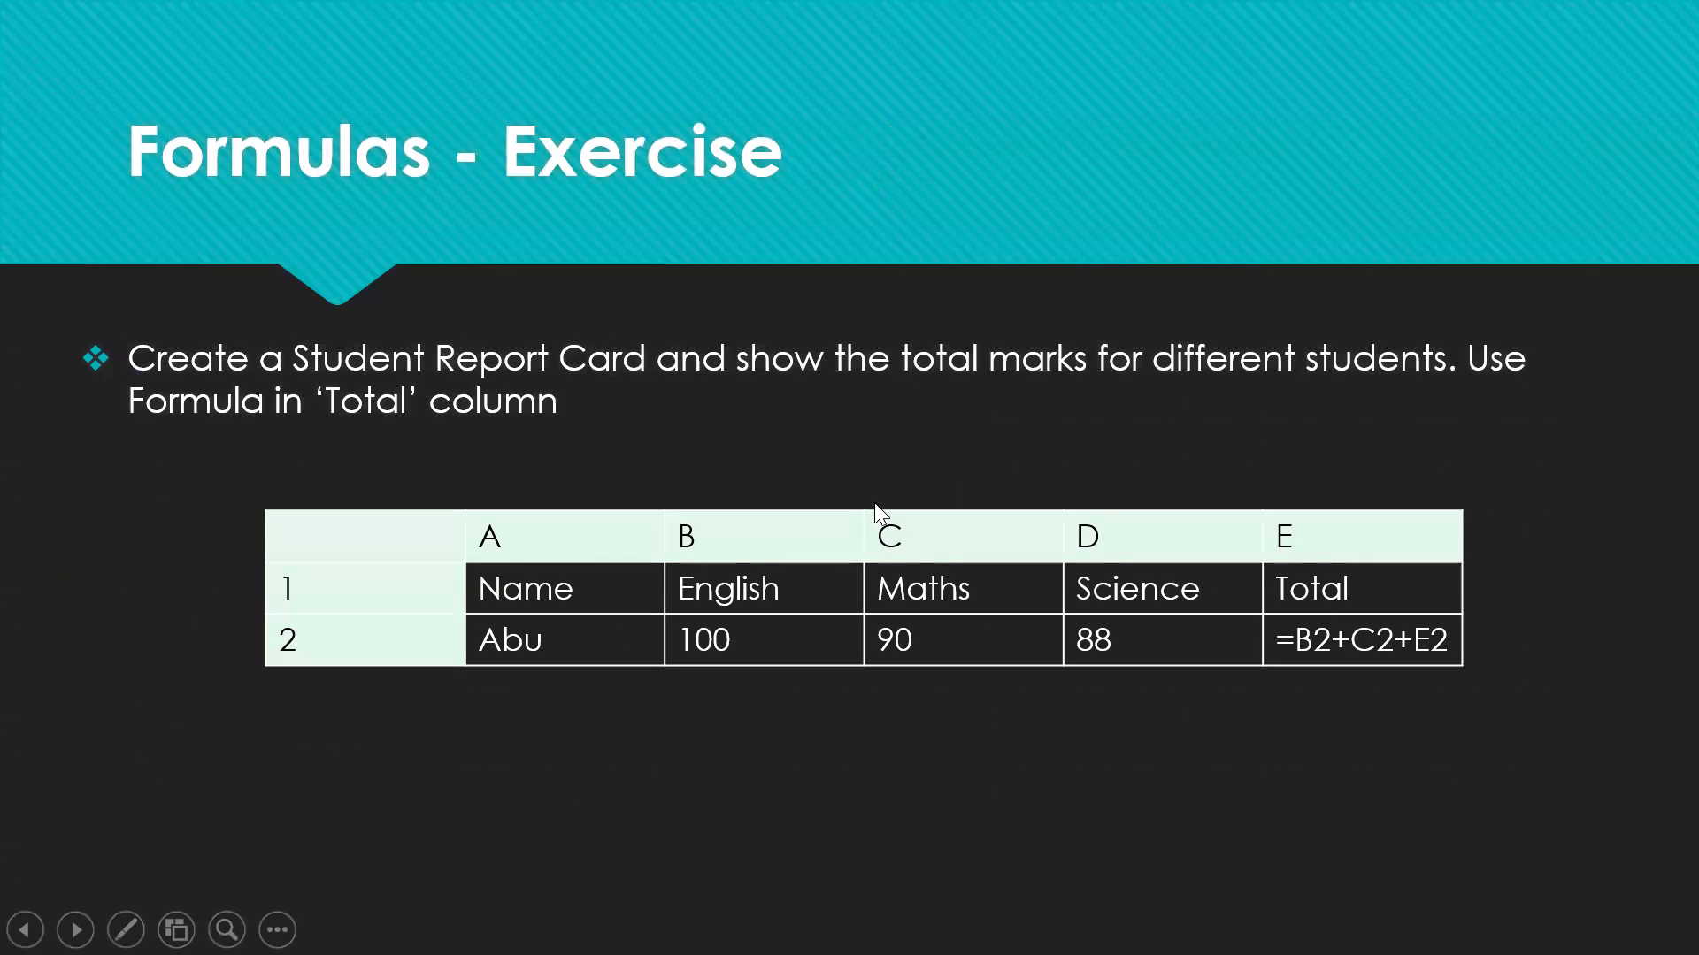
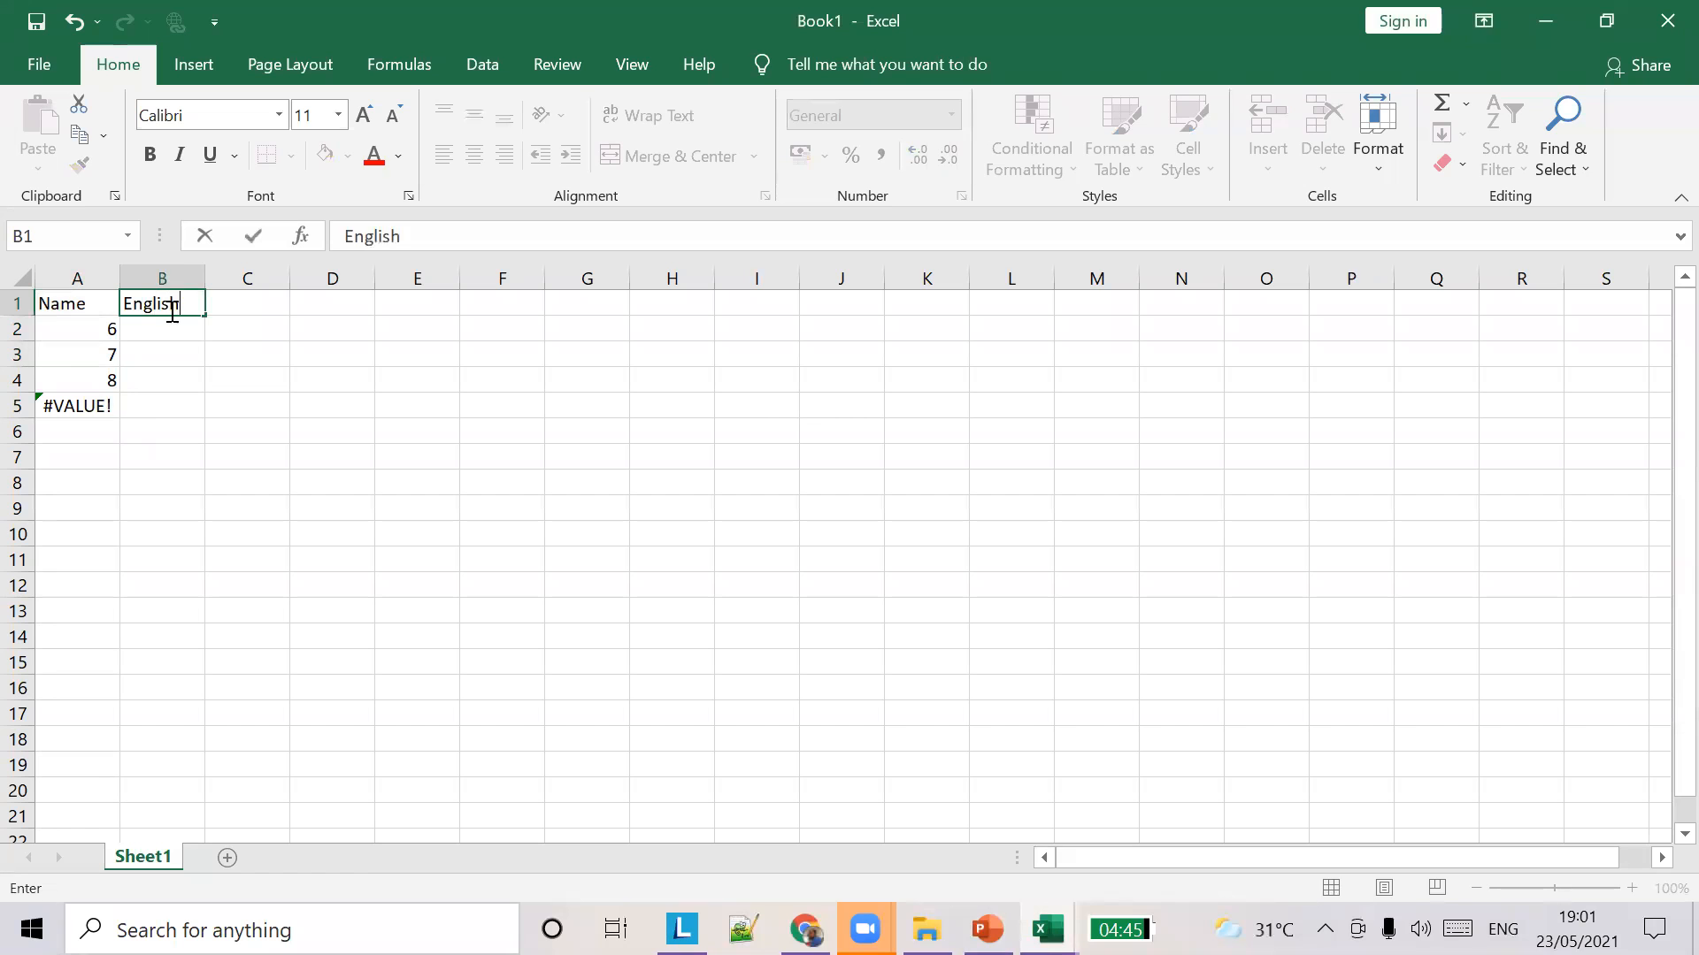
Enter the column headers Math in cell C1 and science in cell D1.
{"action": "key", "text": "alt+Tab"}
{"action": "key", "text": "alt+Tab"}
{"action": "type", "text": "Math"}
{"action": "key", "text": "Tab"}
{"action": "type", "text": "science"}
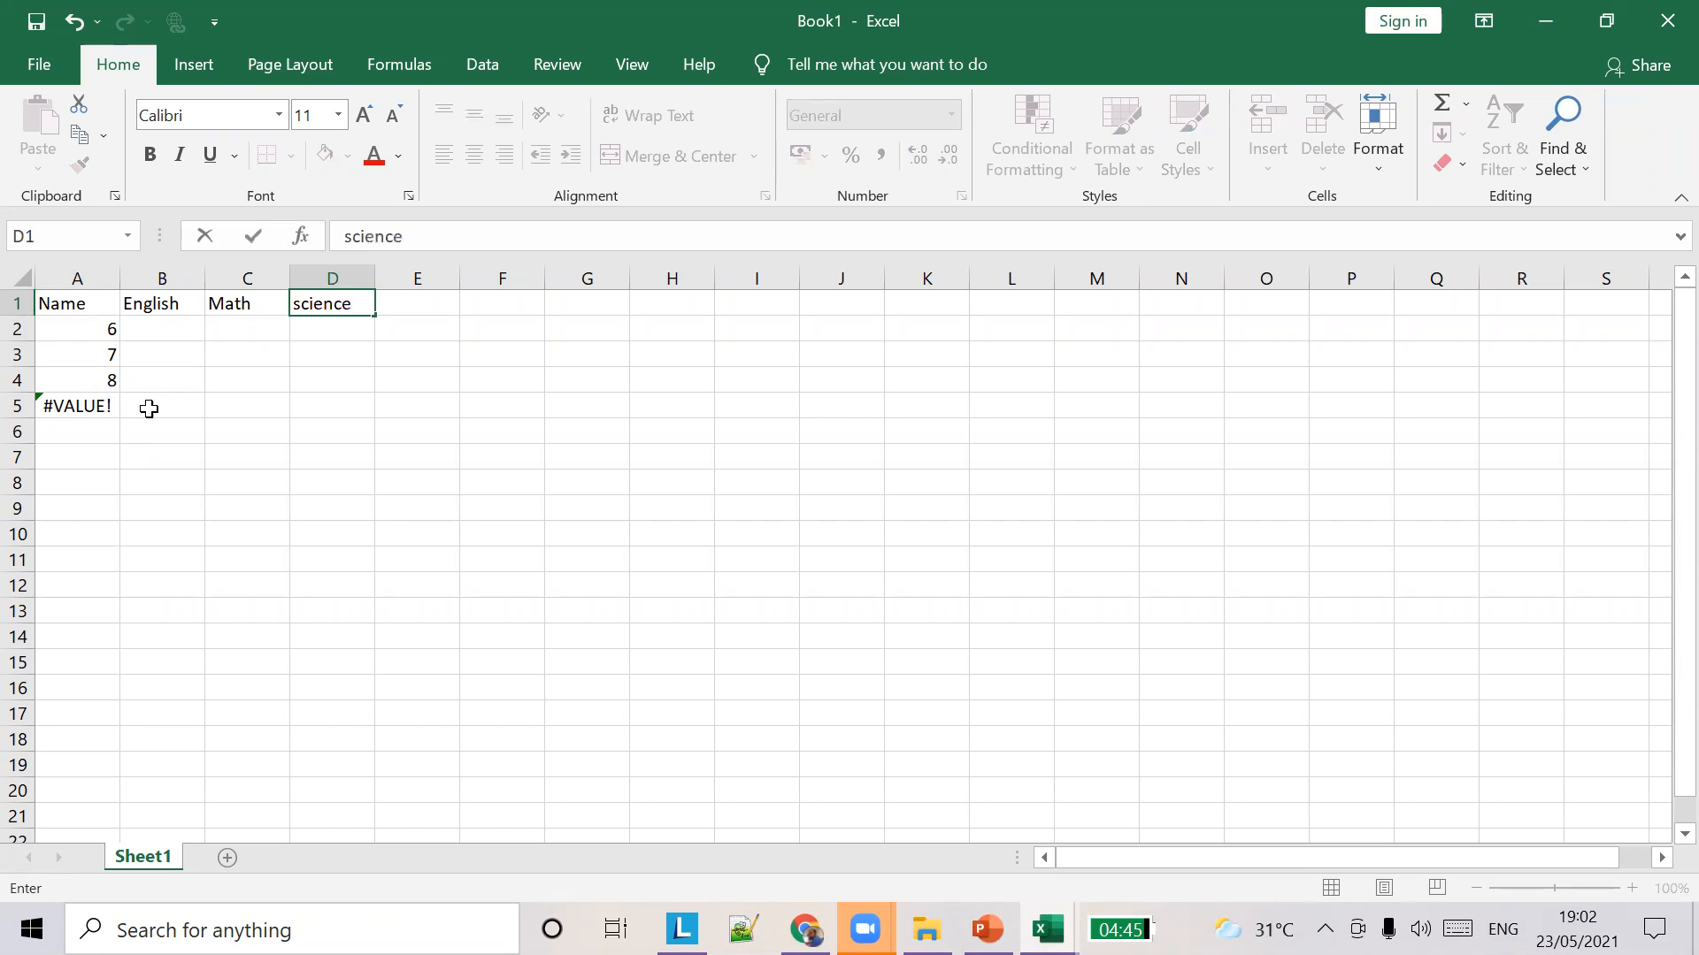
Clear the old values in the range A2:A5, and enter the student's first name in cell A2.
{"action": "left_click_drag", "start_coordinate": [68, 330], "coordinate": [77, 393]}
{"action": "key", "text": "Delete"}
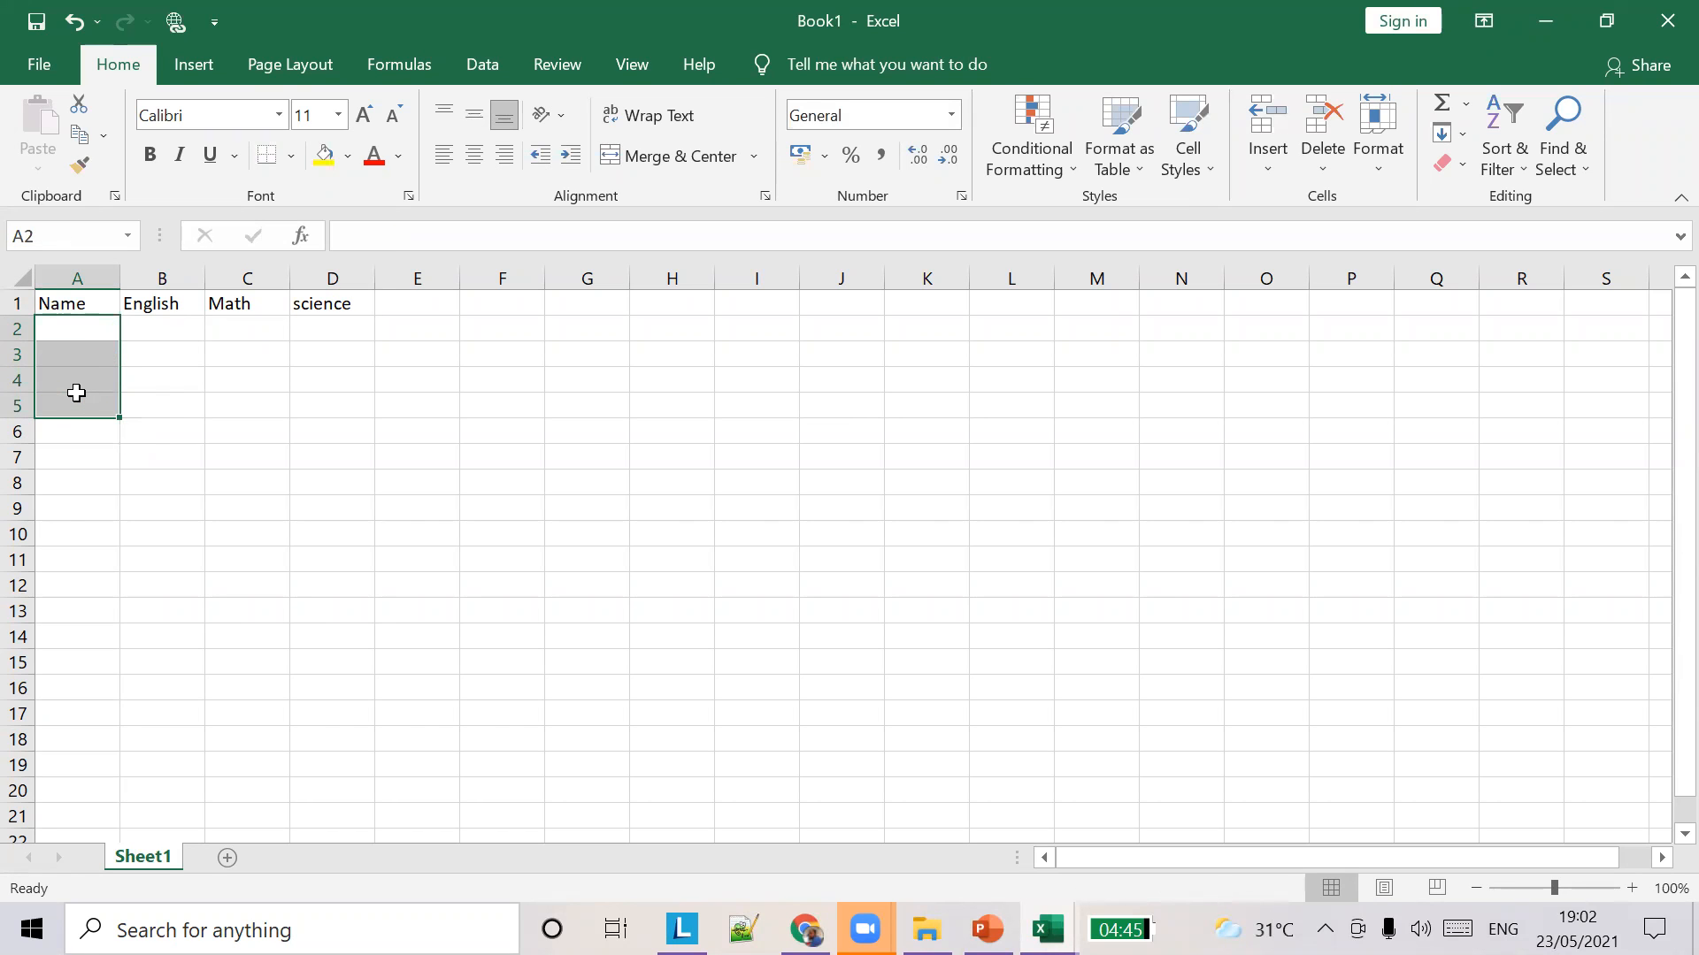
{"action": "left_click", "coordinate": [106, 326]}
{"action": "type", "text": "Hohn"}
{"action": "key", "text": "BackSpace"}
{"action": "key", "text": "BackSpace"}
{"action": "key", "text": "BackSpace"}
{"action": "key", "text": "BackSpace"}
{"action": "type", "text": "Jon"}
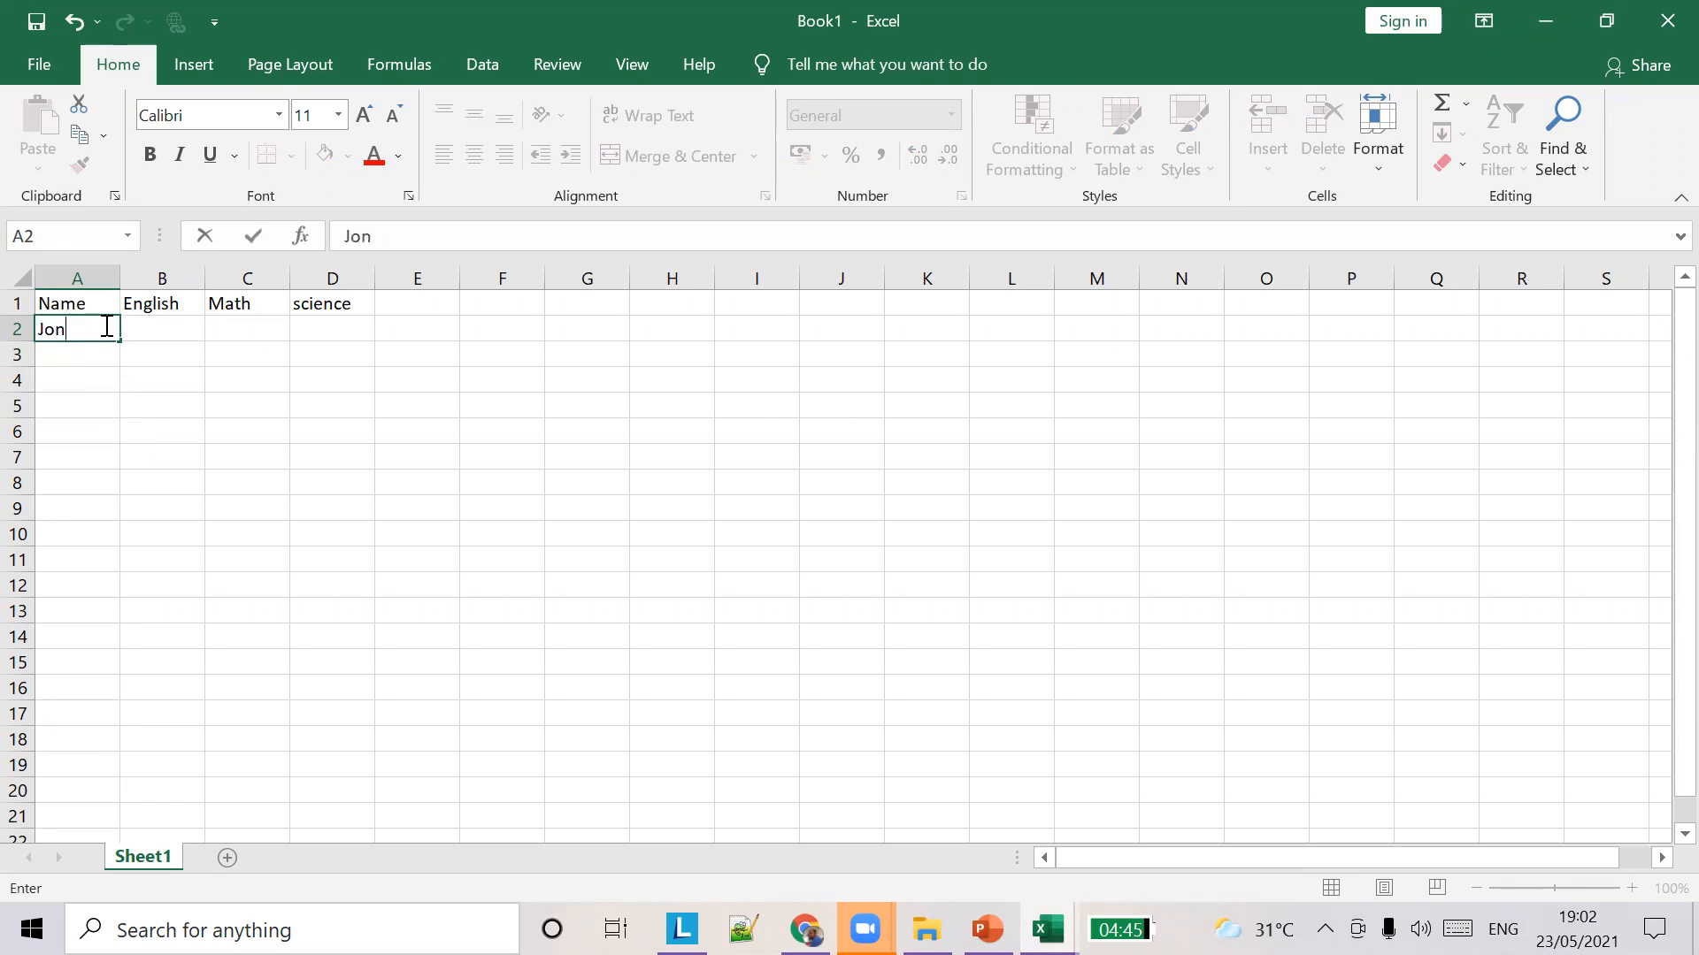
{"action": "key", "text": "BackSpace"}
{"action": "type", "text": "hn"}
{"action": "key", "text": "Tab"}
Enter the marks 89 for English, 87 for Math and 45 for science in cells B2 to D2.
{"action": "type", "text": "89"}
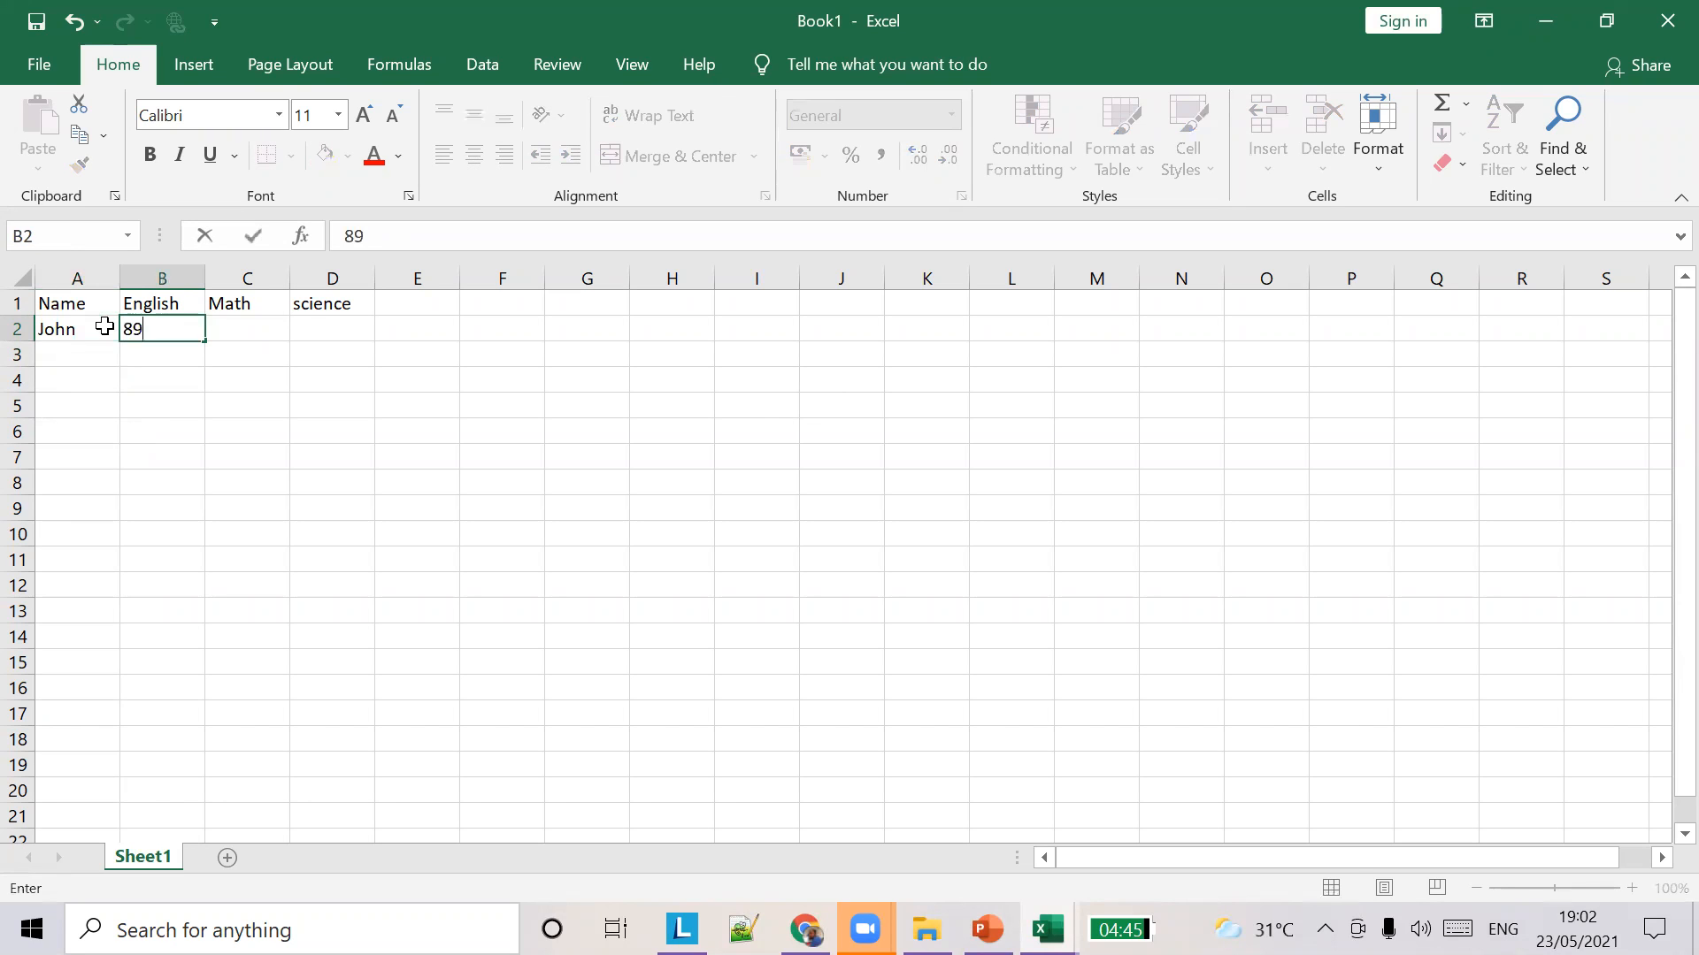
{"action": "key", "text": "Tab"}
{"action": "type", "text": "87"}
{"action": "key", "text": "Tab"}
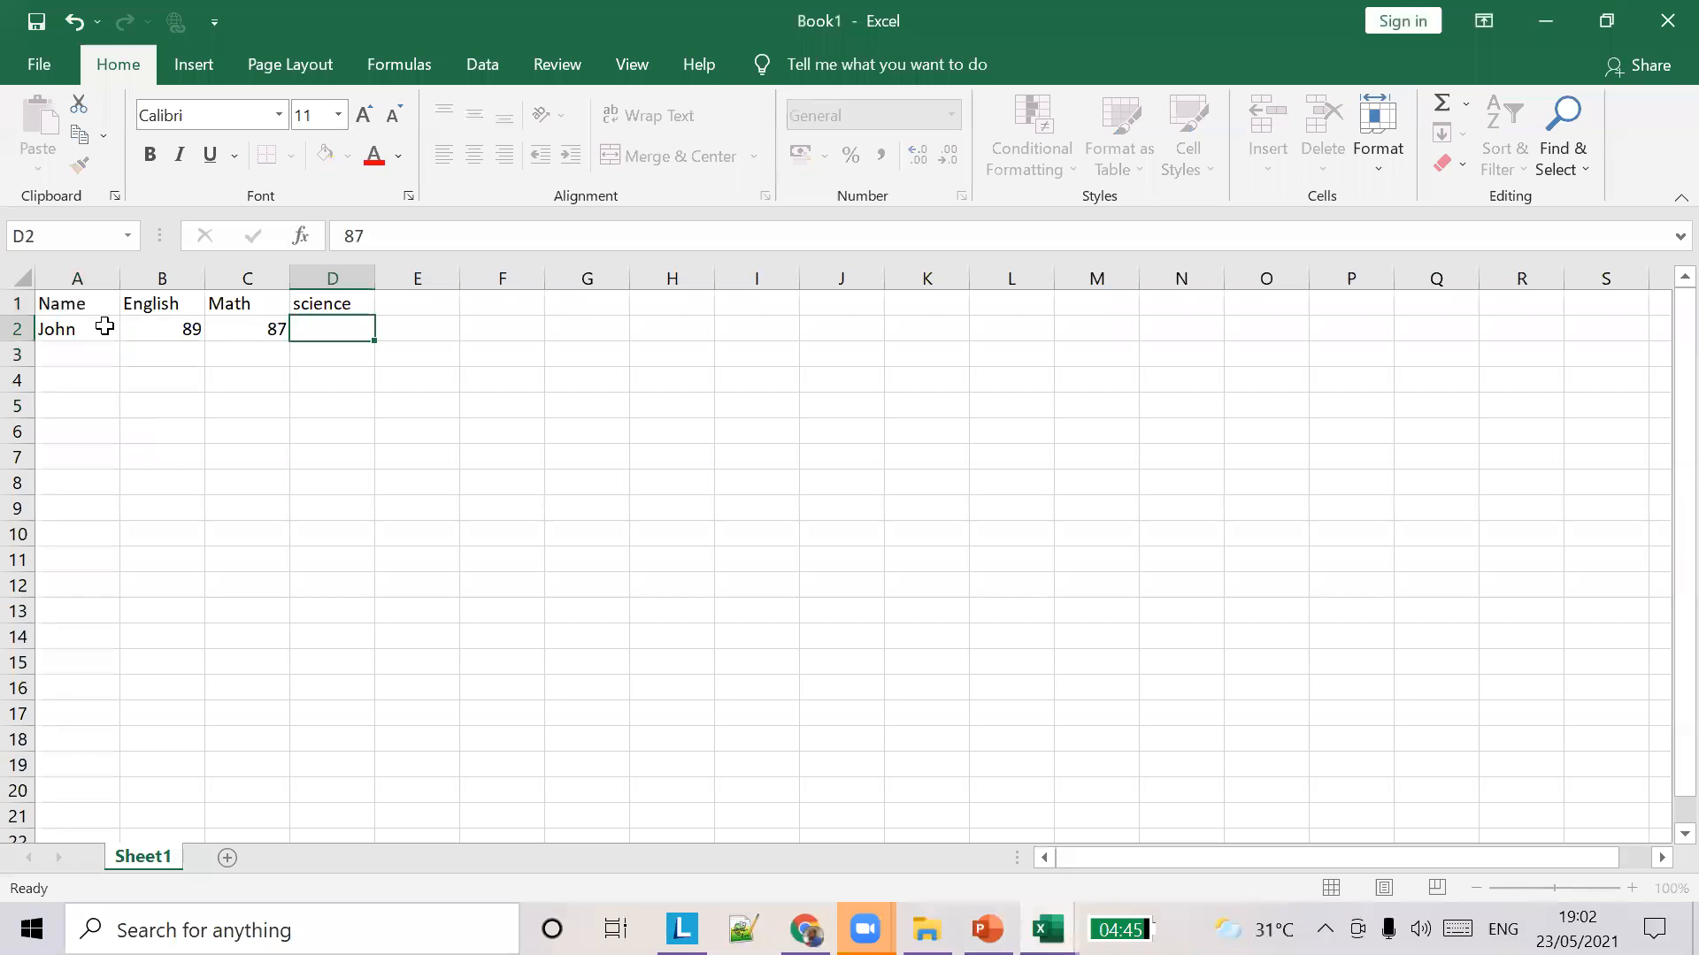
{"action": "type", "text": "45"}
{"action": "key", "text": "Tab"}
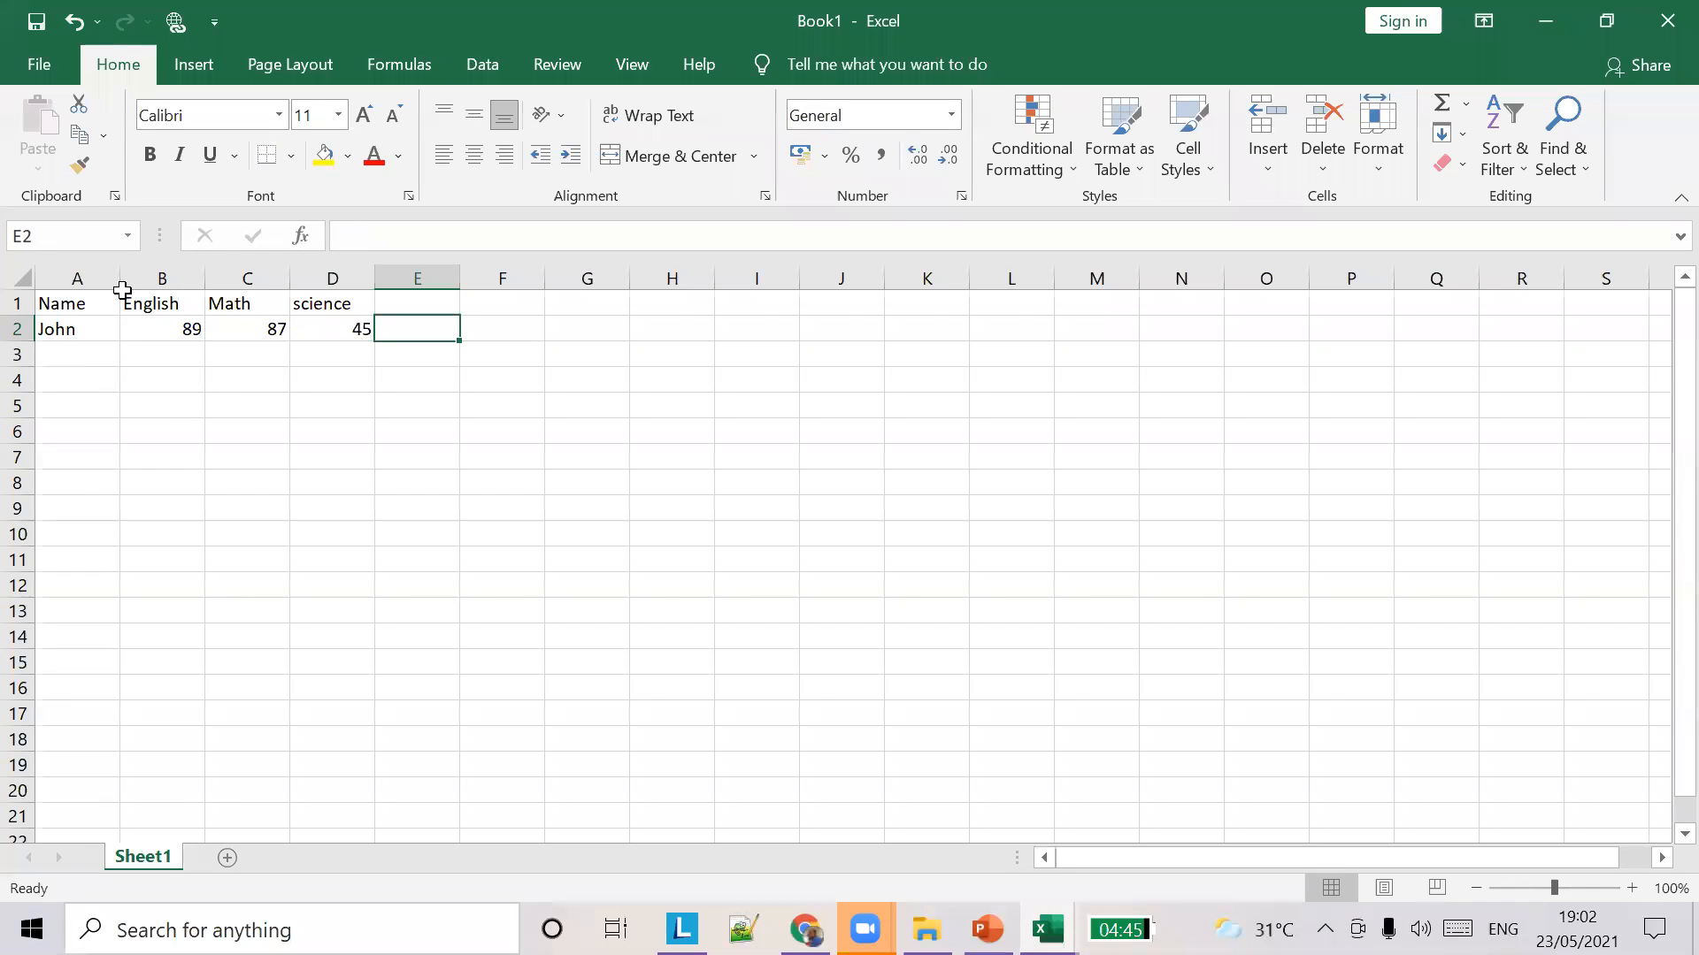
Enter the column header Total in cell E1.
{"action": "left_click", "coordinate": [415, 298]}
{"action": "type", "text": "Total"}
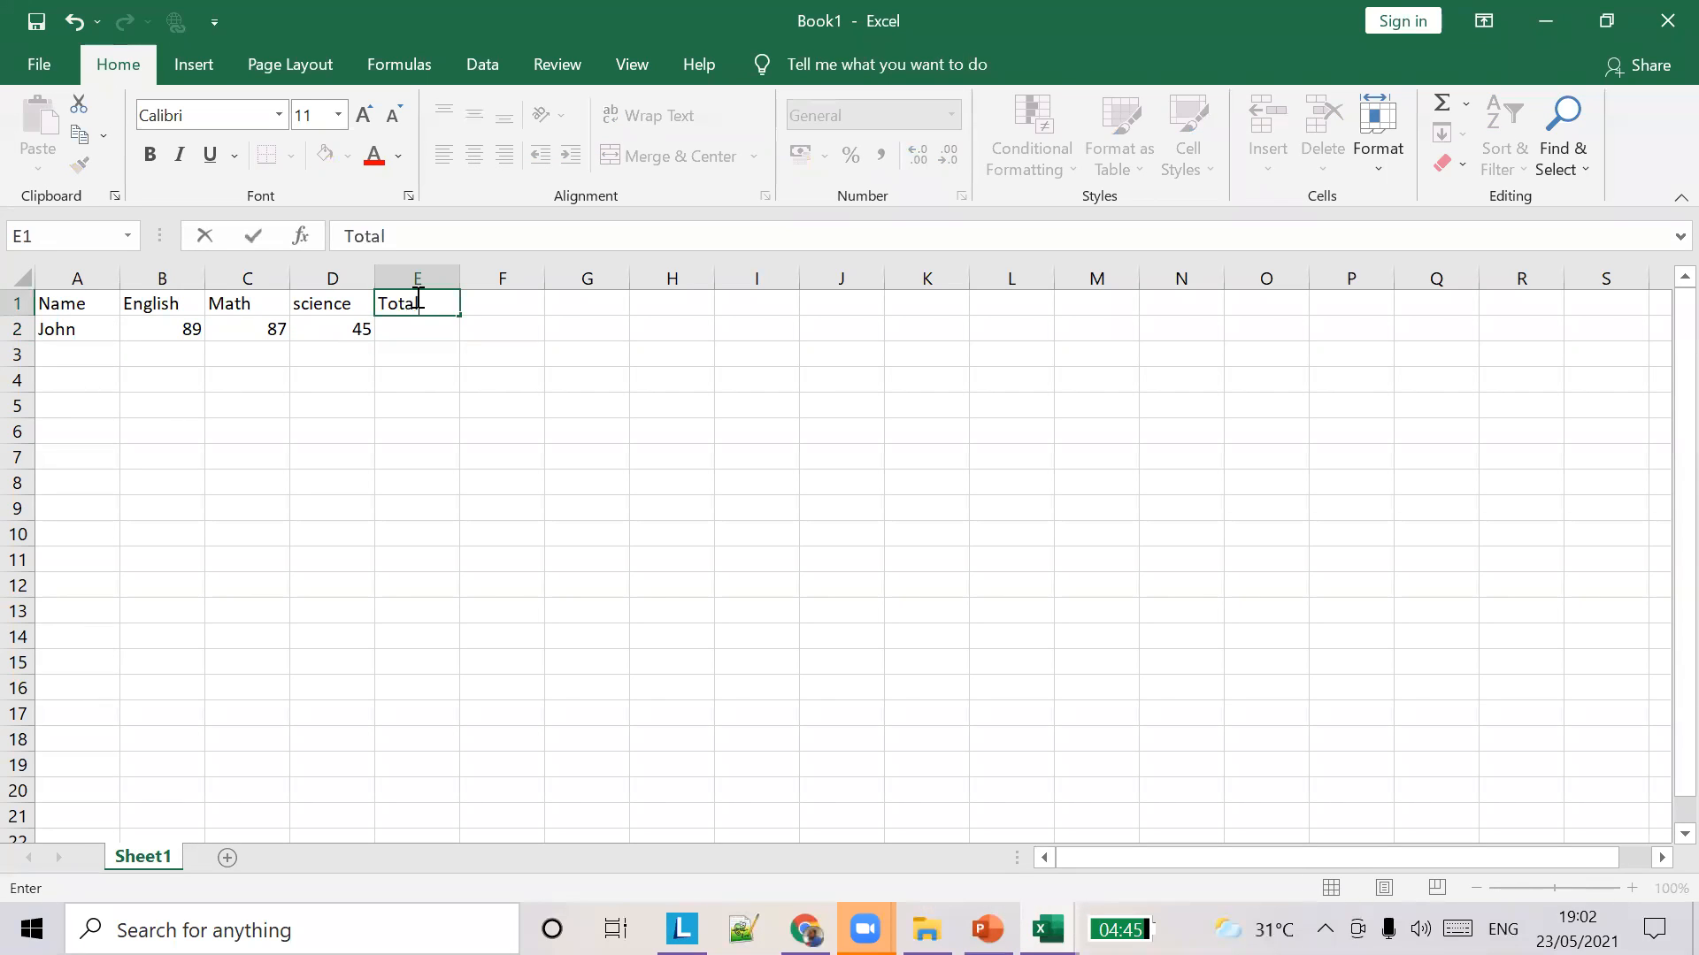
{"action": "key", "text": "Tab"}
{"action": "key", "text": "Down"}
{"action": "key", "text": "Left"}
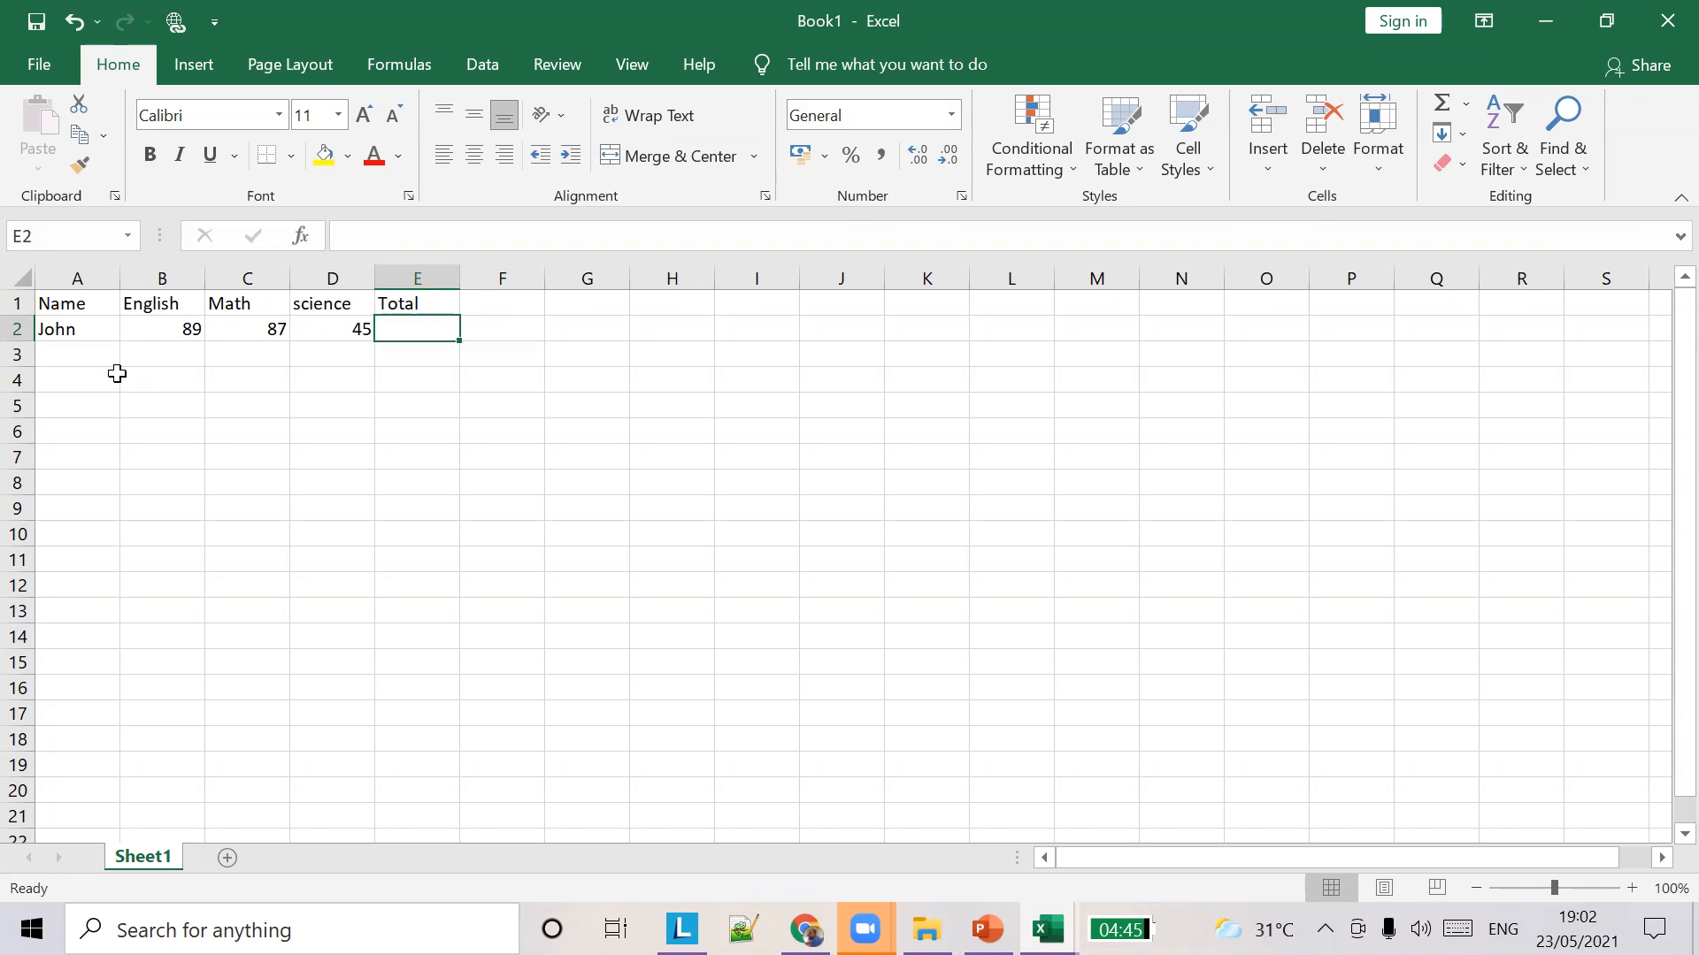
Enter the formula =B2+C2+D2 in cell E2 to total the three marks, and check the formula.
{"action": "left_click_drag", "start_coordinate": [125, 328], "coordinate": [368, 320]}
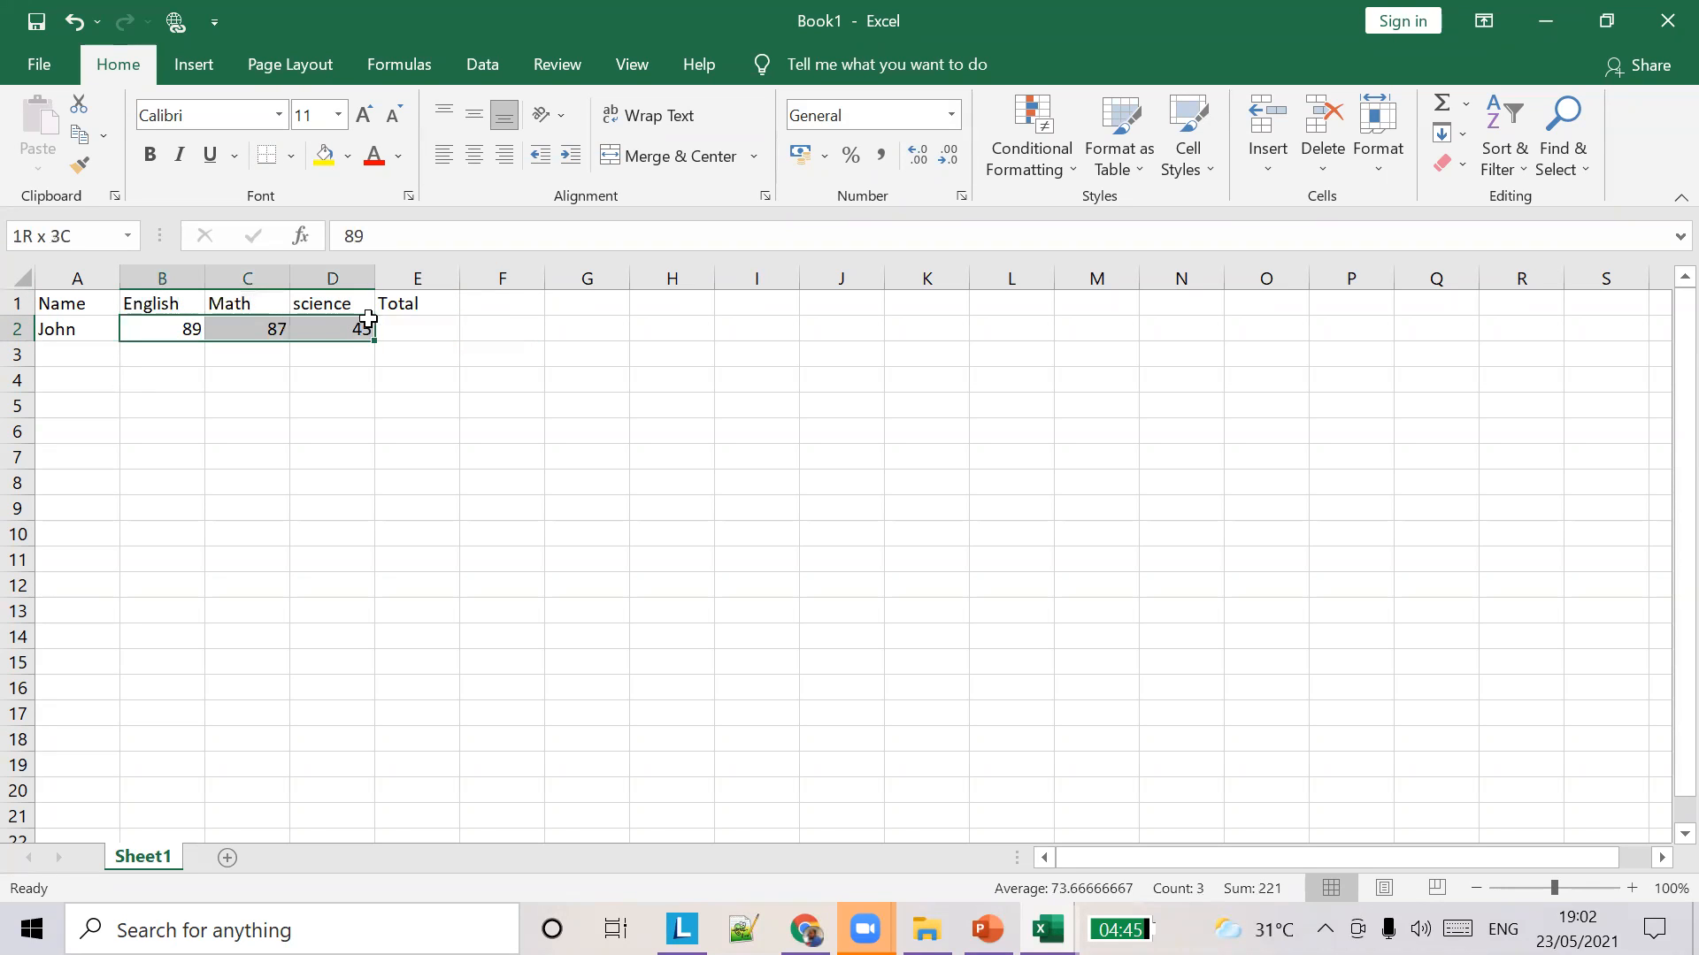
{"action": "left_click", "coordinate": [423, 347]}
{"action": "left_click", "coordinate": [417, 325]}
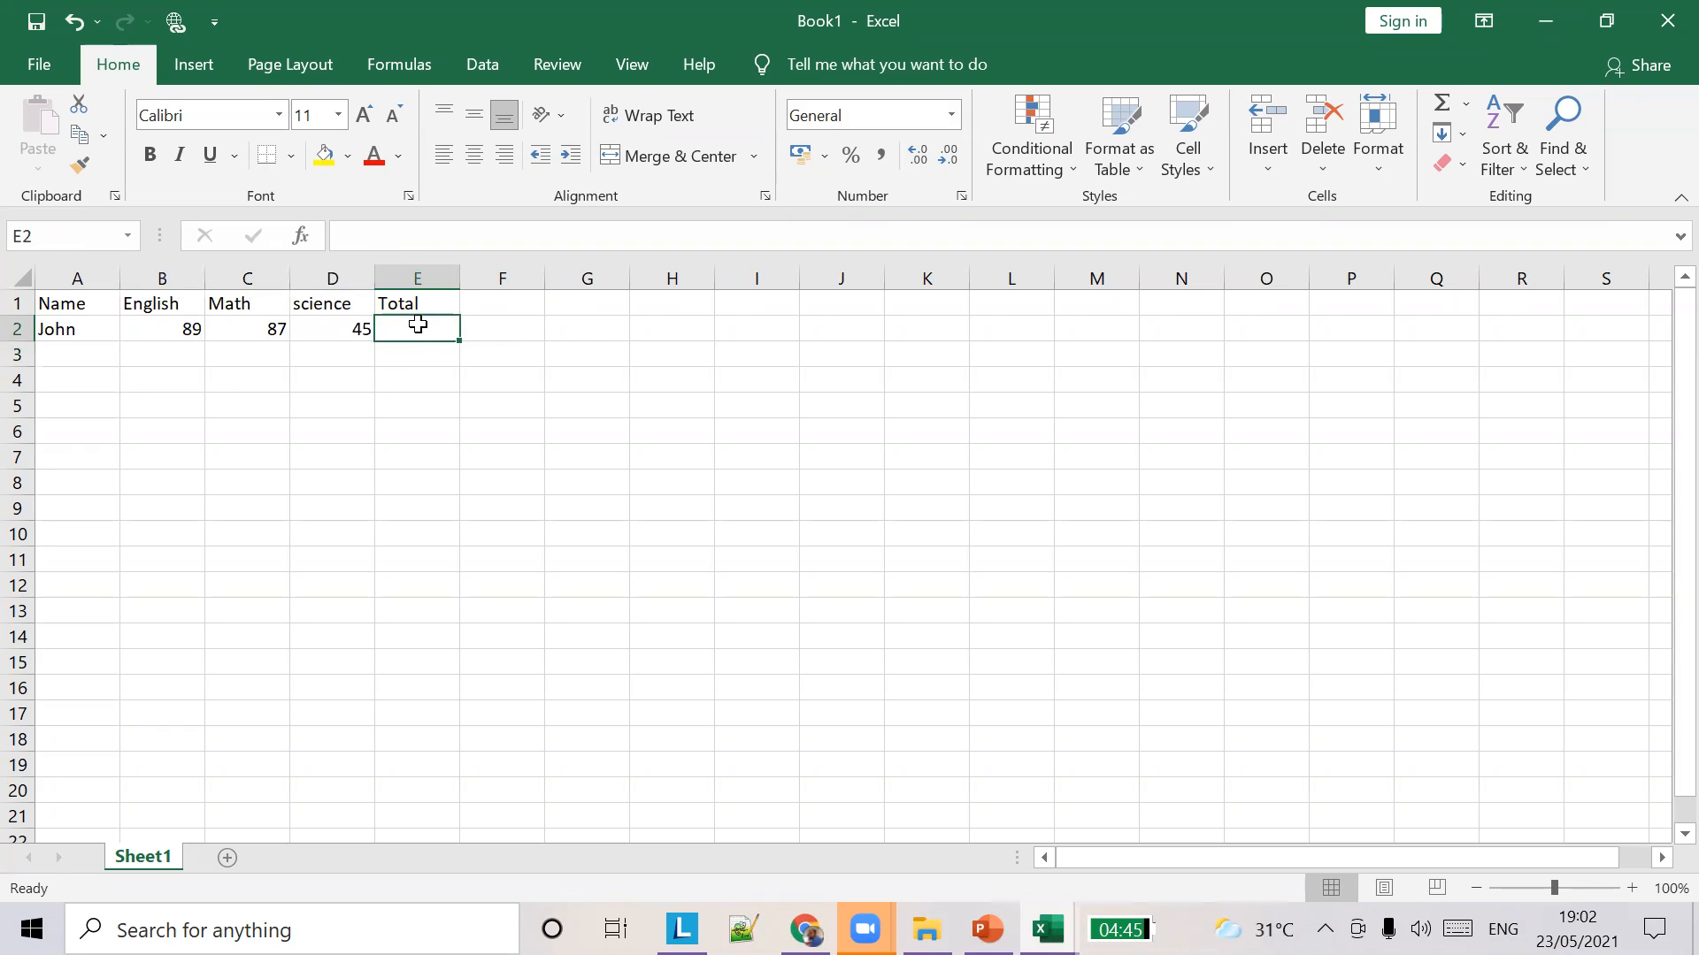
{"action": "left_click", "coordinate": [397, 249]}
{"action": "type", "text": "="}
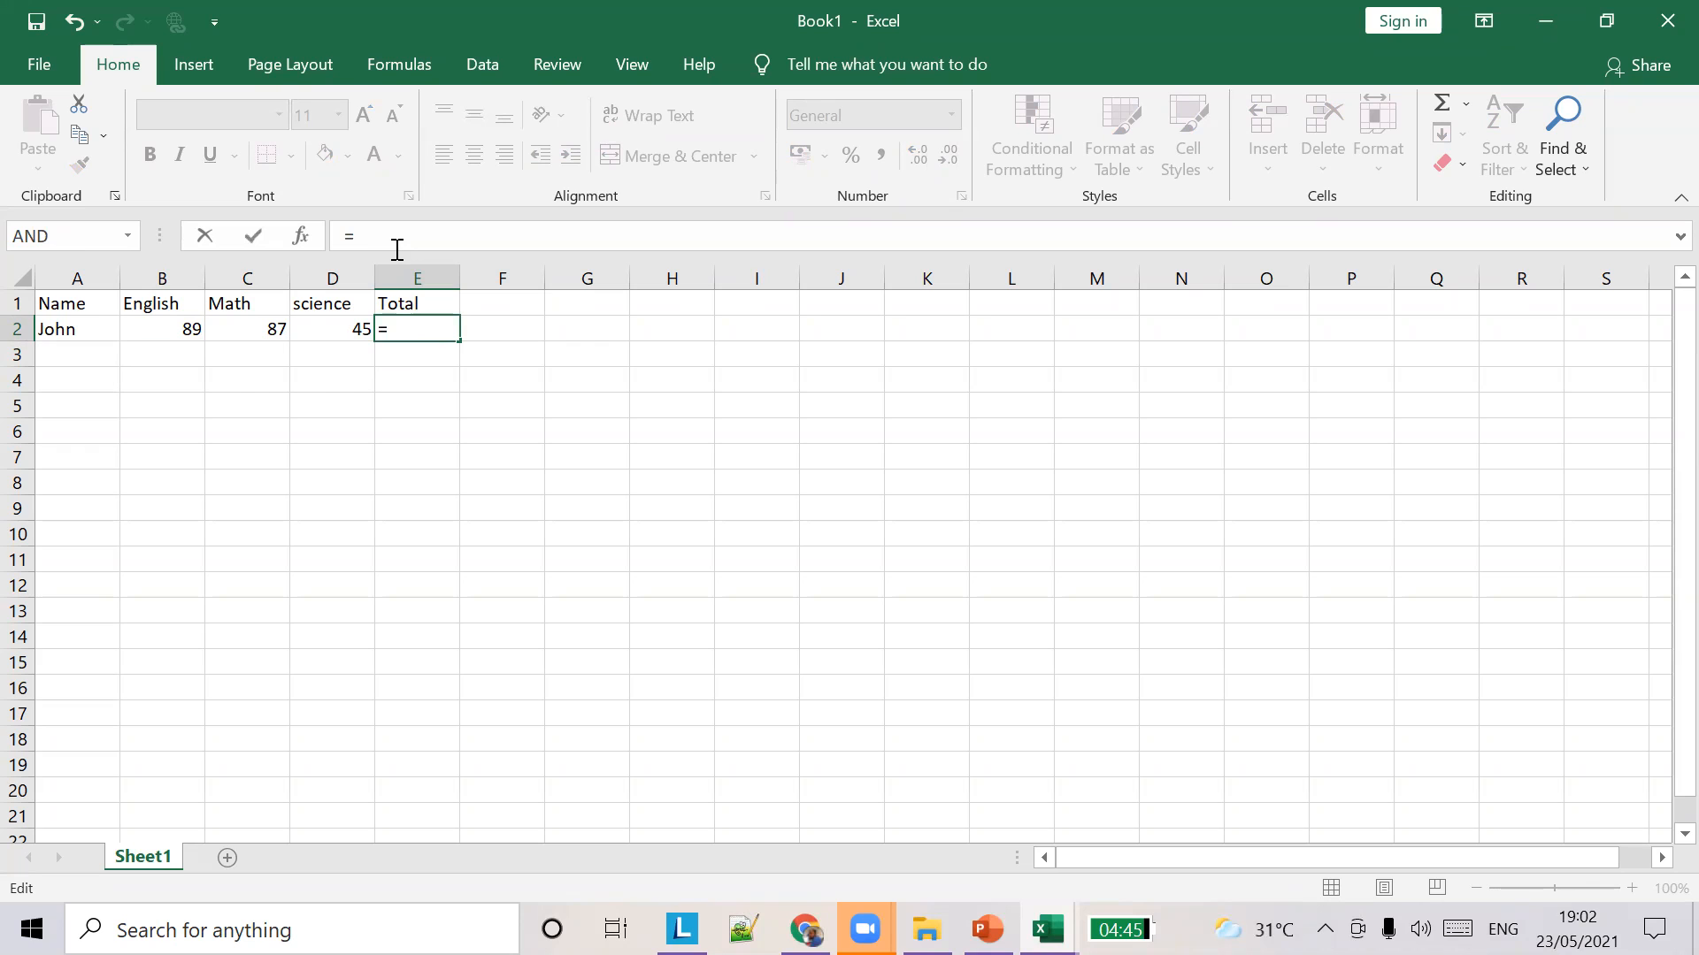
{"action": "type", "text": "B"}
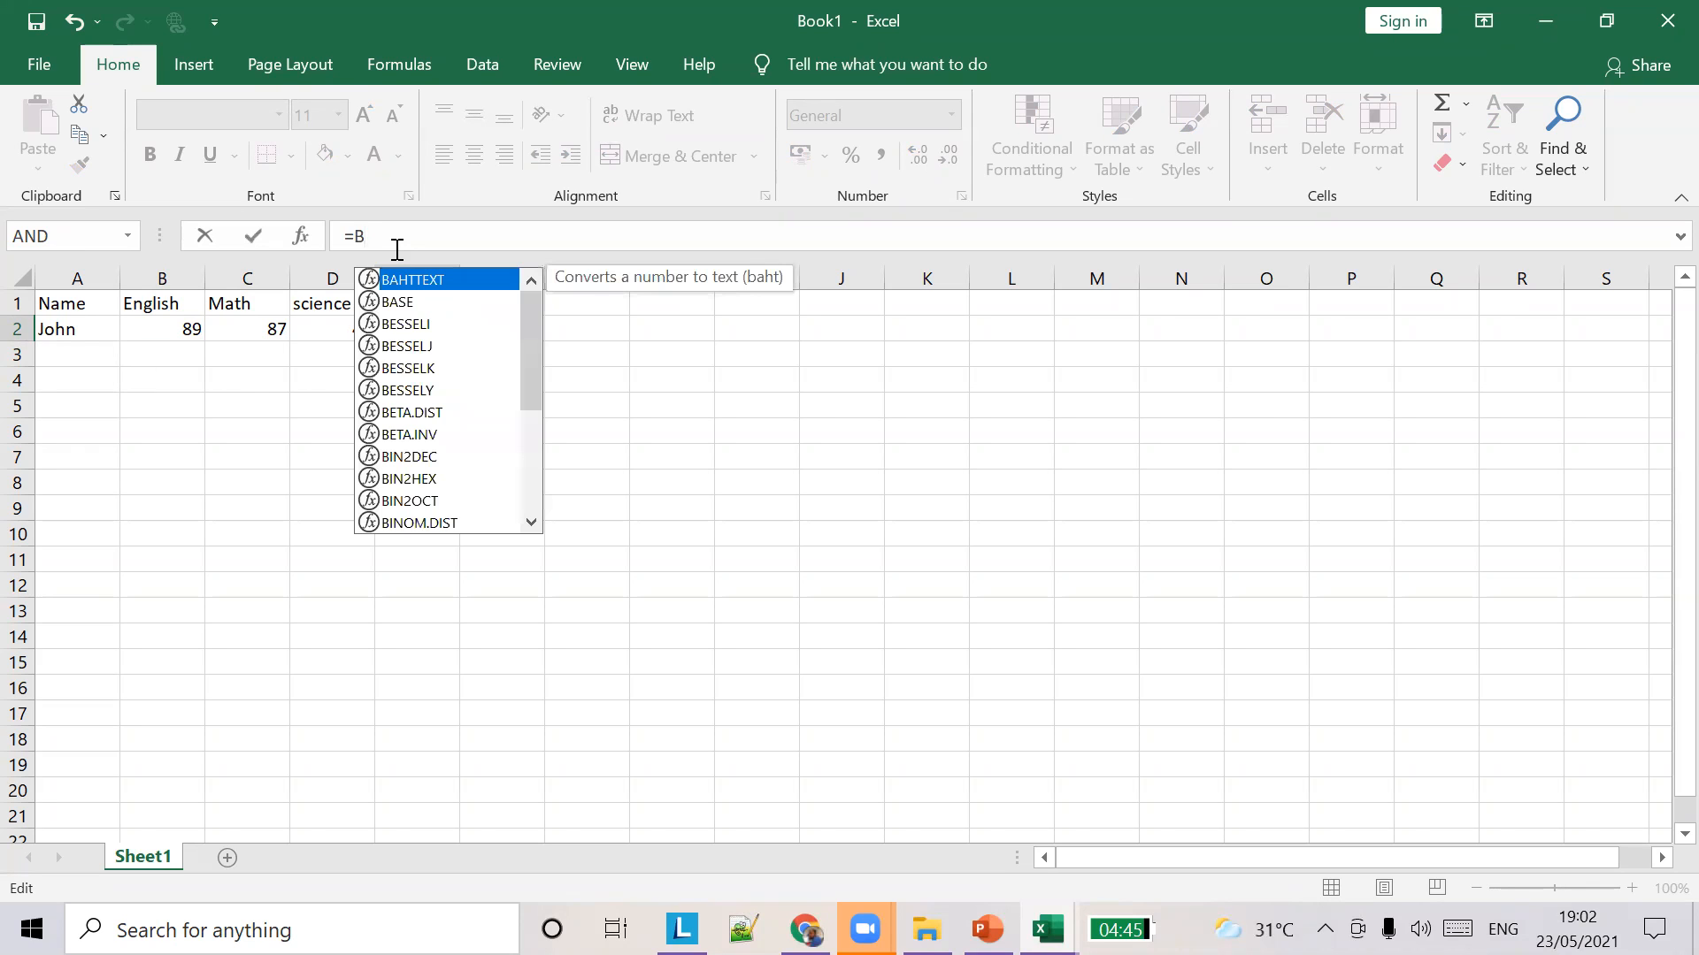
{"action": "type", "text": "2+"}
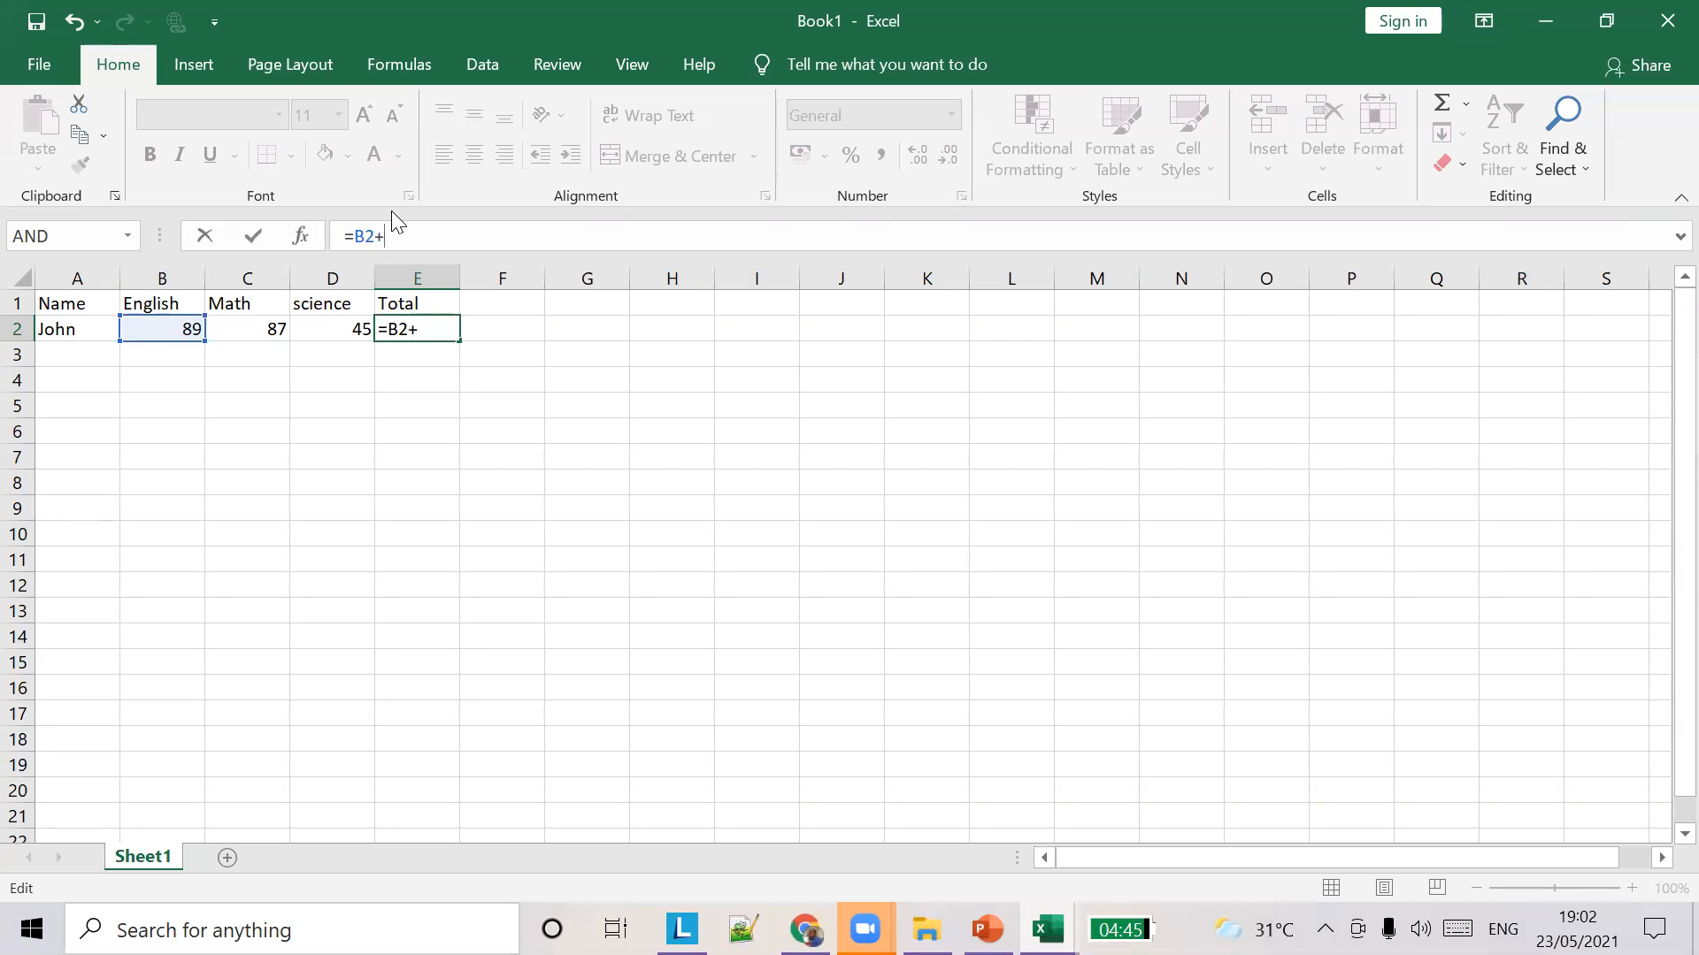
{"action": "type", "text": "C2"}
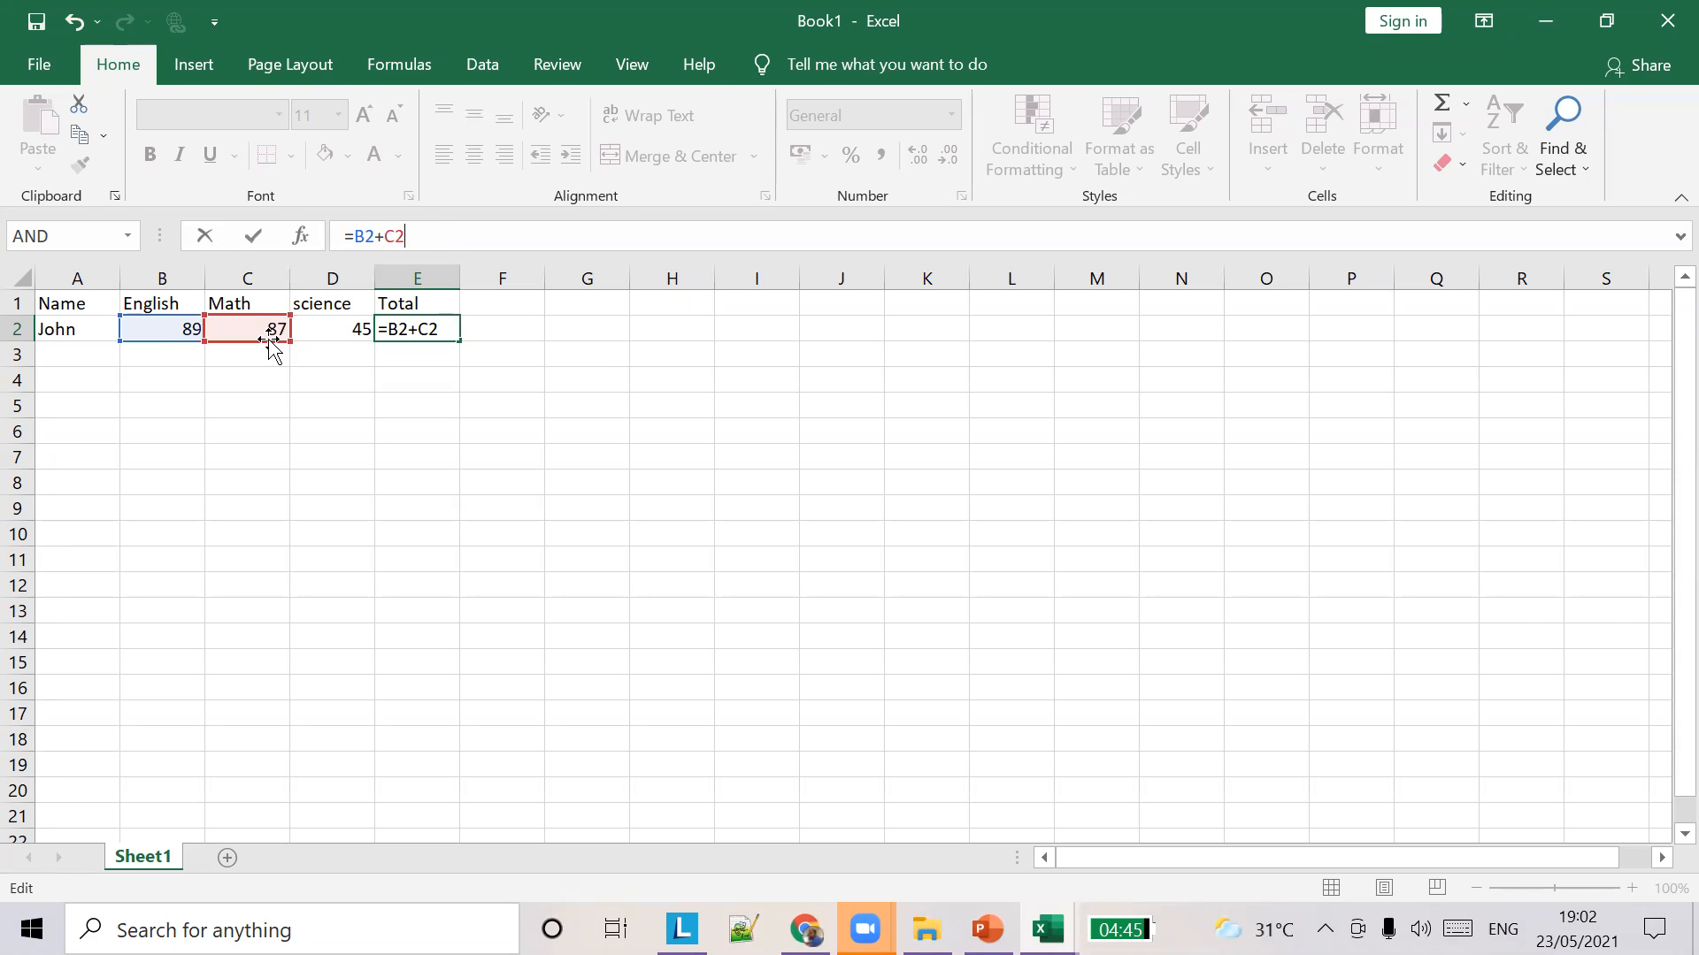
{"action": "type", "text": "+"}
{"action": "key", "text": "Return"}
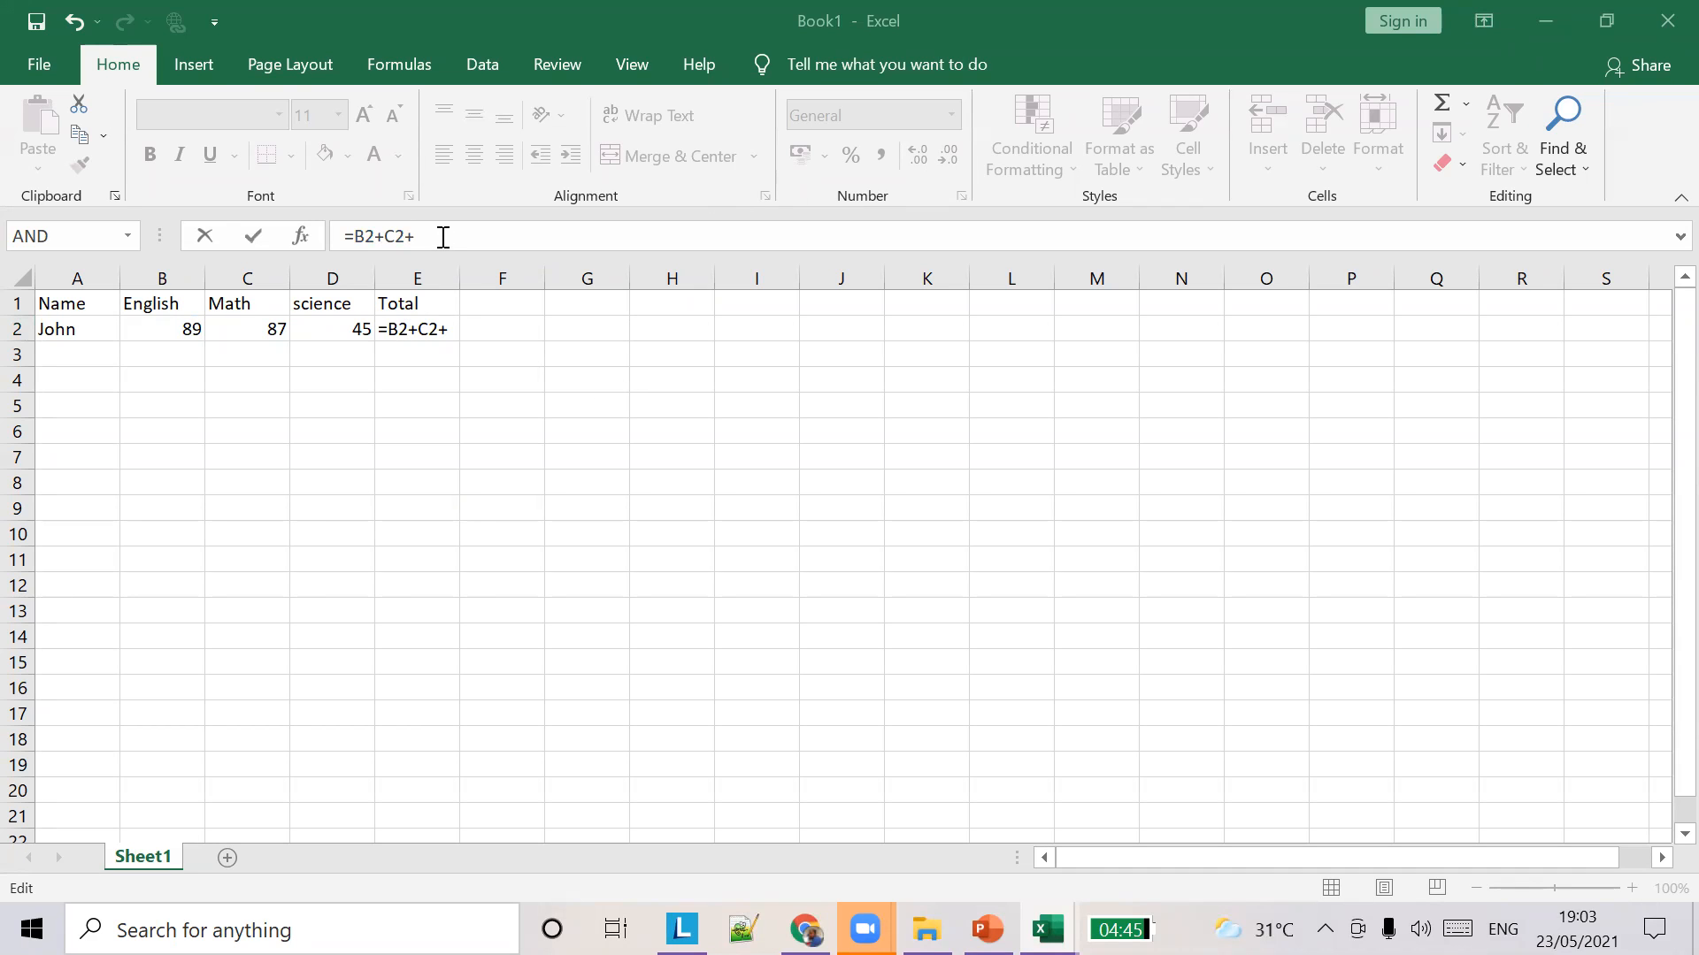
{"action": "left_click", "coordinate": [443, 237]}
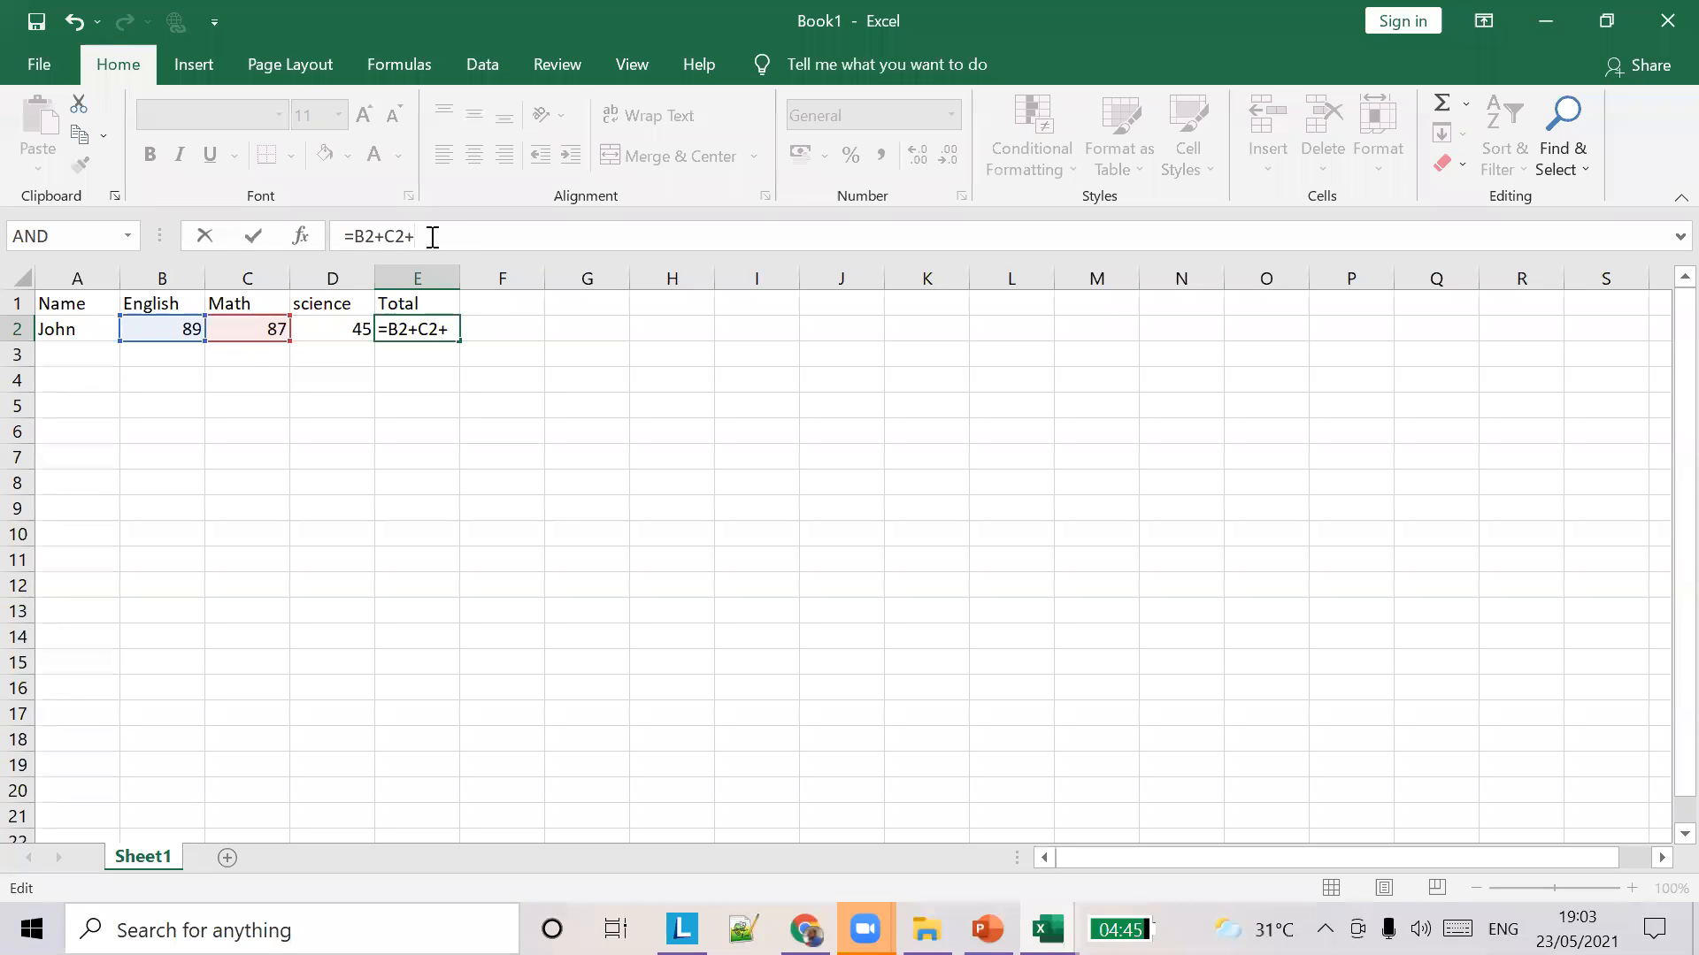
{"action": "type", "text": "D3"}
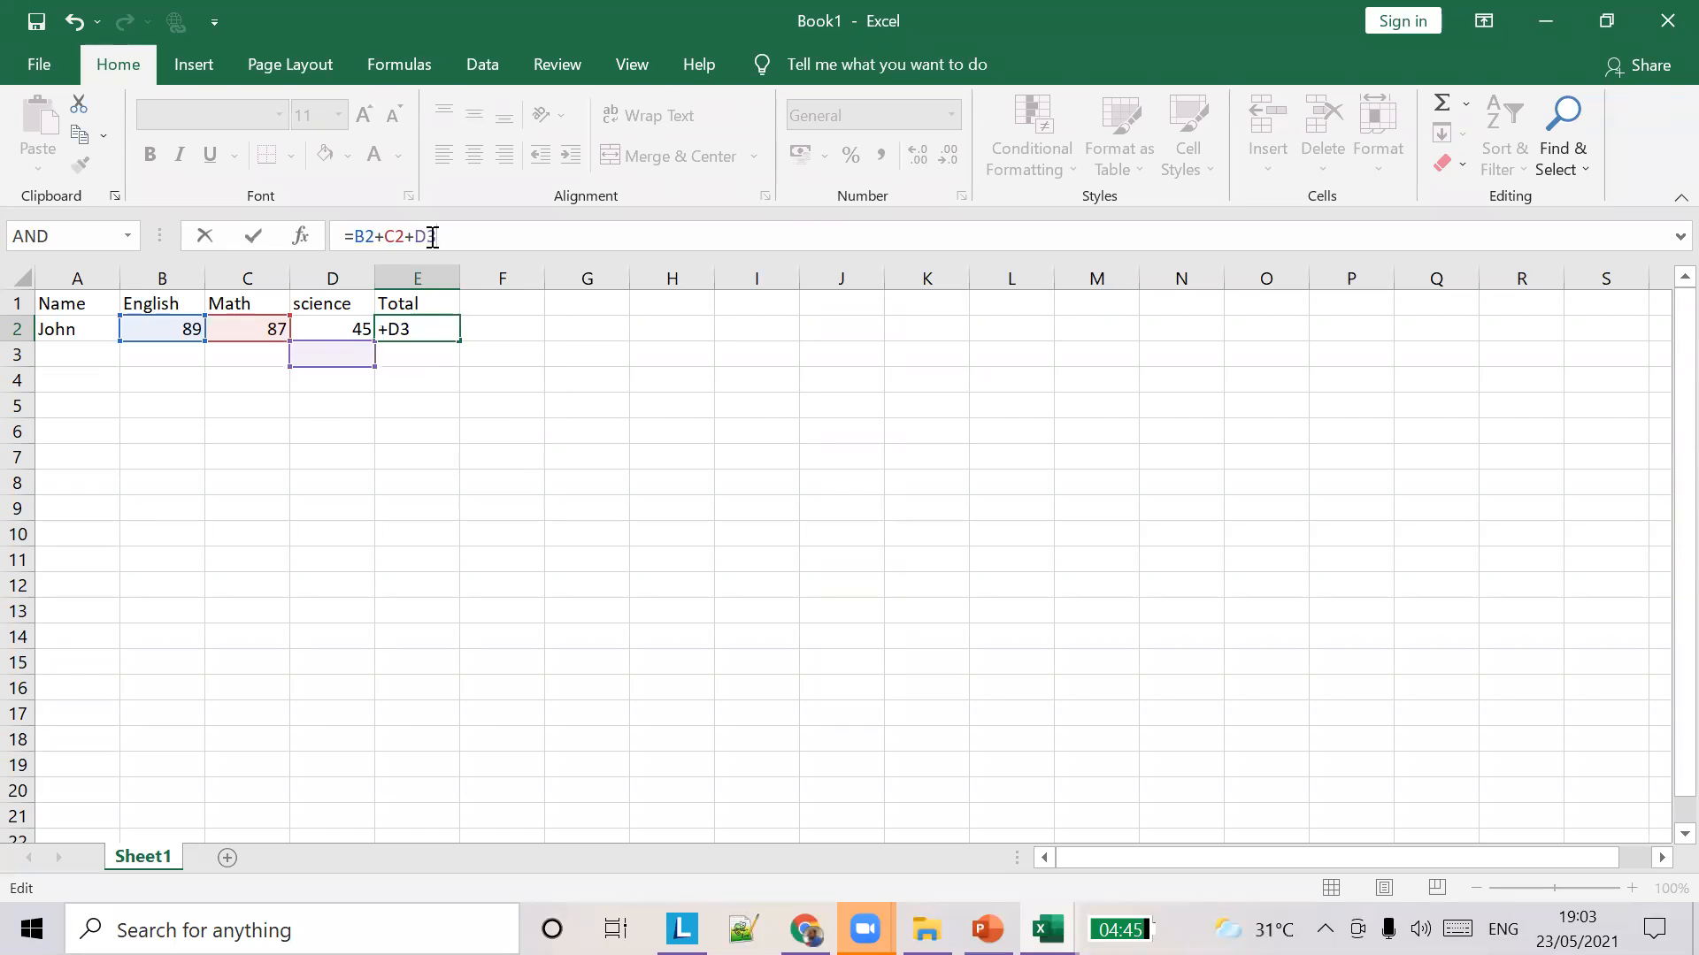
{"action": "key", "text": "BackSpace"}
{"action": "type", "text": "2"}
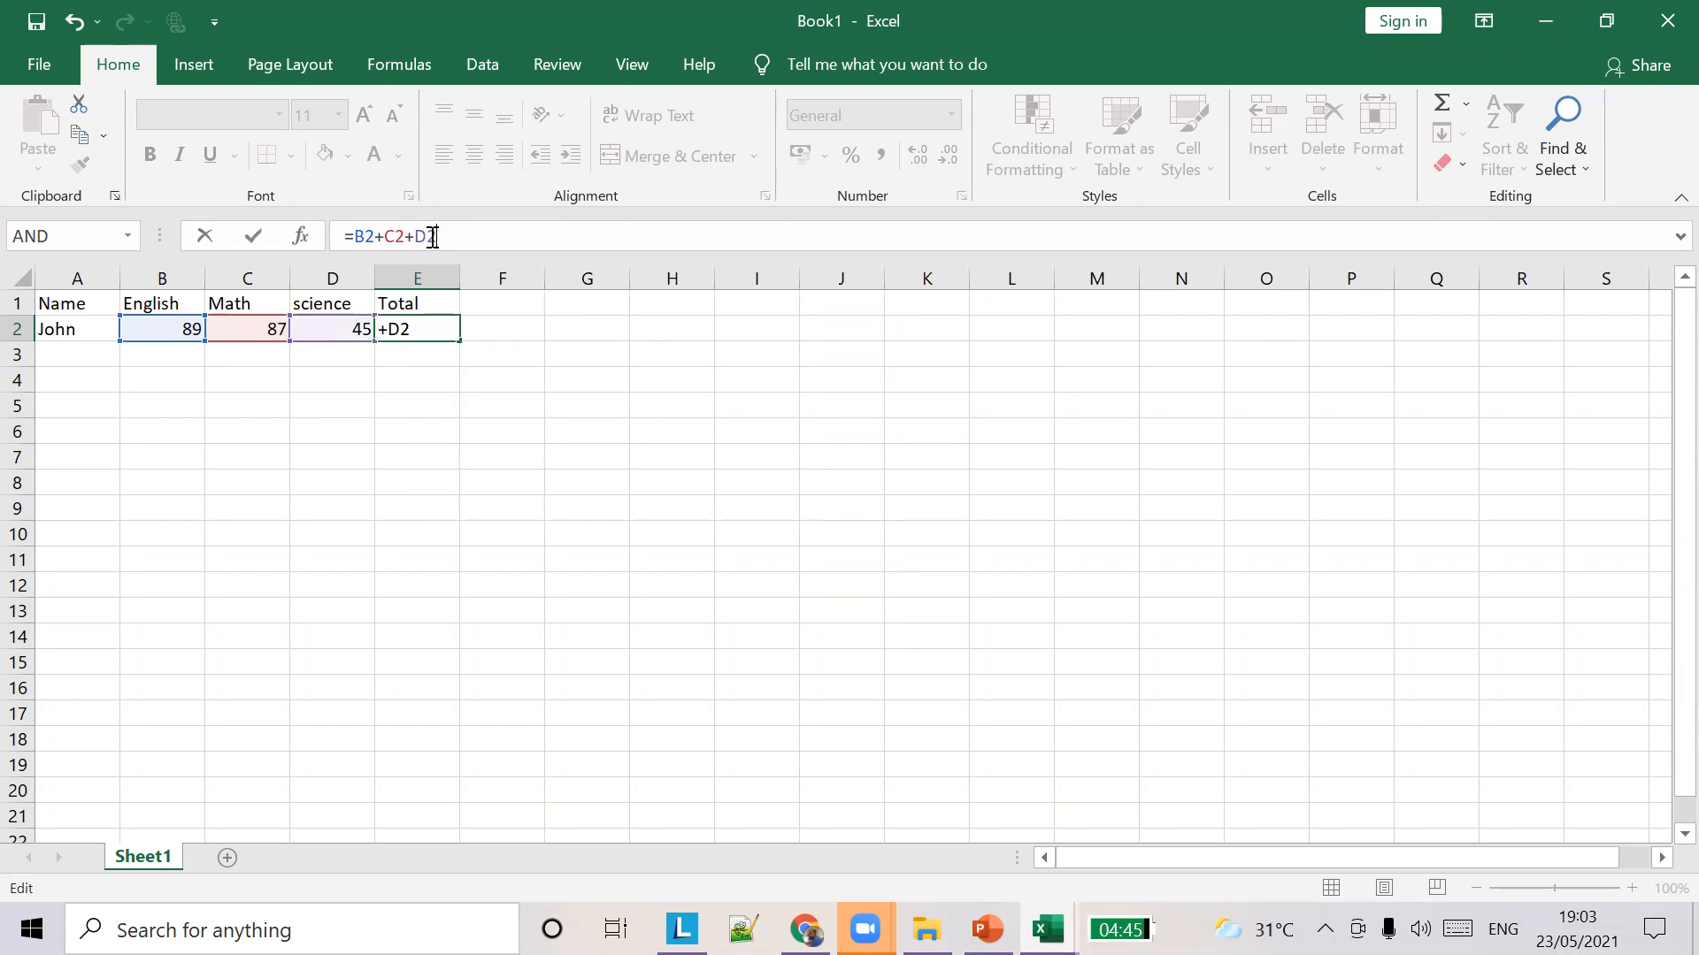
{"action": "left_click", "coordinate": [513, 329]}
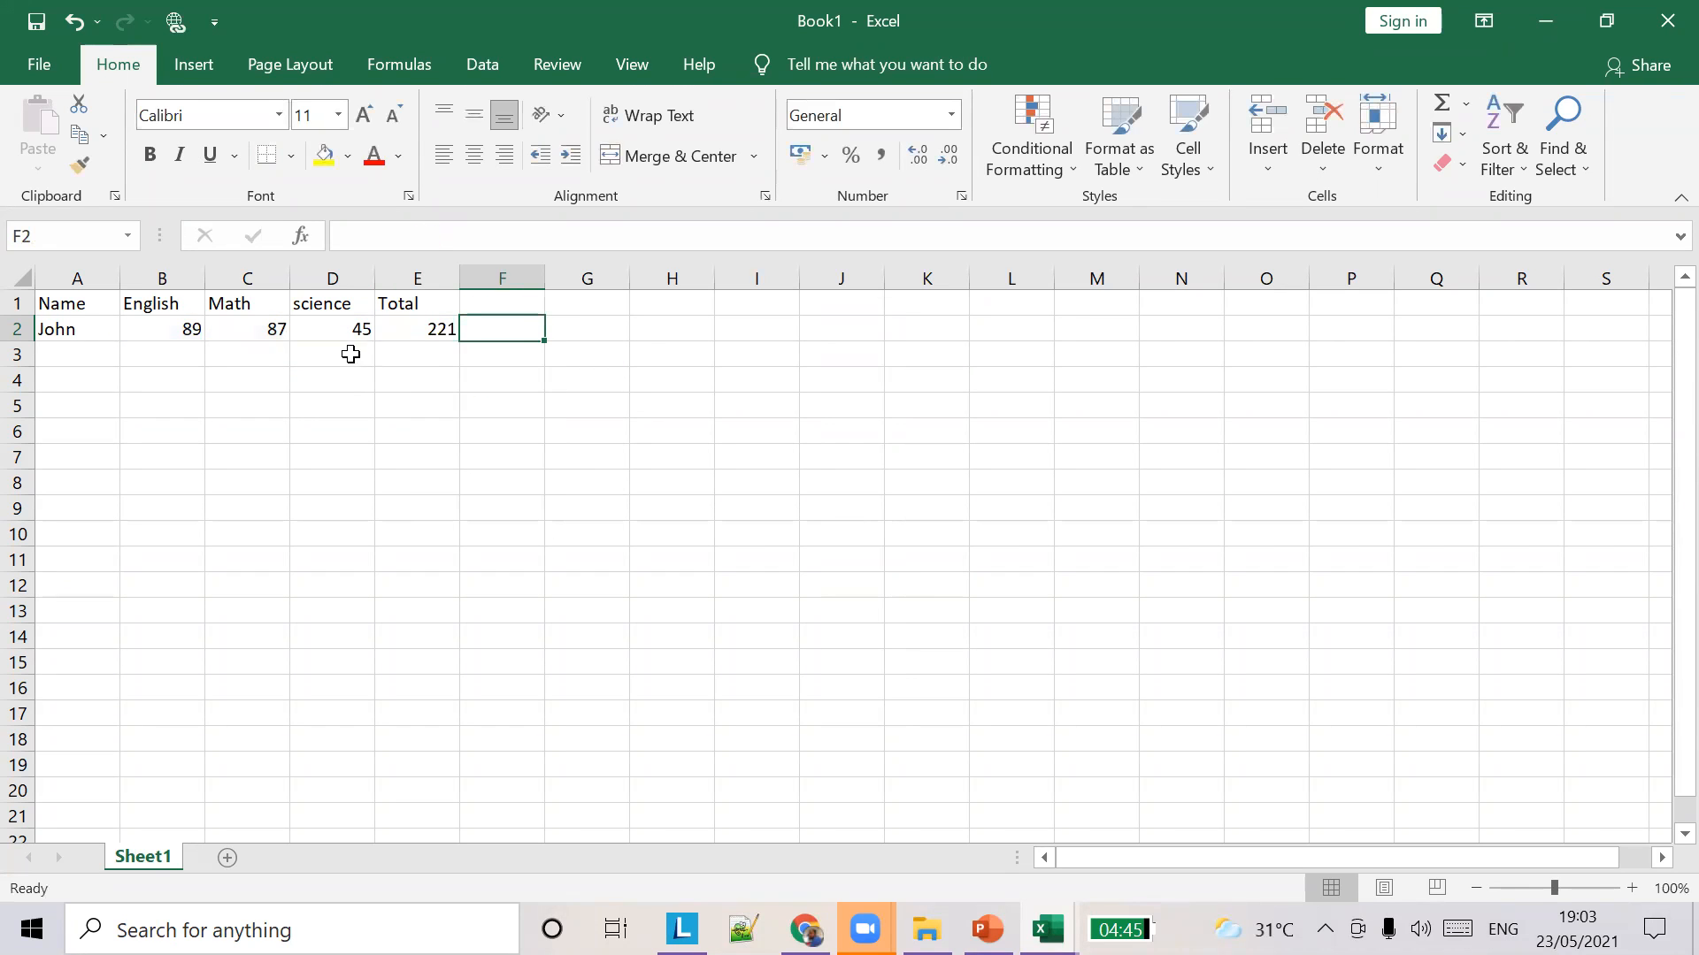
{"action": "left_click", "coordinate": [513, 351]}
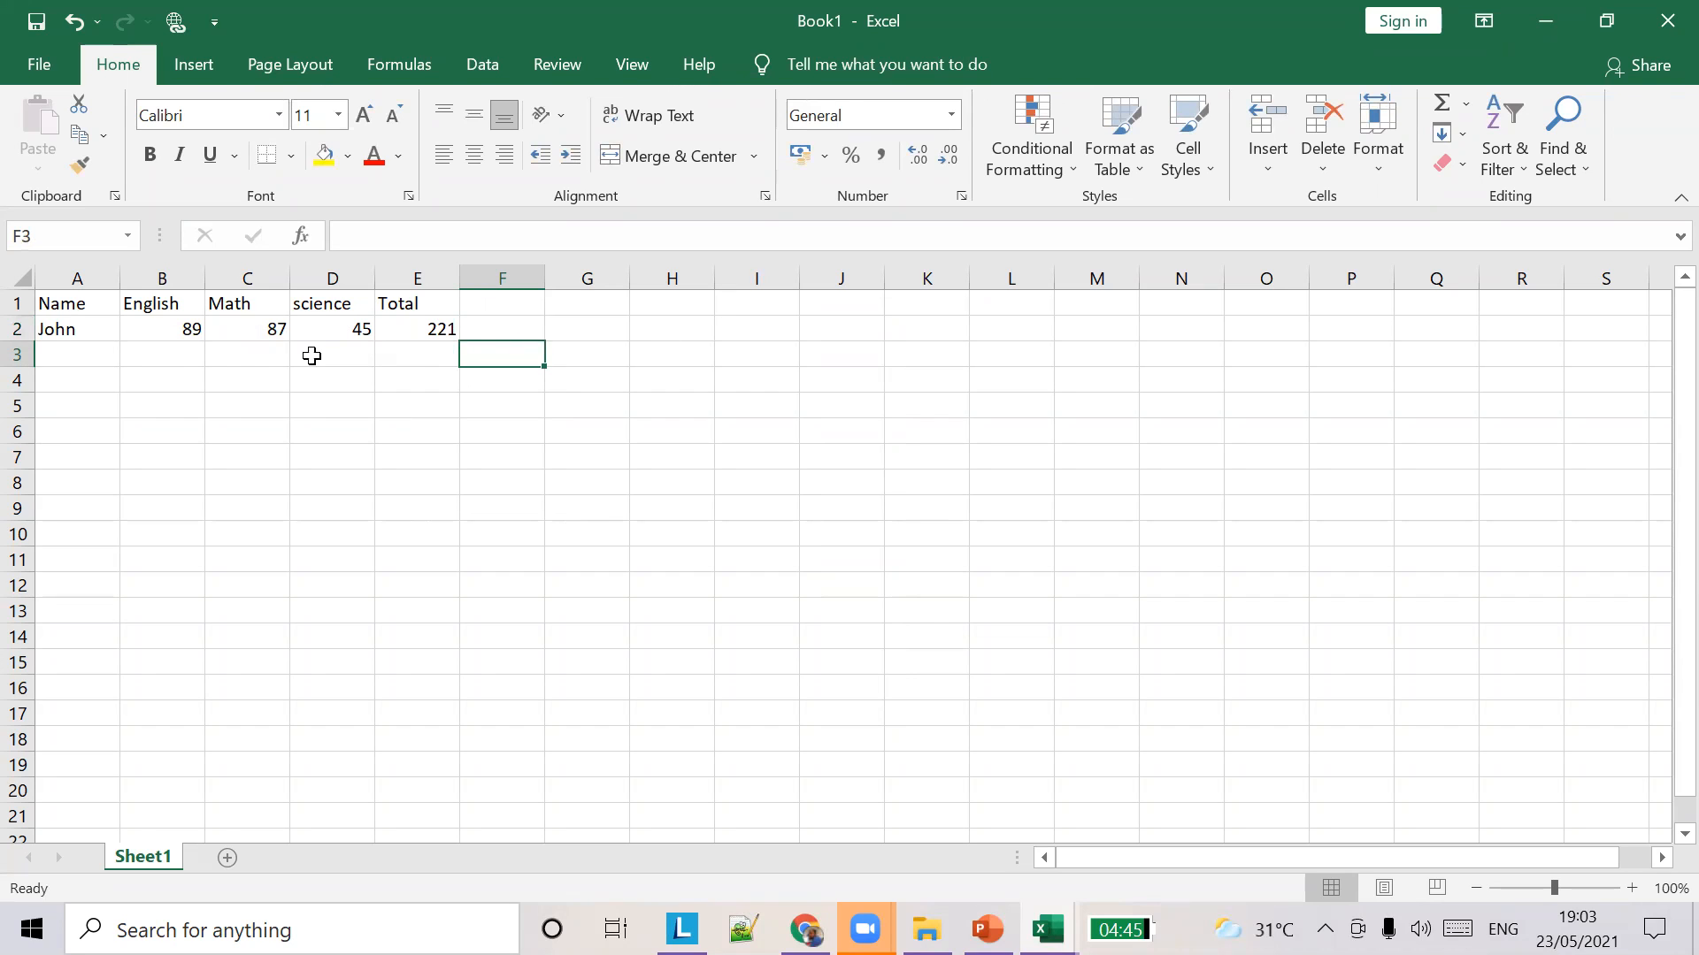
{"action": "left_click", "coordinate": [417, 327]}
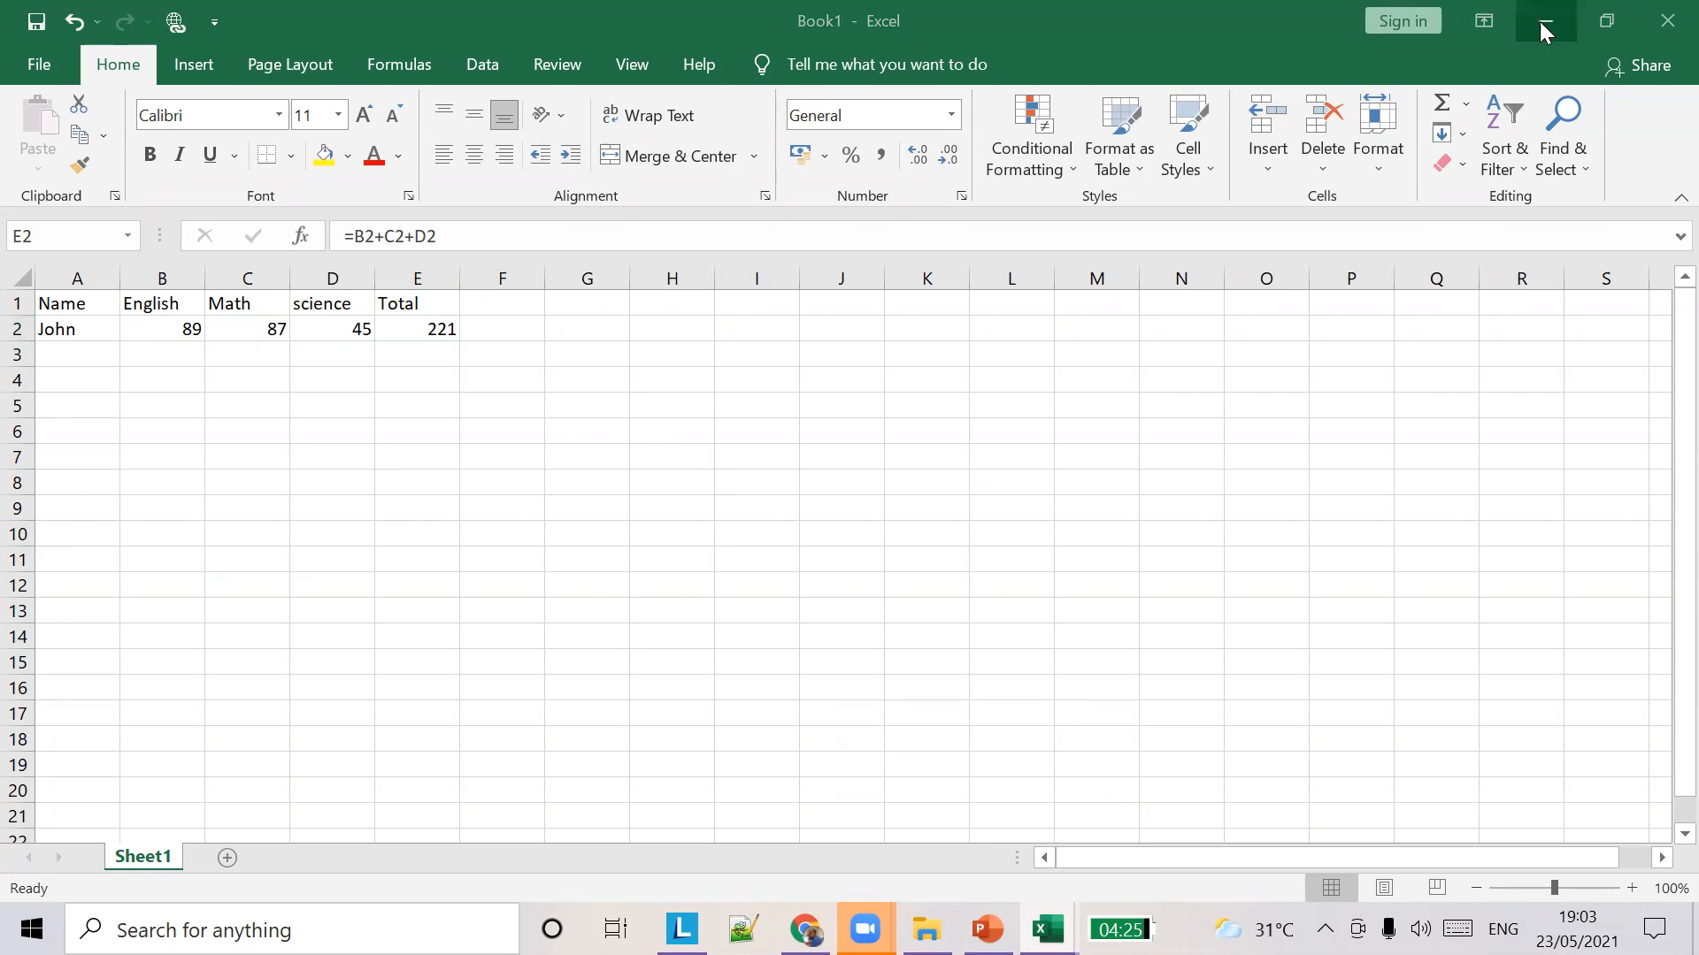
Read the "Formulas – Copying Formulas" slide in PowerPoint, and return to cell A3 in the Excel workbook.
{"action": "left_click", "coordinate": [988, 929]}
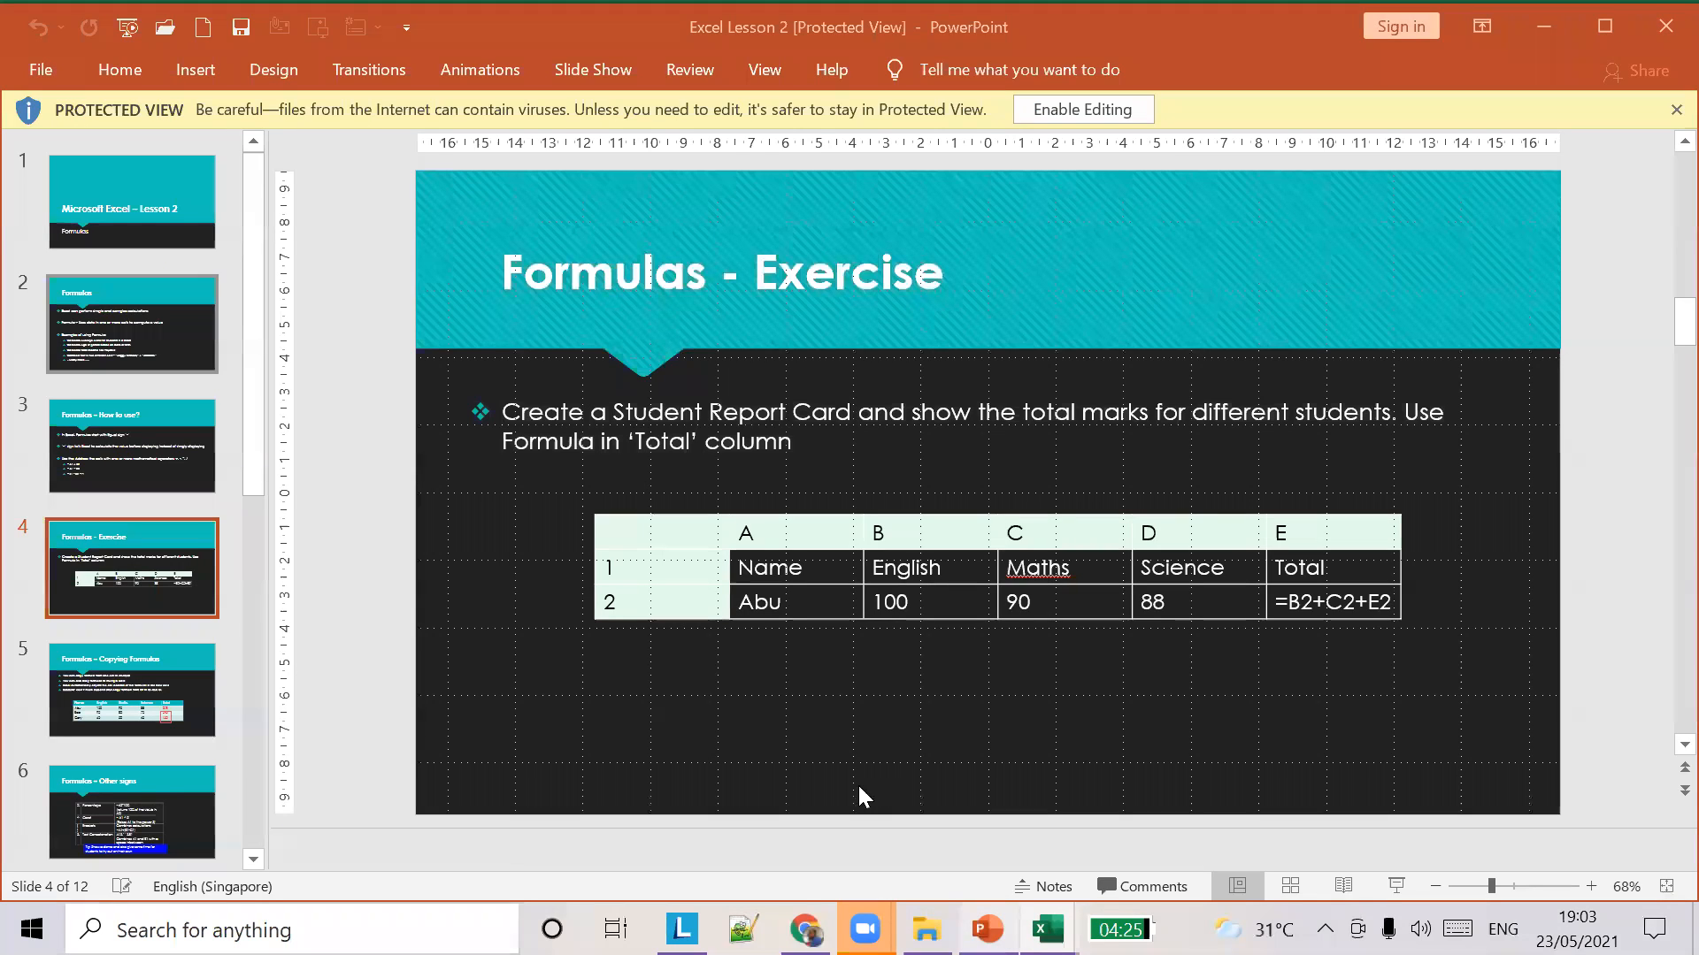
{"action": "left_click", "coordinate": [162, 708]}
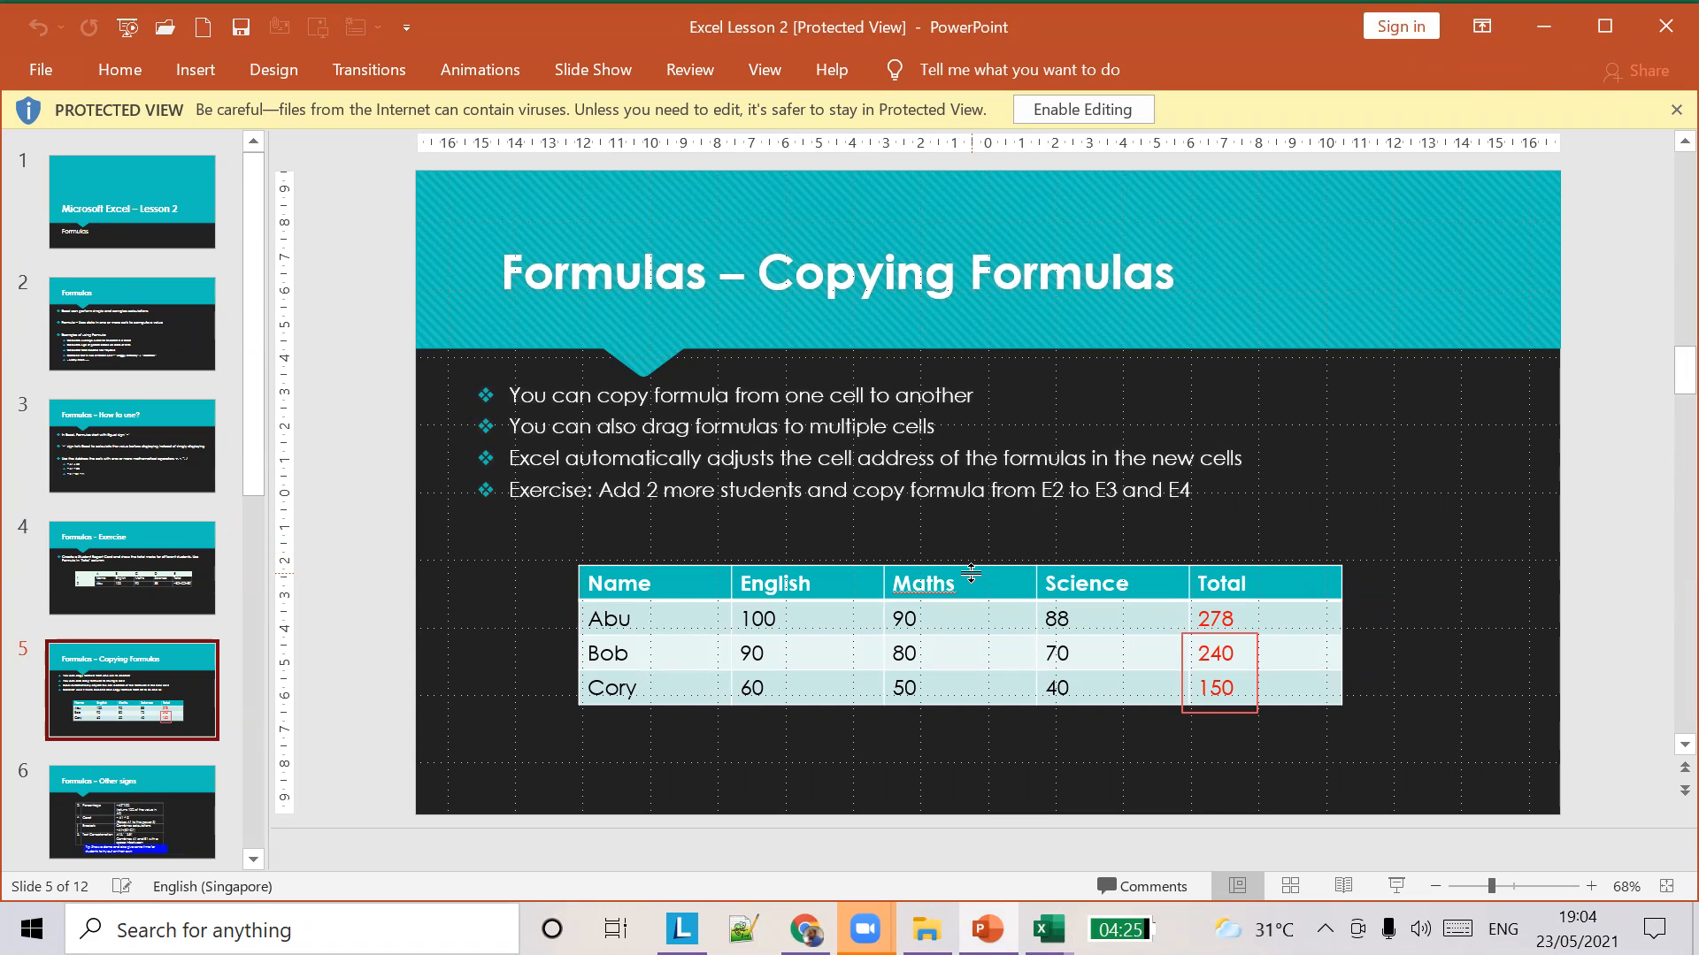
{"action": "key", "text": "alt+Tab"}
{"action": "left_click", "coordinate": [62, 352]}
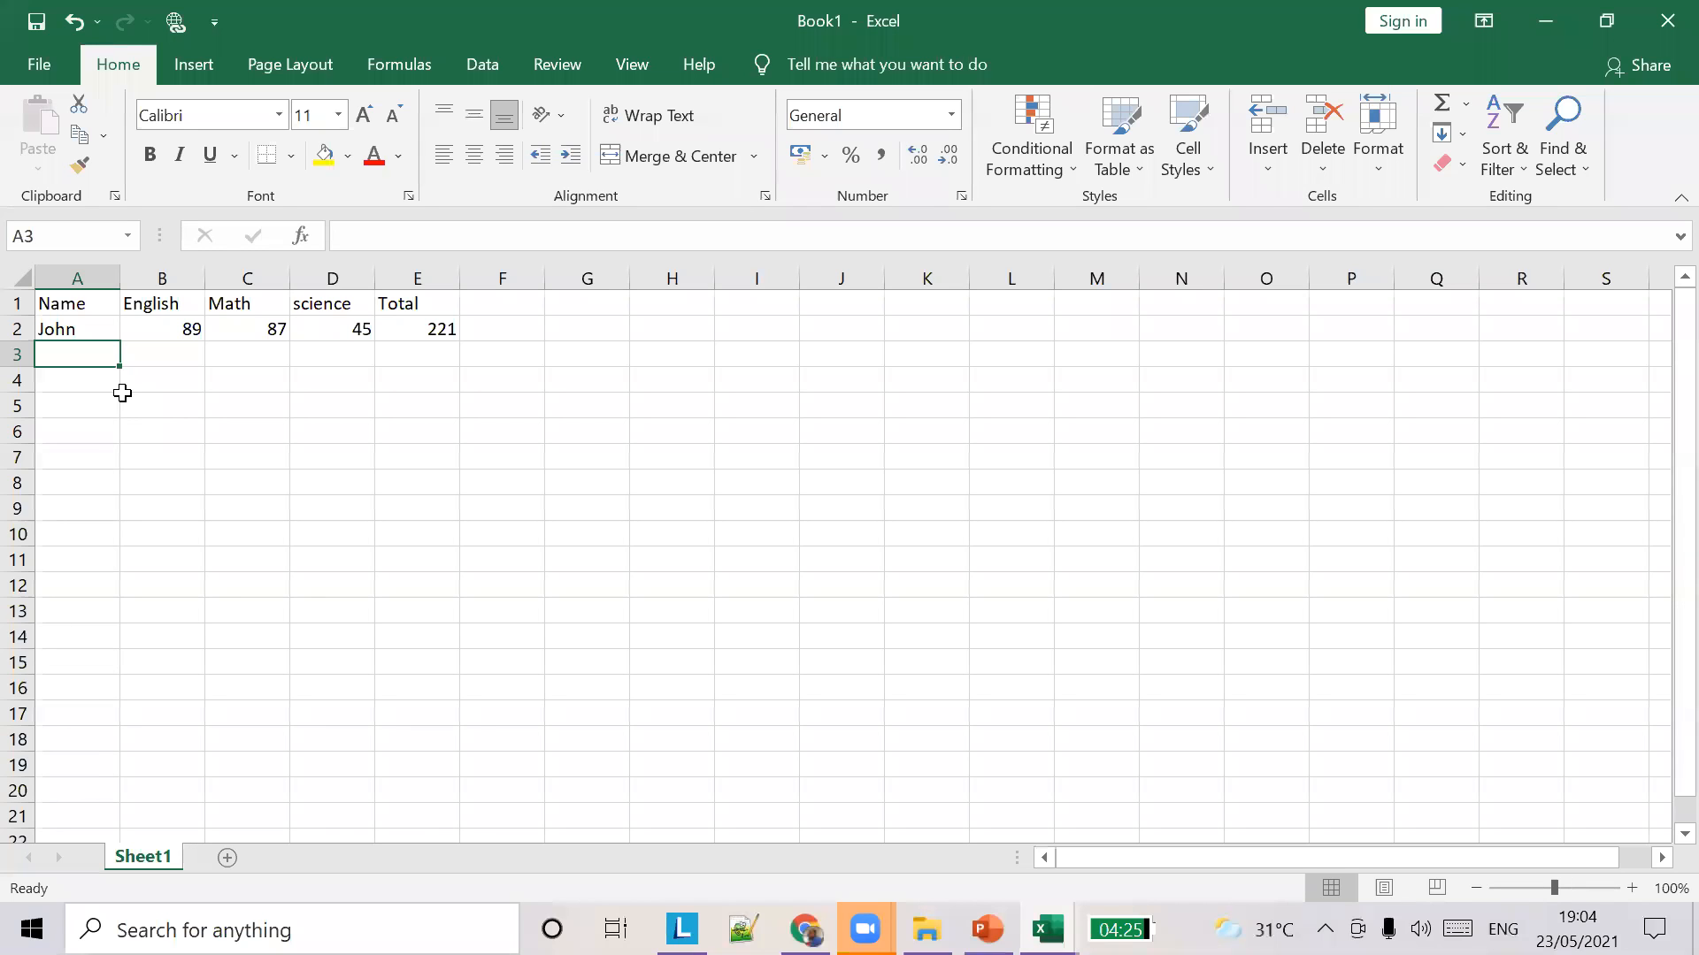
Enter the second student's name in cell A3 and the marks 76, 67 and 87 in cells B3 to D3.
{"action": "type", "text": "Tom"}
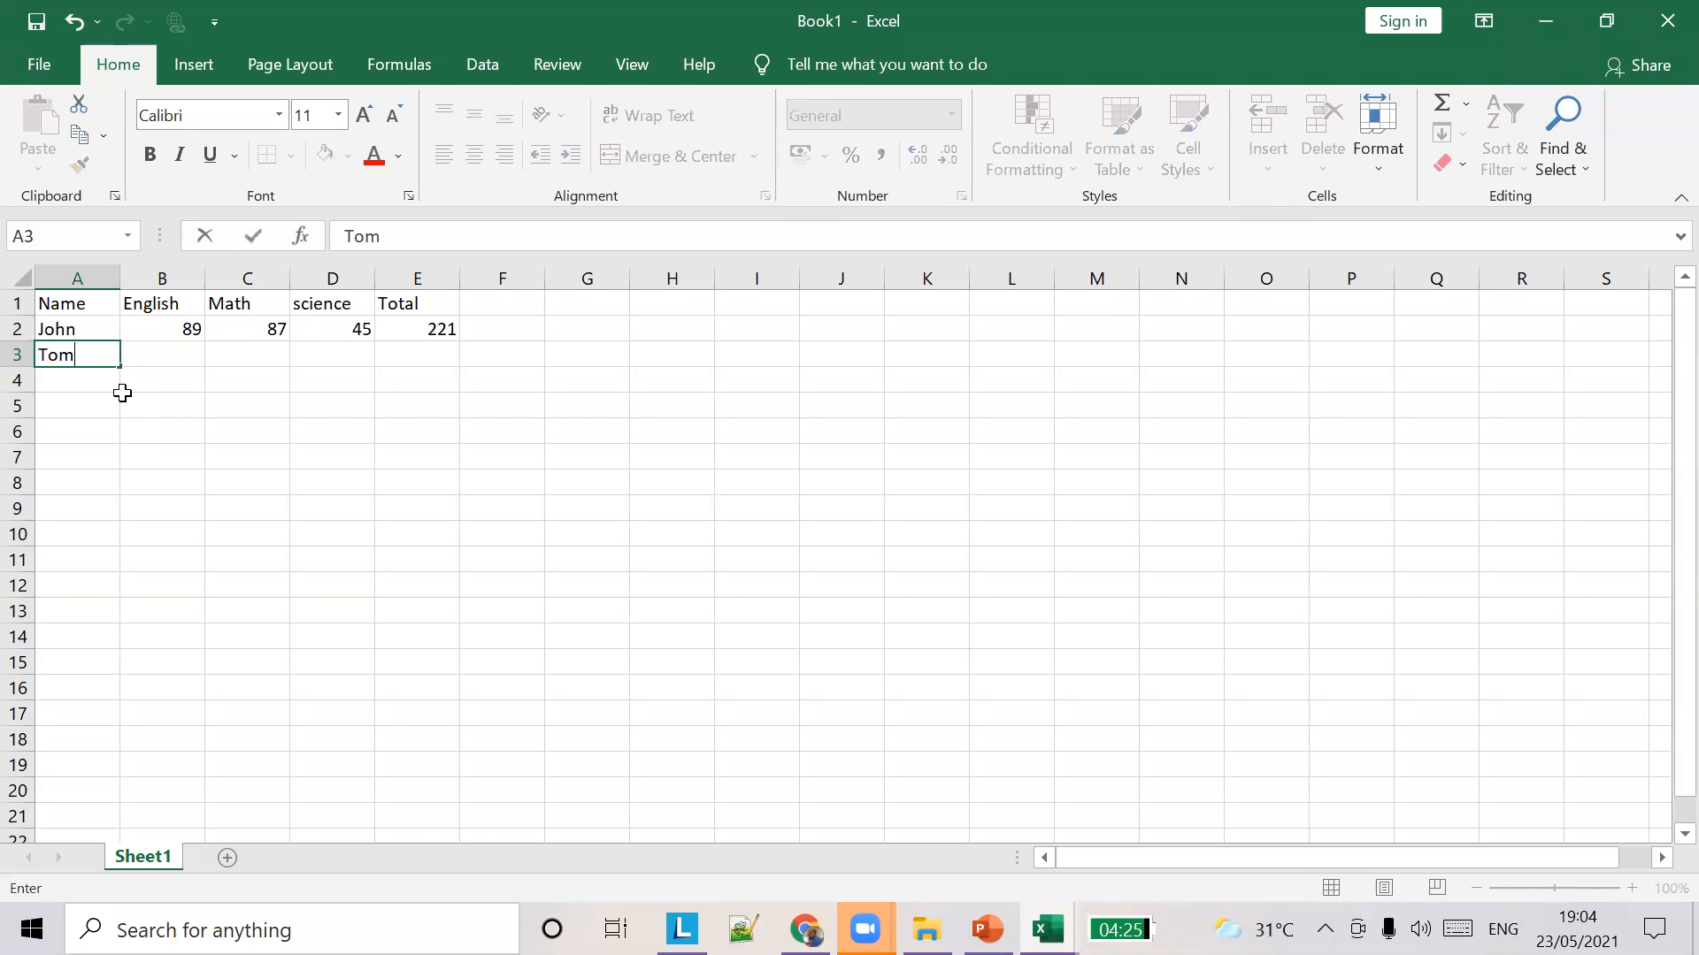
{"action": "key", "text": "Tab"}
{"action": "type", "text": "76"}
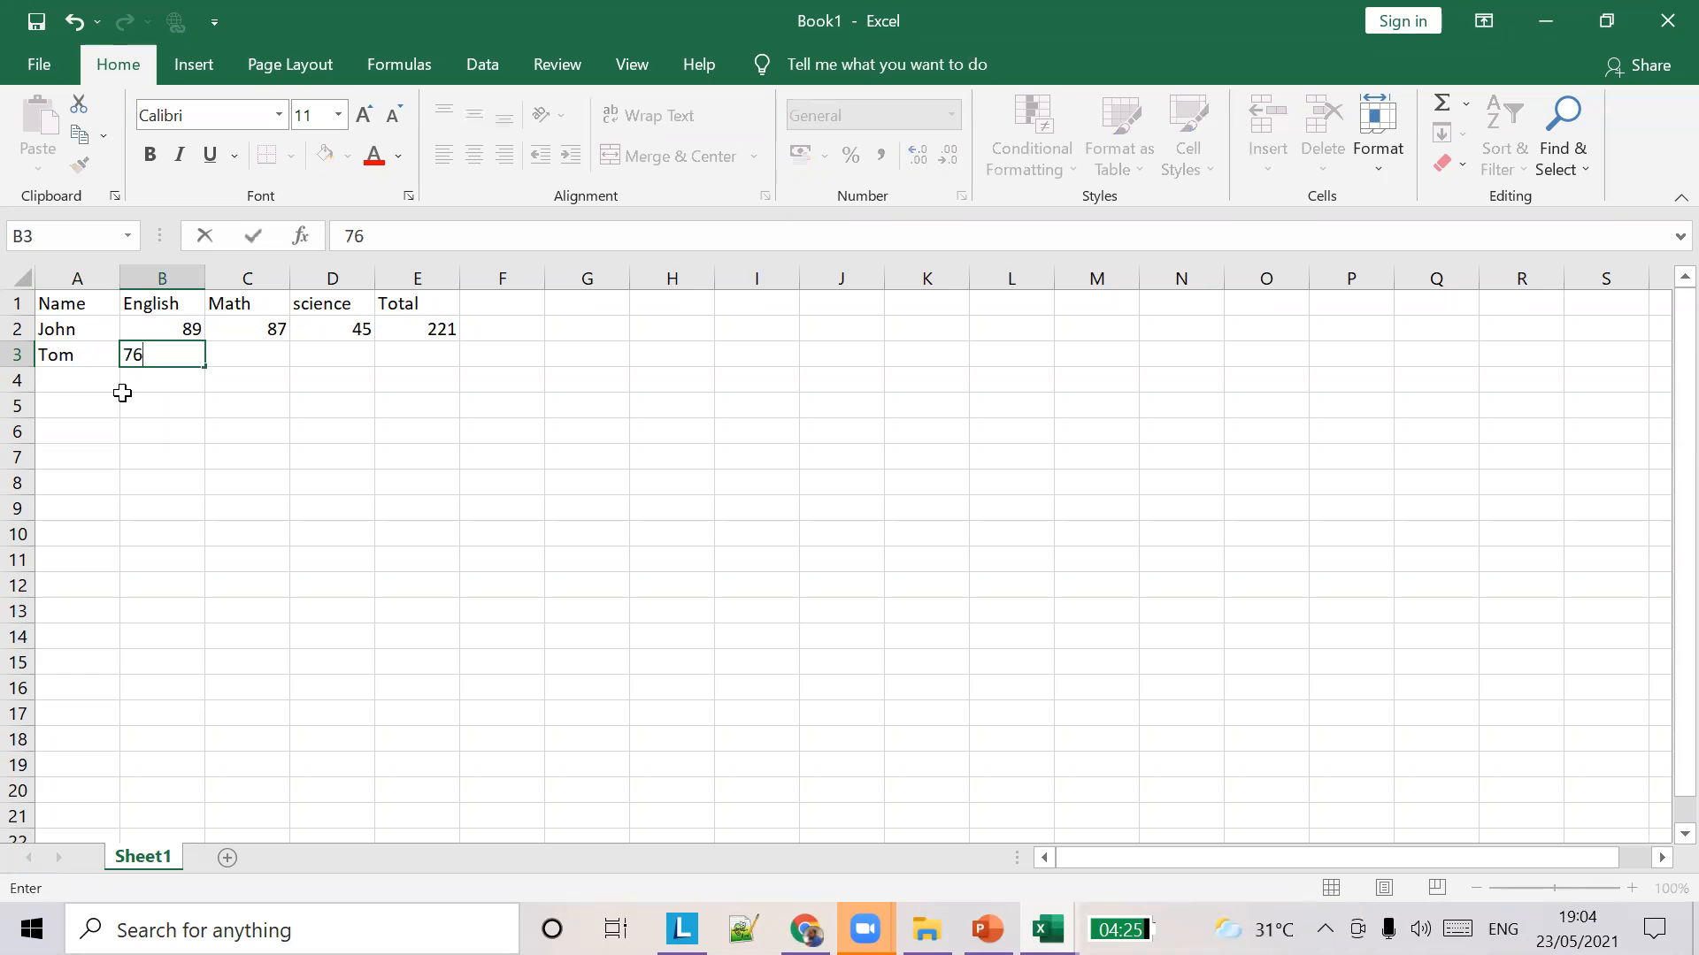
{"action": "key", "text": "Tab"}
{"action": "type", "text": "67"}
{"action": "key", "text": "Tab"}
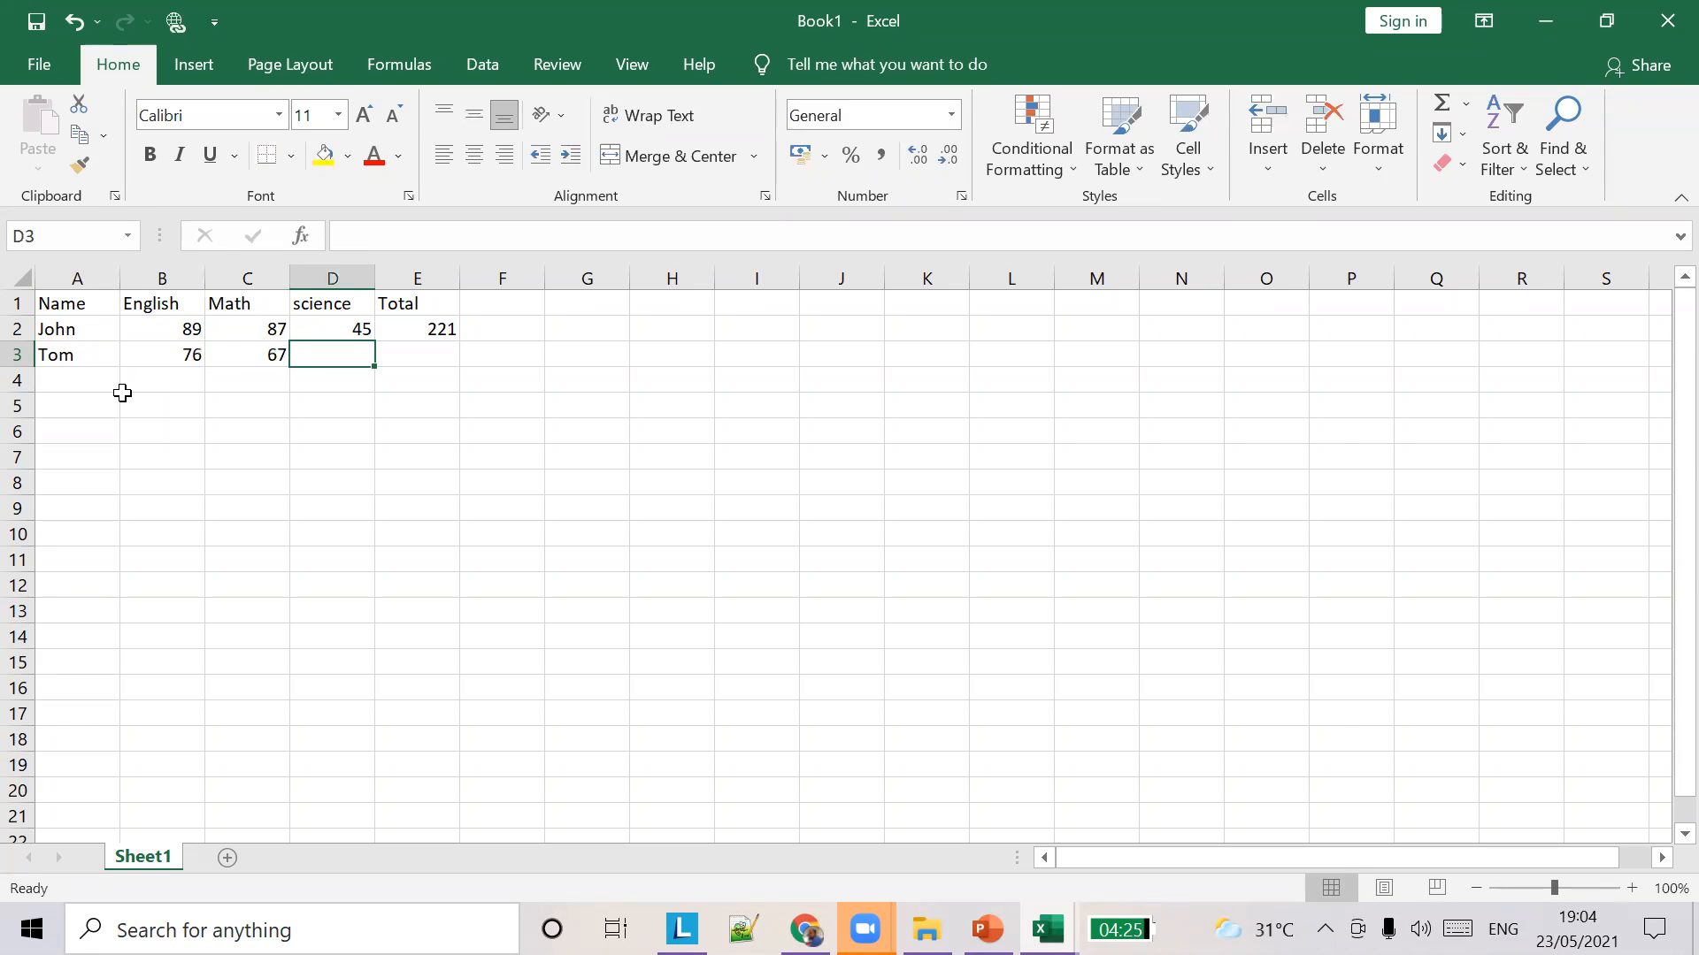
{"action": "type", "text": "87"}
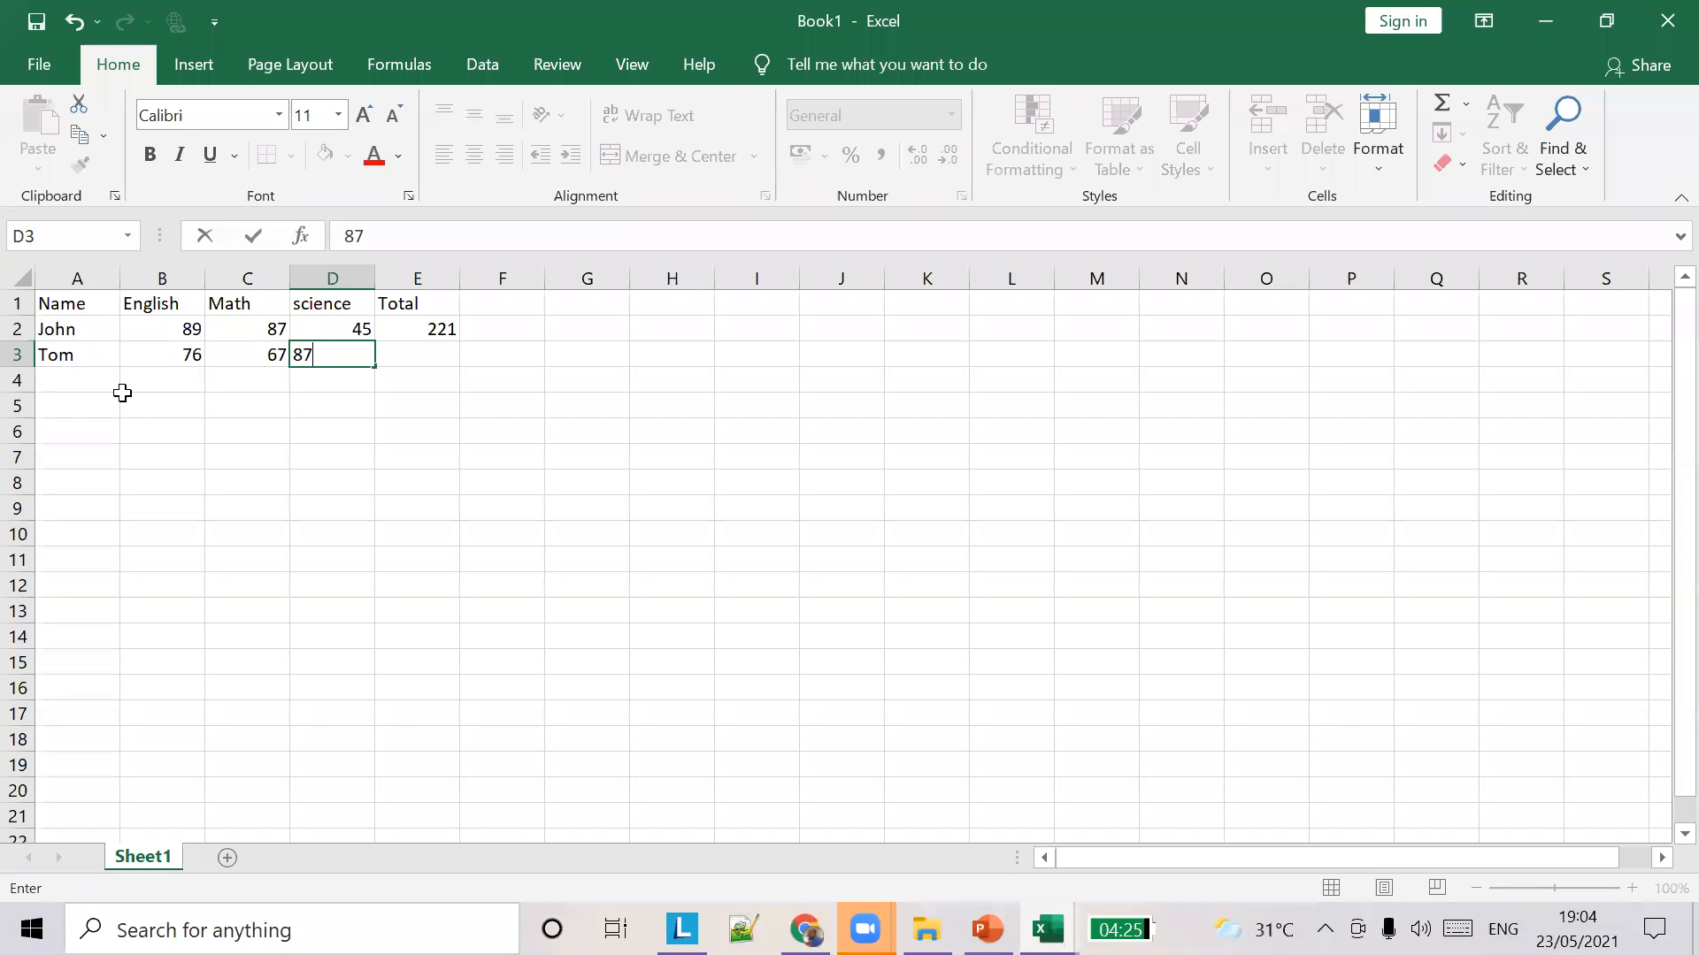
{"action": "key", "text": "Return"}
Enter the third student's name in cell A4 and the marks 65, 45 and 90 in cells B4 to D4.
{"action": "key", "text": "Left"}
{"action": "key", "text": "Left"}
{"action": "type", "text": "Dic"}
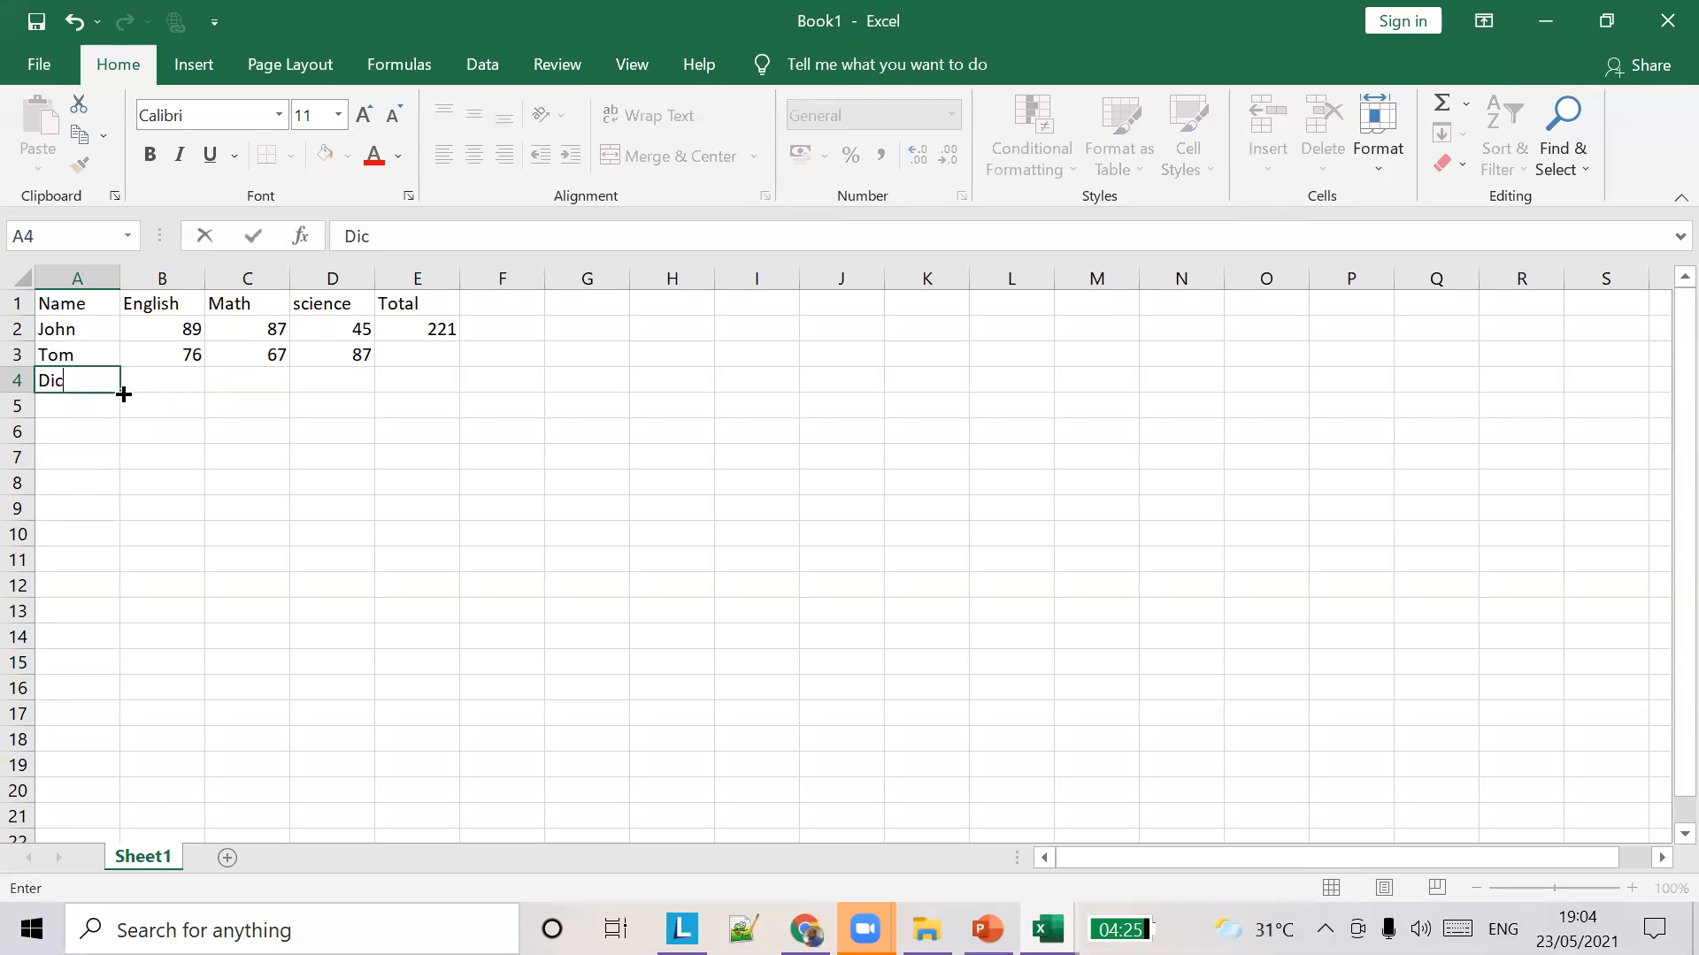
{"action": "type", "text": "k"}
{"action": "key", "text": "Tab"}
{"action": "type", "text": "65"}
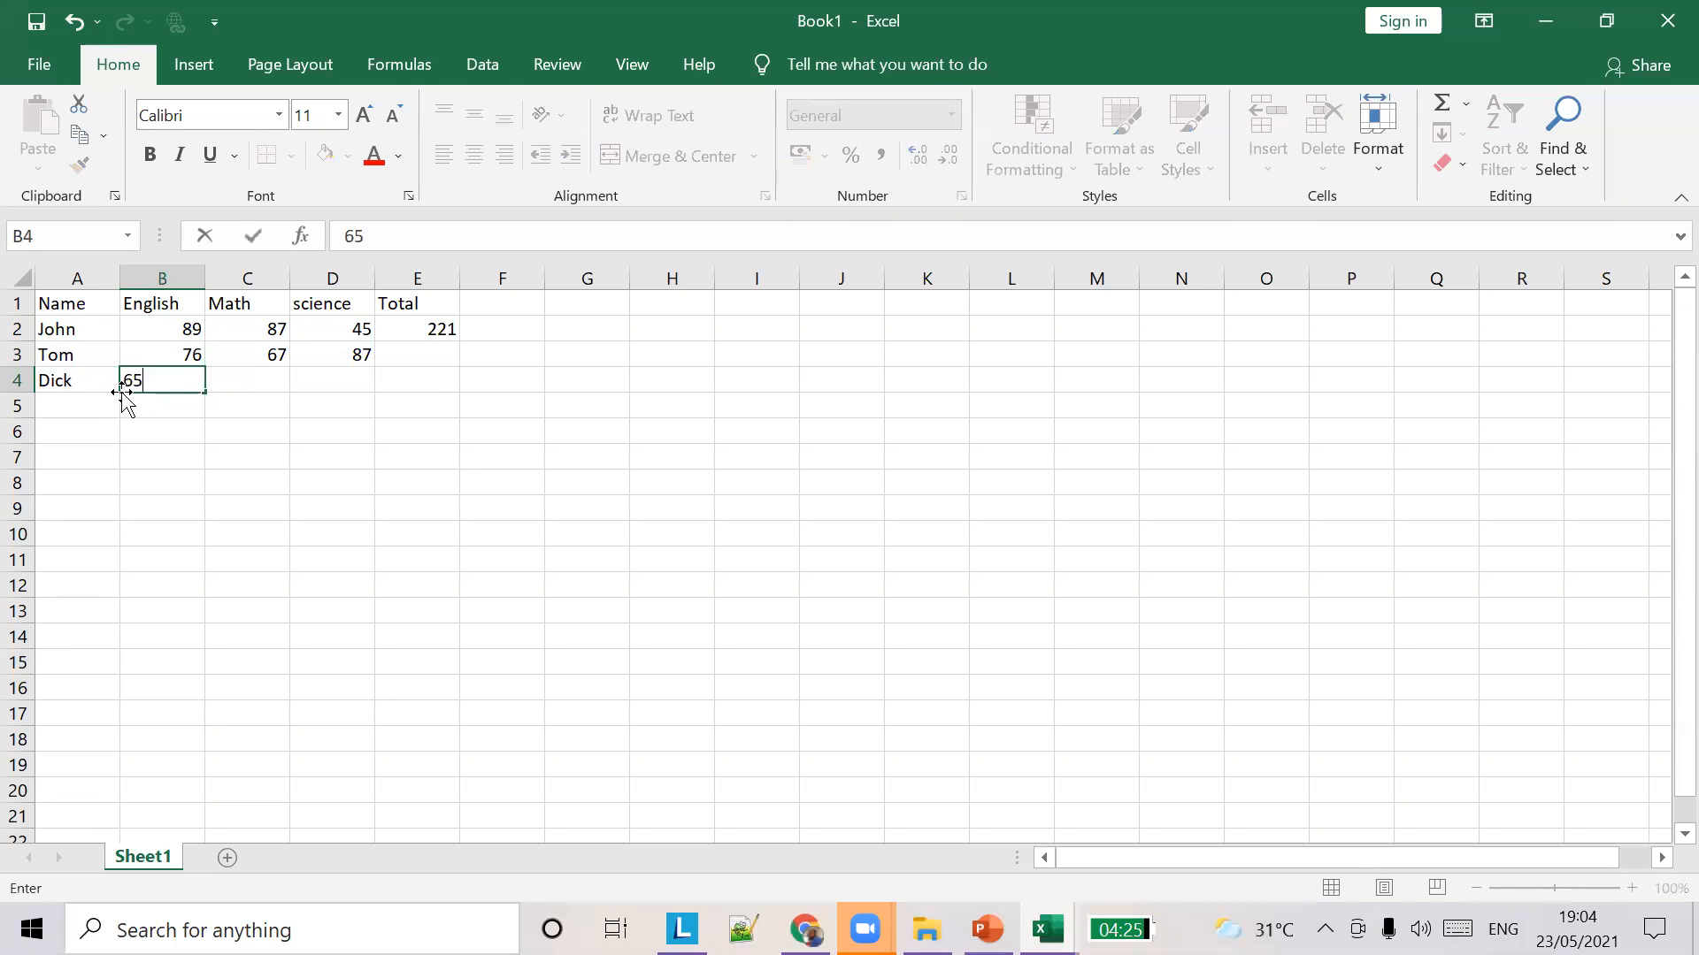
{"action": "key", "text": "Tab"}
{"action": "type", "text": "45"}
{"action": "key", "text": "Tab"}
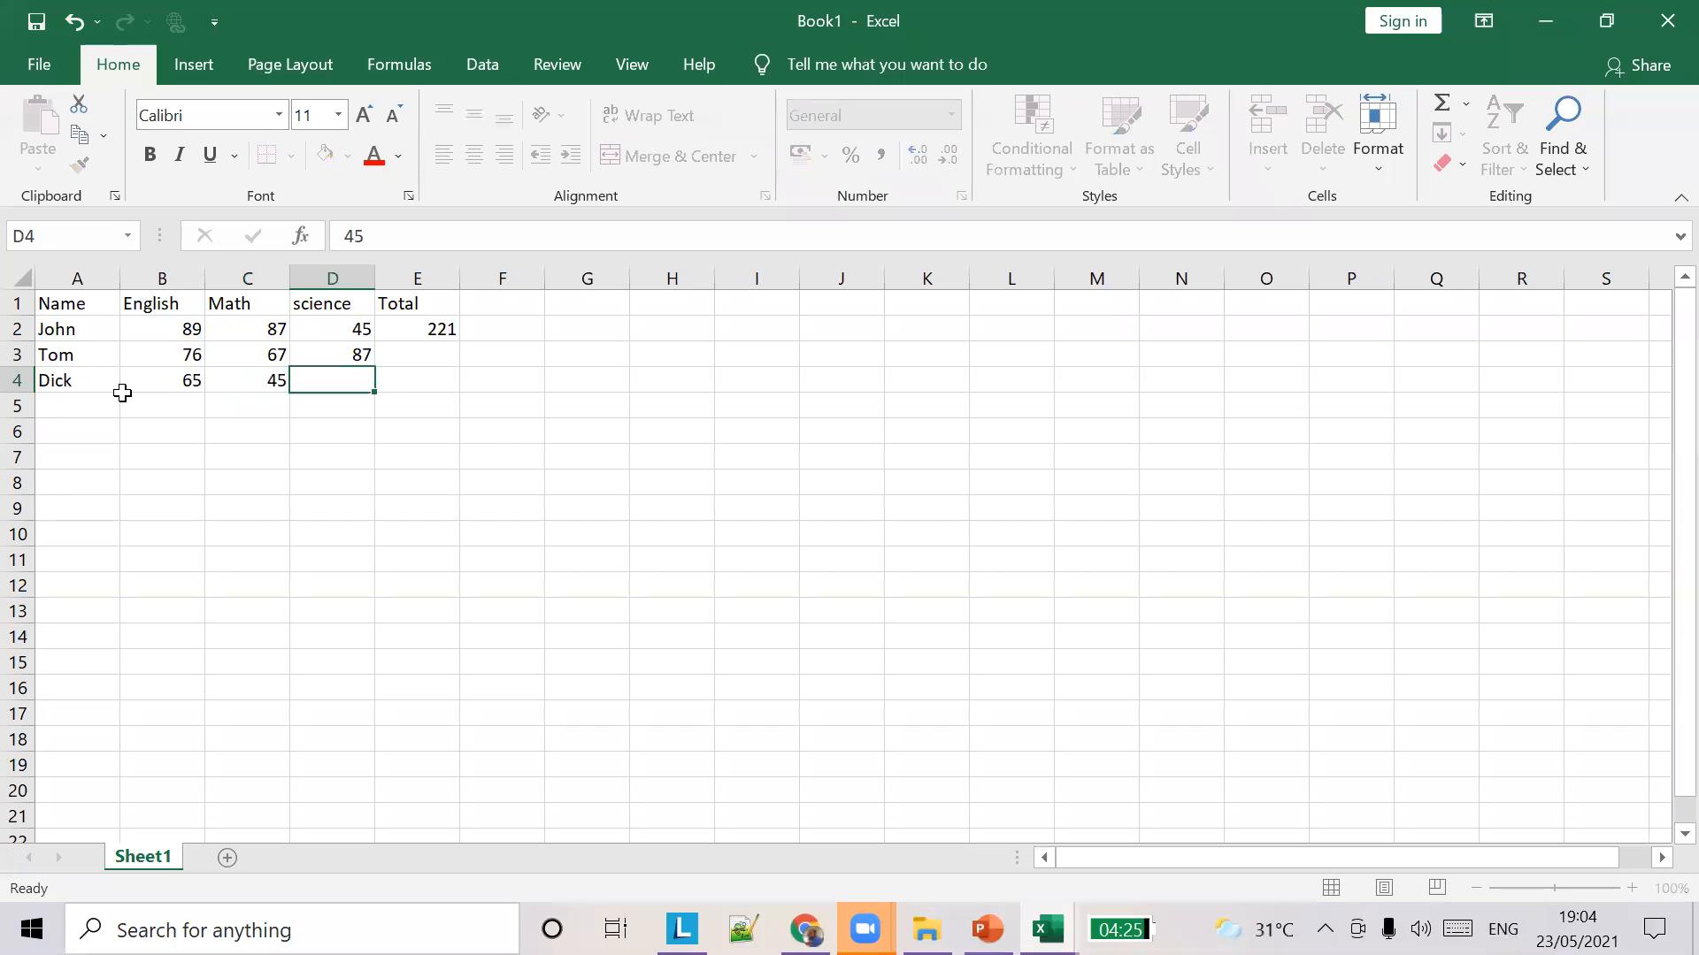
{"action": "type", "text": "90"}
{"action": "key", "text": "Tab"}
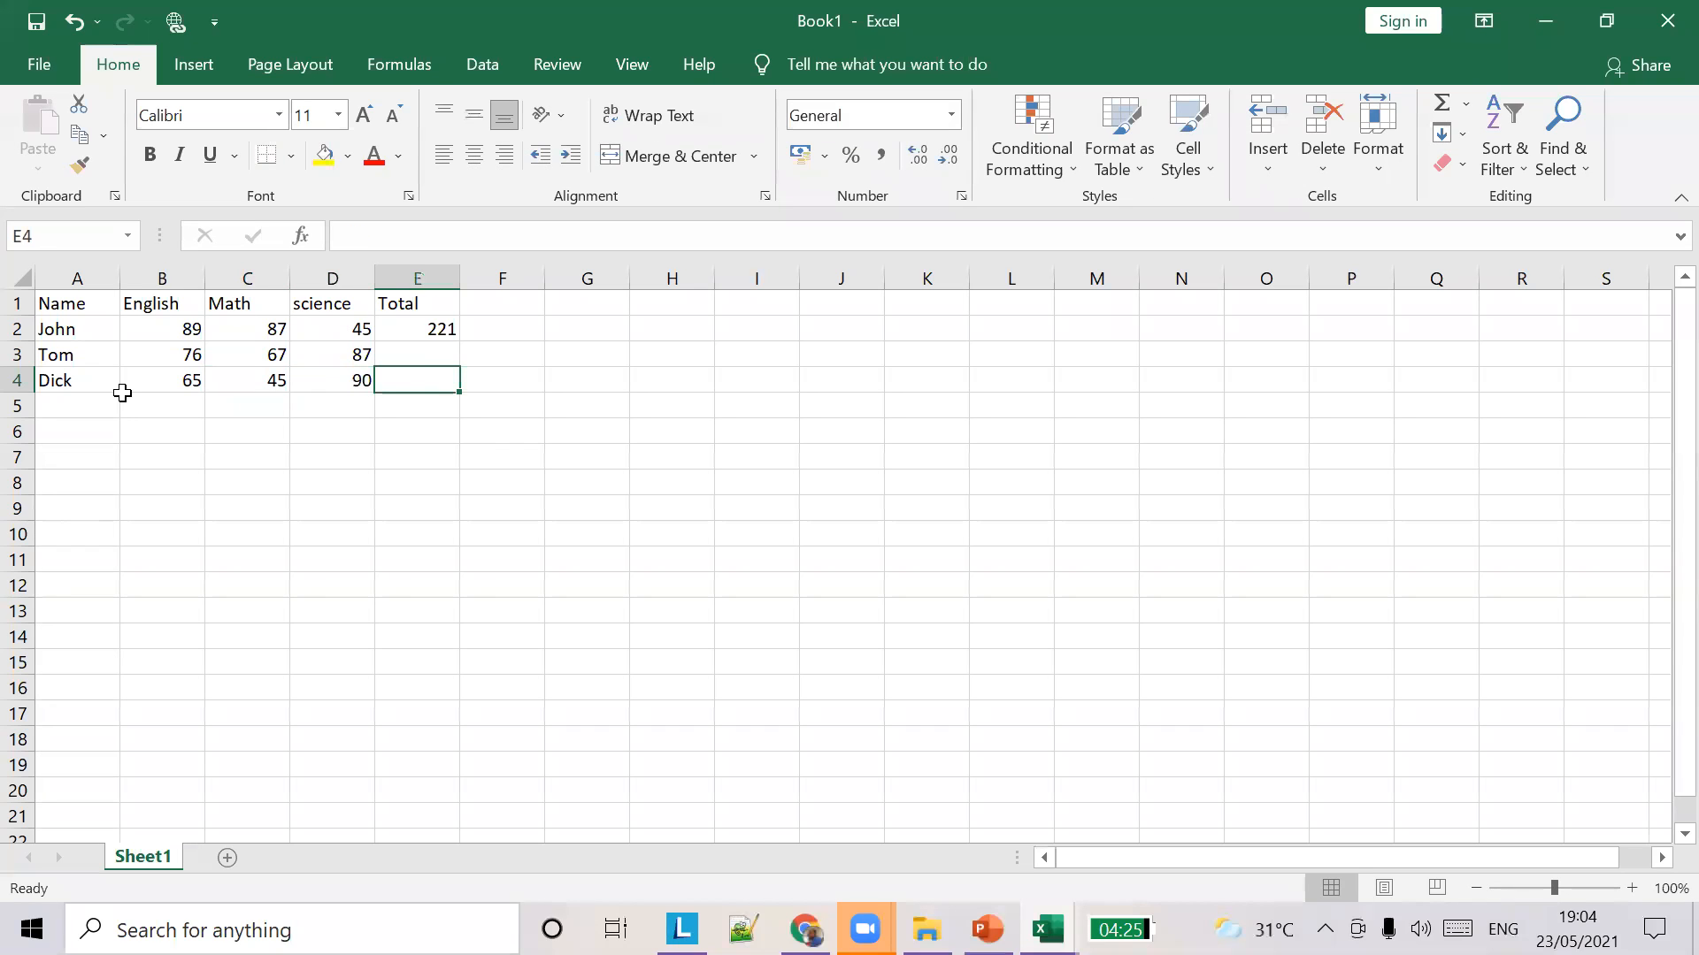
{"action": "key", "text": "Return"}
Enter the fourth student's name in cell A5 and the marks 89, 56 and 78 in cells B5 to D5.
{"action": "type", "text": "haryy"}
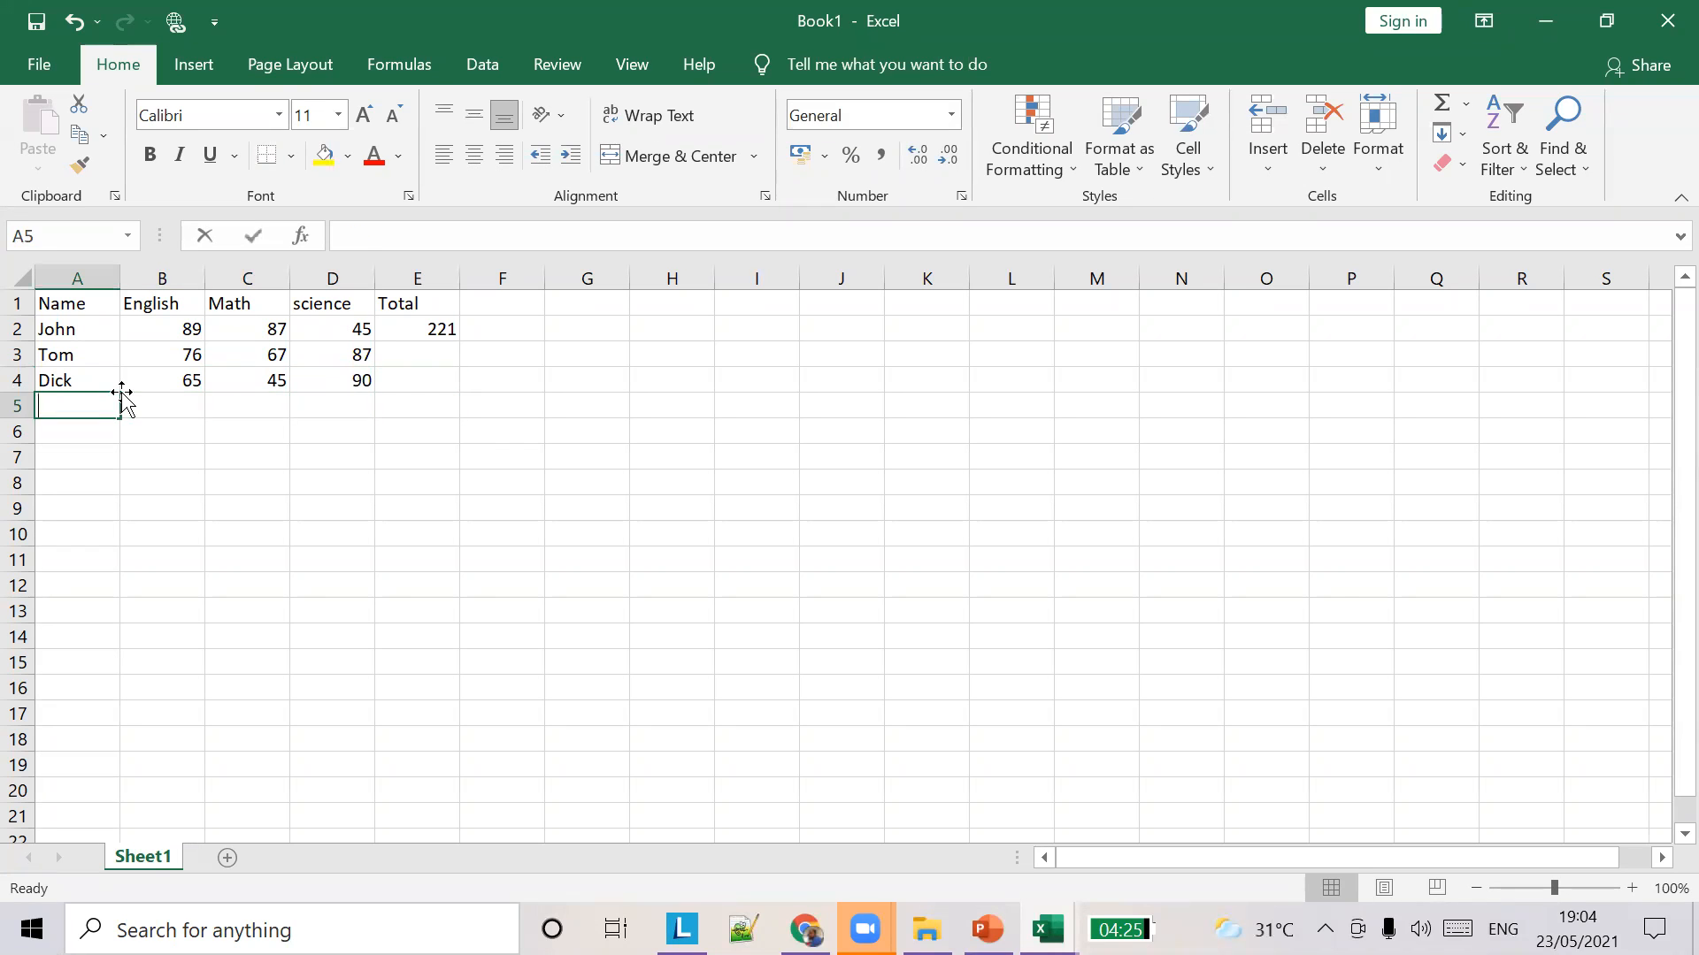
{"action": "key", "text": "BackSpace"}
{"action": "key", "text": "BackSpace"}
{"action": "key", "text": "BackSpace"}
{"action": "key", "text": "BackSpace"}
{"action": "key", "text": "BackSpace"}
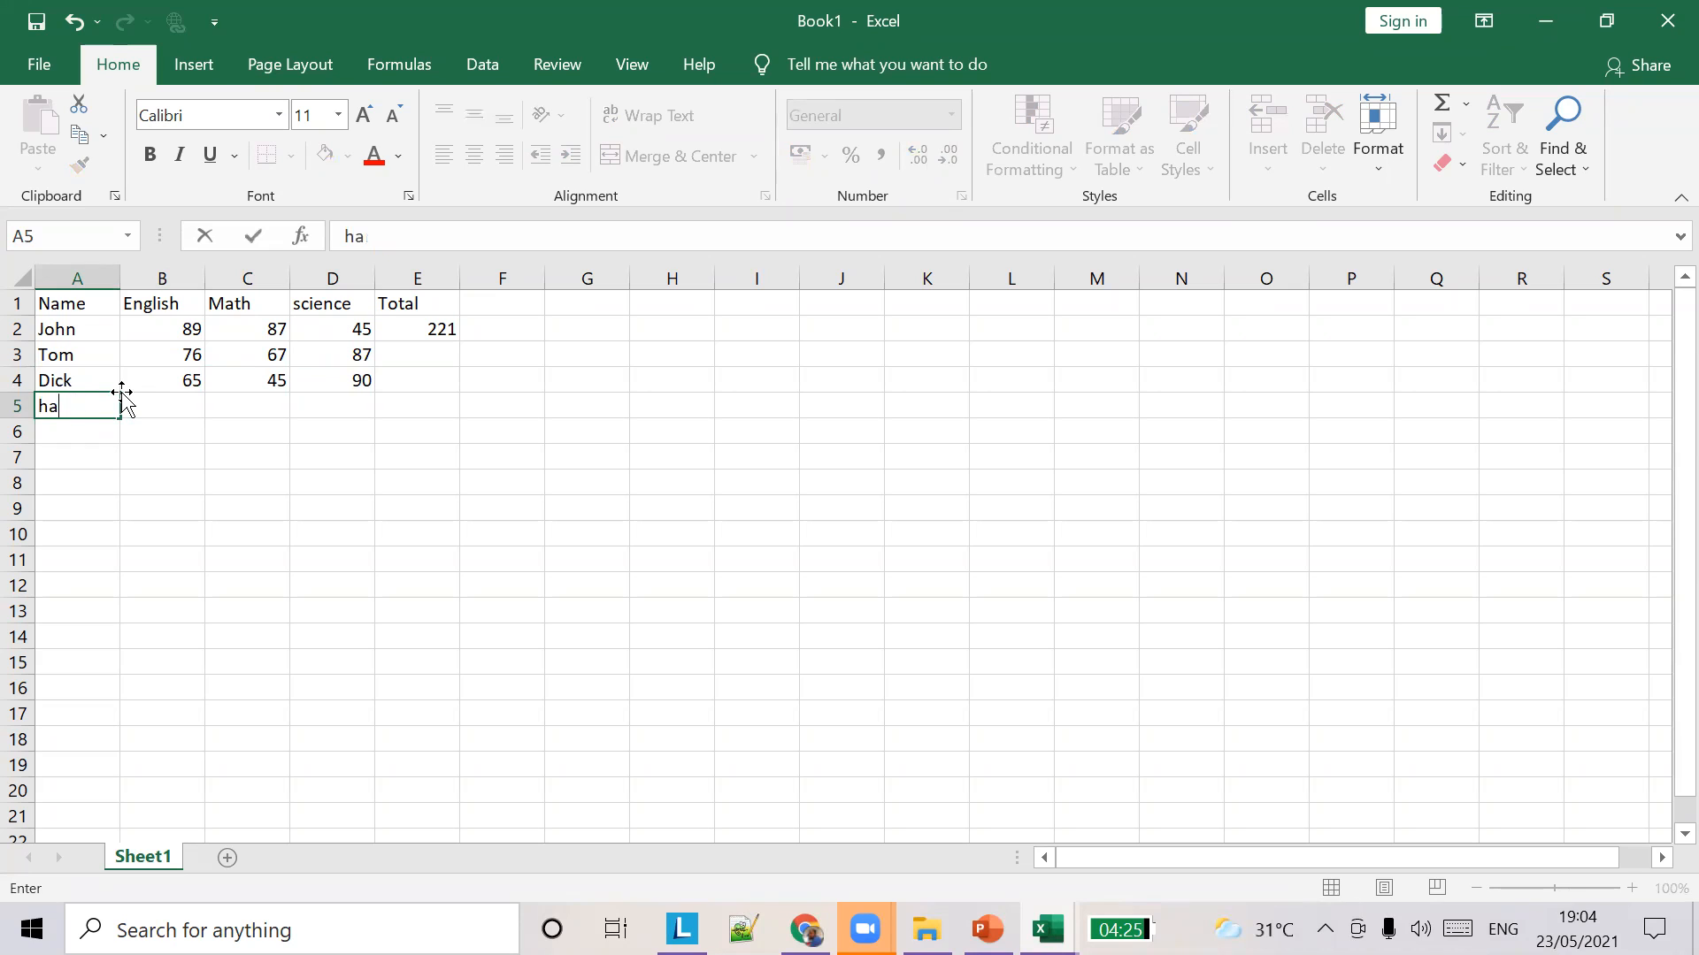
{"action": "type", "text": "Harry"}
{"action": "key", "text": "Tab"}
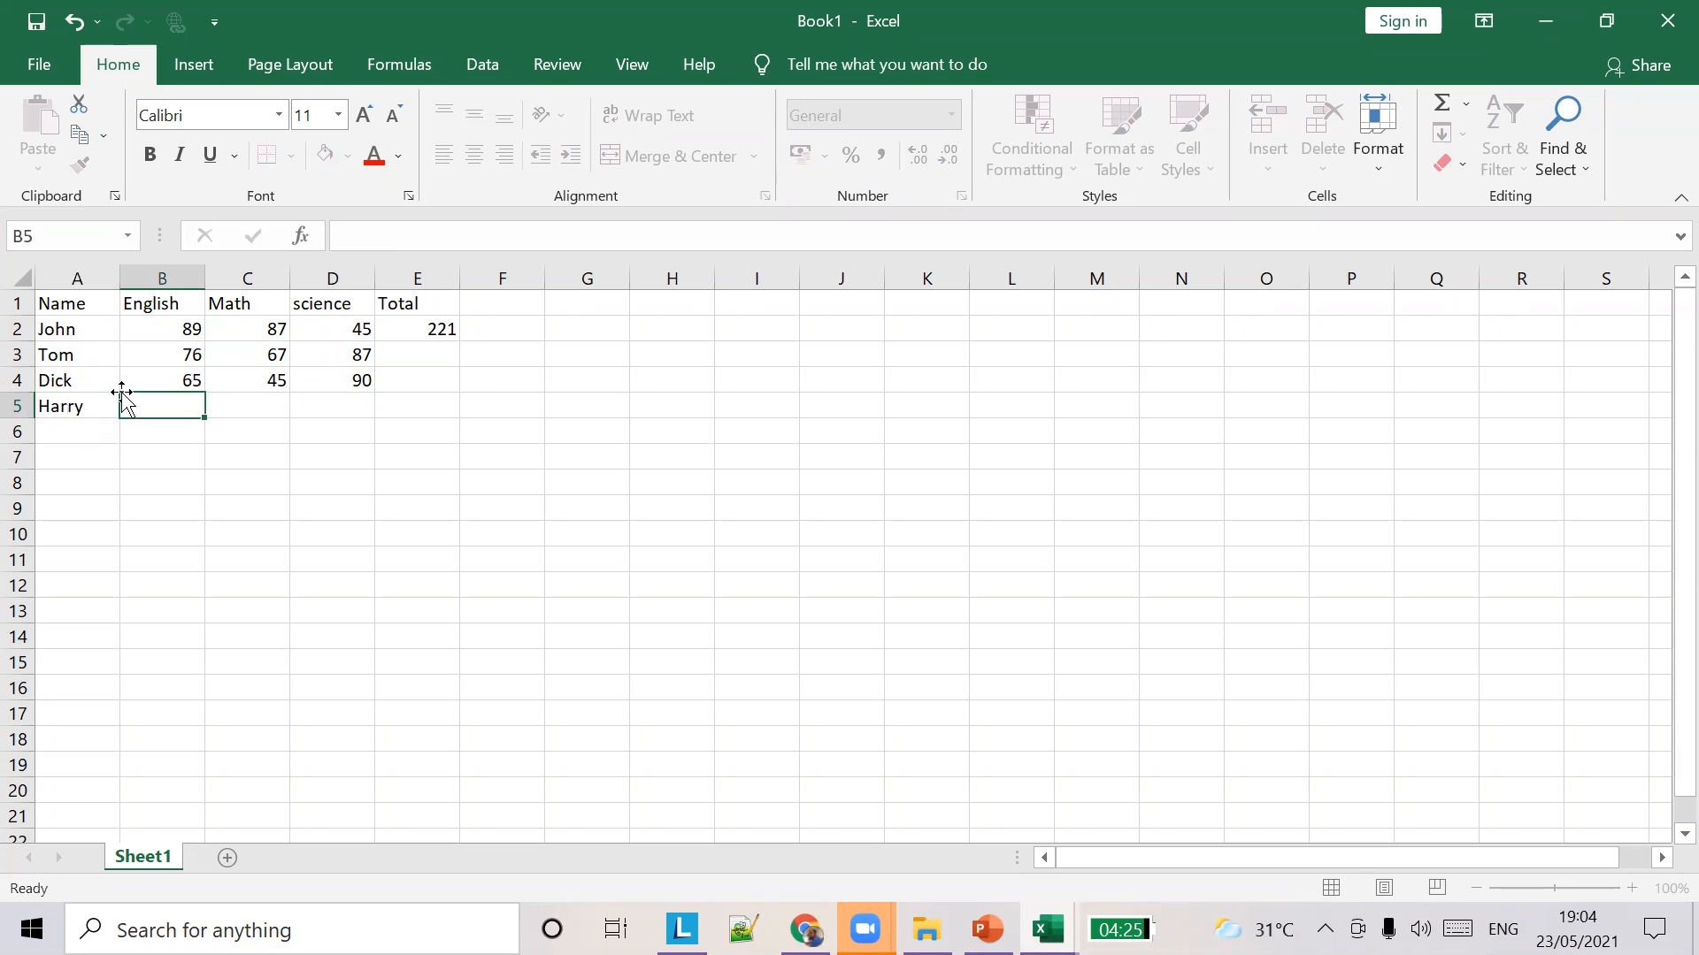
{"action": "type", "text": "89"}
{"action": "key", "text": "Tab"}
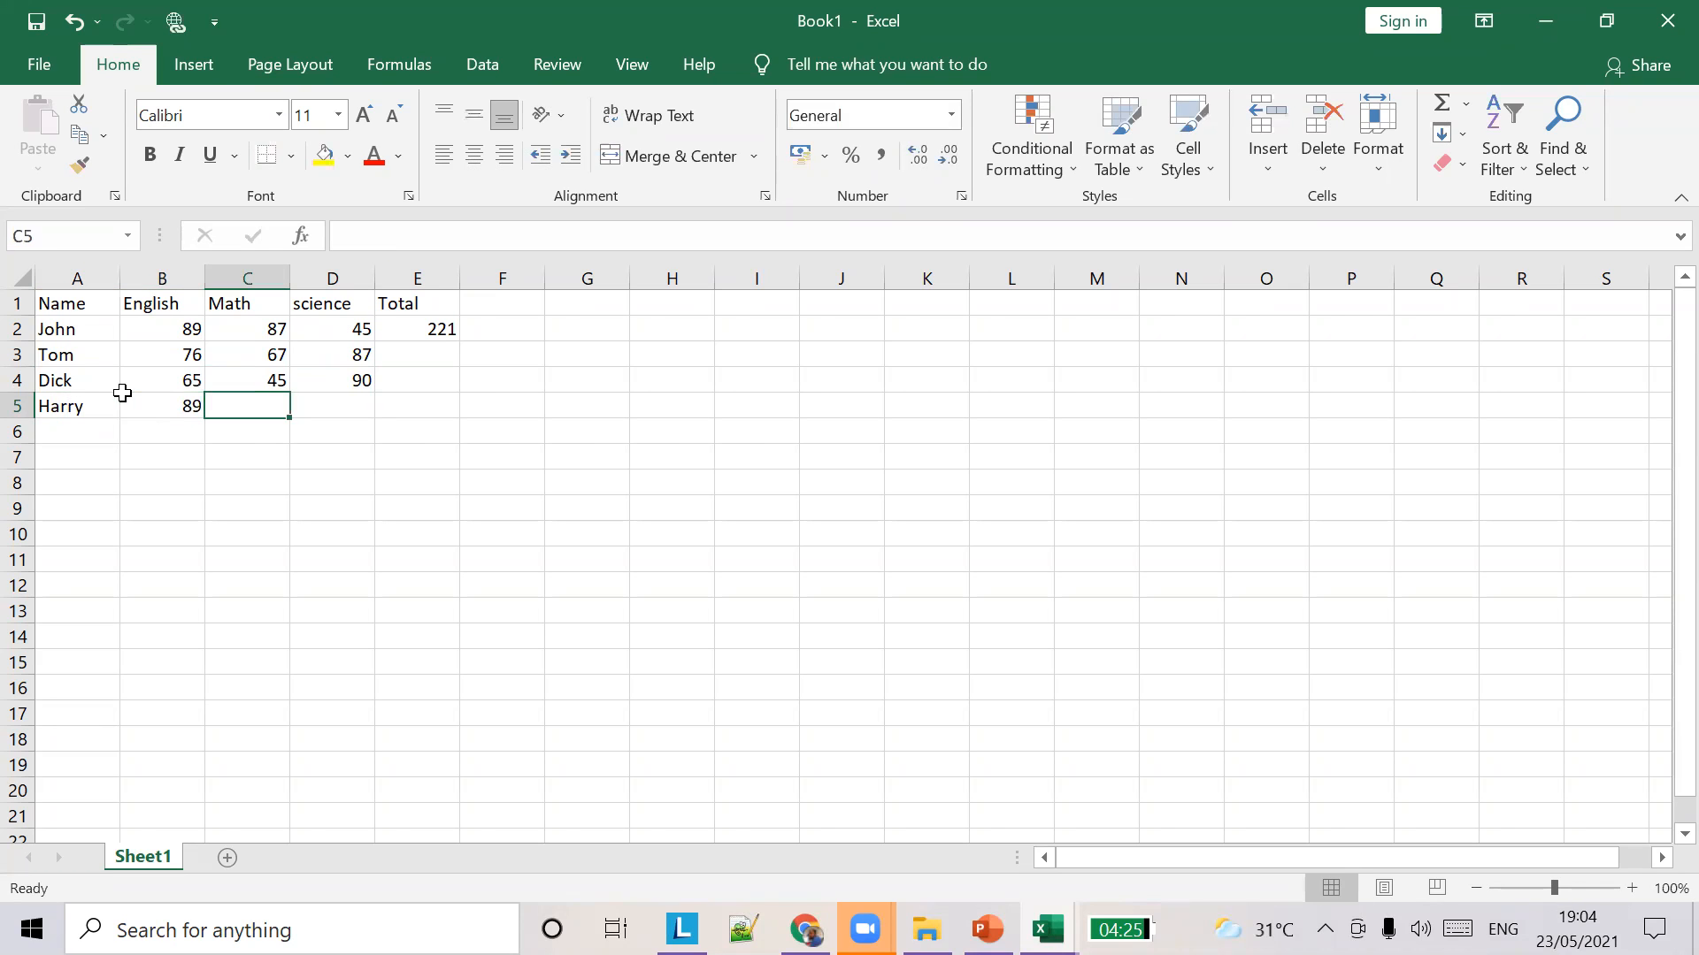
{"action": "type", "text": "564"}
{"action": "key", "text": "BackSpace"}
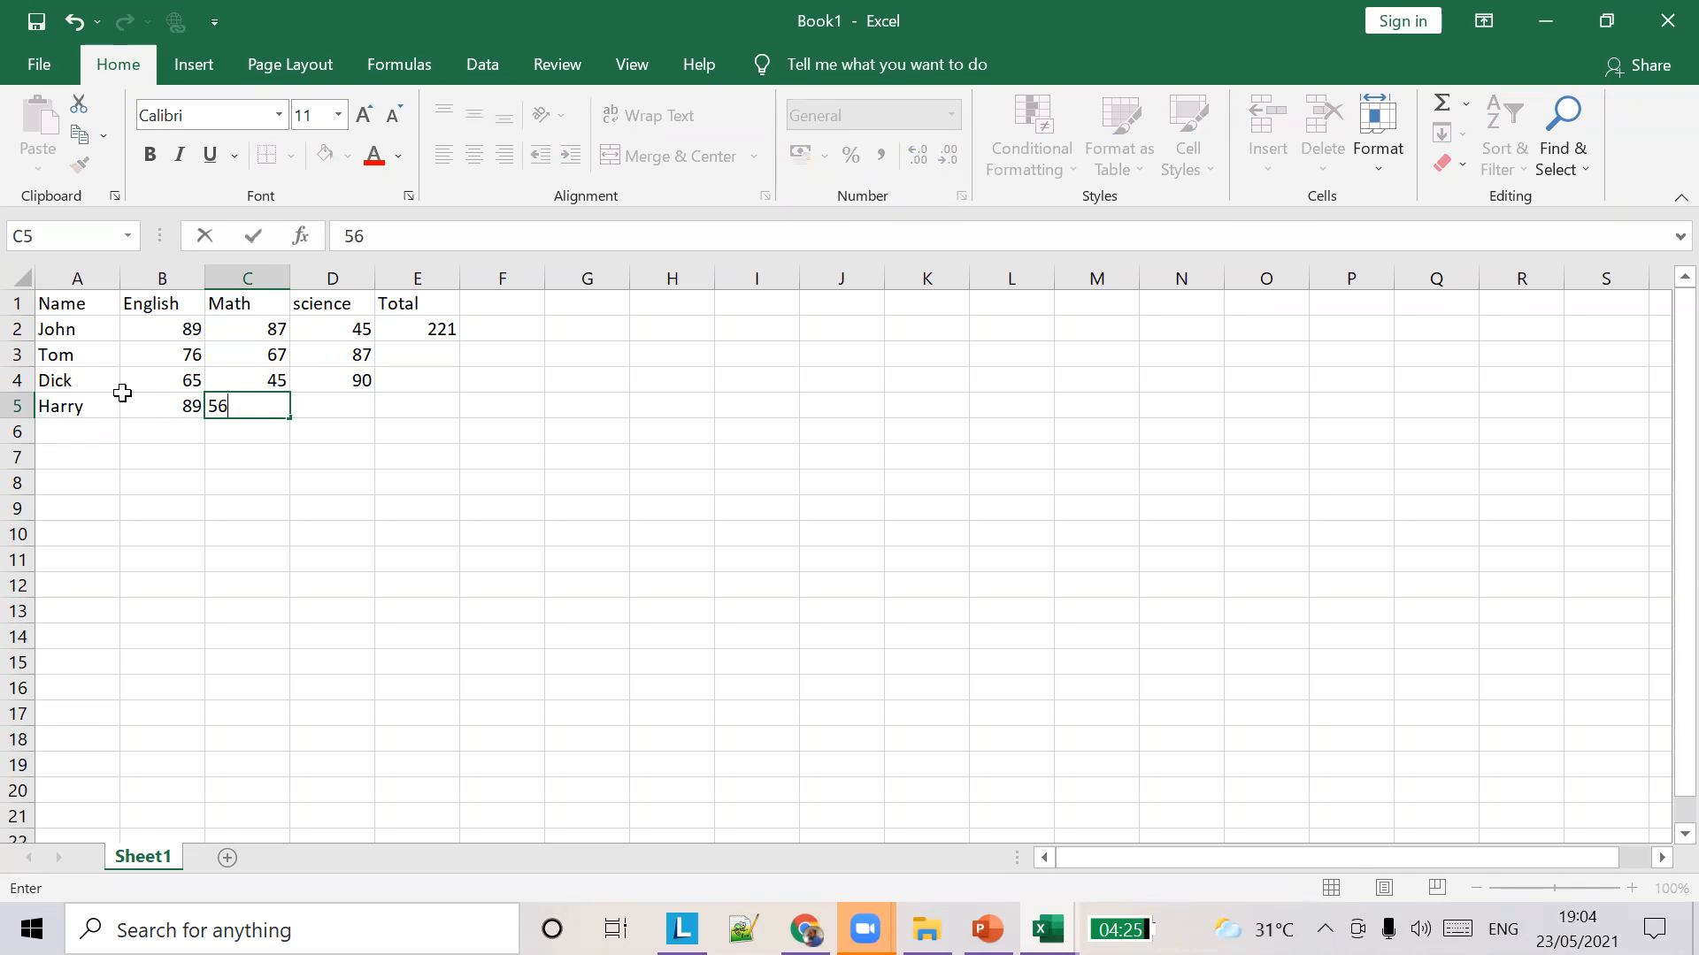
{"action": "key", "text": "Tab"}
{"action": "type", "text": "78"}
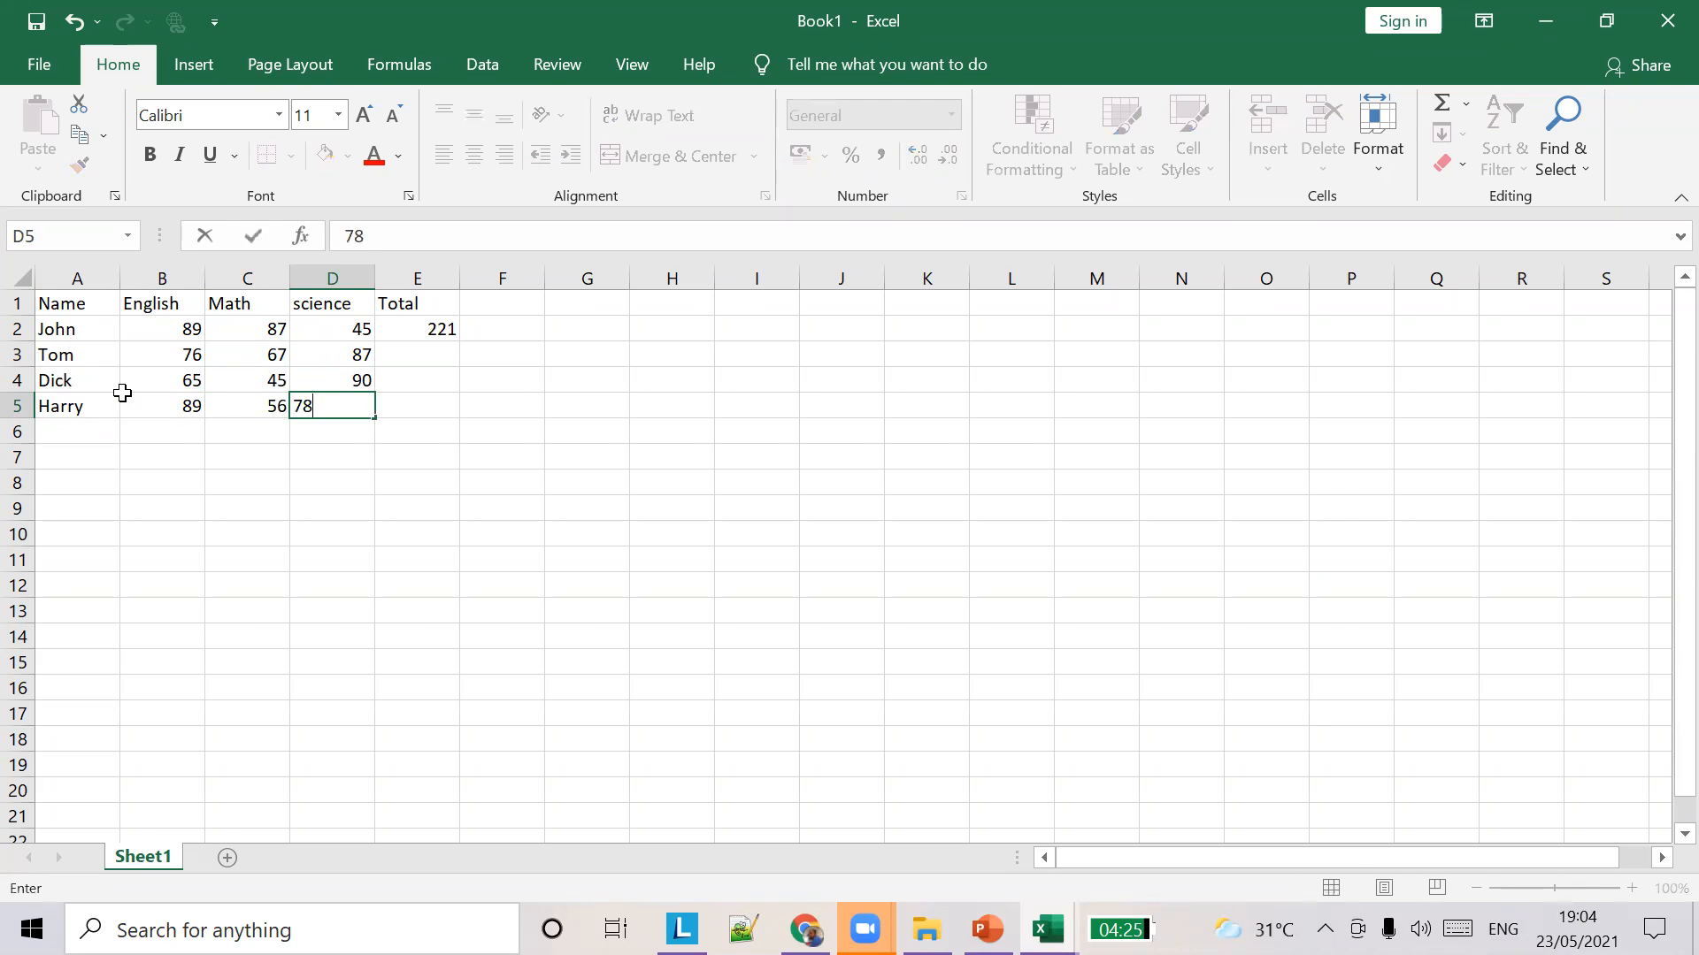
{"action": "key", "text": "Tab"}
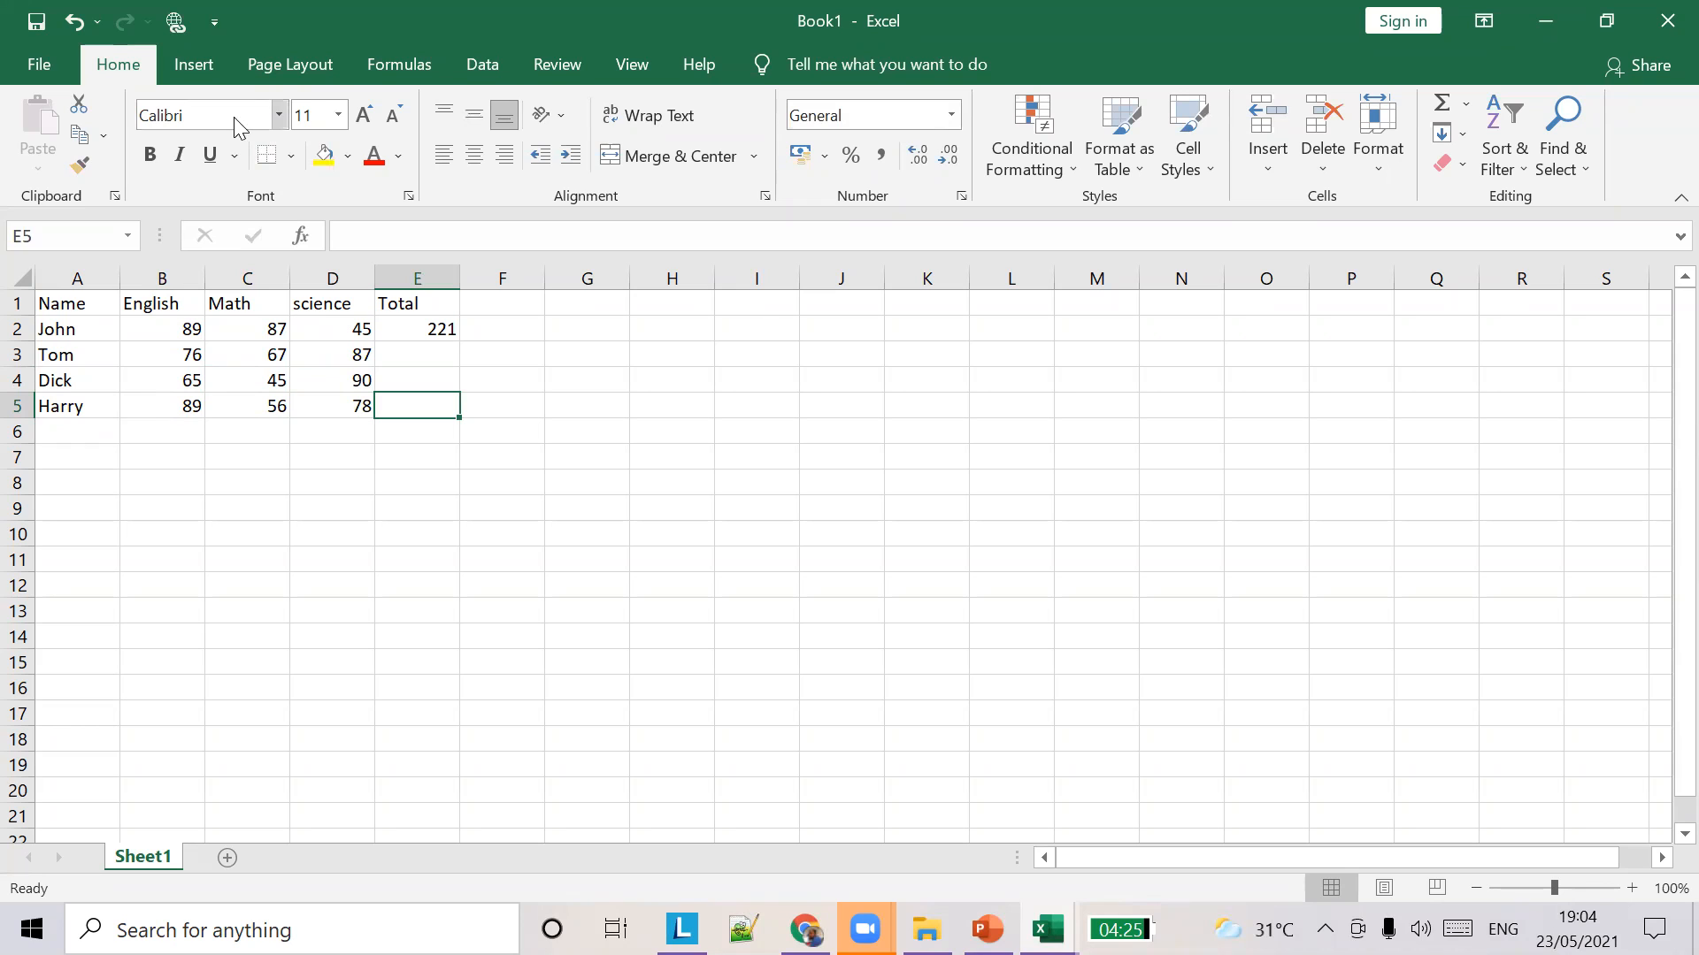
Check the formula in cell E2 and enter the matching formula =B3+C3+D3 in cell E3.
{"action": "left_click", "coordinate": [417, 358]}
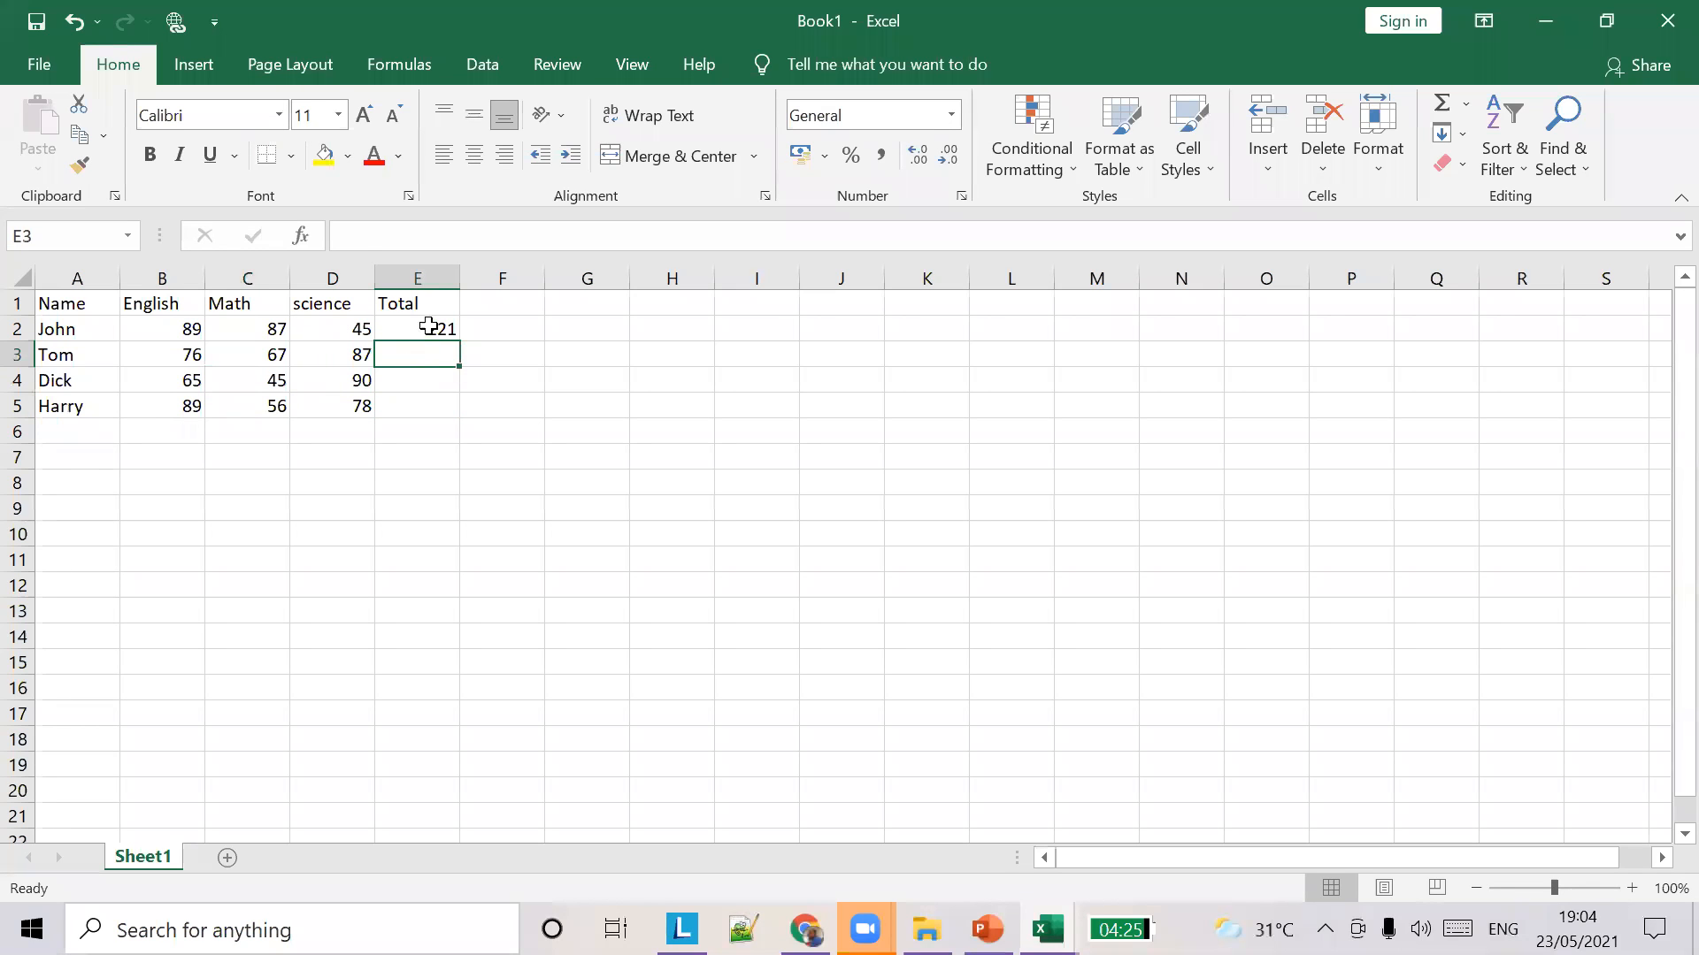
{"action": "left_click", "coordinate": [429, 326]}
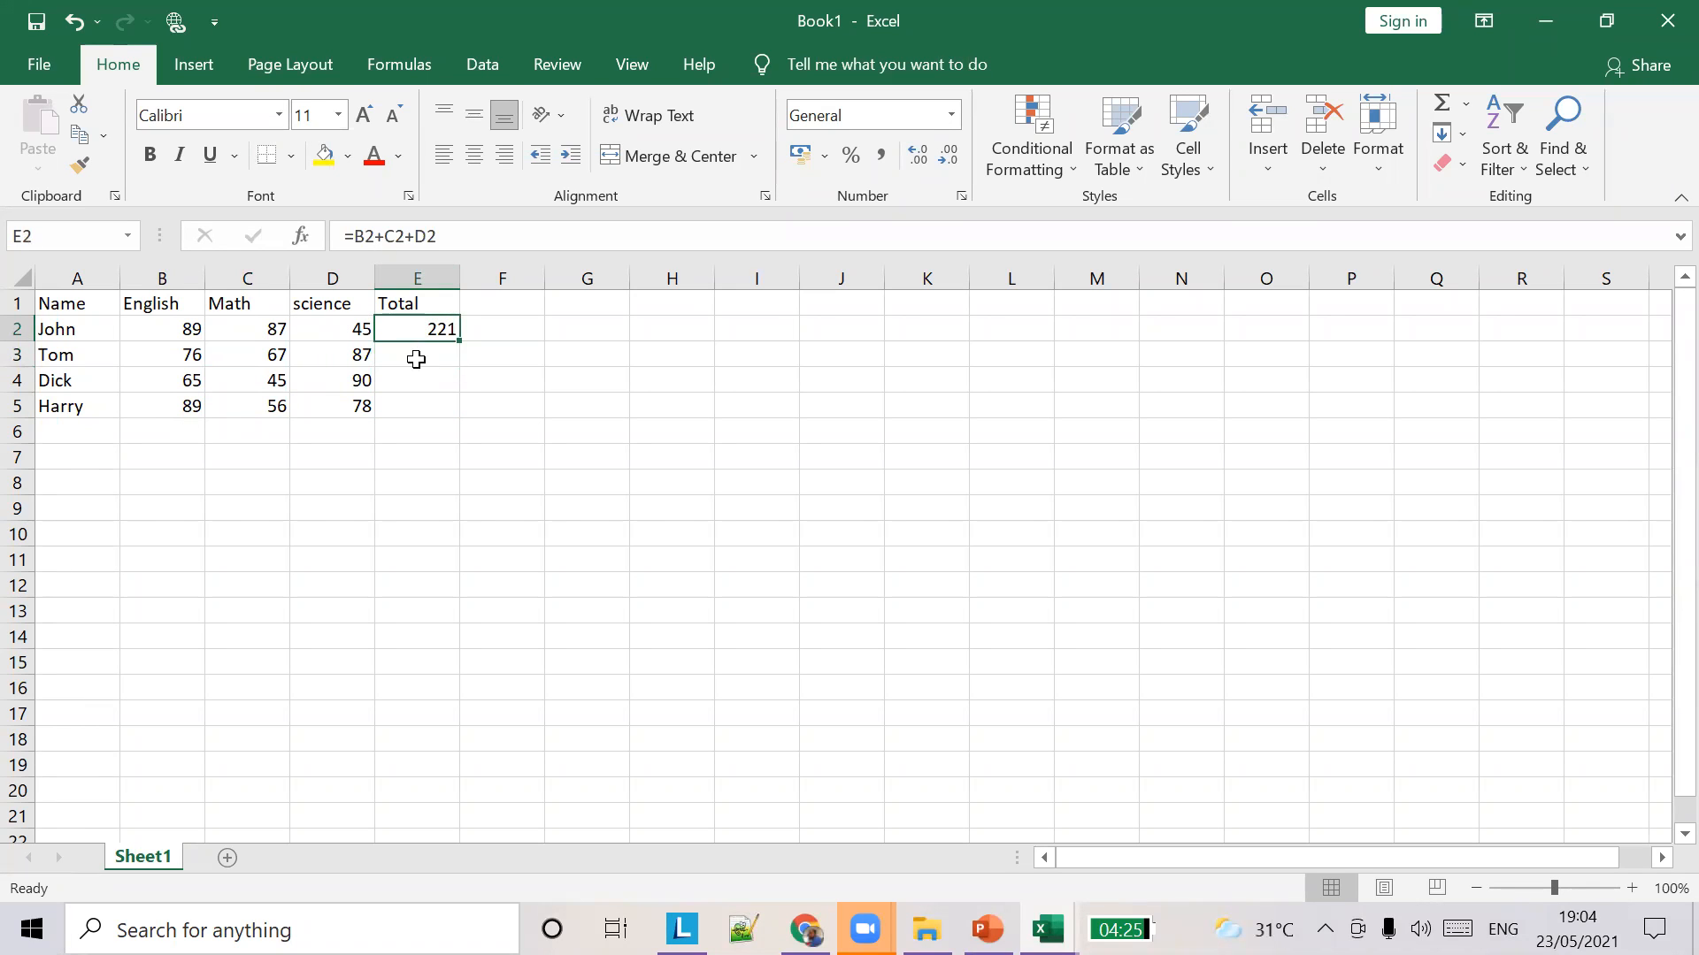
{"action": "left_click", "coordinate": [416, 358]}
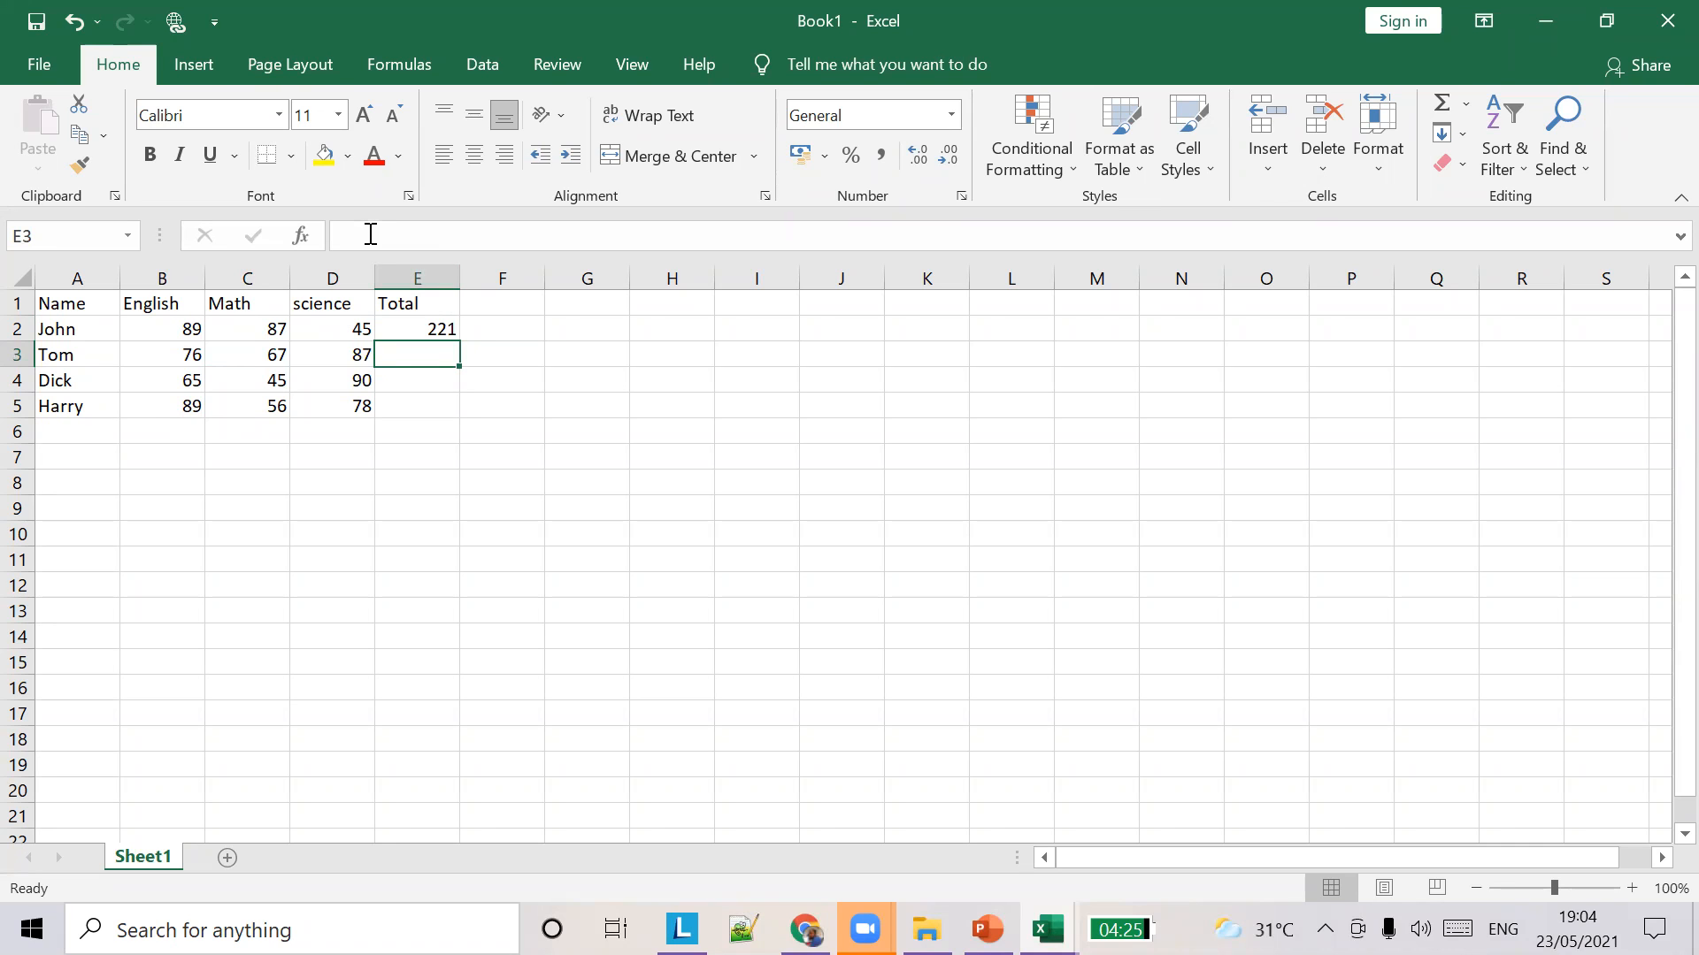
{"action": "left_click", "coordinate": [370, 235]}
{"action": "type", "text": "="}
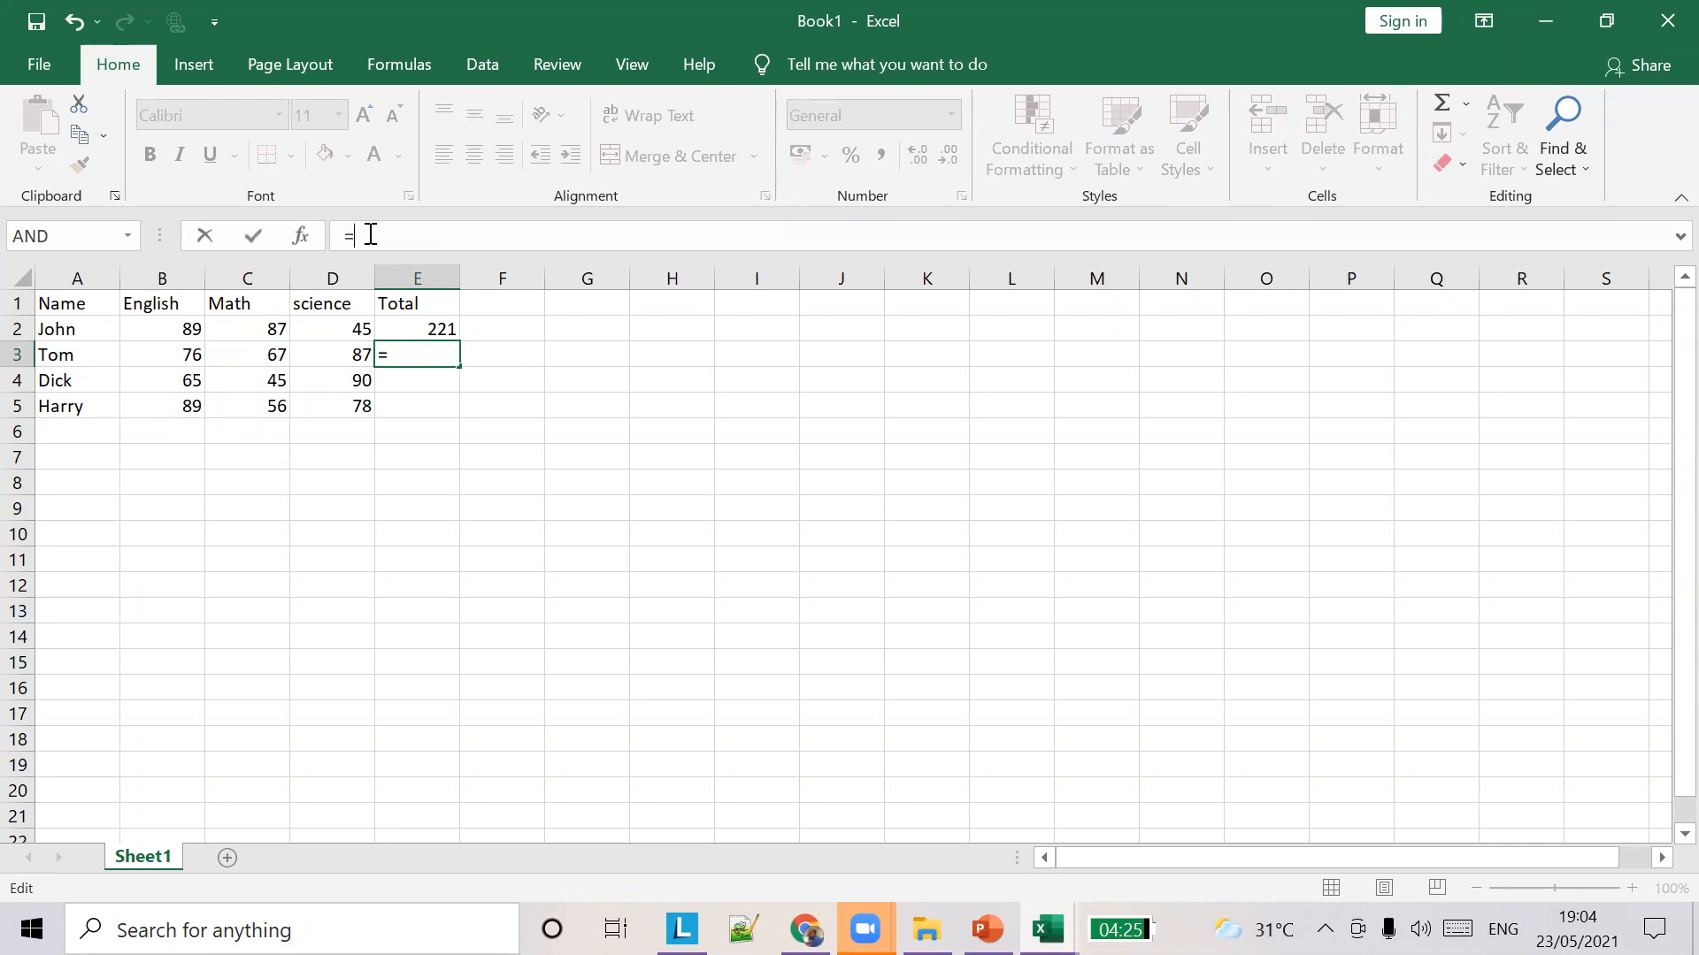
{"action": "type", "text": "B3"}
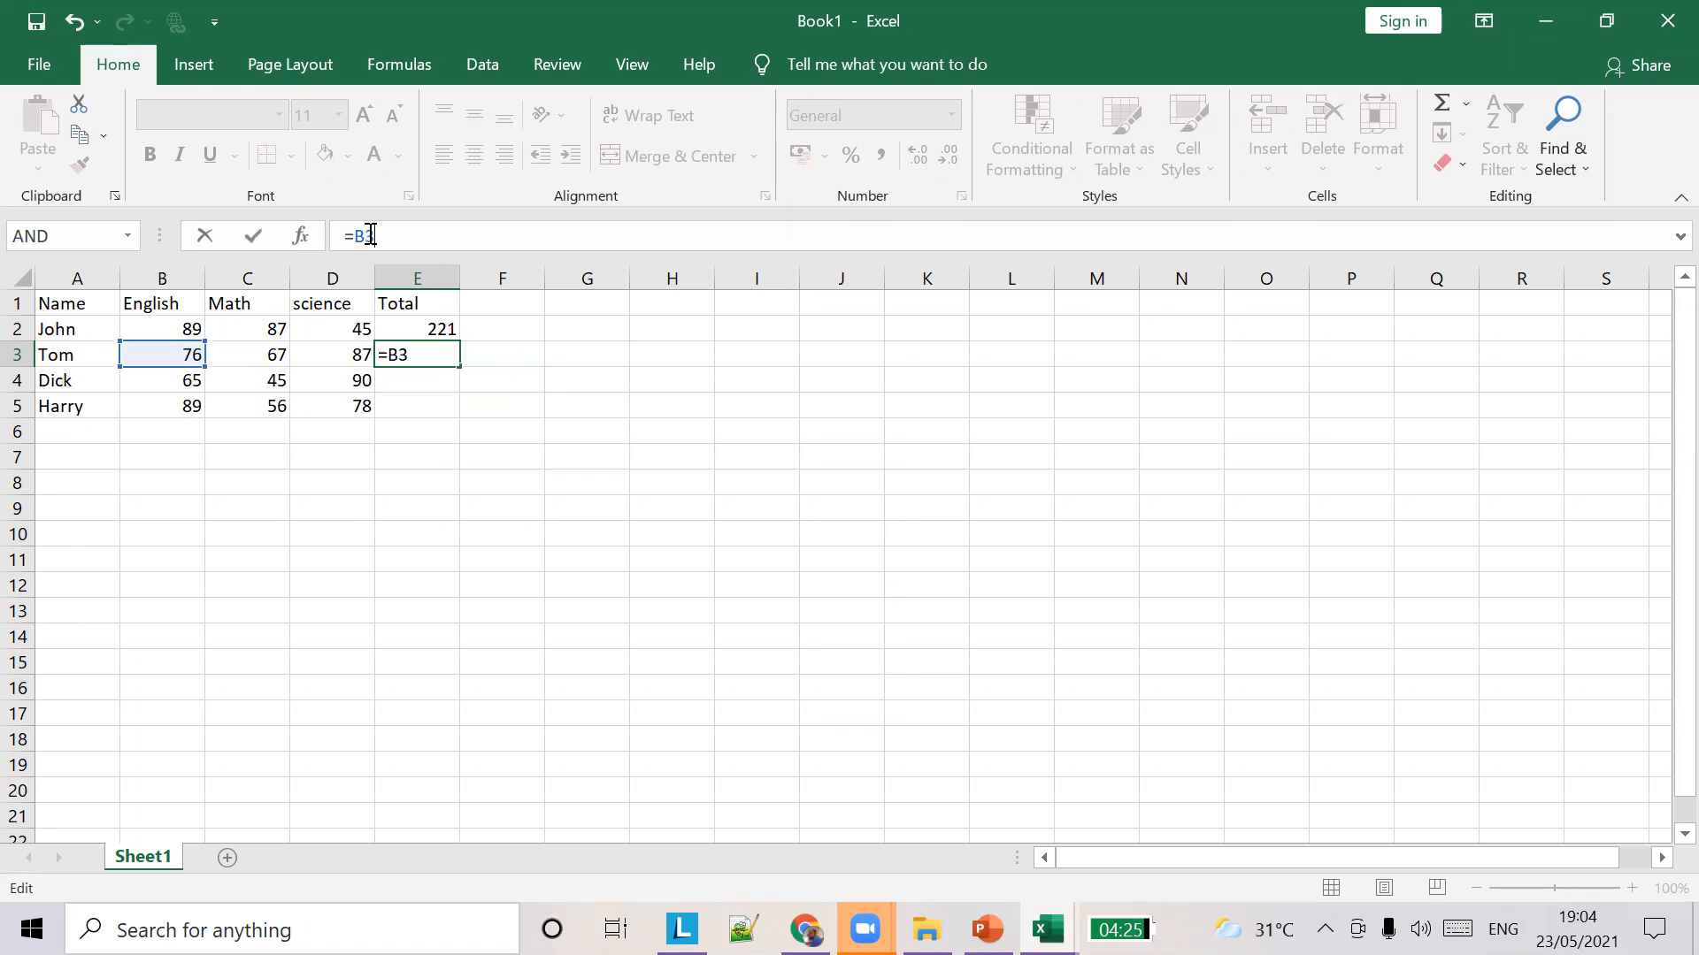
{"action": "type", "text": "+C3+D3"}
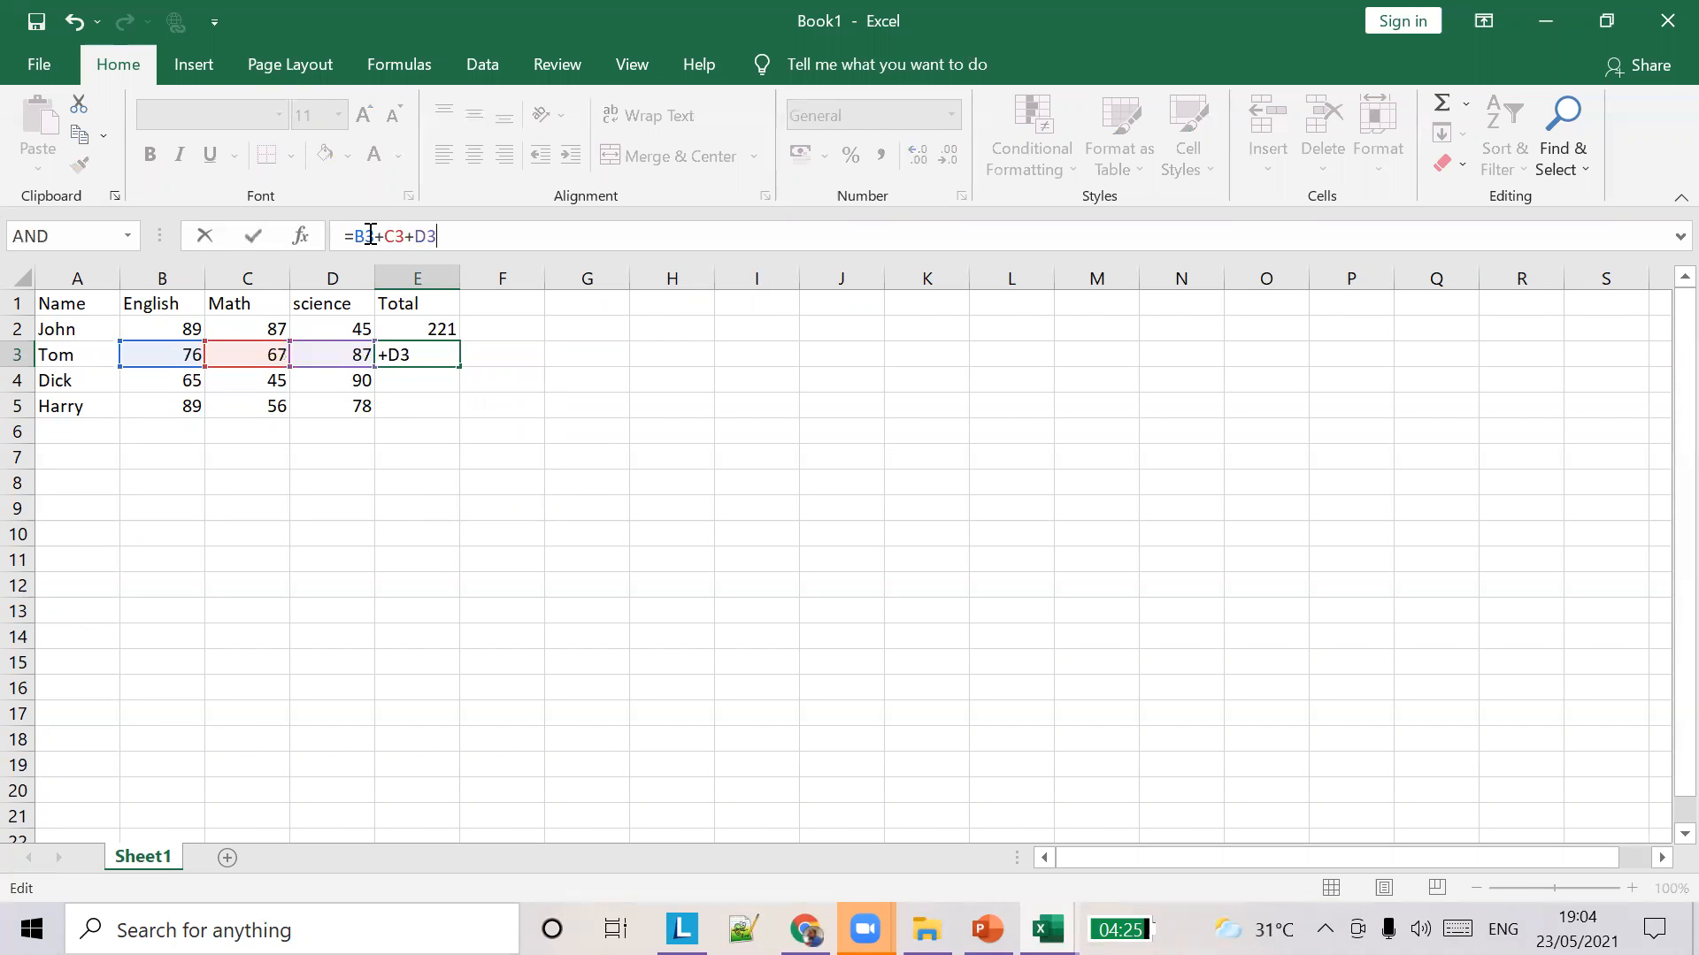
{"action": "left_click", "coordinate": [509, 406]}
{"action": "left_click", "coordinate": [409, 375]}
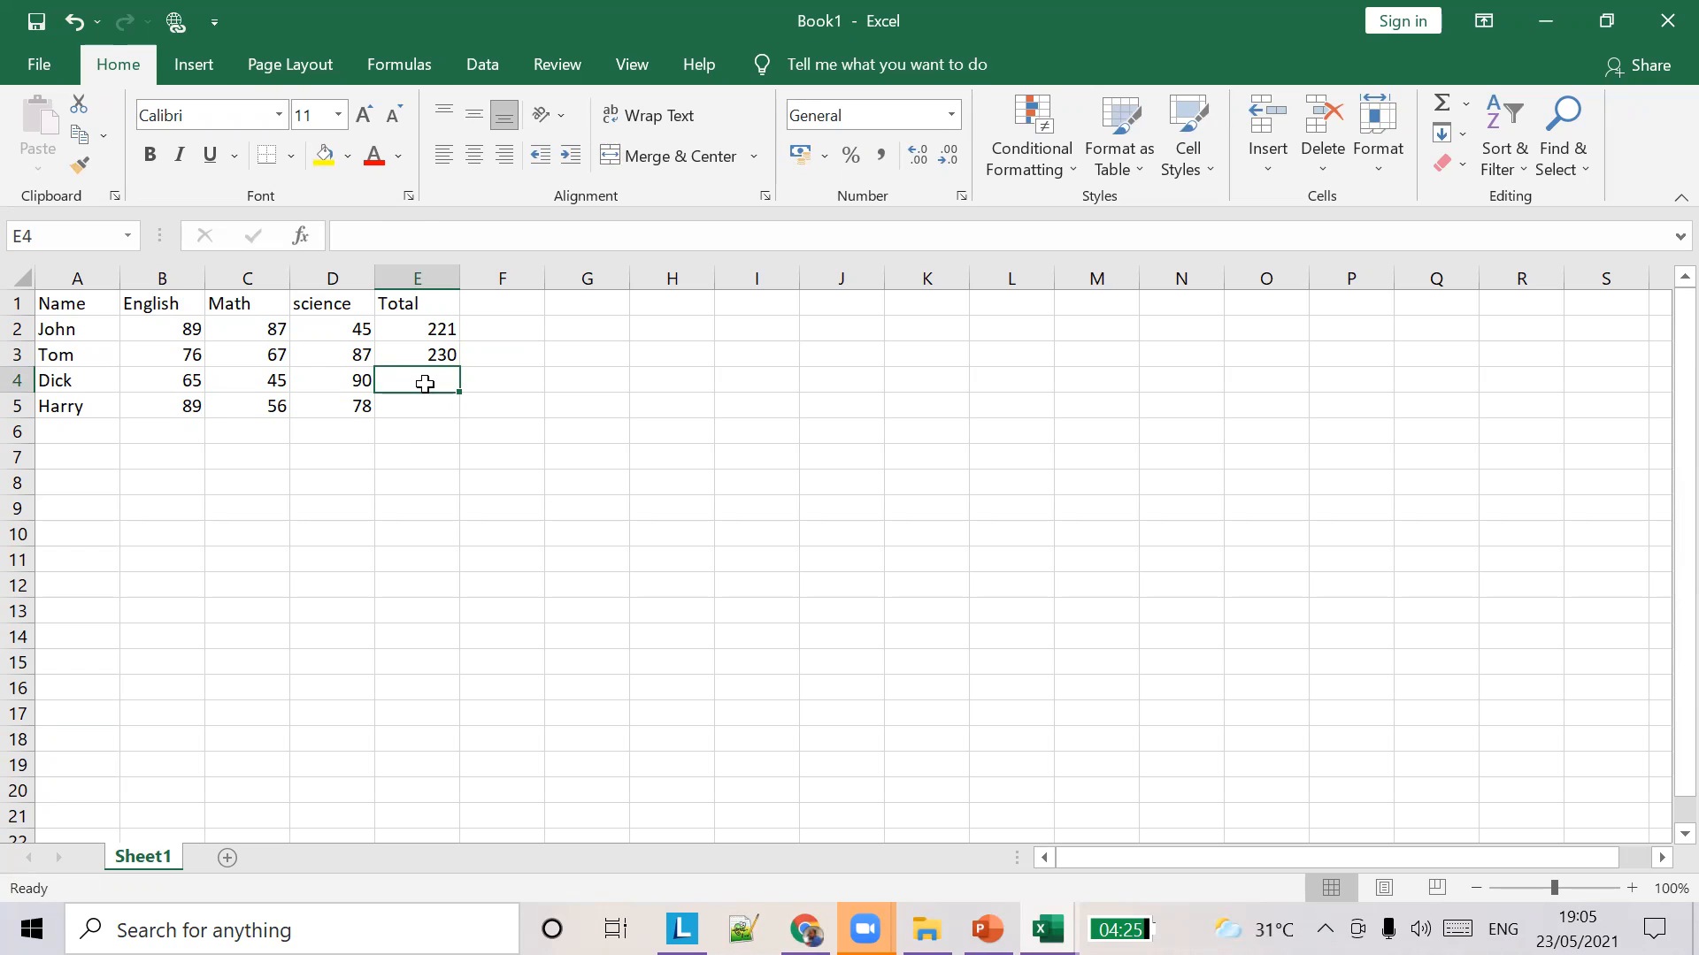
Clear the total formula from cell E3 and check the formula in cell E2 again.
{"action": "left_click", "coordinate": [442, 354]}
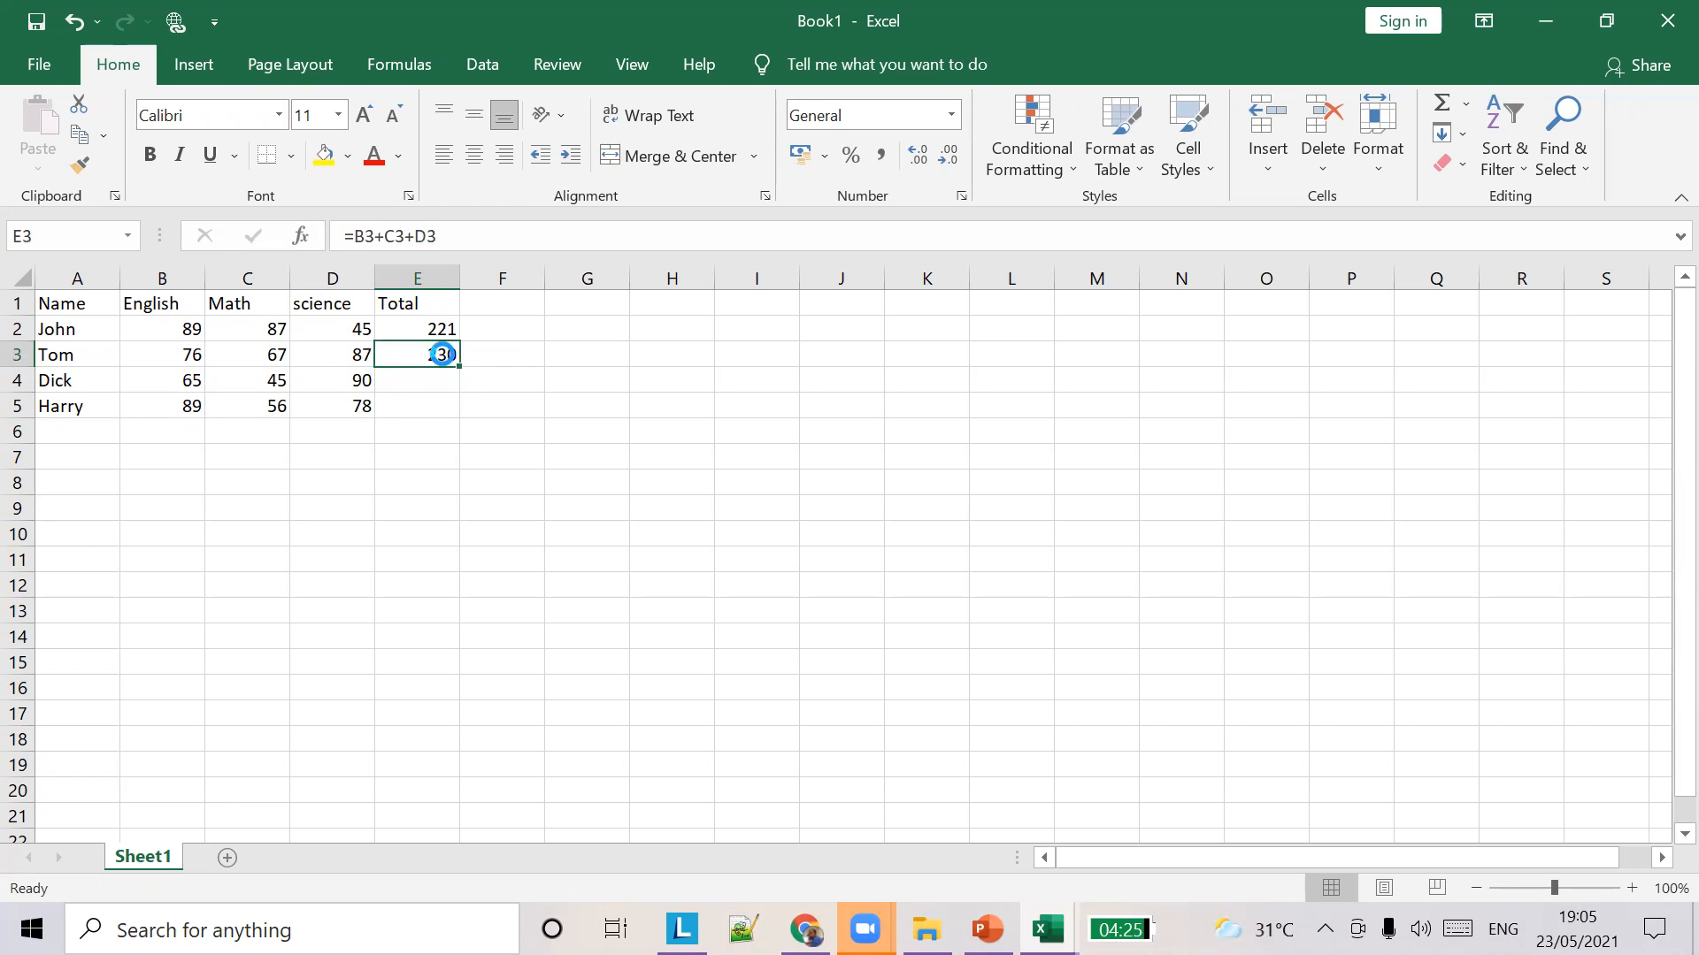
{"action": "key", "text": "Delete"}
{"action": "left_click", "coordinate": [485, 310]}
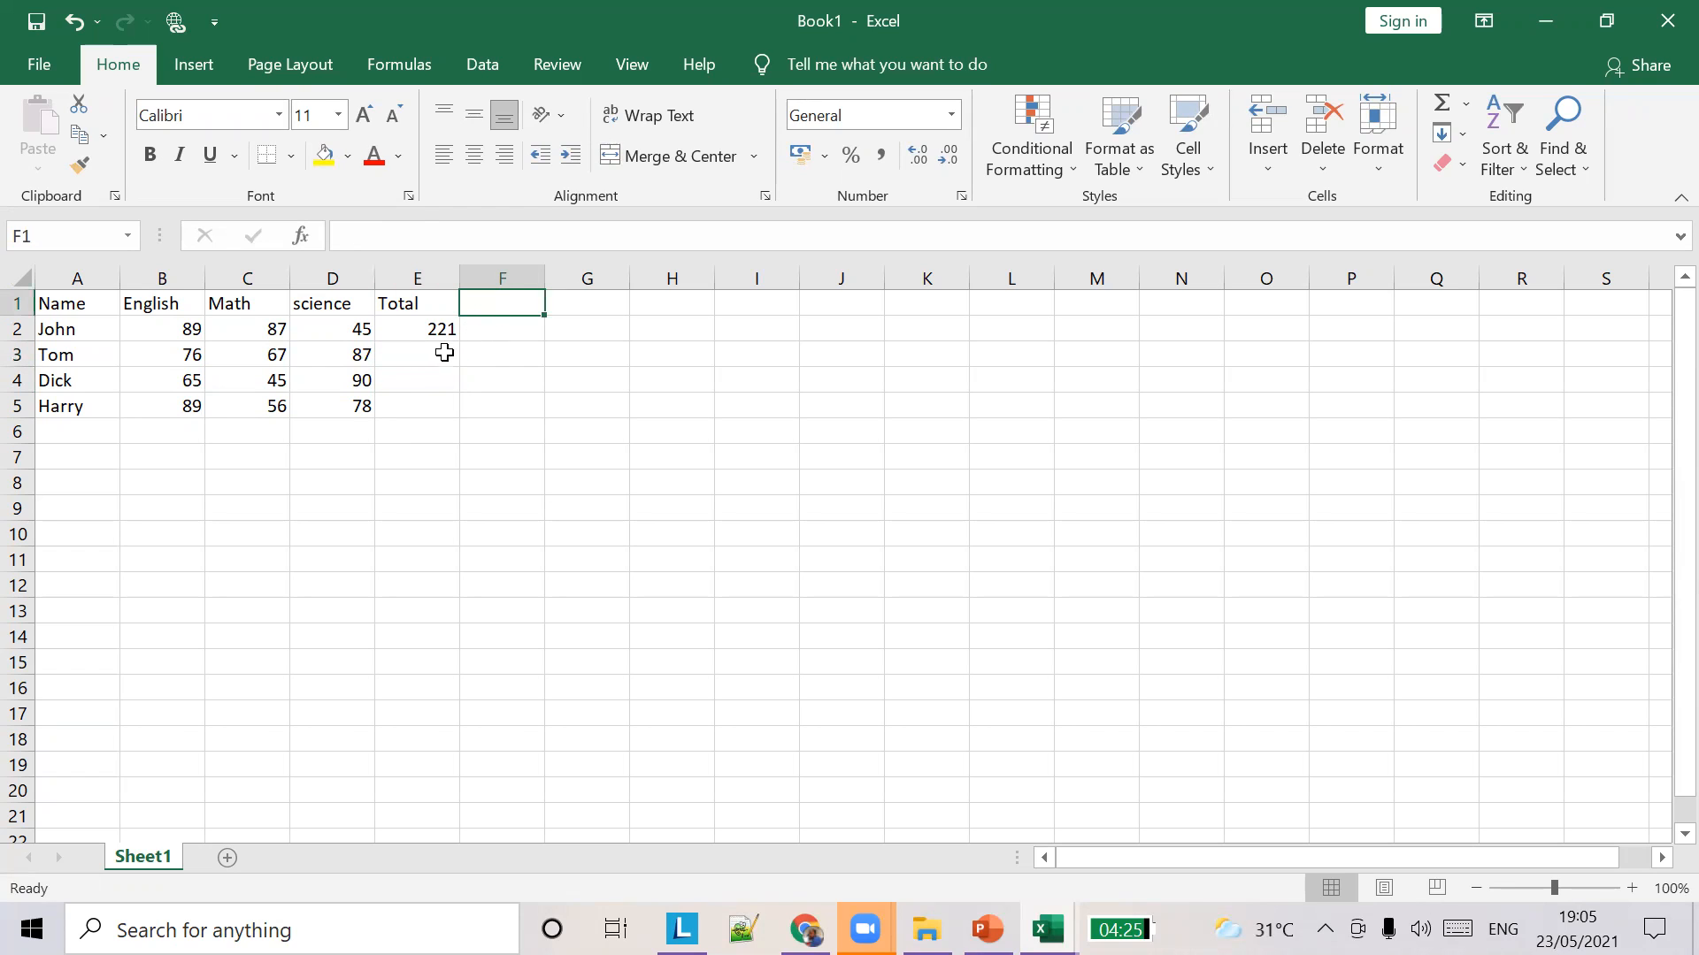
{"action": "left_click", "coordinate": [432, 332]}
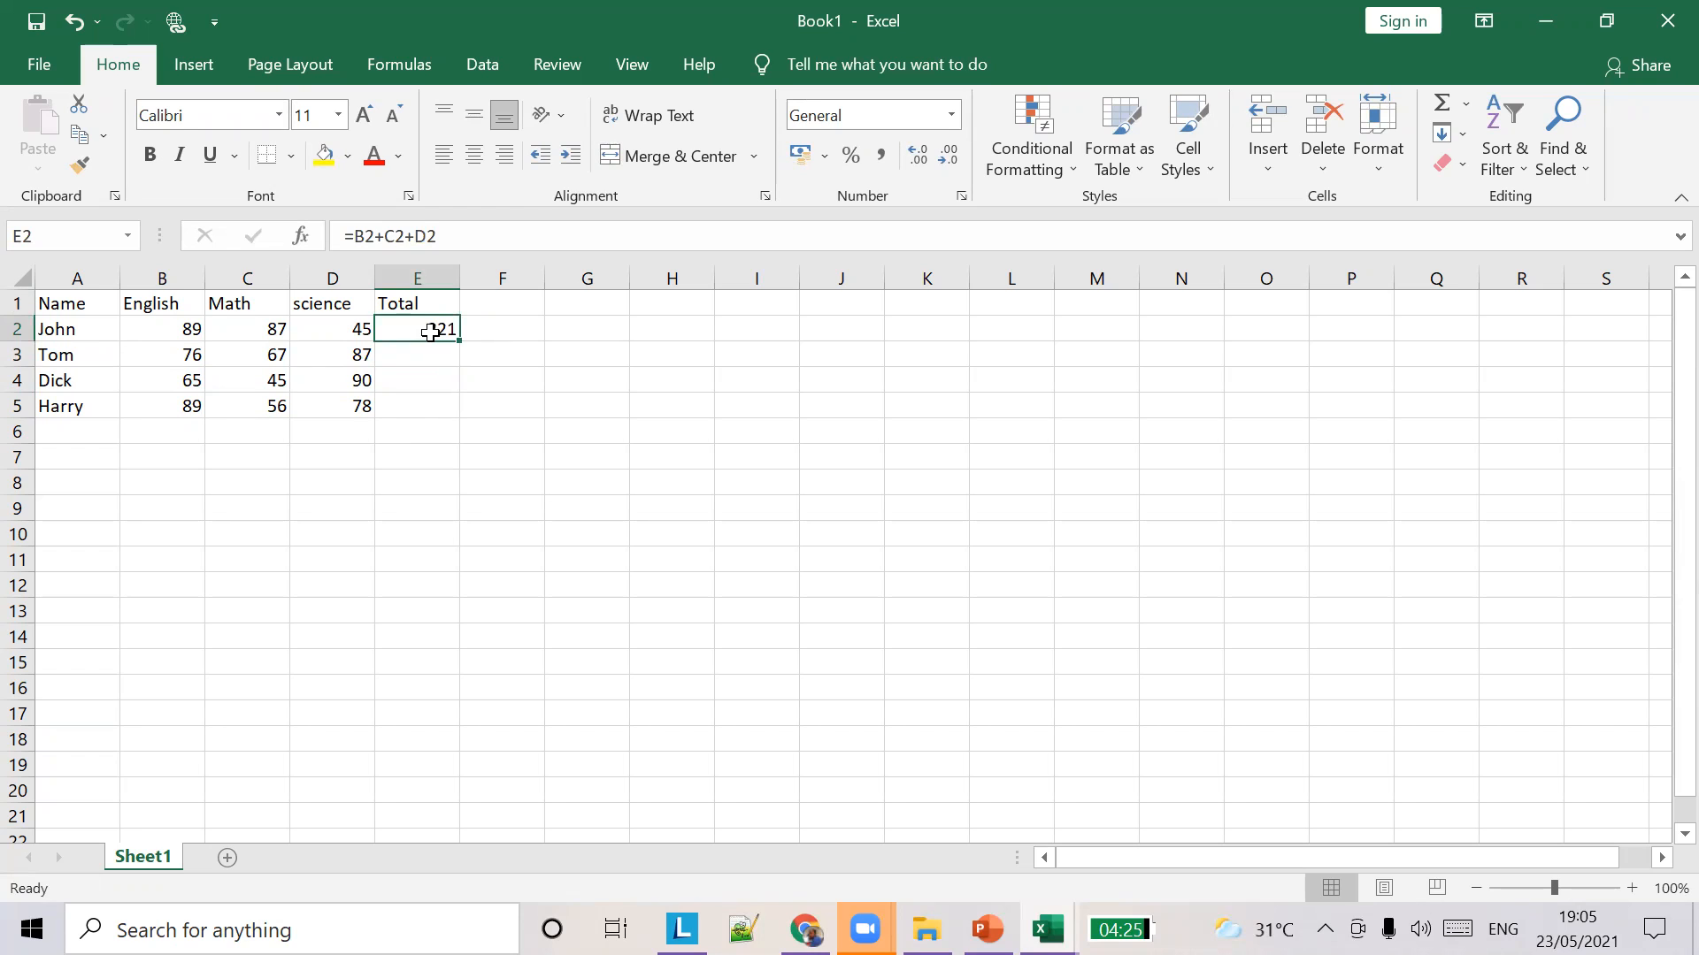
Enter 1, 2 and 3 in cells H2 to H4 and fill the number series down to cell H14.
{"action": "left_click", "coordinate": [689, 332]}
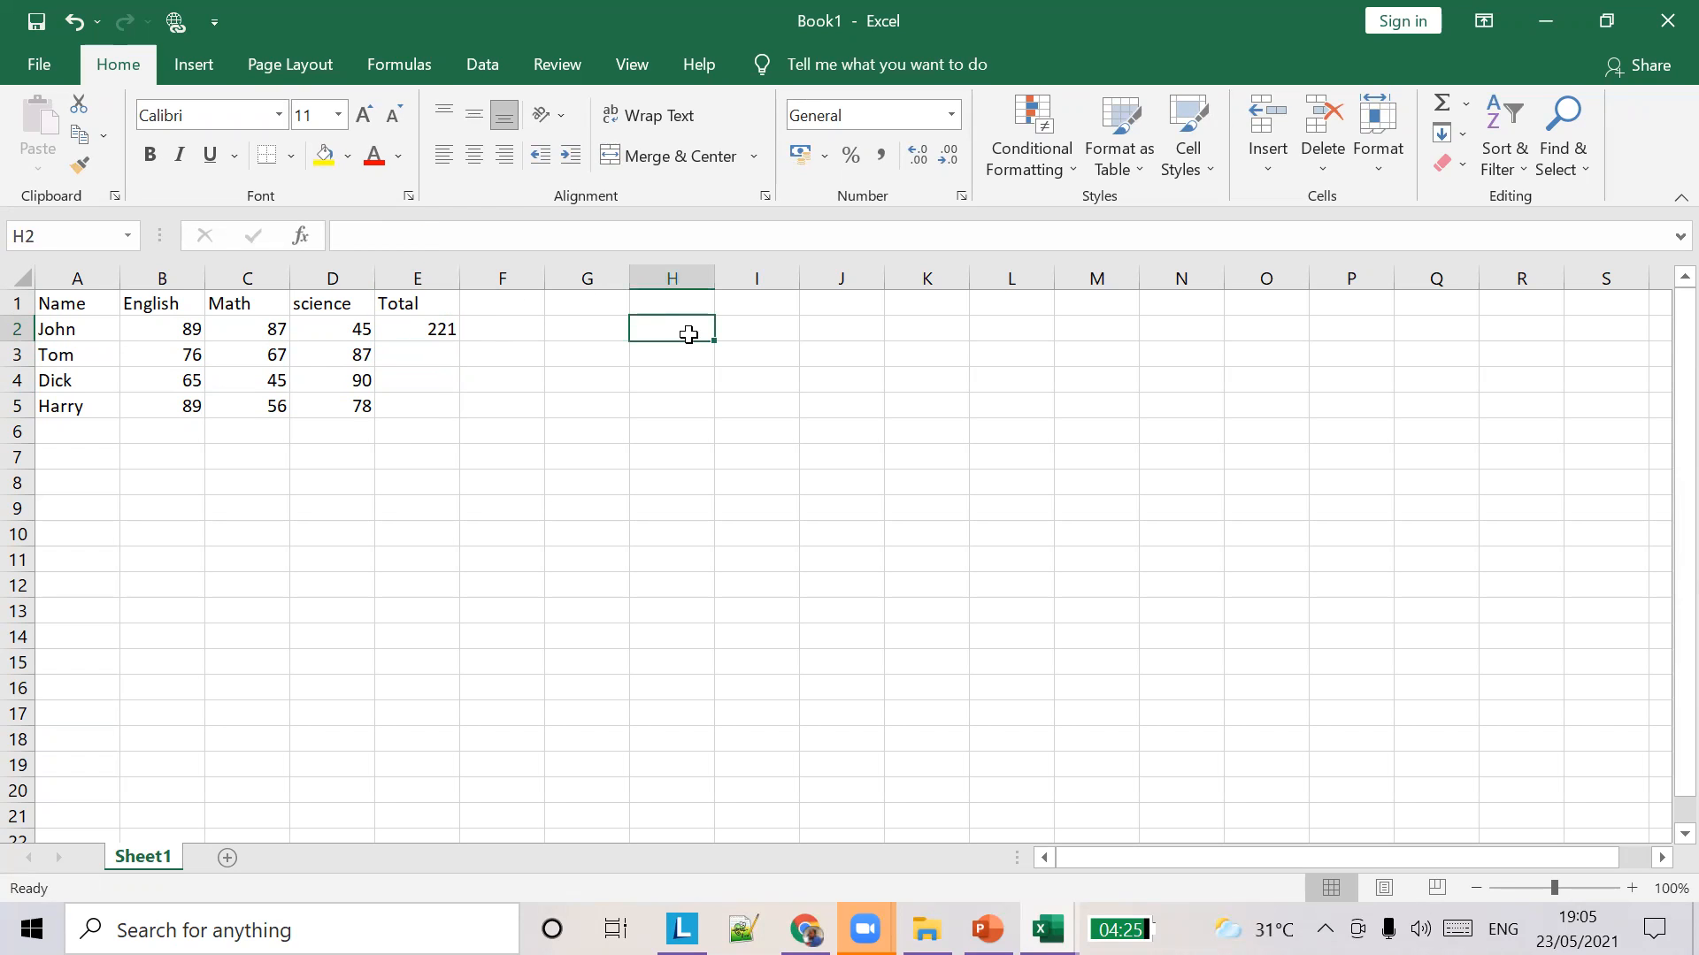
{"action": "type", "text": "1"}
{"action": "key", "text": "Return"}
{"action": "type", "text": "2"}
{"action": "key", "text": "Return"}
{"action": "type", "text": "3"}
{"action": "left_click", "coordinate": [752, 364]}
{"action": "left_click_drag", "start_coordinate": [682, 320], "coordinate": [715, 641]}
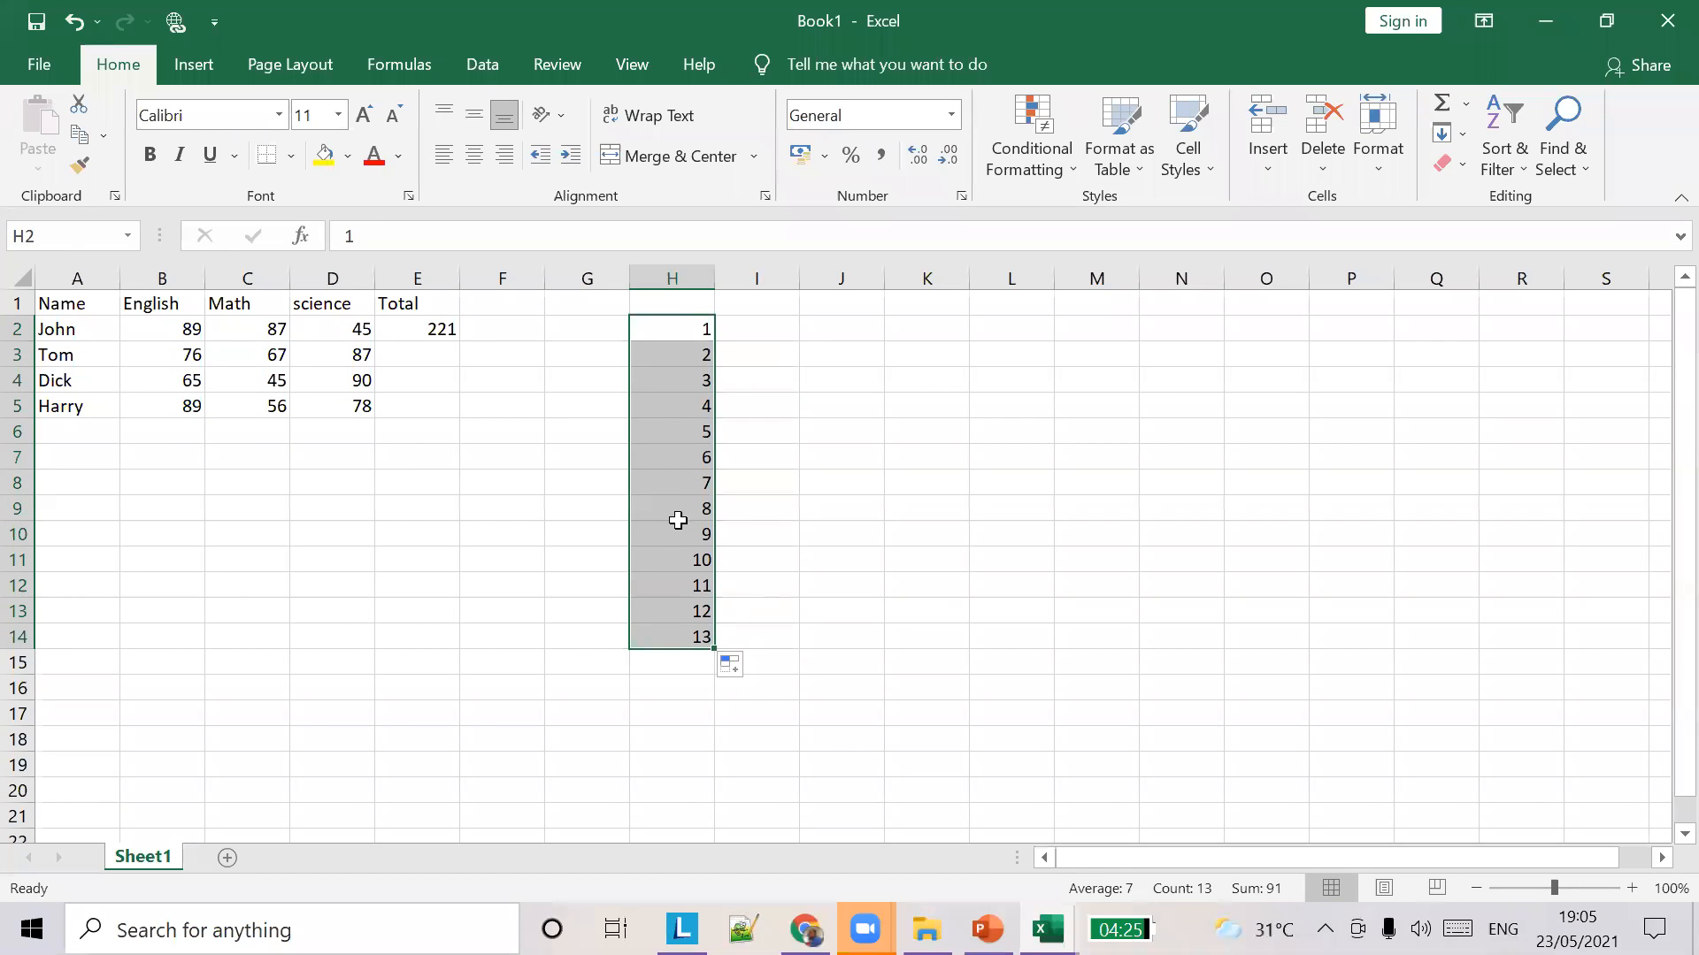
Clear the number series from cells H2 to H14.
{"action": "key", "text": "Delete"}
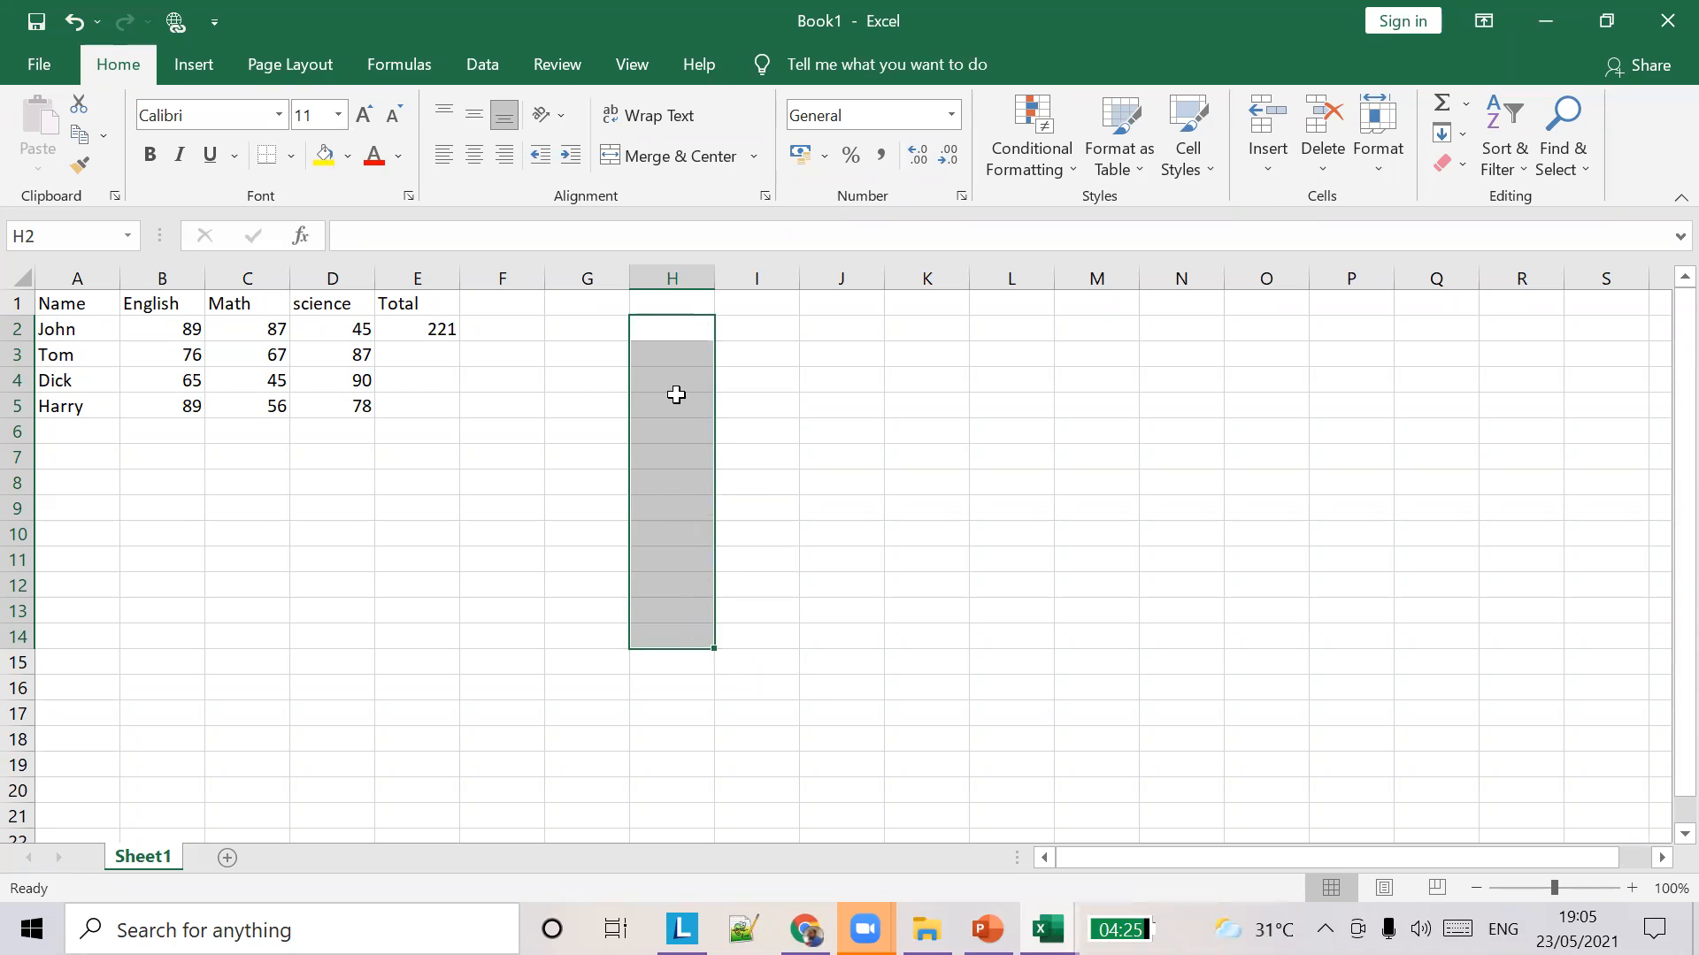
{"action": "left_click", "coordinate": [751, 328]}
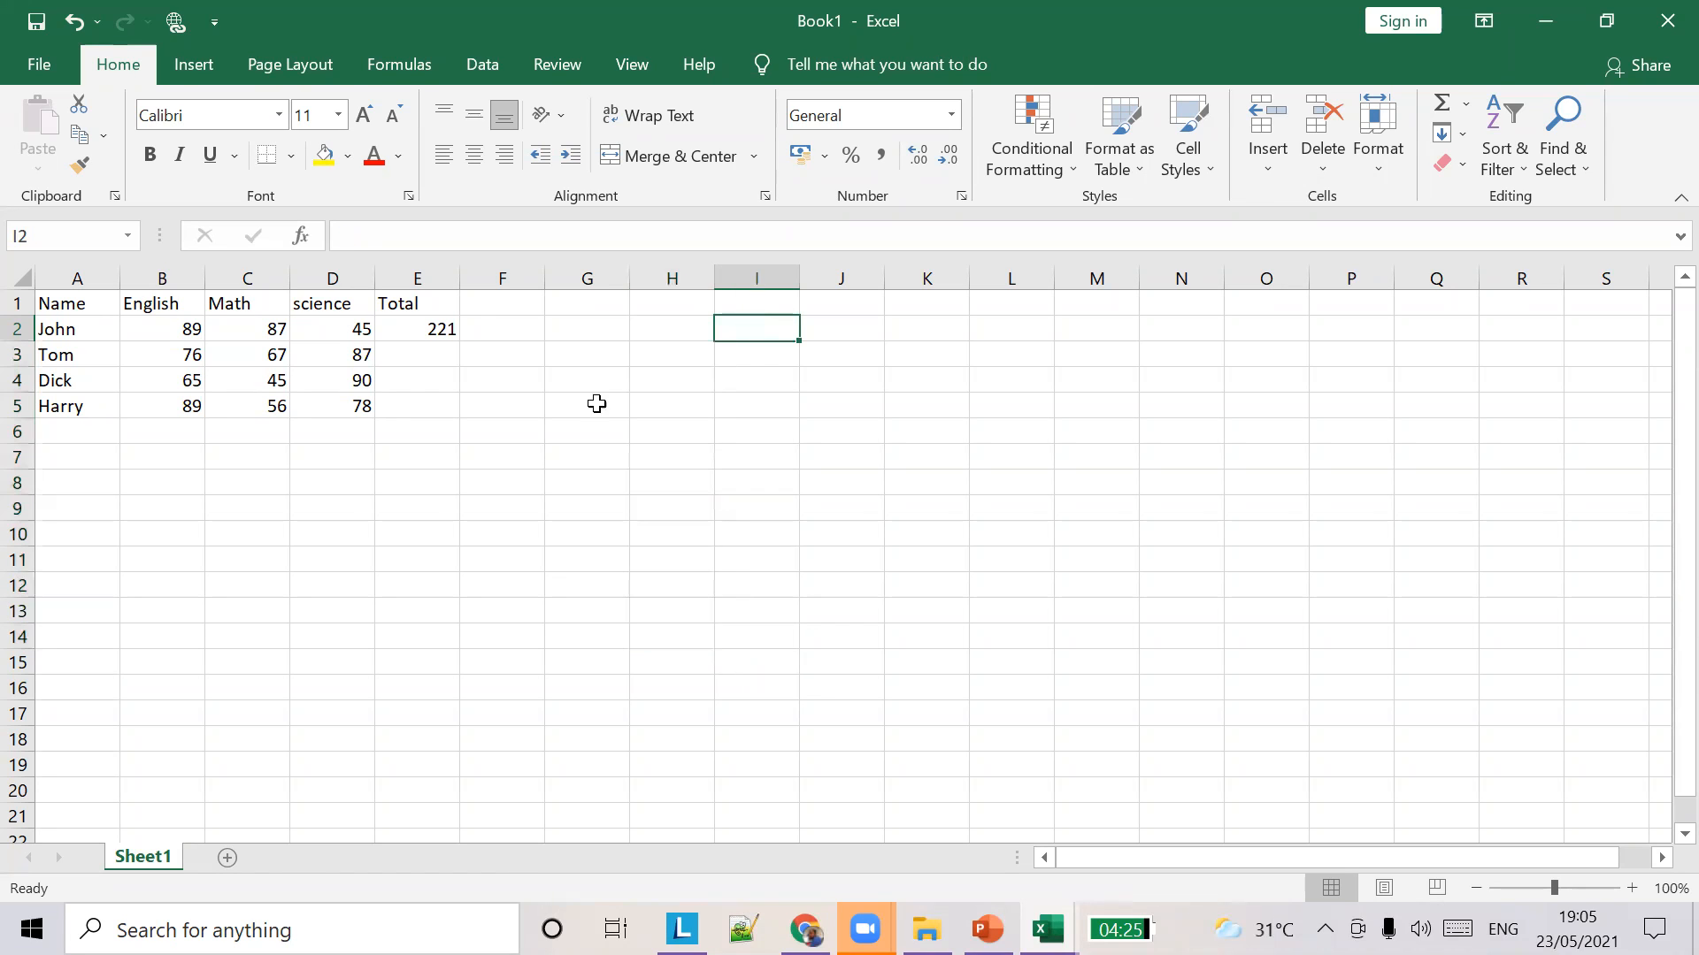
Copy the total formula from cell E2 down through cell E5 with the fill handle.
{"action": "left_click", "coordinate": [429, 327]}
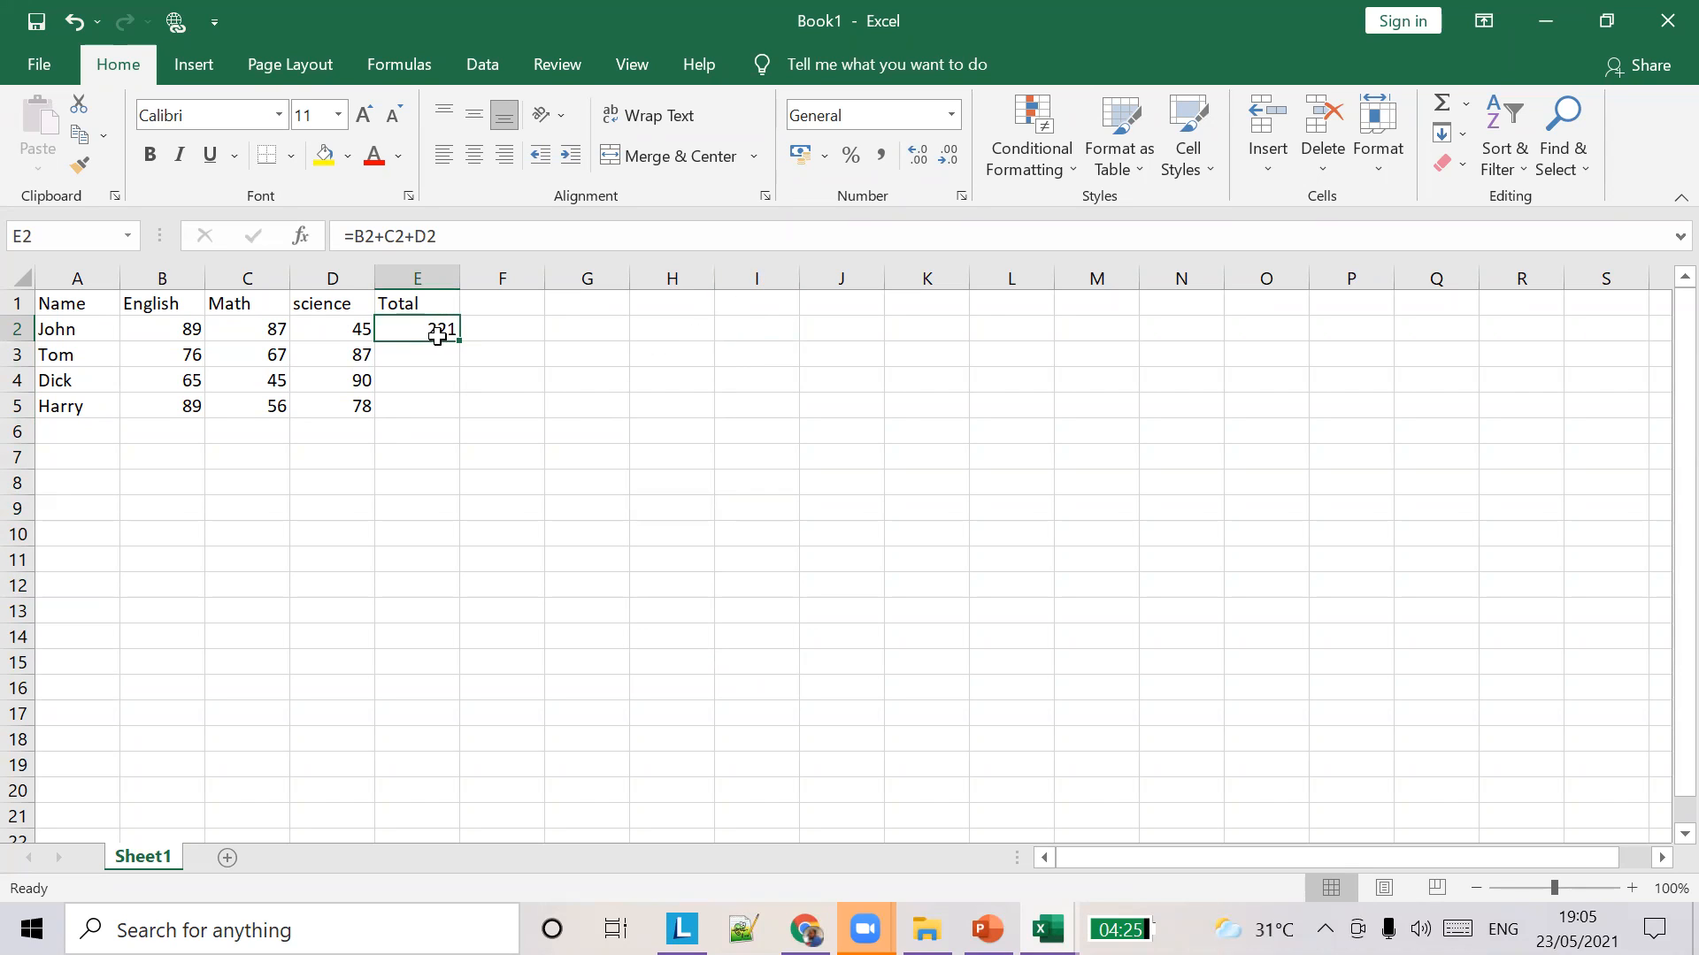
{"action": "left_click_drag", "start_coordinate": [466, 343], "coordinate": [465, 421]}
{"action": "left_click", "coordinate": [524, 377]}
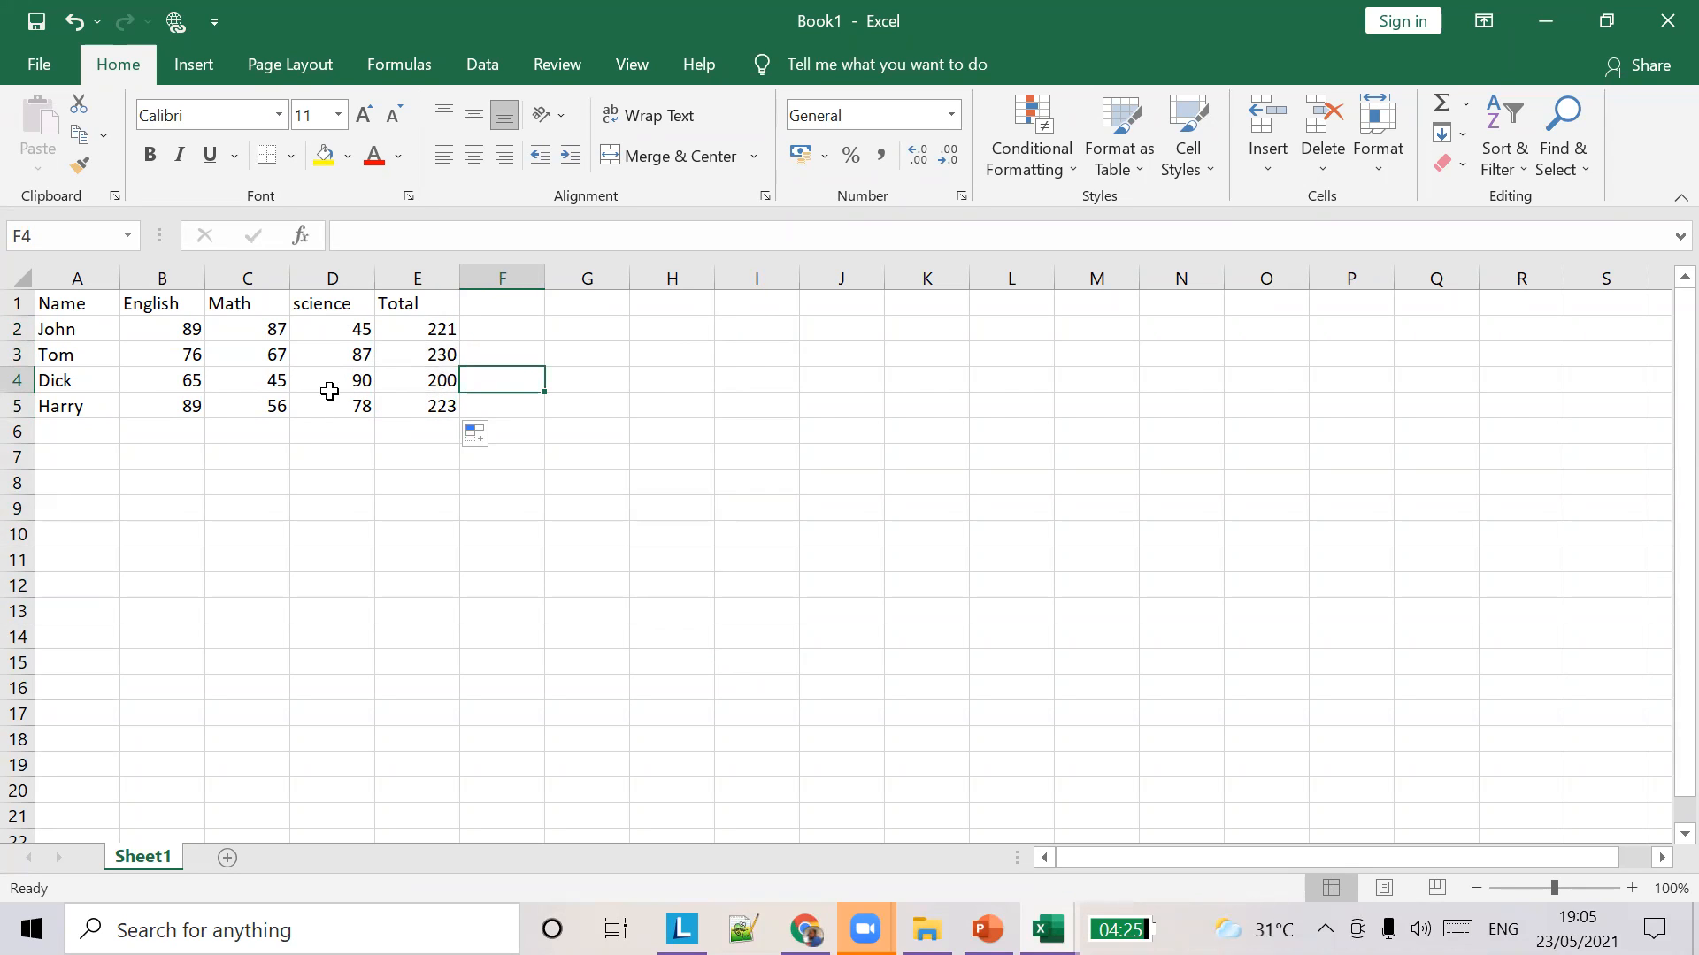
Compare the cell references of the total formulas in cells E2, E3 and E4.
{"action": "left_click", "coordinate": [435, 358]}
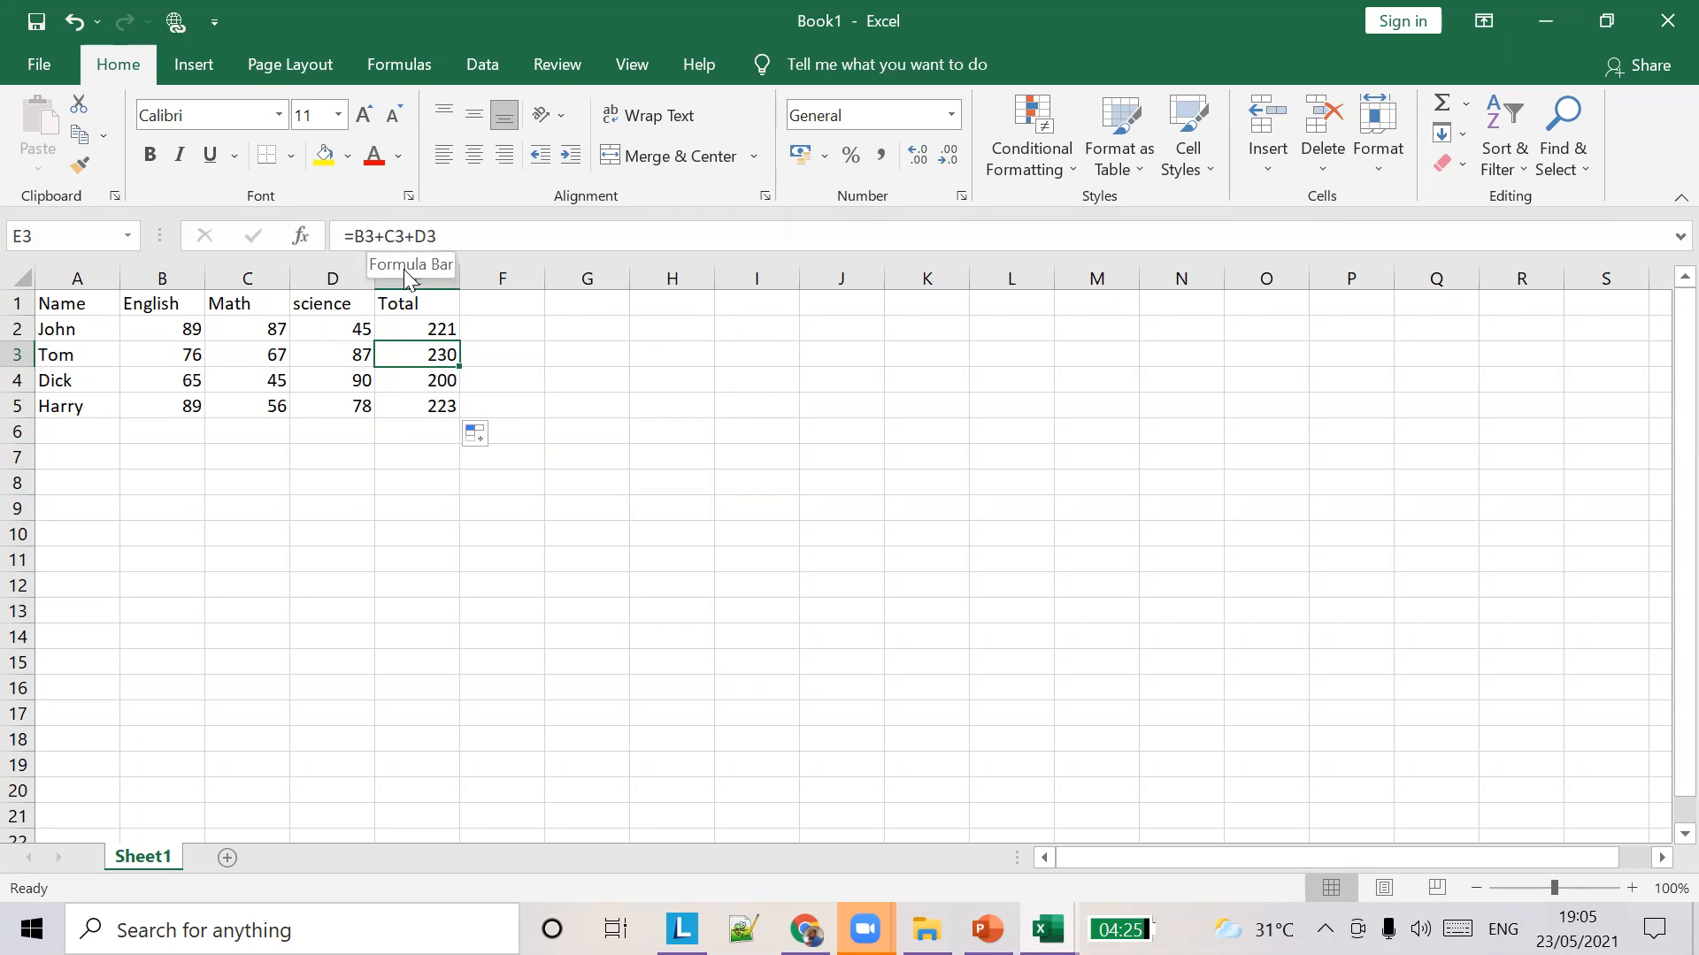
{"action": "left_click", "coordinate": [414, 329]}
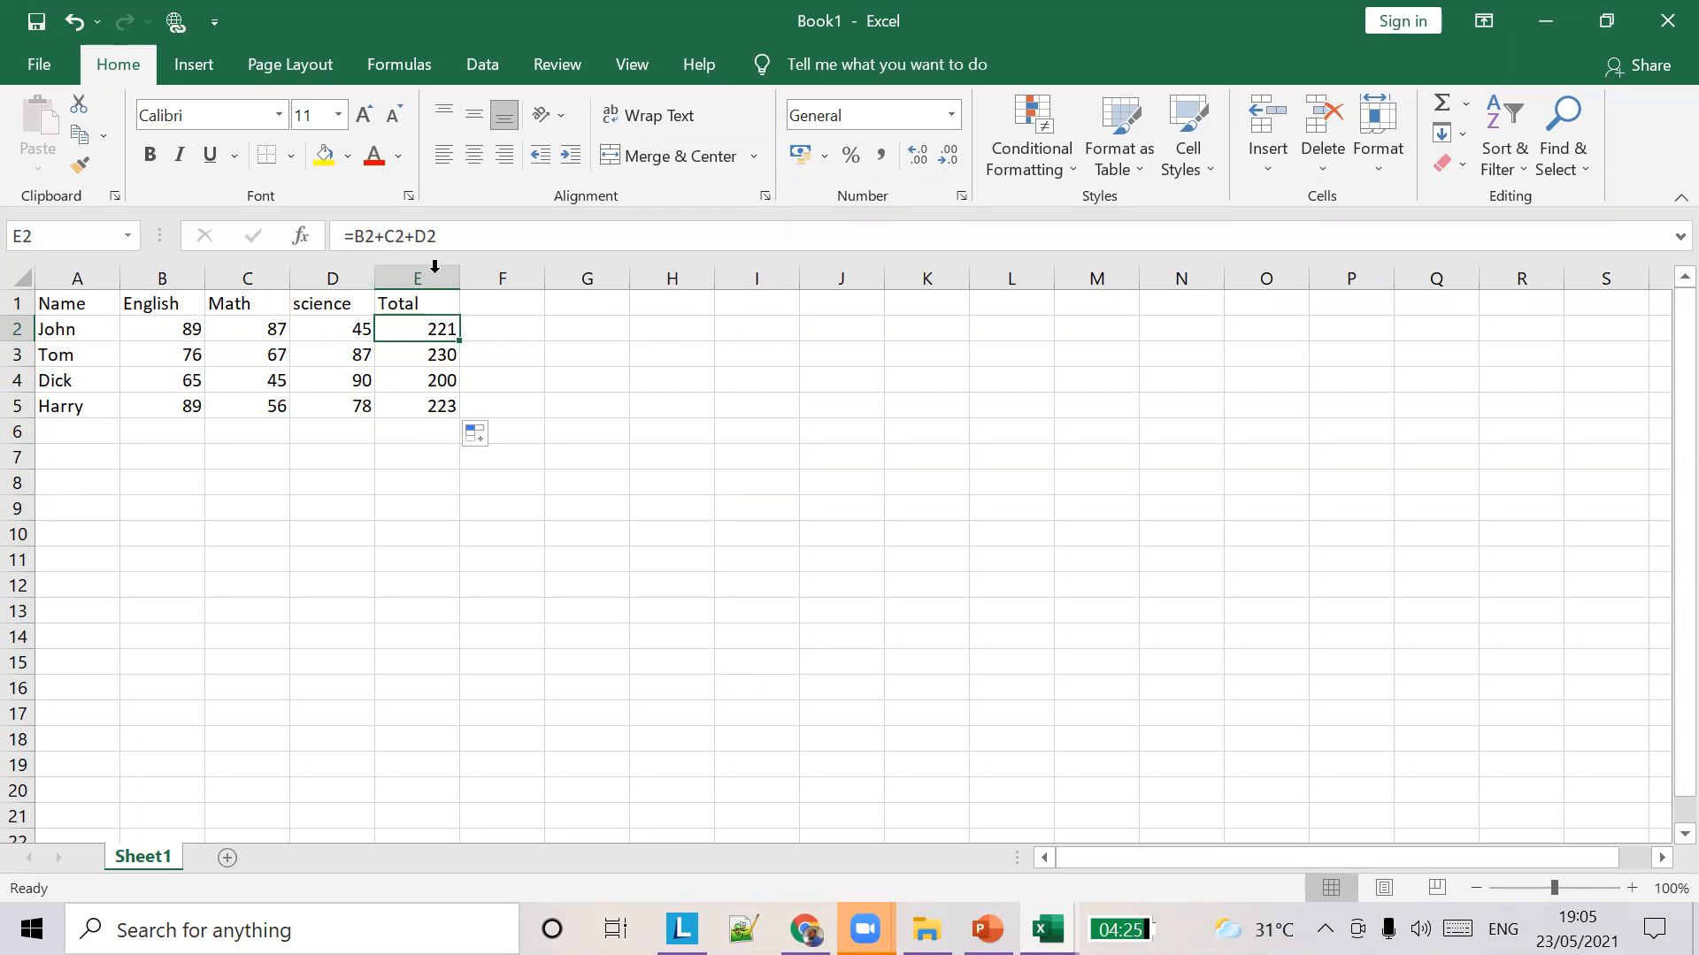
{"action": "left_click", "coordinate": [414, 358]}
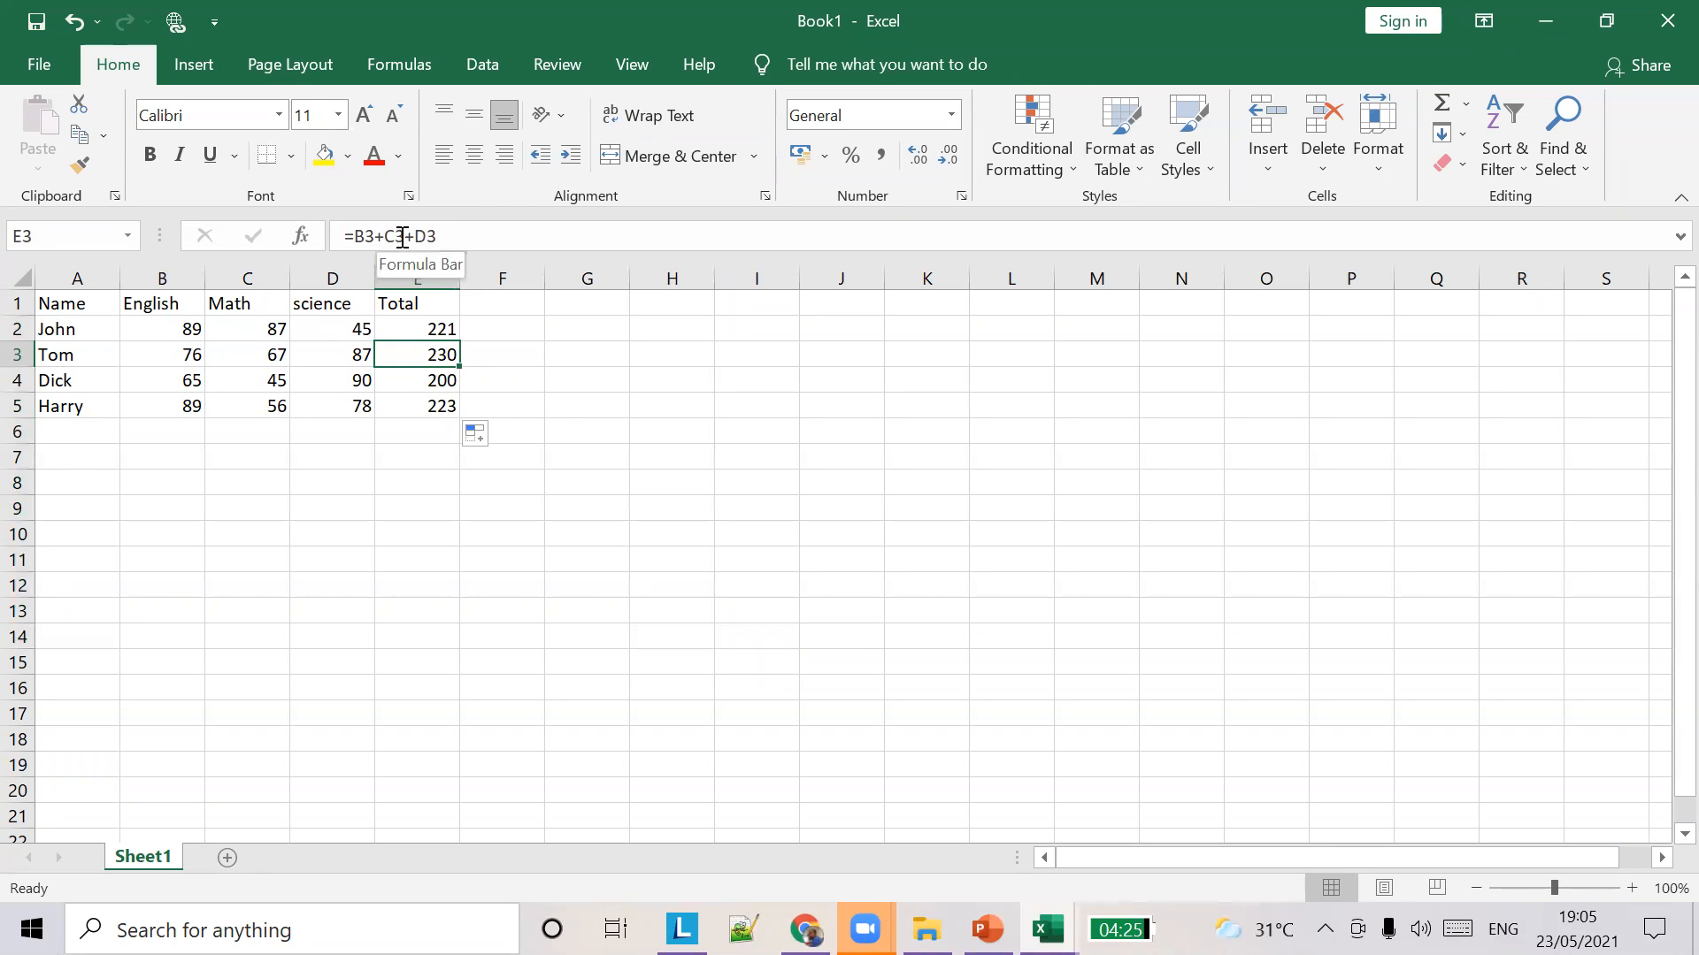
{"action": "left_click", "coordinate": [434, 236]}
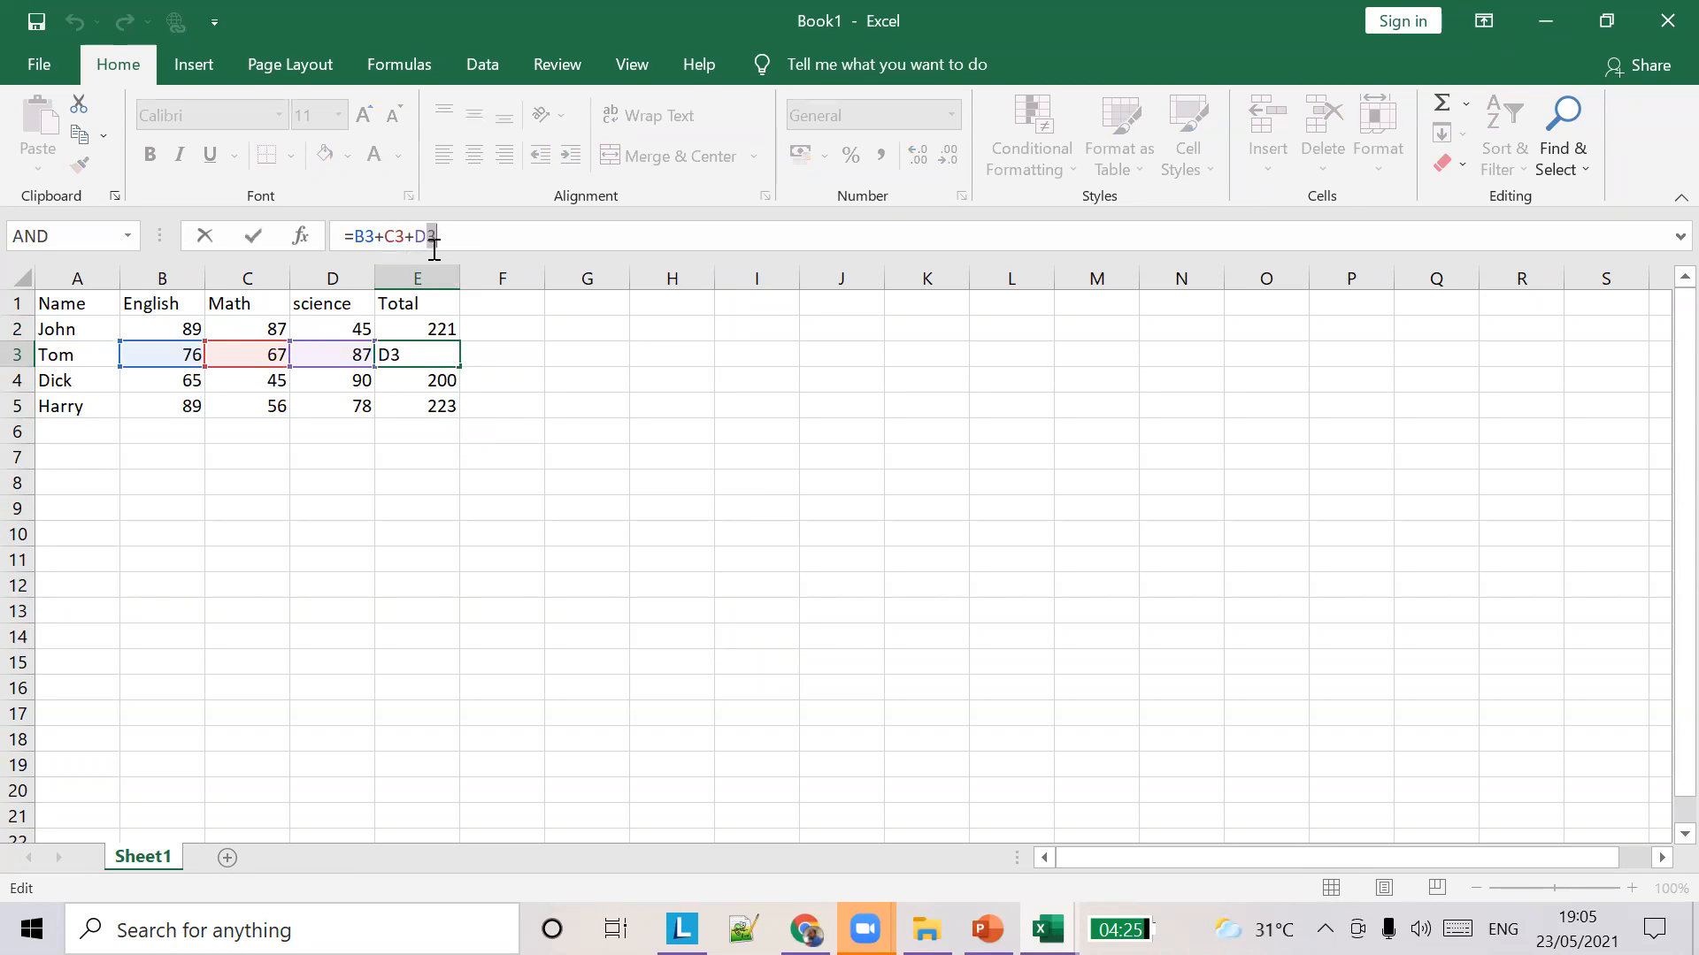
{"action": "left_click", "coordinate": [425, 376]}
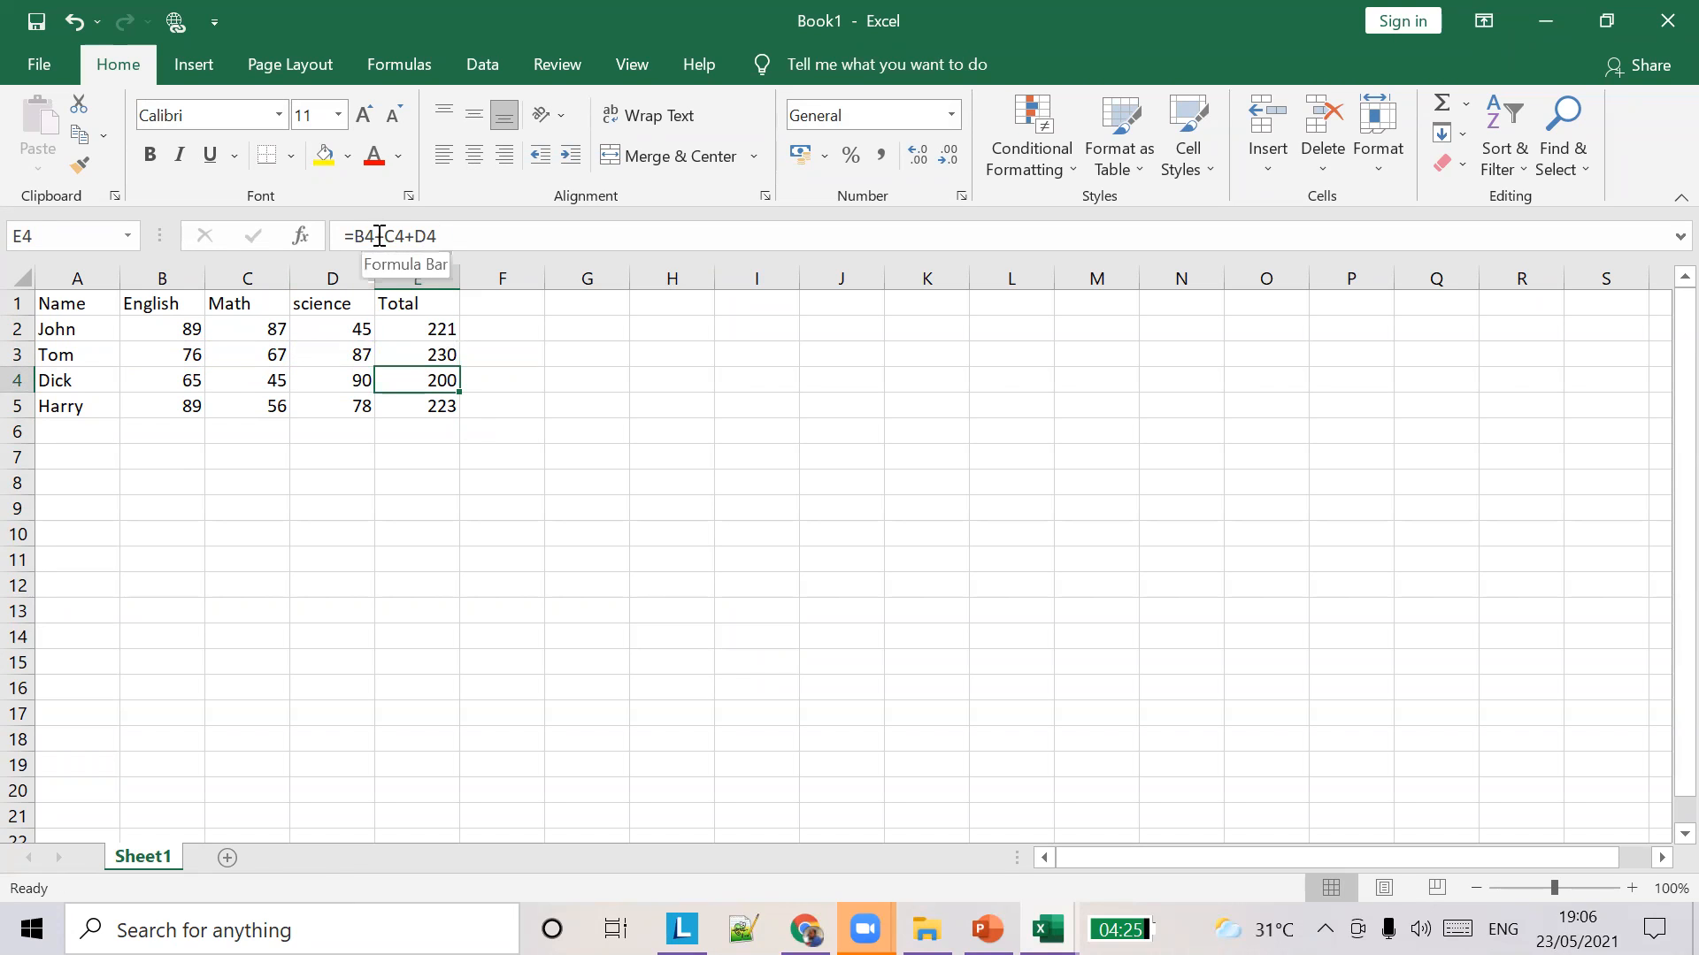
{"action": "left_click", "coordinate": [443, 355]}
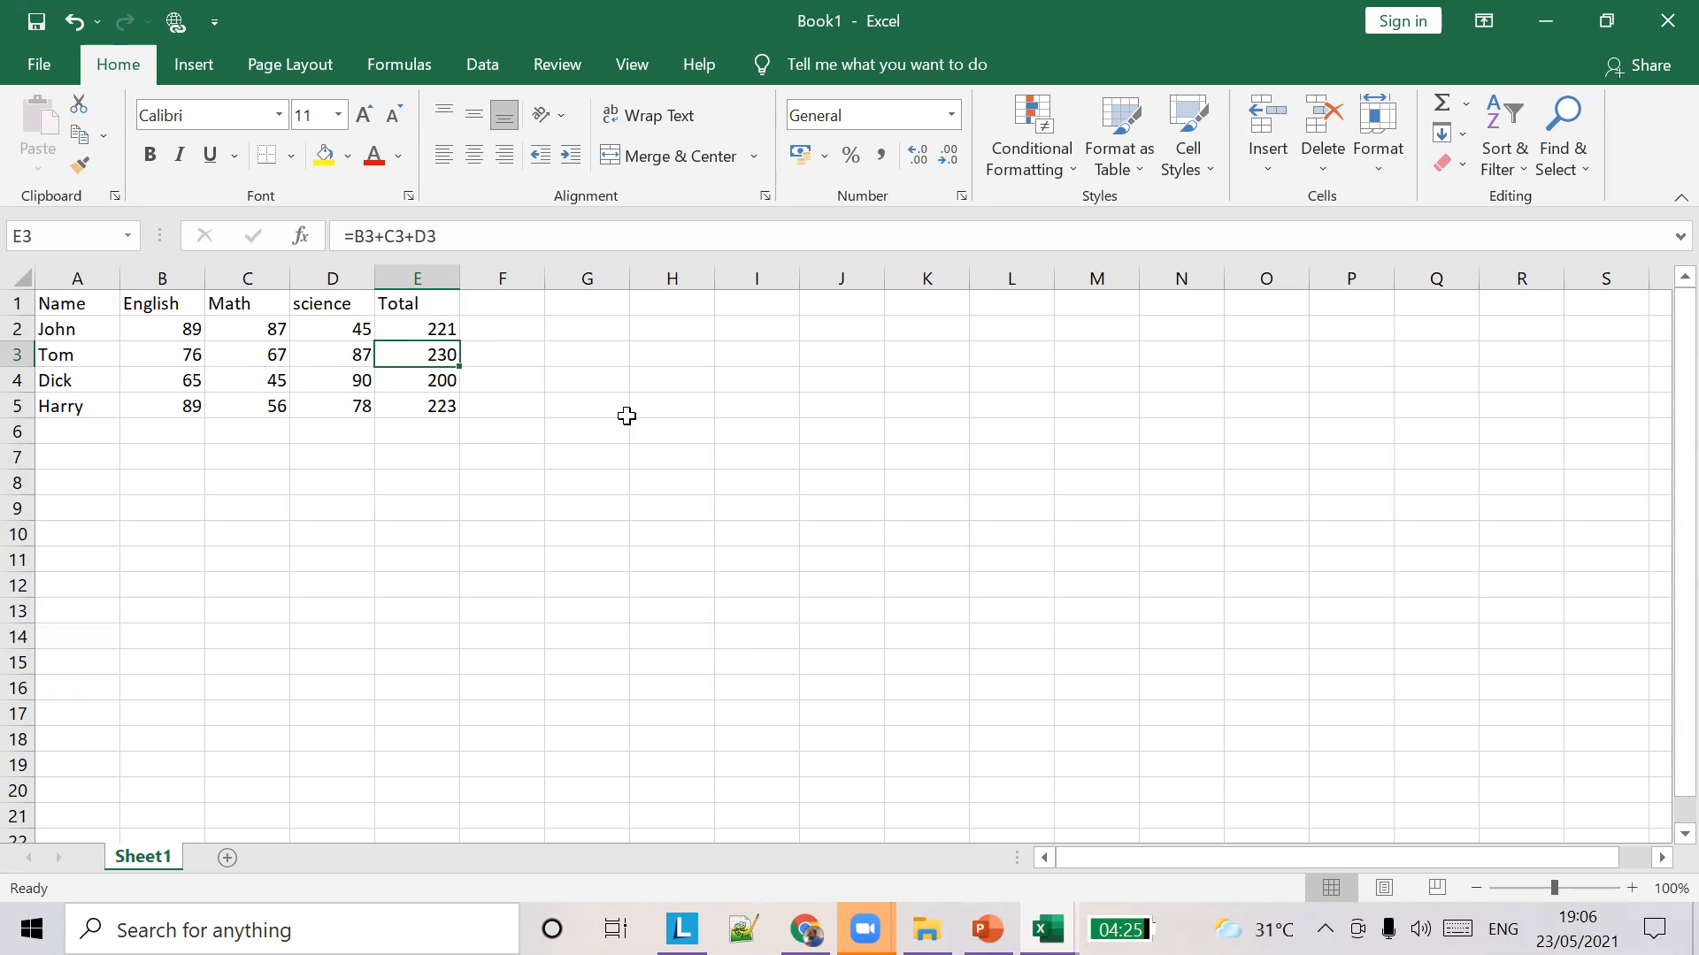
Review the Copying Formulas slide in PowerPoint and check the total formula in cell E2 back in Excel.
{"action": "left_click", "coordinate": [987, 929]}
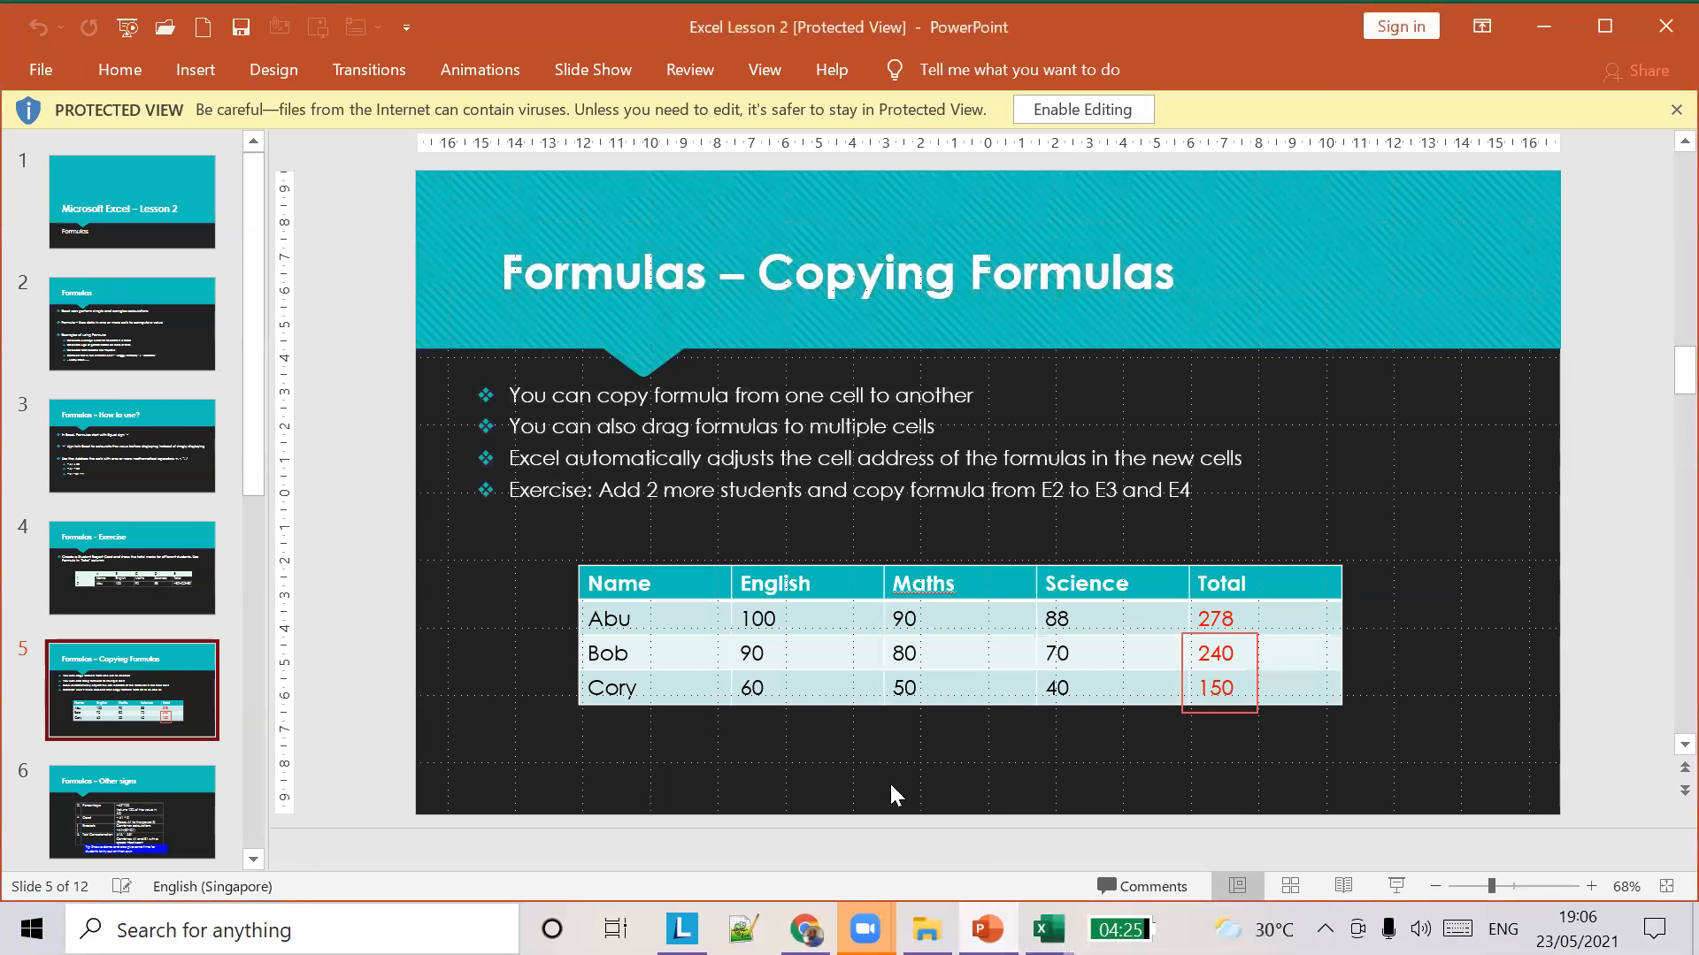
{"action": "left_click", "coordinate": [1534, 17]}
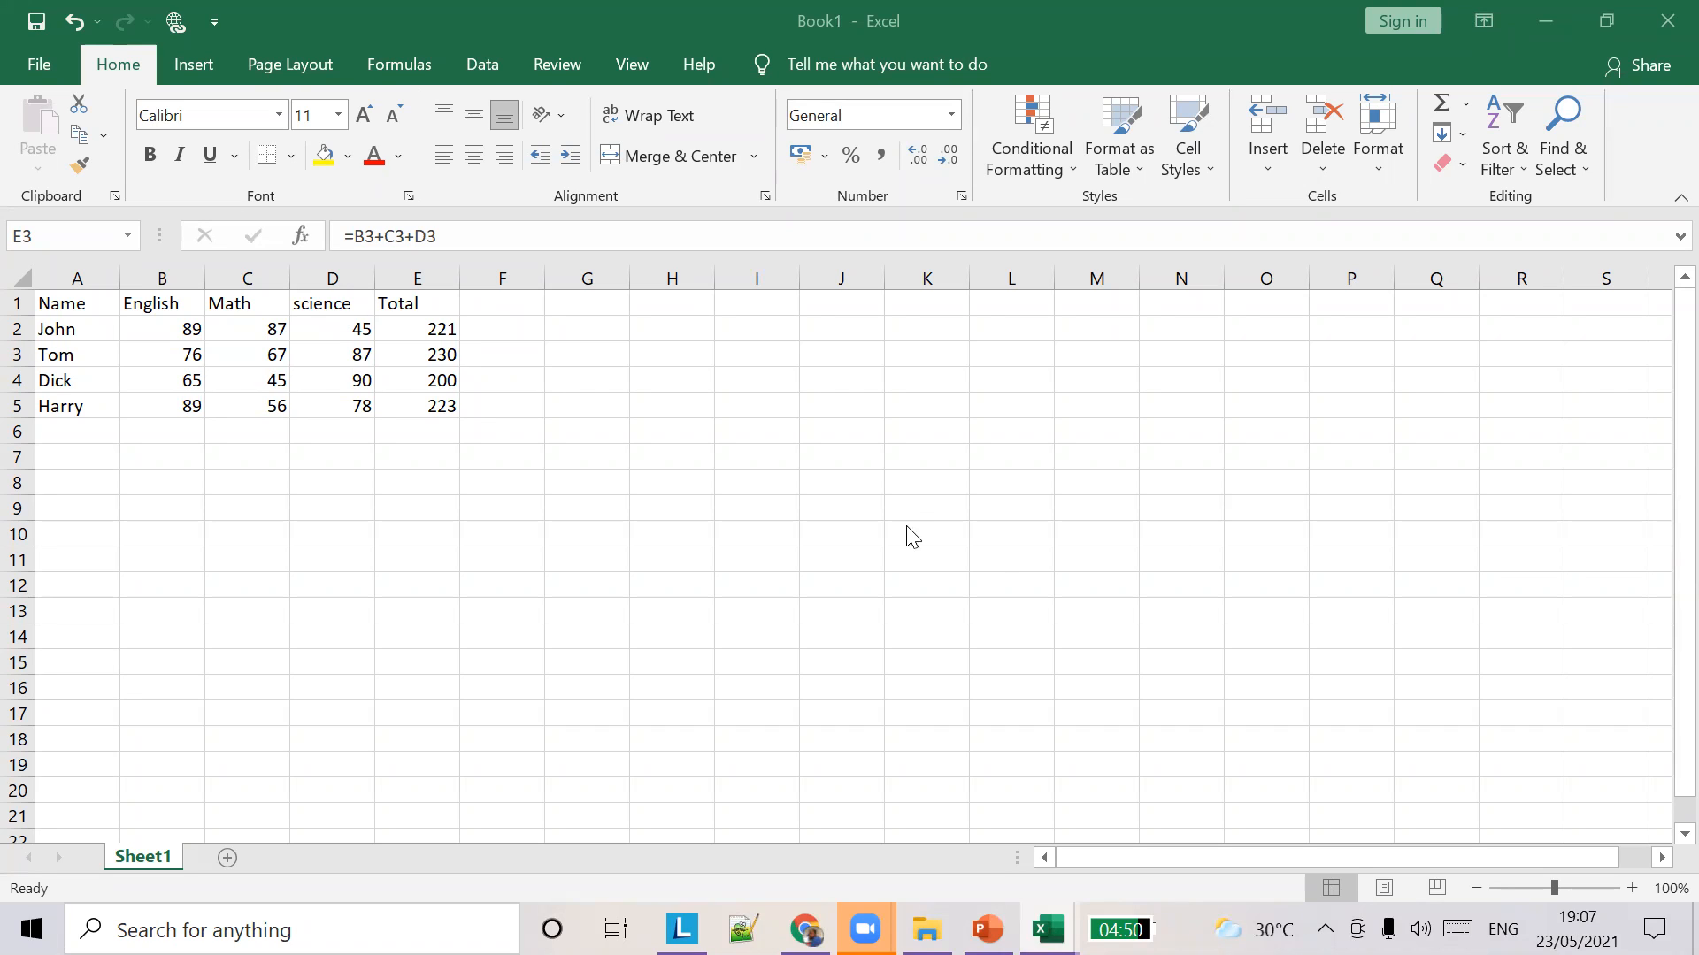
{"action": "left_click", "coordinate": [889, 499]}
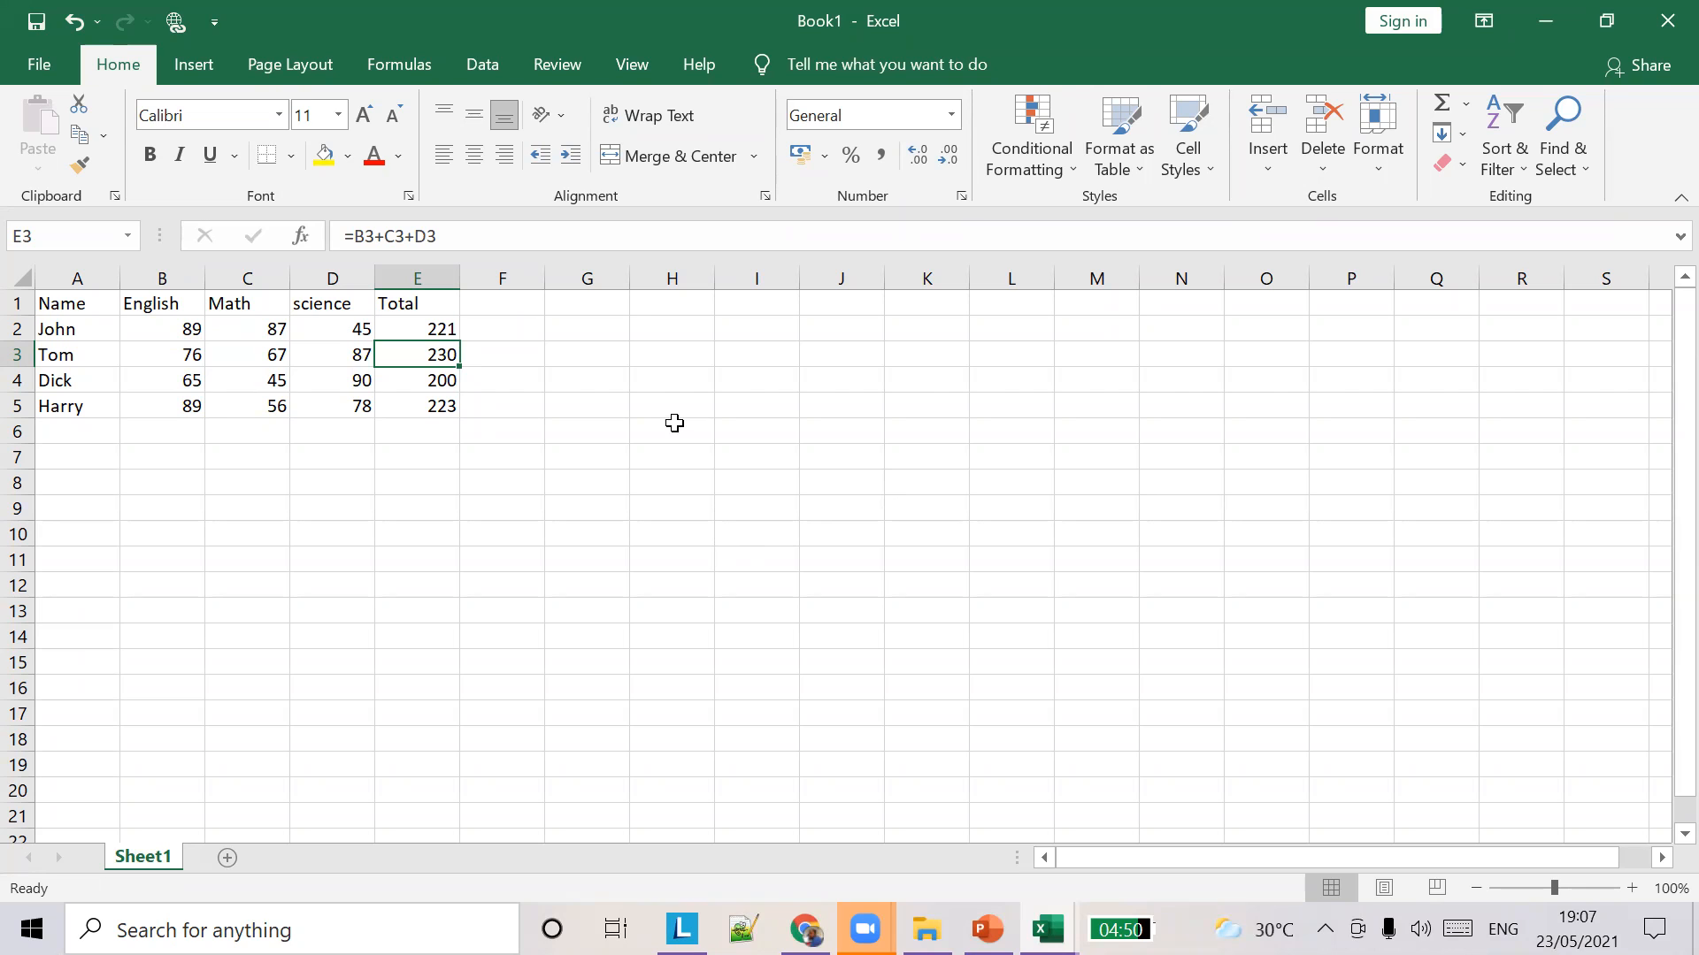
{"action": "left_click", "coordinate": [453, 329]}
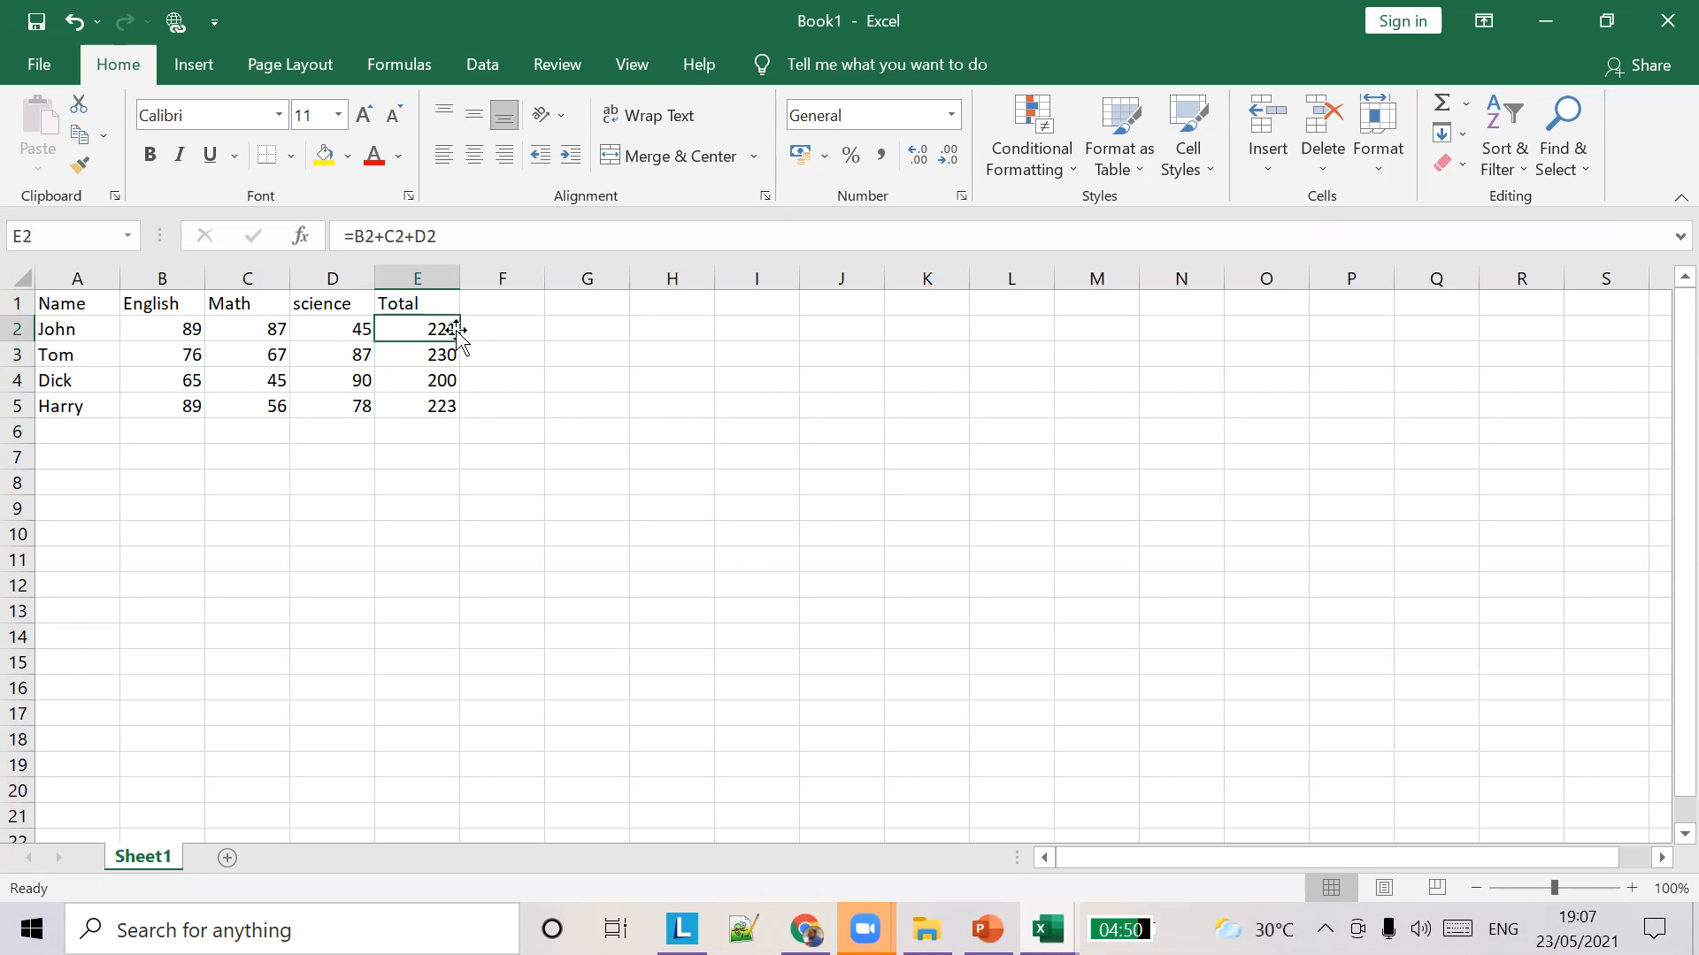
{"action": "left_click", "coordinate": [552, 331]}
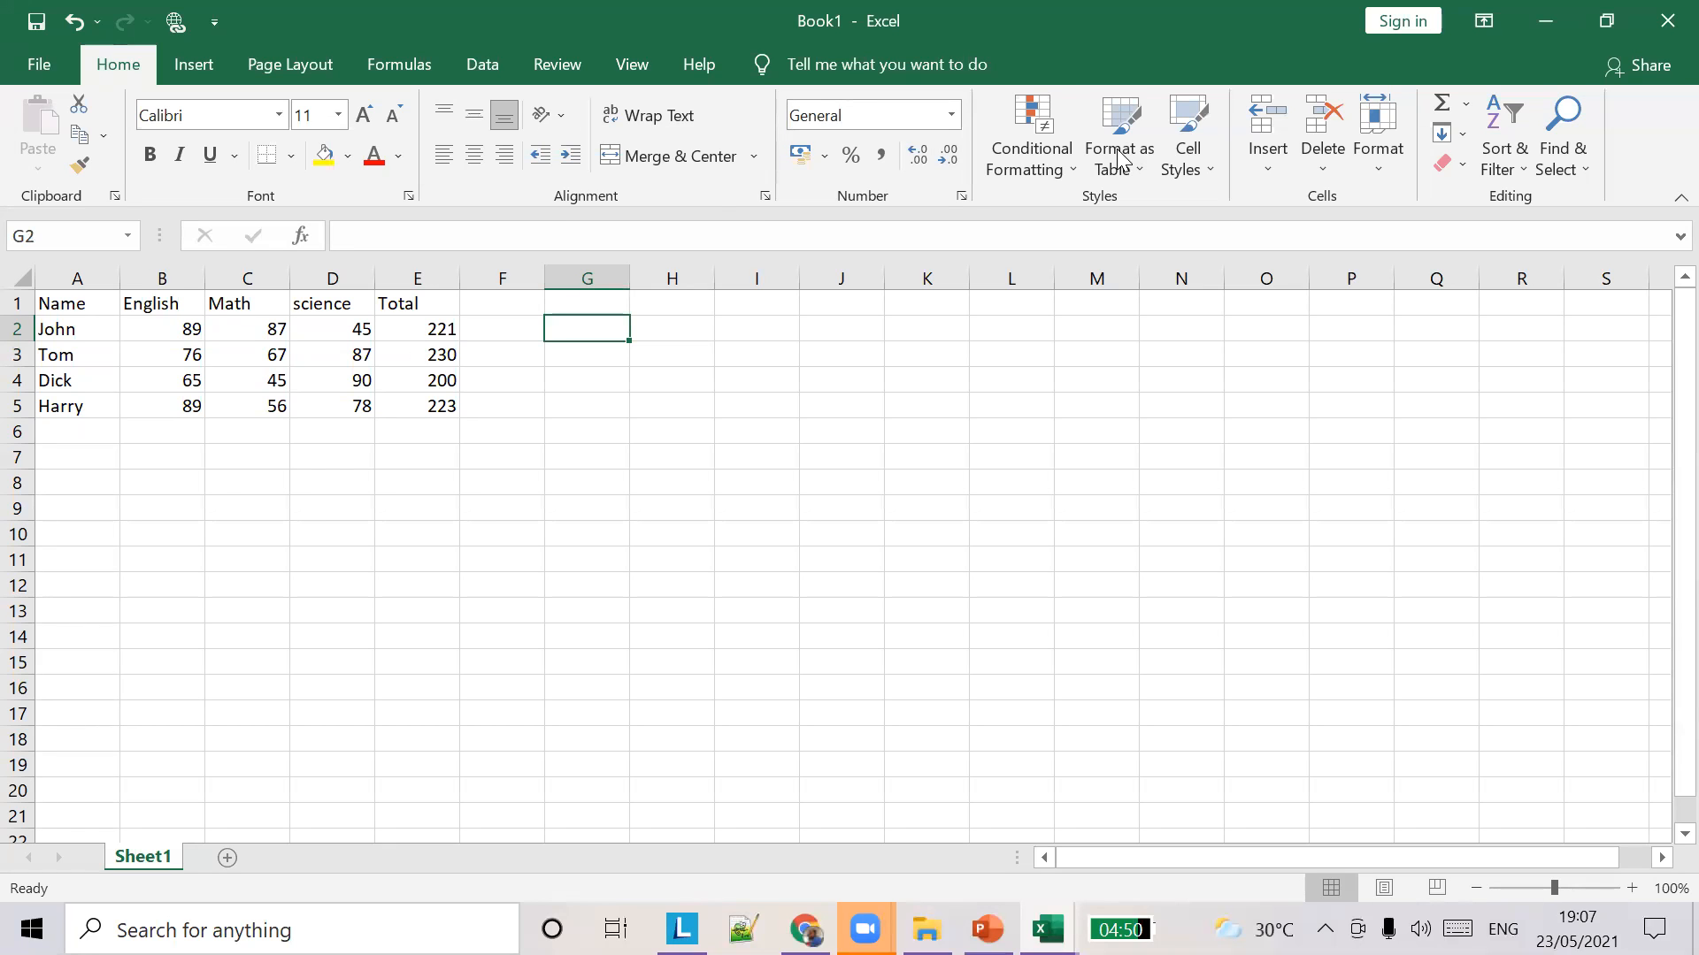
{"action": "left_click", "coordinate": [740, 330]}
{"action": "left_click", "coordinate": [815, 333]}
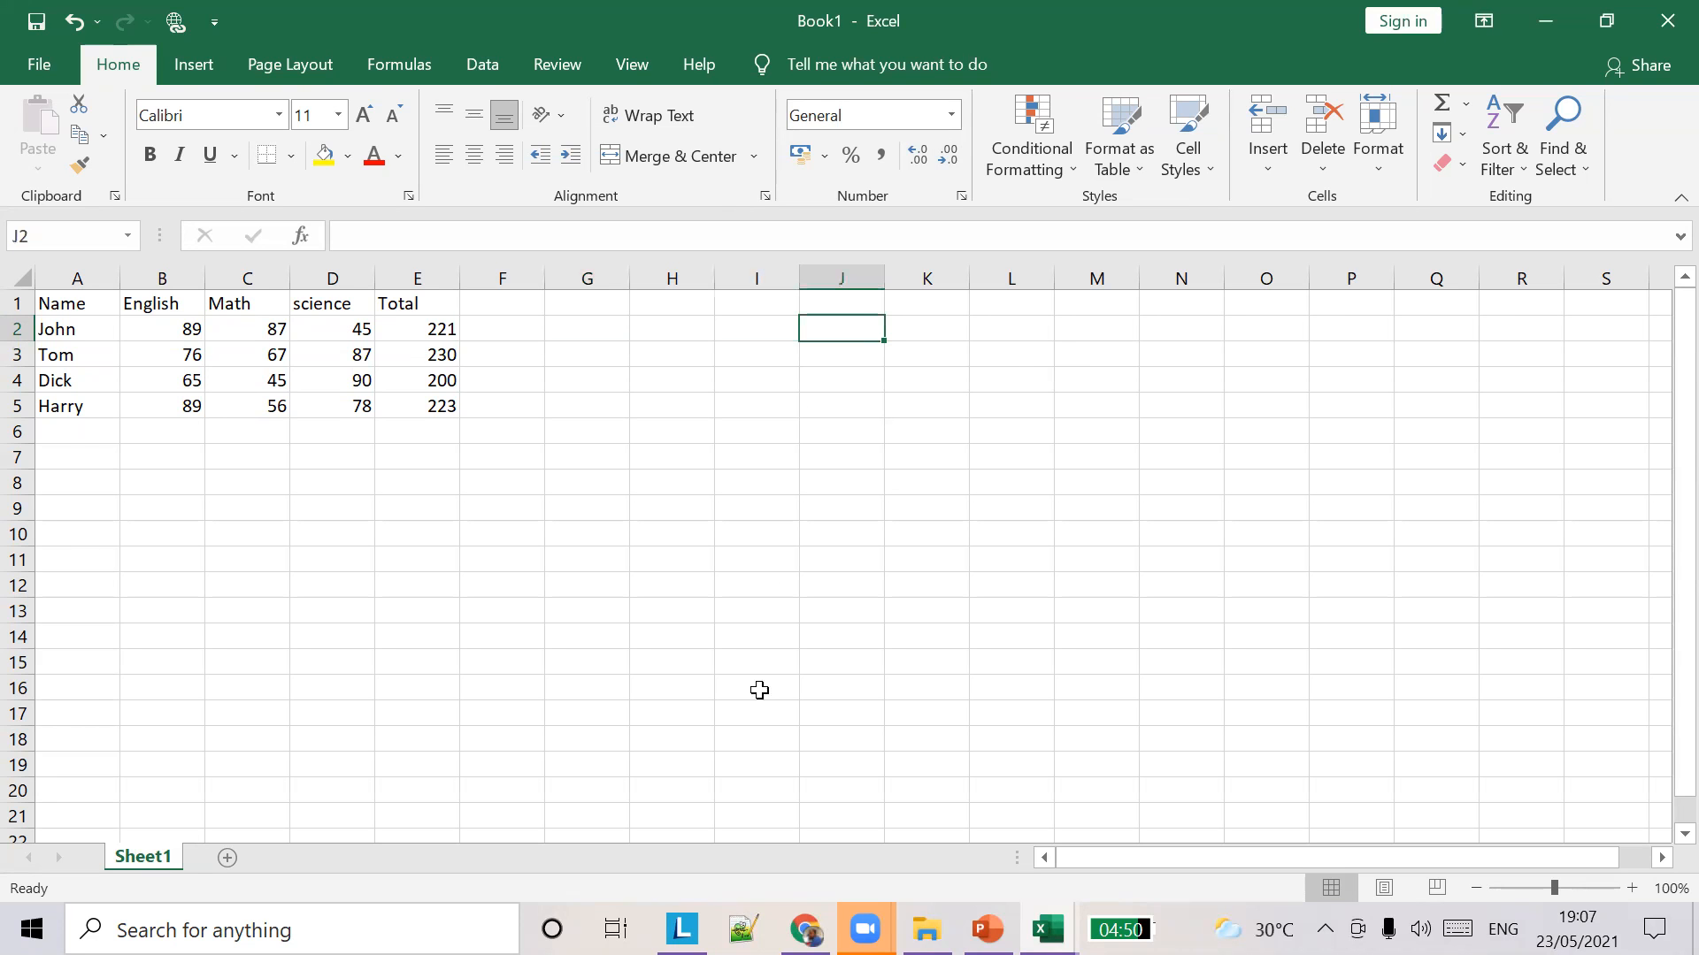
{"action": "left_click", "coordinate": [988, 929]}
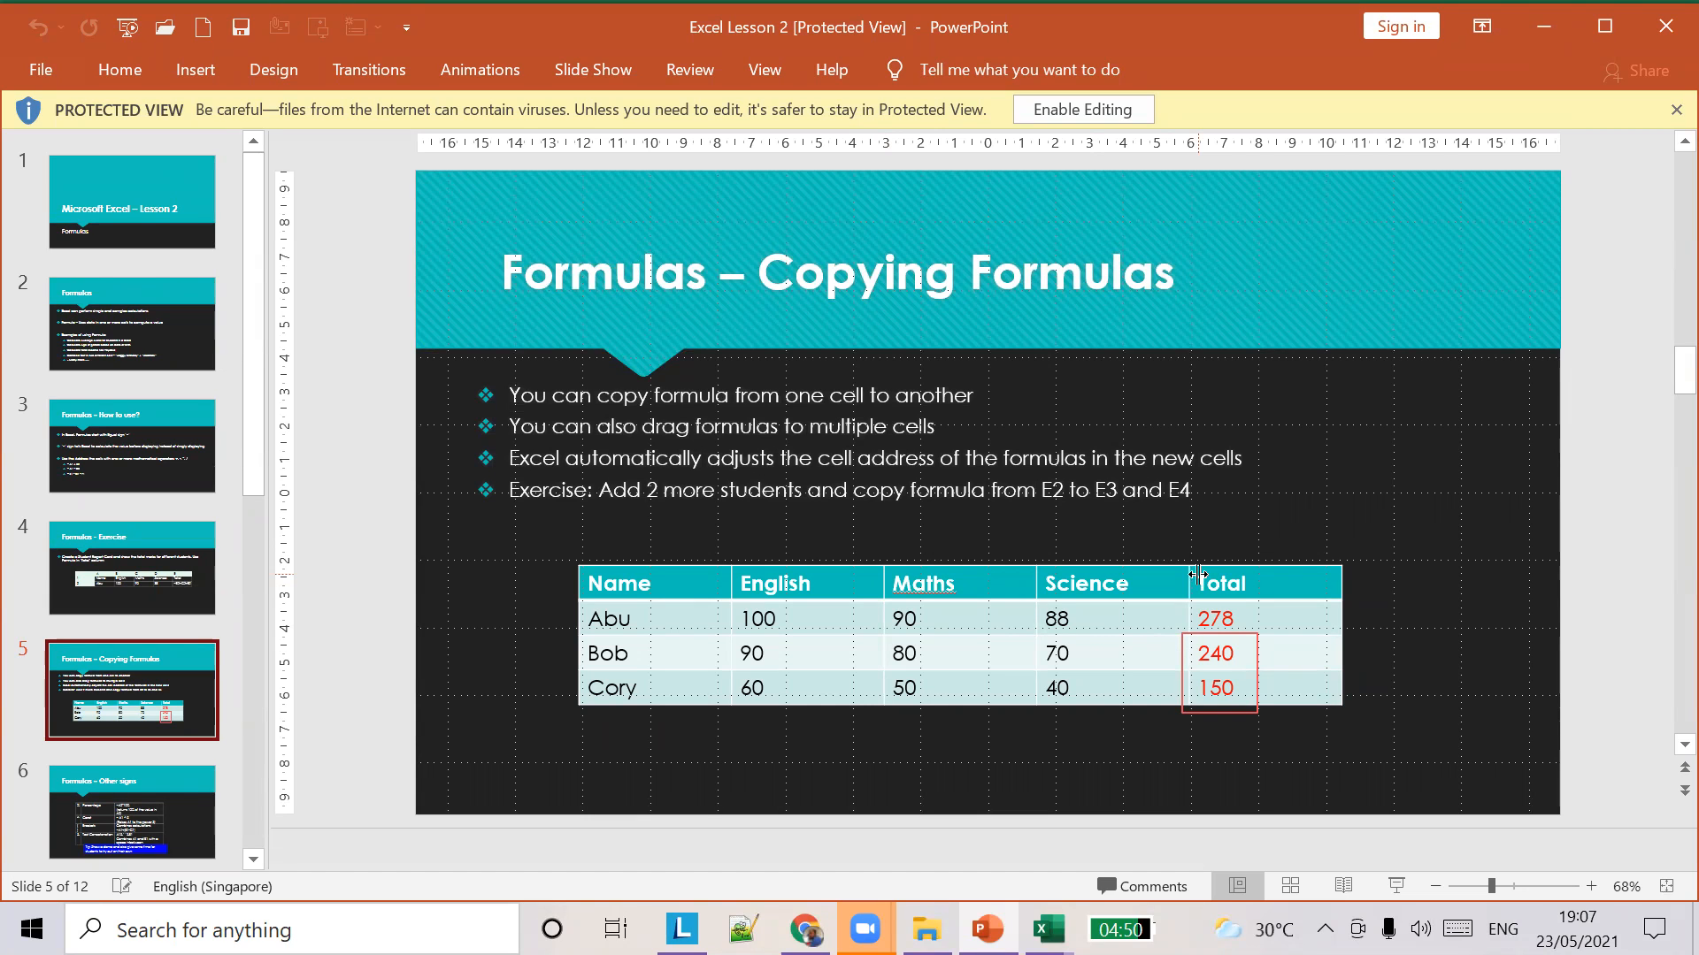
{"action": "key", "text": "alt+Tab"}
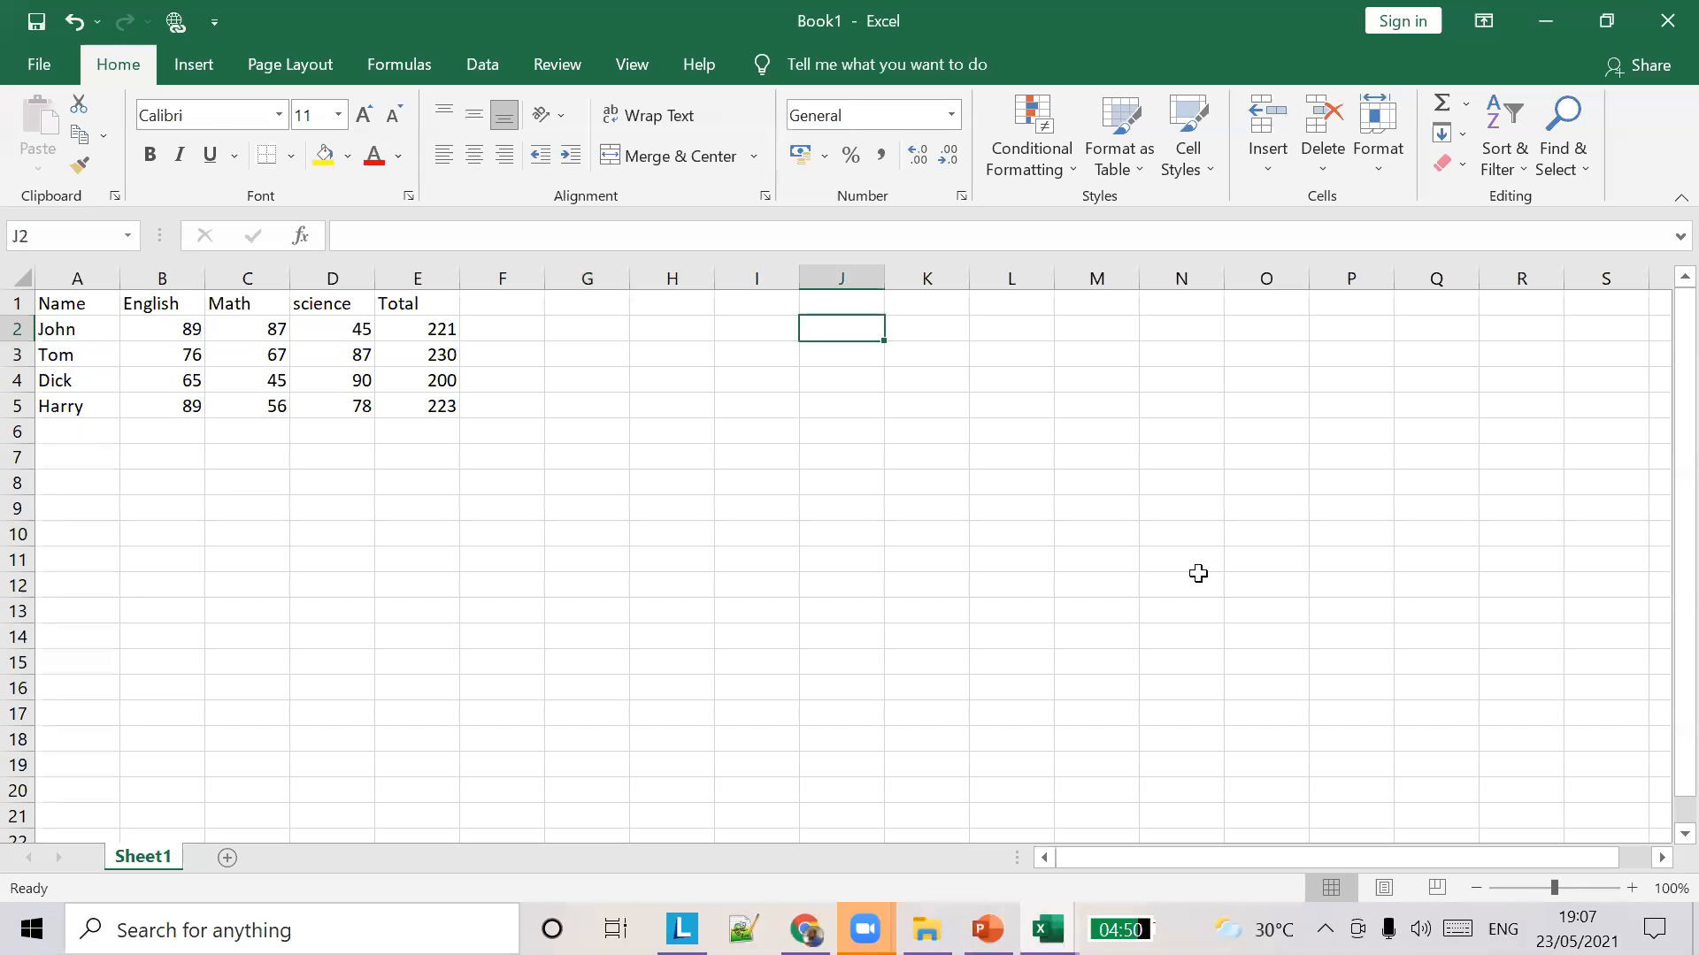
Clear the copied total formulas from cells E3 to E5.
{"action": "left_click", "coordinate": [451, 353]}
{"action": "left_click_drag", "start_coordinate": [451, 352], "coordinate": [443, 402]}
{"action": "key", "text": "Delete"}
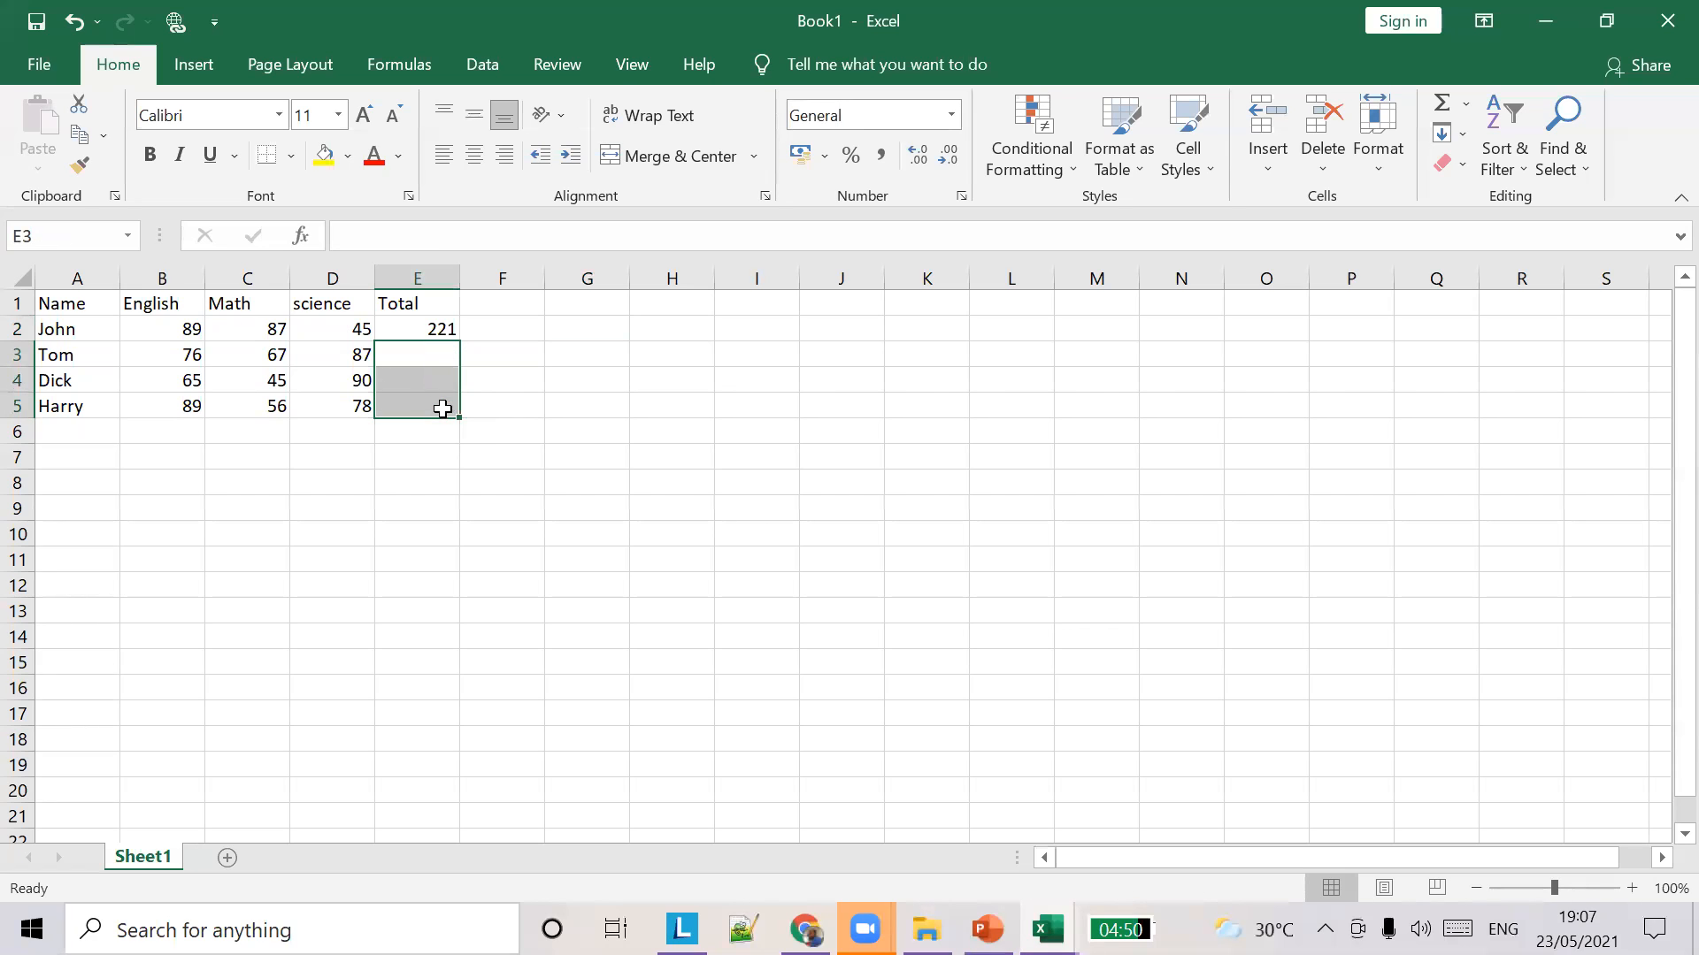
Fill the total formula from cell E2 down through cell E5 again.
{"action": "left_click", "coordinate": [437, 327]}
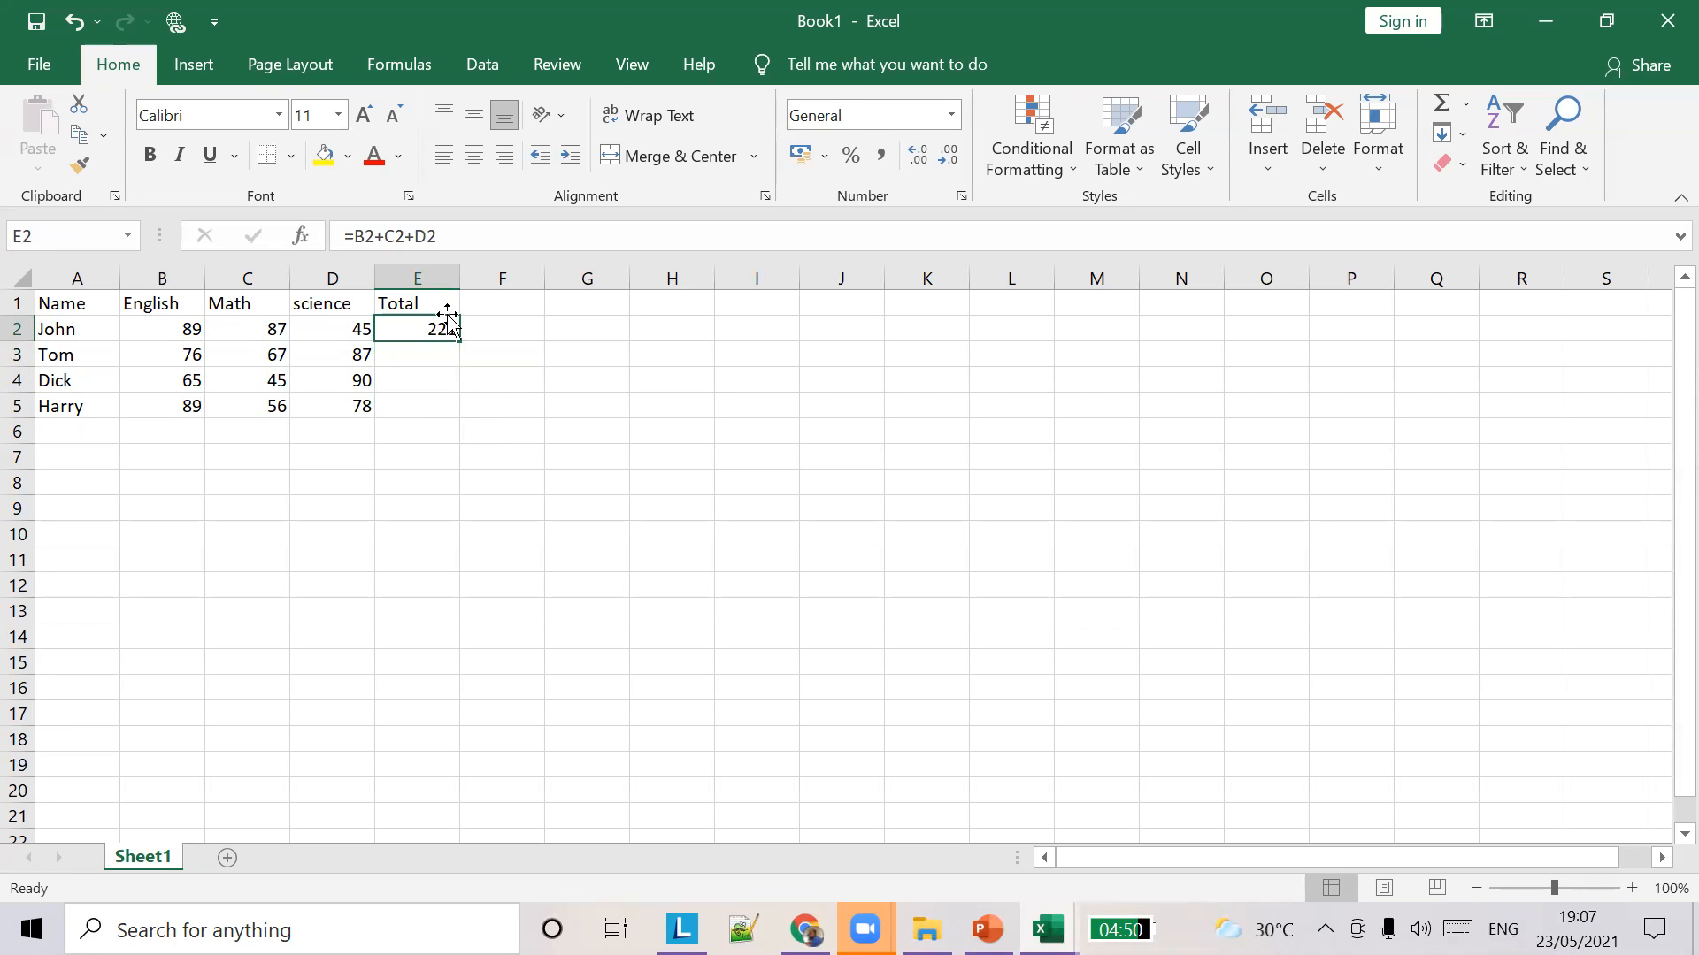
{"action": "left_click", "coordinate": [537, 333]}
{"action": "left_click", "coordinate": [414, 336]}
{"action": "left_click_drag", "start_coordinate": [459, 337], "coordinate": [457, 412]}
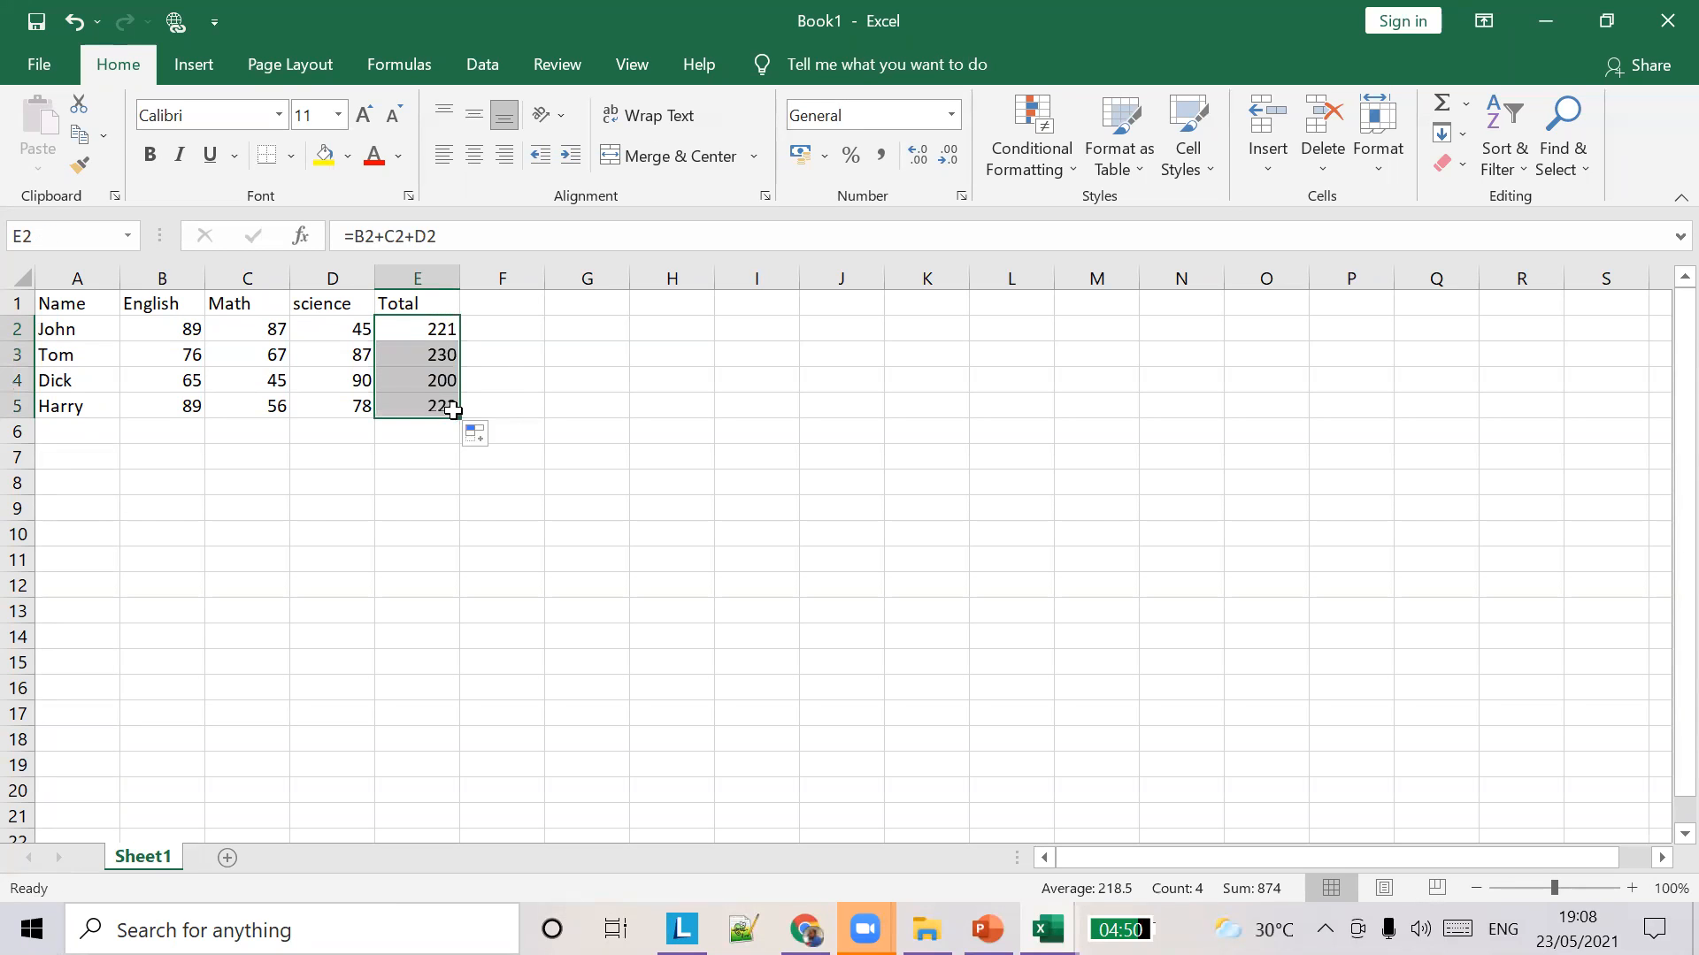
Compare the refilled formula in cell E3 with the original formula in cell E2.
{"action": "left_click", "coordinate": [440, 353]}
{"action": "left_click", "coordinate": [432, 322]}
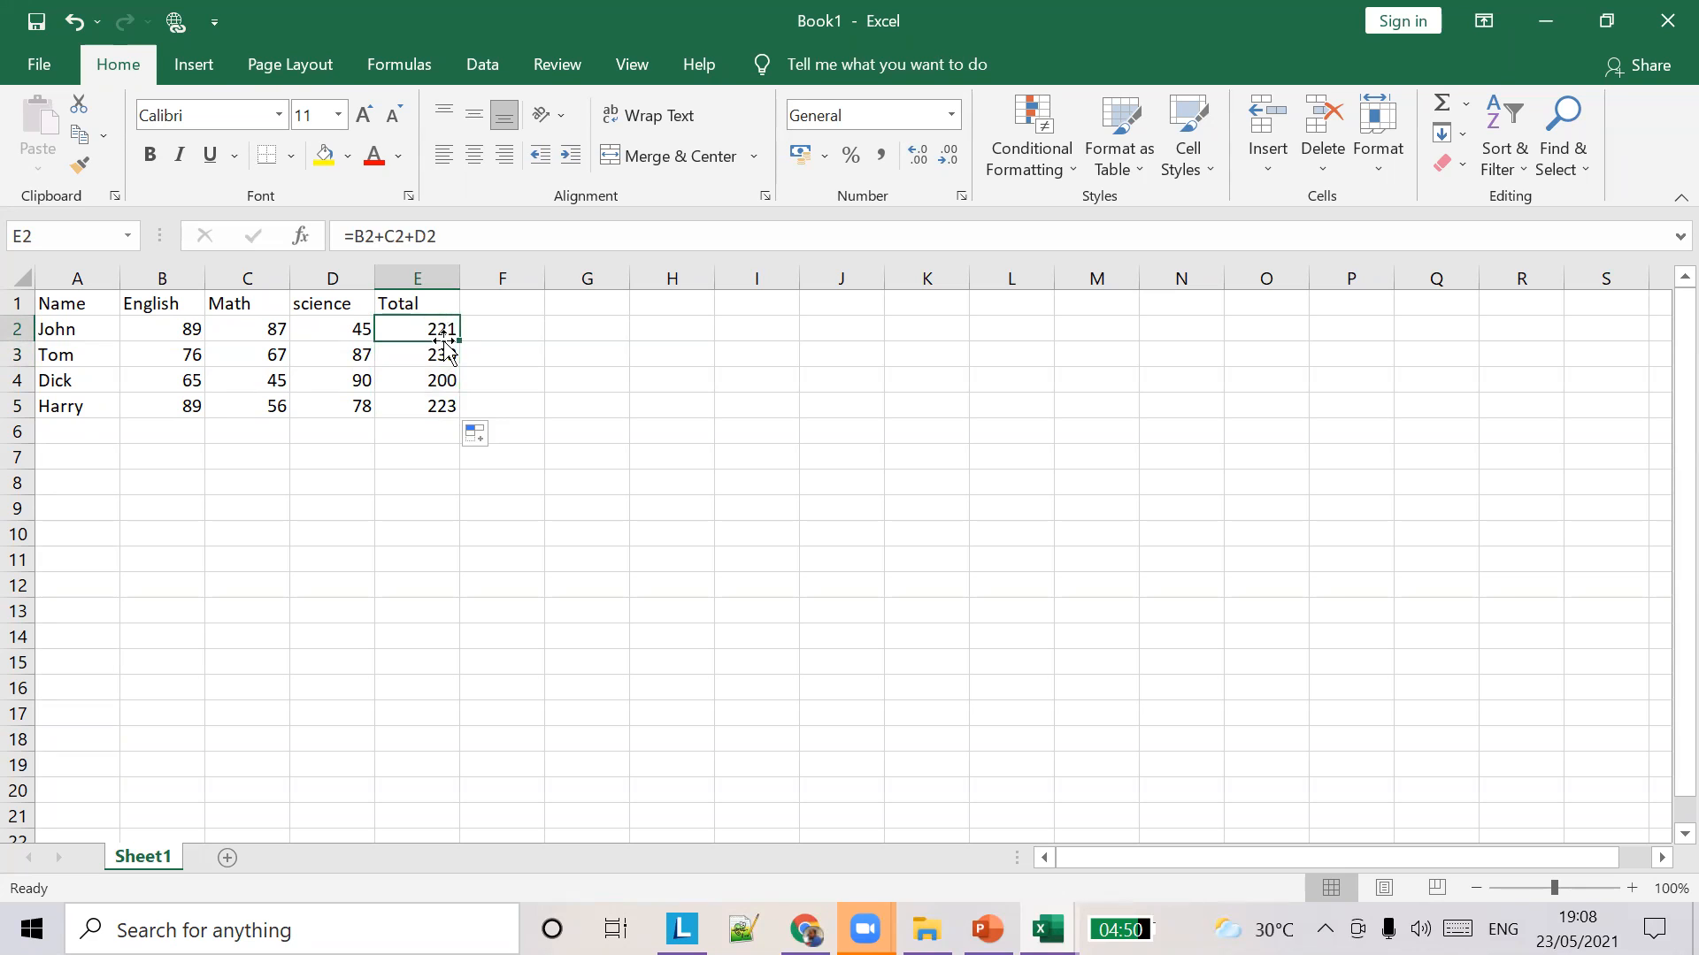
{"action": "left_click", "coordinate": [444, 347]}
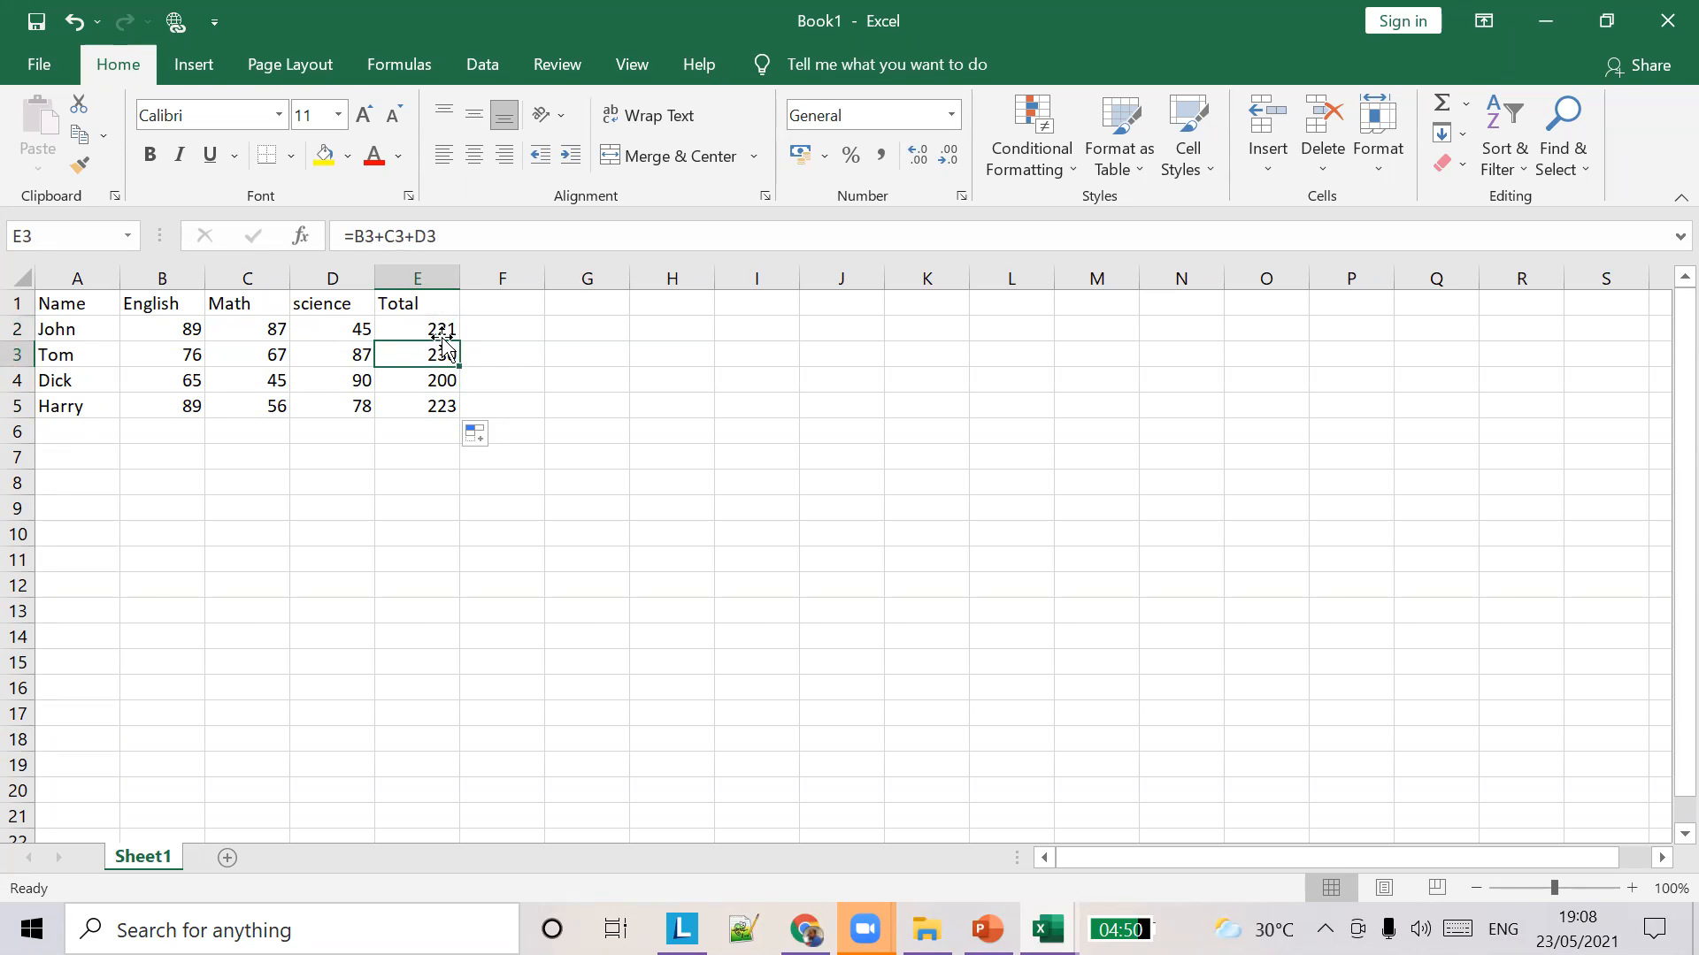
{"action": "left_click_drag", "start_coordinate": [469, 237], "coordinate": [289, 292]}
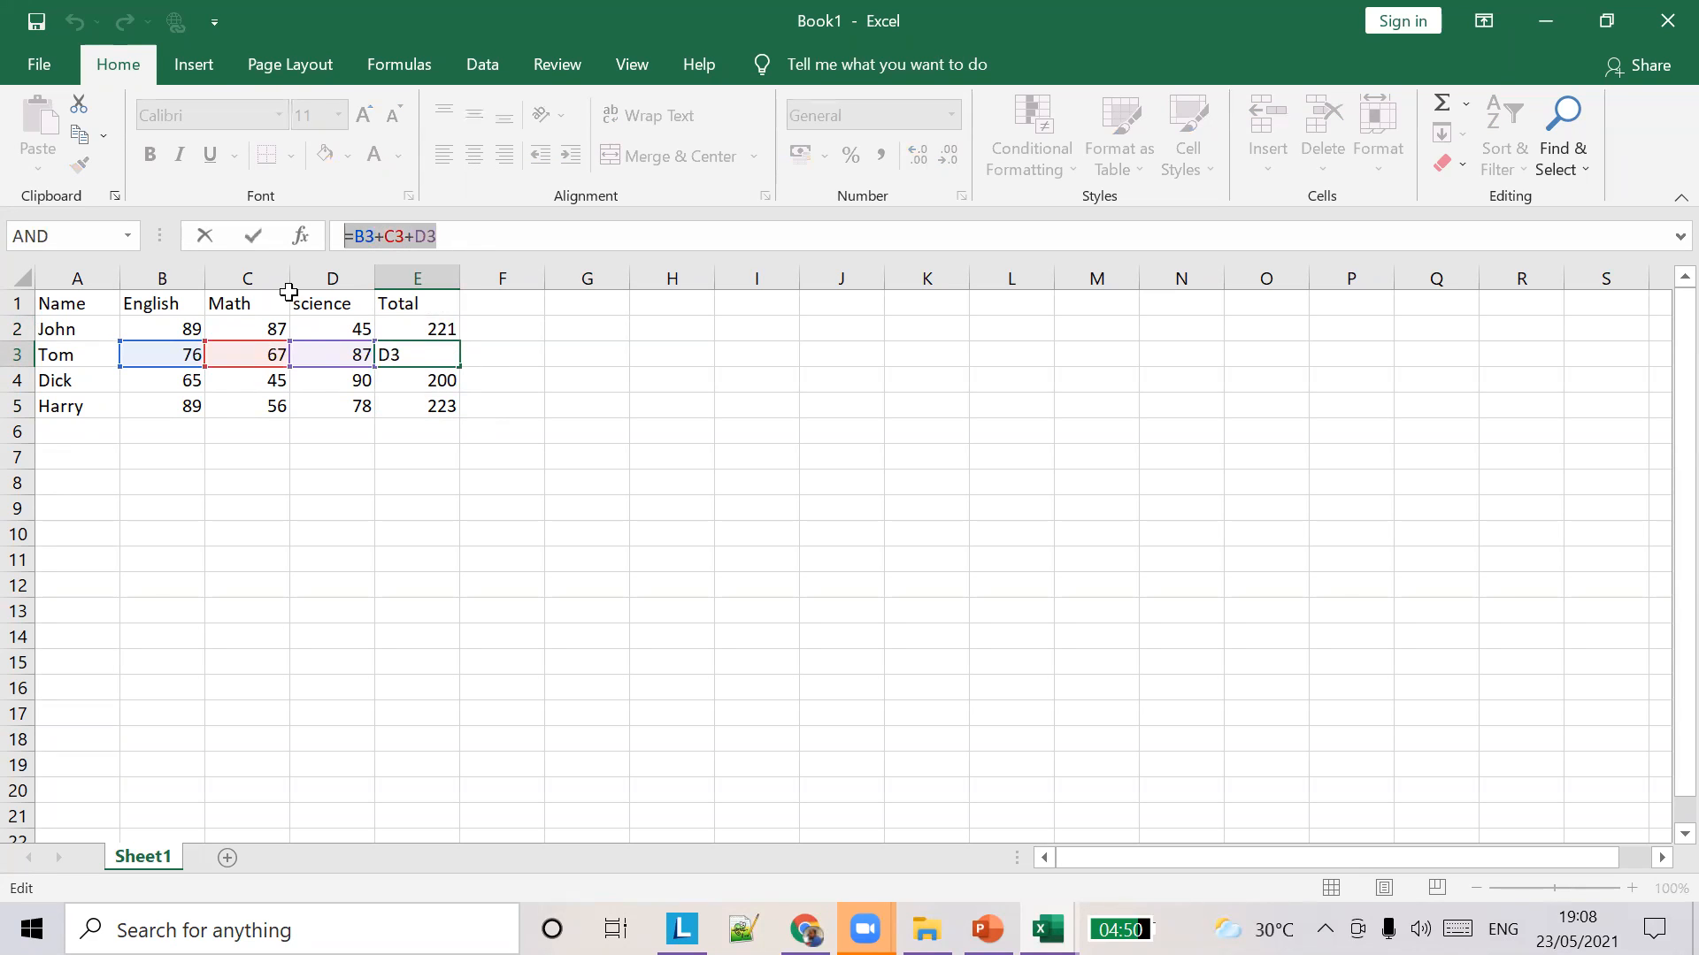
{"action": "left_click", "coordinate": [520, 329]}
{"action": "left_click", "coordinate": [445, 384]}
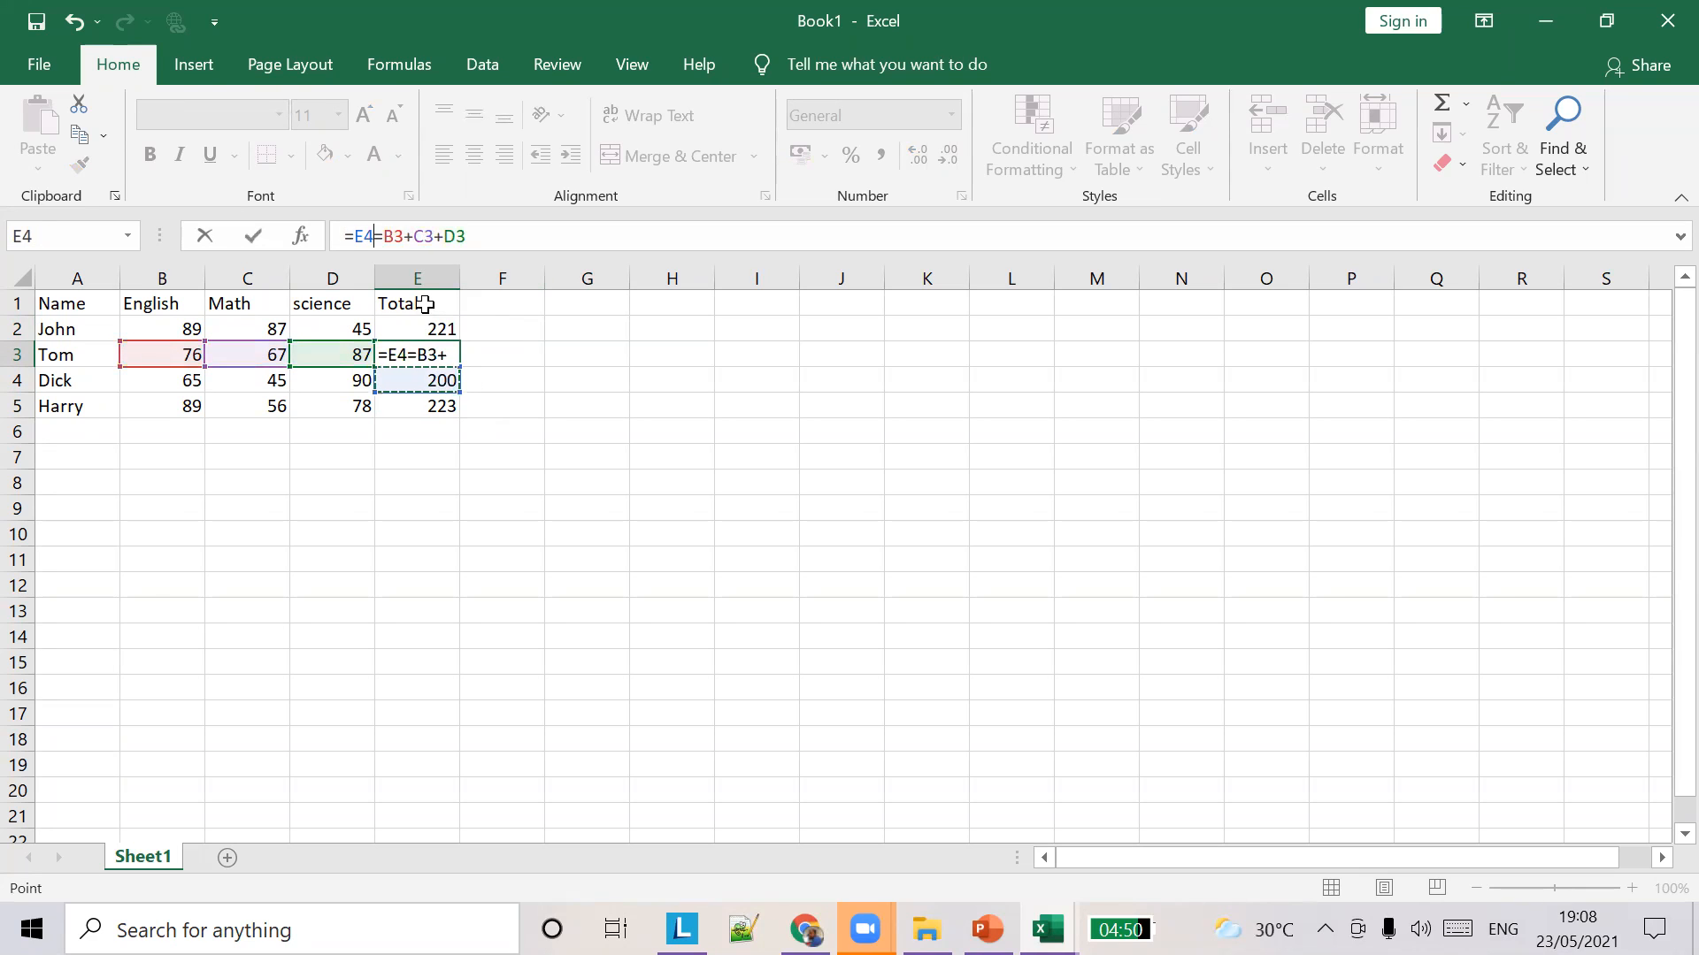
{"action": "key", "text": "ctrl+z"}
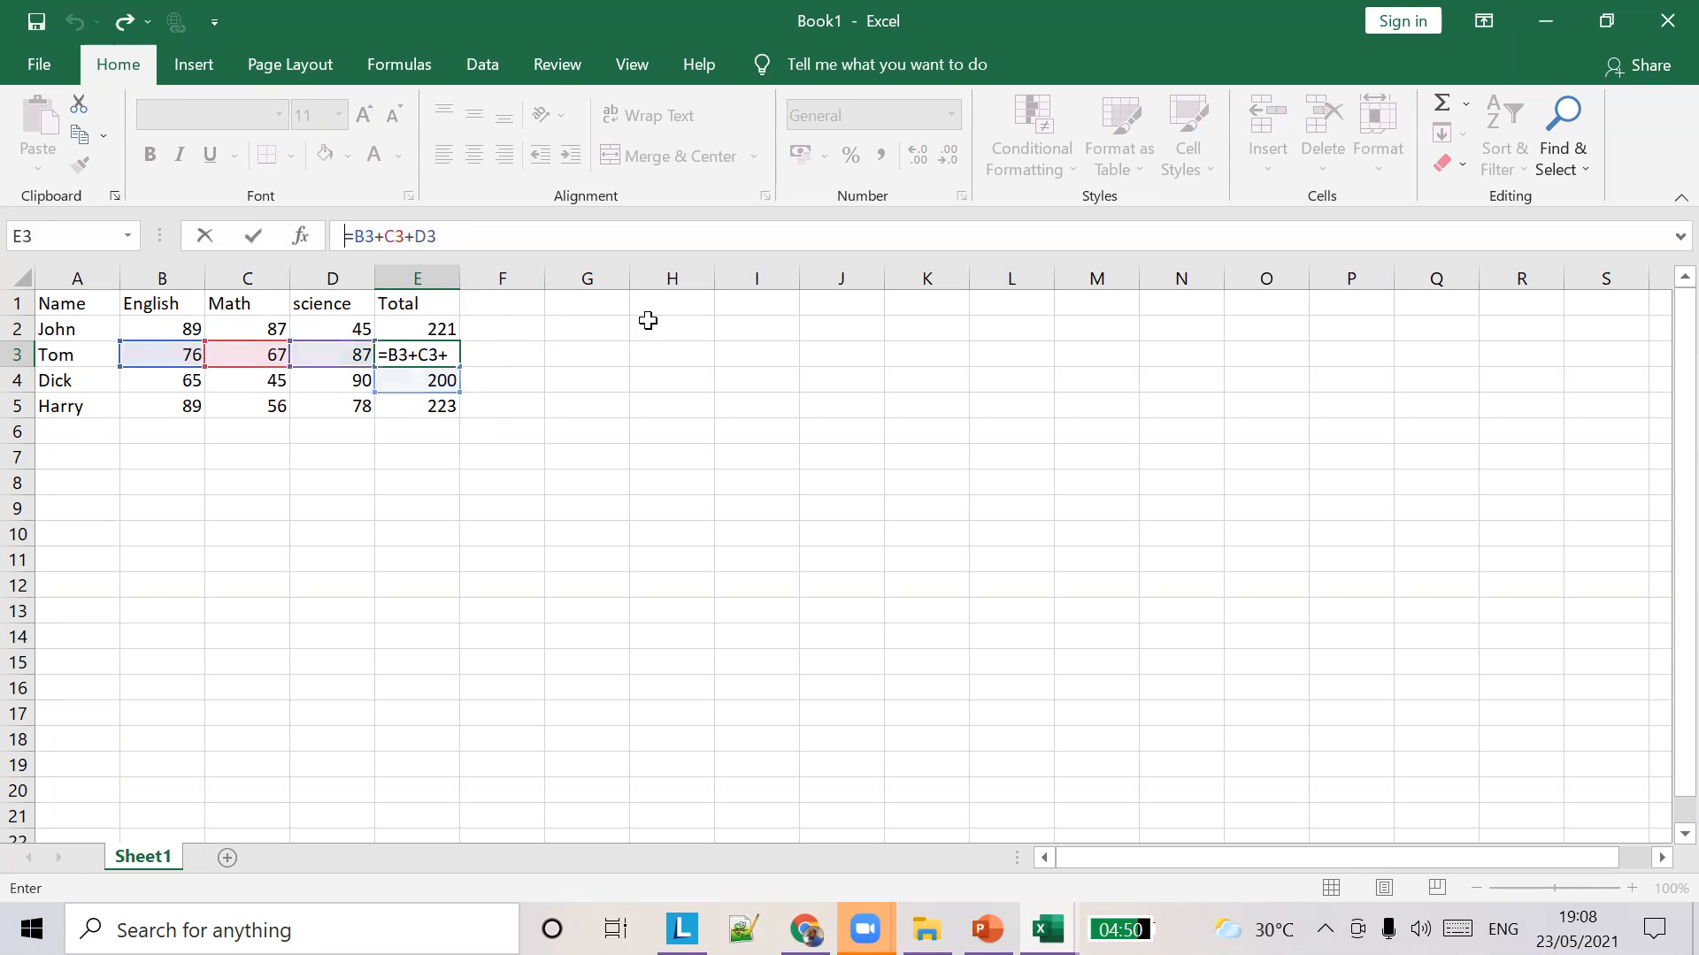
{"action": "left_click", "coordinate": [581, 347]}
{"action": "left_click", "coordinate": [397, 405]}
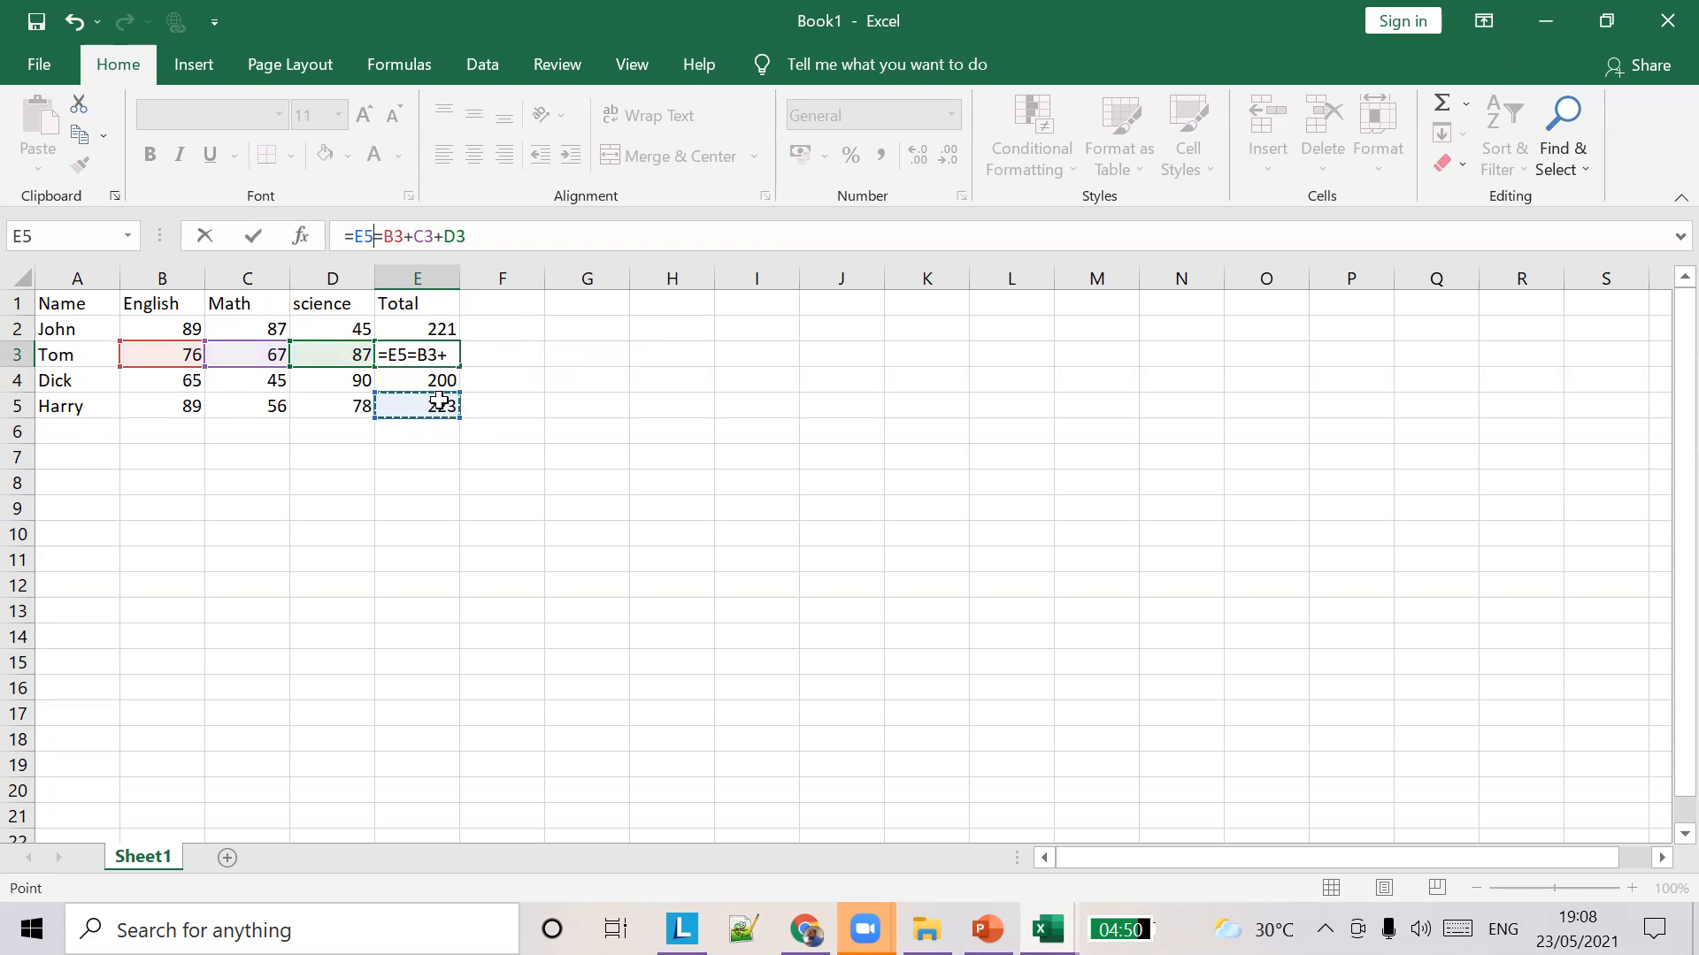
{"action": "key", "text": "ctrl+z"}
{"action": "key", "text": "ctrl+z"}
{"action": "key", "text": "ctrl+z"}
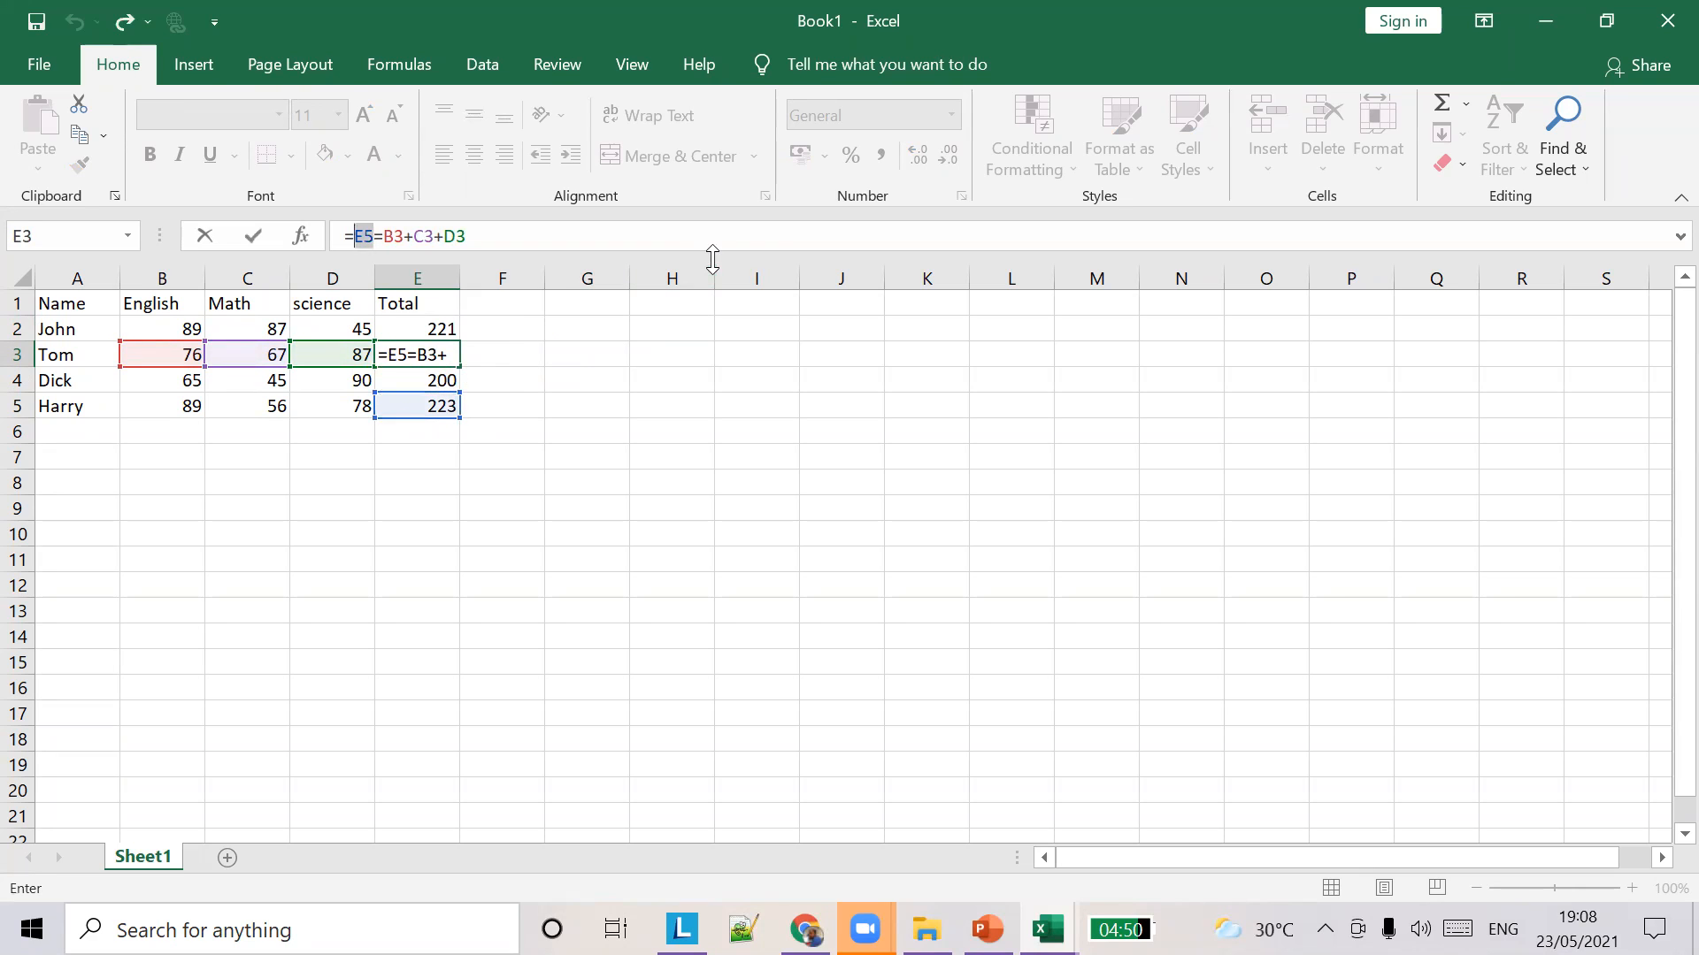
{"action": "left_click", "coordinate": [446, 355]}
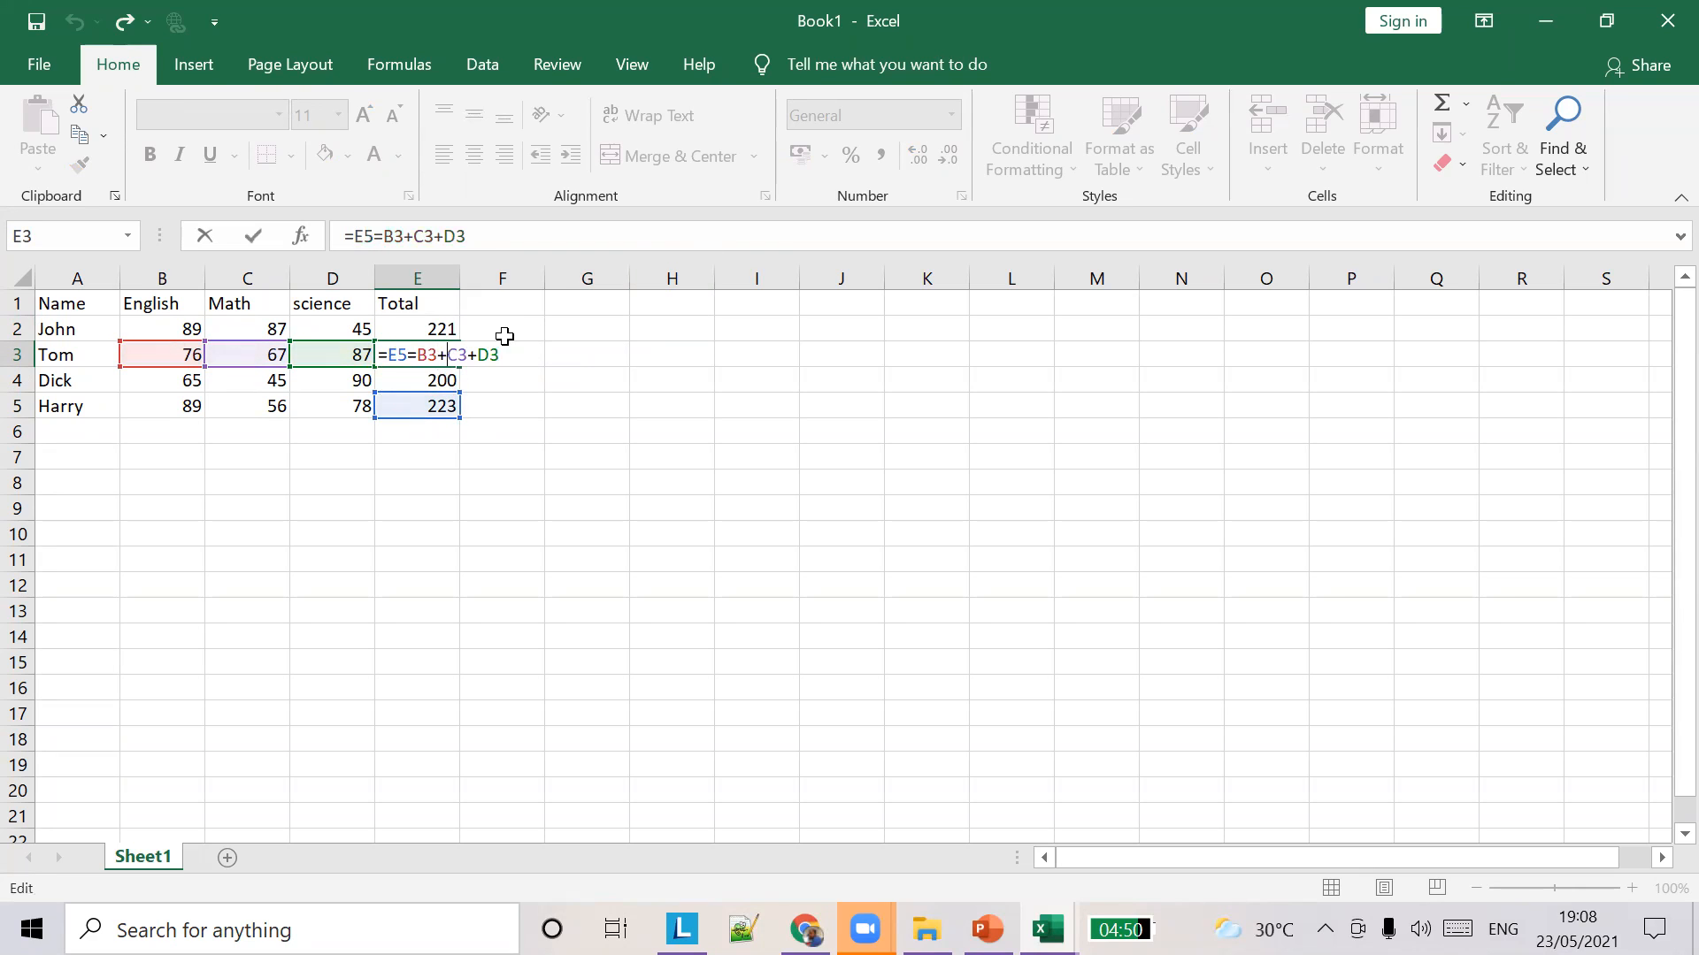
{"action": "left_click", "coordinate": [436, 330]}
{"action": "key", "text": "Escape"}
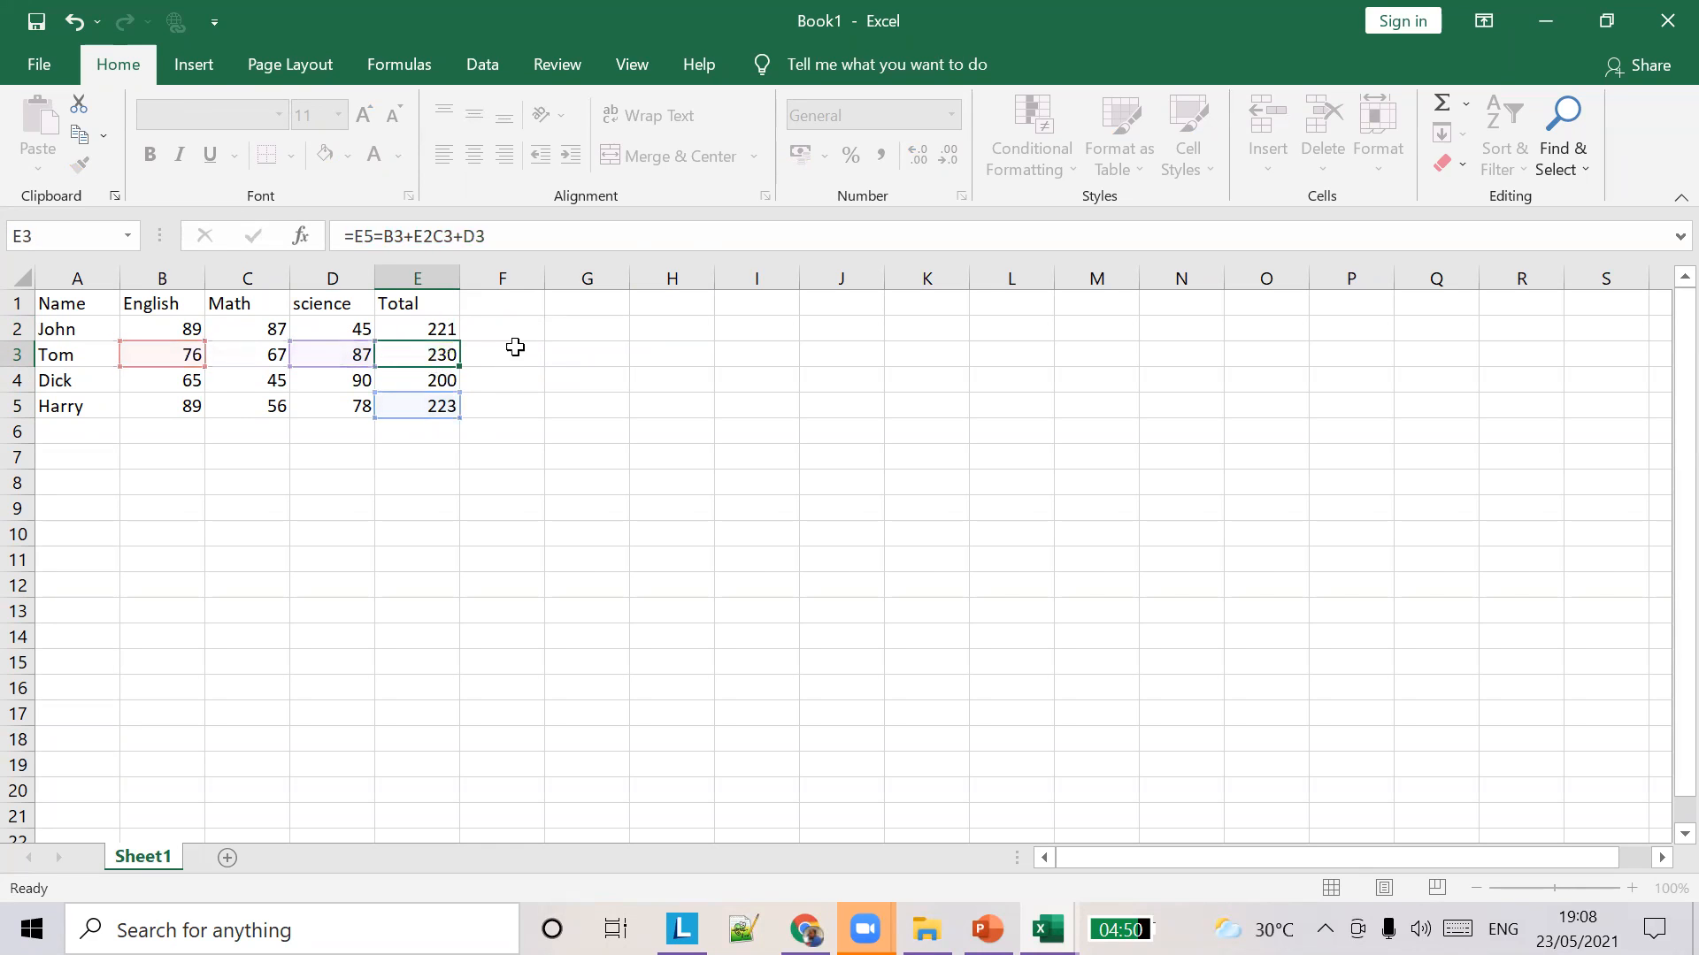
Check the total formulas in cells E4, E5 and E2, and consult the Copying Formulas slide in PowerPoint.
{"action": "left_click", "coordinate": [437, 382]}
{"action": "left_click", "coordinate": [448, 407]}
{"action": "left_click", "coordinate": [708, 352]}
{"action": "key", "text": "alt+Tab"}
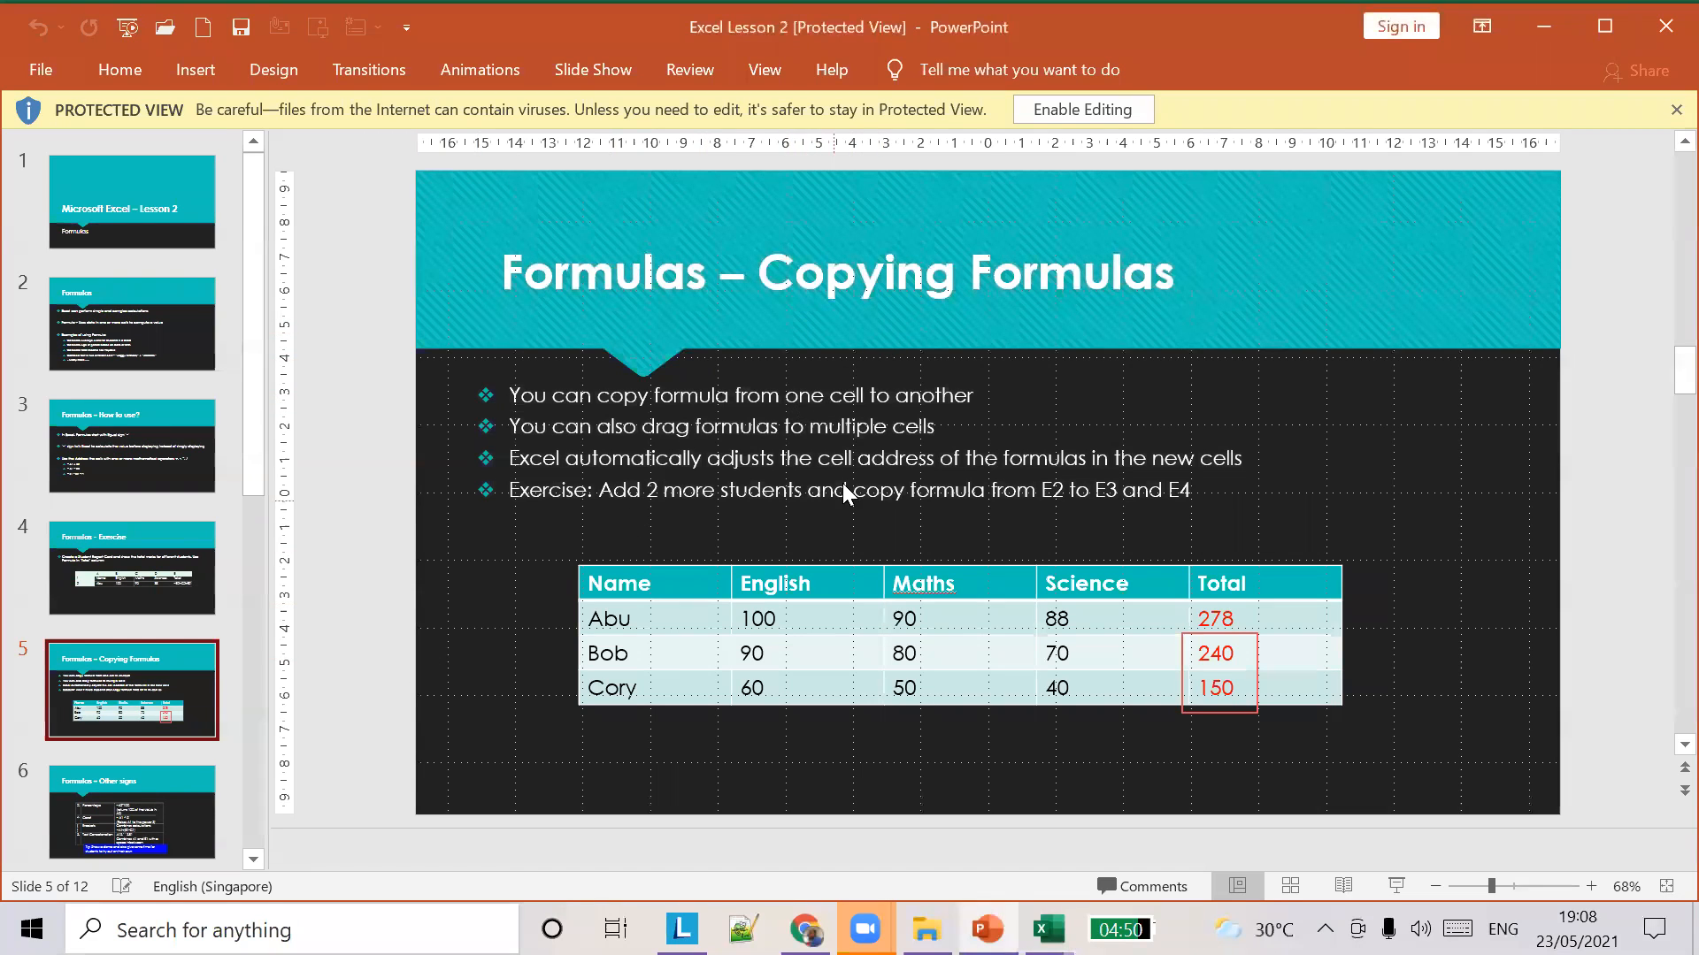
{"action": "key", "text": "alt+Tab"}
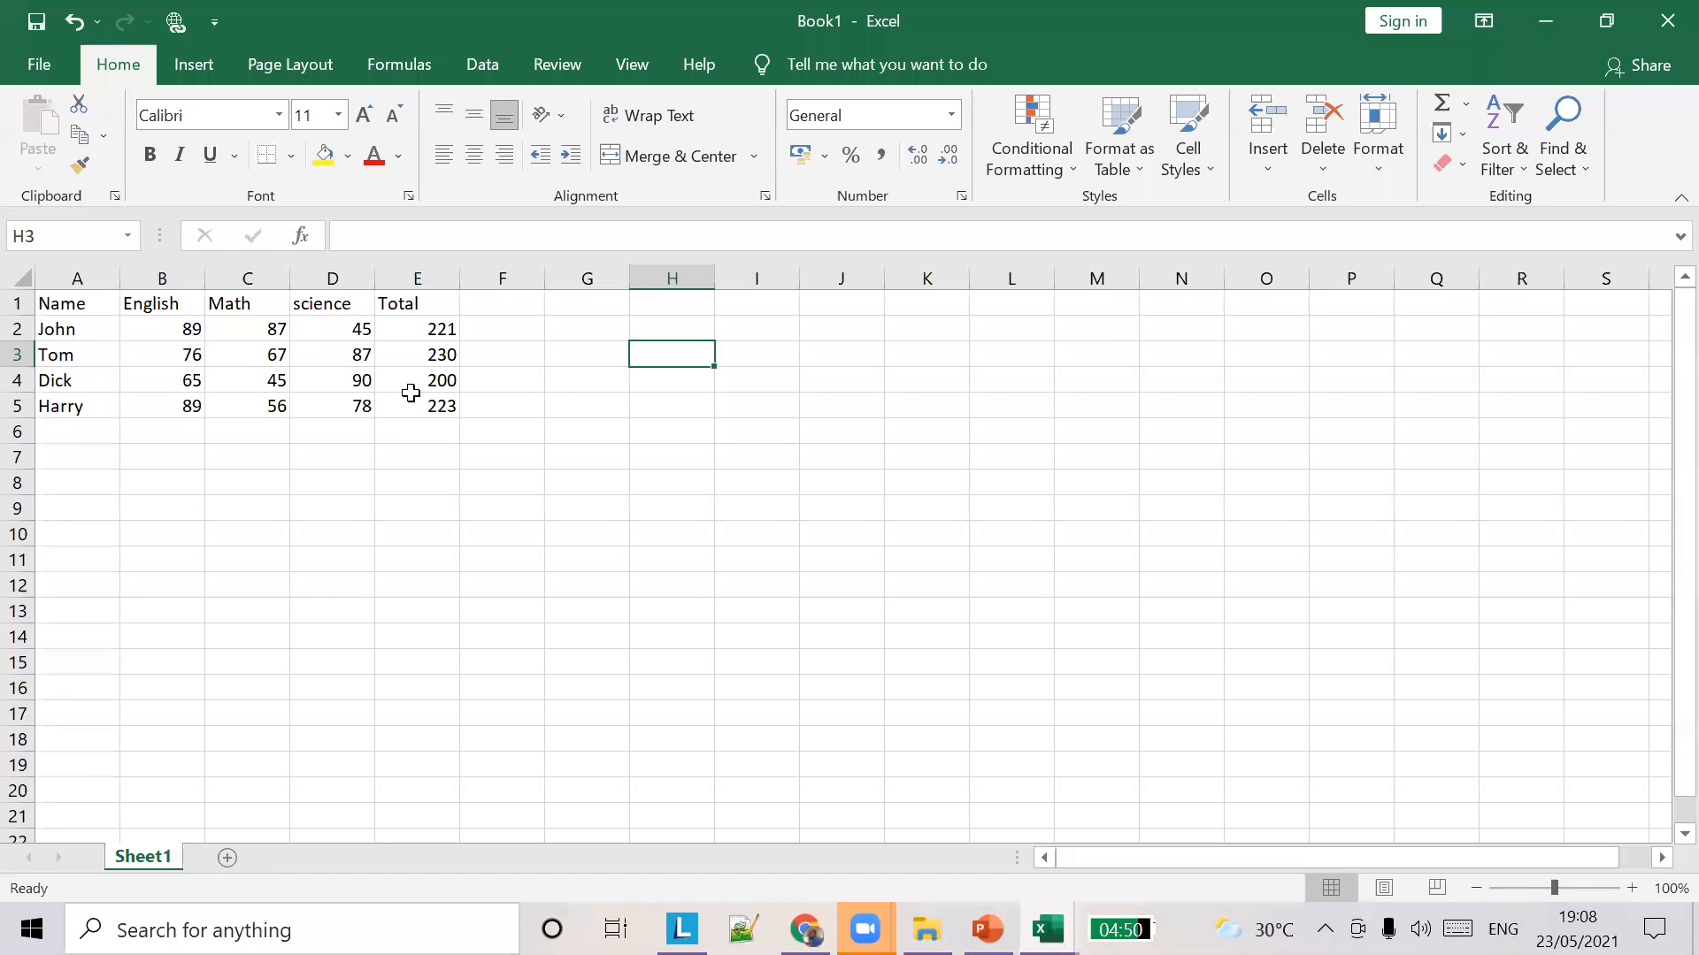
{"action": "left_click", "coordinate": [502, 328]}
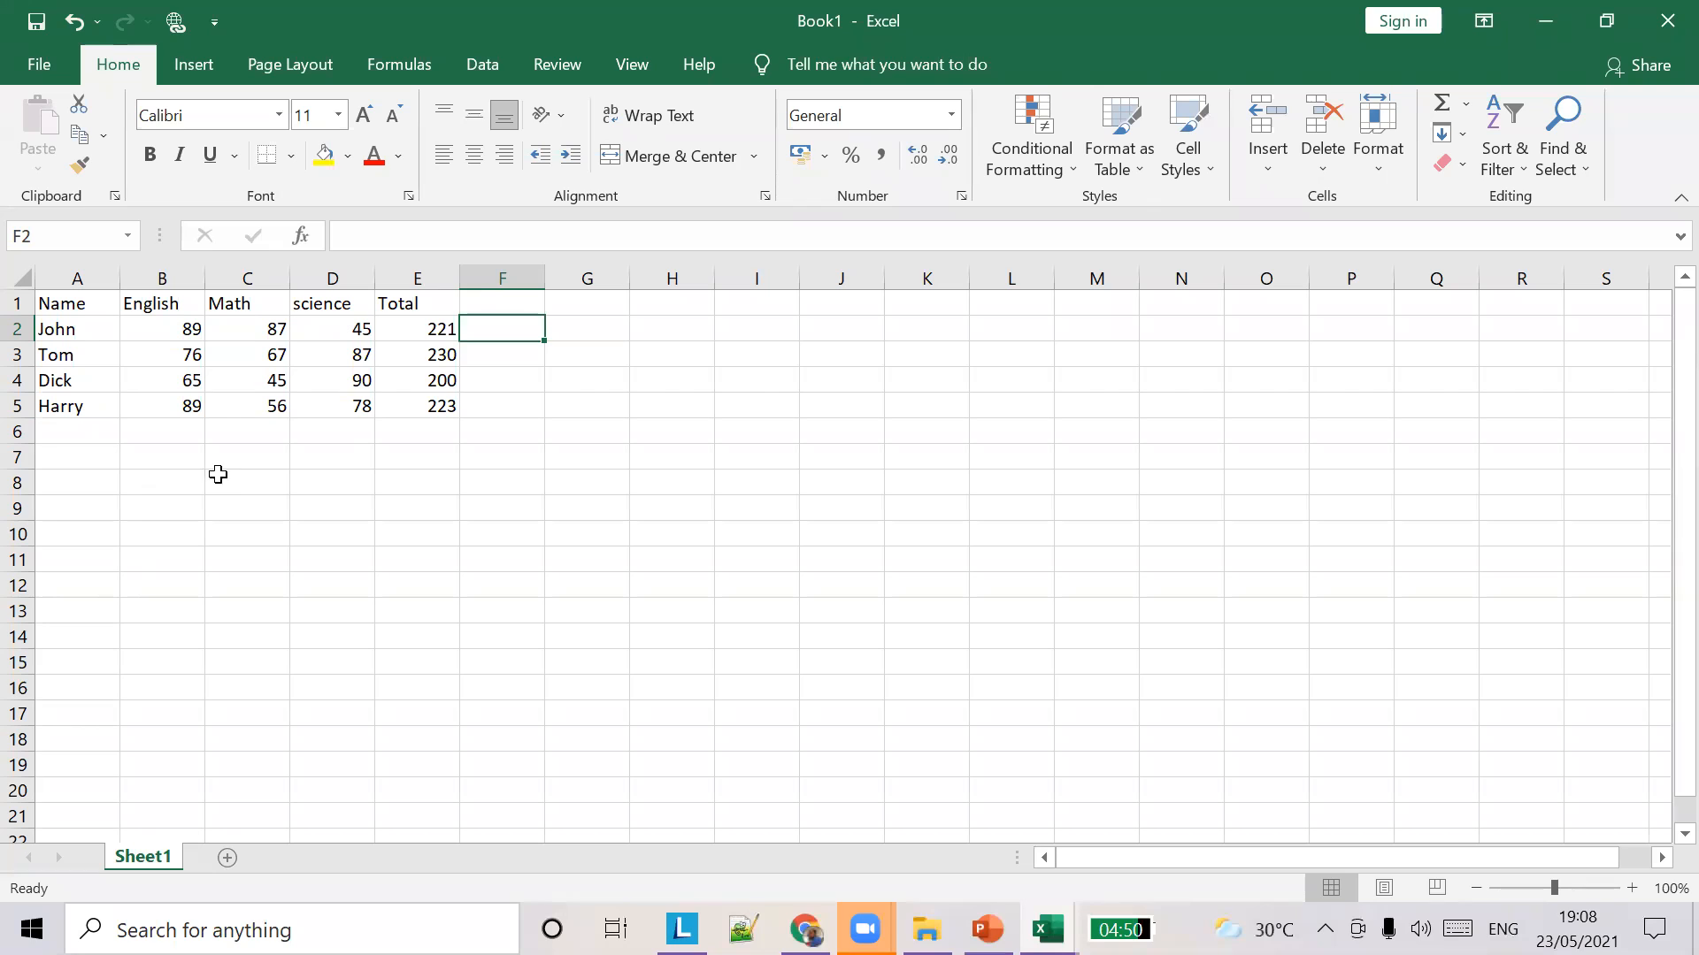
{"action": "left_click", "coordinate": [440, 330]}
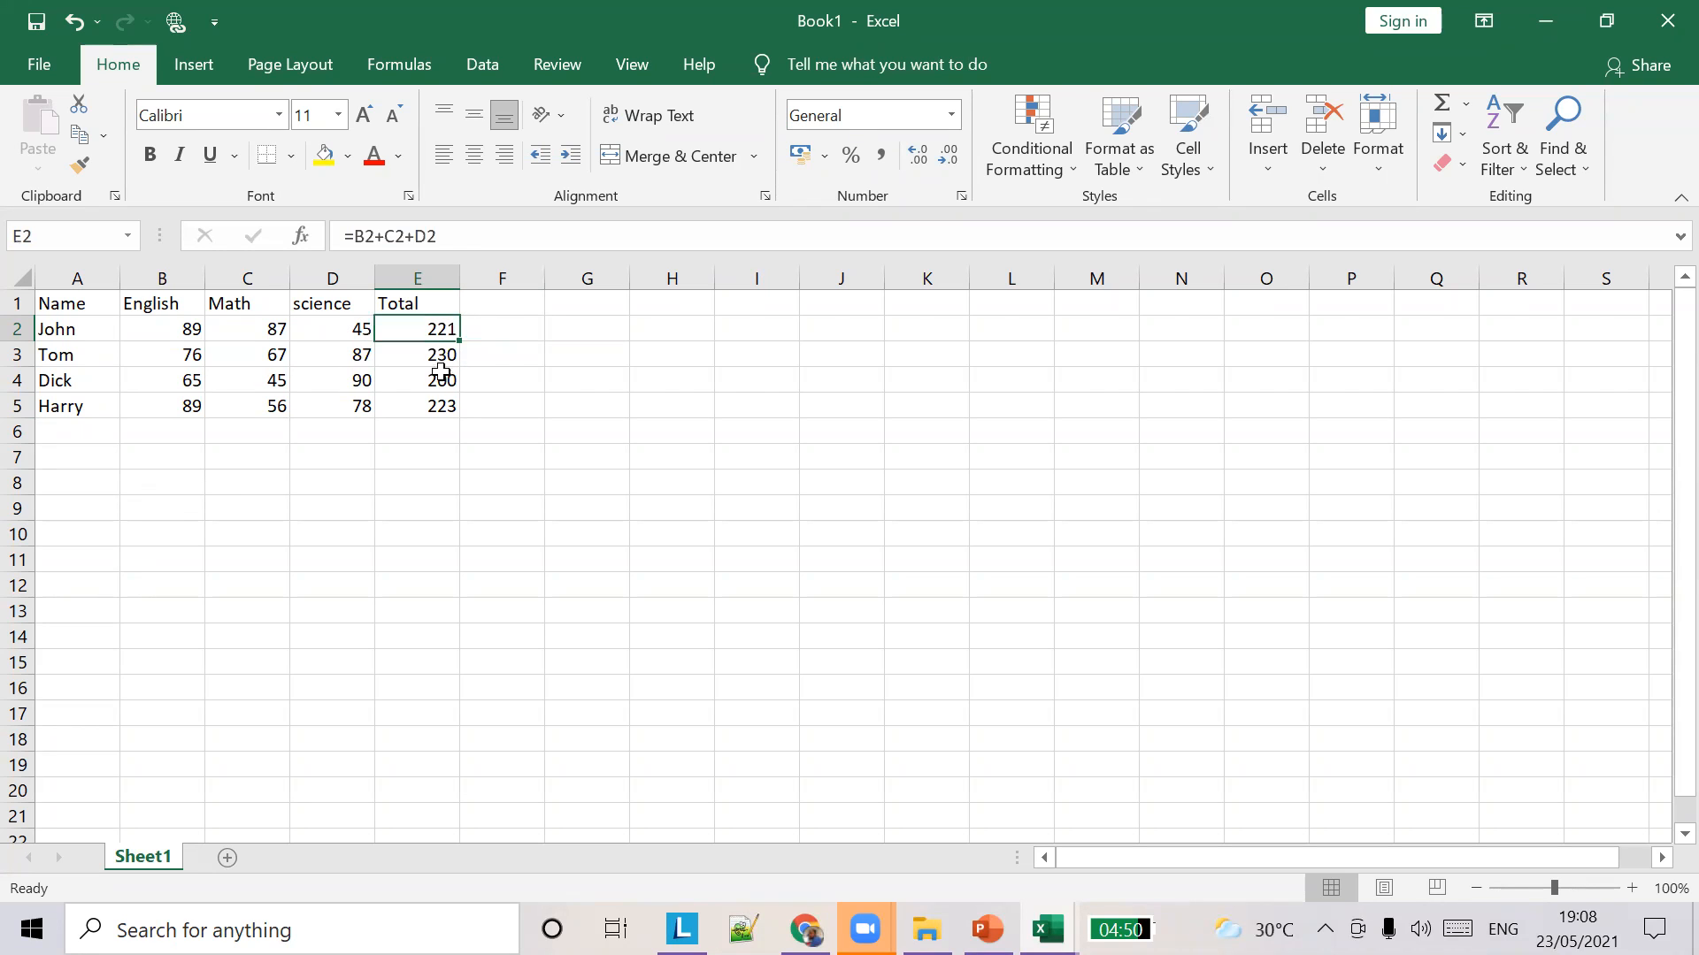
Add the column heading Average in cell F1.
{"action": "left_click", "coordinate": [500, 306]}
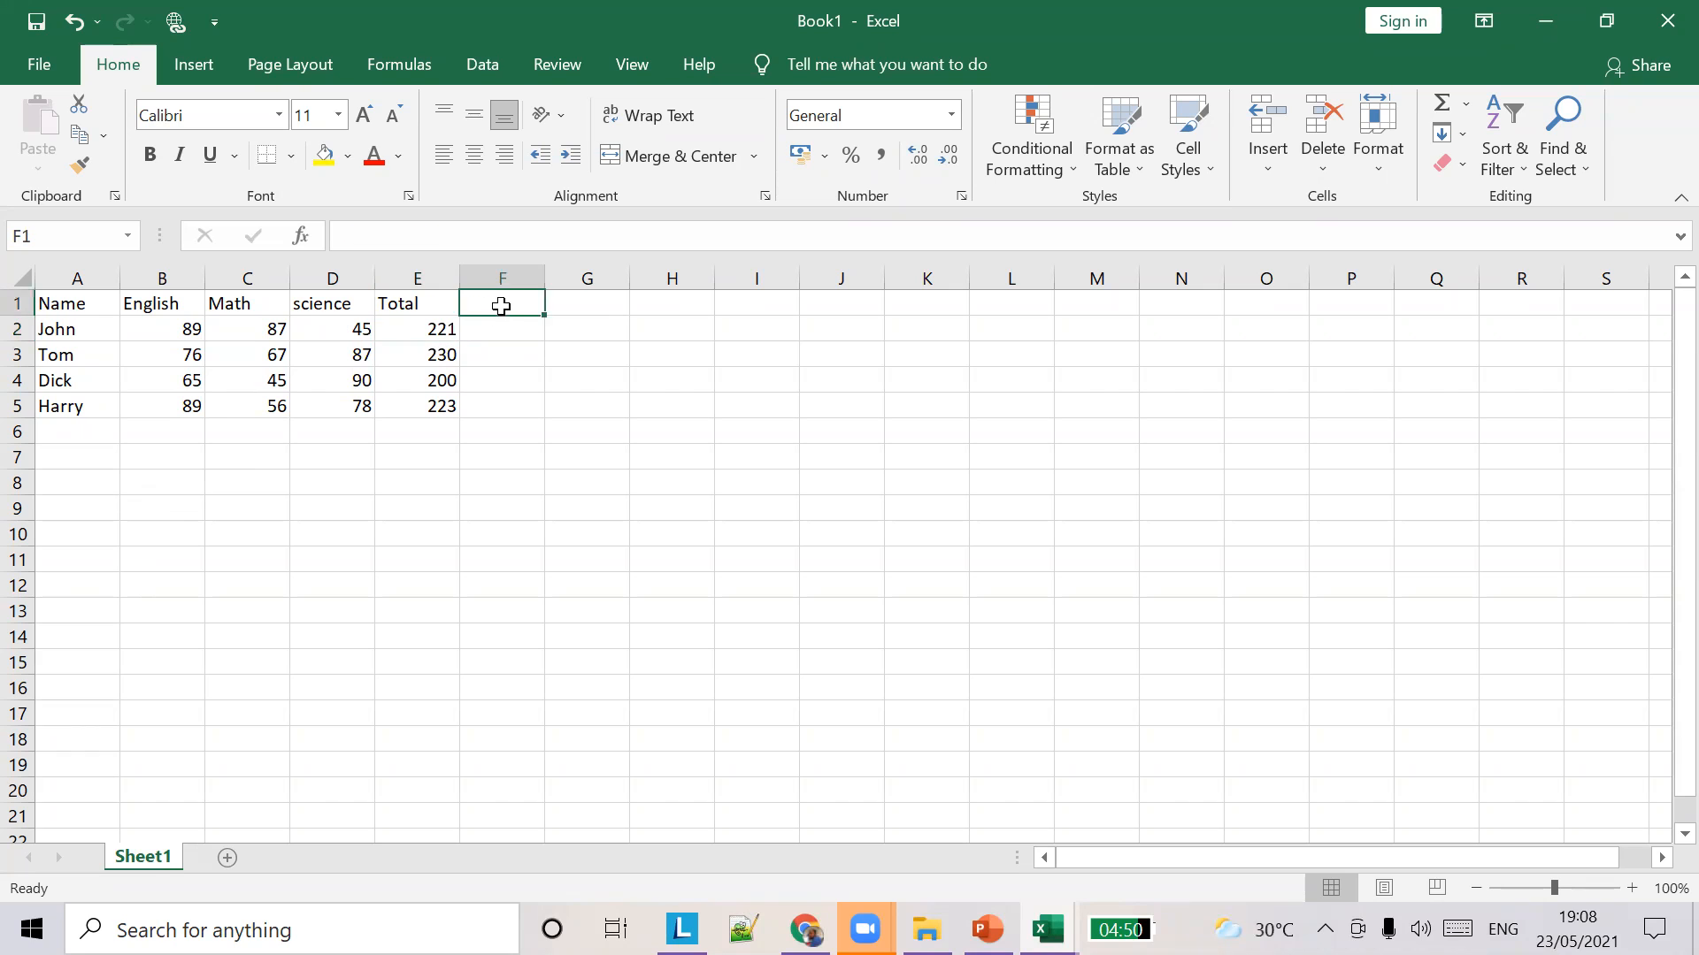
{"action": "type", "text": "A ve"}
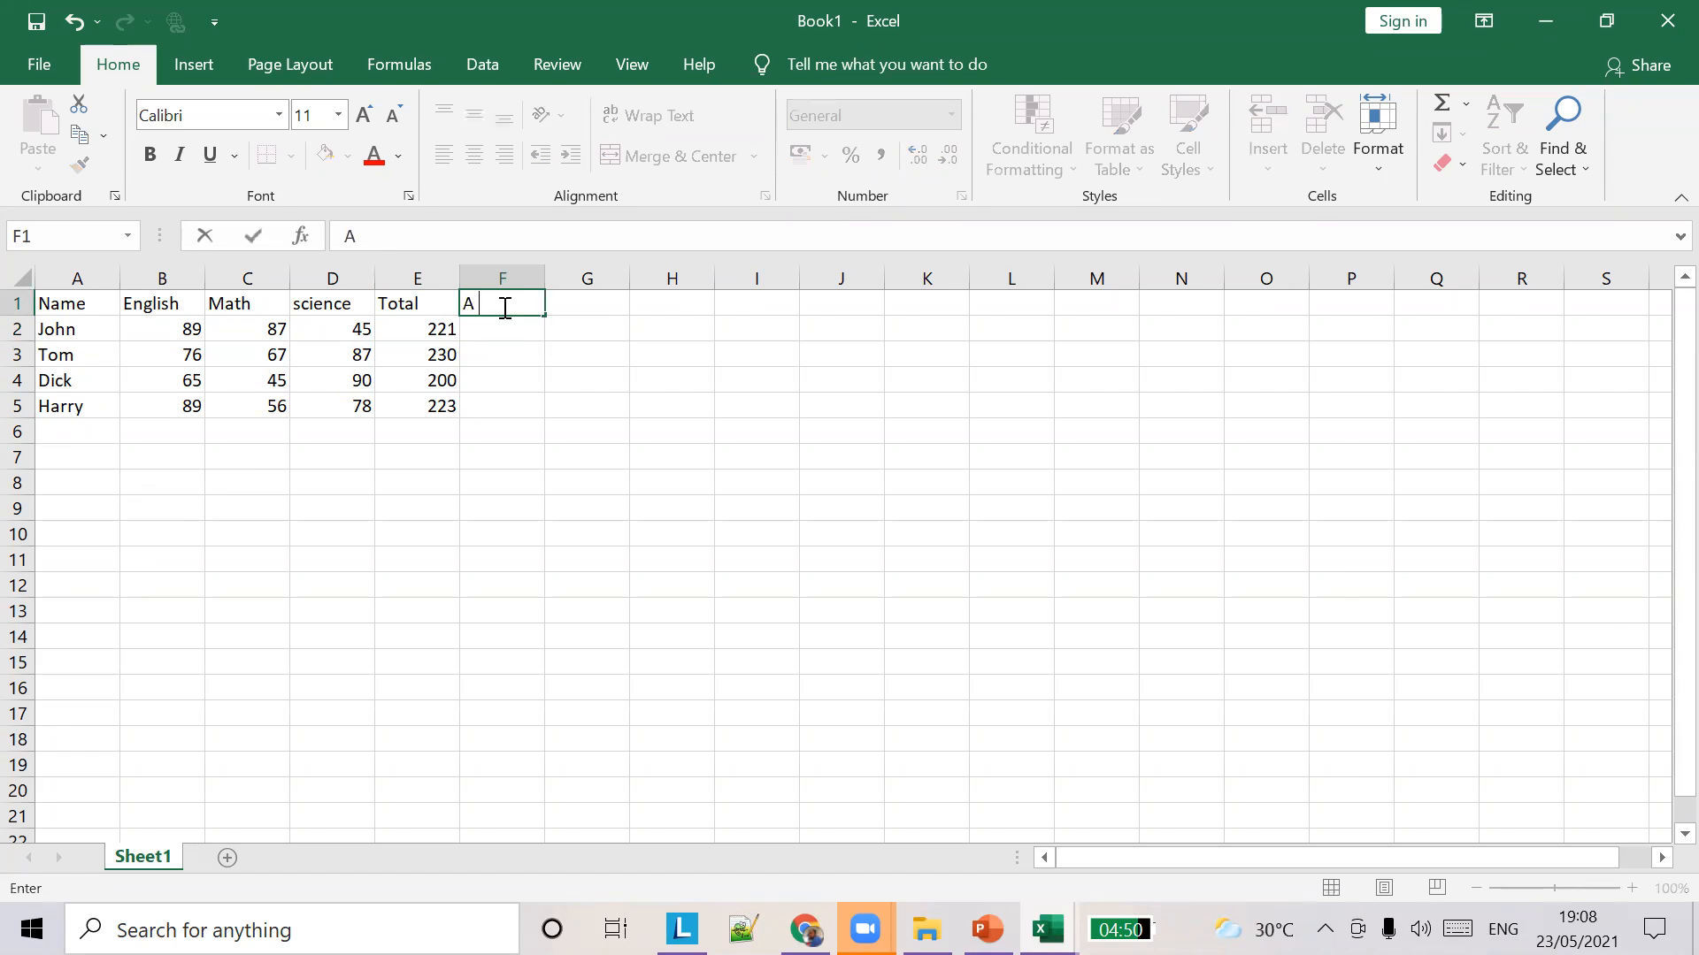
{"action": "key", "text": "BackSpace"}
{"action": "key", "text": "BackSpace"}
{"action": "type", "text": "verage"}
Enter the formula =E2/3 in cell F2 to calculate the first student's average.
{"action": "left_click", "coordinate": [508, 328]}
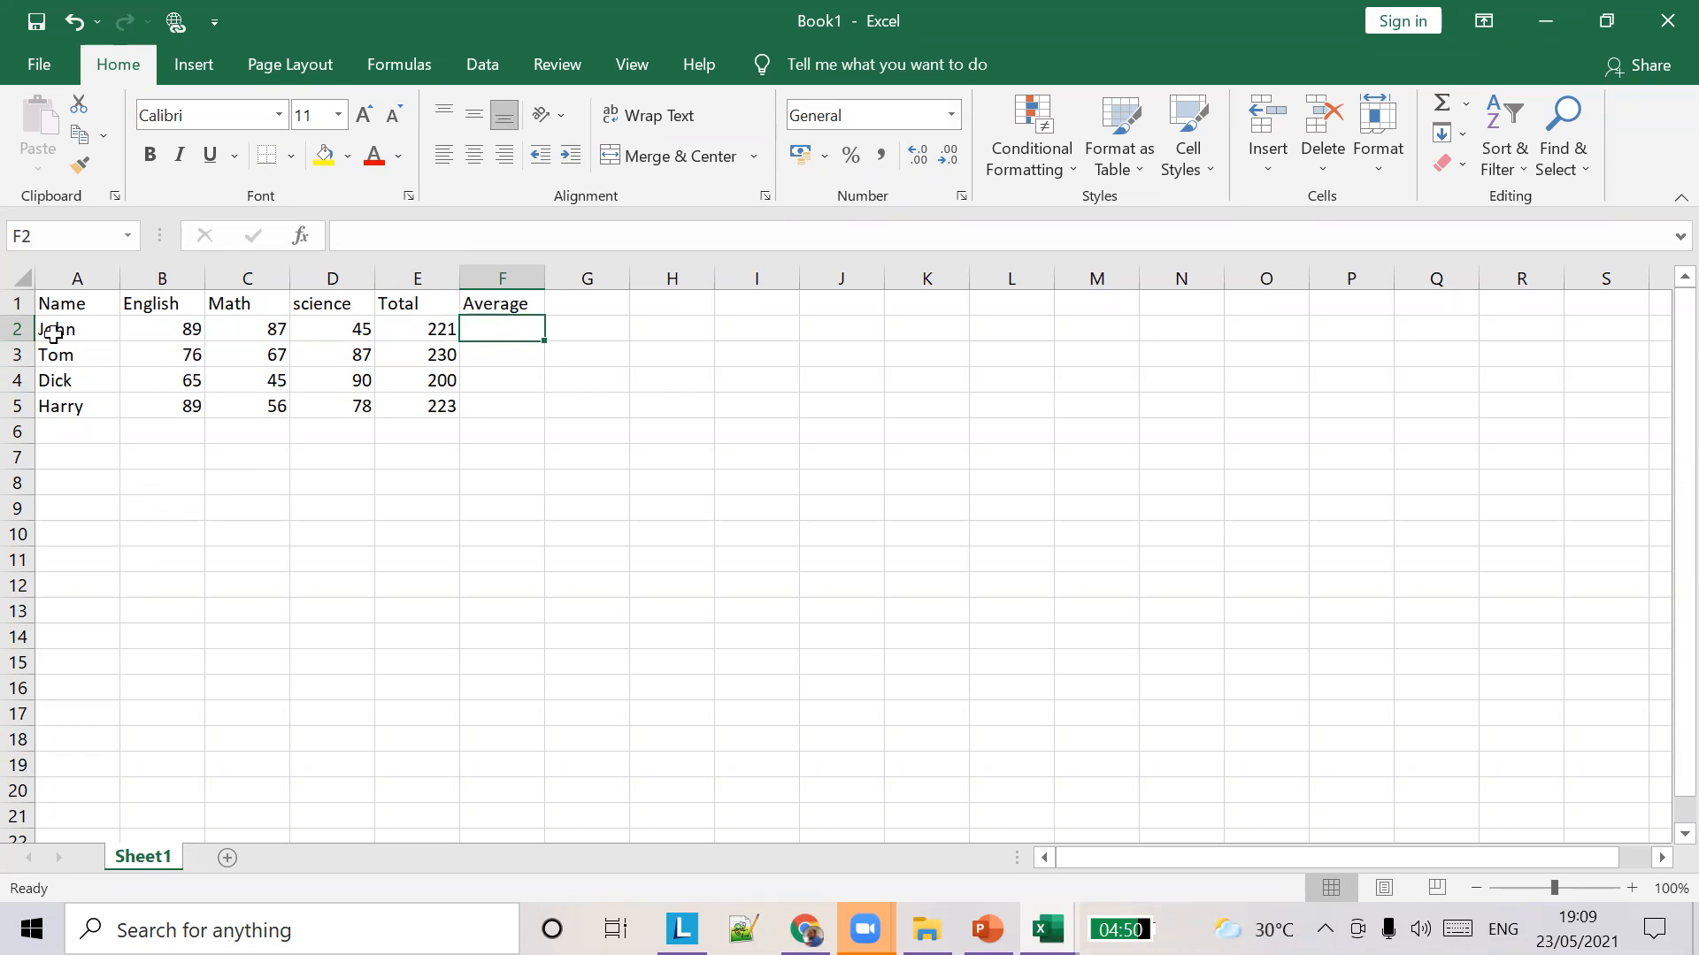
{"action": "left_click", "coordinate": [392, 231]}
{"action": "type", "text": "="}
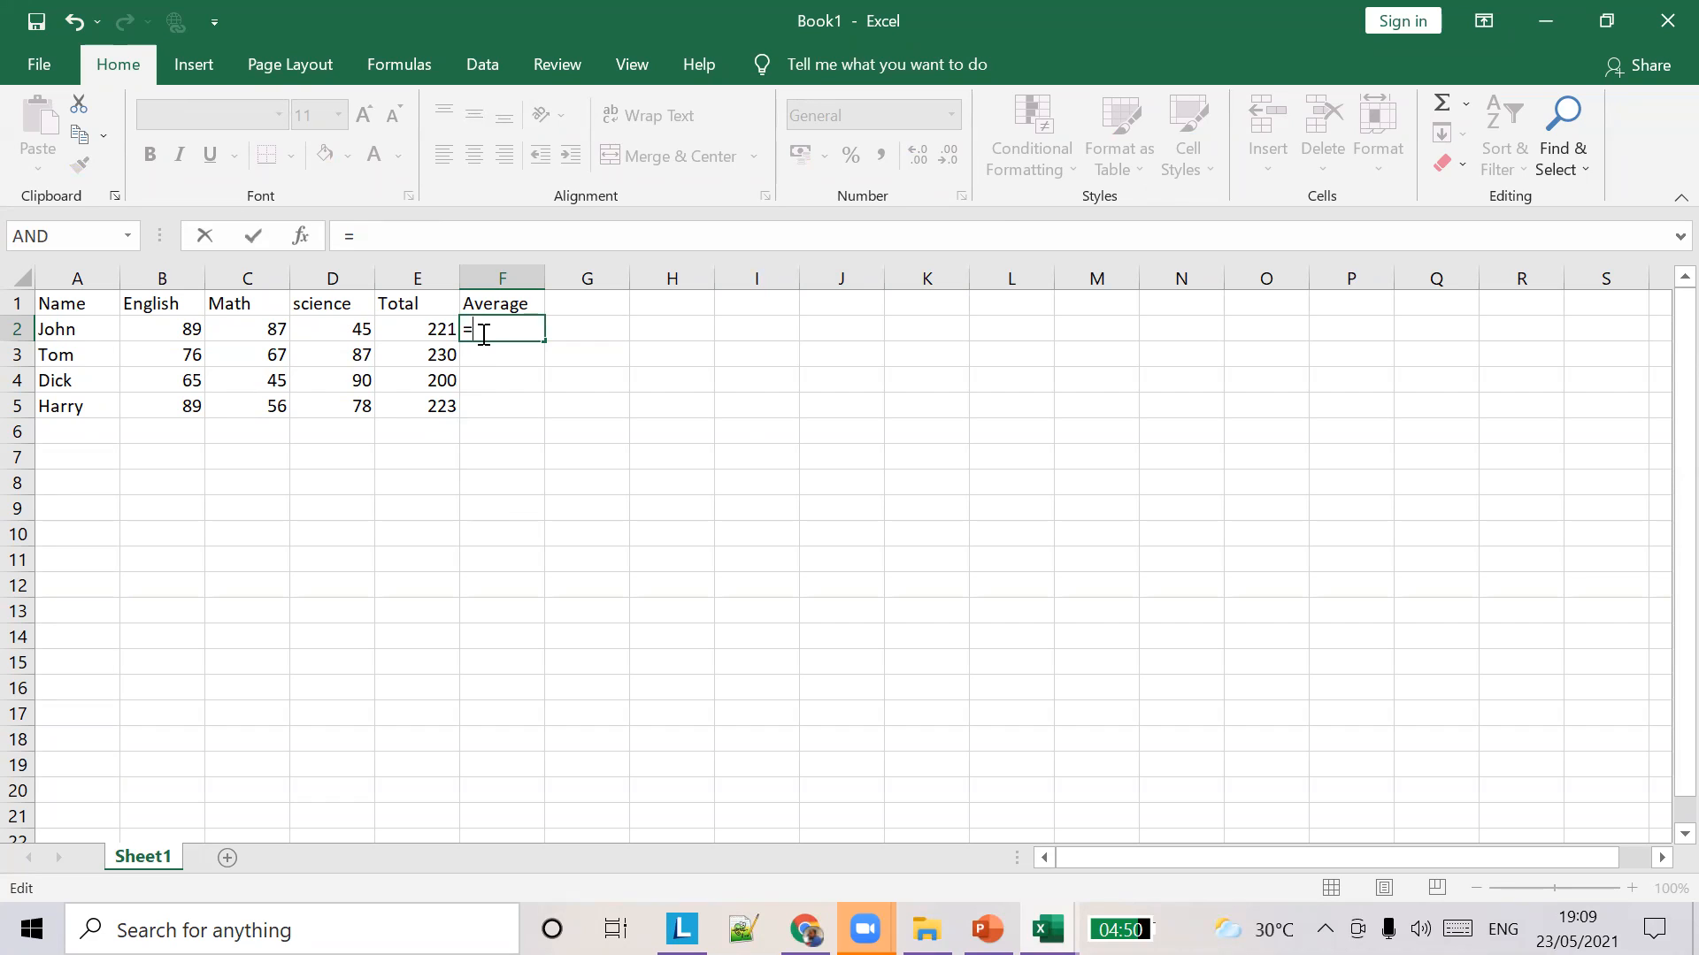
{"action": "left_click", "coordinate": [414, 237]}
{"action": "left_click", "coordinate": [437, 336]}
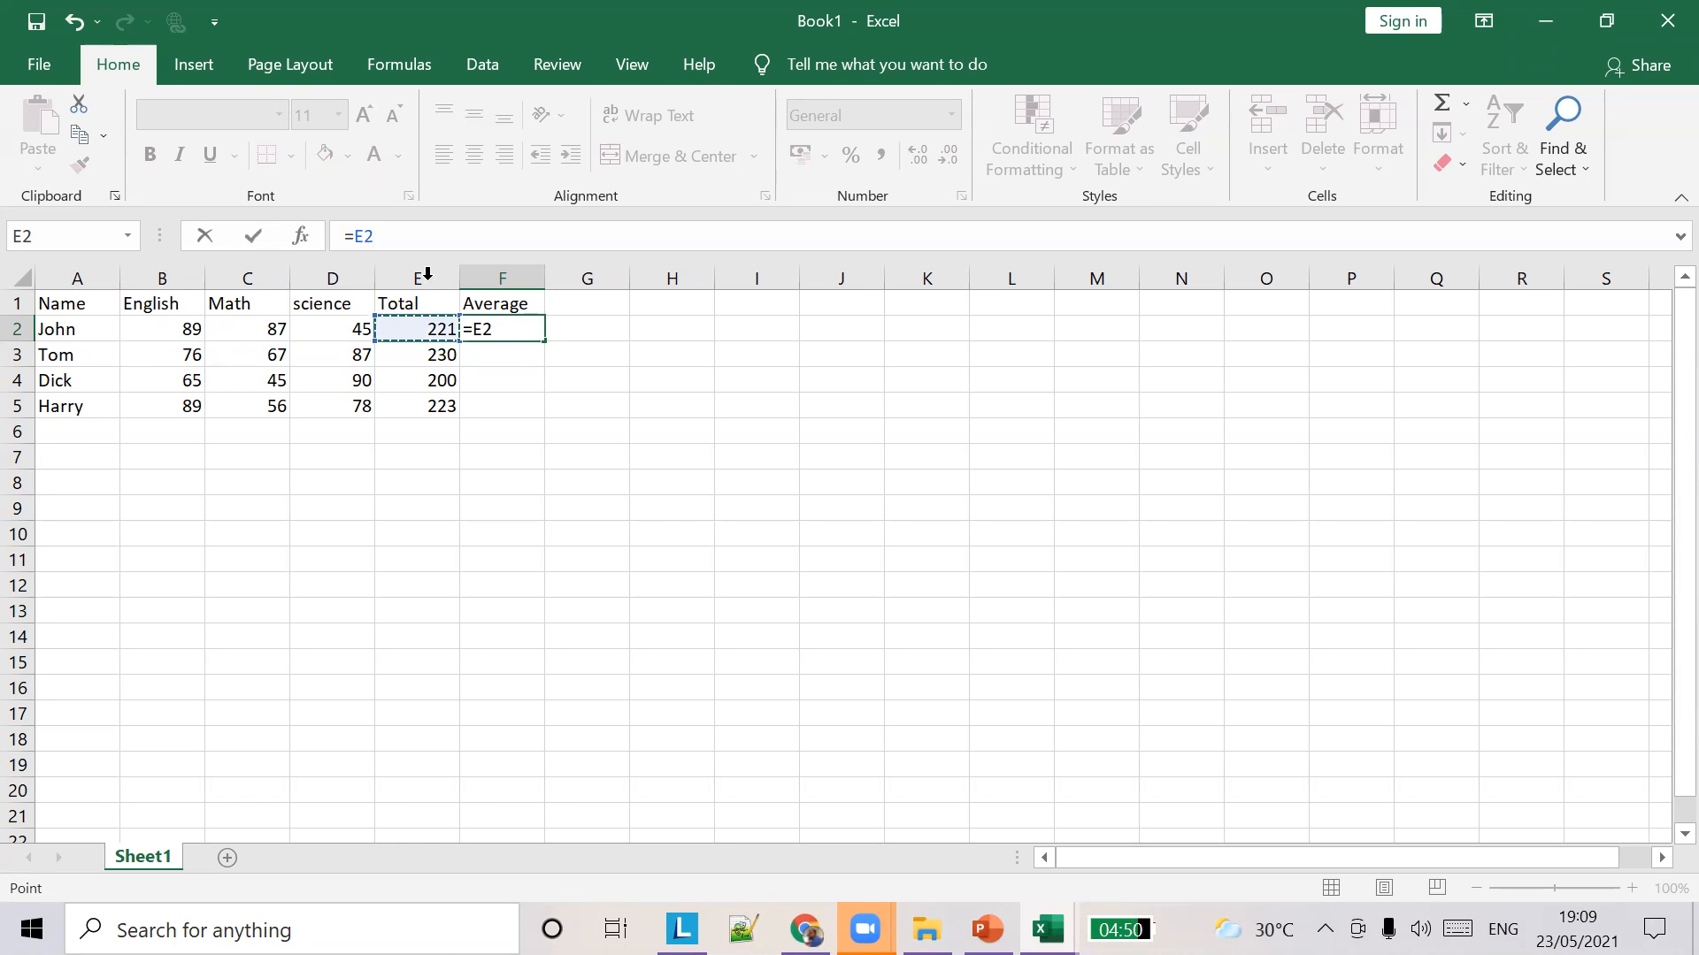
{"action": "type", "text": "/"}
{"action": "type", "text": "3"}
{"action": "key", "text": "Tab"}
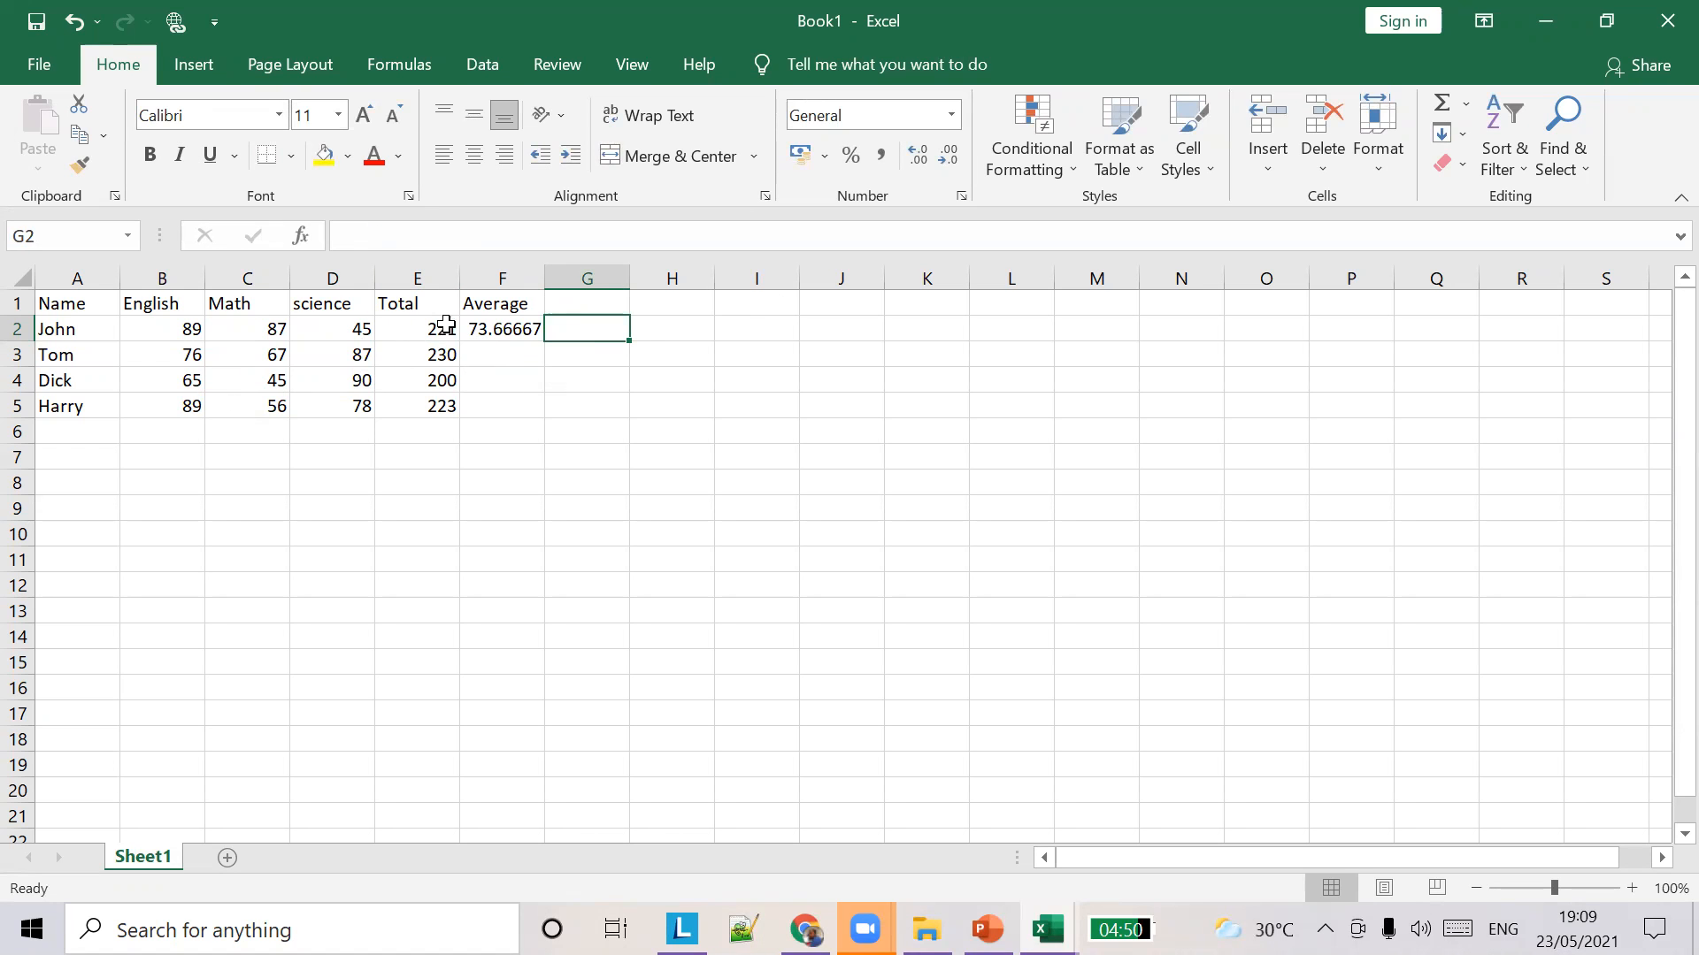
Fill the average formula from cell F2 down through cell F5.
{"action": "left_click", "coordinate": [508, 320]}
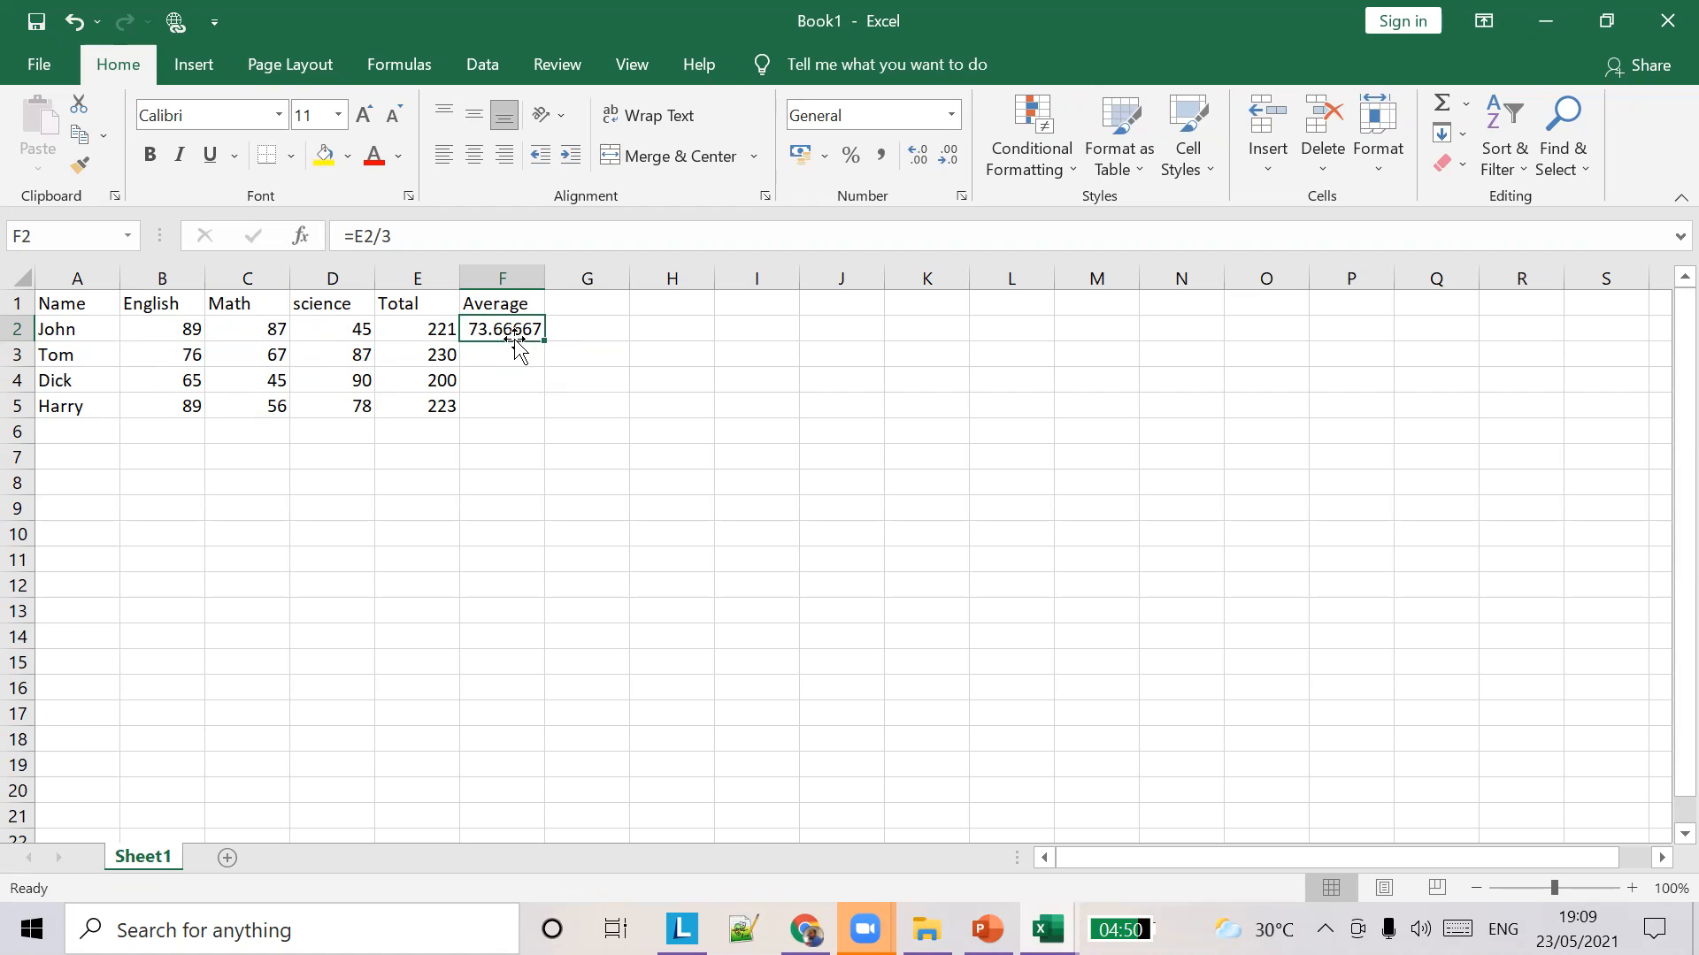
{"action": "left_click", "coordinate": [569, 340]}
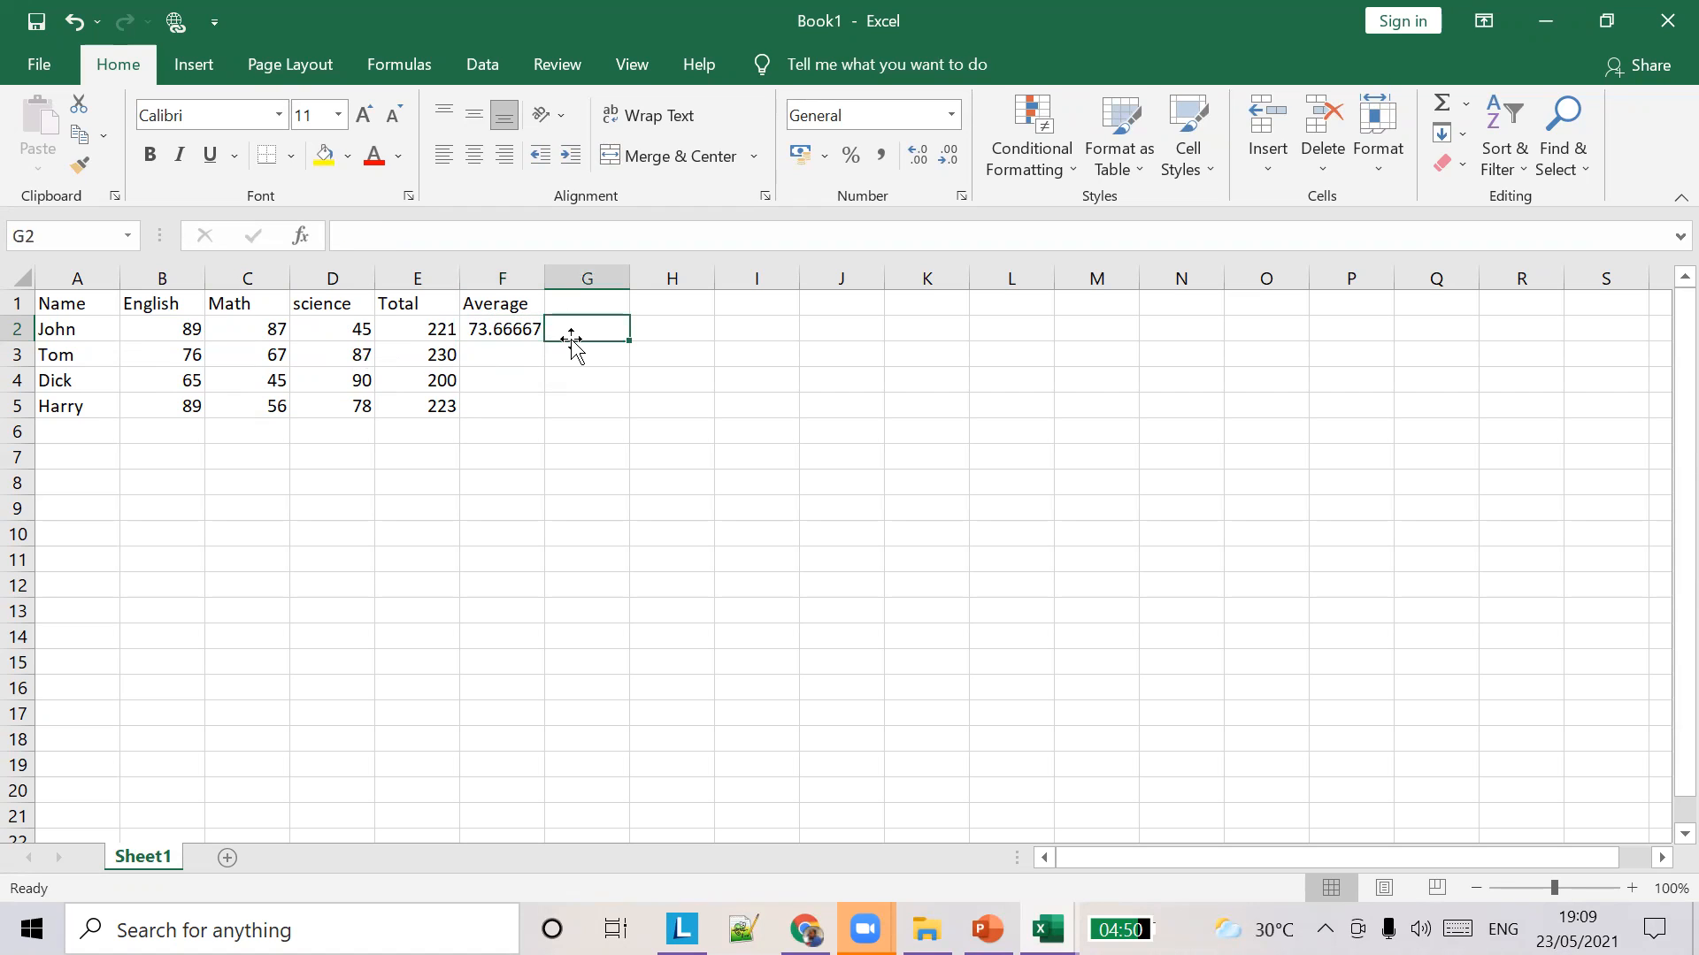
{"action": "left_click", "coordinate": [517, 329]}
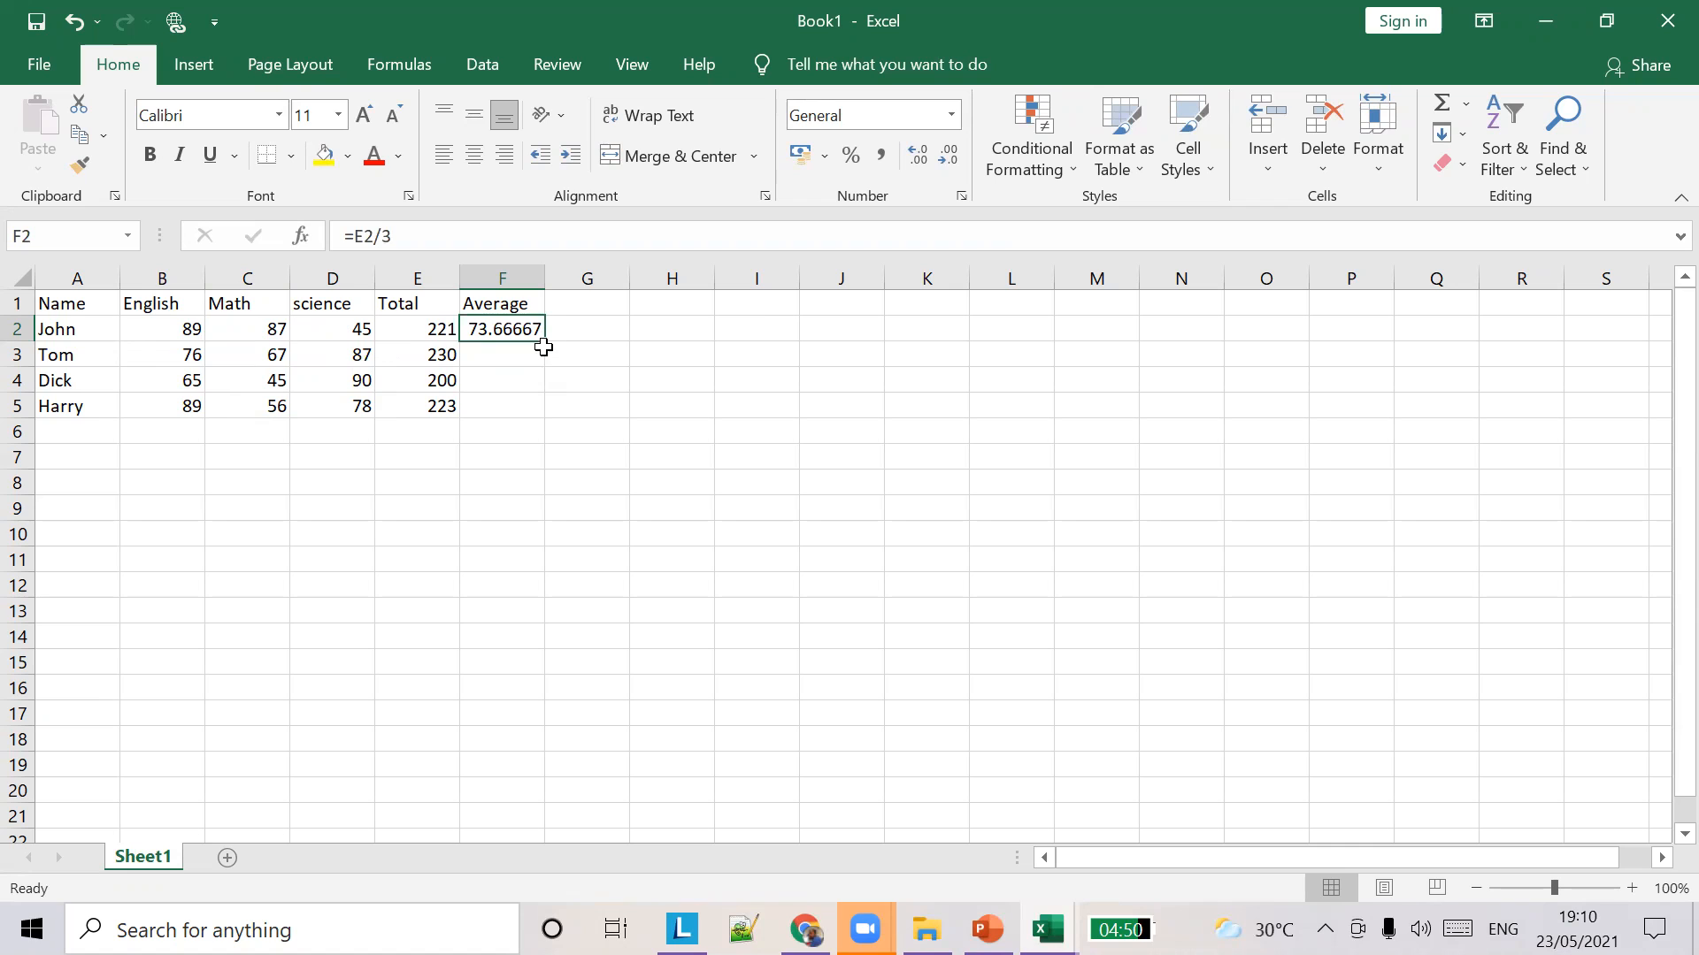
{"action": "left_click_drag", "start_coordinate": [546, 351], "coordinate": [545, 428]}
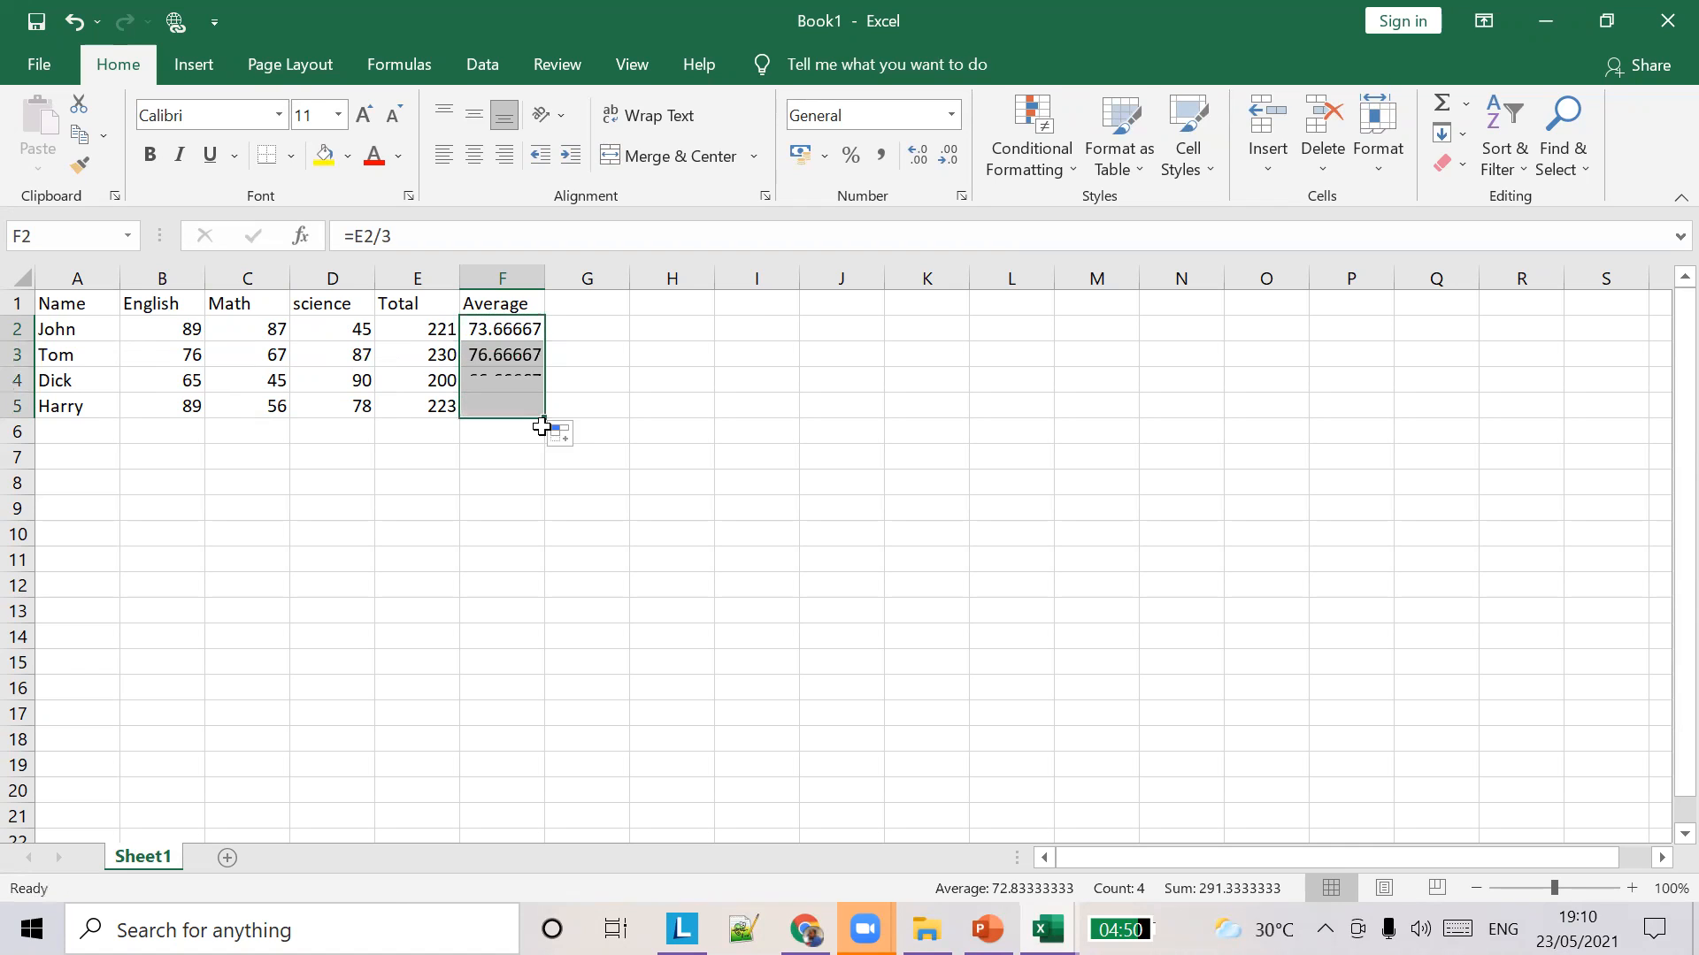
{"action": "left_click", "coordinate": [618, 383]}
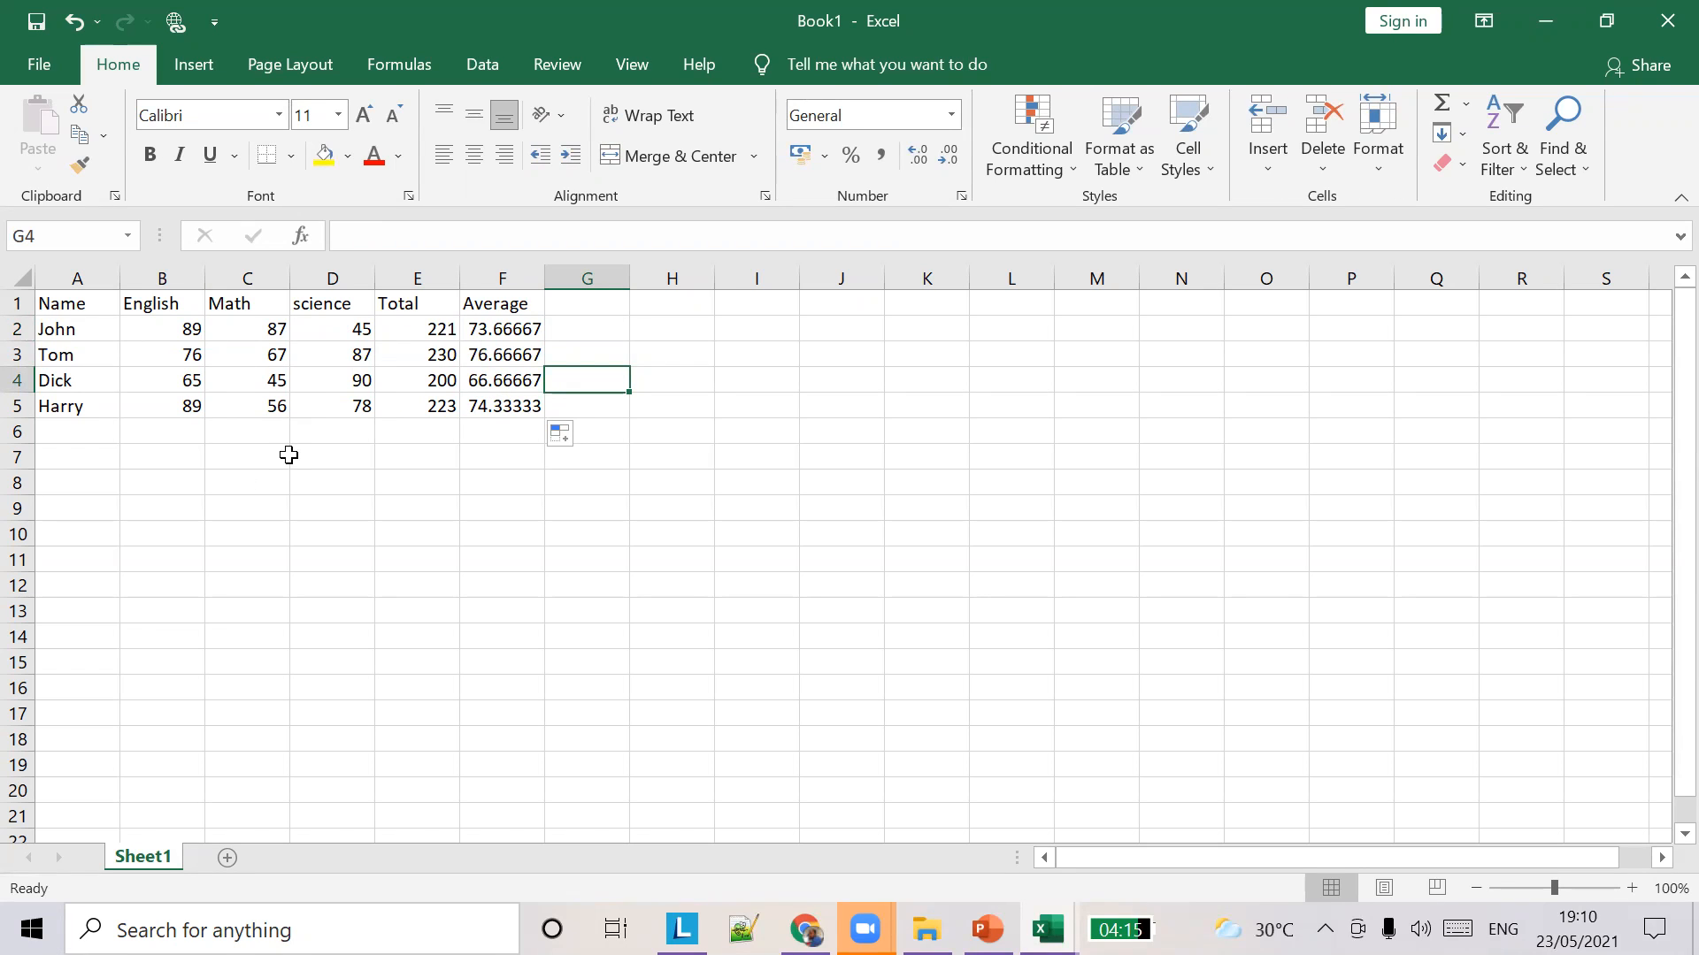
Compare the total formulas in cells E2 and E3 with the average formulas in cells F2 through F5.
{"action": "left_click", "coordinate": [437, 326]}
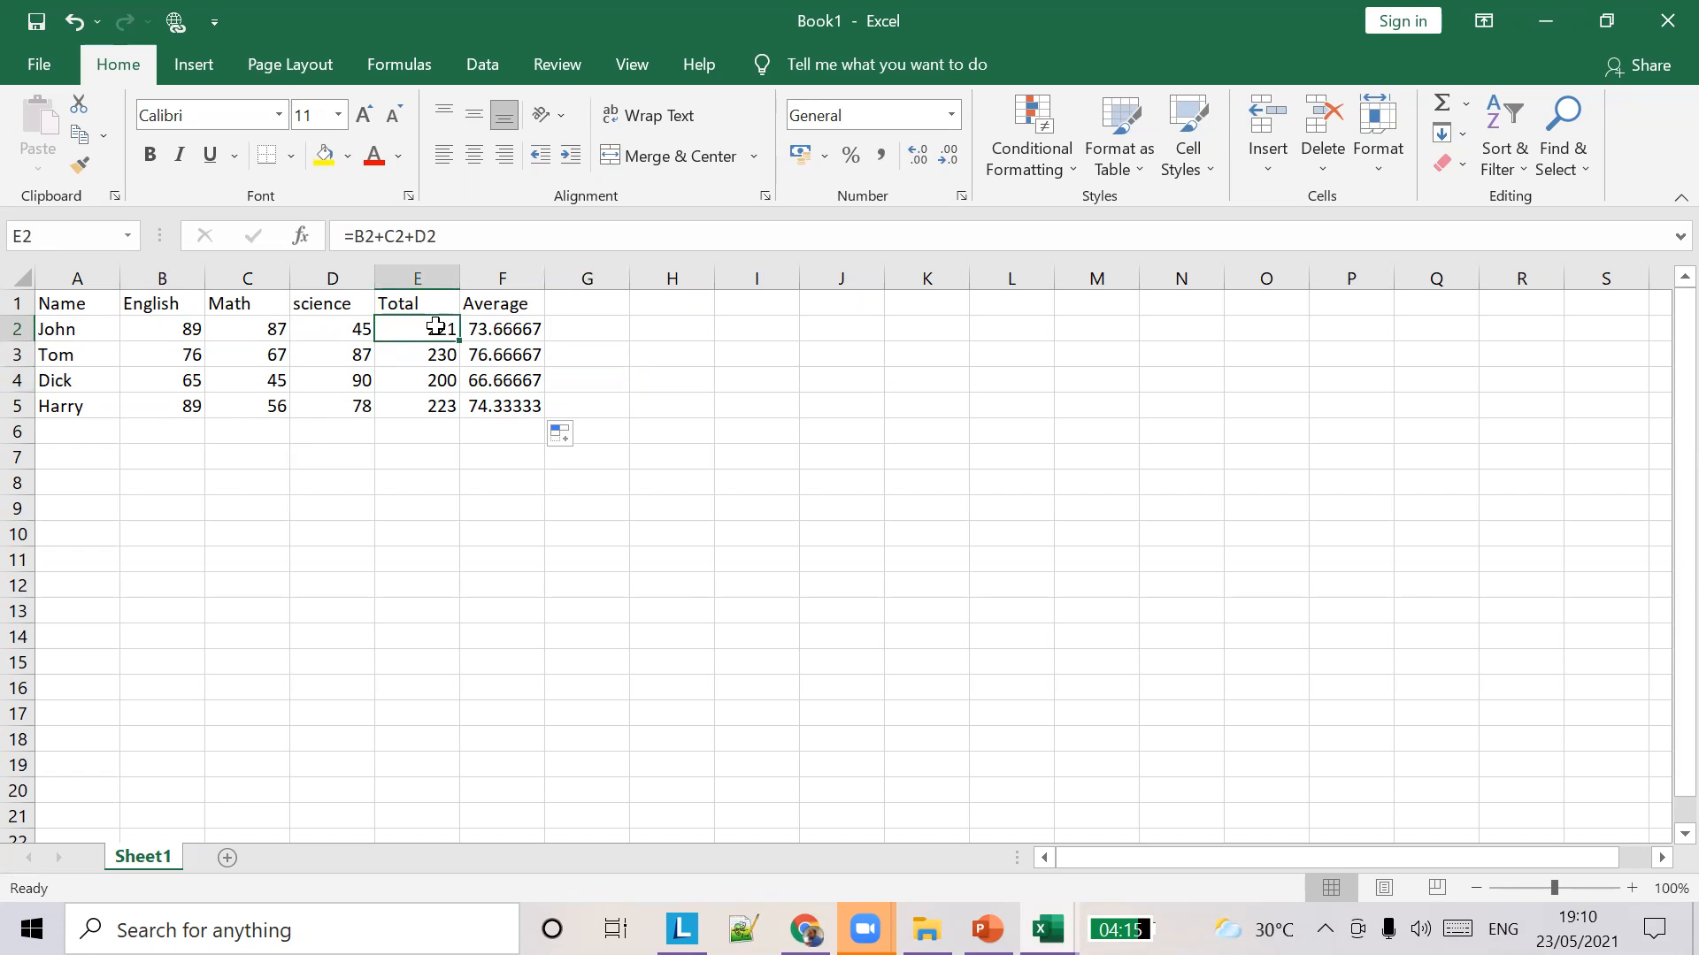
{"action": "left_click", "coordinate": [510, 349]}
{"action": "left_click", "coordinate": [522, 376]}
{"action": "left_click", "coordinate": [510, 403]}
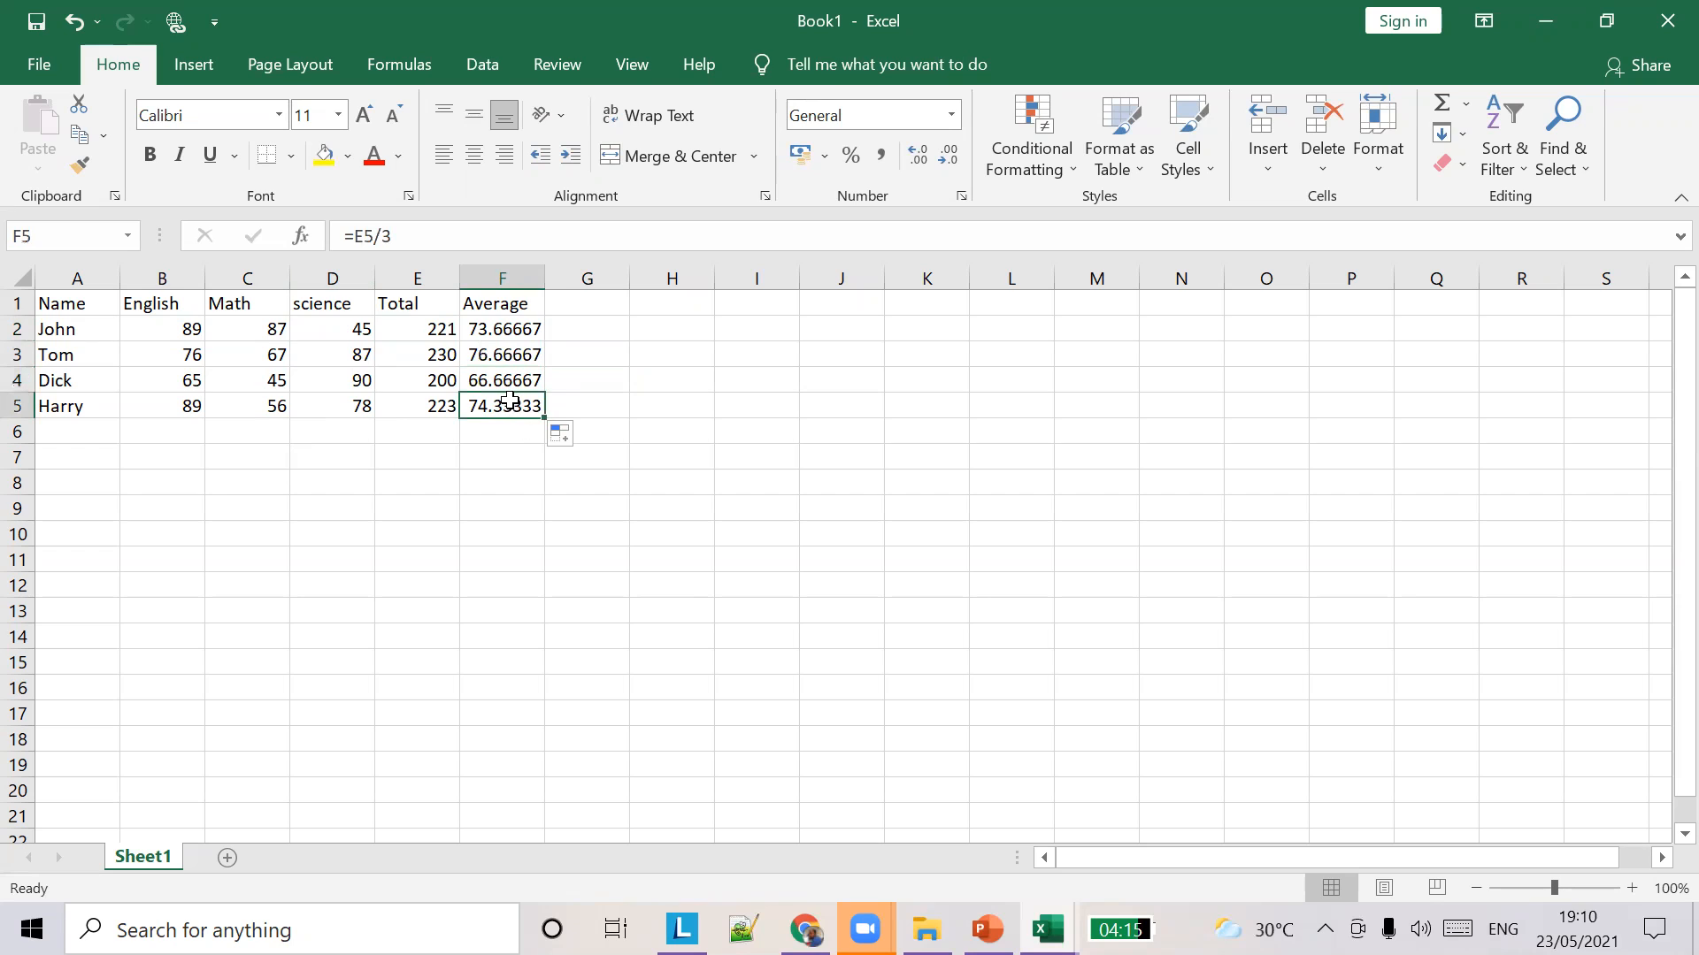
{"action": "left_click", "coordinate": [445, 329]}
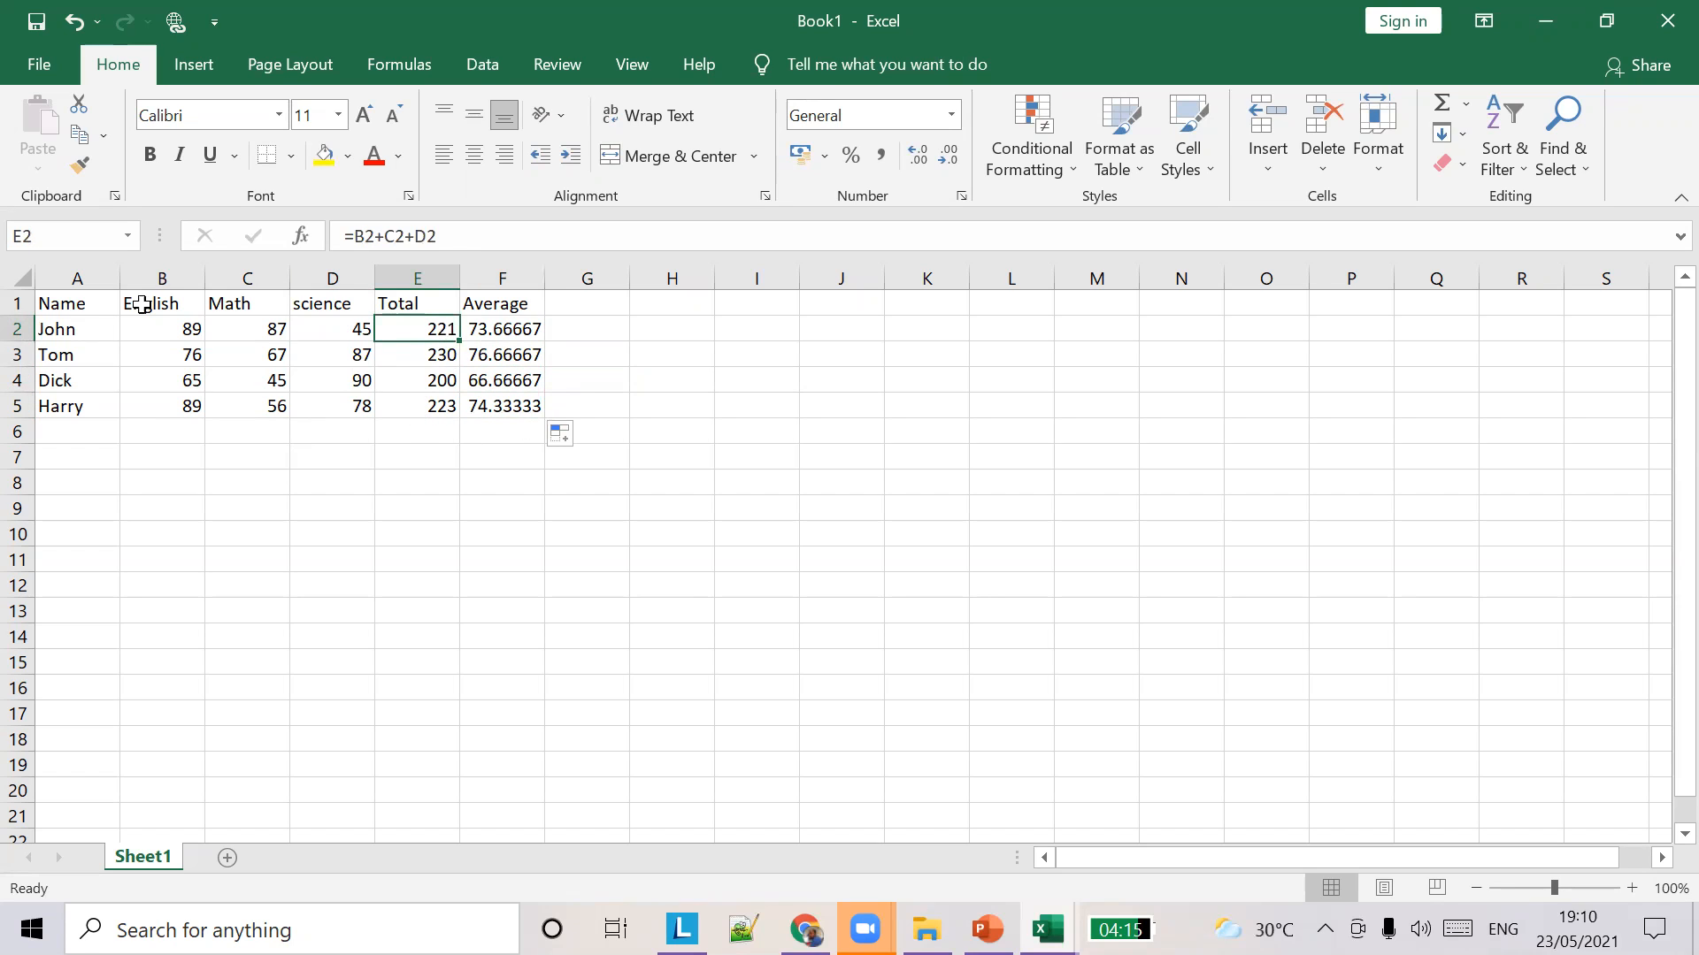
{"action": "left_click", "coordinate": [439, 358]}
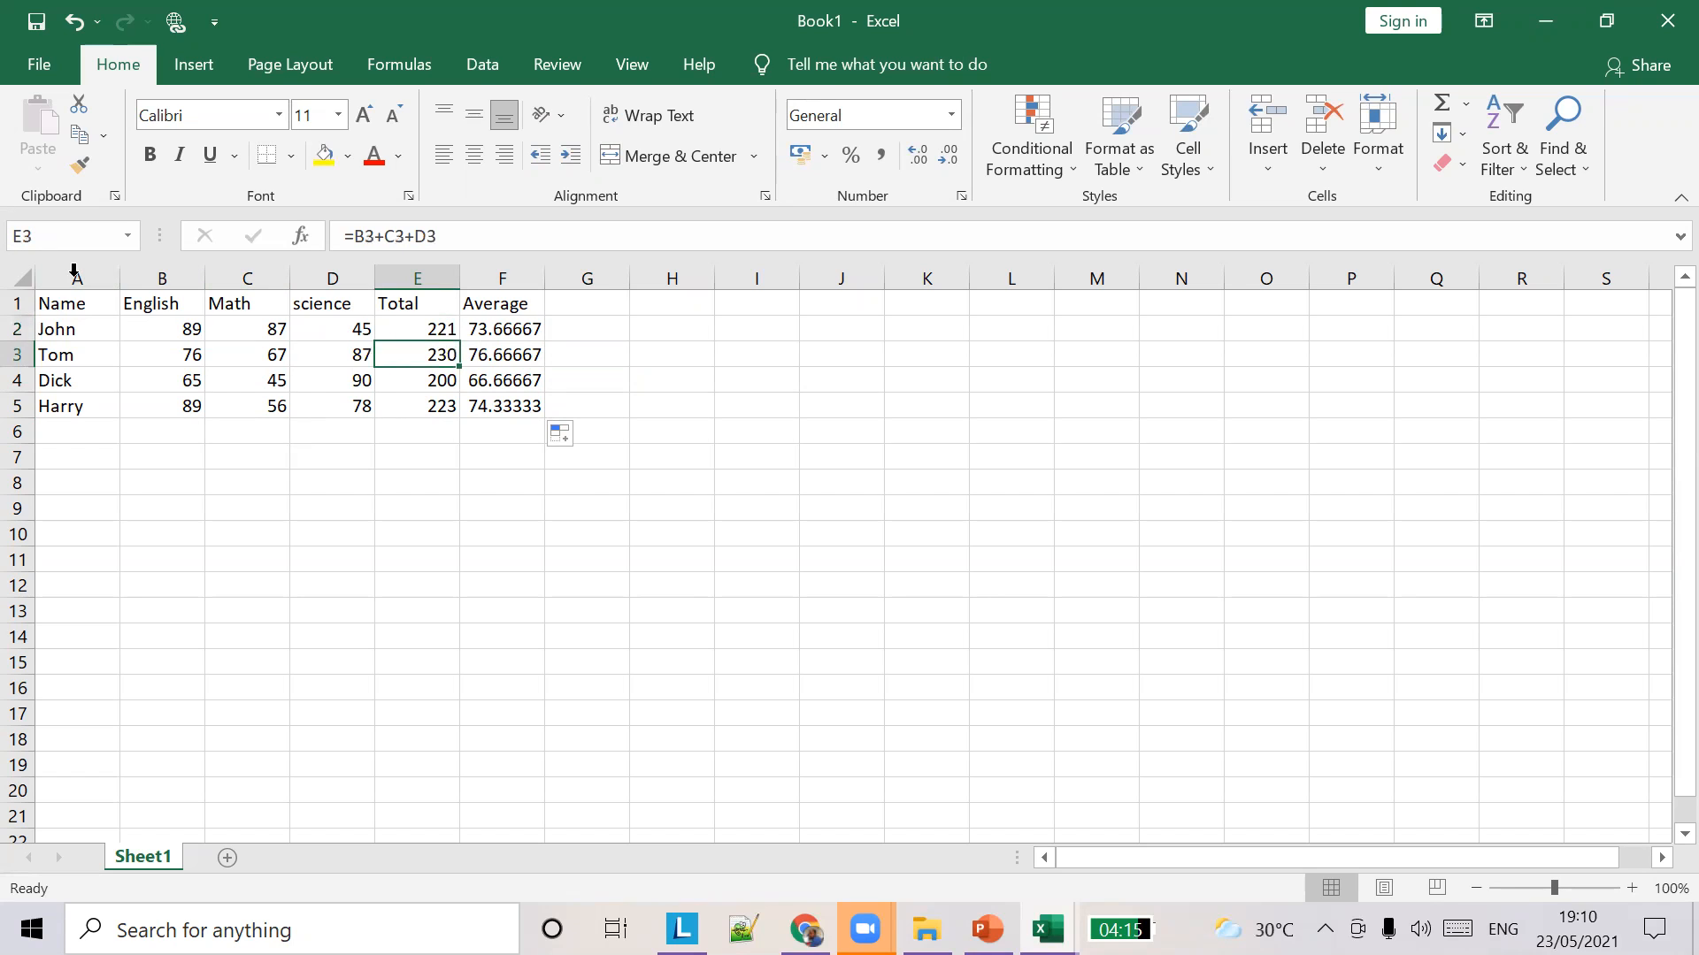
{"action": "left_click", "coordinate": [480, 329]}
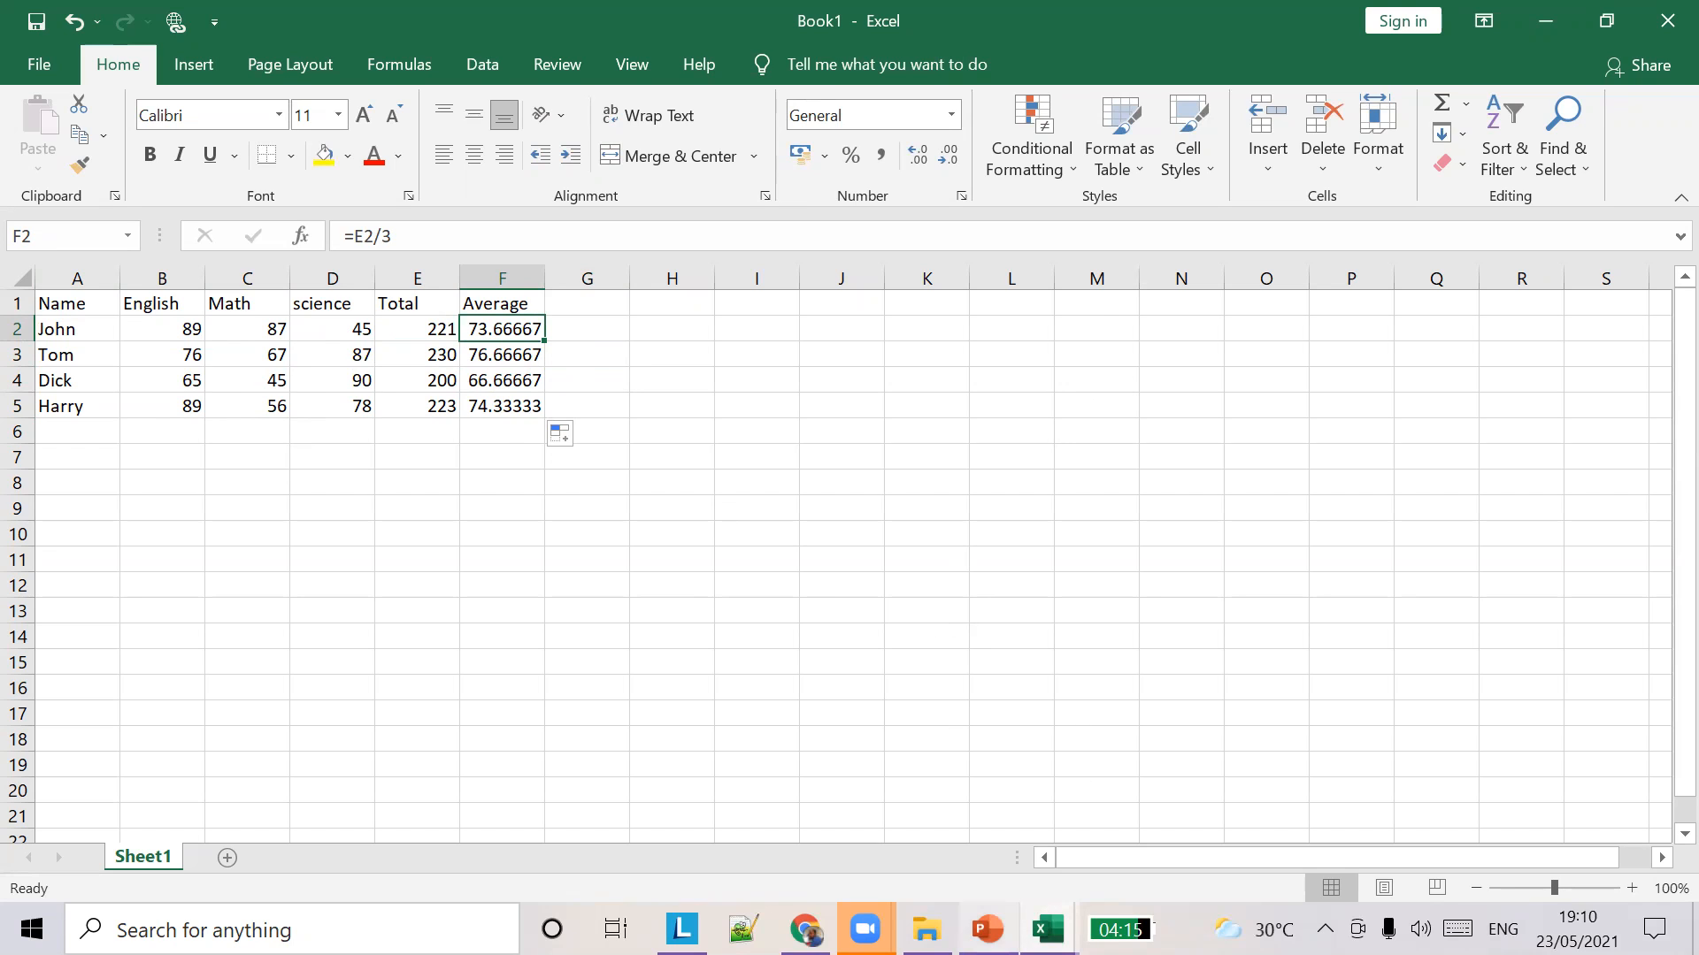
Consult the Copying Formulas slide in PowerPoint and return to the Excel workbook.
{"action": "mouse_move", "coordinate": [865, 929]}
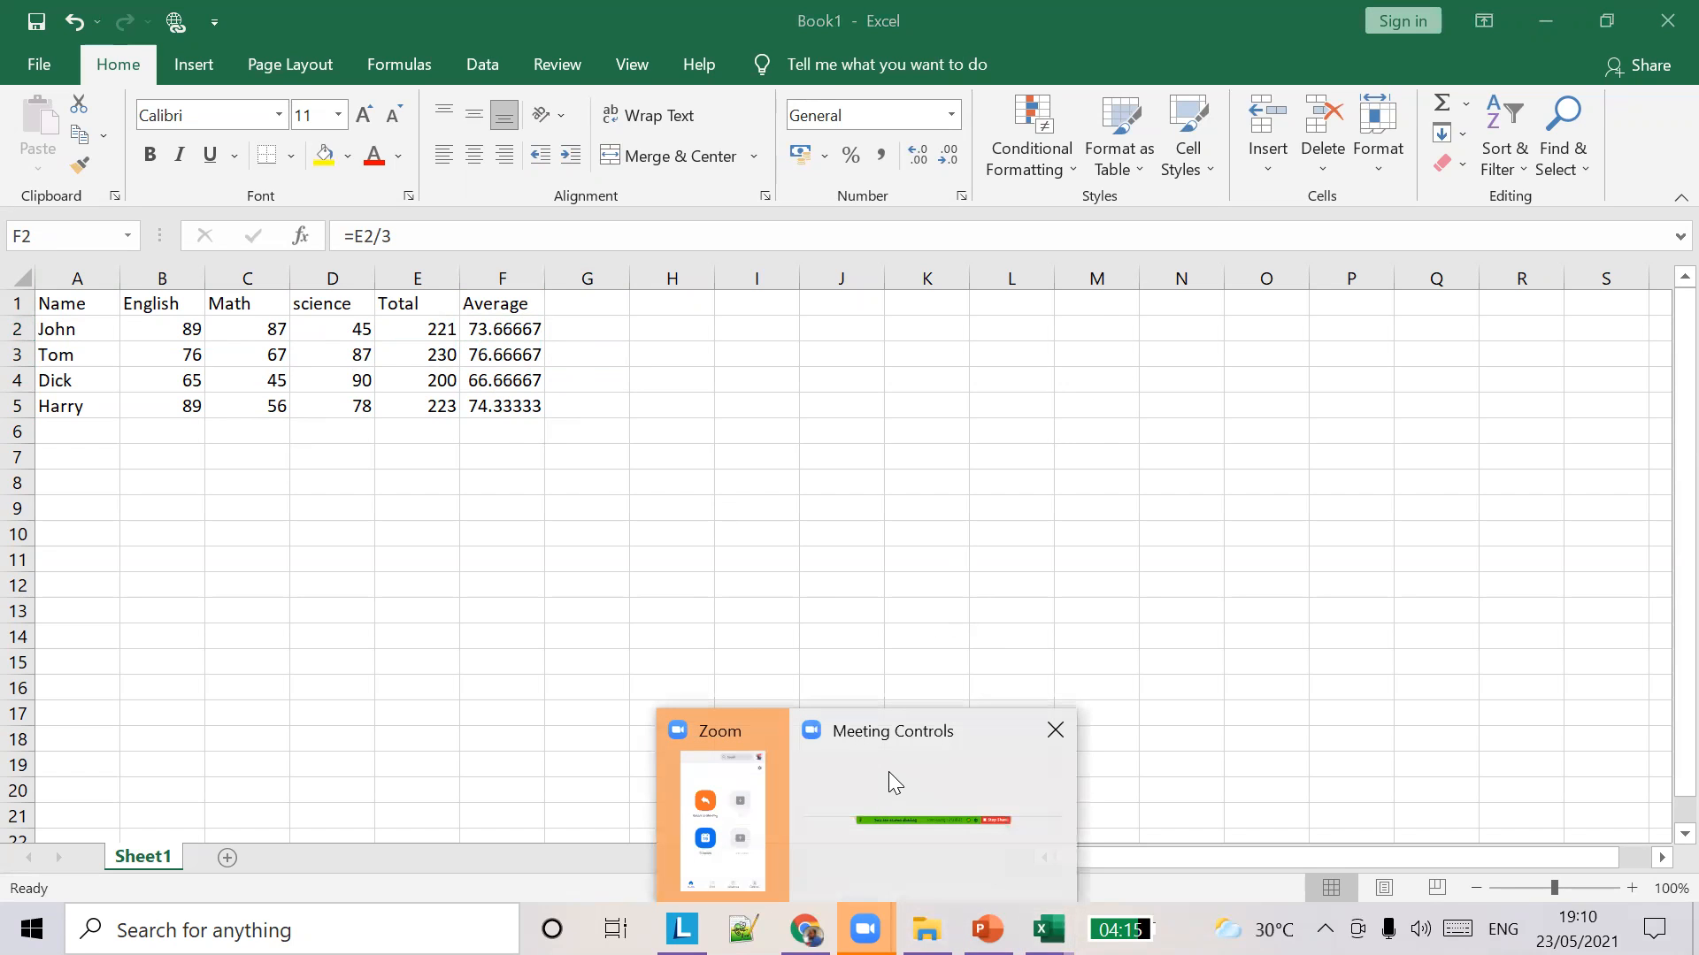
{"action": "left_click", "coordinate": [988, 928]}
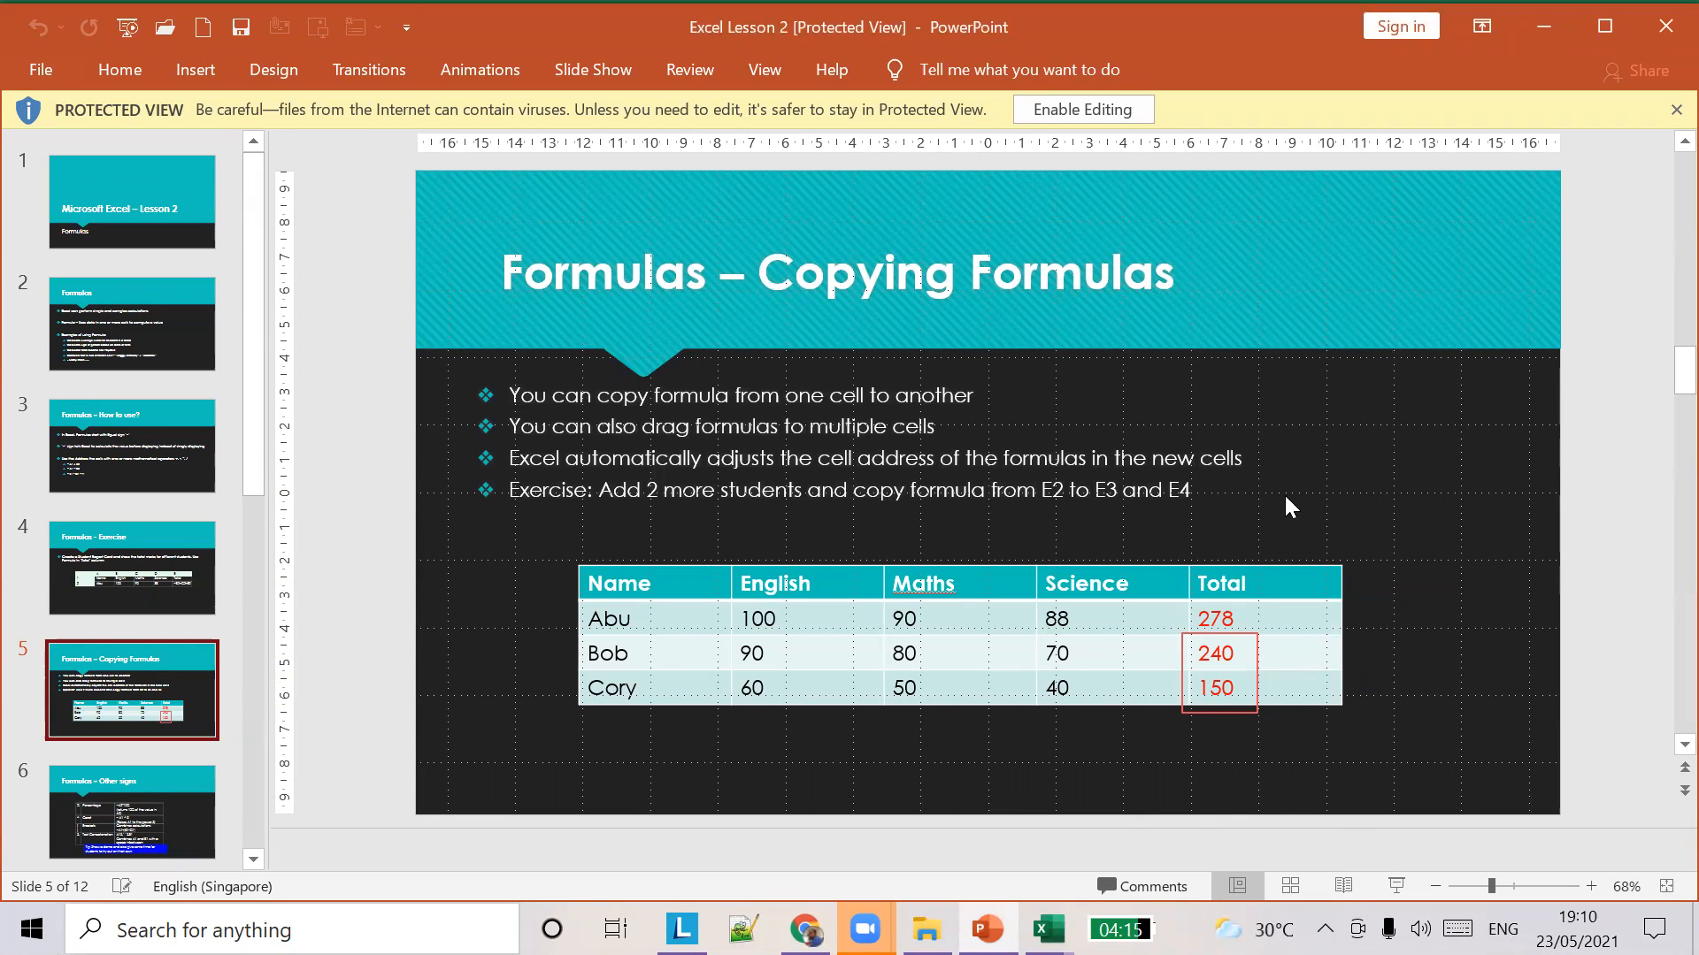
{"action": "key", "text": "alt+Tab"}
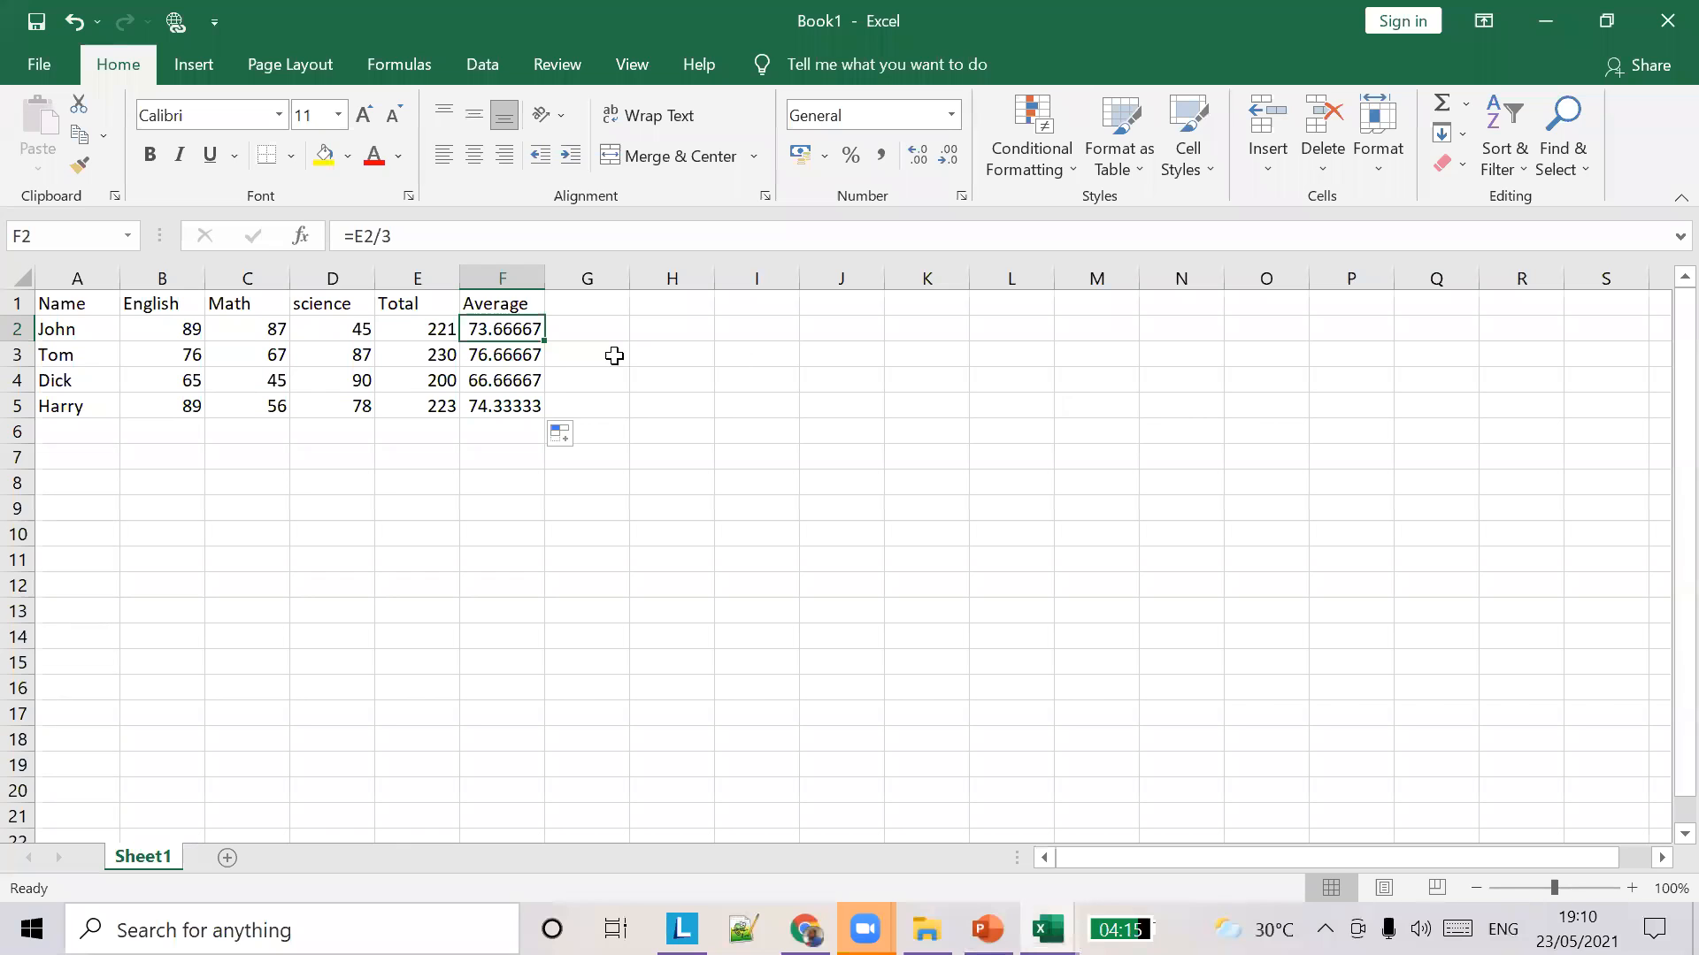
Review the marks in cells B2:D2 together with the total formula in E2 and the average formula in F2.
{"action": "left_click", "coordinate": [566, 357]}
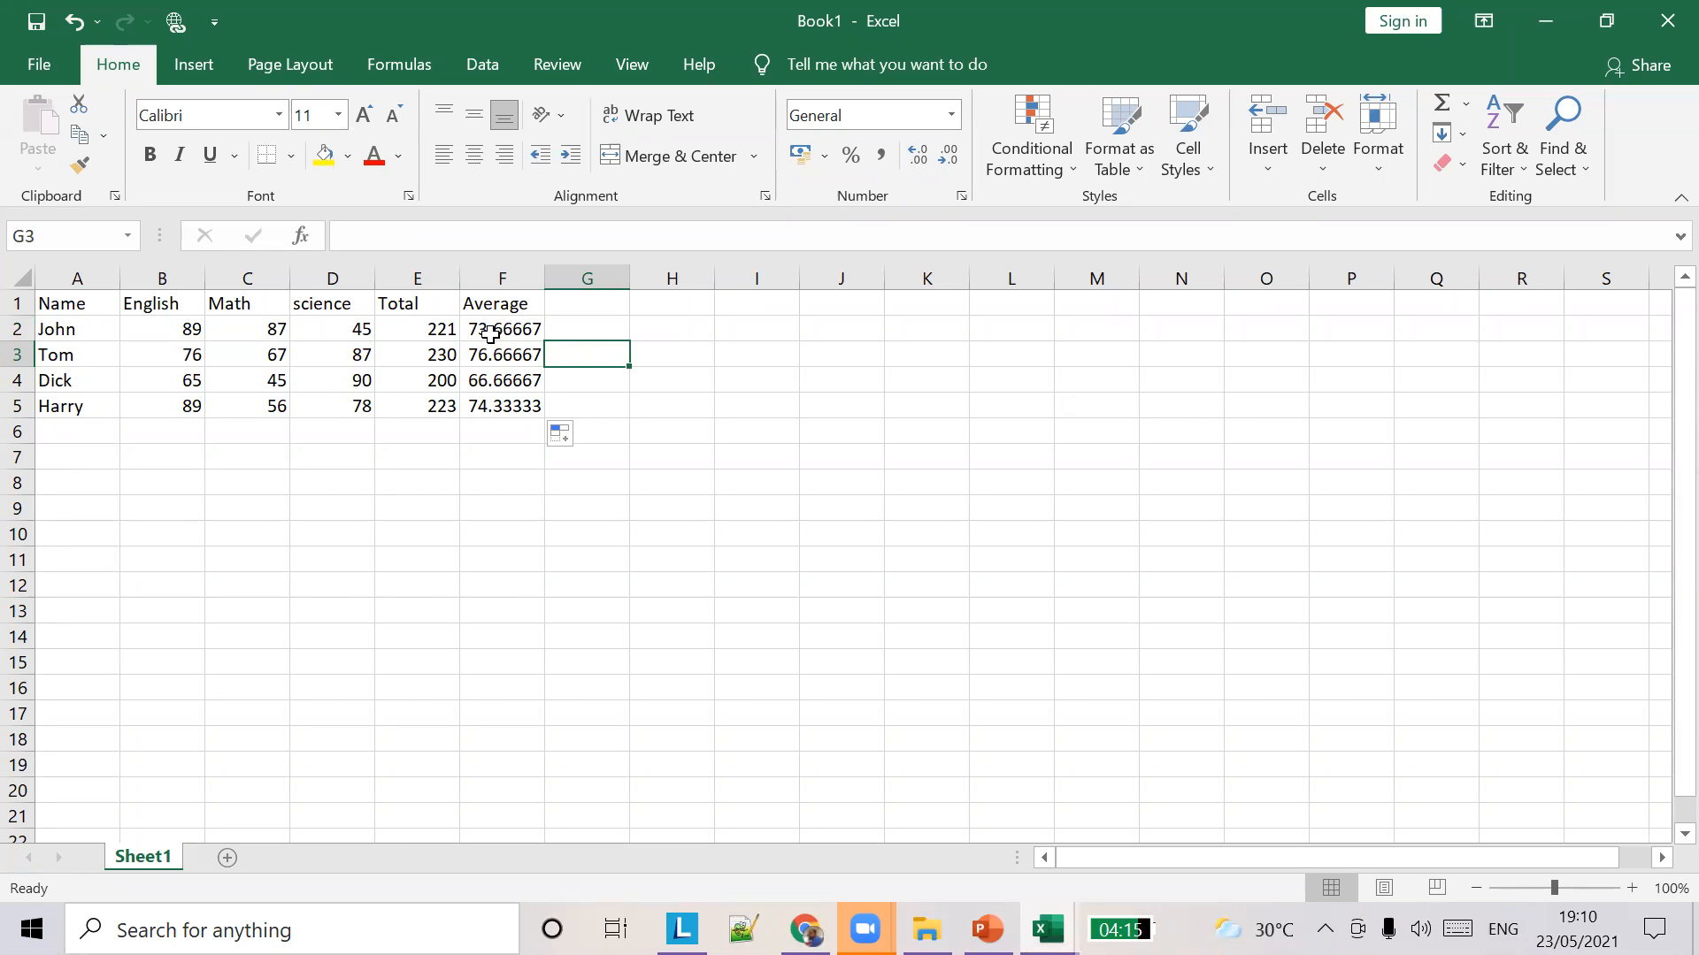
{"action": "left_click", "coordinate": [436, 336]}
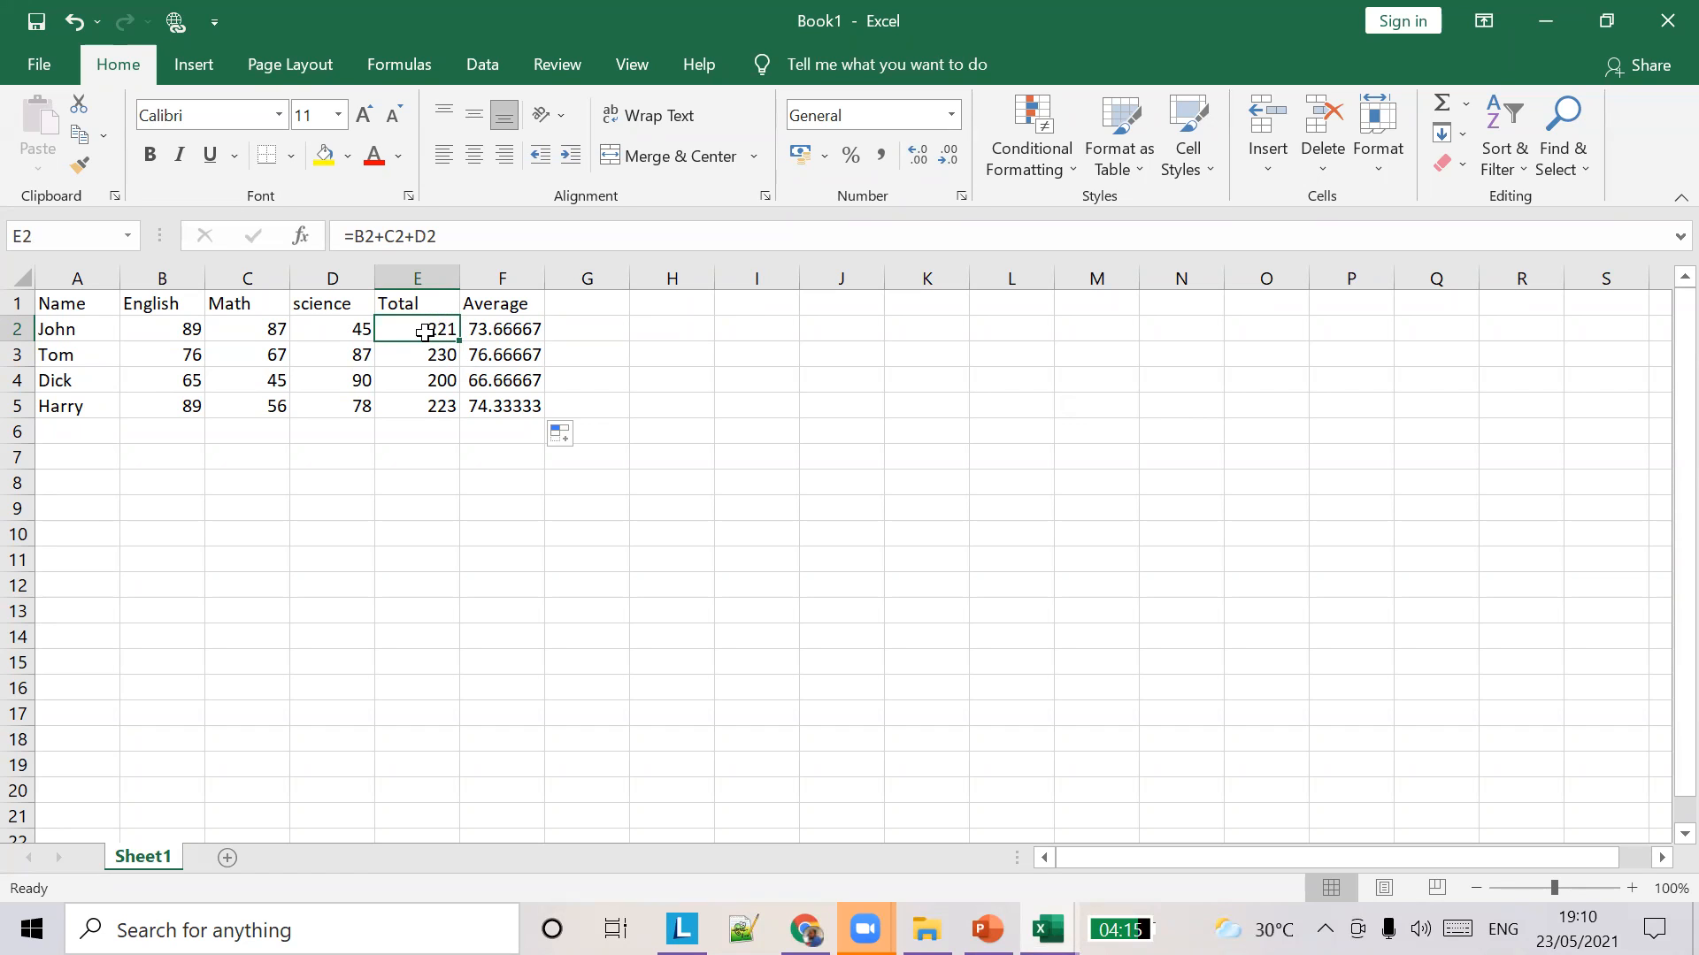
{"action": "left_click", "coordinate": [506, 318]}
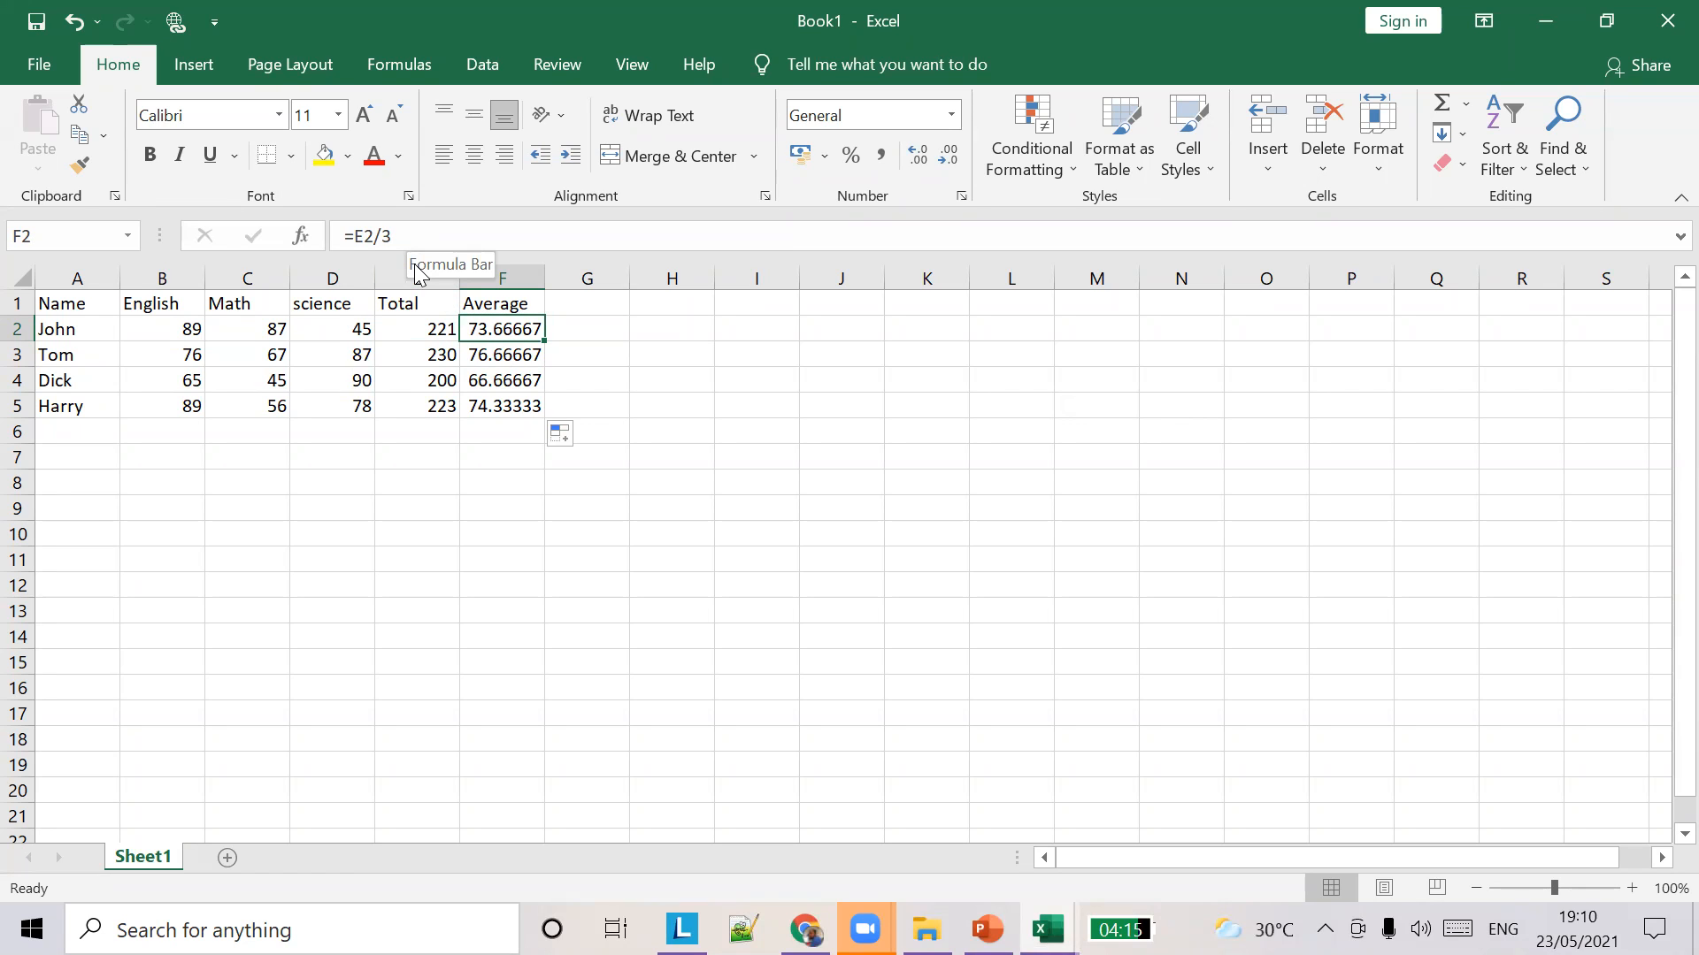
{"action": "left_click_drag", "start_coordinate": [178, 330], "coordinate": [355, 330]}
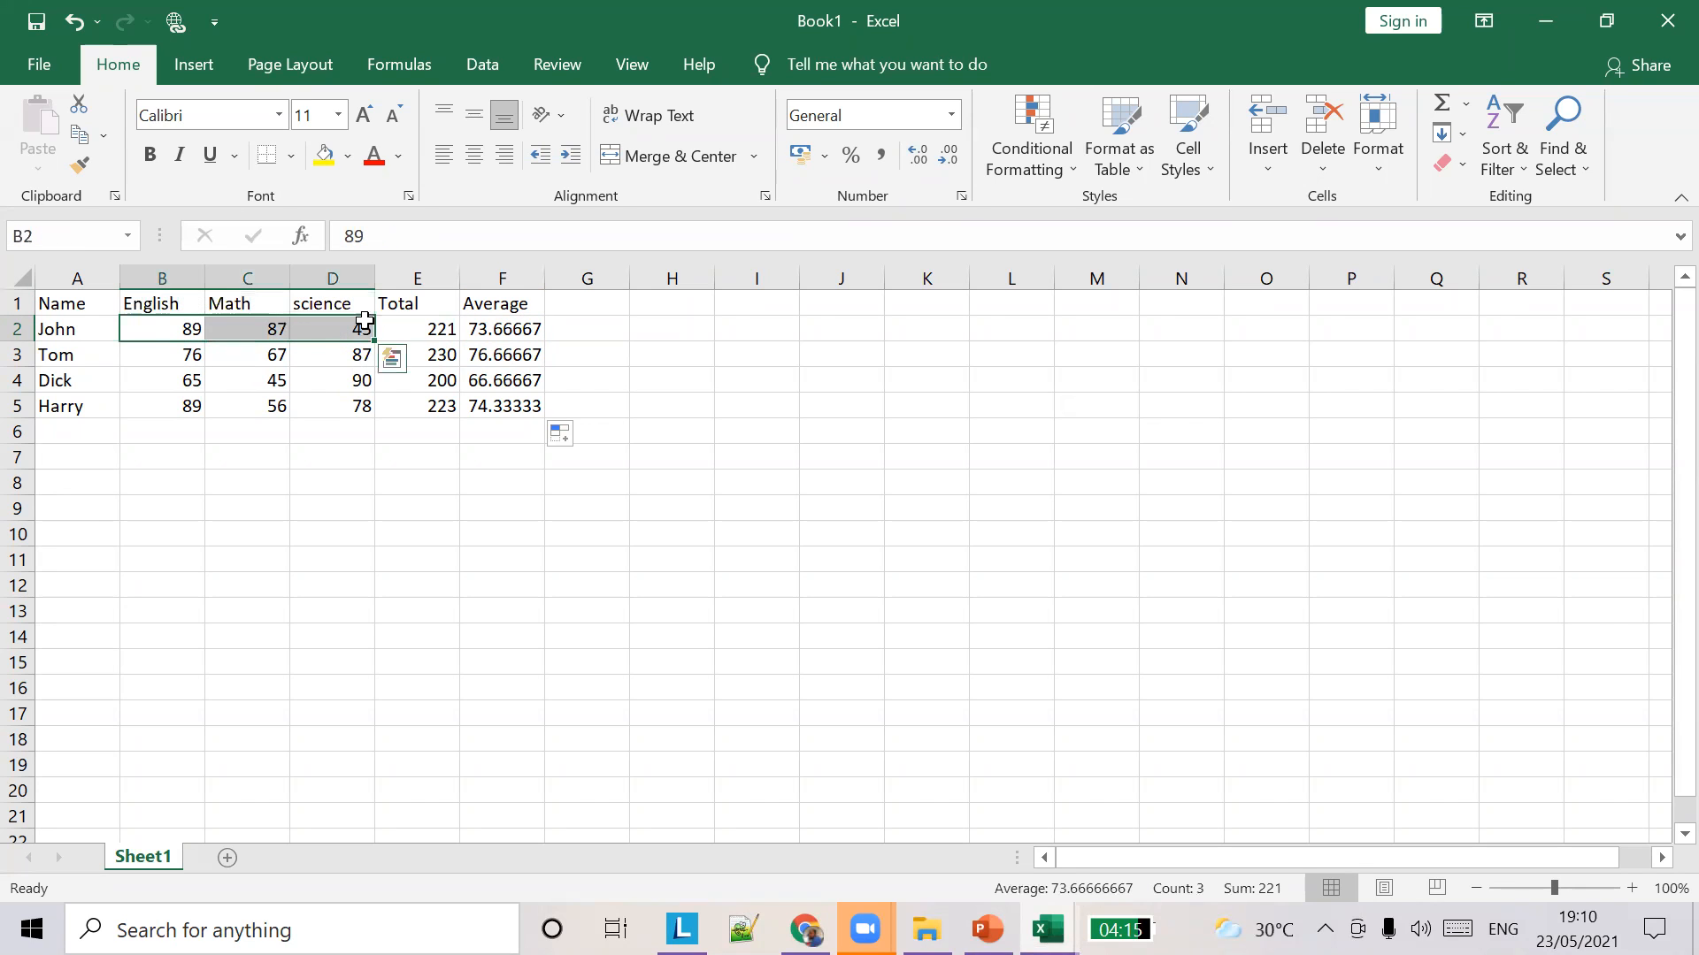
{"action": "left_click", "coordinate": [437, 337]}
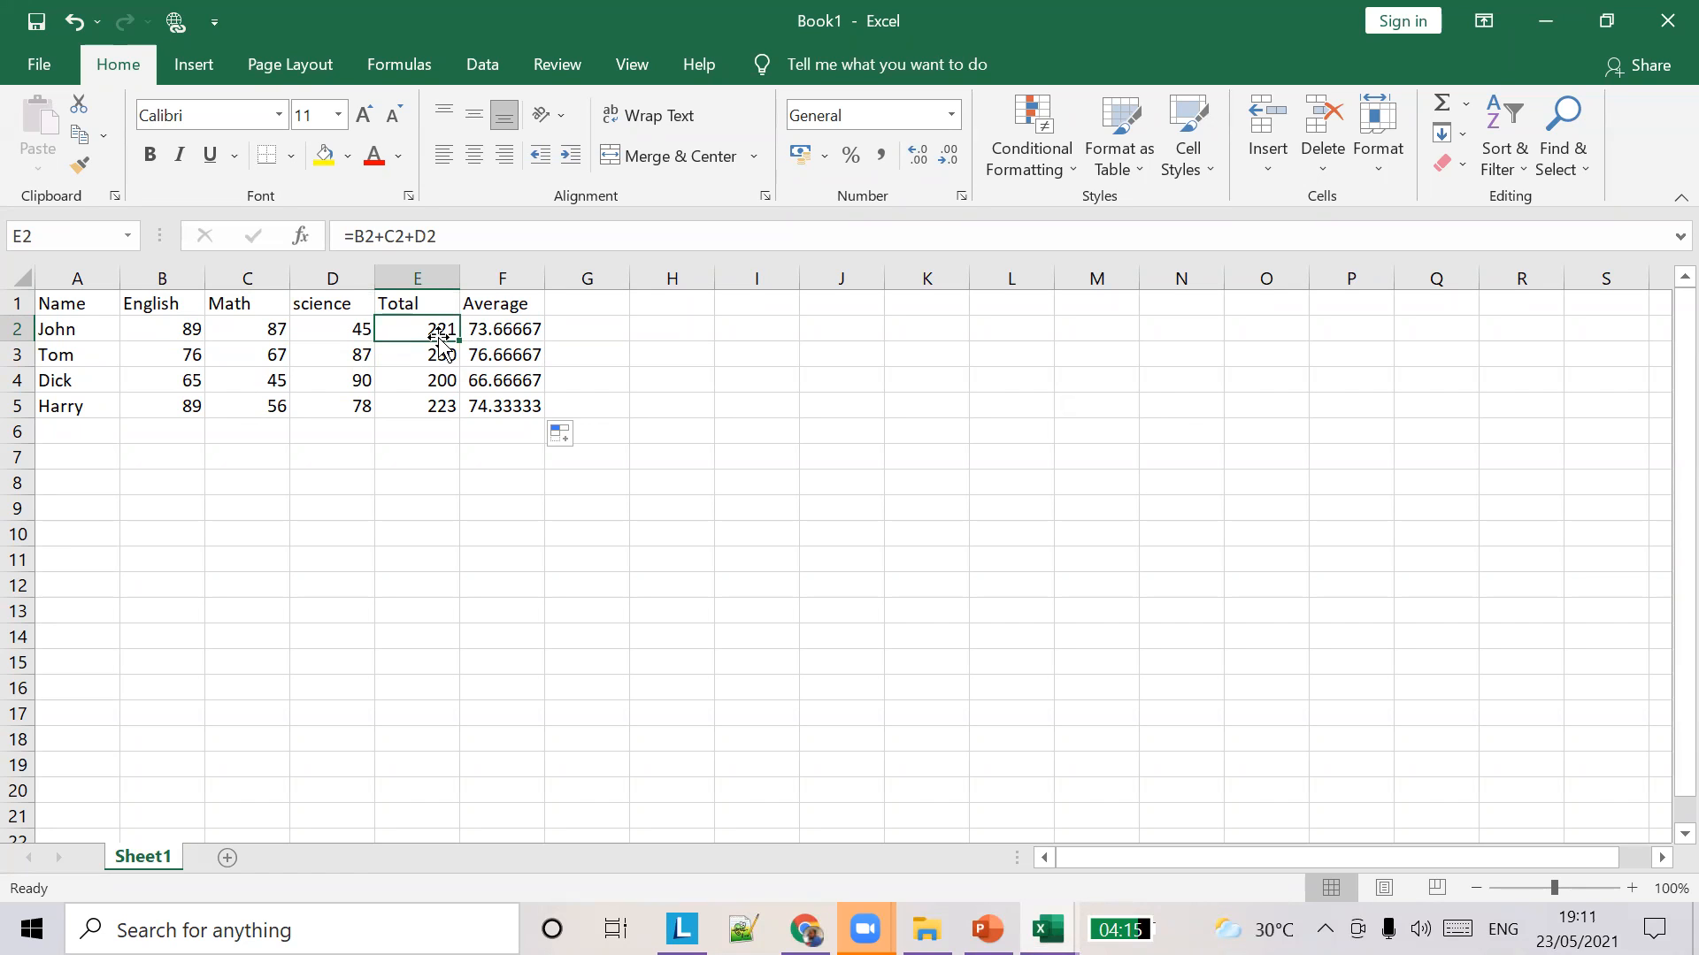
{"action": "left_click", "coordinate": [511, 328]}
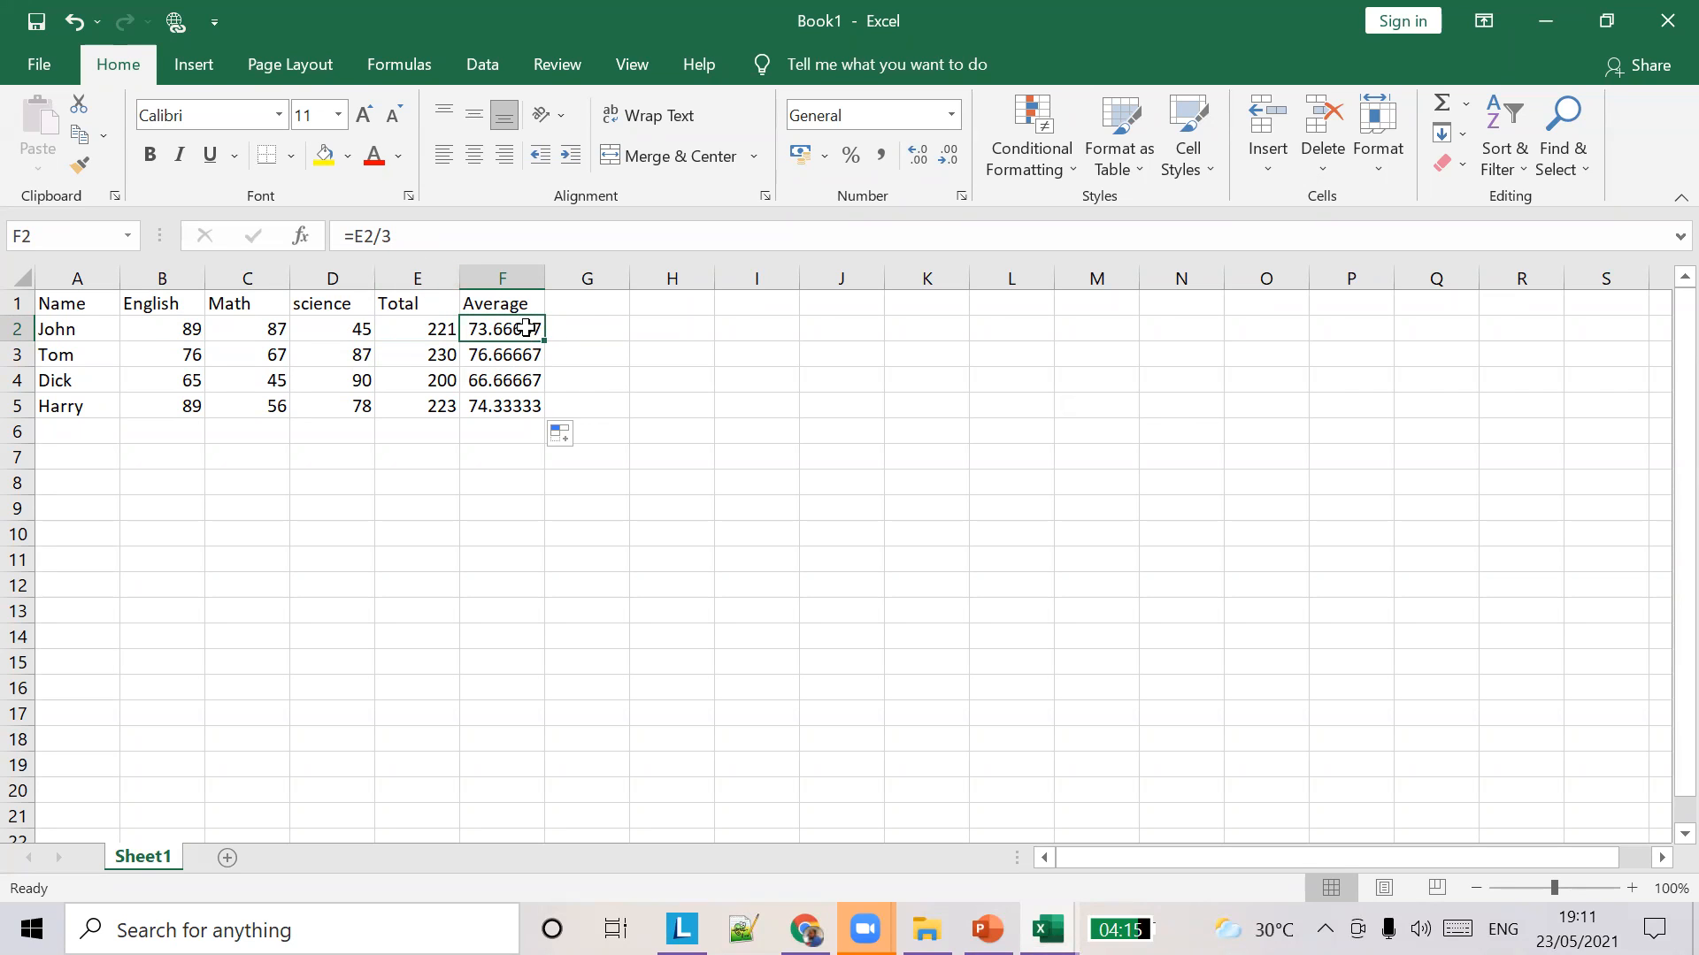
{"action": "left_click", "coordinate": [586, 330]}
Clear the average formulas from cells F2 through F5.
{"action": "left_click_drag", "start_coordinate": [519, 404], "coordinate": [476, 336]}
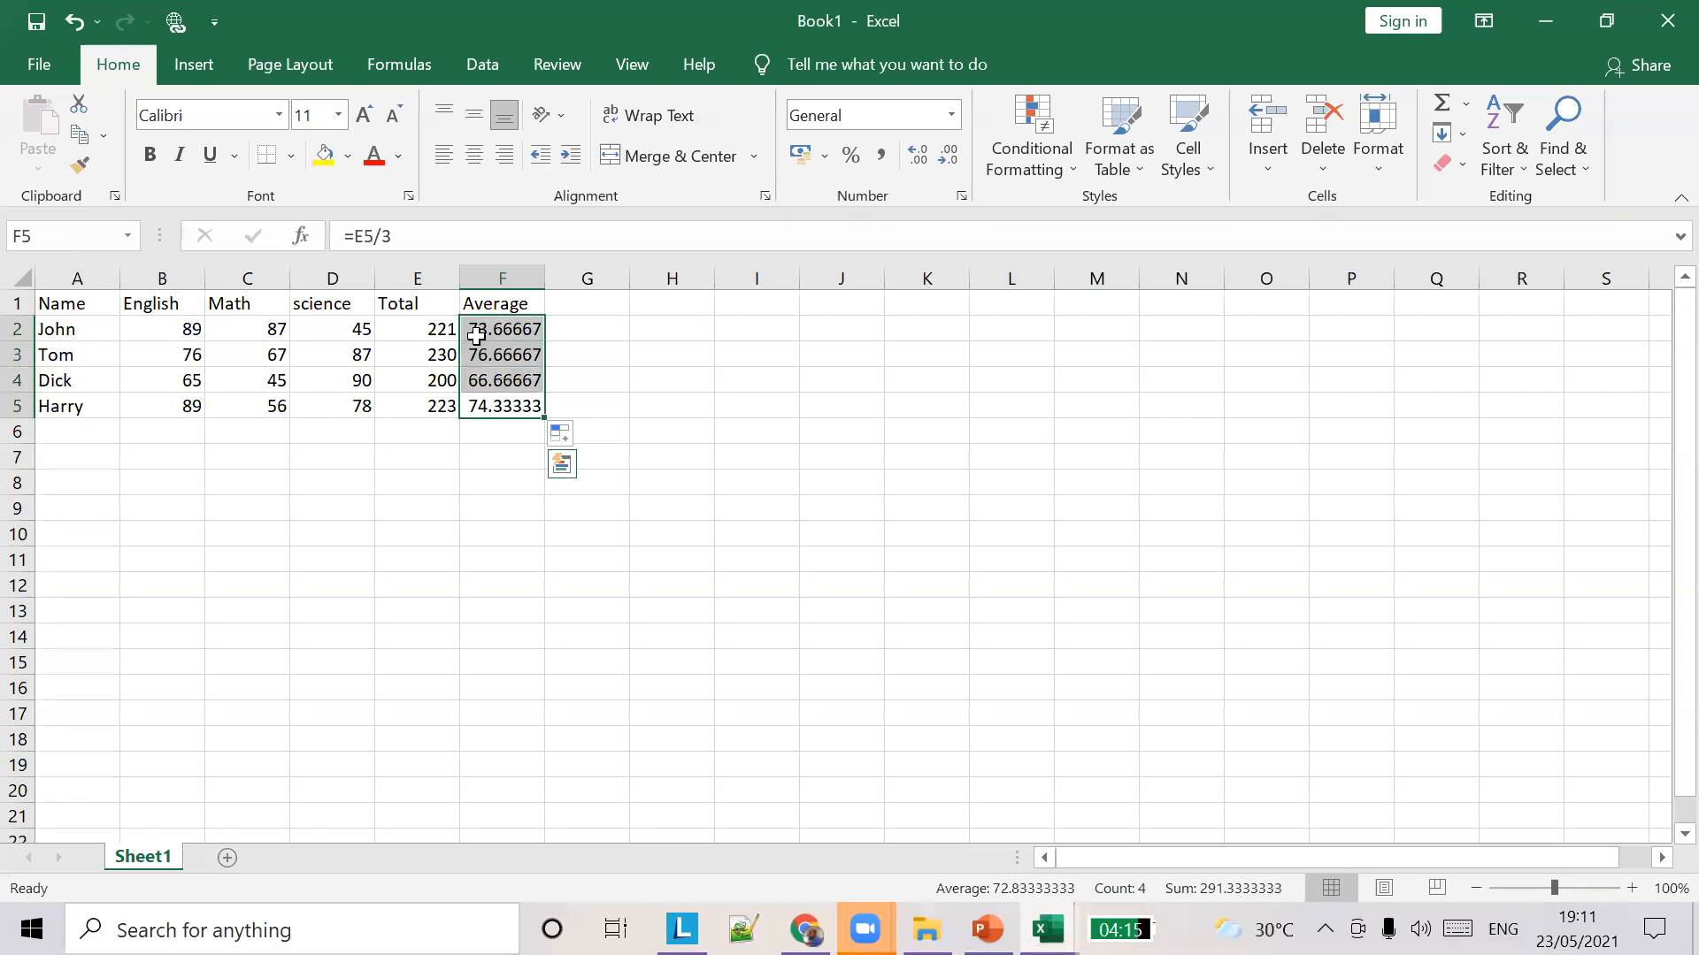
{"action": "key", "text": "Delete"}
{"action": "left_click", "coordinate": [558, 333]}
Re-enter the average formula =E2/3 in cell F2, keeping cell G2 empty.
{"action": "left_click", "coordinate": [508, 333]}
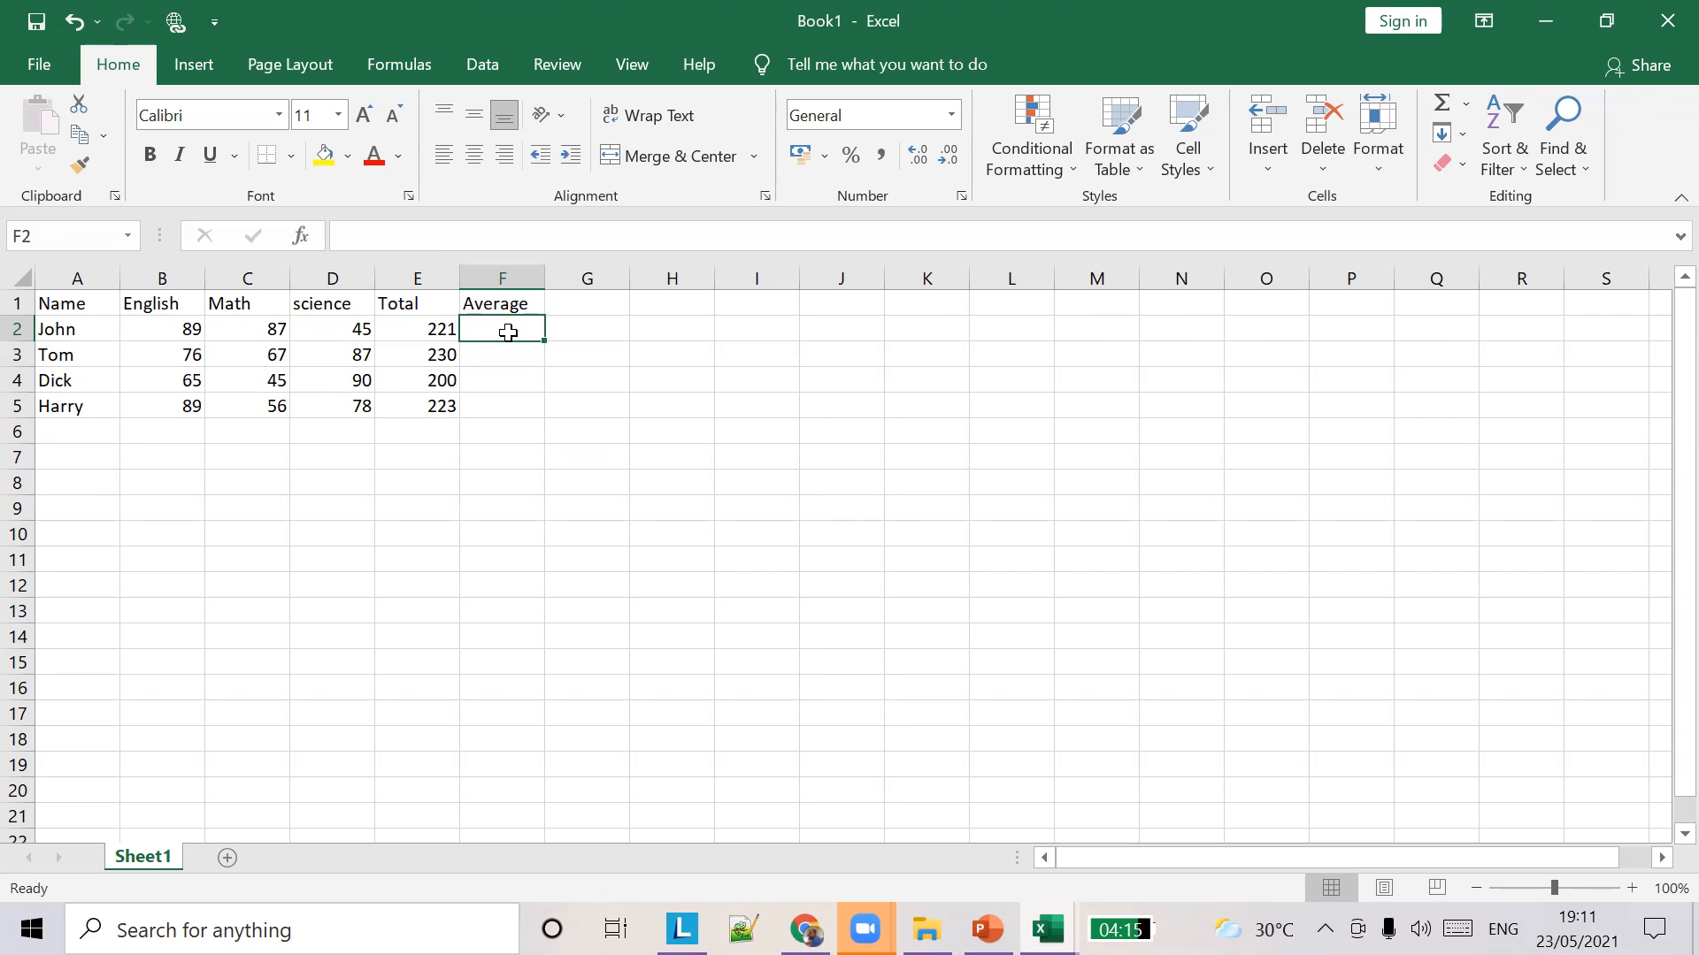
{"action": "left_click", "coordinate": [347, 232]}
{"action": "type", "text": "="}
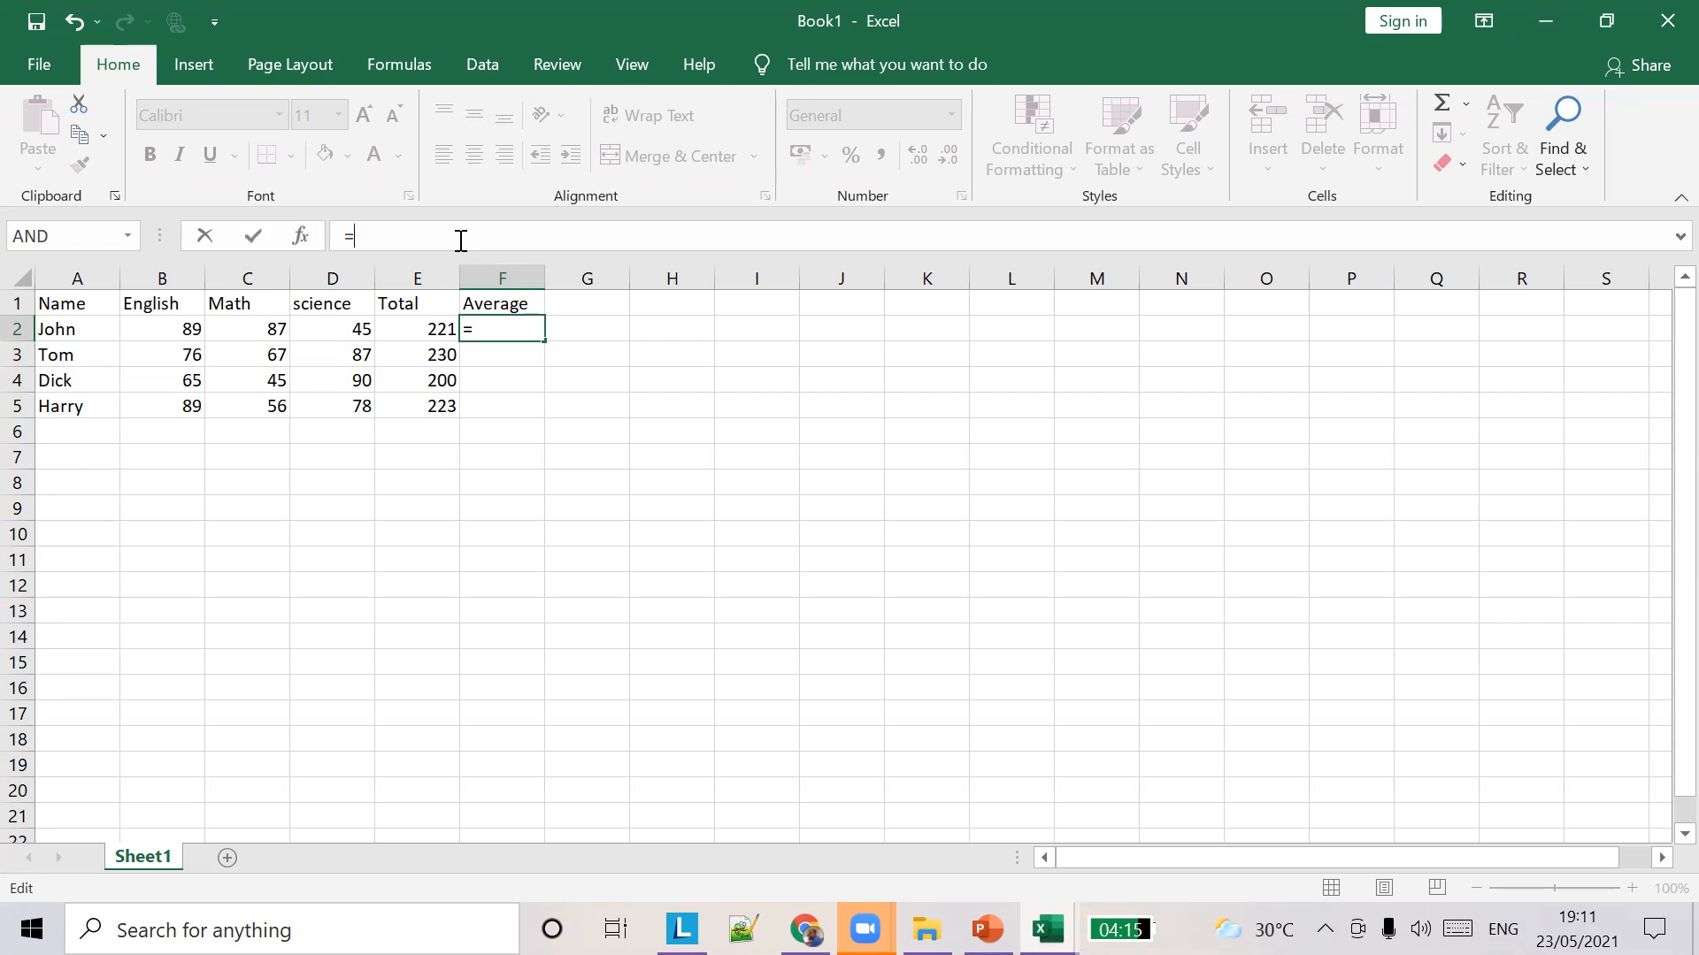
{"action": "type", "text": "E2"}
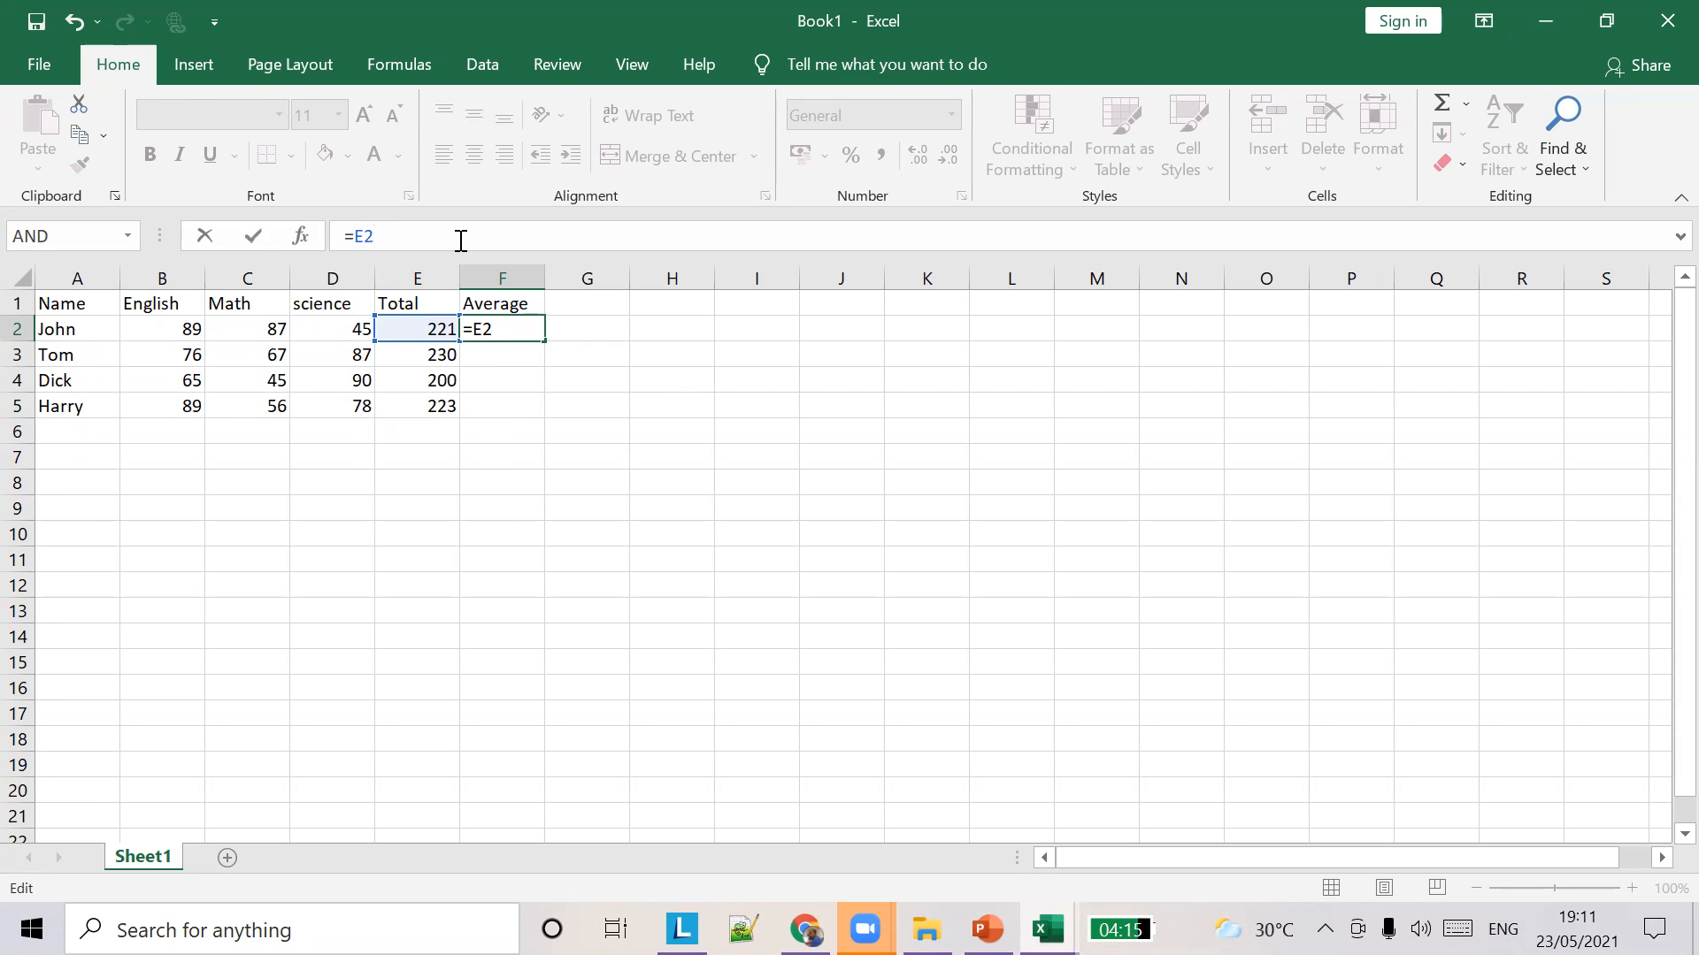
{"action": "type", "text": "/"}
{"action": "type", "text": "3"}
{"action": "key", "text": "Tab"}
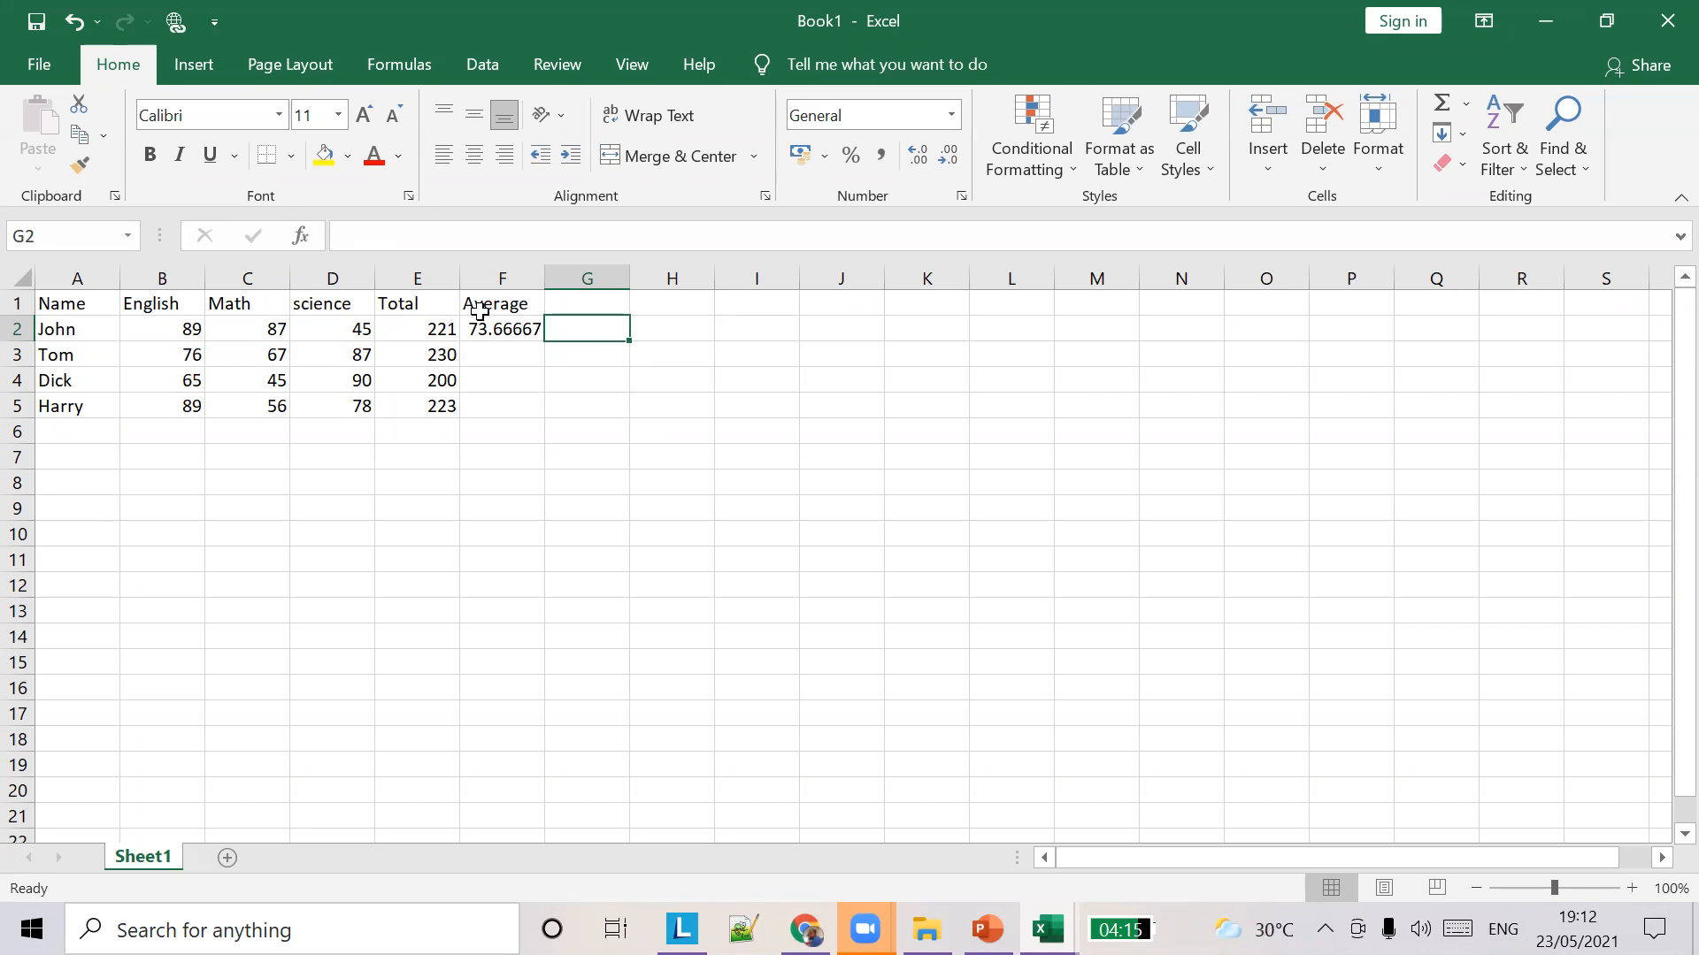
{"action": "type", "text": "w"}
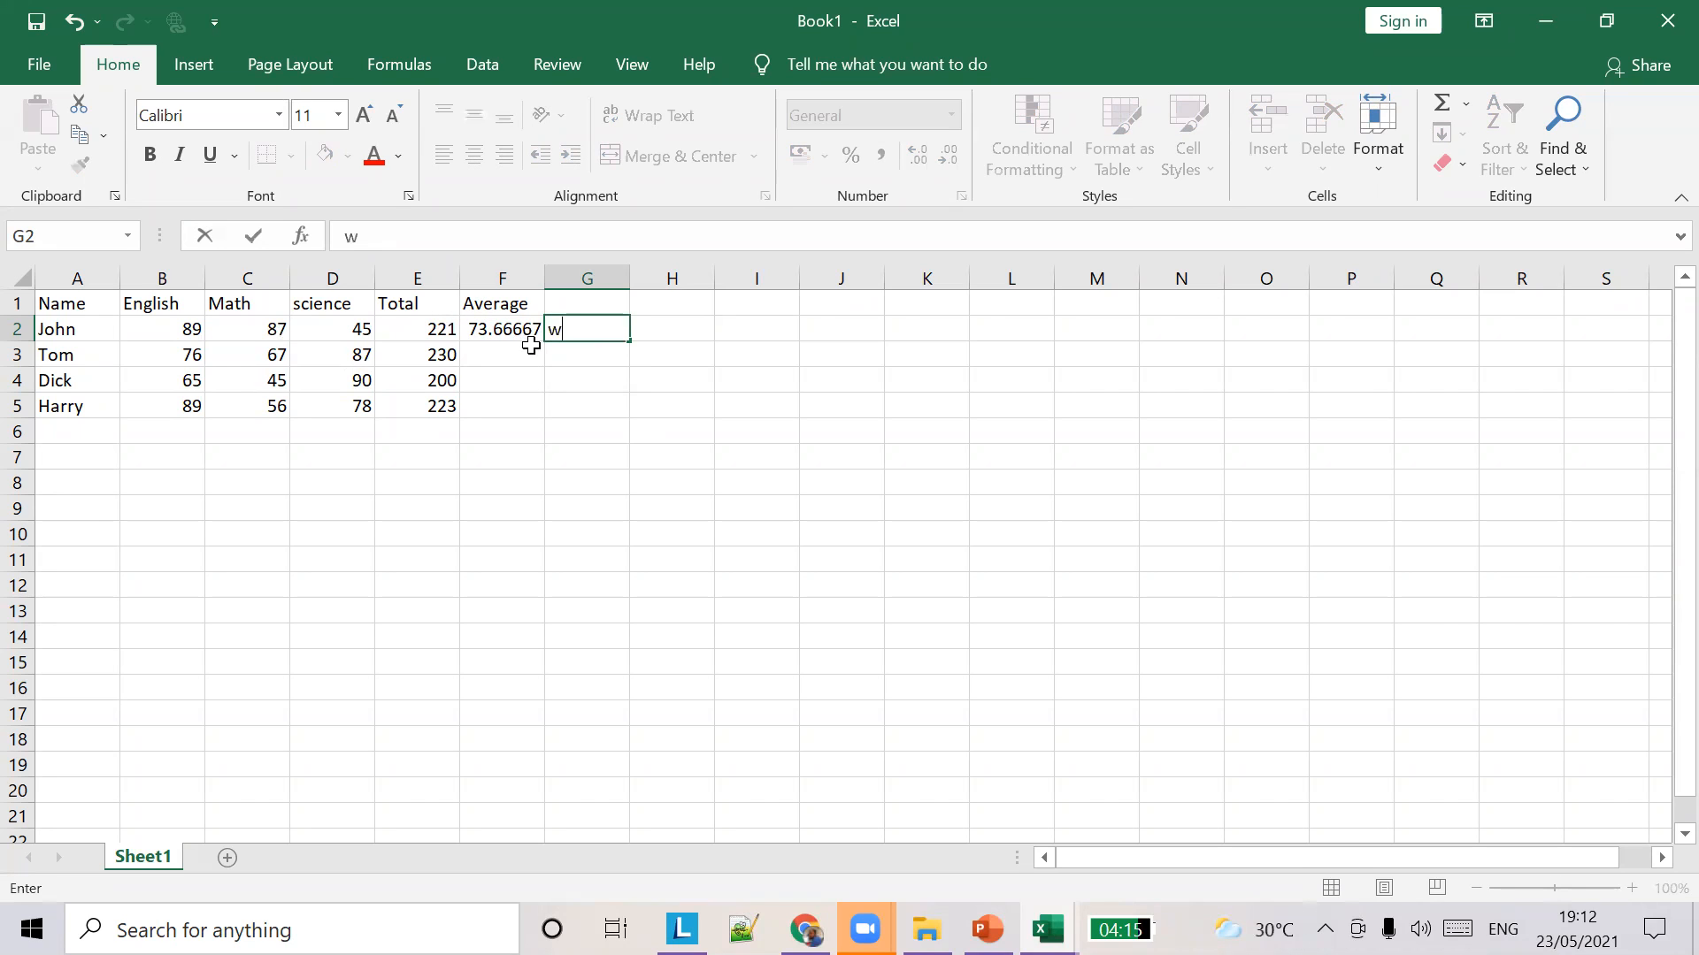
{"action": "key", "text": "BackSpace"}
{"action": "left_click", "coordinate": [506, 333]}
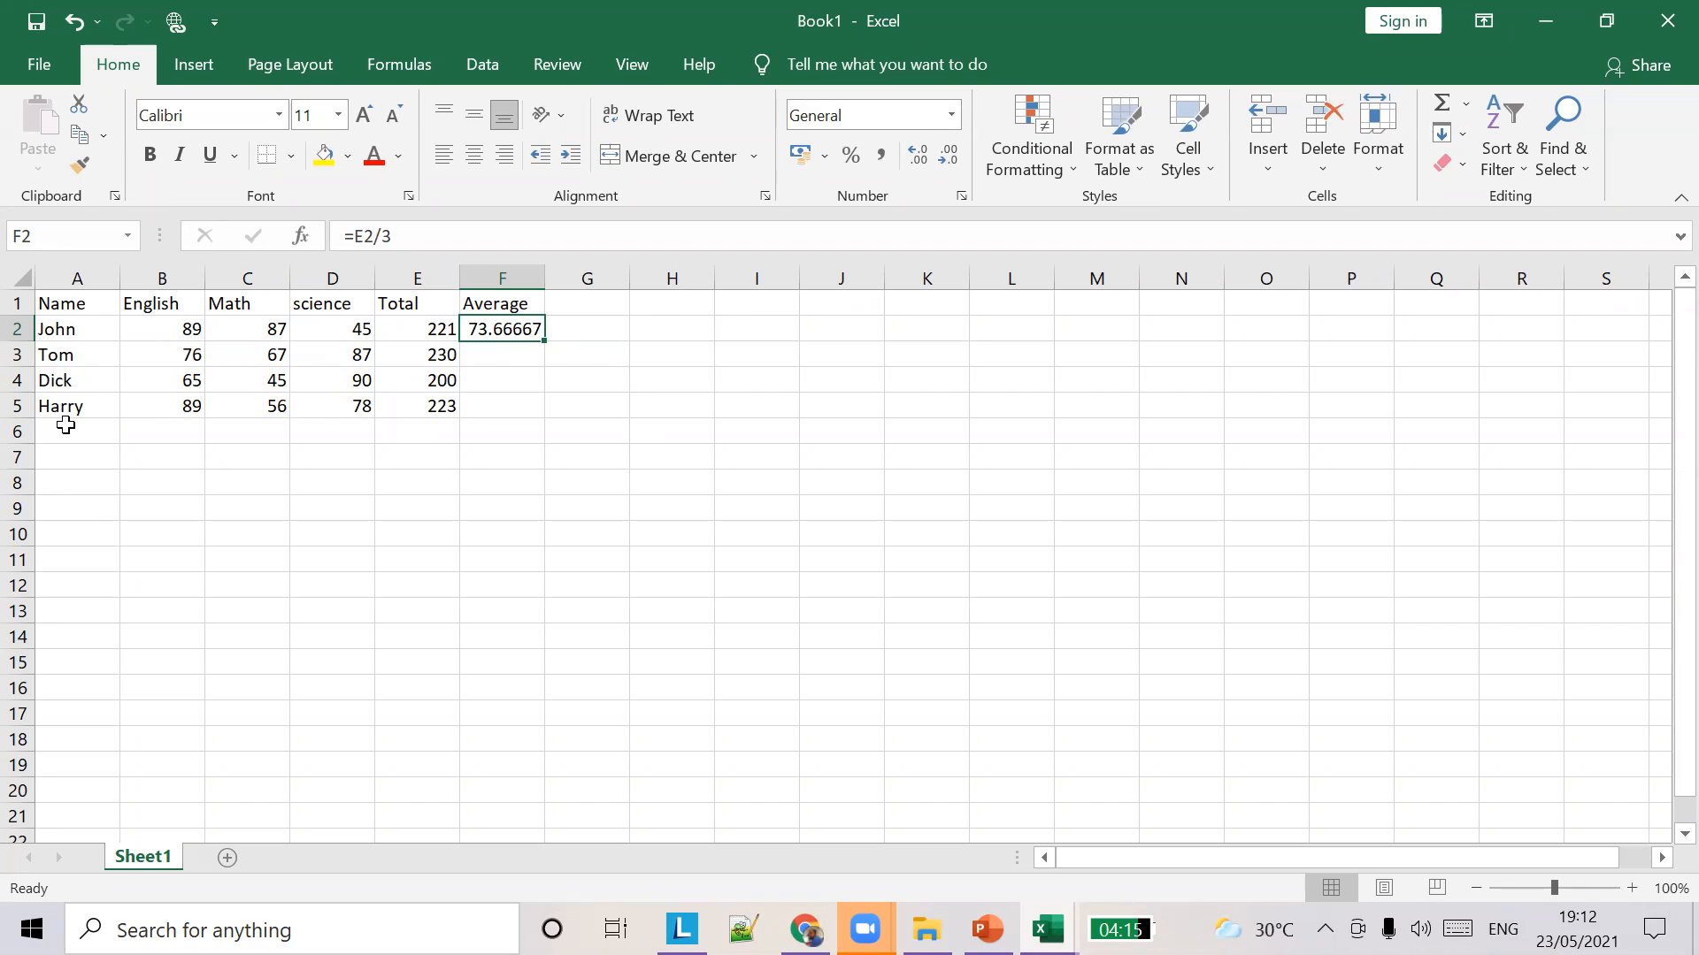
{"action": "left_click", "coordinate": [487, 352]}
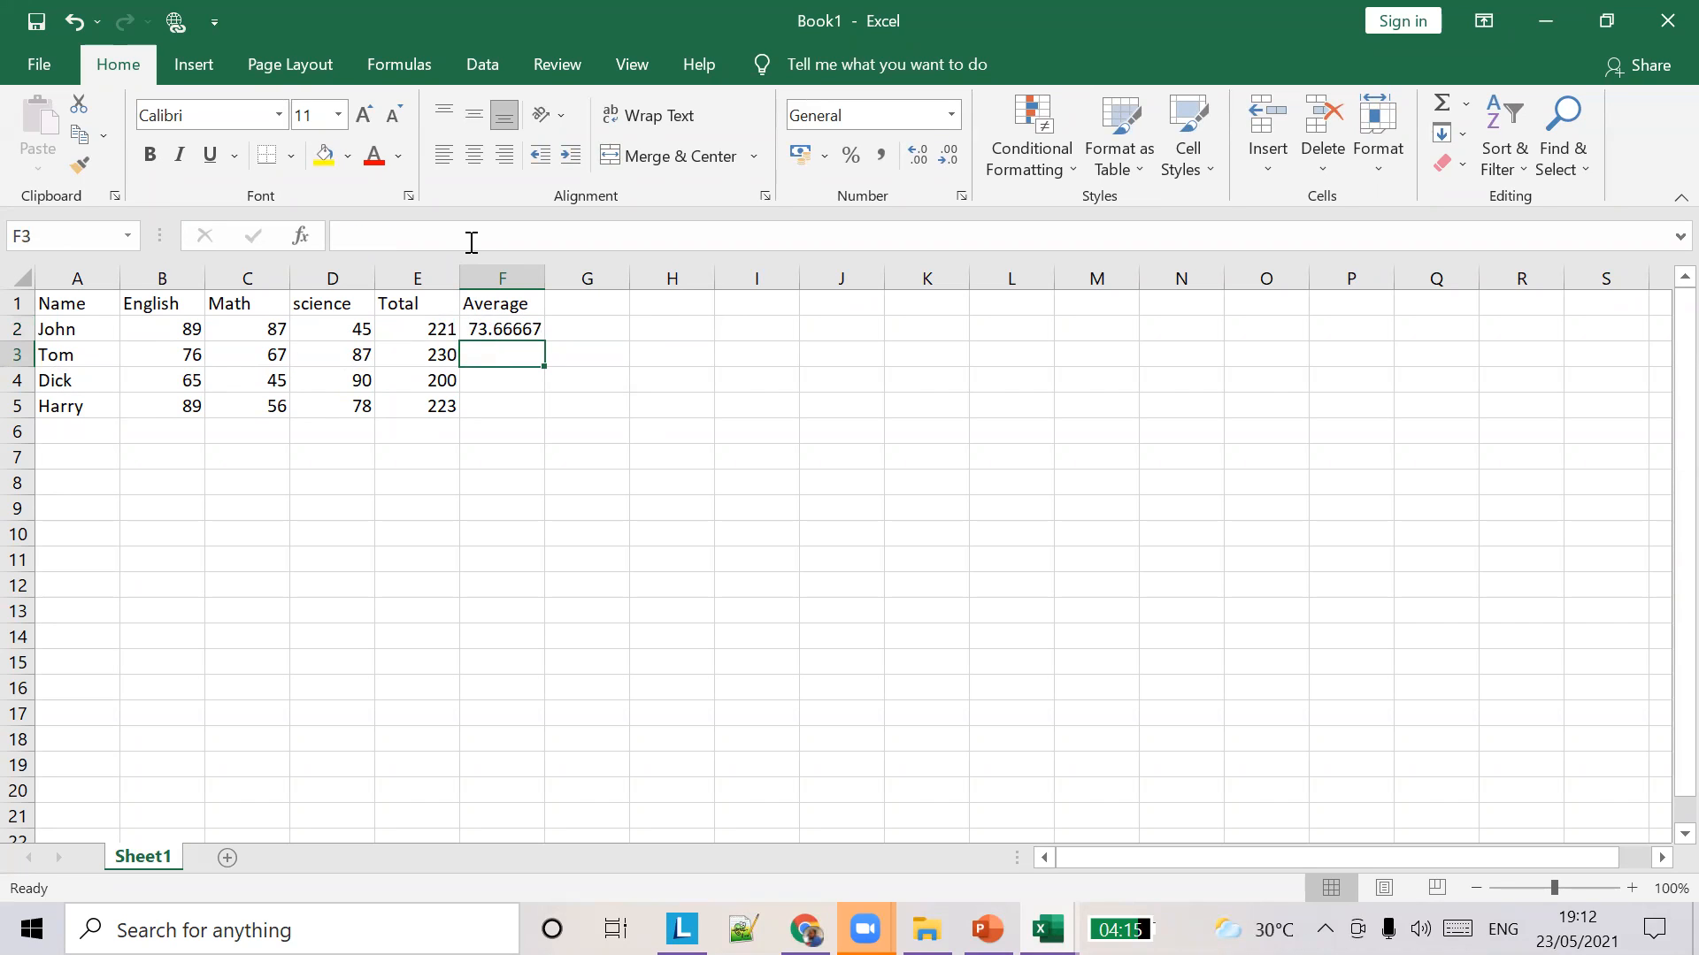
{"action": "left_click", "coordinate": [472, 242]}
{"action": "type", "text": "=E34"}
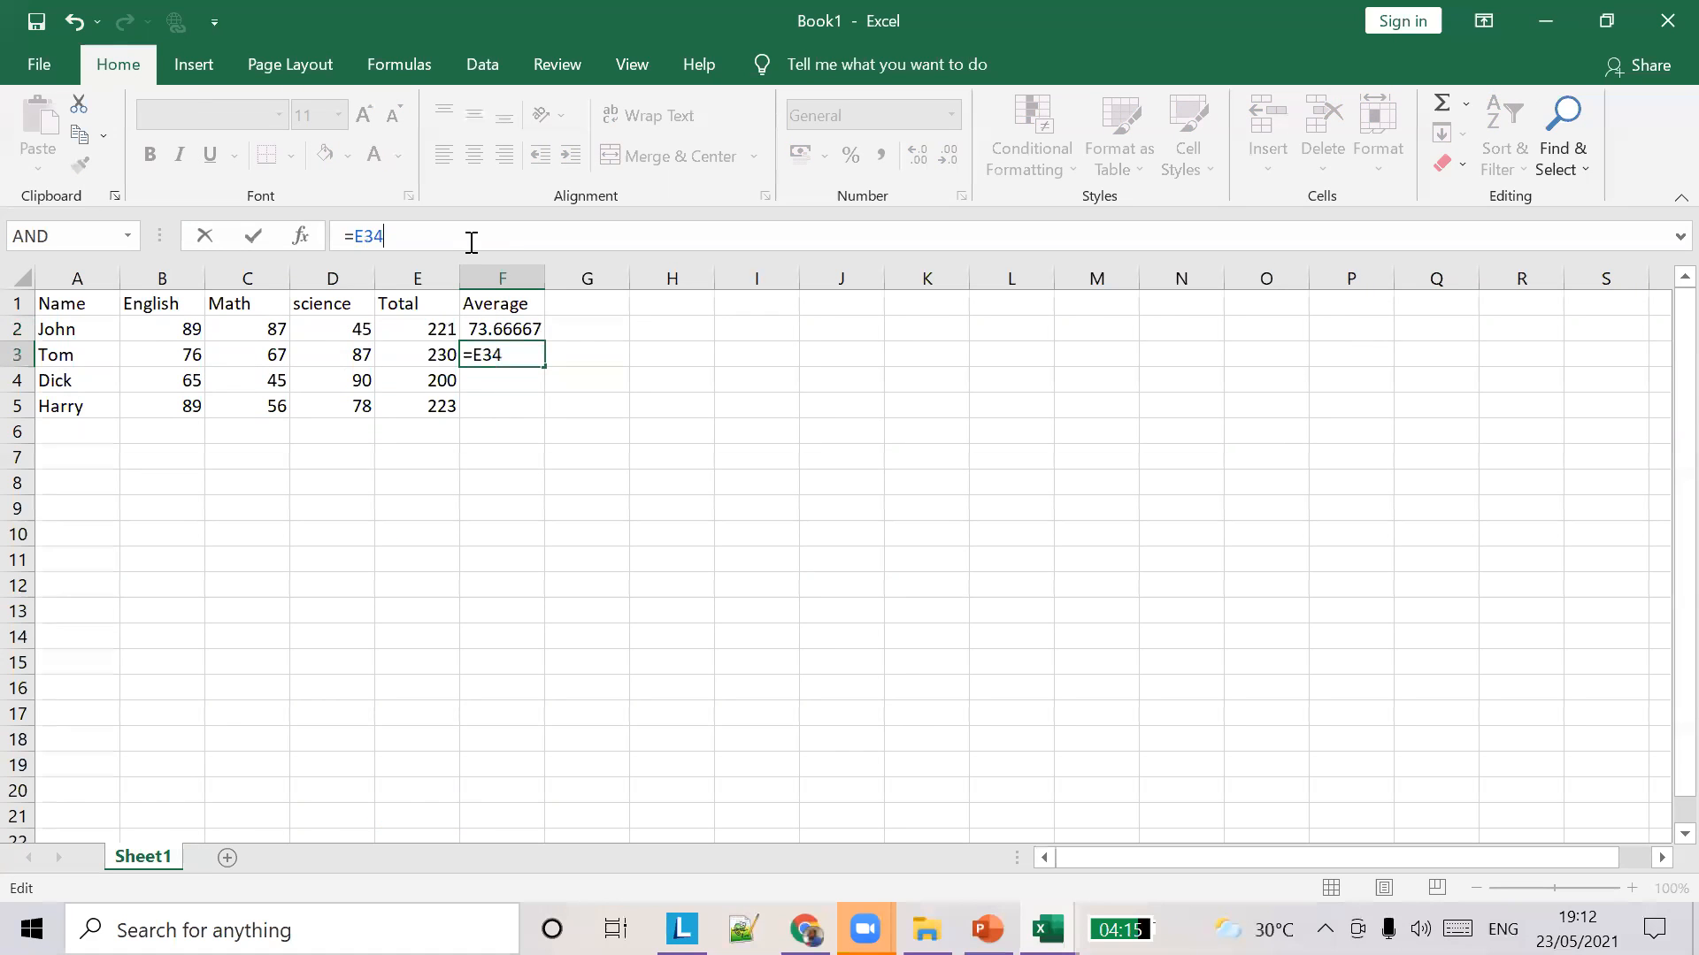
{"action": "key", "text": "BackSpace"}
{"action": "left_click", "coordinate": [472, 242]}
{"action": "key", "text": "BackSpace"}
{"action": "key", "text": "BackSpace"}
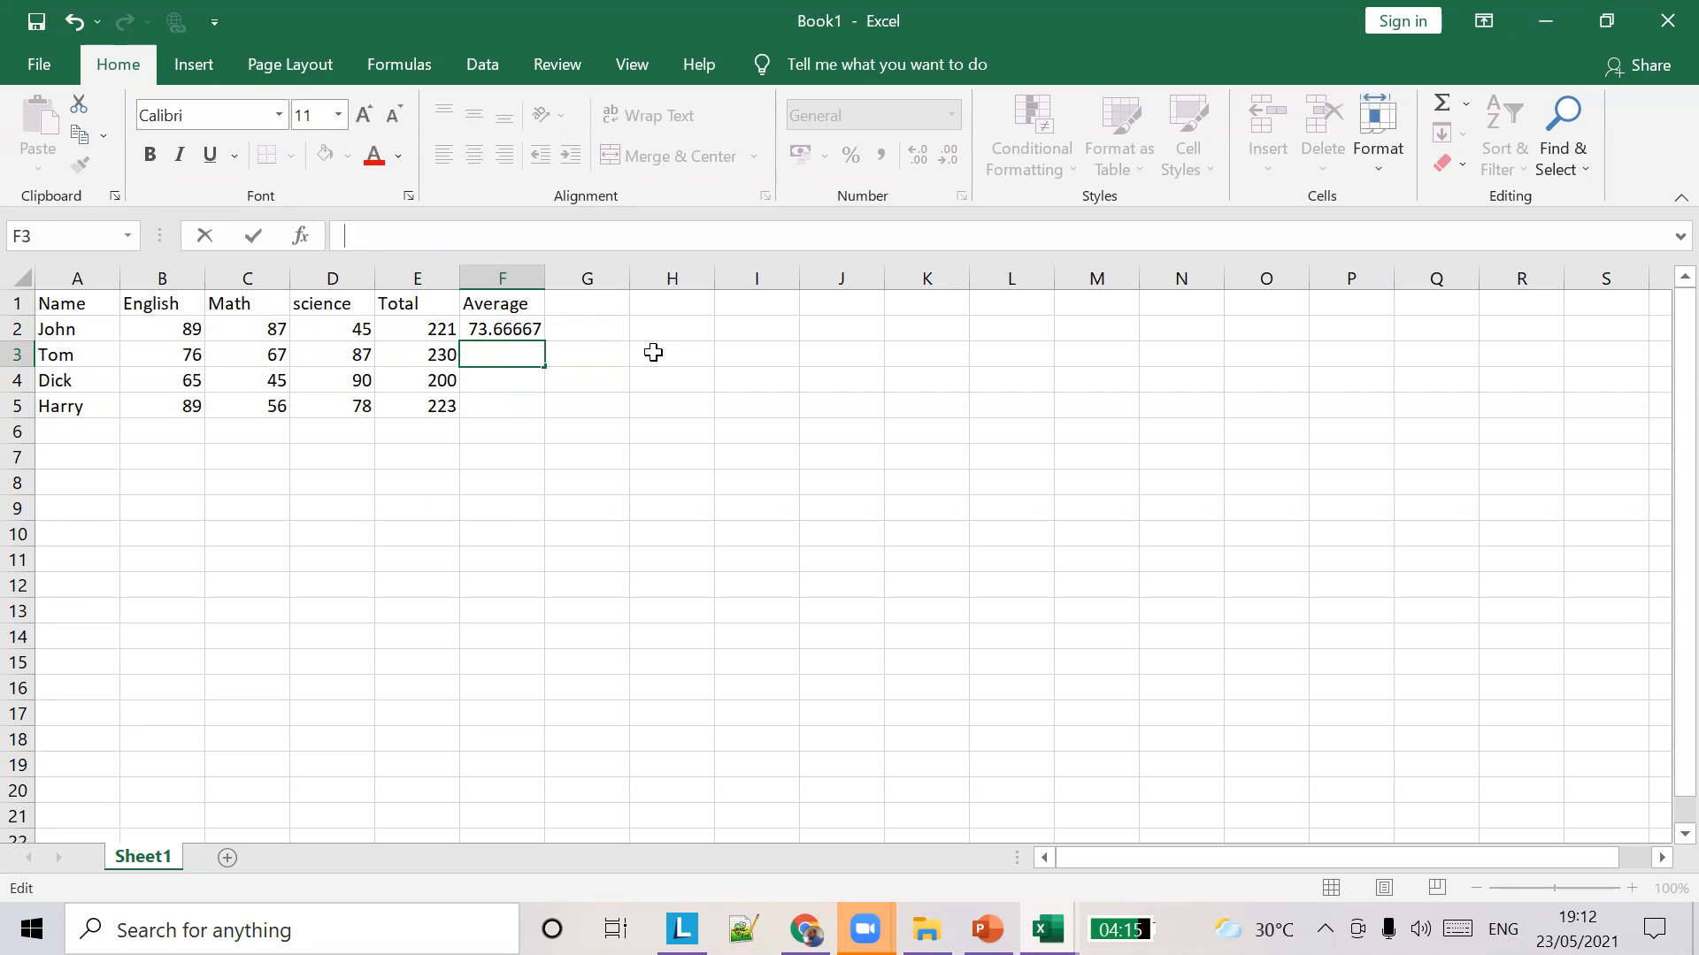
Copy the re-entered average formula from cell F2 down through cell F5.
{"action": "left_click", "coordinate": [651, 335]}
{"action": "left_click", "coordinate": [511, 329]}
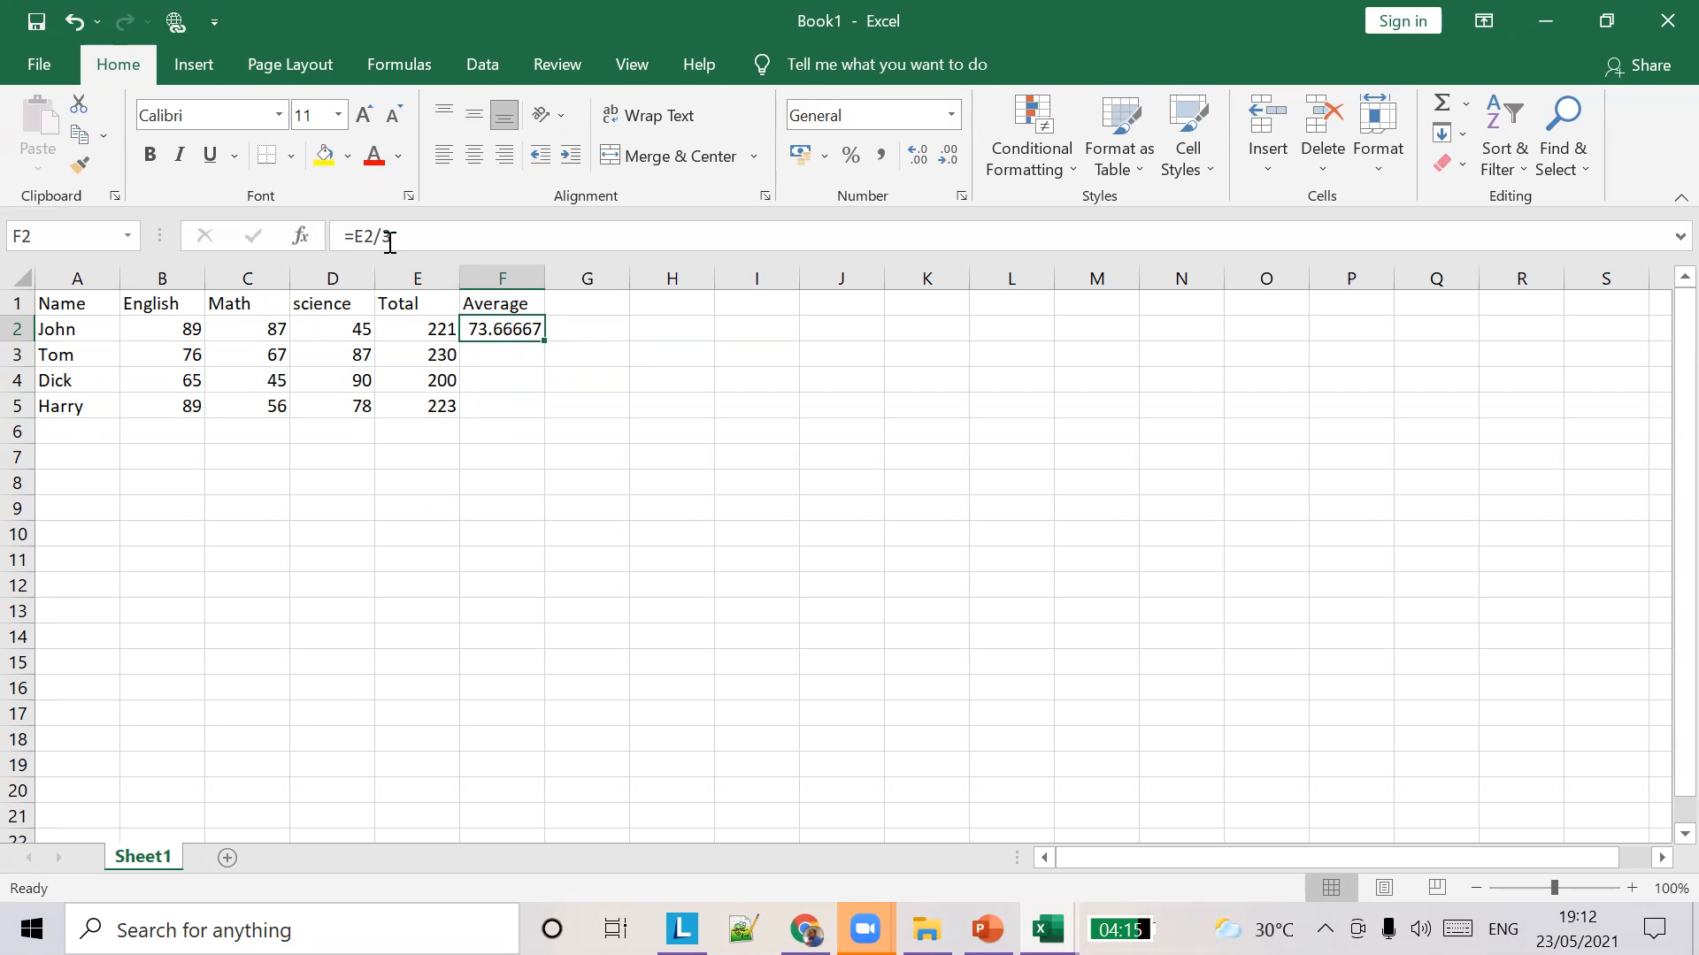
{"action": "left_click_drag", "start_coordinate": [548, 343], "coordinate": [556, 424]}
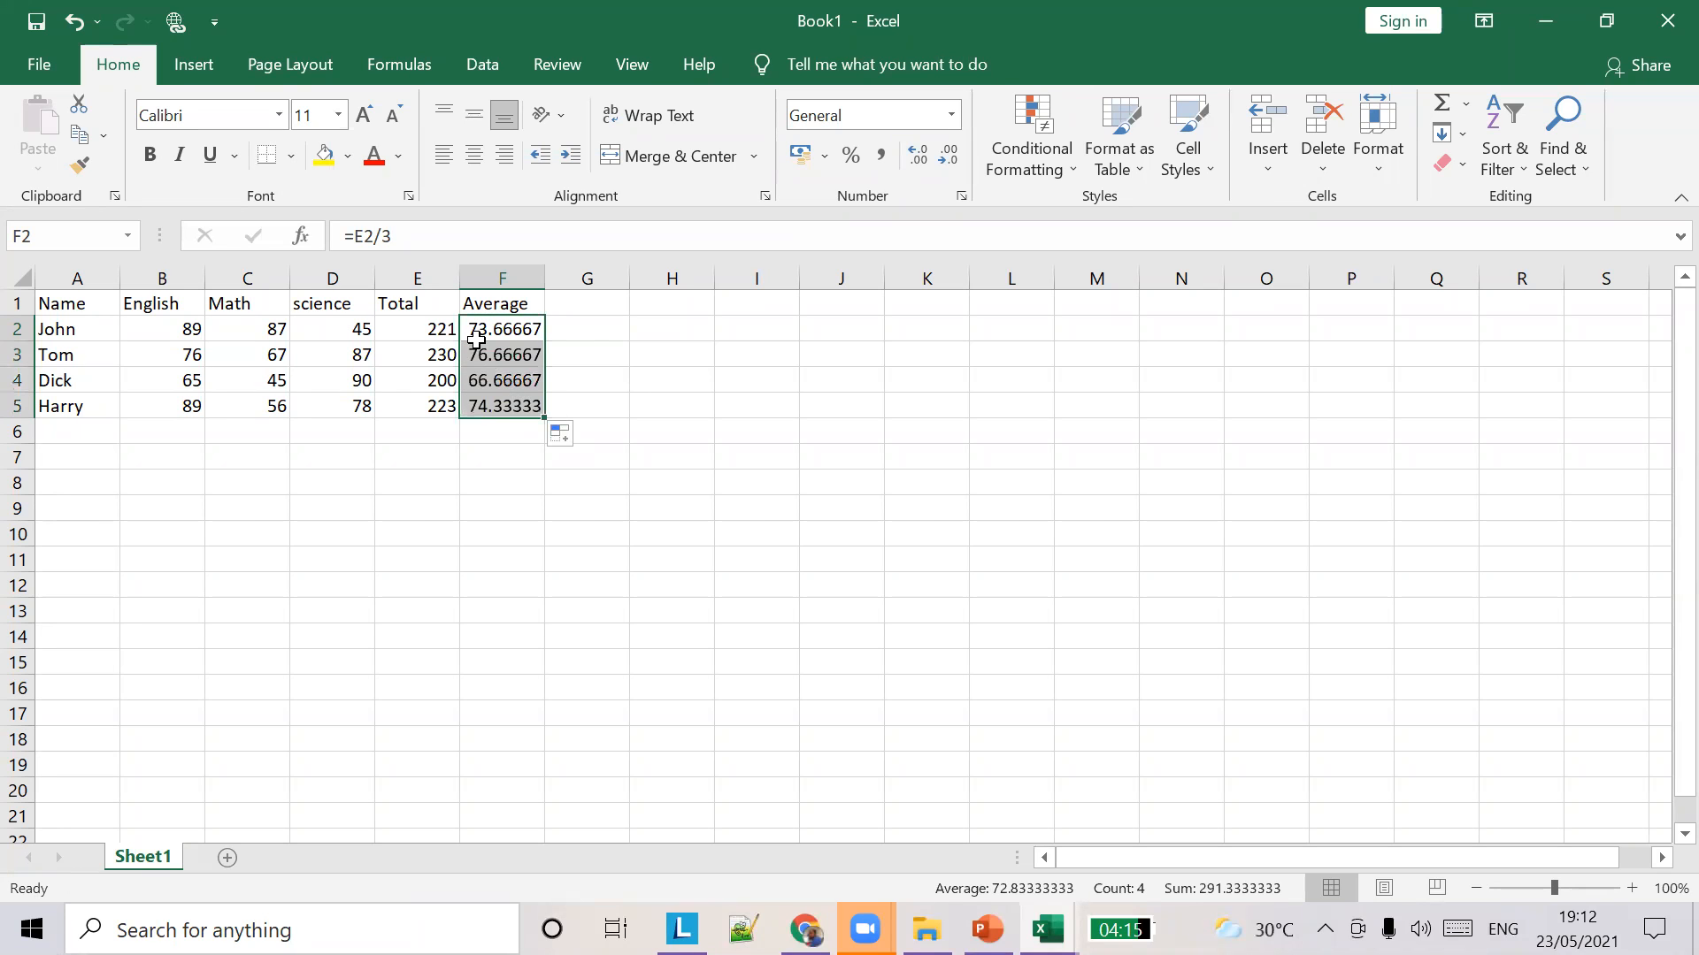
Compare the average formulas in cells F2 and F3 to see how the row reference changes.
{"action": "left_click", "coordinate": [564, 352]}
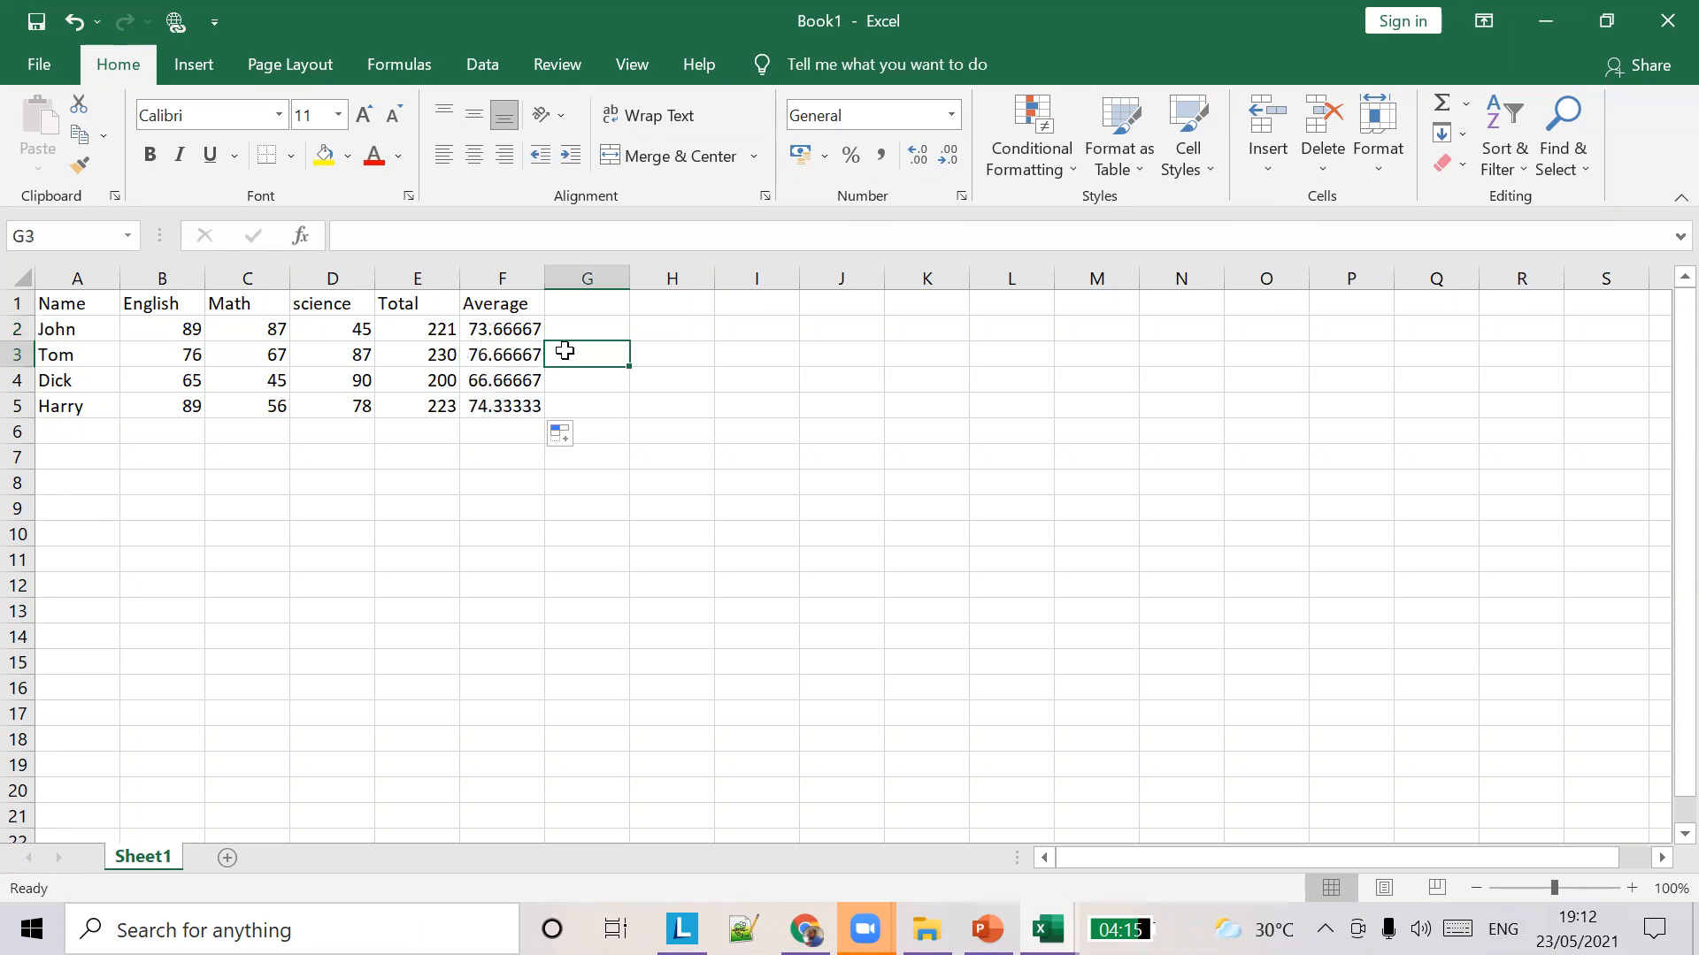
{"action": "left_click", "coordinate": [507, 351]}
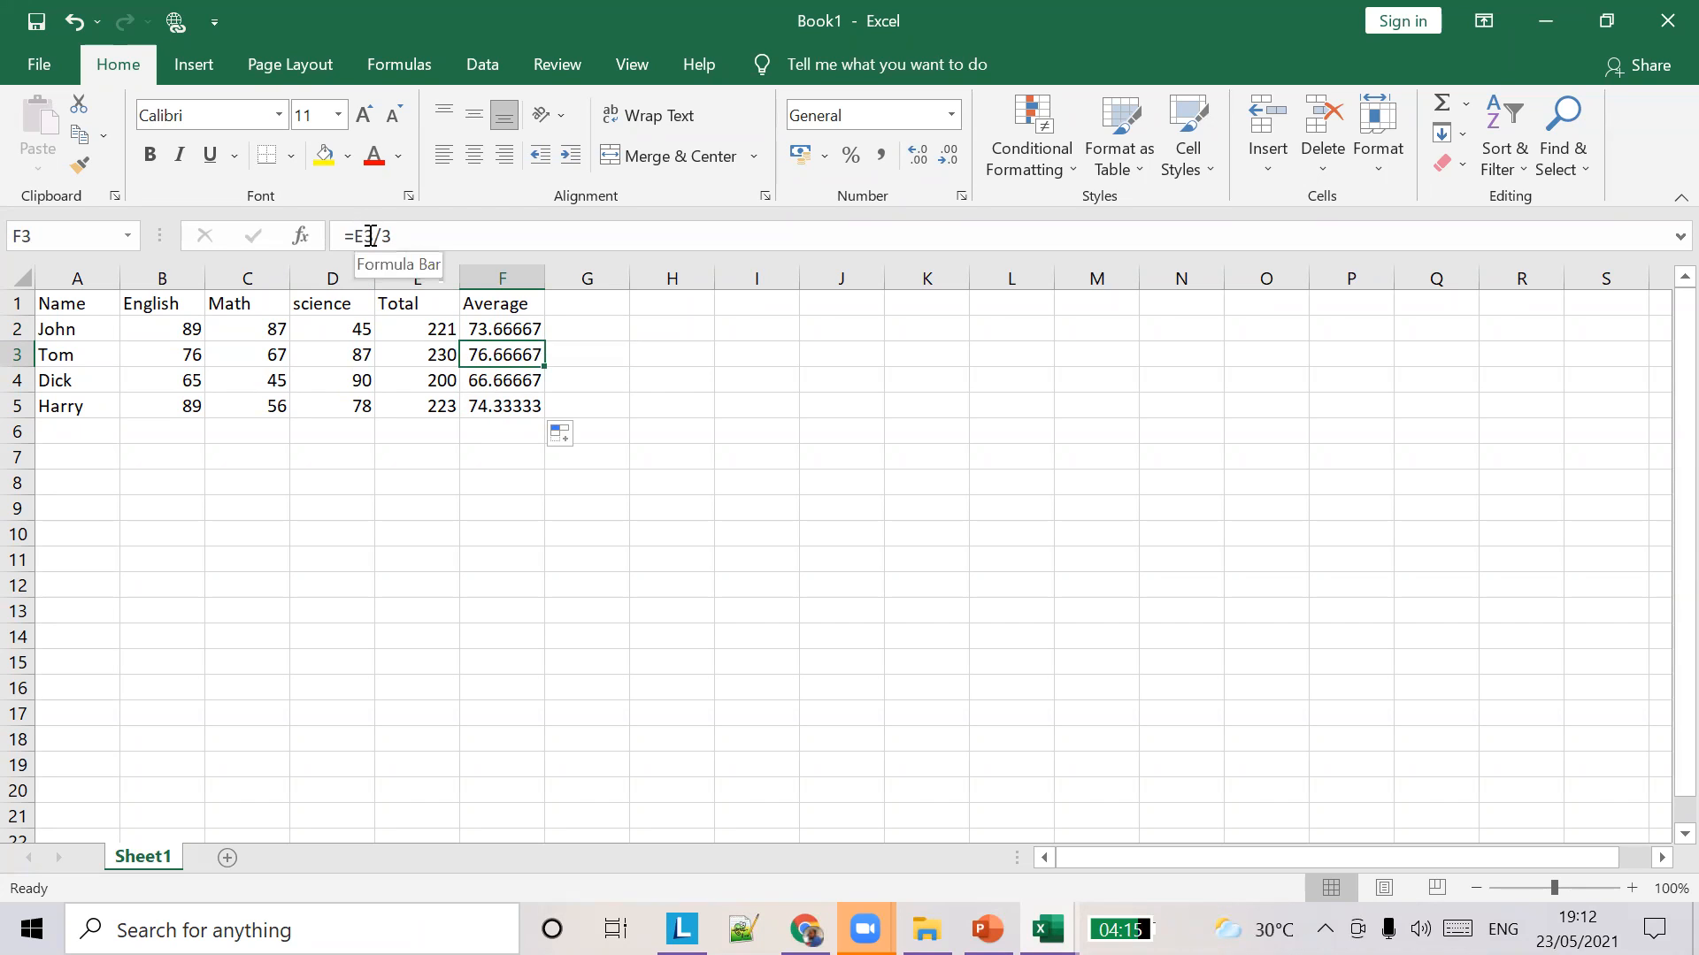
{"action": "left_click", "coordinate": [511, 326]}
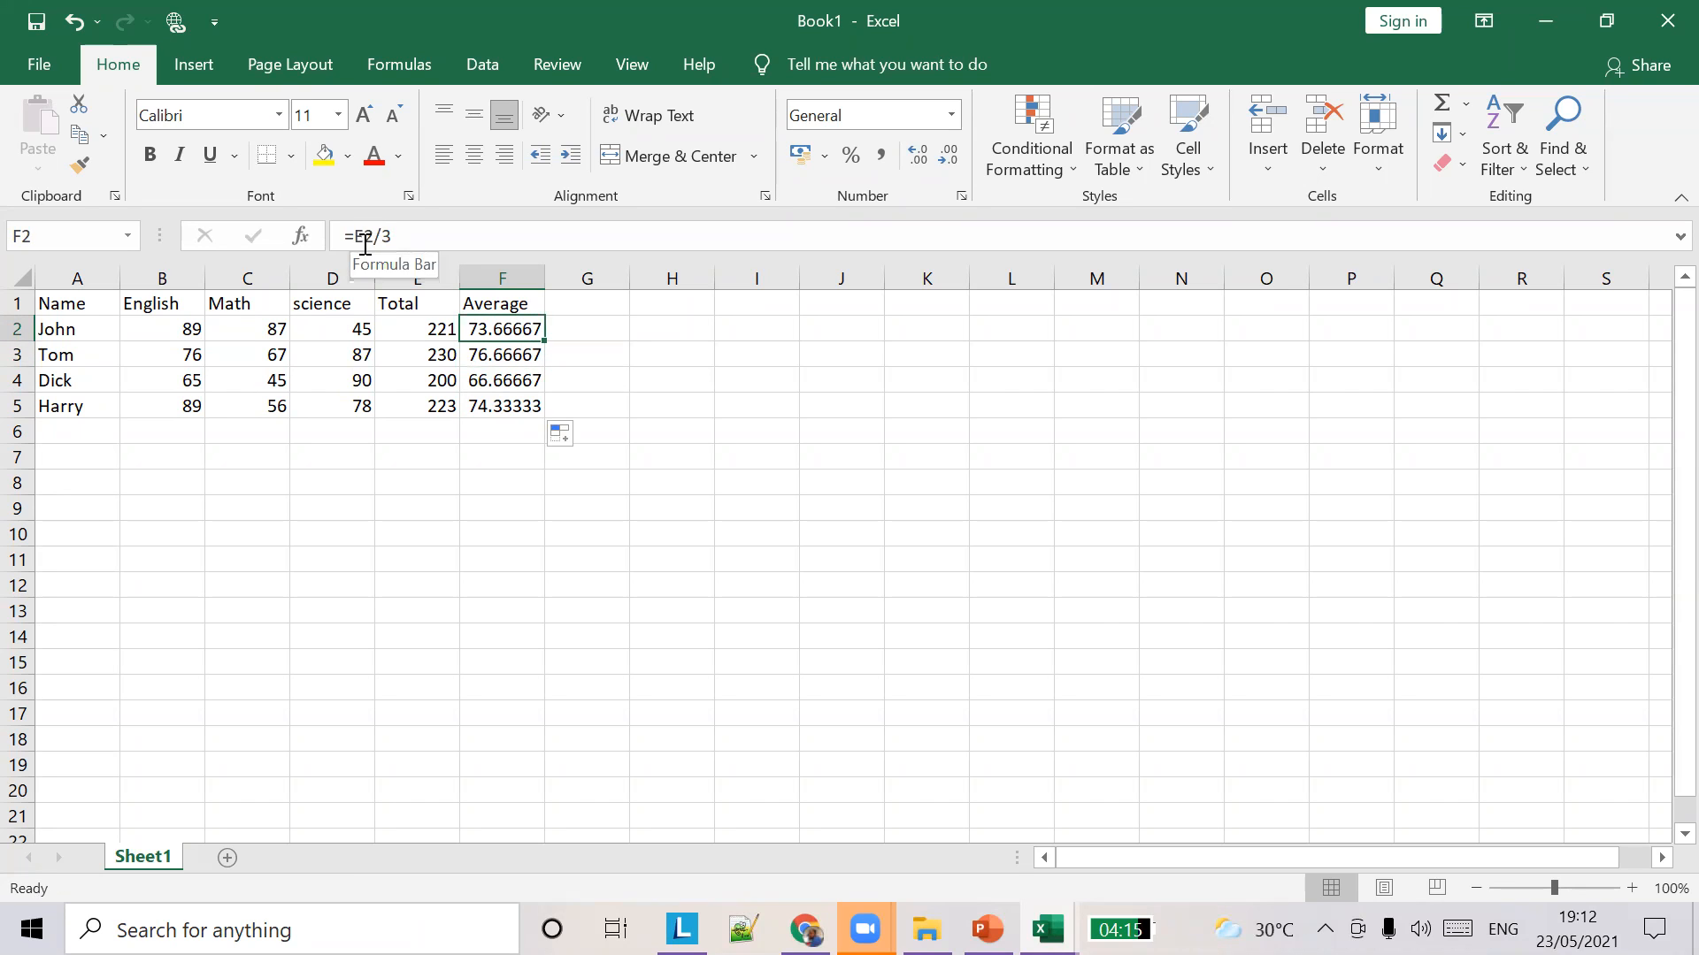
{"action": "left_click", "coordinate": [504, 350]}
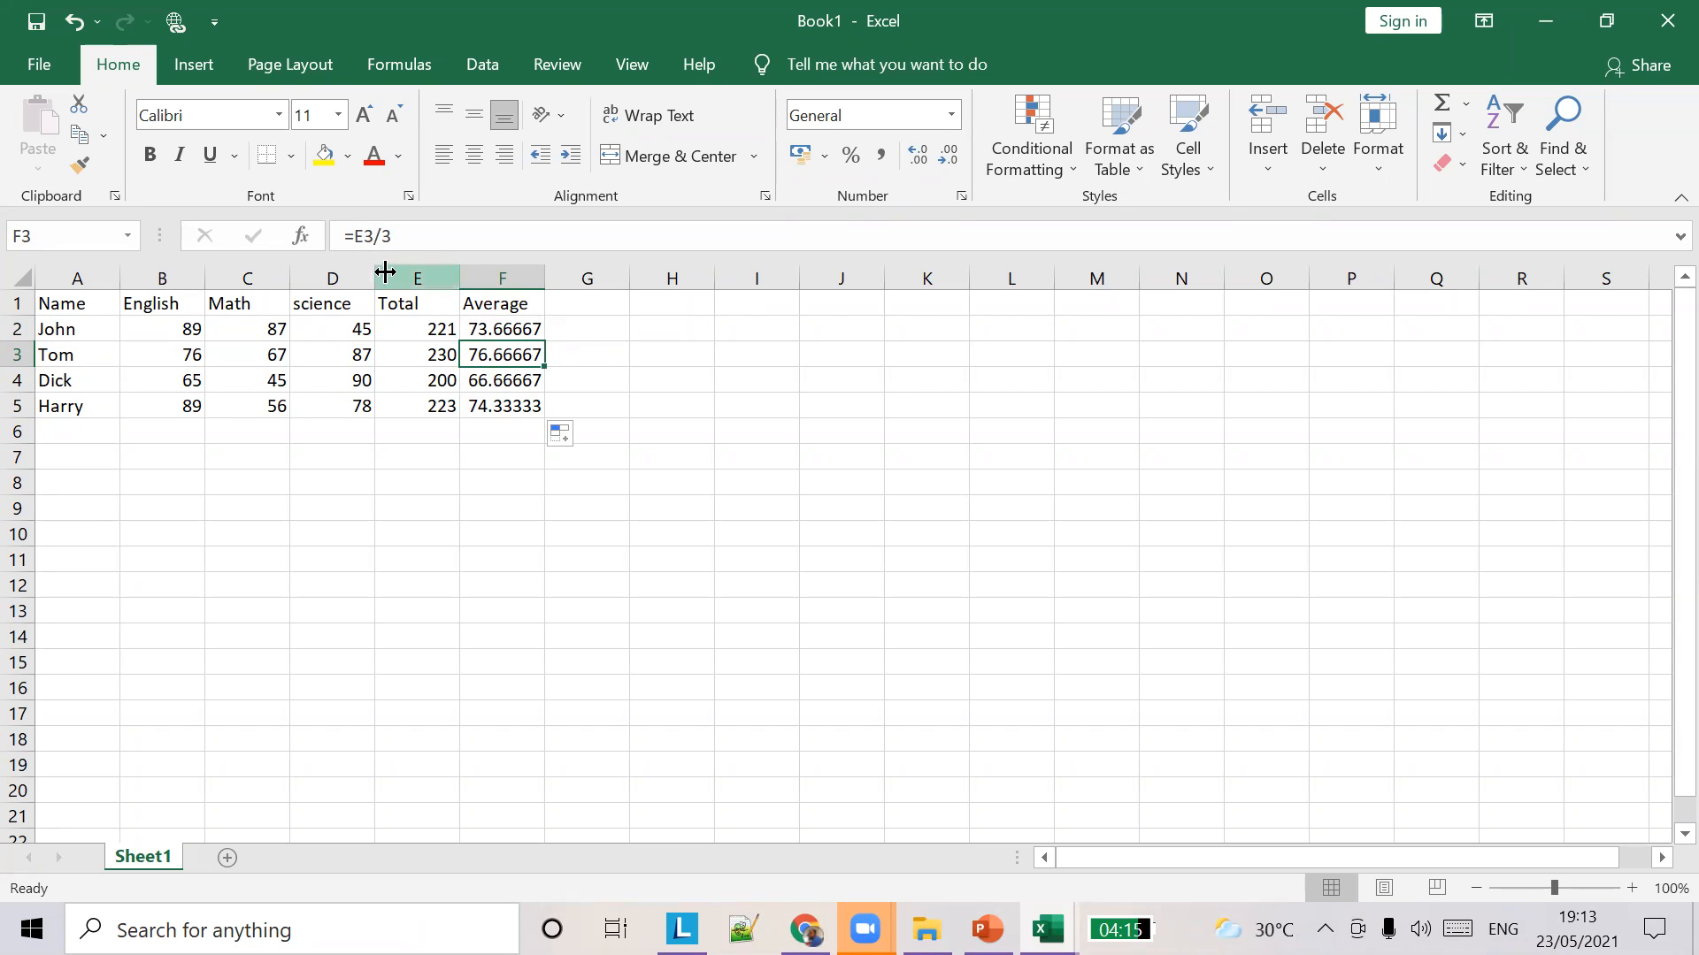
{"action": "left_click", "coordinate": [357, 235]}
{"action": "double_click", "coordinate": [357, 234]}
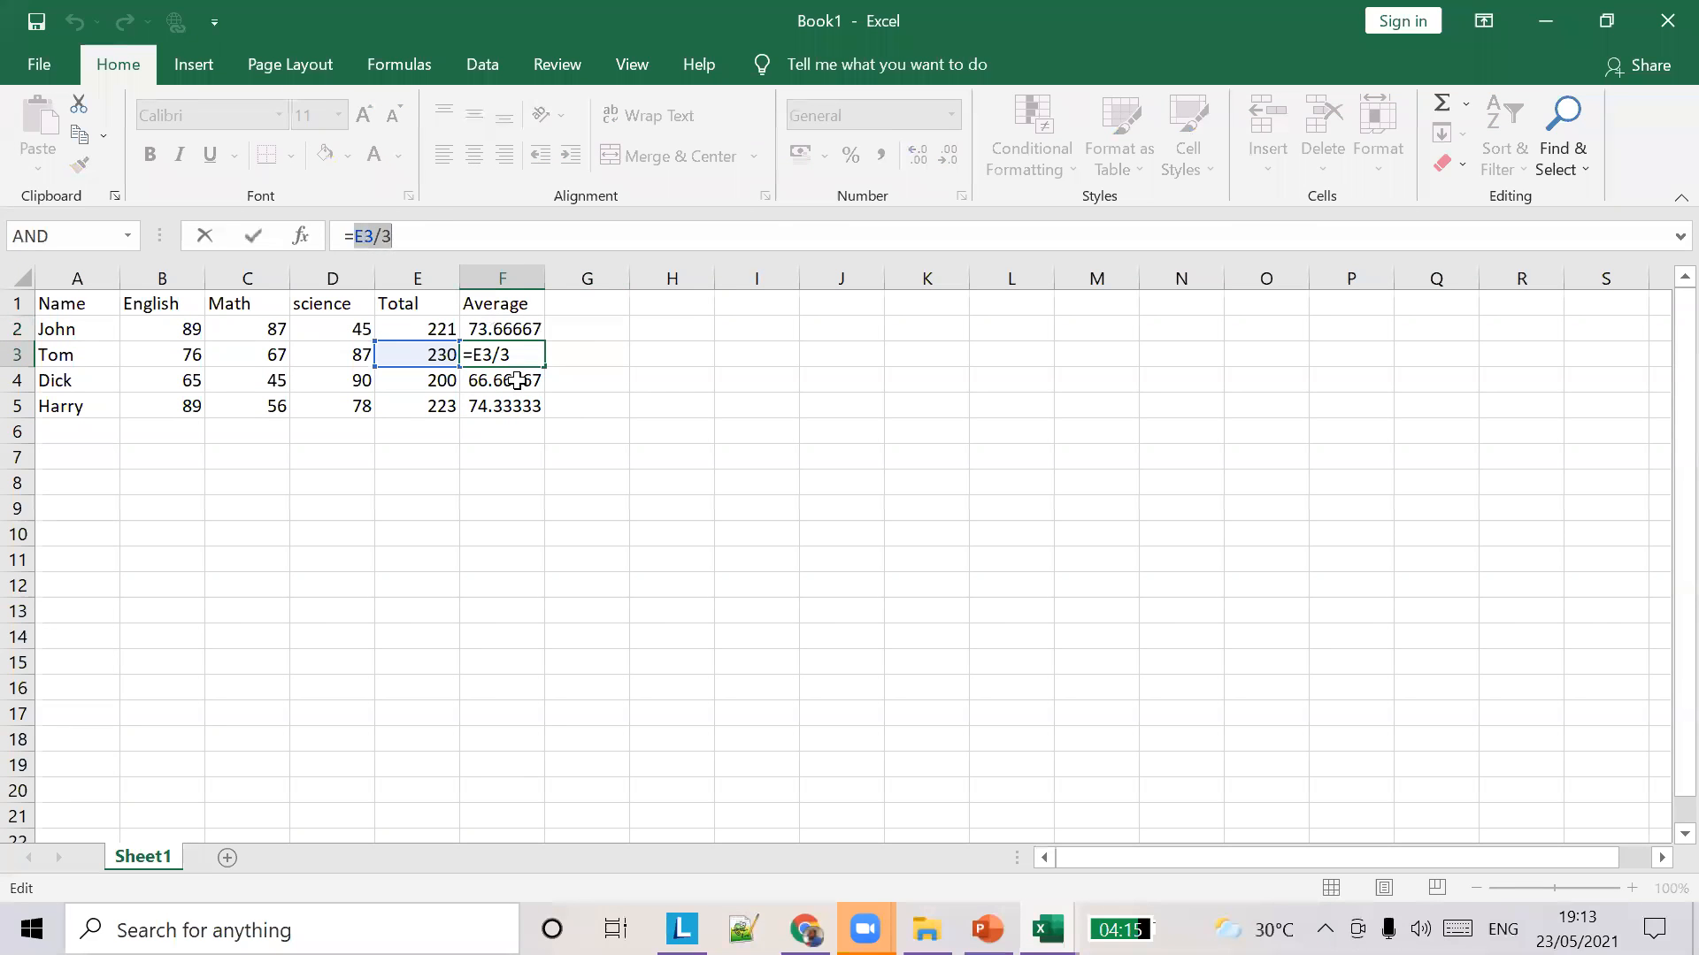
{"action": "left_click", "coordinate": [518, 381]}
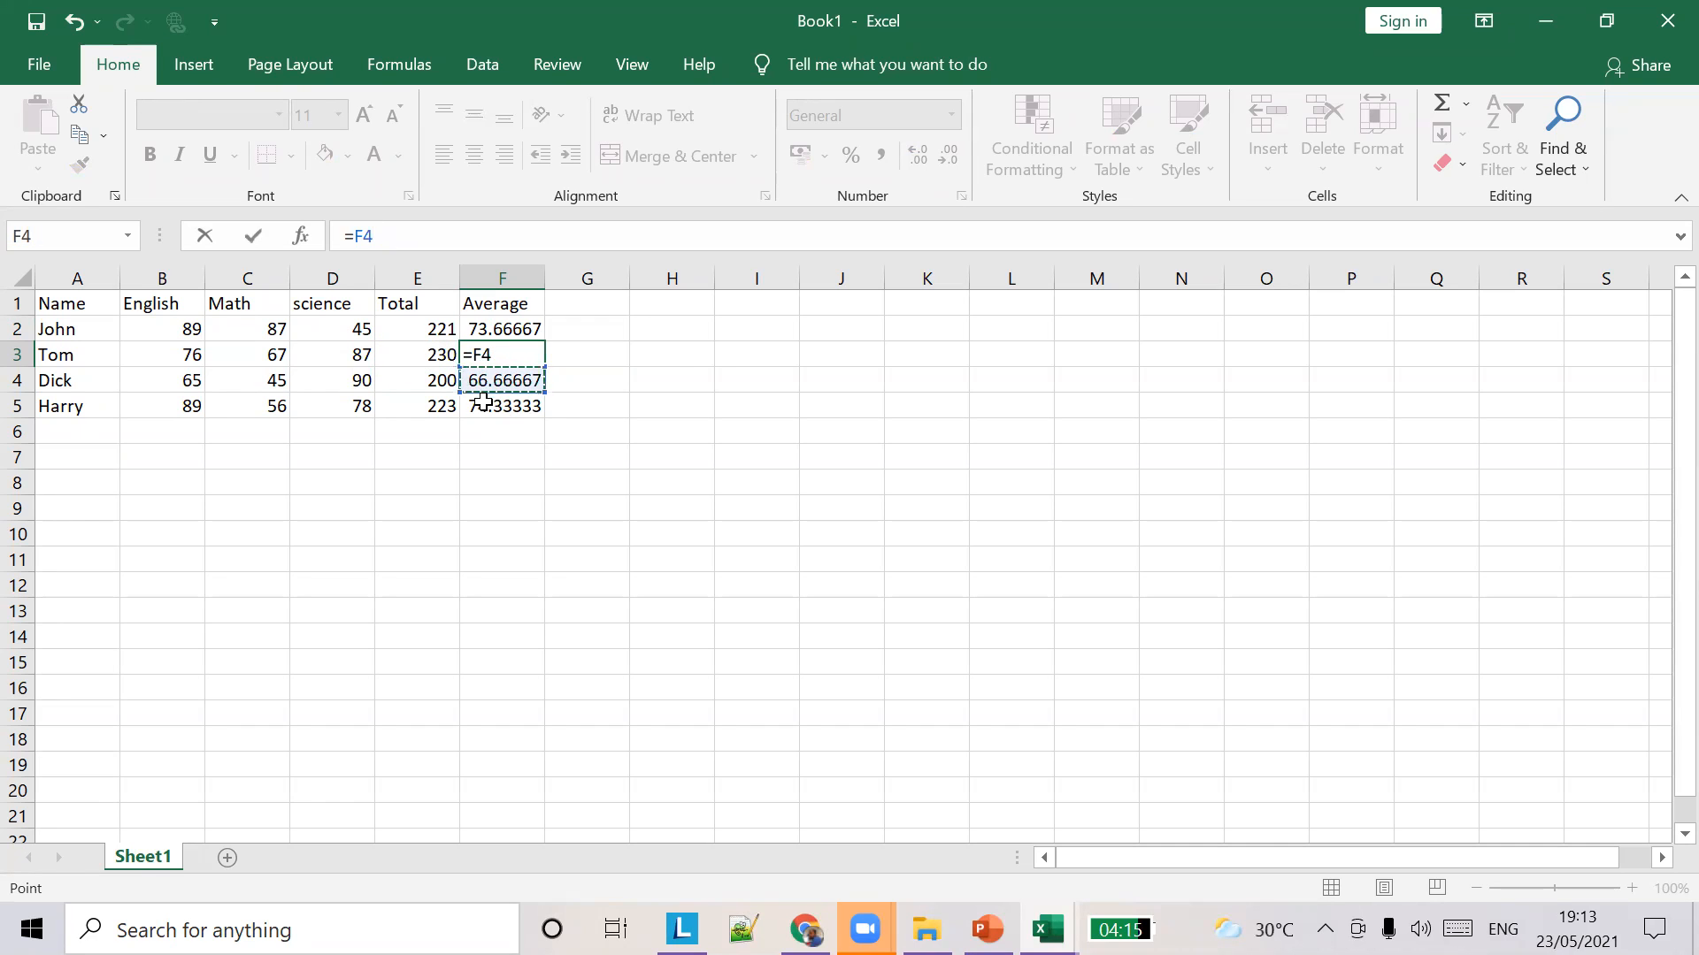
{"action": "left_click", "coordinate": [652, 358]}
{"action": "key", "text": "ctrl+z"}
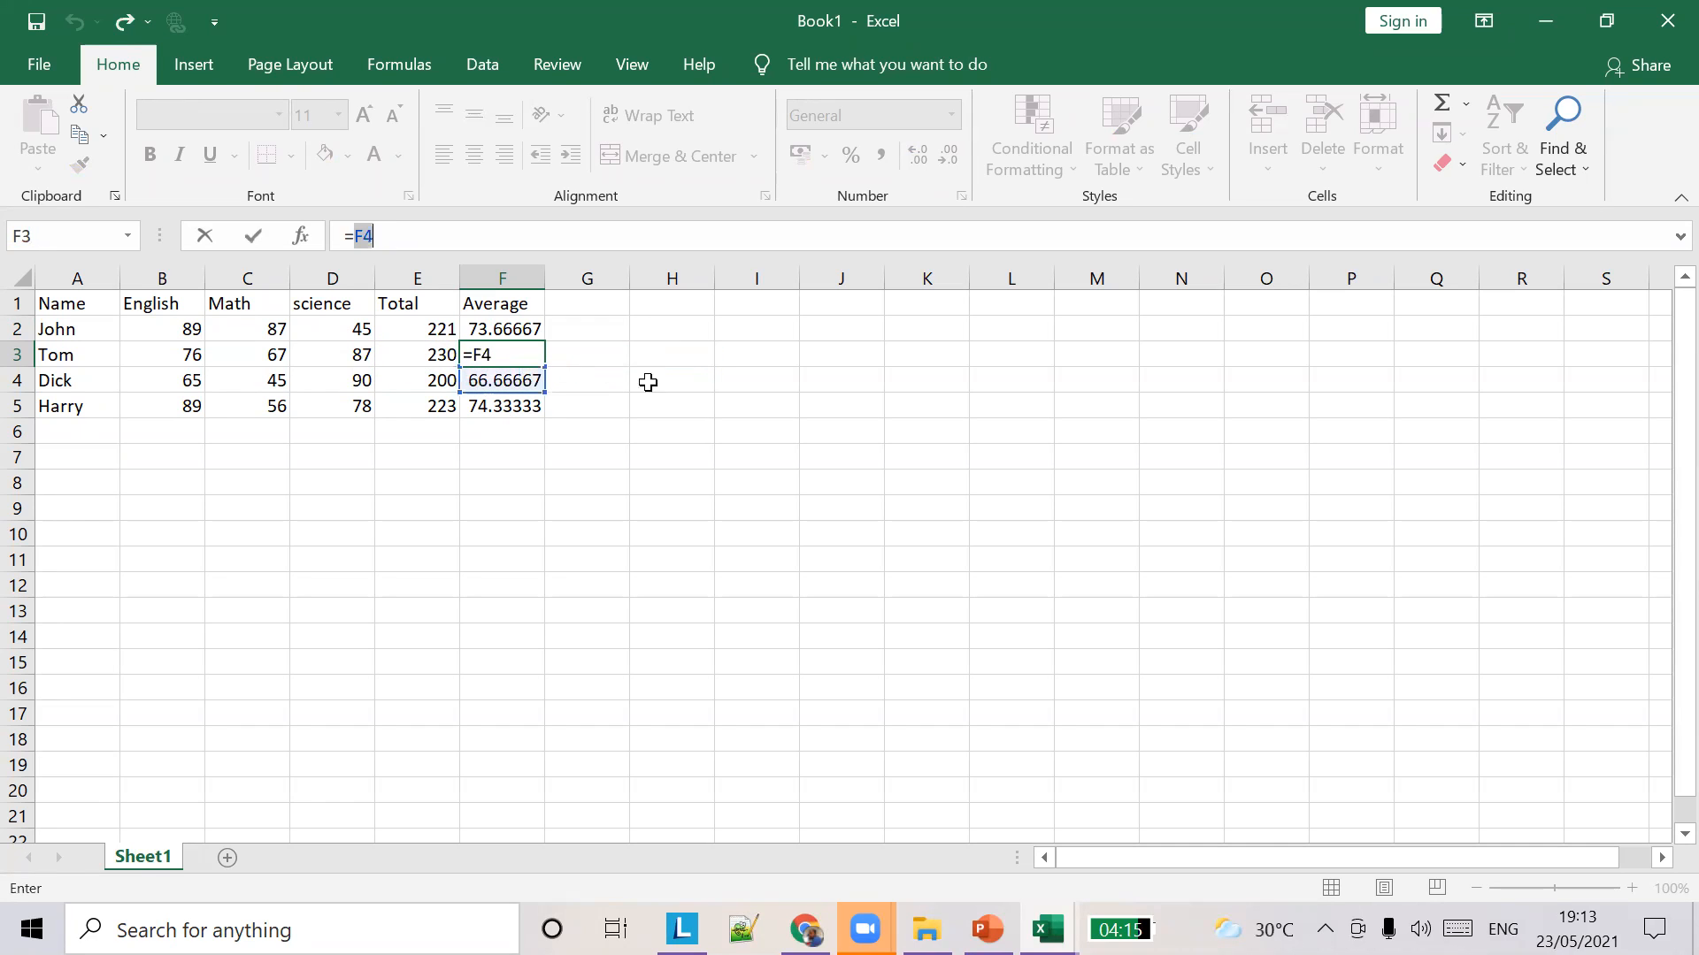
{"action": "key", "text": "ctrl+z"}
{"action": "type", "text": "``"}
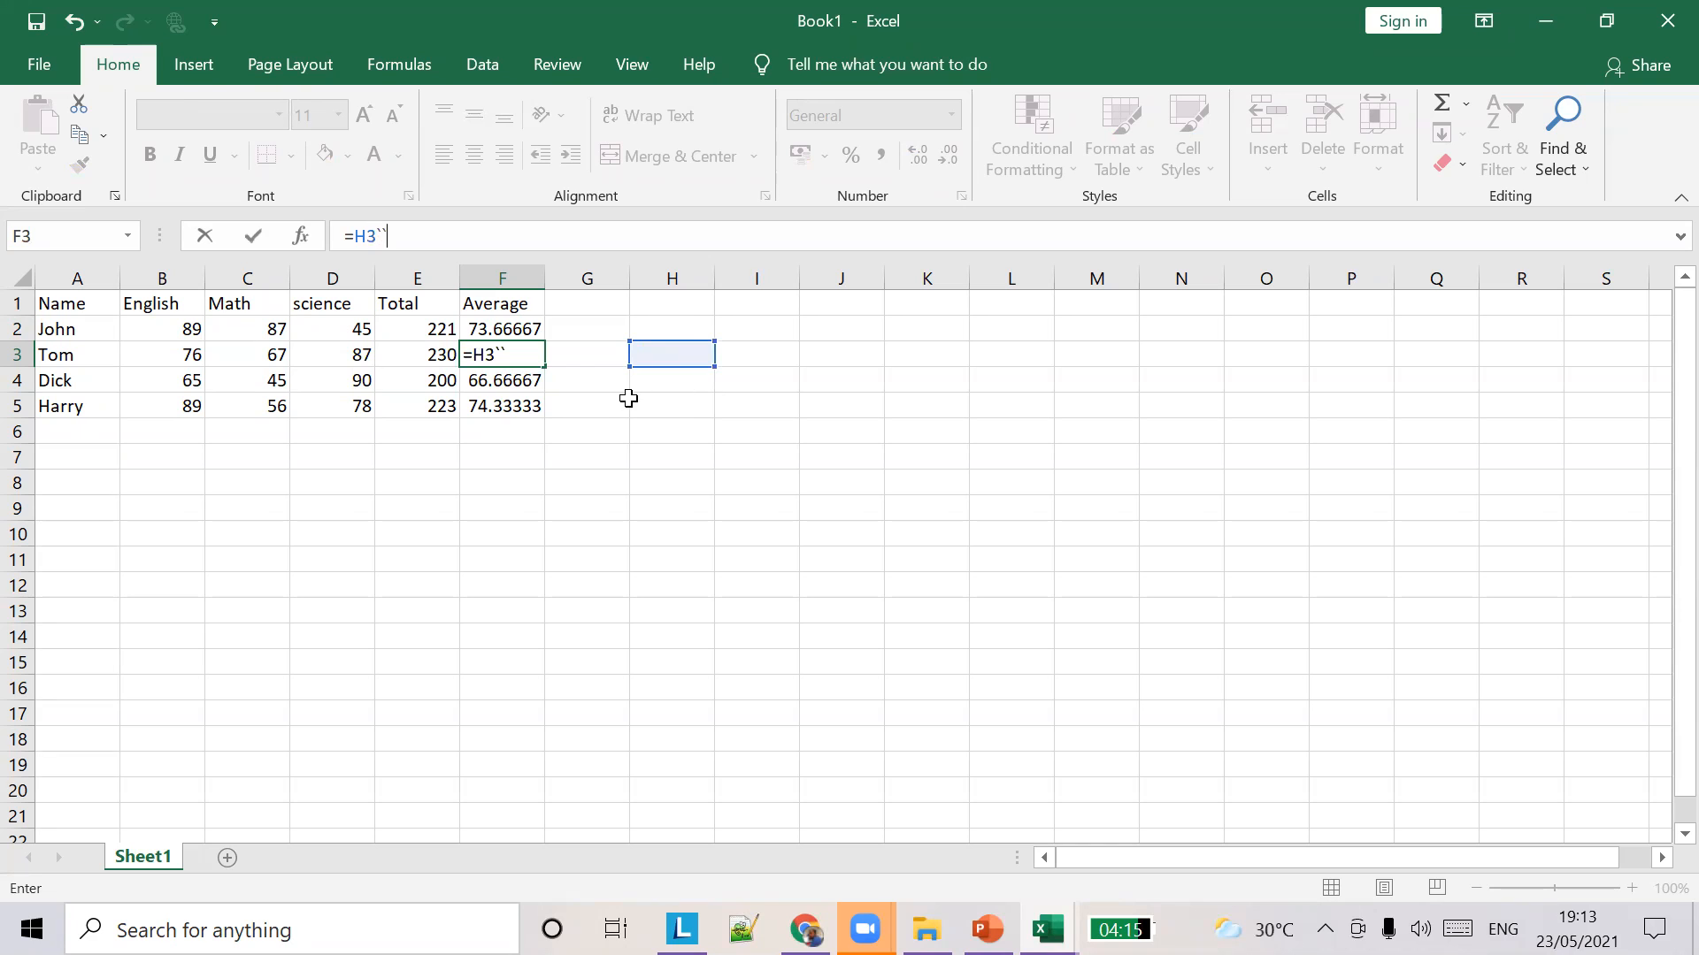
{"action": "key", "text": "BackSpace"}
{"action": "key", "text": "BackSpace"}
{"action": "key", "text": "Escape"}
{"action": "key", "text": "Escape"}
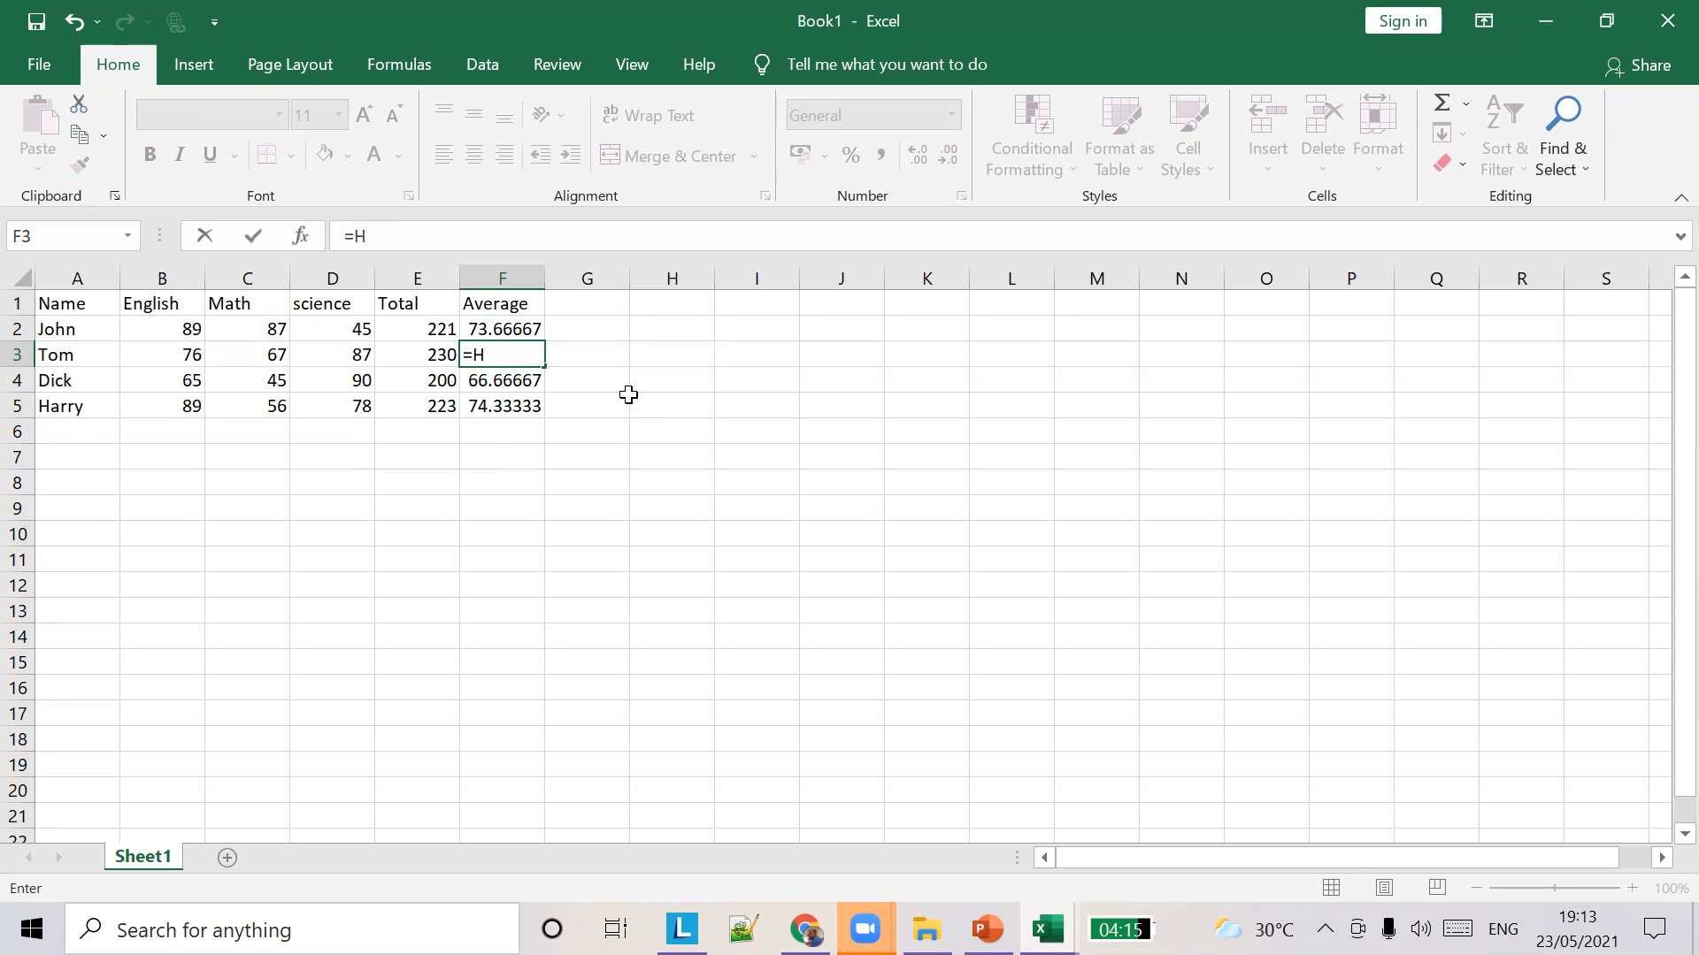
{"action": "left_click", "coordinate": [634, 333]}
Check the cell references of the copied average formulas in cells F4 and F5.
{"action": "left_click", "coordinate": [502, 400]}
{"action": "left_click", "coordinate": [502, 377]}
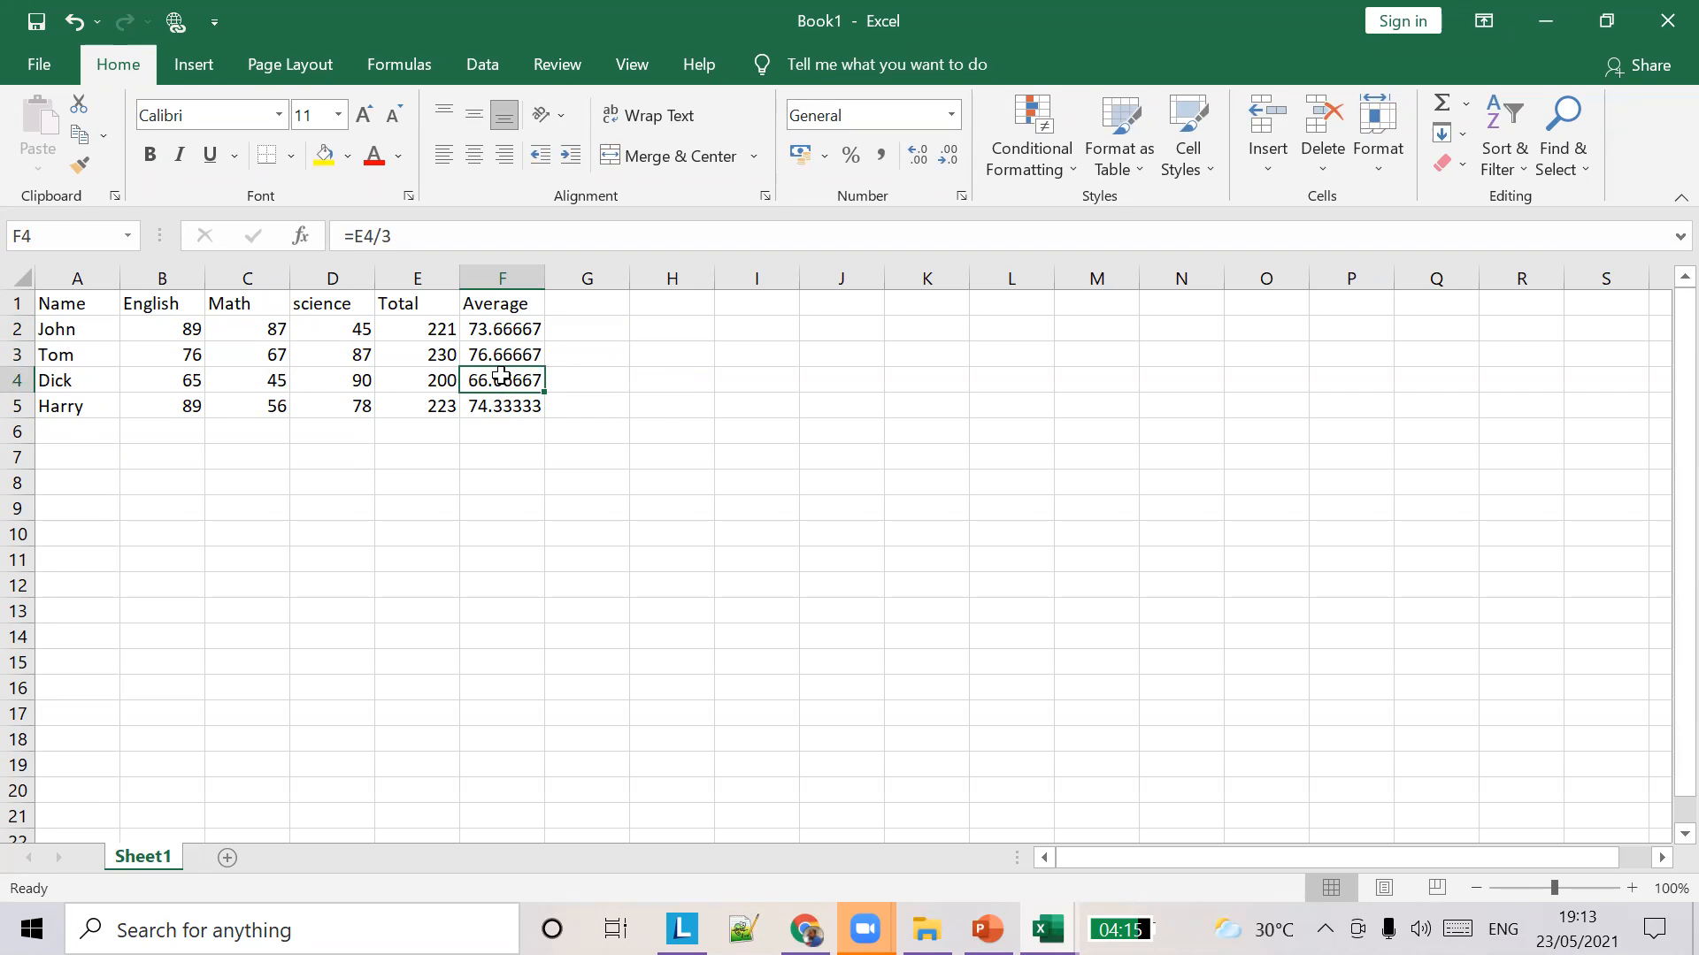
{"action": "left_click", "coordinate": [524, 405]}
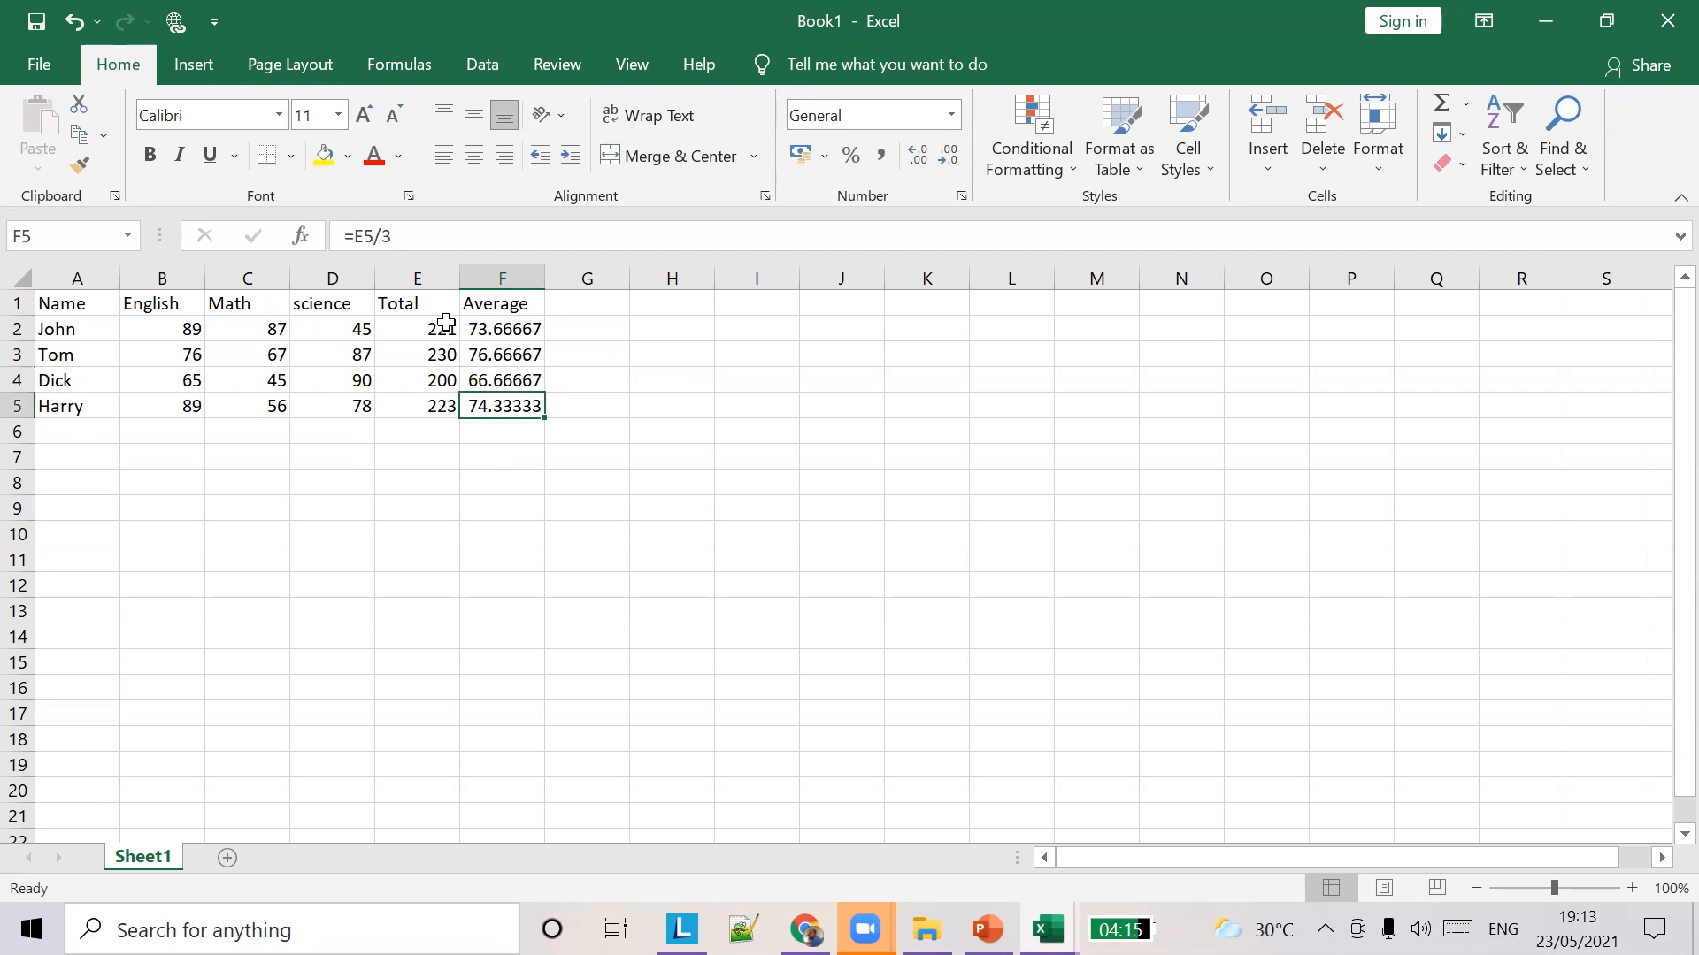
{"action": "left_click", "coordinate": [842, 405]}
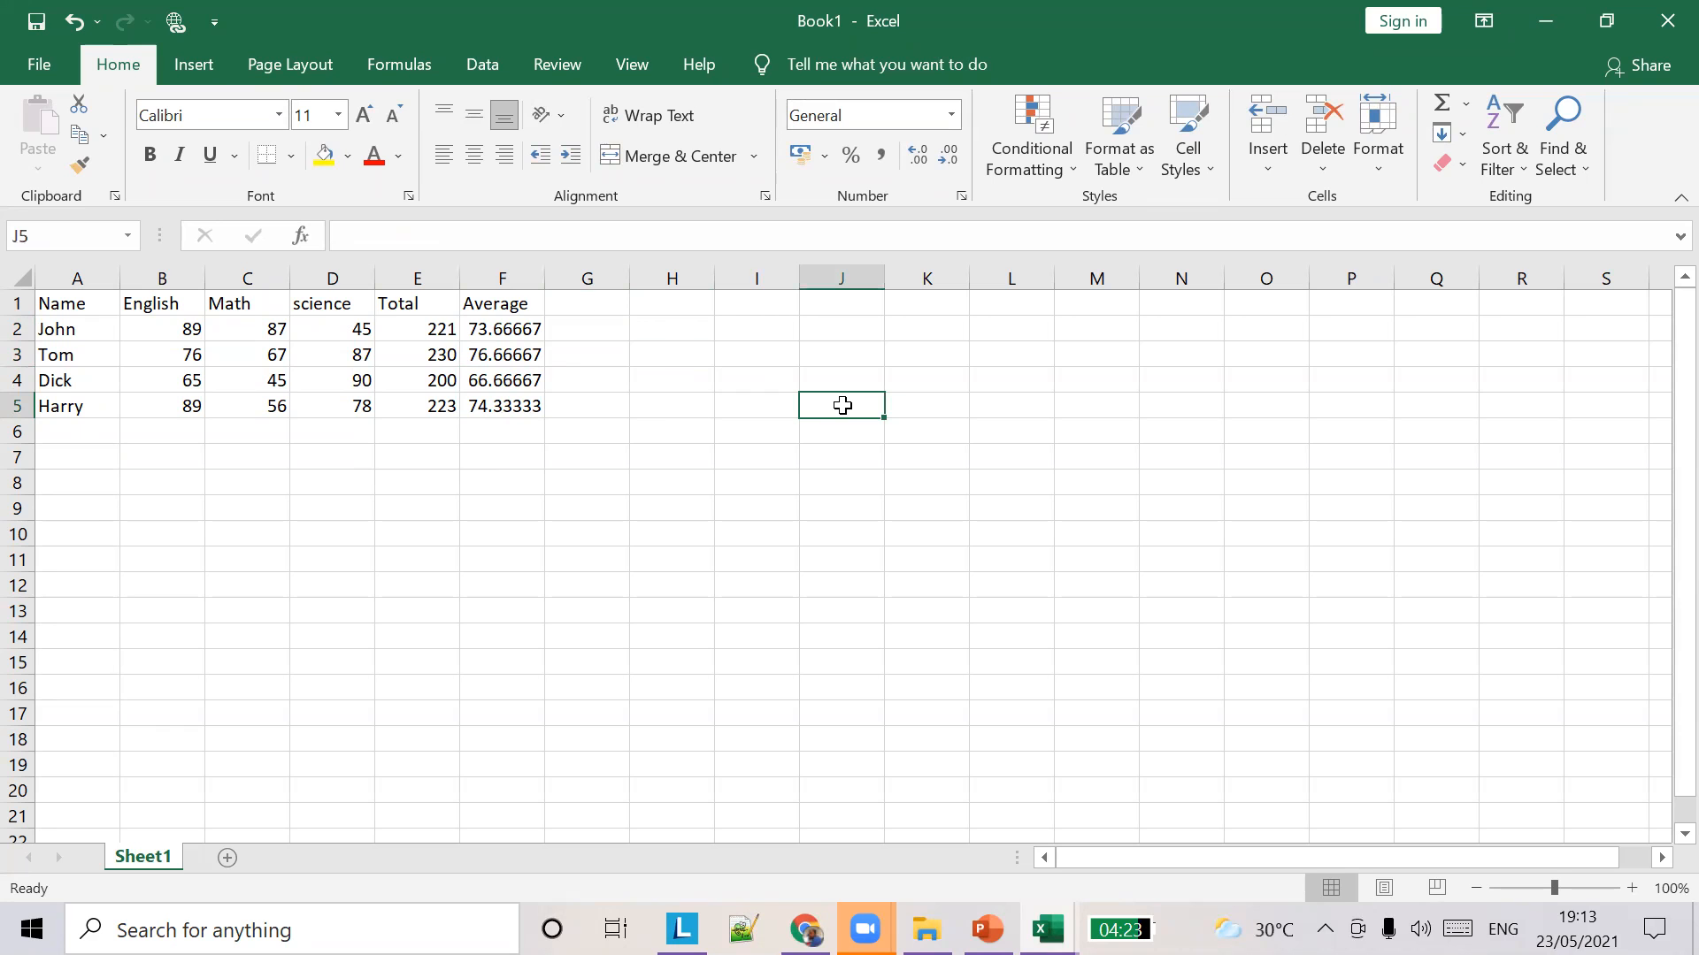
Switch to the Attendance workbook, enter yes in cell J8 for 23rd May and save the workbook.
{"action": "left_click", "coordinate": [1047, 929]}
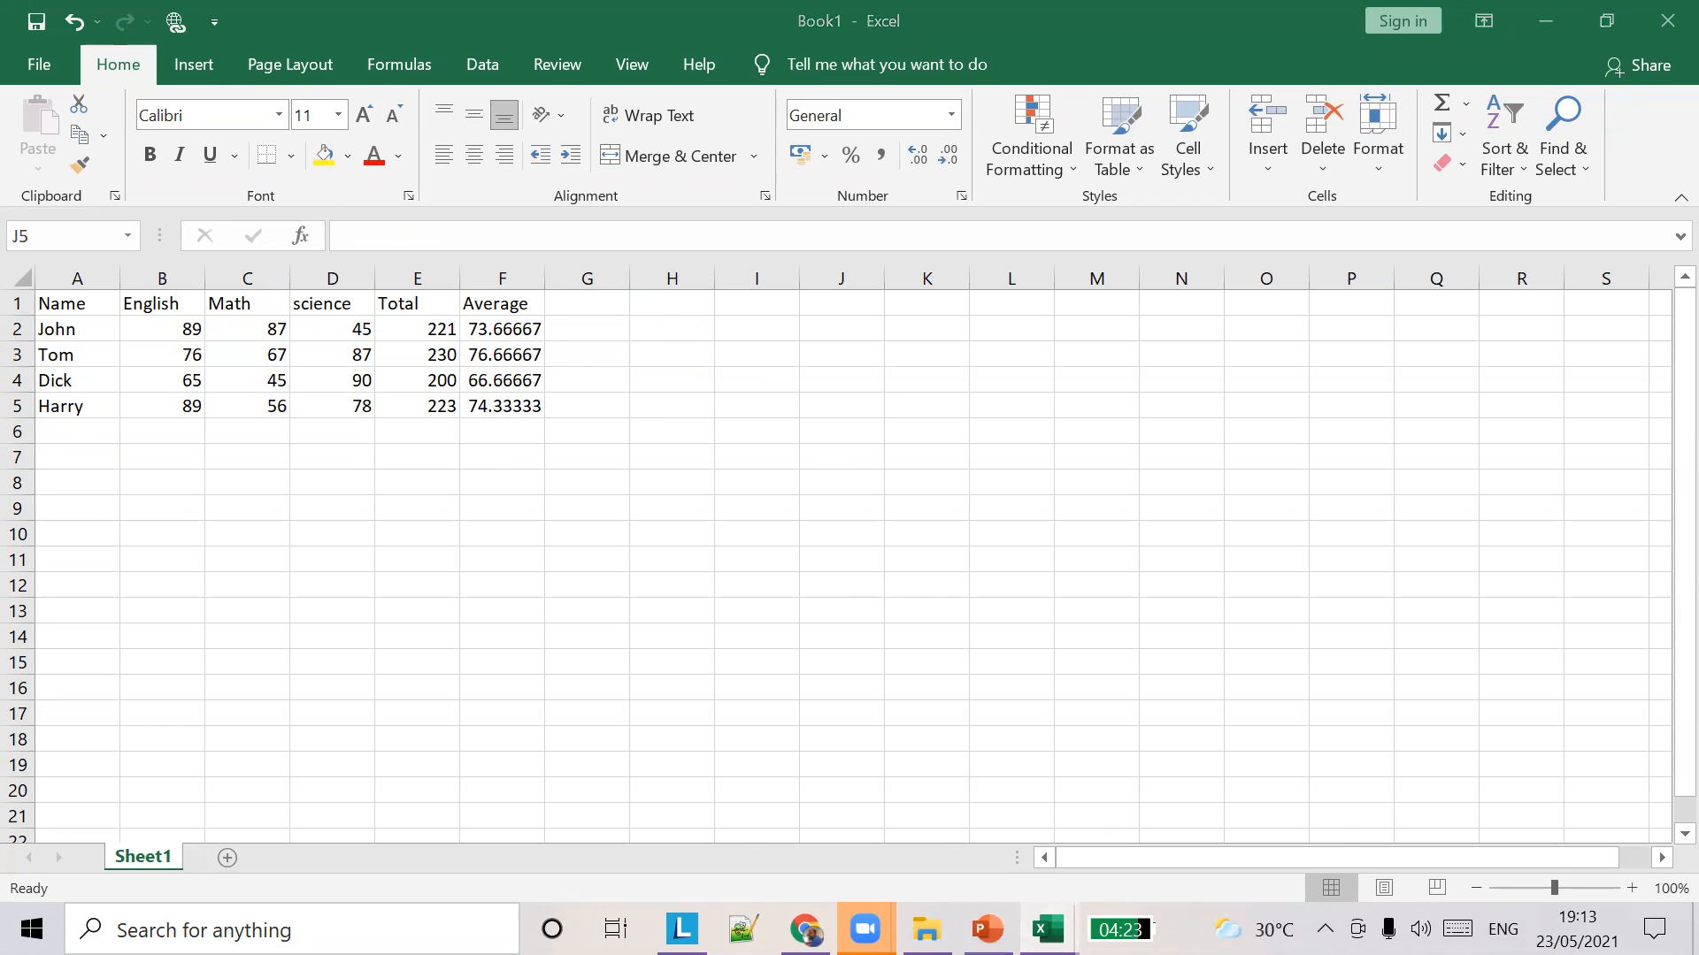
{"action": "left_click", "coordinate": [926, 793]}
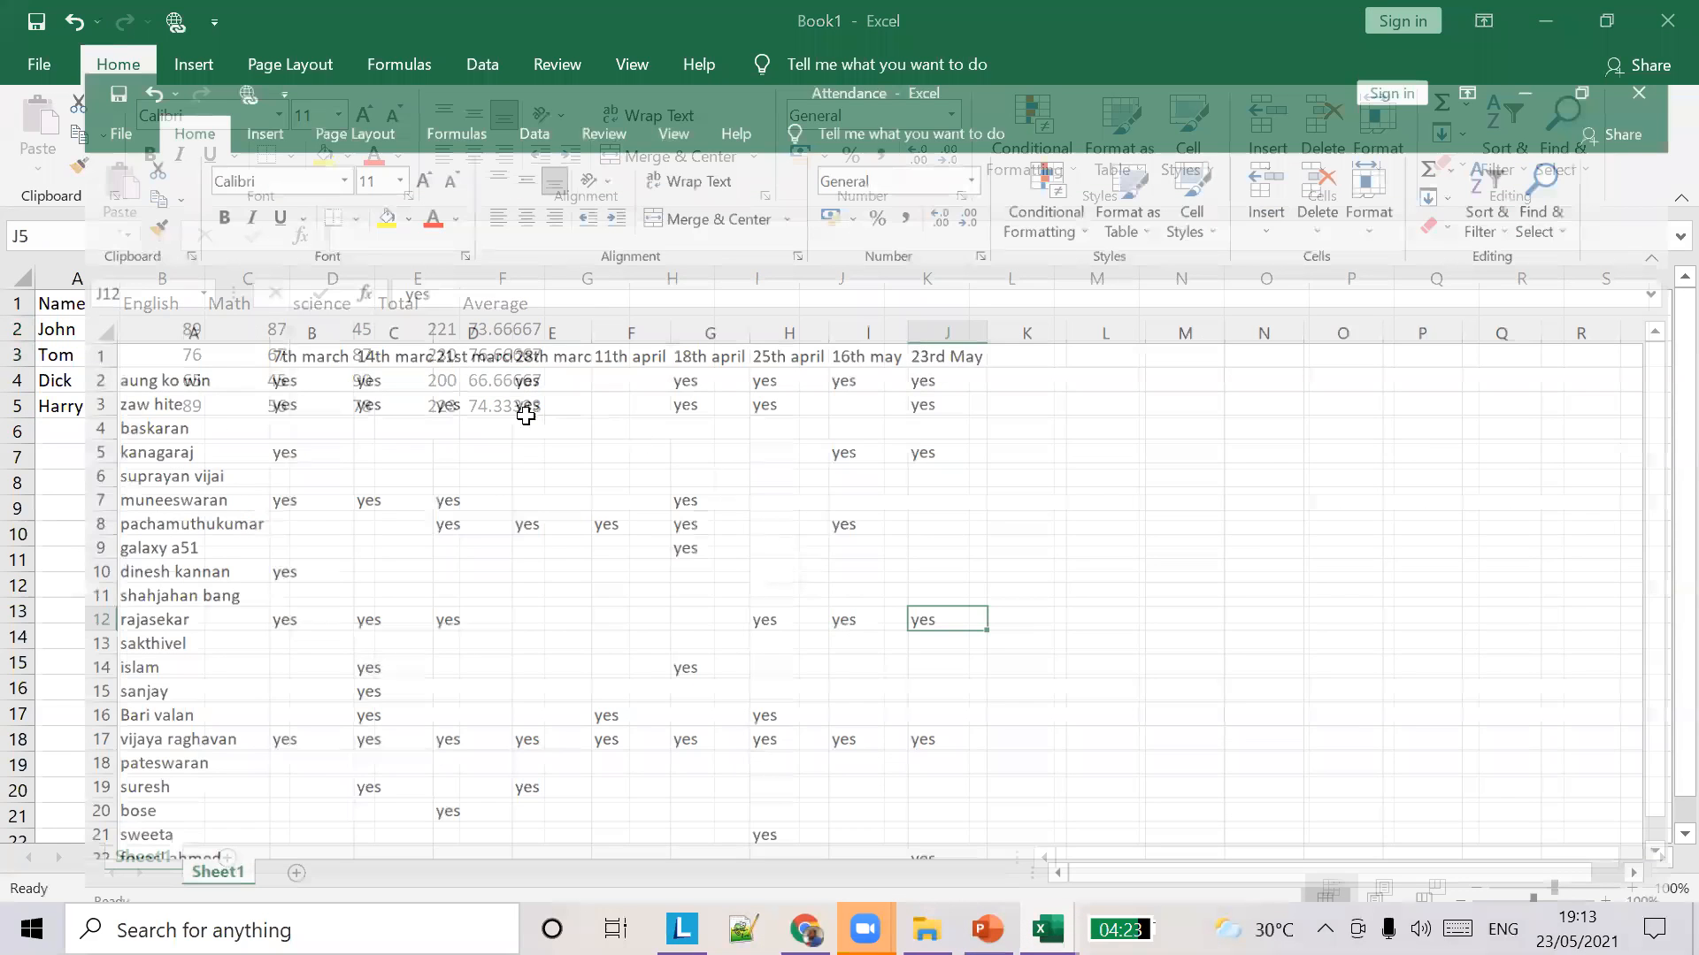
{"action": "left_click", "coordinate": [910, 486]}
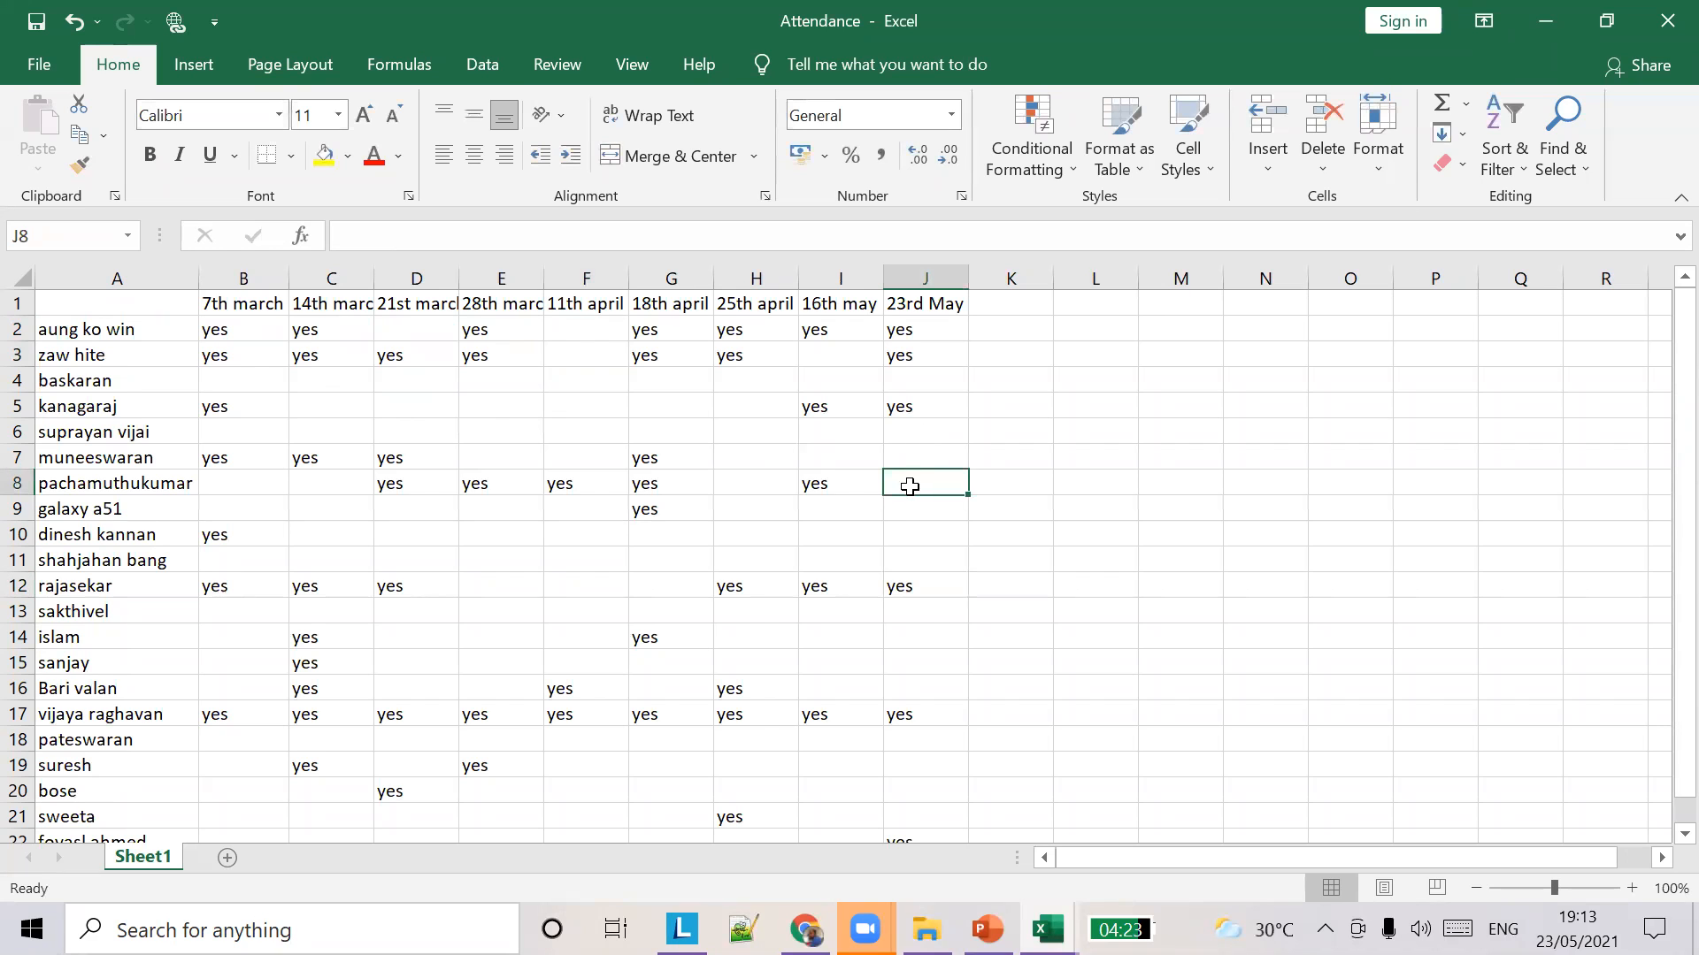
{"action": "type", "text": "yes"}
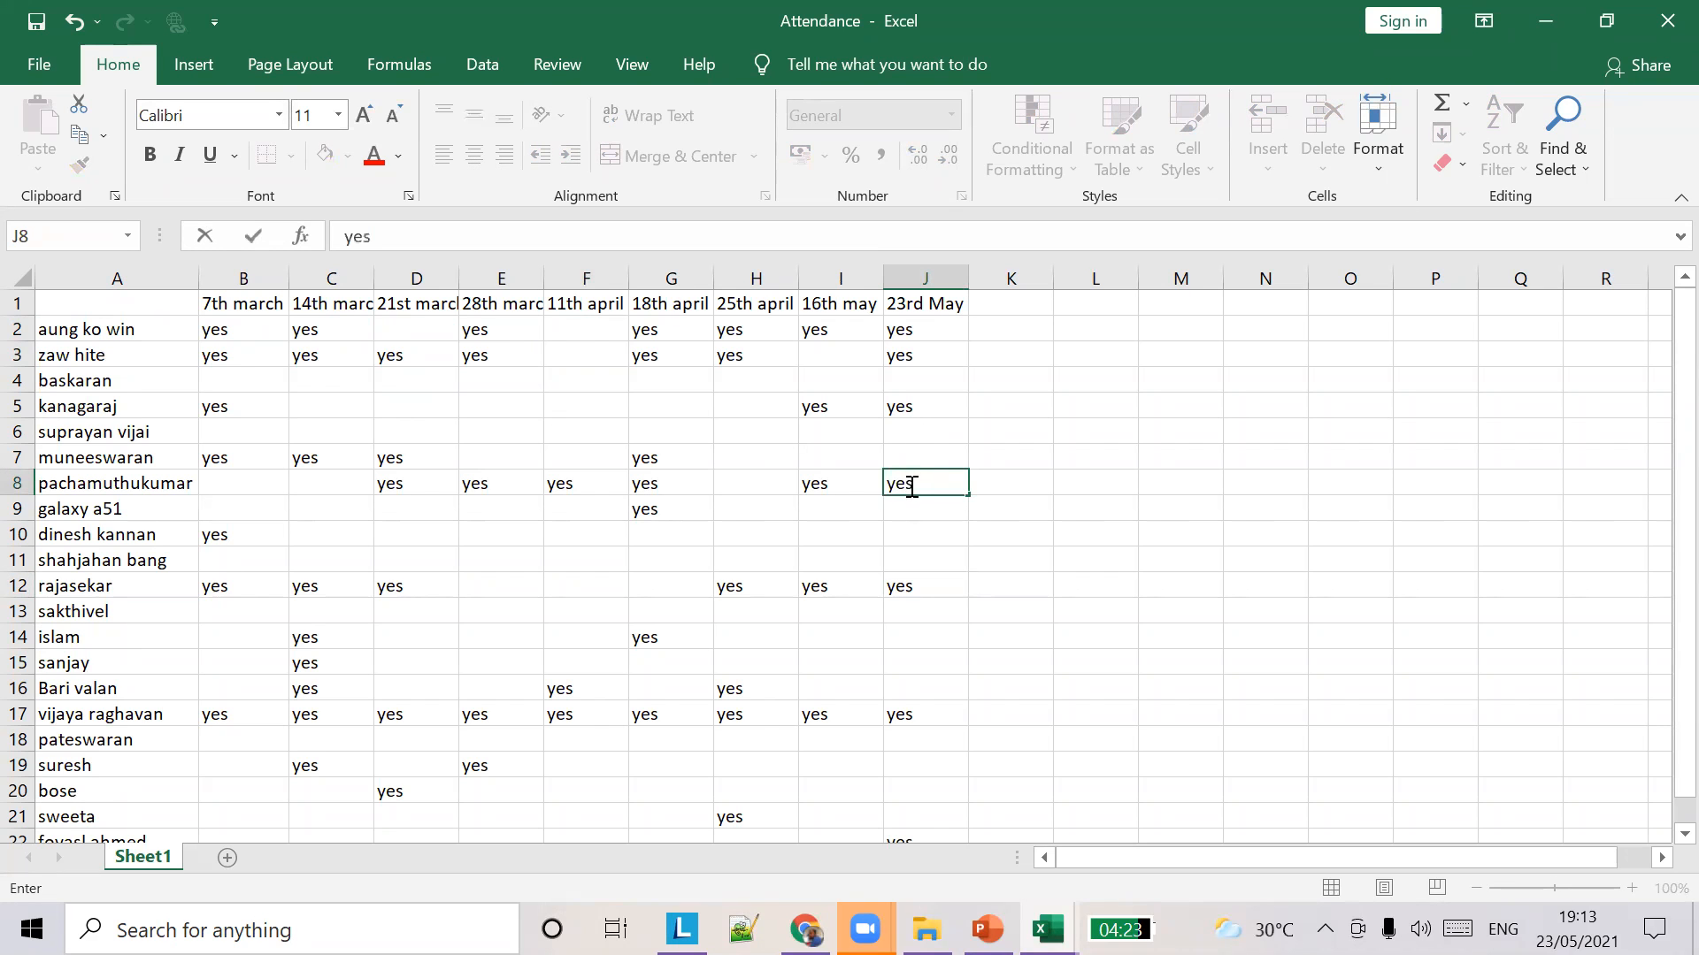
{"action": "key", "text": "ctrl+s"}
Switch to the Excel Lesson 2 presentation in PowerPoint and view the slide on copying formulas.
{"action": "key", "text": "alt+Tab"}
{"action": "key", "text": "alt+Tab"}
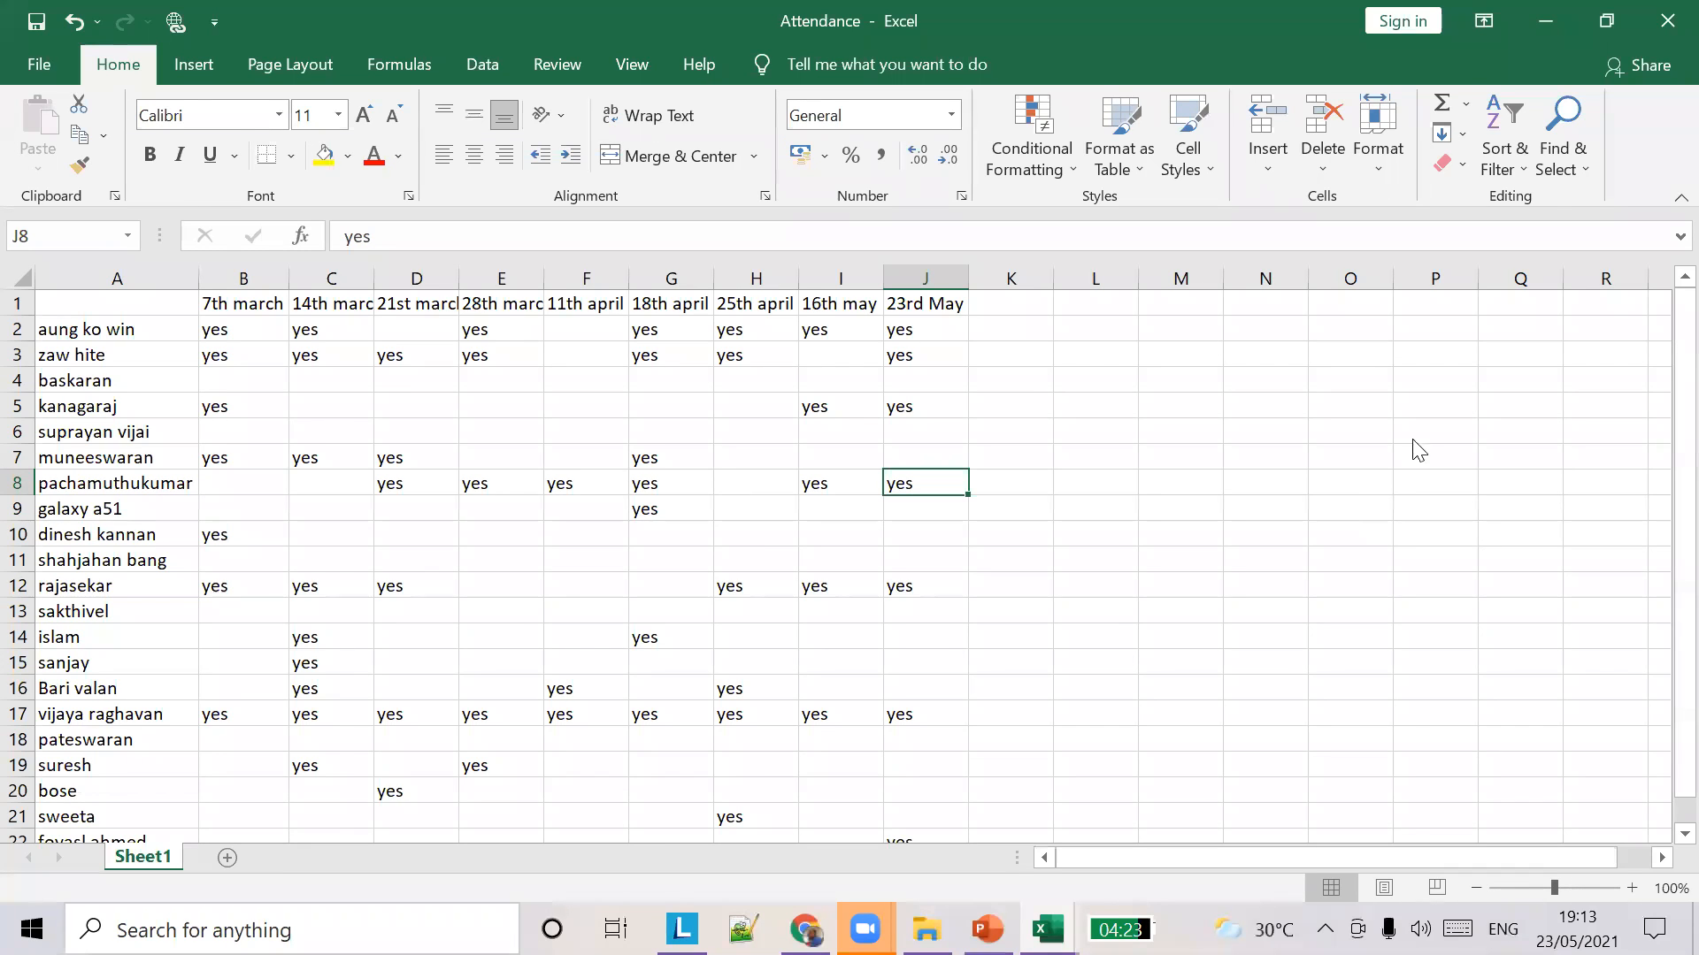
{"action": "key", "text": "alt+Tab"}
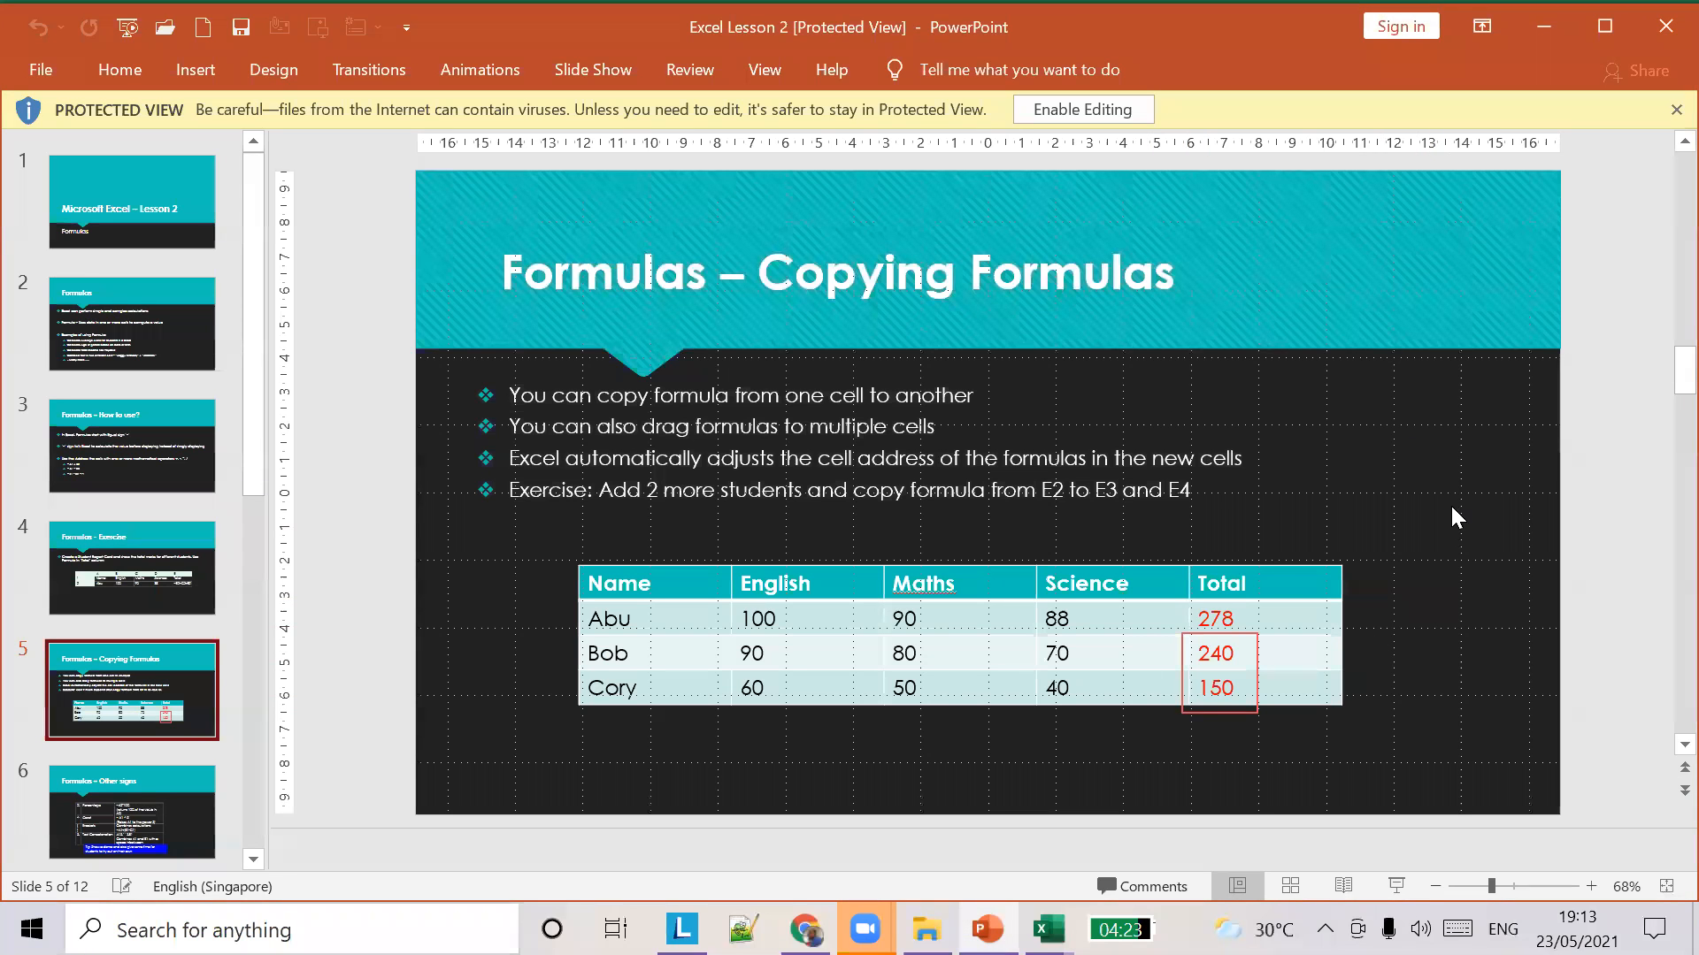
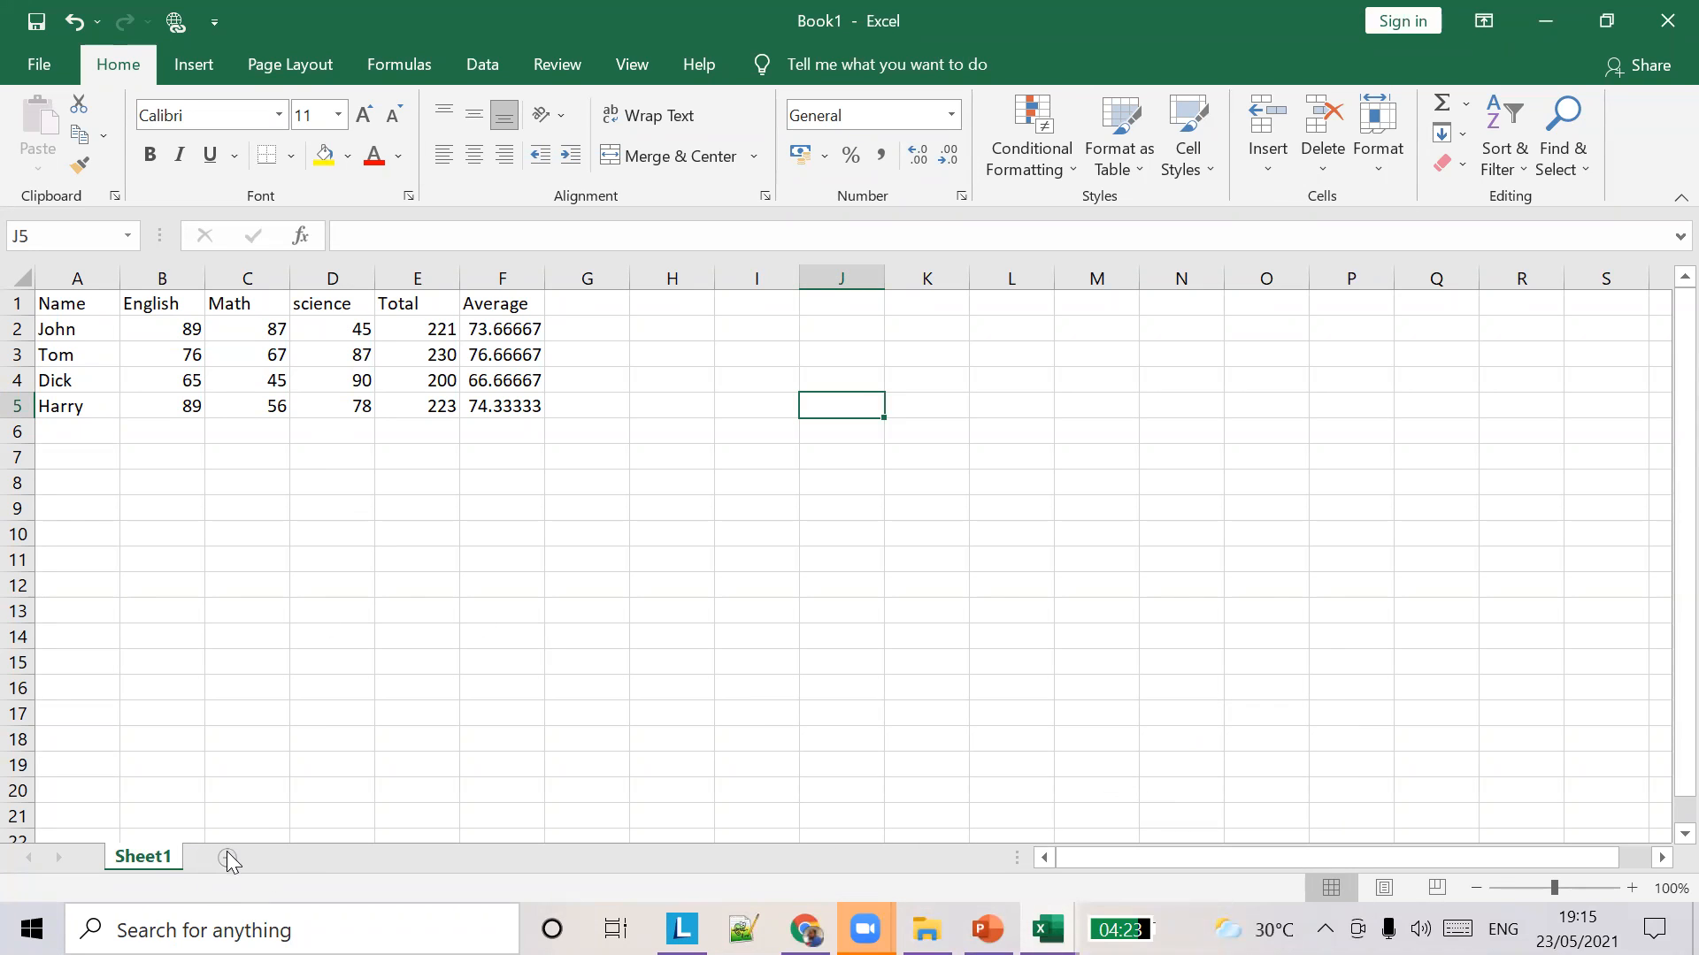
Add a new worksheet to Book1 and consult the PowerPoint slide on other formula signs before returning to the sheet.
{"action": "left_click", "coordinate": [226, 857]}
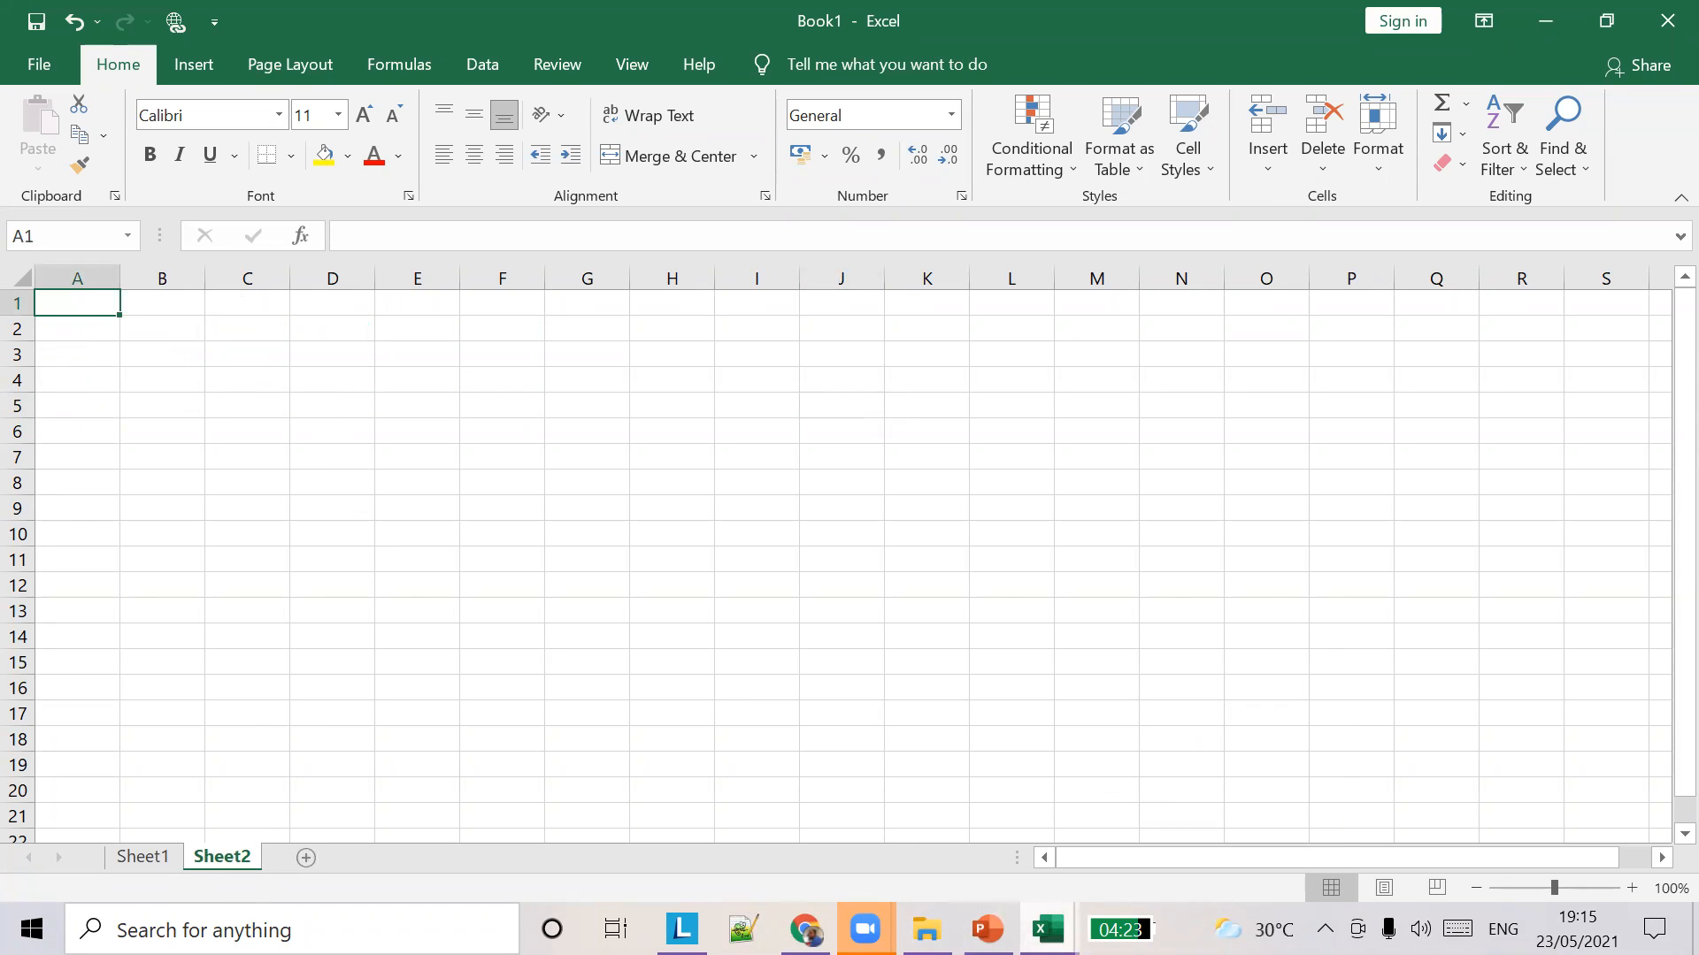
{"action": "mouse_move", "coordinate": [1047, 929]}
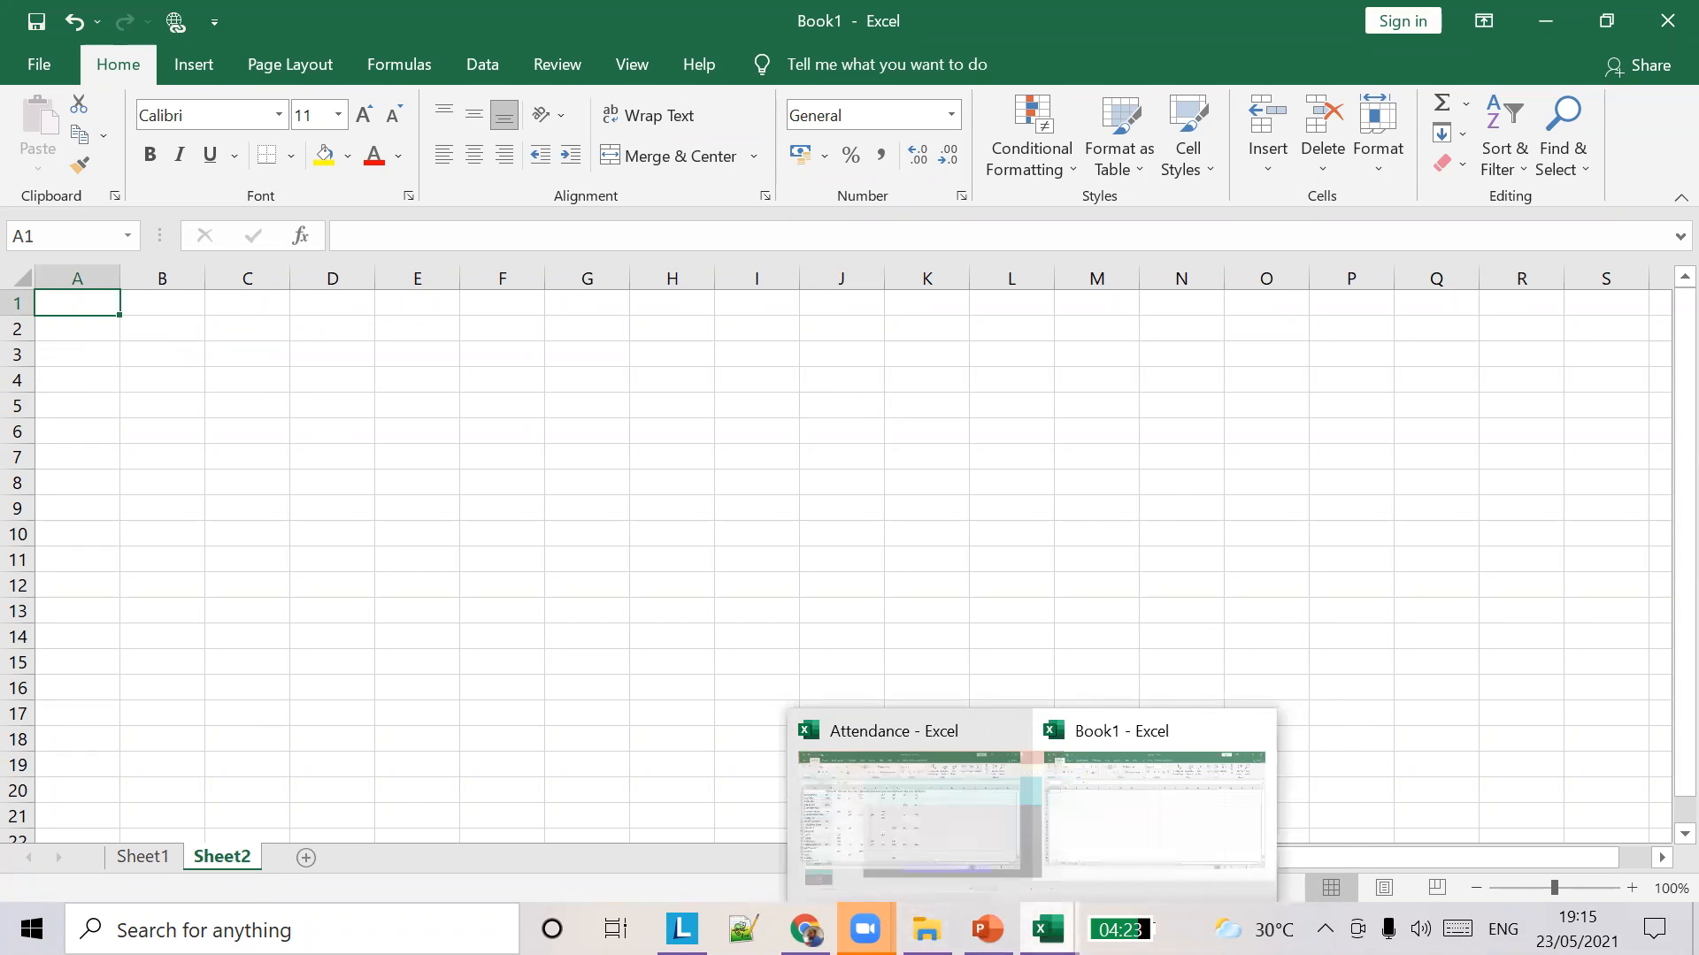
{"action": "left_click", "coordinate": [987, 928]}
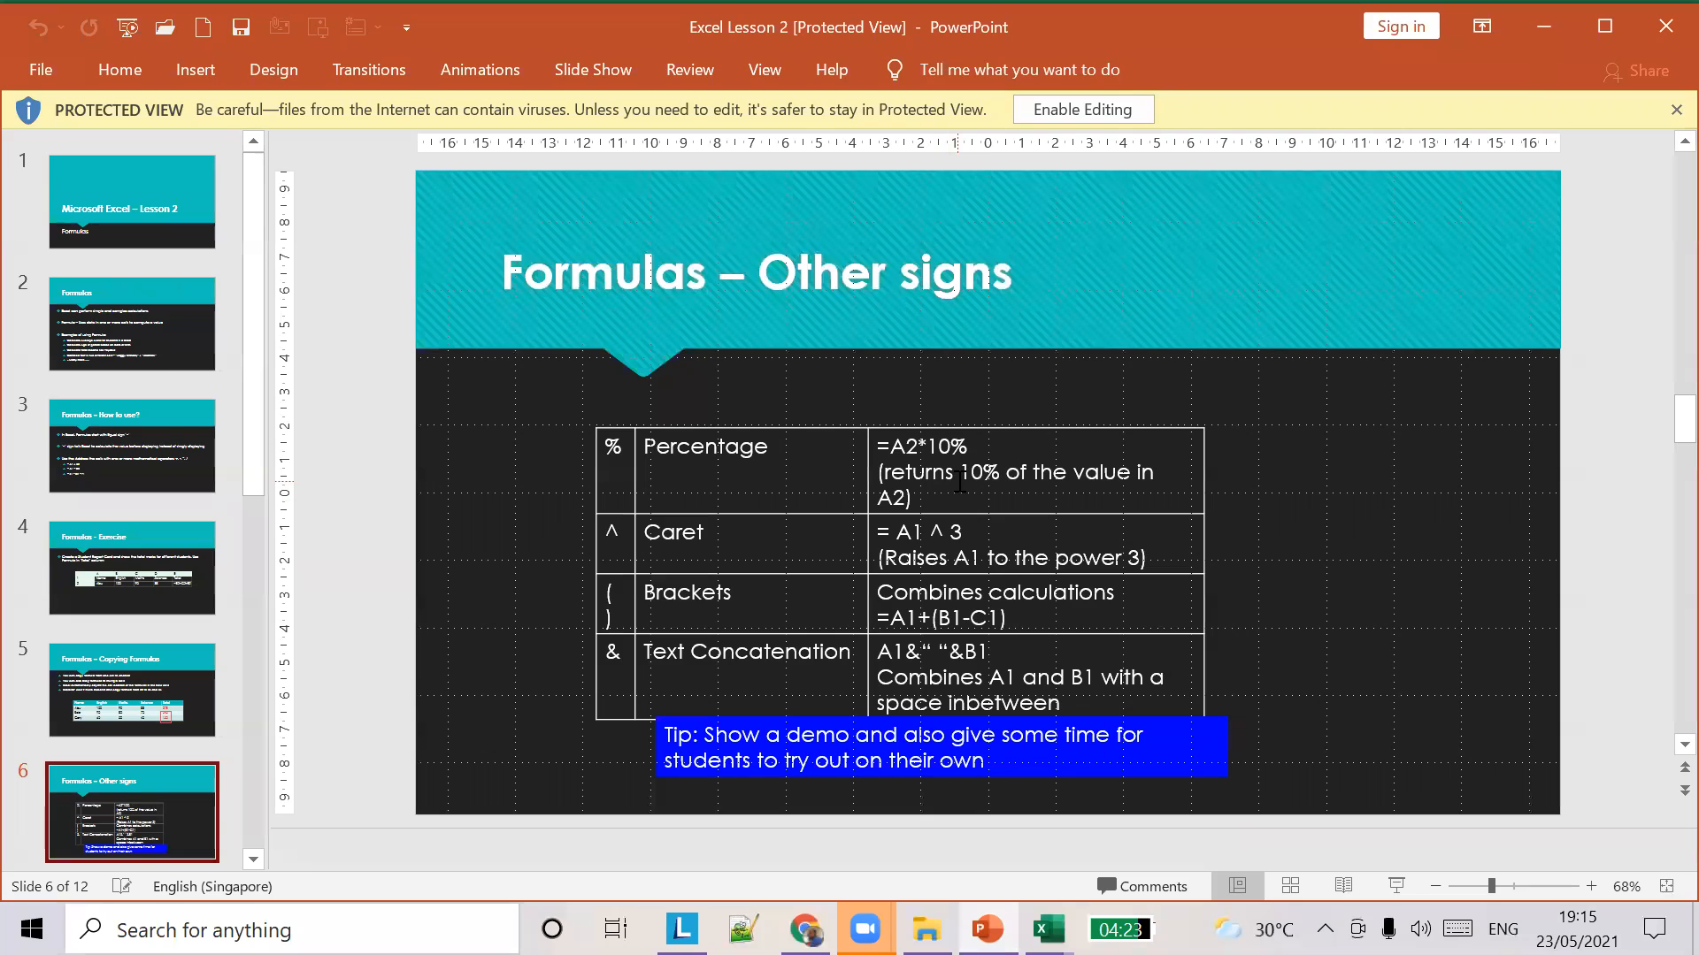
{"action": "key", "text": "alt+Tab"}
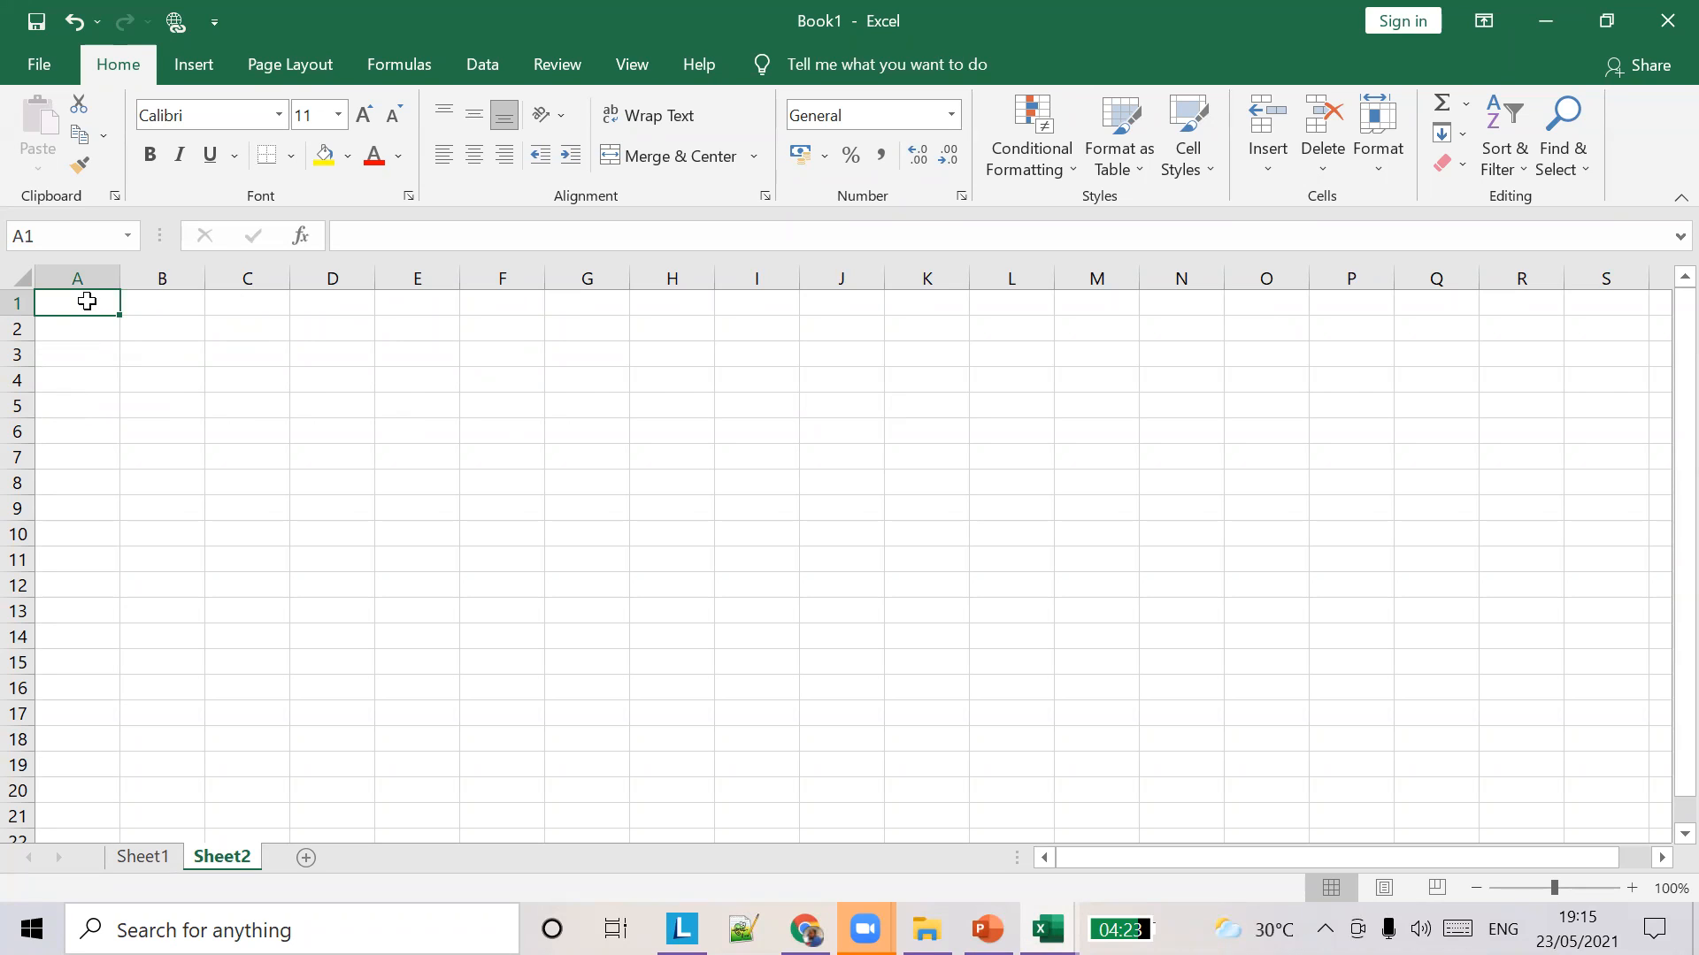
Enter the header Balance in cell A1 of the new sheet.
{"action": "type", "text": "Depra"}
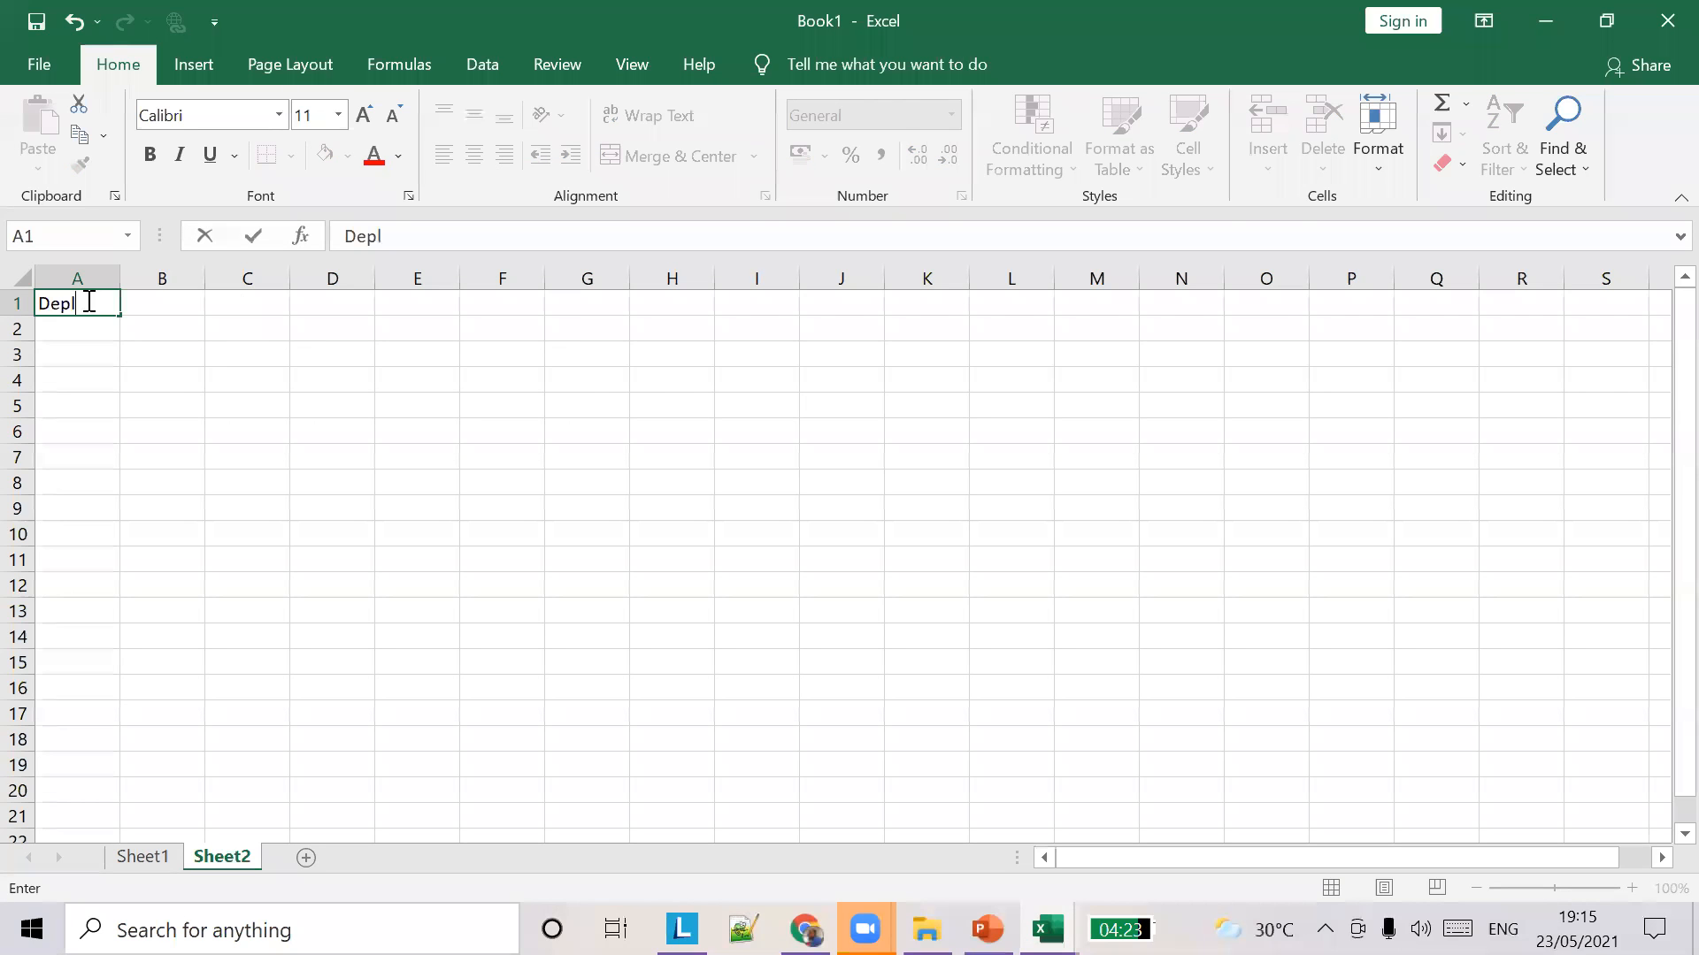
{"action": "key", "text": "BackSpace"}
{"action": "key", "text": "BackSpace"}
{"action": "key", "text": "BackSpace"}
{"action": "key", "text": "BackSpace"}
{"action": "key", "text": "BackSpace"}
{"action": "type", "text": "Balance"}
Enter the header Interest in cell B1, beside the Balance header.
{"action": "left_click", "coordinate": [161, 298]}
{"action": "type", "text": "Interte"}
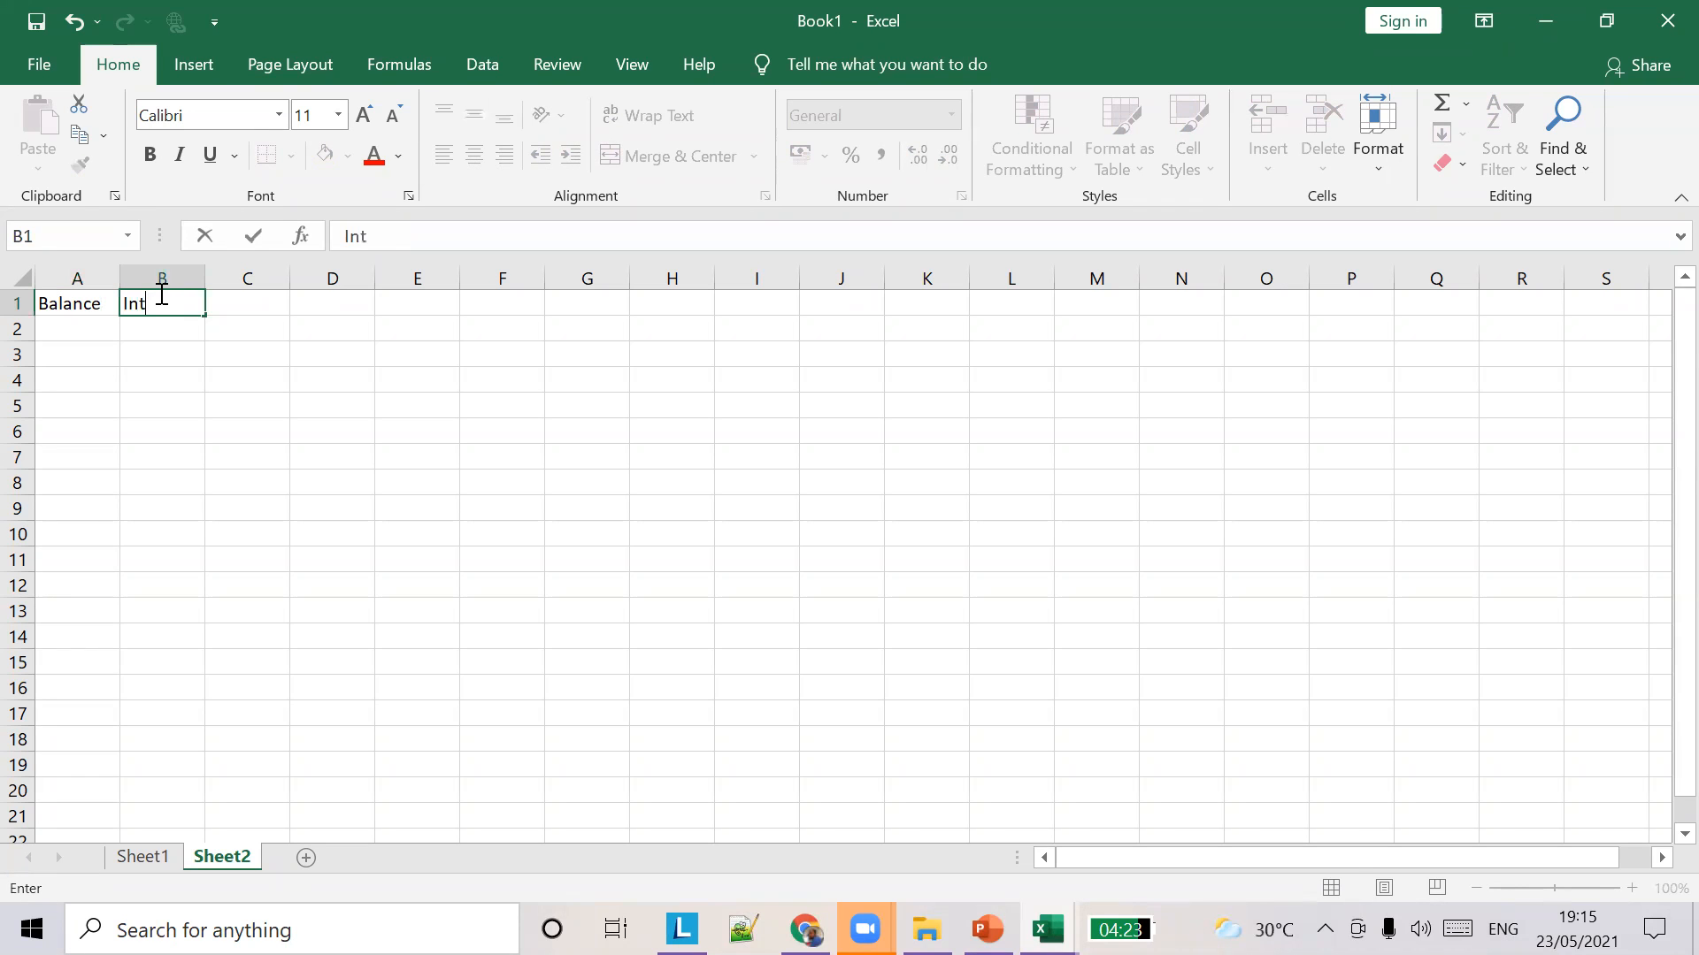
{"action": "key", "text": "BackSpace"}
{"action": "key", "text": "BackSpace"}
{"action": "key", "text": "BackSpace"}
{"action": "type", "text": "es"}
{"action": "key", "text": "BackSpace"}
{"action": "key", "text": "BackSpace"}
{"action": "type", "text": "rest"}
{"action": "key", "text": "Return"}
Insert a blank column before the Balance column and enter the header Name in its cell A1.
{"action": "key", "text": "Down"}
{"action": "key", "text": "Left"}
{"action": "key", "text": "Up"}
{"action": "key", "text": "Up"}
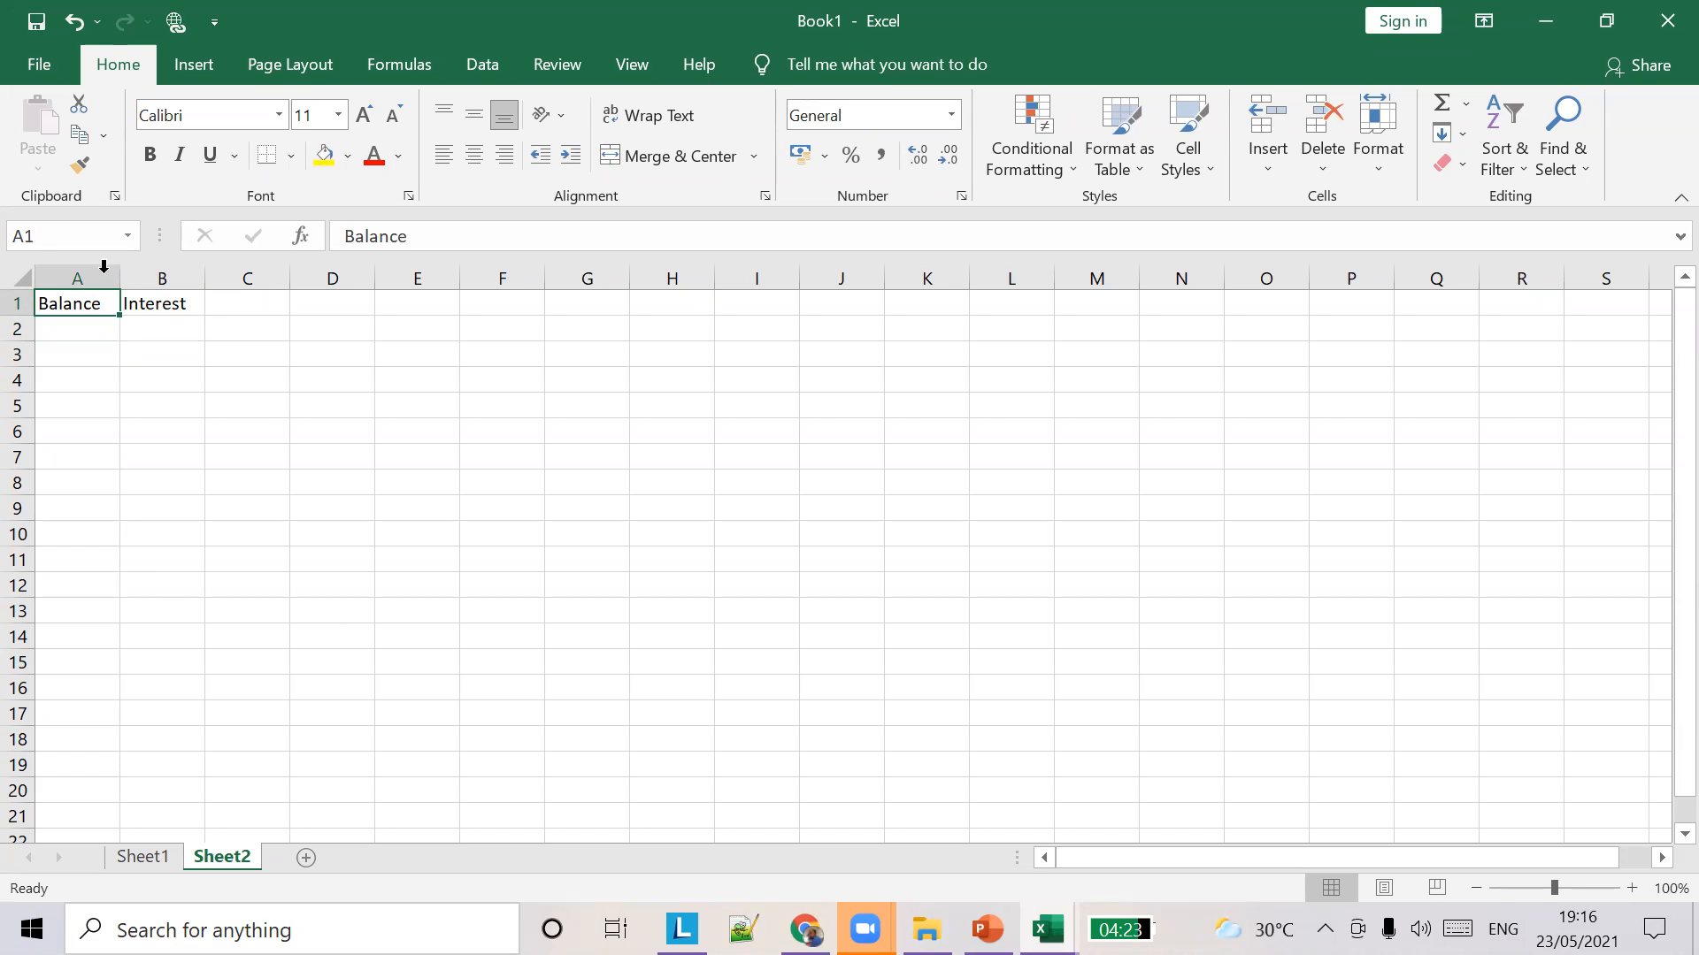
{"action": "left_click", "coordinate": [76, 277]}
{"action": "right_click", "coordinate": [77, 276]}
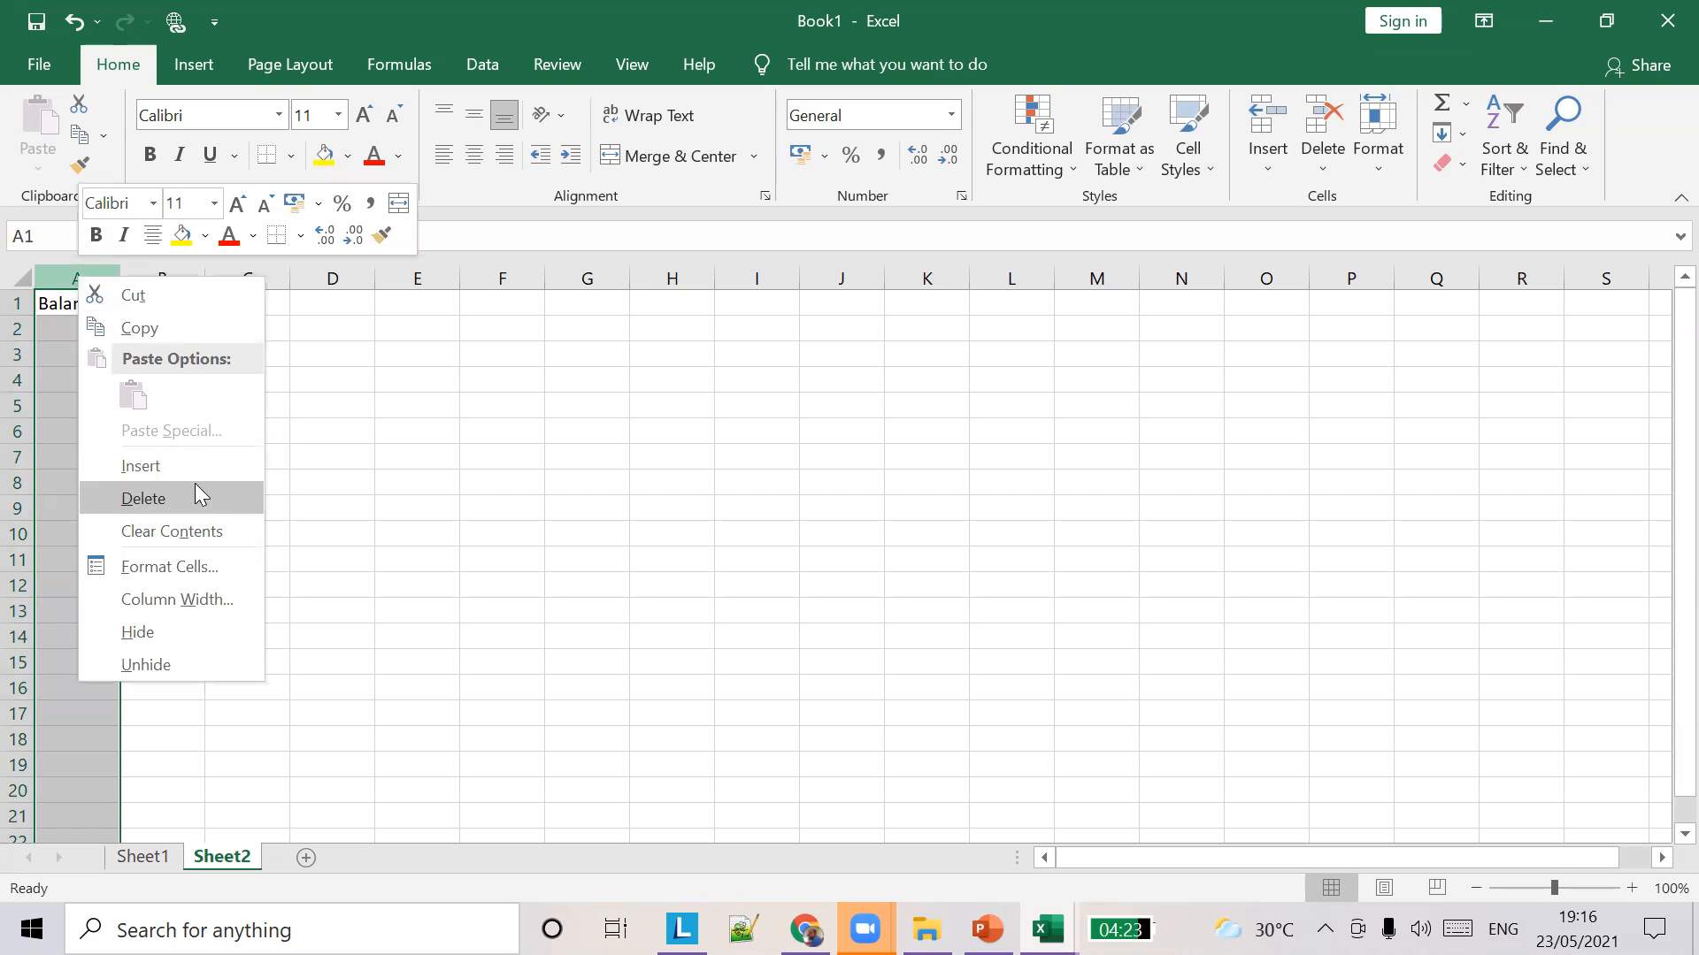
{"action": "left_click", "coordinate": [186, 466]}
{"action": "left_click", "coordinate": [81, 314]}
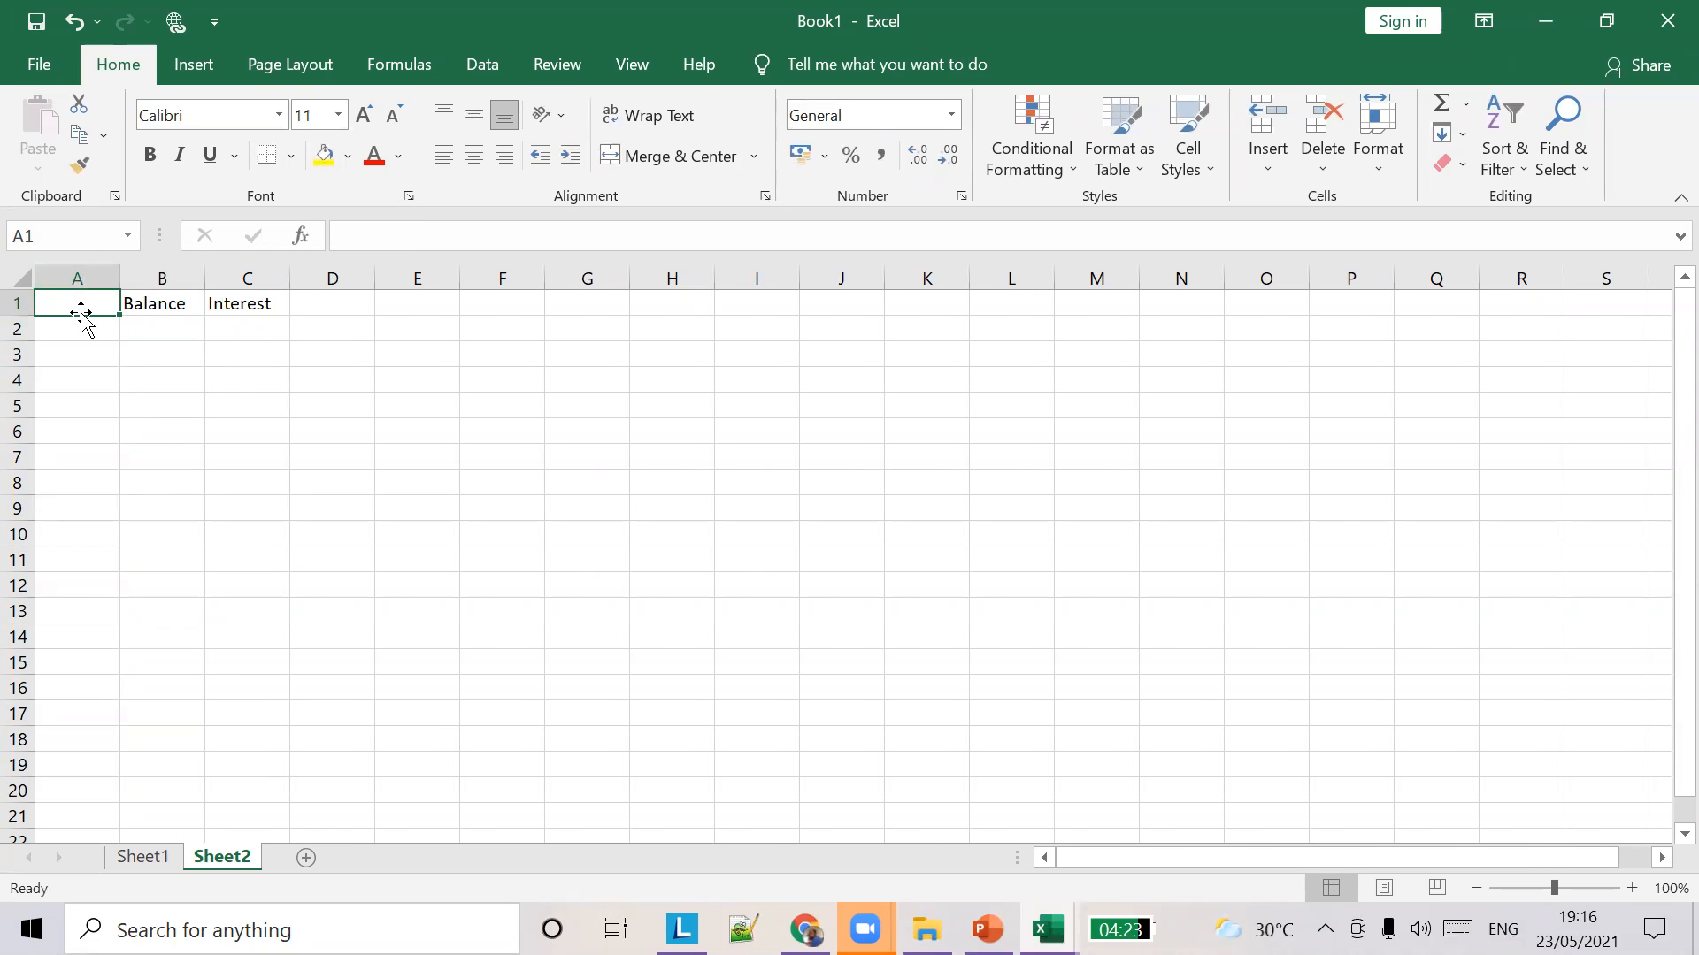
{"action": "type", "text": "Name"}
{"action": "key", "text": "Return"}
Enter the first person's name in cell A2 and the balance 890 in cell B2.
{"action": "type", "text": "To"}
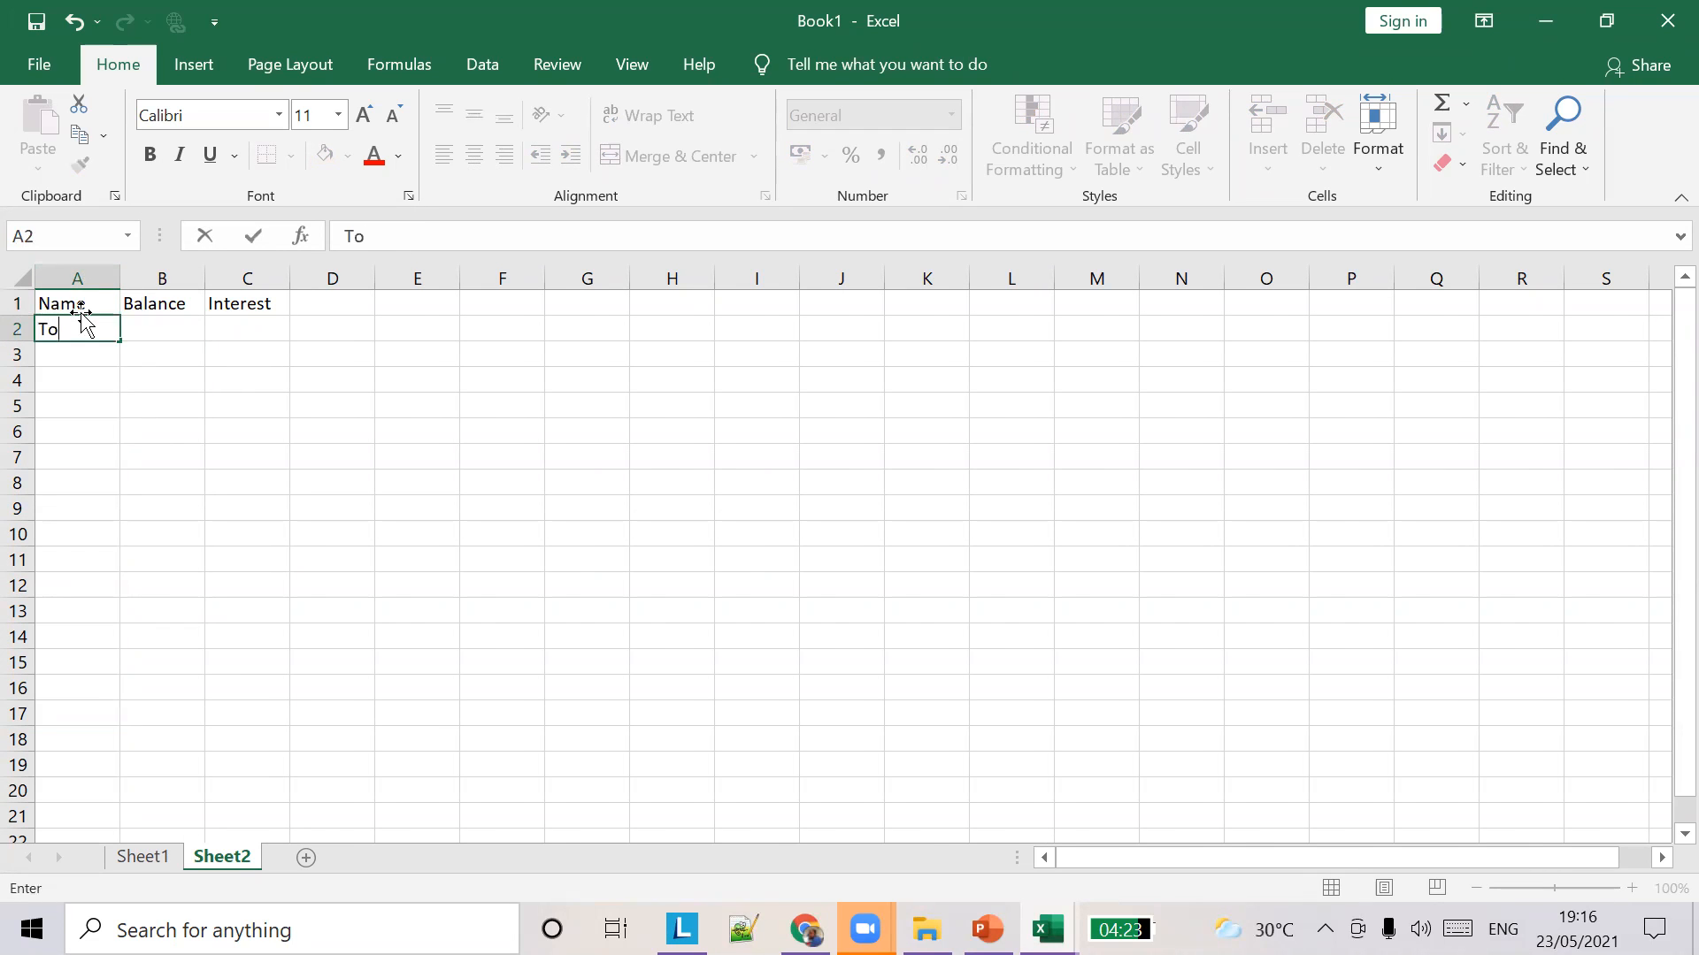
{"action": "type", "text": "m"}
{"action": "key", "text": "Tab"}
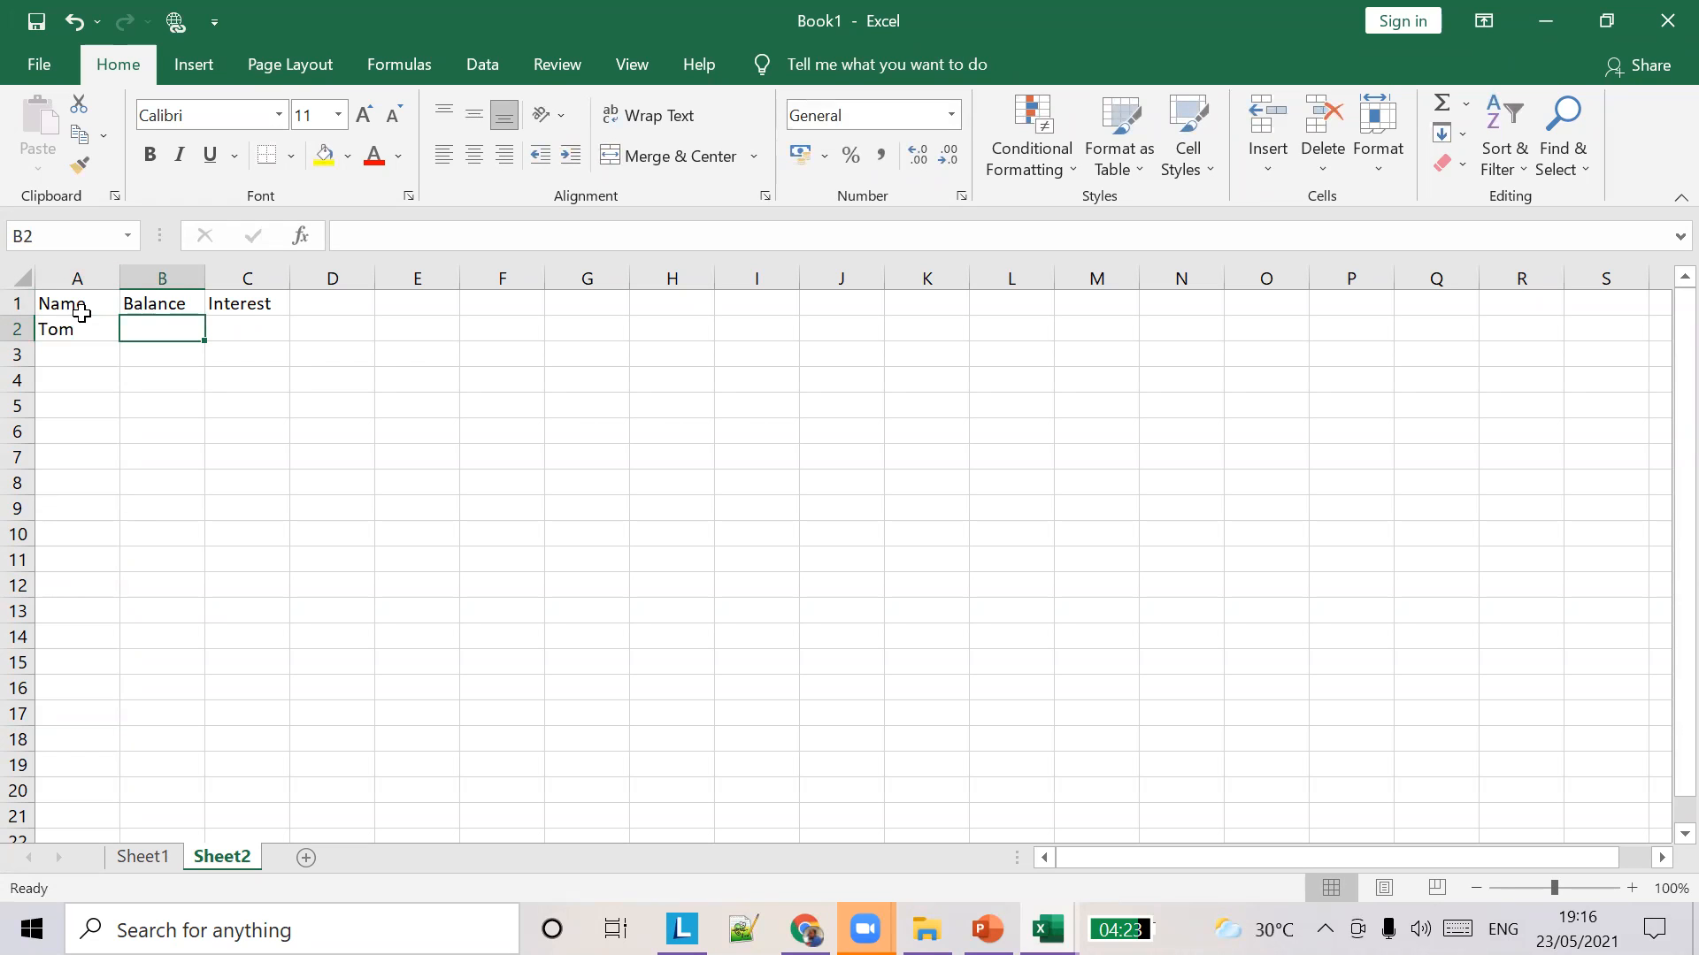
{"action": "type", "text": "890"}
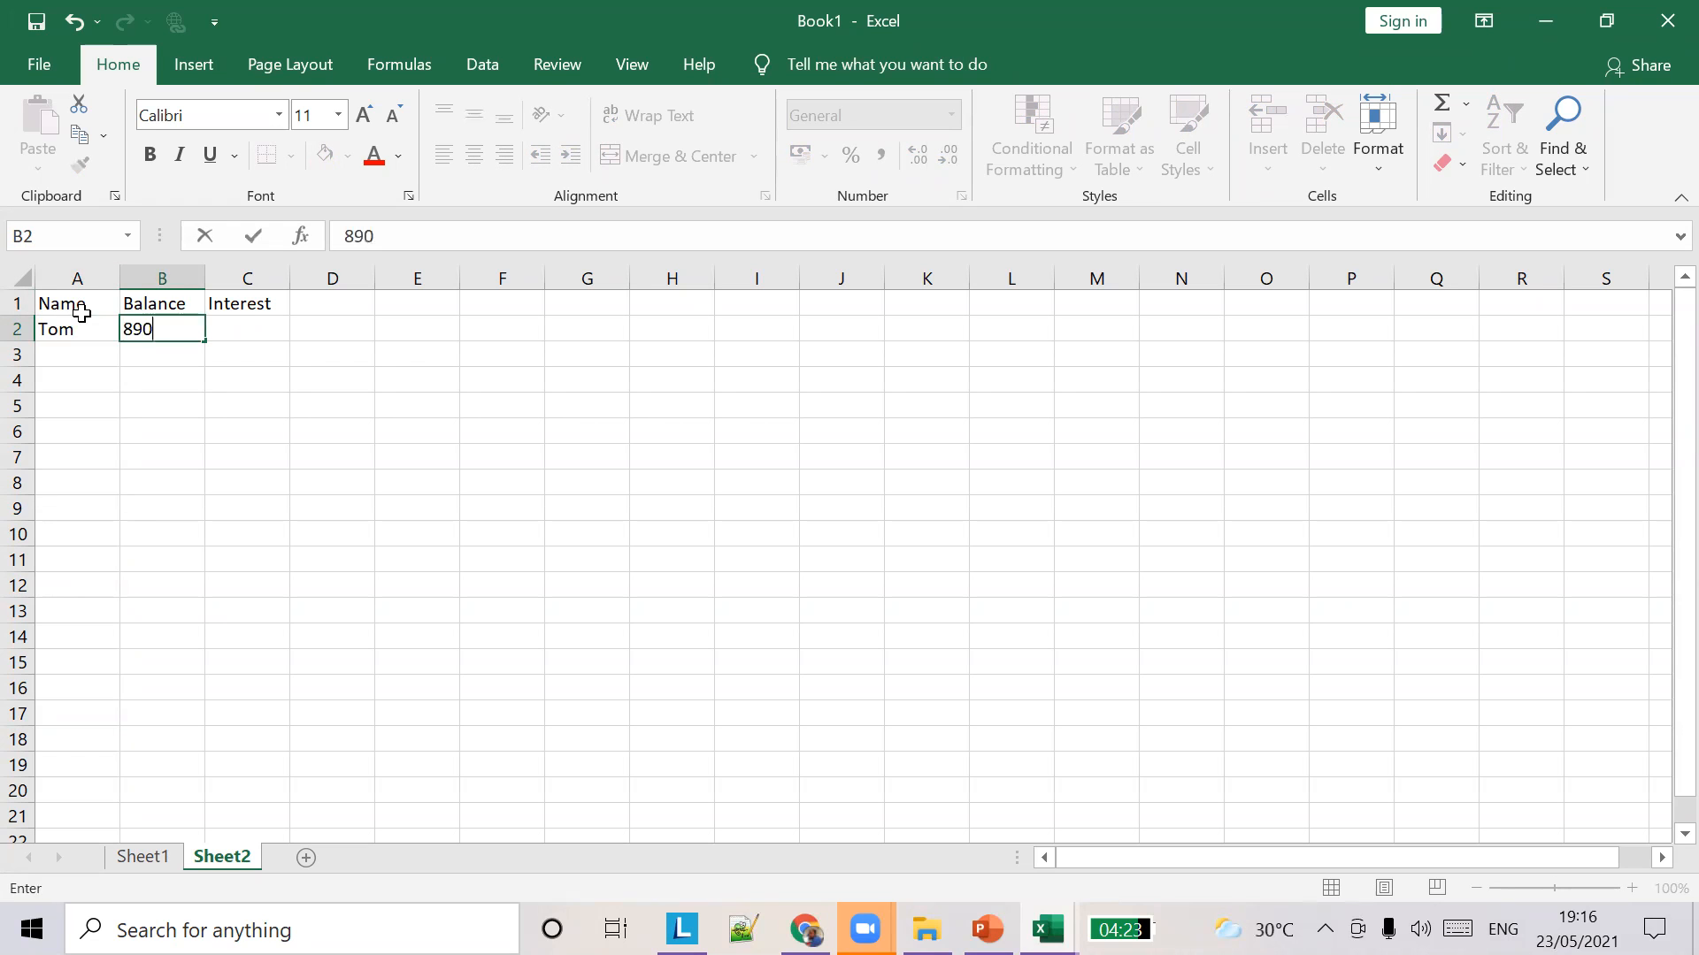
{"action": "key", "text": "Return"}
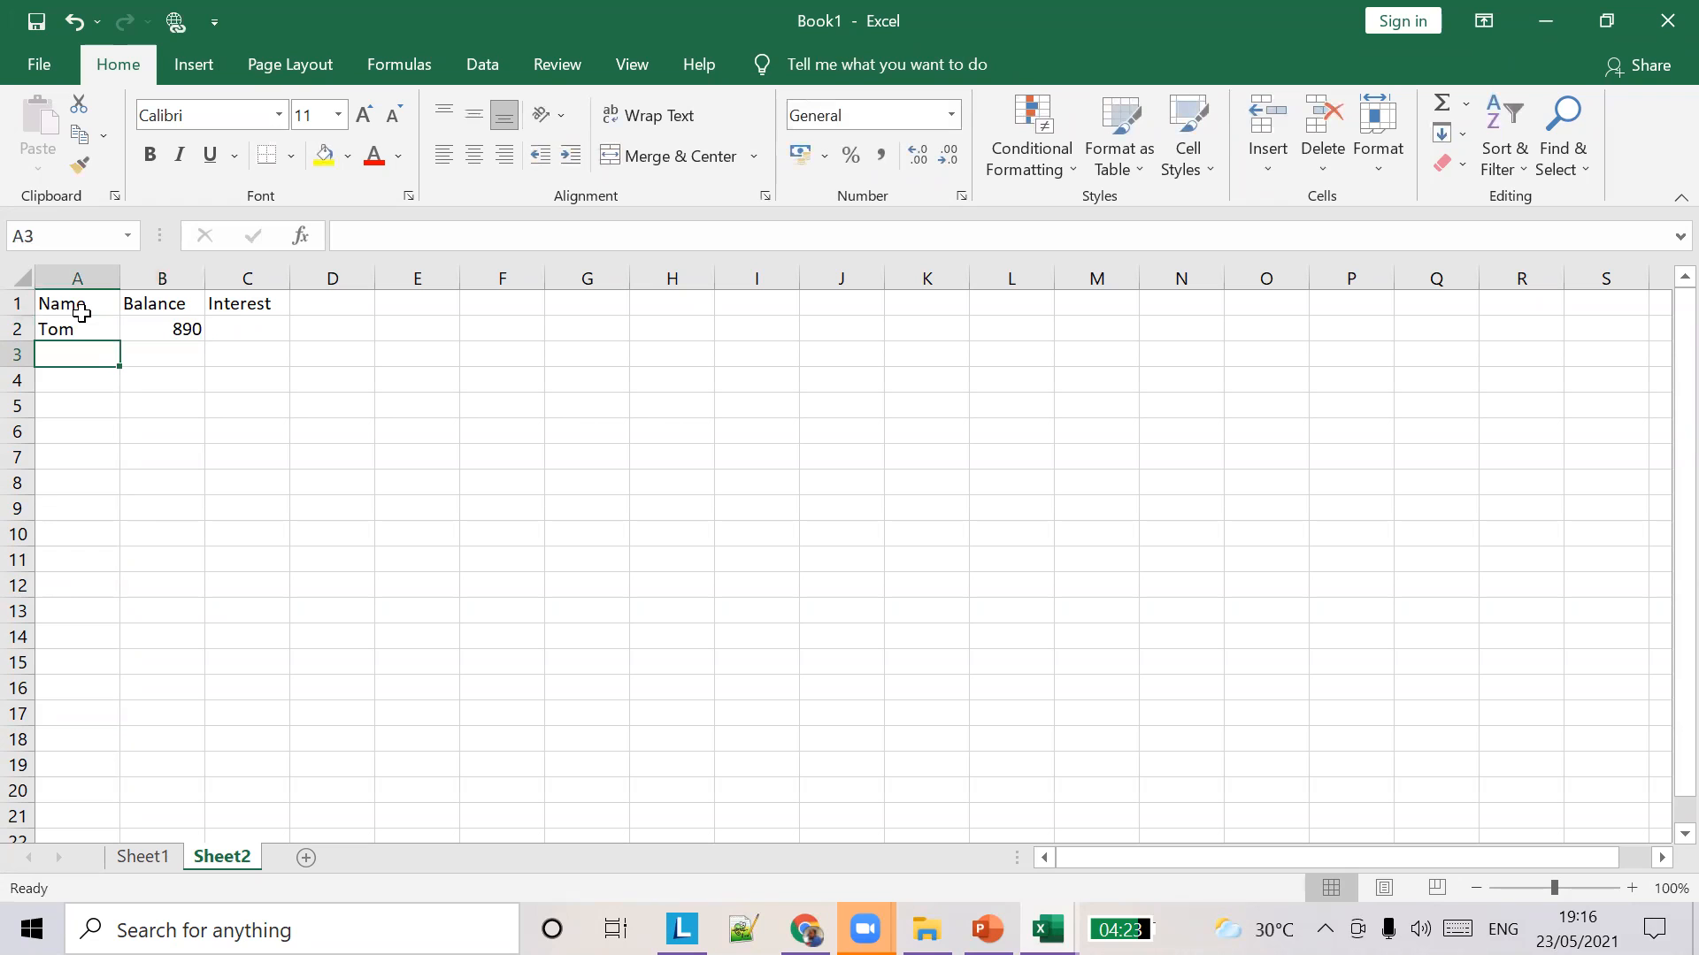
Enter the second and third people's names in cells A3 and A4.
{"action": "type", "text": "Dick"}
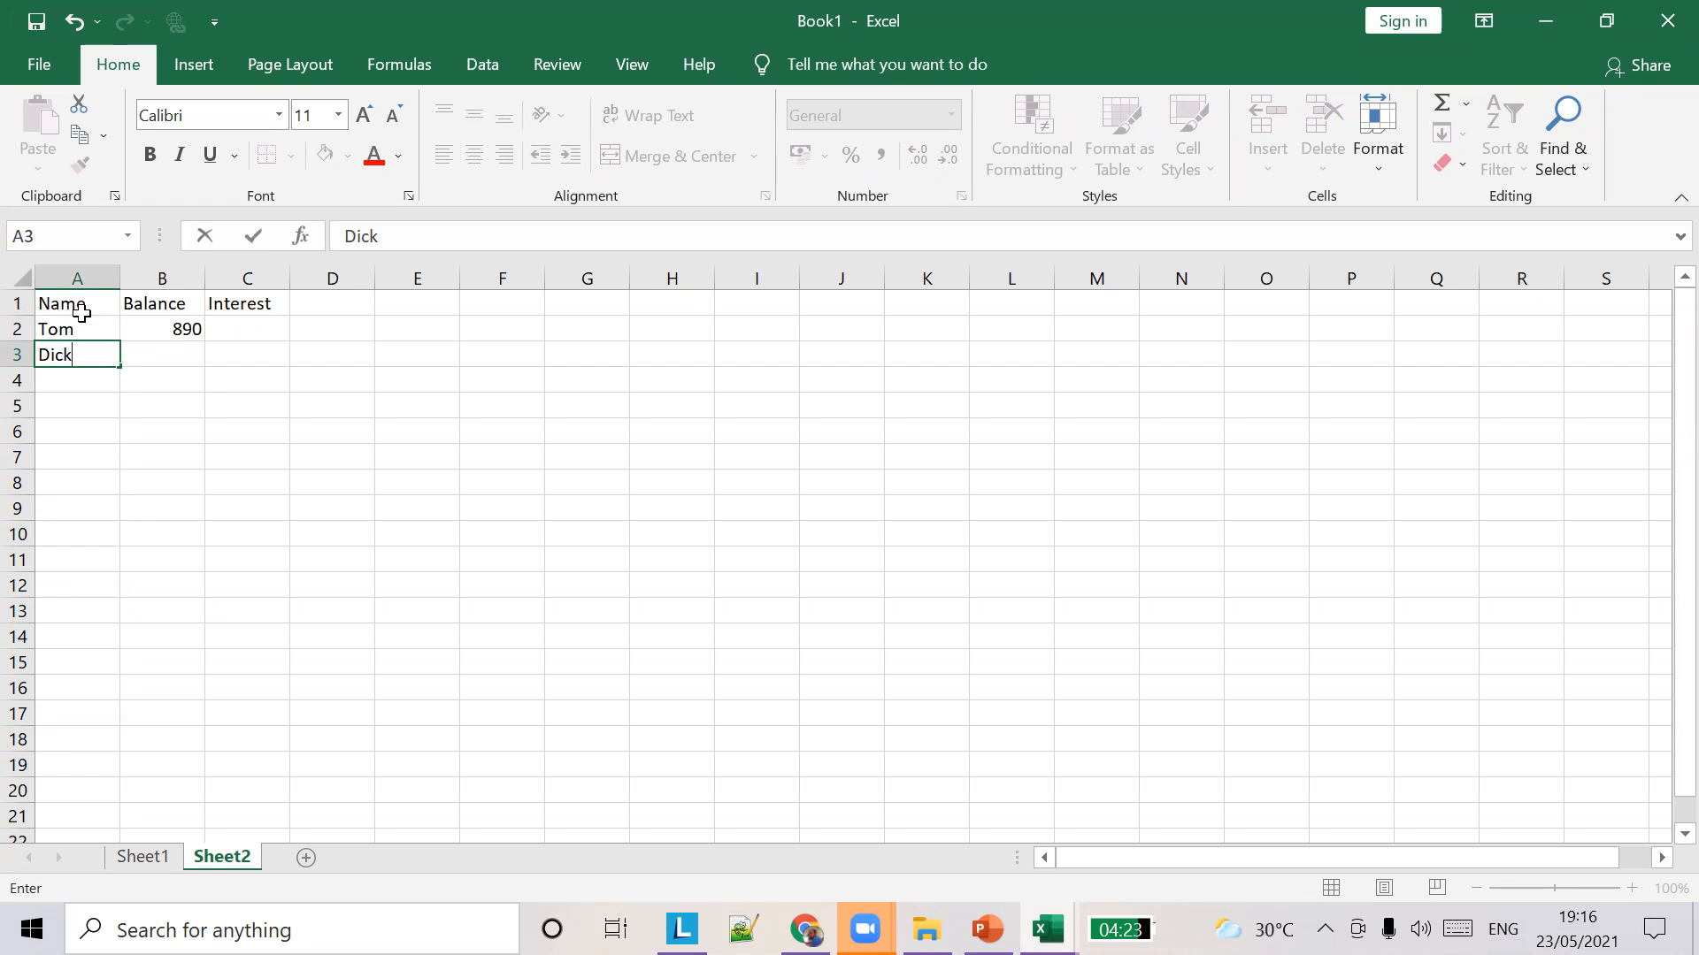
{"action": "key", "text": "Return"}
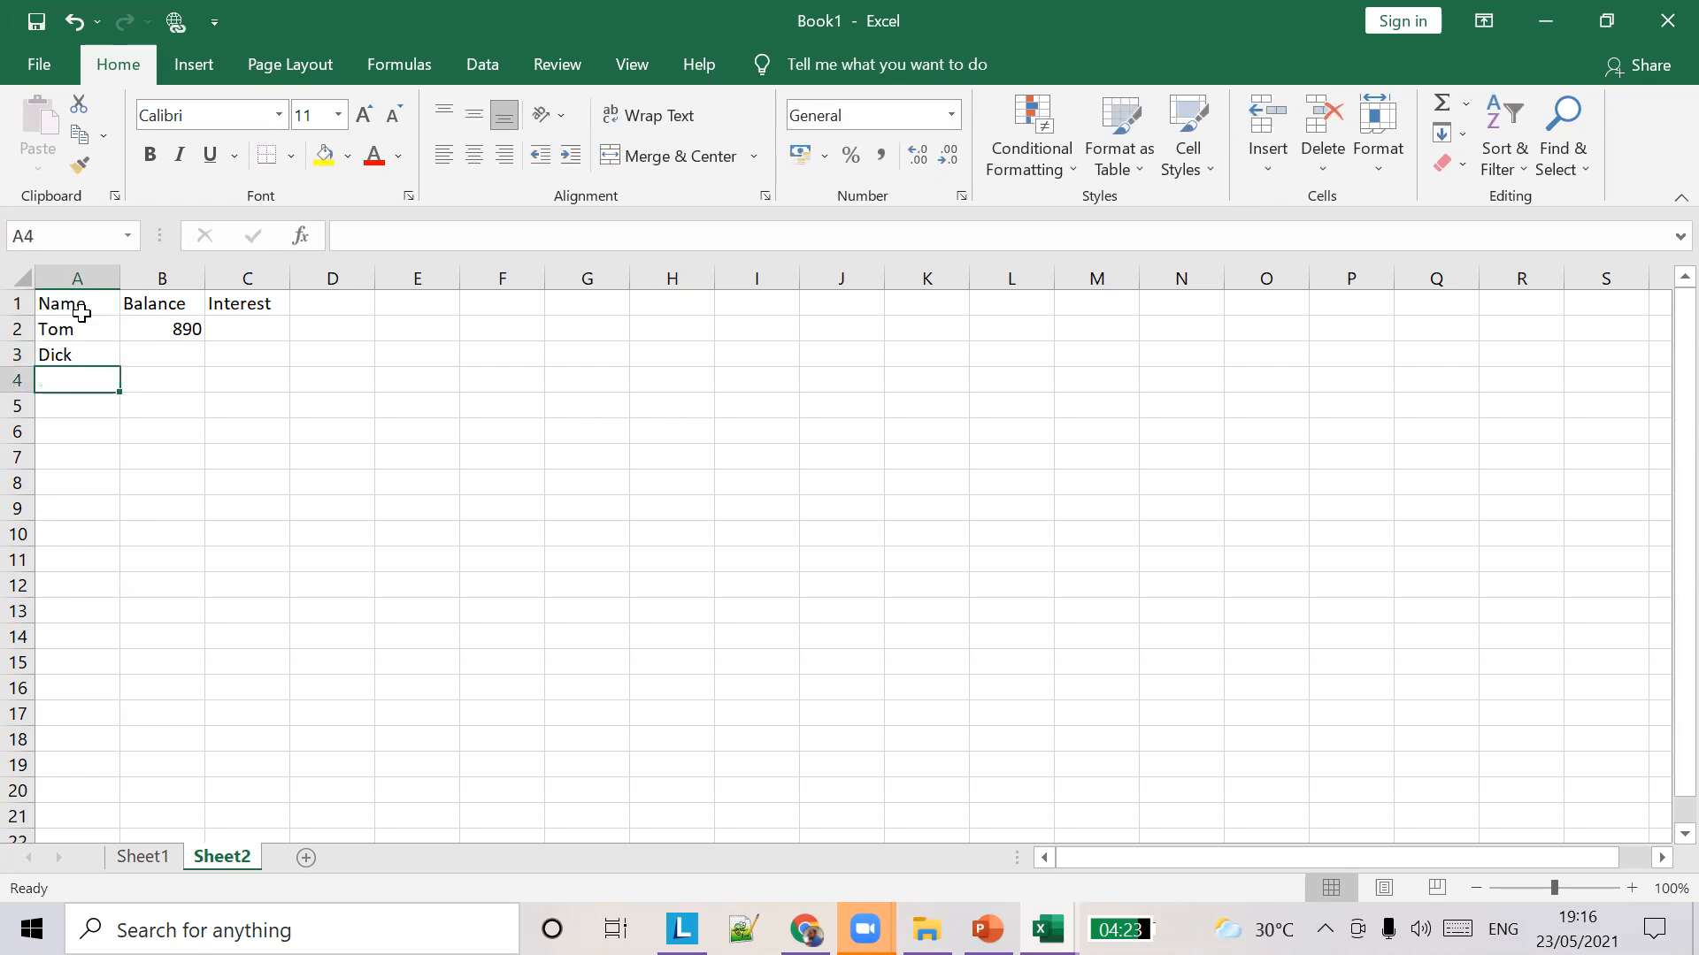
{"action": "type", "text": "Harry"}
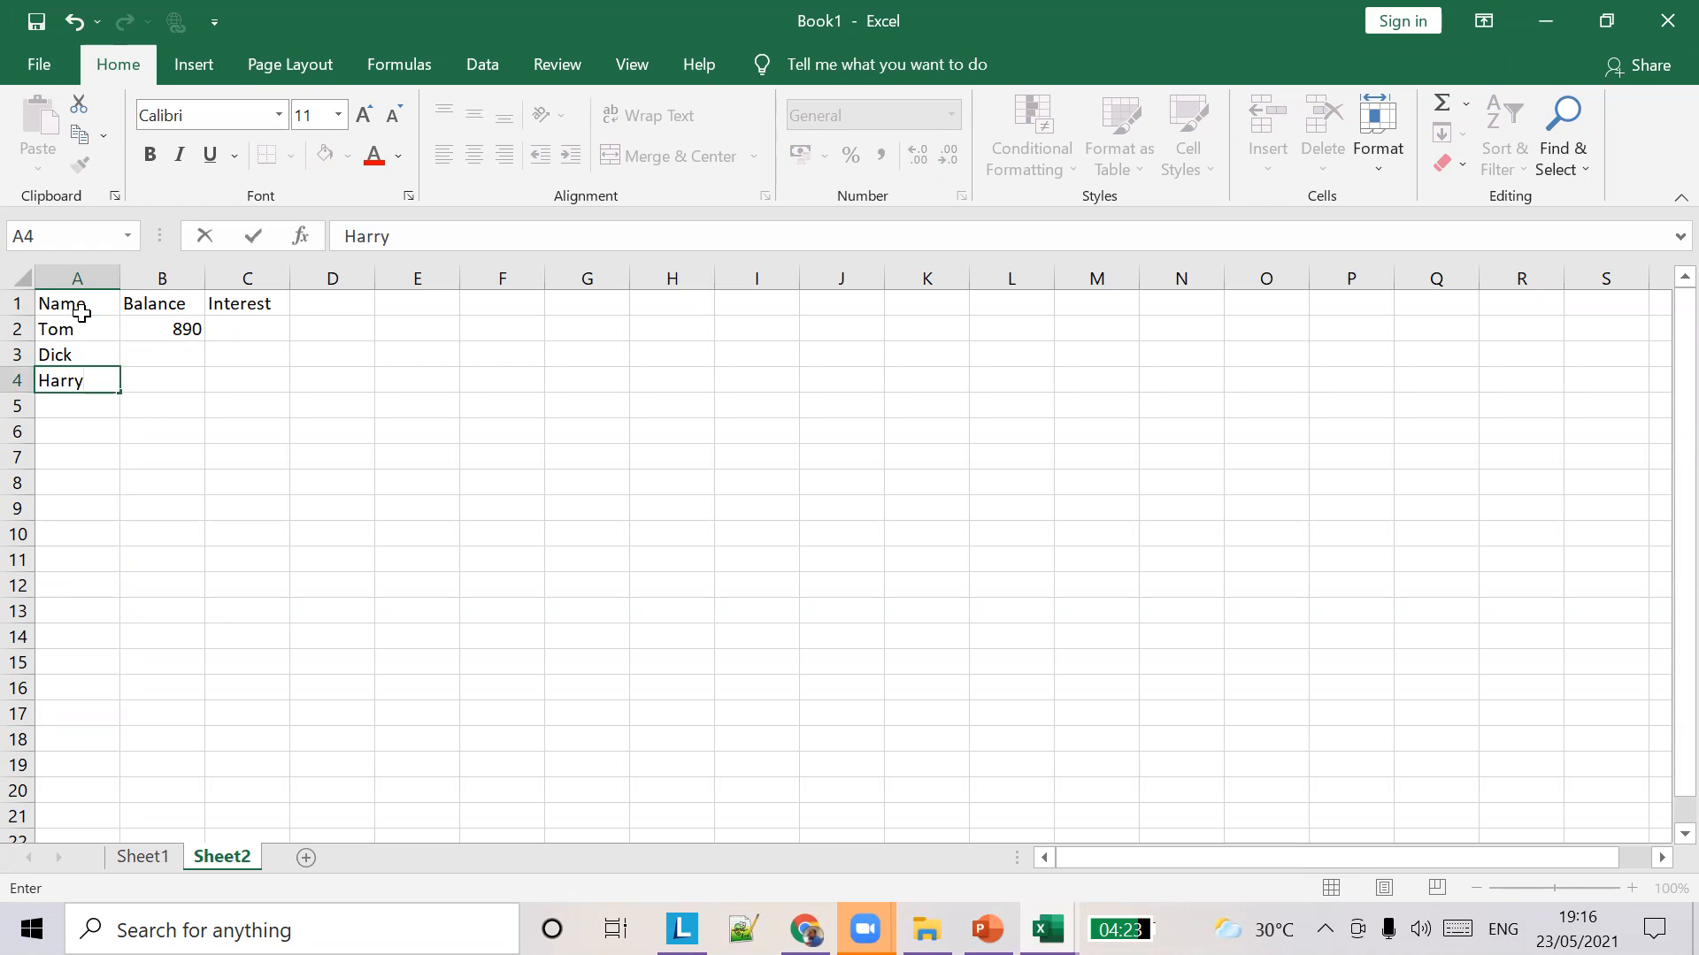
Enter the balances 760 in cell B3 and 1500 in cell B4.
{"action": "key", "text": "Up"}
{"action": "key", "text": "Right"}
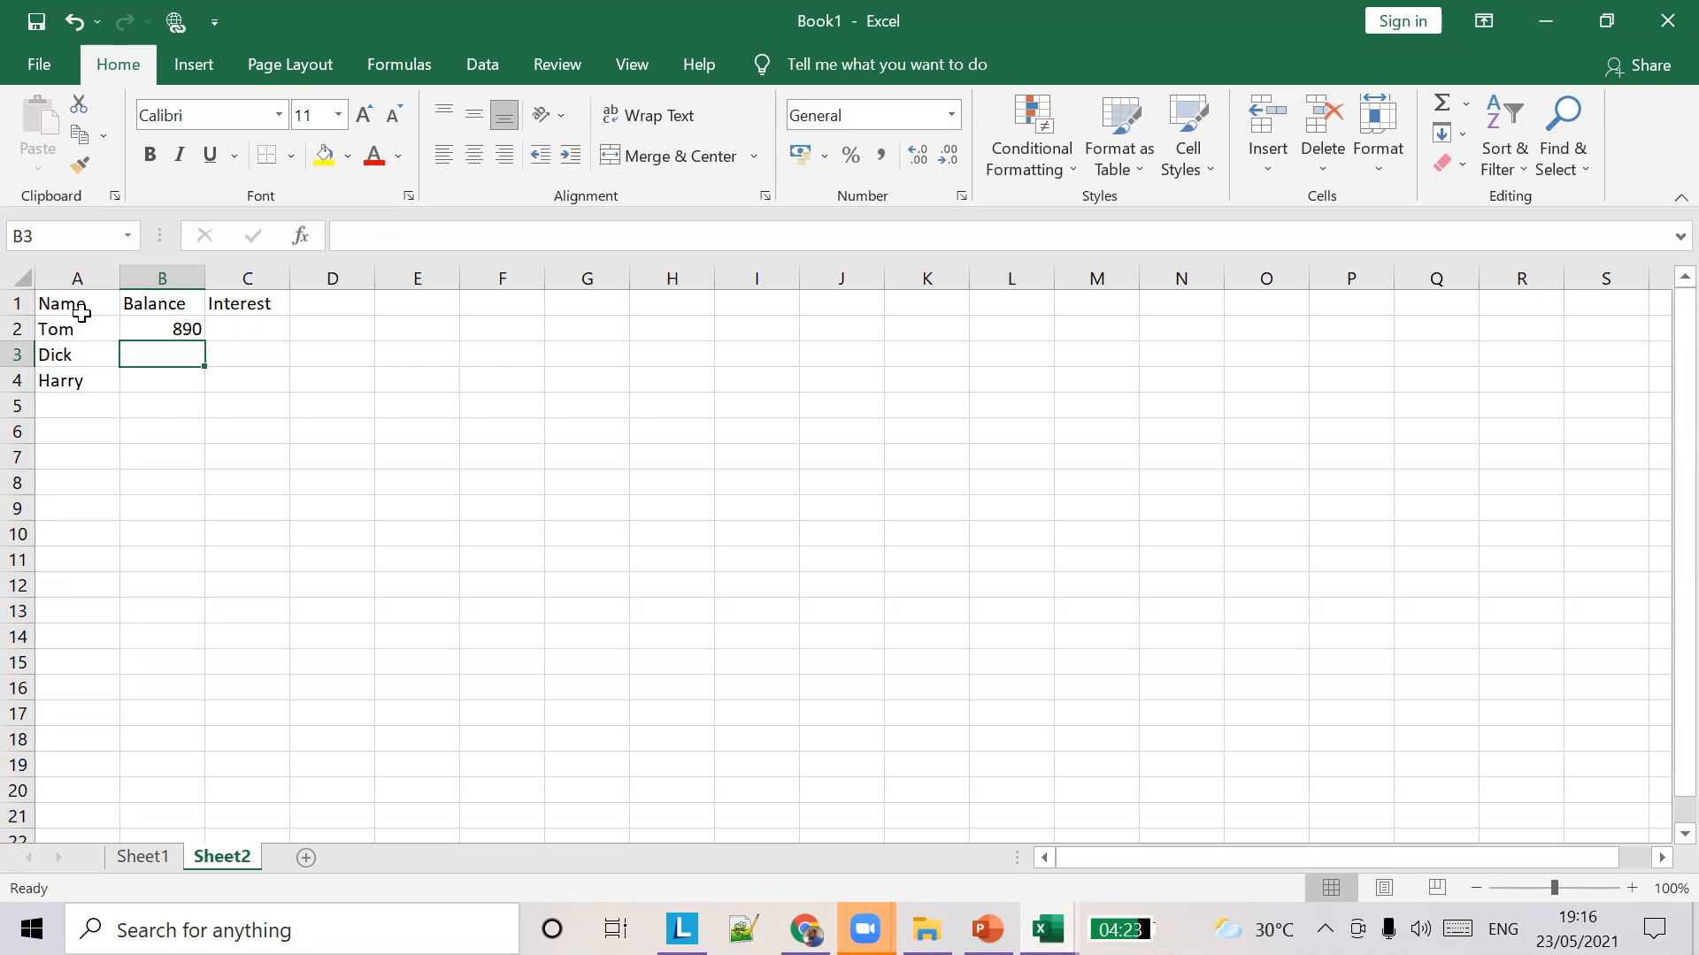
{"action": "type", "text": "760"}
{"action": "key", "text": "Return"}
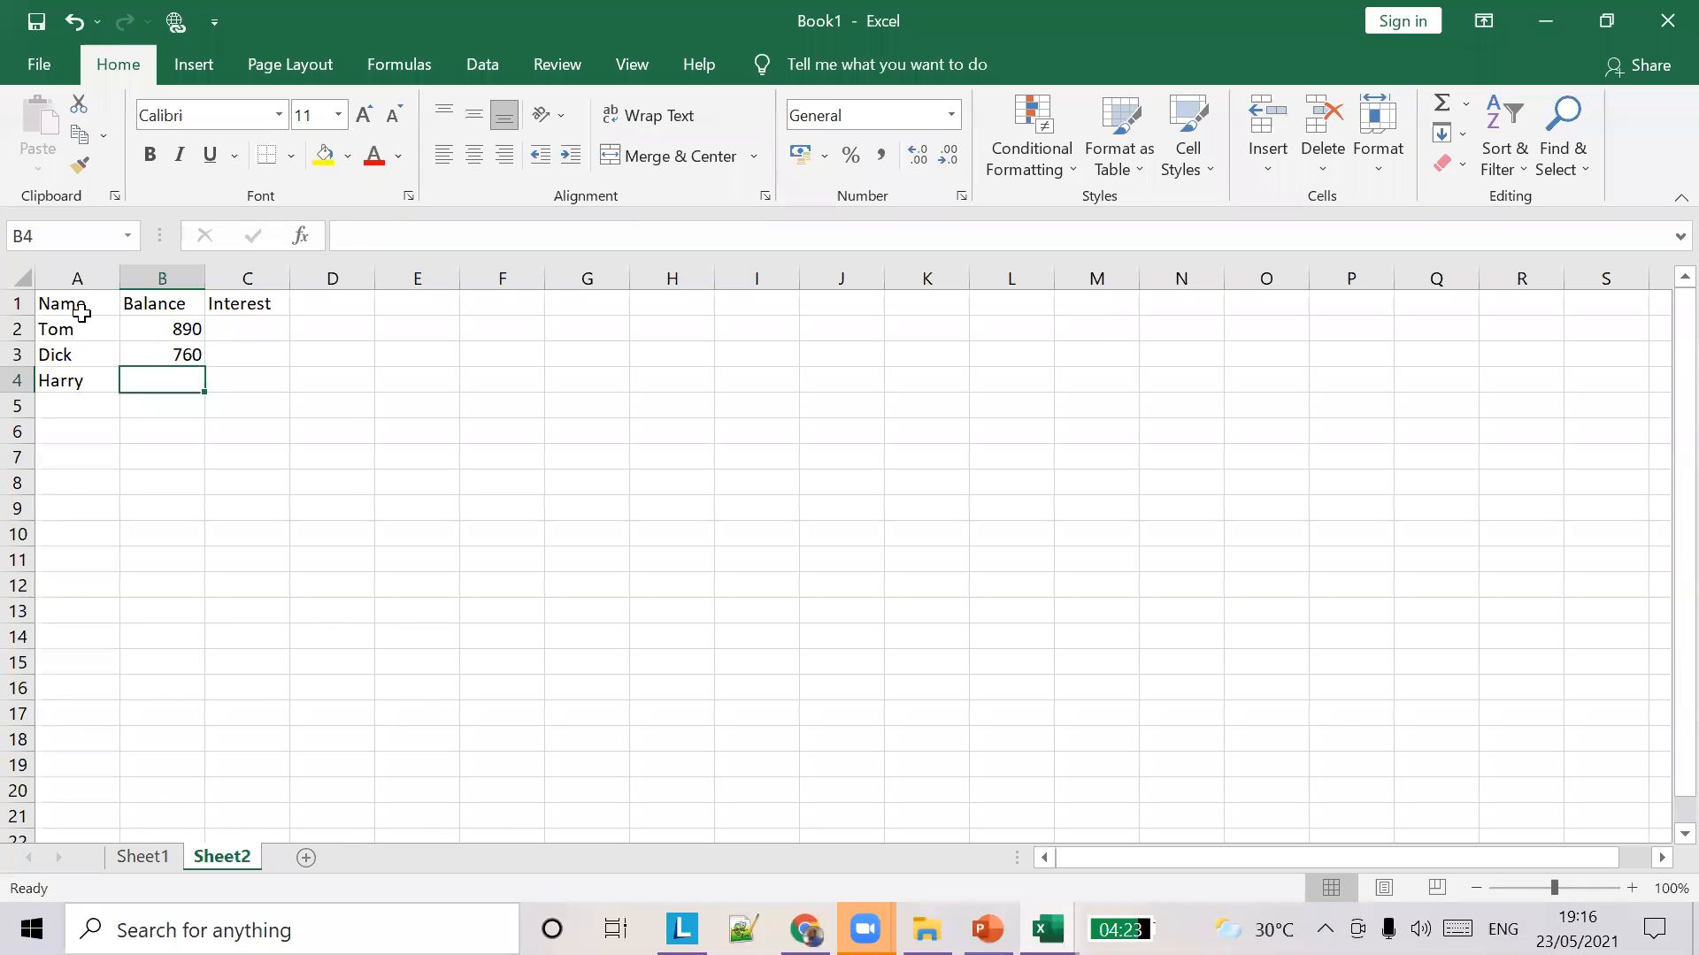
{"action": "type", "text": "1500"}
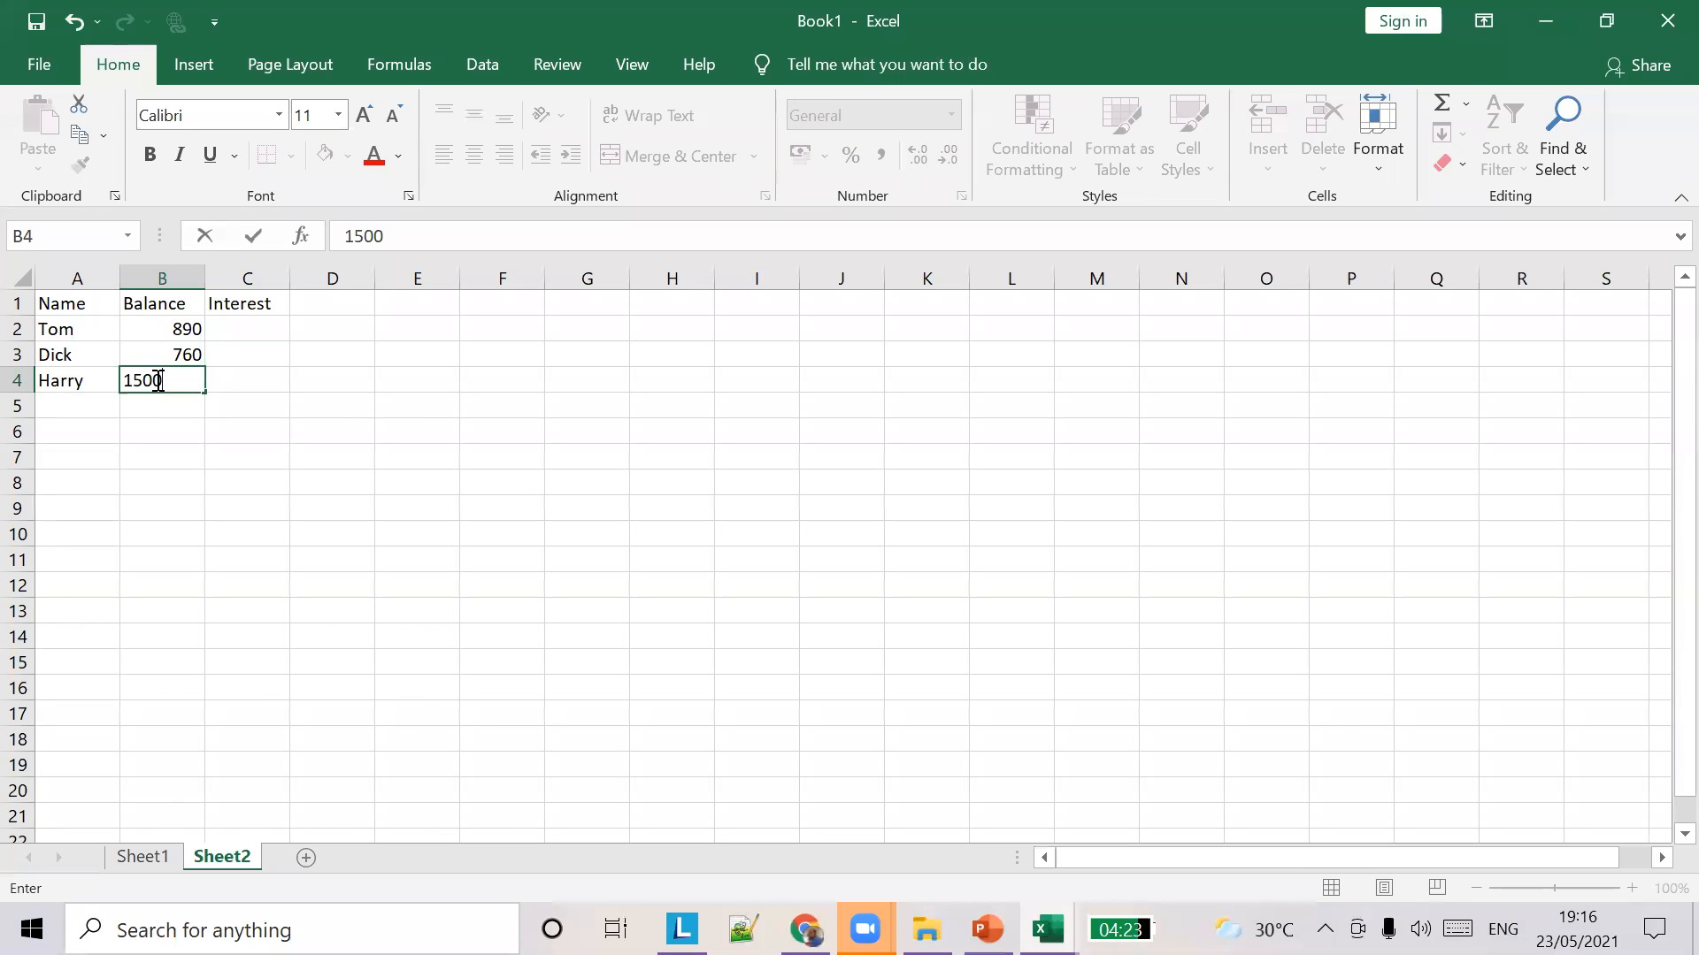
{"action": "left_click", "coordinate": [190, 329]}
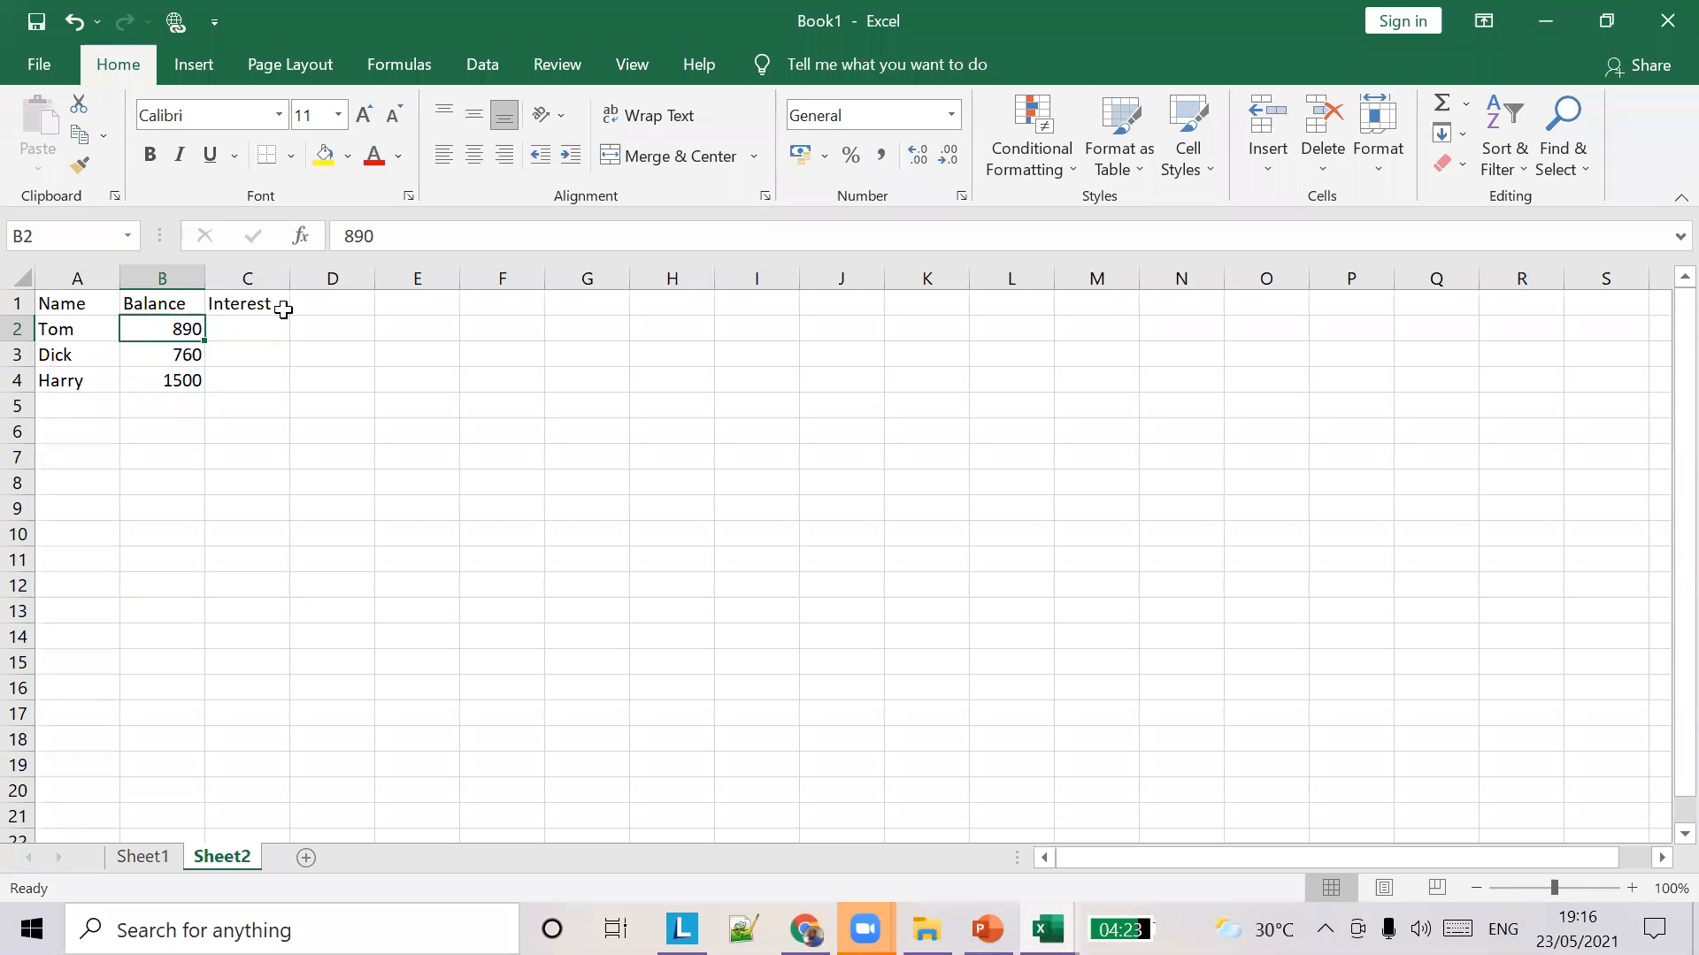
Enter the interest rate 7% in cell D1, beside the Interest header.
{"action": "left_click", "coordinate": [334, 303]}
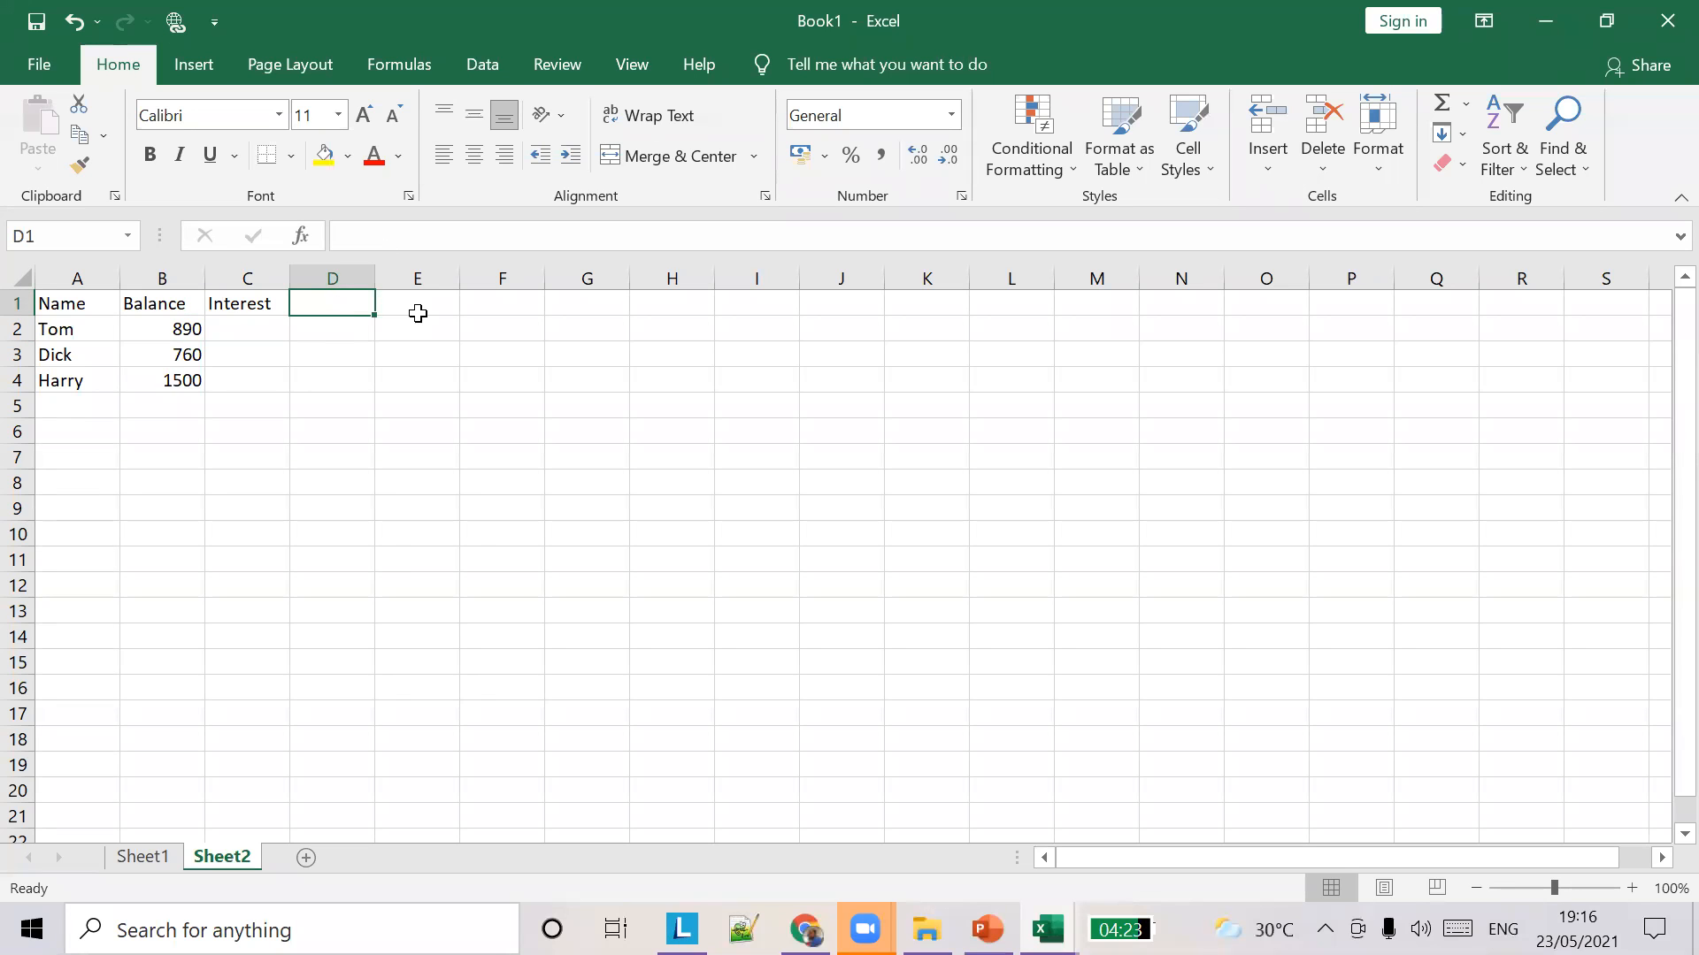
{"action": "type", "text": "7"}
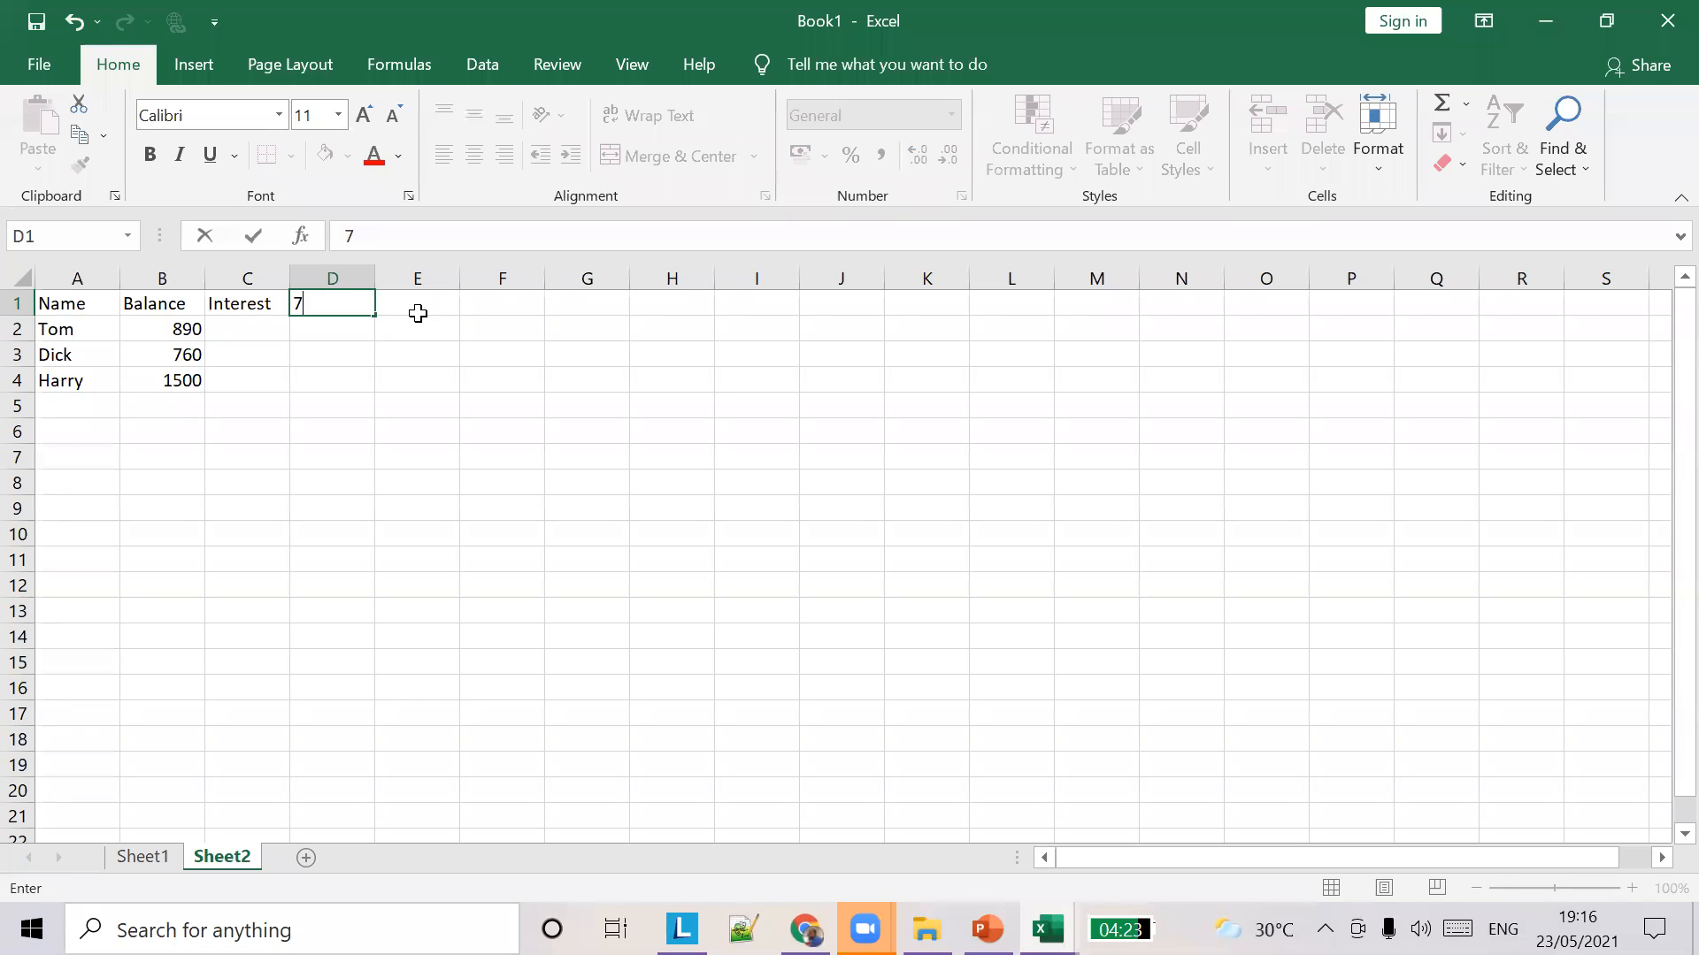
{"action": "type", "text": "%"}
{"action": "left_click", "coordinate": [219, 329]}
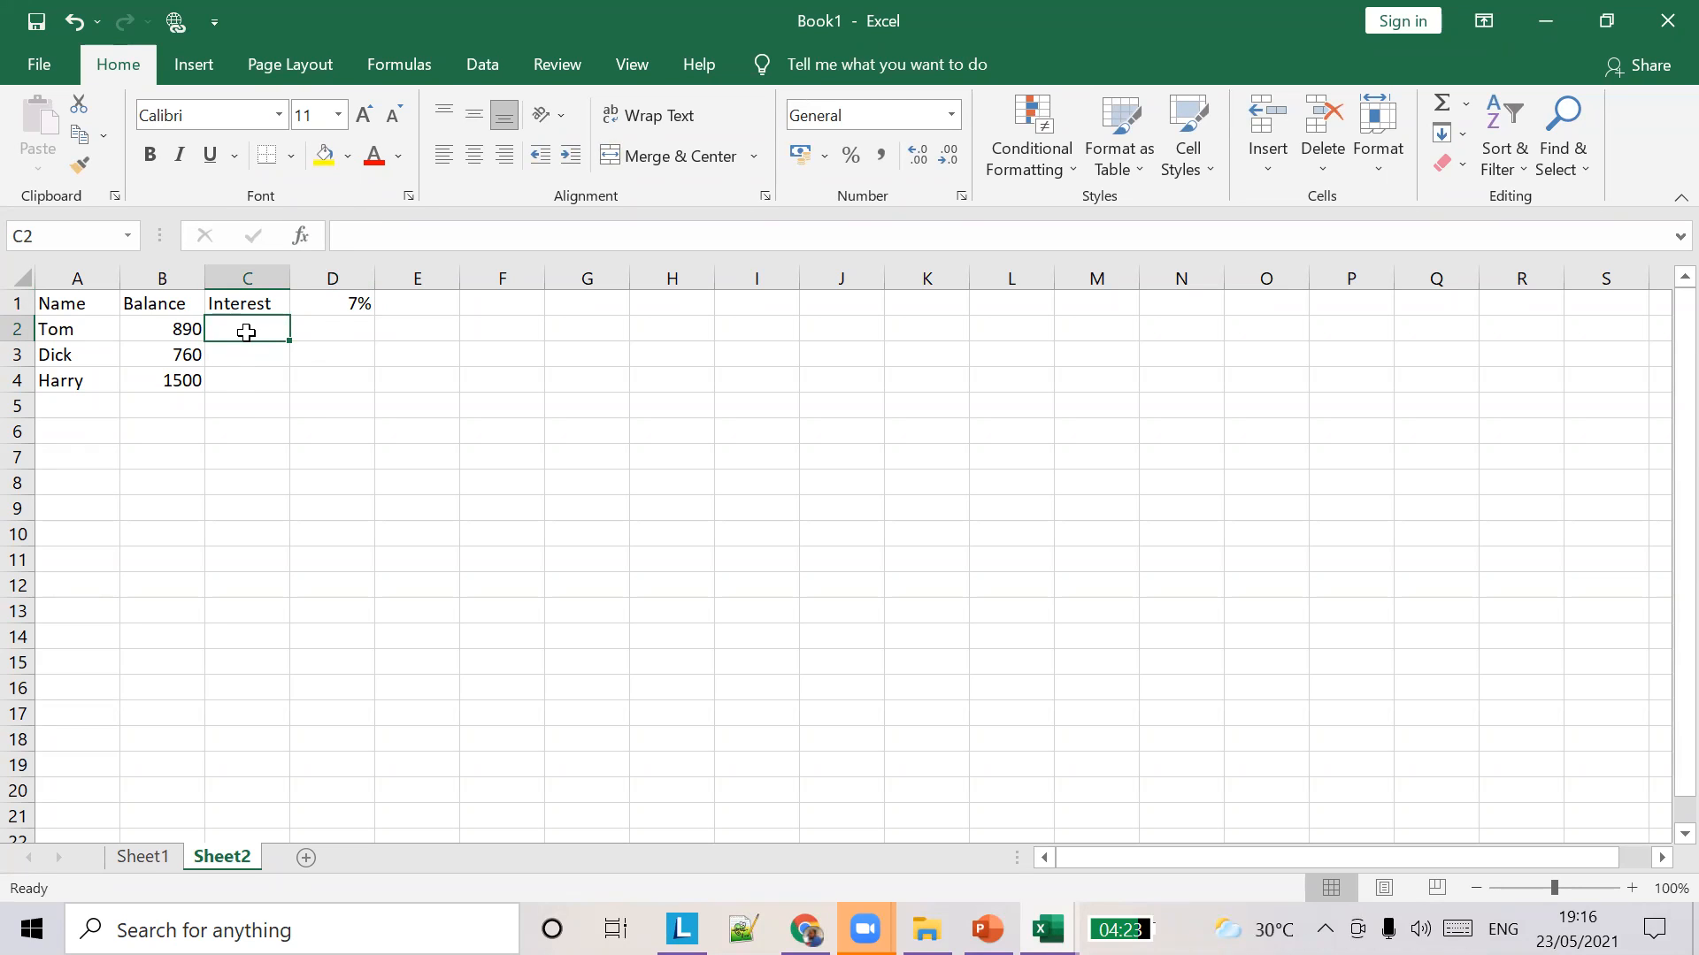
{"action": "left_click_drag", "start_coordinate": [246, 333], "coordinate": [260, 376]}
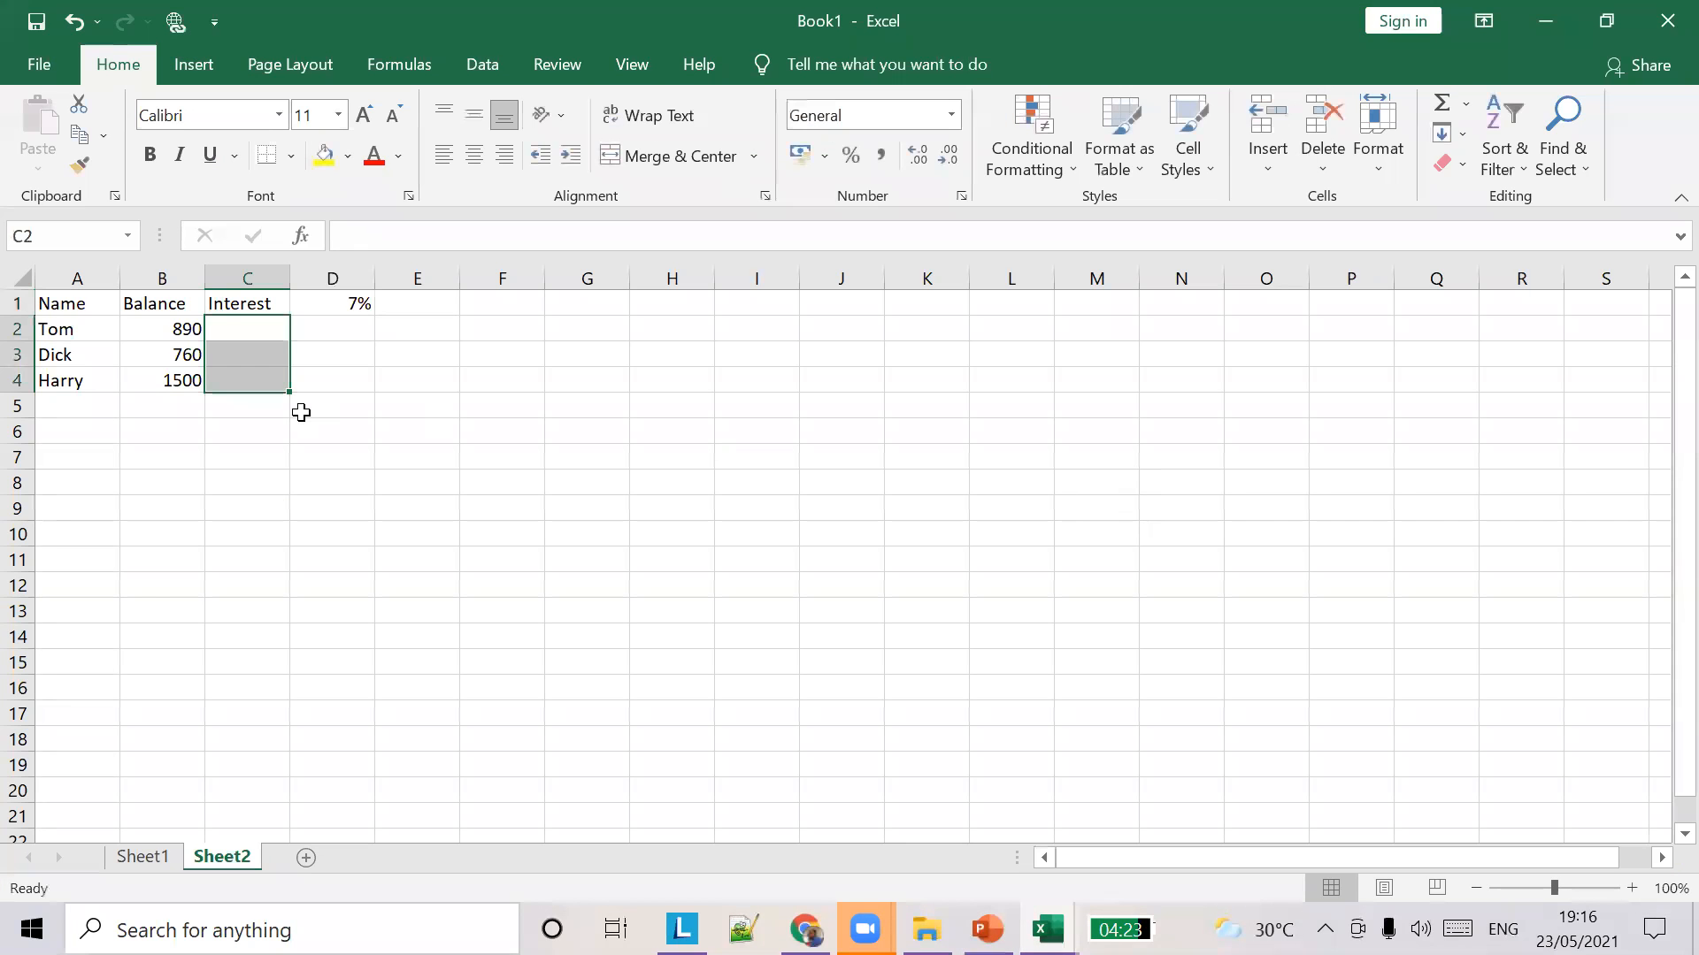
{"action": "left_click", "coordinate": [186, 336]}
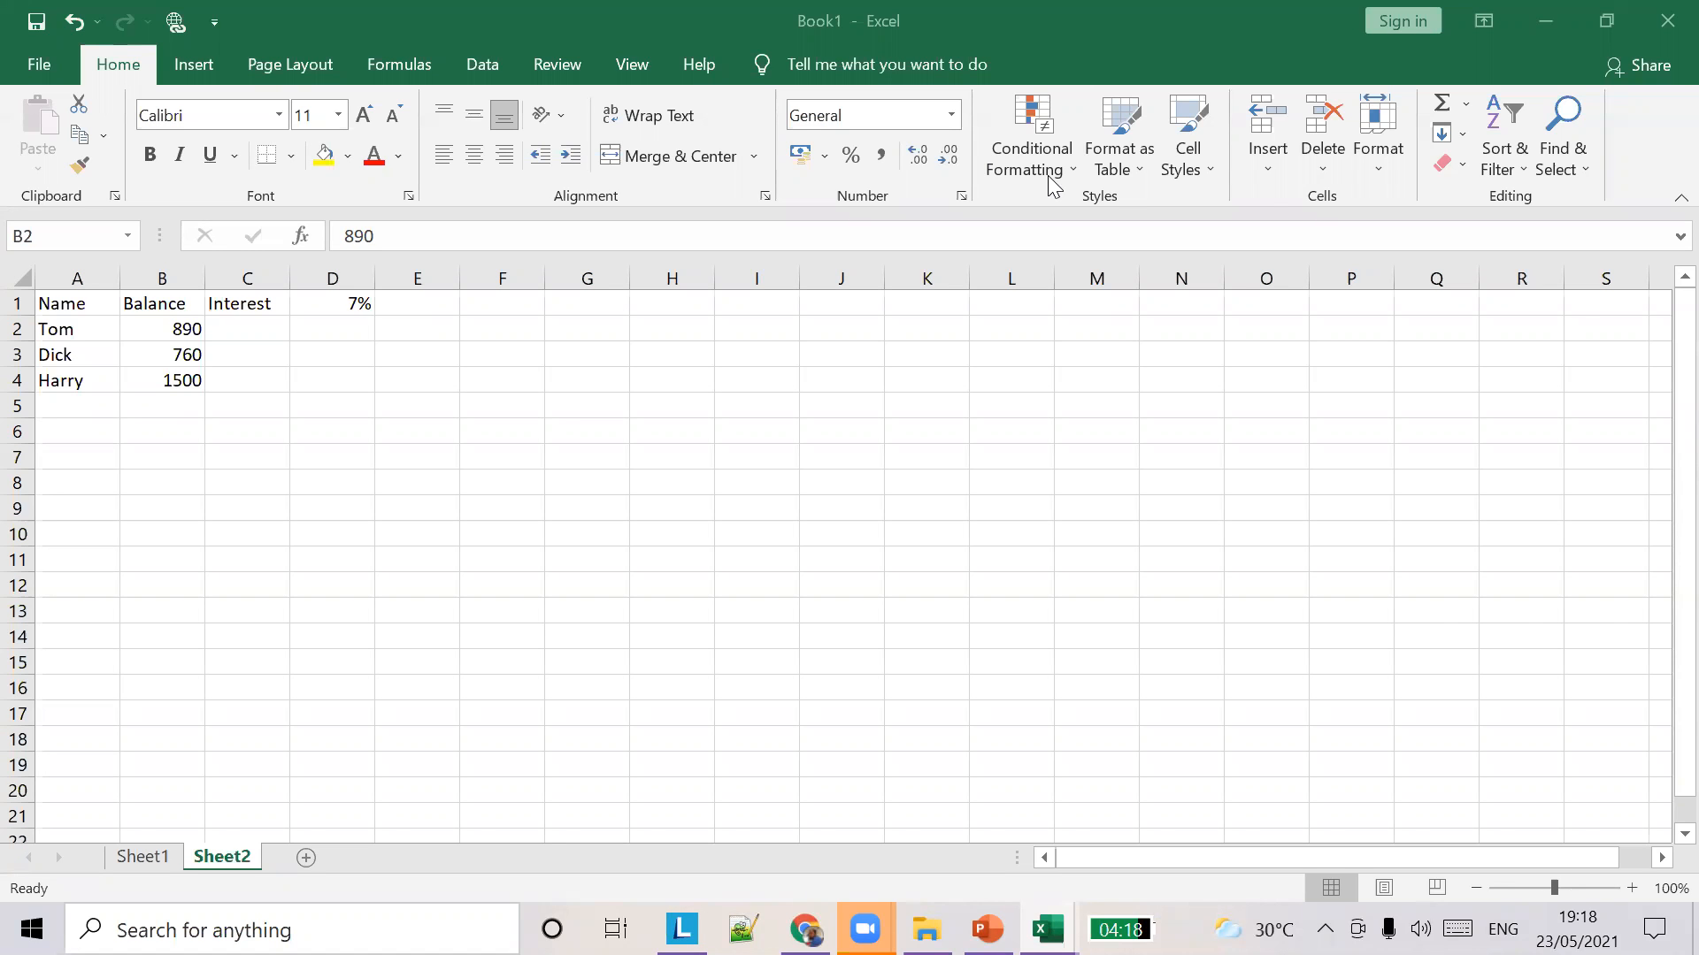
{"action": "left_click", "coordinate": [745, 158]}
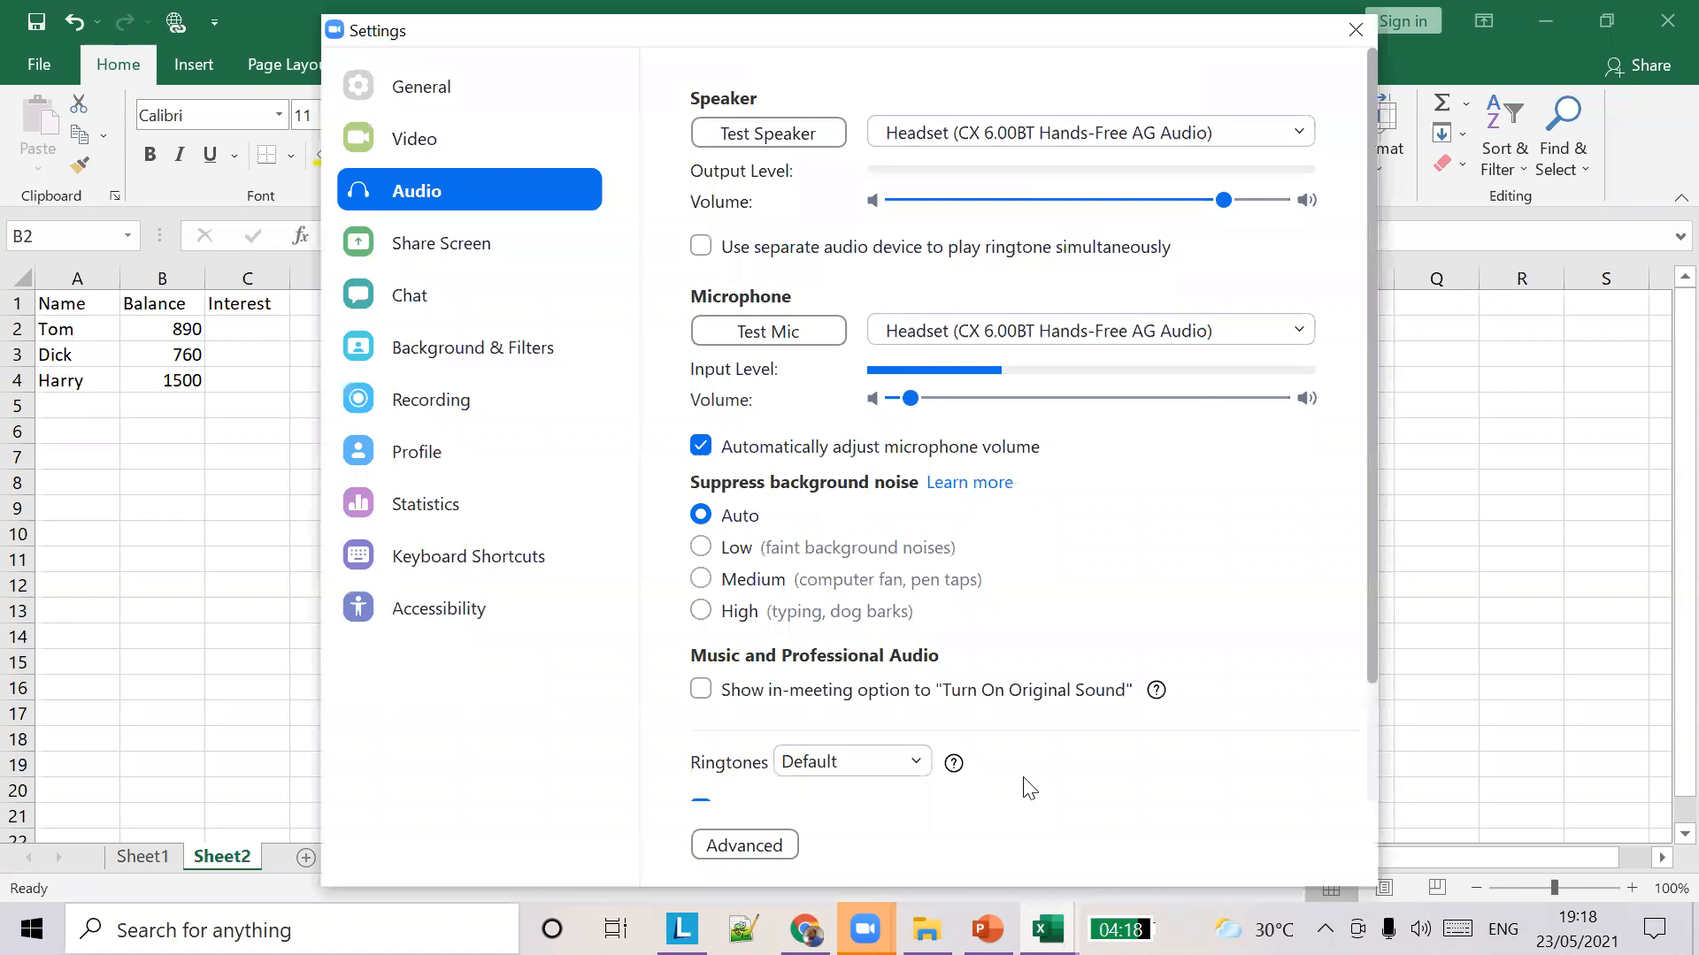
{"action": "left_click", "coordinate": [1357, 34]}
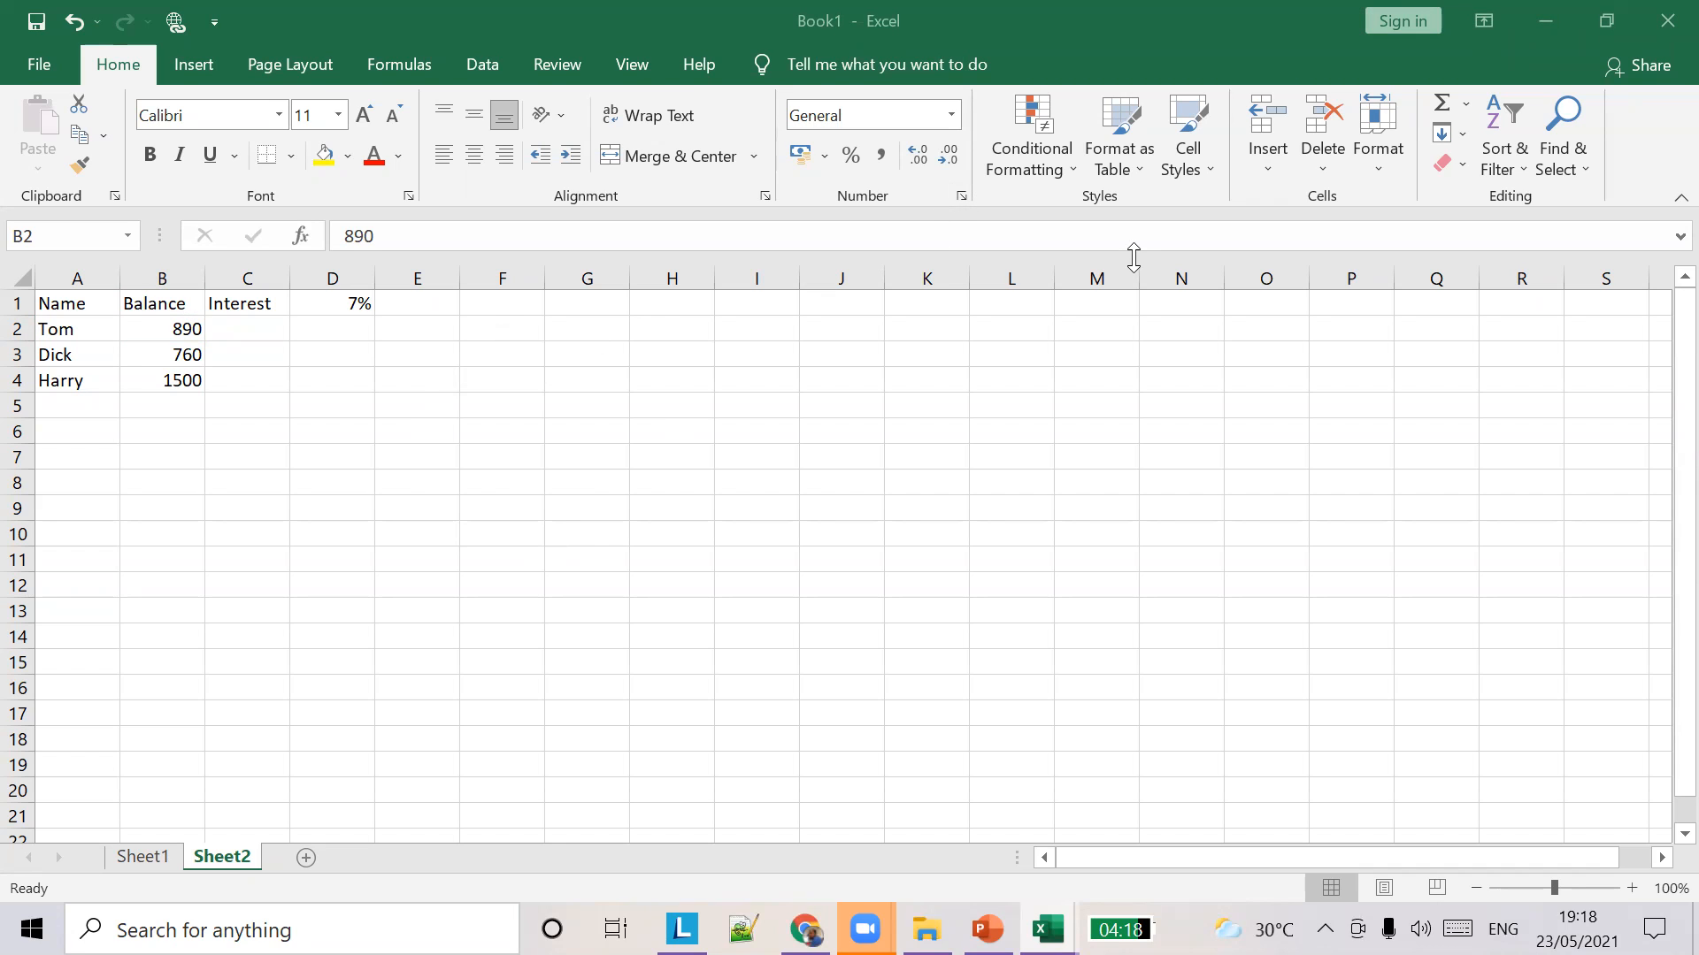
Format the balance in cell B2 as Currency with the SGD symbol and two decimal places.
{"action": "left_click", "coordinate": [166, 329]}
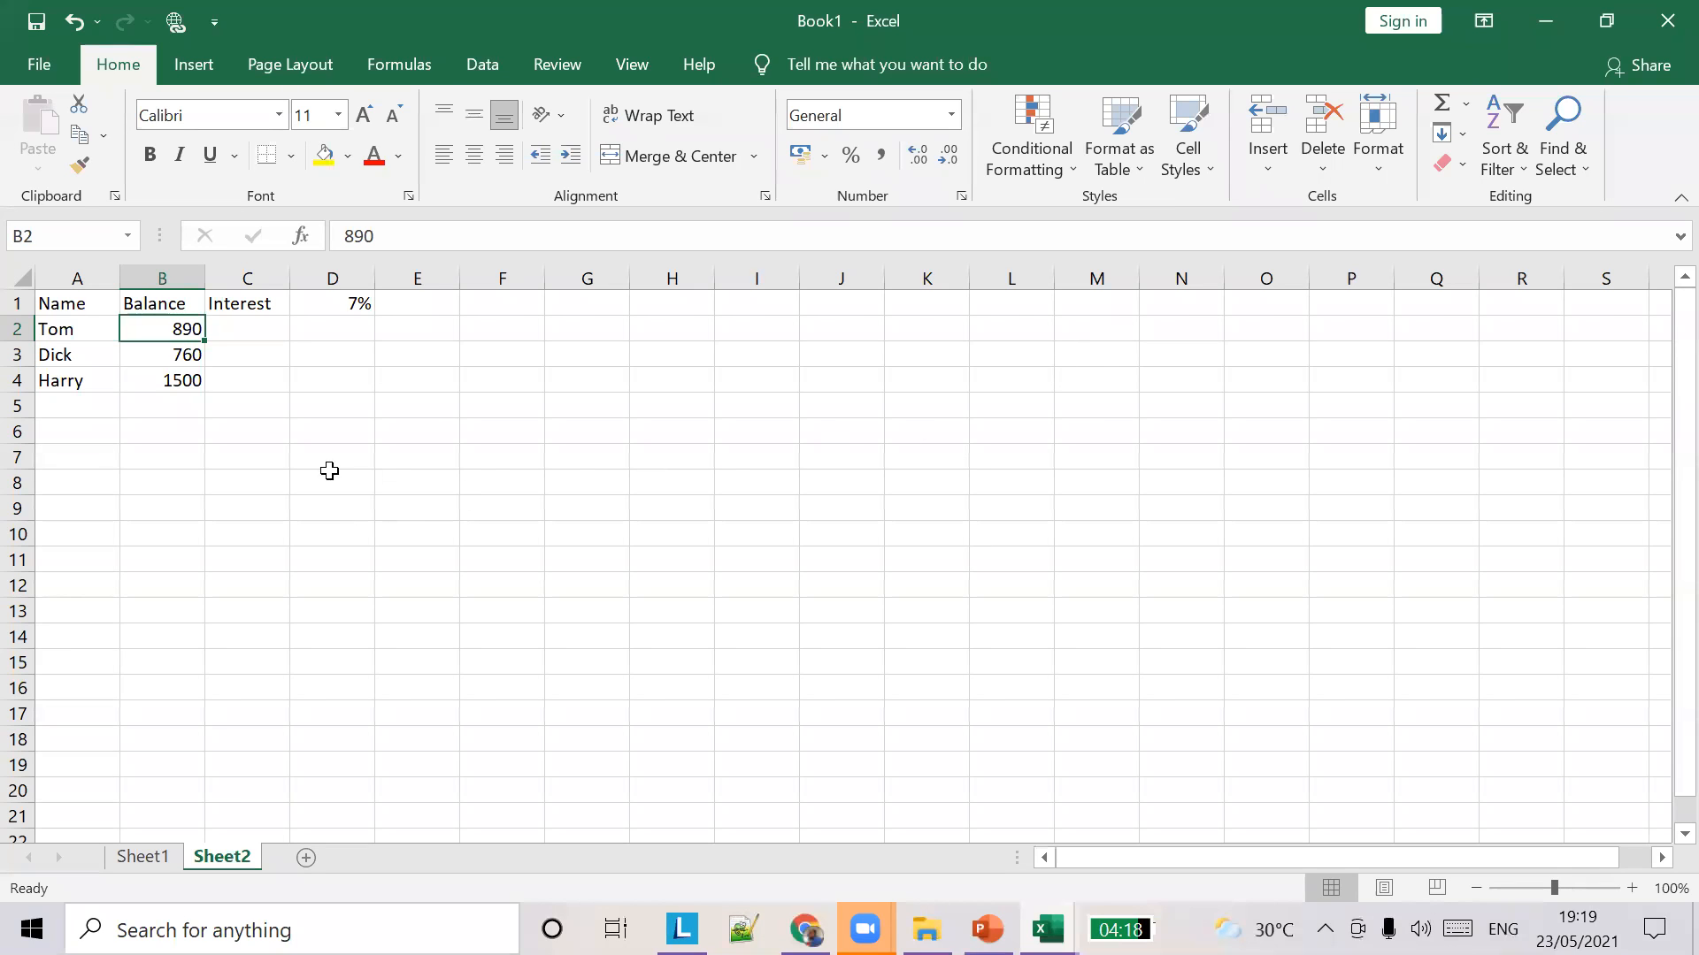
{"action": "right_click", "coordinate": [184, 333]}
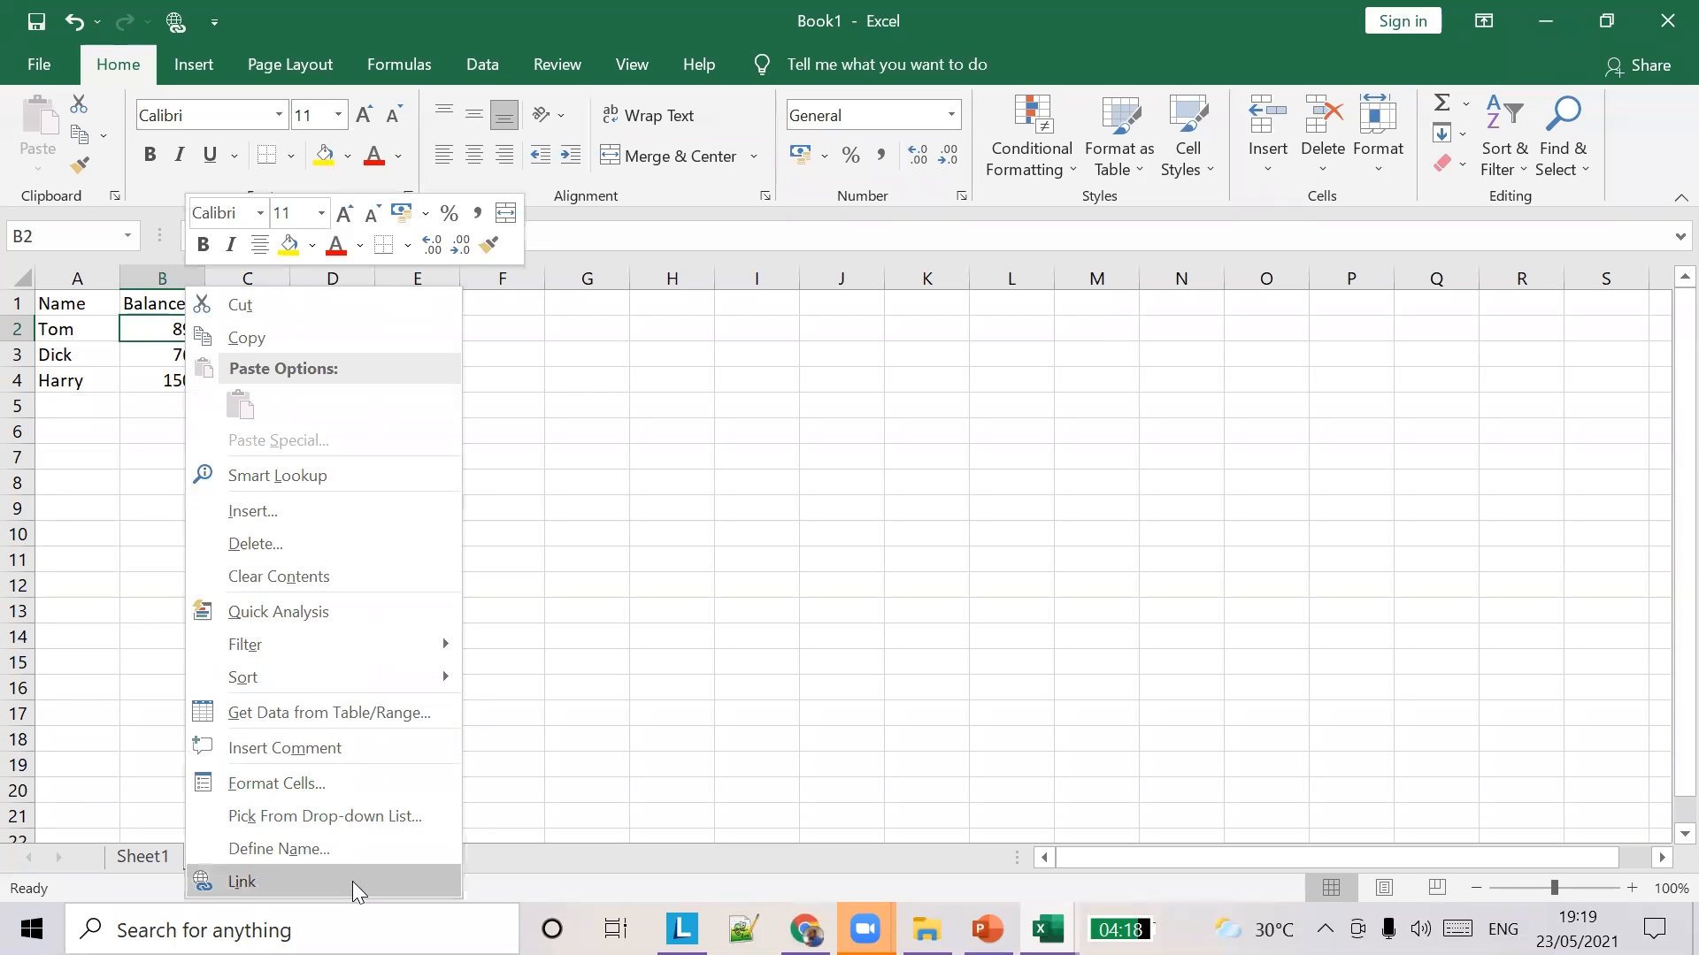
{"action": "key", "text": "Escape"}
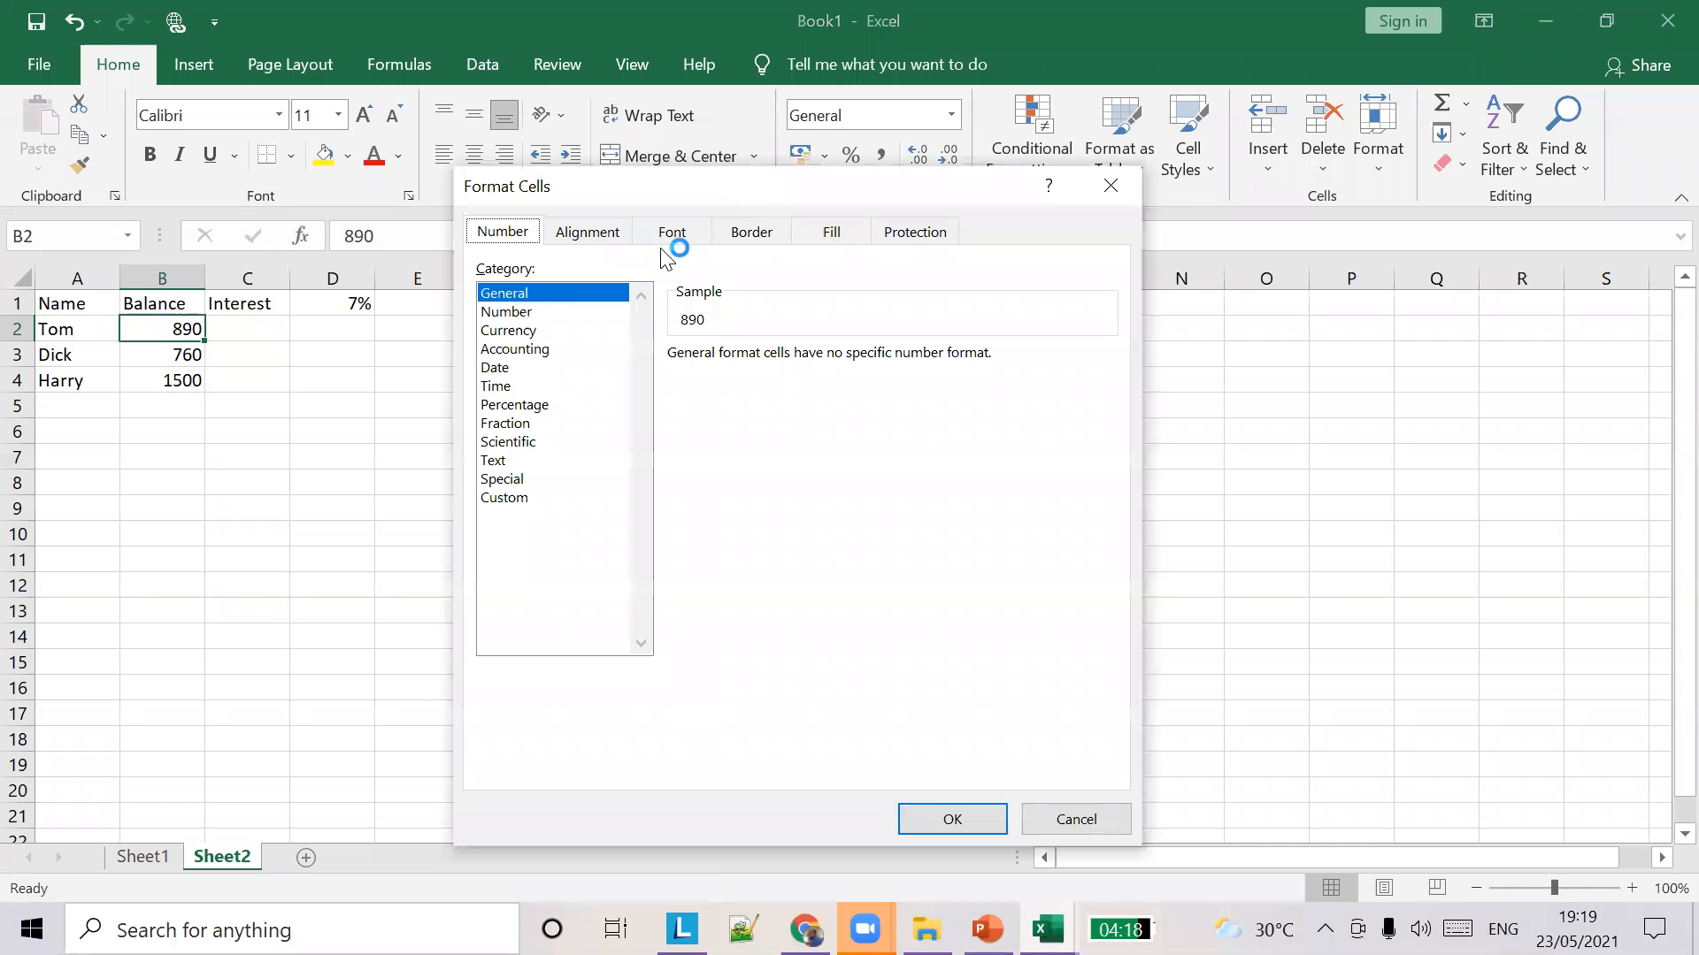
{"action": "left_click", "coordinate": [529, 332]}
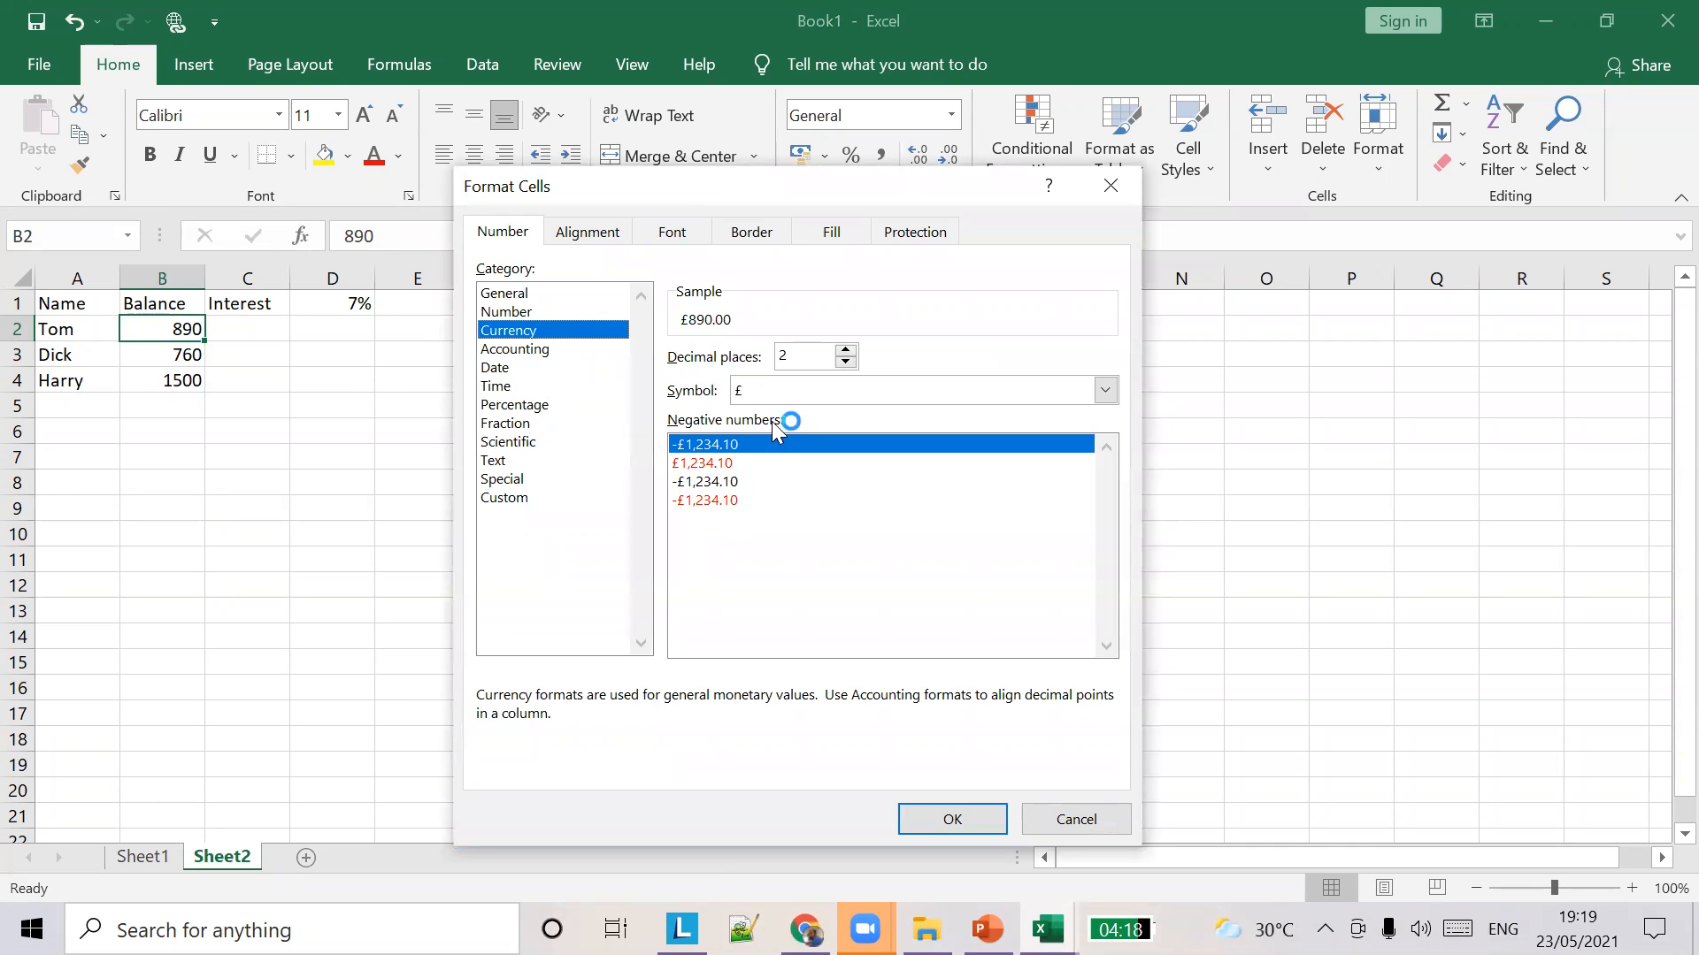
{"action": "left_click", "coordinate": [1105, 390]}
{"action": "scroll", "coordinate": [937, 570], "scroll_direction": "down", "scroll_amount": 20}
{"action": "scroll", "coordinate": [930, 692], "scroll_direction": "down", "scroll_amount": 2}
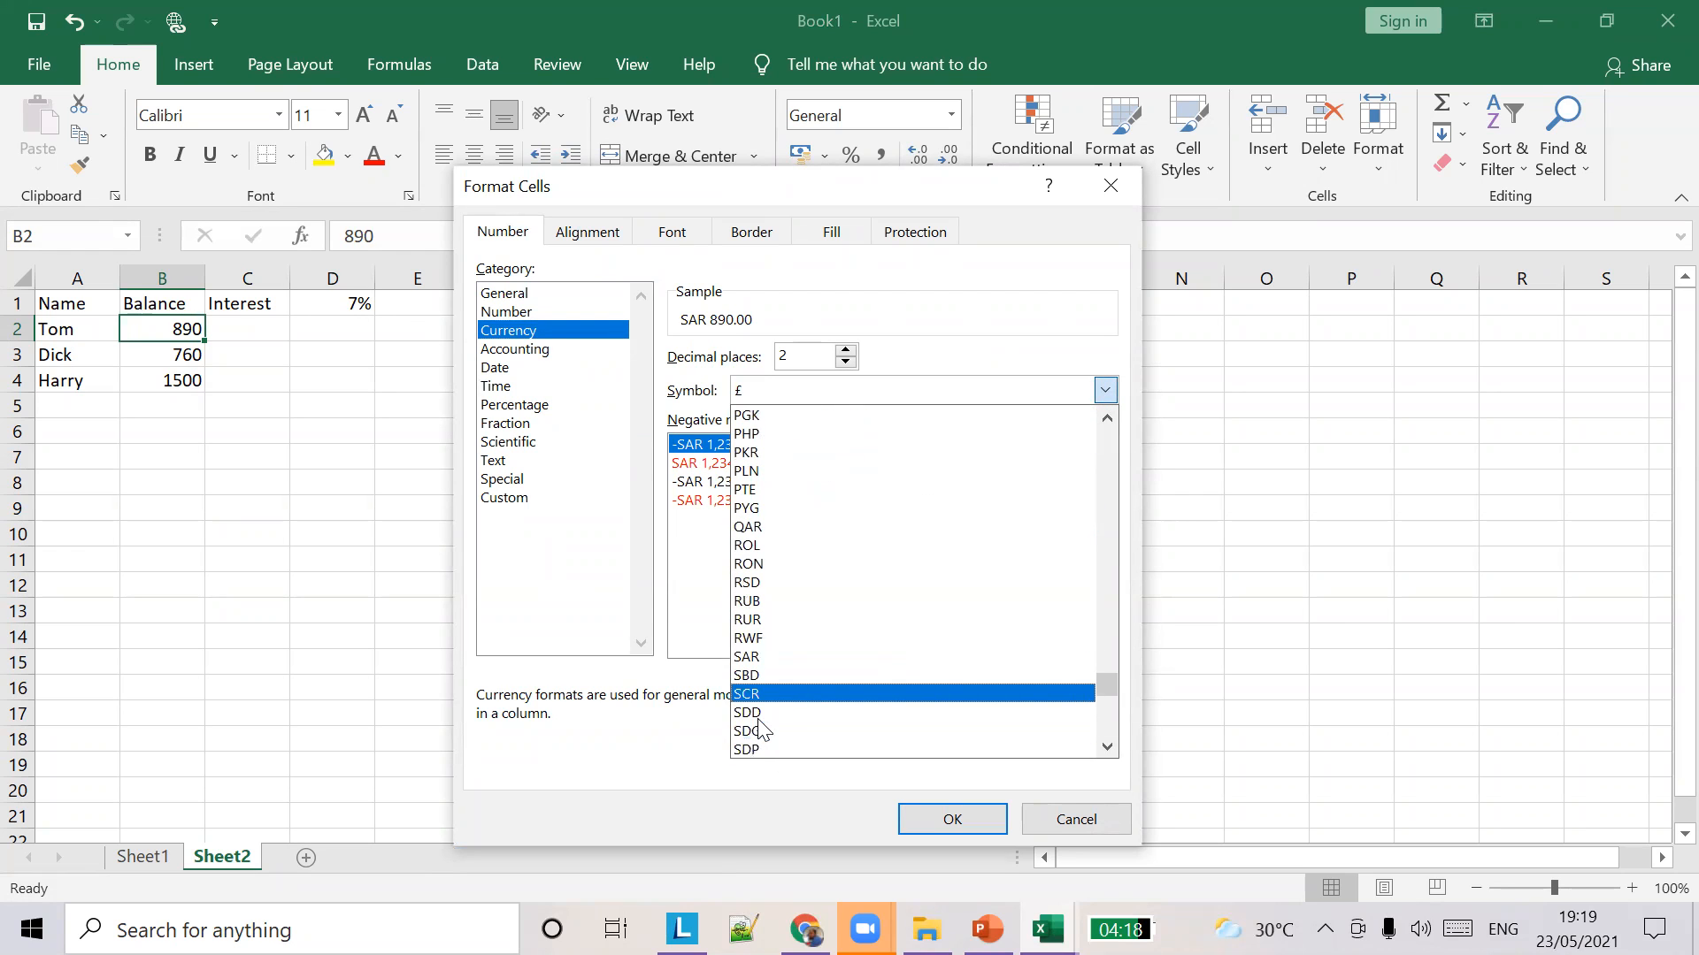
{"action": "scroll", "coordinate": [759, 729], "scroll_direction": "down", "scroll_amount": 1}
{"action": "scroll", "coordinate": [759, 729], "scroll_direction": "down", "scroll_amount": 1}
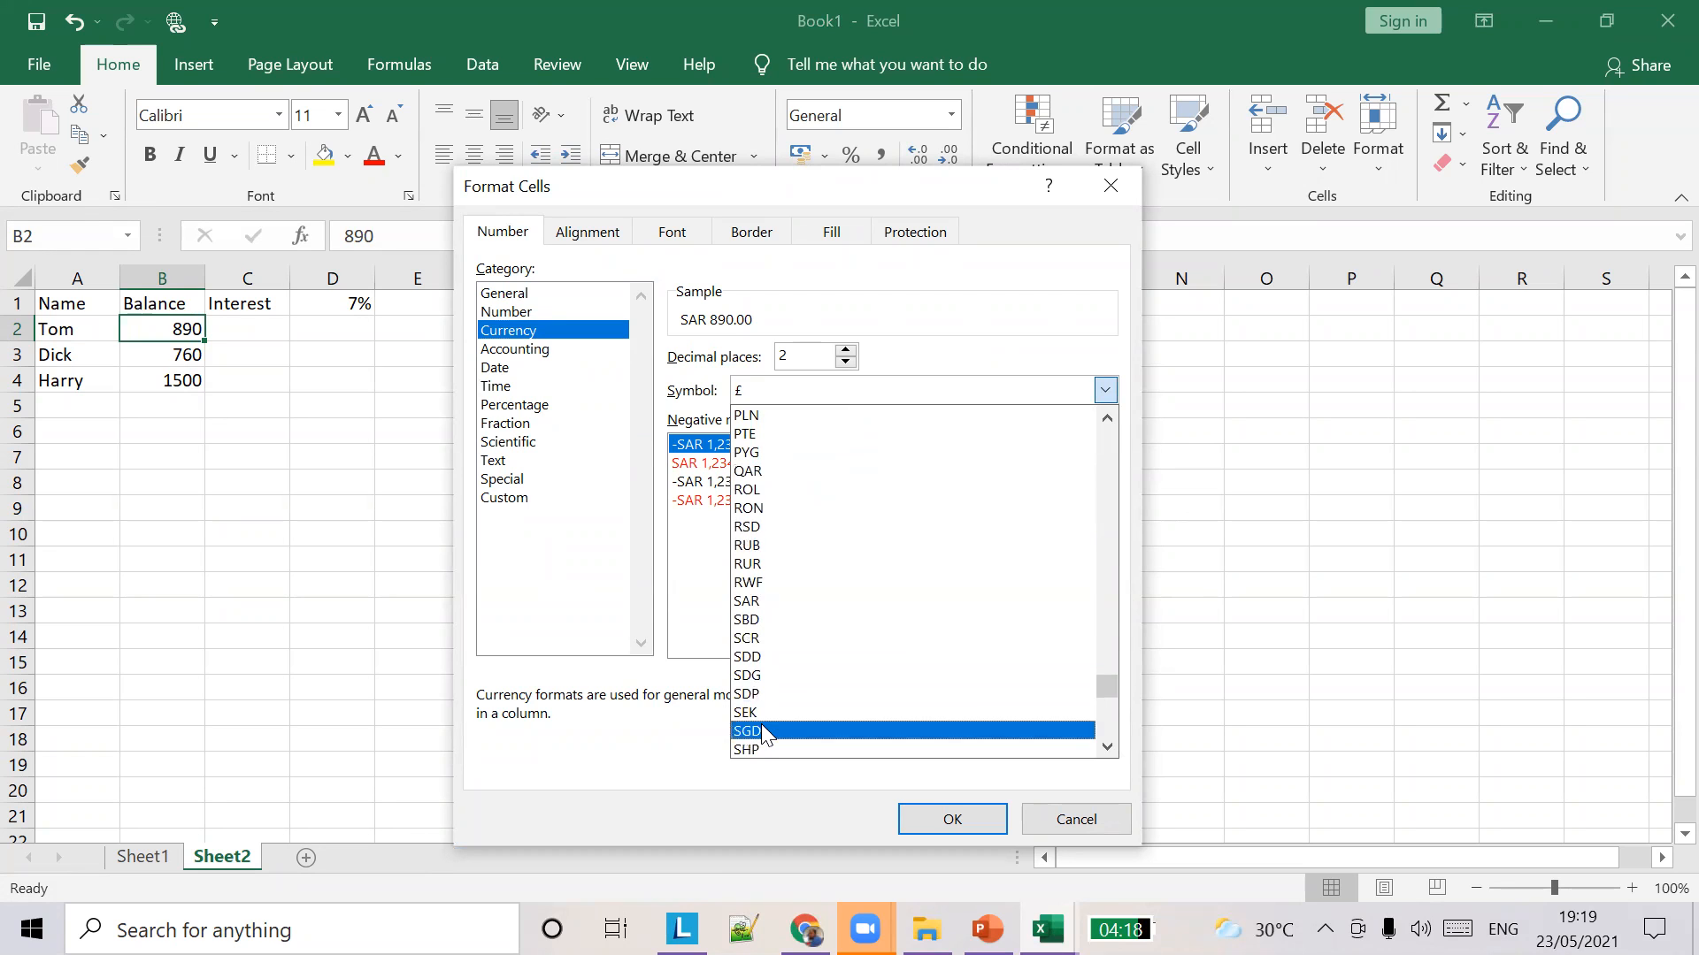
{"action": "left_click", "coordinate": [759, 731]}
{"action": "left_click", "coordinate": [954, 819]}
{"action": "left_click", "coordinate": [443, 428]}
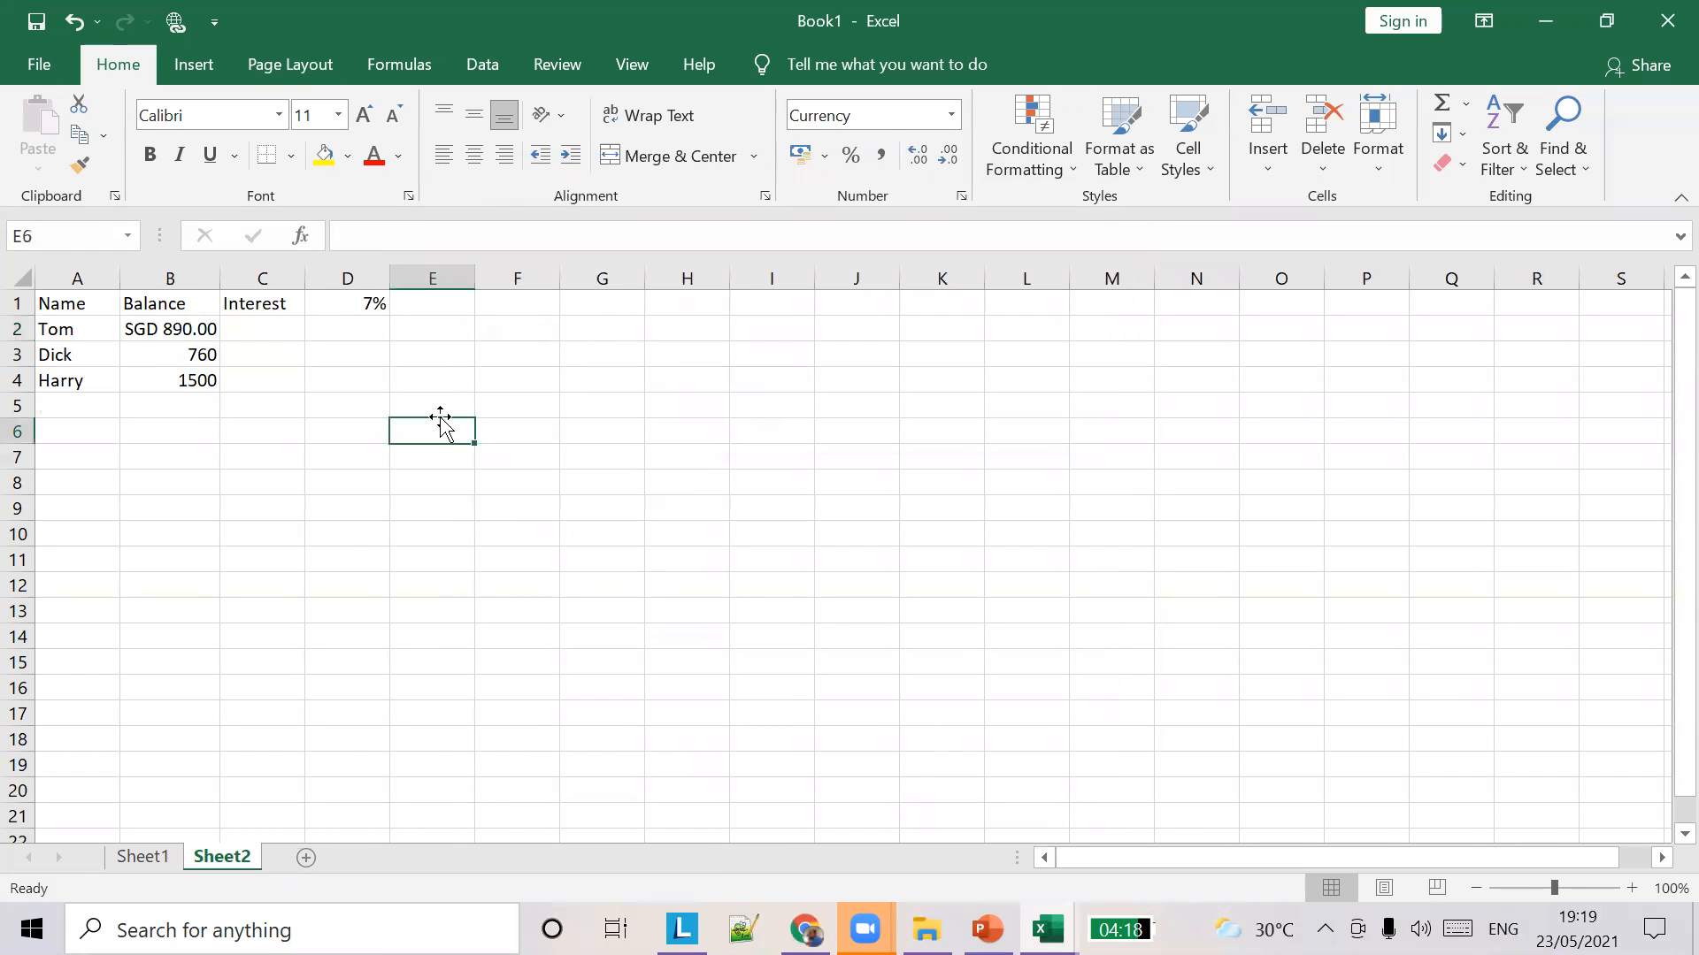
Fill the formatted balance from cell B2 down through cell B4.
{"action": "left_click", "coordinate": [188, 331]}
{"action": "left_click_drag", "start_coordinate": [219, 342], "coordinate": [239, 385]}
{"action": "left_click", "coordinate": [336, 380]}
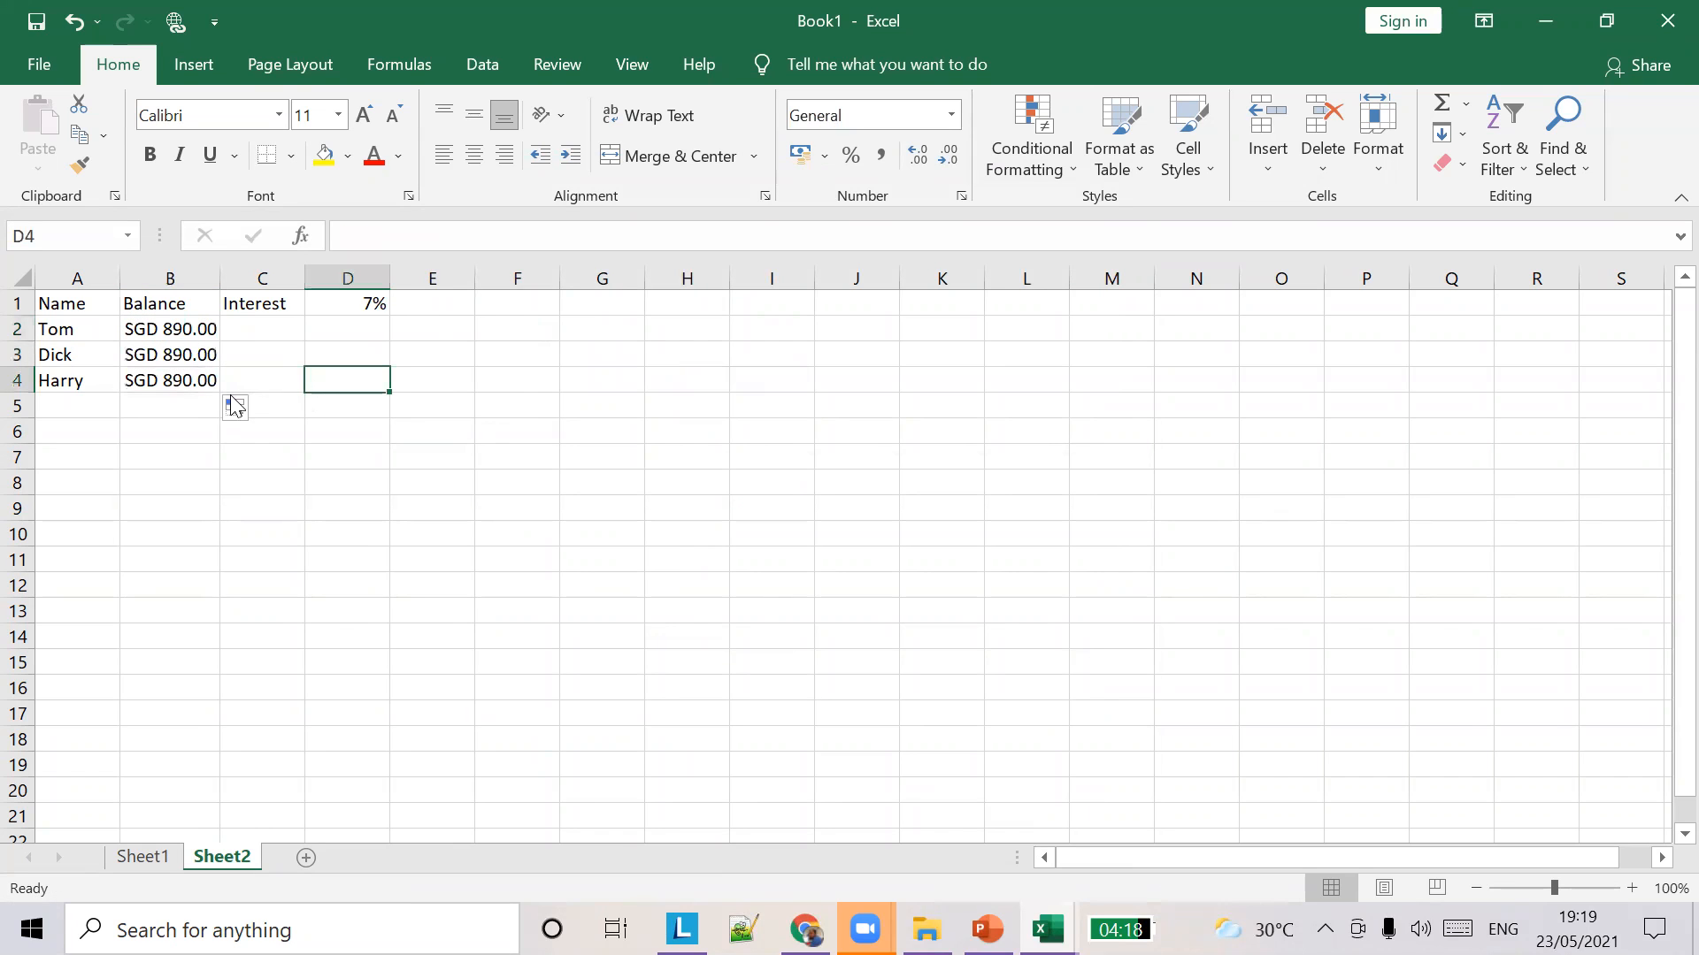
Inspect the underlying value stored in cell B2 behind its currency format.
{"action": "left_click", "coordinate": [179, 328]}
{"action": "double_click", "coordinate": [358, 236]}
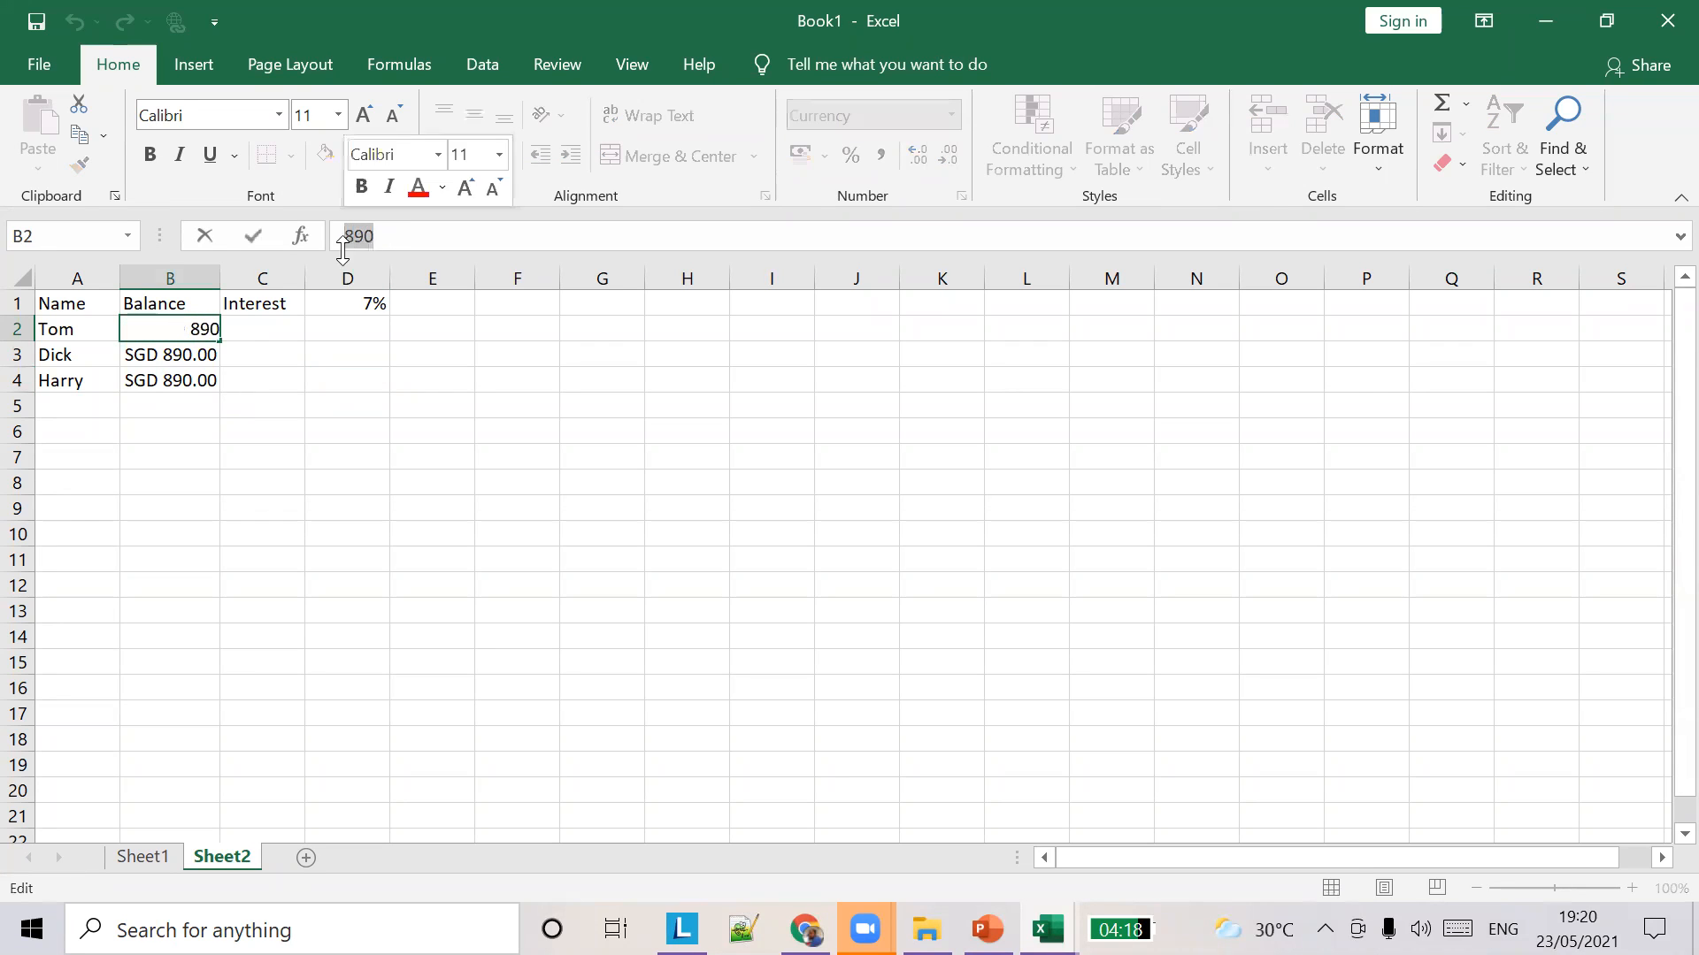
{"action": "left_click", "coordinate": [199, 354]}
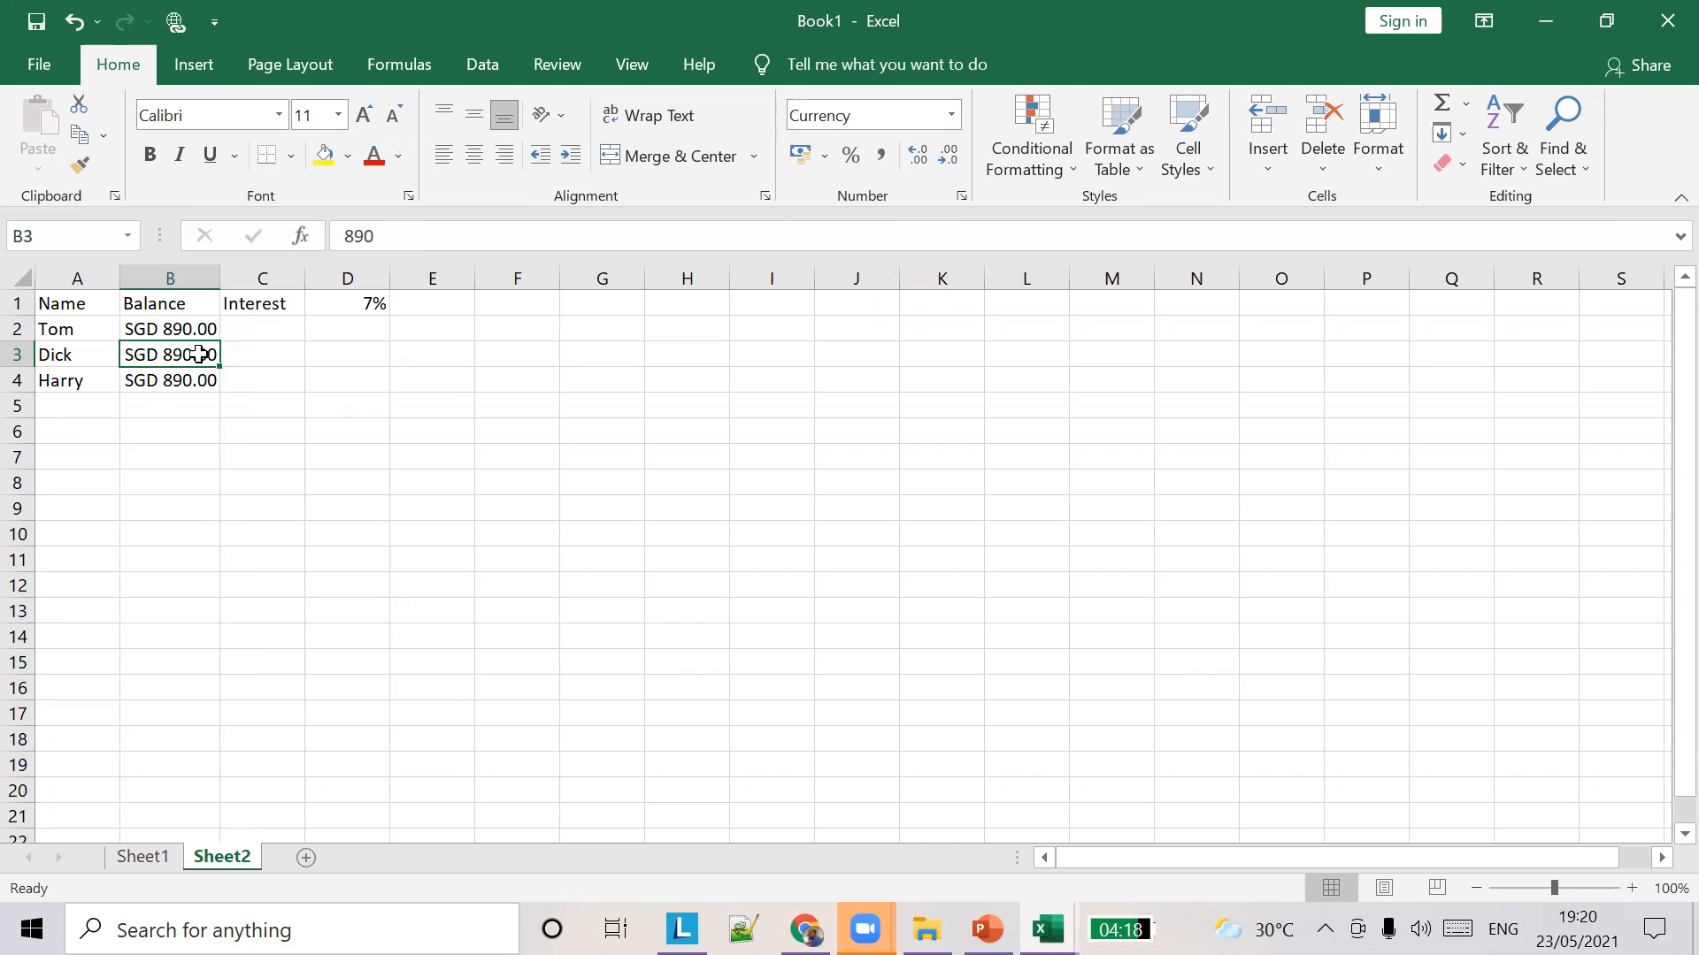
Browse the currency symbols available in the cell format settings for B3, leaving the format as it is.
{"action": "right_click", "coordinate": [199, 354]}
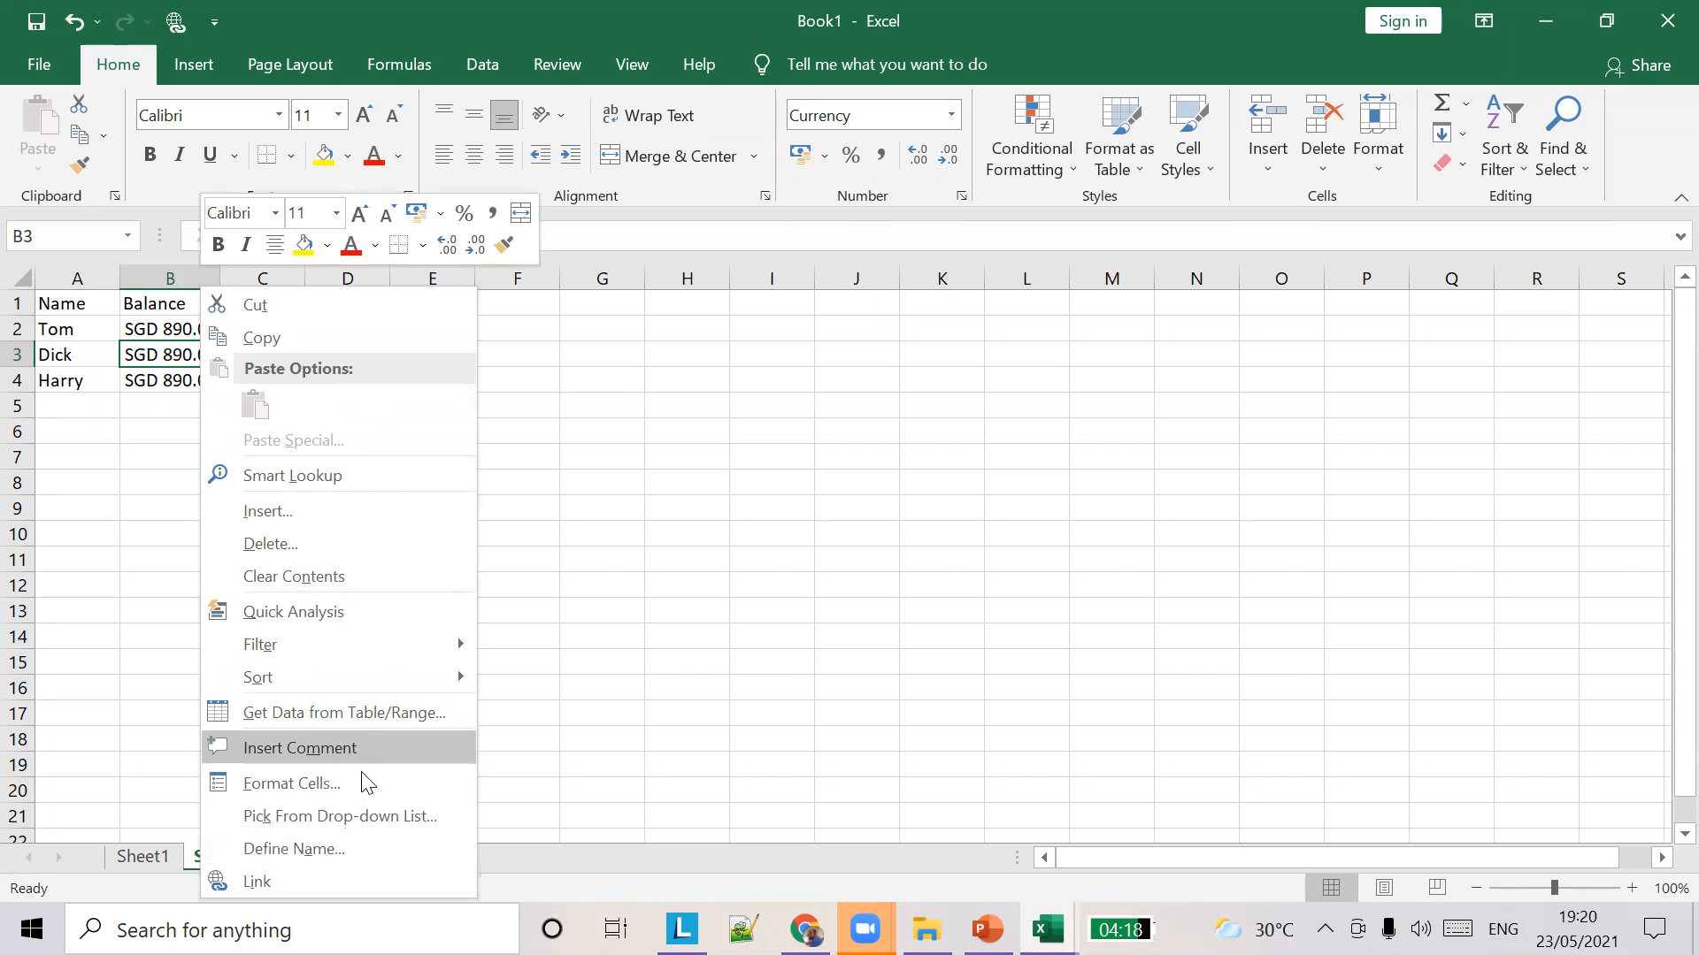
{"action": "left_click", "coordinate": [292, 784]}
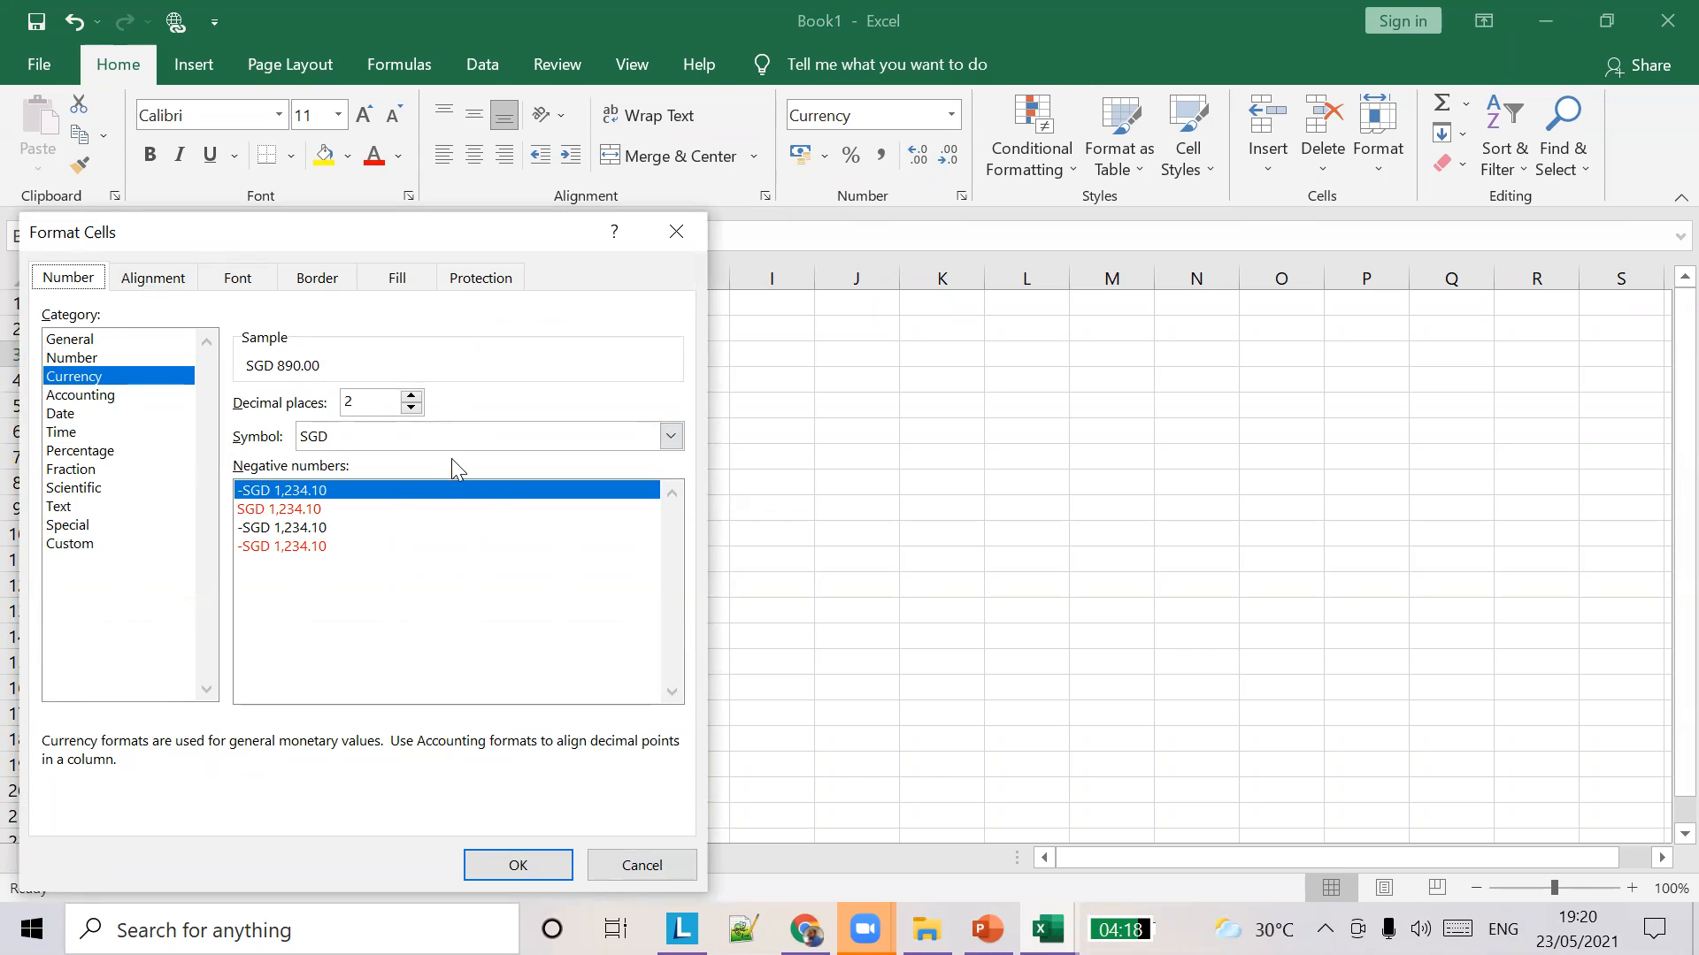
{"action": "left_click", "coordinate": [670, 436]}
{"action": "scroll", "coordinate": [566, 641], "scroll_direction": "up", "scroll_amount": 4}
{"action": "scroll", "coordinate": [566, 641], "scroll_direction": "down", "scroll_amount": 8}
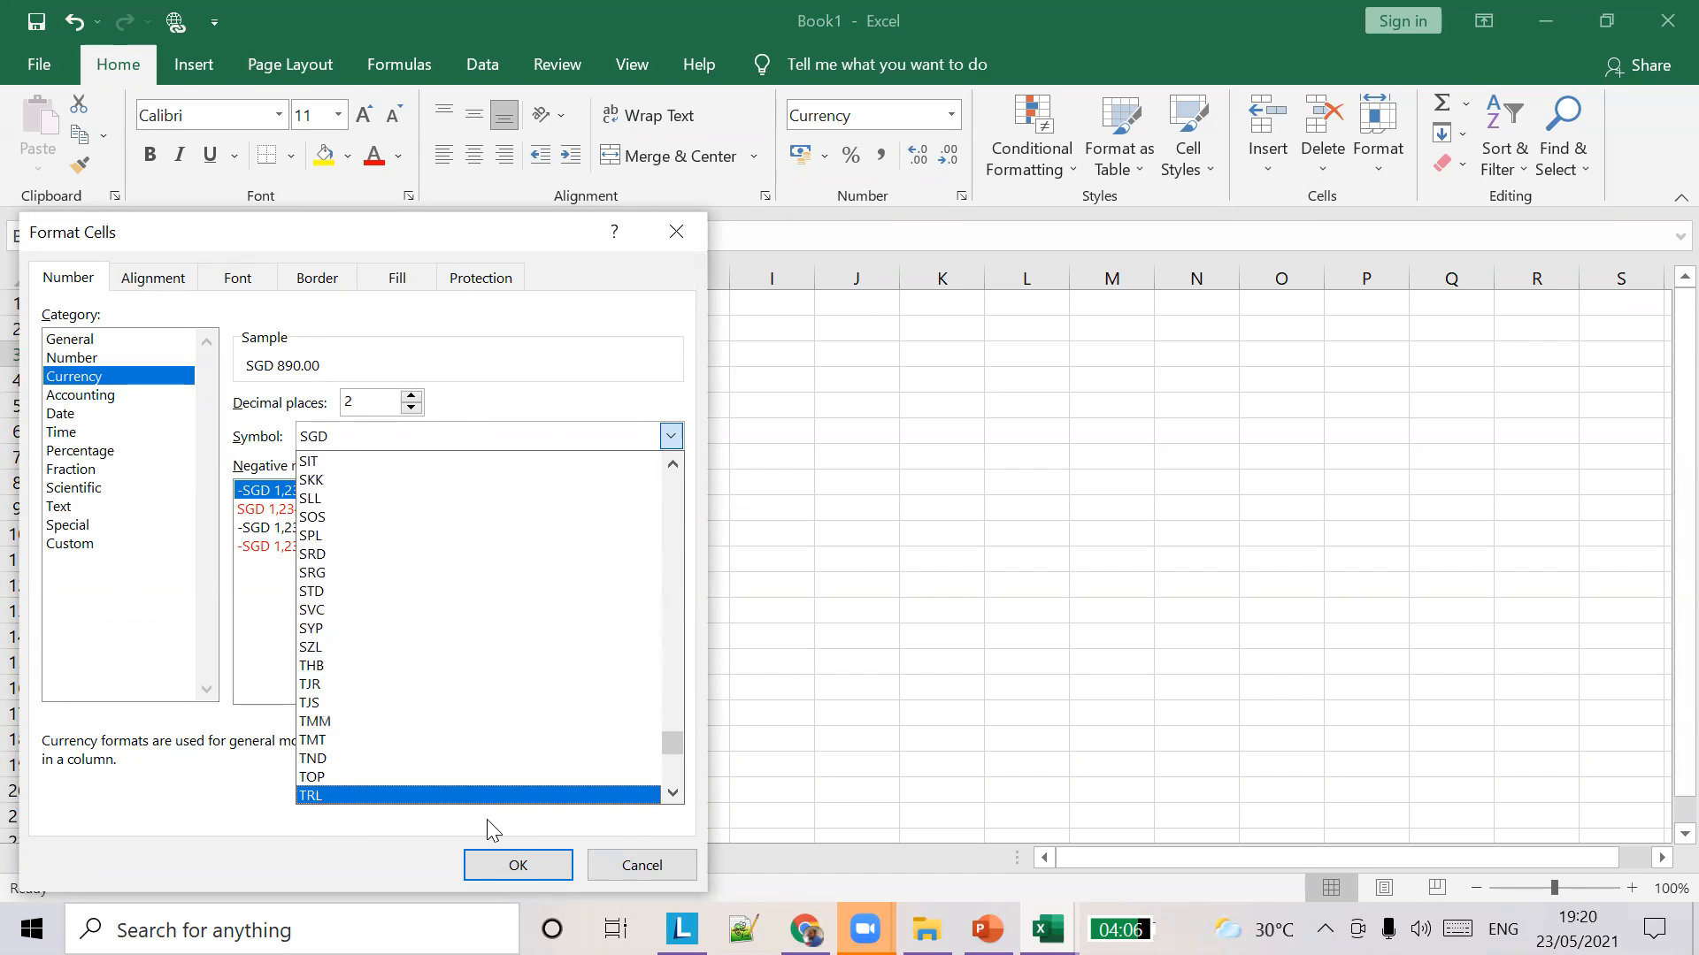
{"action": "left_click_drag", "start_coordinate": [672, 749], "coordinate": [652, 561]}
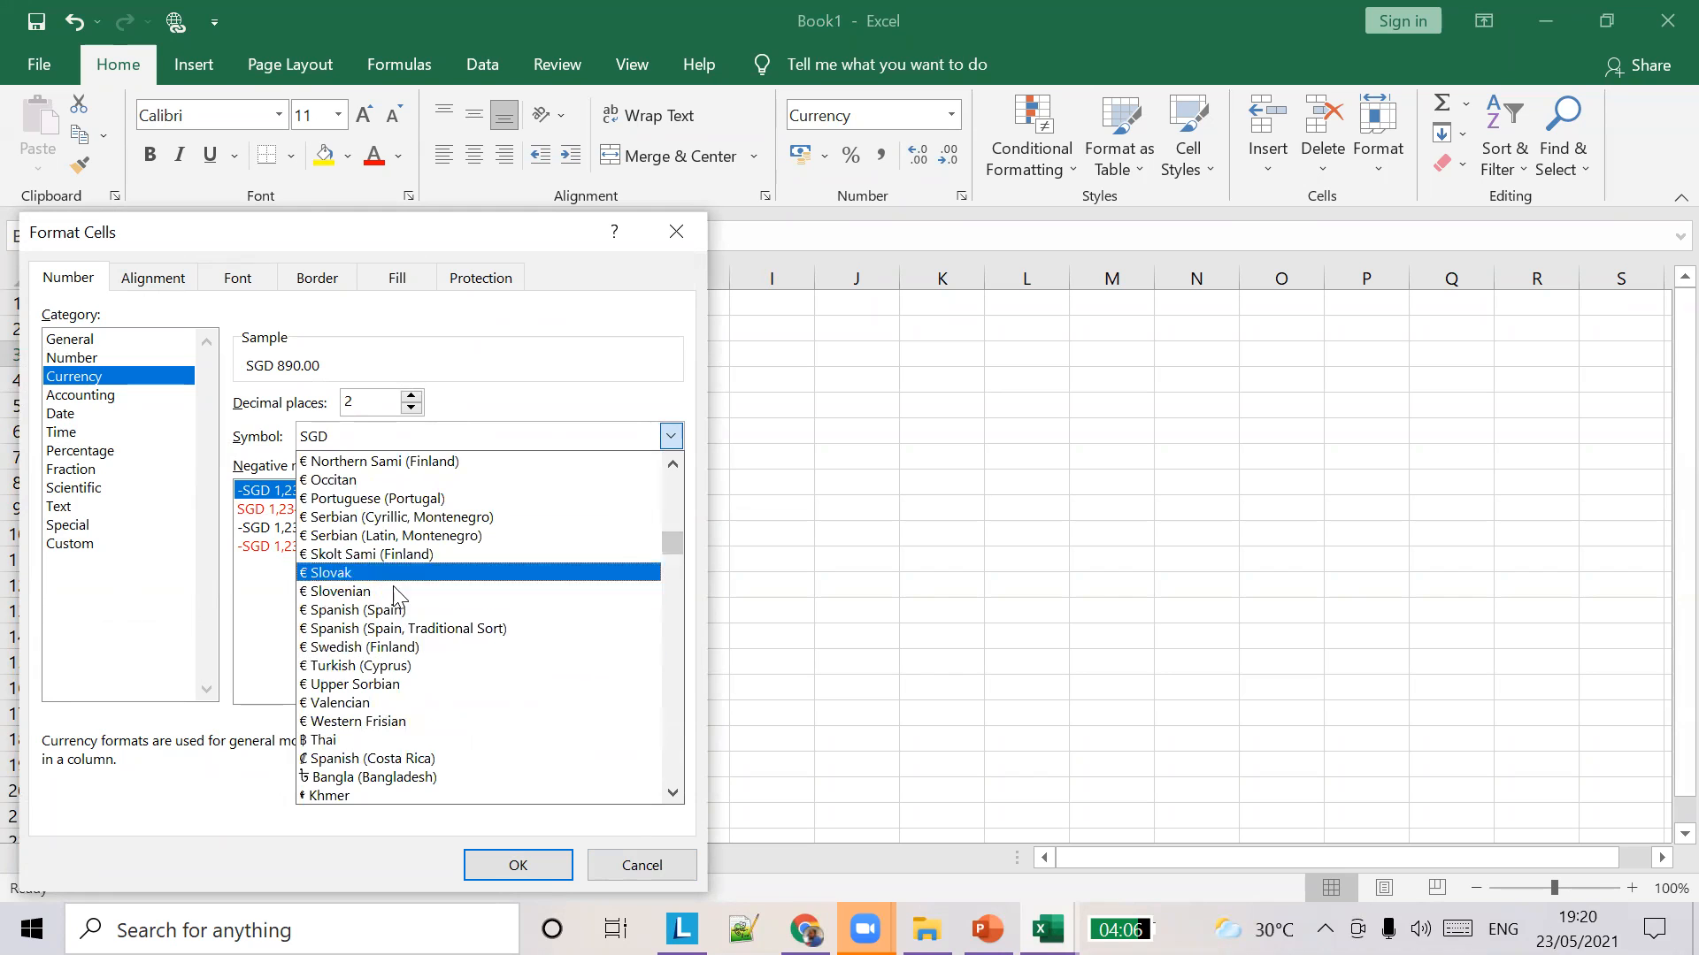
{"action": "scroll", "coordinate": [441, 748], "scroll_direction": "down", "scroll_amount": 2}
{"action": "scroll", "coordinate": [440, 753], "scroll_direction": "down", "scroll_amount": 4}
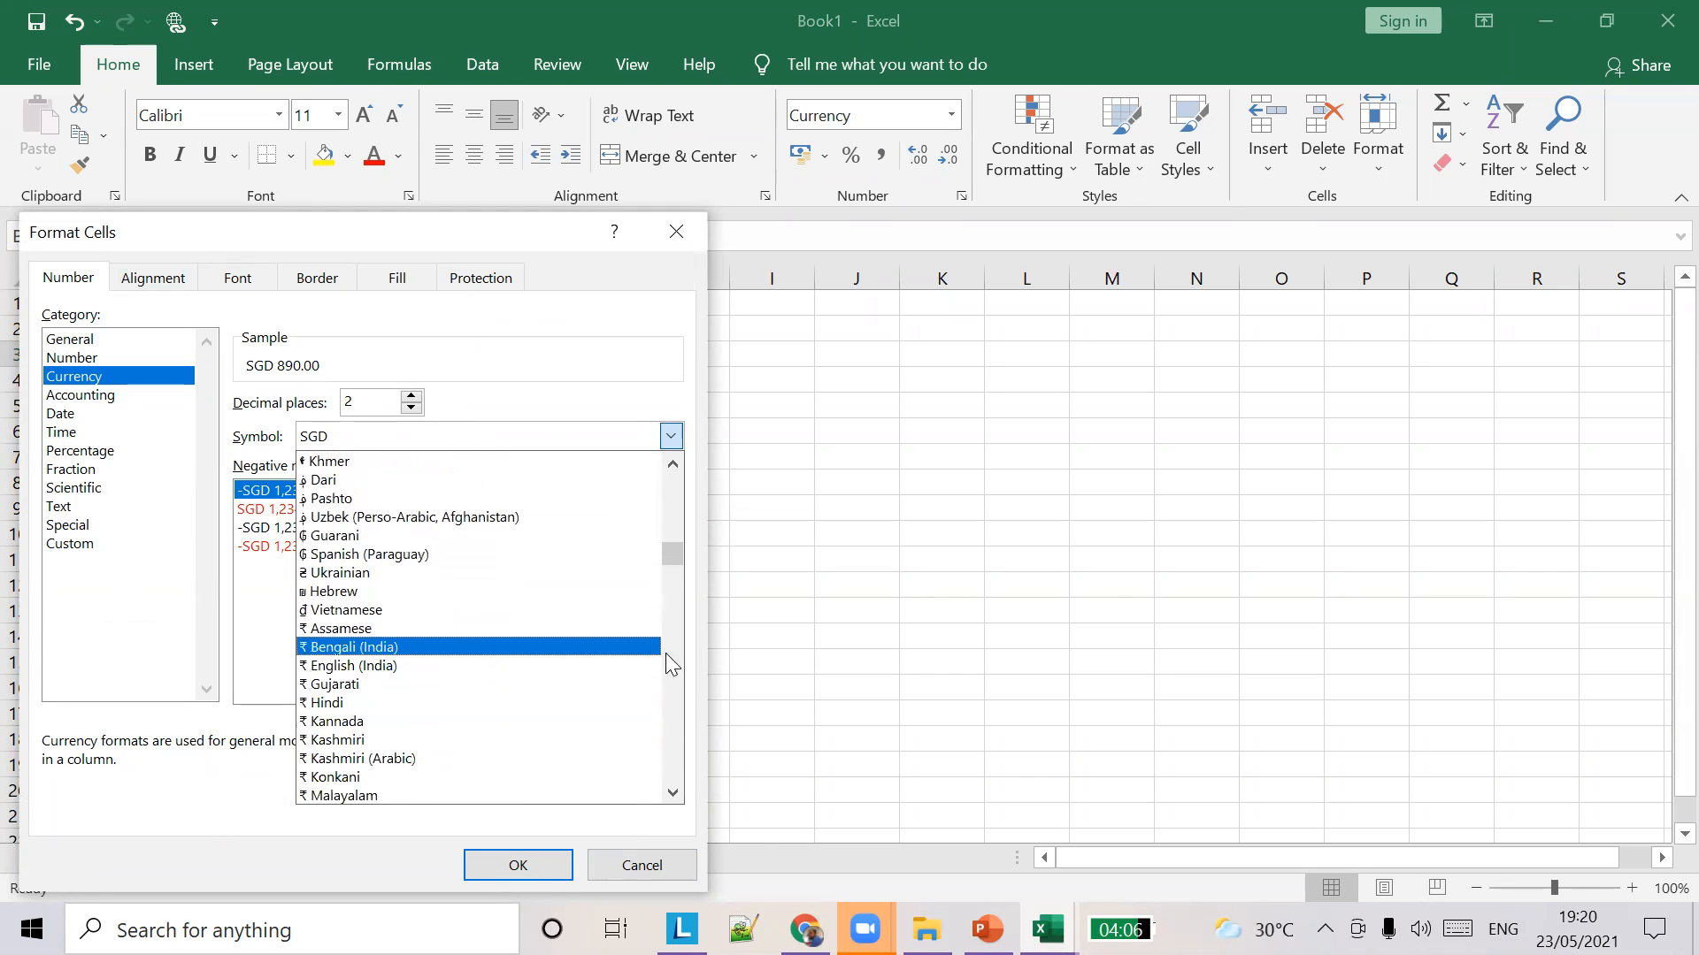
{"action": "left_click", "coordinate": [654, 875]}
{"action": "left_click", "coordinate": [655, 872]}
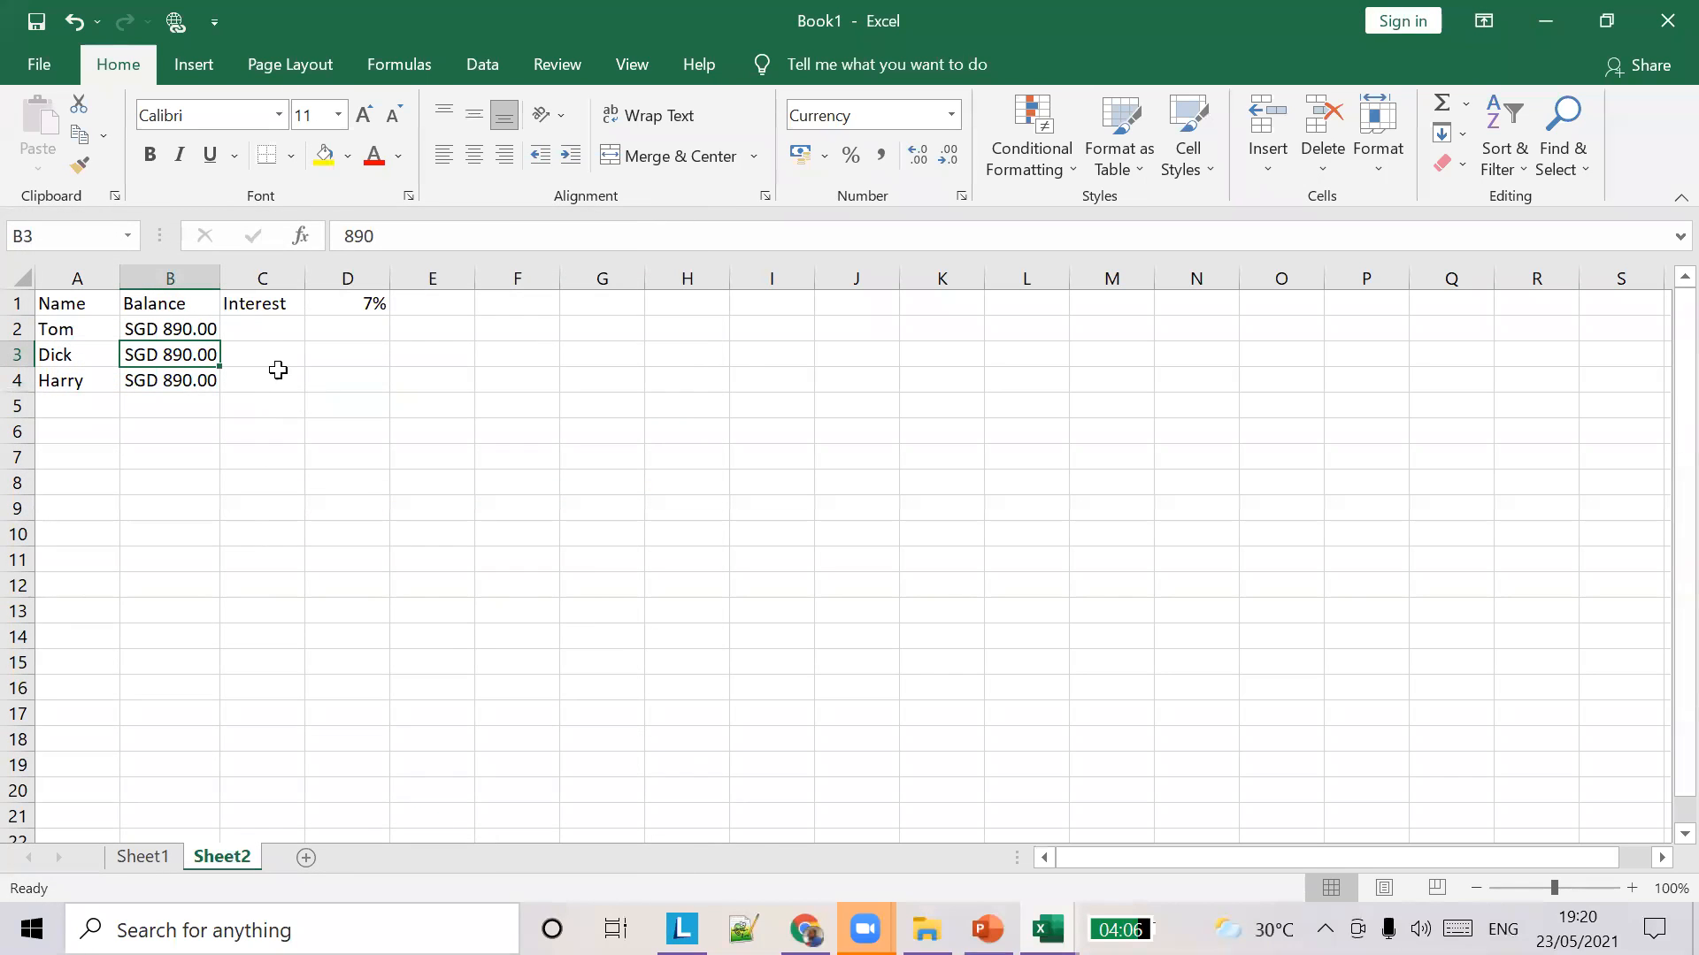
Start a formula with an equals sign in cell C2, under the Interest header.
{"action": "left_click", "coordinate": [268, 330]}
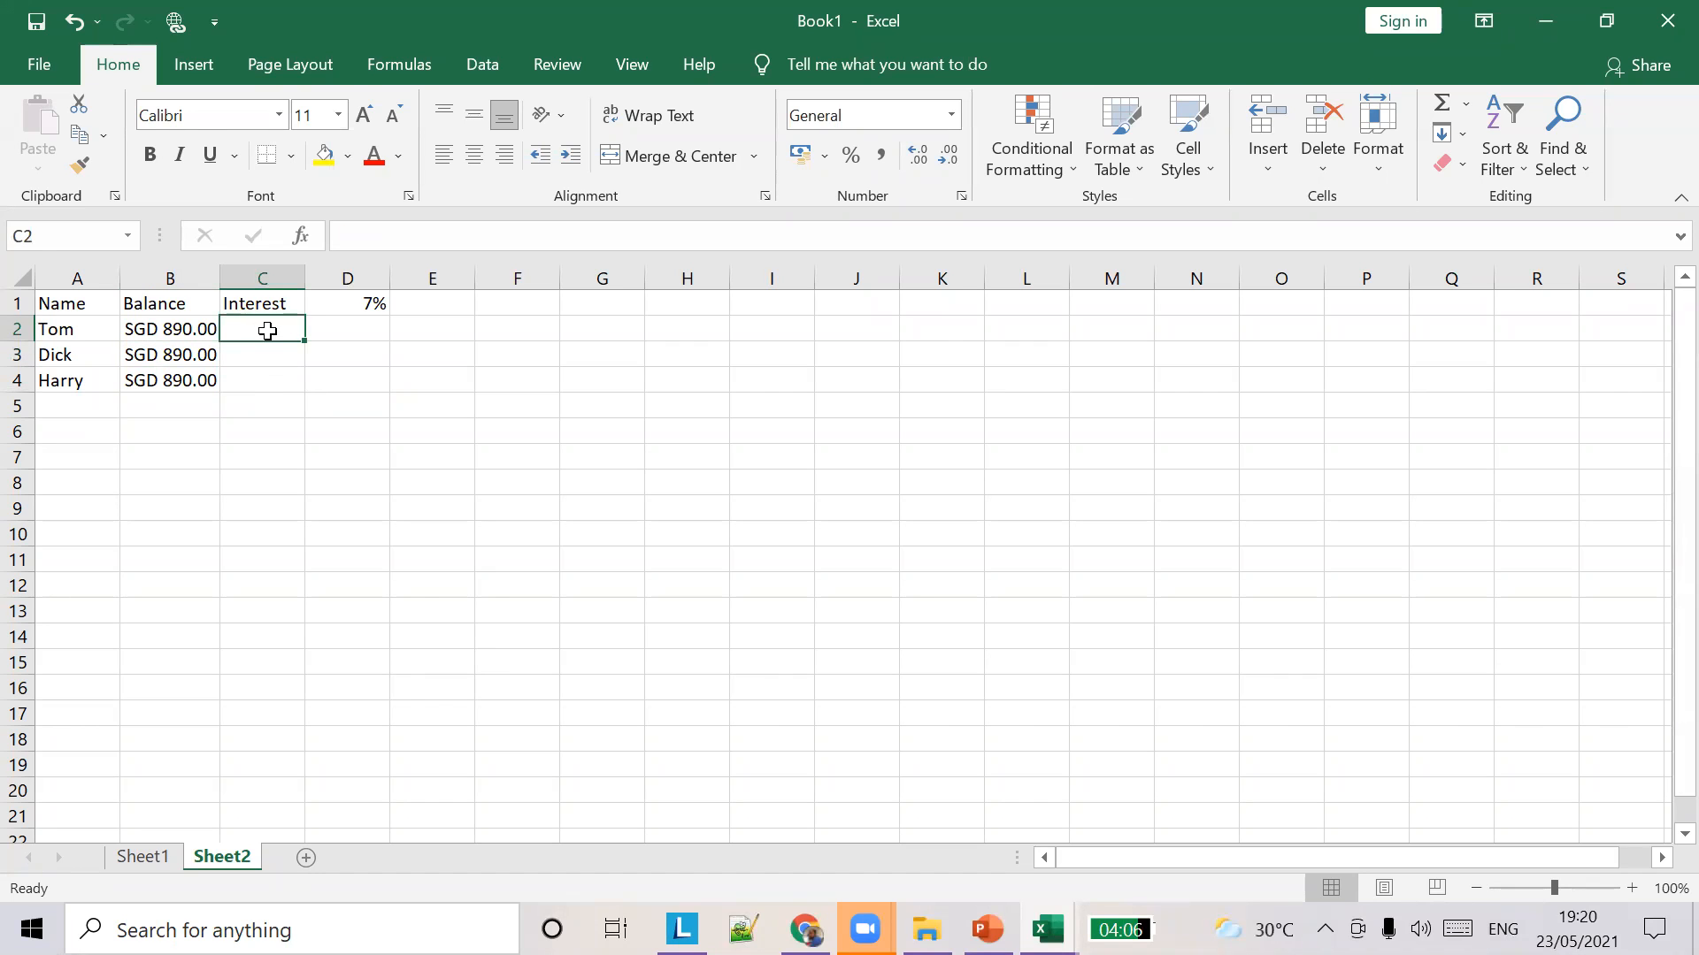
{"action": "type", "text": "="}
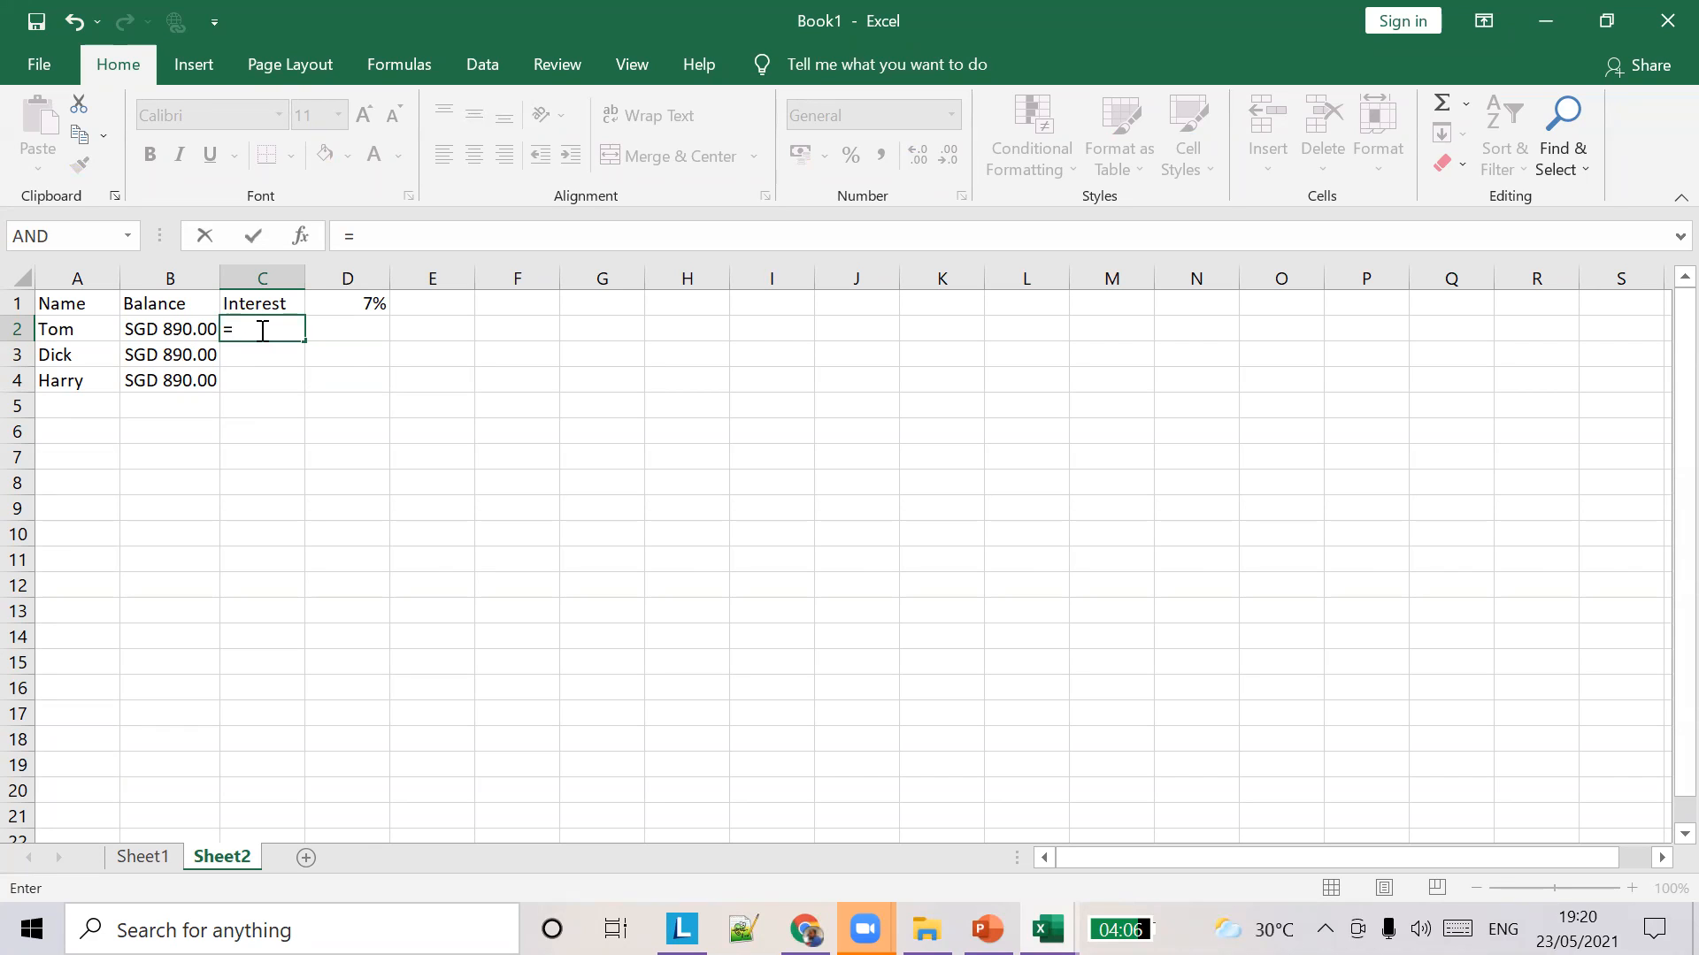
{"action": "key", "text": "F2"}
Switch to PowerPoint to review the Percentage example on the "Formulas – Other signs" slide, and return to the Excel workbook.
{"action": "left_click", "coordinate": [987, 929]}
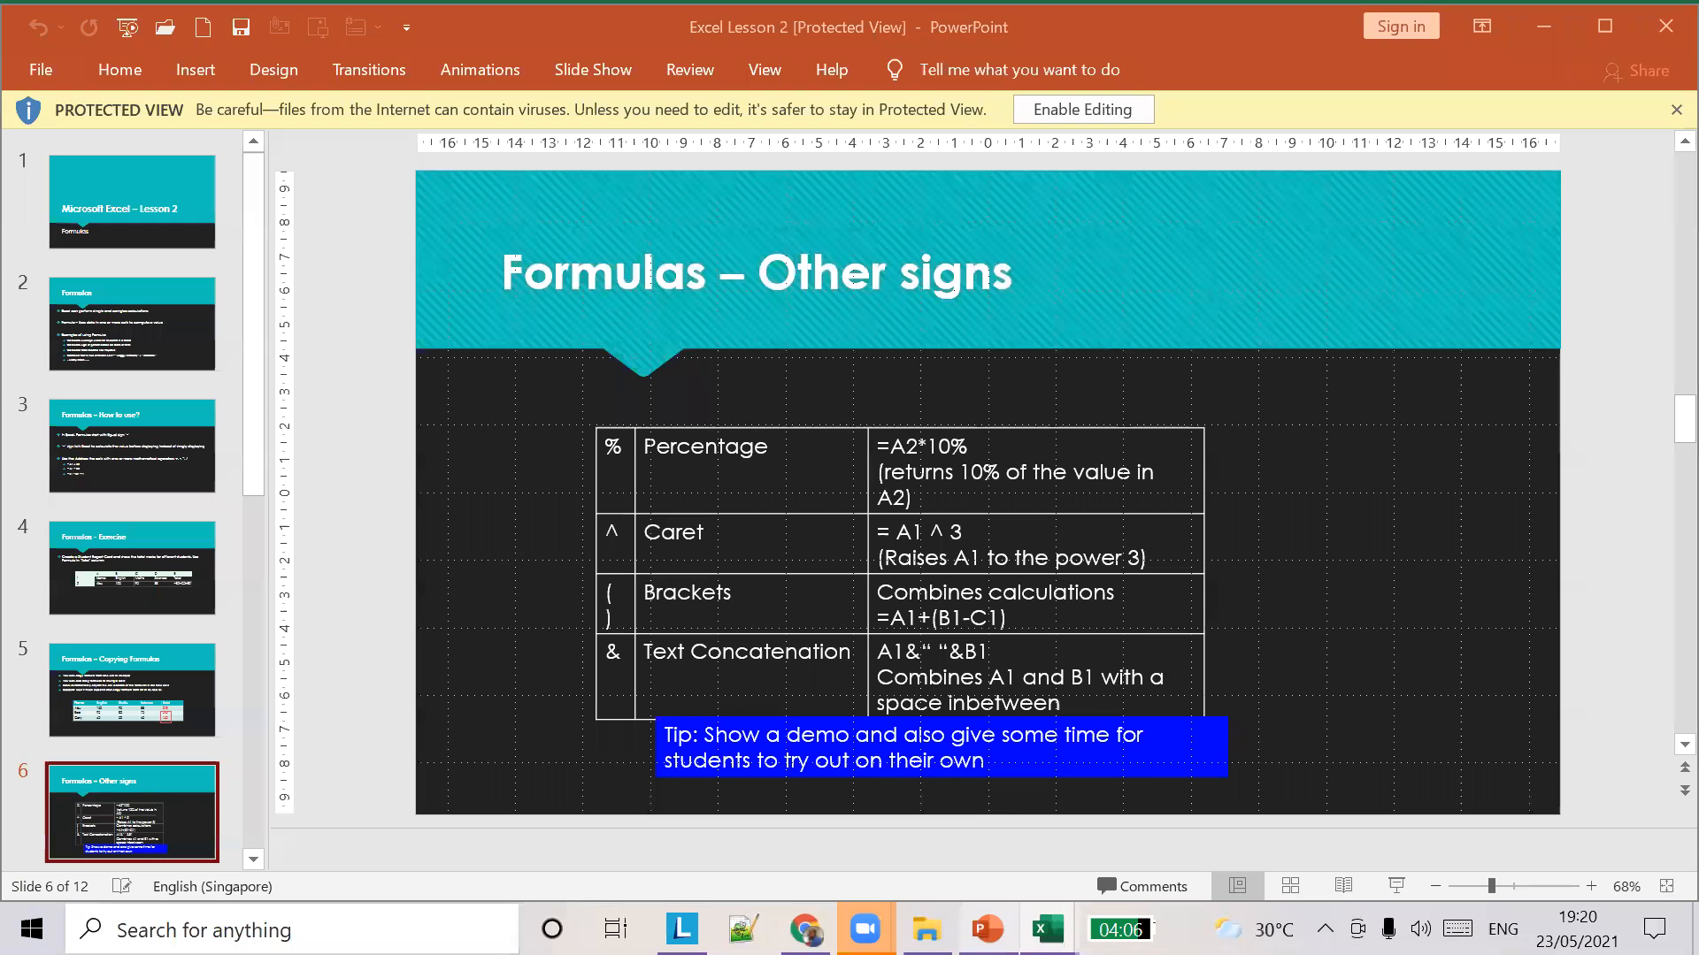
{"action": "left_click", "coordinate": [933, 433]}
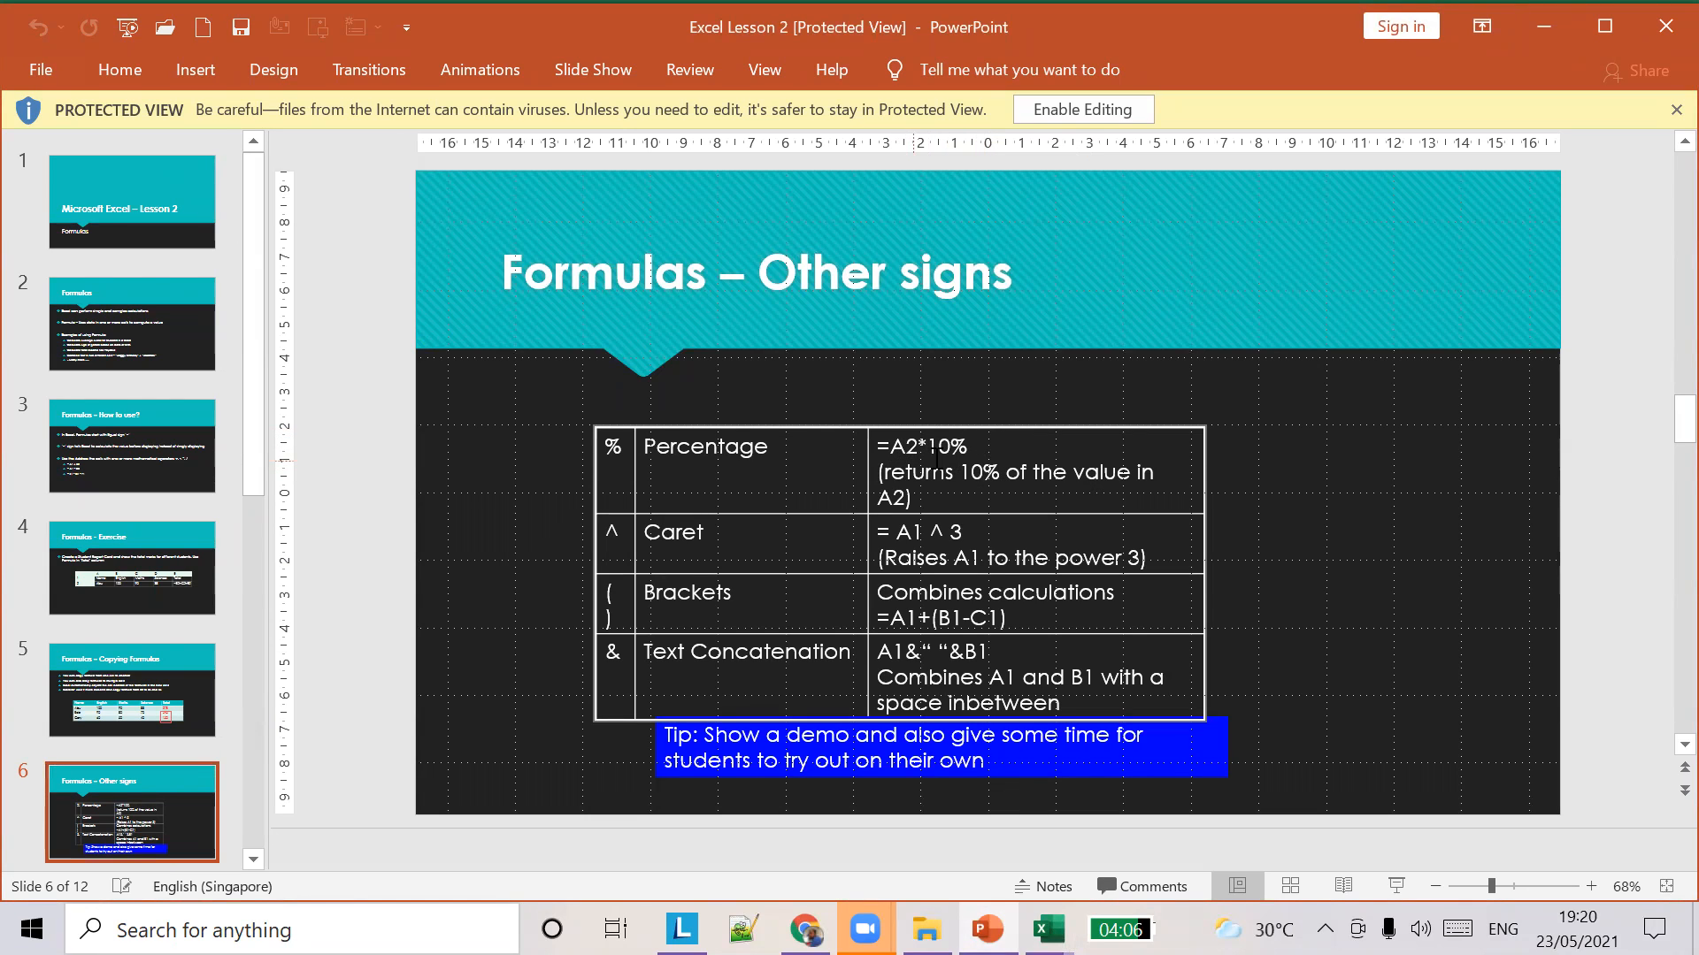
{"action": "key", "text": "alt+Tab"}
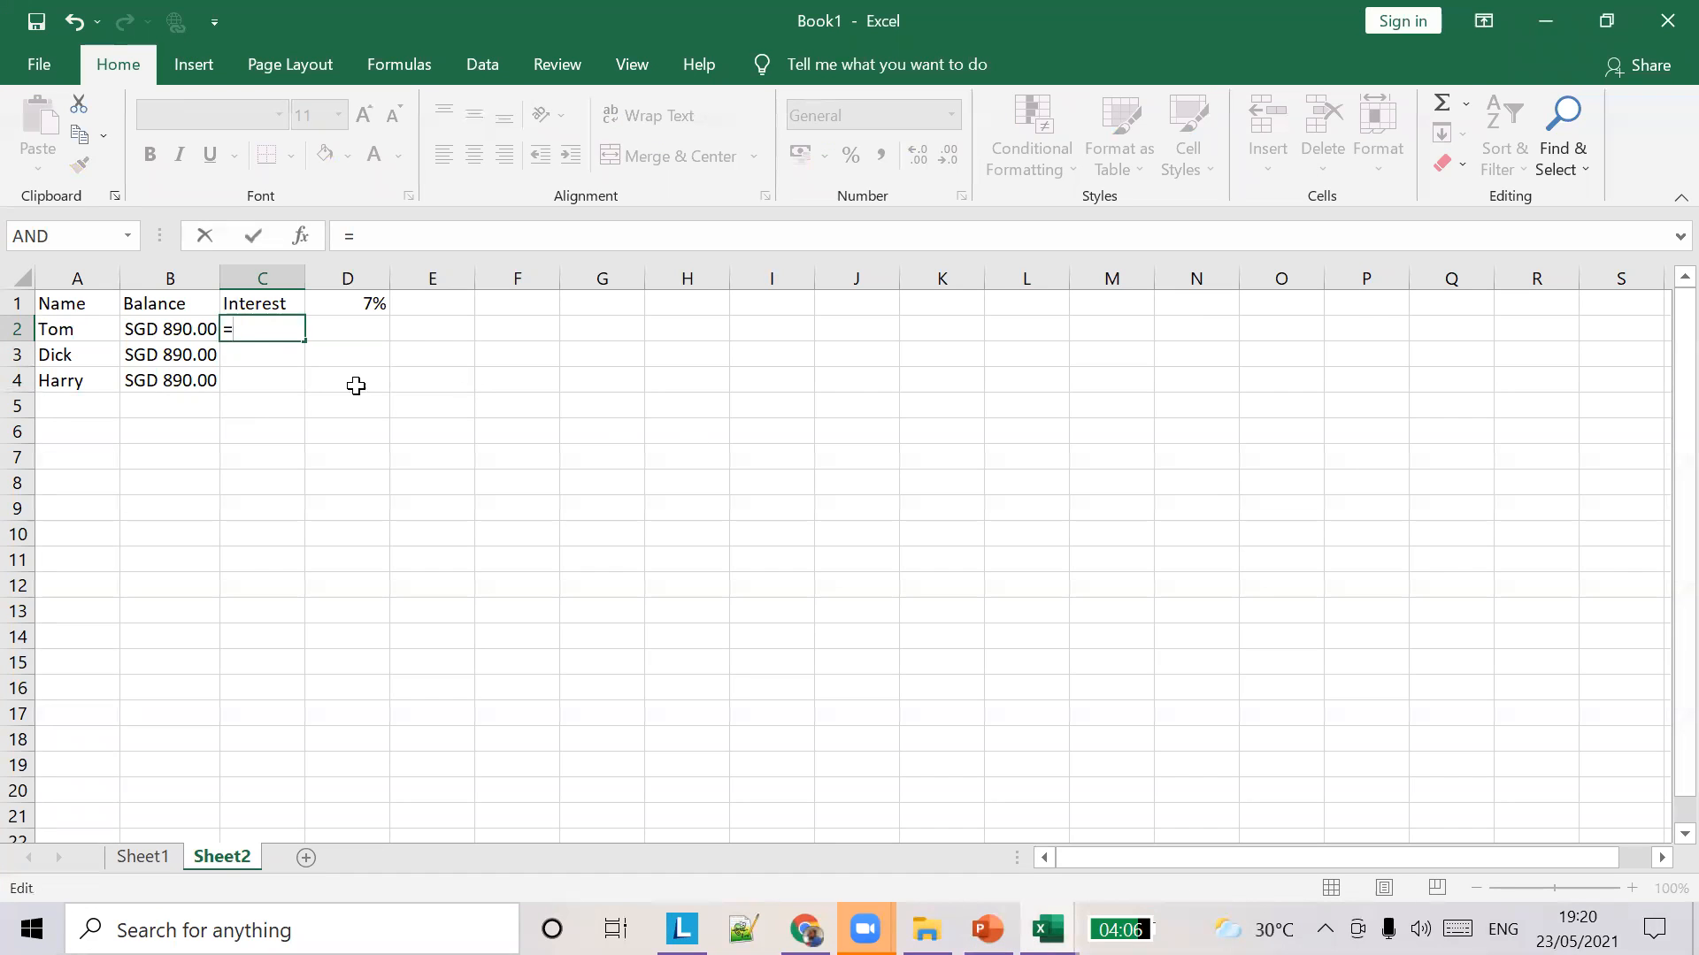
Complete the interest formula in C2 as =B2*D1%, multiplying the balance by the rate cell.
{"action": "left_click", "coordinate": [429, 235]}
{"action": "type", "text": "B2"}
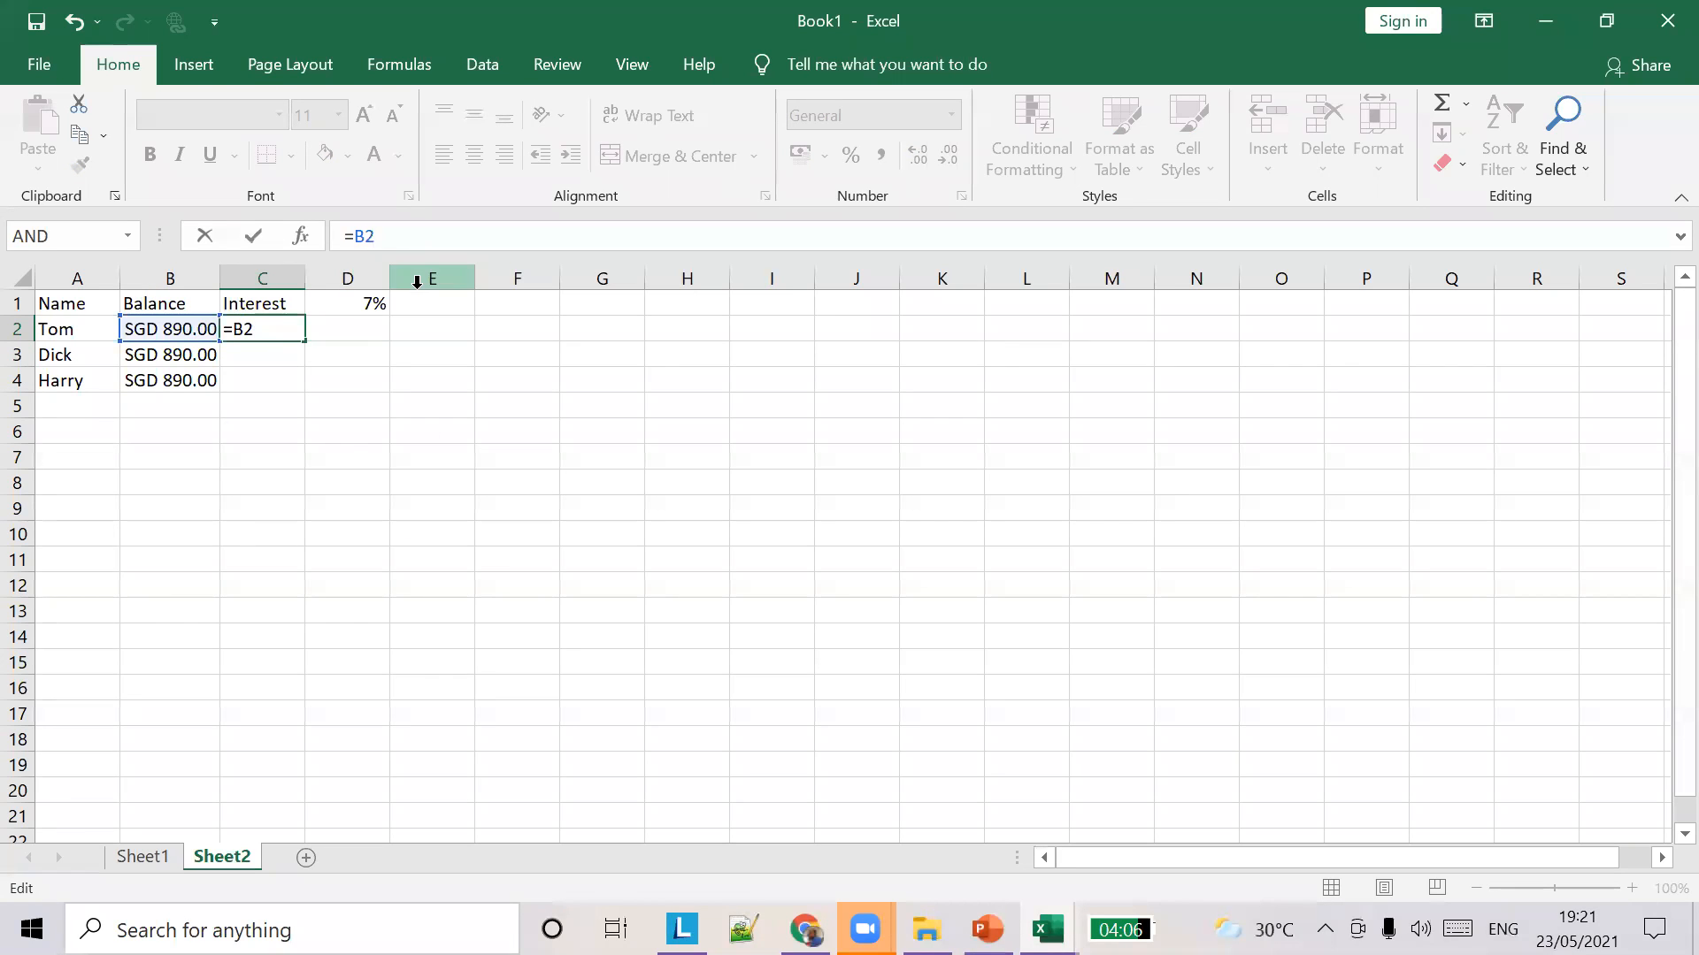
{"action": "type", "text": "*"}
{"action": "left_click", "coordinate": [354, 305]}
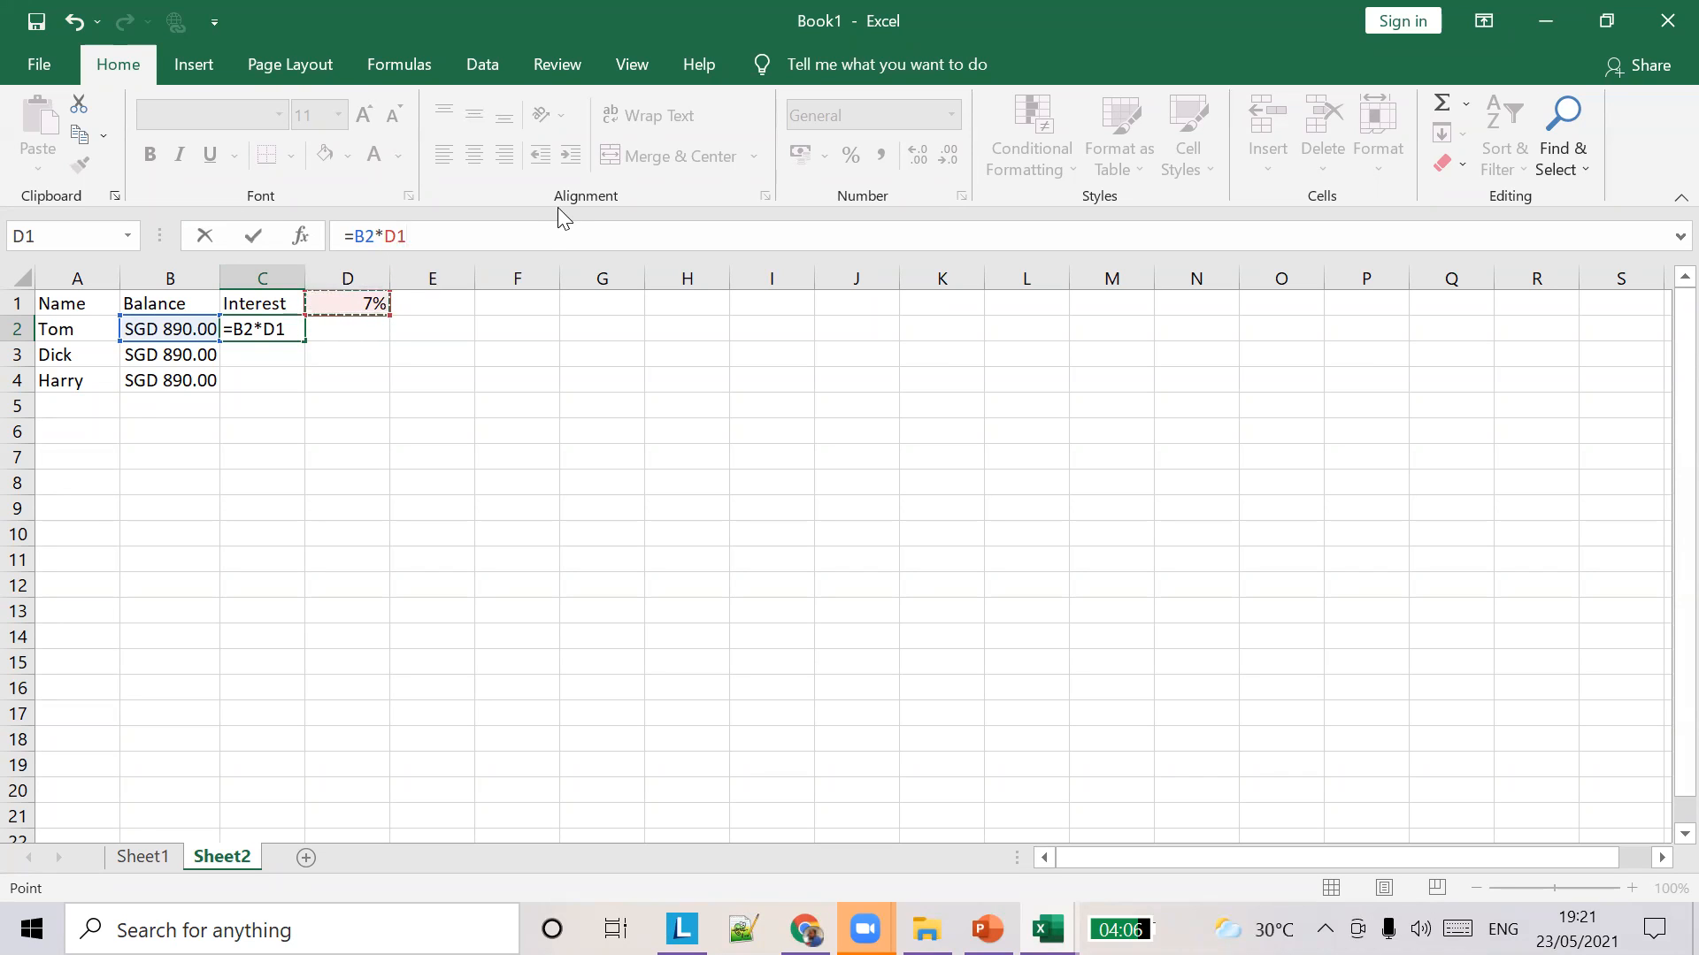
{"action": "type", "text": "%"}
{"action": "key", "text": "Tab"}
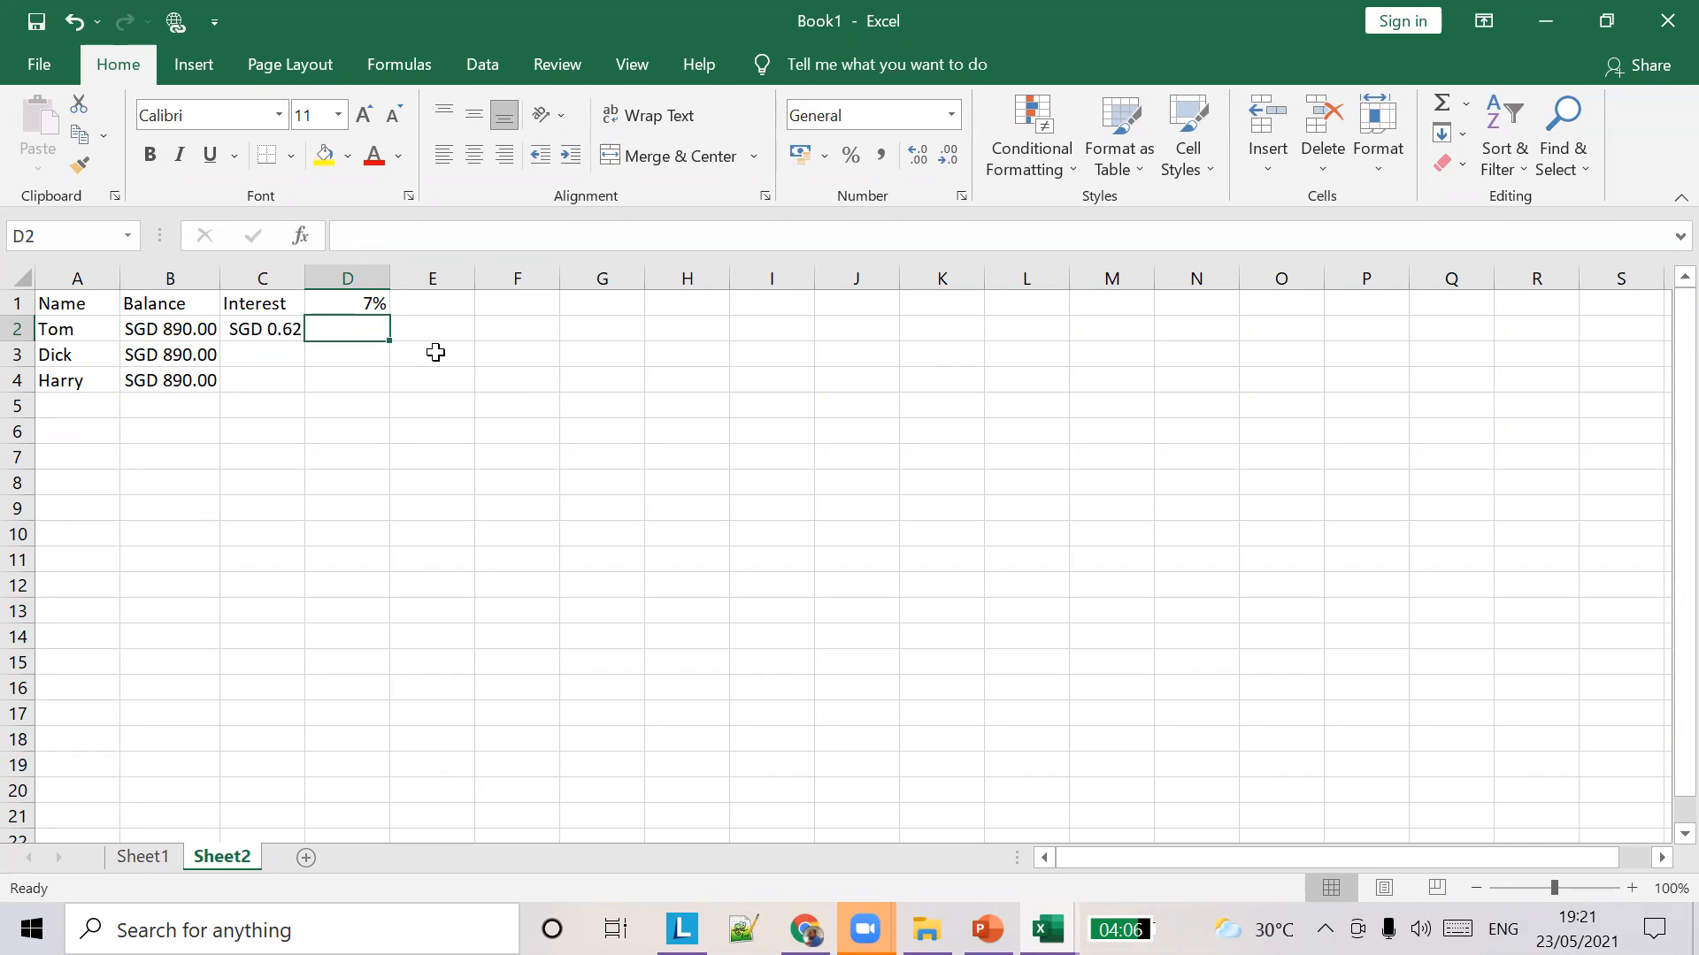
Check the Percentage example in PowerPoint, return to Excel, and change the C2 formula to =B2*10%.
{"action": "key", "text": "alt+Tab"}
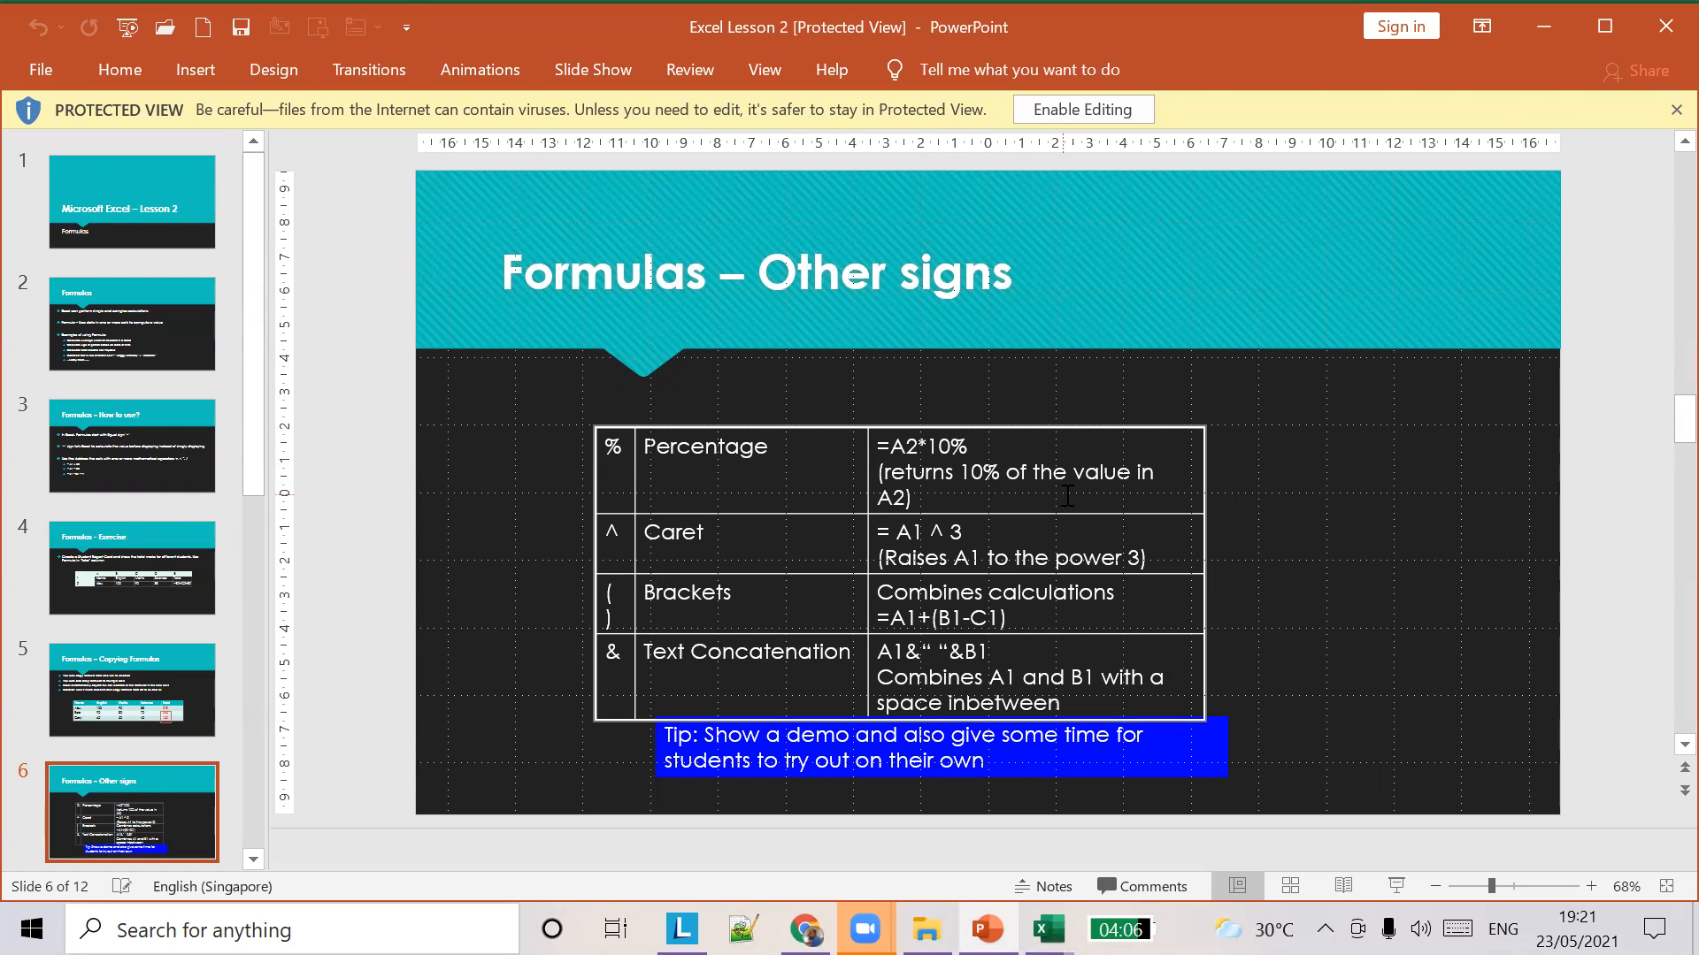
{"action": "key", "text": "alt+Tab"}
{"action": "left_click", "coordinate": [281, 331]}
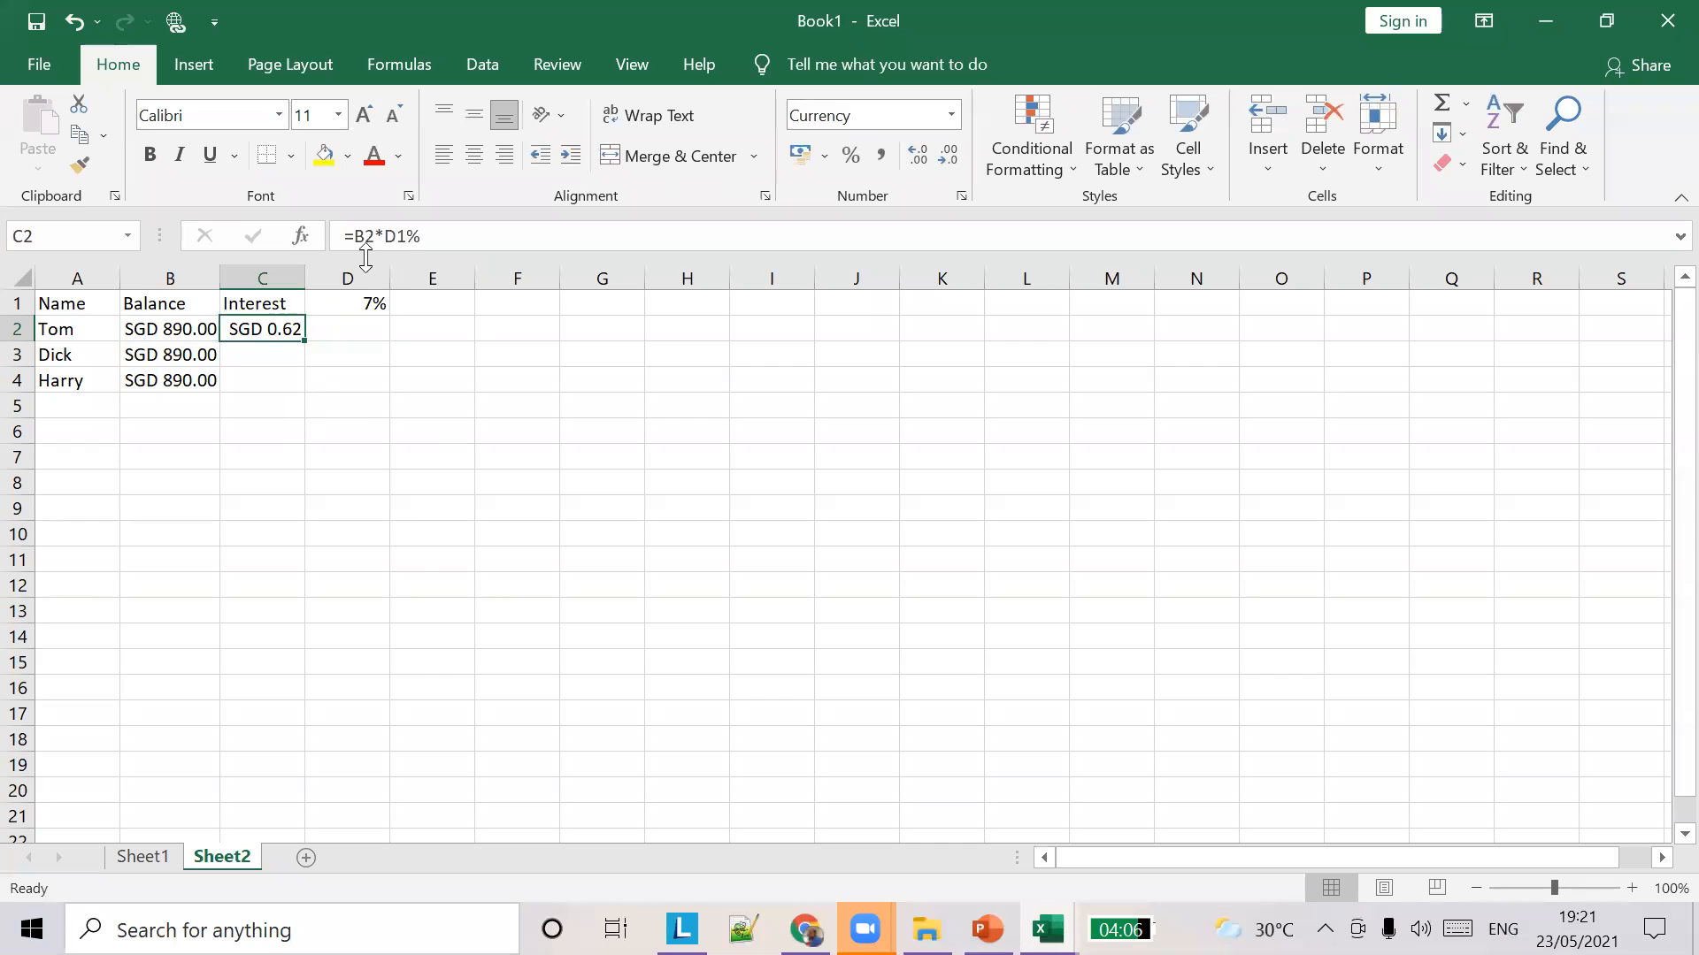
{"action": "double_click", "coordinate": [386, 237]}
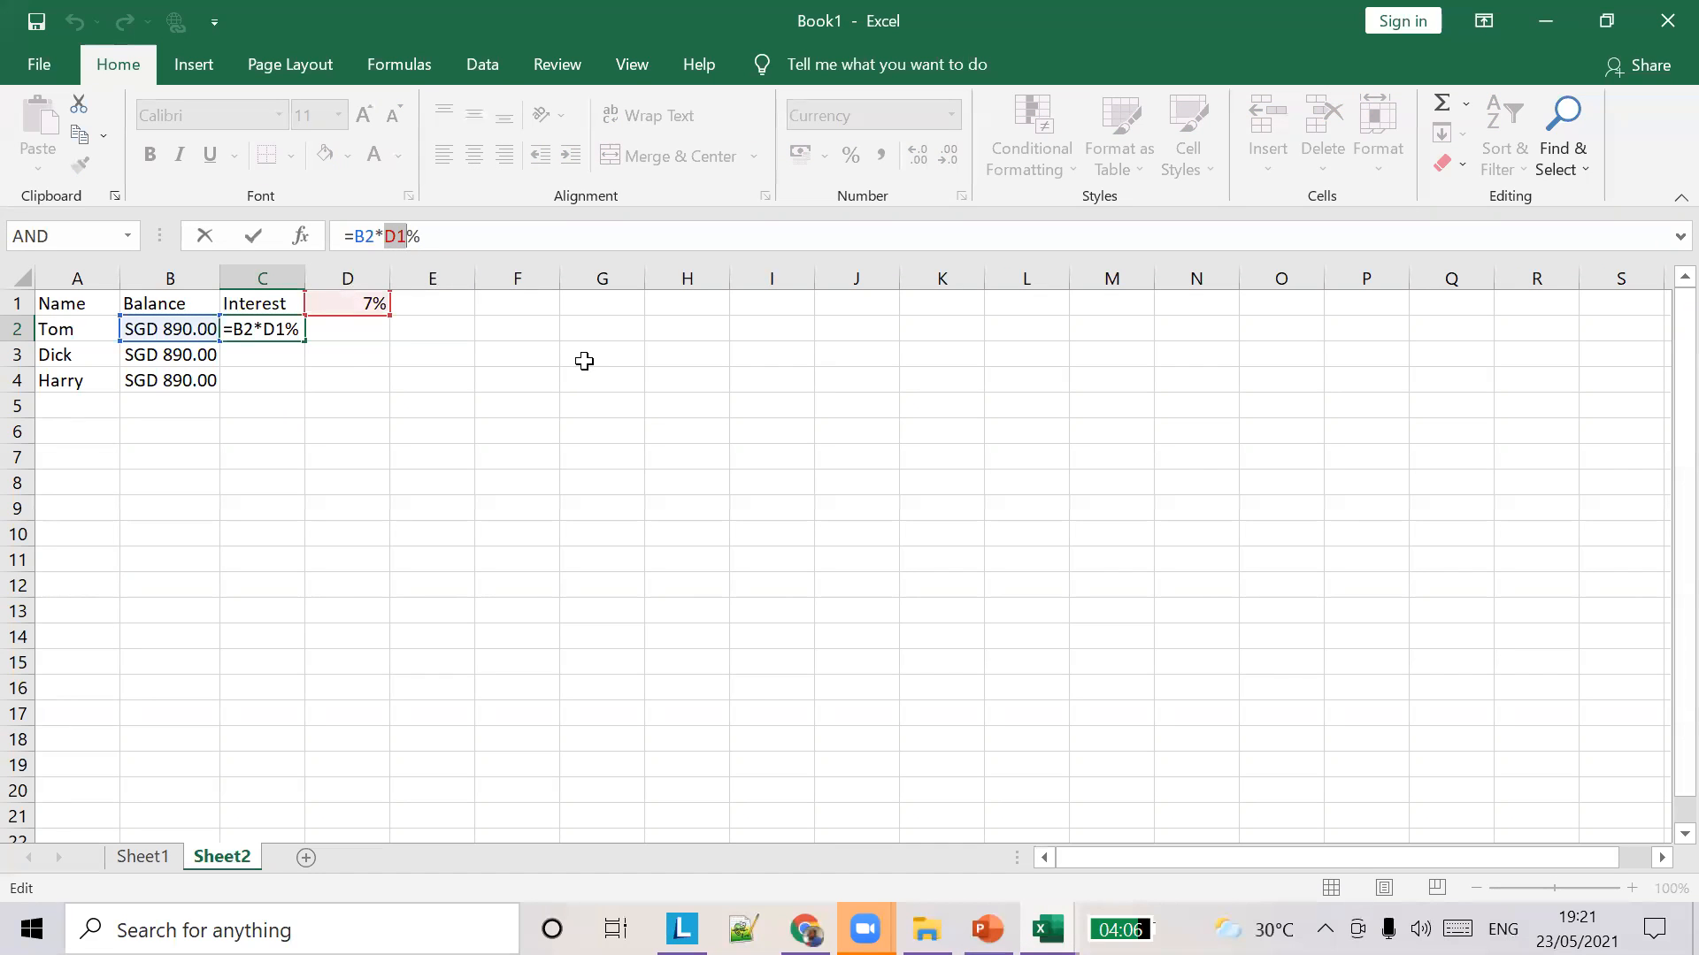
{"action": "key", "text": "BackSpace"}
{"action": "type", "text": "10"}
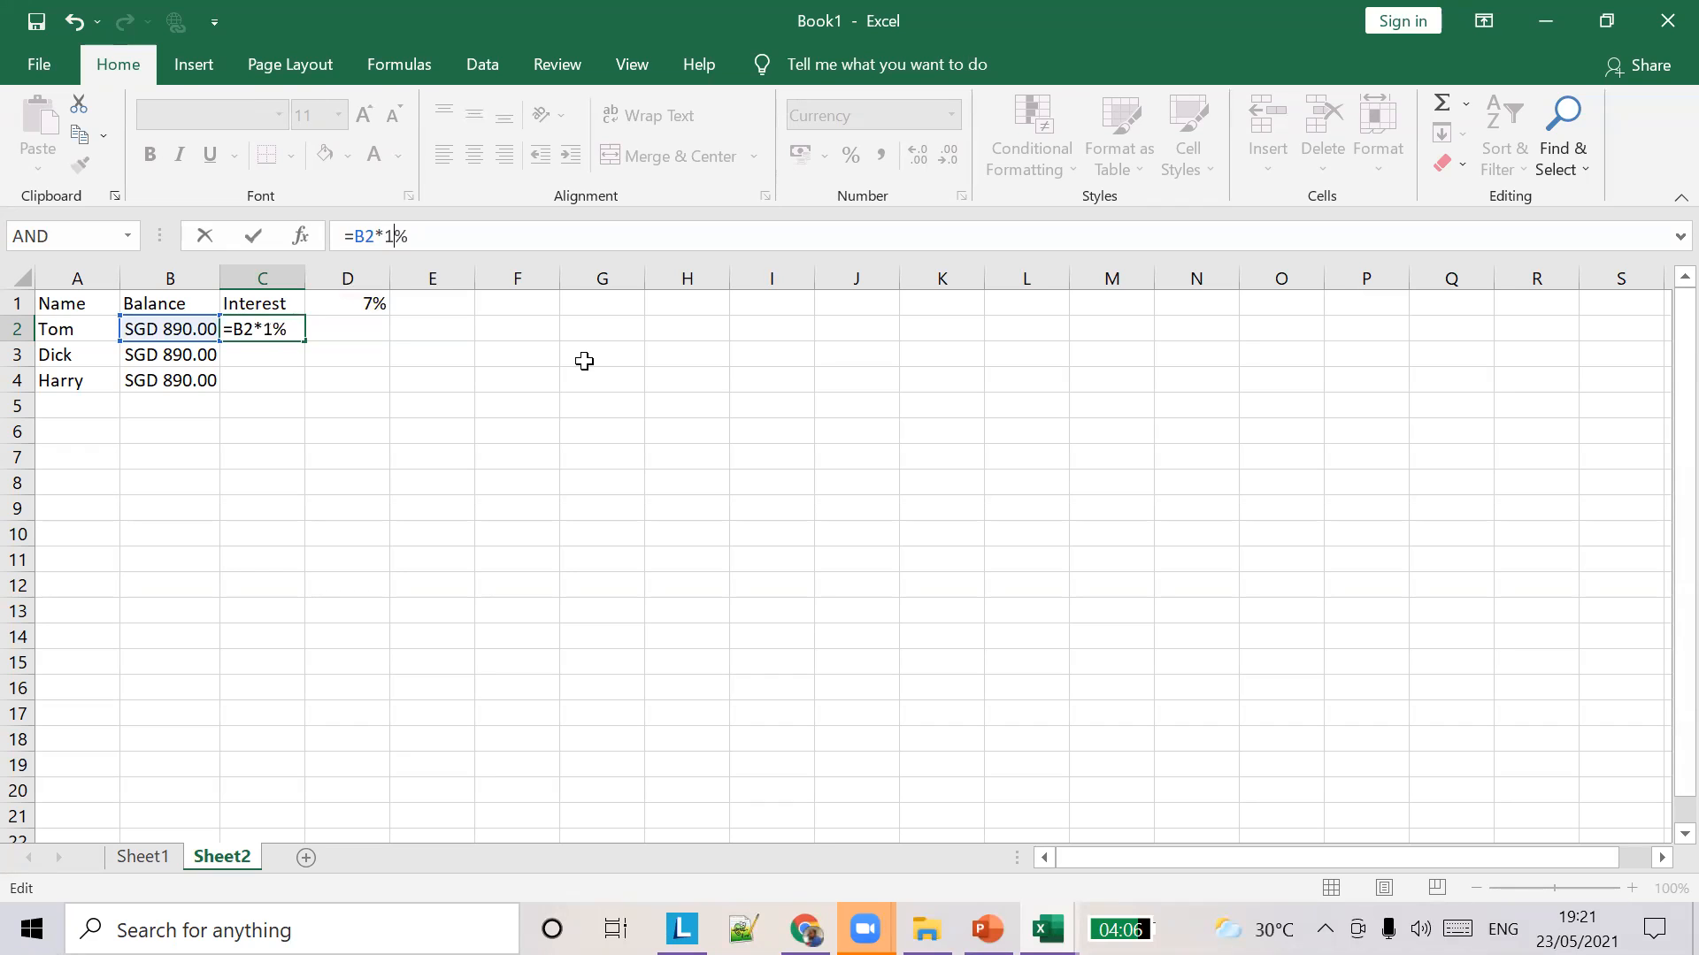
{"action": "key", "text": "Tab"}
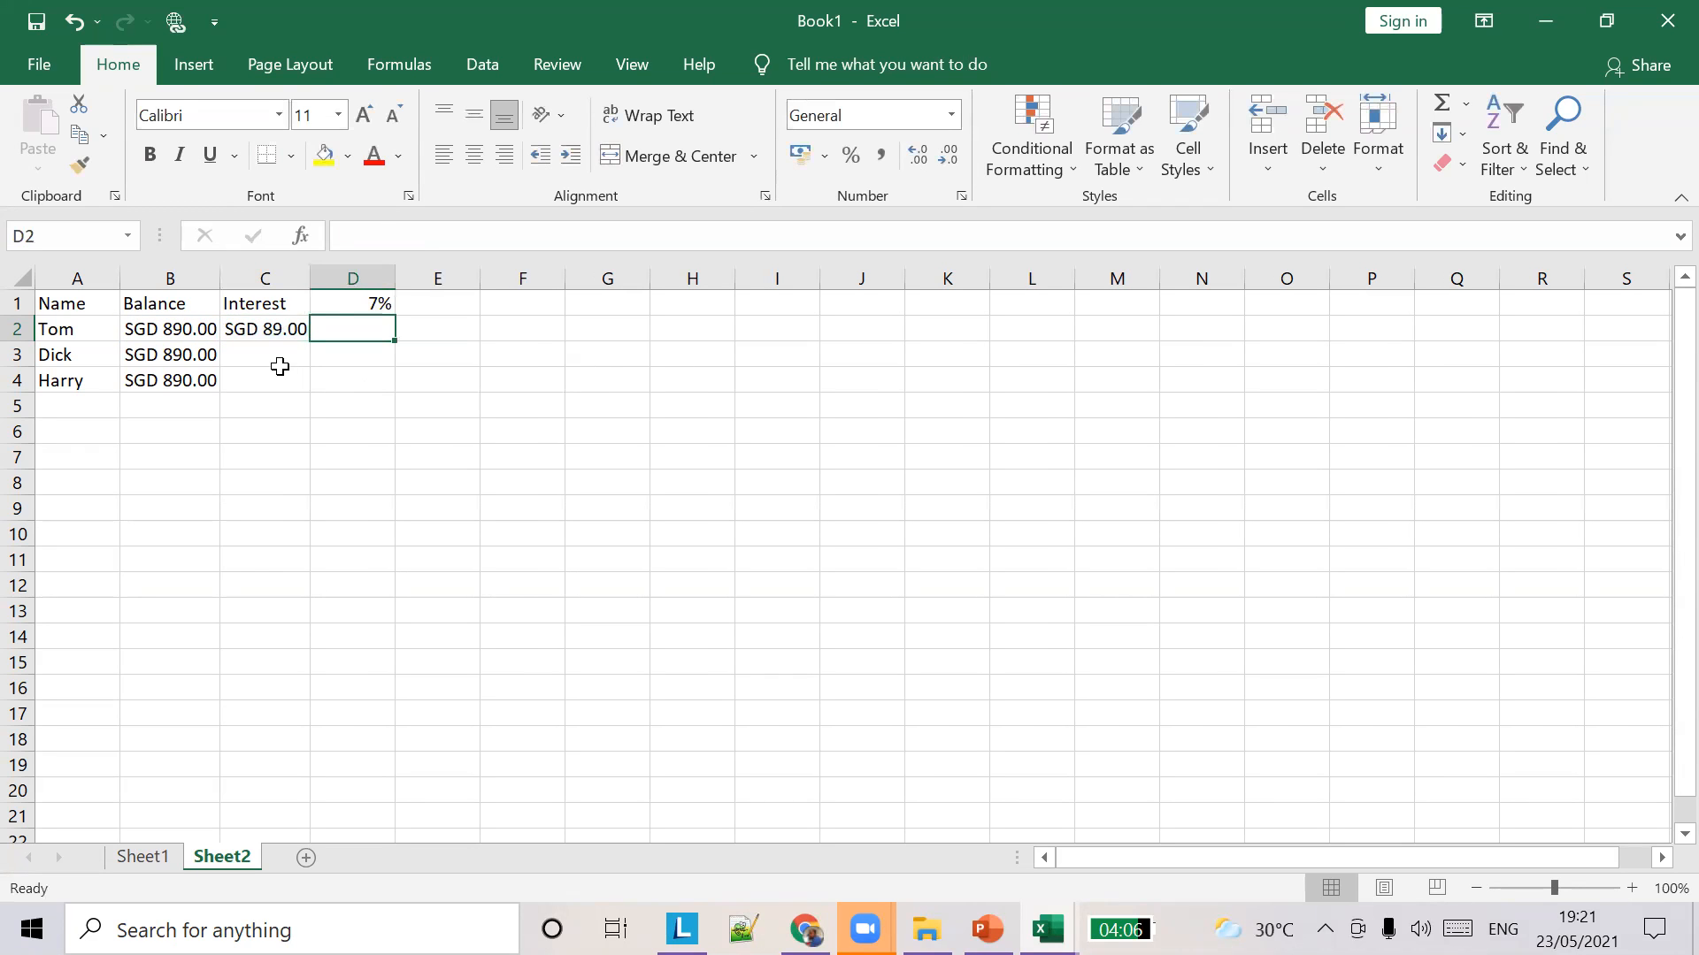
Try to change the interest rate in D1 by replacing its whole content with 10.
{"action": "left_click", "coordinate": [349, 309]}
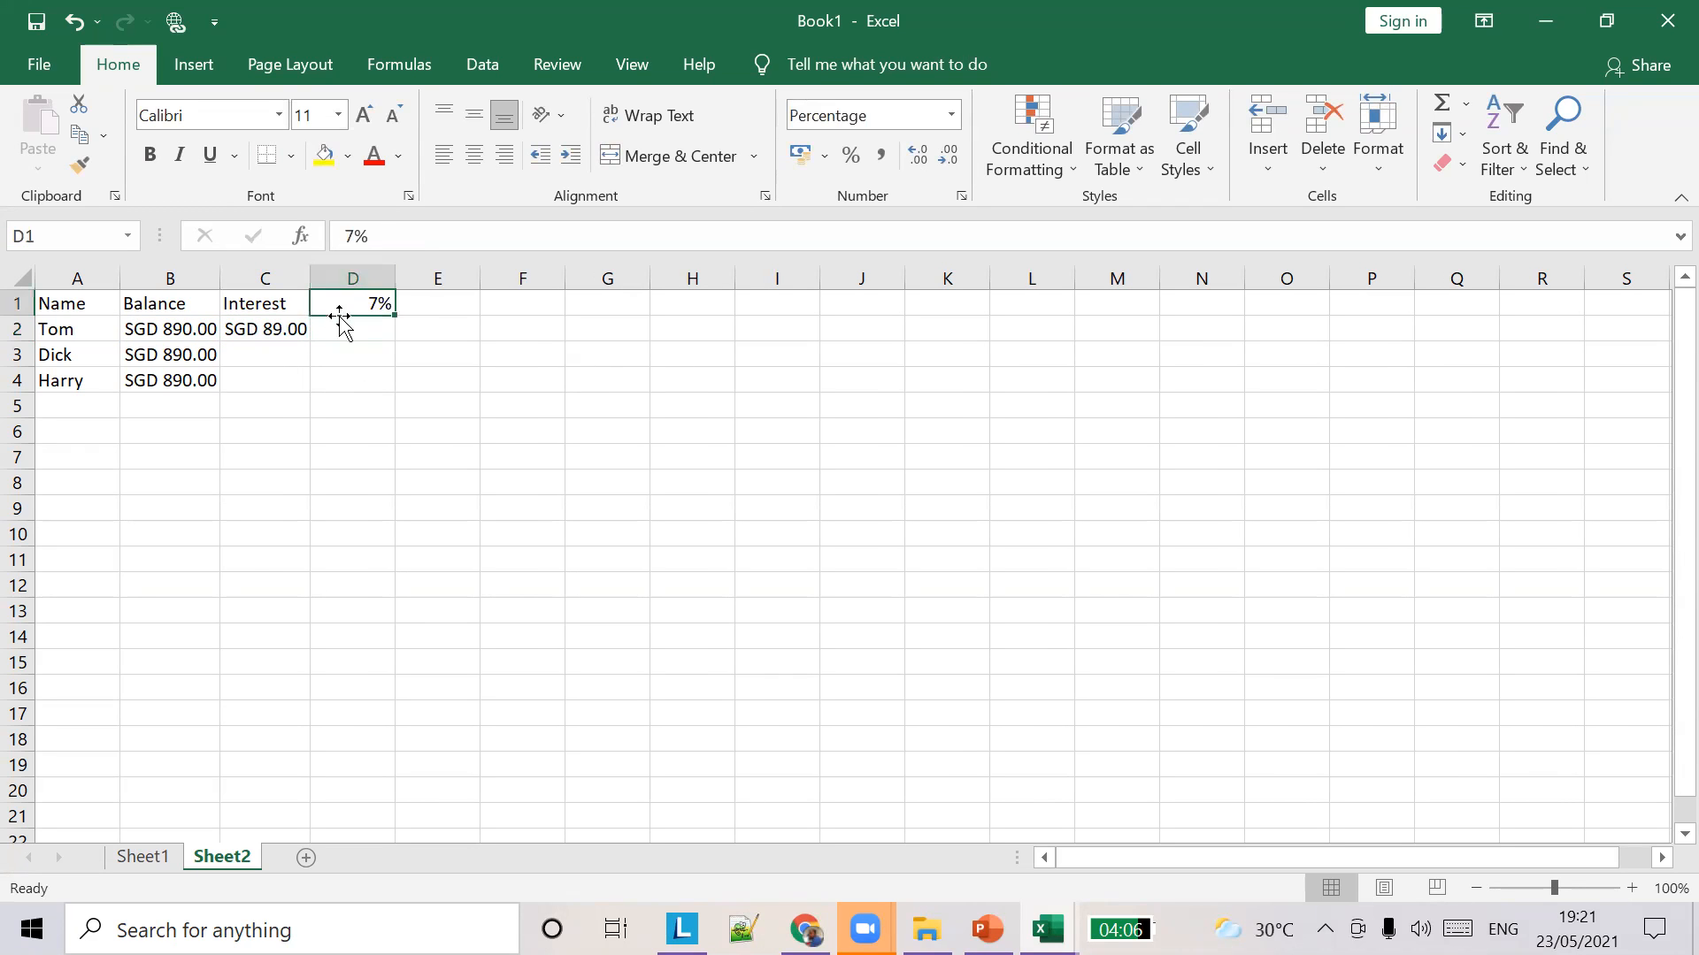
{"action": "left_click", "coordinate": [277, 334]}
{"action": "left_click", "coordinate": [380, 302]}
{"action": "left_click", "coordinate": [409, 229]}
{"action": "key", "text": "BackSpace"}
{"action": "key", "text": "BackSpace"}
{"action": "type", "text": "10"}
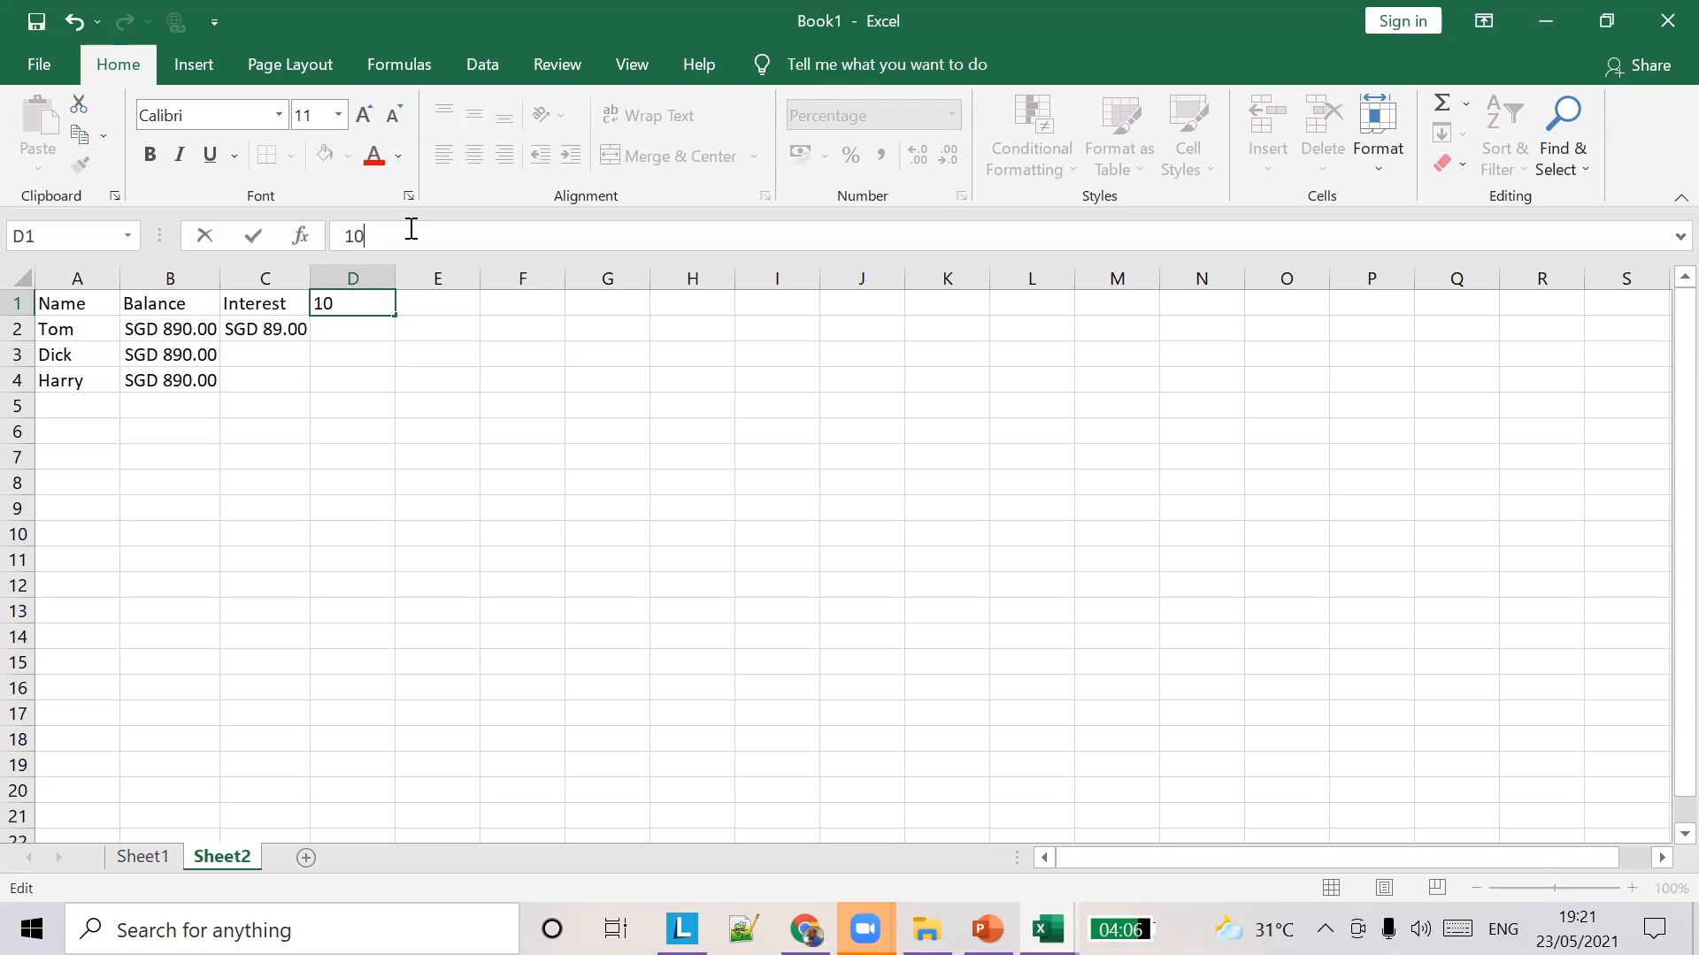
{"action": "key", "text": "Return"}
{"action": "left_click", "coordinate": [276, 352]}
{"action": "left_click", "coordinate": [273, 330]}
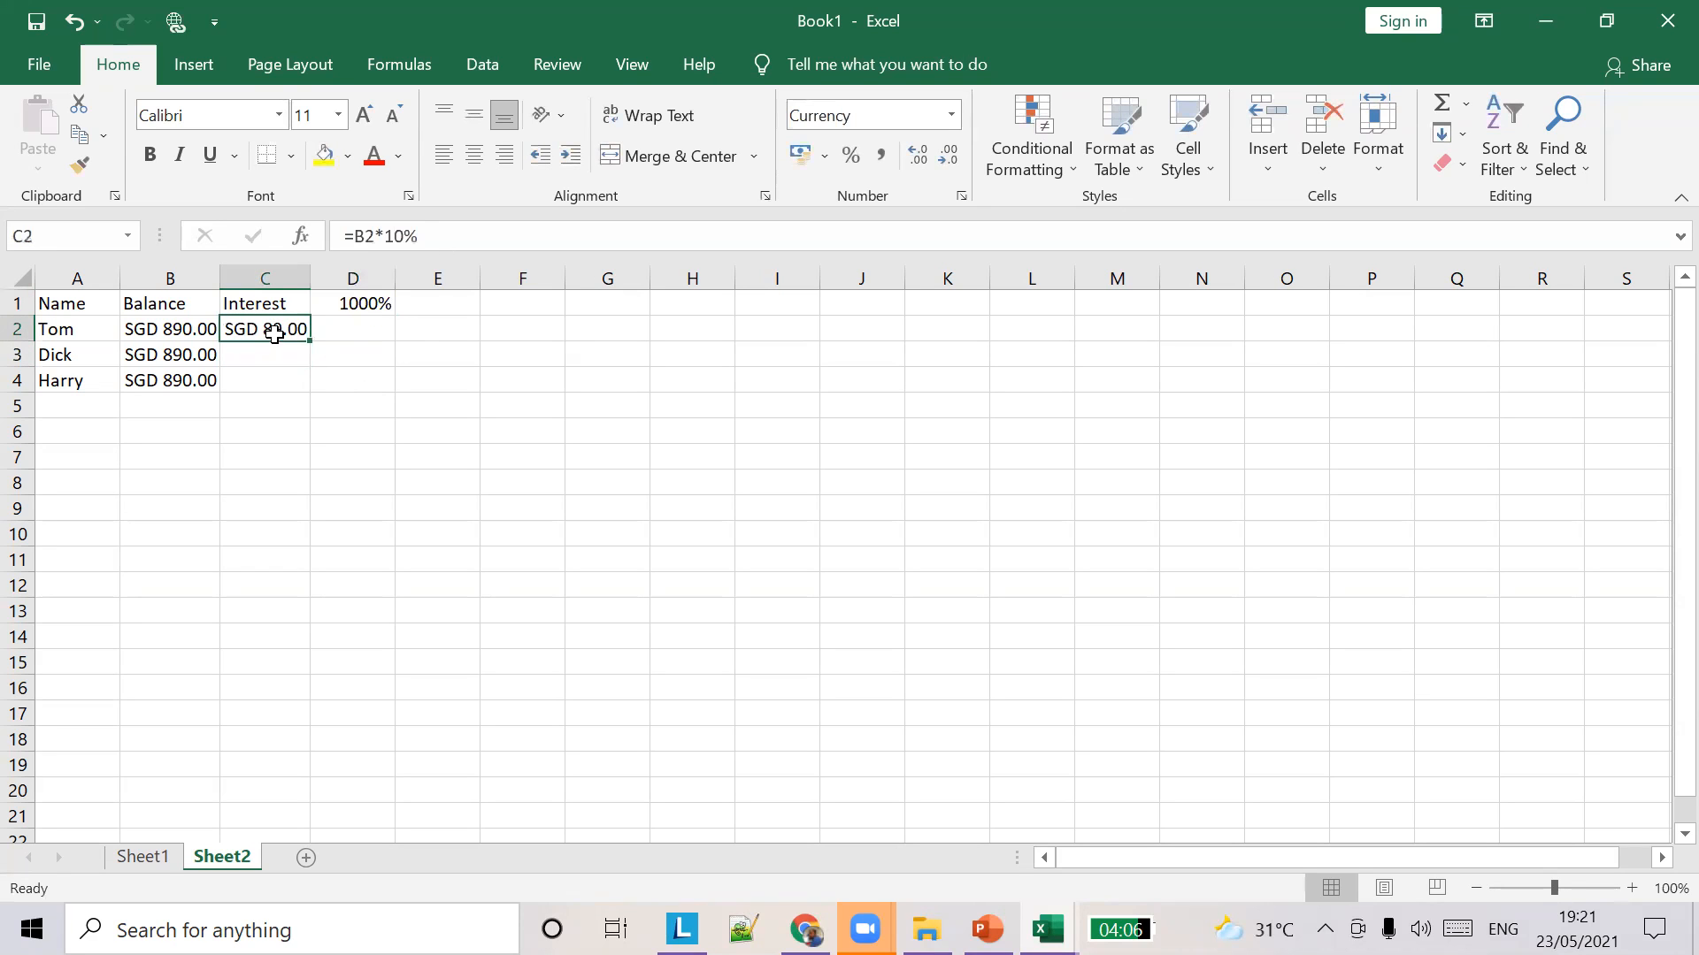
{"action": "left_click", "coordinate": [385, 235]}
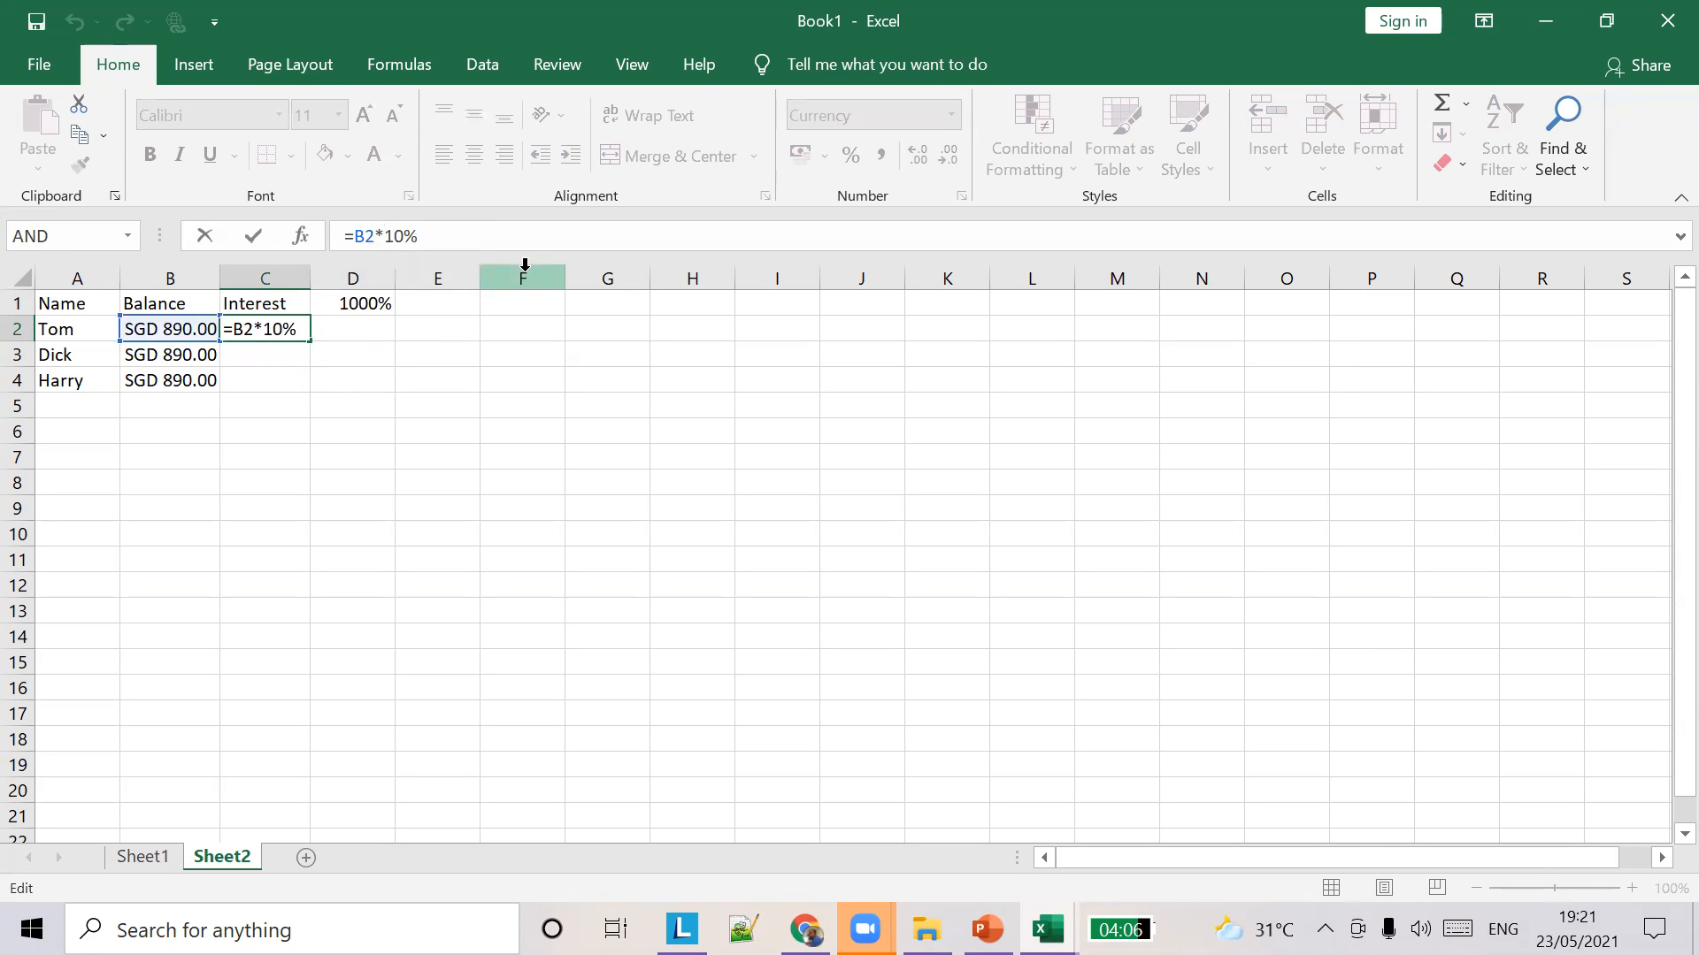
{"action": "left_click", "coordinate": [390, 305]}
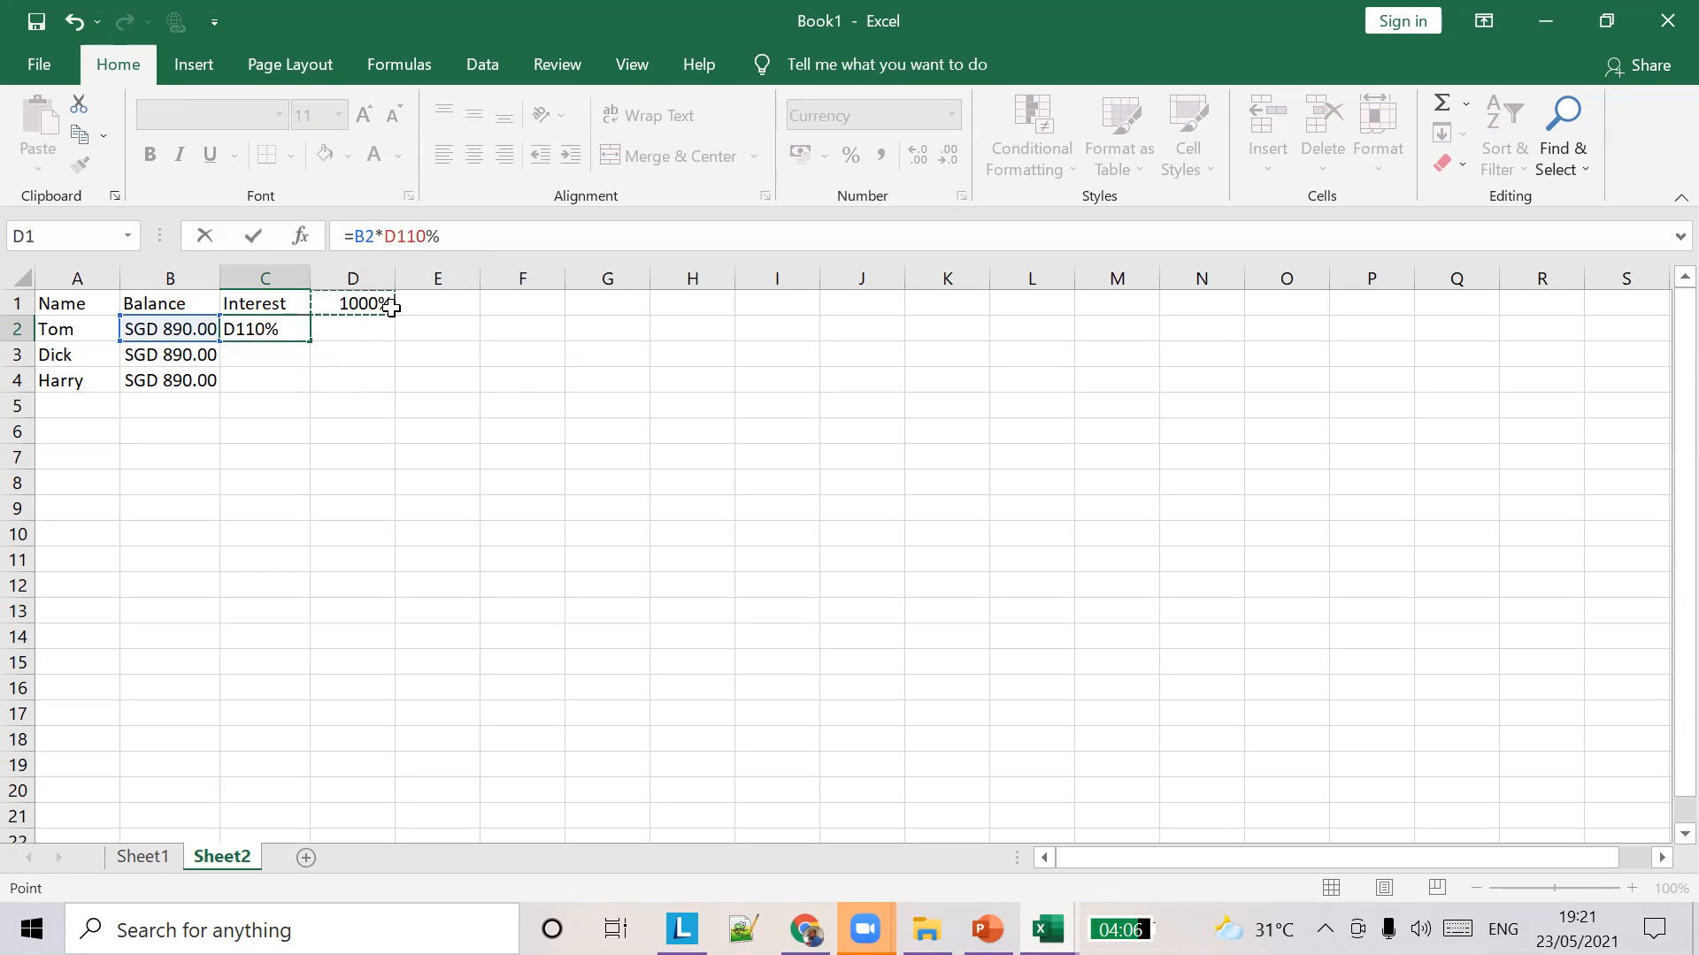
{"action": "key", "text": "Escape"}
{"action": "left_click", "coordinate": [559, 341]}
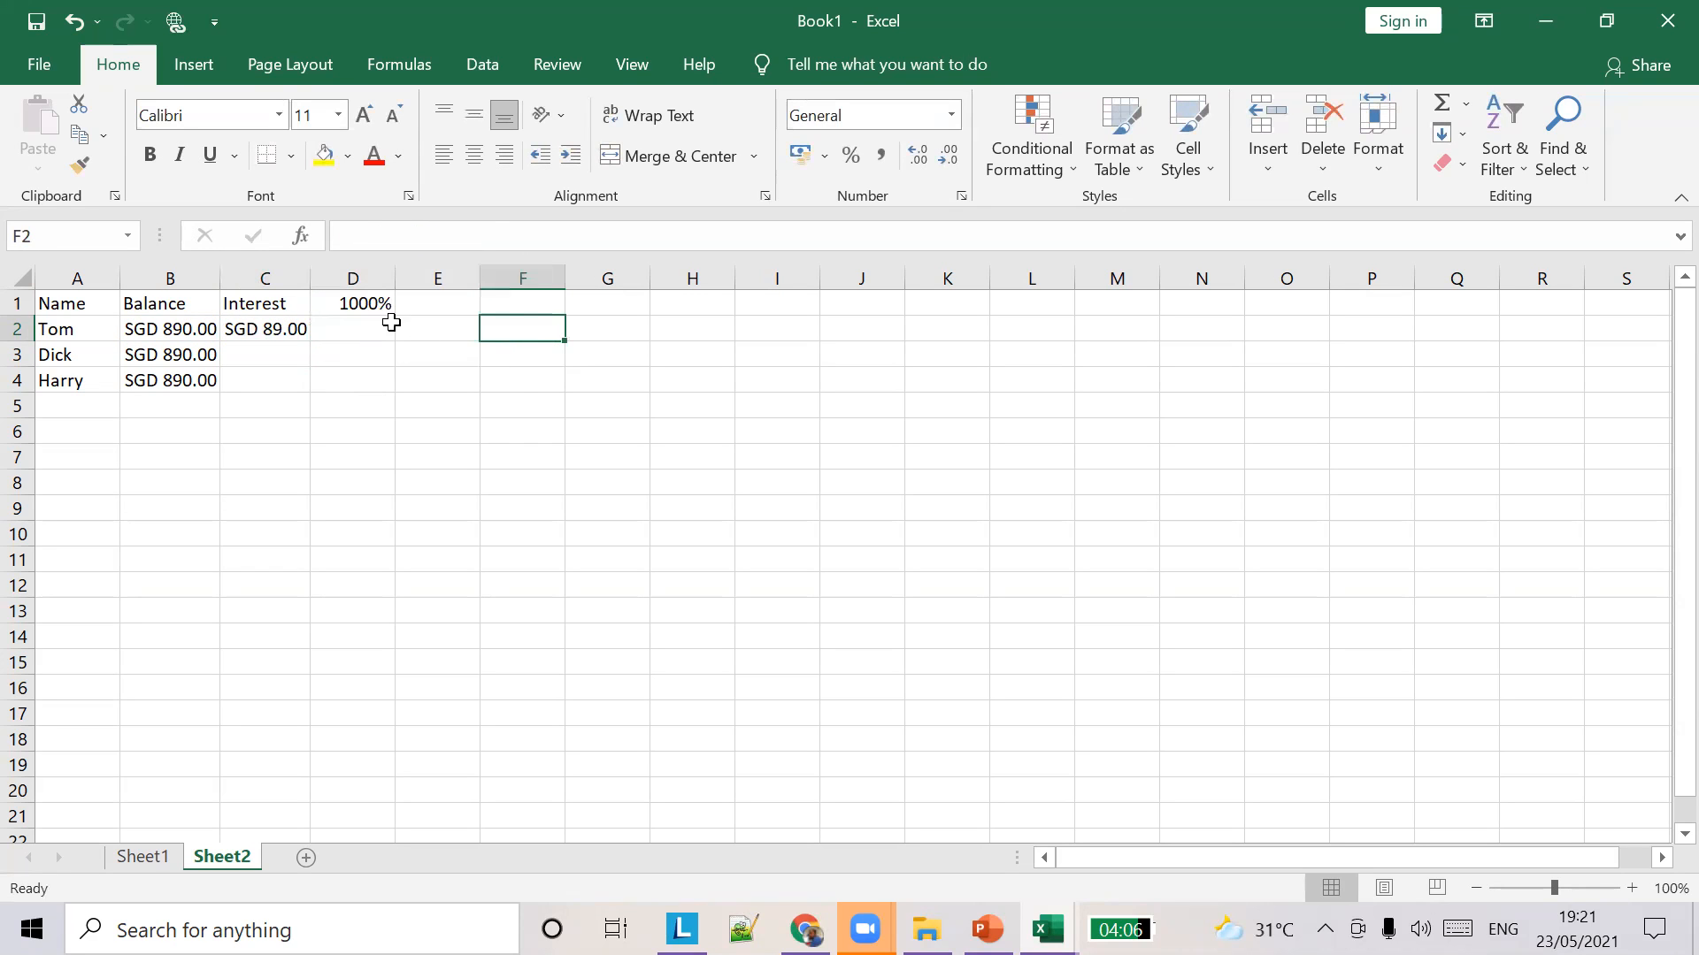
Clear the rate from D1 and leave only a % sign there as the column header.
{"action": "left_click", "coordinate": [366, 307]}
{"action": "key", "text": "Delete"}
{"action": "key", "text": "Tab"}
{"action": "left_click", "coordinate": [350, 352]}
{"action": "left_click", "coordinate": [349, 306]}
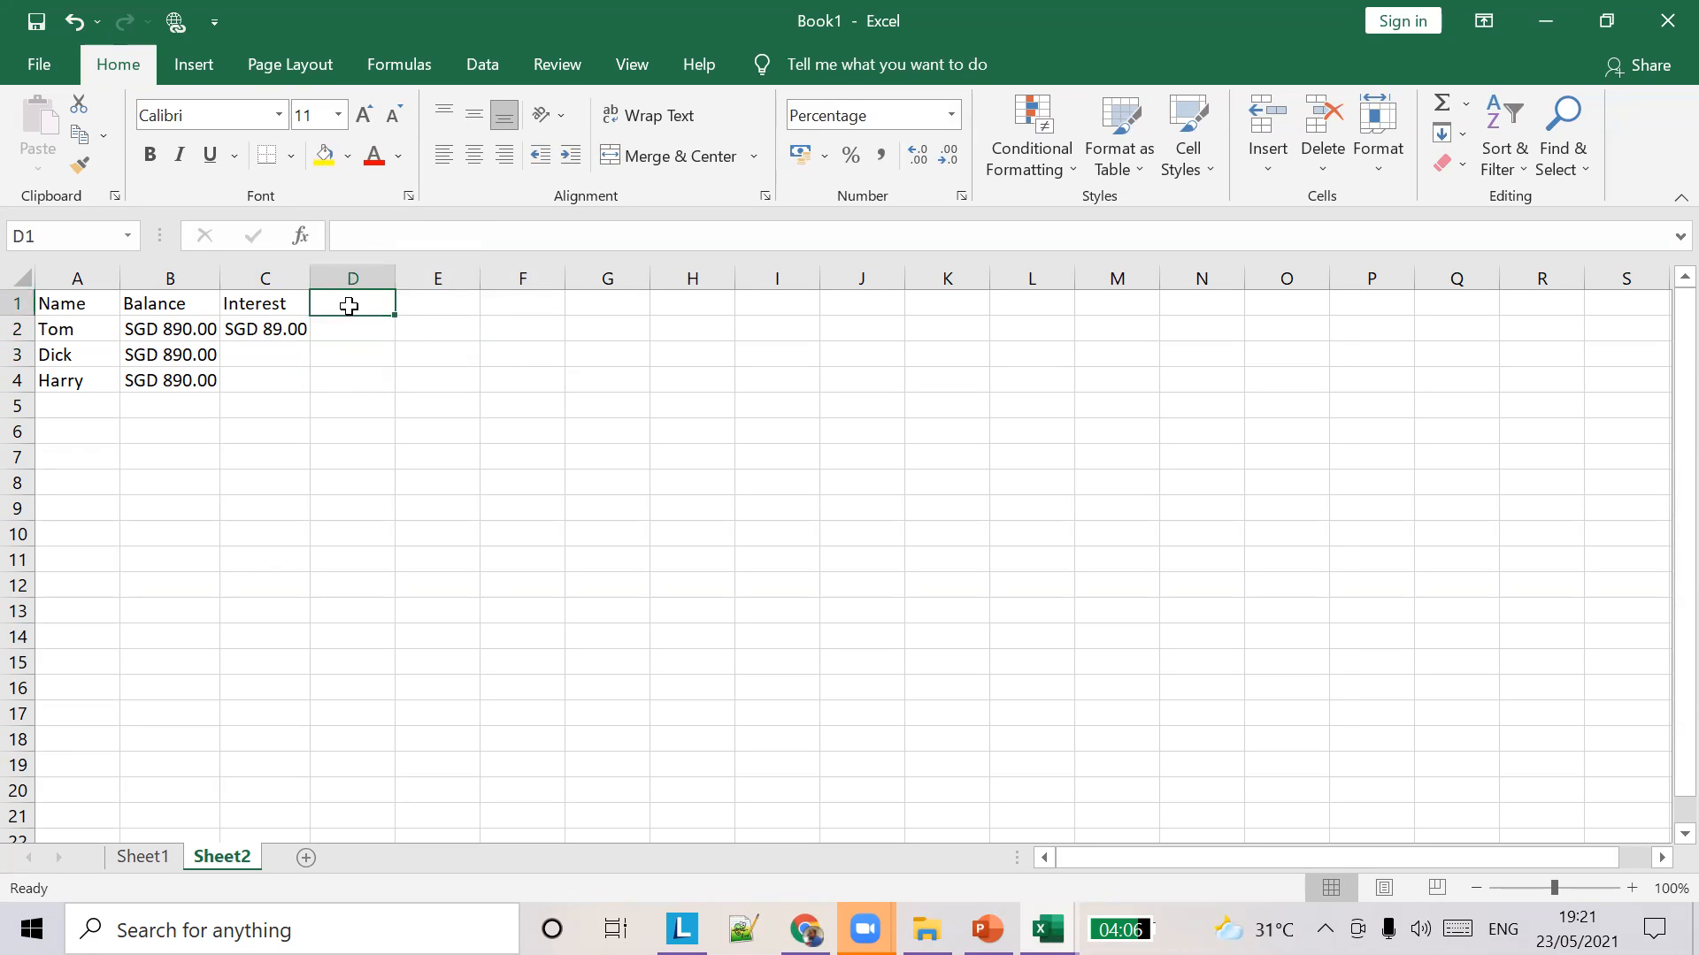
{"action": "type", "text": "10"}
{"action": "key", "text": "BackSpace"}
{"action": "key", "text": "BackSpace"}
Enter 10 in D2 as the percentage for the first person, under the % header.
{"action": "left_click", "coordinate": [350, 334]}
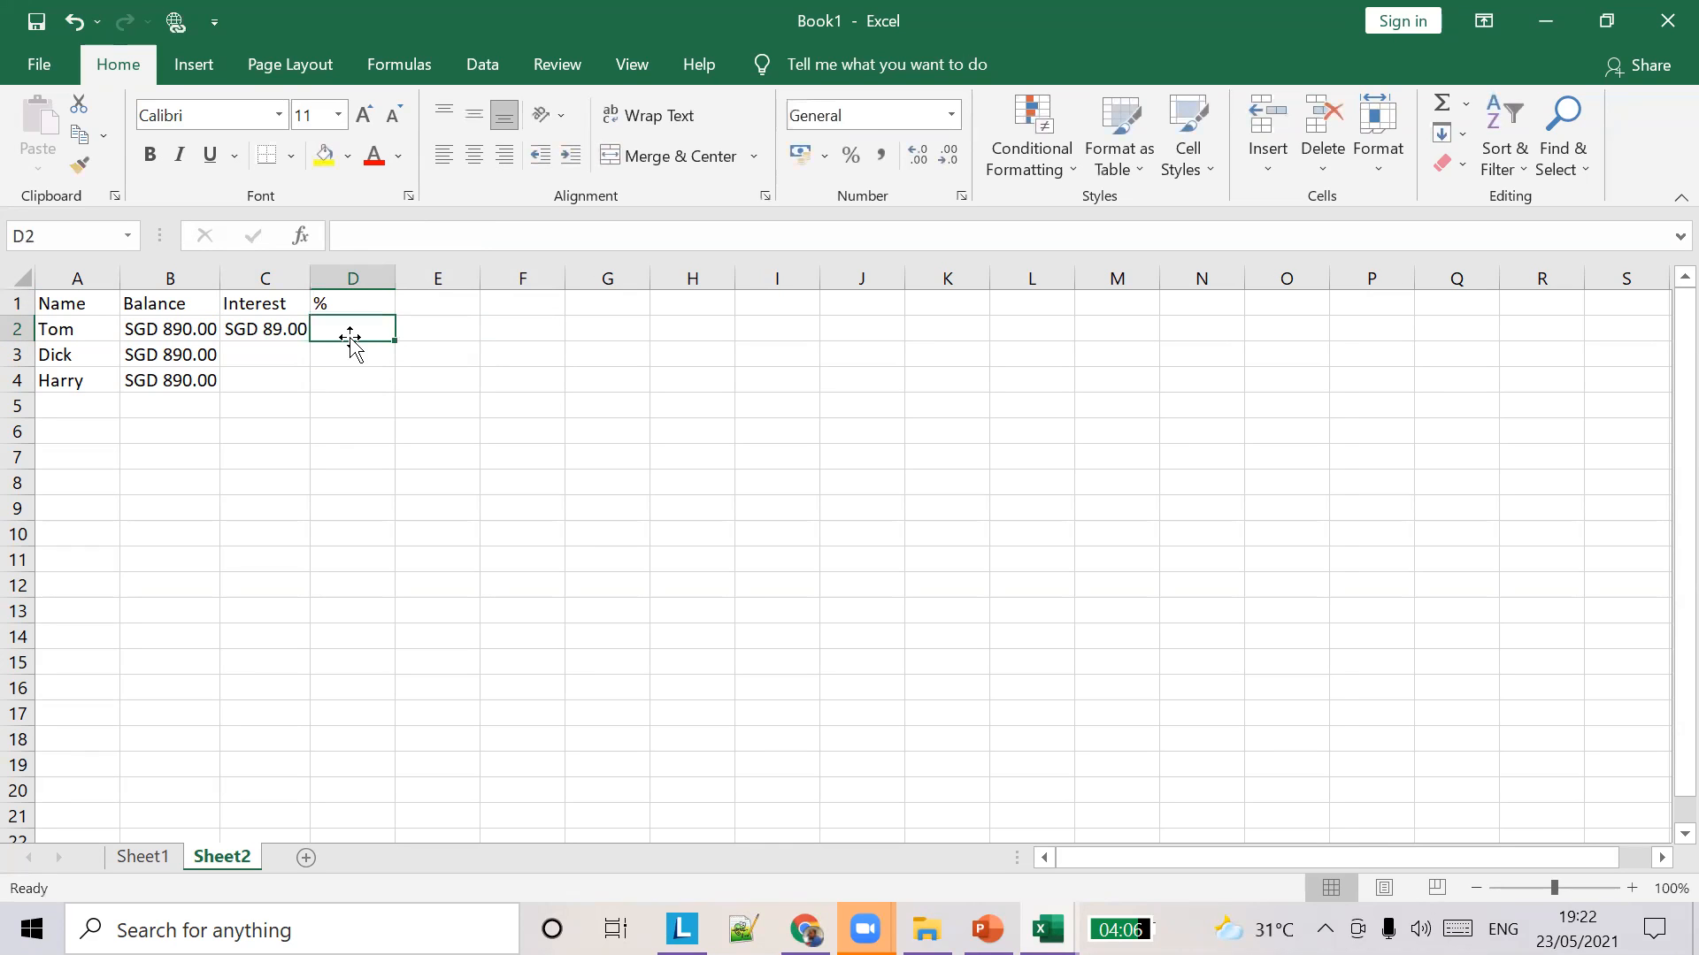
{"action": "type", "text": "10"}
{"action": "key", "text": "Tab"}
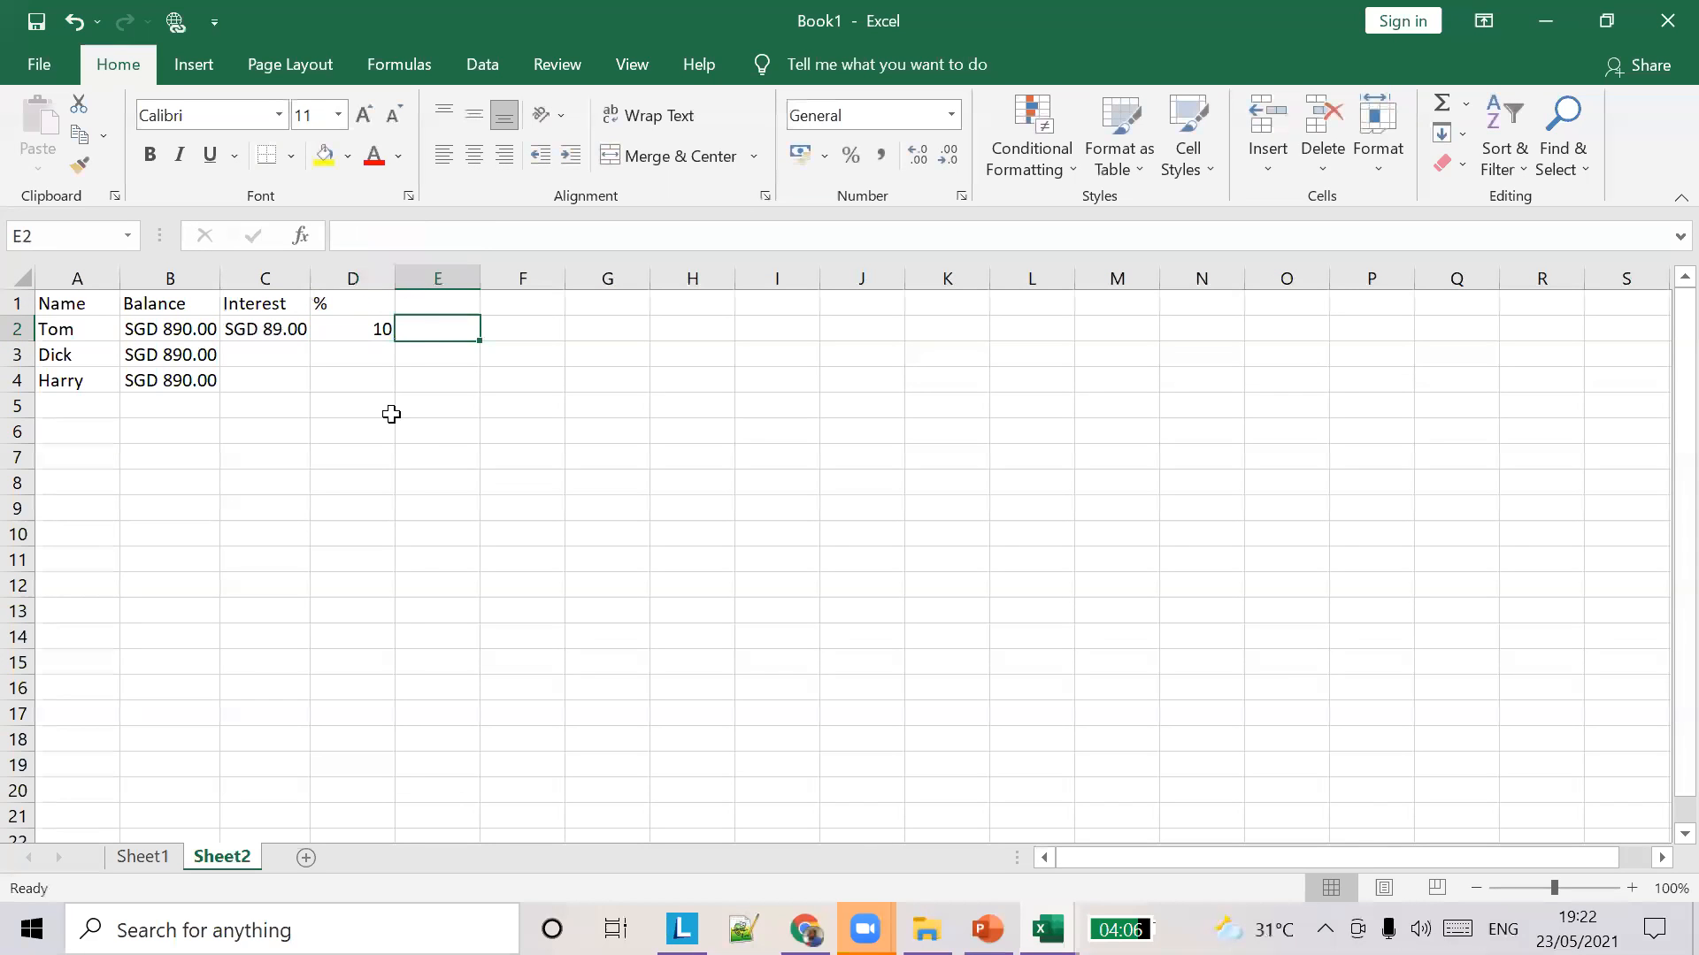
Edit the C2 interest formula to =B2*D2% so it takes the rate from the % column, and review its cell references.
{"action": "left_click", "coordinate": [278, 326]}
{"action": "left_click", "coordinate": [370, 307]}
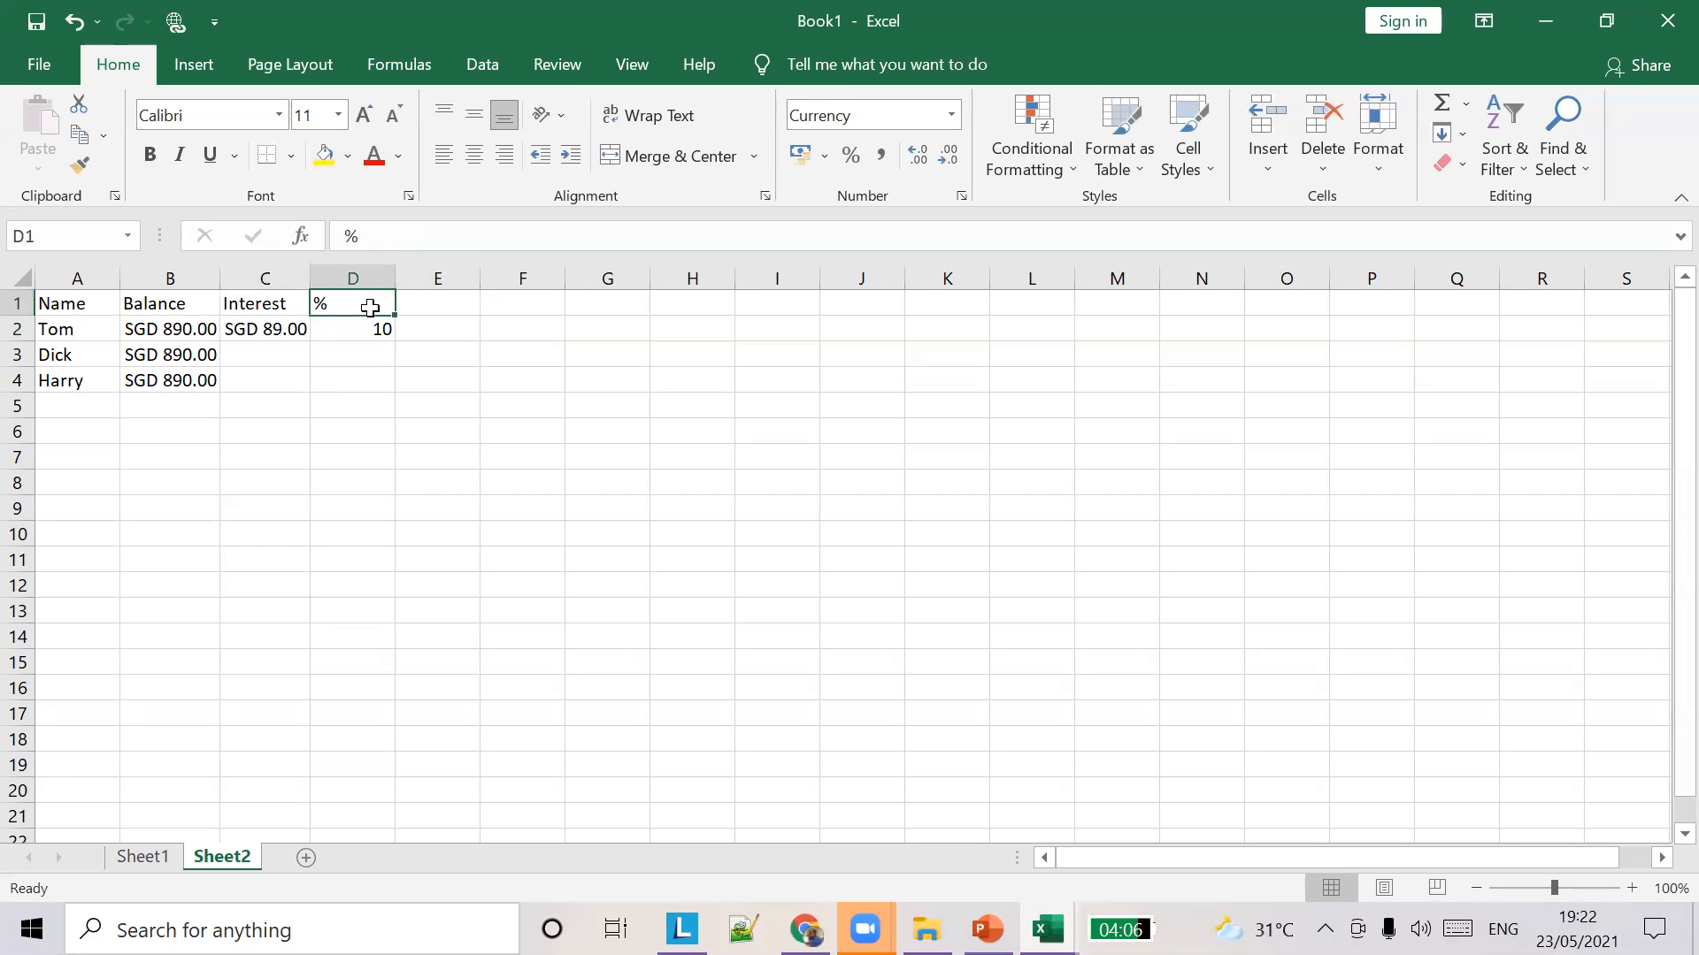
{"action": "left_click", "coordinate": [271, 335]}
{"action": "left_click", "coordinate": [407, 239]}
{"action": "key", "text": "BackSpace"}
{"action": "key", "text": "BackSpace"}
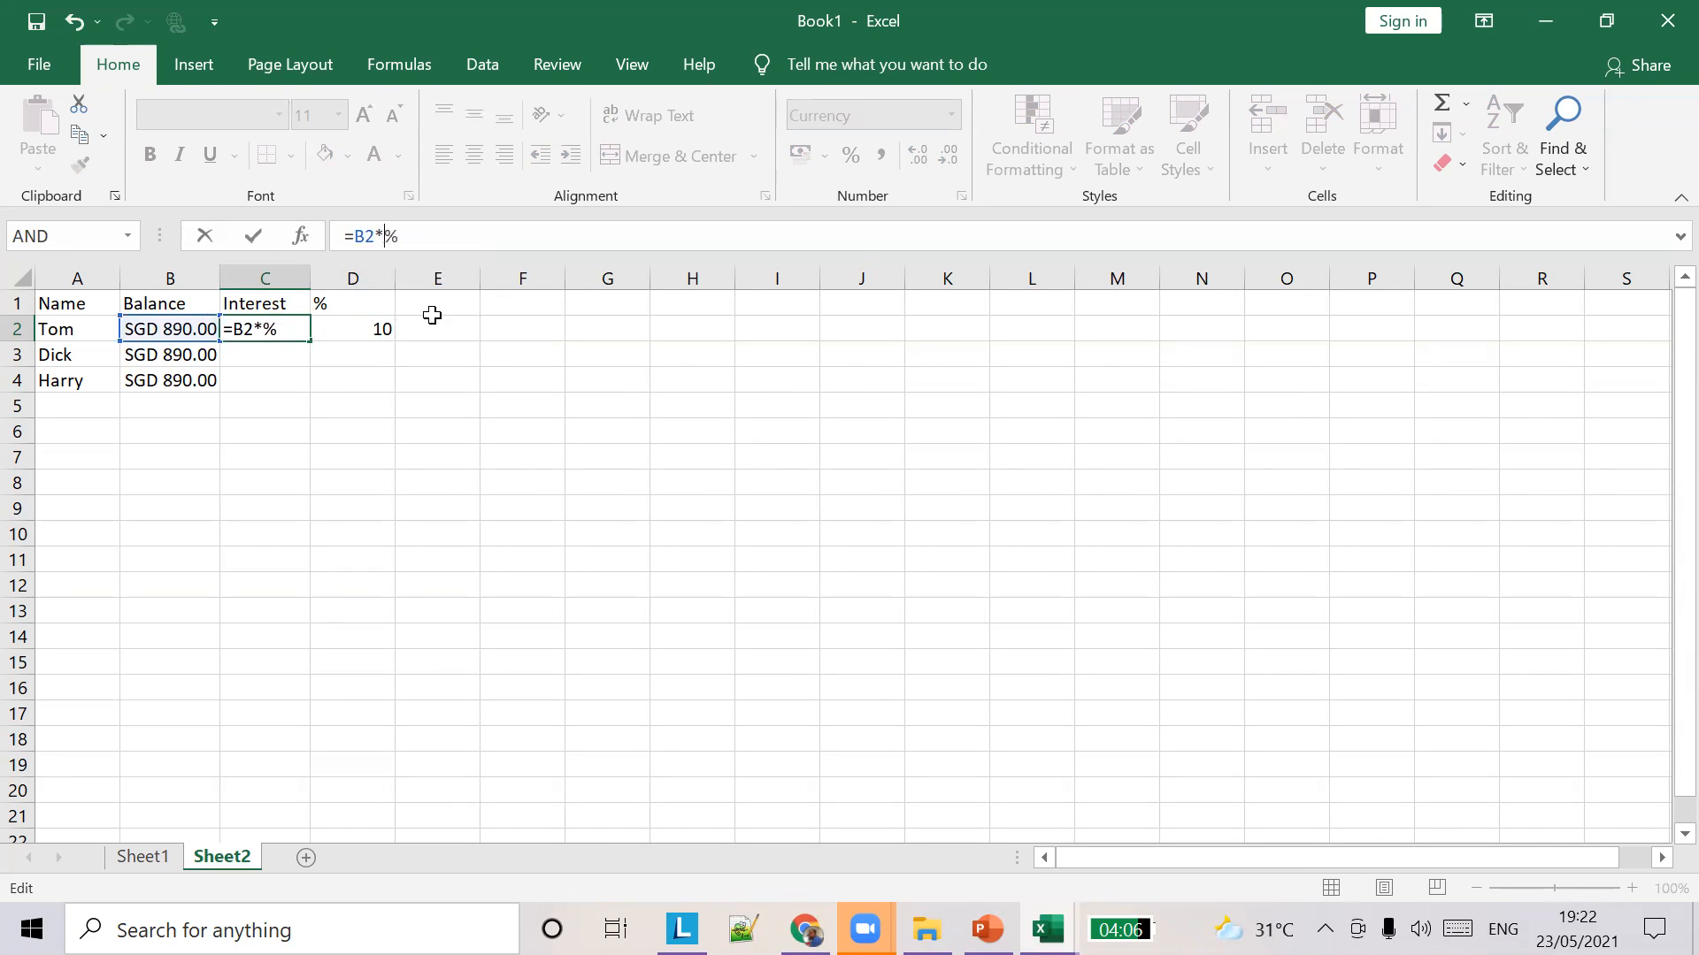
{"action": "type", "text": "D"}
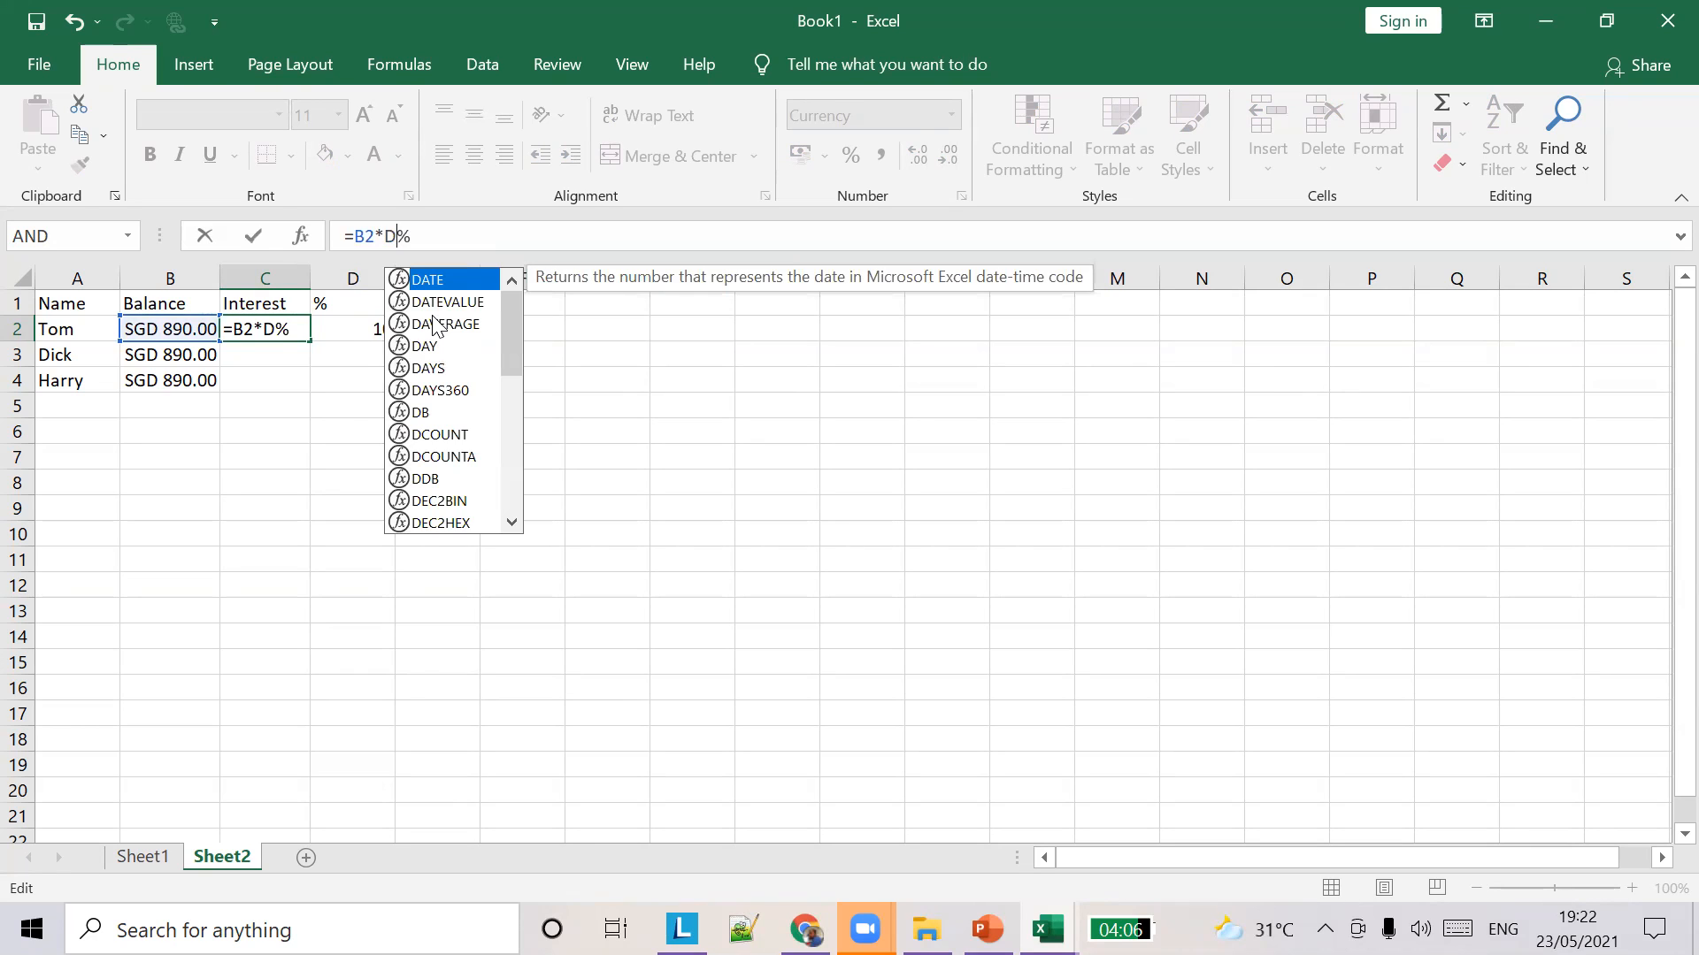
{"action": "type", "text": "2"}
{"action": "key", "text": "Tab"}
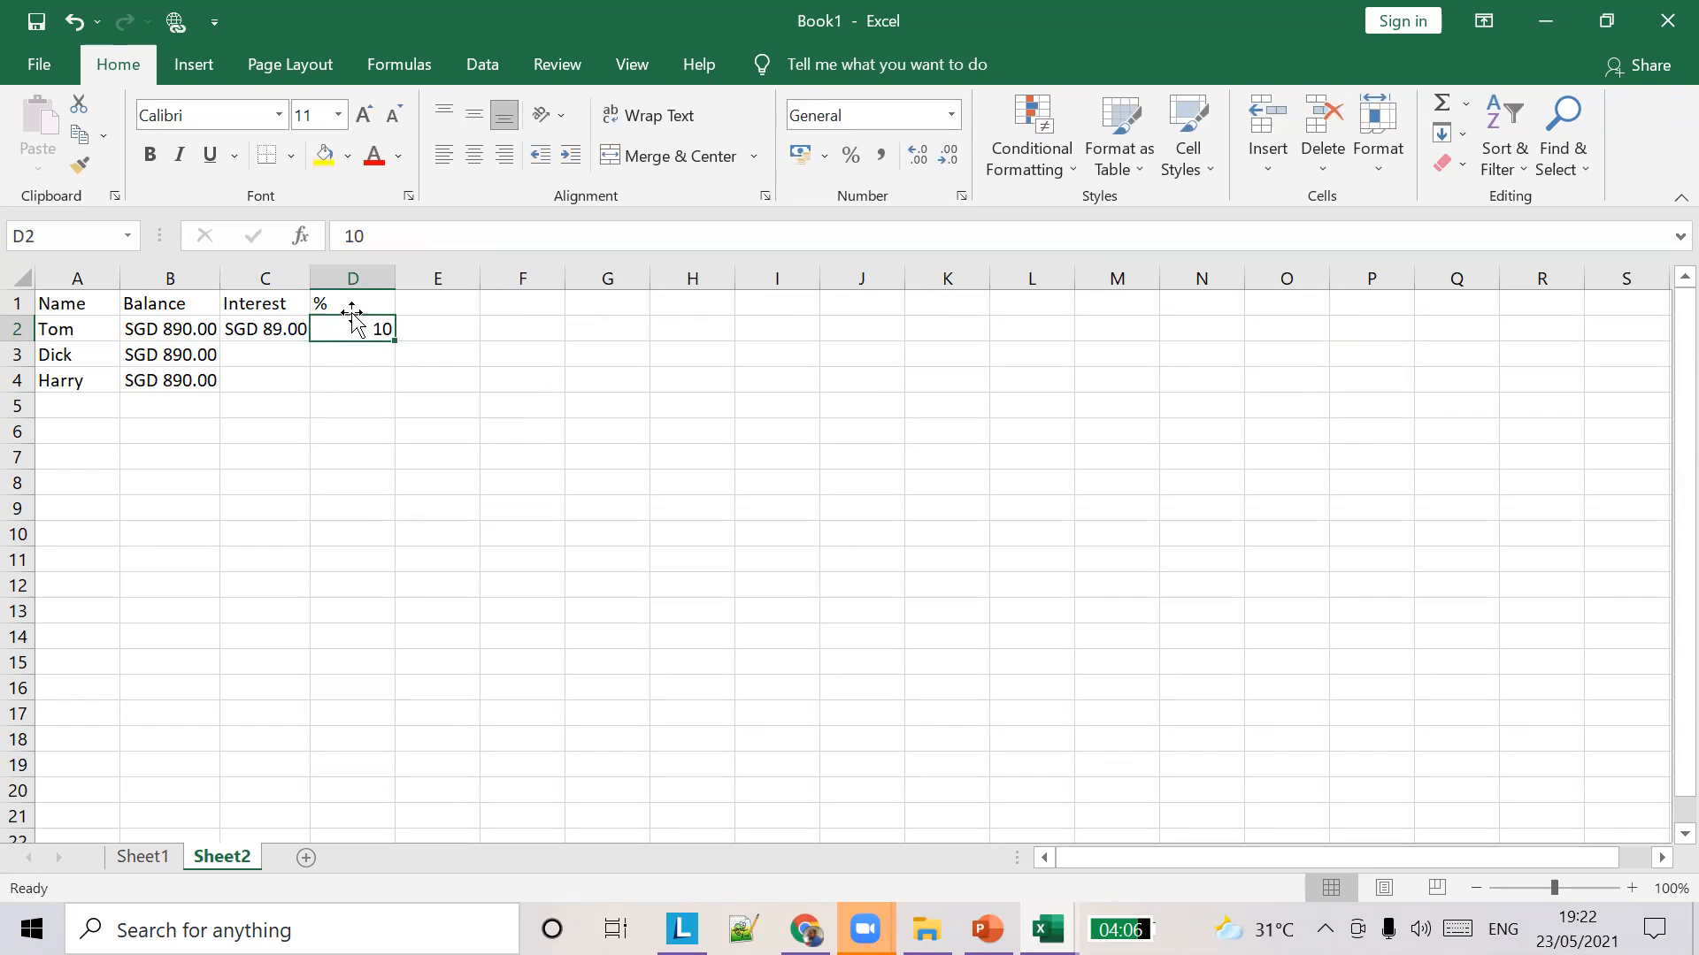
{"action": "left_click", "coordinate": [259, 328]}
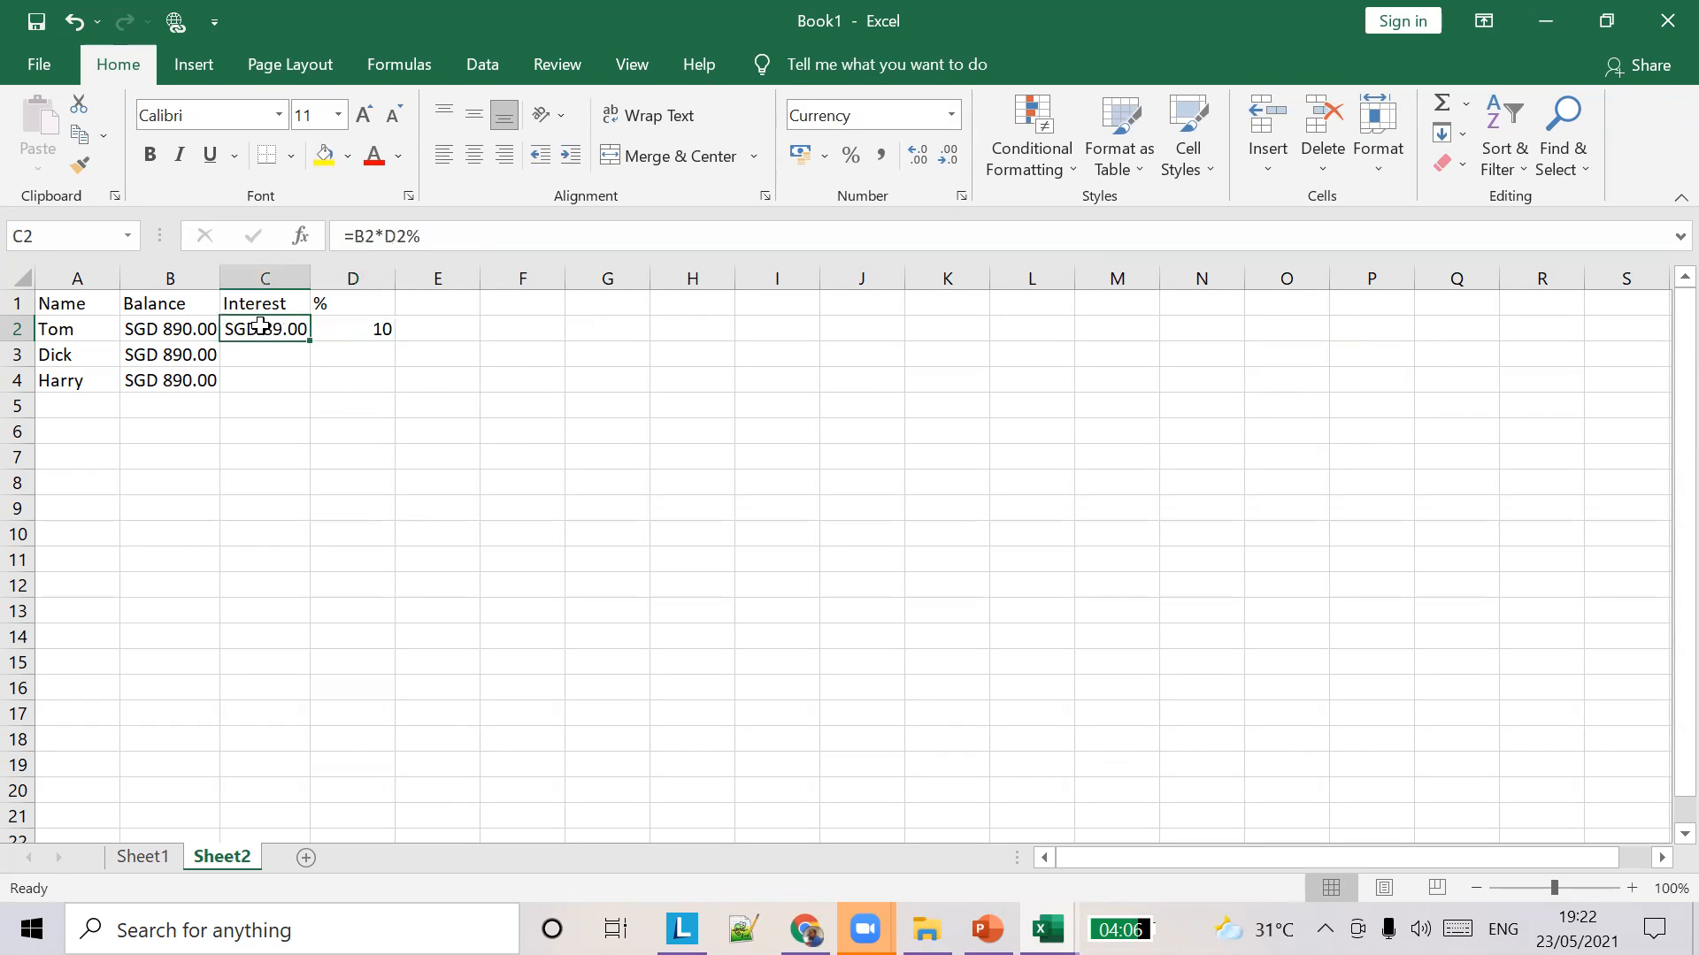
{"action": "left_click", "coordinate": [362, 234]}
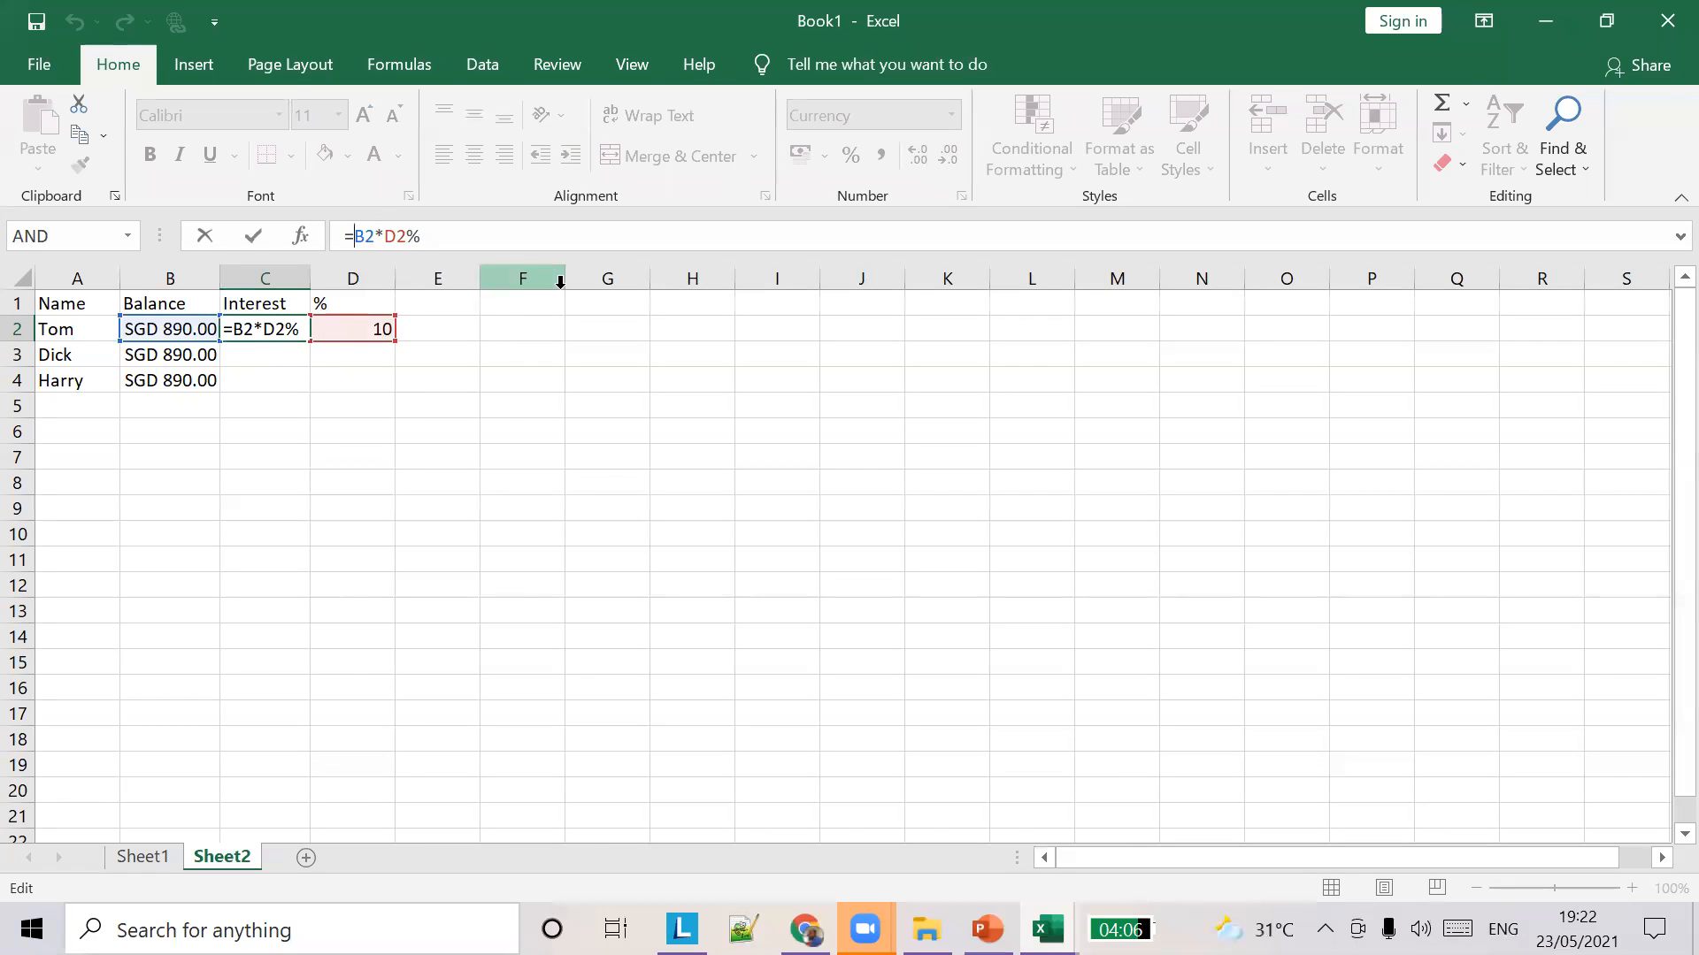
{"action": "key", "text": "ctrl+Return"}
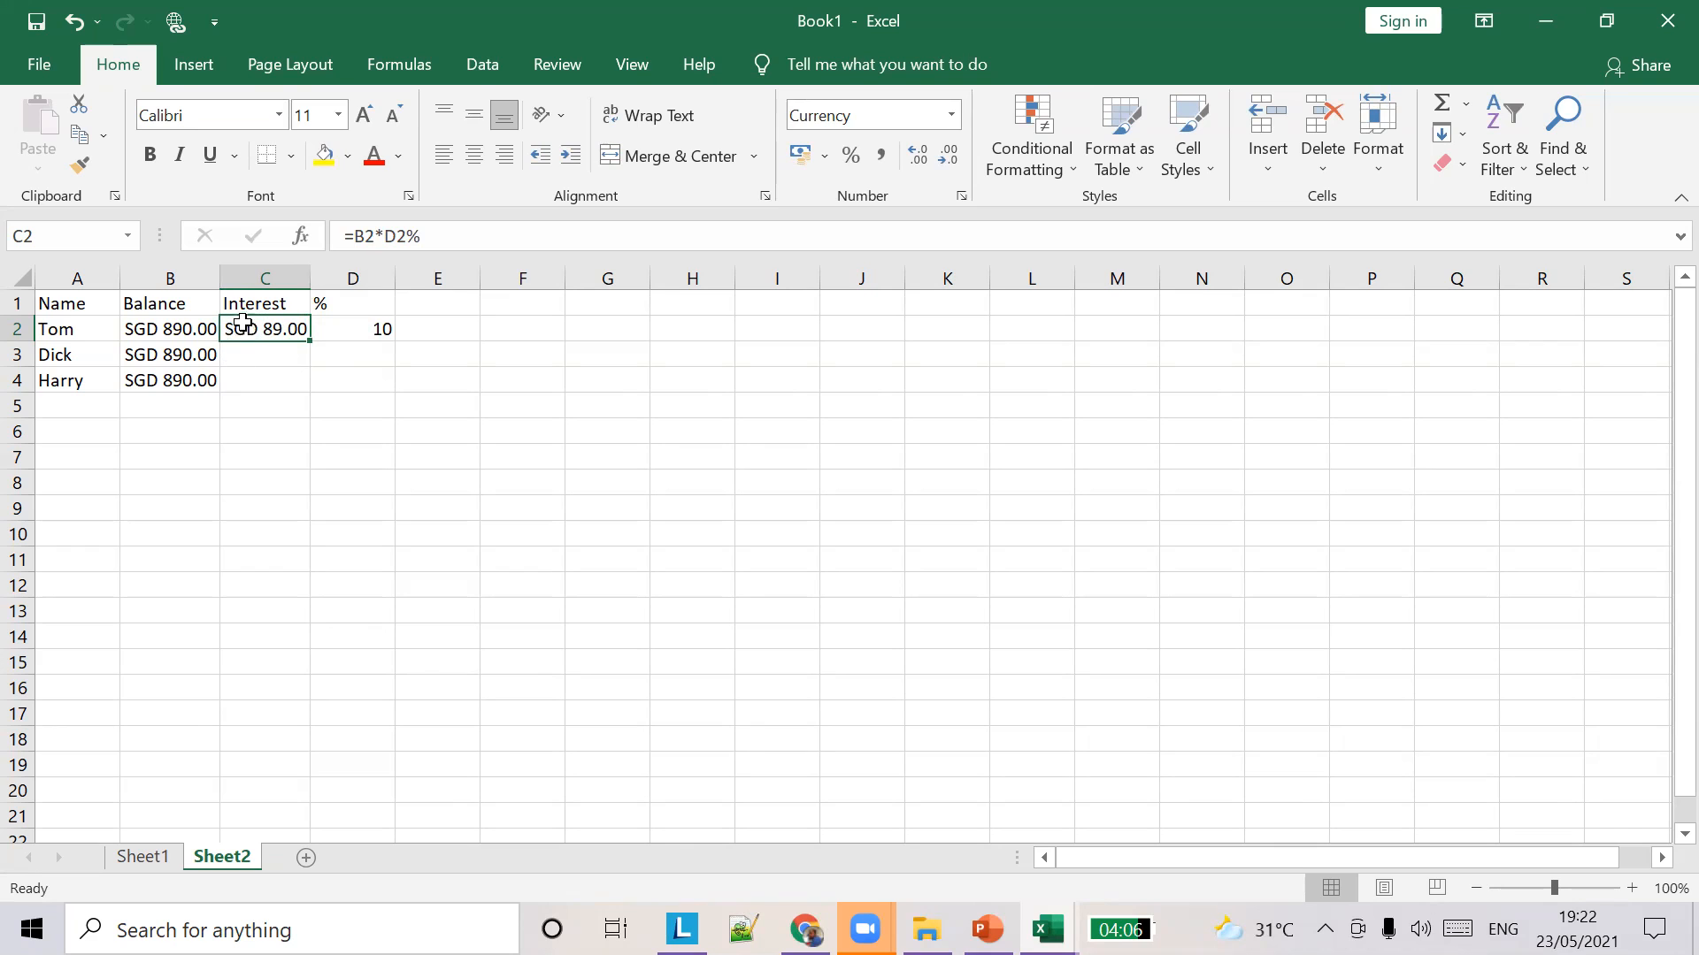
Set the second person's balance in B3 to 900.
{"action": "left_click", "coordinate": [177, 357]}
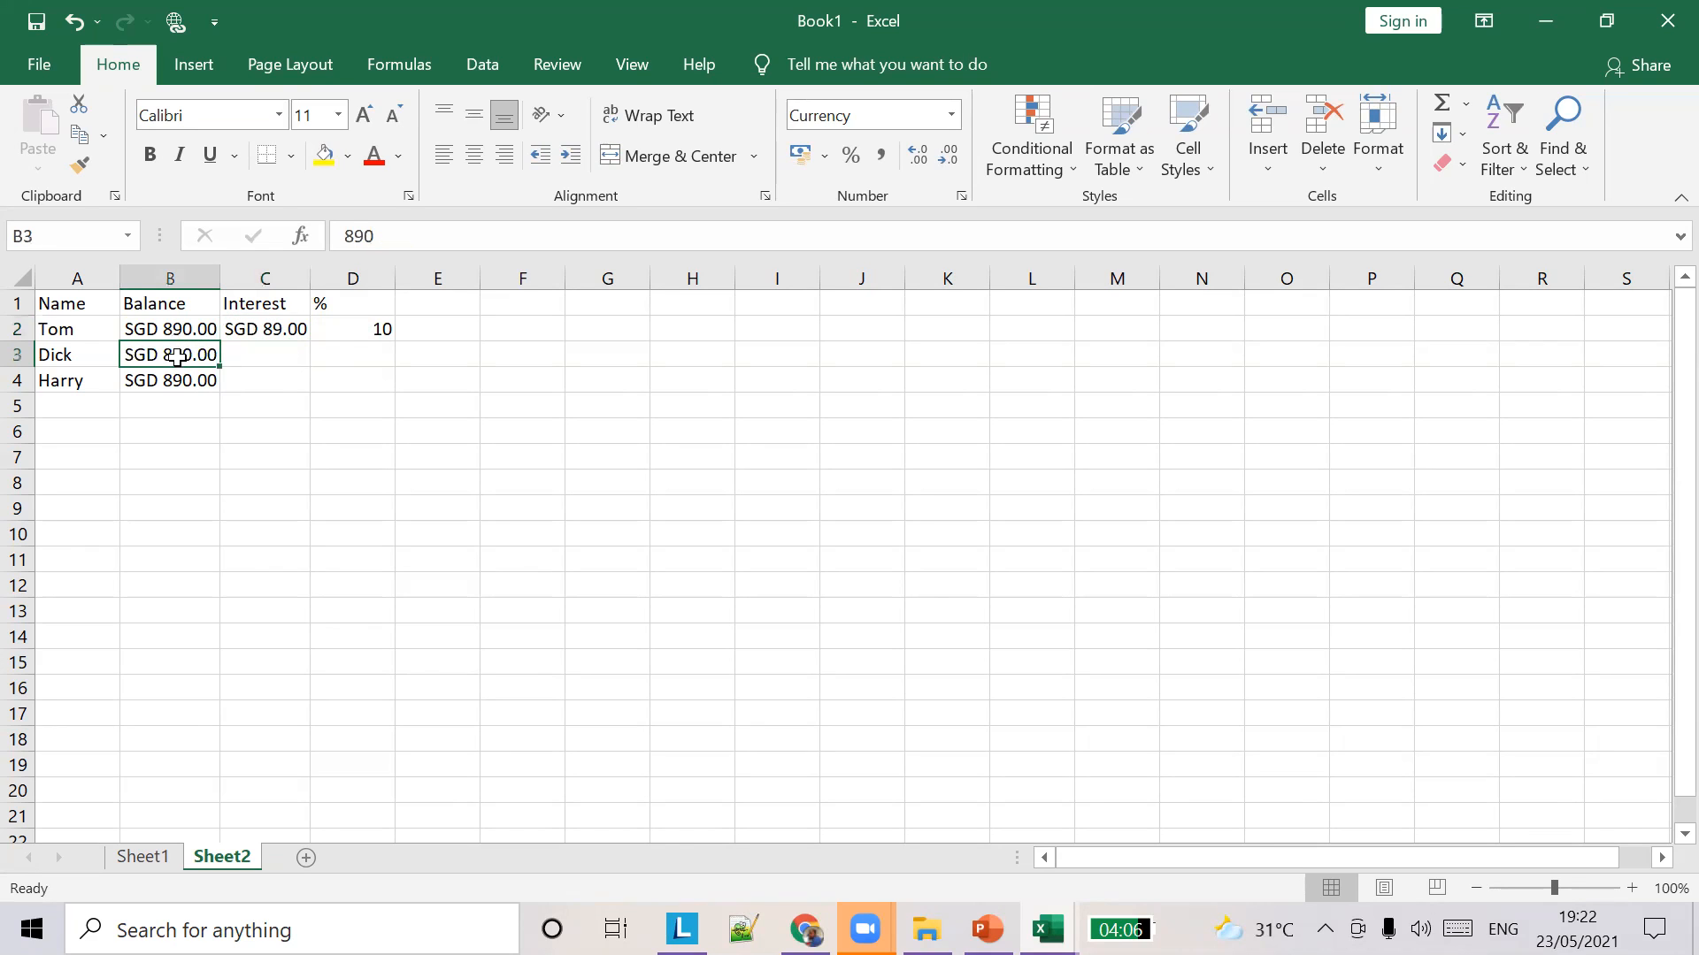
{"action": "type", "text": "900"}
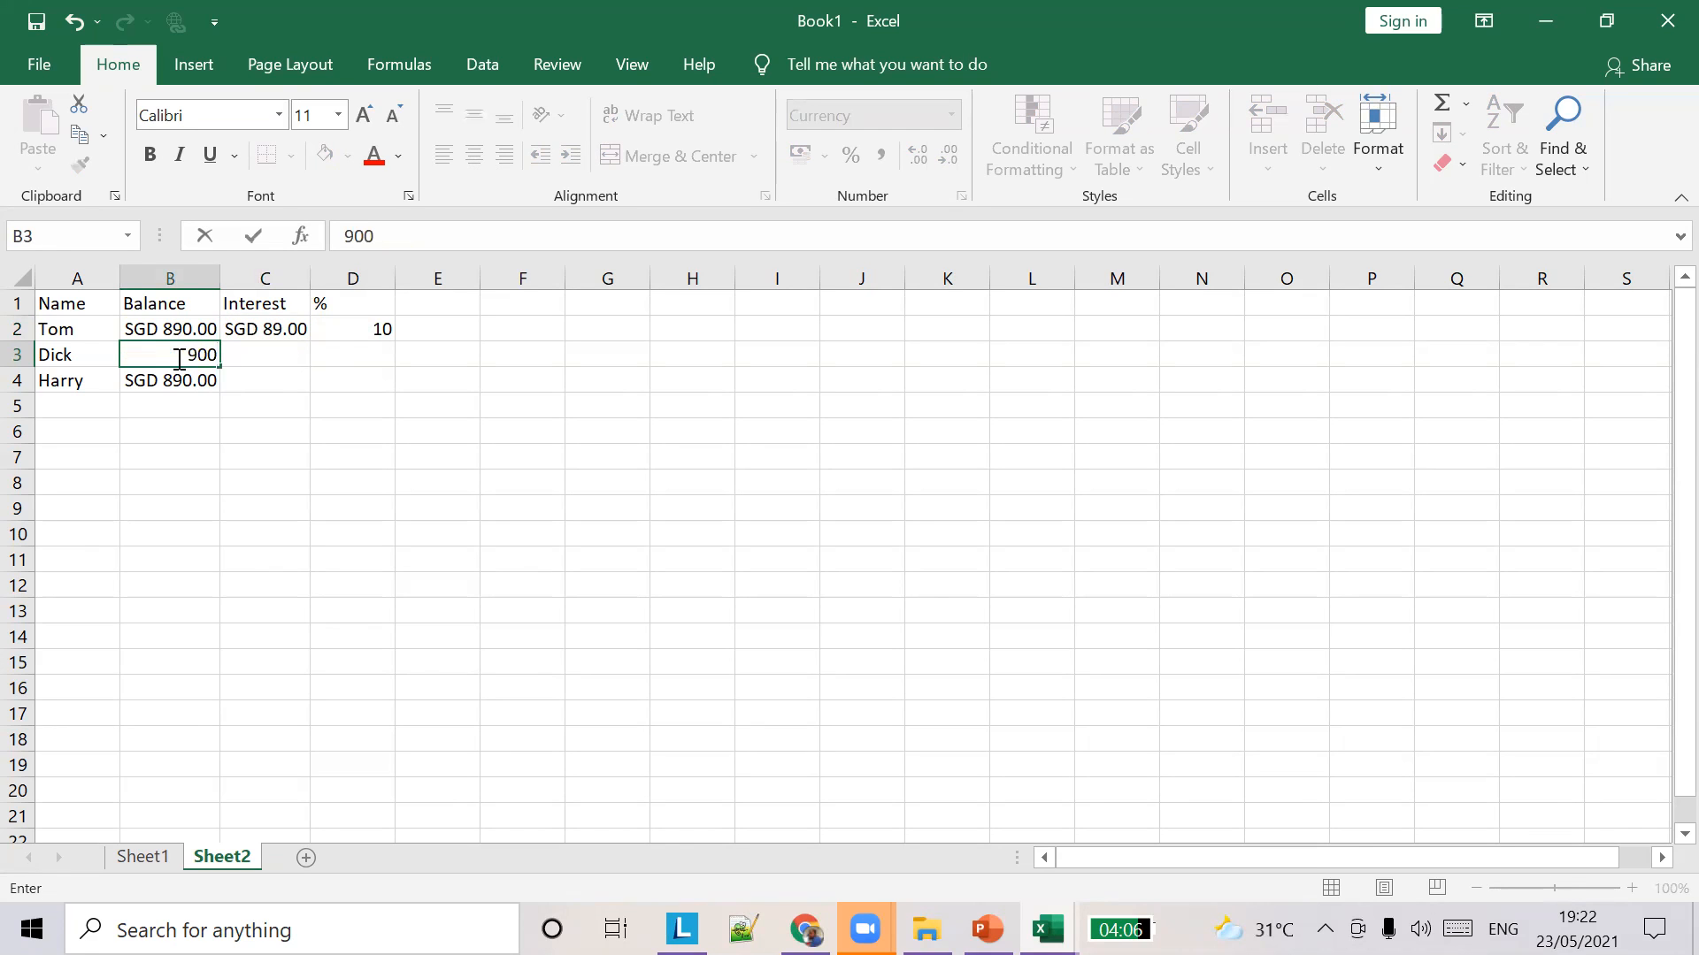
{"action": "key", "text": "Return"}
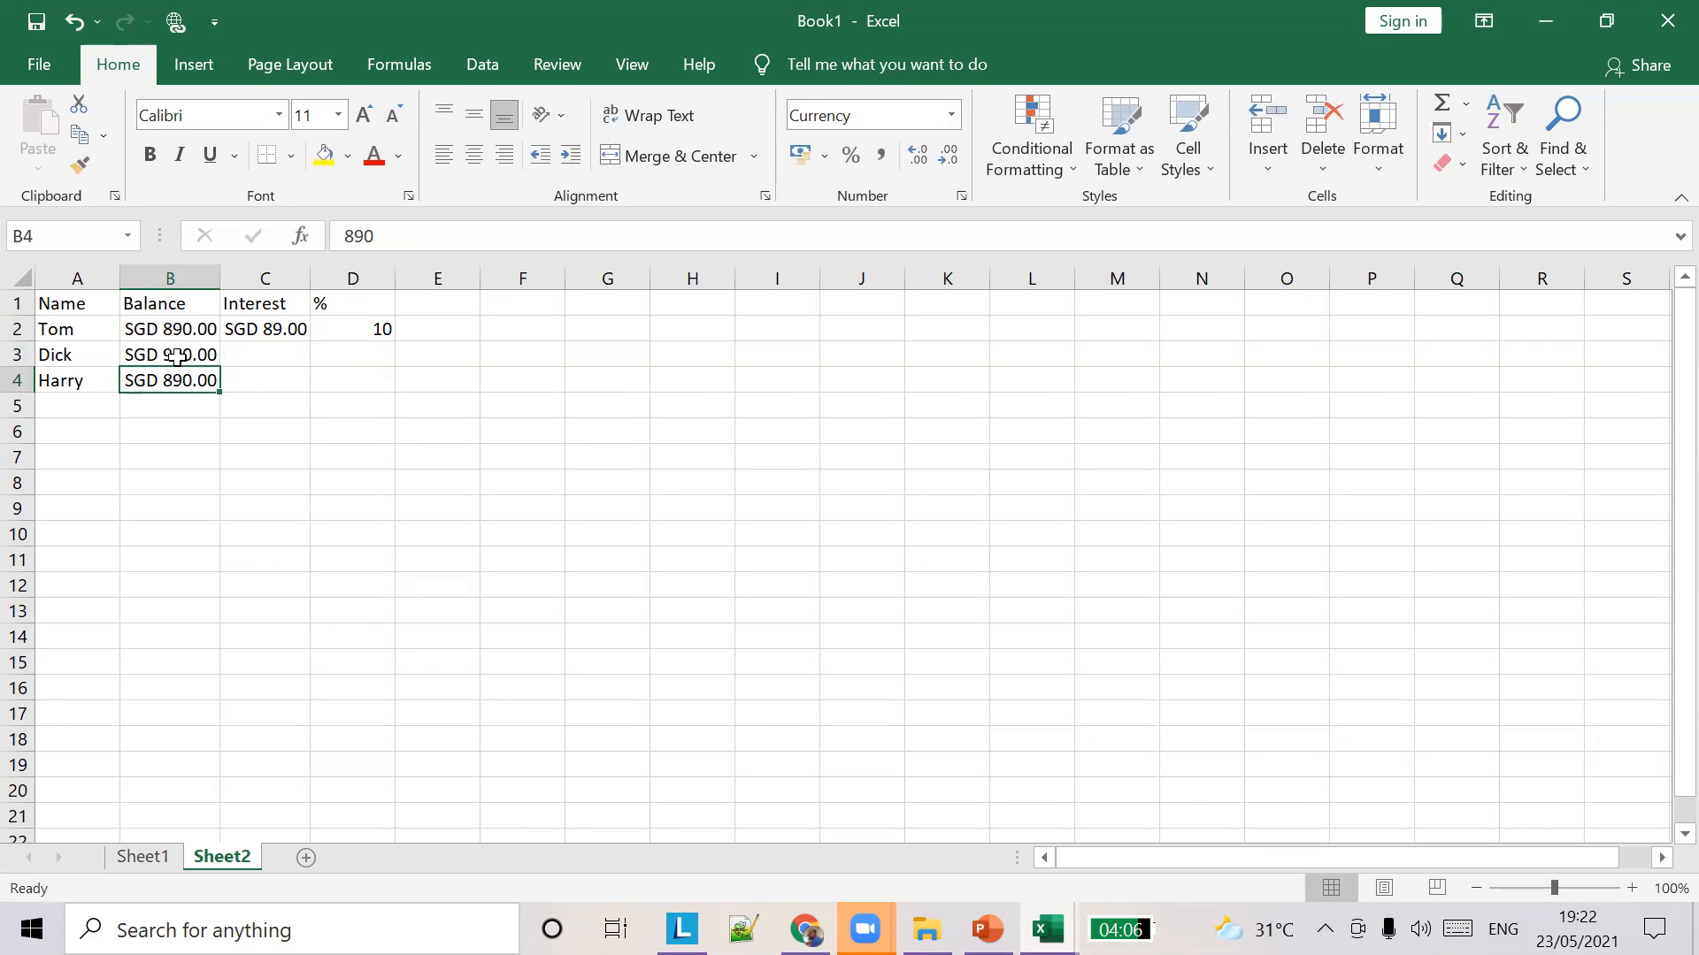
Fill the interest formula from C2 down to C4 and the percentage from D2 down to D4.
{"action": "left_click", "coordinate": [284, 353]}
{"action": "left_click", "coordinate": [298, 331]}
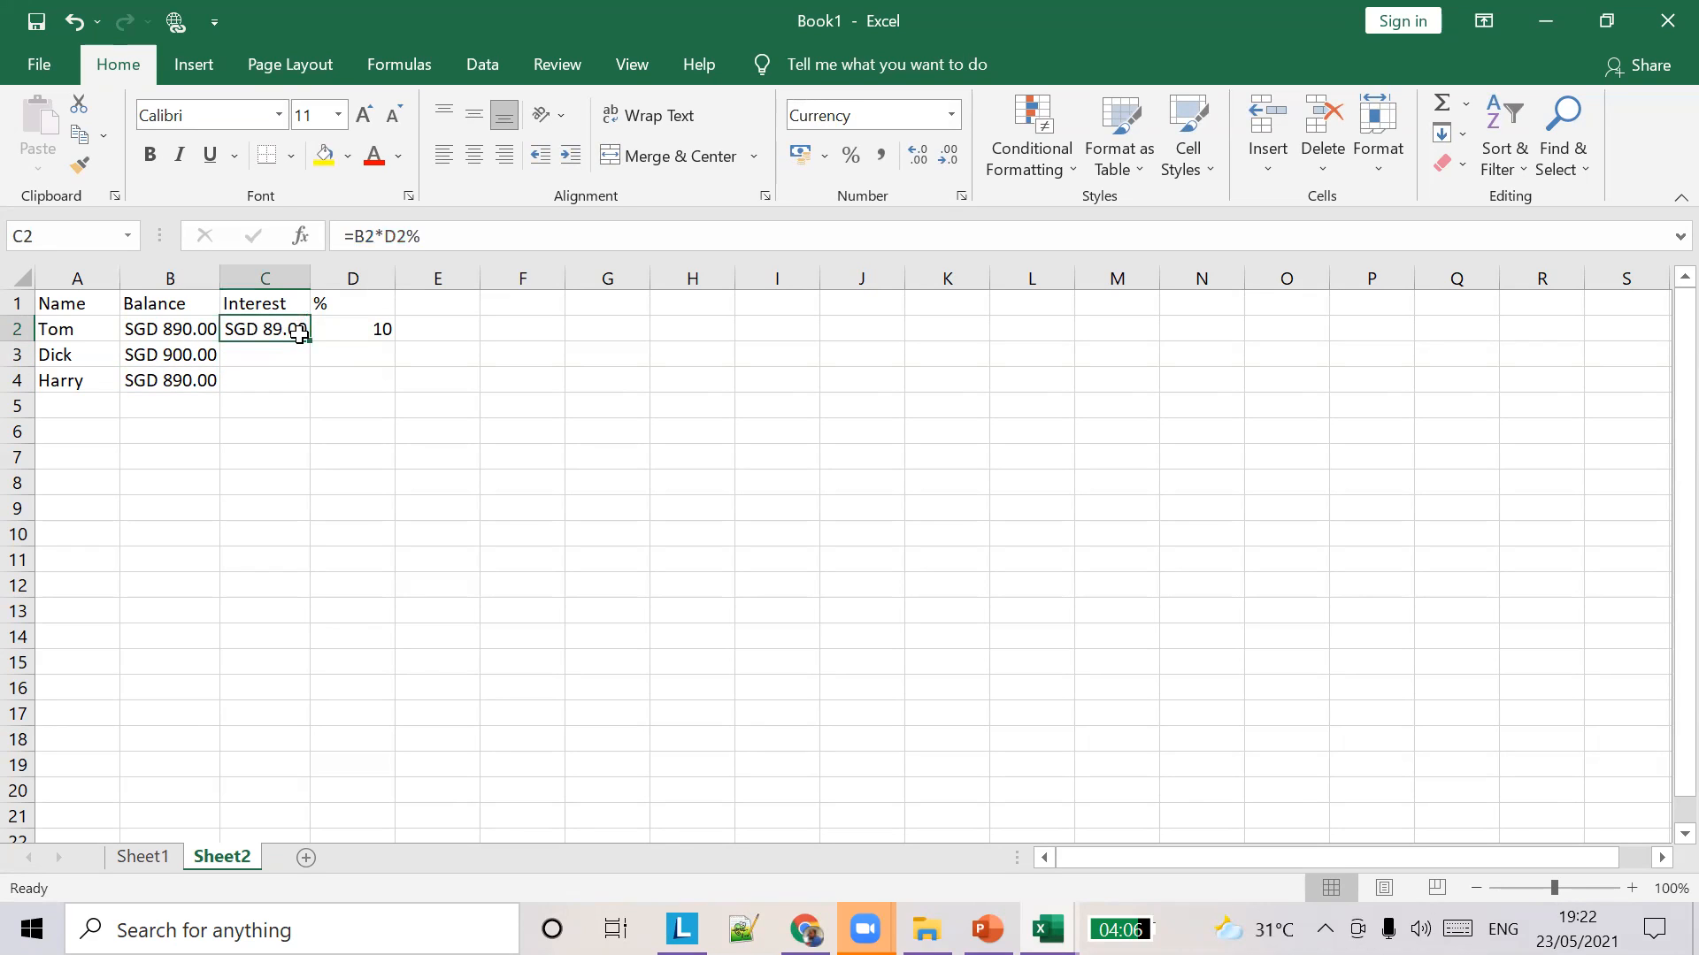
{"action": "left_click_drag", "start_coordinate": [310, 339], "coordinate": [311, 401]}
{"action": "left_click", "coordinate": [392, 339]}
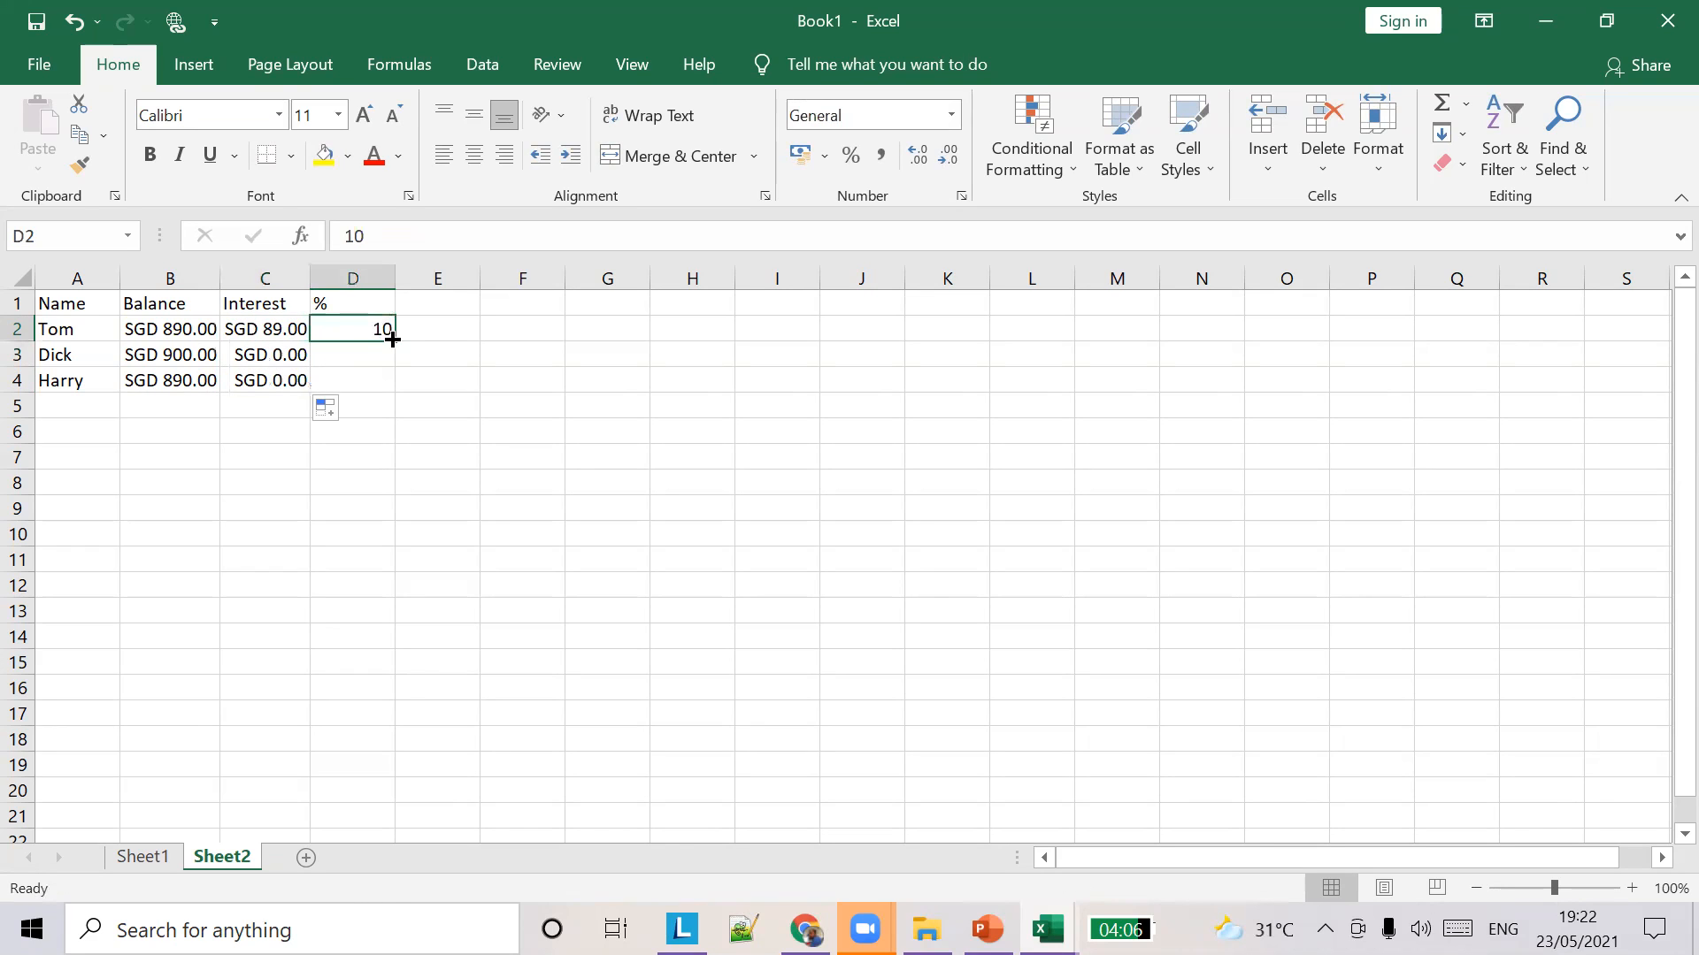
{"action": "left_click_drag", "start_coordinate": [395, 344], "coordinate": [404, 394]}
{"action": "left_click", "coordinate": [498, 379]}
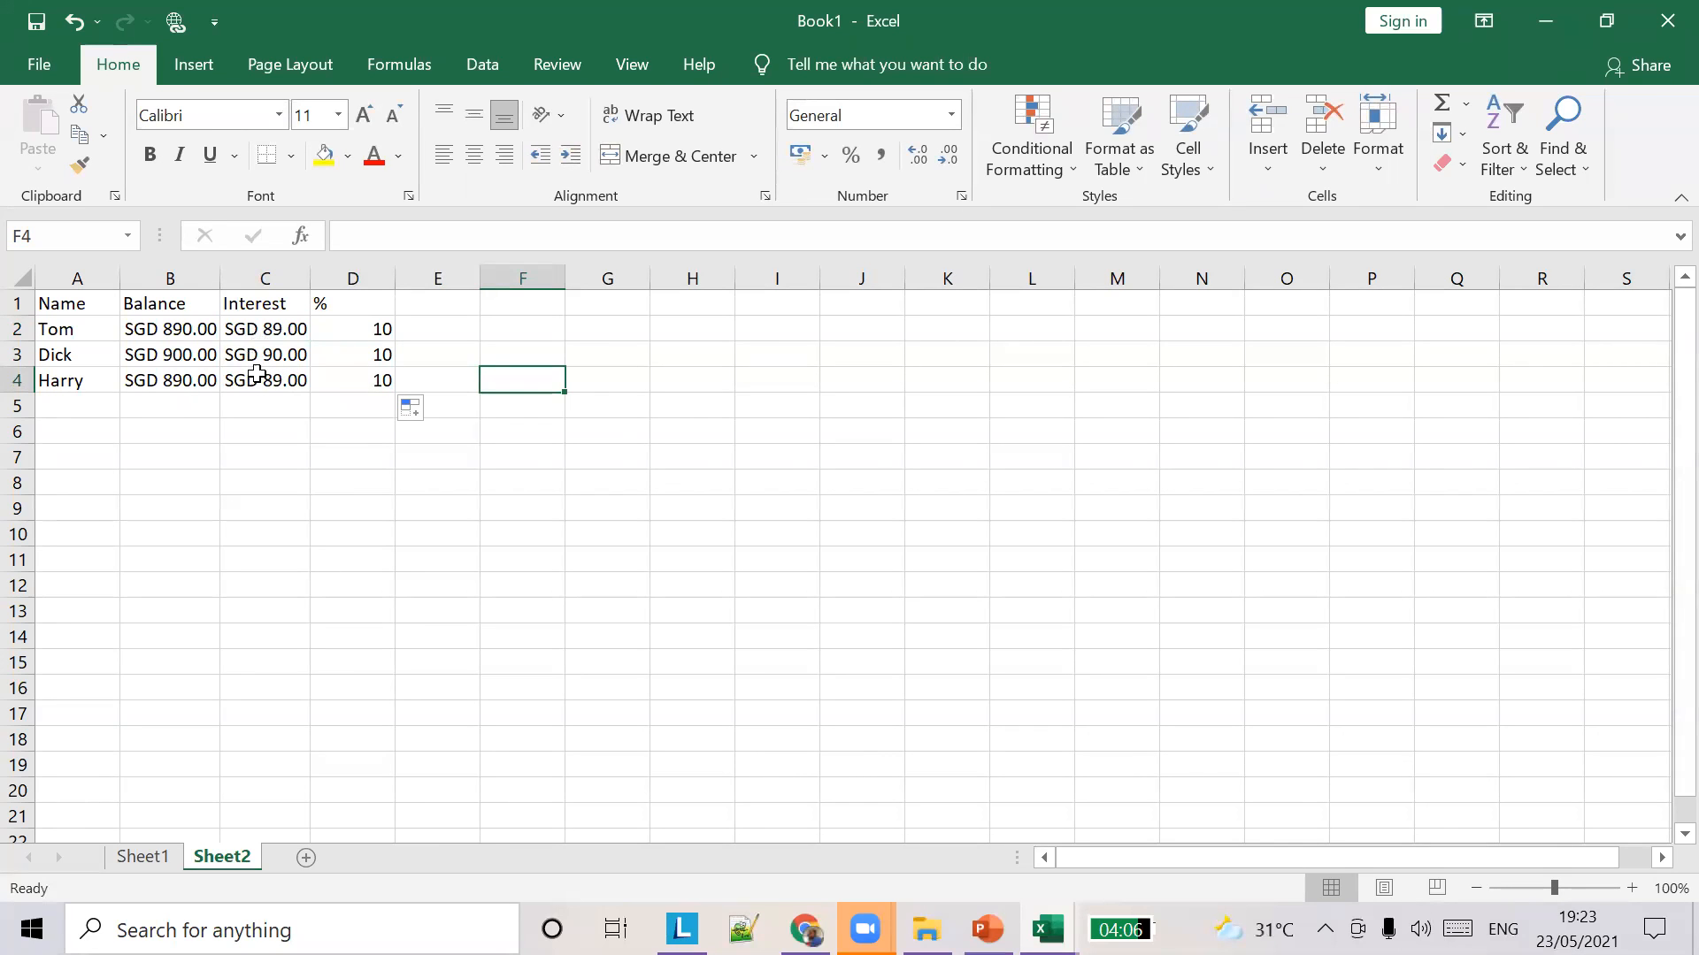
Set the third person's balance in B4 to 1000 and autofit the Balance and Interest columns.
{"action": "left_click", "coordinate": [191, 380]}
{"action": "type", "text": "1000"}
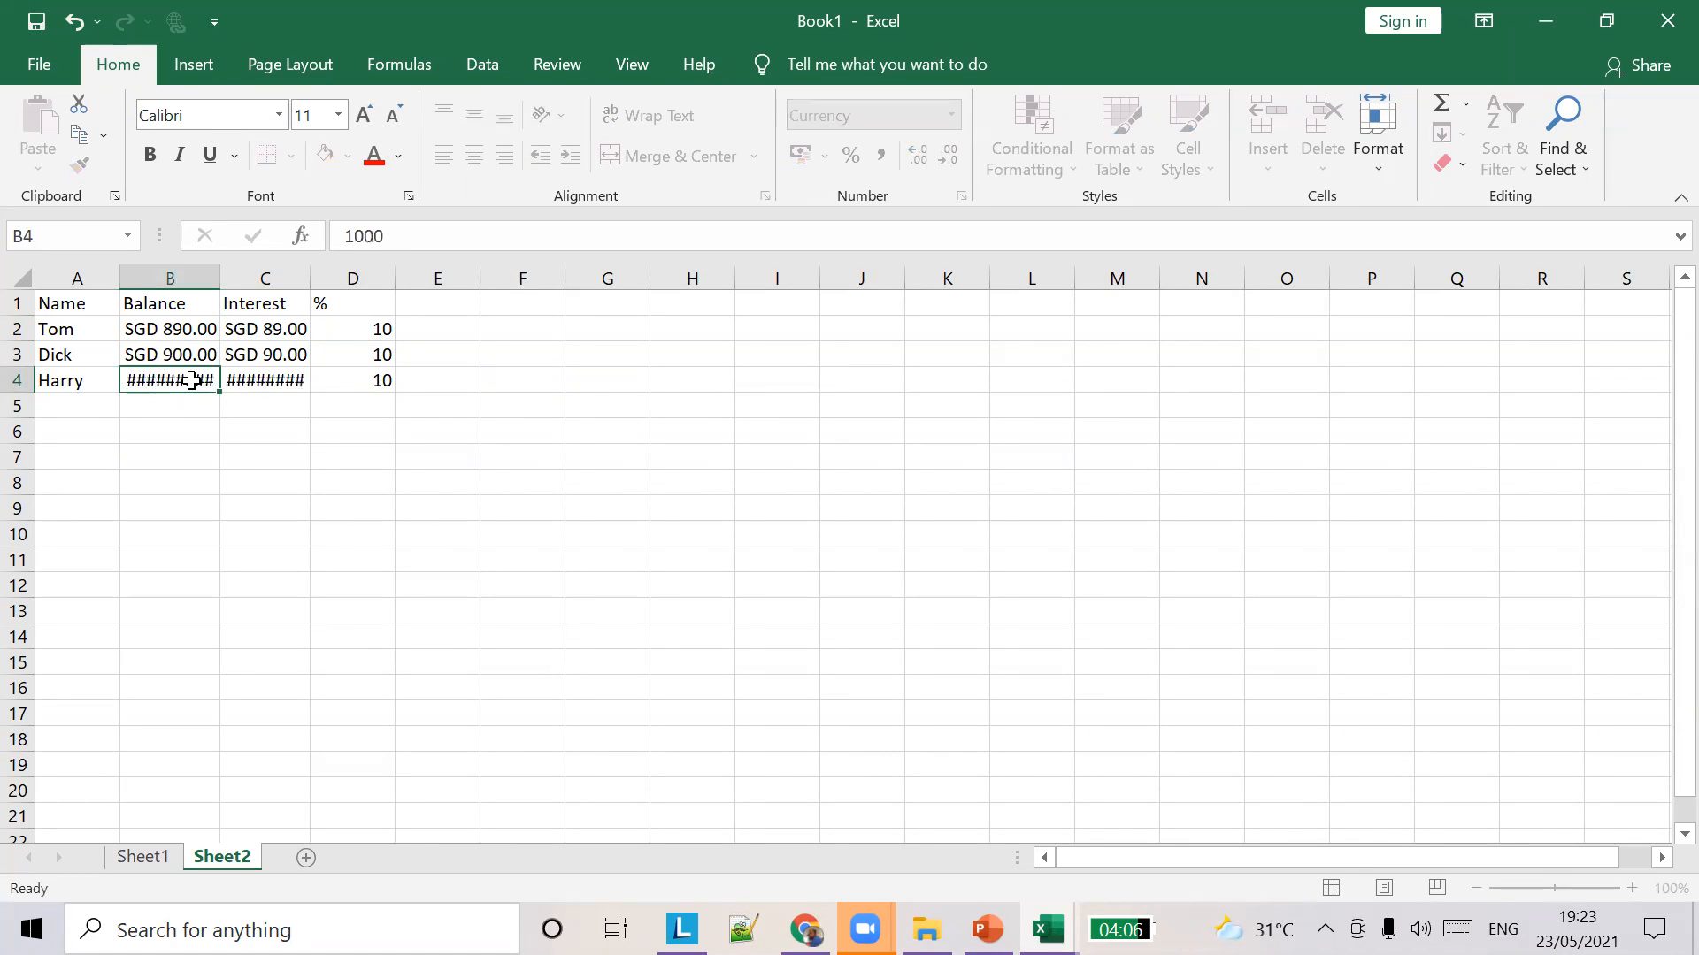
{"action": "key", "text": "Tab"}
{"action": "left_click", "coordinate": [203, 400]}
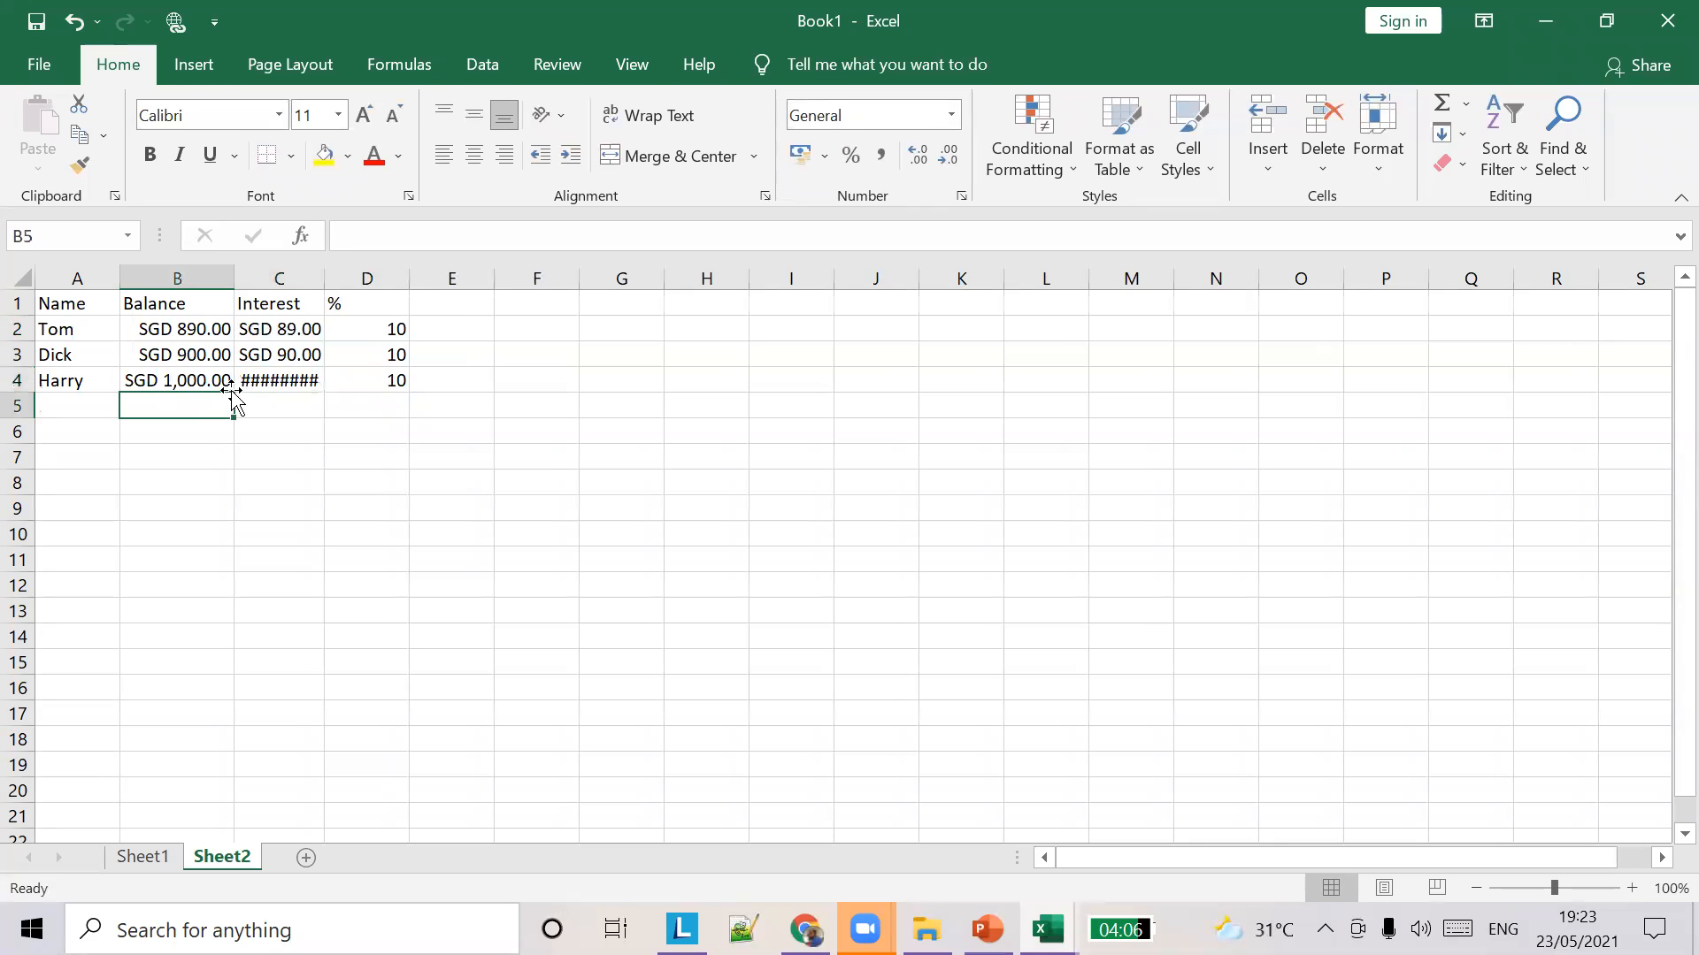
{"action": "double_click", "coordinate": [330, 270]}
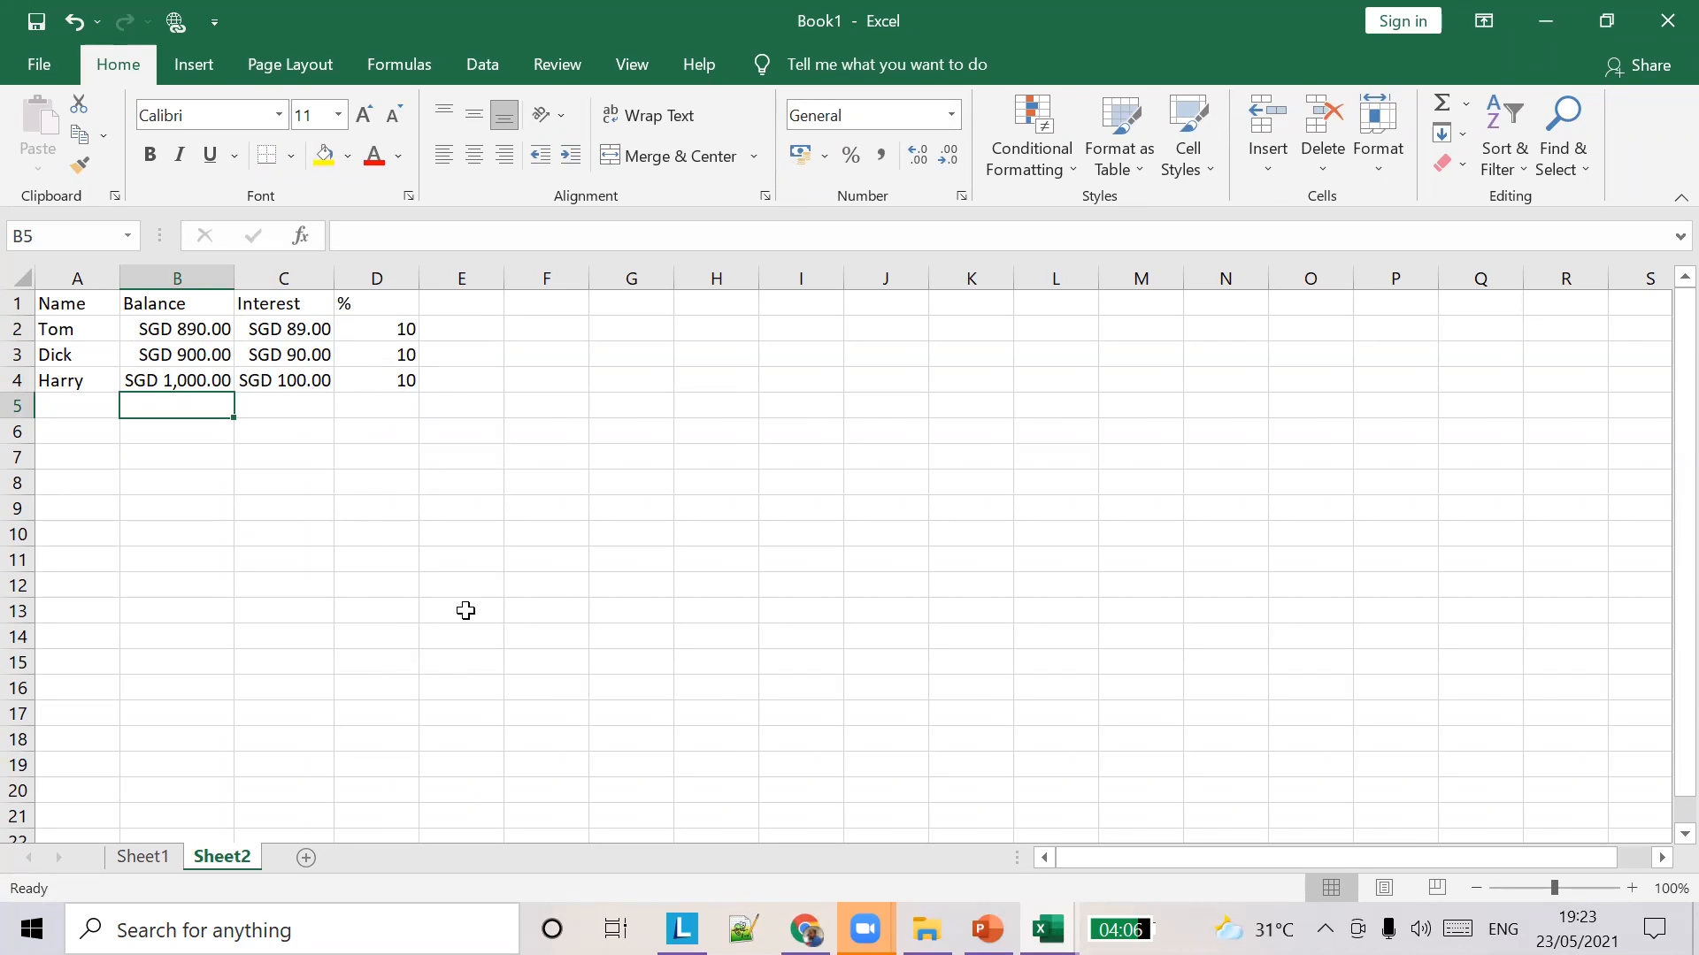
Compare the interest formulas in C2 and C3 to see how the cell references adjust.
{"action": "left_click", "coordinate": [295, 333]}
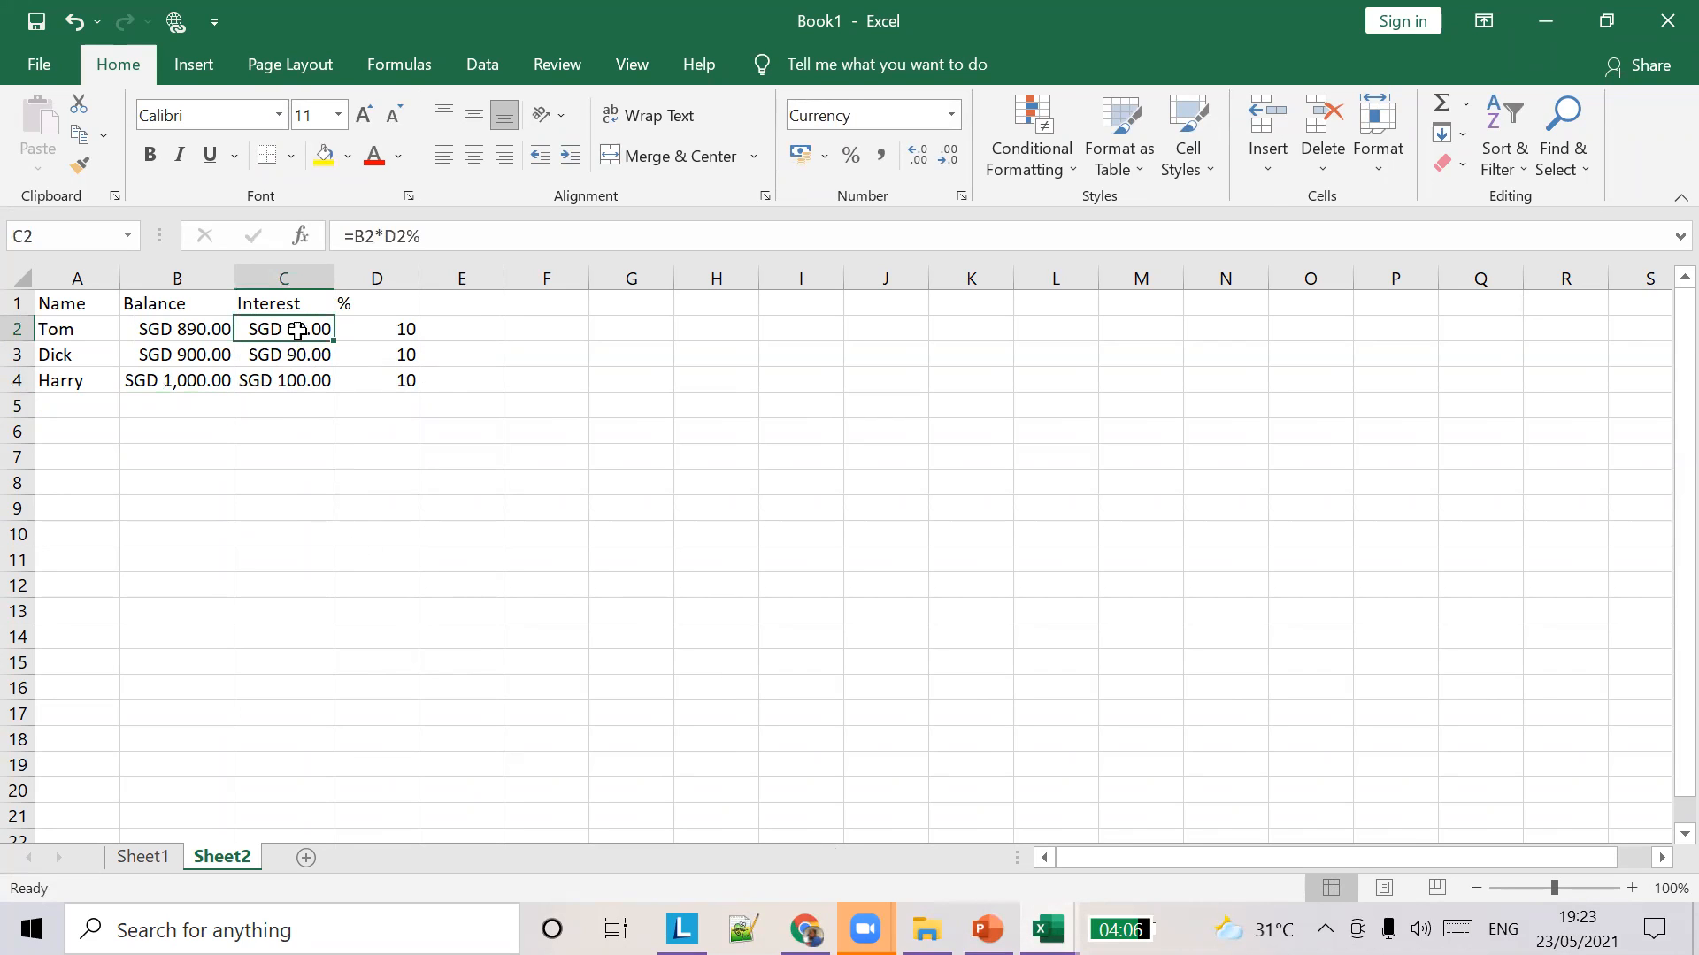
{"action": "left_click", "coordinate": [292, 353]}
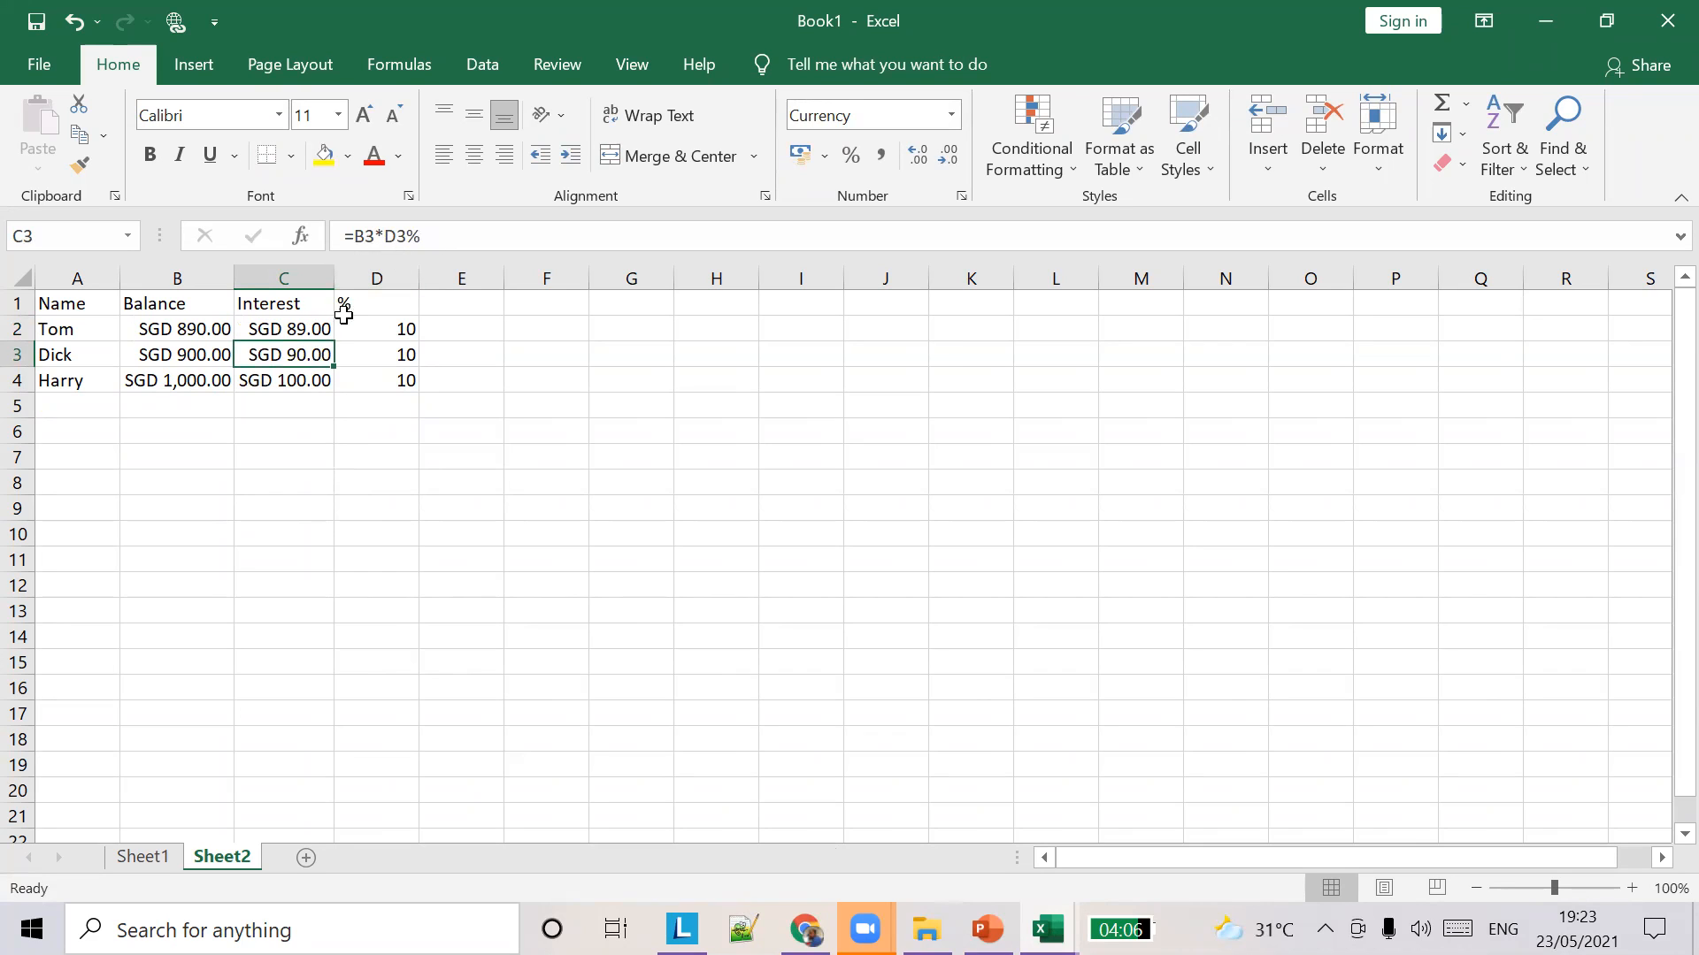
Examine the interest formula in C4, highlighting its percent sign.
{"action": "left_click", "coordinate": [274, 395]}
{"action": "left_click", "coordinate": [272, 384]}
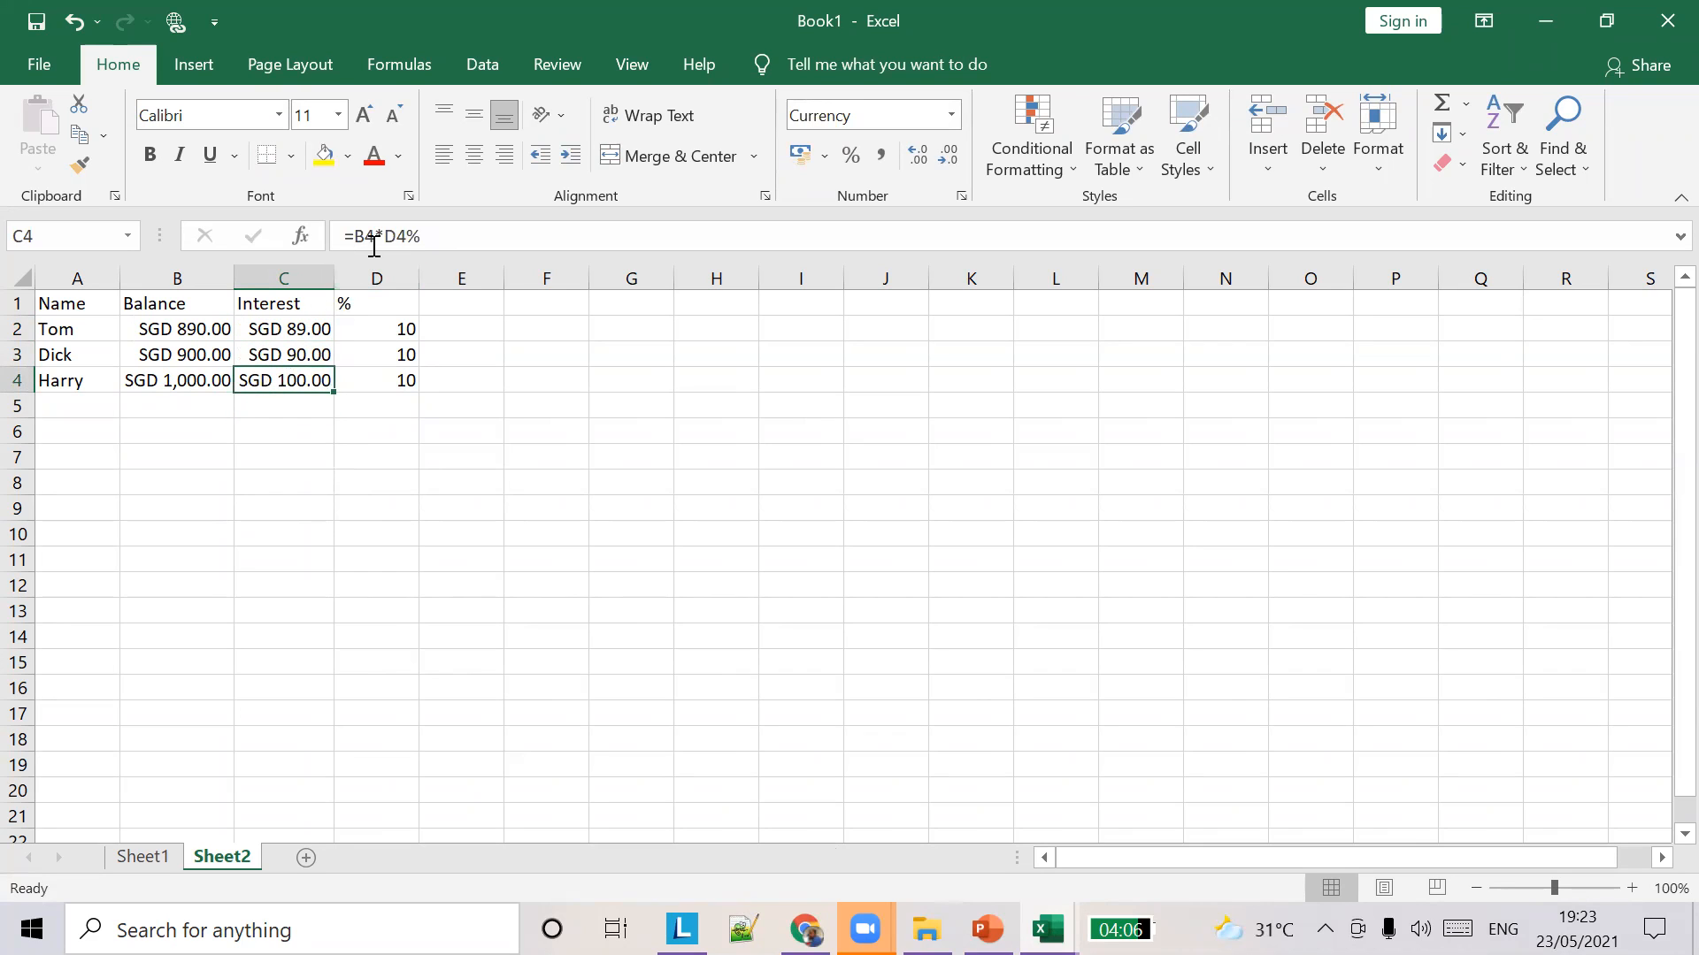
{"action": "left_click", "coordinate": [420, 239]}
{"action": "double_click", "coordinate": [413, 239]}
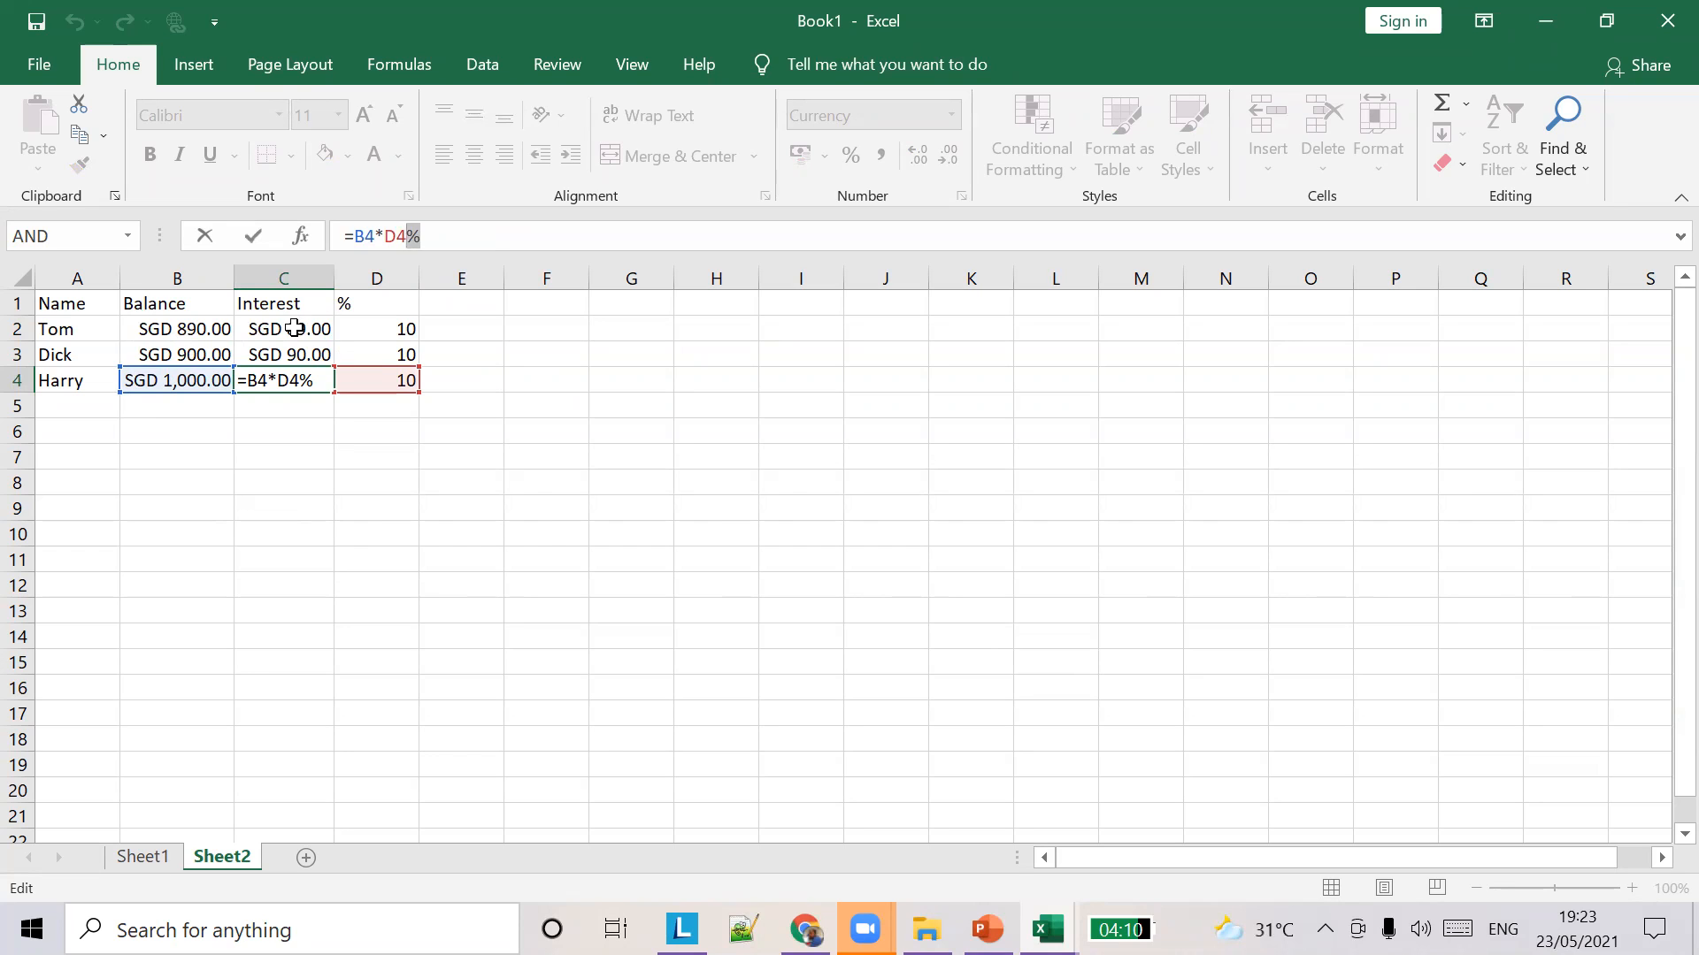
{"action": "left_click", "coordinate": [1085, 150]}
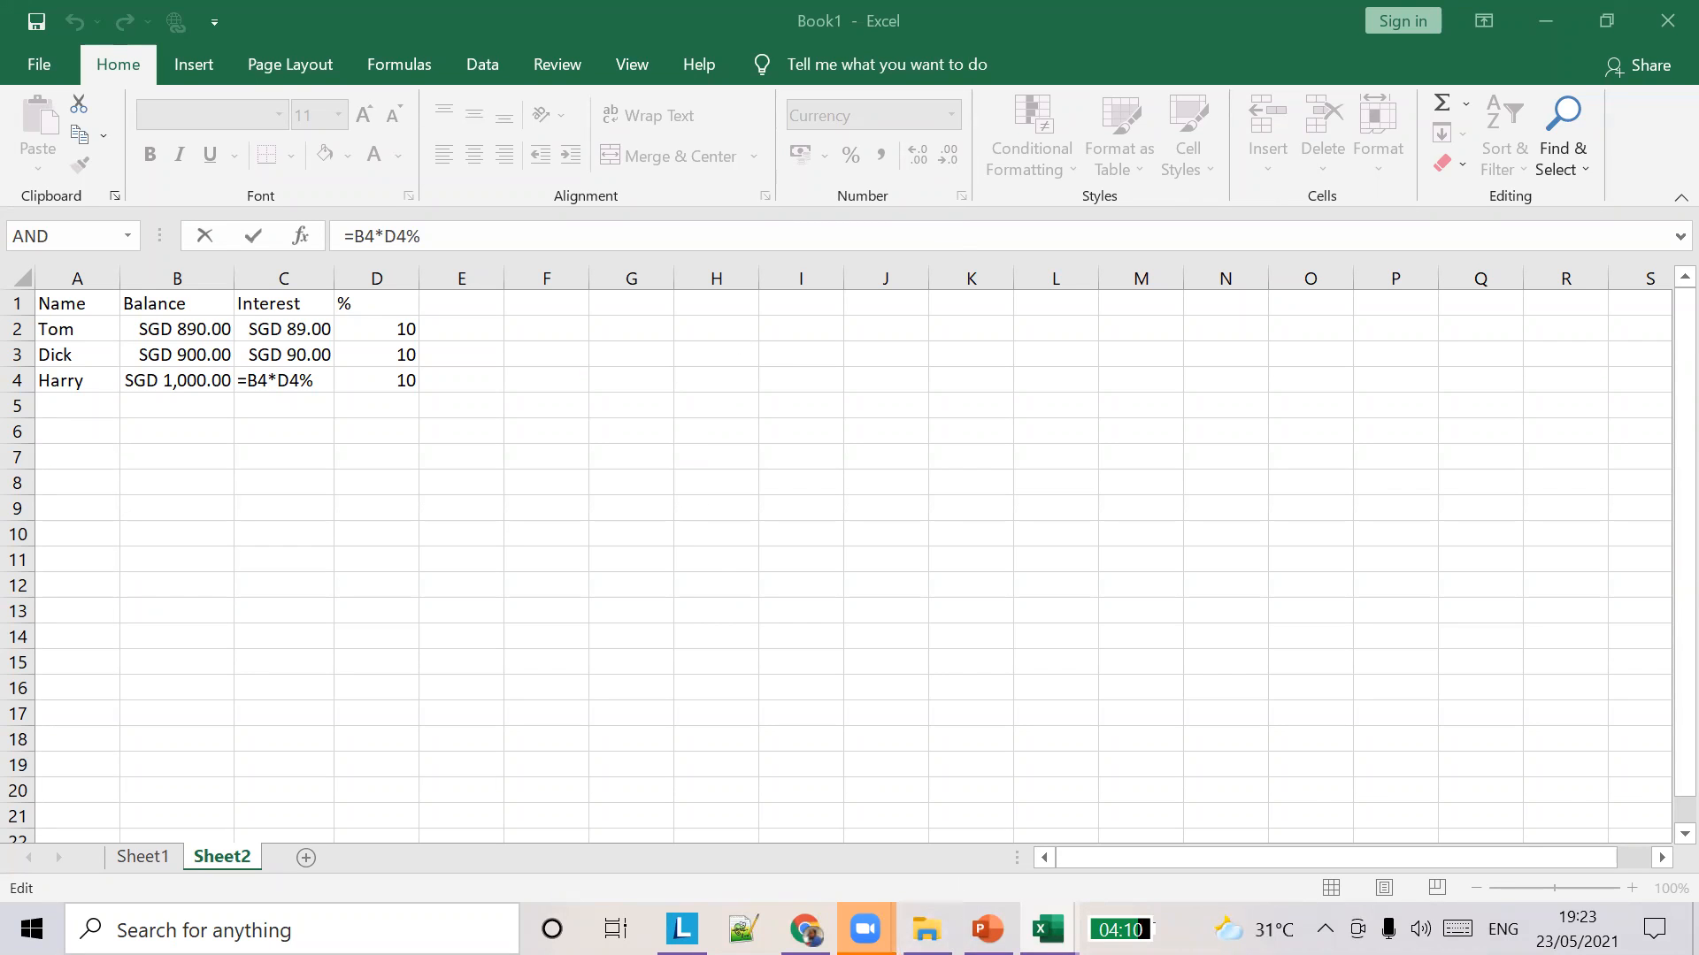
Switch to PowerPoint to review the slide on other formula signs, and return to the Excel workbook.
{"action": "mouse_move", "coordinate": [865, 929]}
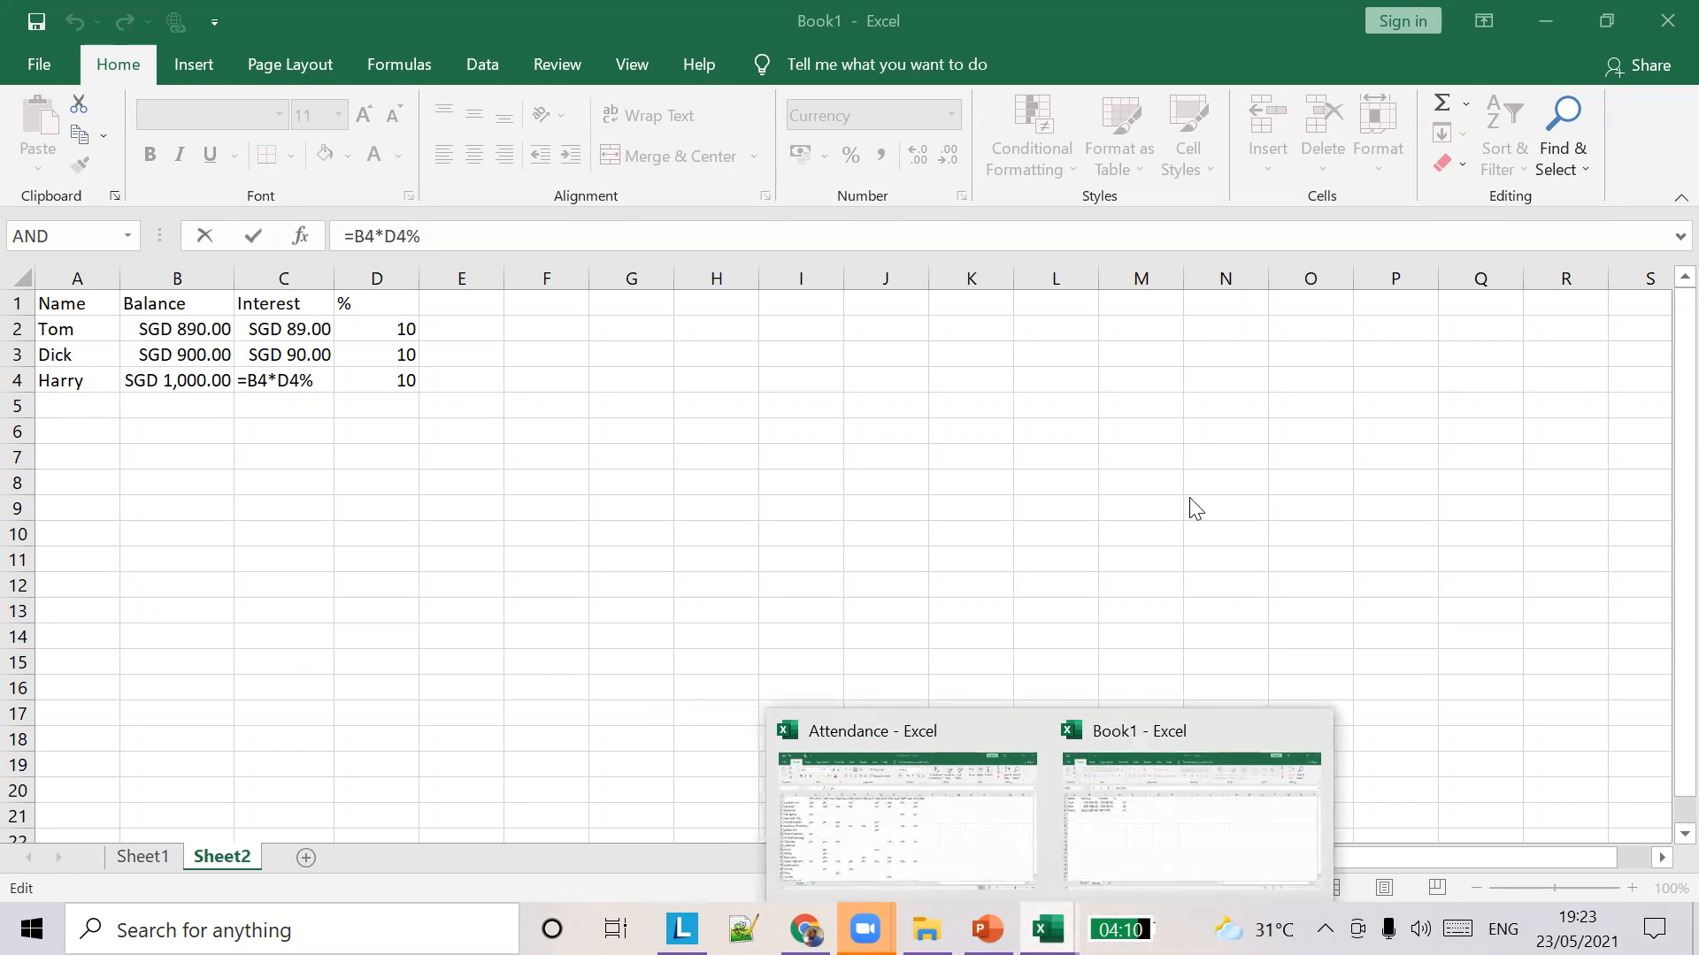
{"action": "left_click", "coordinate": [987, 928]}
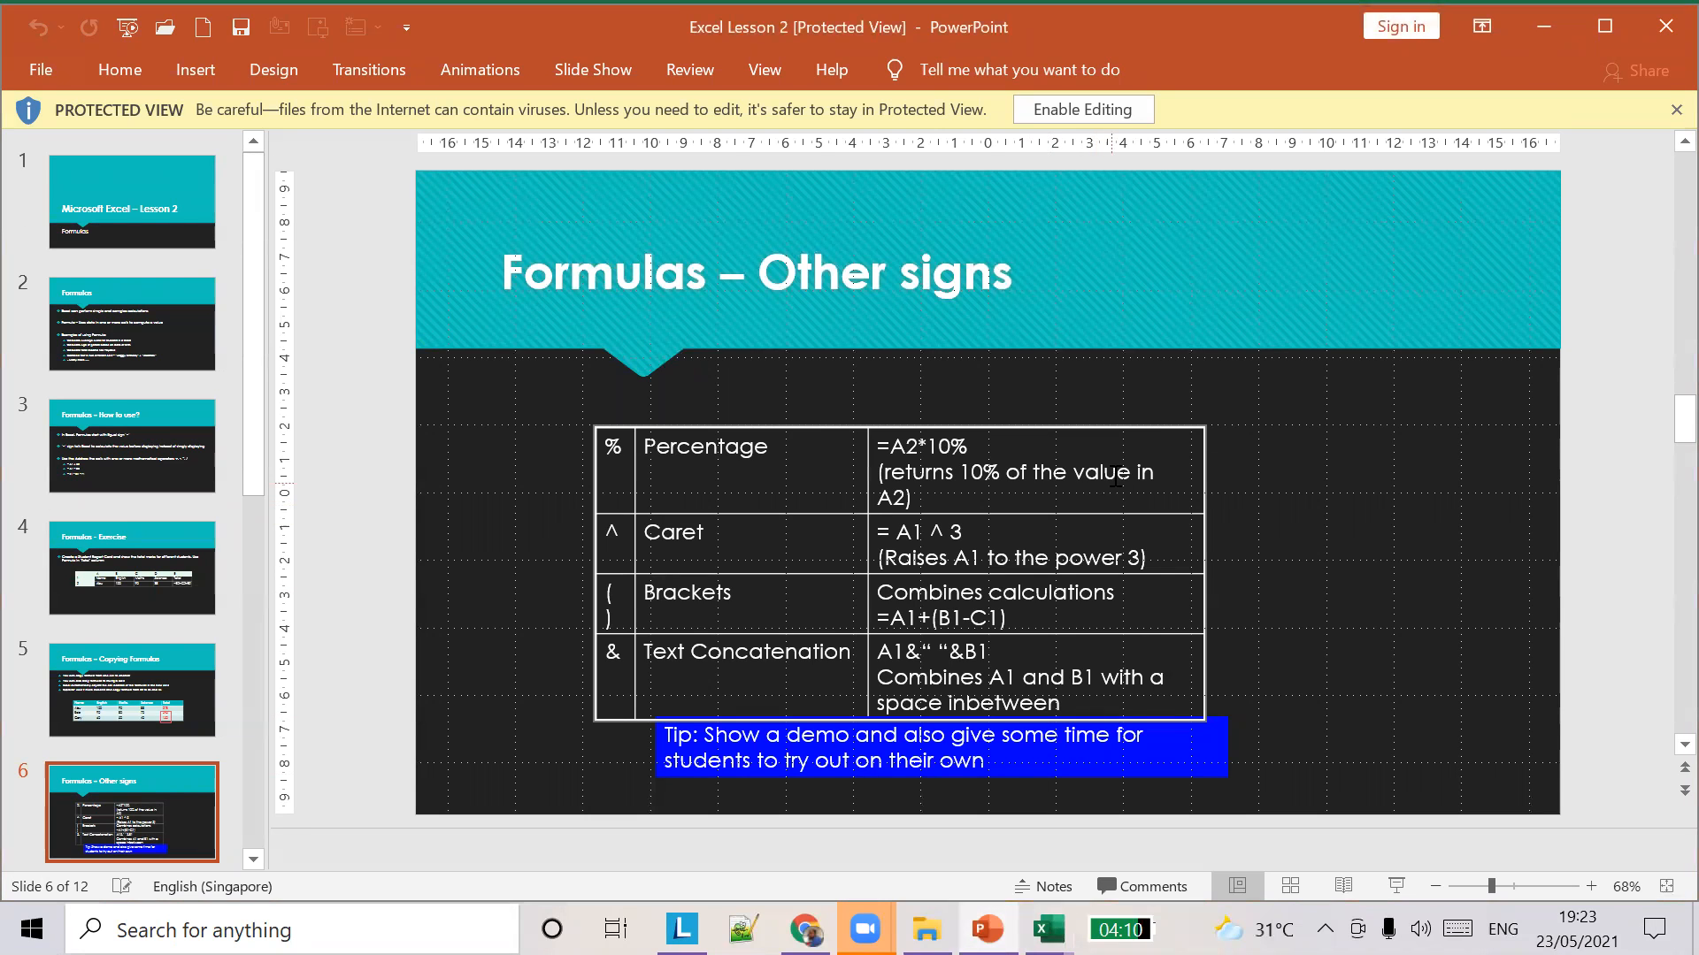
{"action": "left_click", "coordinate": [1555, 32]}
{"action": "left_click", "coordinate": [170, 460]}
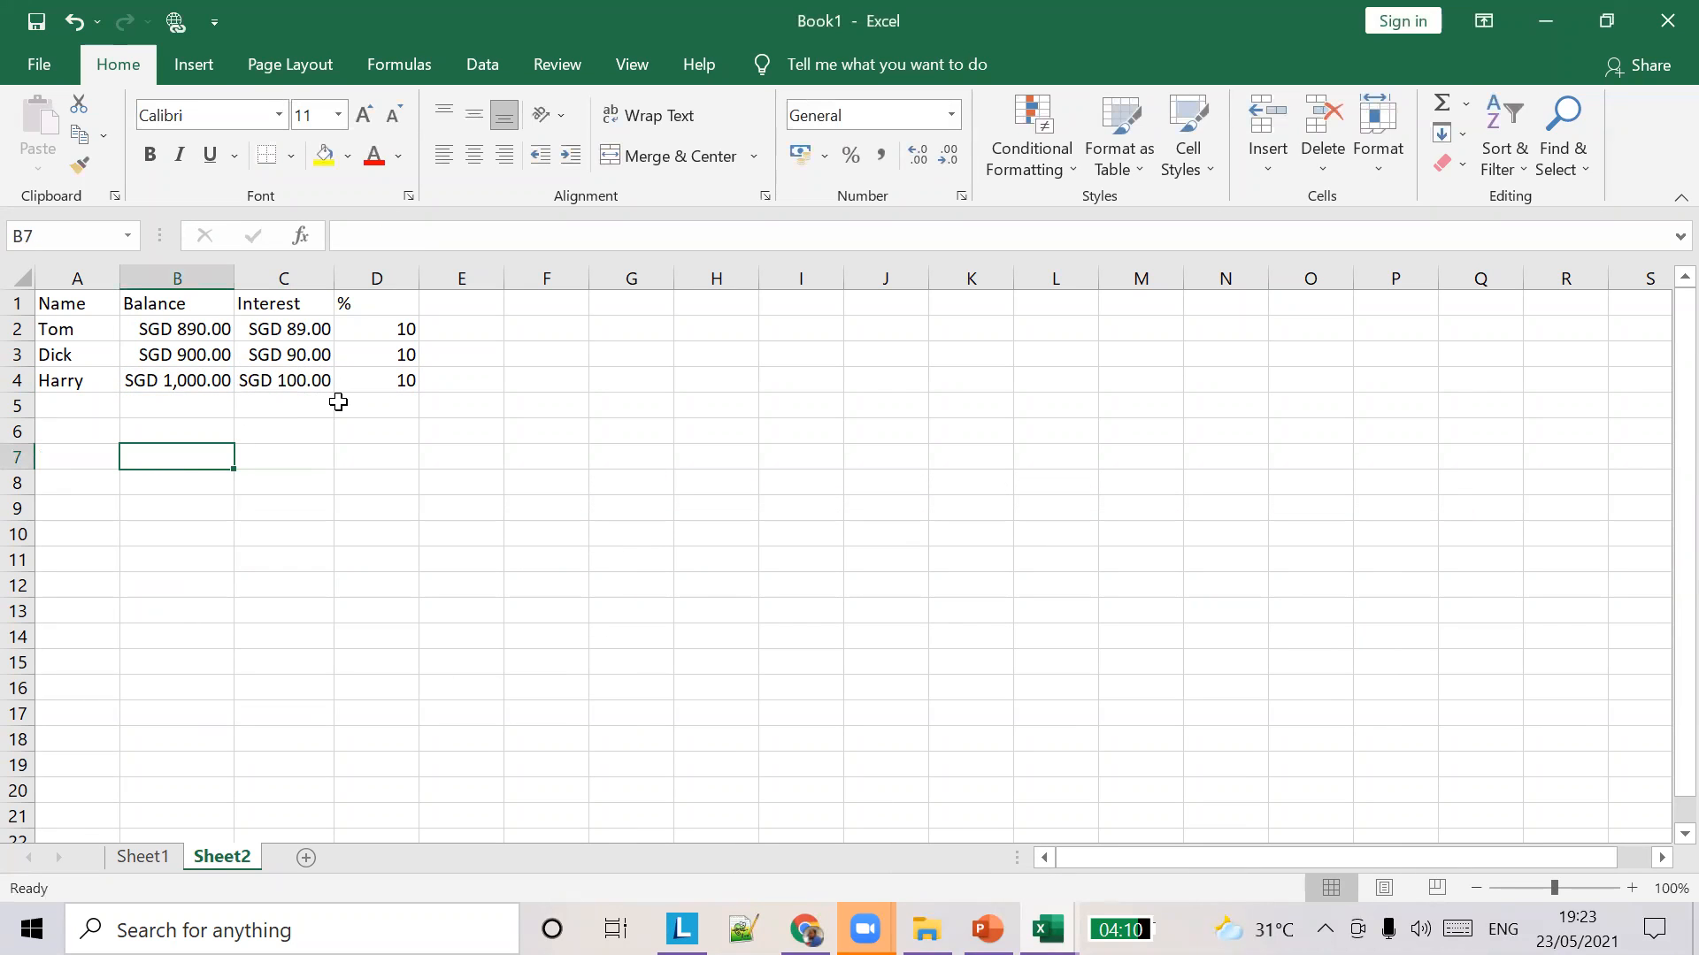
Add a new worksheet and enter 2 in A1 and 3 in B1.
{"action": "left_click", "coordinate": [306, 857]}
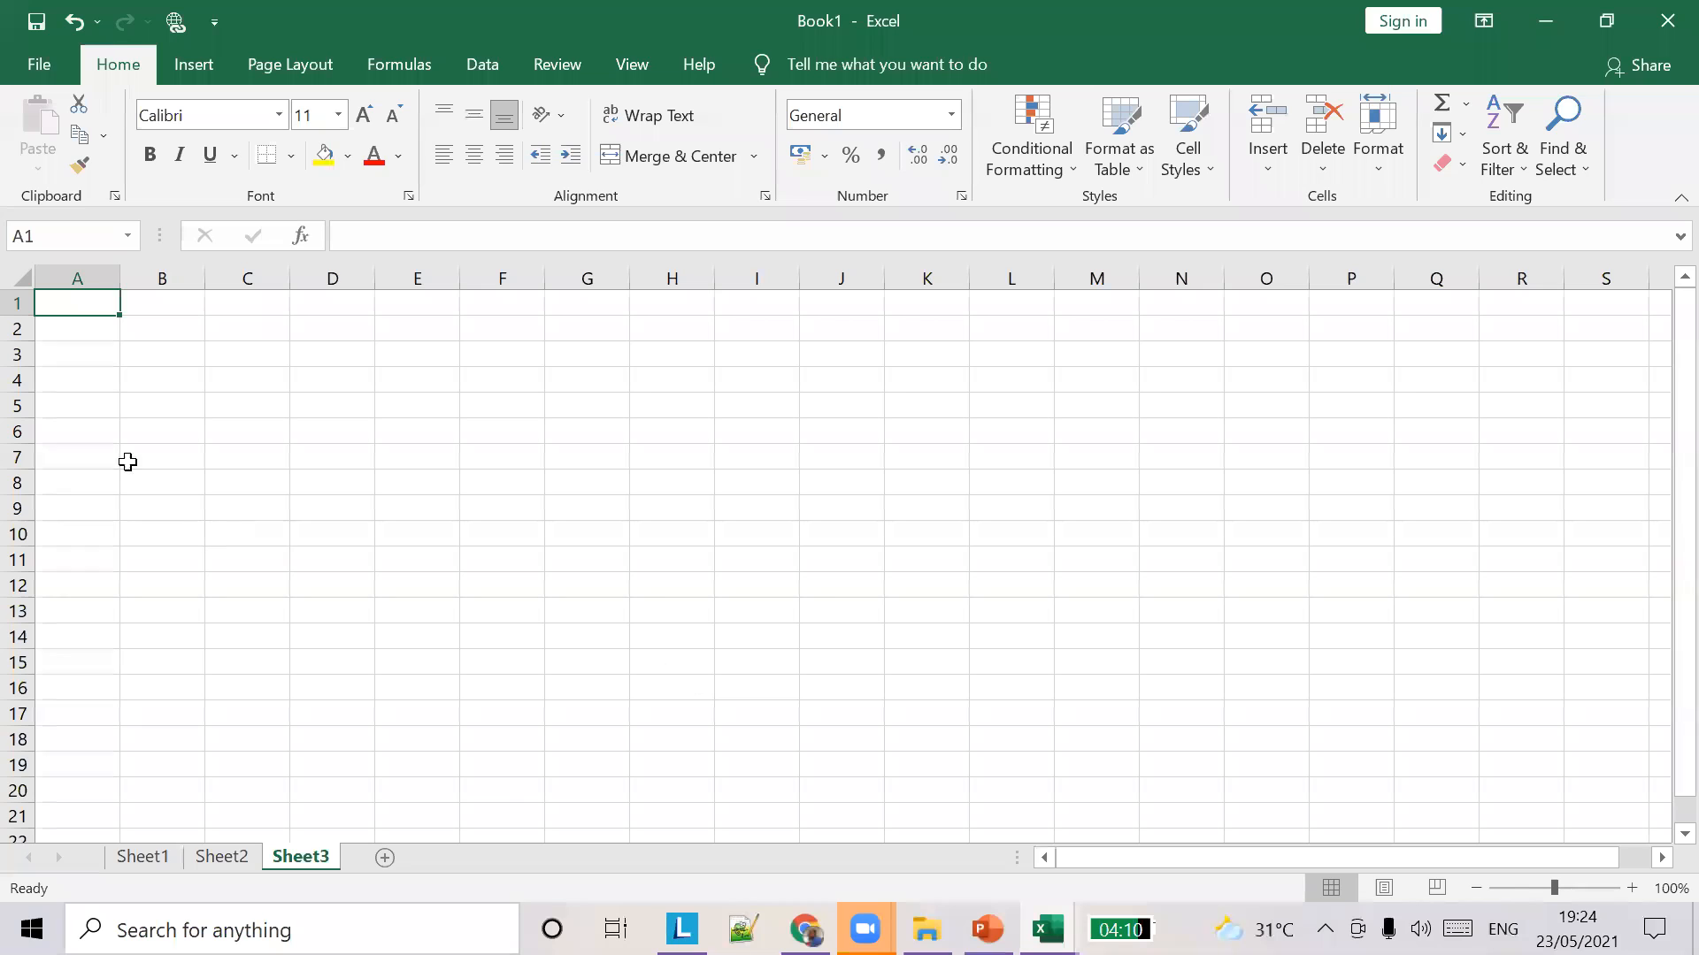
{"action": "left_click", "coordinate": [123, 270]}
{"action": "type", "text": "2"}
{"action": "key", "text": "Tab"}
{"action": "type", "text": "3"}
{"action": "key", "text": "Return"}
Enter 4 and 5 in A2:B2, 6 and 7 in A3:B3, and 2 and 5 in A4:B4.
{"action": "type", "text": "4"}
{"action": "key", "text": "Tab"}
{"action": "type", "text": "5"}
{"action": "key", "text": "Return"}
{"action": "type", "text": "6"}
{"action": "key", "text": "Tab"}
{"action": "type", "text": "7"}
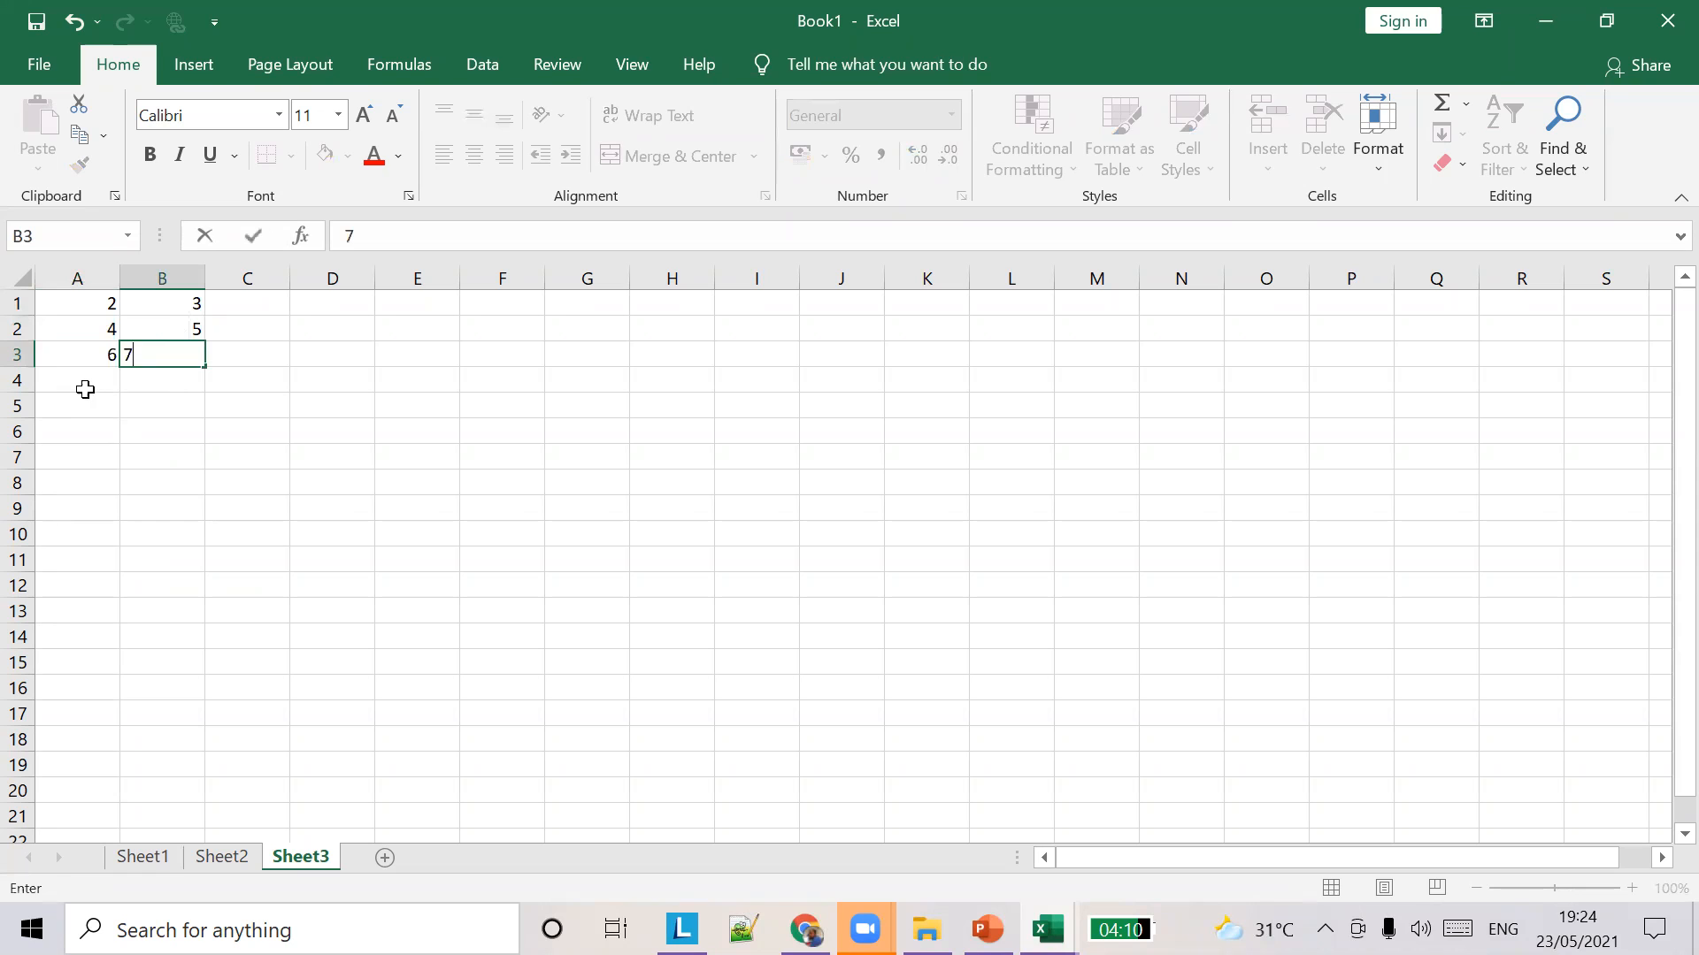
{"action": "key", "text": "Return"}
{"action": "type", "text": "2"}
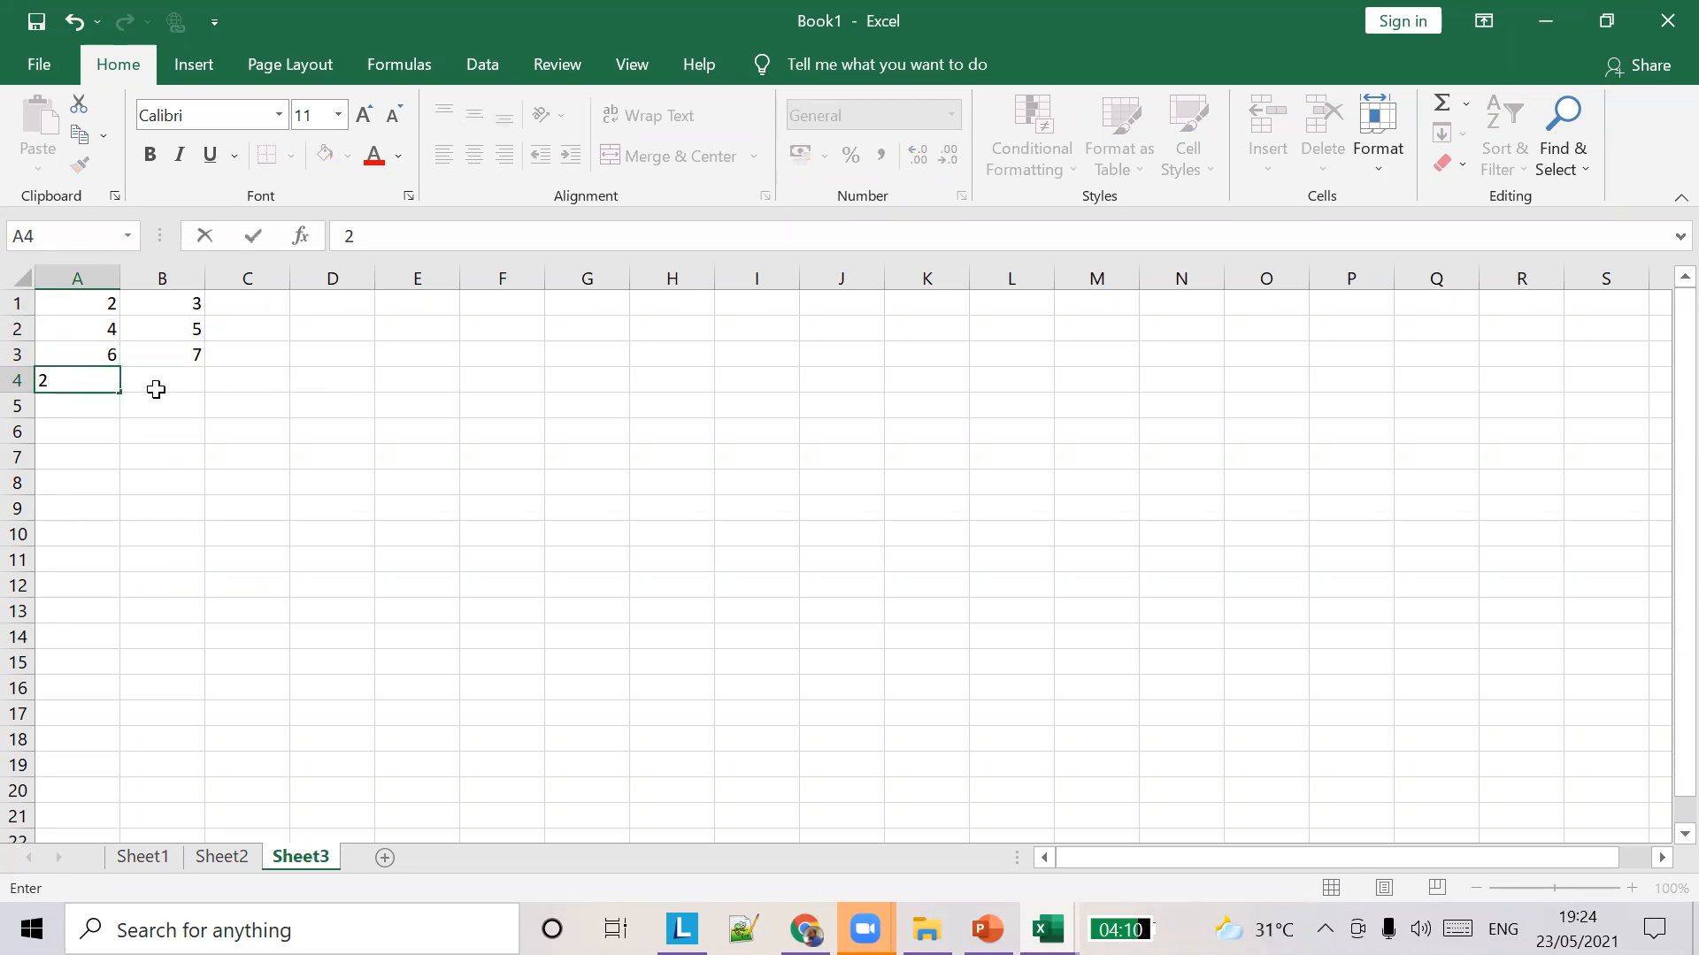
{"action": "left_click", "coordinate": [158, 387]}
{"action": "type", "text": "5"}
Enter the power formula =A1^B1 in C1.
{"action": "left_click", "coordinate": [283, 305]}
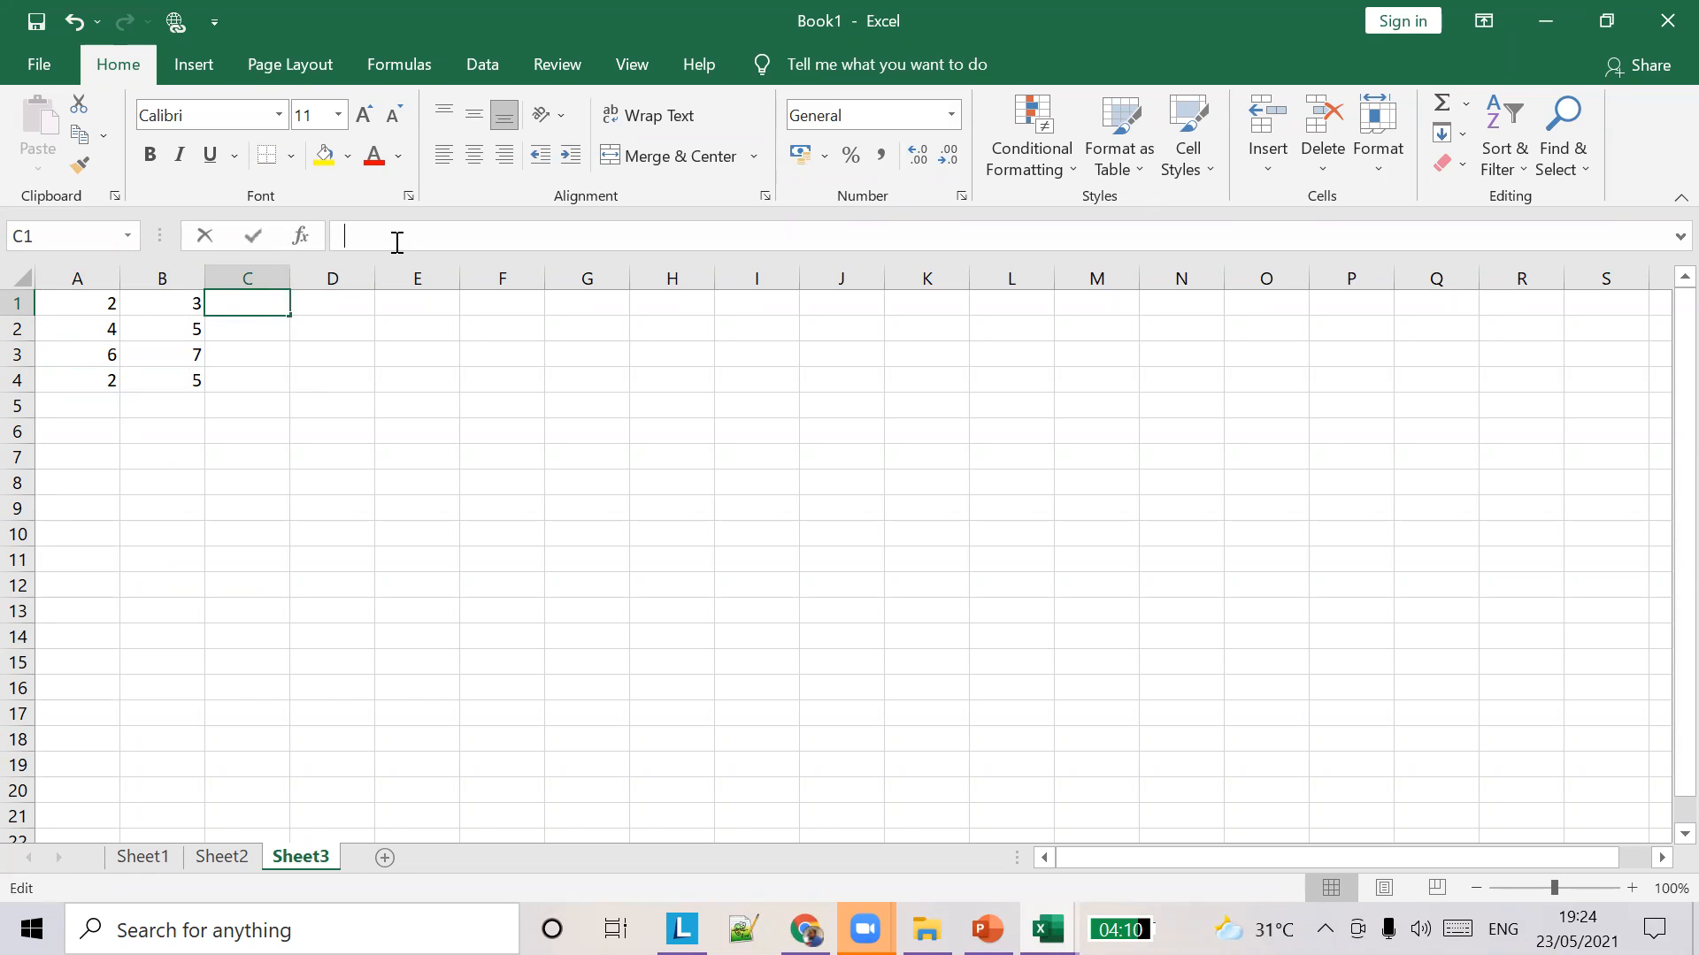
{"action": "left_click", "coordinate": [396, 237]}
{"action": "type", "text": "="}
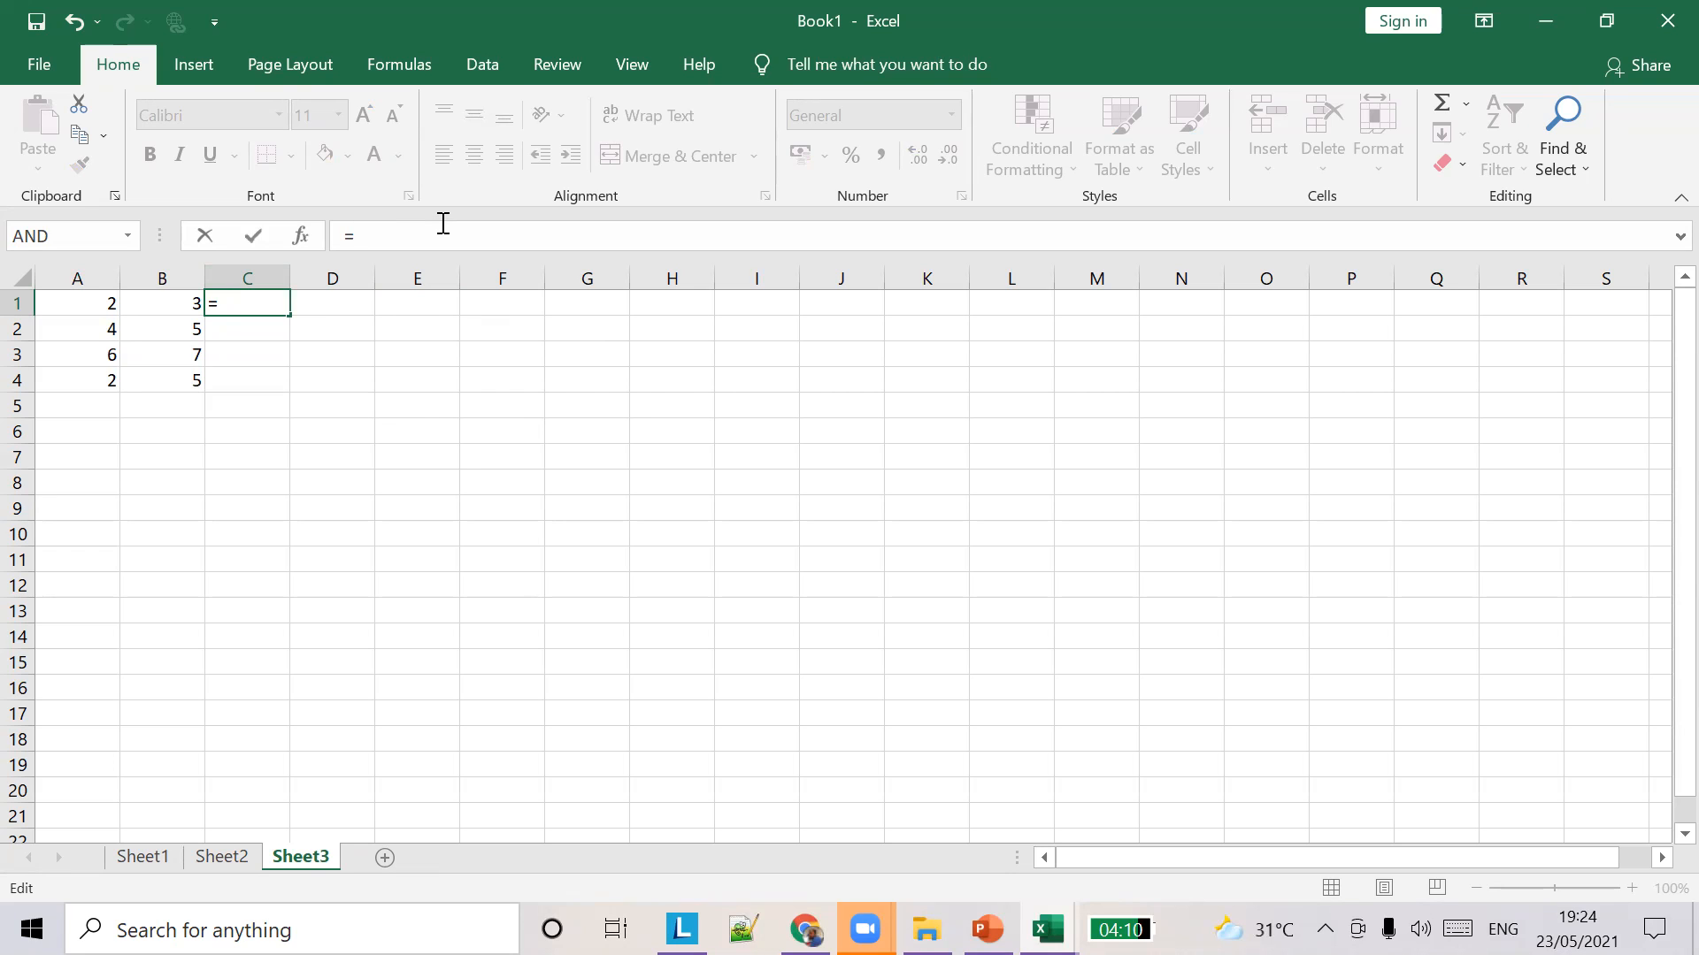
{"action": "type", "text": "A1^"}
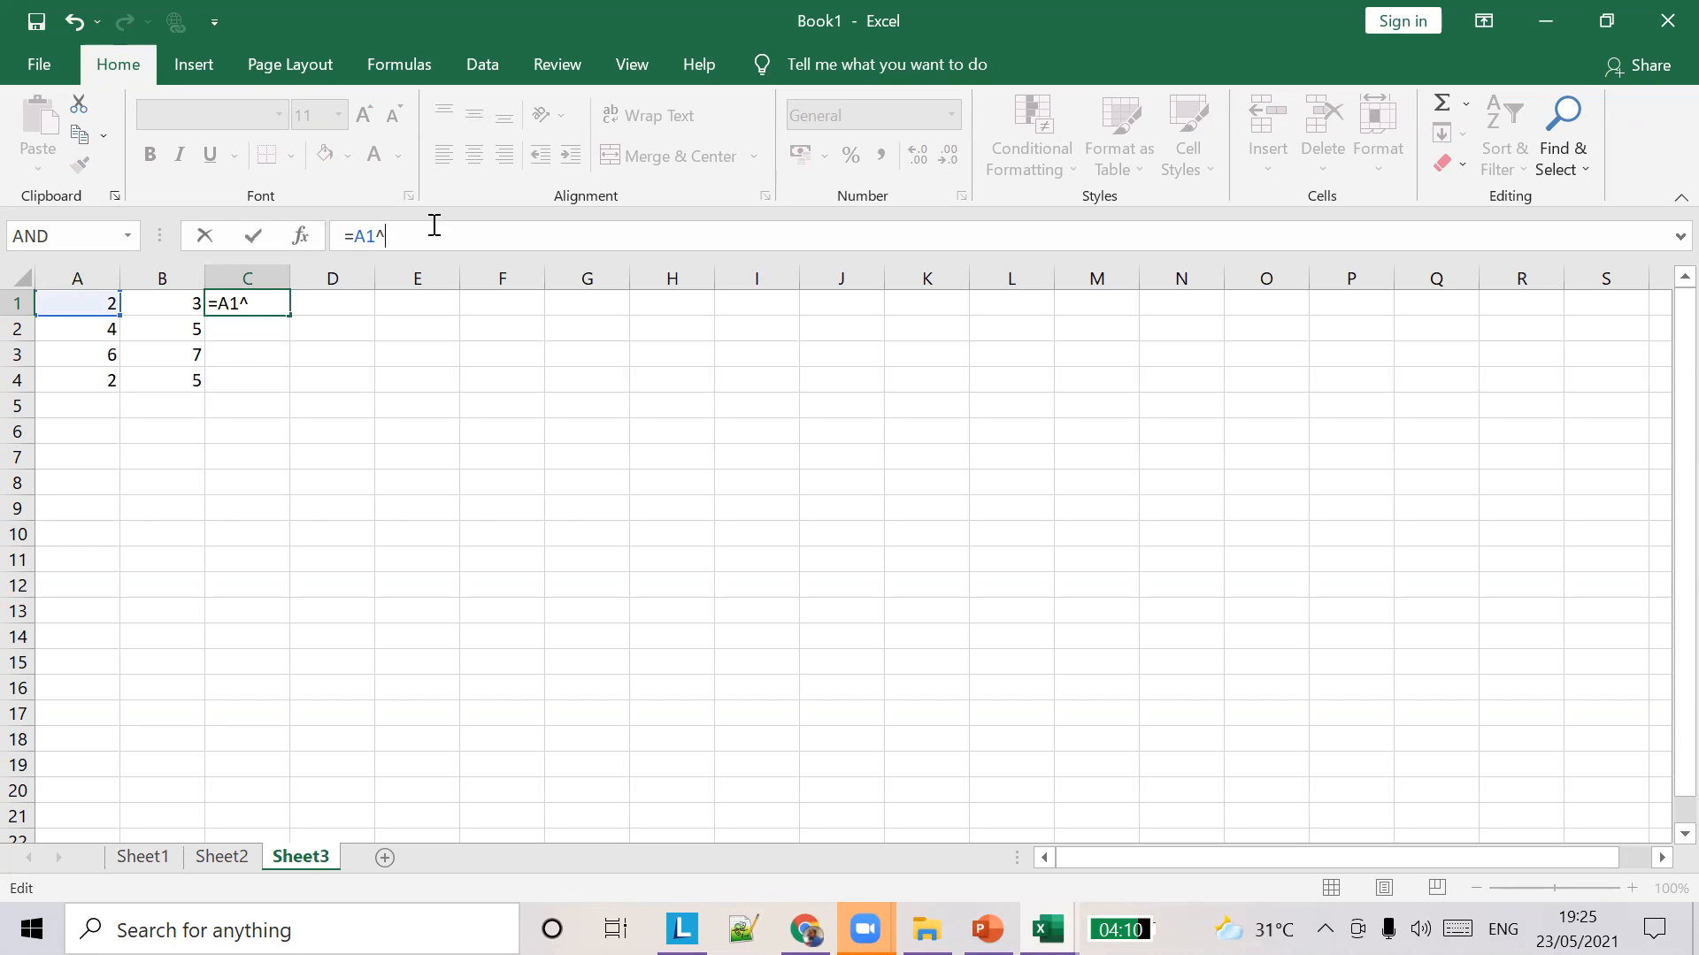
{"action": "type", "text": "B1"}
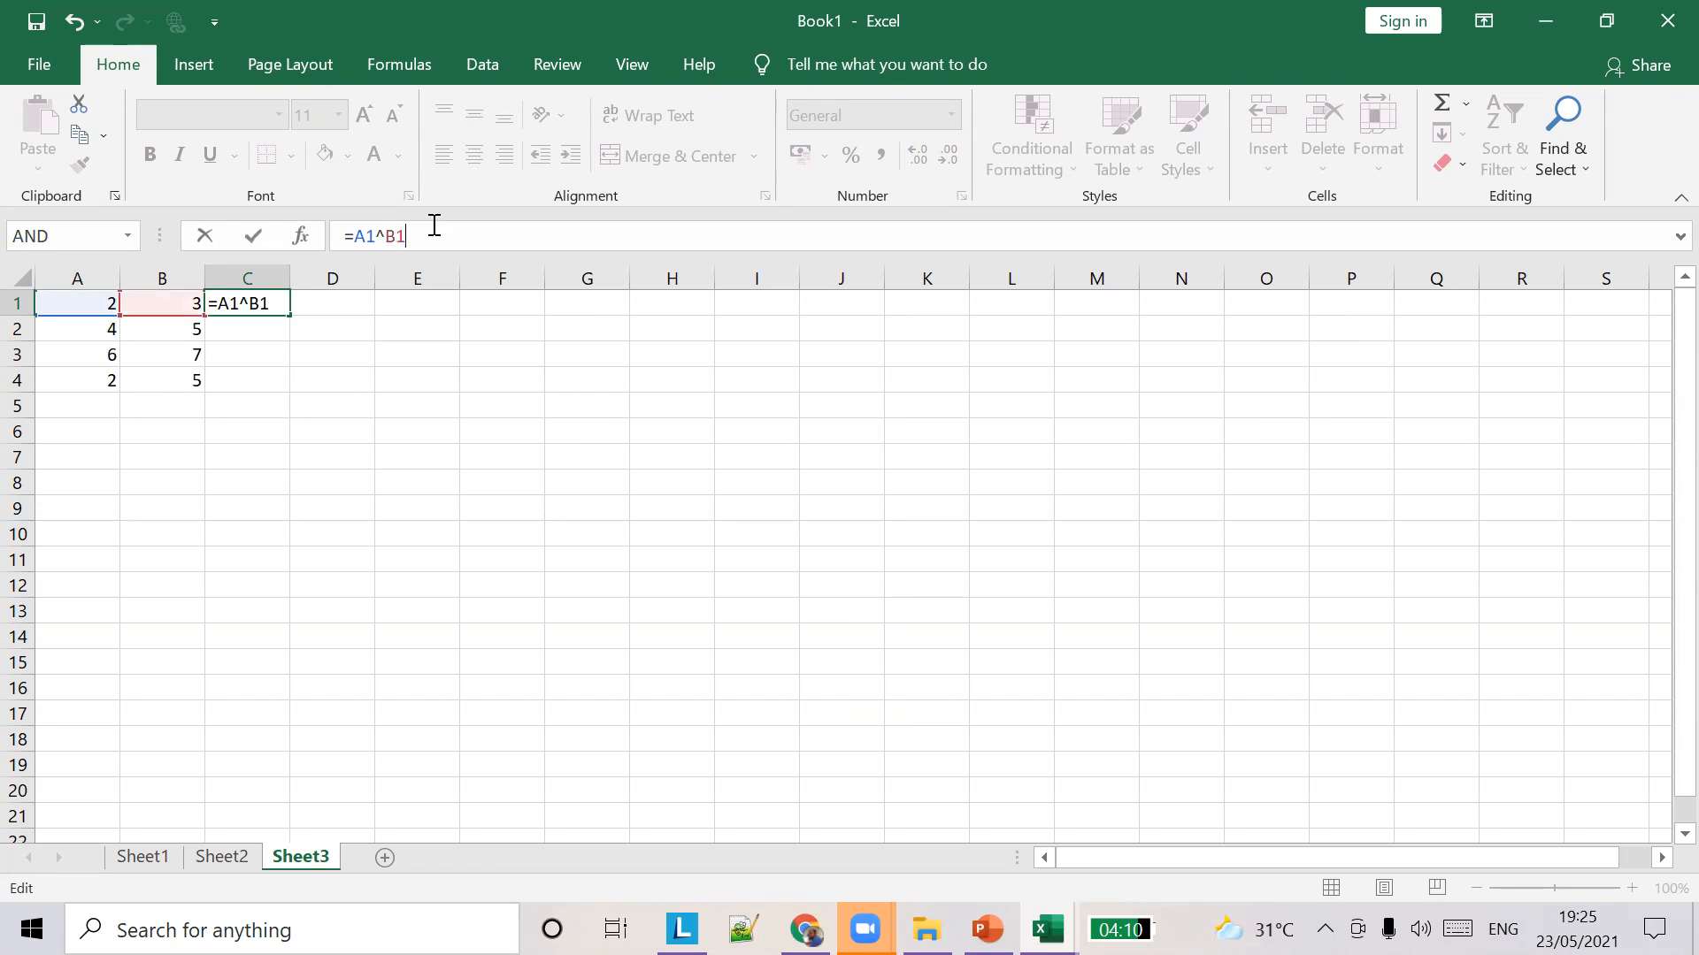
{"action": "key", "text": "Tab"}
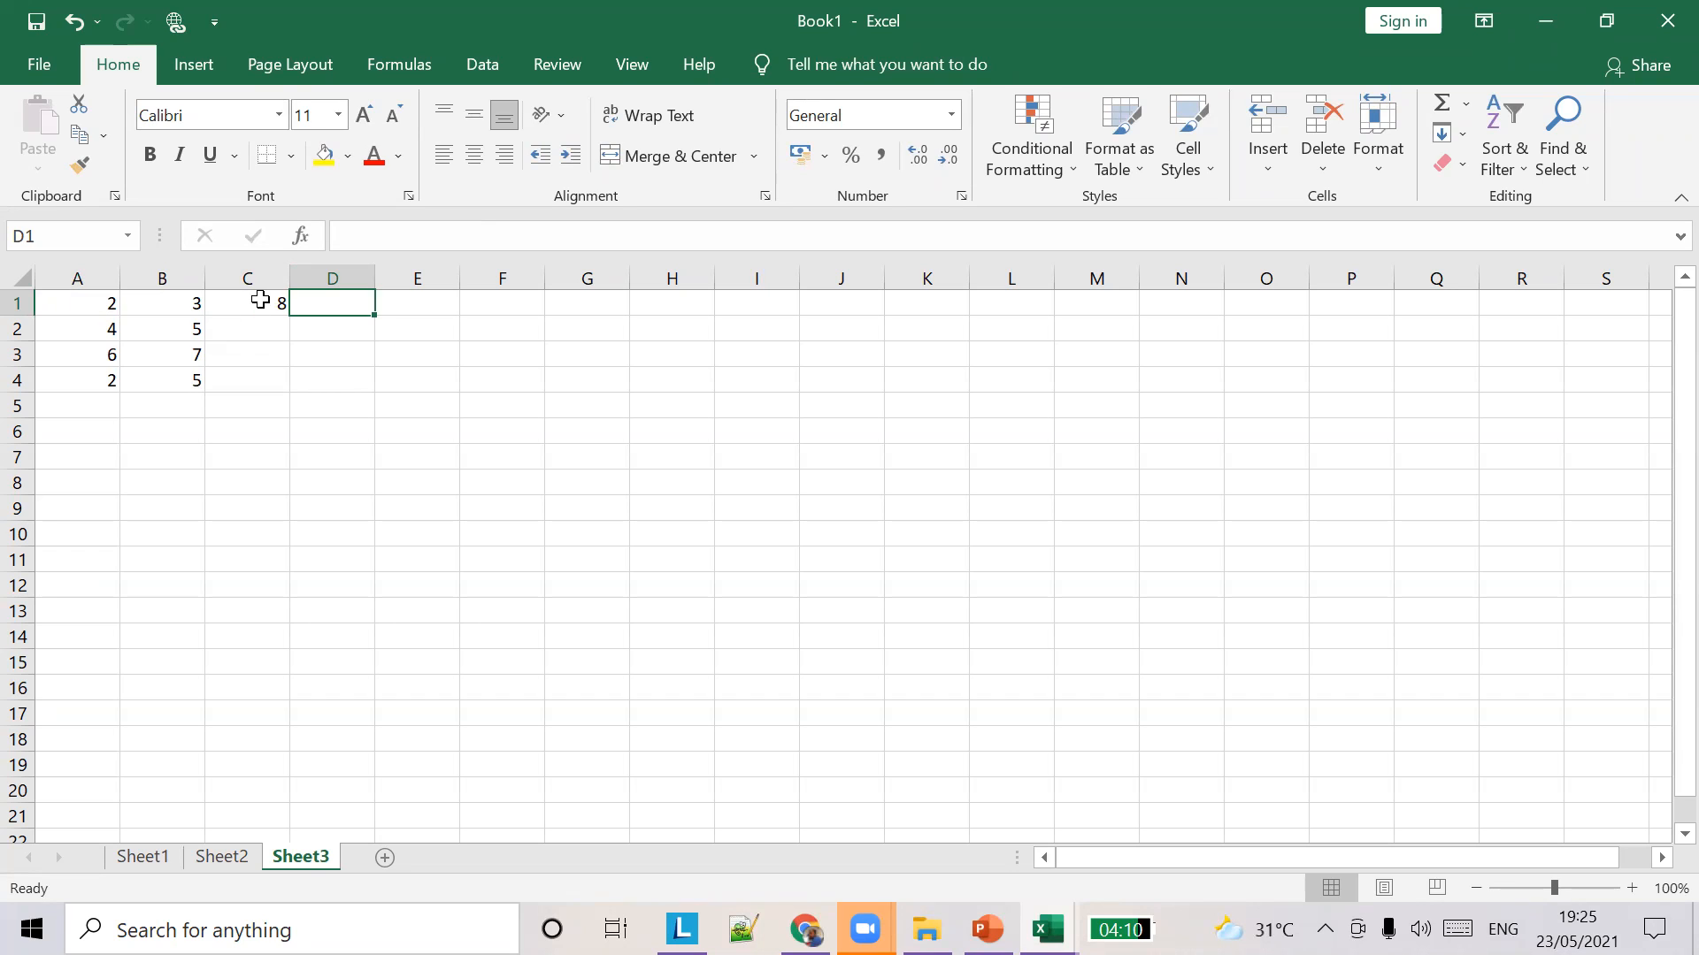
Fill the power formula from C1 down to C4 and check the copied formula in C3.
{"action": "left_click", "coordinate": [262, 299]}
{"action": "left_click", "coordinate": [274, 325]}
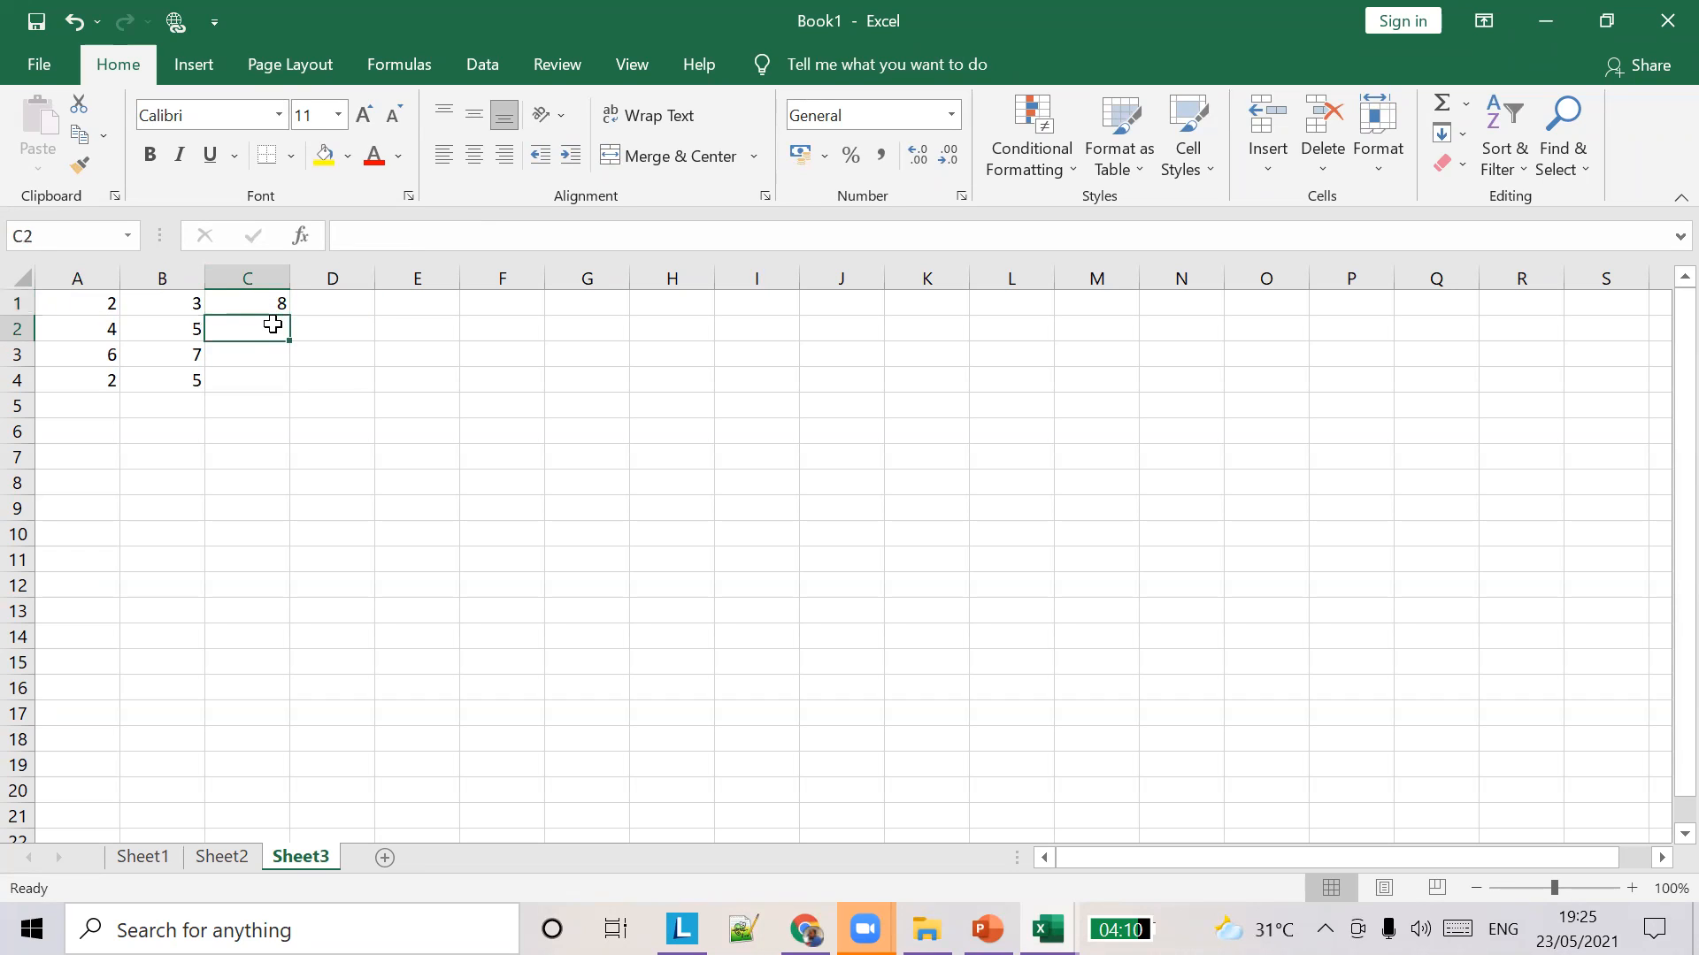
{"action": "left_click", "coordinate": [276, 304]}
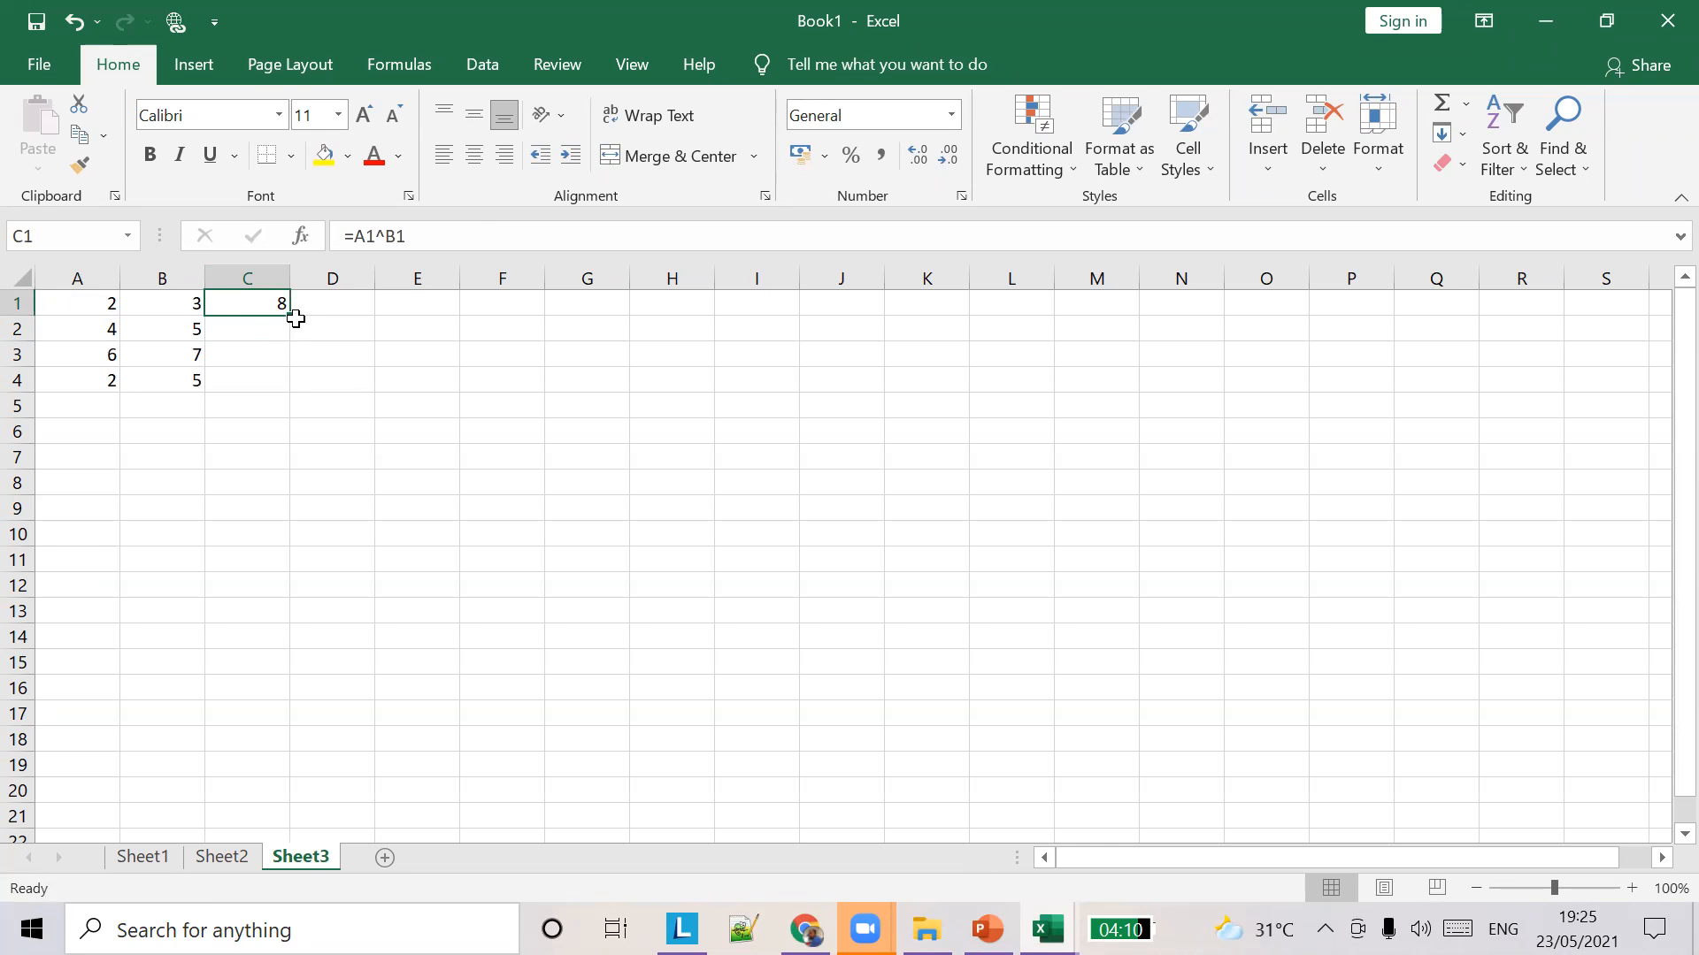
{"action": "left_click_drag", "start_coordinate": [293, 319], "coordinate": [289, 391]}
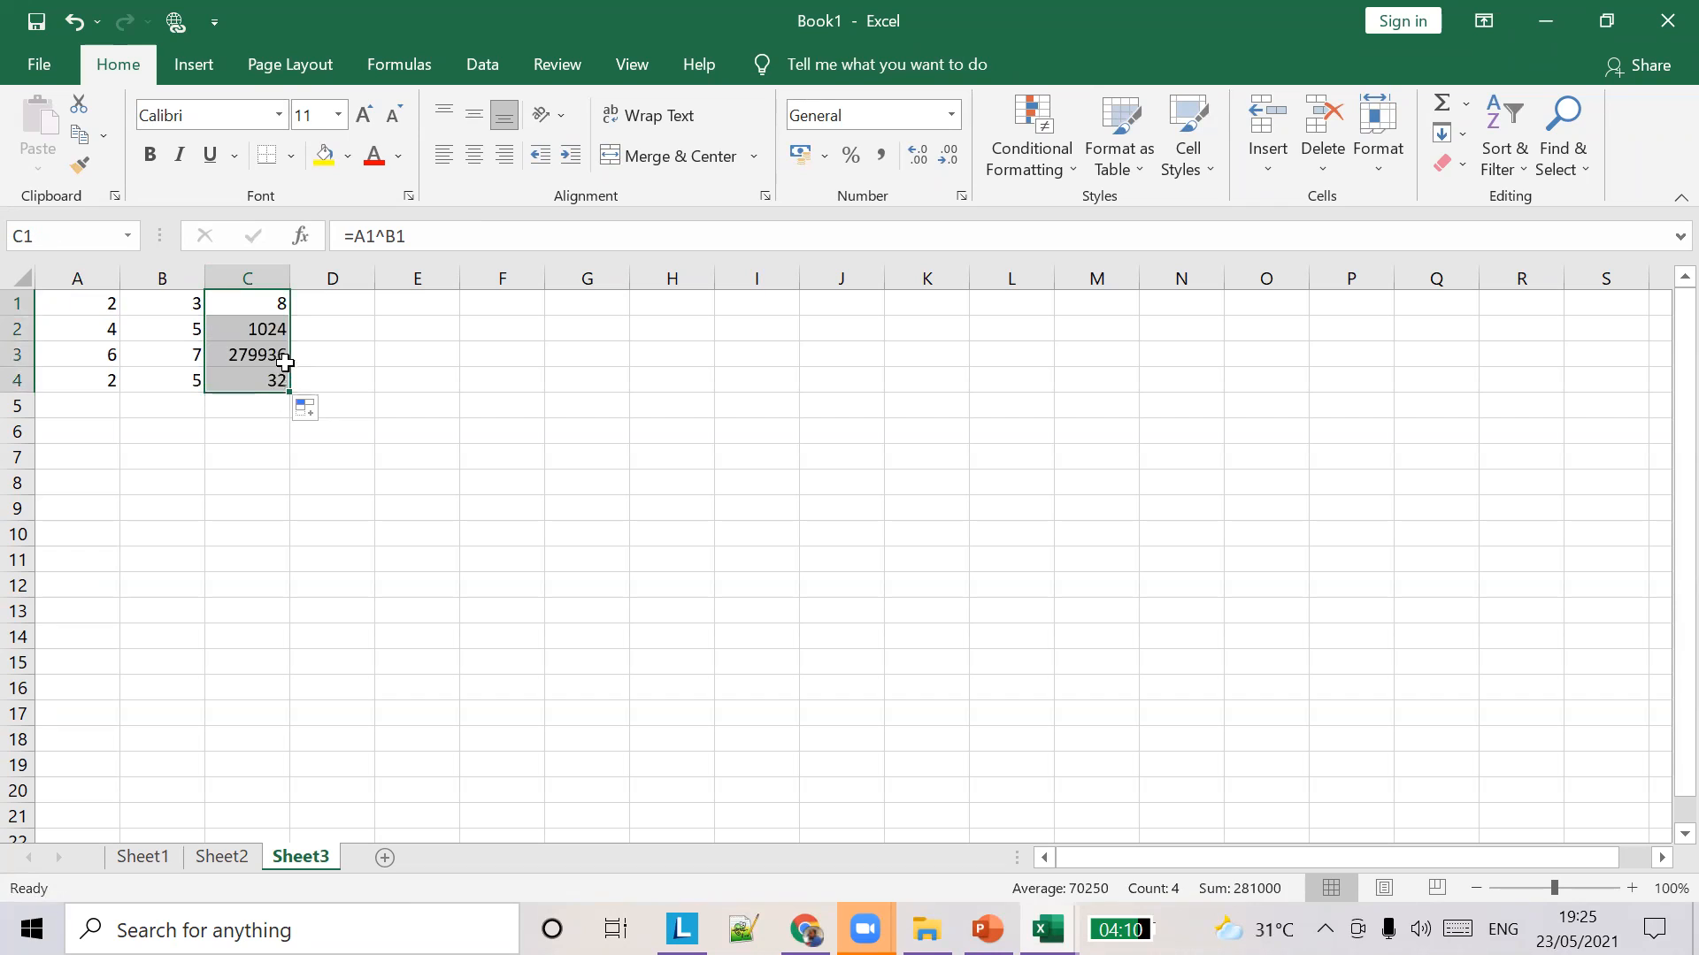
{"action": "left_click", "coordinate": [276, 357]}
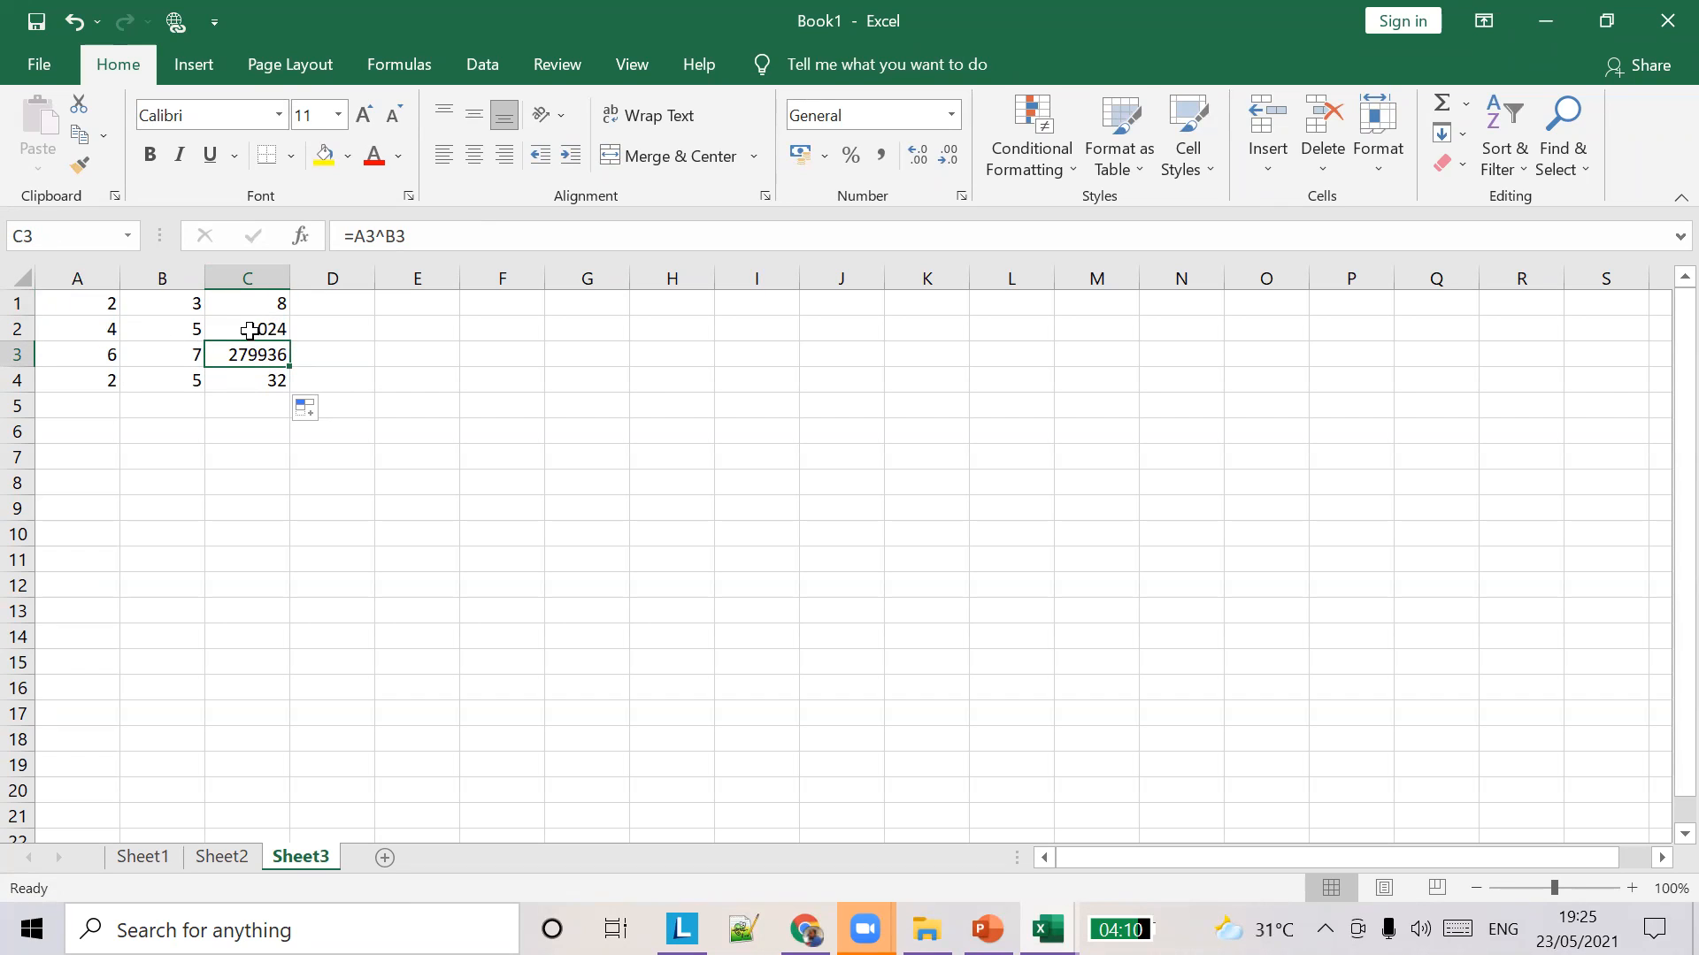
{"action": "left_click", "coordinate": [865, 929]}
{"action": "left_click", "coordinate": [943, 831]}
{"action": "left_click", "coordinate": [866, 929]}
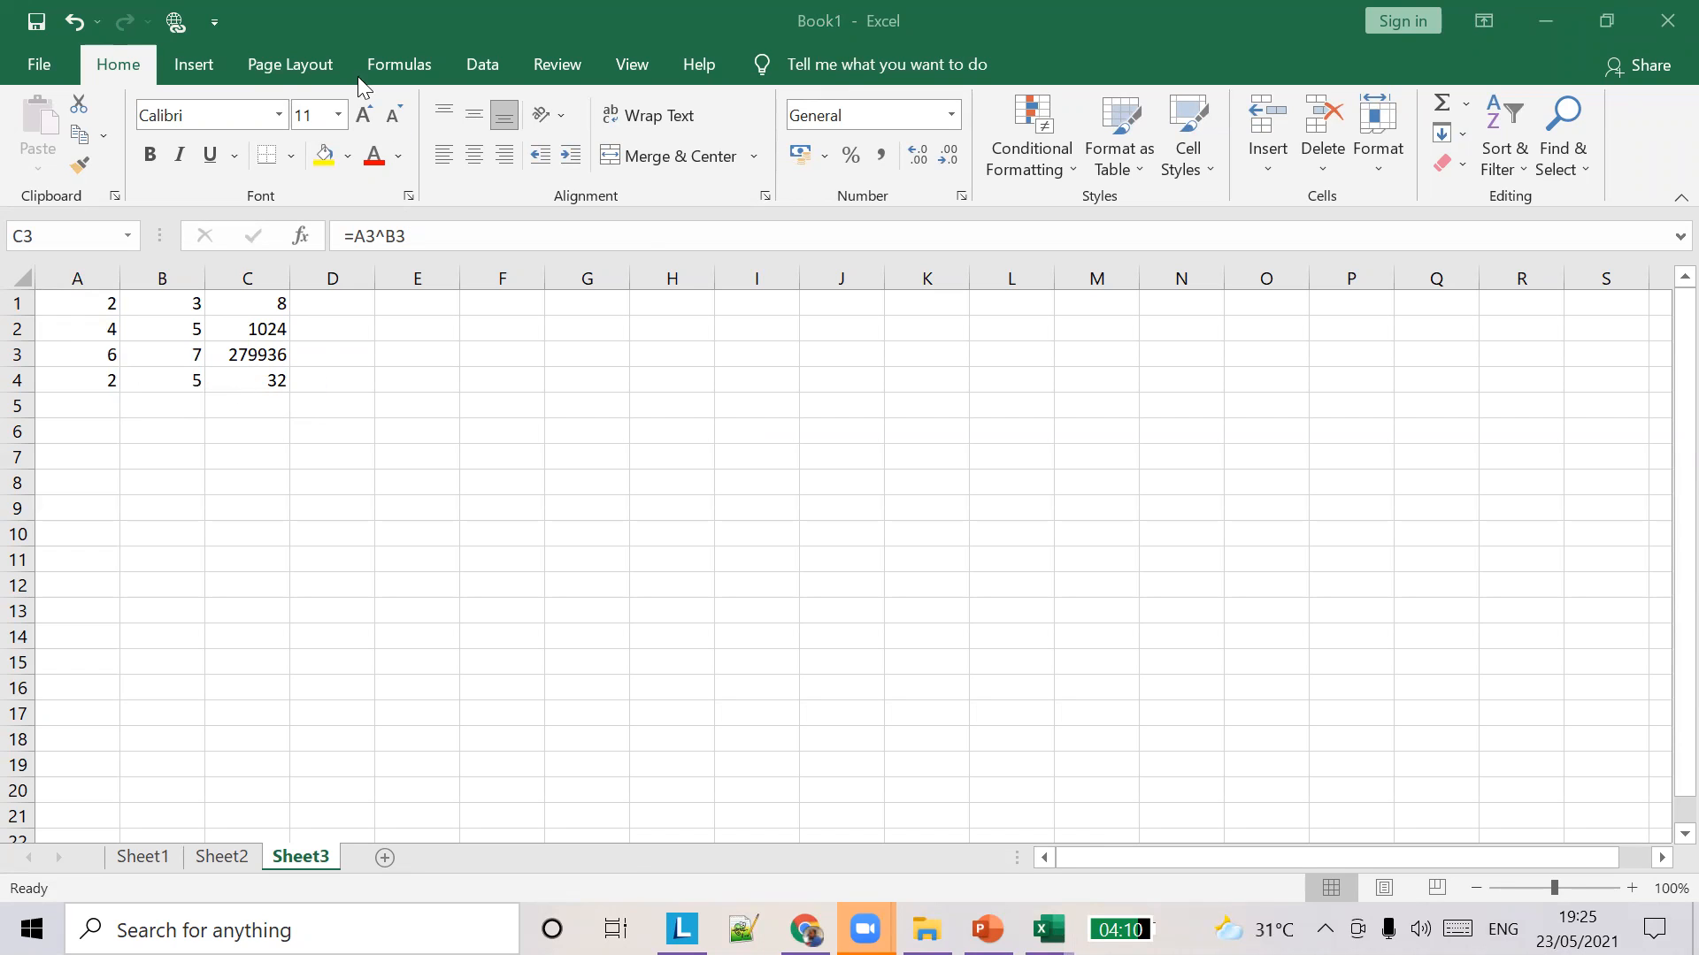
{"action": "left_click", "coordinate": [734, 413]}
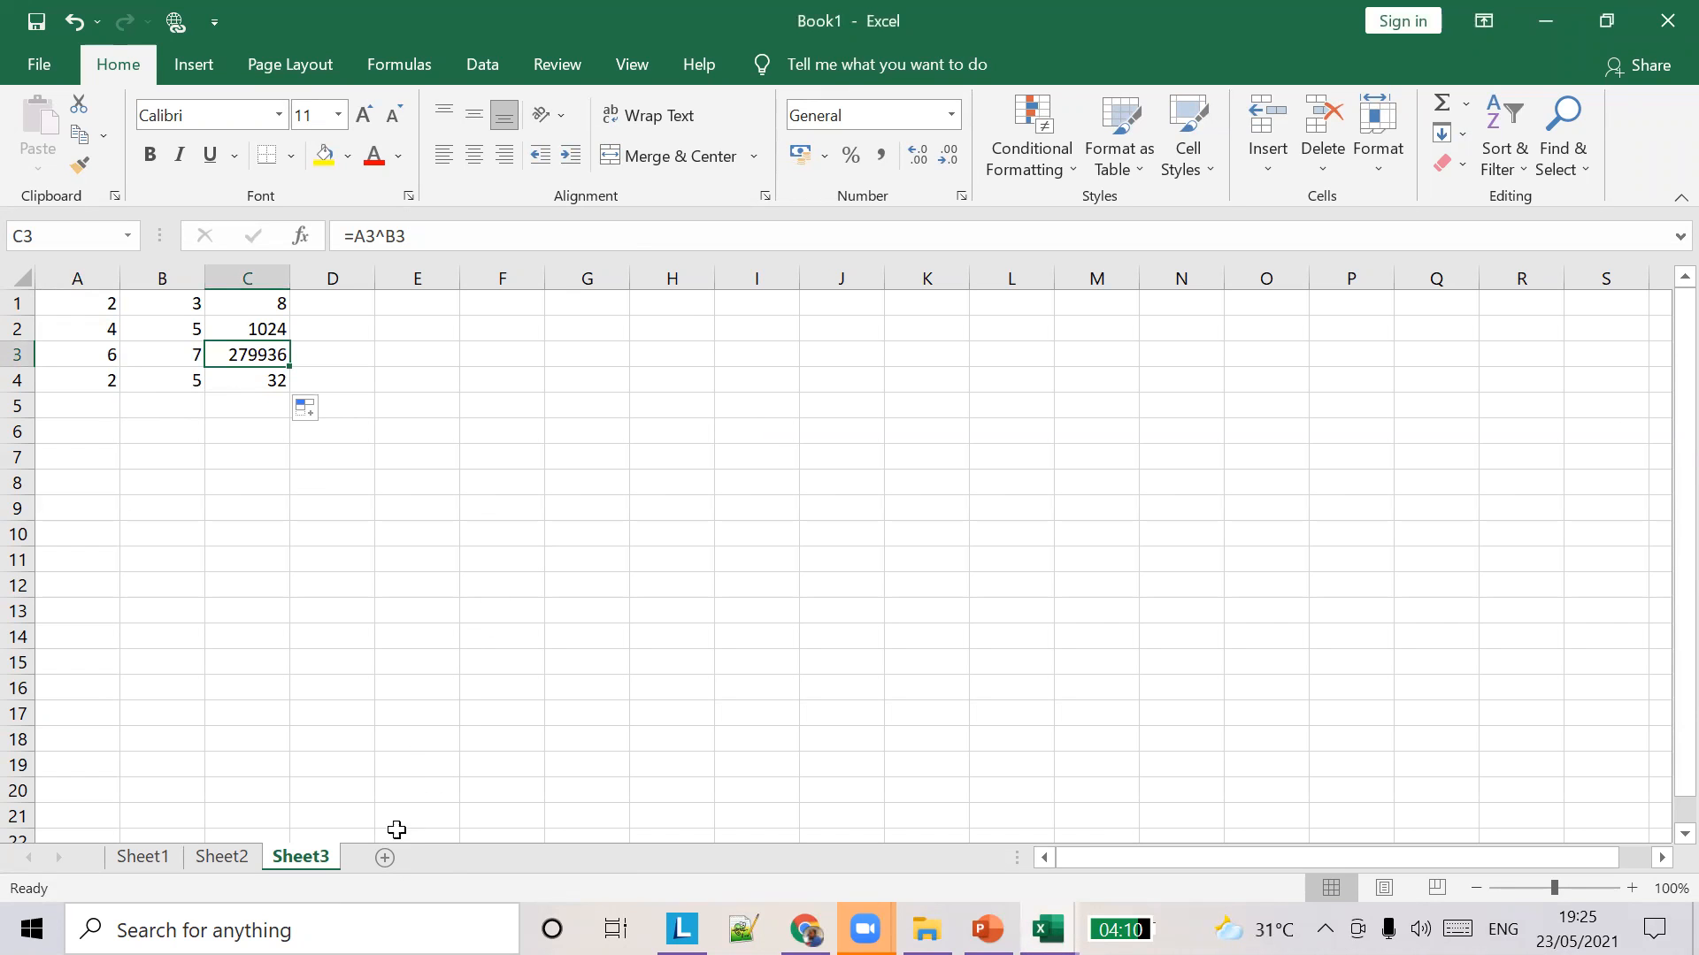
Add another worksheet and check the brackets formula example on the PowerPoint slide before returning to cell A1.
{"action": "left_click", "coordinate": [385, 857]}
{"action": "left_click", "coordinate": [987, 929]}
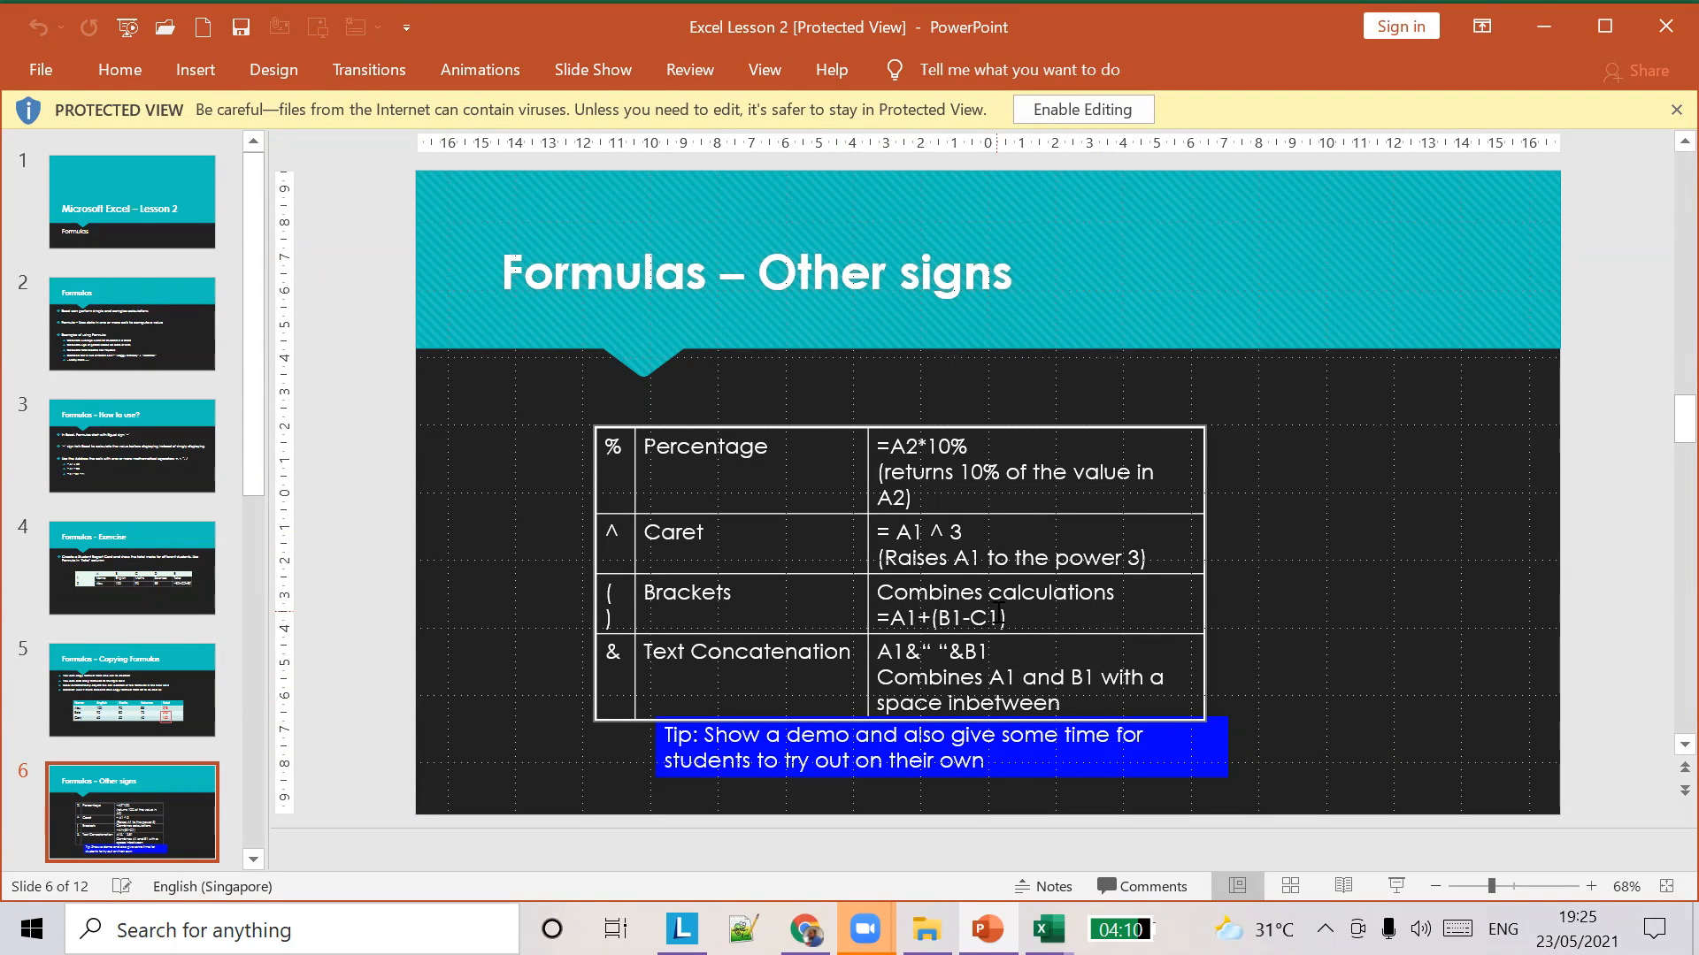
{"action": "key", "text": "alt+Tab"}
{"action": "left_click", "coordinate": [87, 319]}
{"action": "left_click", "coordinate": [90, 302]}
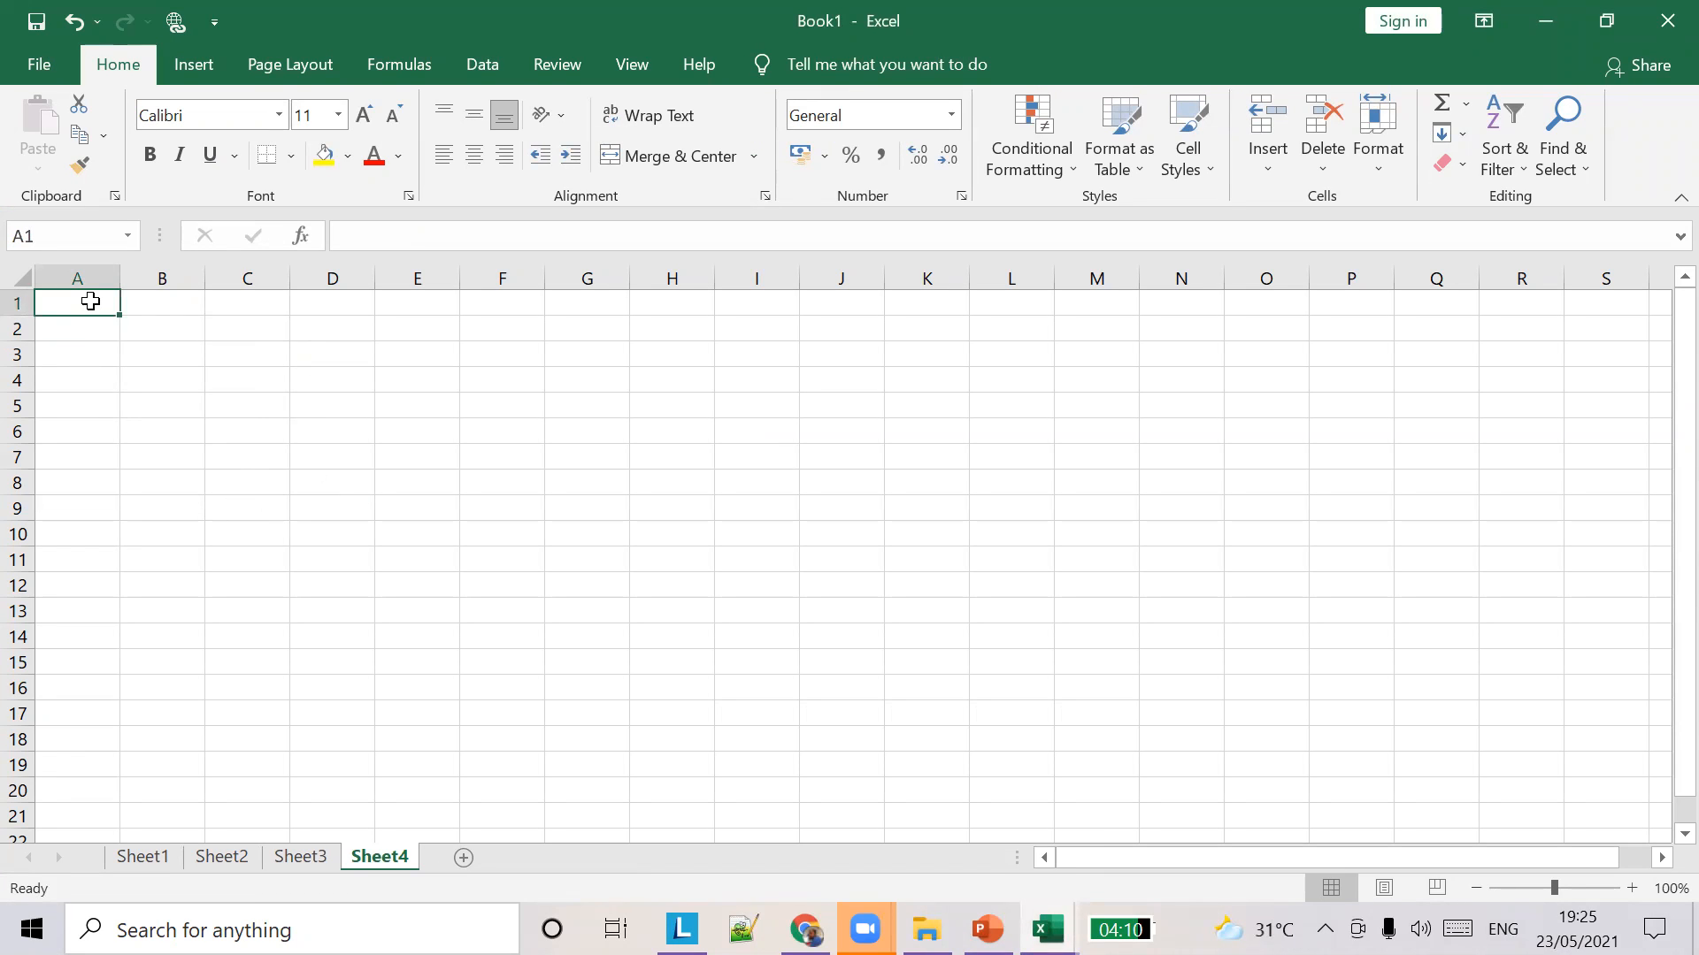
Enter 2, 4 and 5 in A1:C1, and 54, 5 and 34 in A2:C2.
{"action": "type", "text": "2"}
{"action": "left_click", "coordinate": [148, 300]}
{"action": "type", "text": "4"}
{"action": "left_click", "coordinate": [249, 300]}
{"action": "type", "text": "5"}
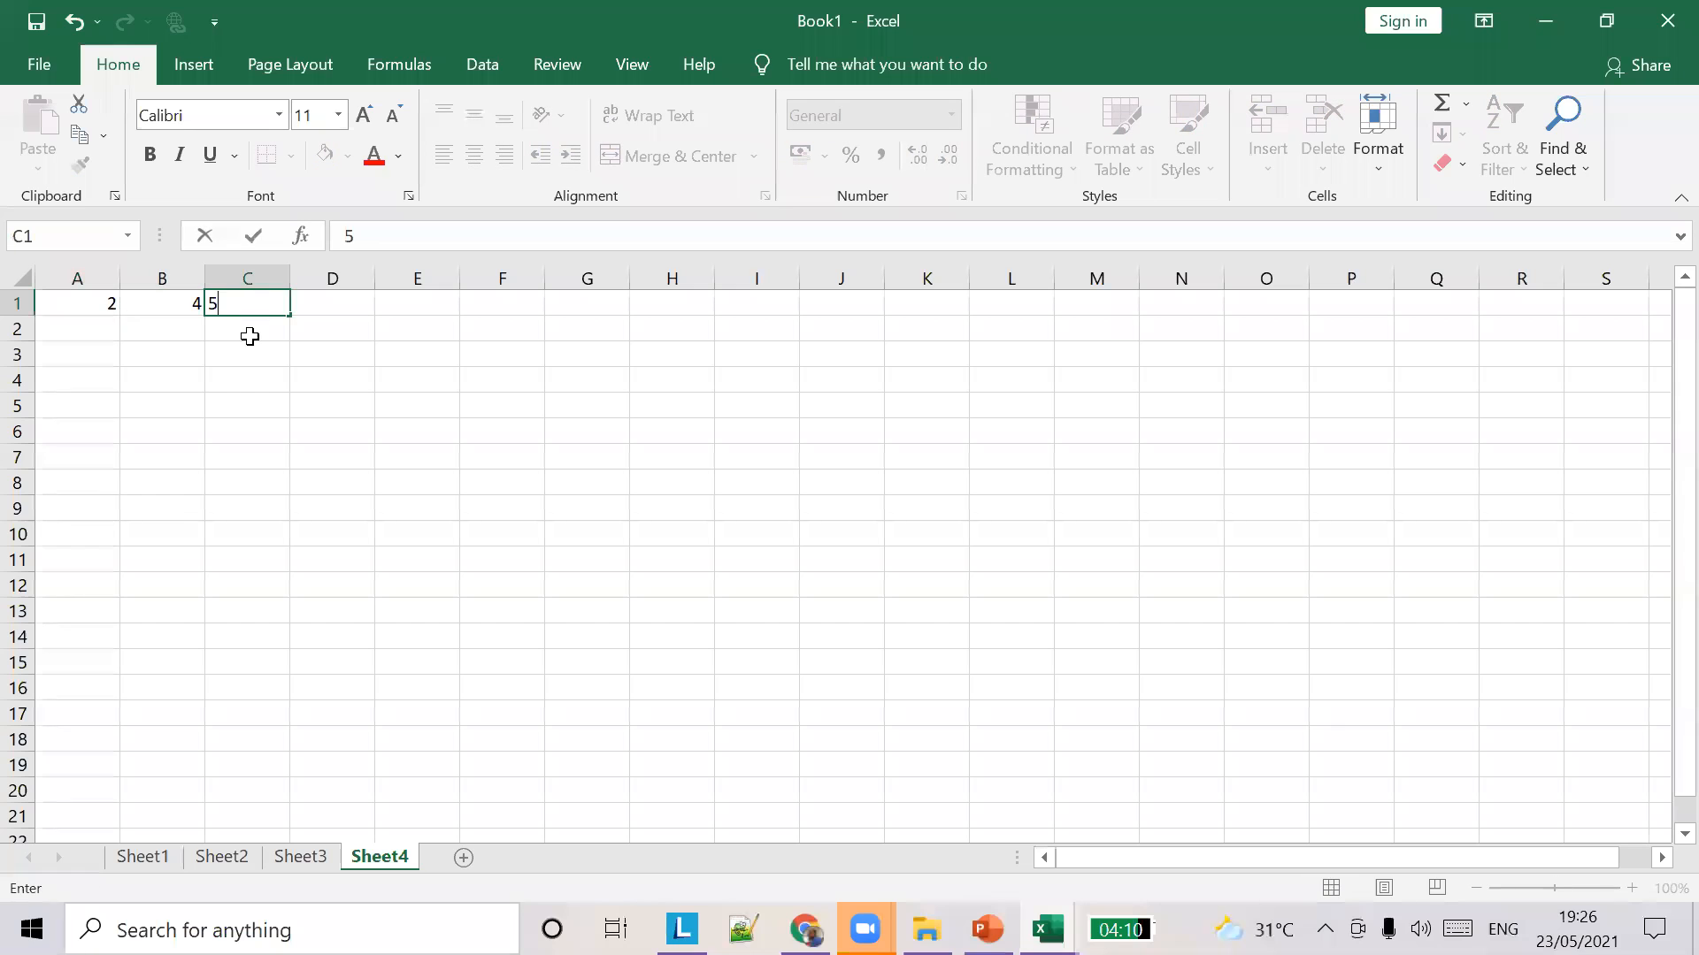
{"action": "left_click", "coordinate": [72, 336]}
{"action": "type", "text": "54"}
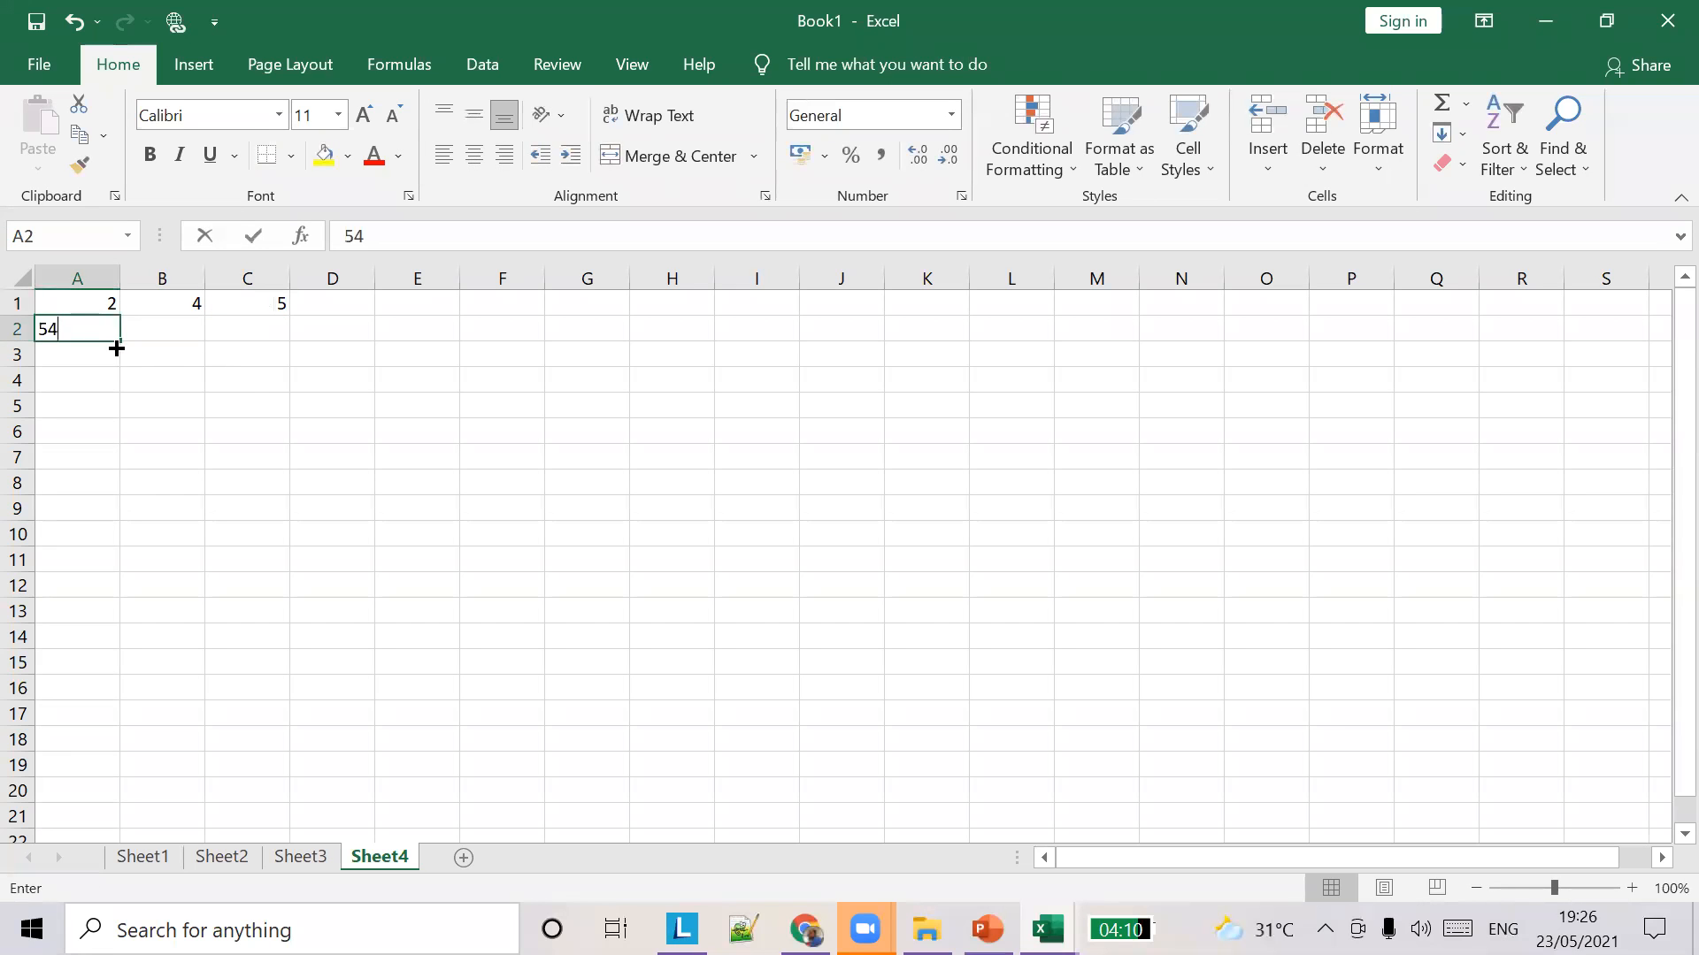
{"action": "left_click", "coordinate": [156, 337]}
{"action": "type", "text": "5"}
{"action": "left_click", "coordinate": [257, 331]}
{"action": "type", "text": "34"}
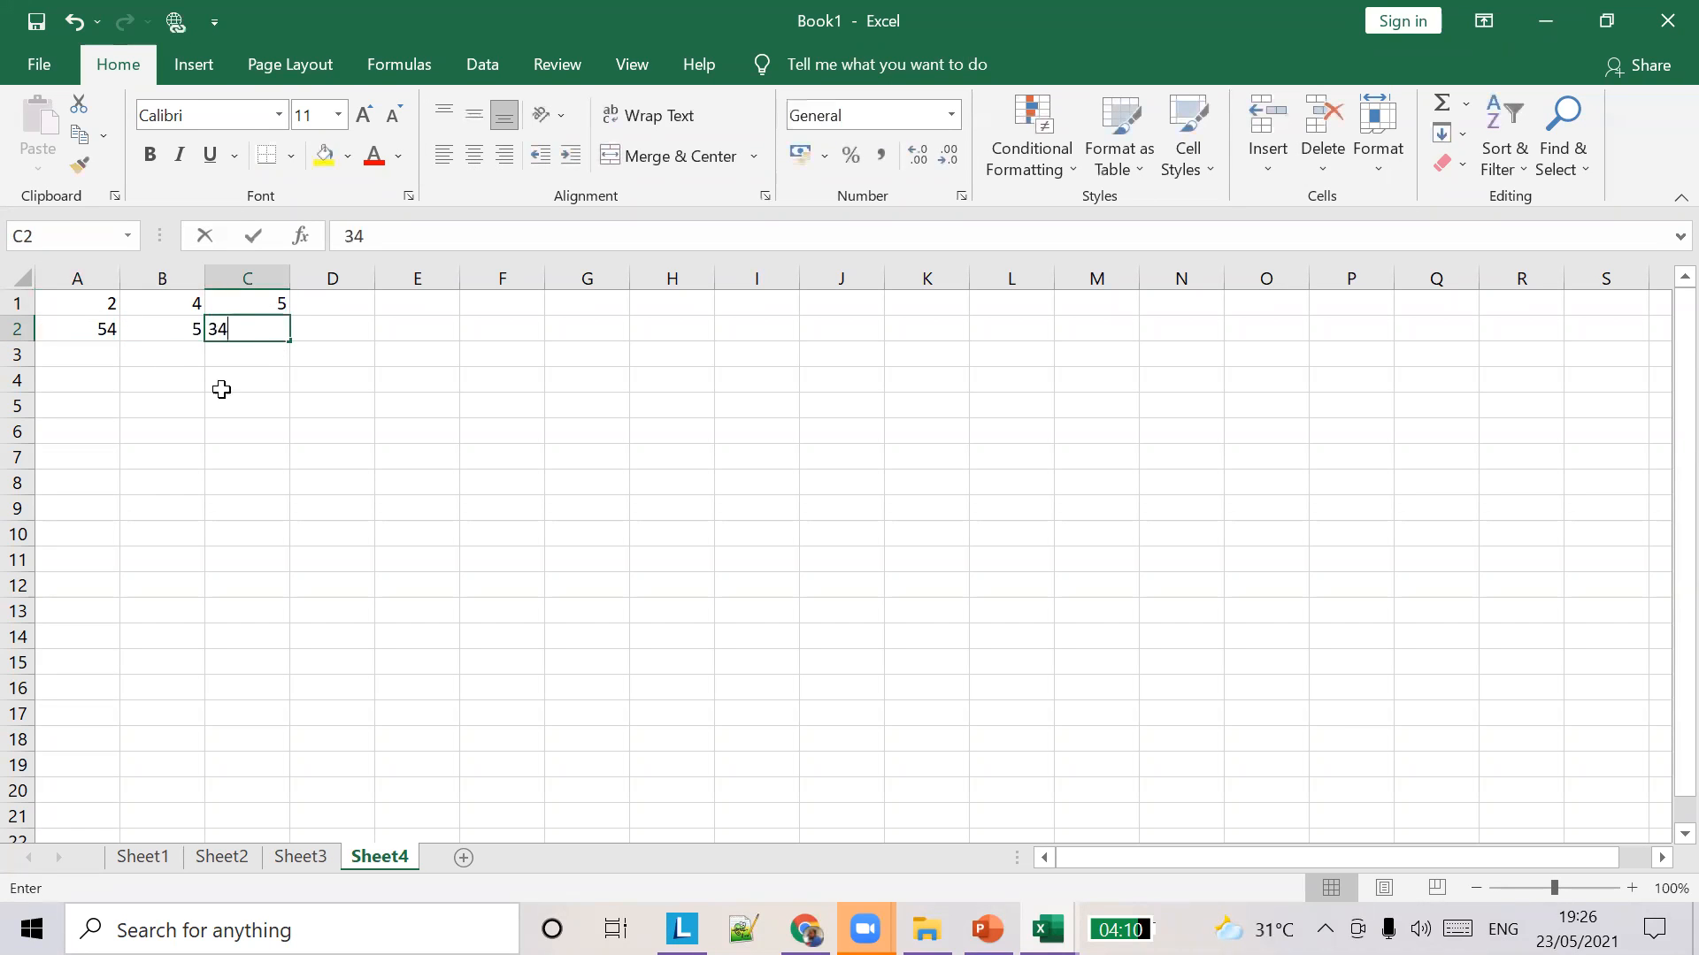
Enter 12 in every cell of A3:C4.
{"action": "left_click", "coordinate": [171, 363]}
{"action": "type", "text": "12"}
{"action": "left_click", "coordinate": [82, 354]}
{"action": "left_click", "coordinate": [255, 365]}
{"action": "type", "text": "12"}
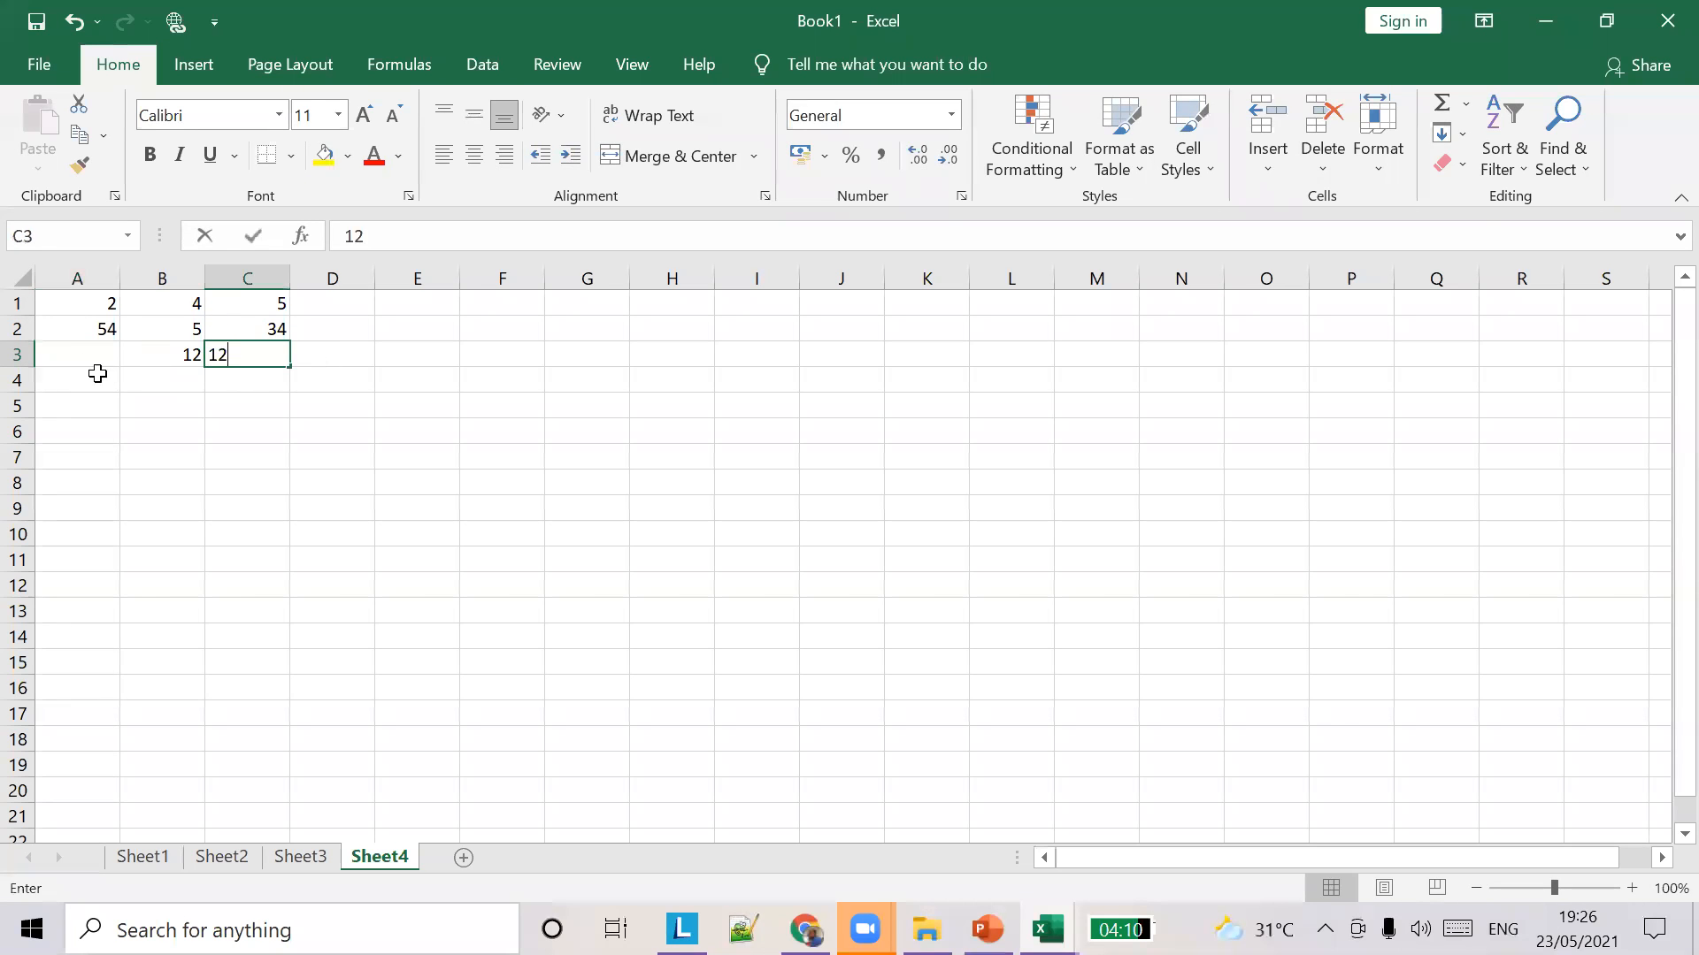
{"action": "left_click", "coordinate": [95, 371]}
{"action": "type", "text": "12"}
{"action": "left_click", "coordinate": [257, 383]}
{"action": "type", "text": "12"}
{"action": "left_click", "coordinate": [203, 398]}
{"action": "left_click", "coordinate": [97, 376]}
{"action": "type", "text": "12"}
{"action": "left_click", "coordinate": [172, 378]}
{"action": "type", "text": "12"}
Change B3 to 324, C3 to 34, B4 to 312 and C4 to 3.
{"action": "left_click", "coordinate": [340, 313]}
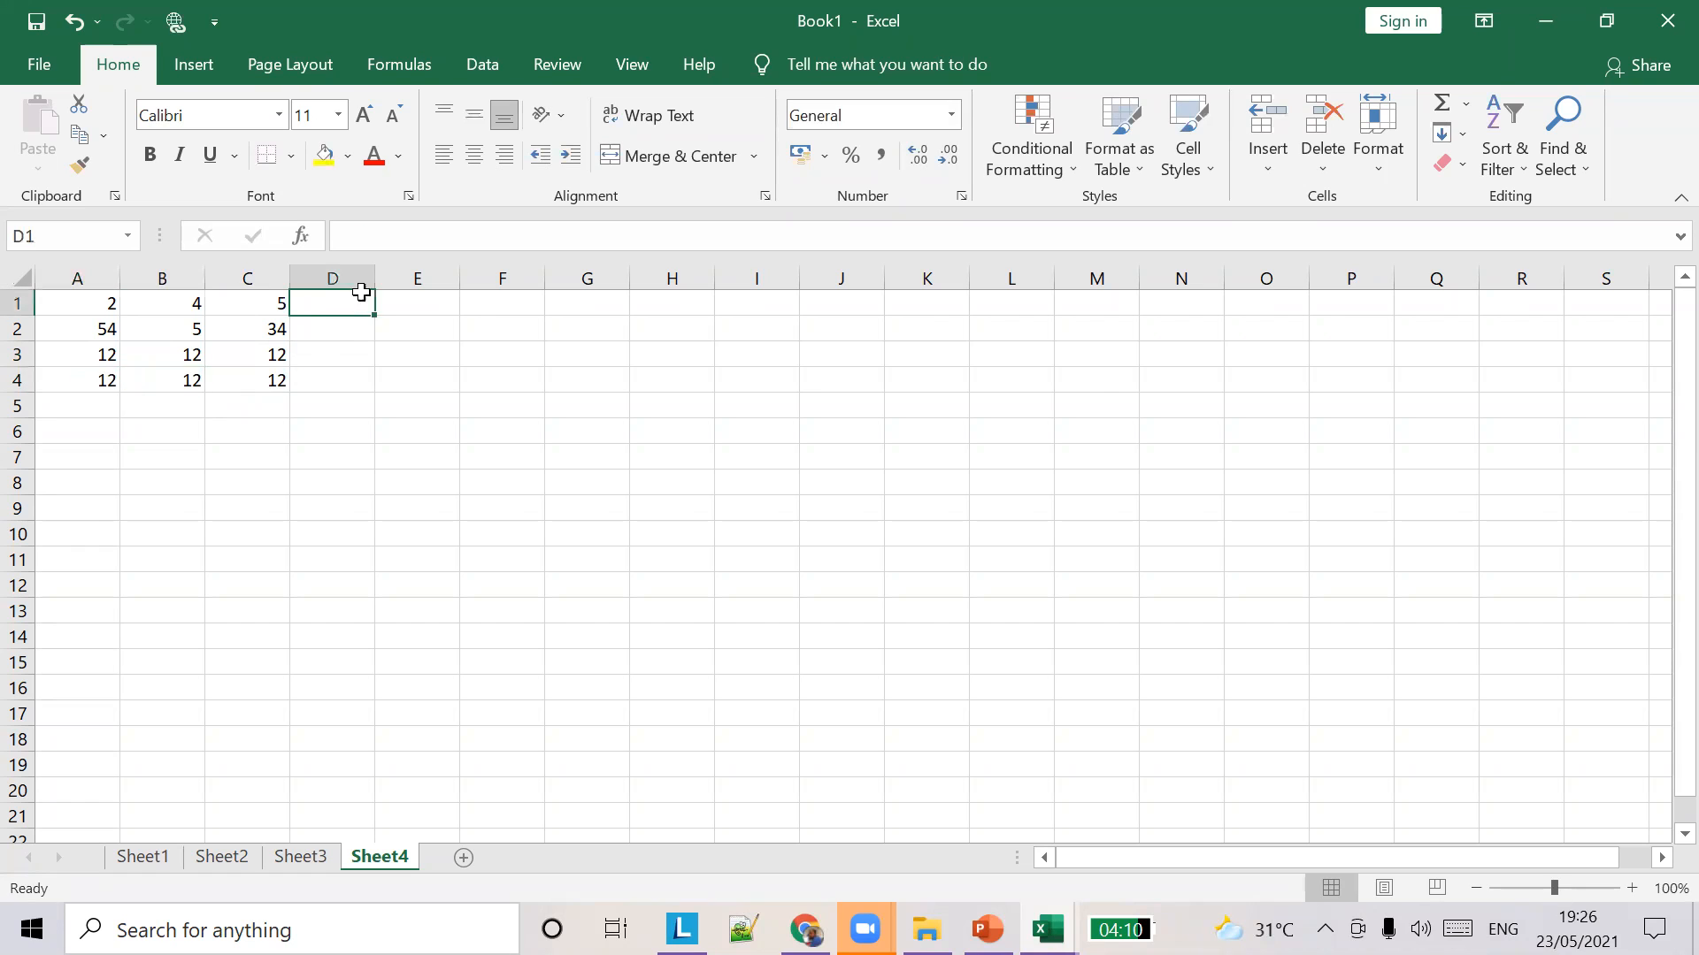
{"action": "left_click", "coordinate": [410, 241]}
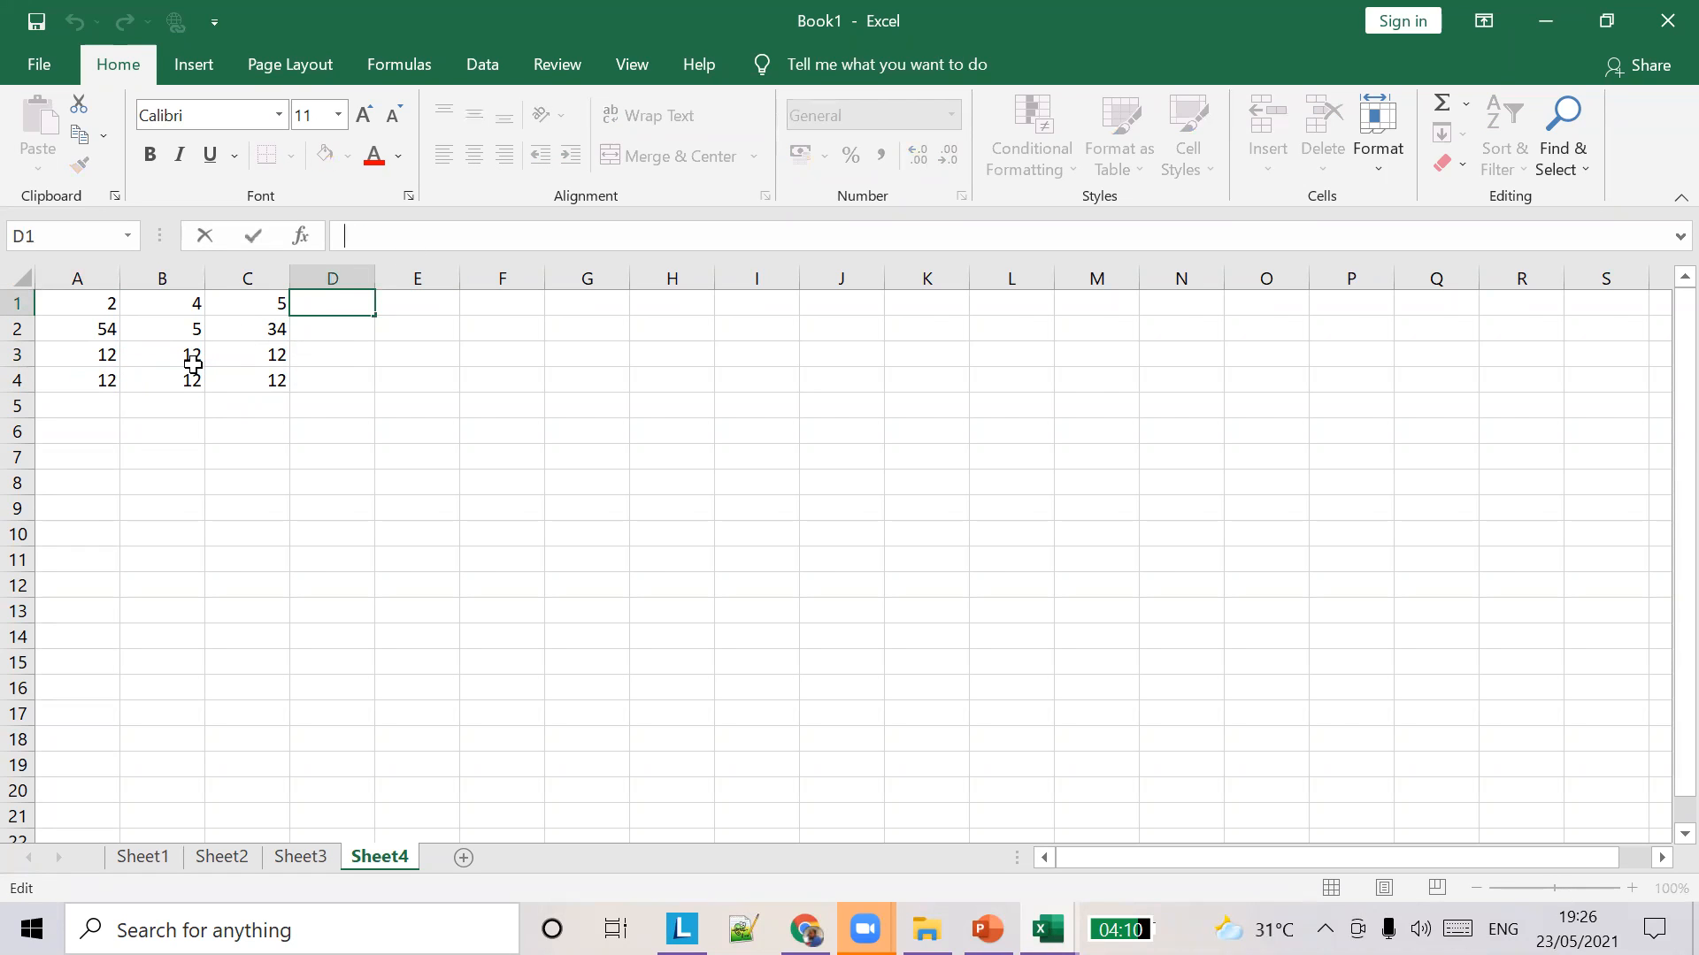
{"action": "left_click", "coordinate": [193, 356]}
{"action": "type", "text": "324"}
{"action": "left_click", "coordinate": [257, 354]}
{"action": "type", "text": "34"}
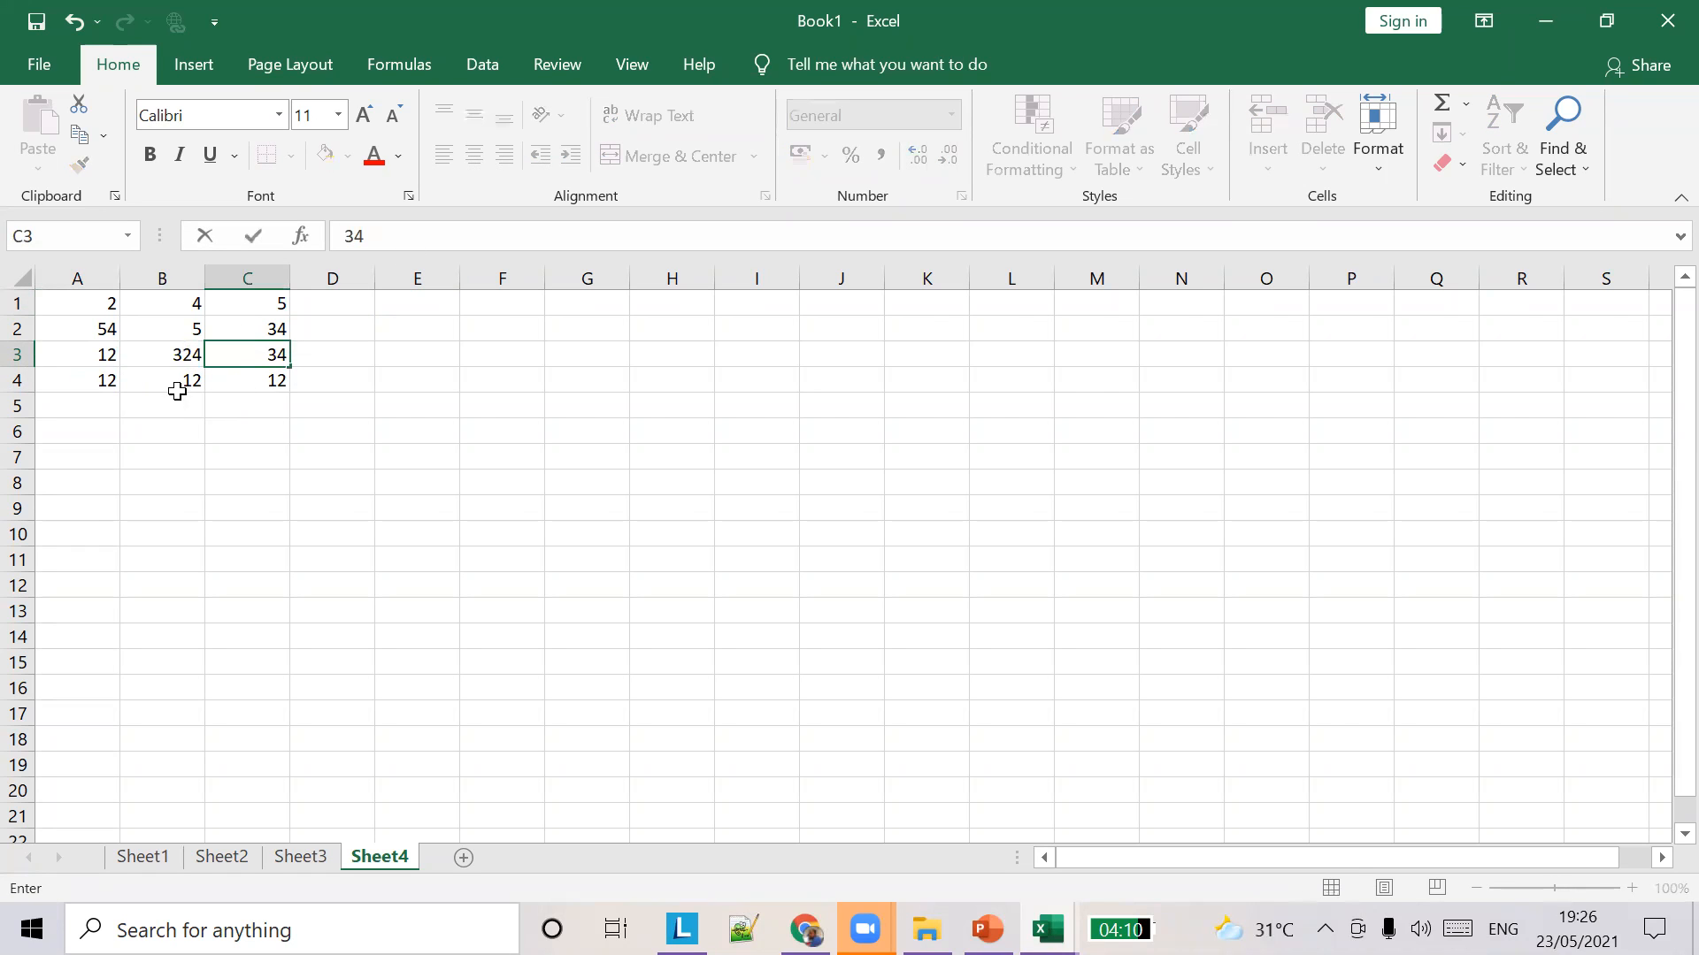
{"action": "left_click", "coordinate": [177, 385]}
{"action": "type", "text": "312"}
{"action": "left_click", "coordinate": [257, 378]}
{"action": "type", "text": "3"}
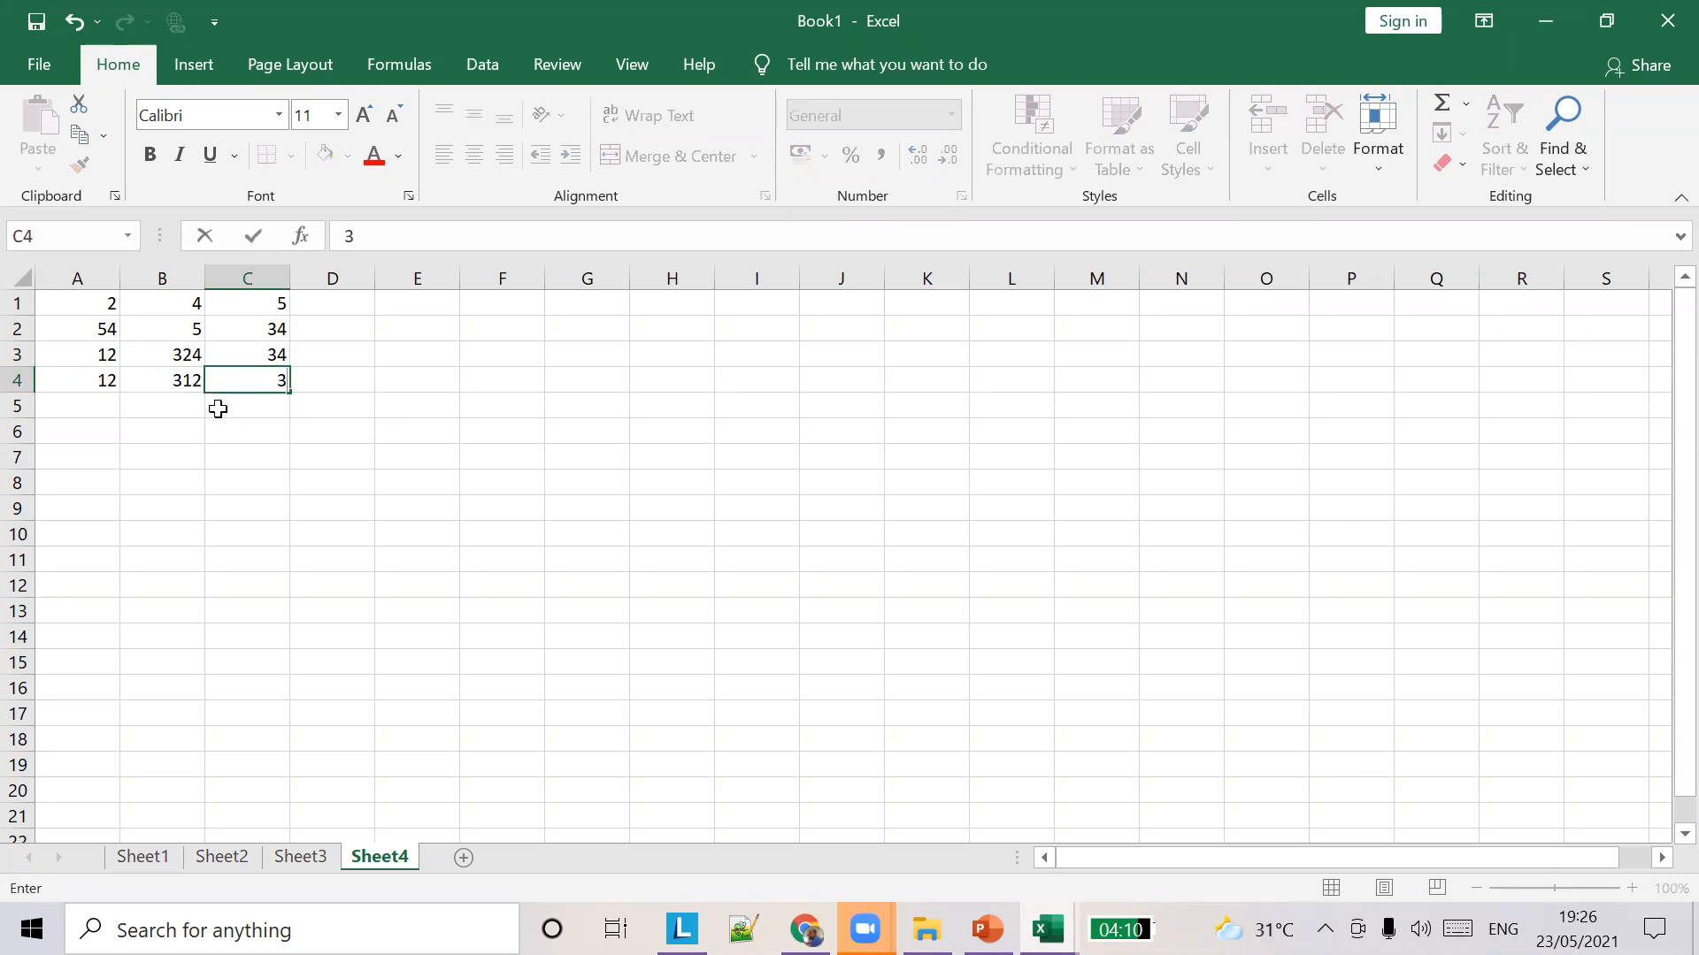
Enter the bracketed formula =A1+(B1-C1) in cell D1.
{"action": "left_click", "coordinate": [350, 307]}
{"action": "left_click", "coordinate": [400, 237]}
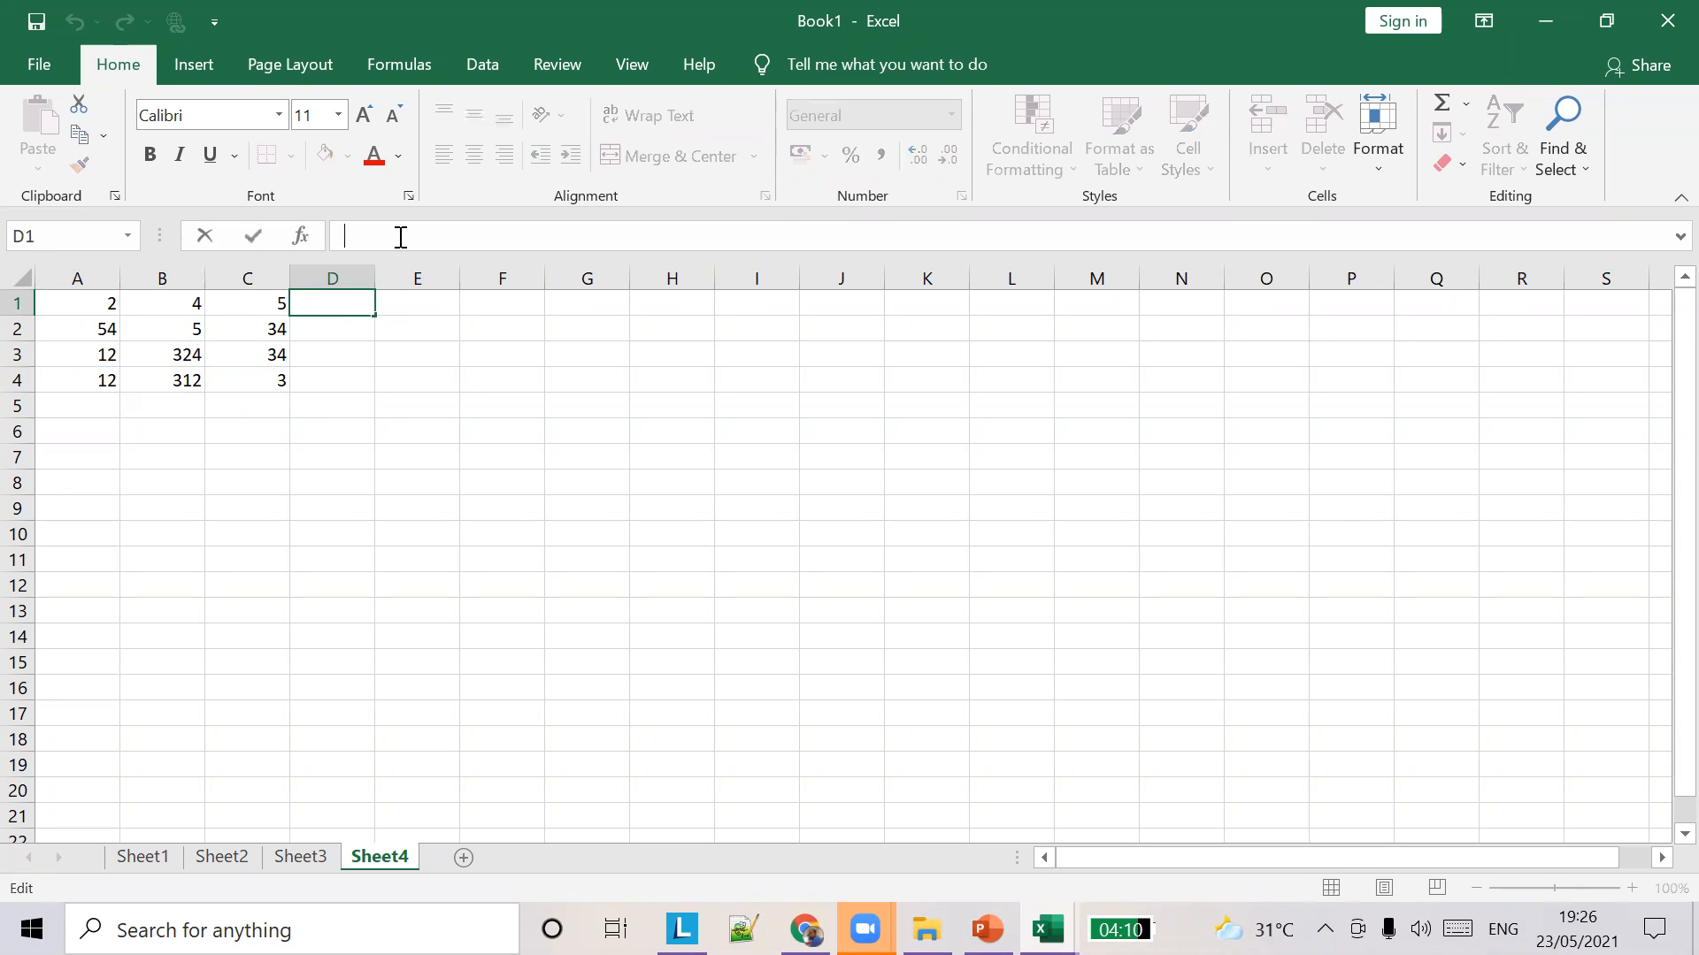
{"action": "type", "text": "="}
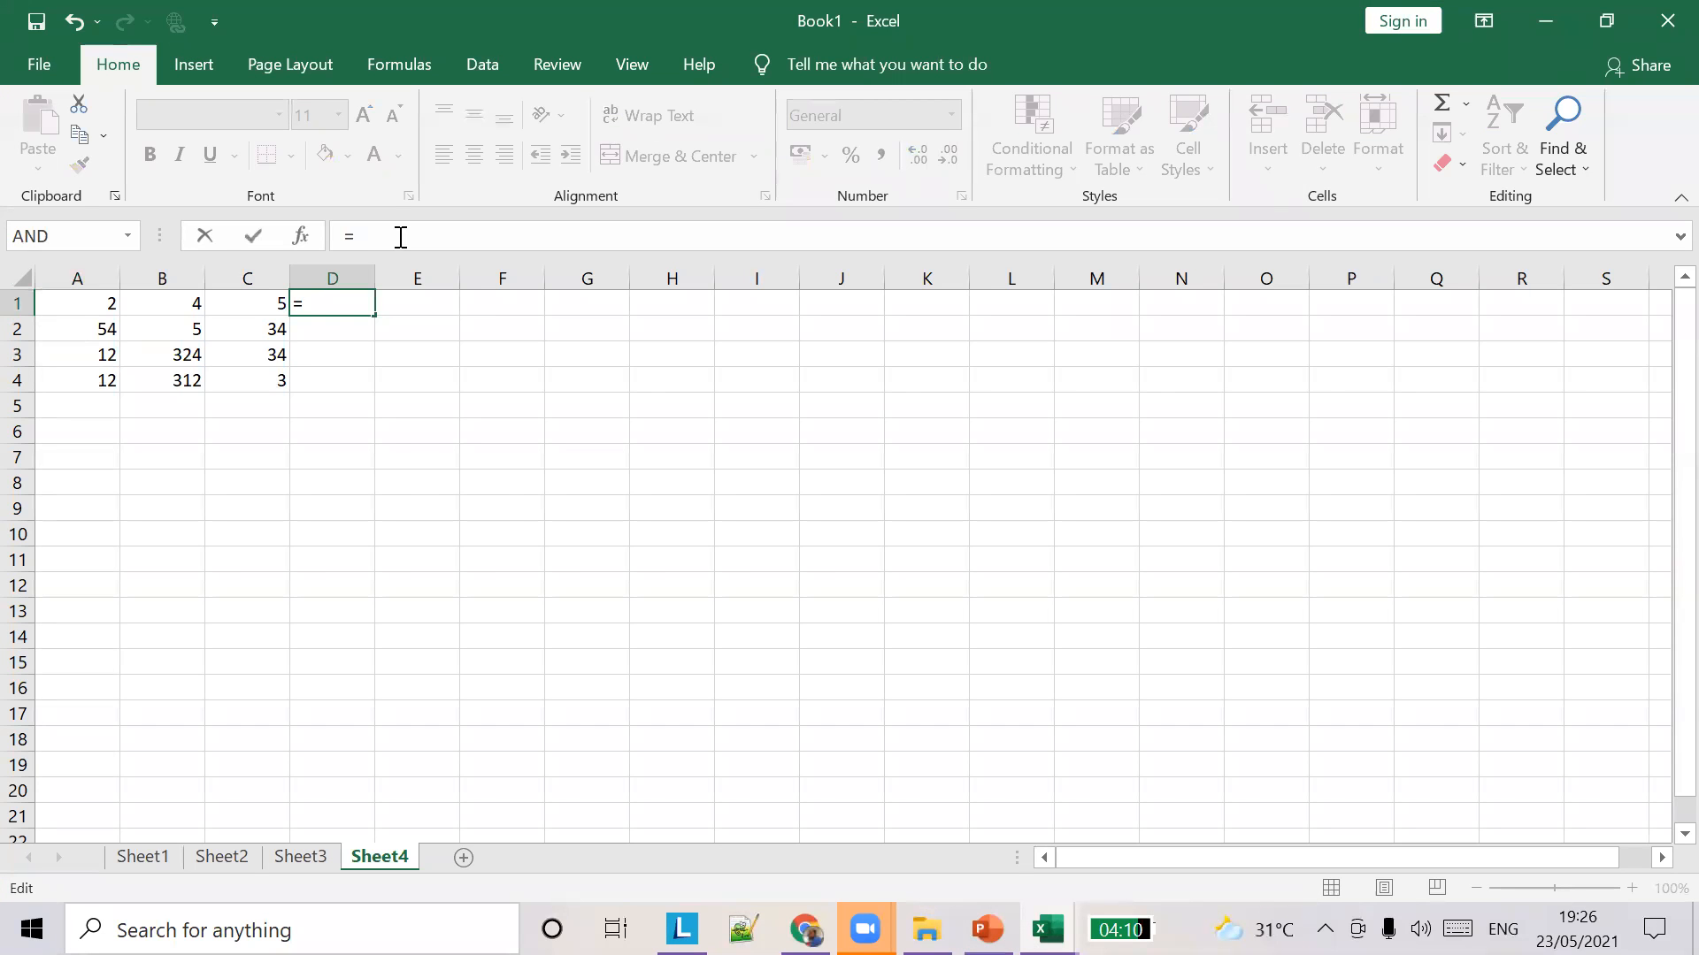
{"action": "type", "text": "A1"}
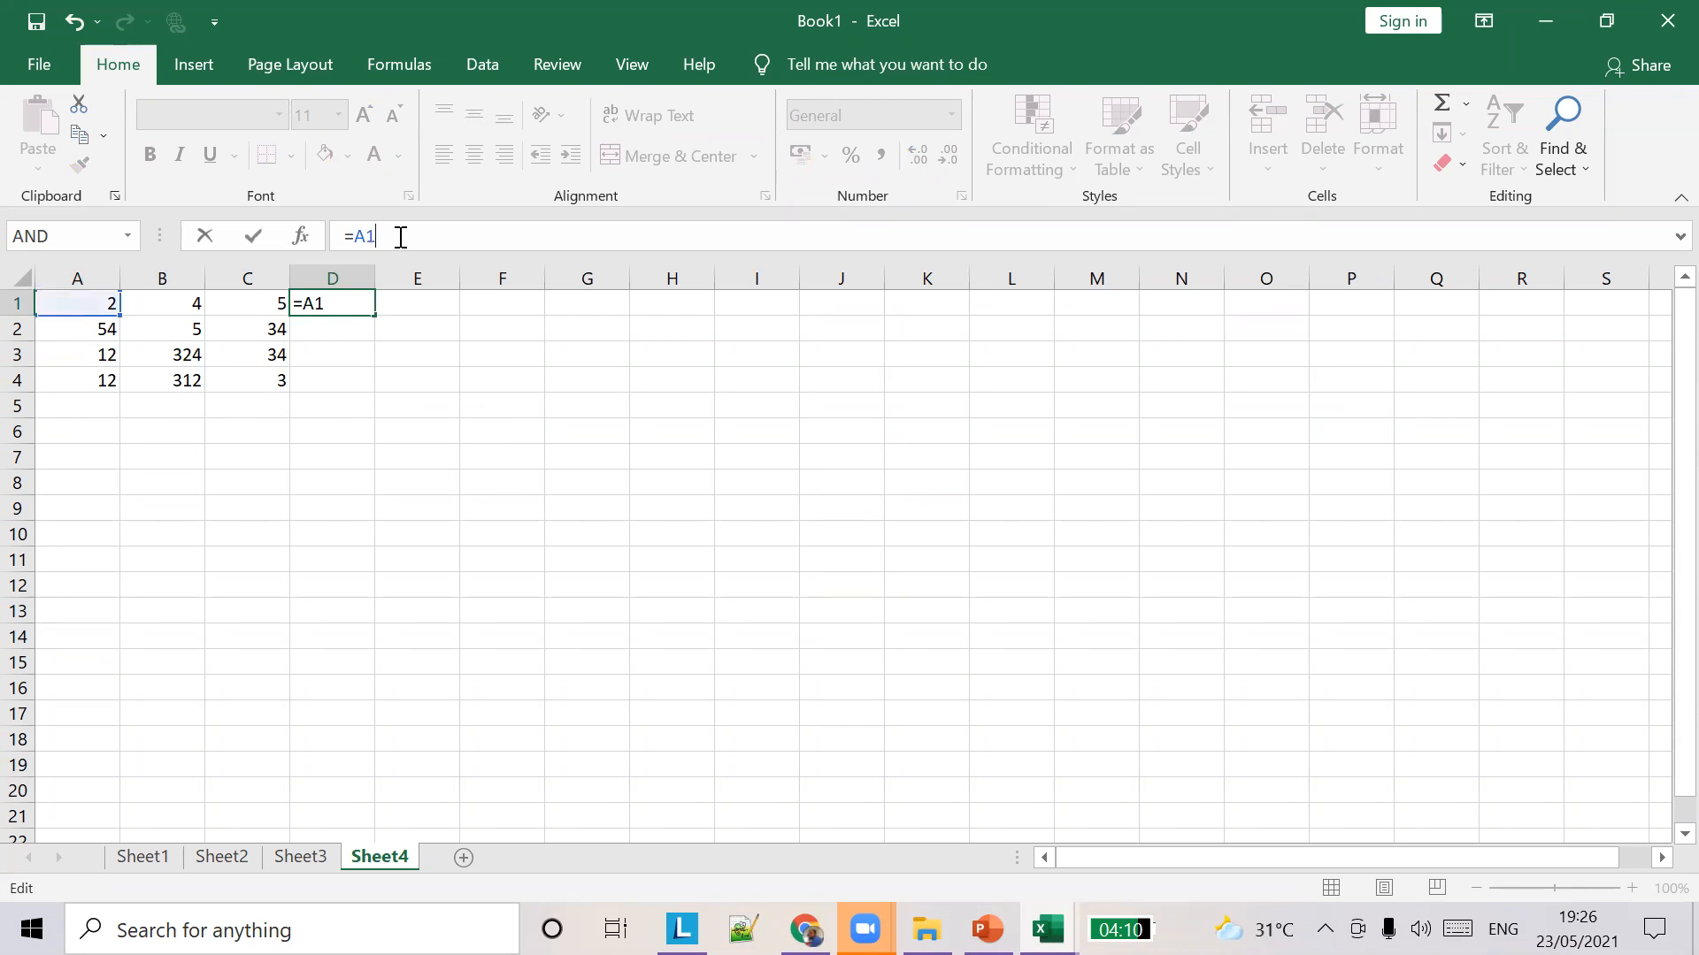
{"action": "type", "text": "+(B1-C"}
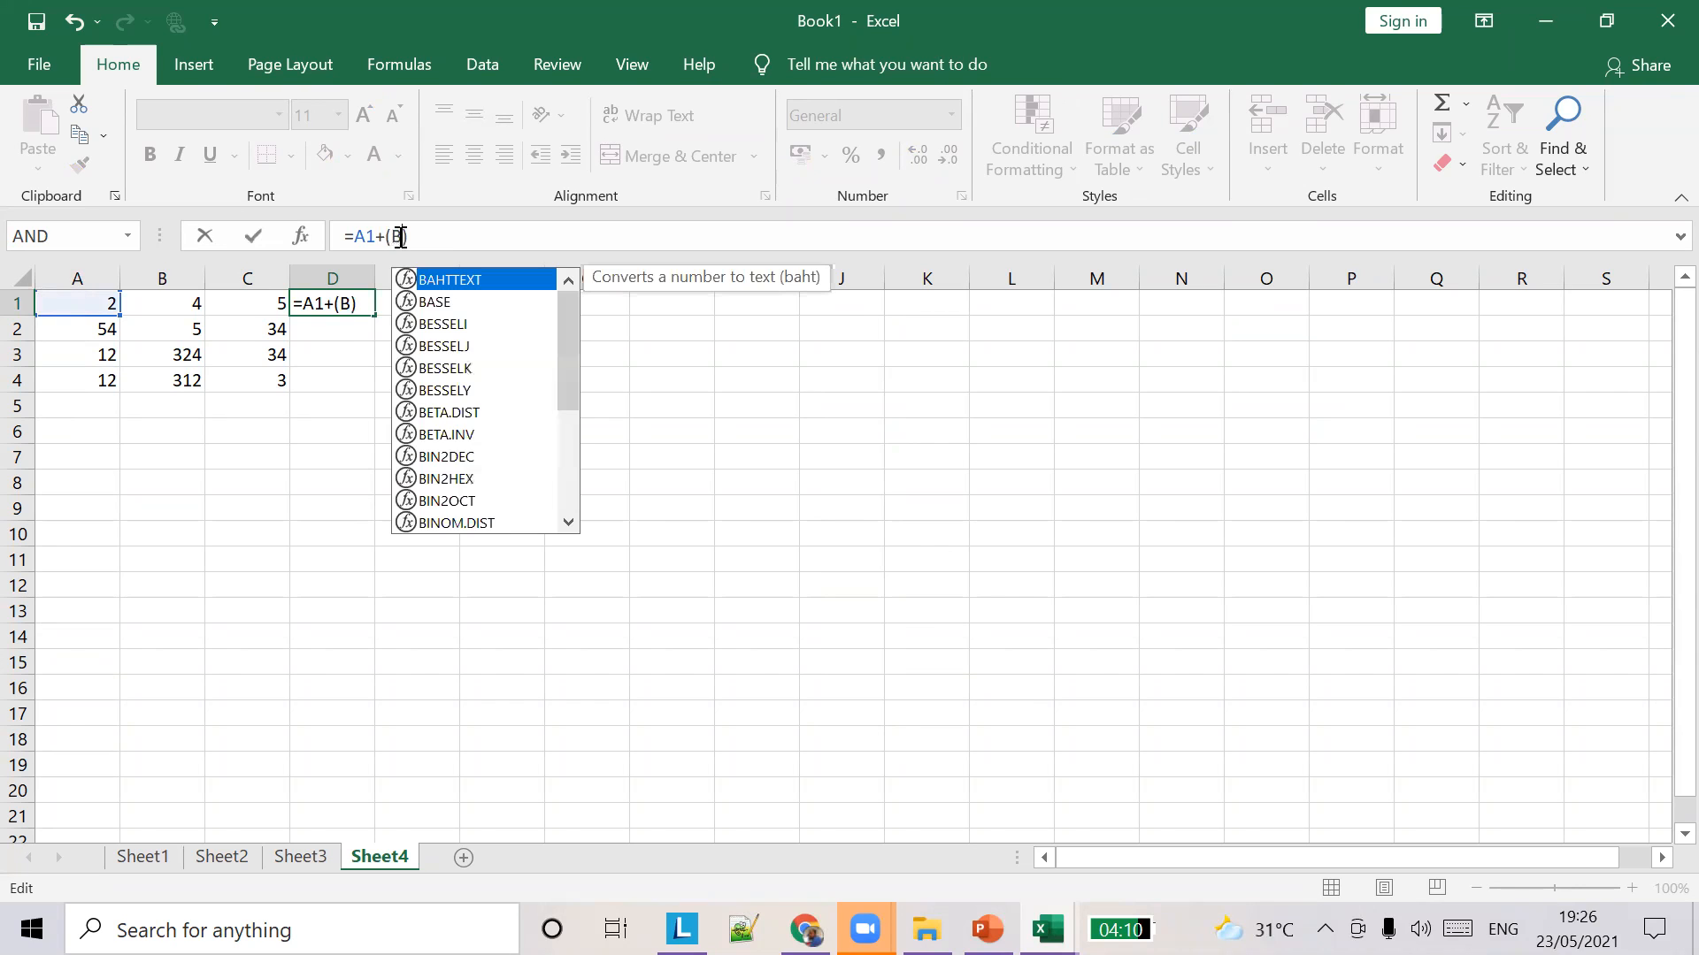
{"action": "type", "text": "1"}
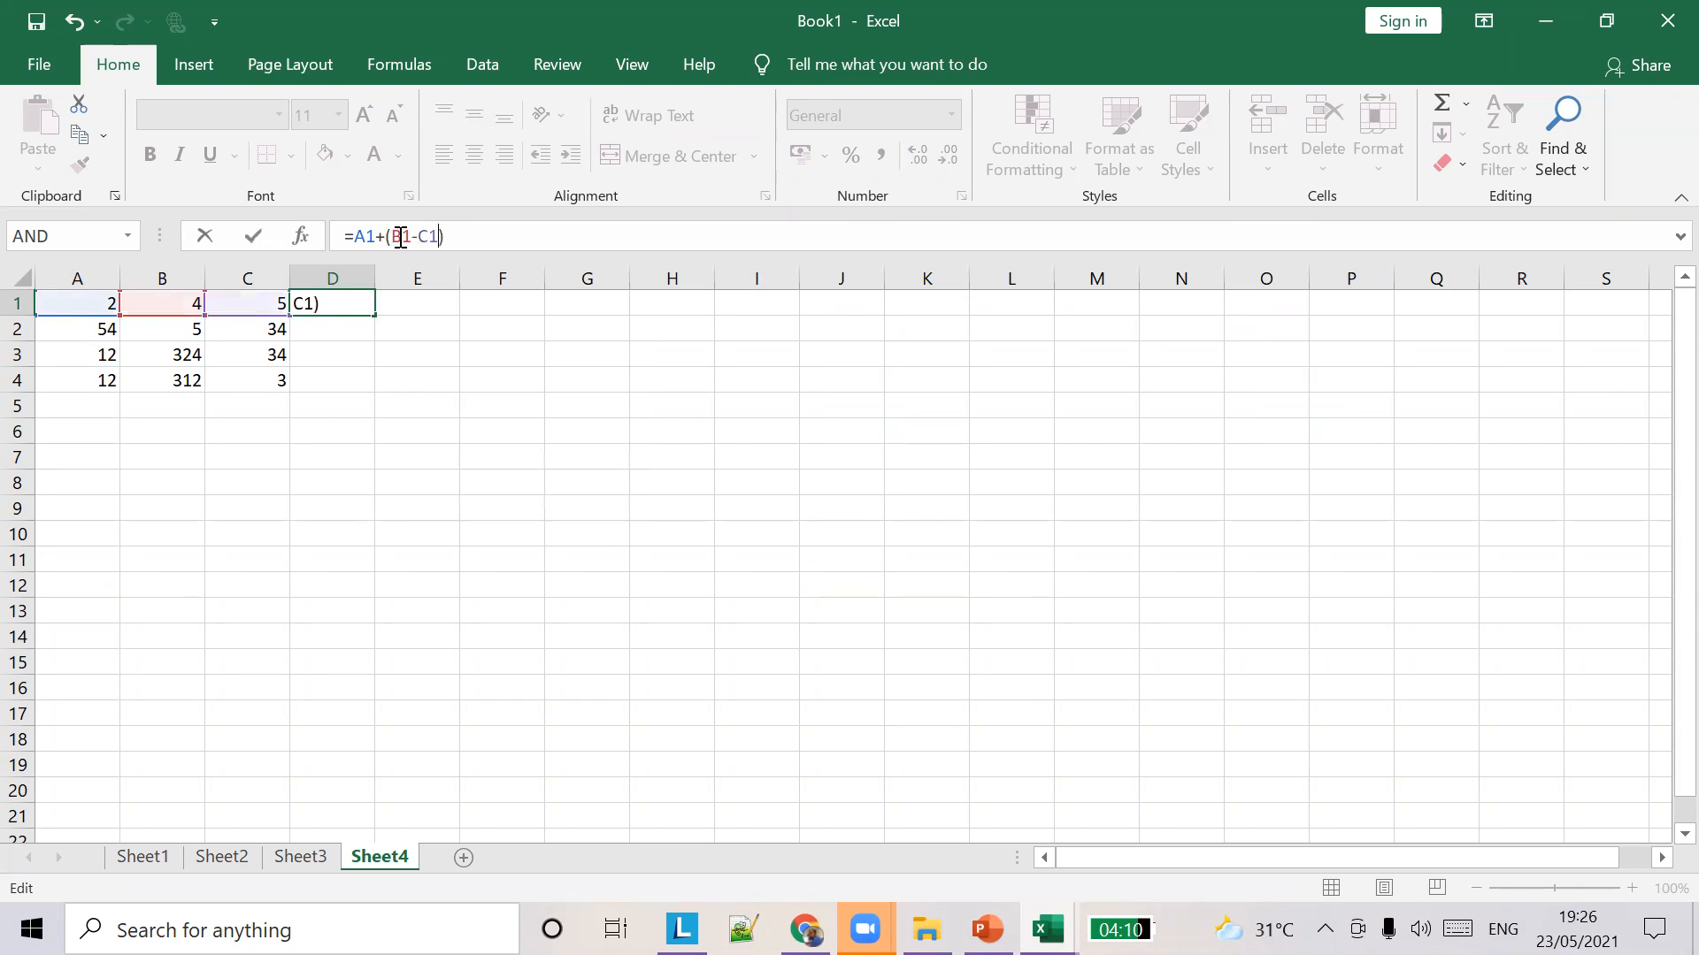
{"action": "key", "text": "Tab"}
{"action": "left_click", "coordinate": [337, 306]}
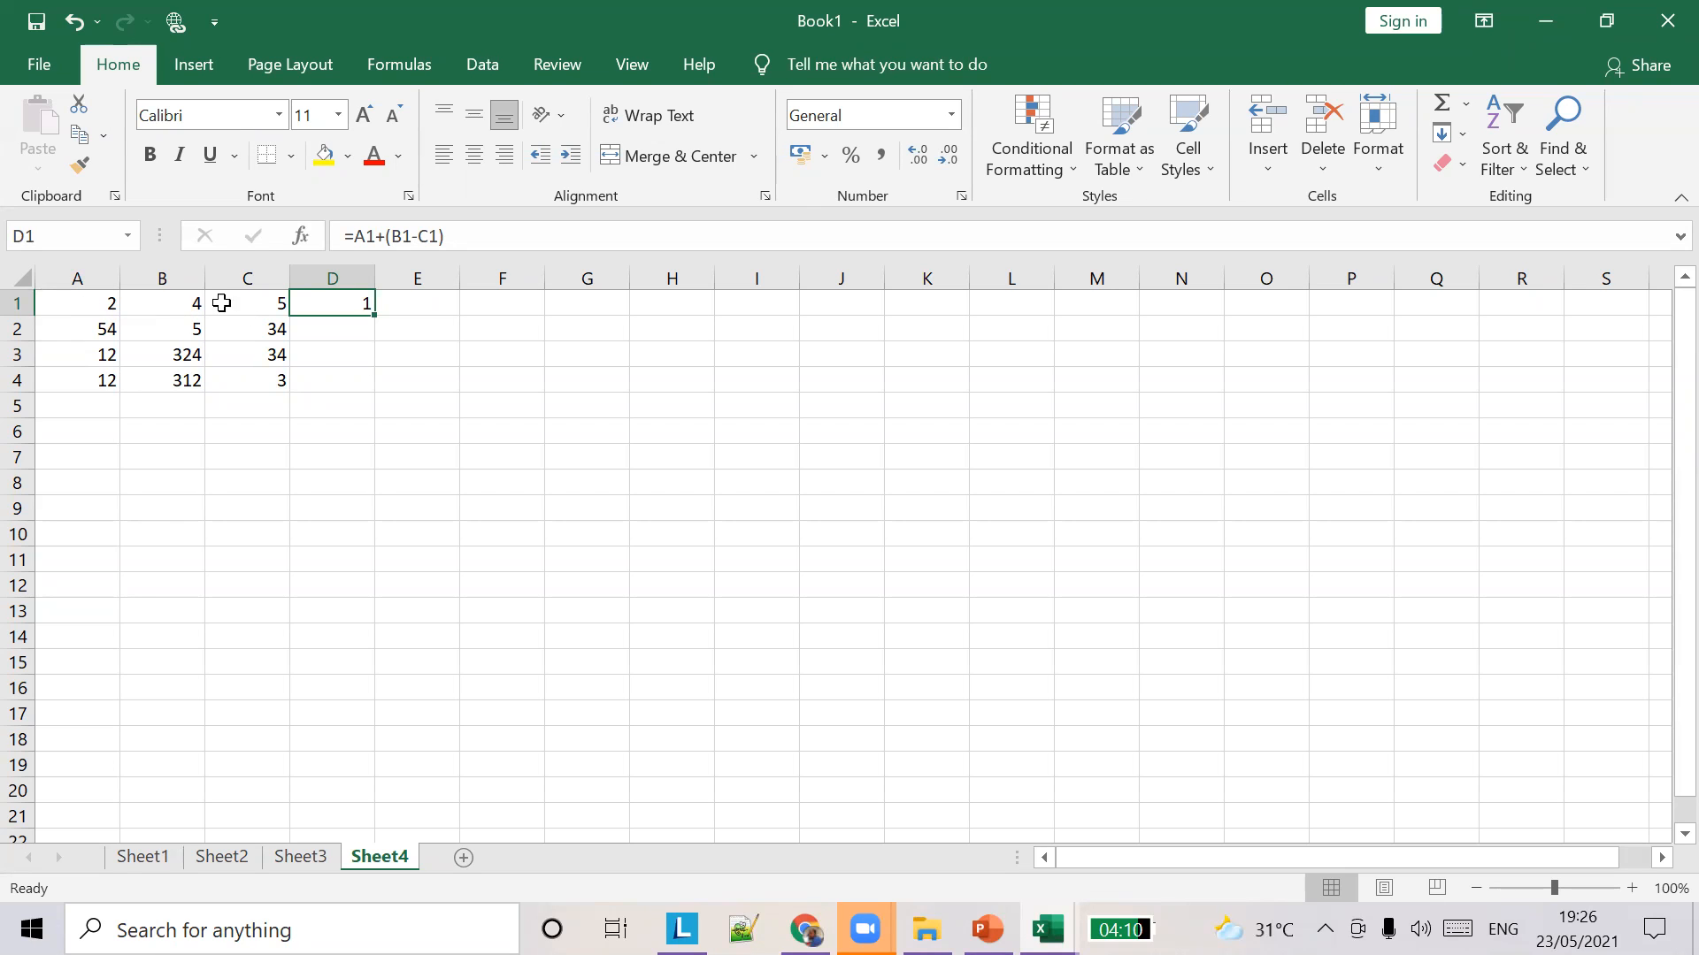
{"action": "key", "text": "Return"}
Fill the bracketed formula from D1 down to D4.
{"action": "left_click", "coordinate": [363, 309]}
{"action": "left_click_drag", "start_coordinate": [375, 315], "coordinate": [376, 389]}
{"action": "left_click", "coordinate": [583, 332]}
Examine the copied formulas in D1:D4 to see how their cell references follow each row.
{"action": "left_click", "coordinate": [237, 328]}
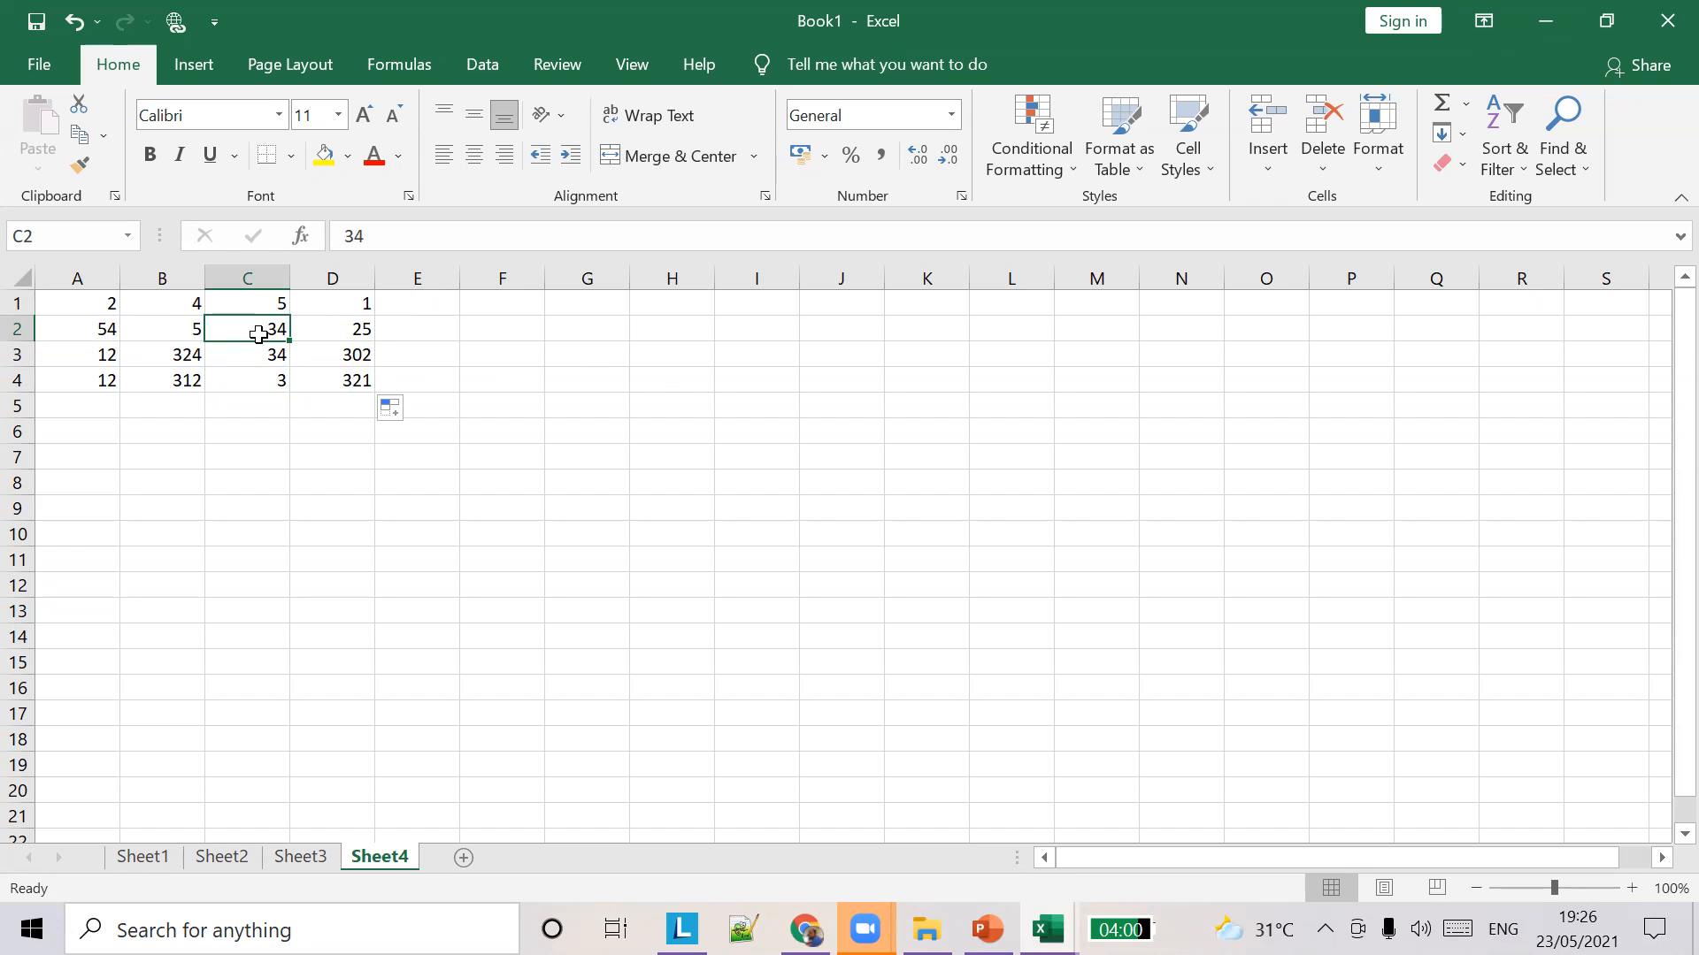
{"action": "left_click", "coordinate": [356, 353]}
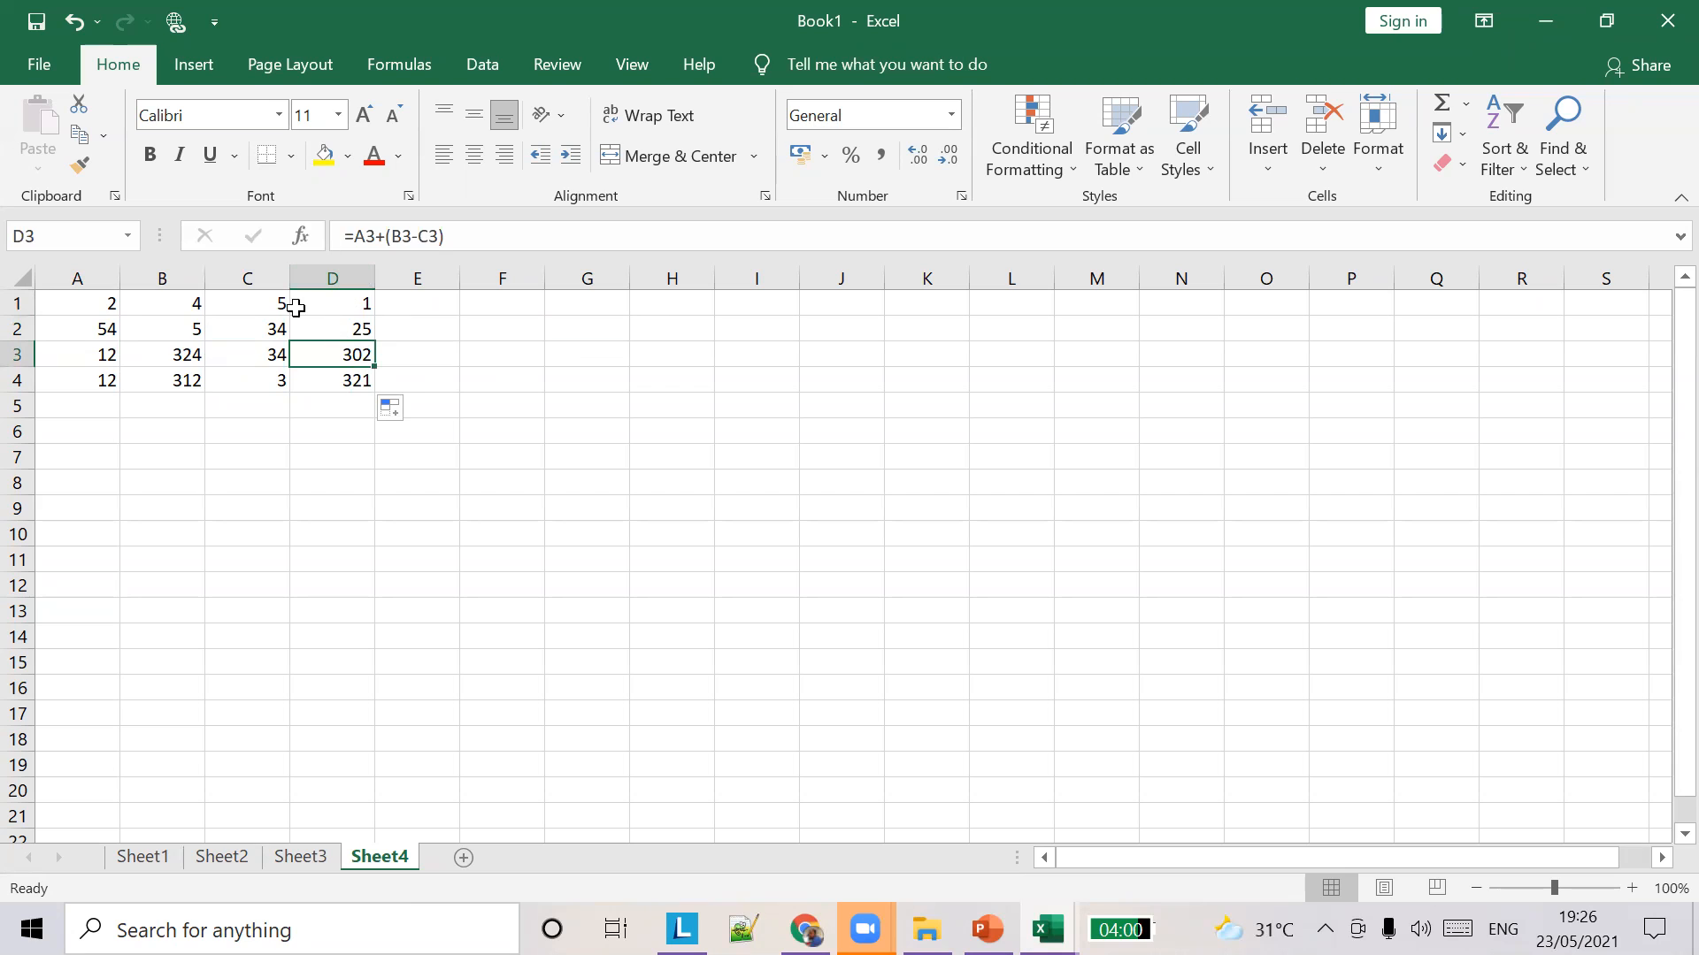
{"action": "left_click", "coordinate": [352, 328]}
{"action": "left_click", "coordinate": [352, 302]}
{"action": "left_click", "coordinate": [349, 329]}
{"action": "left_click", "coordinate": [347, 379]}
{"action": "left_click", "coordinate": [348, 347]}
{"action": "left_click_drag", "start_coordinate": [345, 310], "coordinate": [345, 326]}
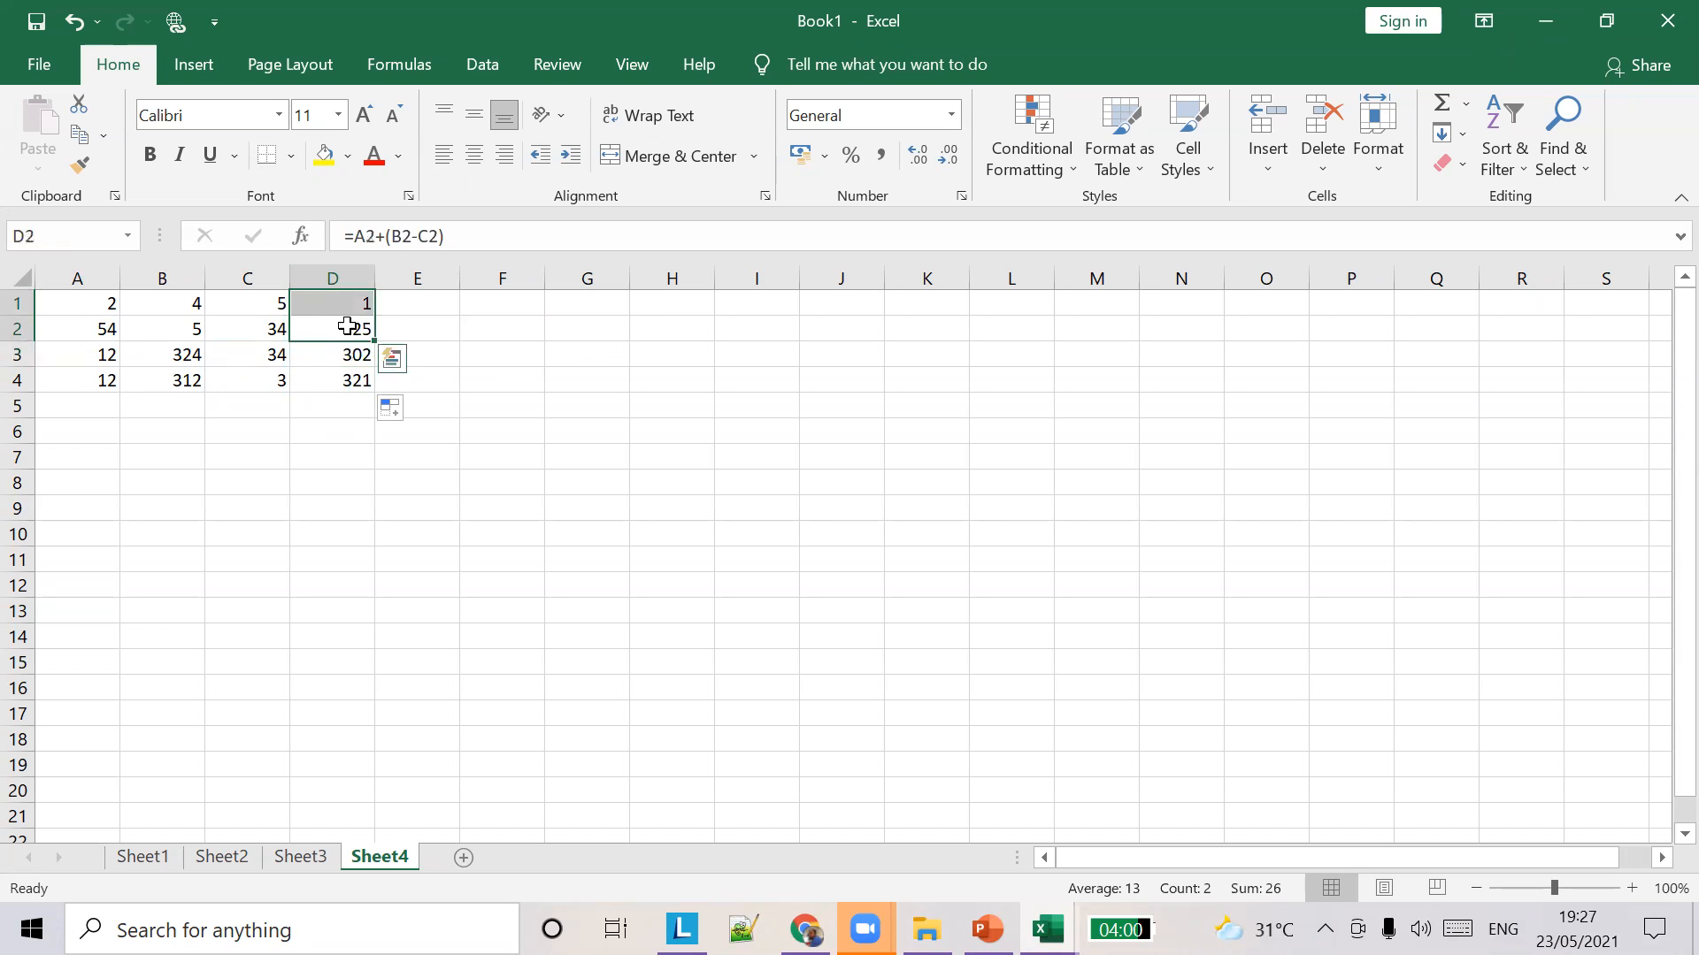
{"action": "left_click", "coordinate": [365, 376]}
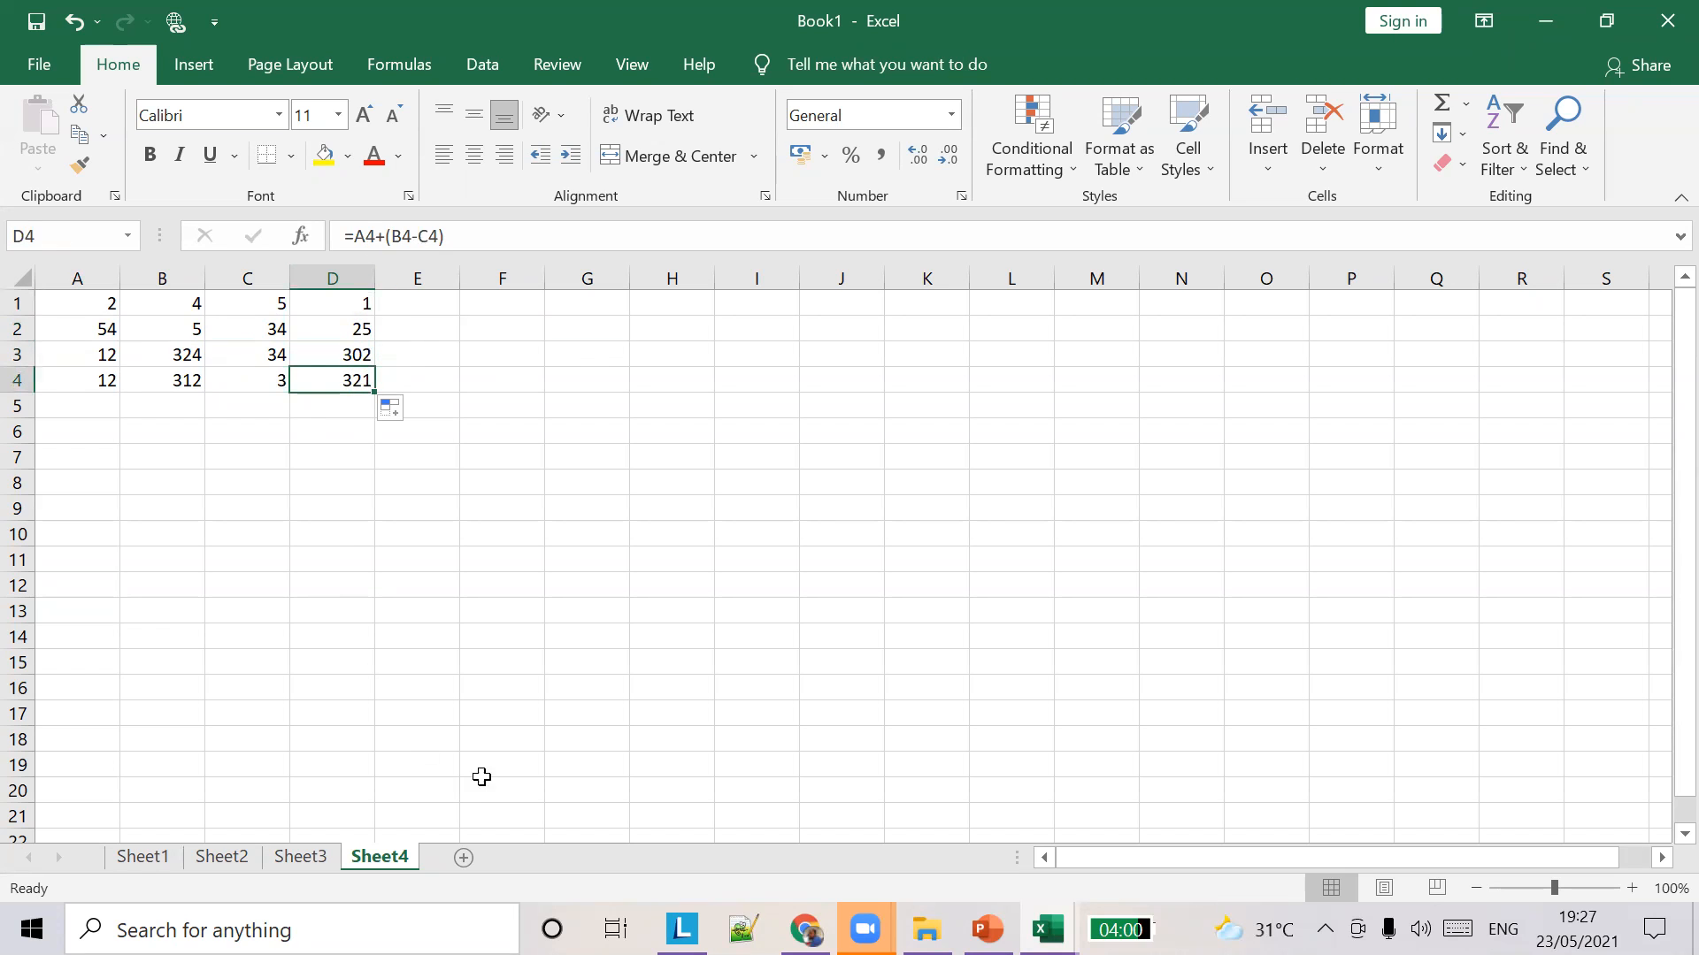
{"action": "left_click", "coordinate": [328, 333]}
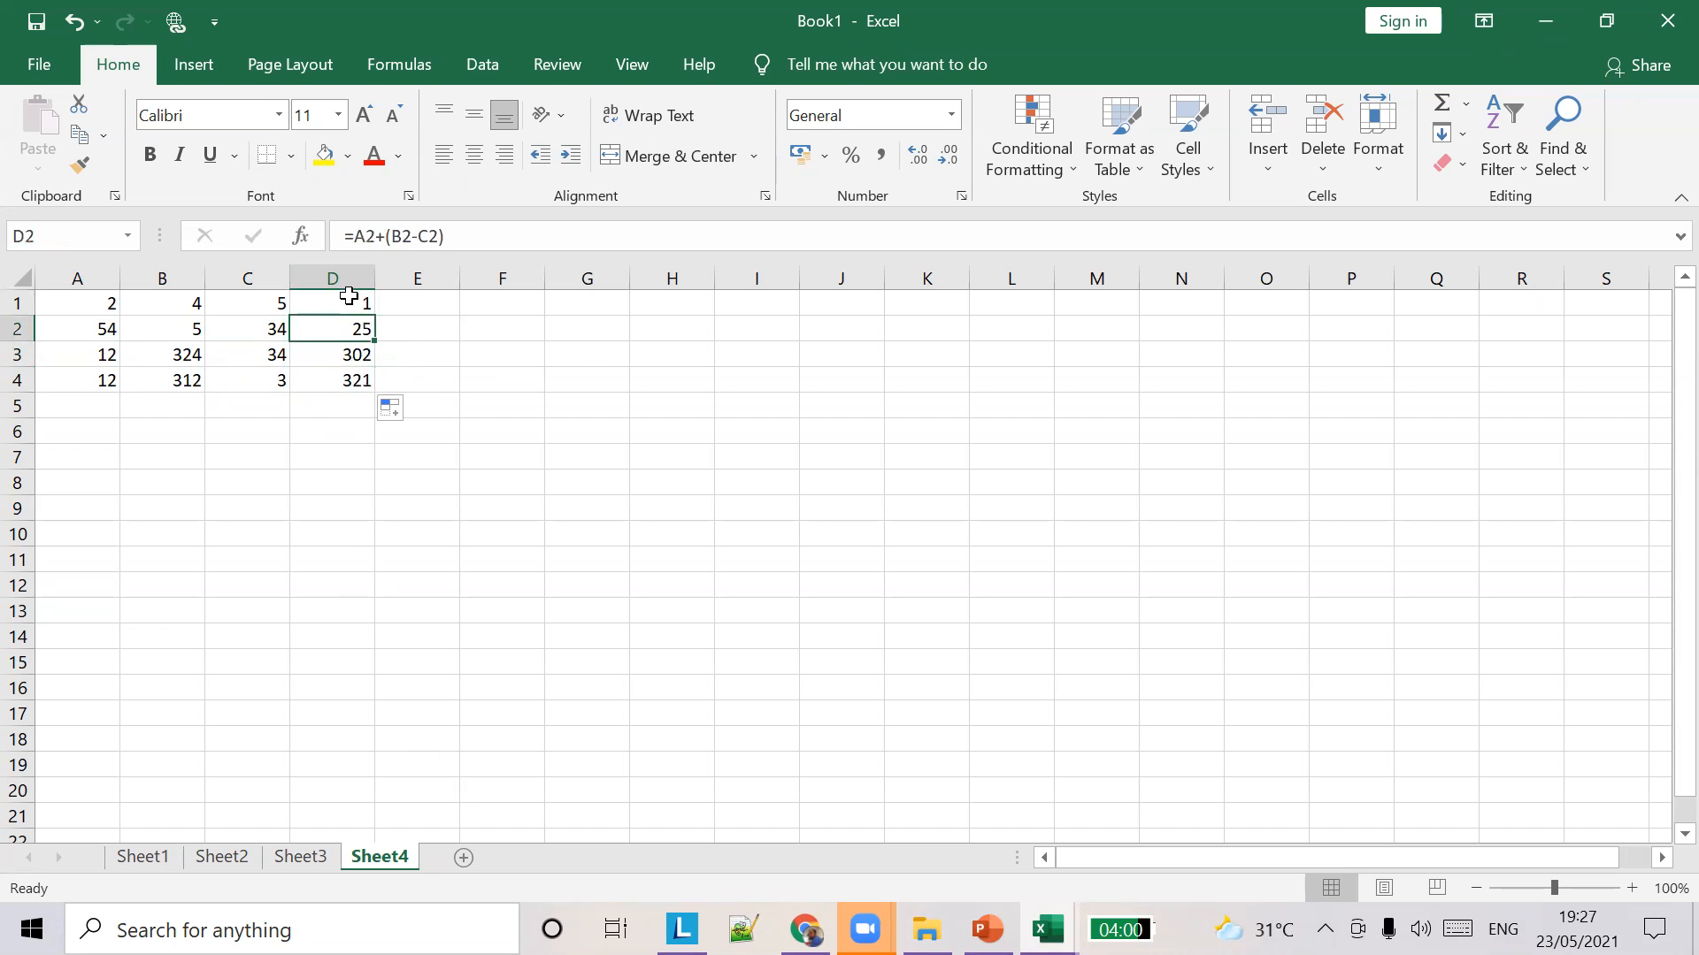
Add another worksheet and check the text concatenation example on the PowerPoint slide before returning to the Excel workbook.
{"action": "left_click", "coordinate": [464, 858]}
{"action": "left_click", "coordinate": [987, 929]}
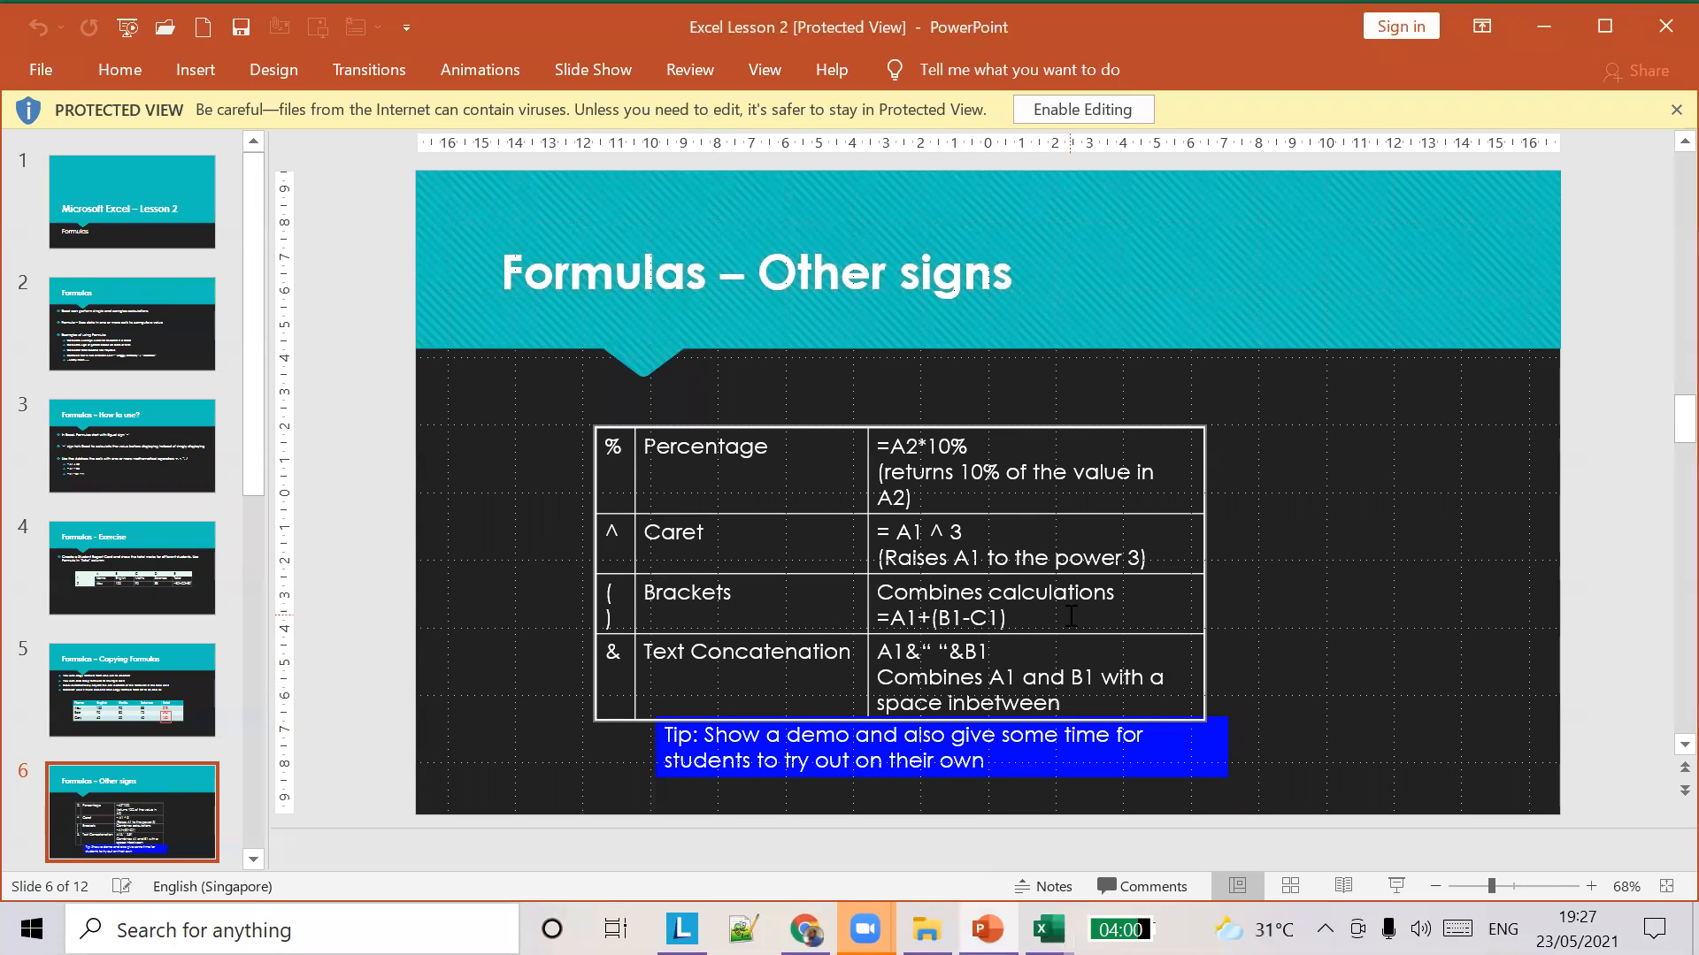
{"action": "key", "text": "alt+Tab"}
Enter the headings First Name, Second name and Full Name in A1:C1, auto-fitting the widths of columns A and B.
{"action": "type", "text": "First"}
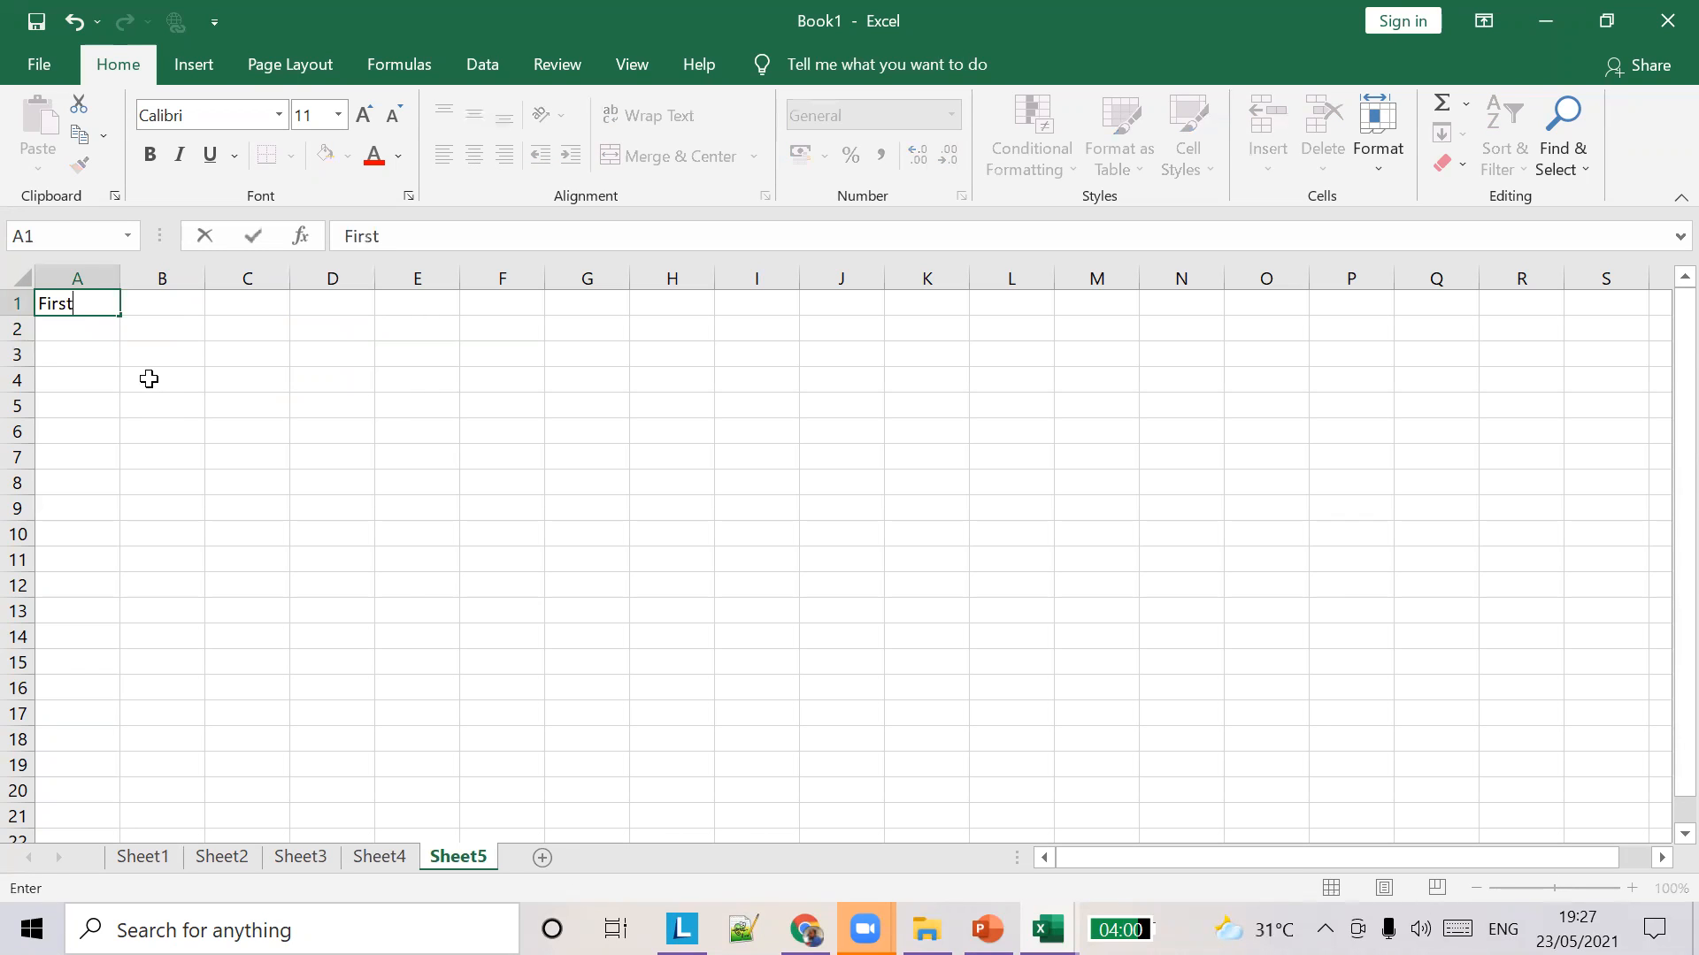
{"action": "type", "text": " Name"}
{"action": "key", "text": "Tab"}
{"action": "type", "text": "Second name"}
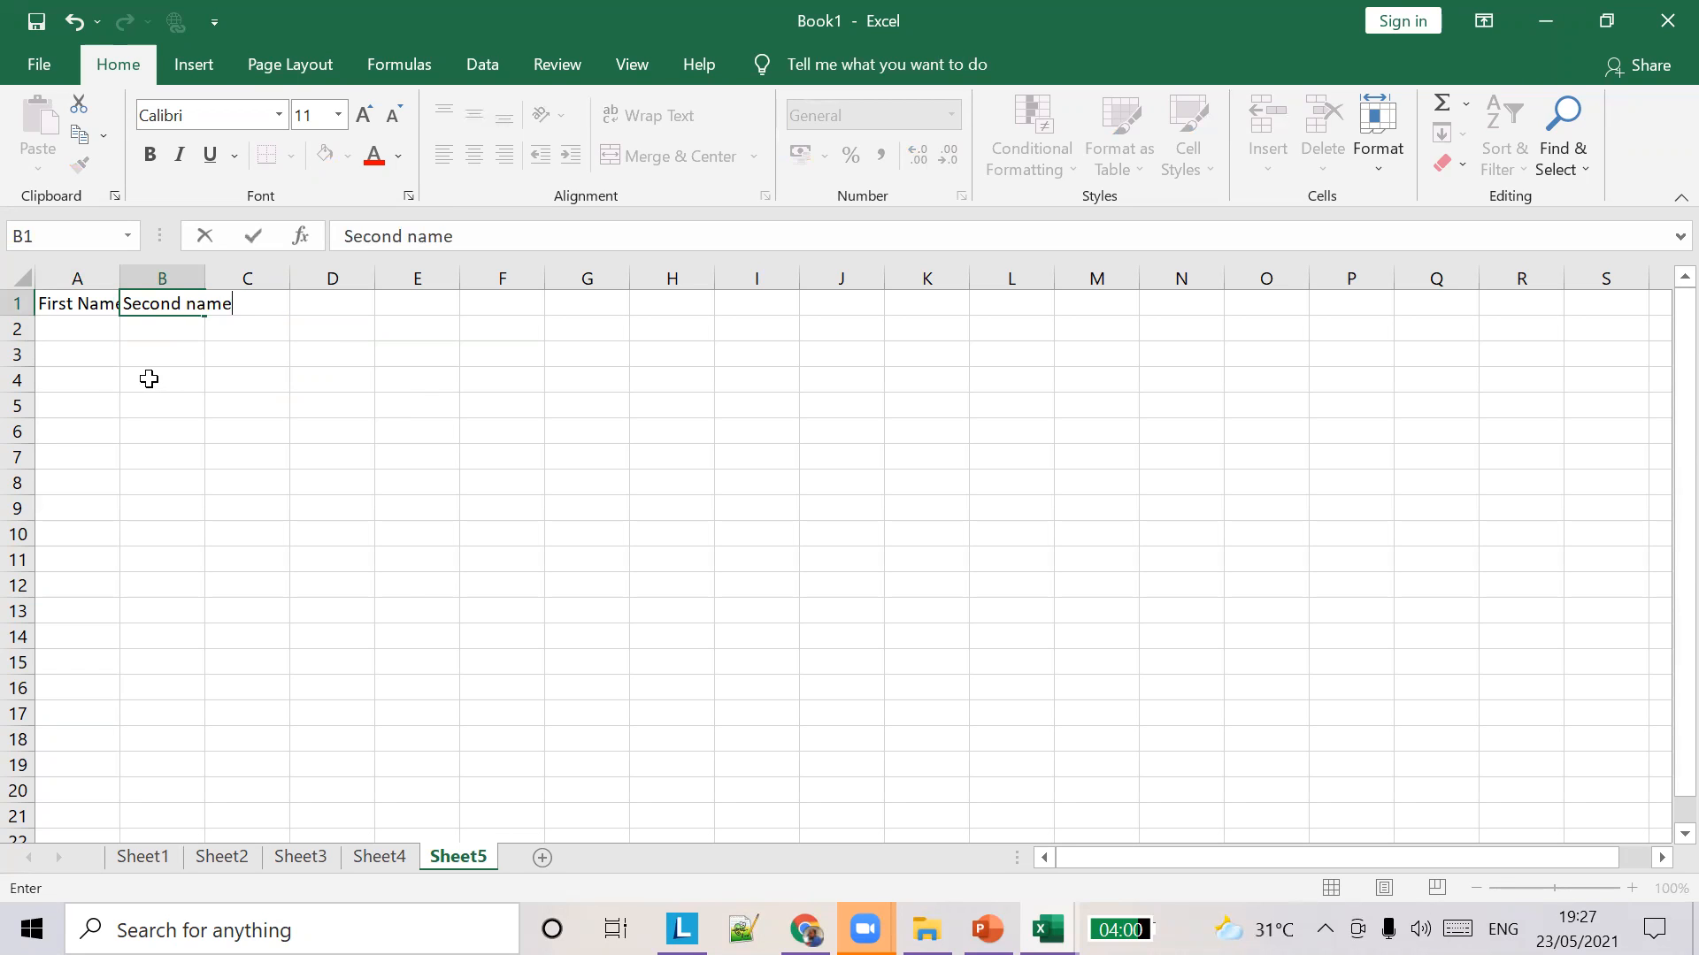
{"action": "key", "text": "Return"}
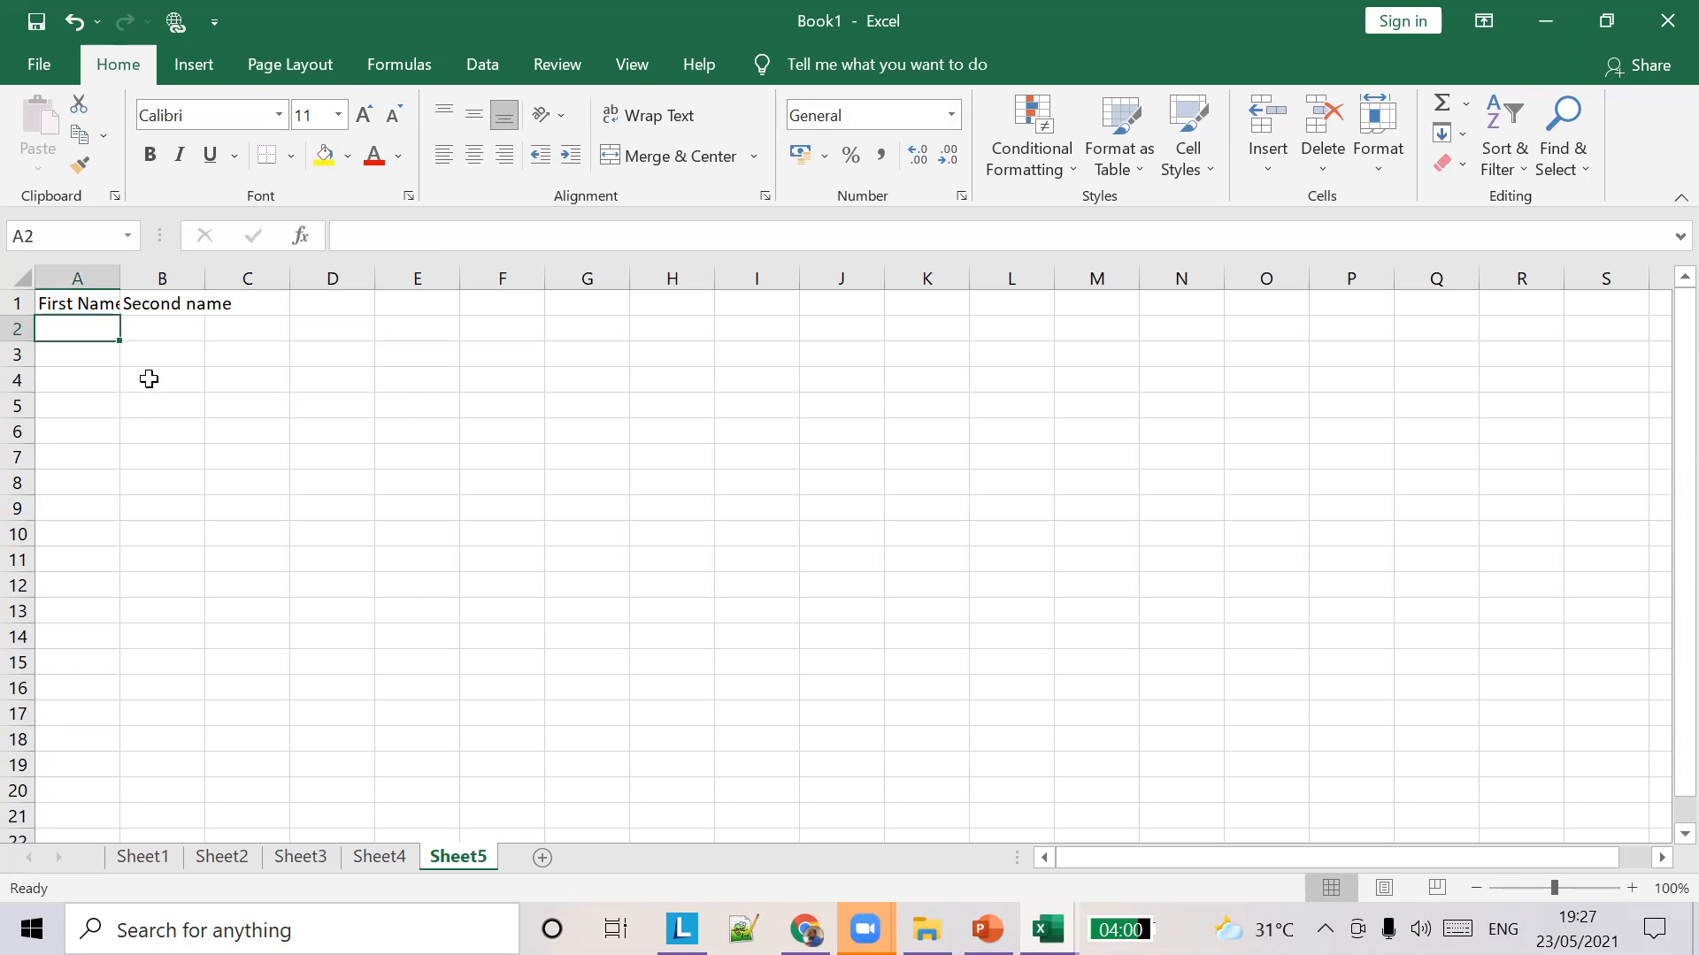
{"action": "double_click", "coordinate": [120, 278]}
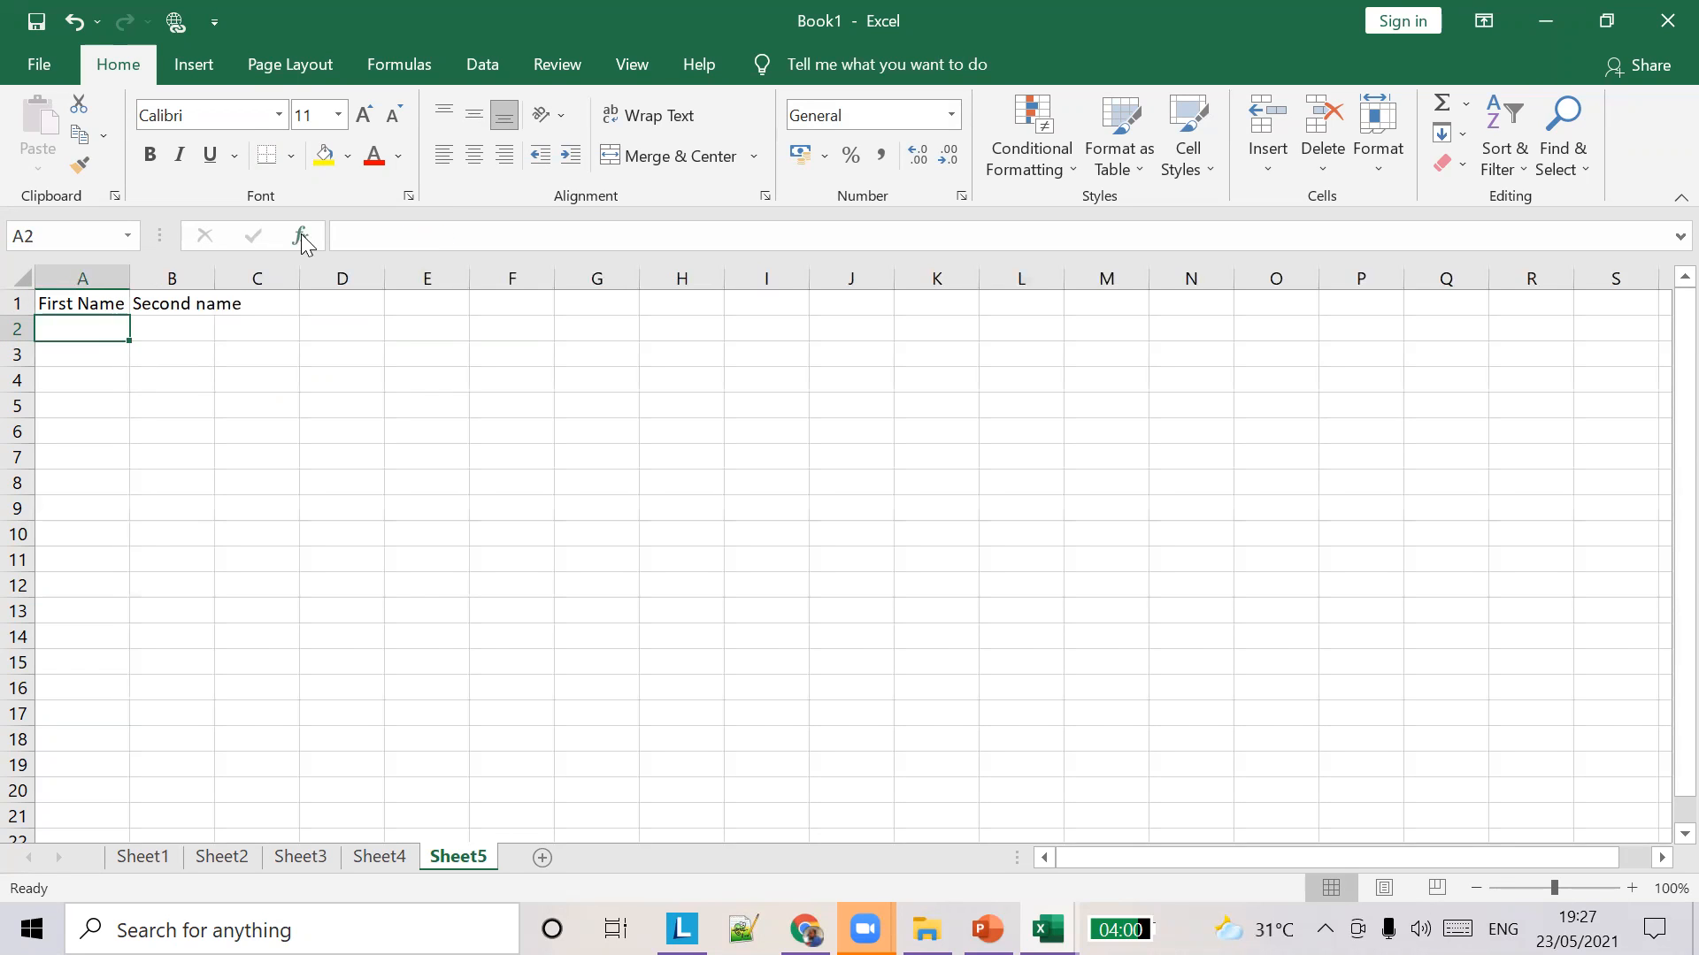
{"action": "double_click", "coordinate": [215, 278]}
{"action": "left_click", "coordinate": [281, 301]}
{"action": "type", "text": "Full Name"}
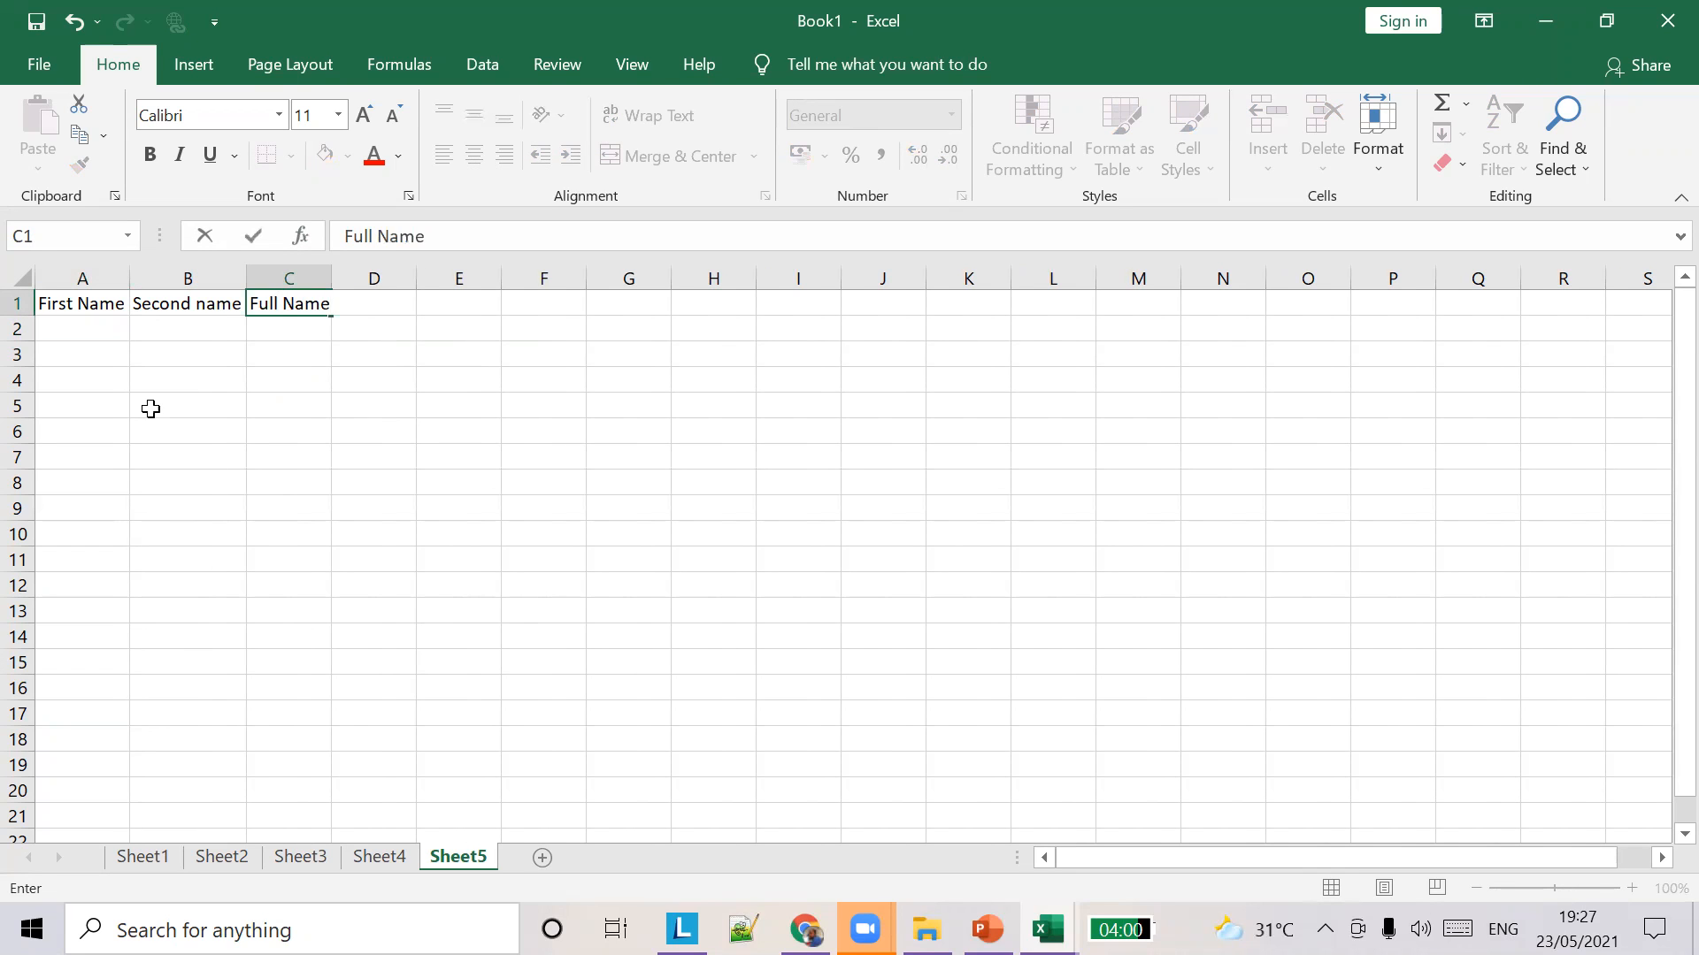
Enter Tom in A2 and hanks in B2, and Tom Cruise in A3.
{"action": "left_click", "coordinate": [79, 325]}
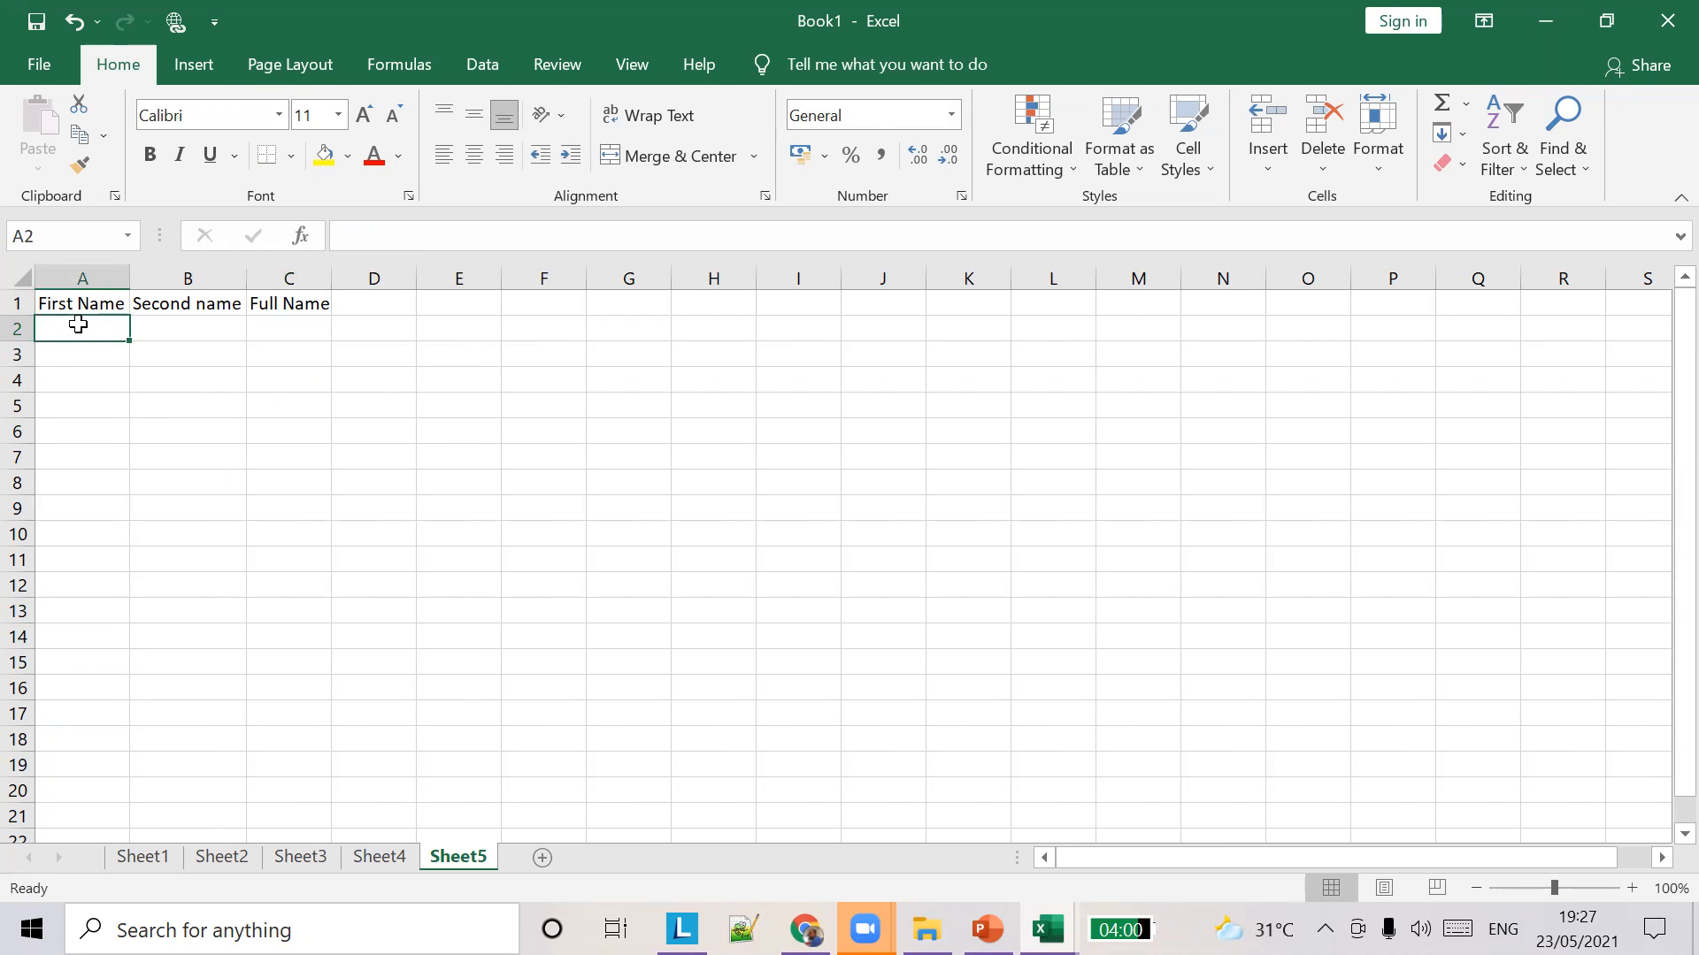
{"action": "type", "text": "TOm"}
{"action": "key", "text": "BackSpace"}
{"action": "key", "text": "BackSpace"}
{"action": "type", "text": "o"}
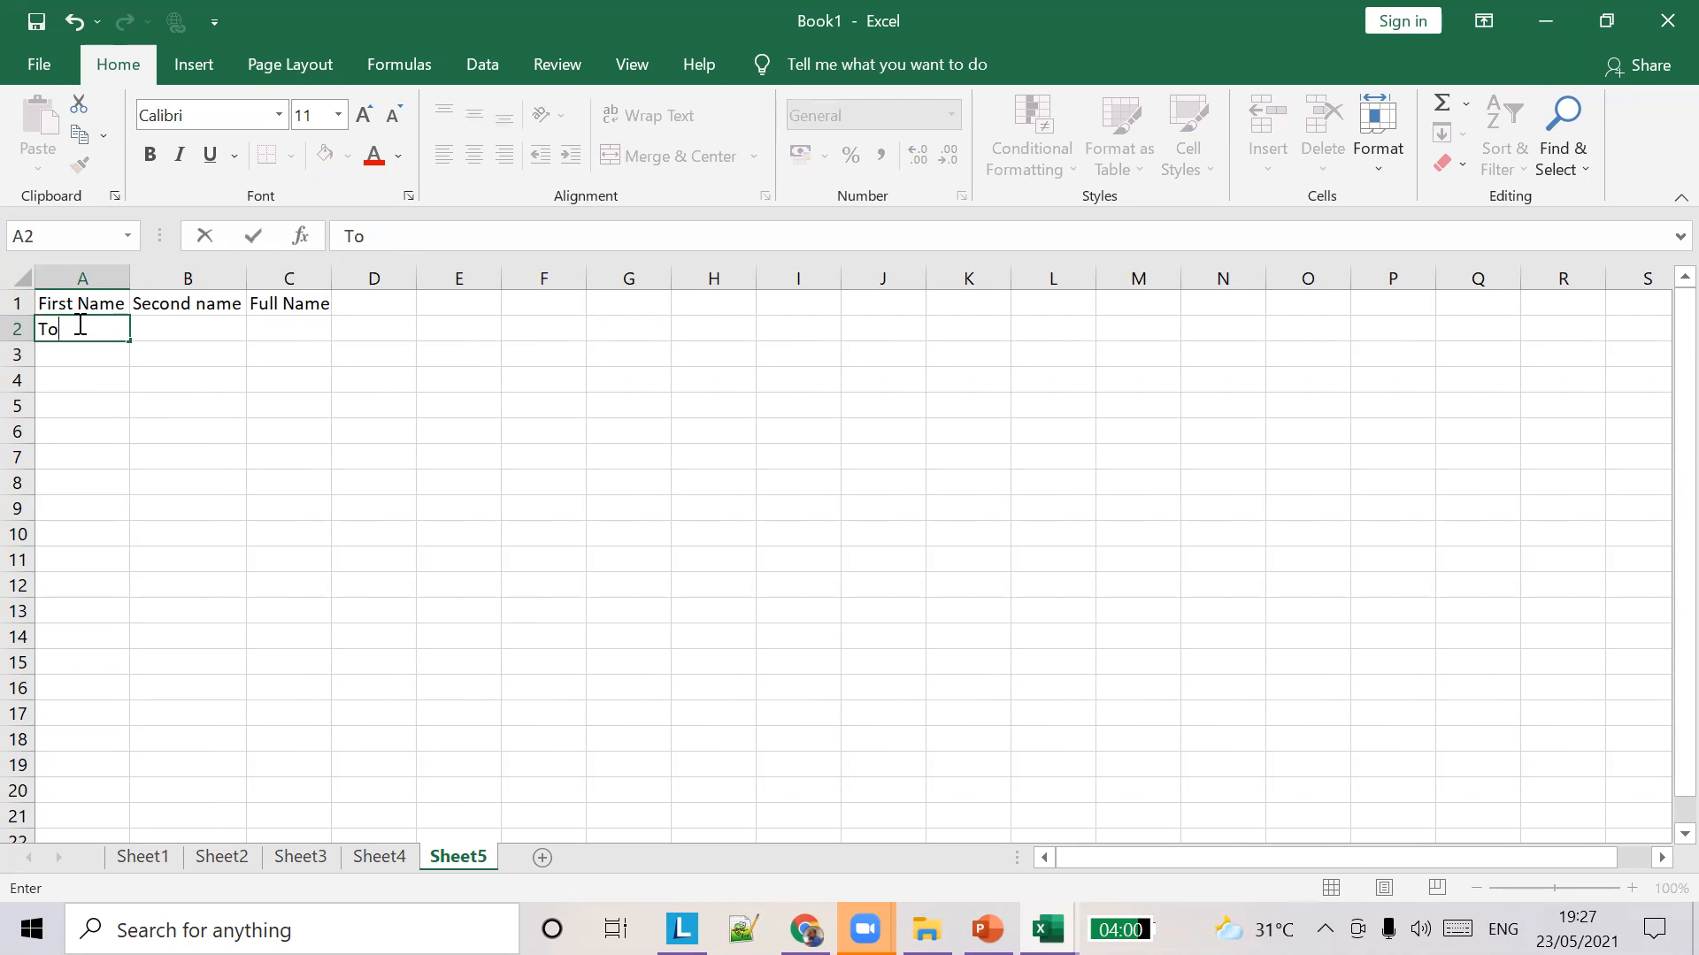
{"action": "type", "text": "m"}
{"action": "key", "text": "Tab"}
{"action": "type", "text": "hah"}
{"action": "key", "text": "BackSpace"}
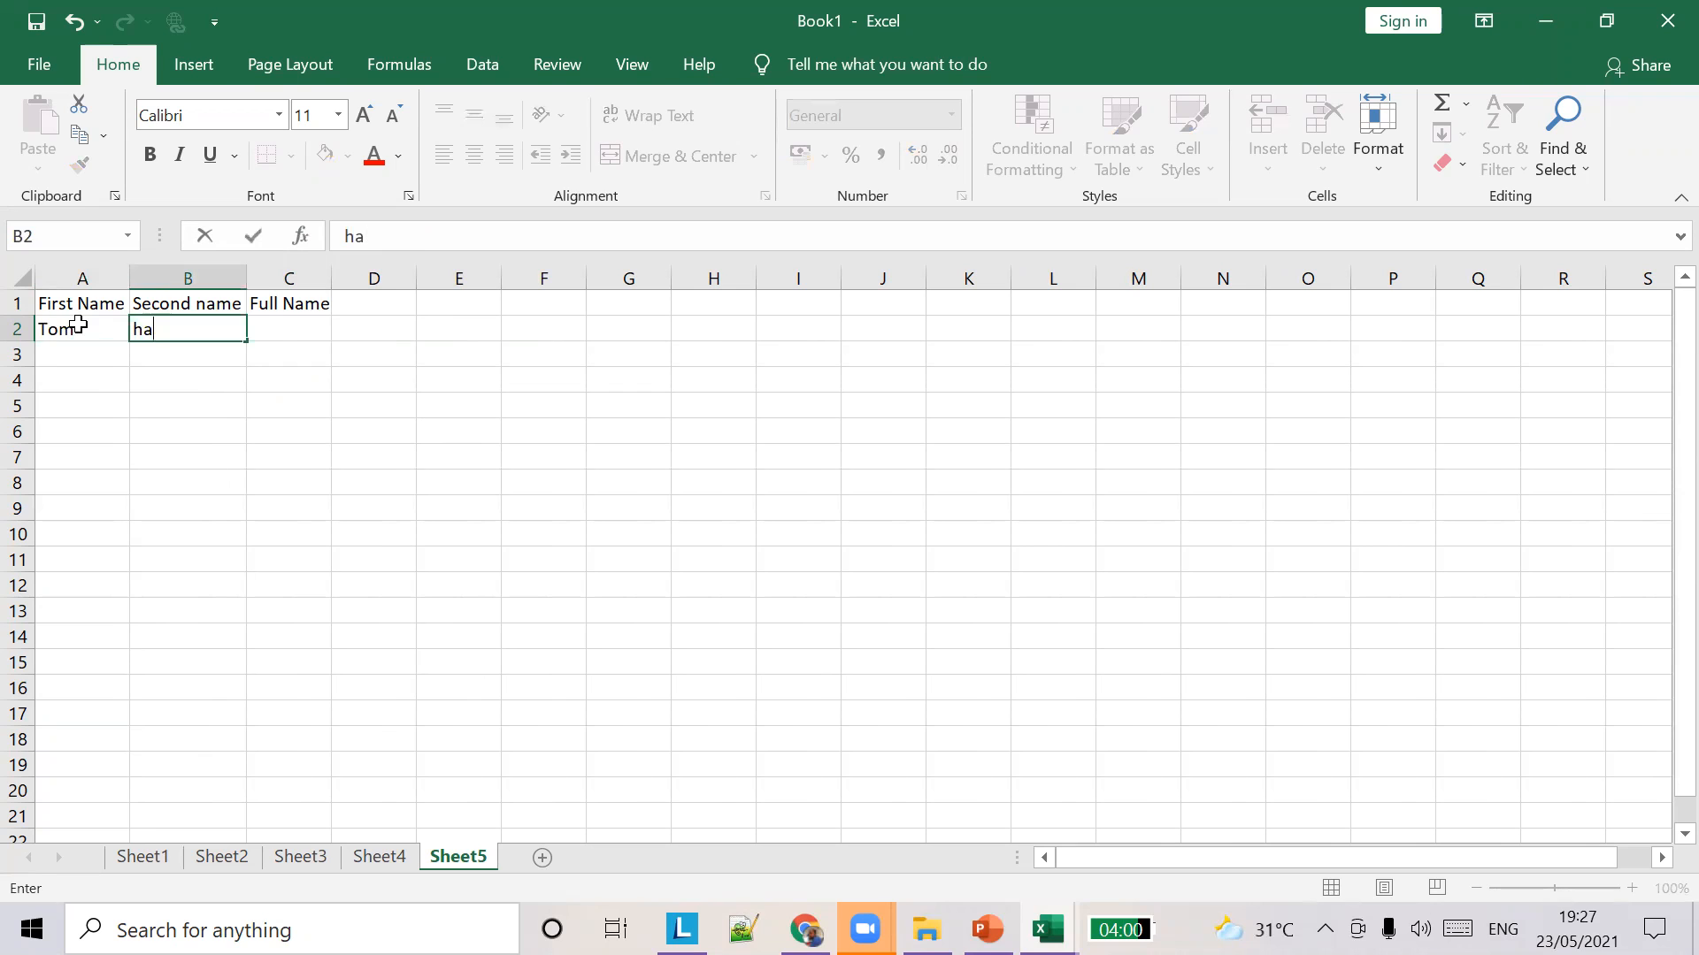
{"action": "type", "text": "nks"}
{"action": "key", "text": "Down"}
{"action": "key", "text": "Left"}
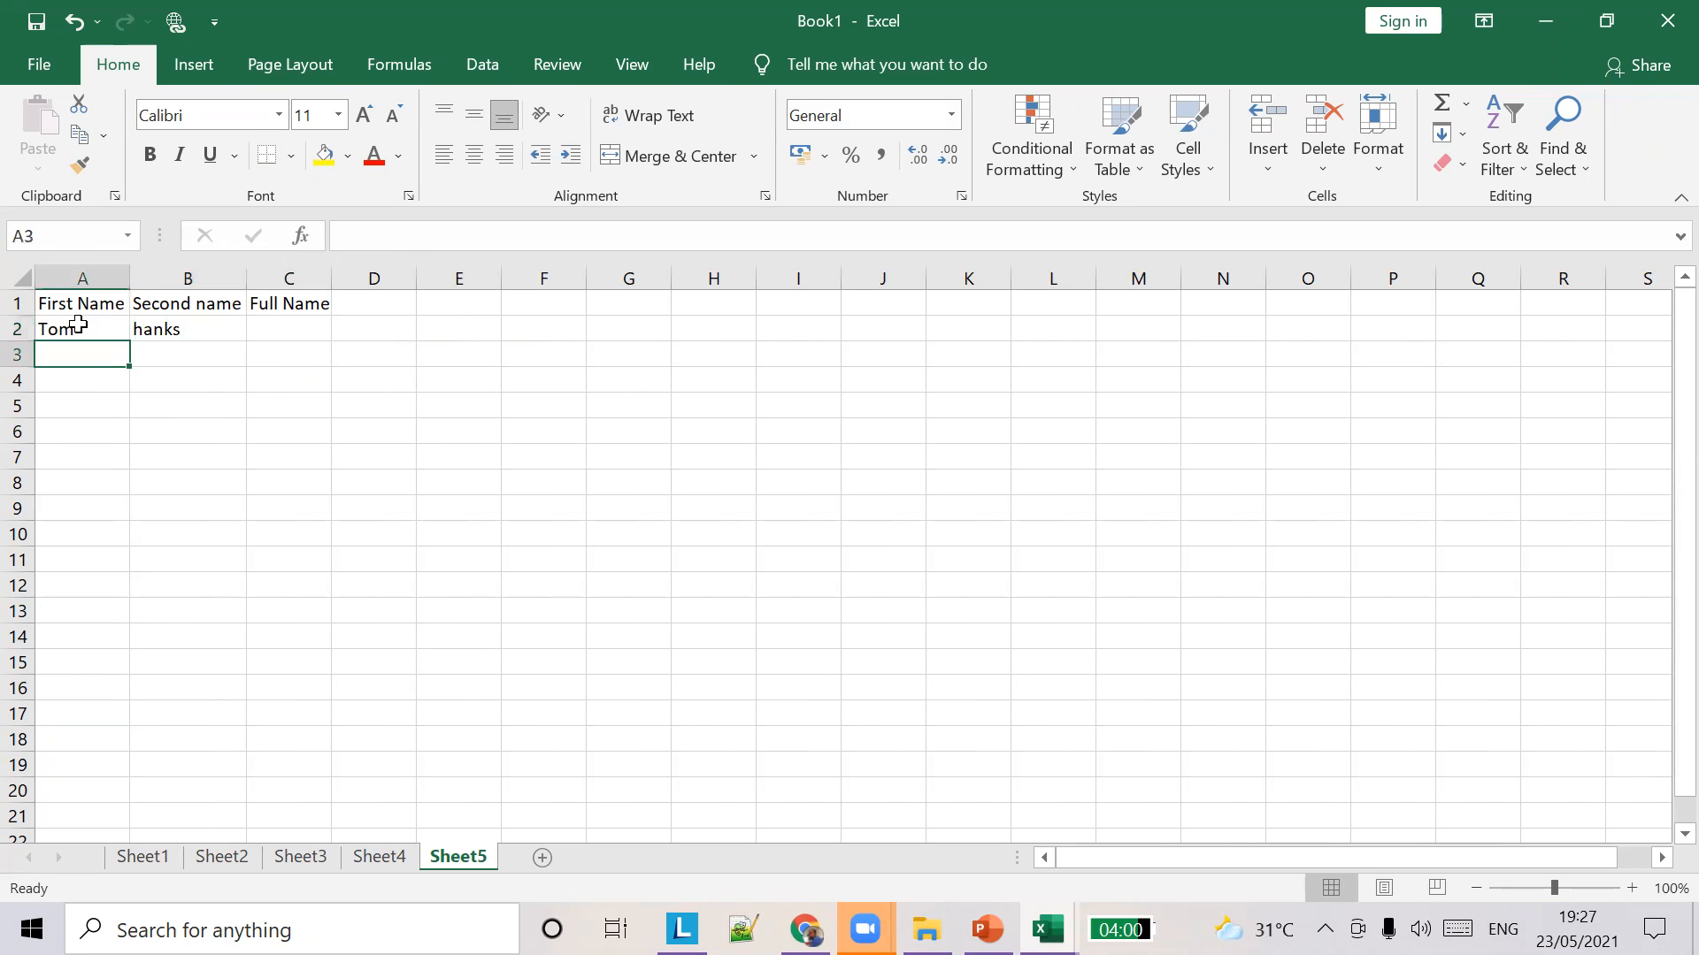
{"action": "type", "text": "Tom Cruise"}
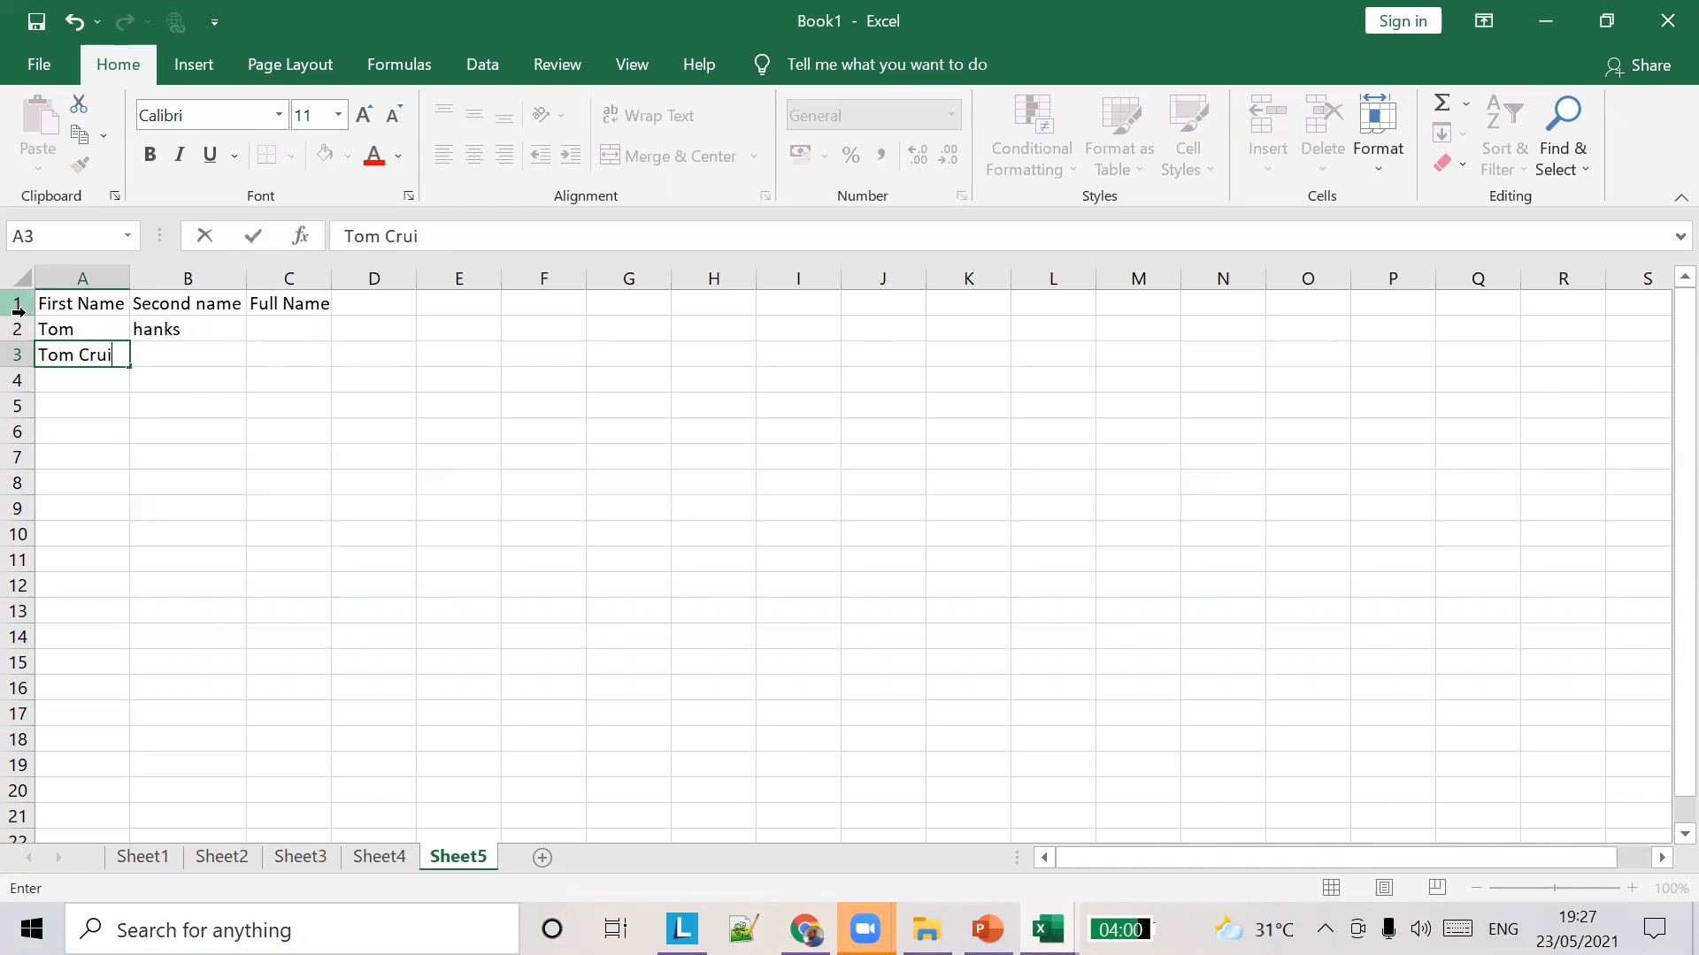
Keep only the first name in A3 and enter the matching second name in B3.
{"action": "key", "text": "Tab"}
{"action": "key", "text": "Left"}
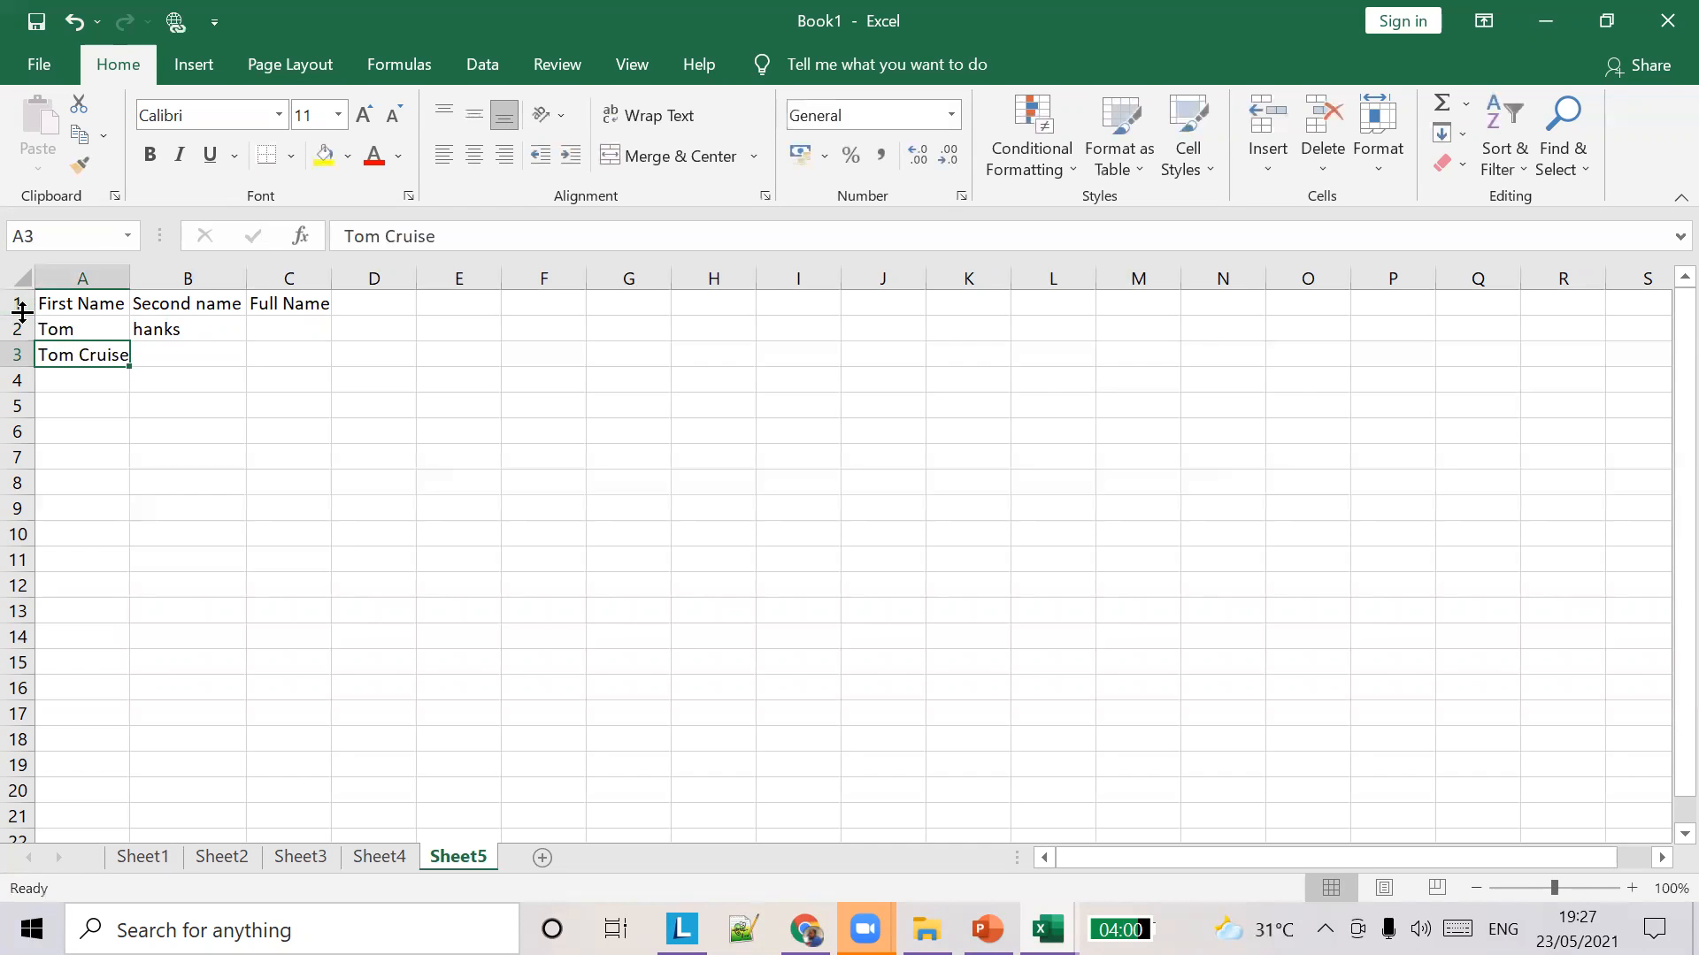
{"action": "double_click", "coordinate": [416, 237]}
{"action": "key", "text": "BackSpace"}
{"action": "key", "text": "Tab"}
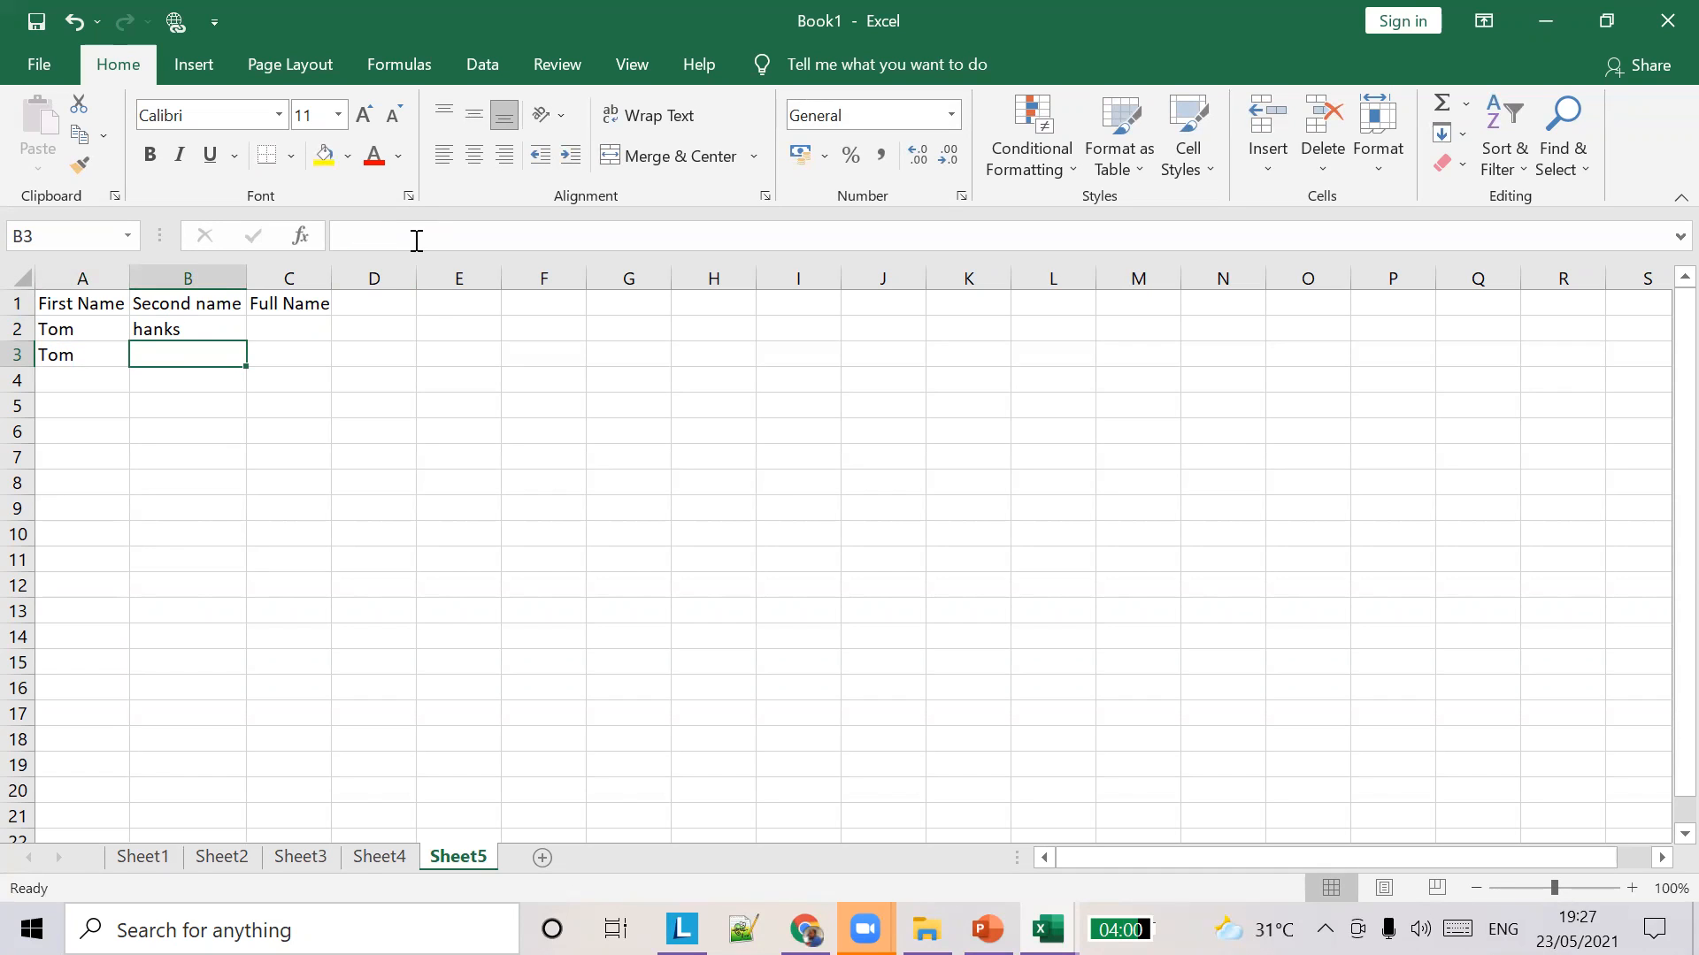
{"action": "type", "text": "Bernanar"}
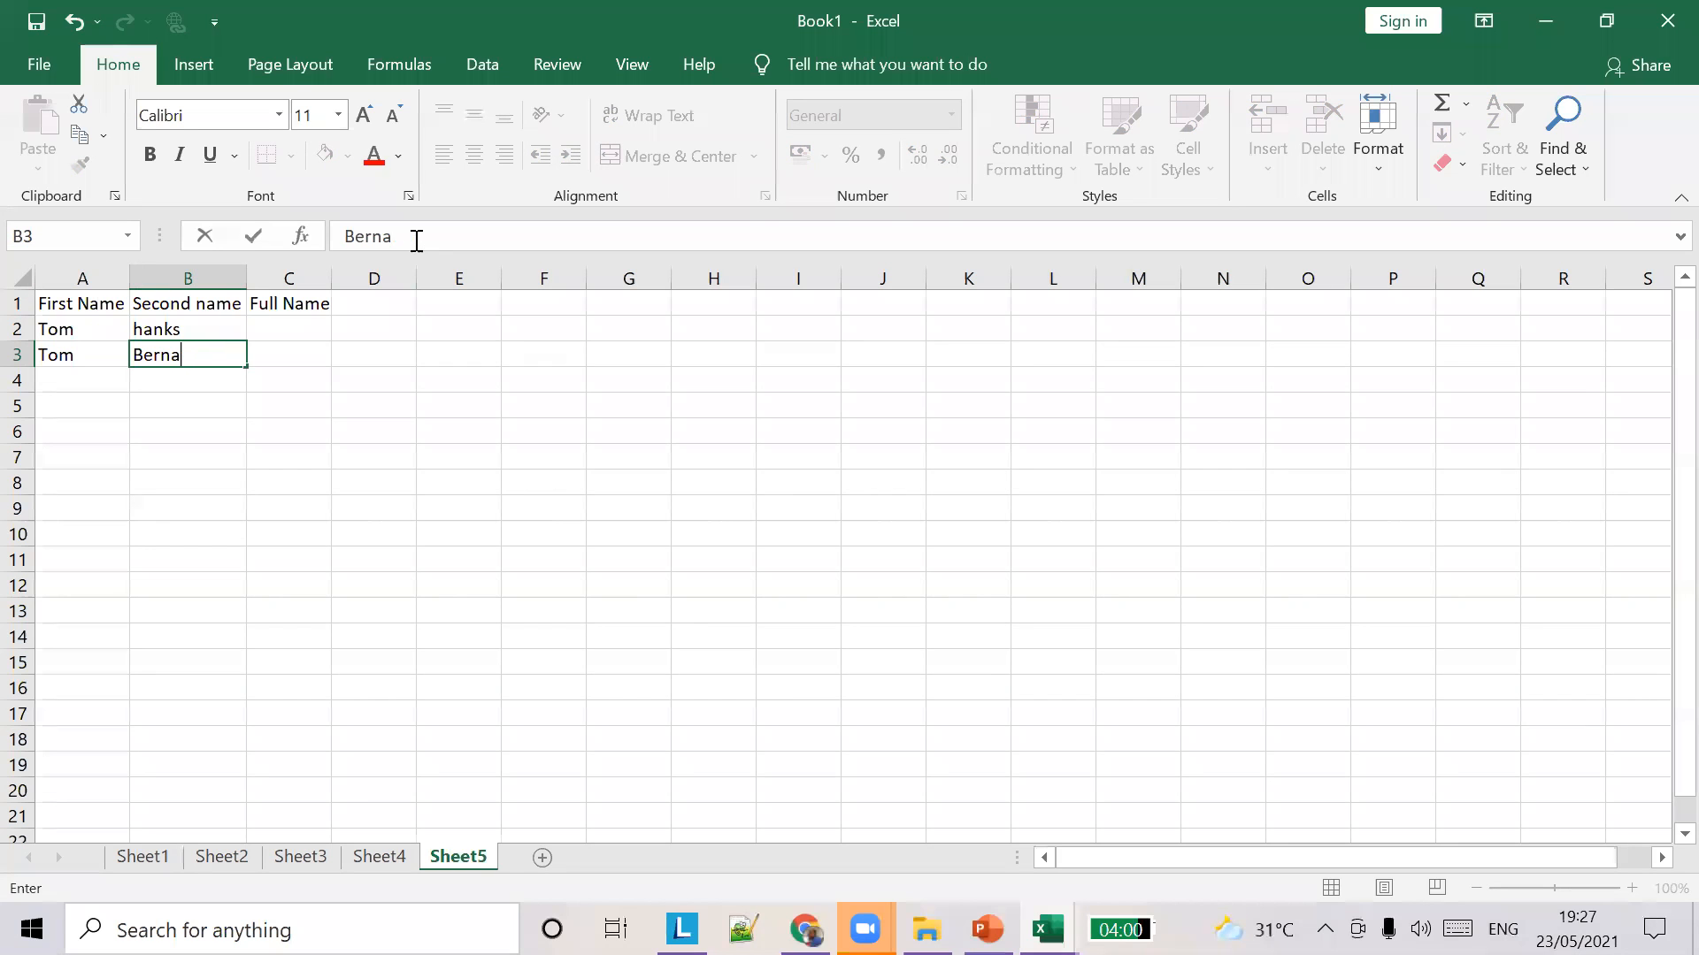
{"action": "key", "text": "Return"}
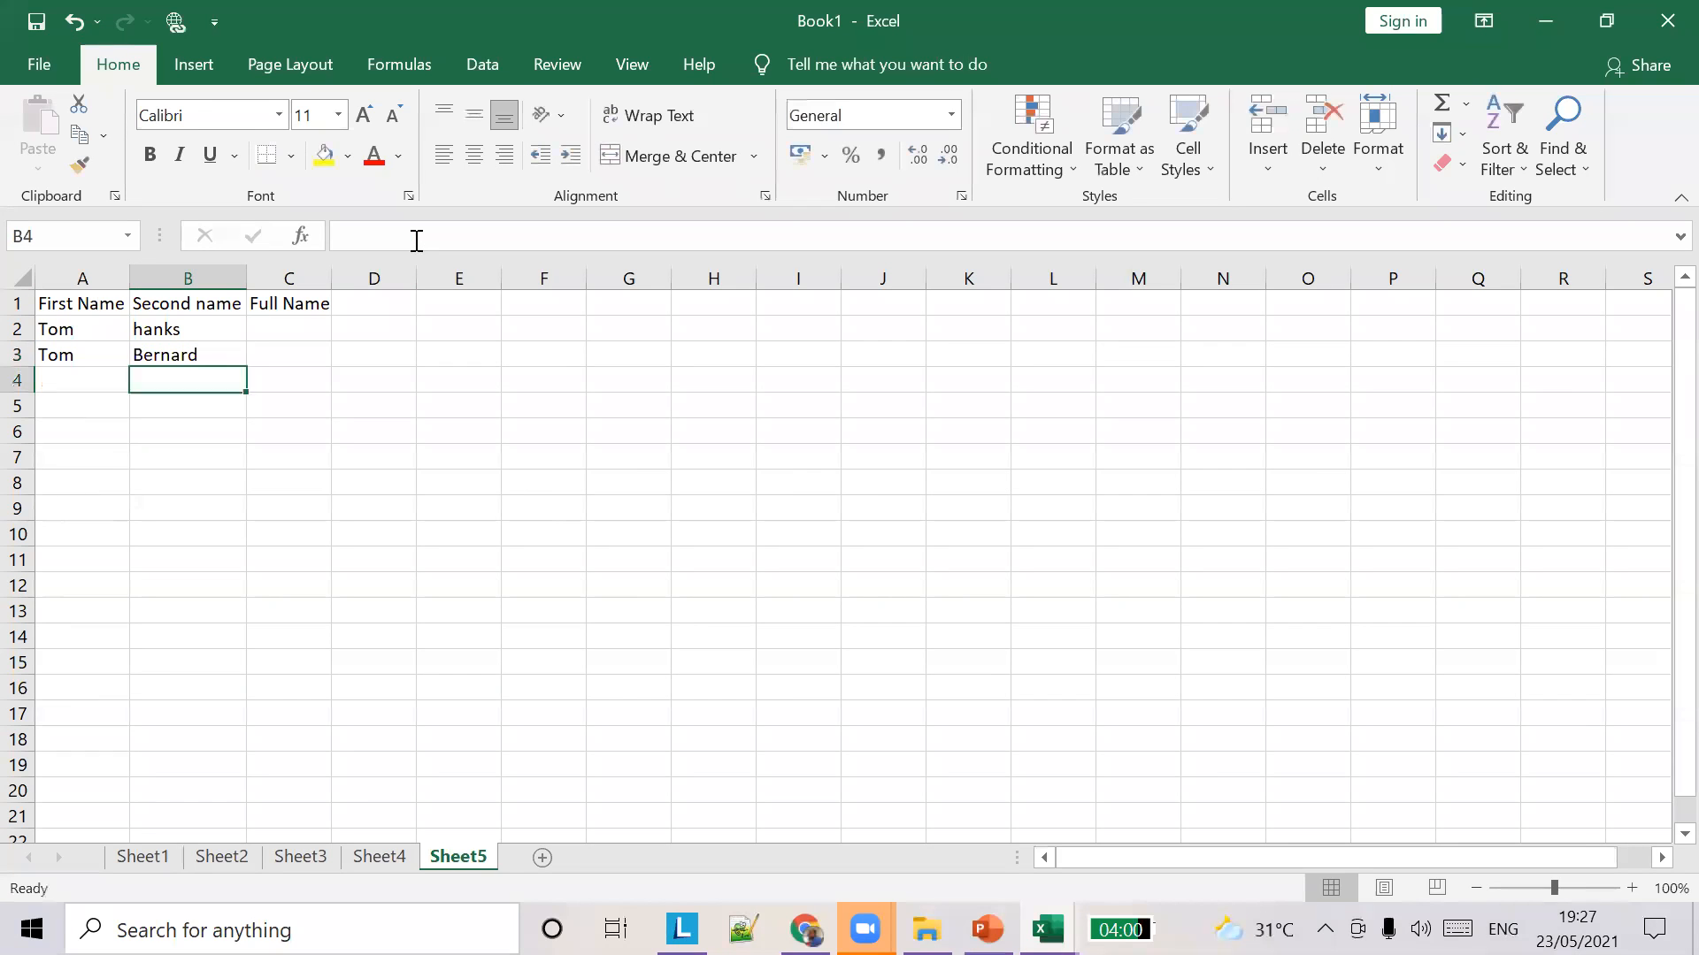
Enter a first name in A4 and a second name in B4, correct their spelling, and AutoFit column C.
{"action": "type", "text": "Christpher"}
{"action": "key", "text": "Tab"}
{"action": "type", "text": "walth"}
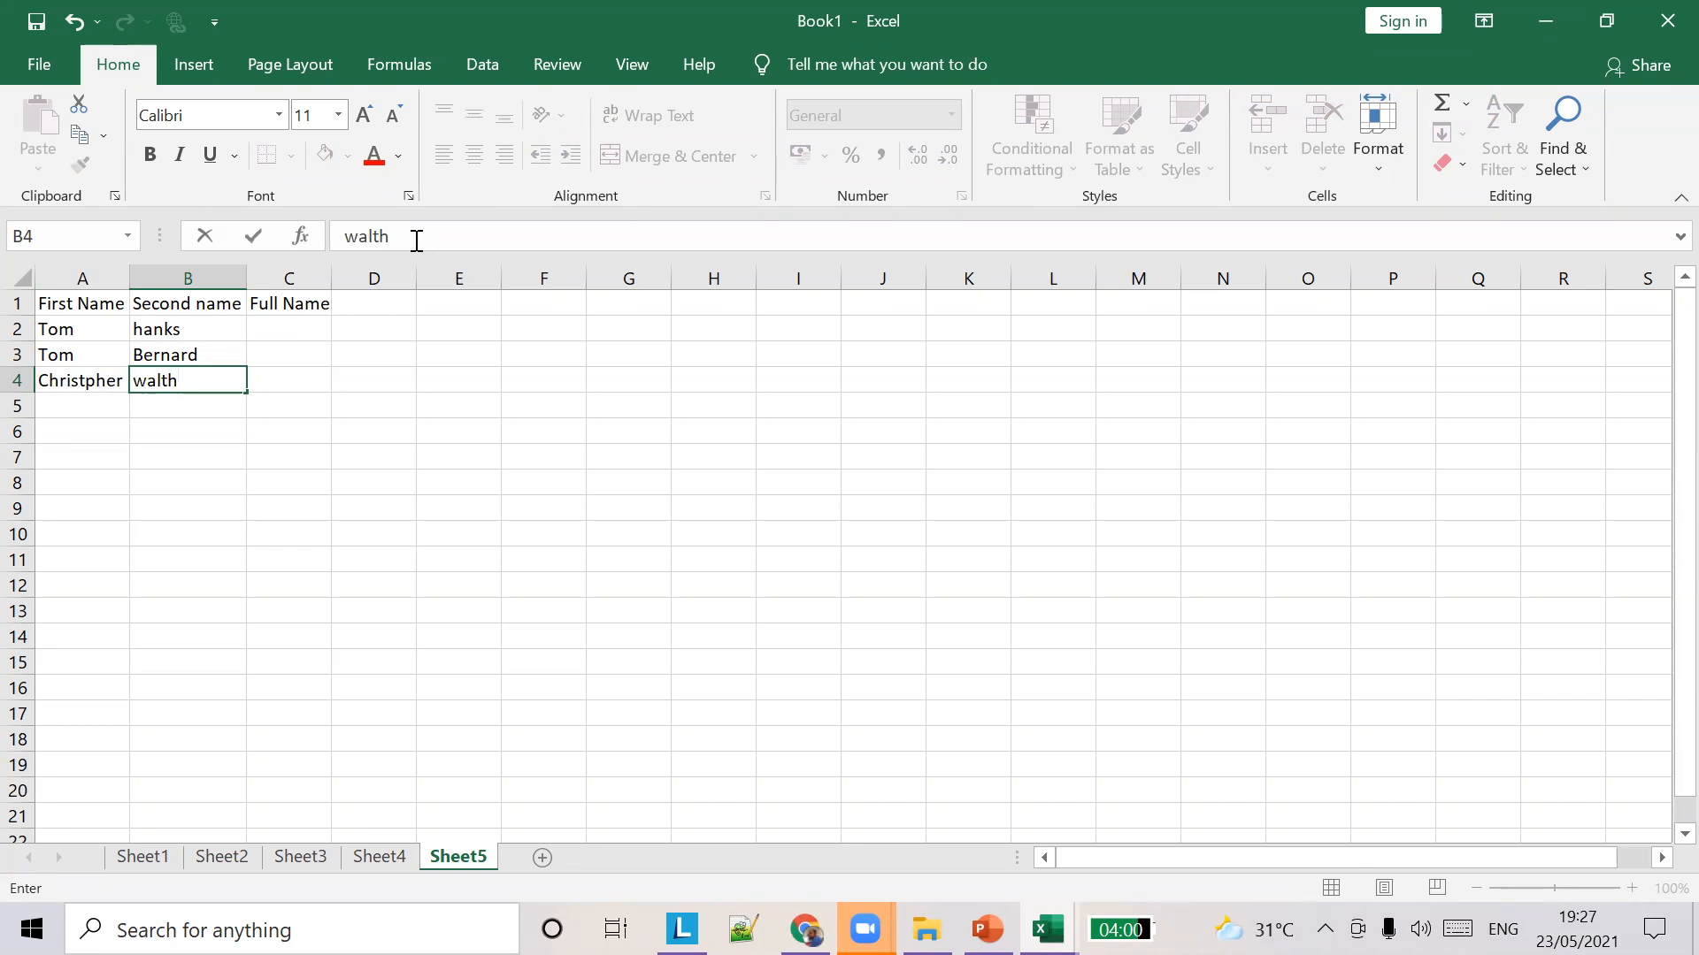
{"action": "key", "text": "BackSpace"}
{"action": "type", "text": "z"}
{"action": "left_click", "coordinate": [102, 379]}
{"action": "left_click", "coordinate": [397, 236]}
{"action": "type", "text": "o"}
{"action": "left_click", "coordinate": [318, 332]}
{"action": "double_click", "coordinate": [331, 280]}
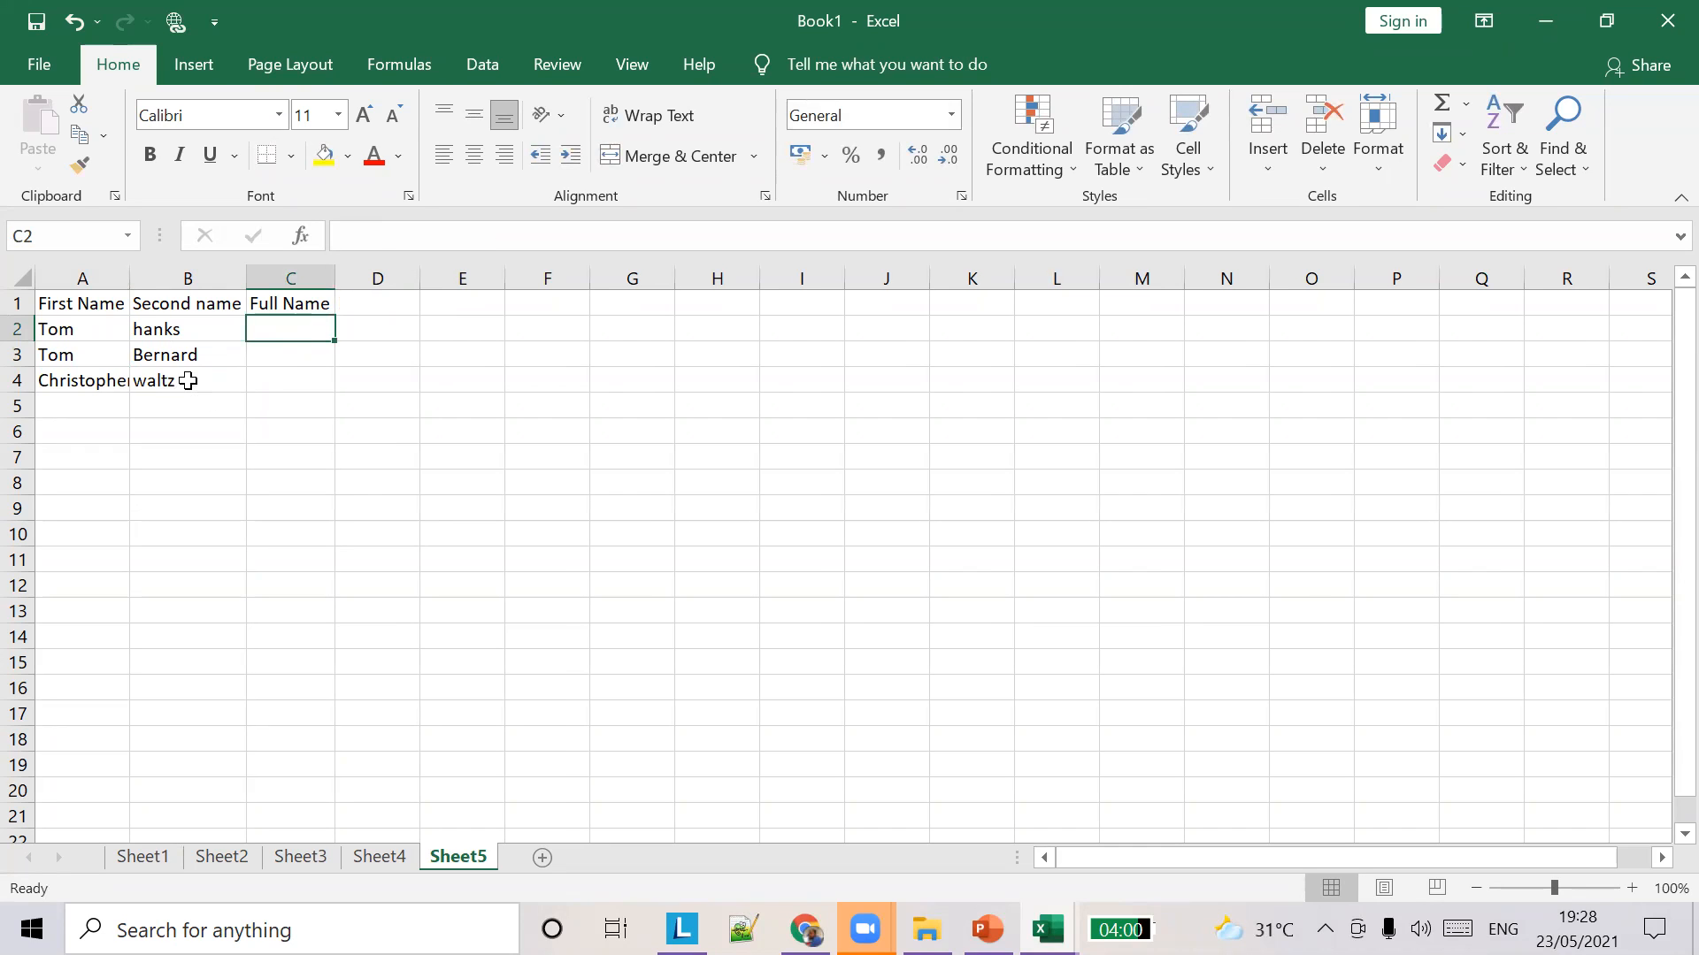
Begin the Full Name formula in C2 with =A1&" ", consulting the Text Concatenation example on the PowerPoint slide.
{"action": "left_click", "coordinate": [186, 381]}
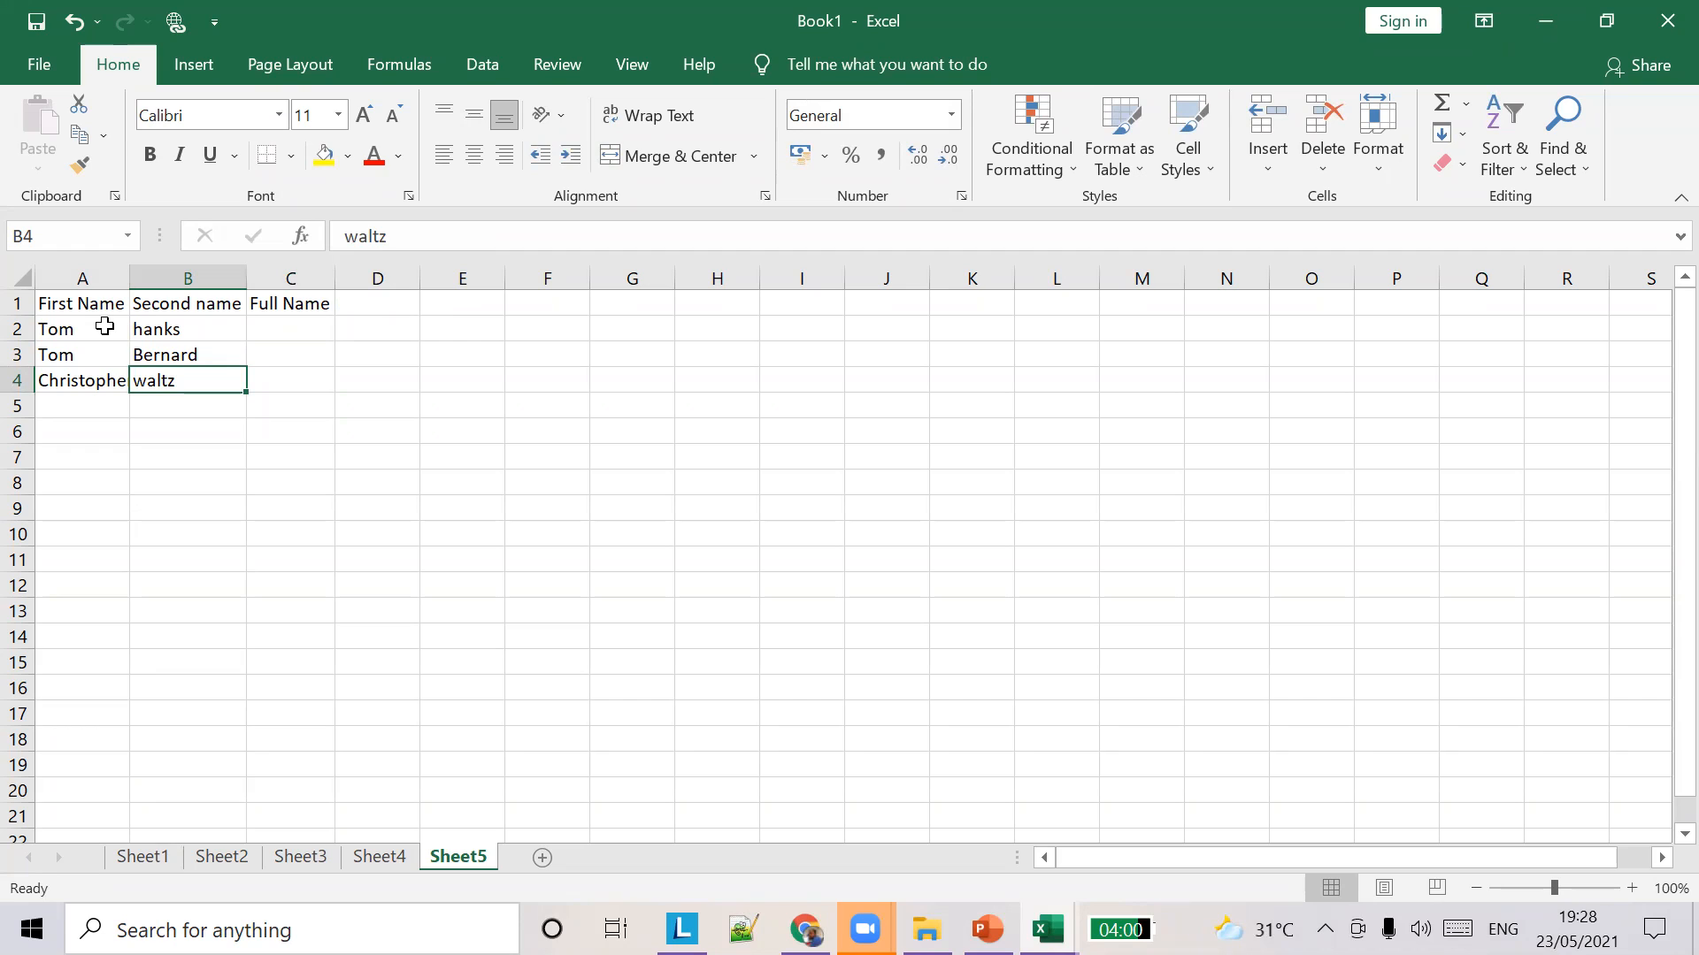
{"action": "left_click", "coordinate": [301, 335]}
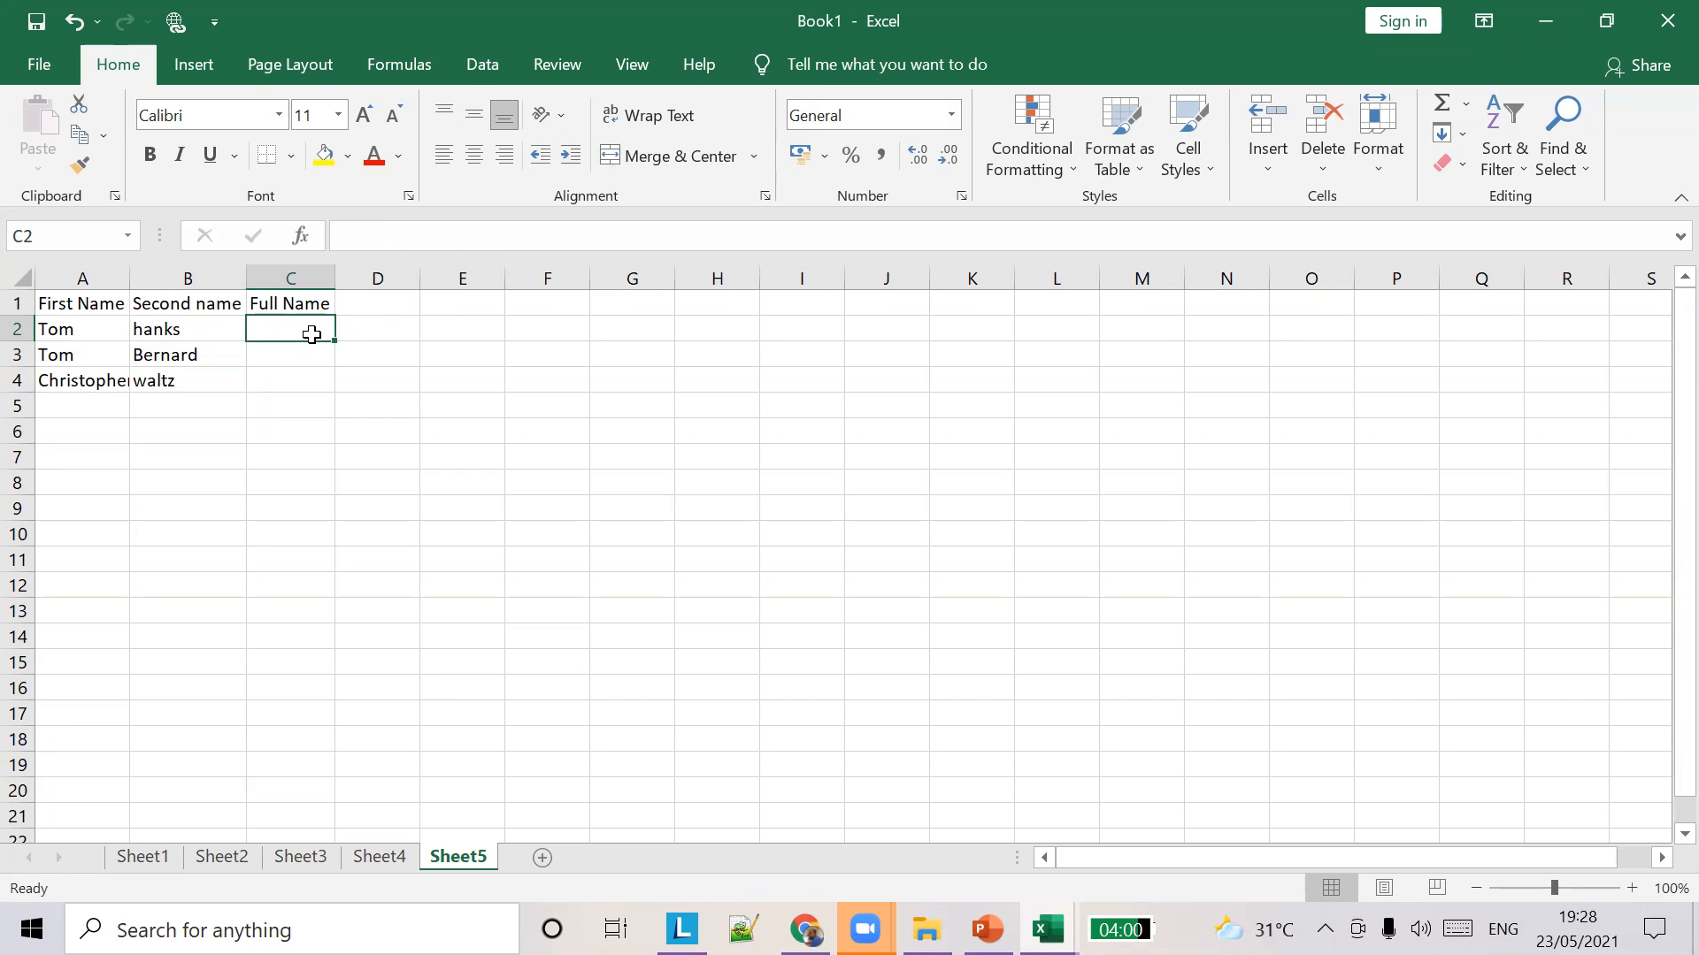
{"action": "left_click", "coordinate": [376, 237]}
{"action": "type", "text": "="}
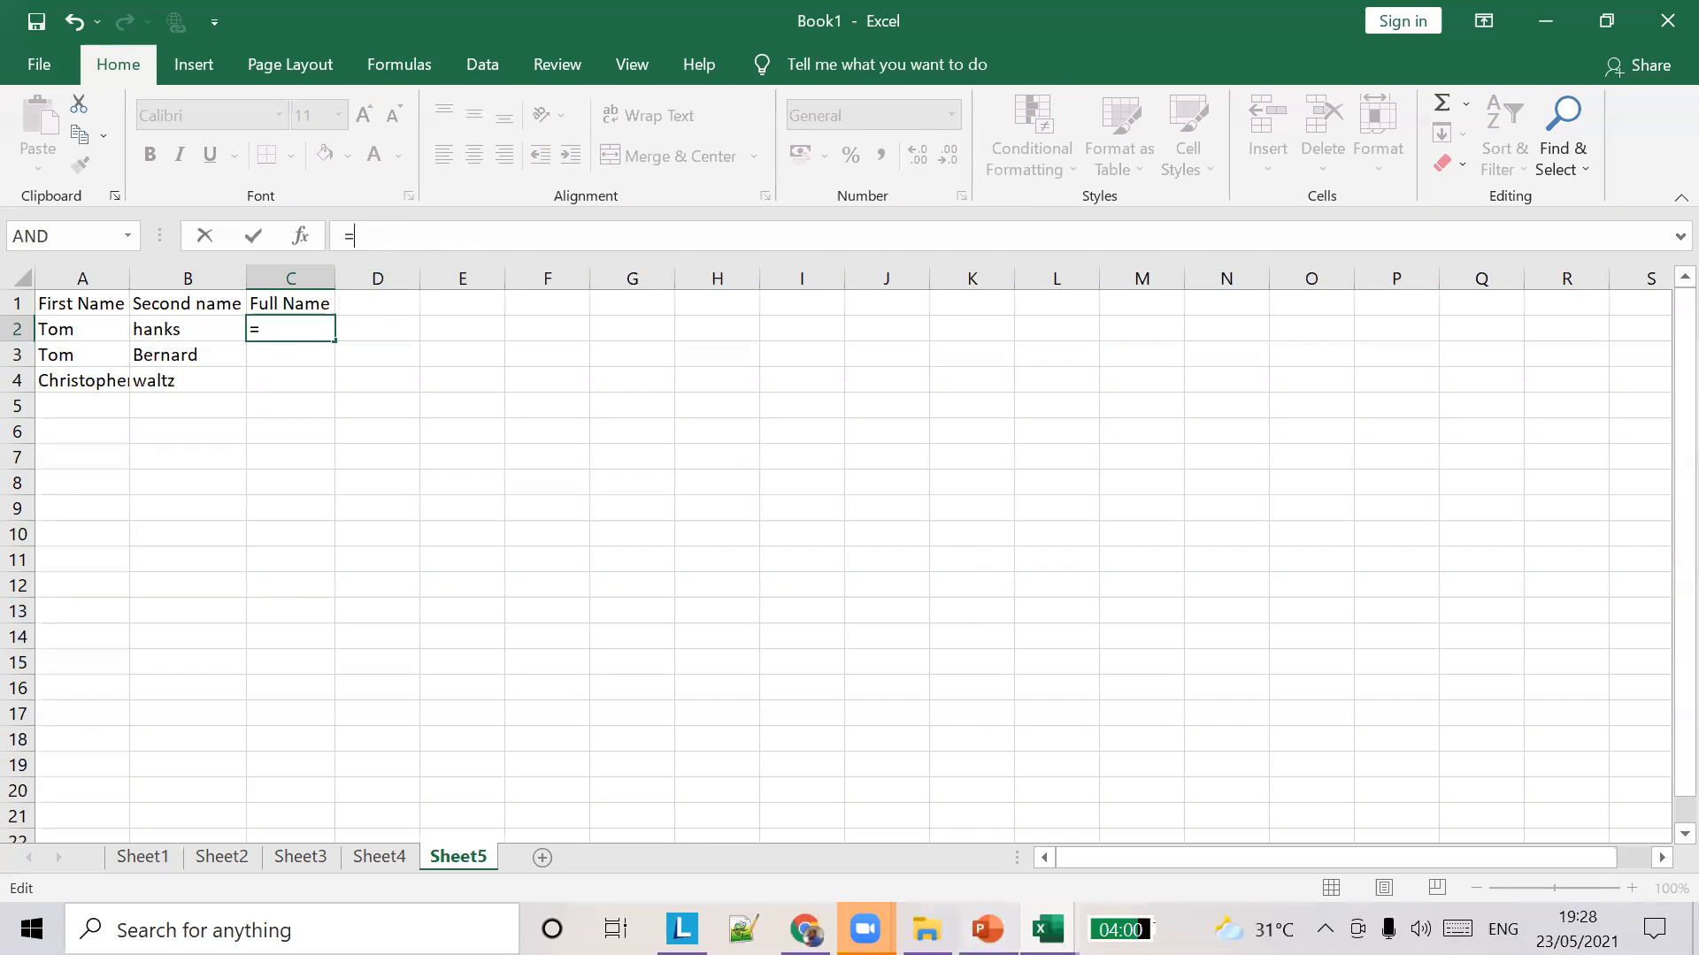
{"action": "left_click", "coordinate": [988, 929]}
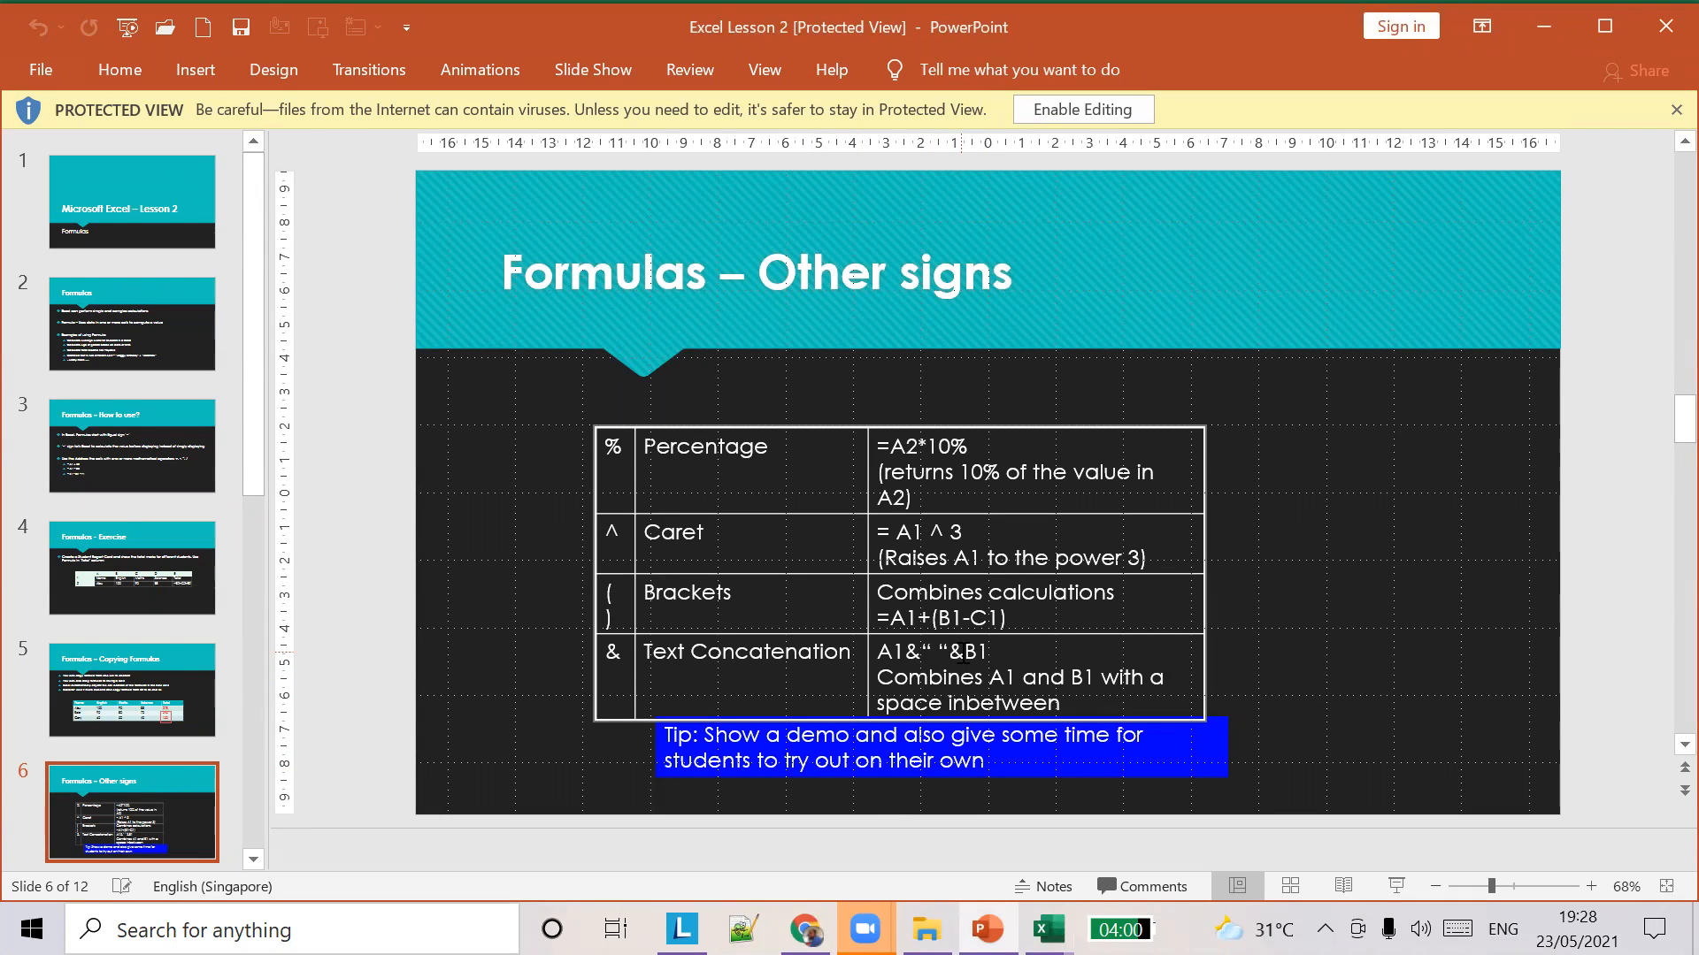
{"action": "key", "text": "alt+Tab"}
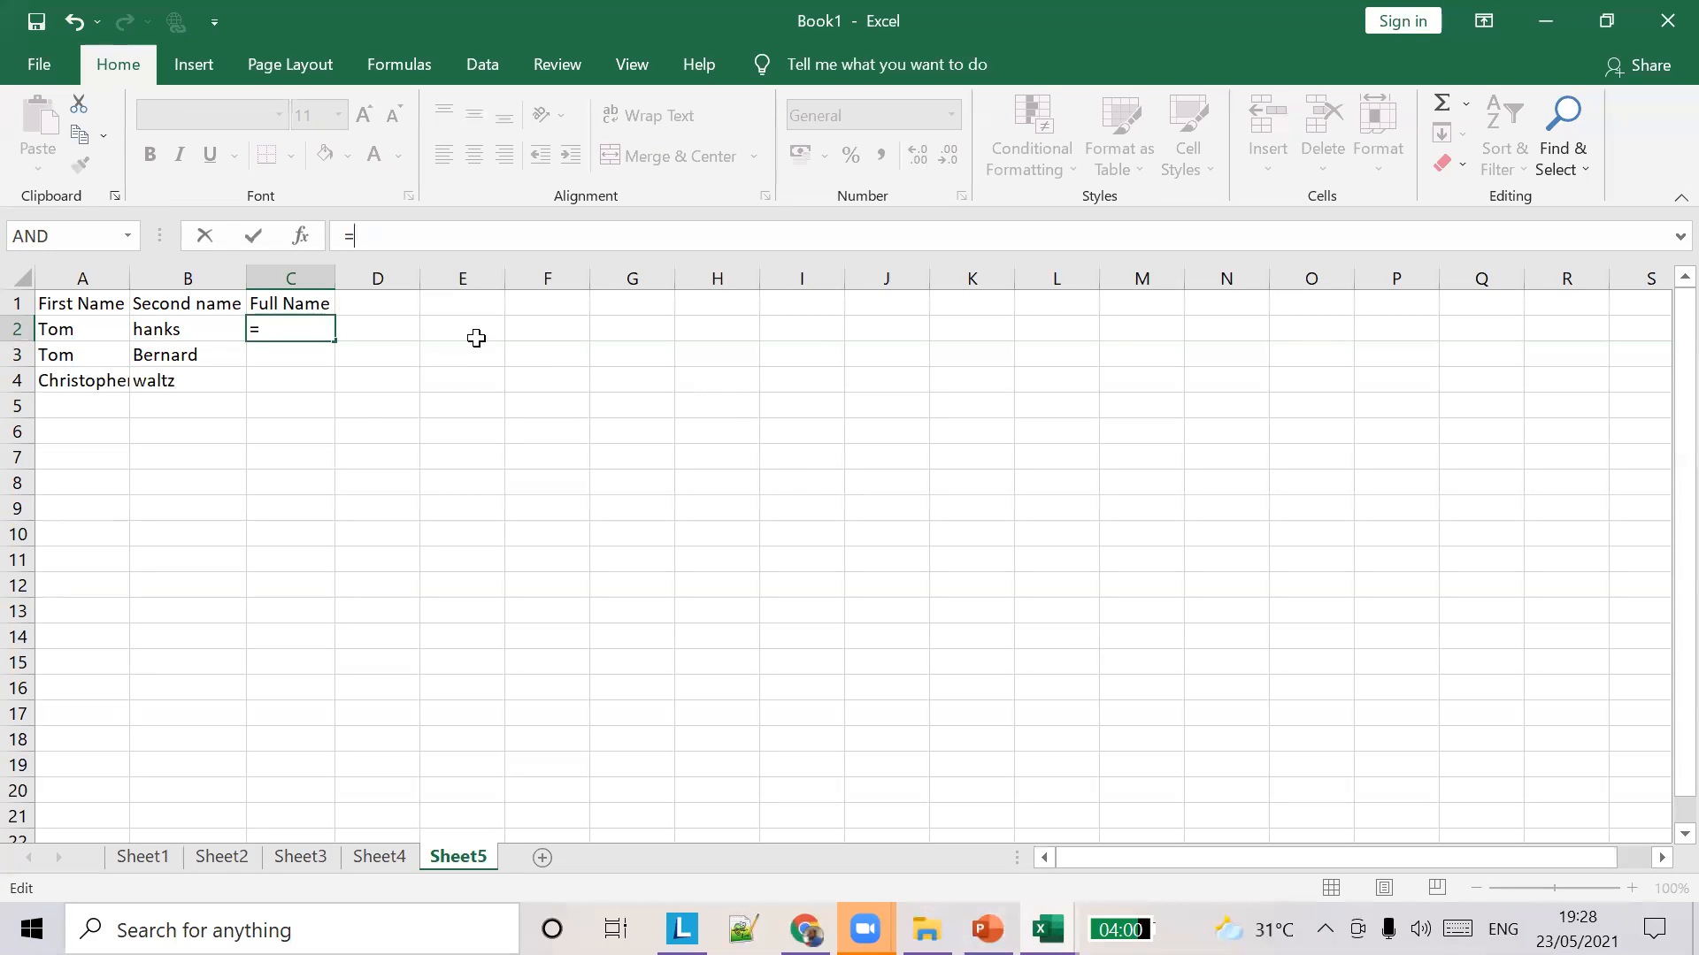
{"action": "type", "text": "A1"}
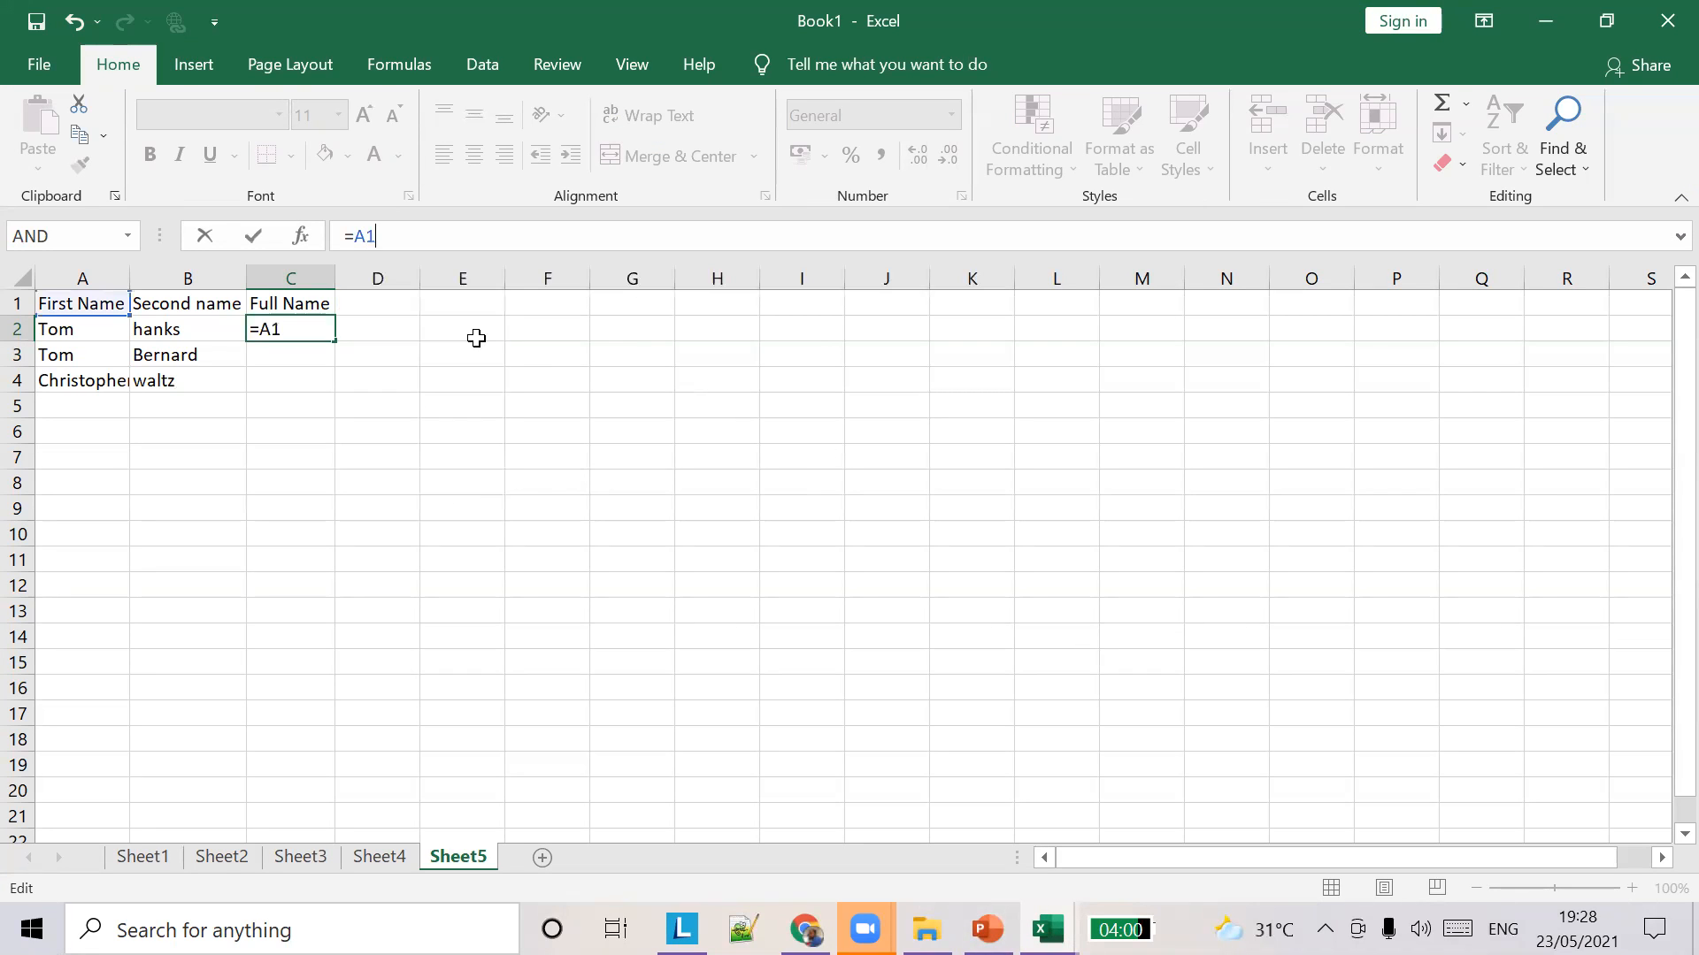
{"action": "key", "text": "alt+Tab"}
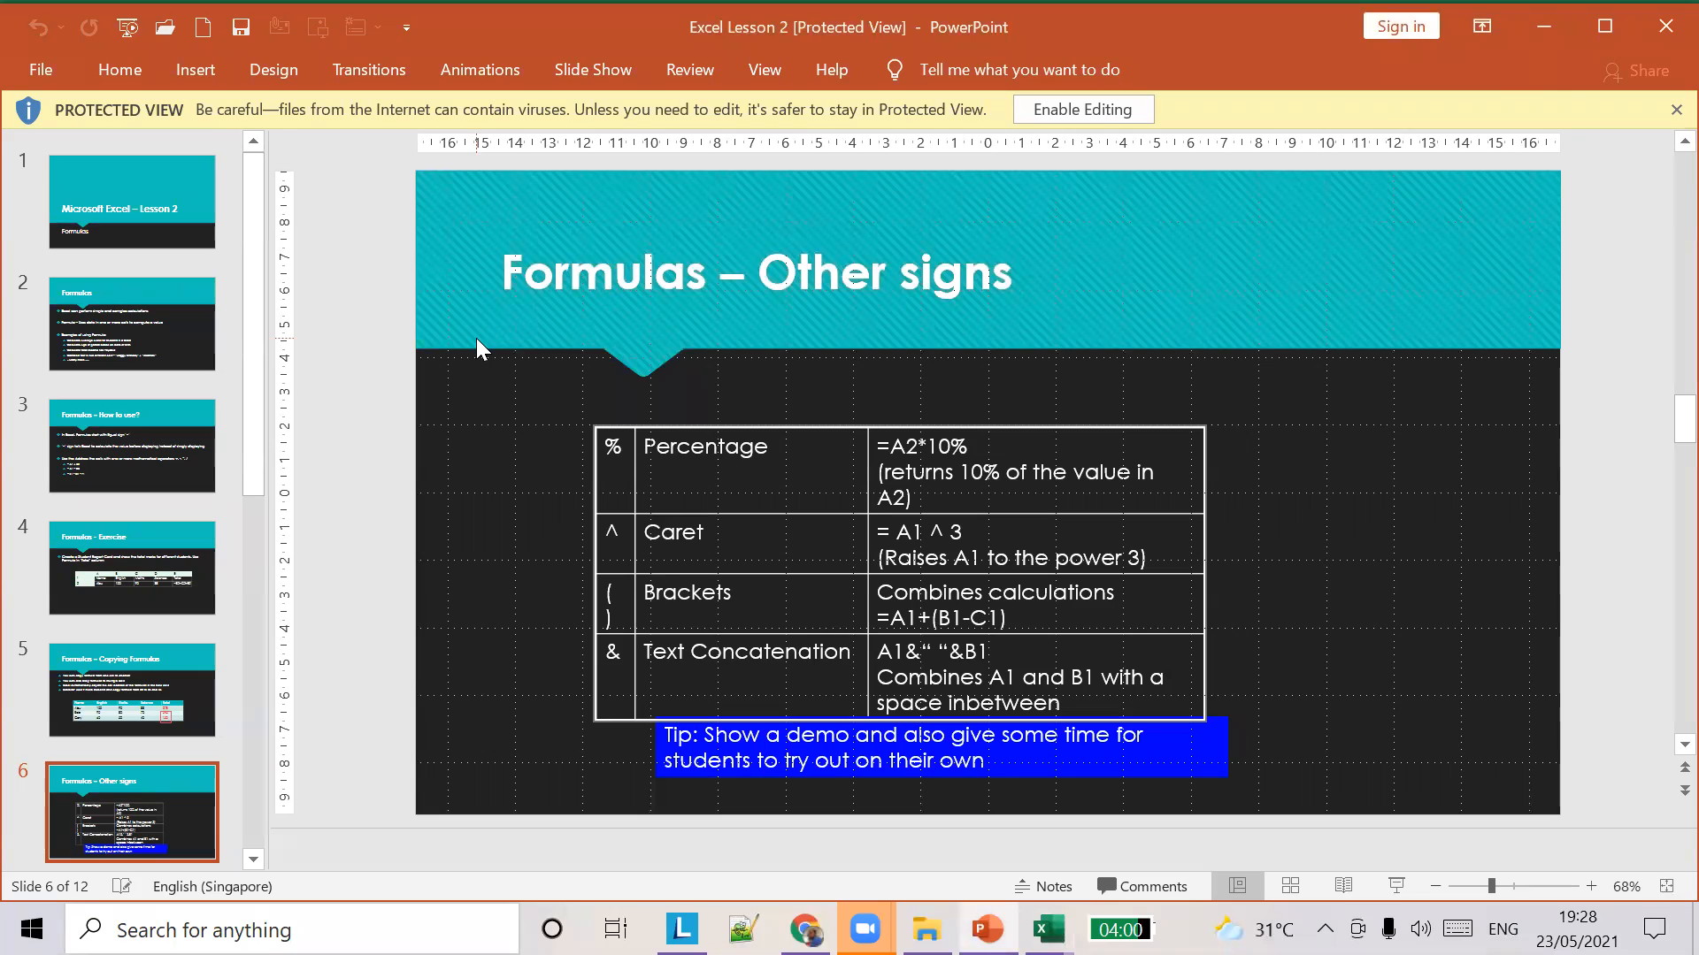
{"action": "key", "text": "alt+Tab"}
{"action": "type", "text": "&"}
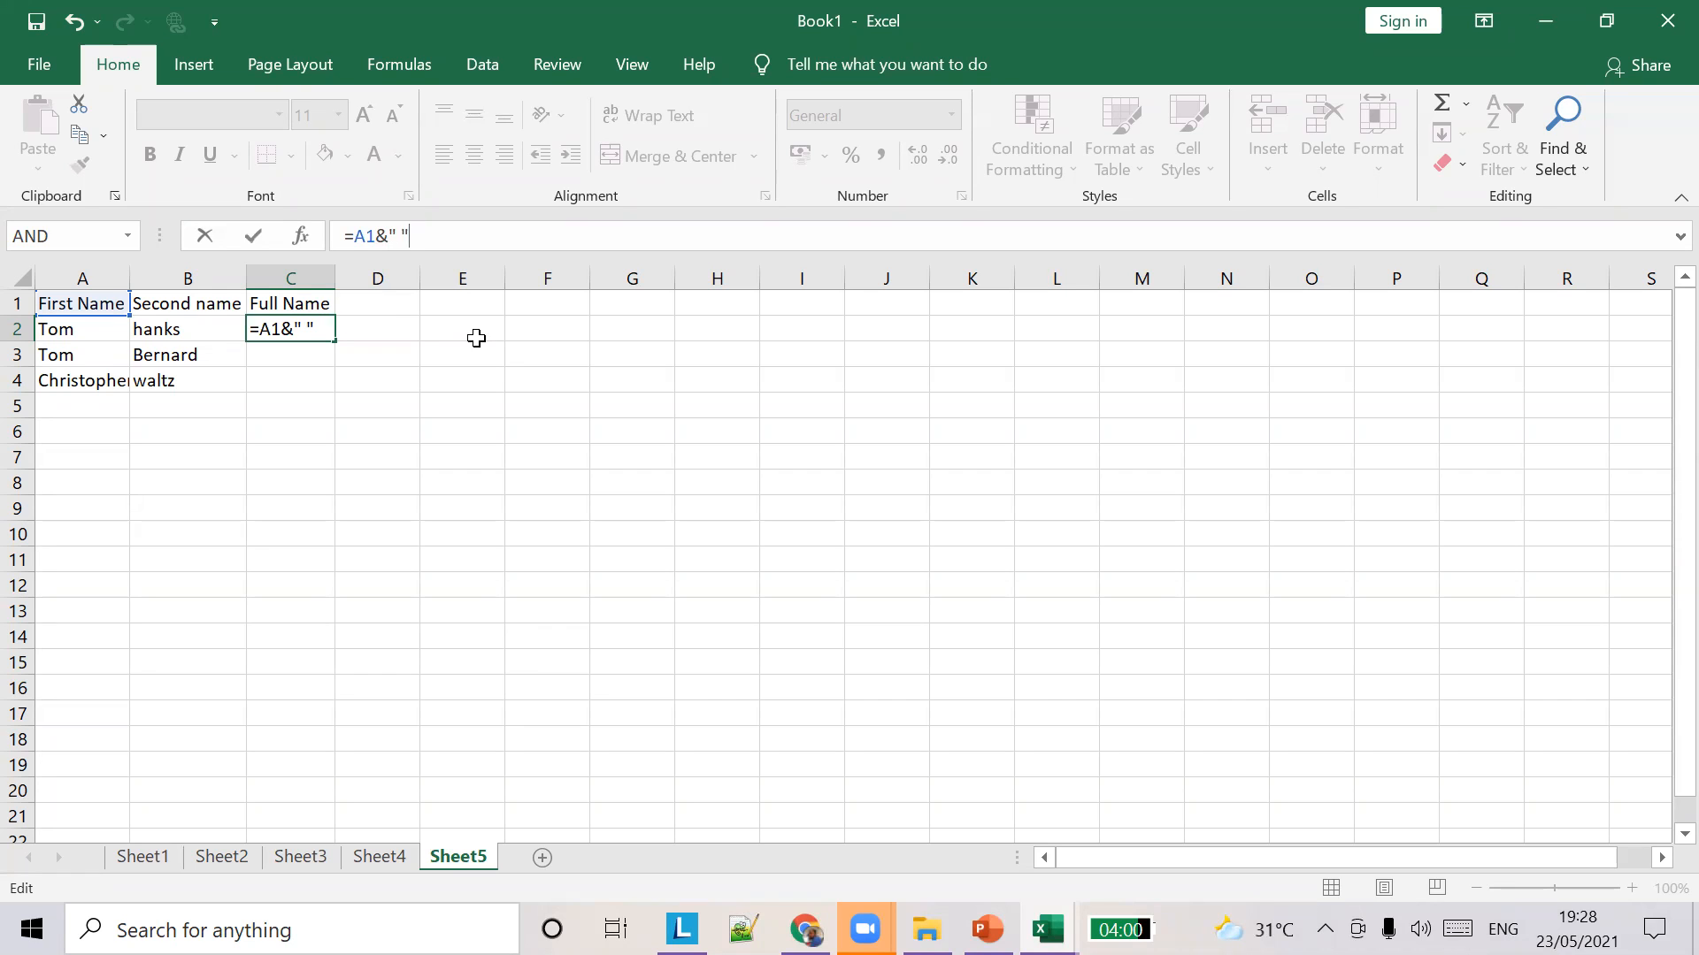
Try to complete the C2 formula as =A1&" "B1, checking it against the PowerPoint slide's concatenation example.
{"action": "type", "text": "B1&"}
{"action": "key", "text": "alt+Tab"}
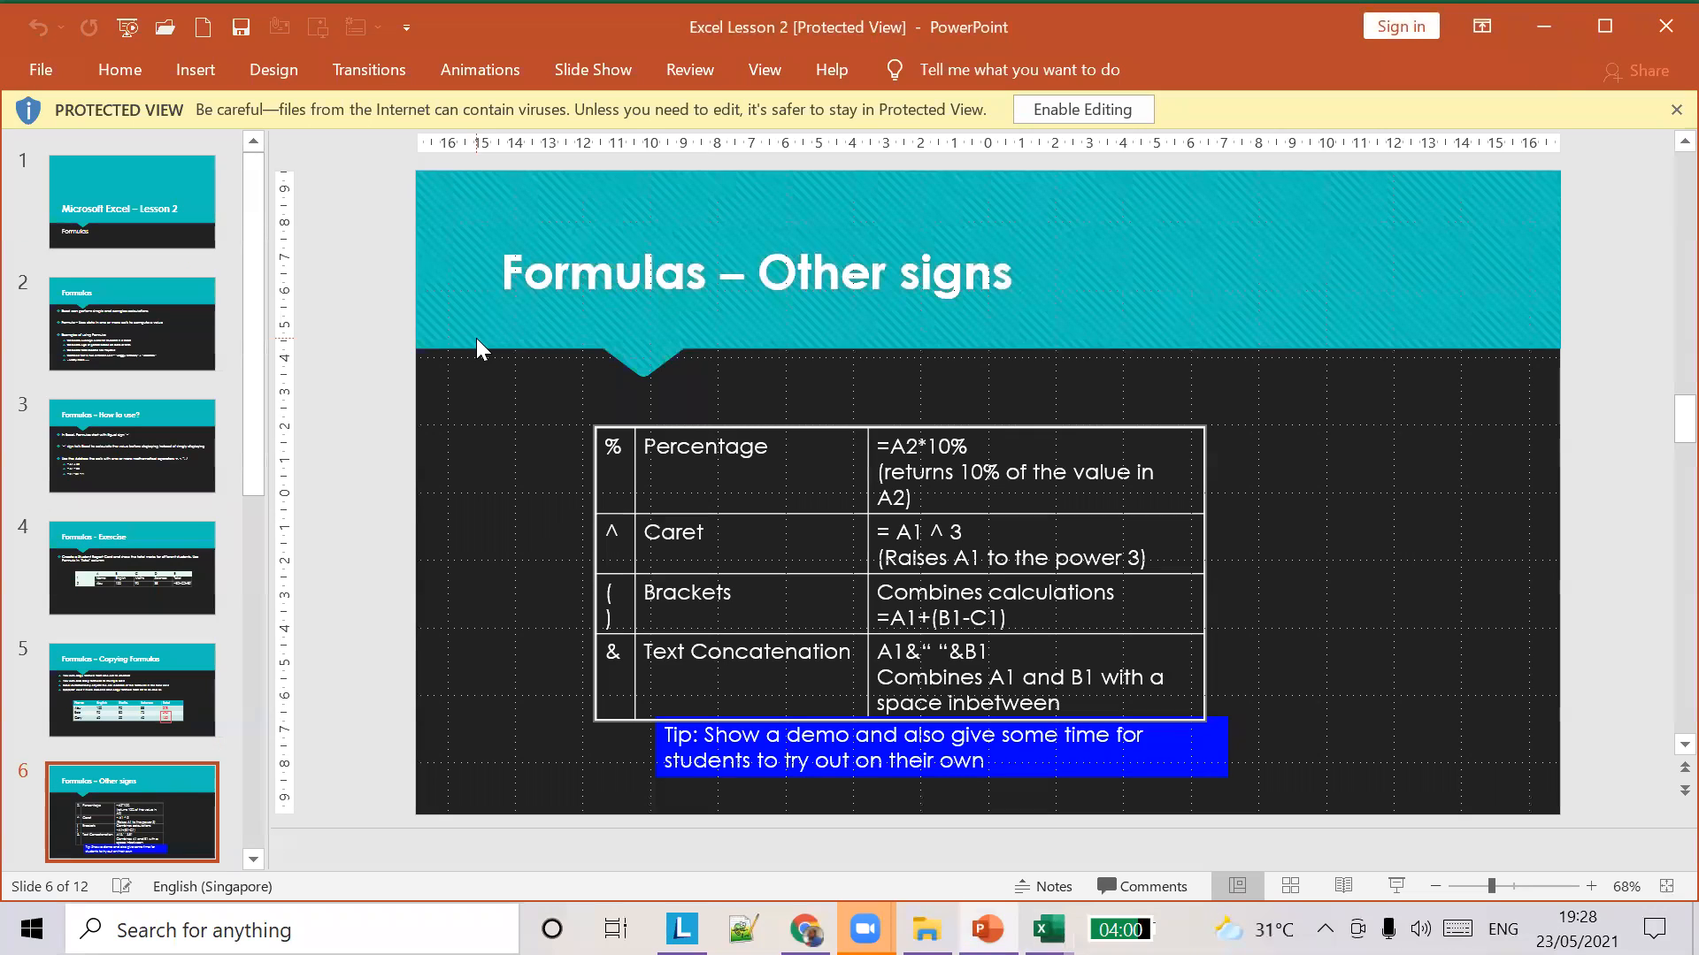
{"action": "key", "text": "alt+Tab"}
{"action": "key", "text": "BackSpace"}
{"action": "key", "text": "BackSpace"}
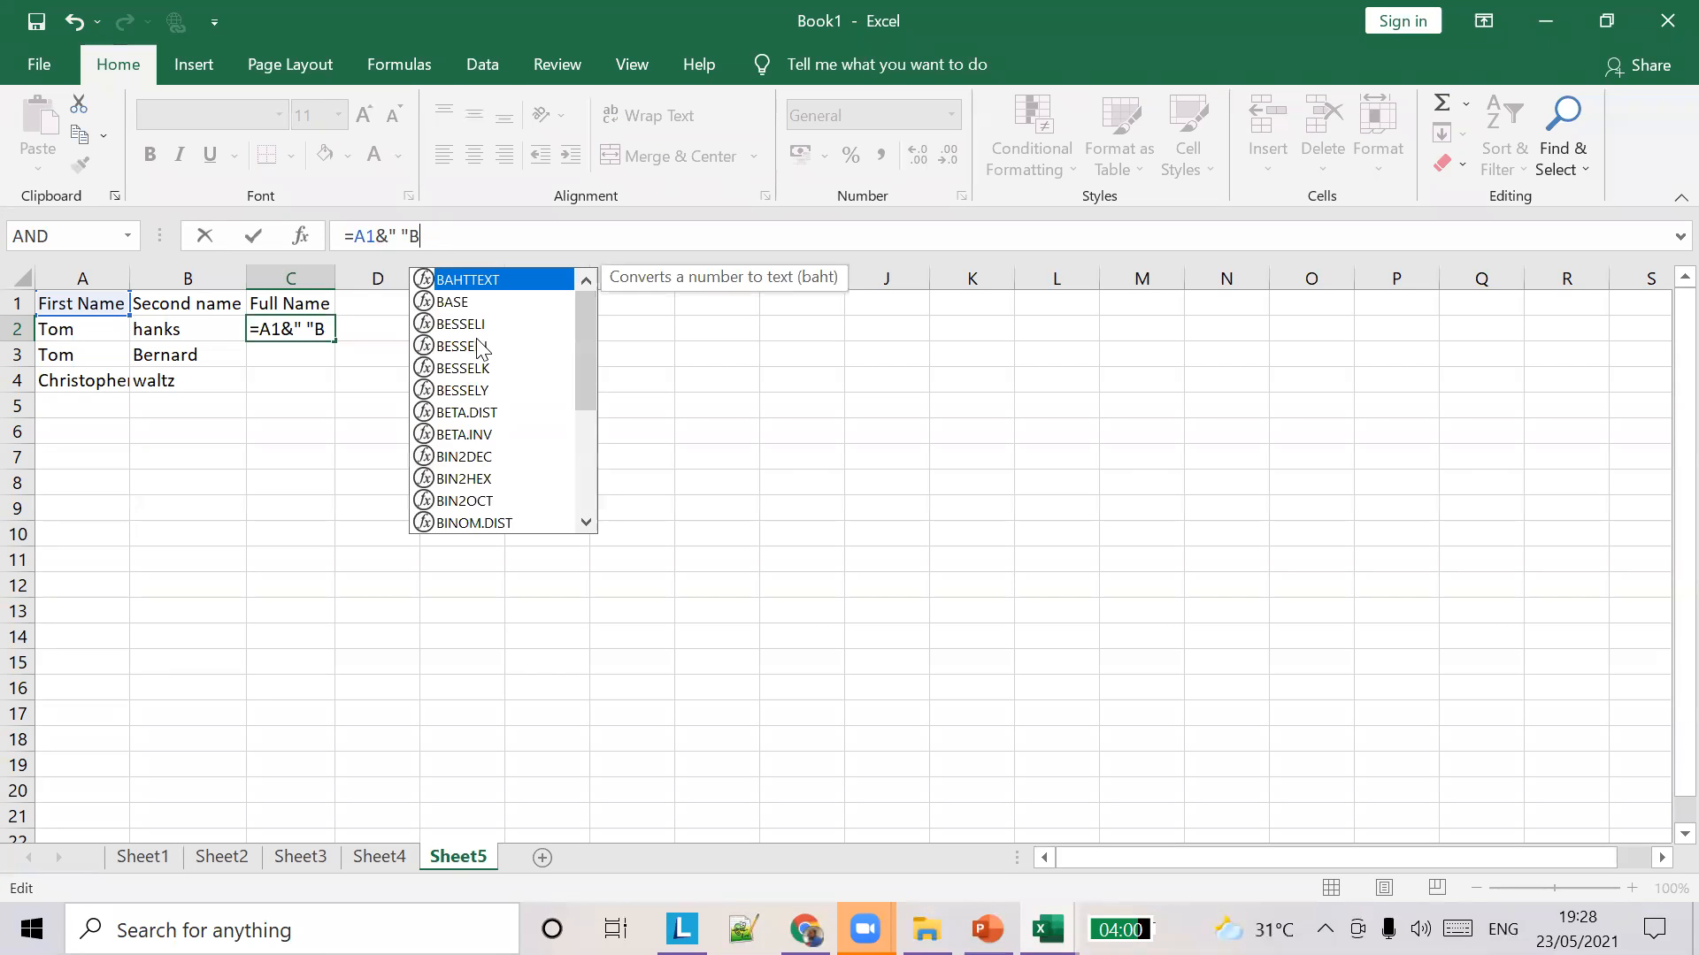
{"action": "type", "text": "1"}
{"action": "key", "text": "Return"}
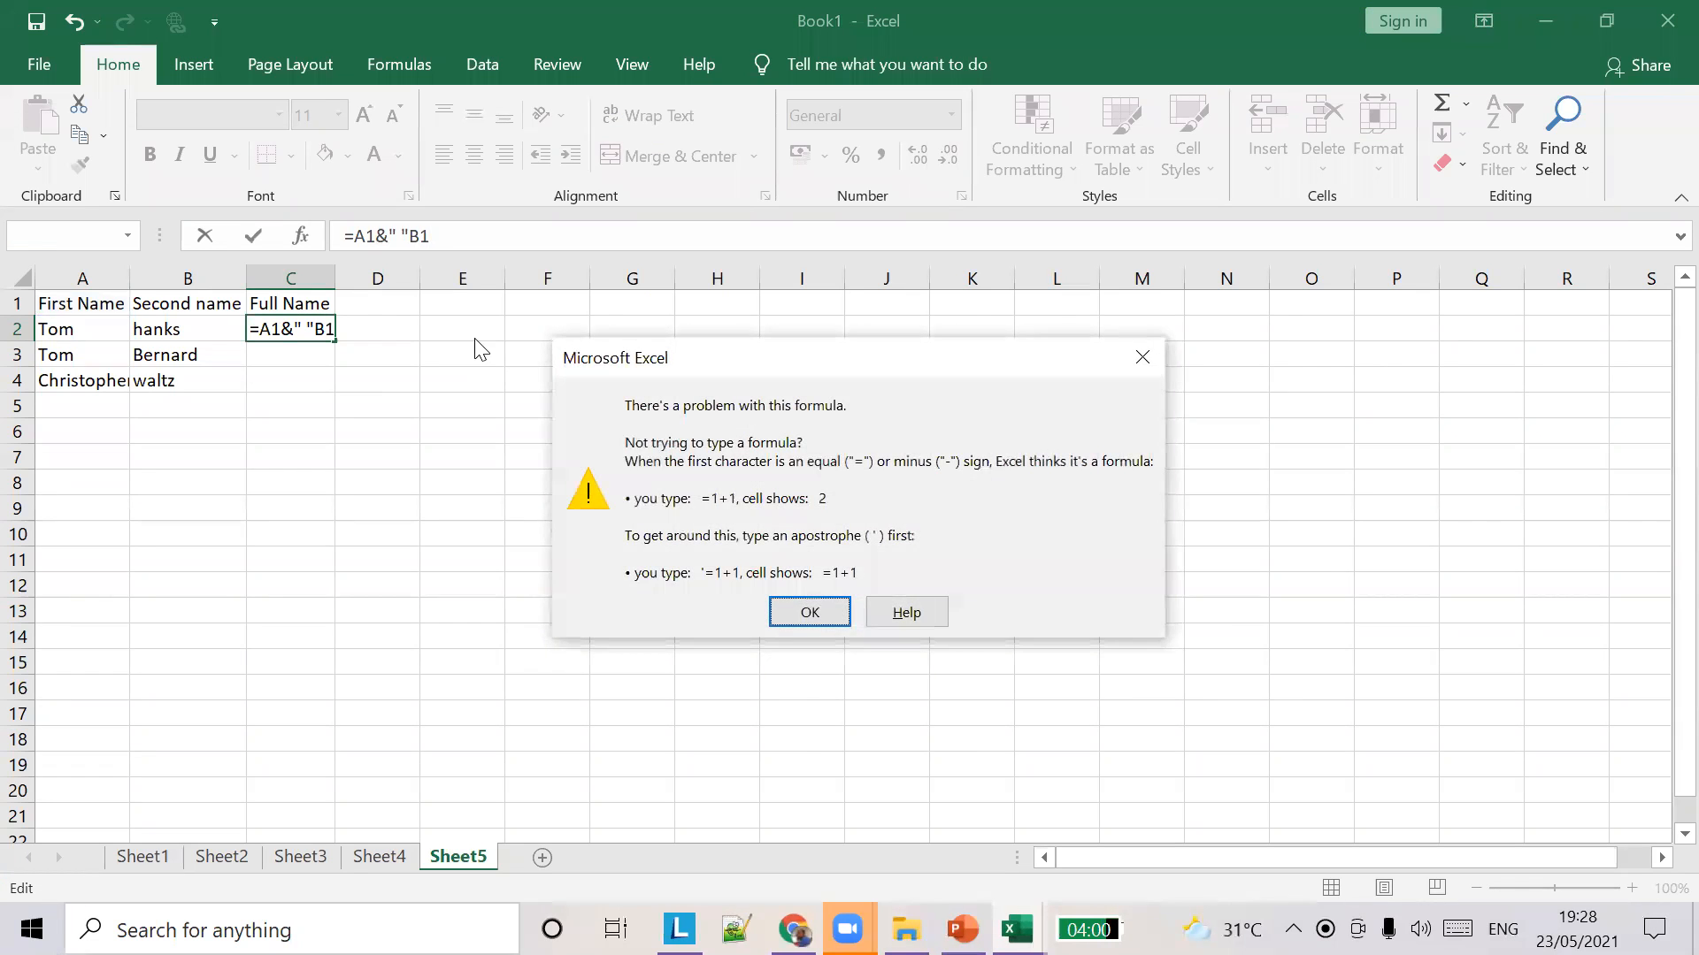
{"action": "left_click", "coordinate": [841, 619]}
{"action": "left_click", "coordinate": [318, 329]}
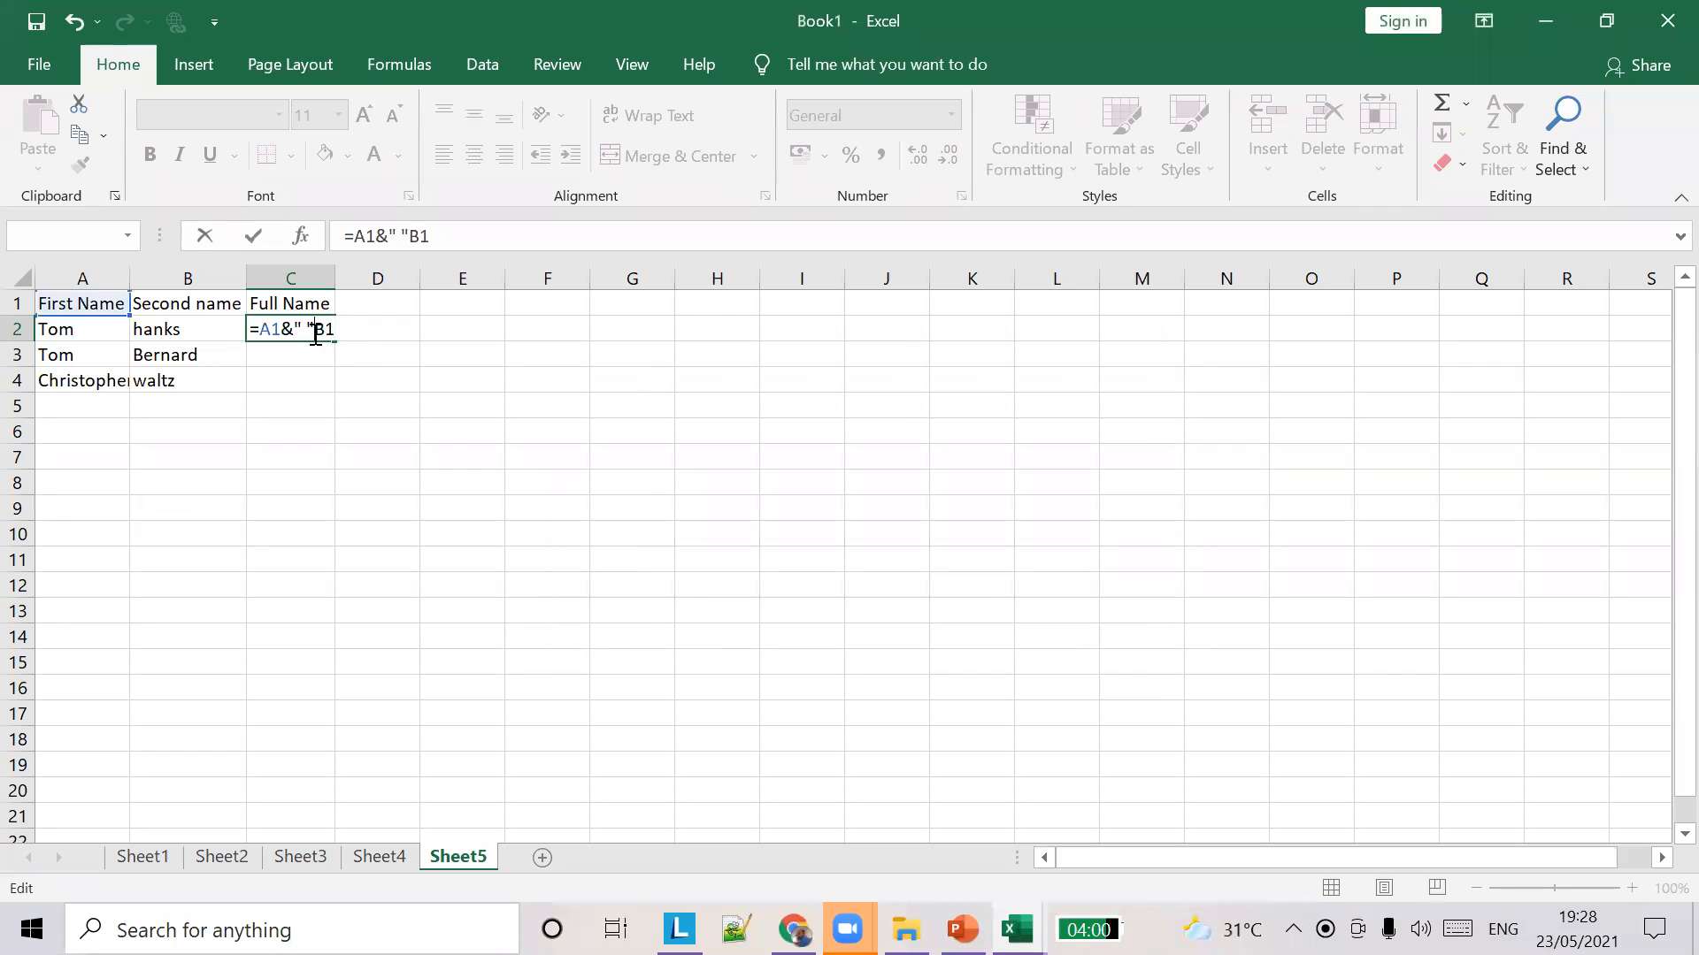
{"action": "left_click", "coordinate": [389, 235]}
{"action": "key", "text": "Return"}
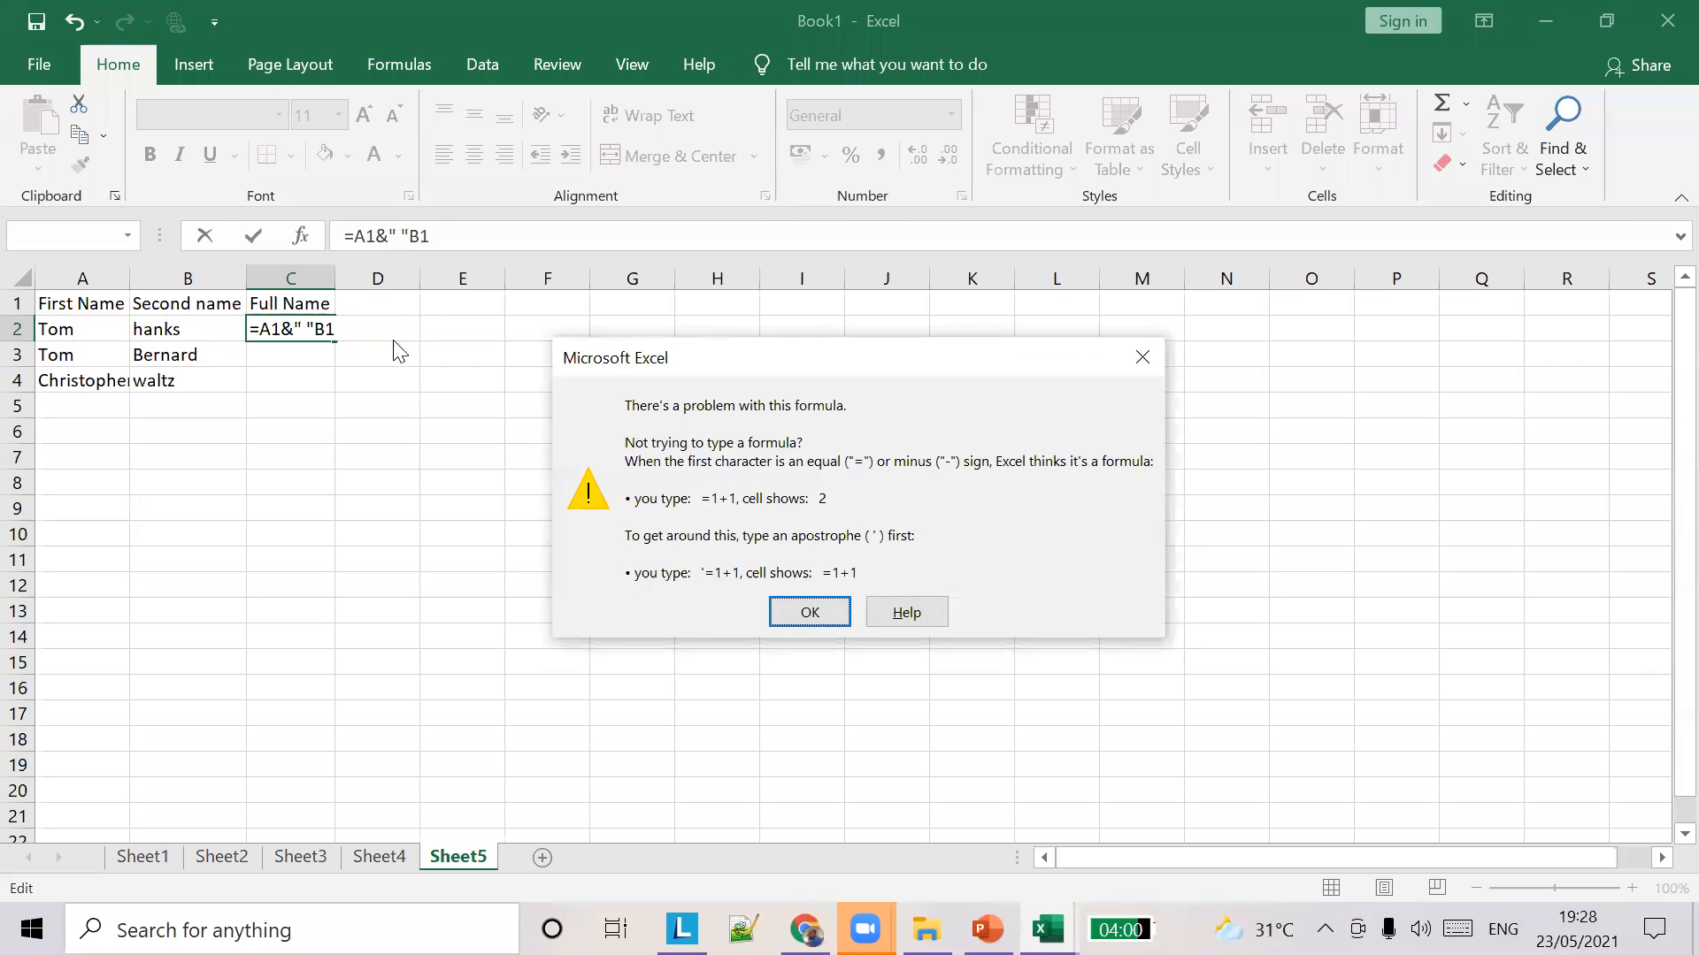
{"action": "left_click", "coordinate": [820, 610]}
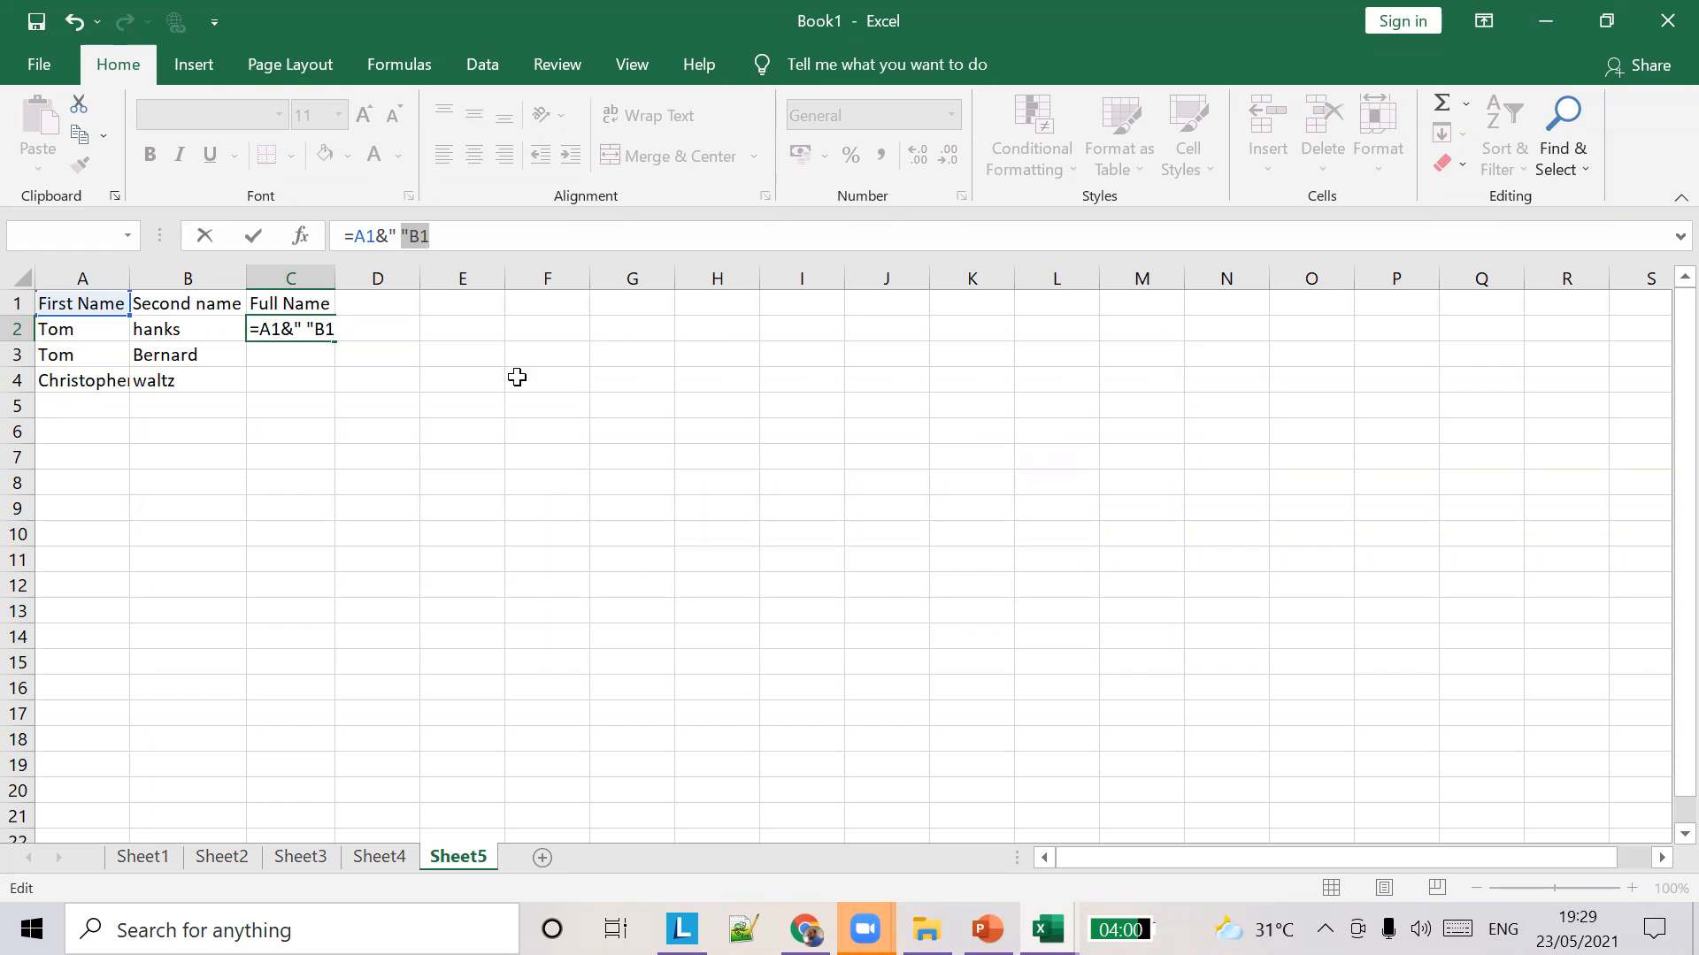
Recheck the concatenation example in PowerPoint and insert the missing & before B1, making the C2 formula =A1&" "&B1.
{"action": "key", "text": "alt+Tab"}
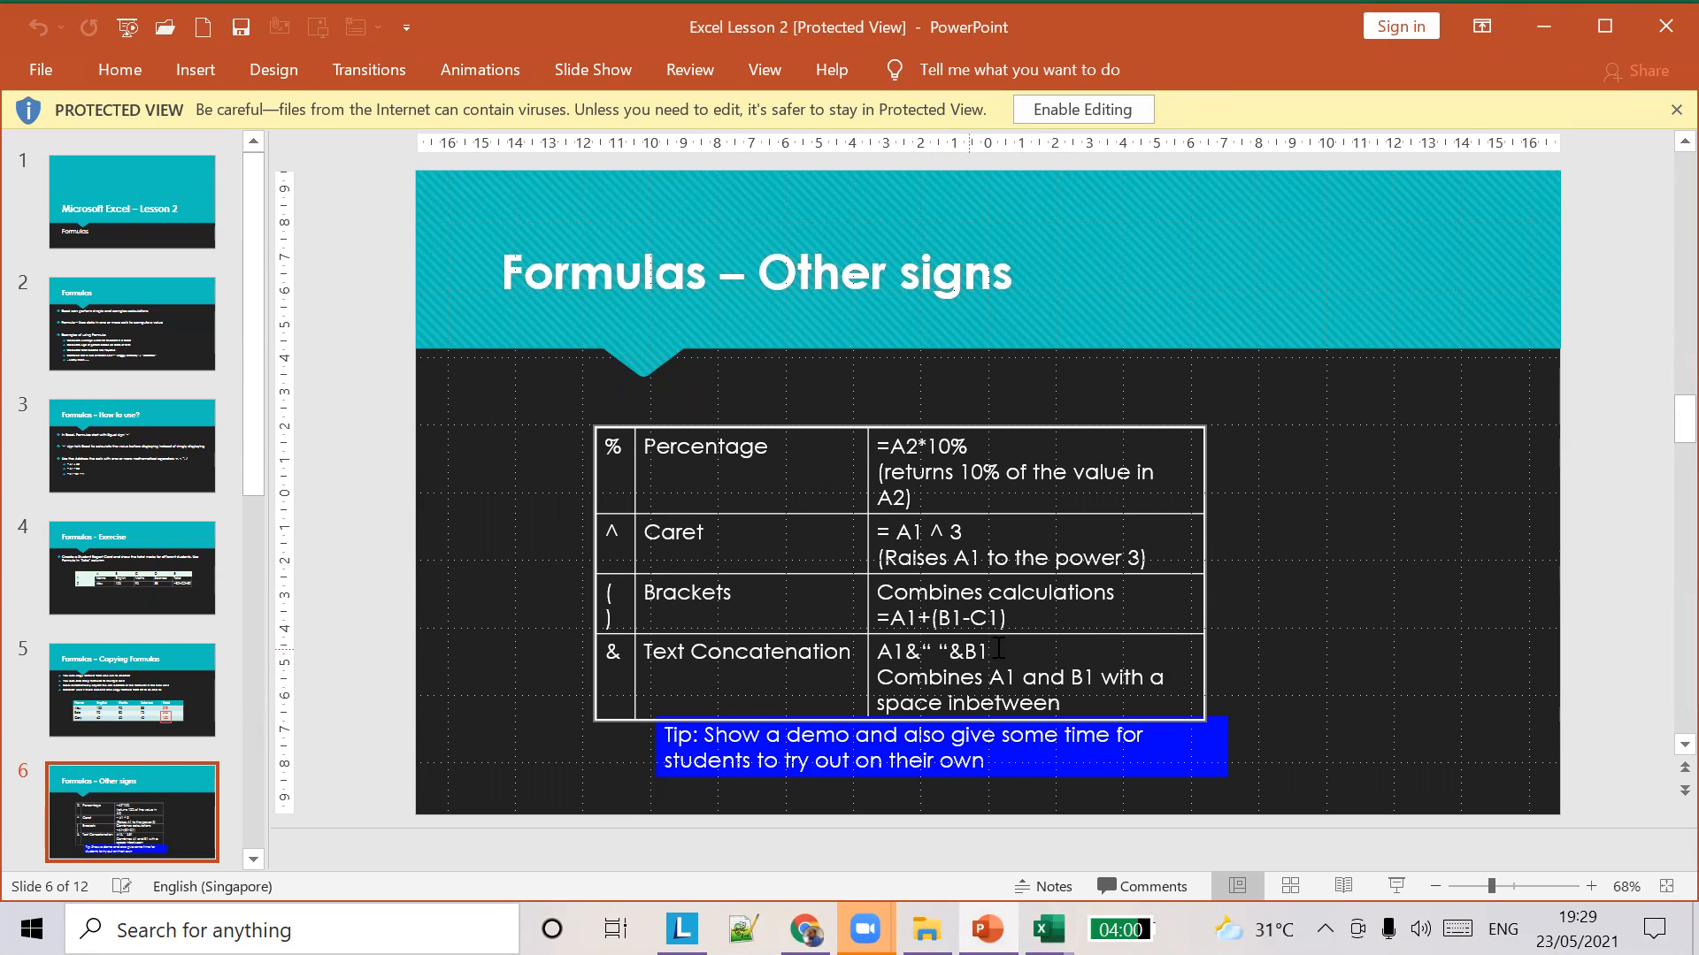
{"action": "key", "text": "alt+Tab"}
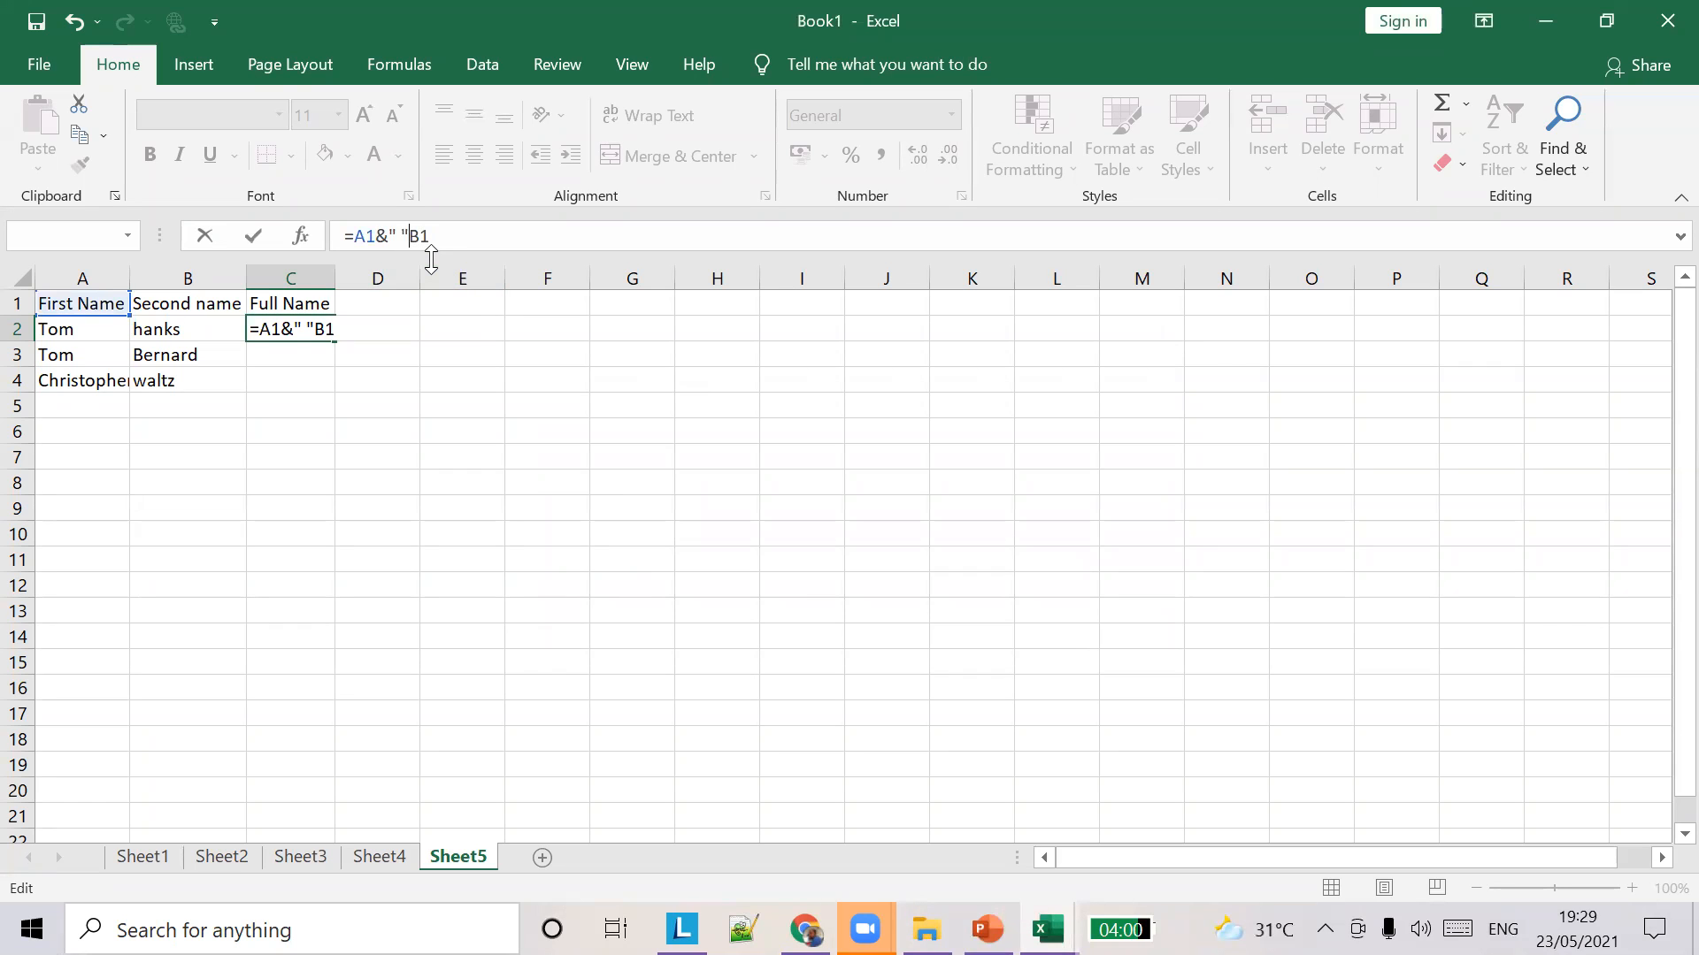
{"action": "type", "text": "&"}
{"action": "left_click", "coordinate": [394, 326]}
{"action": "left_click", "coordinate": [382, 372]}
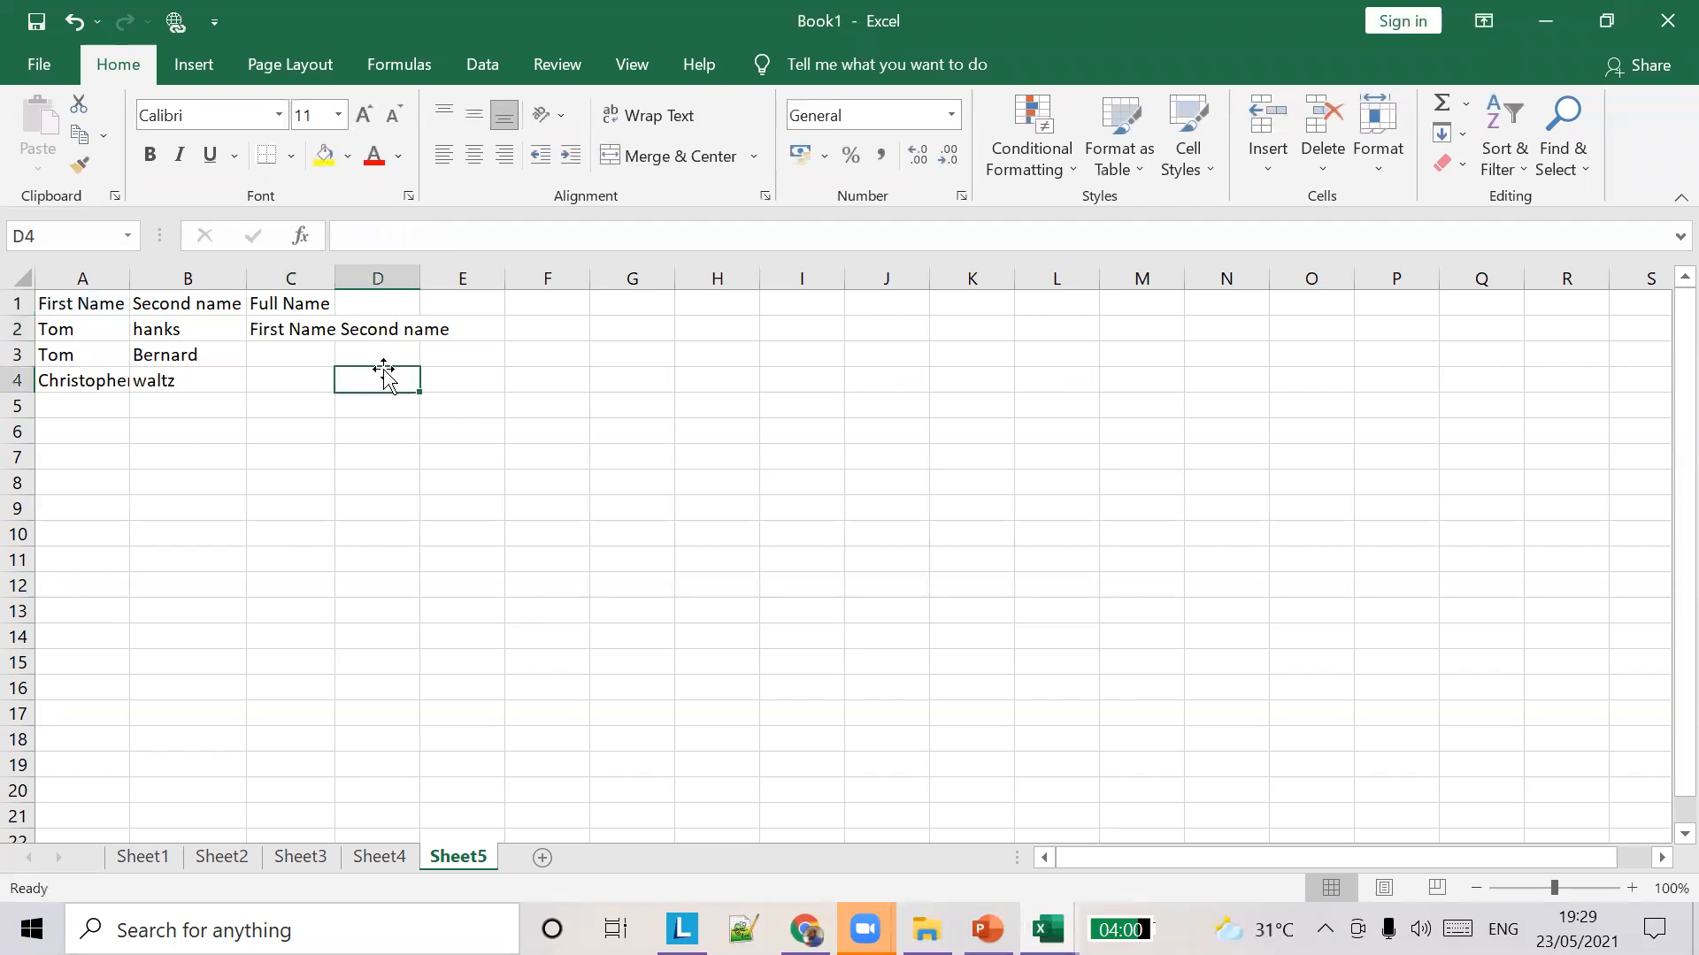
Widen the Full Name column until the combined text in C2 fits inside its cell.
{"action": "left_click_drag", "start_coordinate": [325, 276], "coordinate": [444, 275]}
{"action": "left_click", "coordinate": [324, 330]}
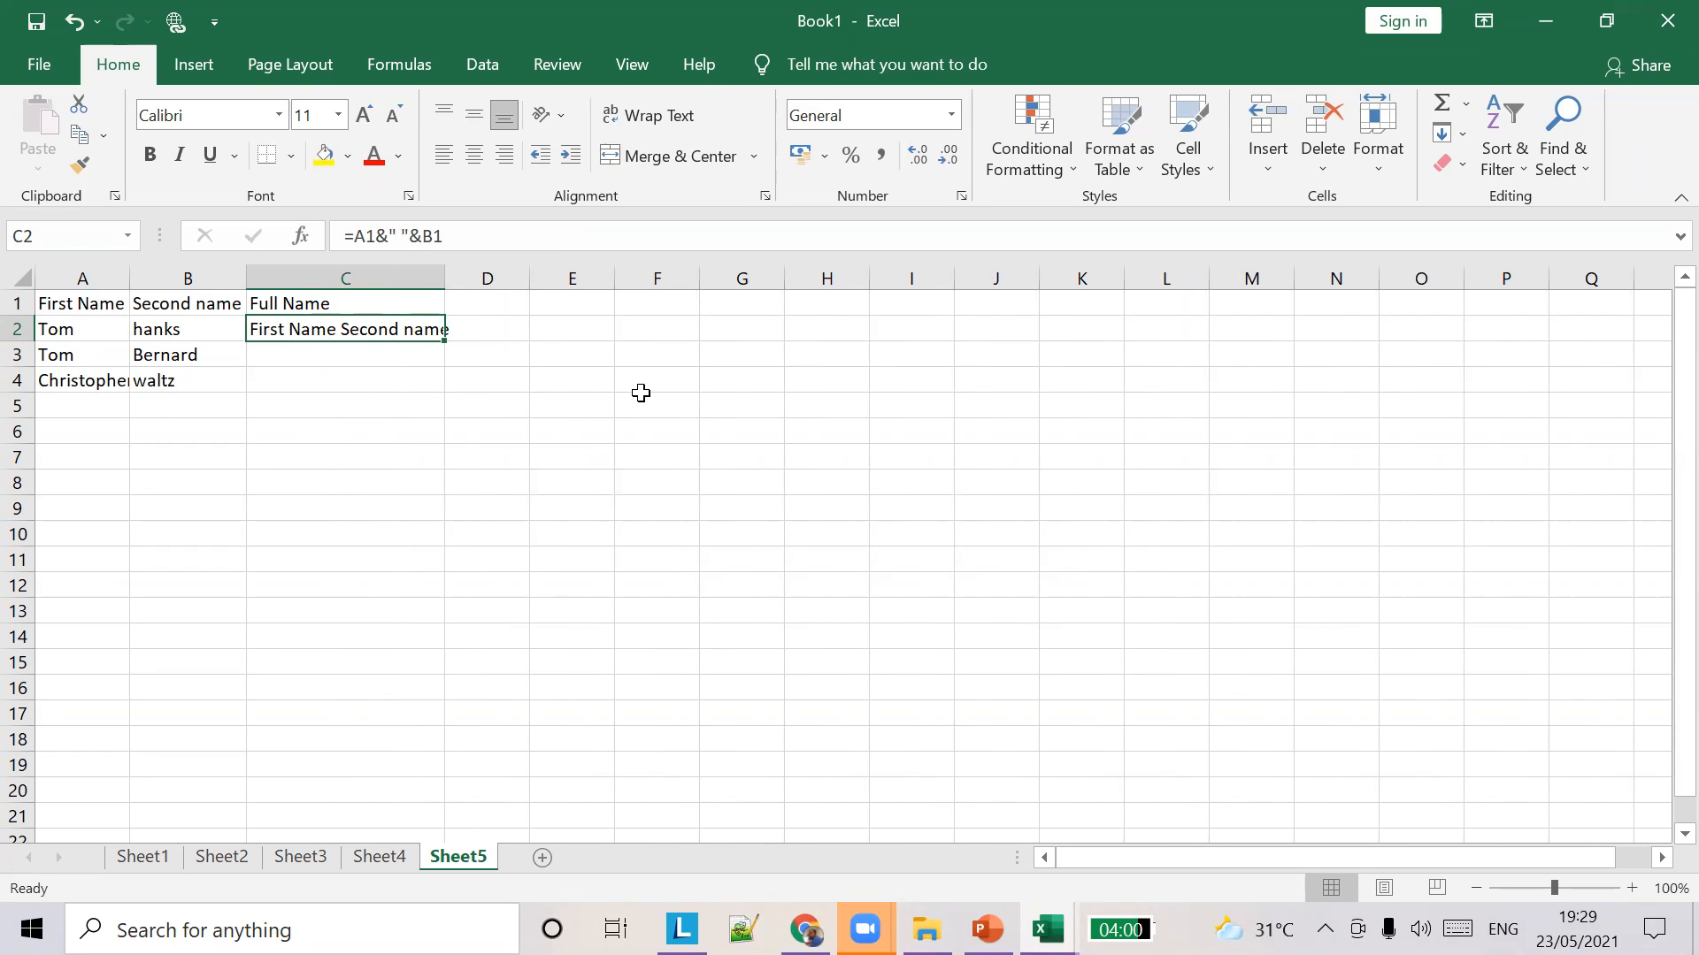
{"action": "left_click_drag", "start_coordinate": [641, 388], "coordinate": [640, 403]}
{"action": "left_click", "coordinate": [478, 326]}
{"action": "left_click_drag", "start_coordinate": [444, 275], "coordinate": [457, 274]}
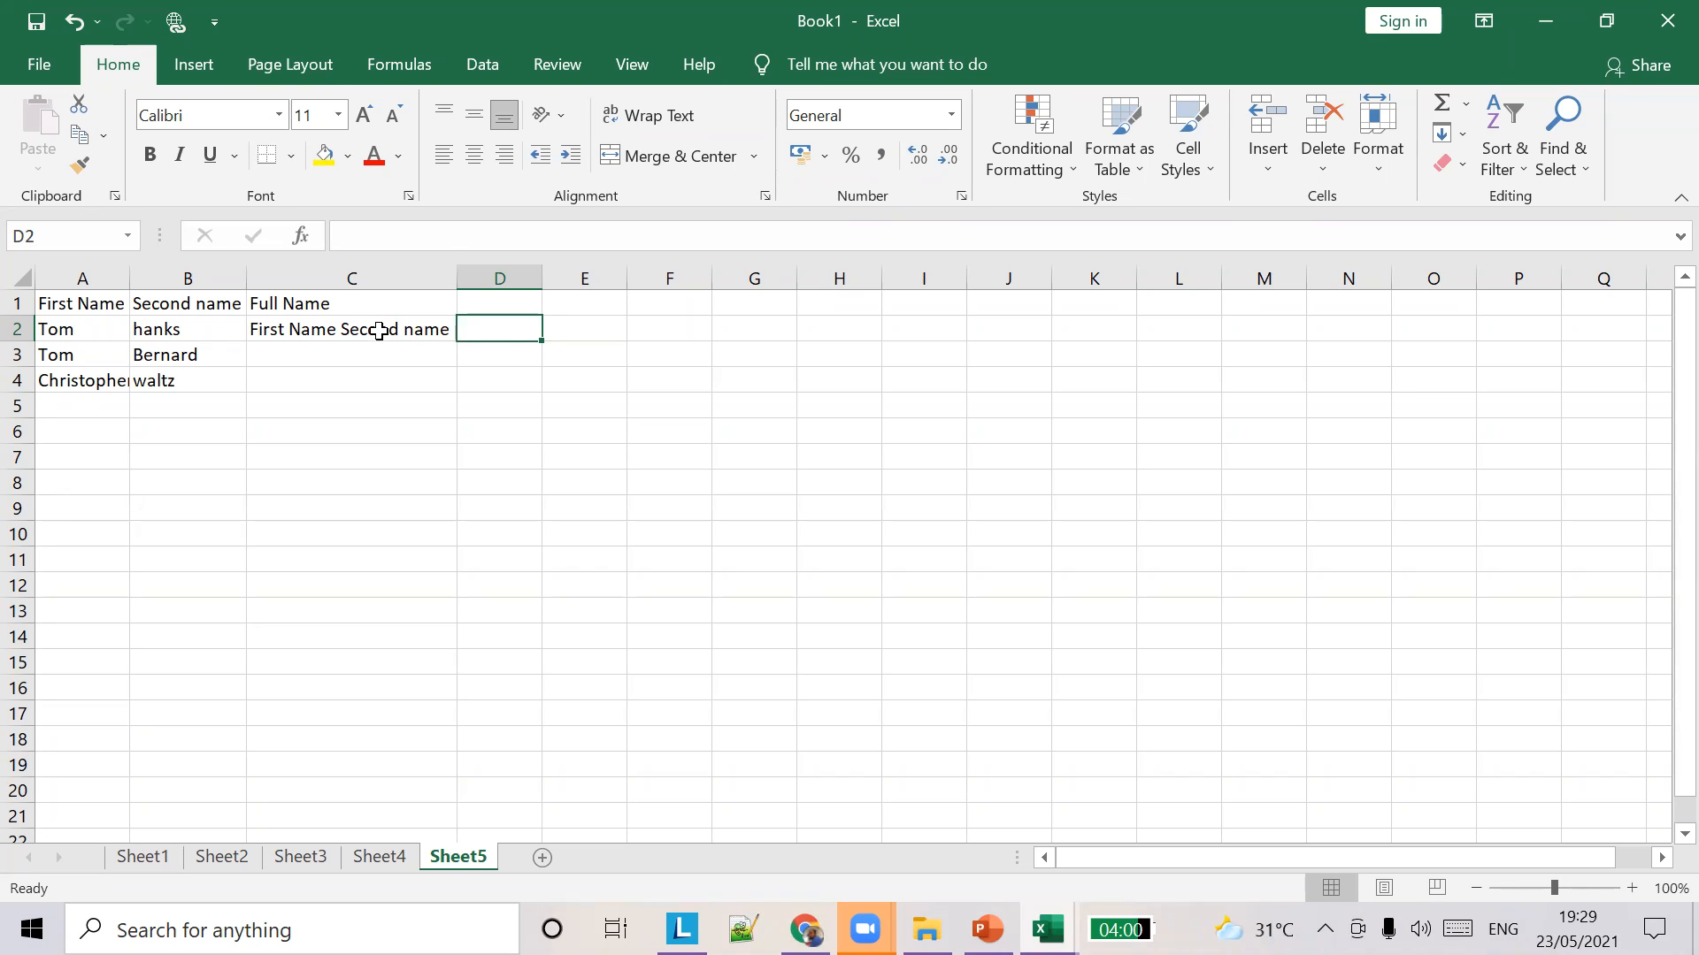
Point the C2 formula at row 2 by changing it to =A2&" "&B2.
{"action": "left_click", "coordinate": [379, 331]}
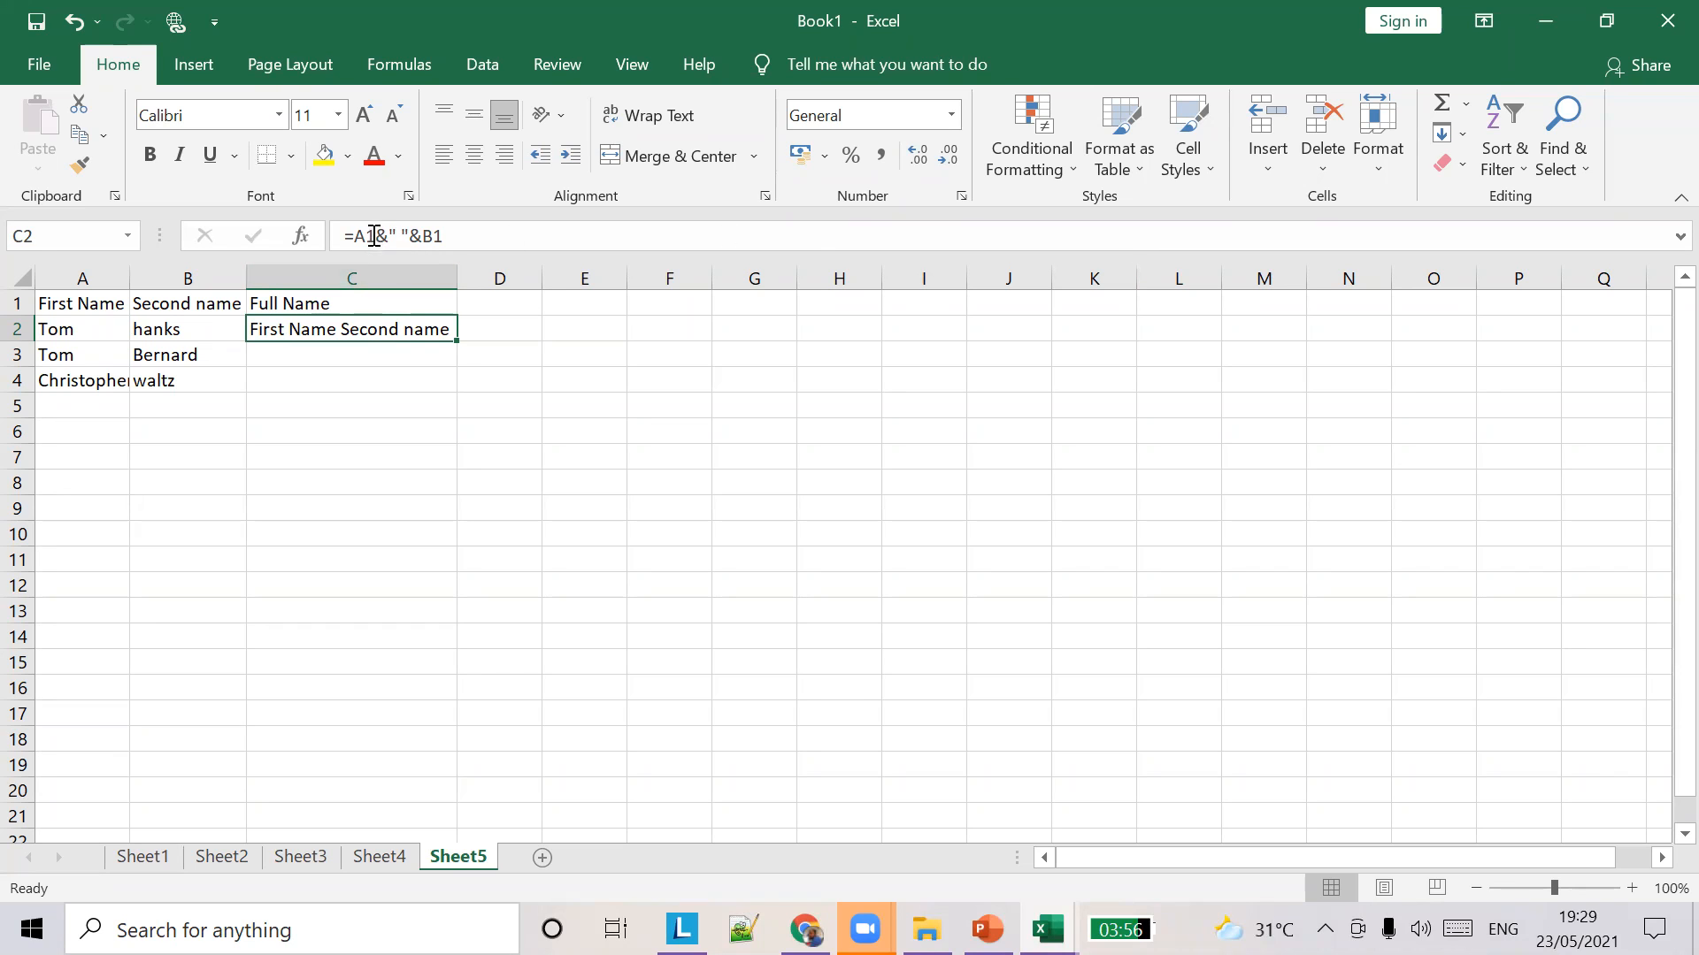
{"action": "left_click", "coordinate": [376, 235]}
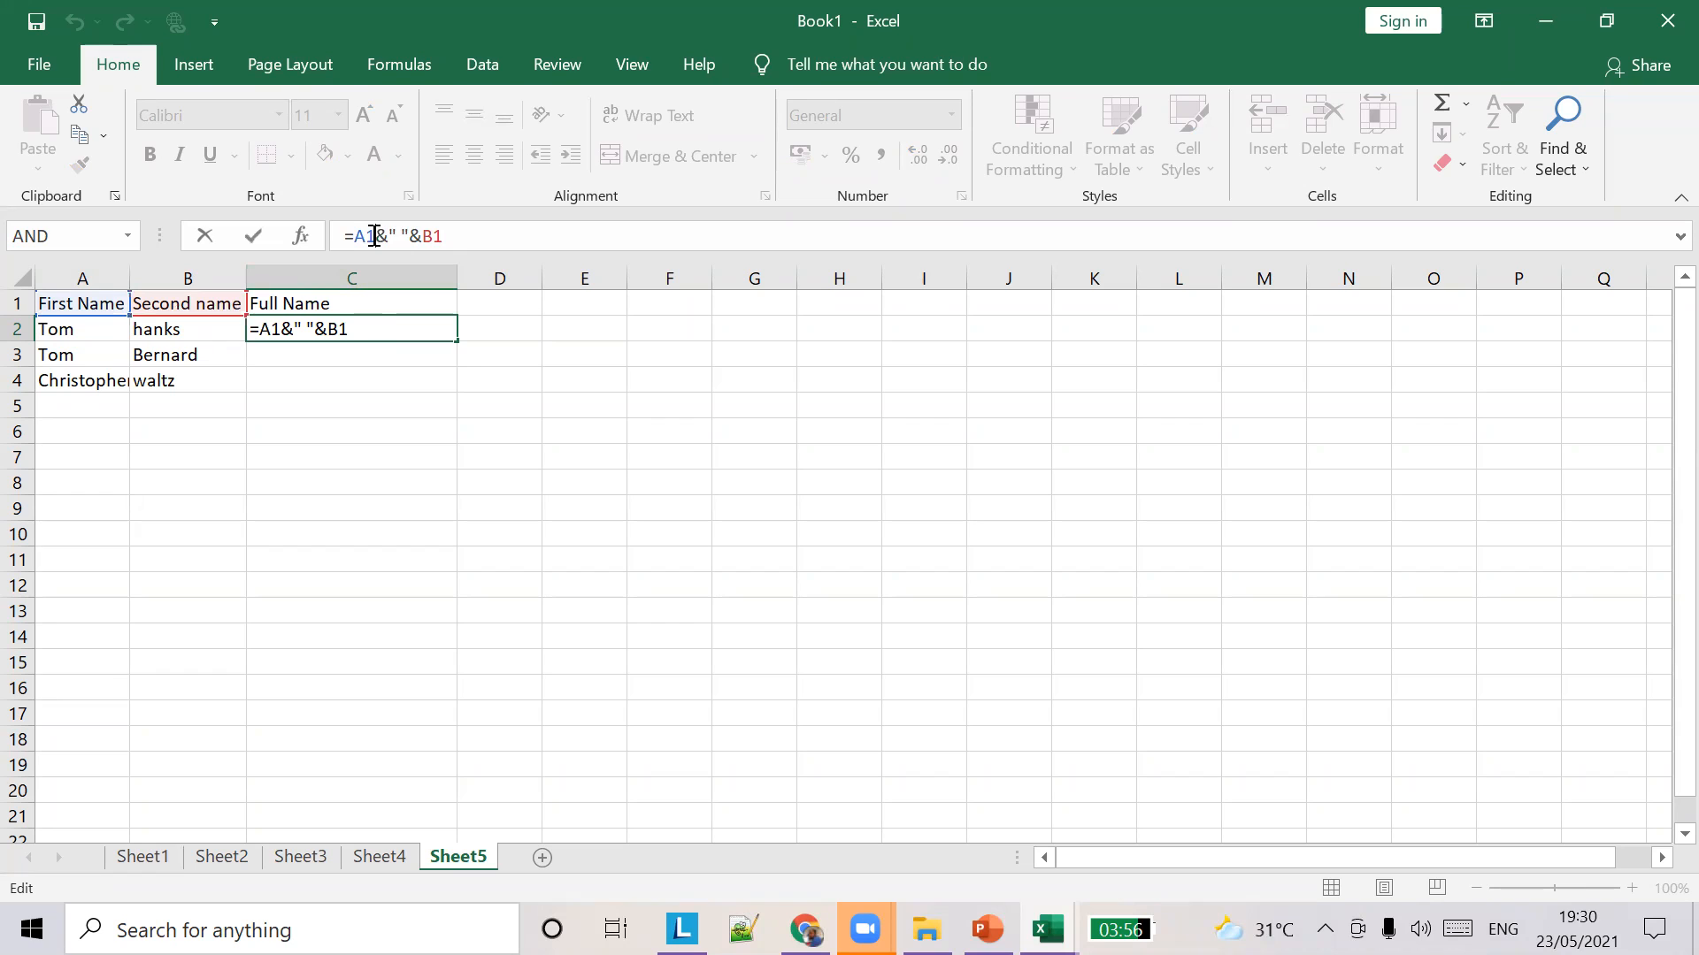
{"action": "key", "text": "BackSpace"}
{"action": "type", "text": "2"}
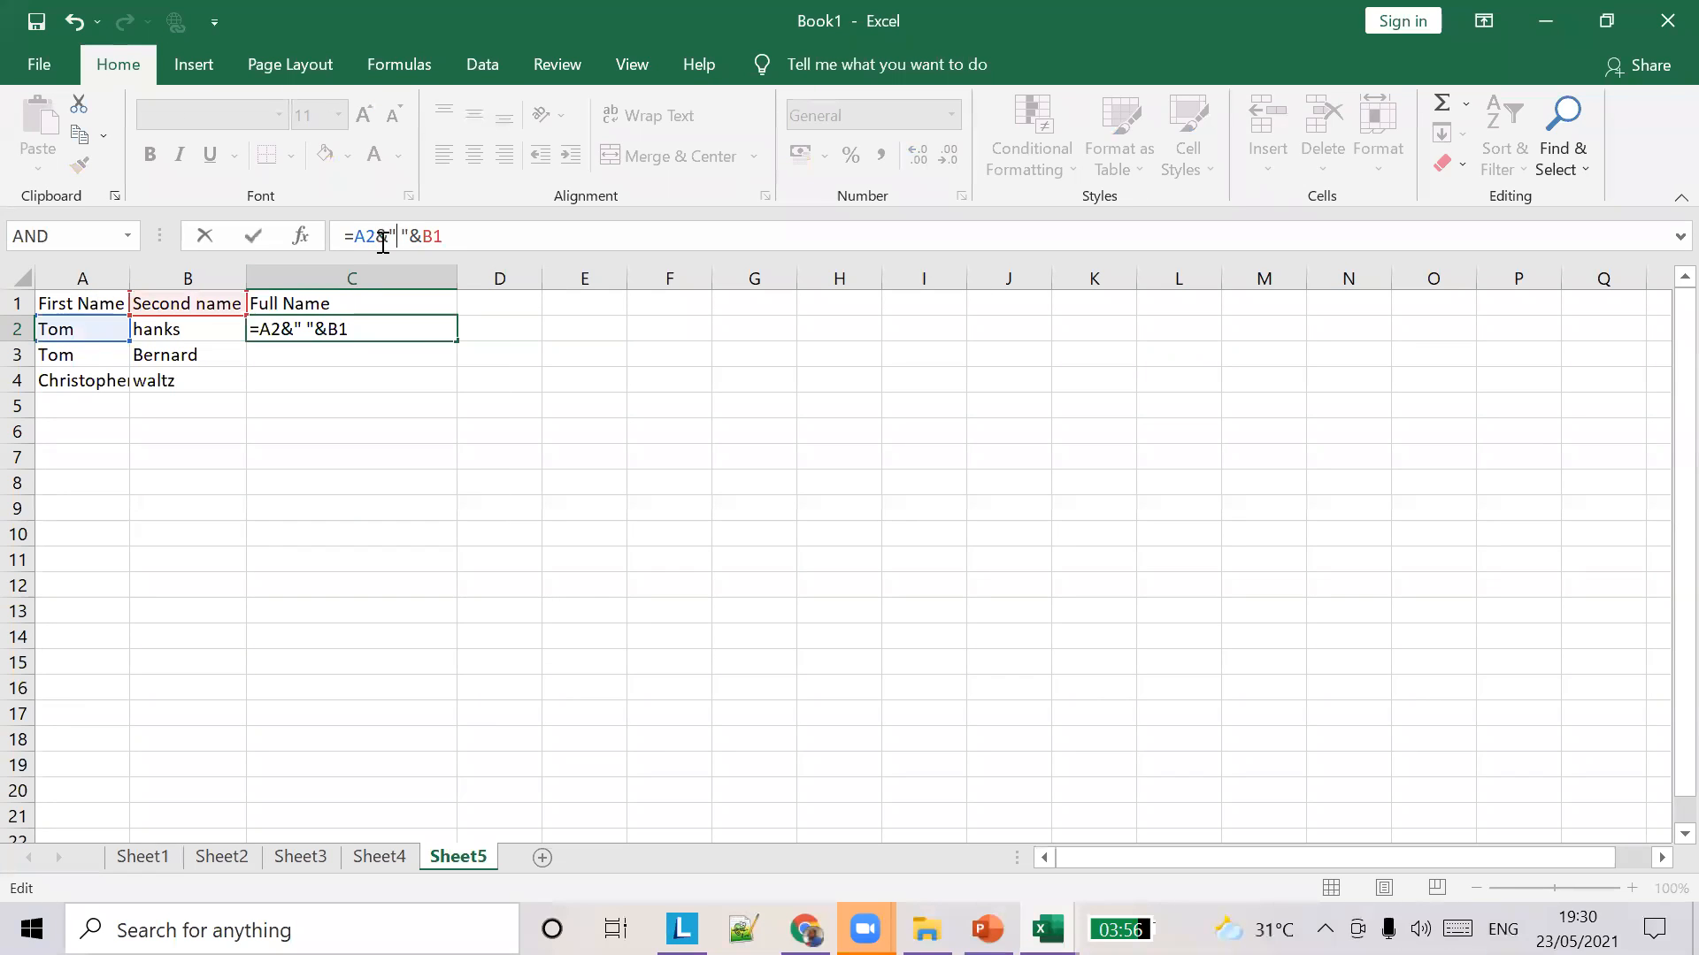
{"action": "key", "text": "Tab"}
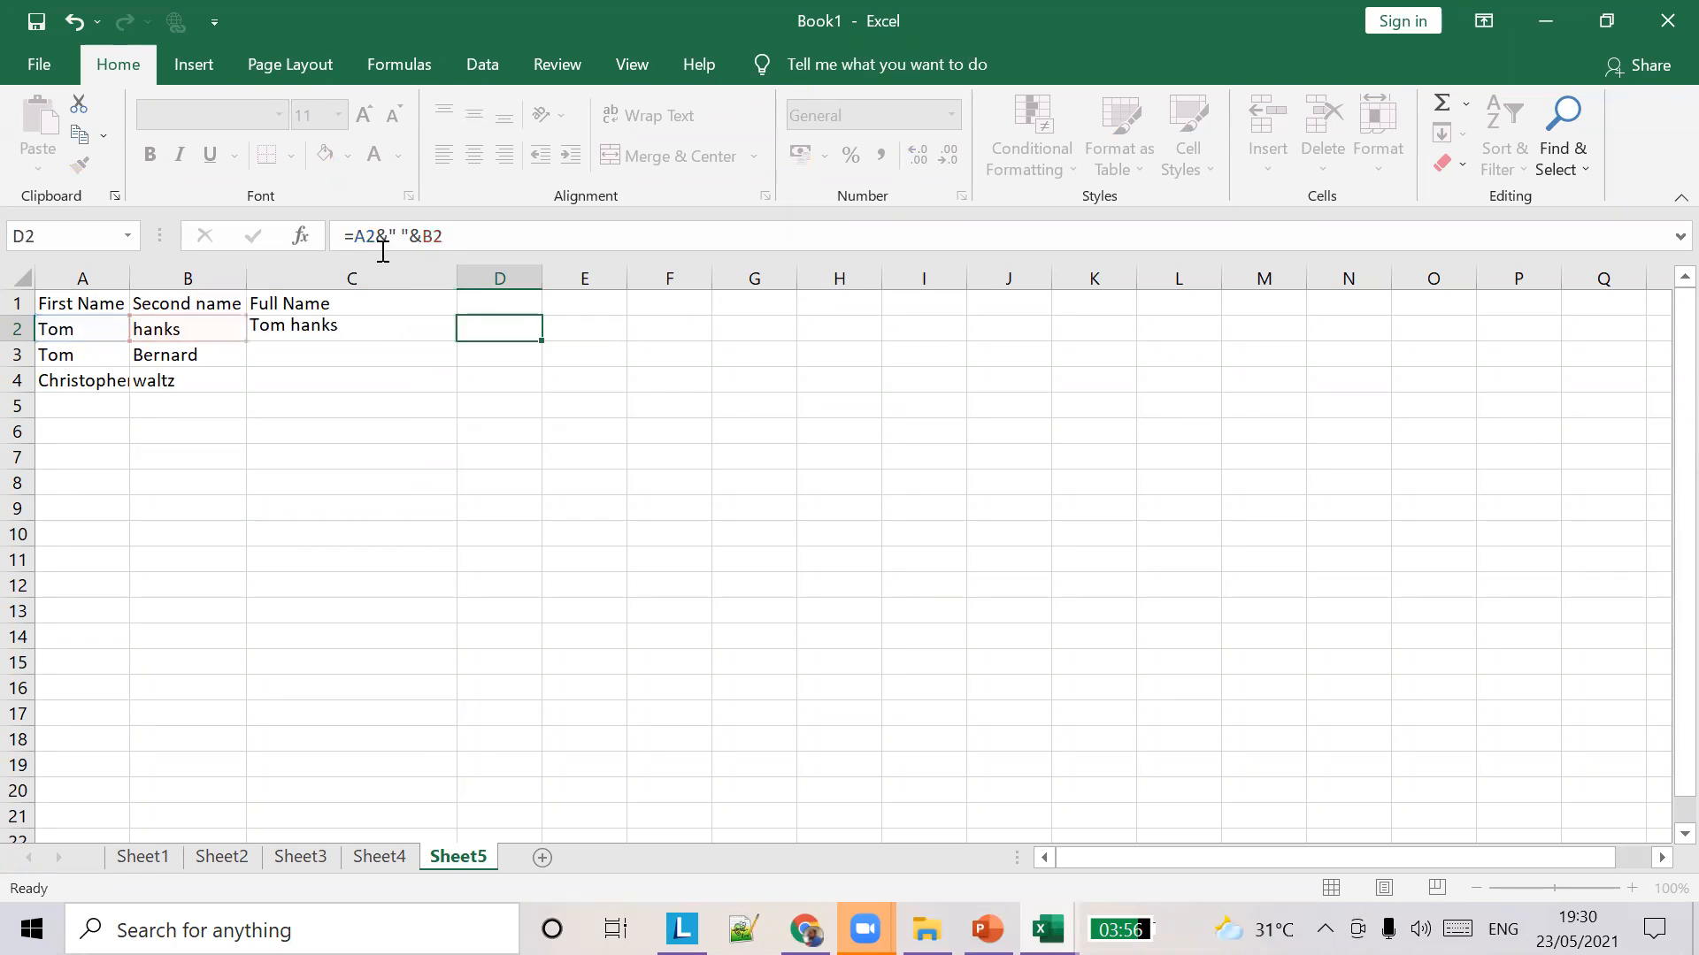
Copy the Full Name formula from C2 down to C4.
{"action": "left_click", "coordinate": [333, 330]}
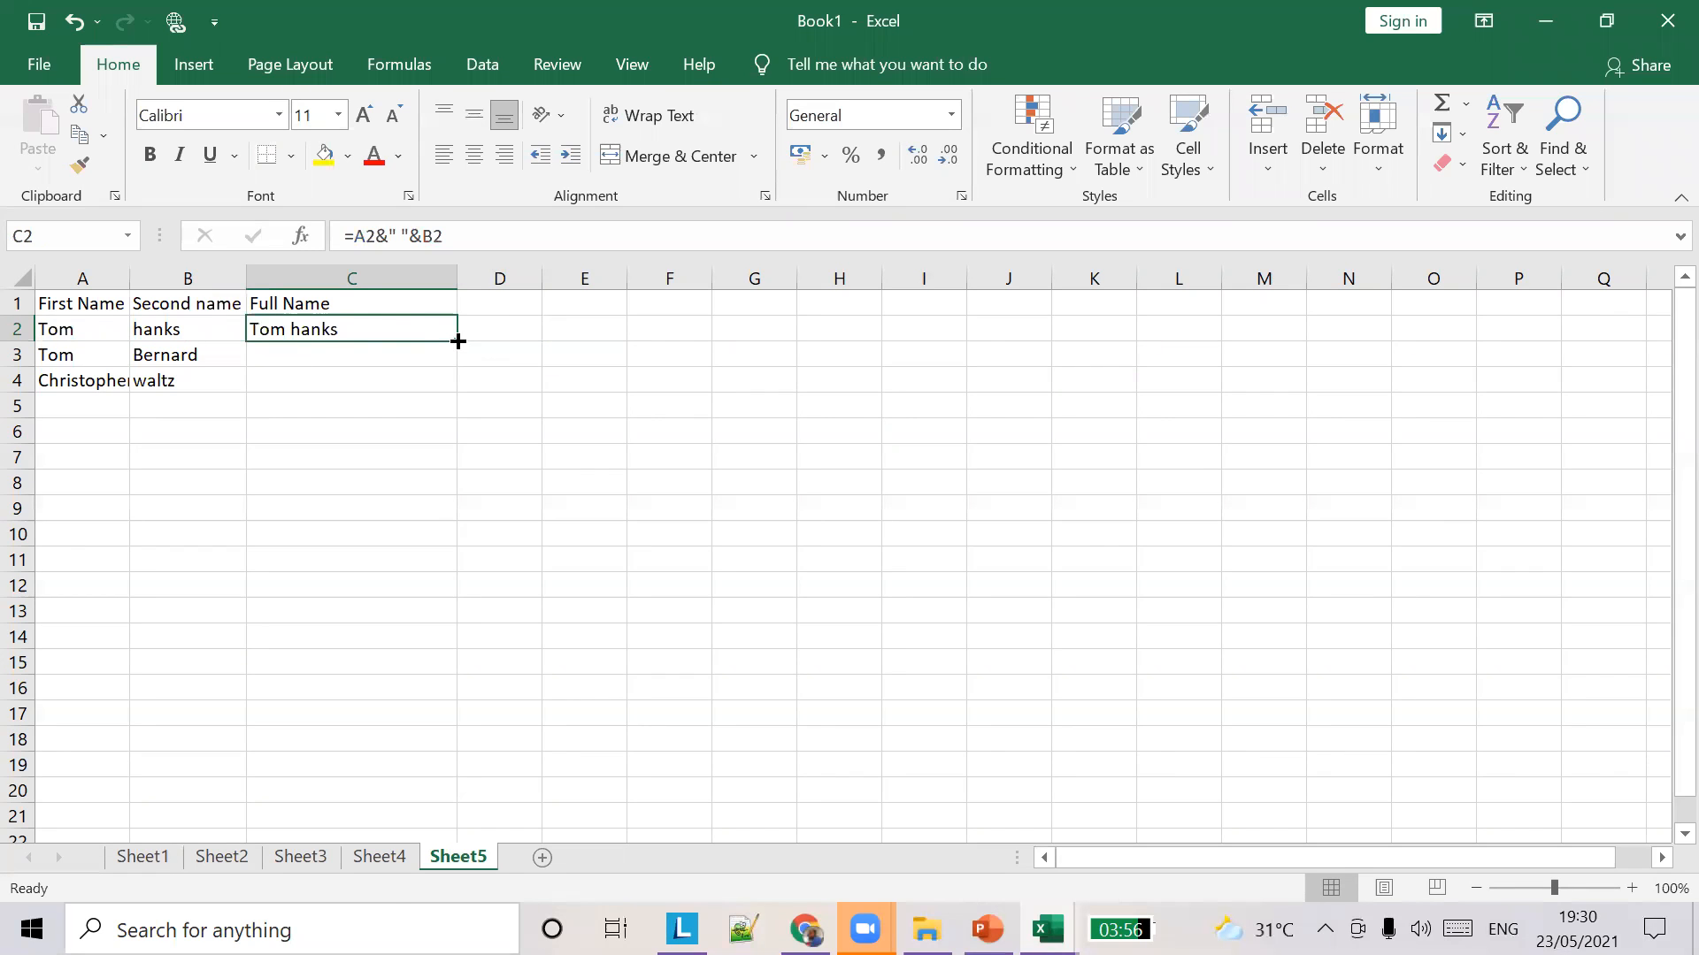
{"action": "left_click_drag", "start_coordinate": [458, 341], "coordinate": [458, 392]}
{"action": "left_click", "coordinate": [608, 350]}
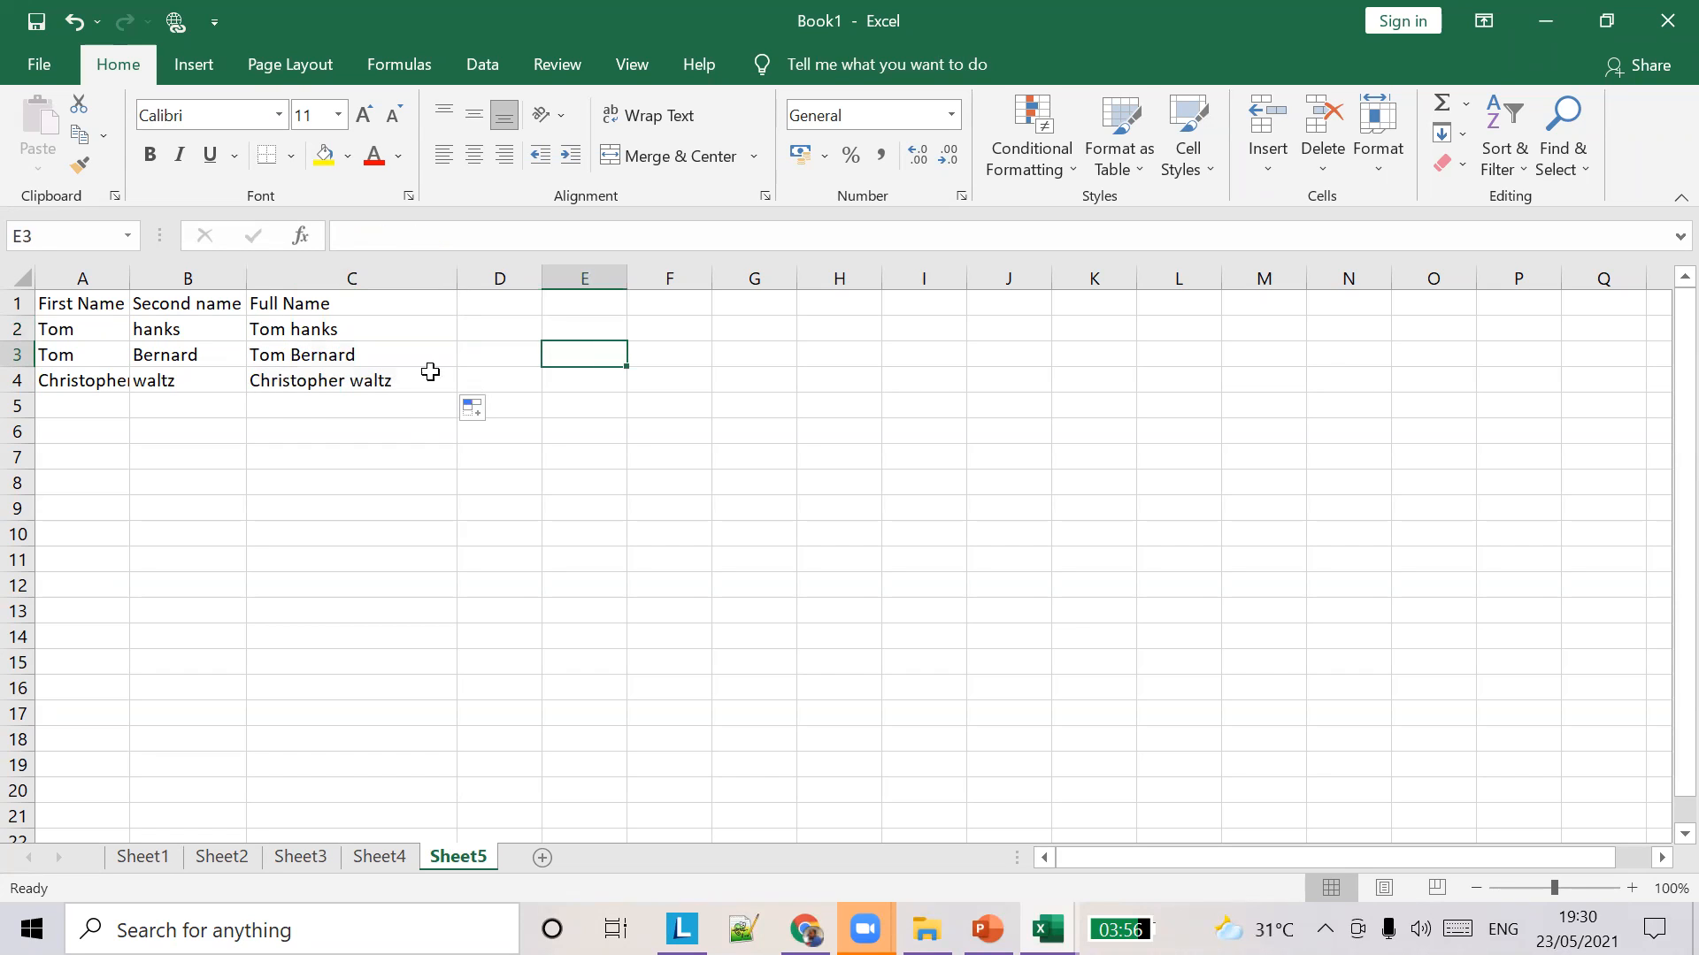
Replace the space separator in the C2 formula with an underscore, giving =A2&"_"&B2.
{"action": "left_click", "coordinate": [376, 333]}
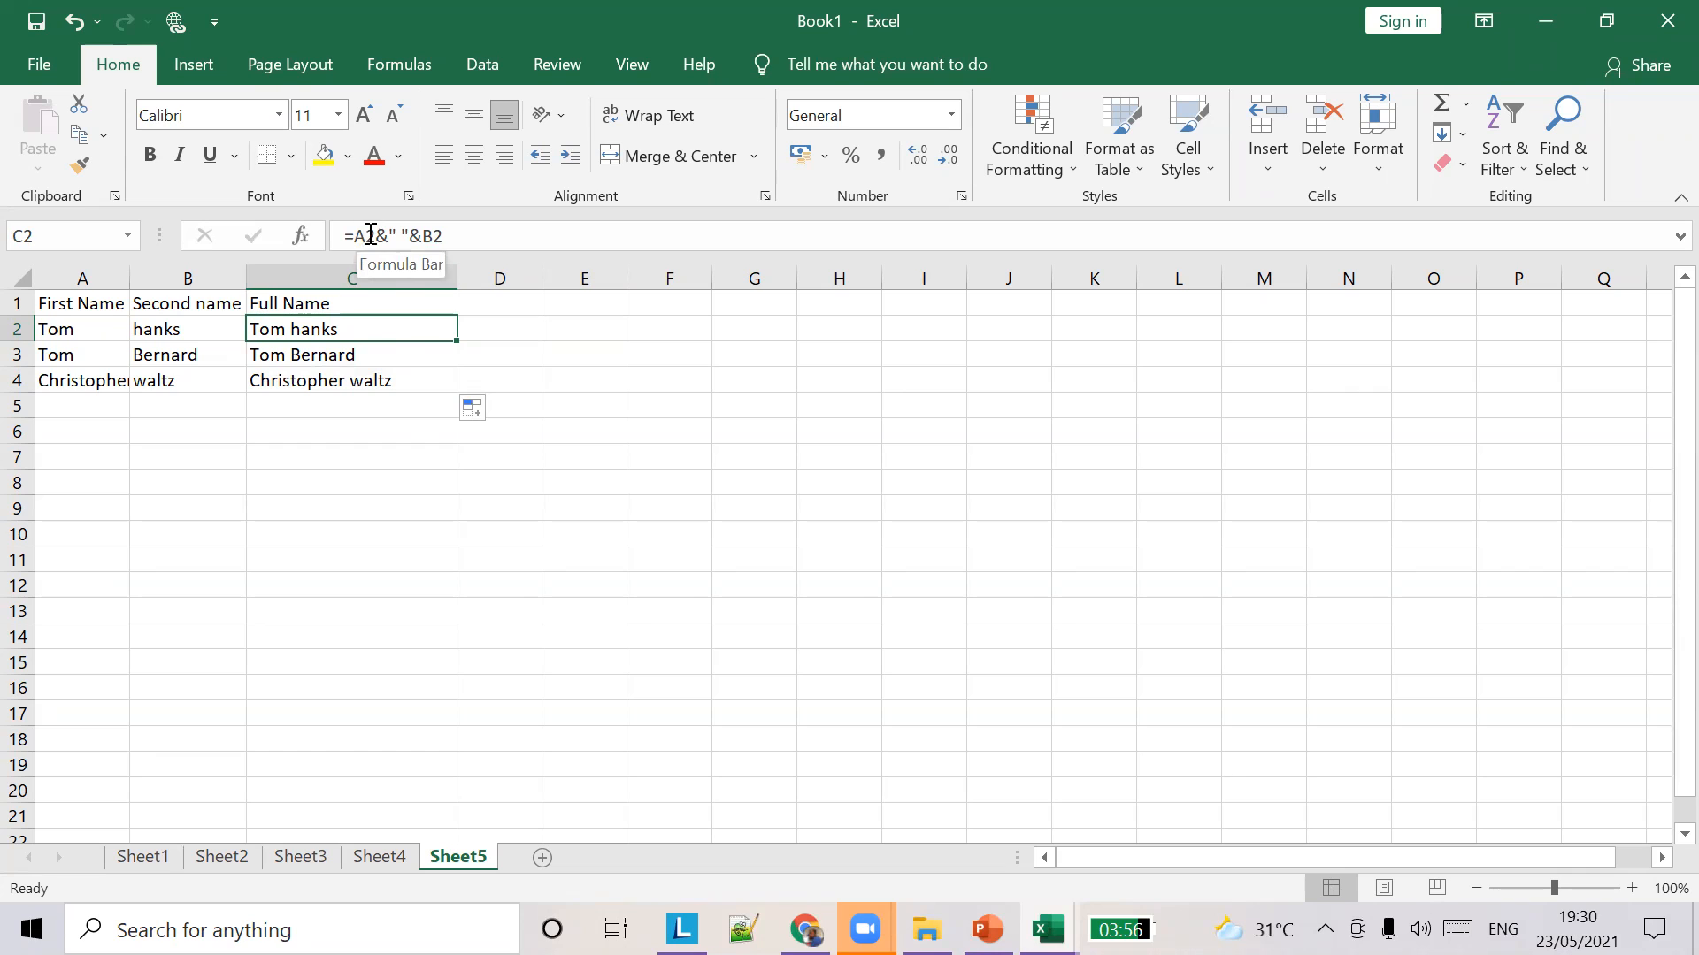
{"action": "left_click_drag", "start_coordinate": [379, 234], "coordinate": [388, 233]}
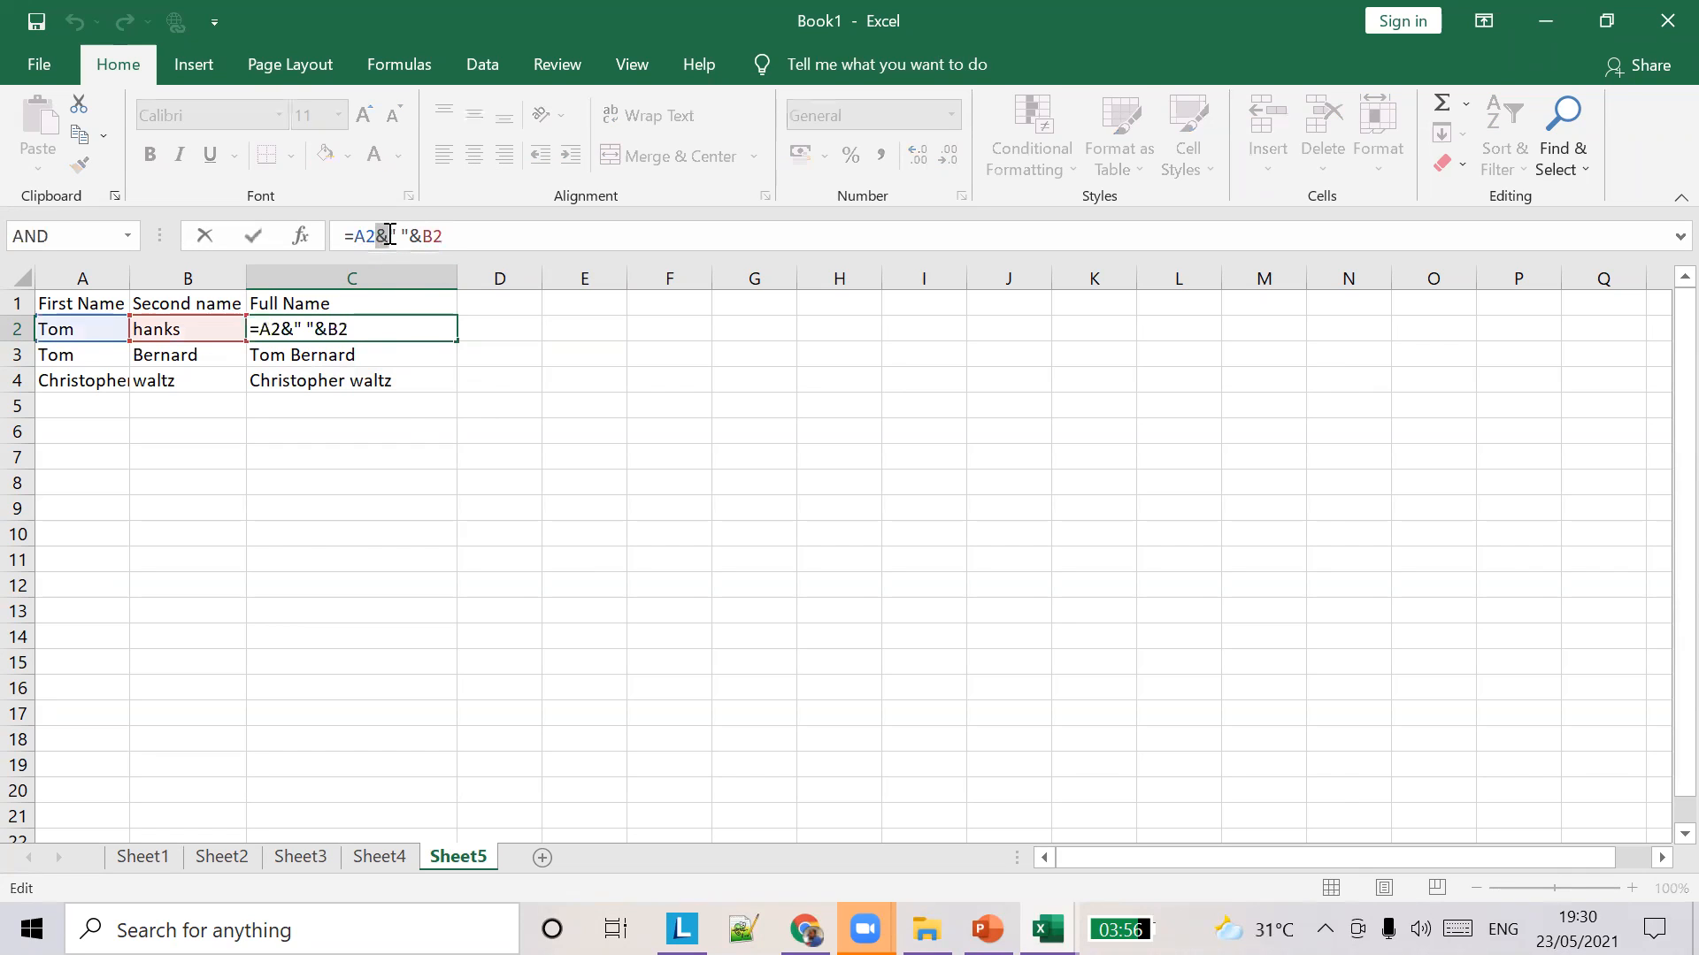
{"action": "left_click", "coordinate": [399, 235]}
{"action": "key", "text": "BackSpace"}
{"action": "type", "text": "_"}
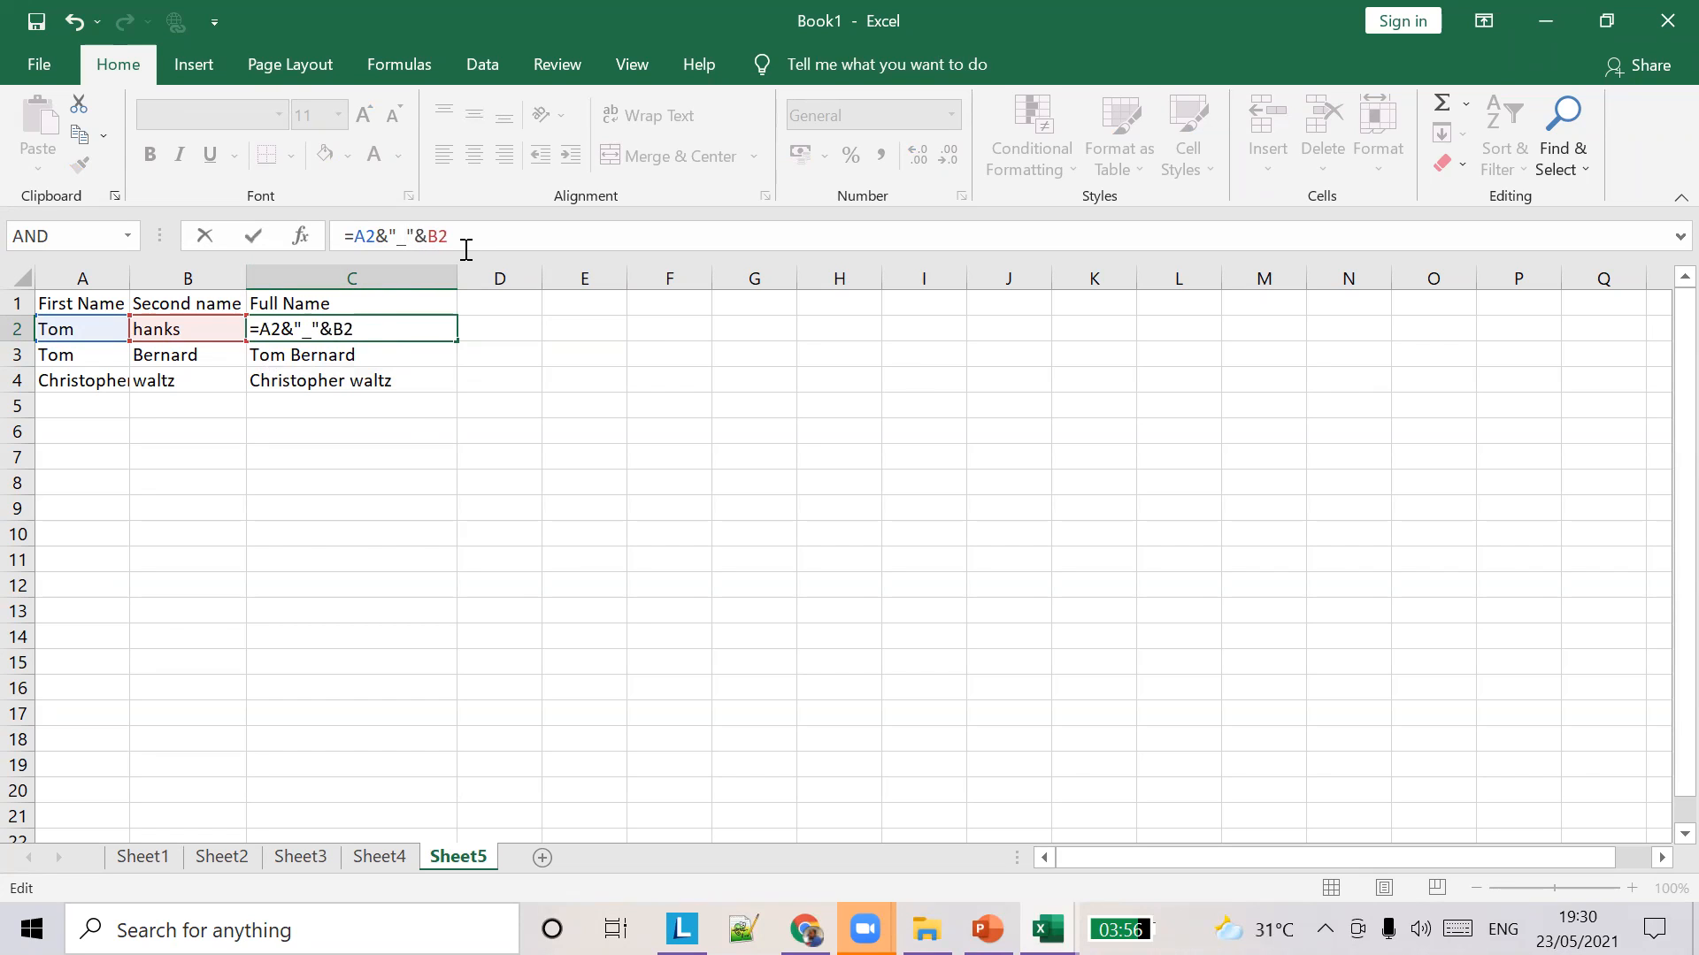
{"action": "key", "text": "Tab"}
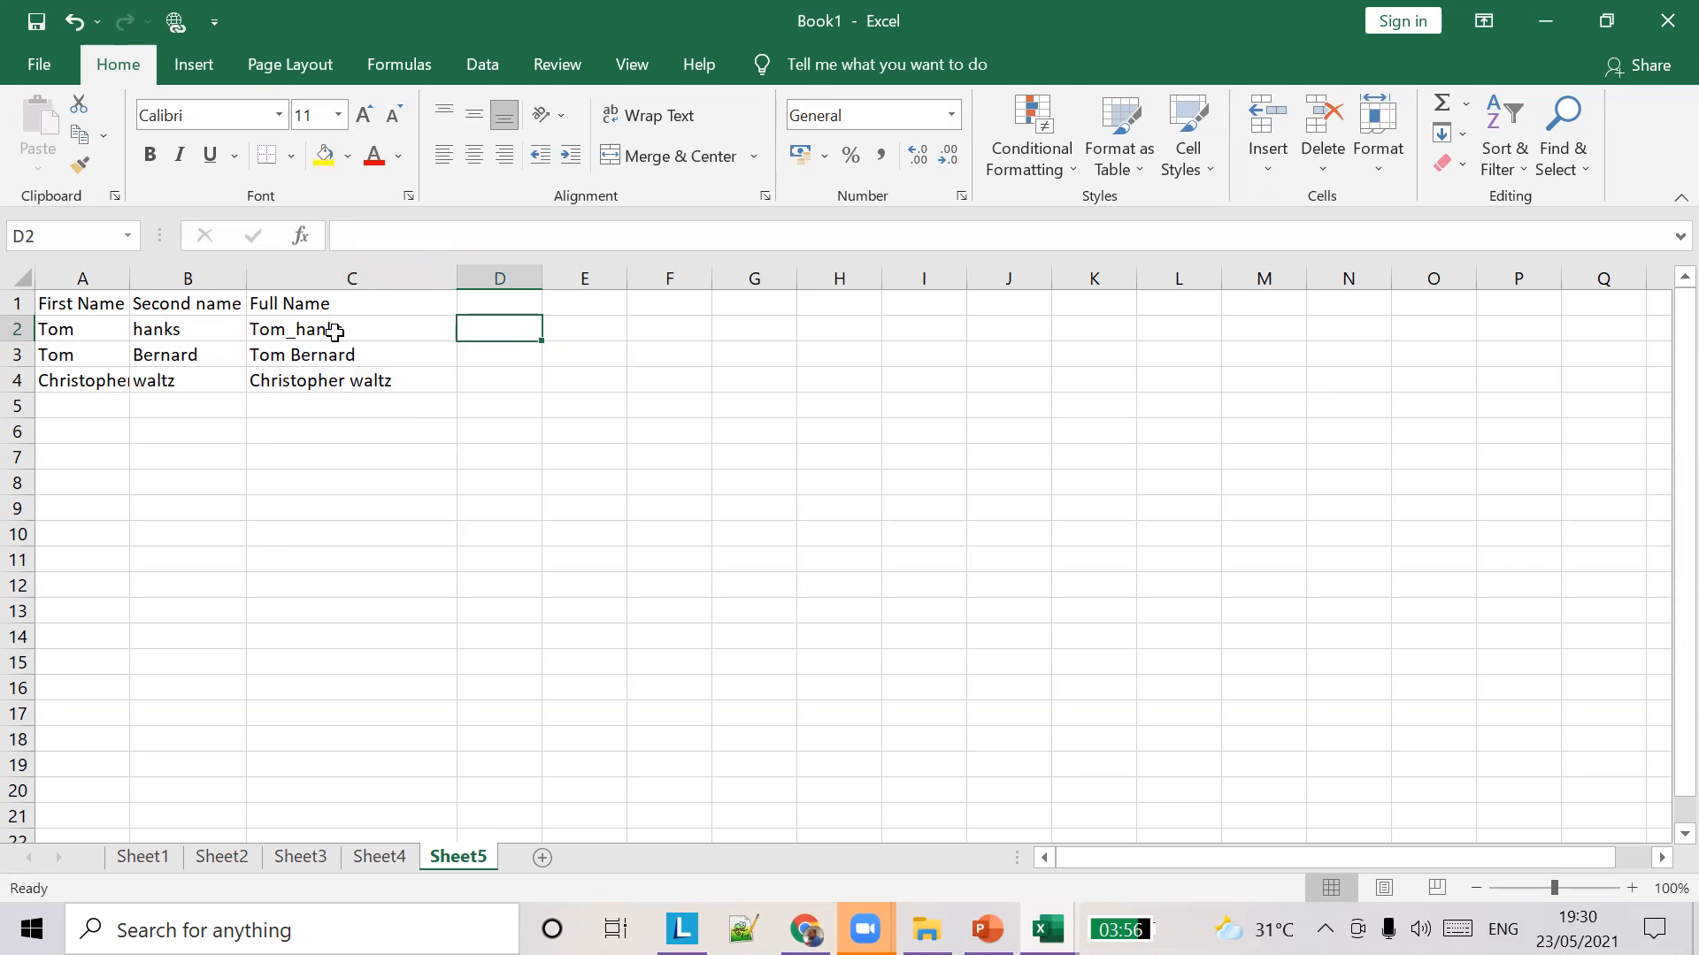
Copy the underscore formula from C2 down to C4 and inspect the copied formula in C4.
{"action": "left_click", "coordinate": [335, 331]}
{"action": "left_click_drag", "start_coordinate": [458, 342], "coordinate": [461, 393]}
{"action": "left_click", "coordinate": [311, 382]}
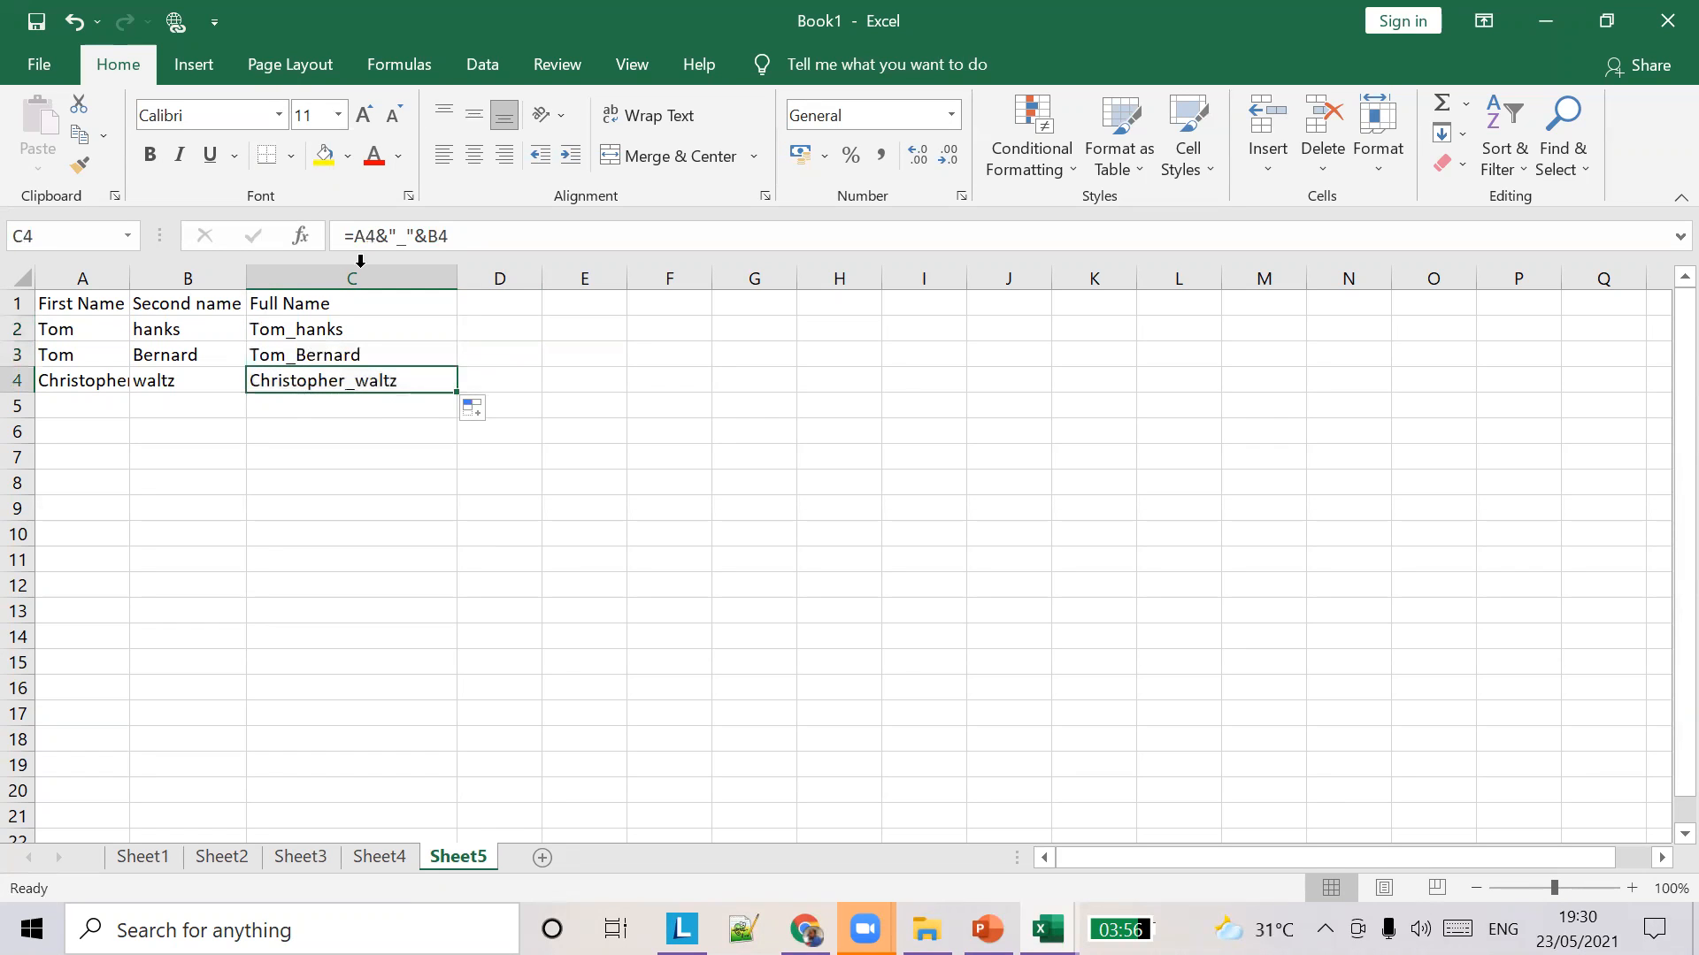
Try replacing the underscore in the C4 formula with several spaces, and leave the Save As screen without saving.
{"action": "left_click", "coordinate": [406, 236]}
{"action": "key", "text": "BackSpace"}
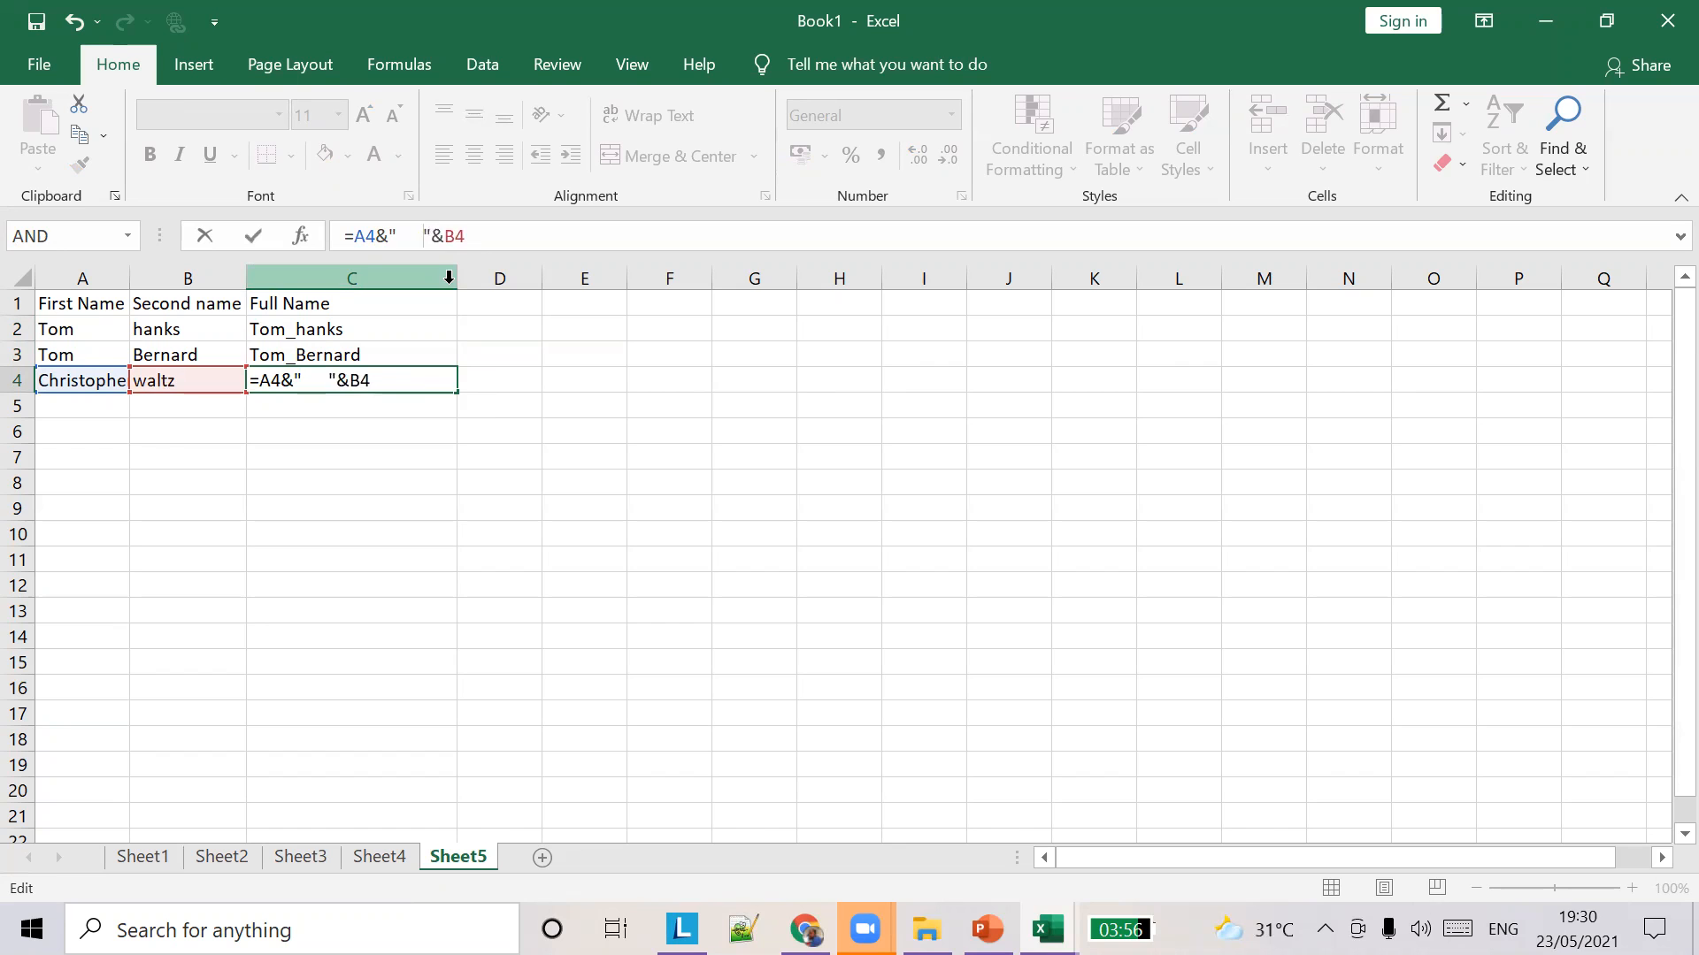
{"action": "left_click", "coordinate": [674, 400]}
{"action": "key", "text": "ctrl+s"}
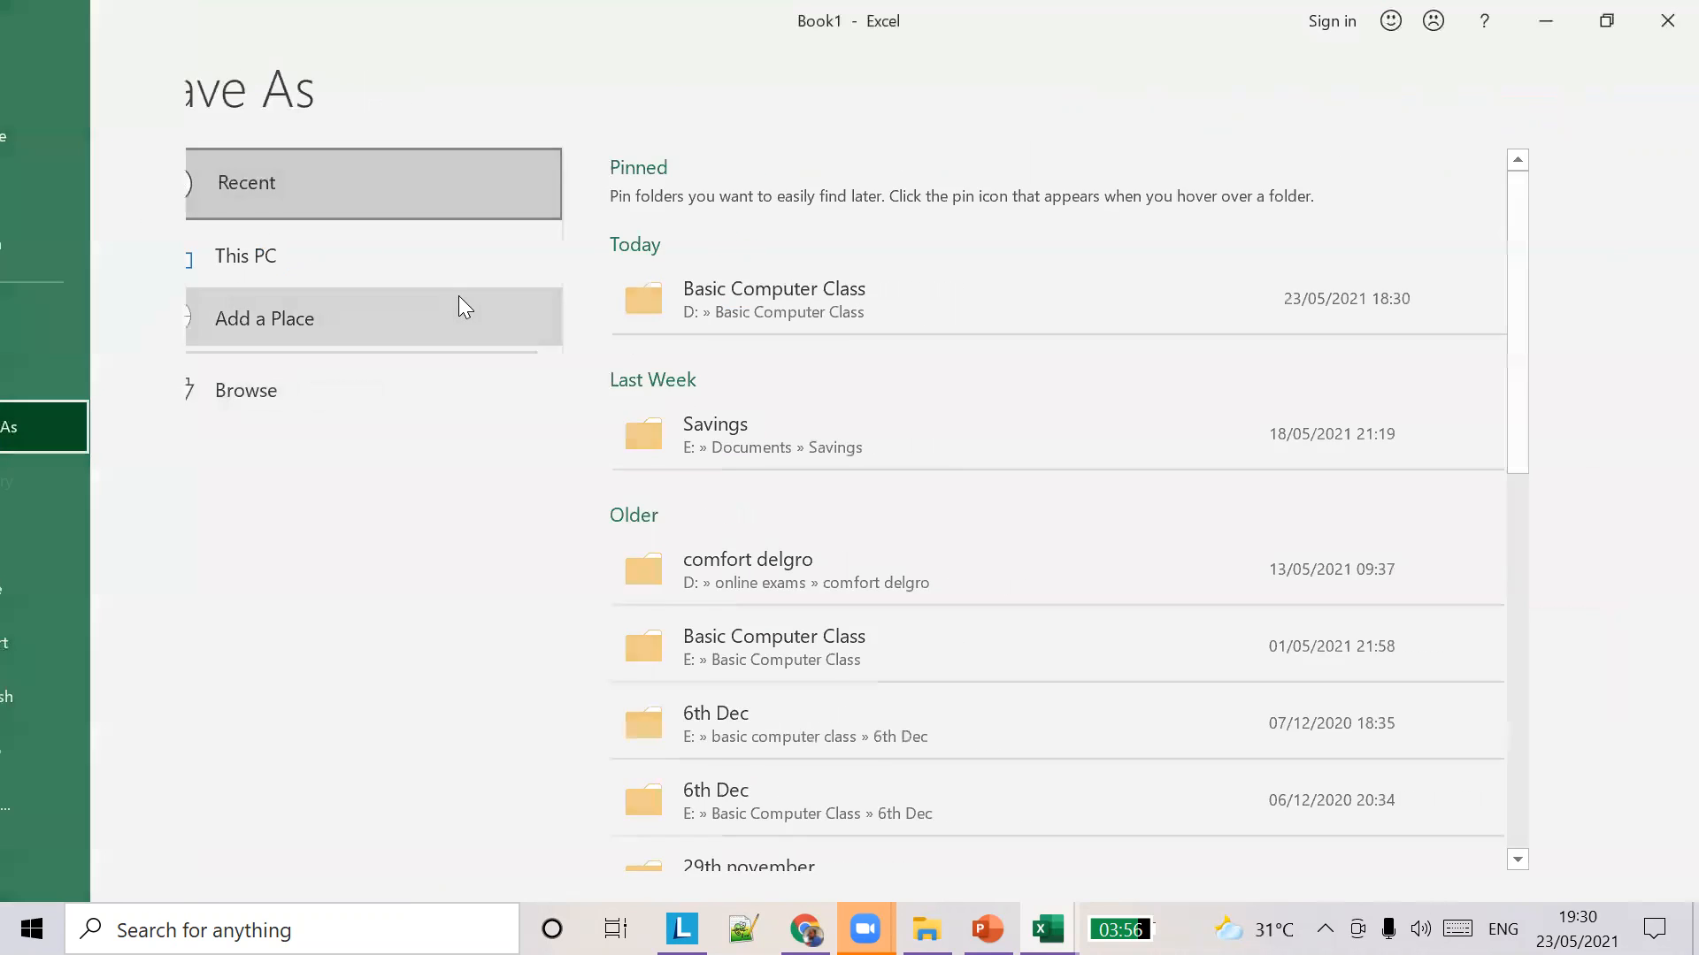
{"action": "key", "text": "Escape"}
{"action": "key", "text": "Escape"}
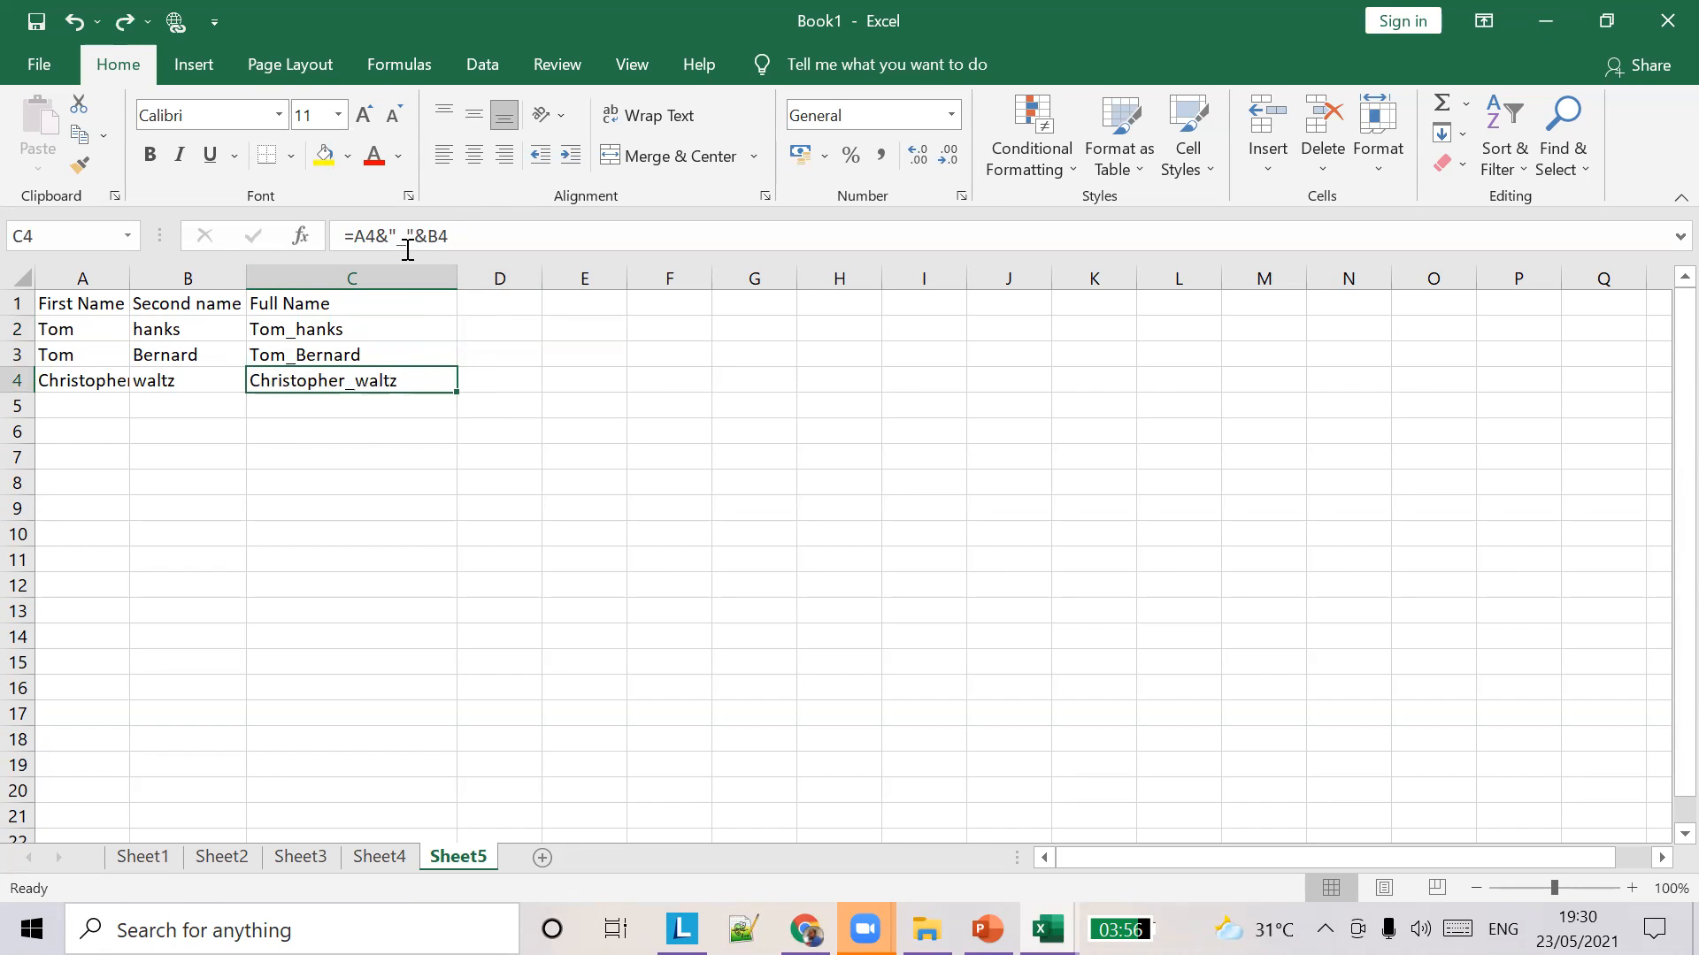
Undo the underscore changes in the Full Name column, back to the formula =A2&" "&B2 in C2.
{"action": "key", "text": "ctrl+z"}
{"action": "key", "text": "ctrl+z"}
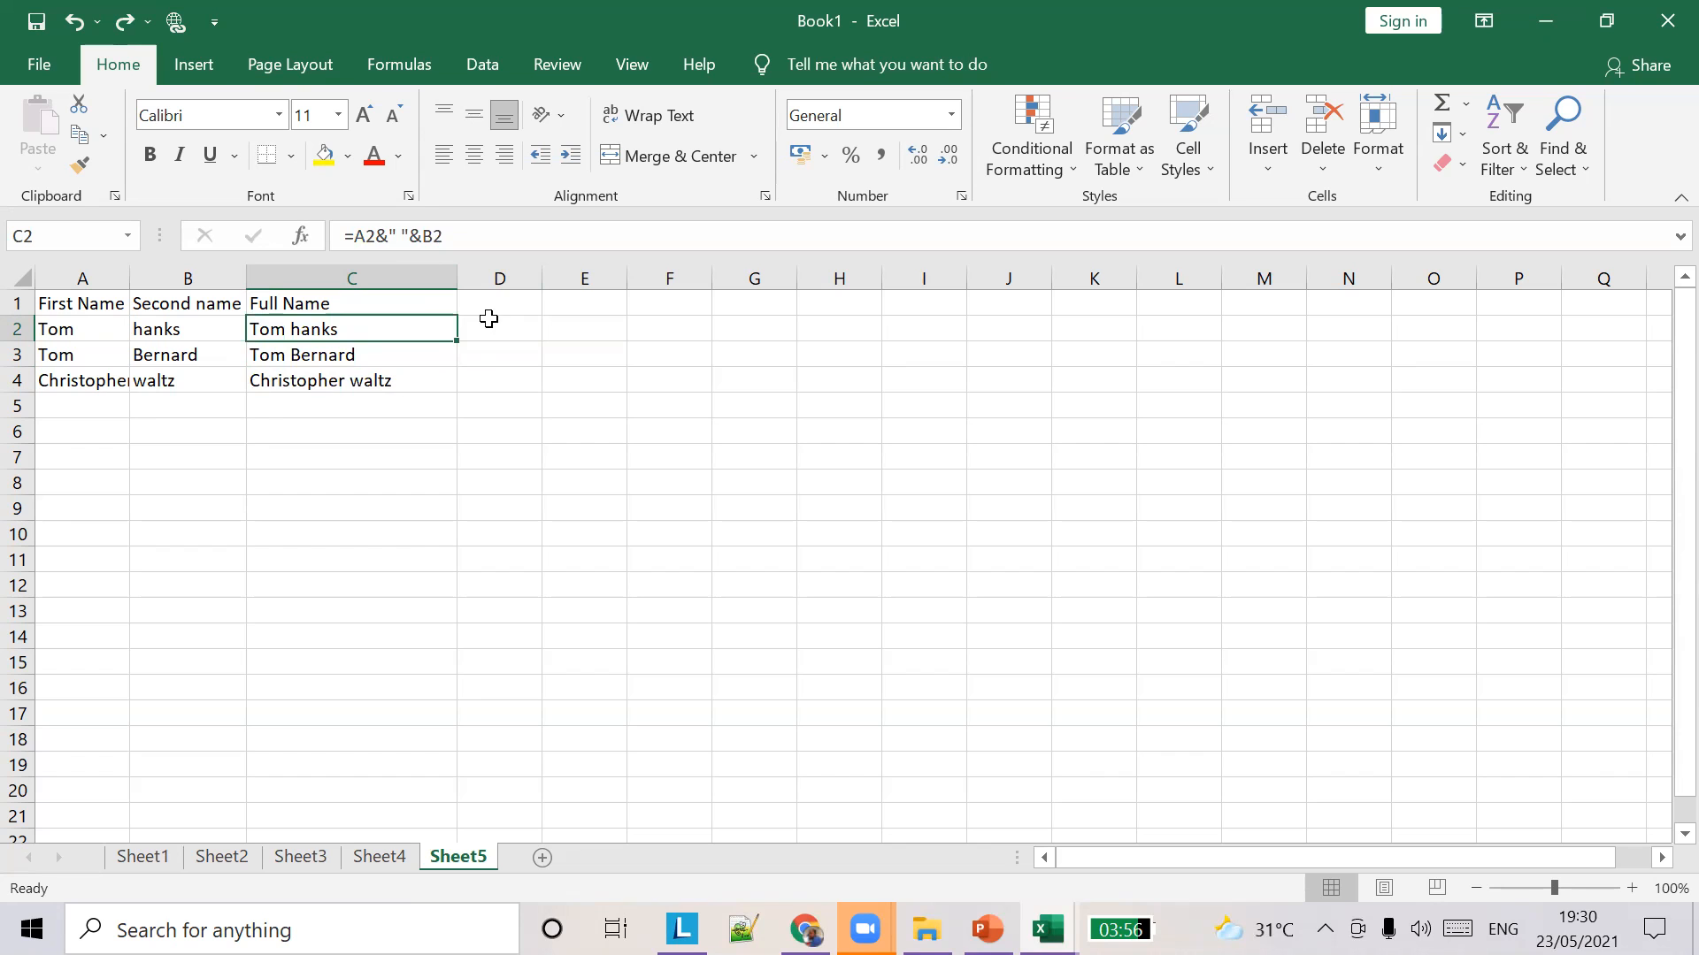
{"action": "left_click", "coordinate": [571, 321]}
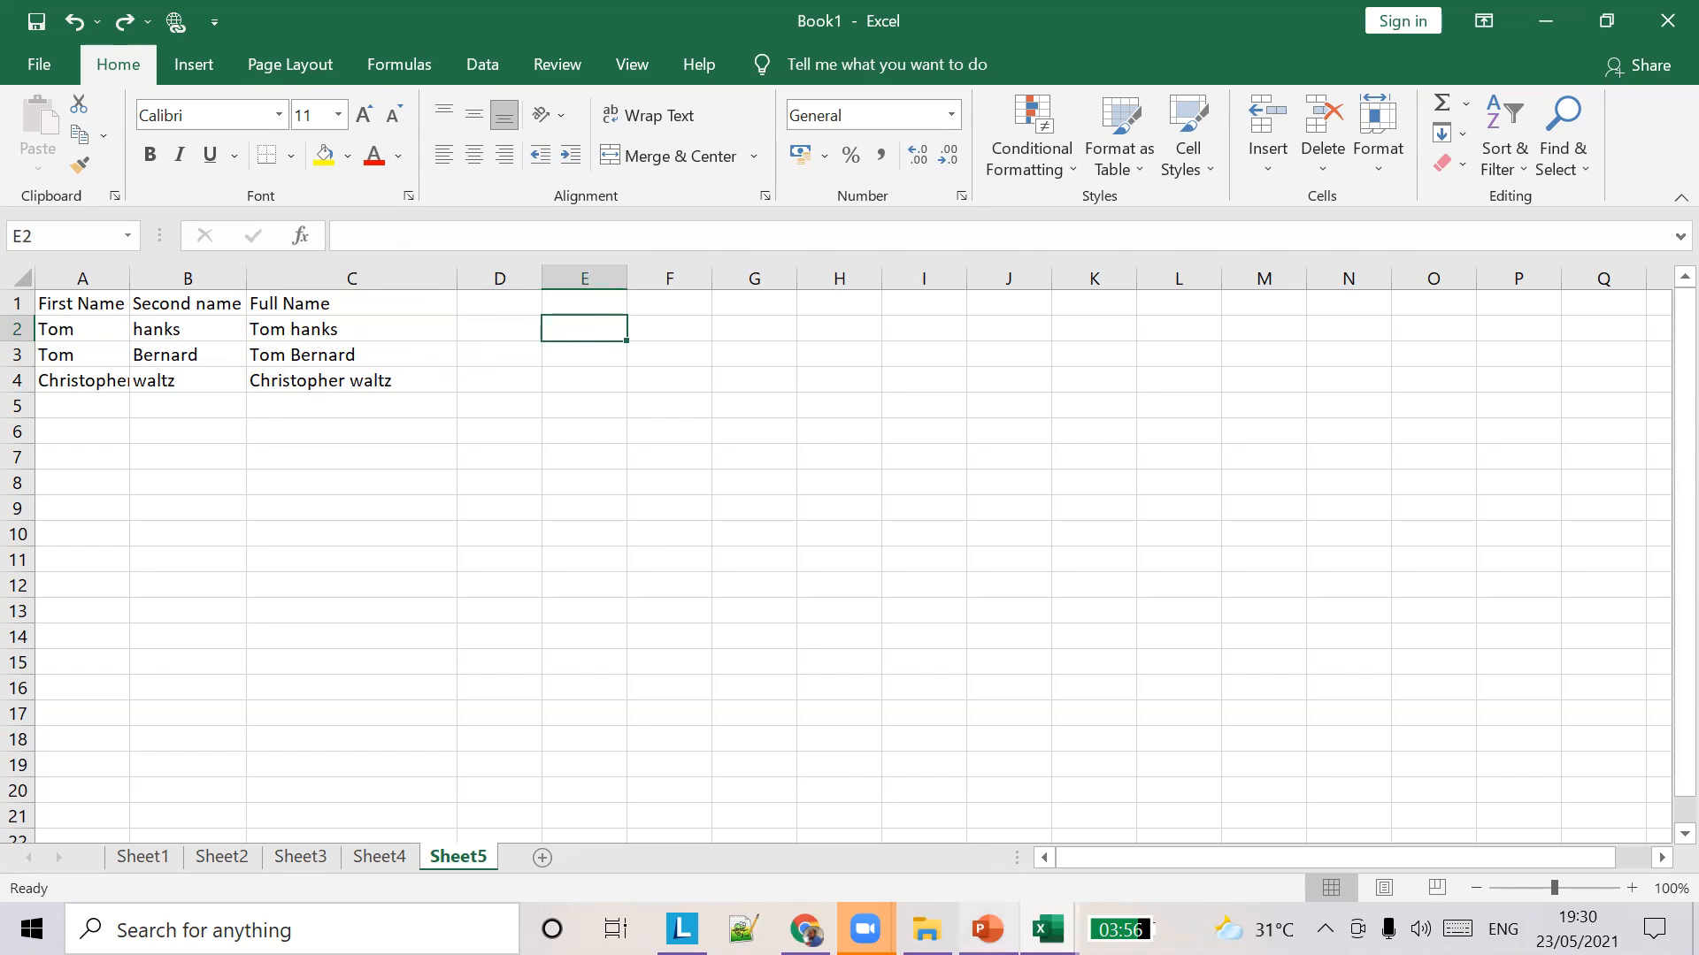
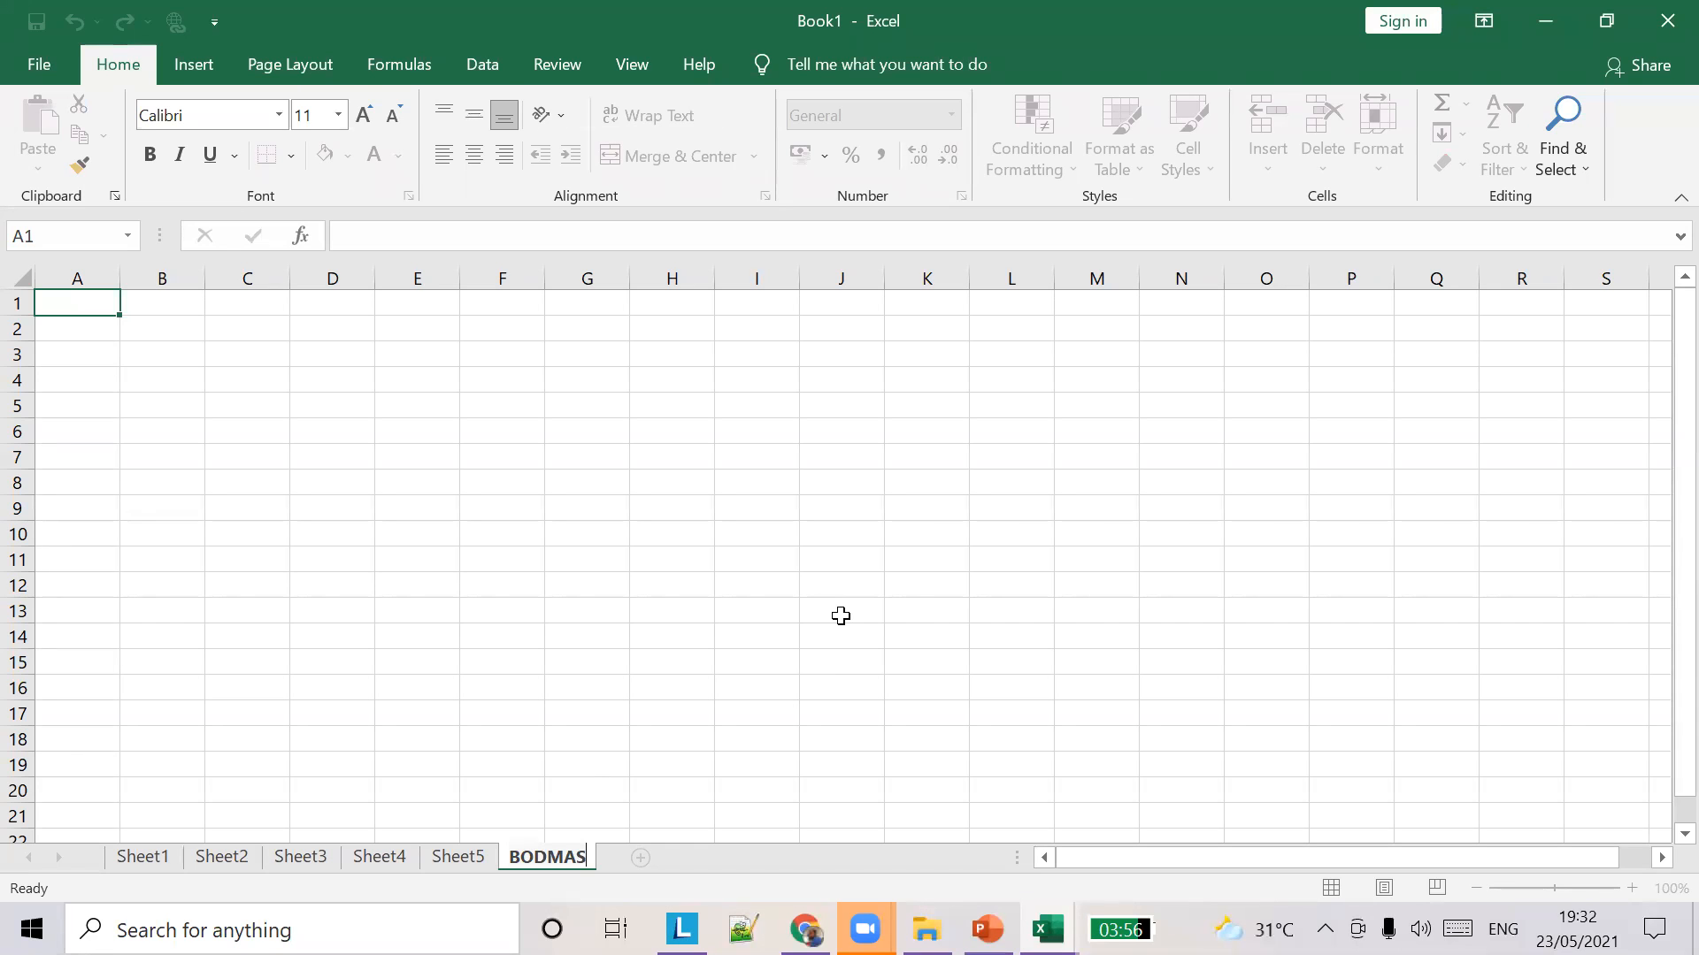
Check the BODMAS slide in PowerPoint, return to Excel and name the new sheet BODMAS2.
{"action": "key", "text": "alt+Tab"}
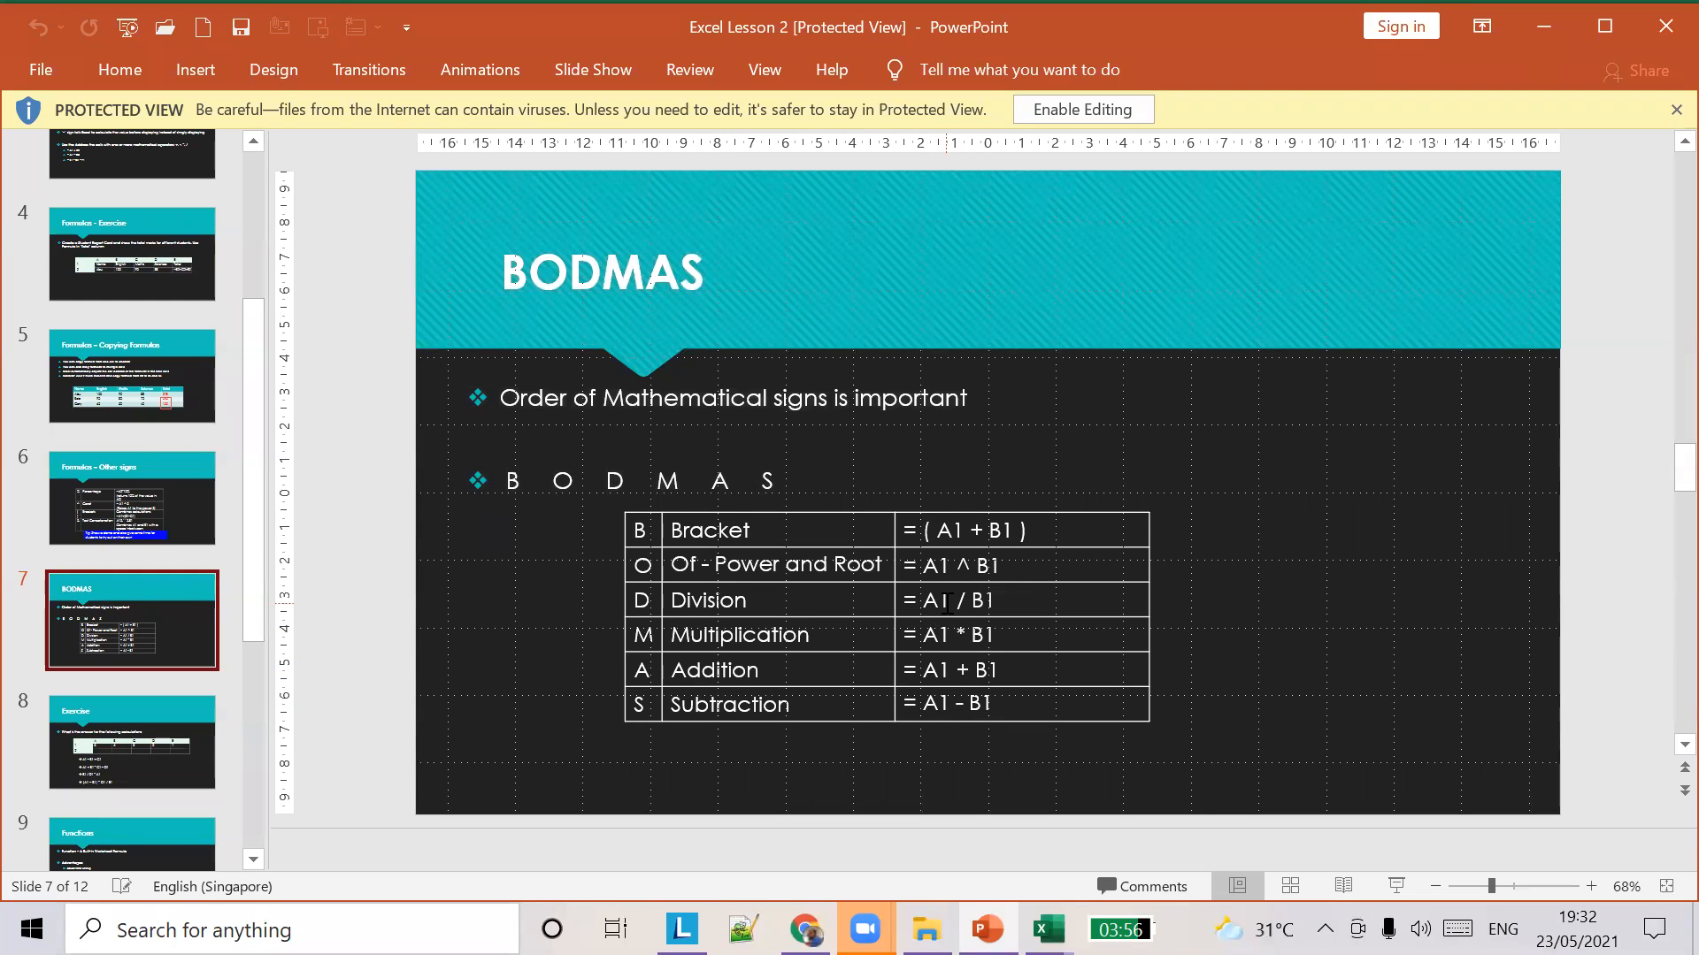
{"action": "key", "text": "alt+Tab"}
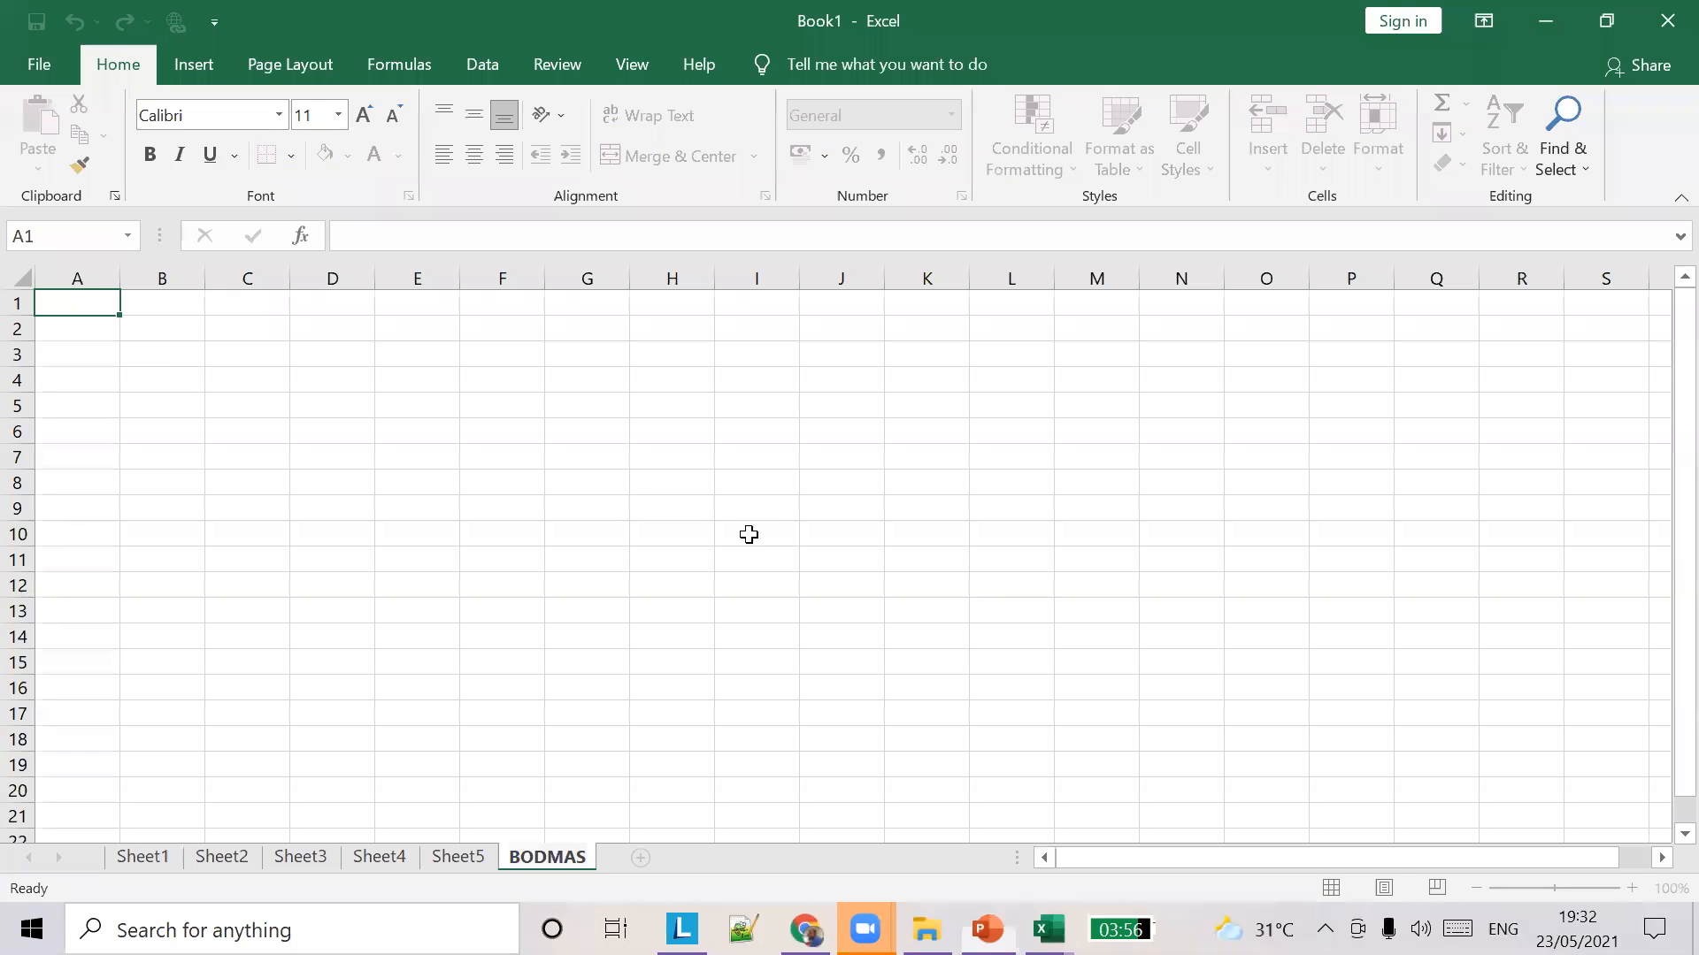
{"action": "type", "text": "2"}
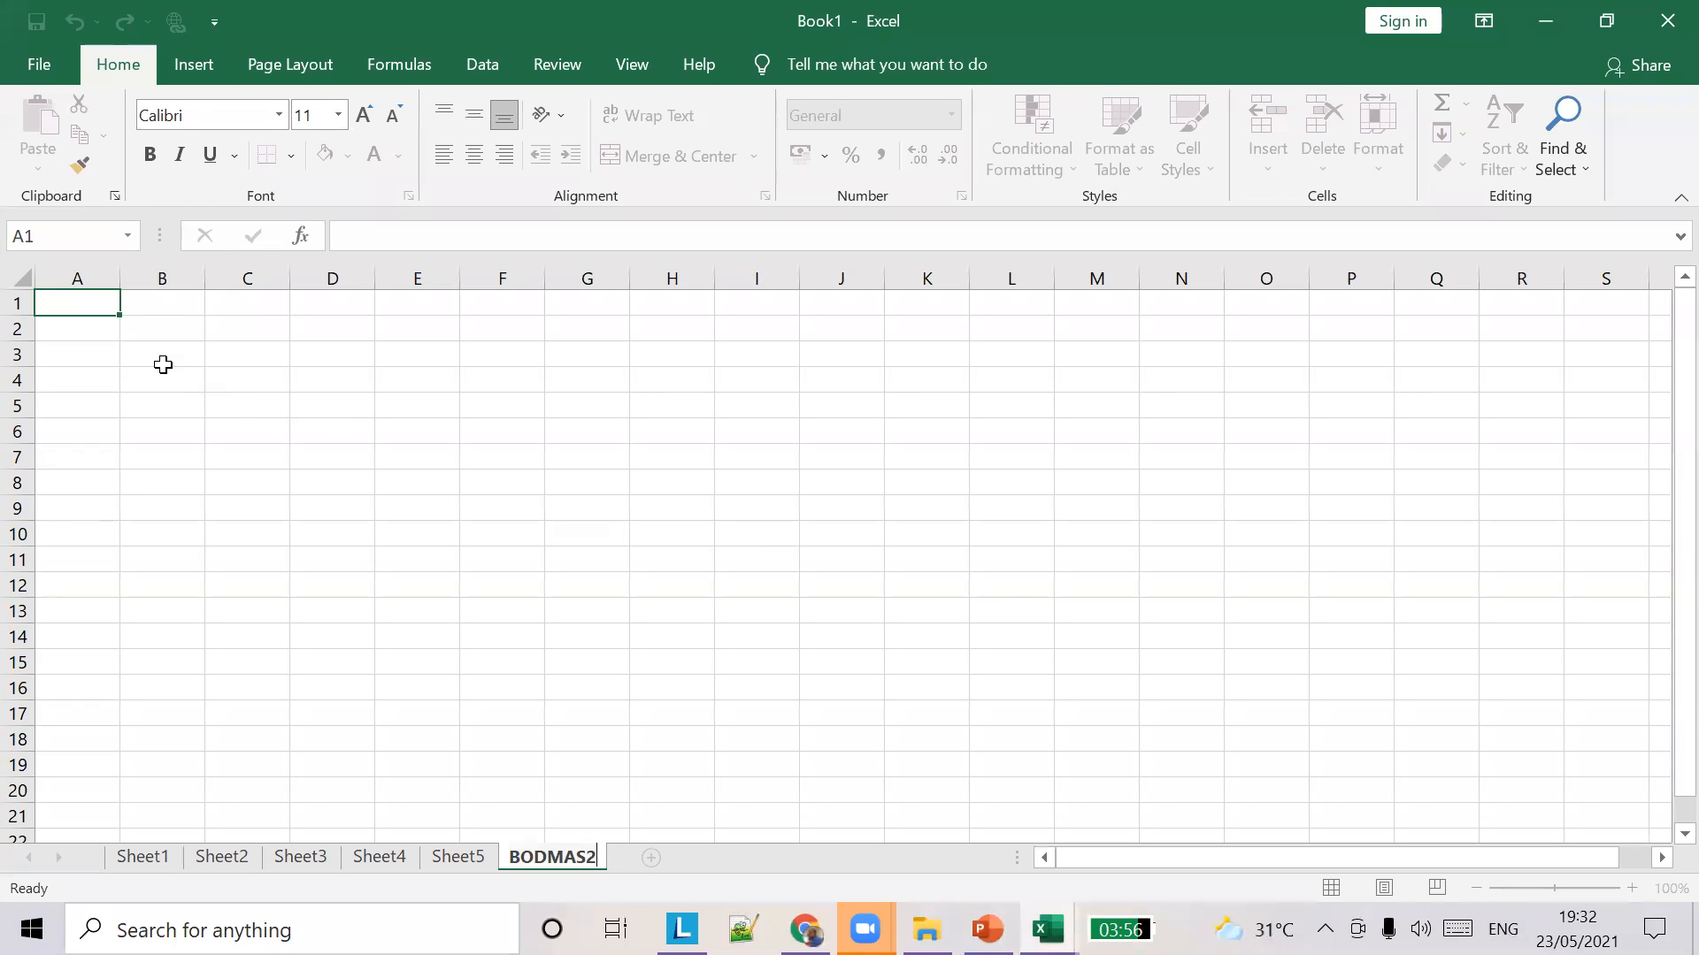
{"action": "left_click", "coordinate": [171, 319]}
Enter the numbers 2, 3 and 4 in cells A1, B1 and C1.
{"action": "left_click", "coordinate": [109, 304]}
{"action": "type", "text": "2"}
{"action": "left_click", "coordinate": [174, 302]}
{"action": "type", "text": "2"}
{"action": "key", "text": "alt+Tab"}
{"action": "key", "text": "alt+Tab"}
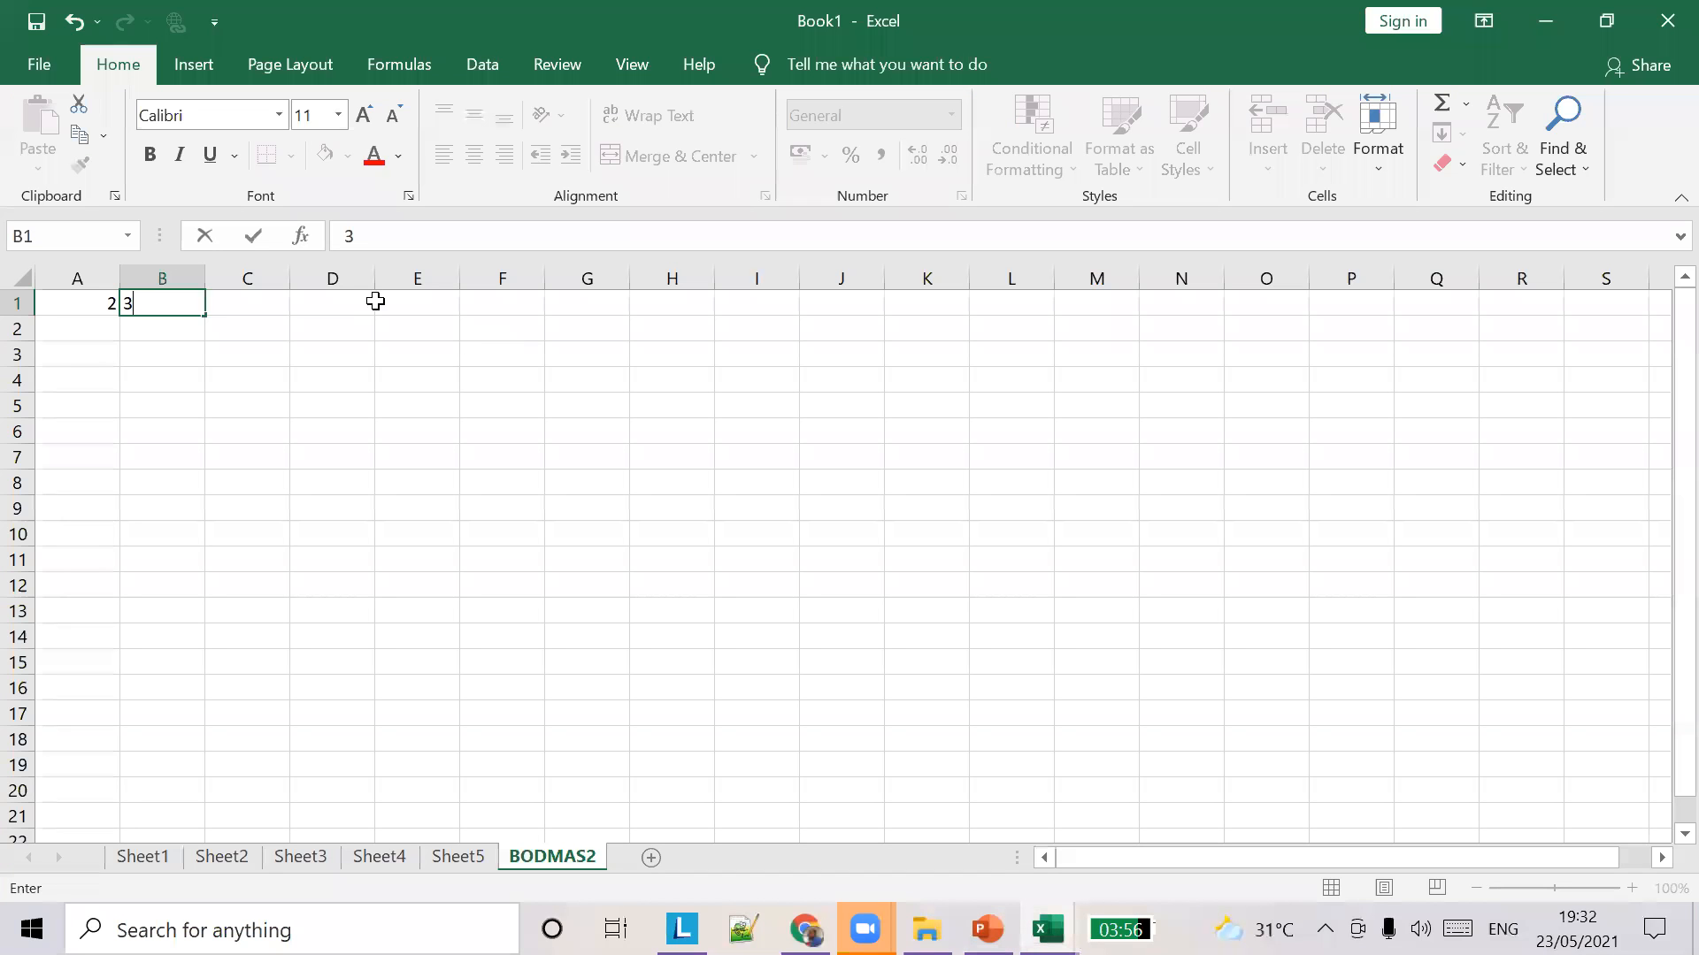
{"action": "key", "text": "BackSpace"}
{"action": "type", "text": "3"}
{"action": "left_click", "coordinate": [276, 315]}
{"action": "type", "text": "4"}
{"action": "left_click", "coordinate": [370, 300]}
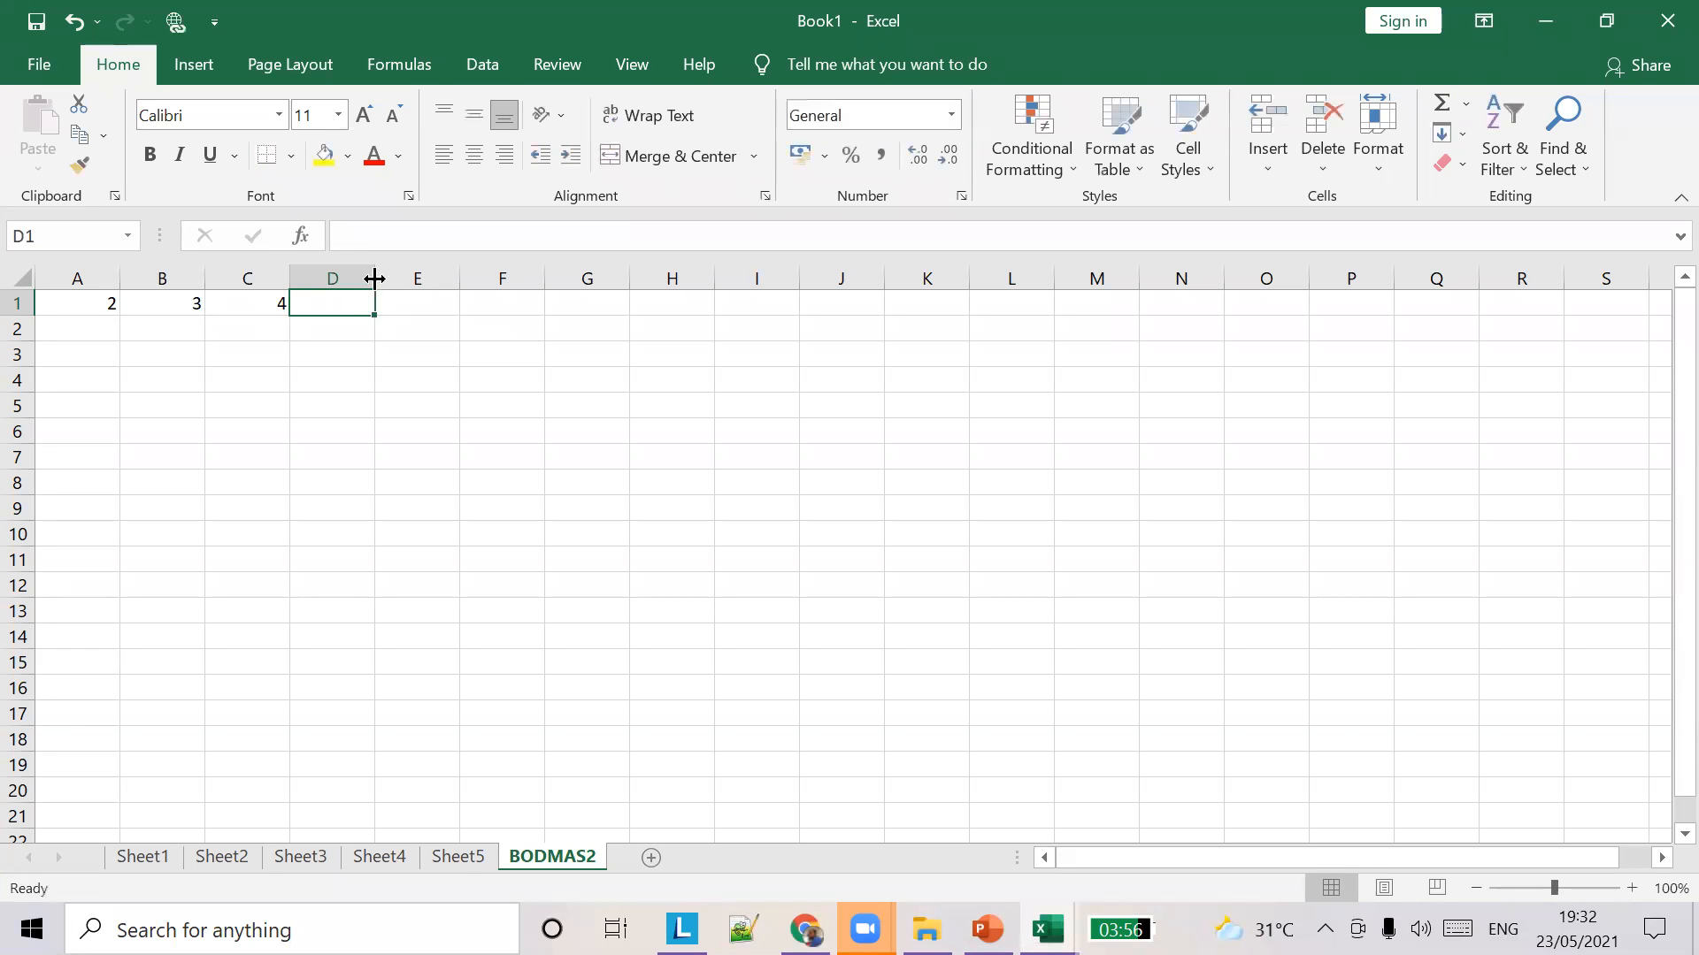
Enter the formula =A14 in cell D1.
{"action": "left_click", "coordinate": [390, 237]}
{"action": "type", "text": "="}
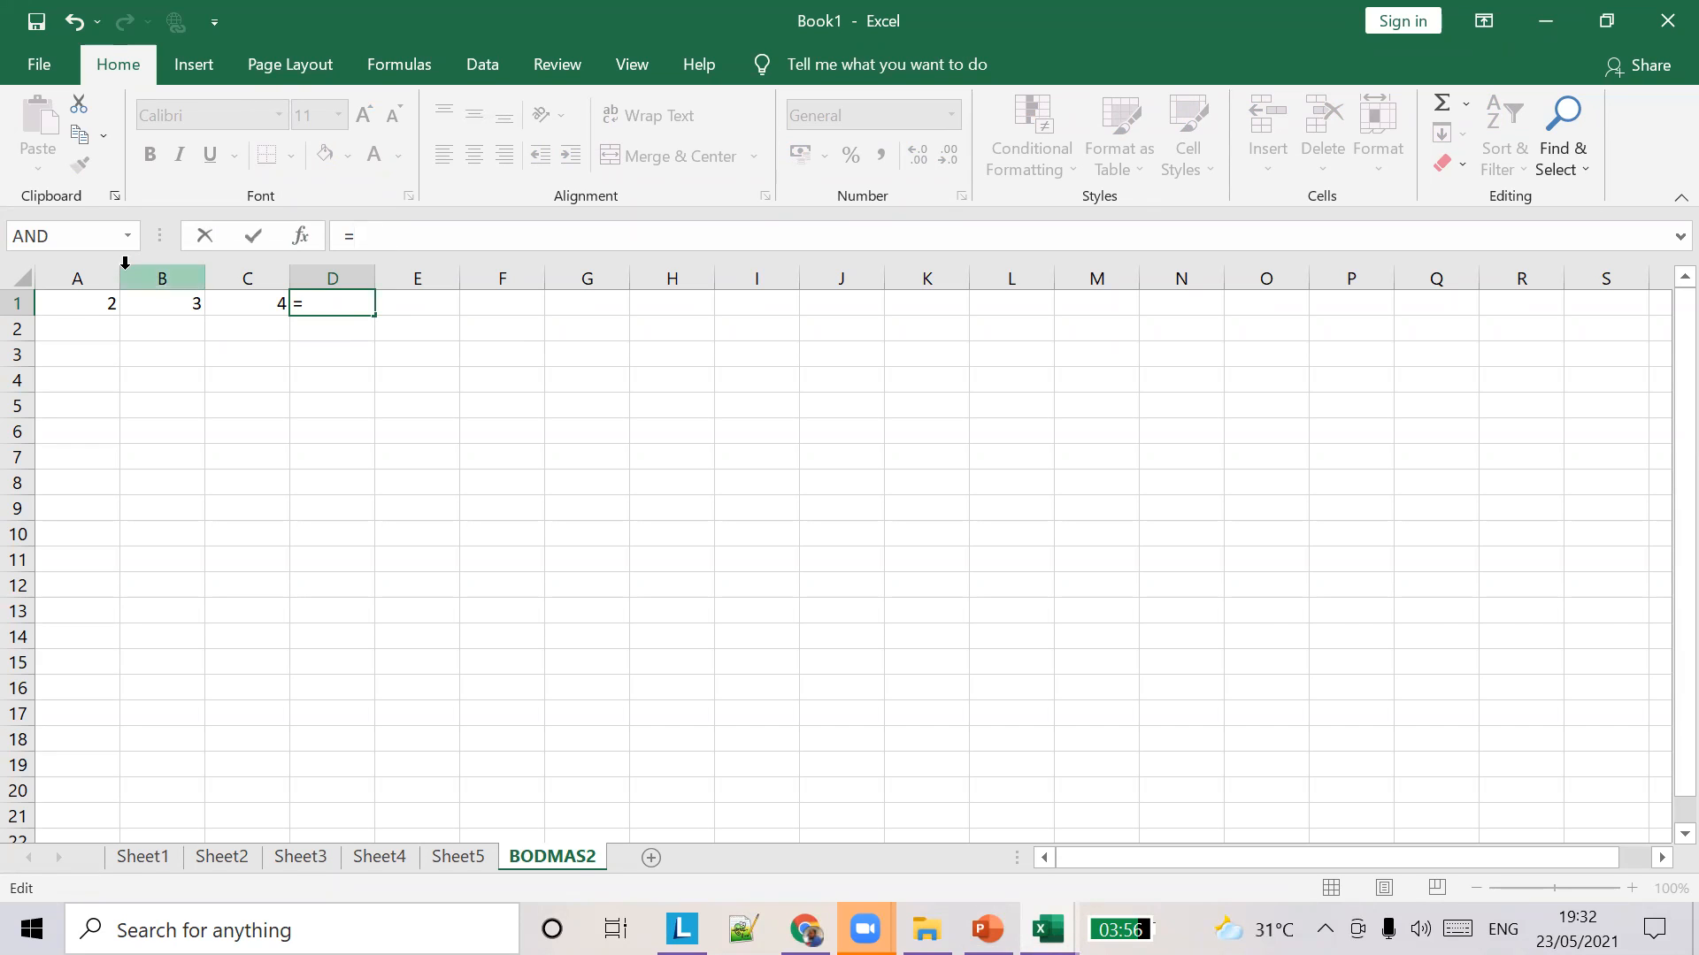
{"action": "left_click", "coordinate": [90, 310]}
{"action": "type", "text": "4"}
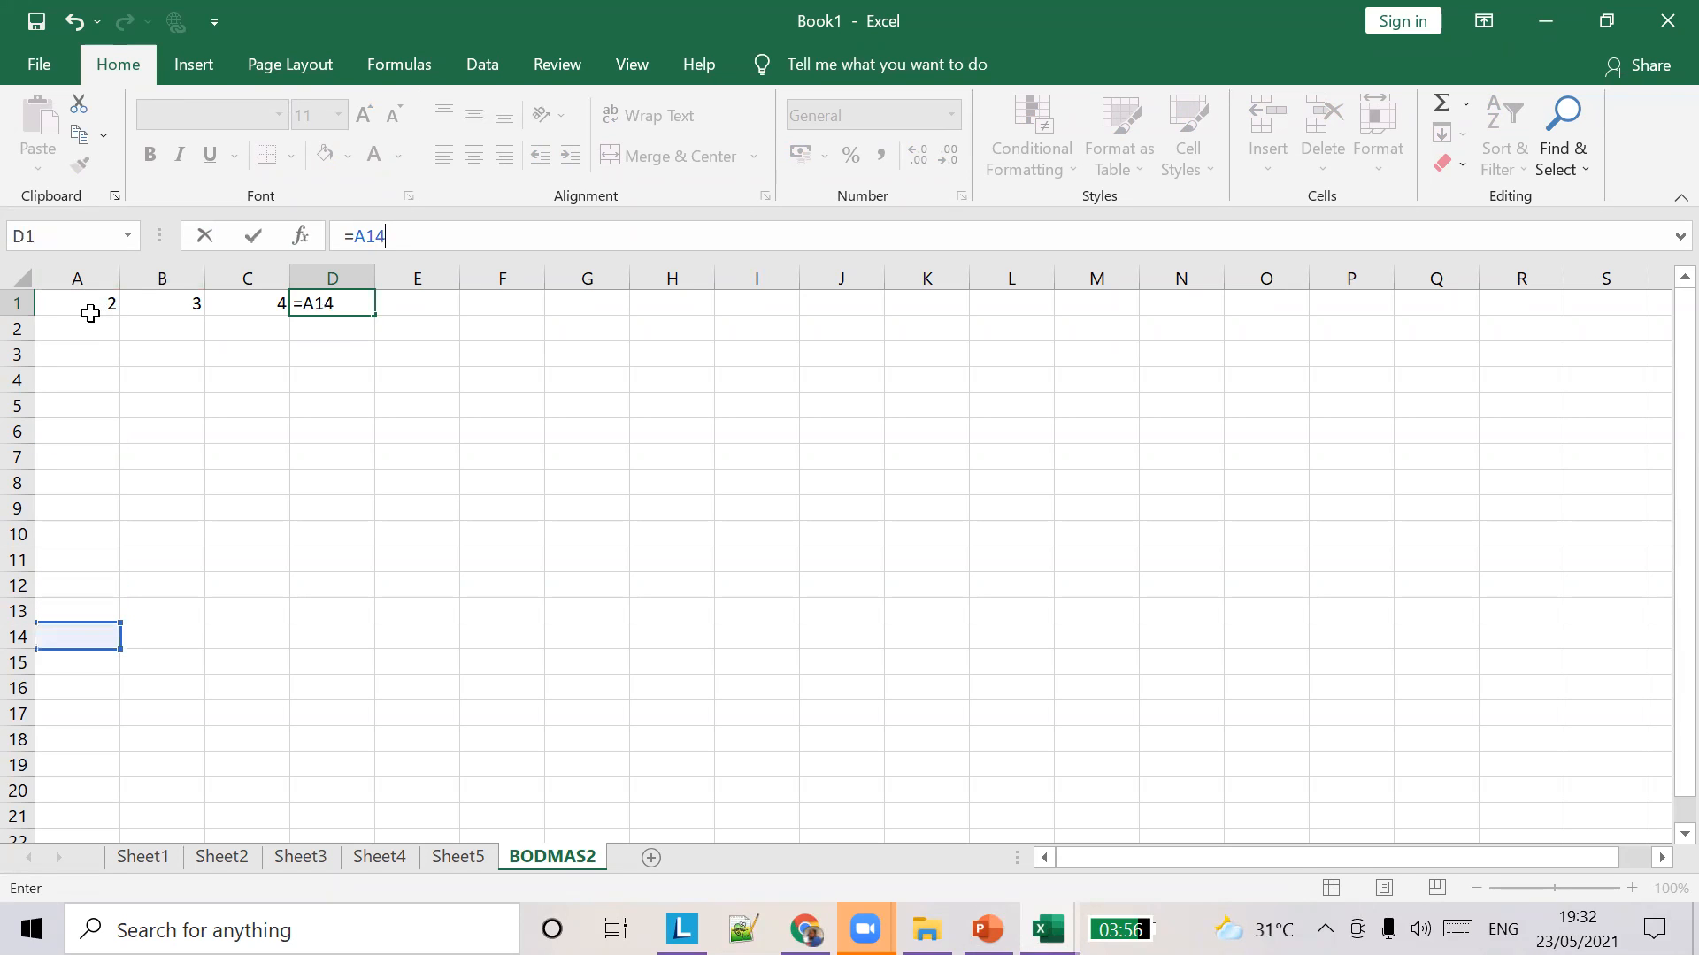
Set cell A1 to 4 and rewrite the D1 formula as =A1/B1+C4.
{"action": "left_click", "coordinate": [103, 299]}
{"action": "type", "text": "4"}
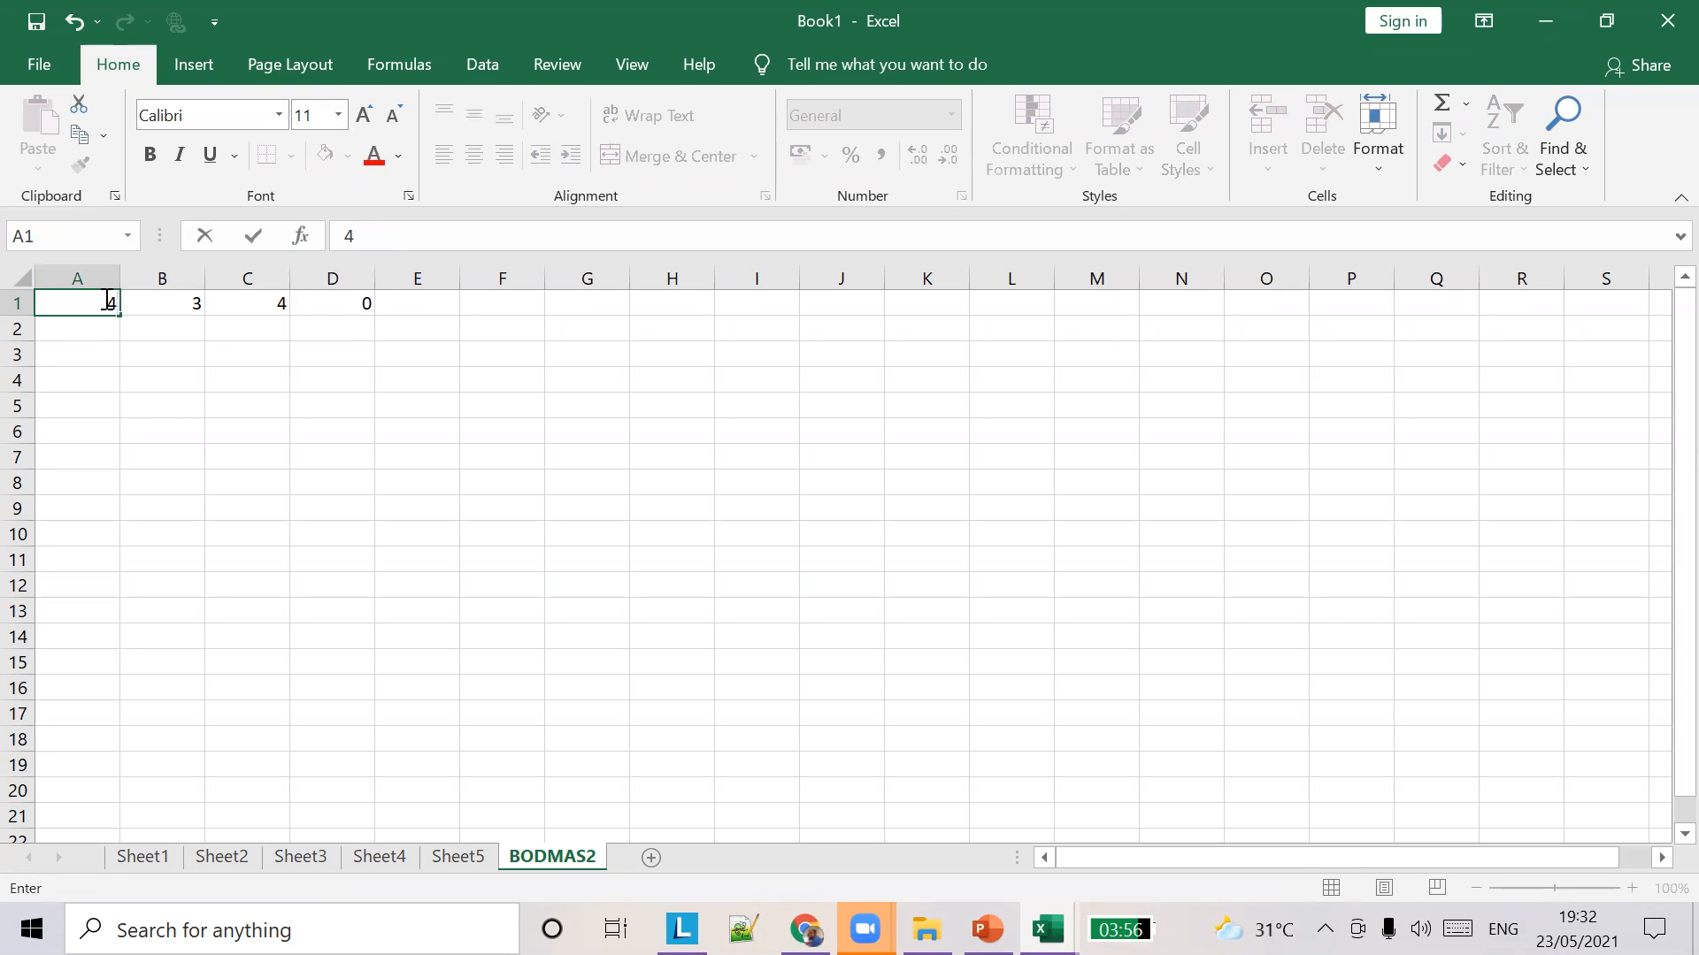
{"action": "left_click", "coordinate": [350, 303]}
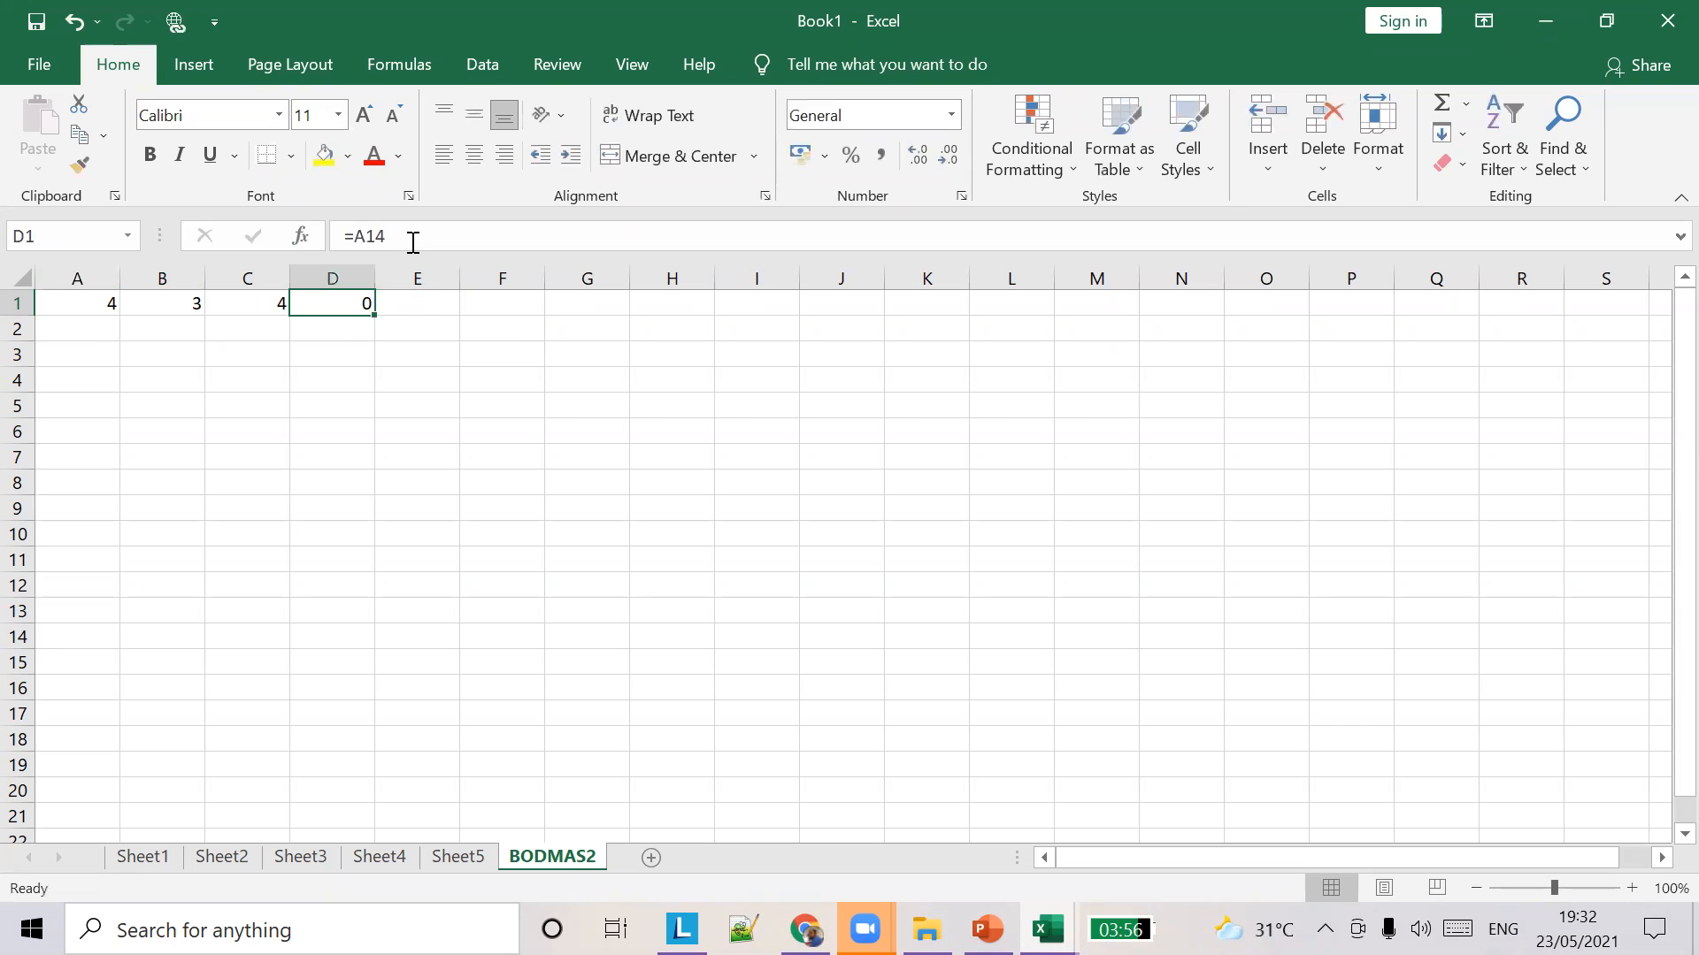
{"action": "left_click", "coordinate": [412, 239]}
{"action": "key", "text": "BackSpace"}
{"action": "key", "text": "BackSpace"}
{"action": "key", "text": "BackSpace"}
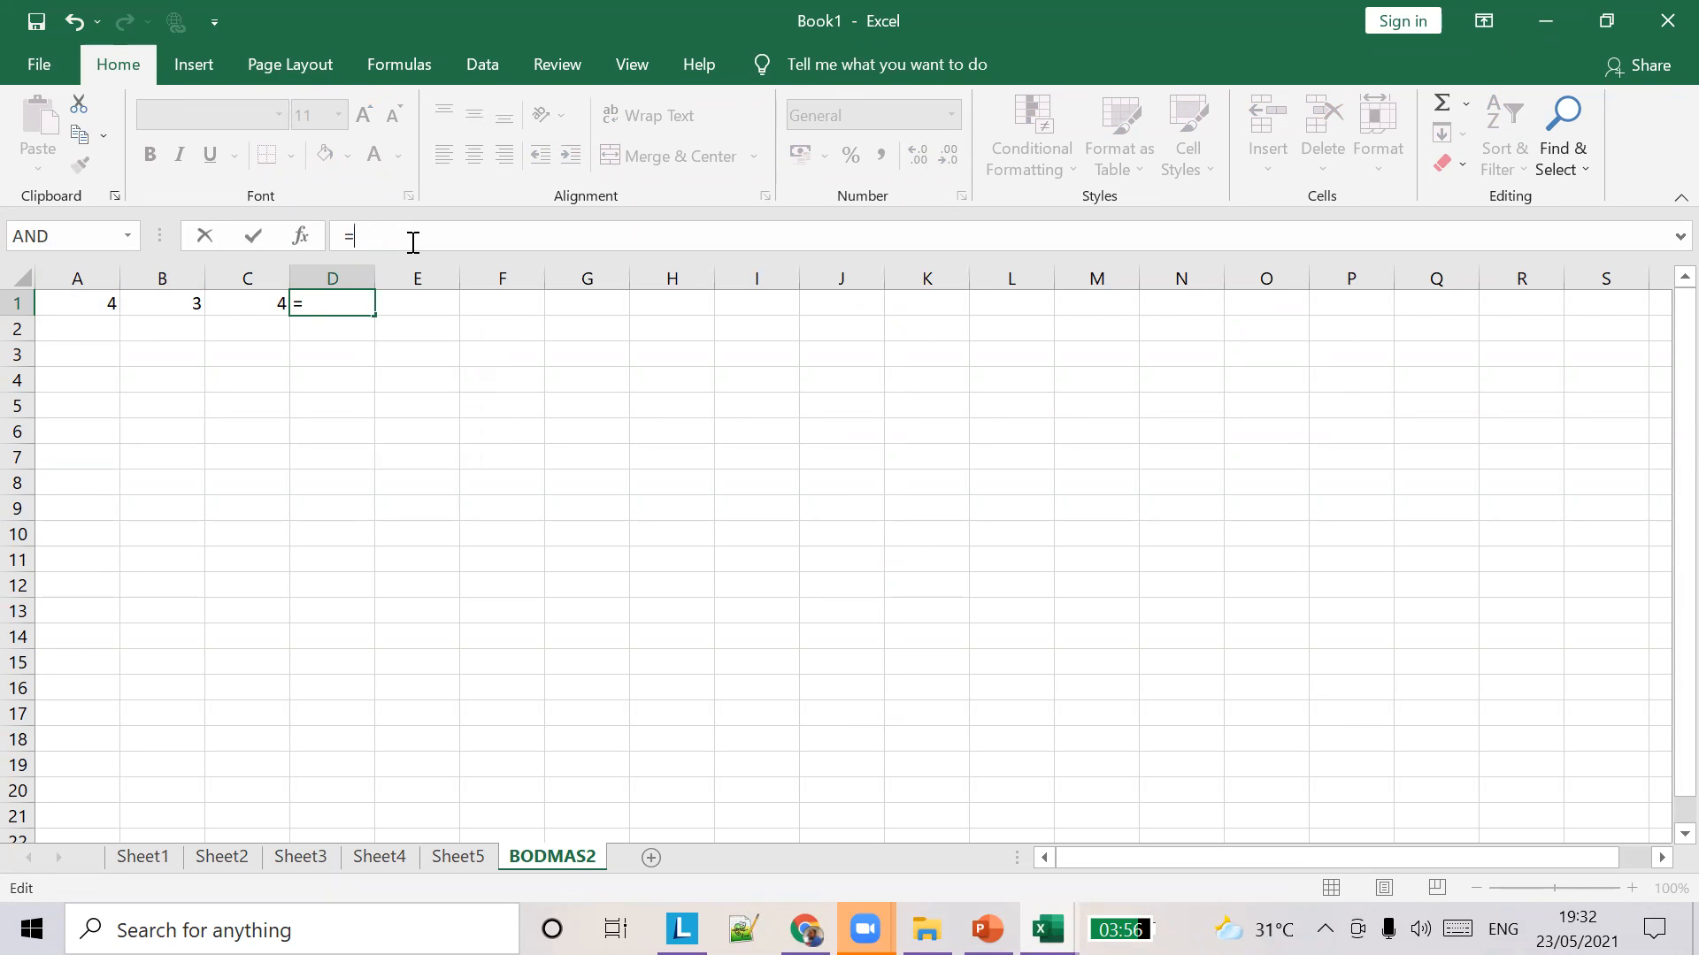
{"action": "type", "text": "A1"}
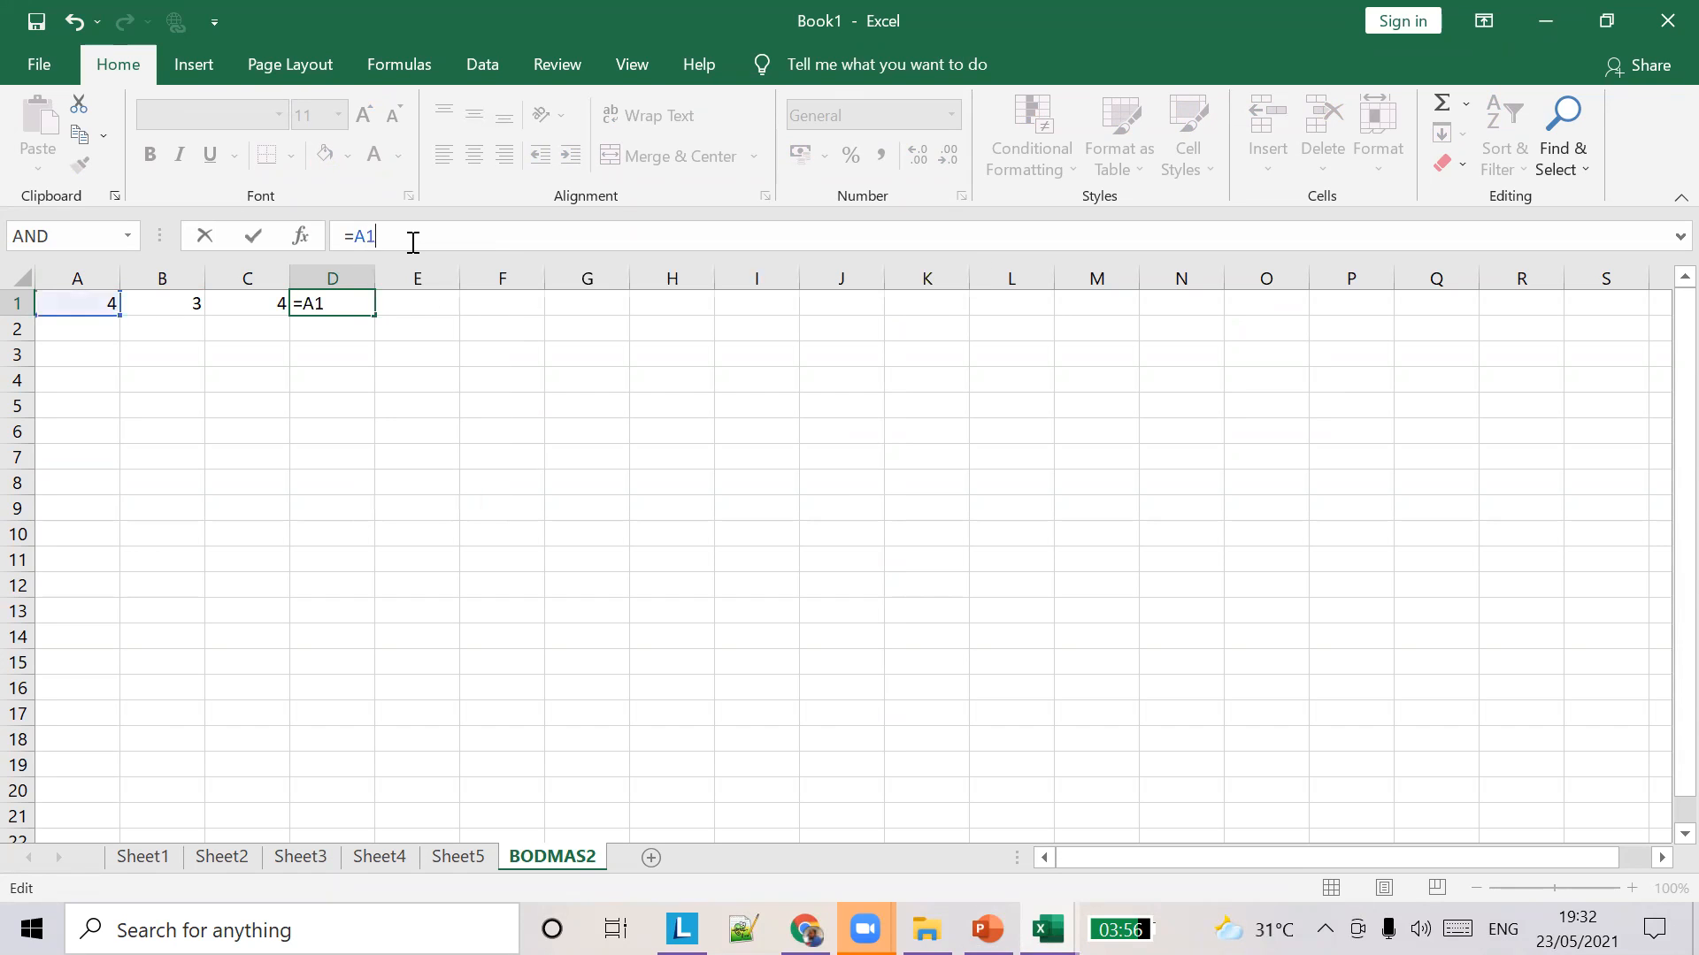
{"action": "type", "text": "/B1"}
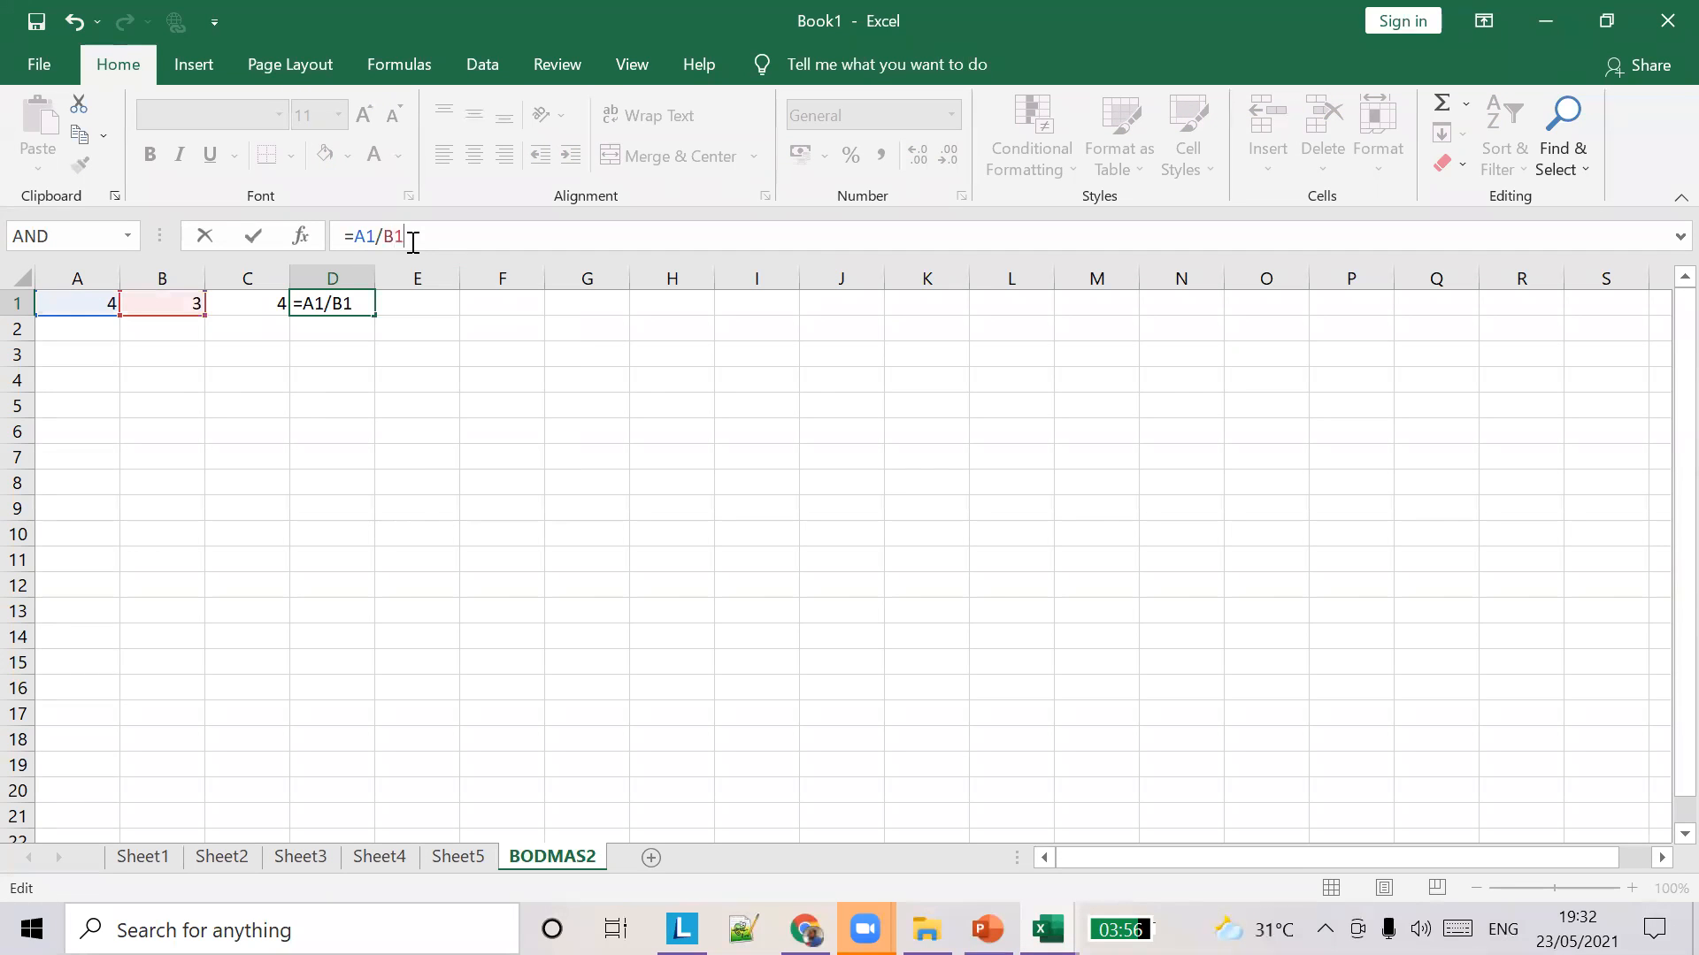
{"action": "type", "text": "+C4"}
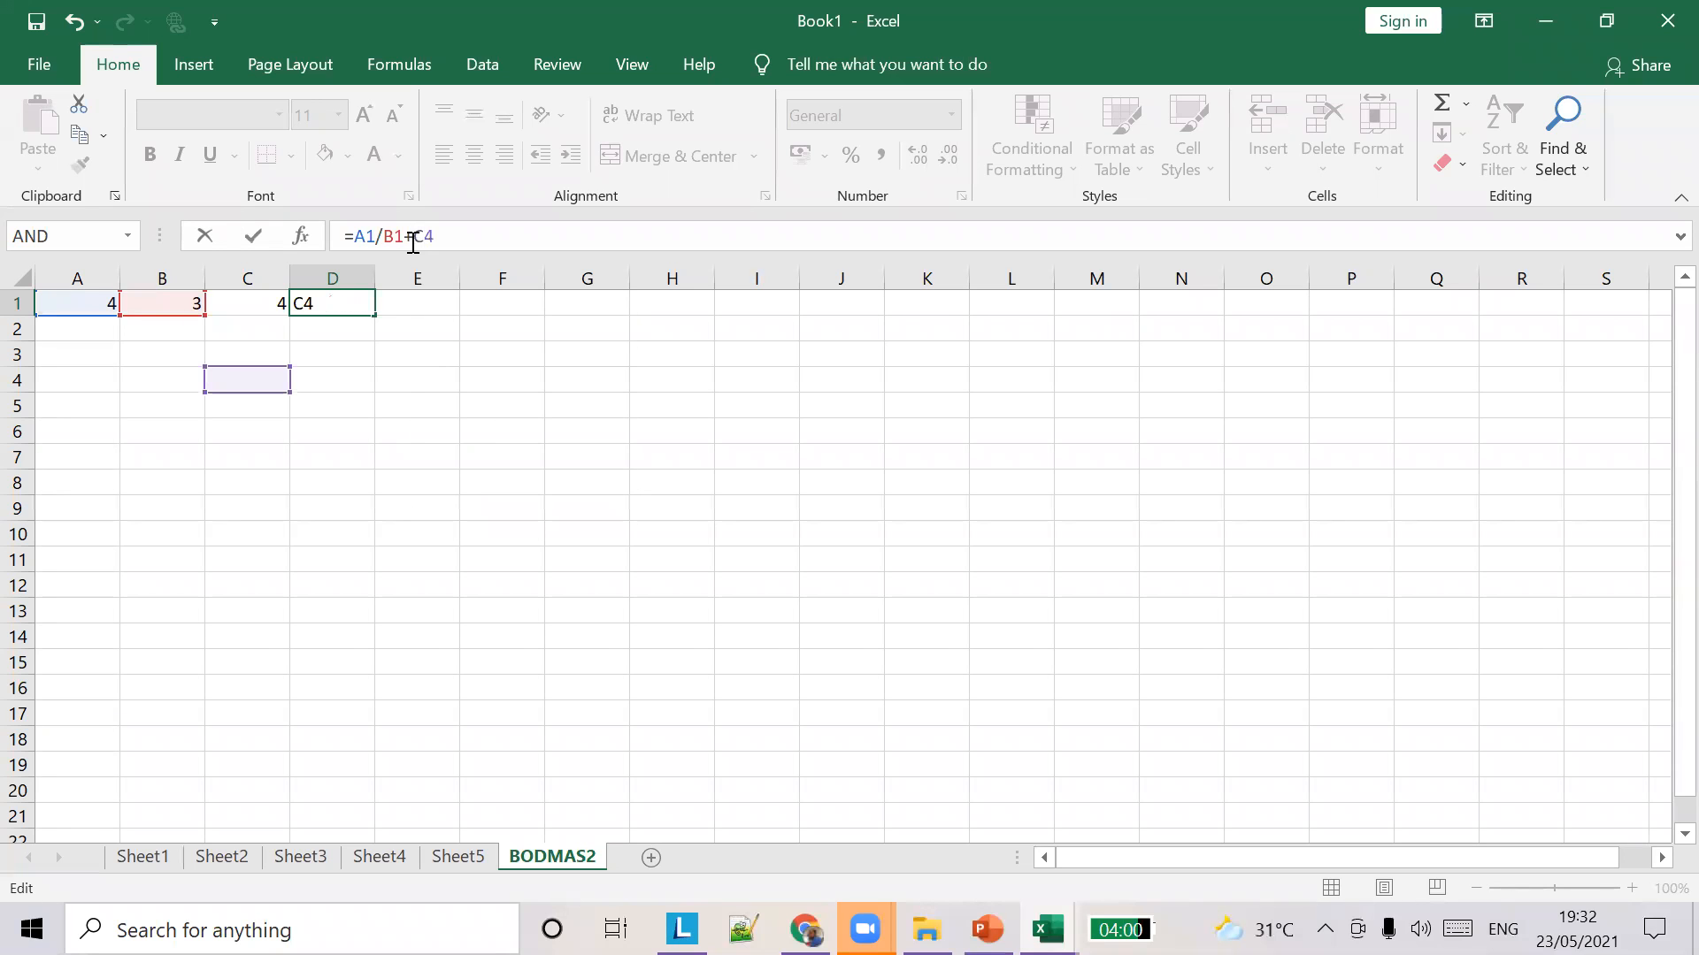
Correct the last reference of the D1 formula to give =A1/B1+C1, and widen column D.
{"action": "left_click", "coordinate": [337, 308]}
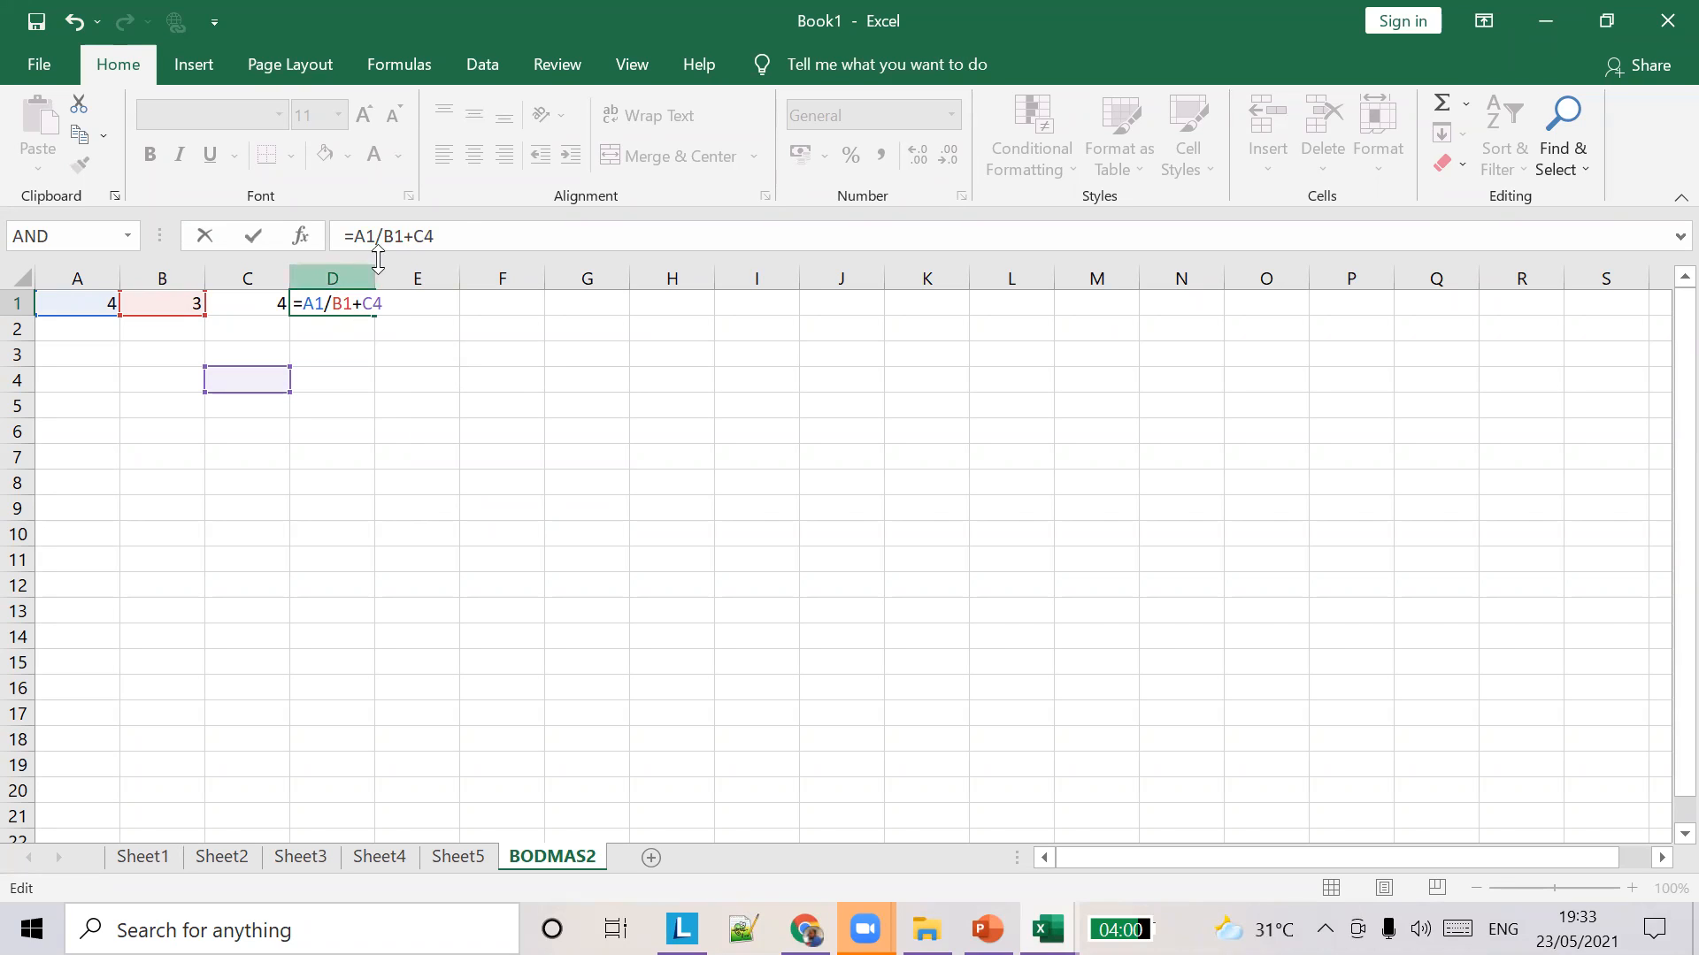
{"action": "left_click", "coordinate": [460, 226]}
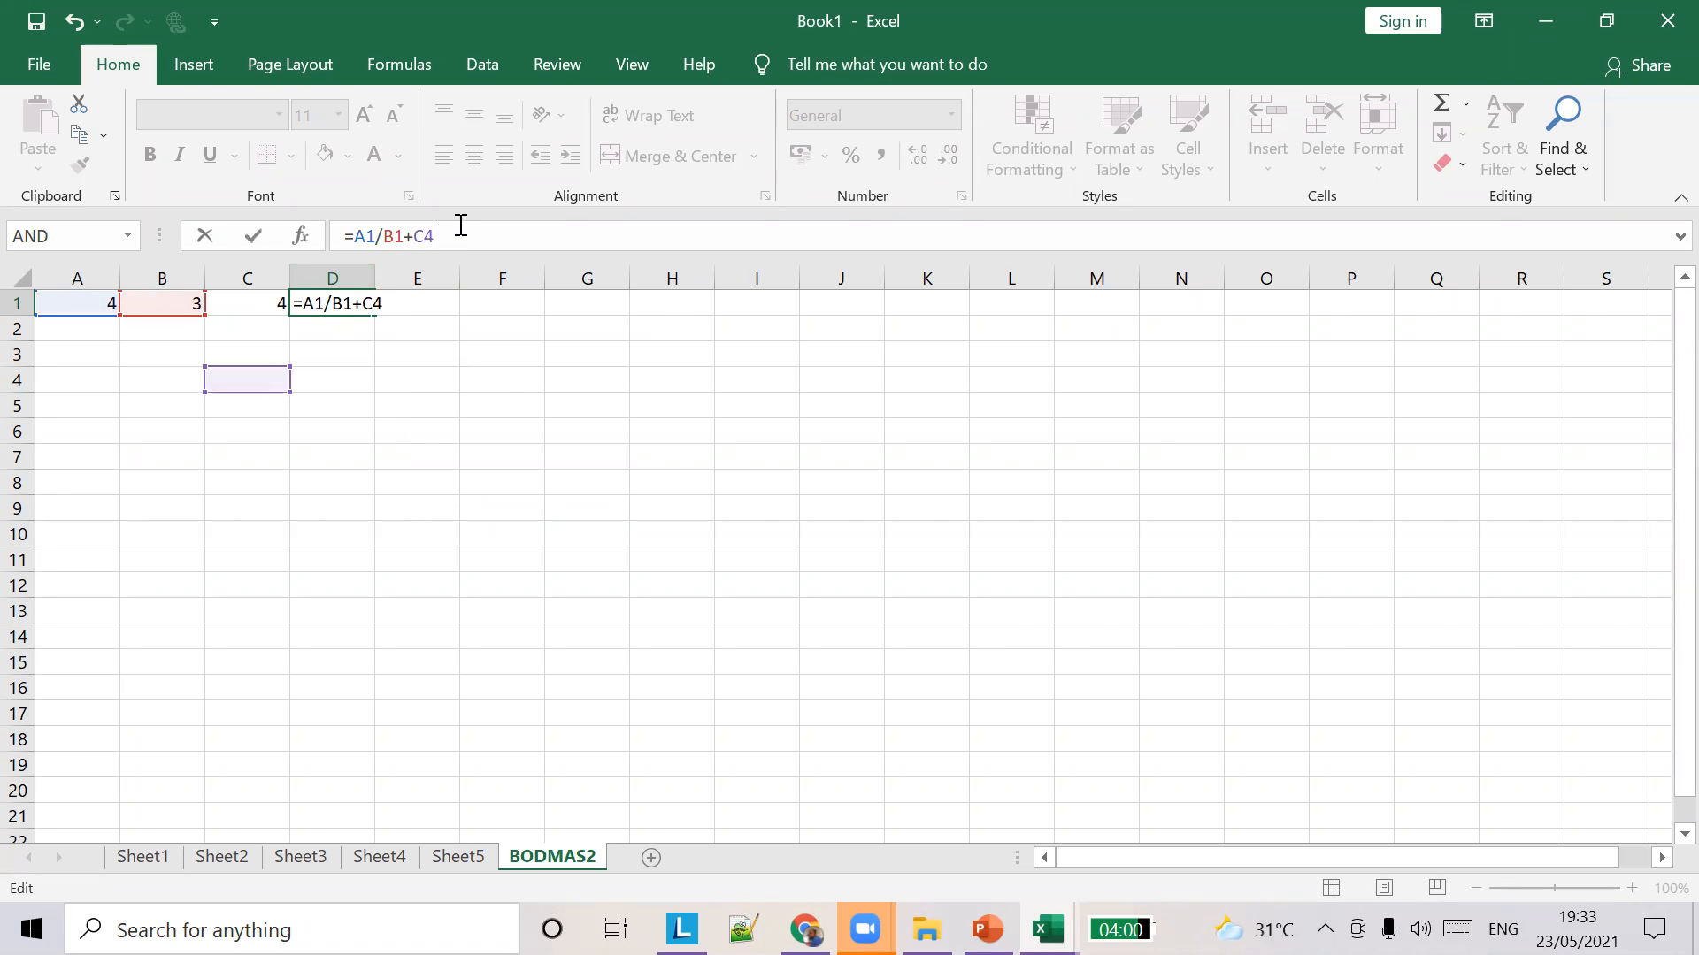
{"action": "key", "text": "BackSpace"}
{"action": "type", "text": "1"}
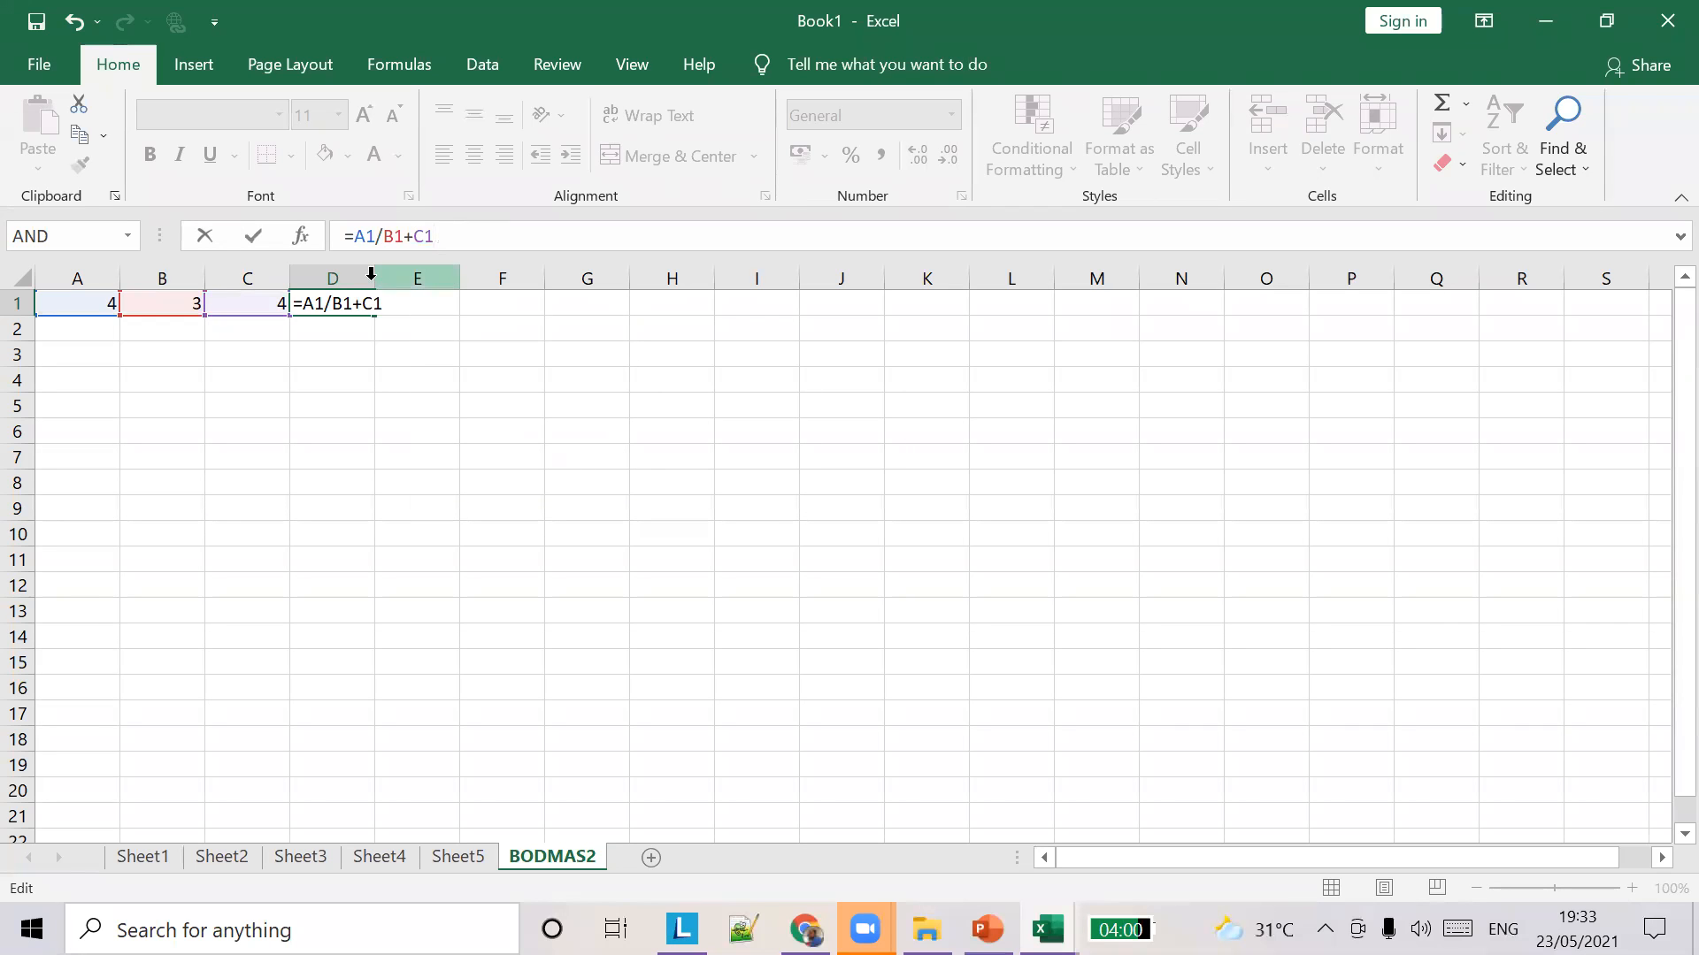
{"action": "left_click", "coordinate": [367, 268]}
{"action": "left_click_drag", "start_coordinate": [374, 272], "coordinate": [406, 272]}
{"action": "left_click", "coordinate": [354, 304]}
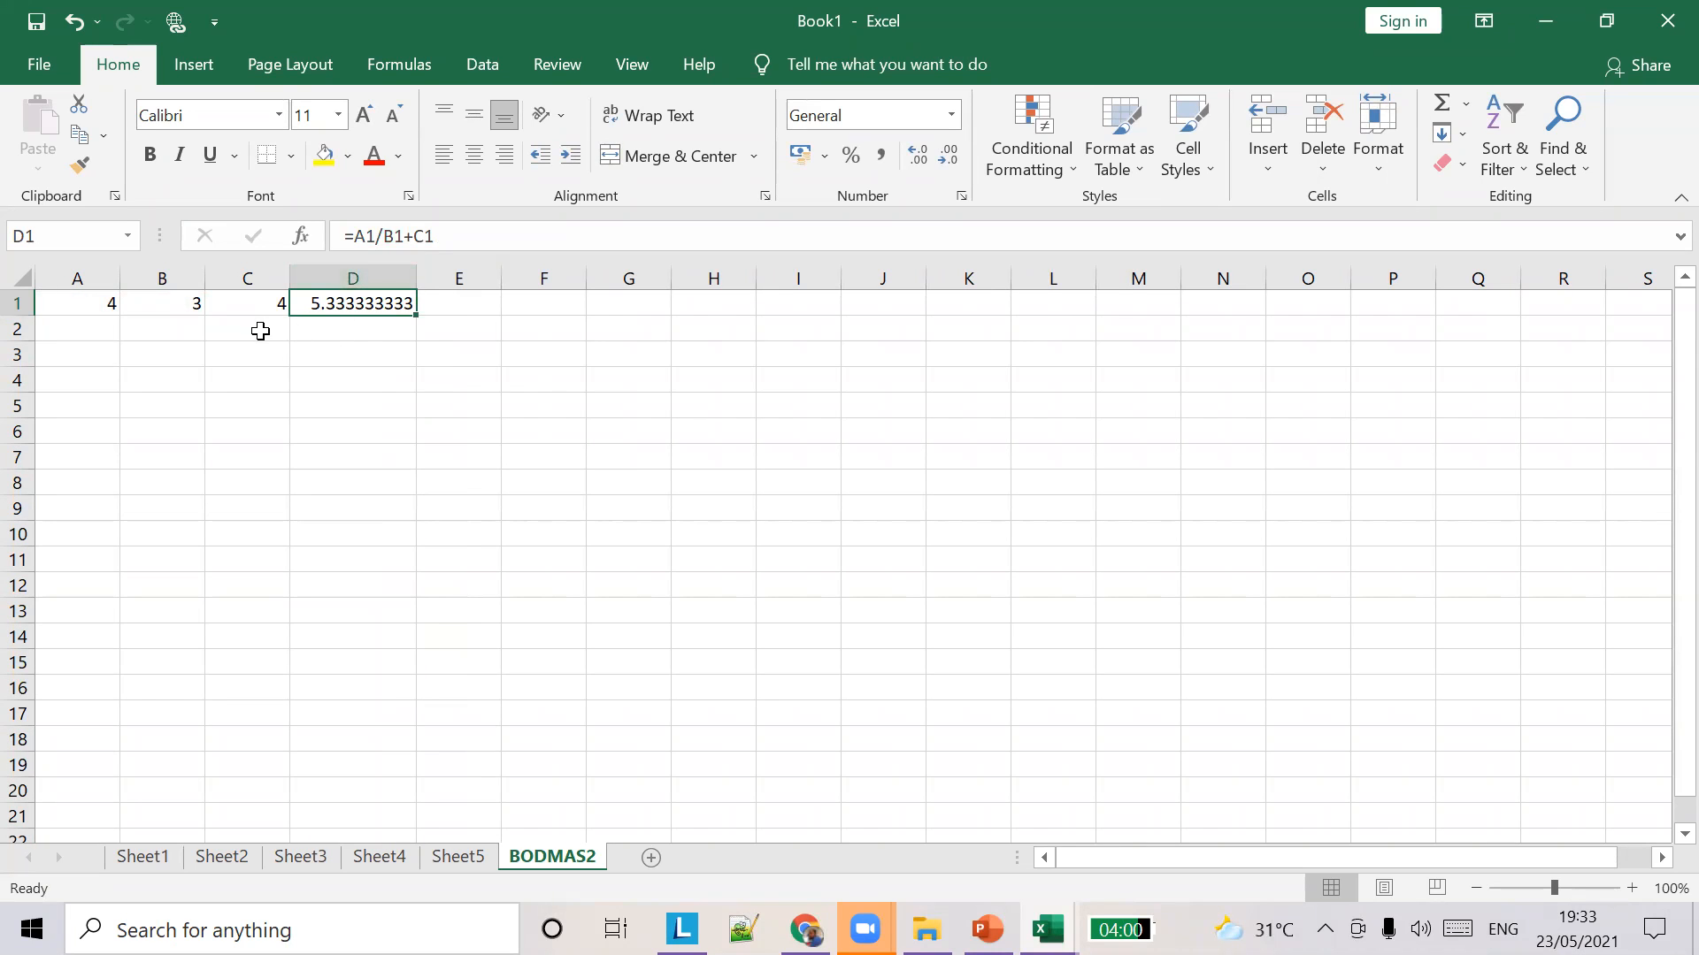
Highlight the A1/B1 part of the D1 formula to show the division, and leave the formula unedited.
{"action": "left_click_drag", "start_coordinate": [353, 236], "coordinate": [391, 236]}
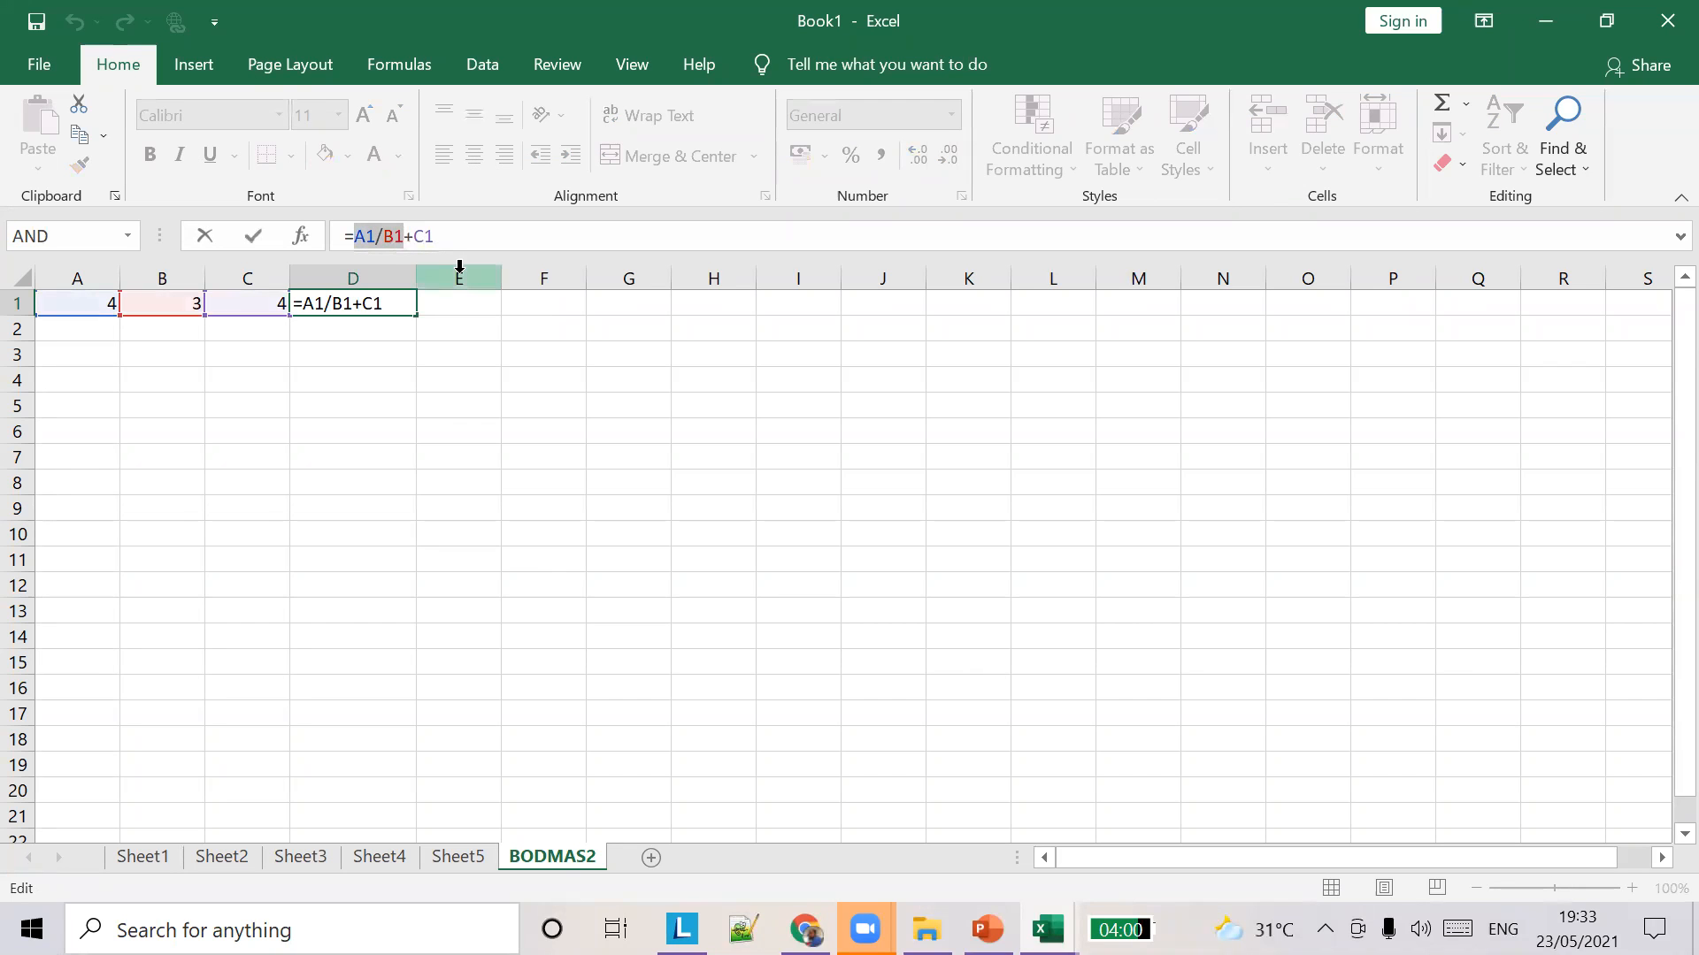
{"action": "left_click", "coordinate": [834, 508]}
{"action": "key", "text": "alt+Tab"}
{"action": "key", "text": "alt+Tab"}
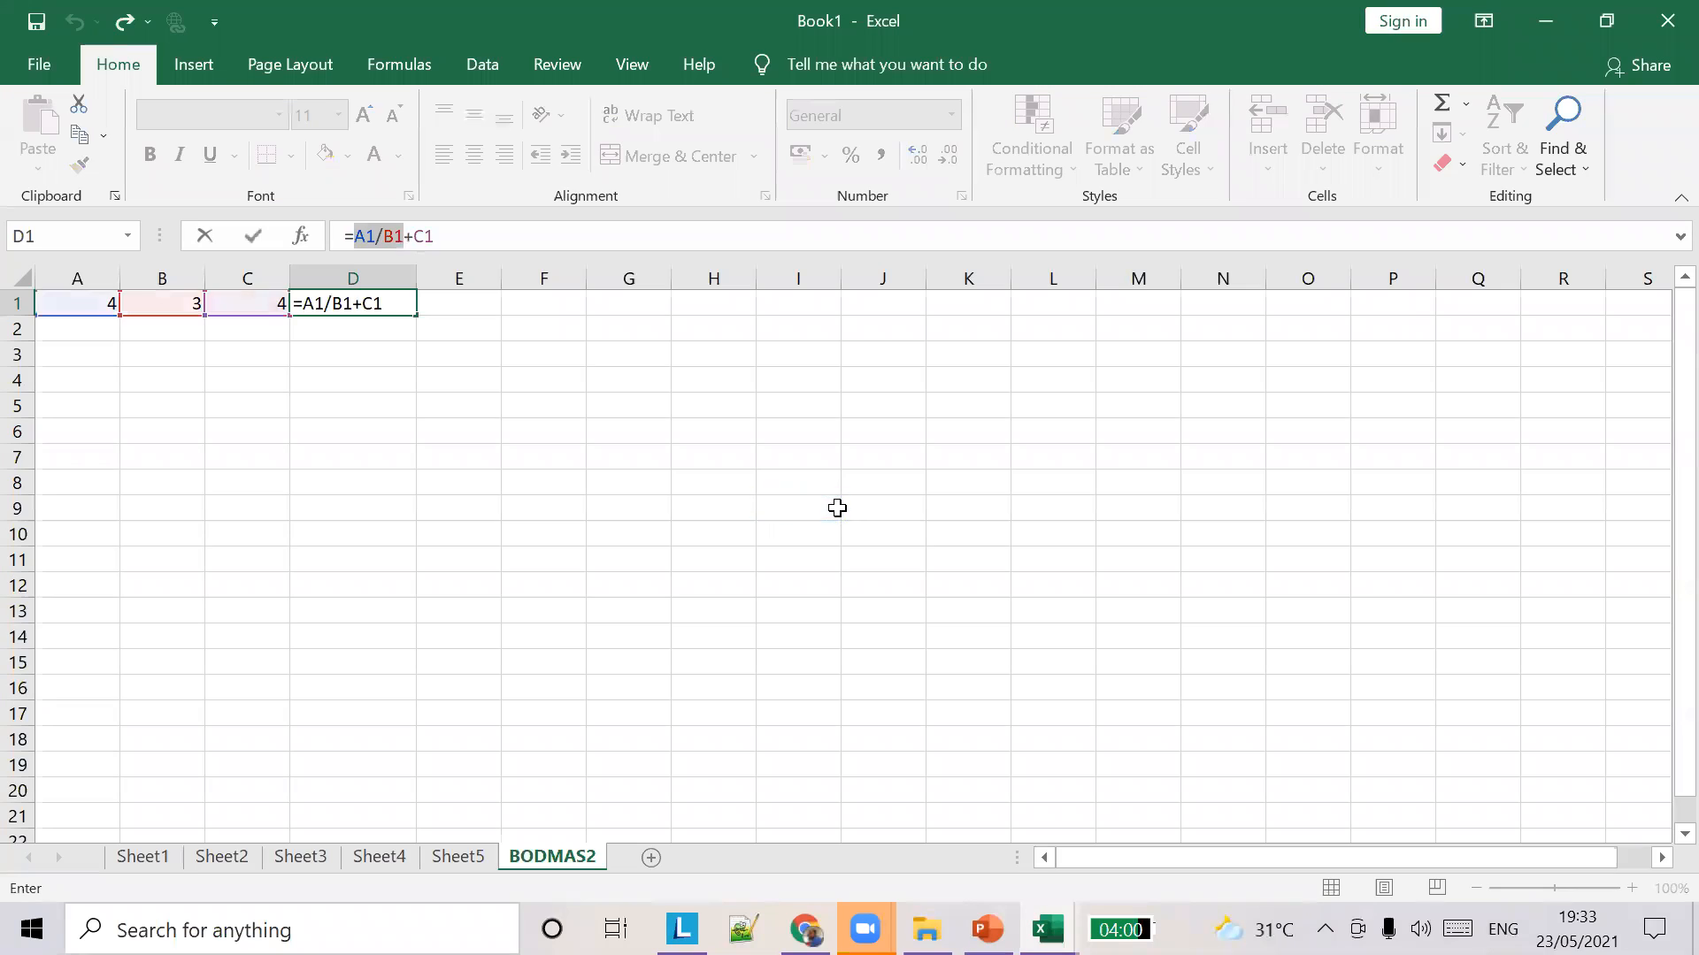
{"action": "left_click", "coordinate": [863, 485]}
{"action": "key", "text": "Escape"}
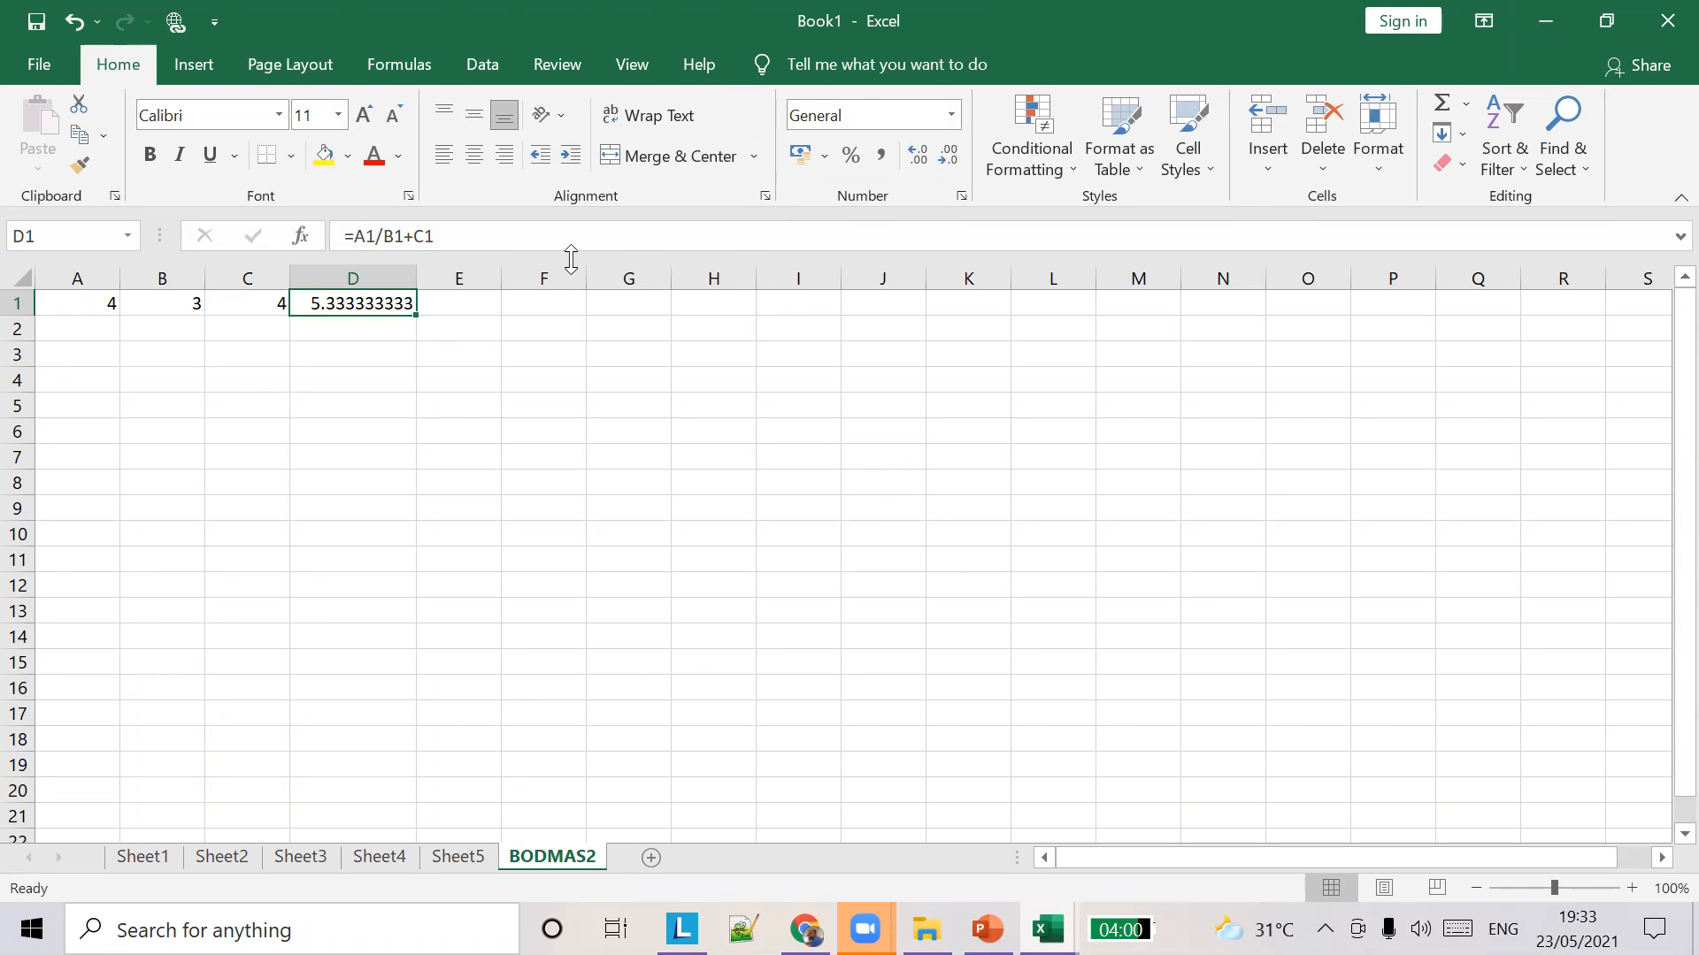
Compare the D1 formula with the operator order on the BODMAS slide in PowerPoint and return to Excel.
{"action": "left_click", "coordinate": [463, 309]}
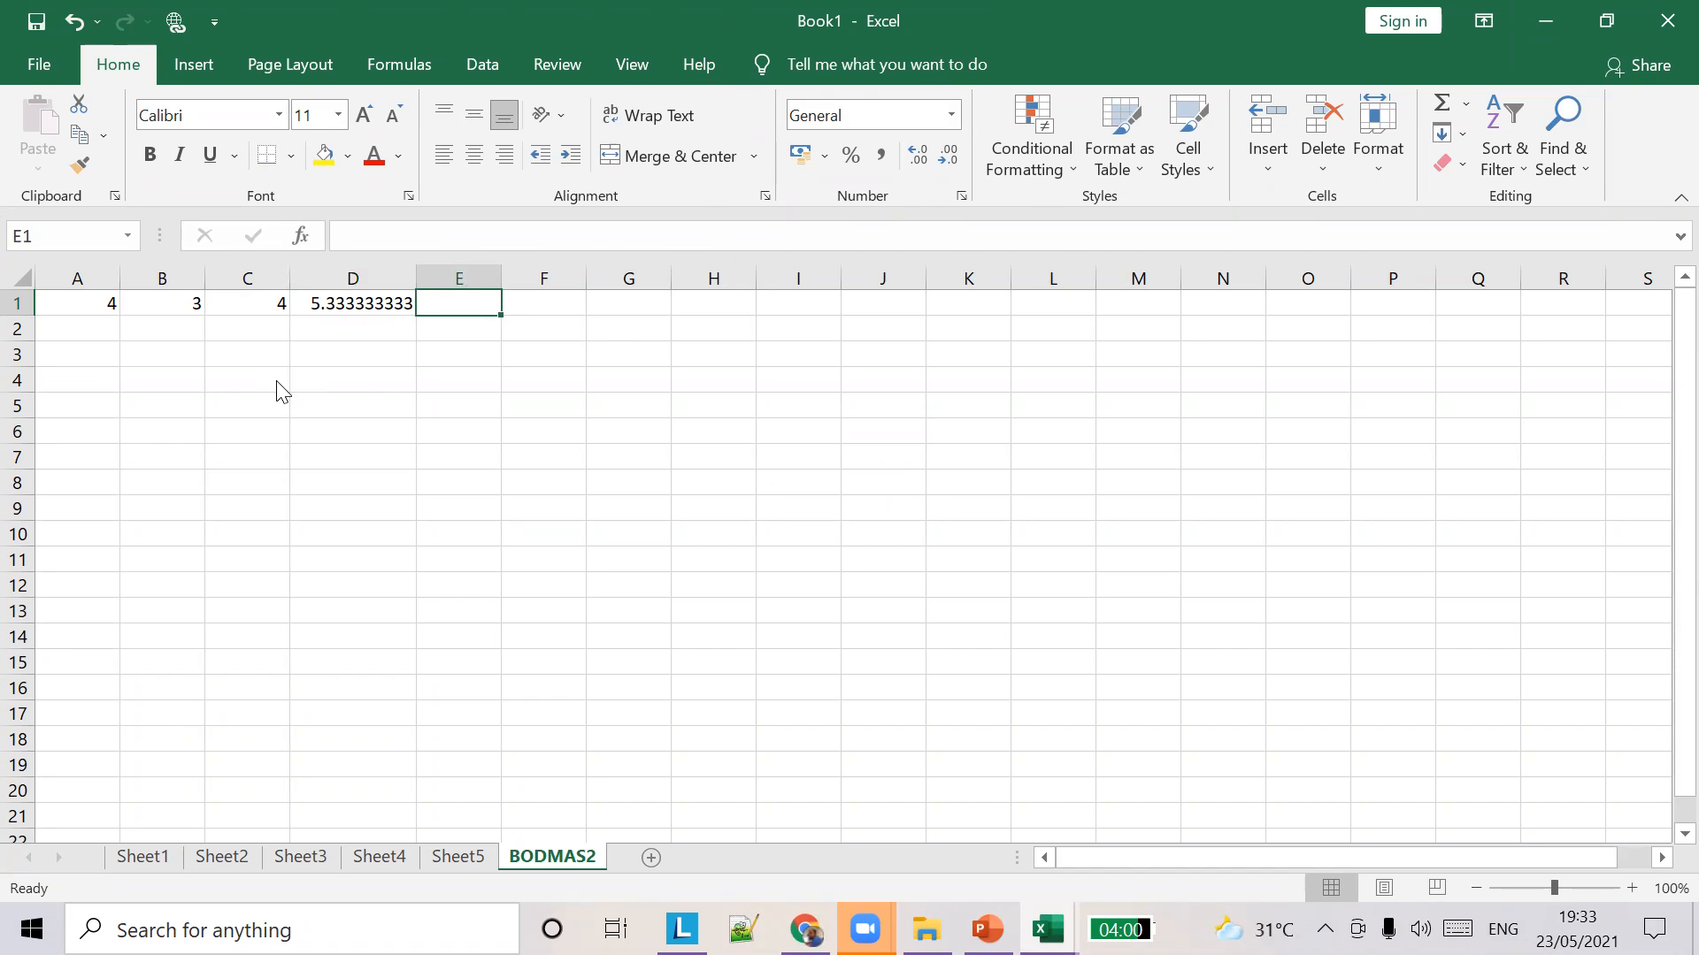
{"action": "key", "text": "alt+Tab"}
{"action": "key", "text": "alt+Tab"}
{"action": "left_click", "coordinate": [365, 303]}
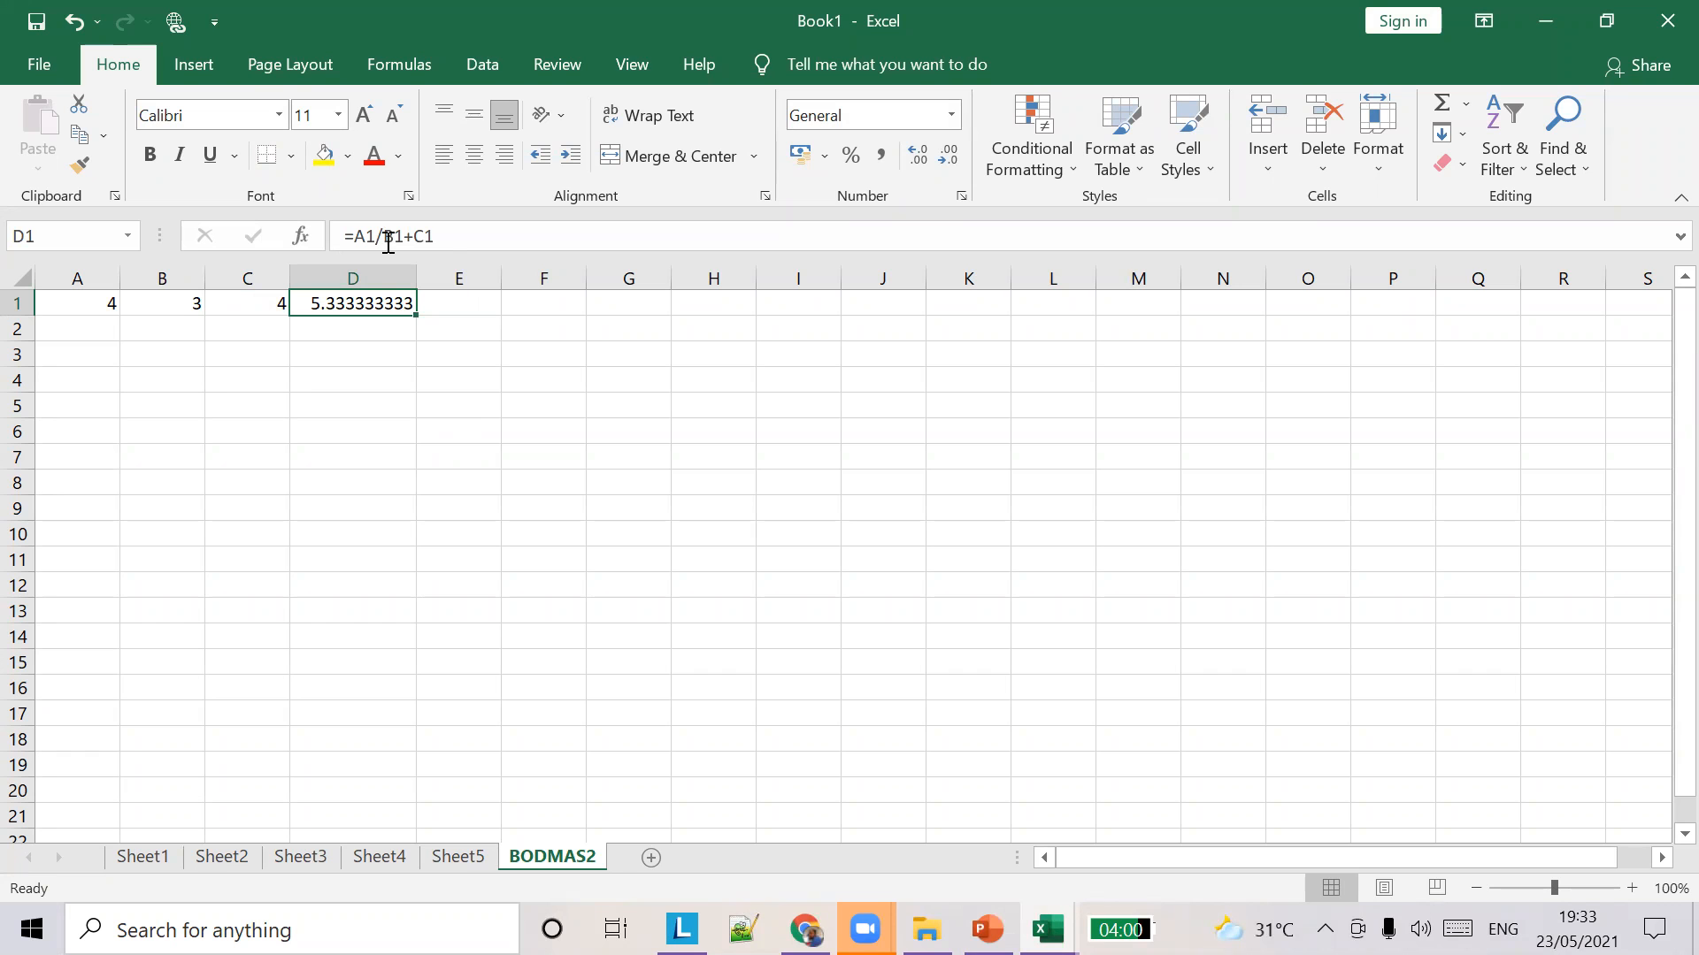
{"action": "key", "text": "alt+Tab"}
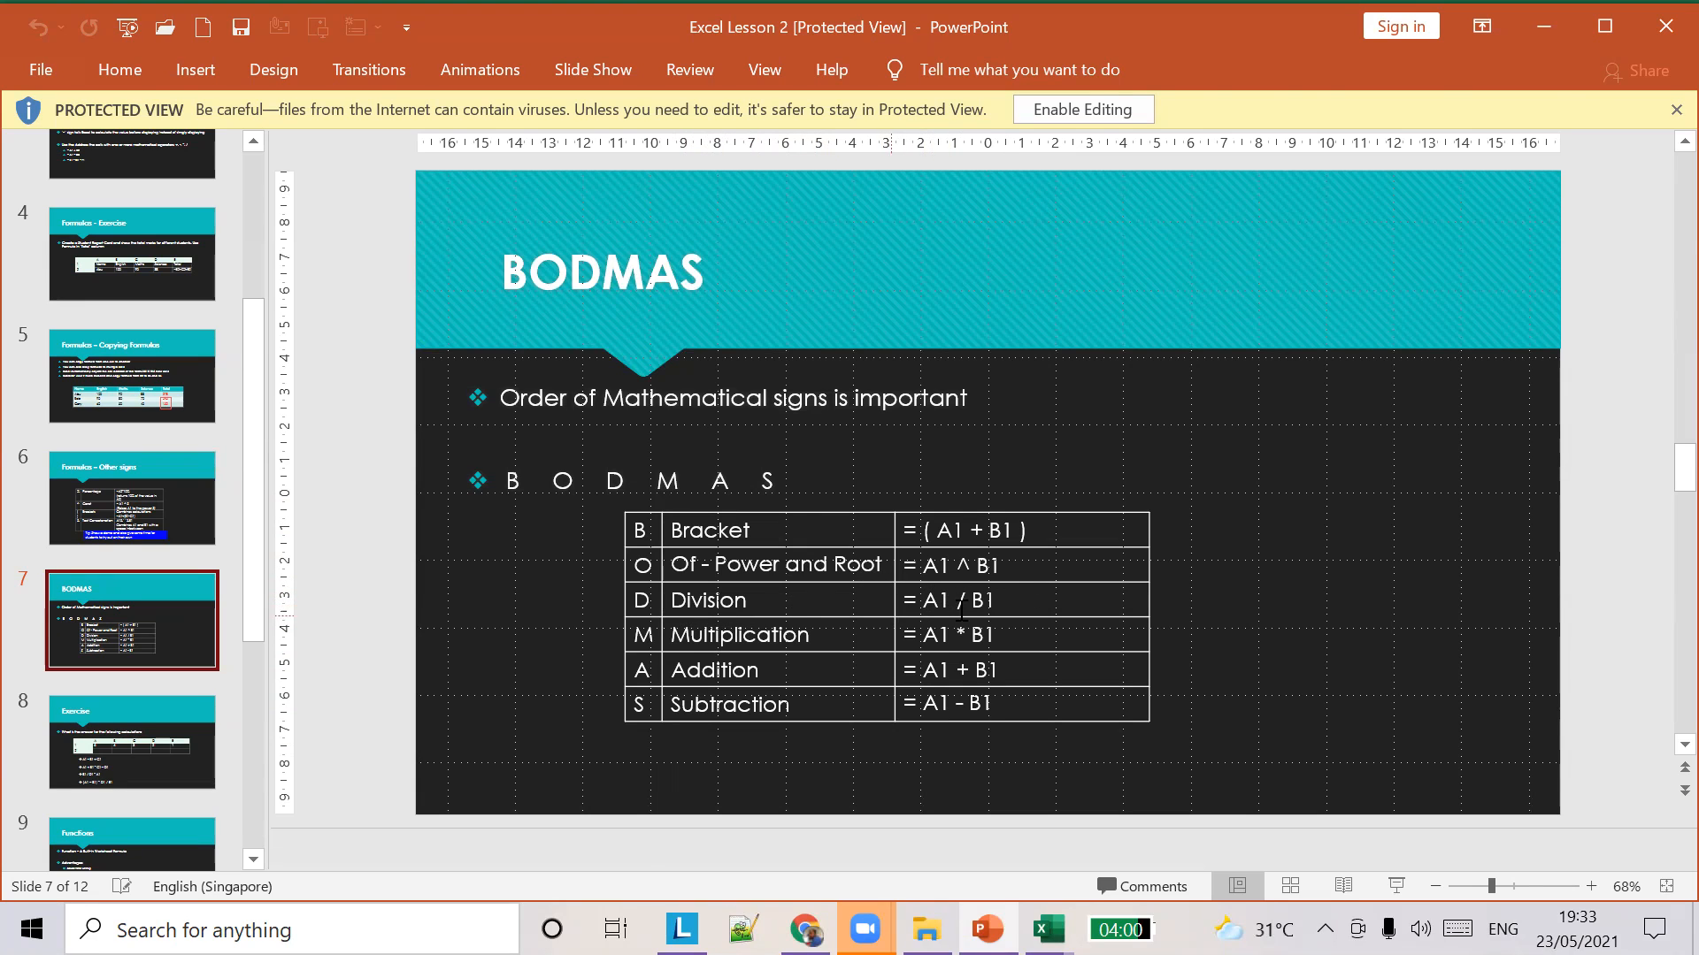
{"action": "key", "text": "alt+Tab"}
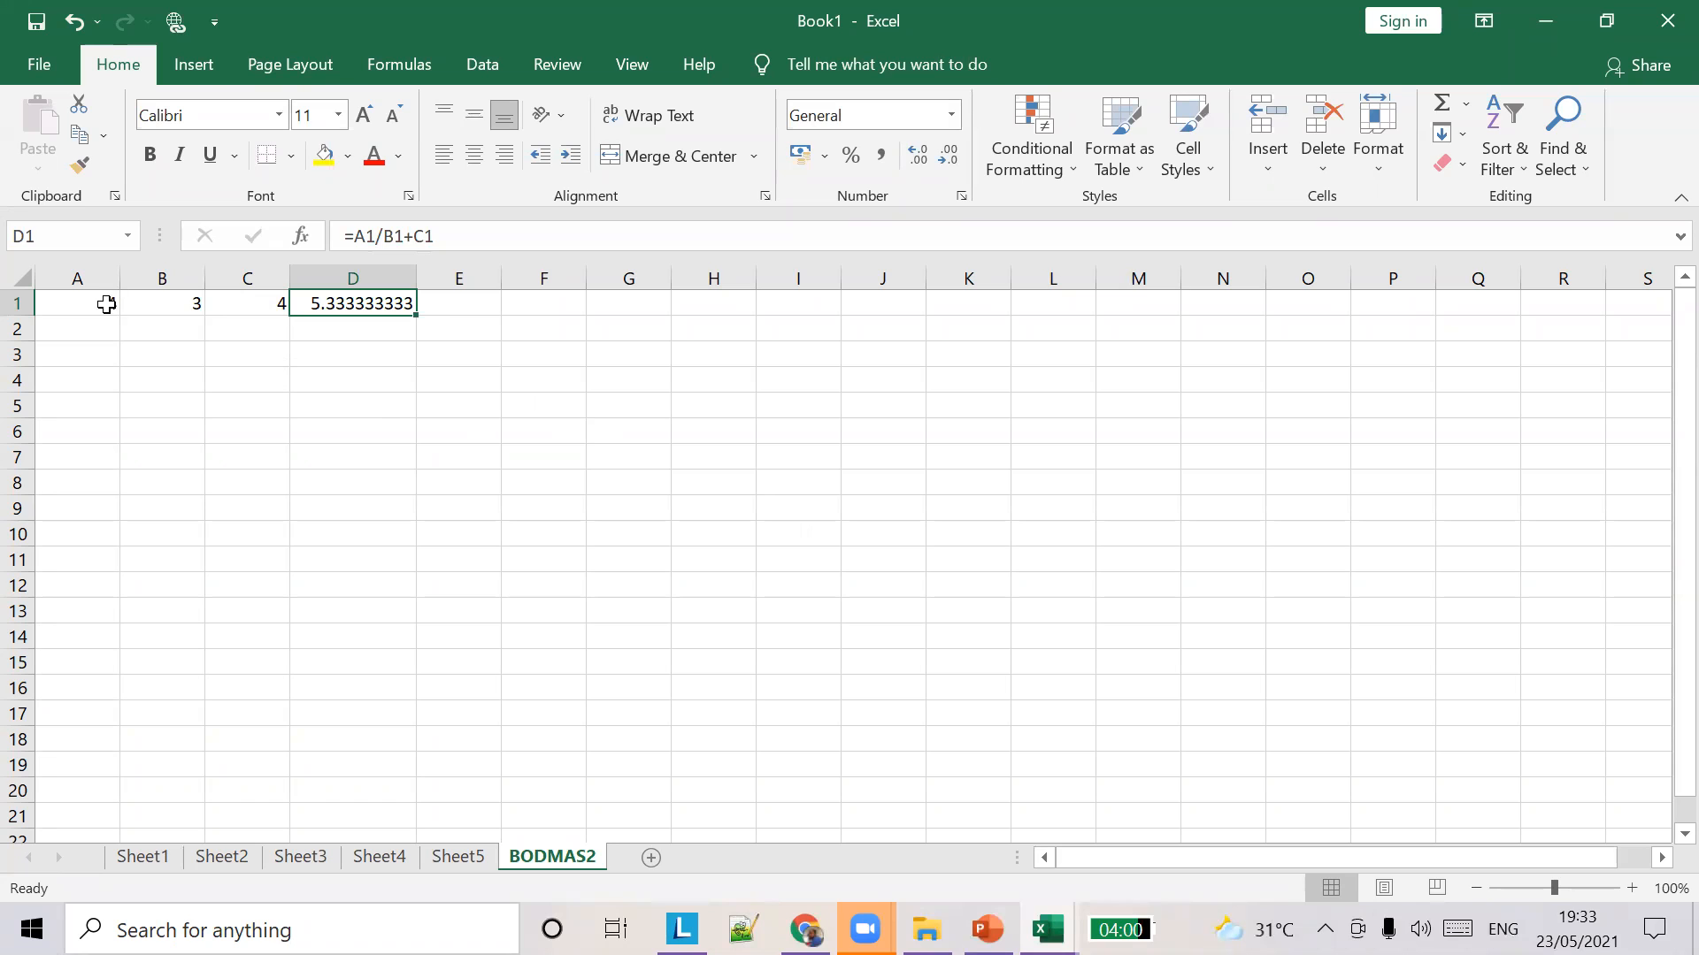
Highlight the B1+C1 part of the D1 formula to point out the addition, and leave the formula unedited.
{"action": "left_click", "coordinate": [174, 309]}
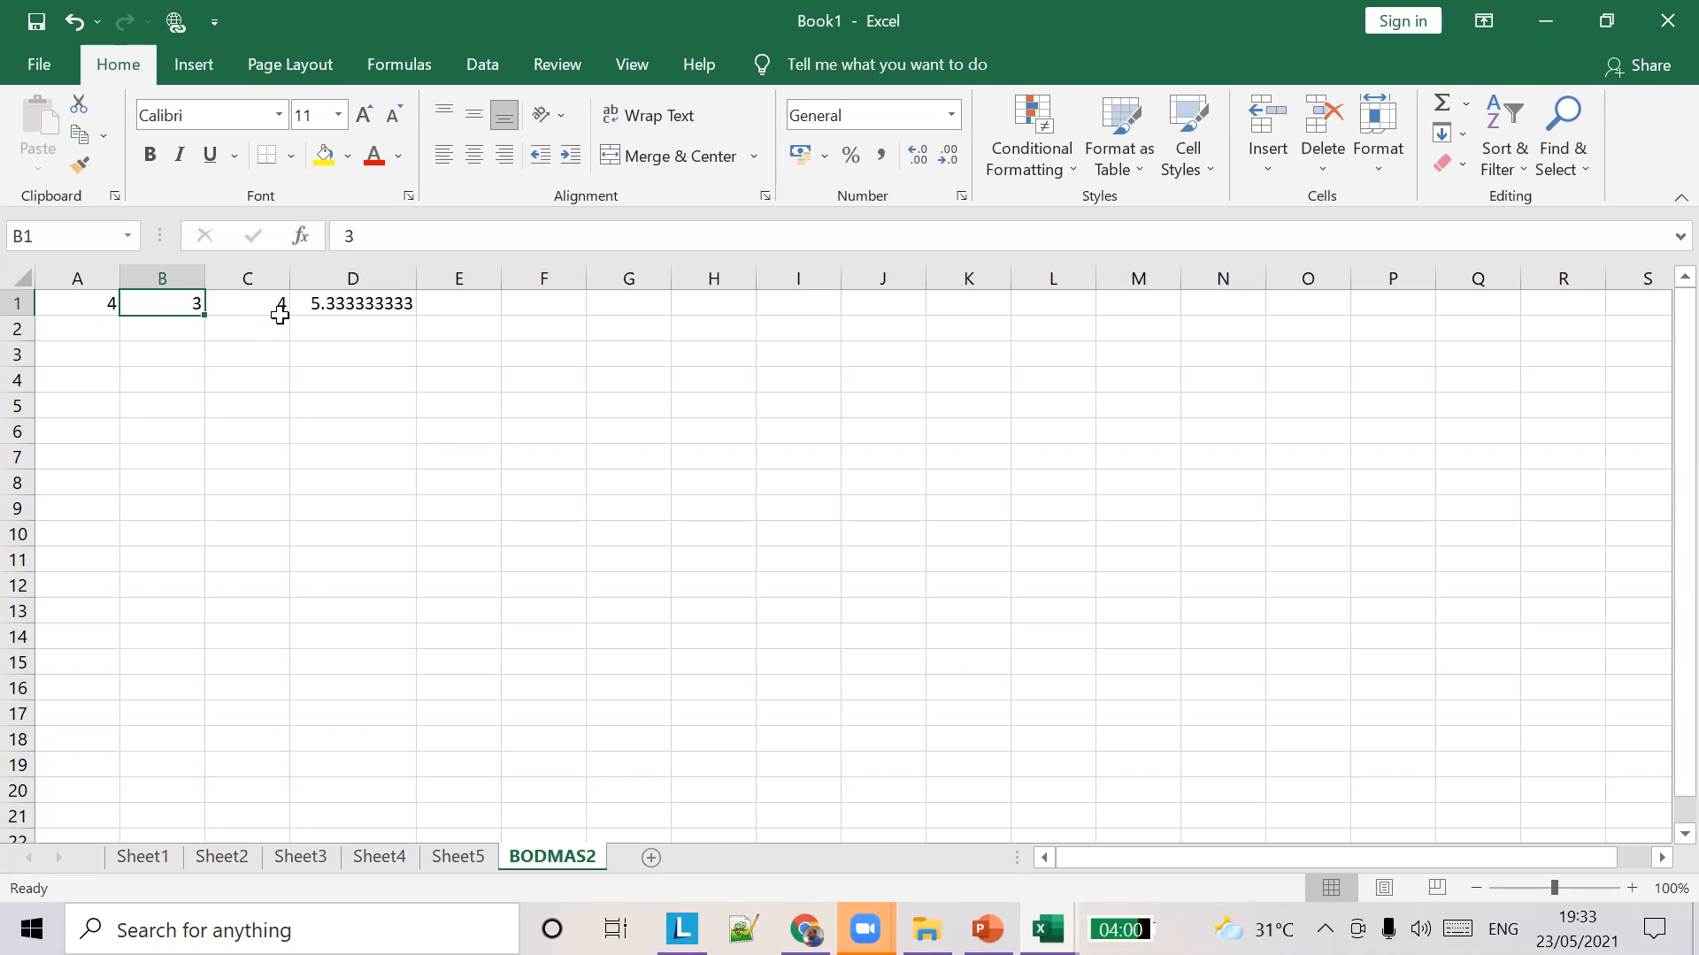
{"action": "left_click", "coordinate": [402, 304]}
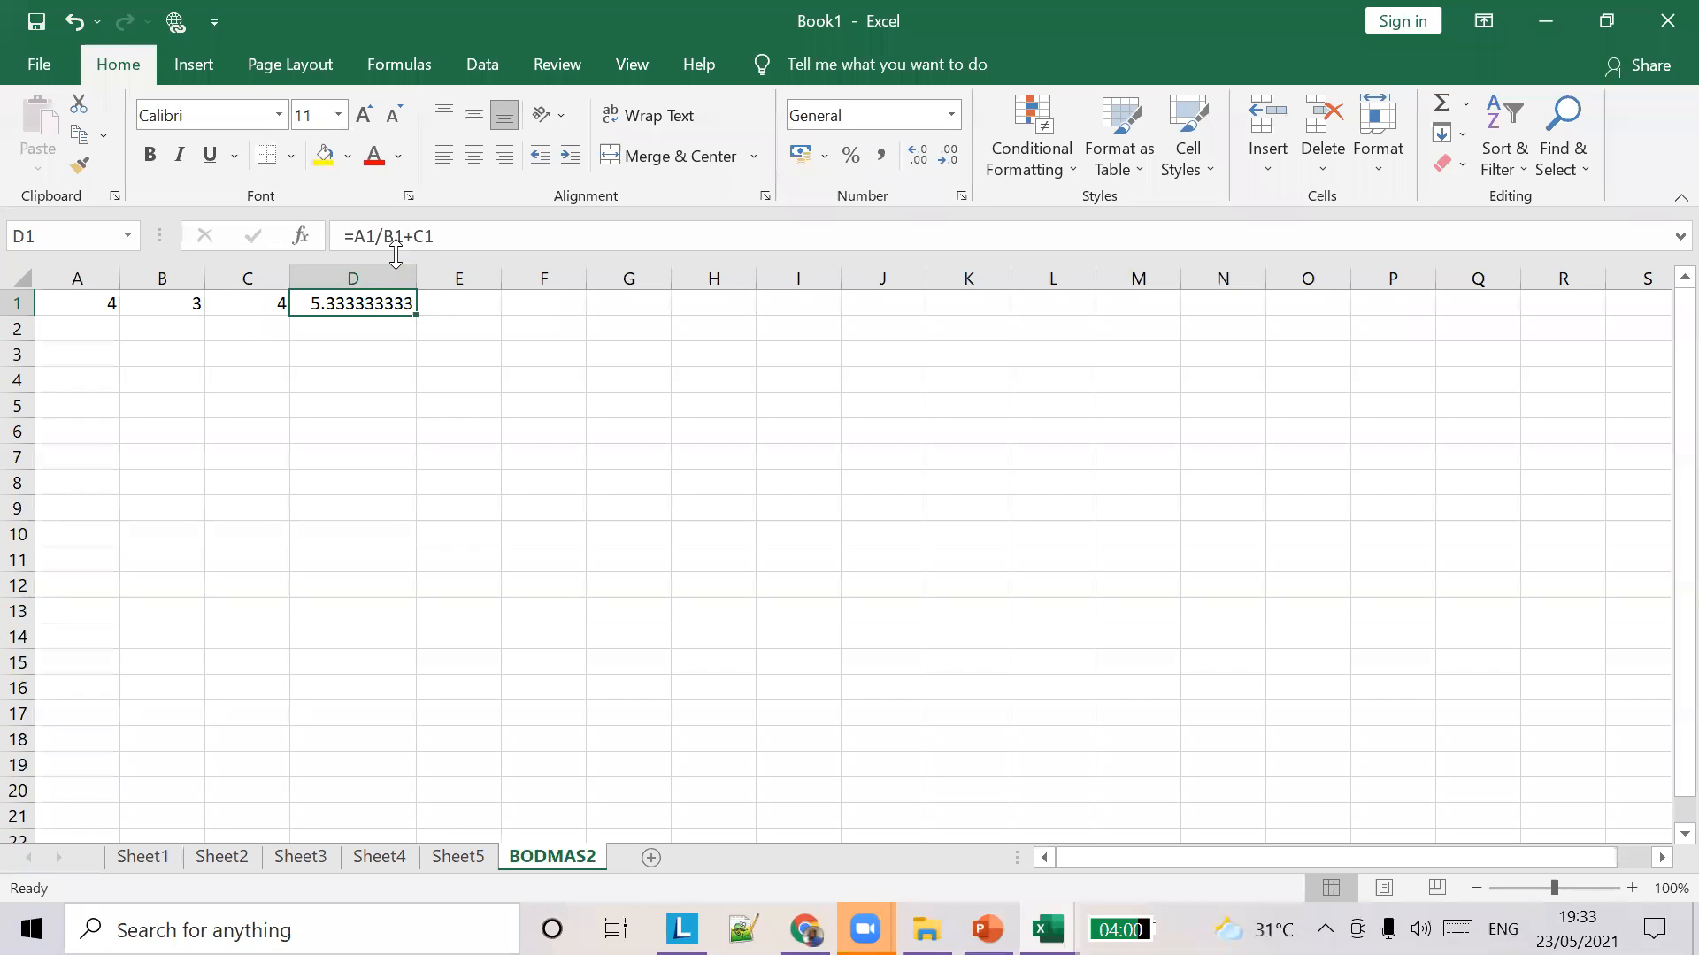
{"action": "left_click", "coordinate": [383, 237]}
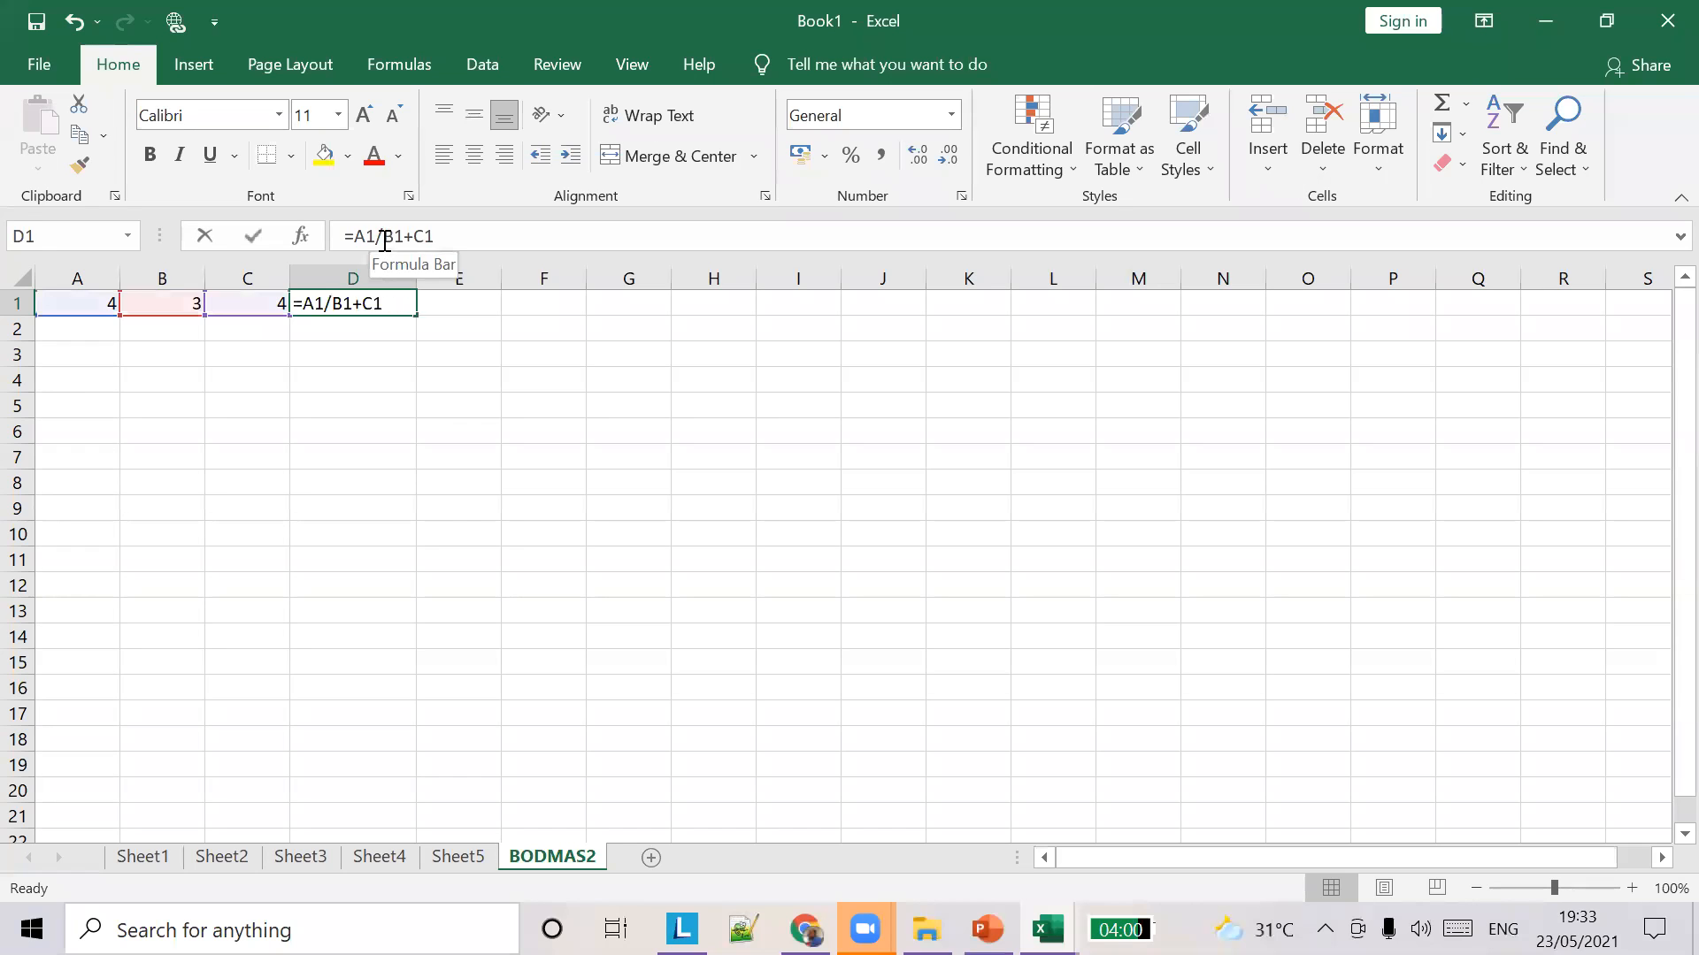
{"action": "left_click_drag", "start_coordinate": [382, 235], "coordinate": [438, 233]}
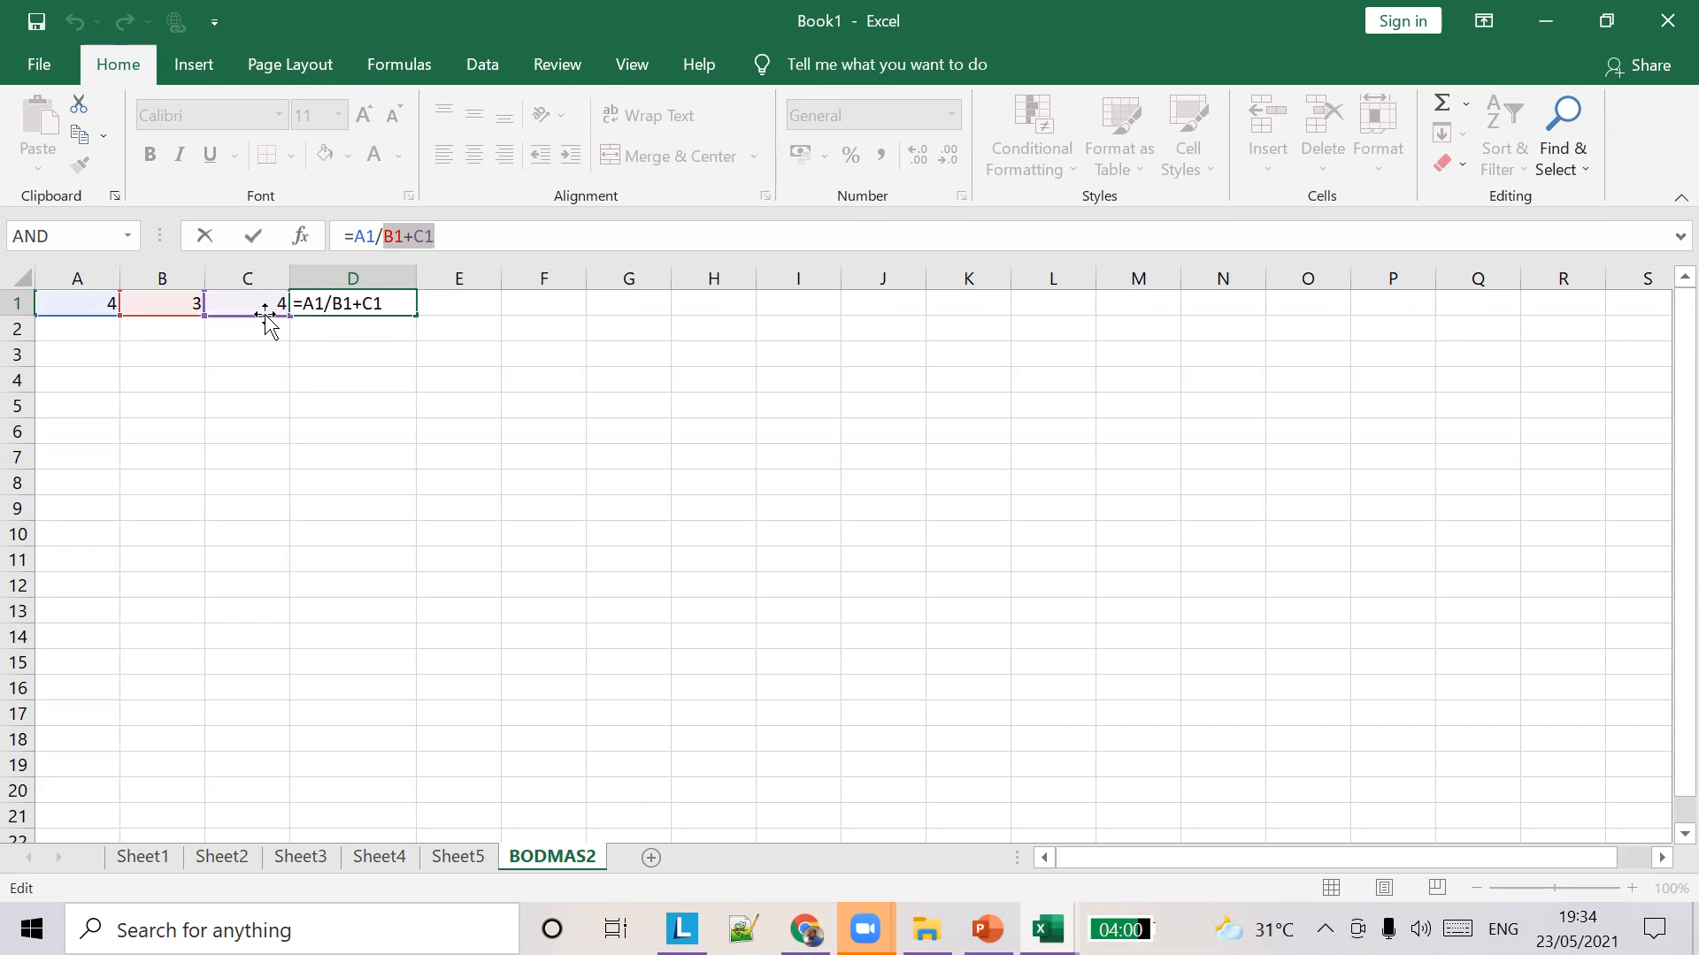
{"action": "key", "text": "Tab"}
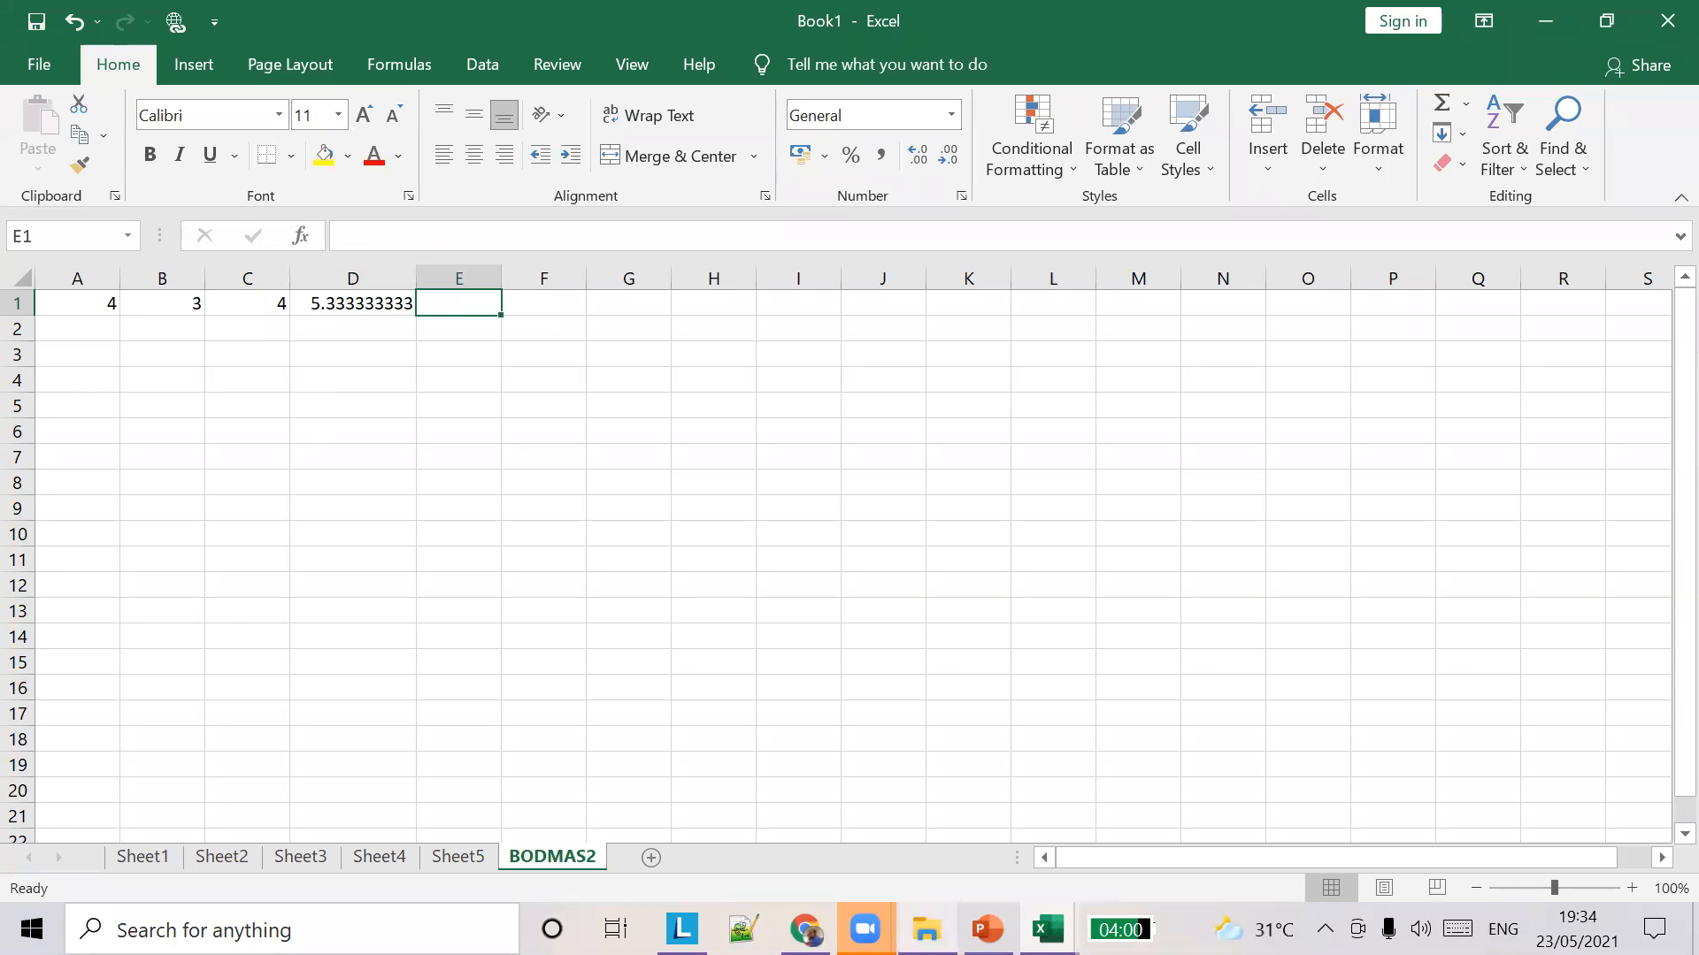
Review the order of operations on the BODMAS slide in PowerPoint and return to Excel.
{"action": "mouse_move", "coordinate": [925, 929]}
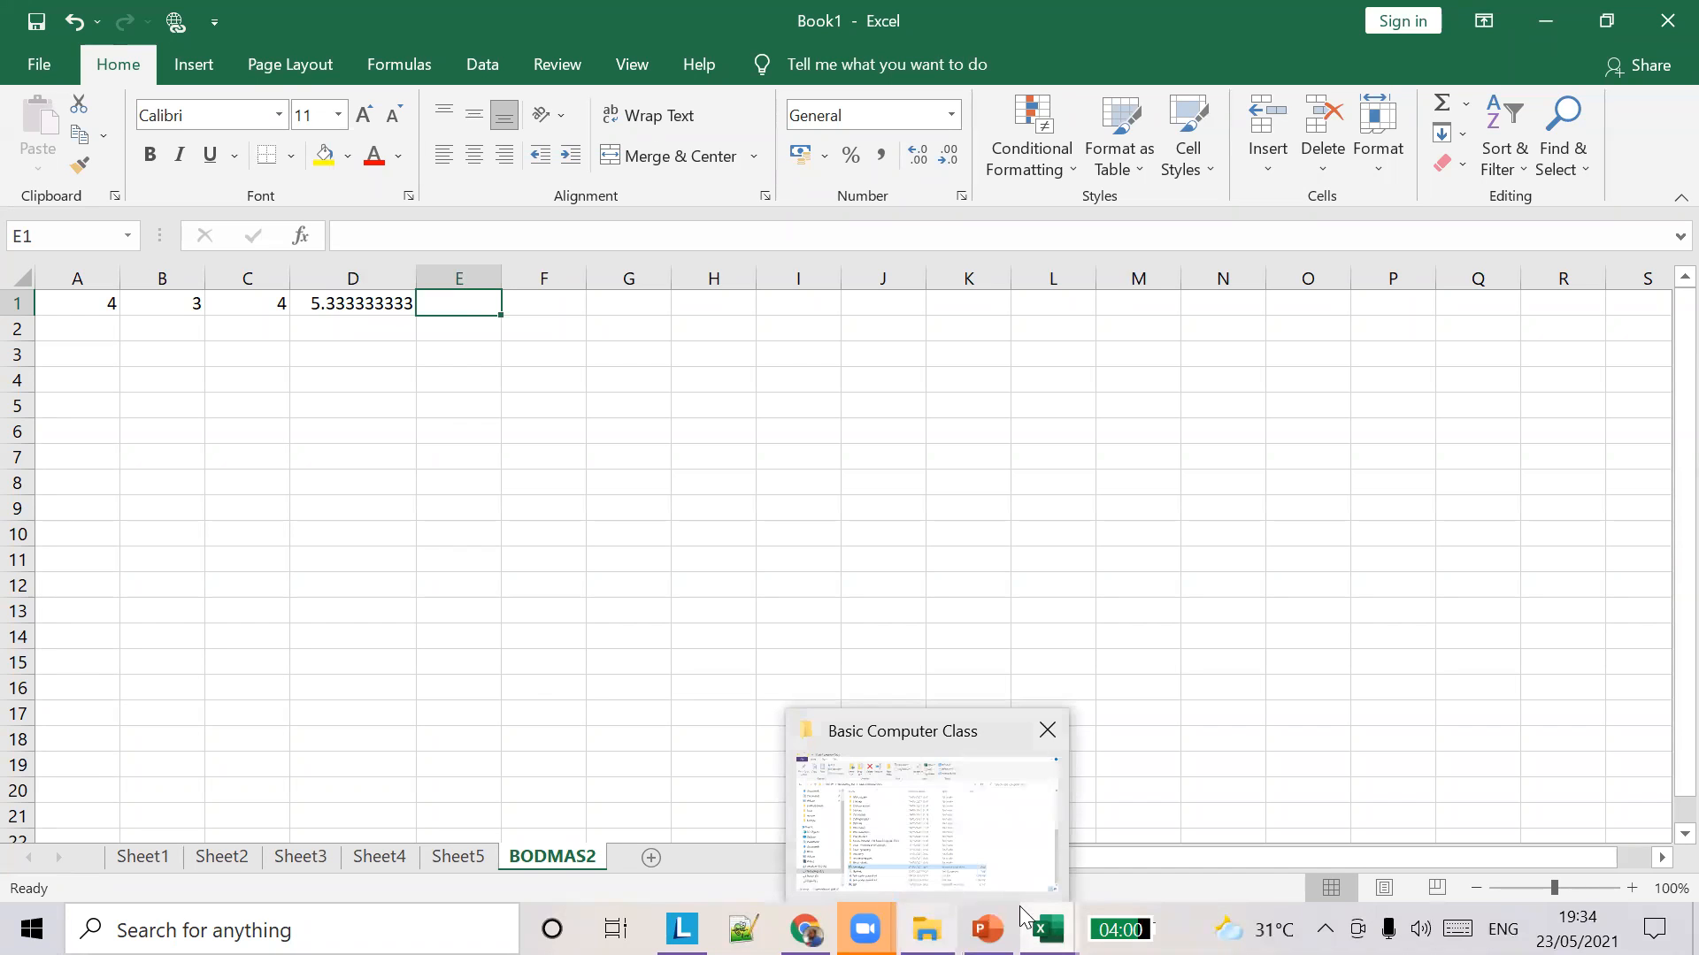
{"action": "left_click", "coordinate": [970, 792]}
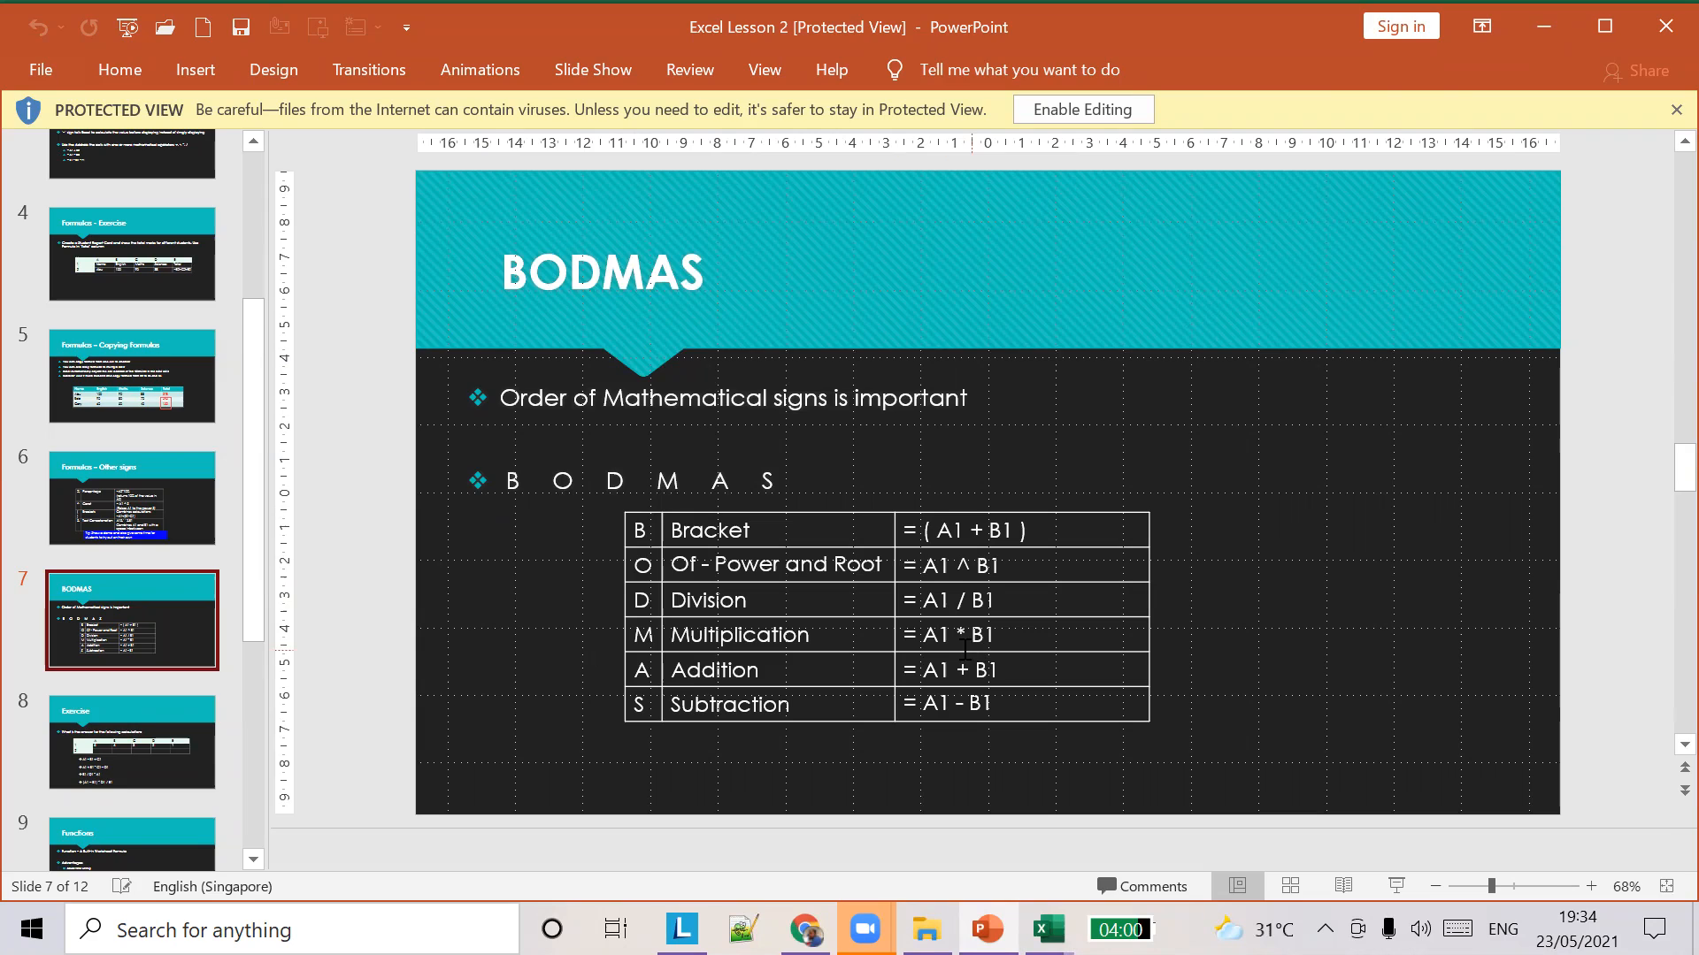
{"action": "key", "text": "alt+Tab"}
Enter the values 2, 3 and 4 in cells A2, B2 and C2.
{"action": "left_click", "coordinate": [95, 333]}
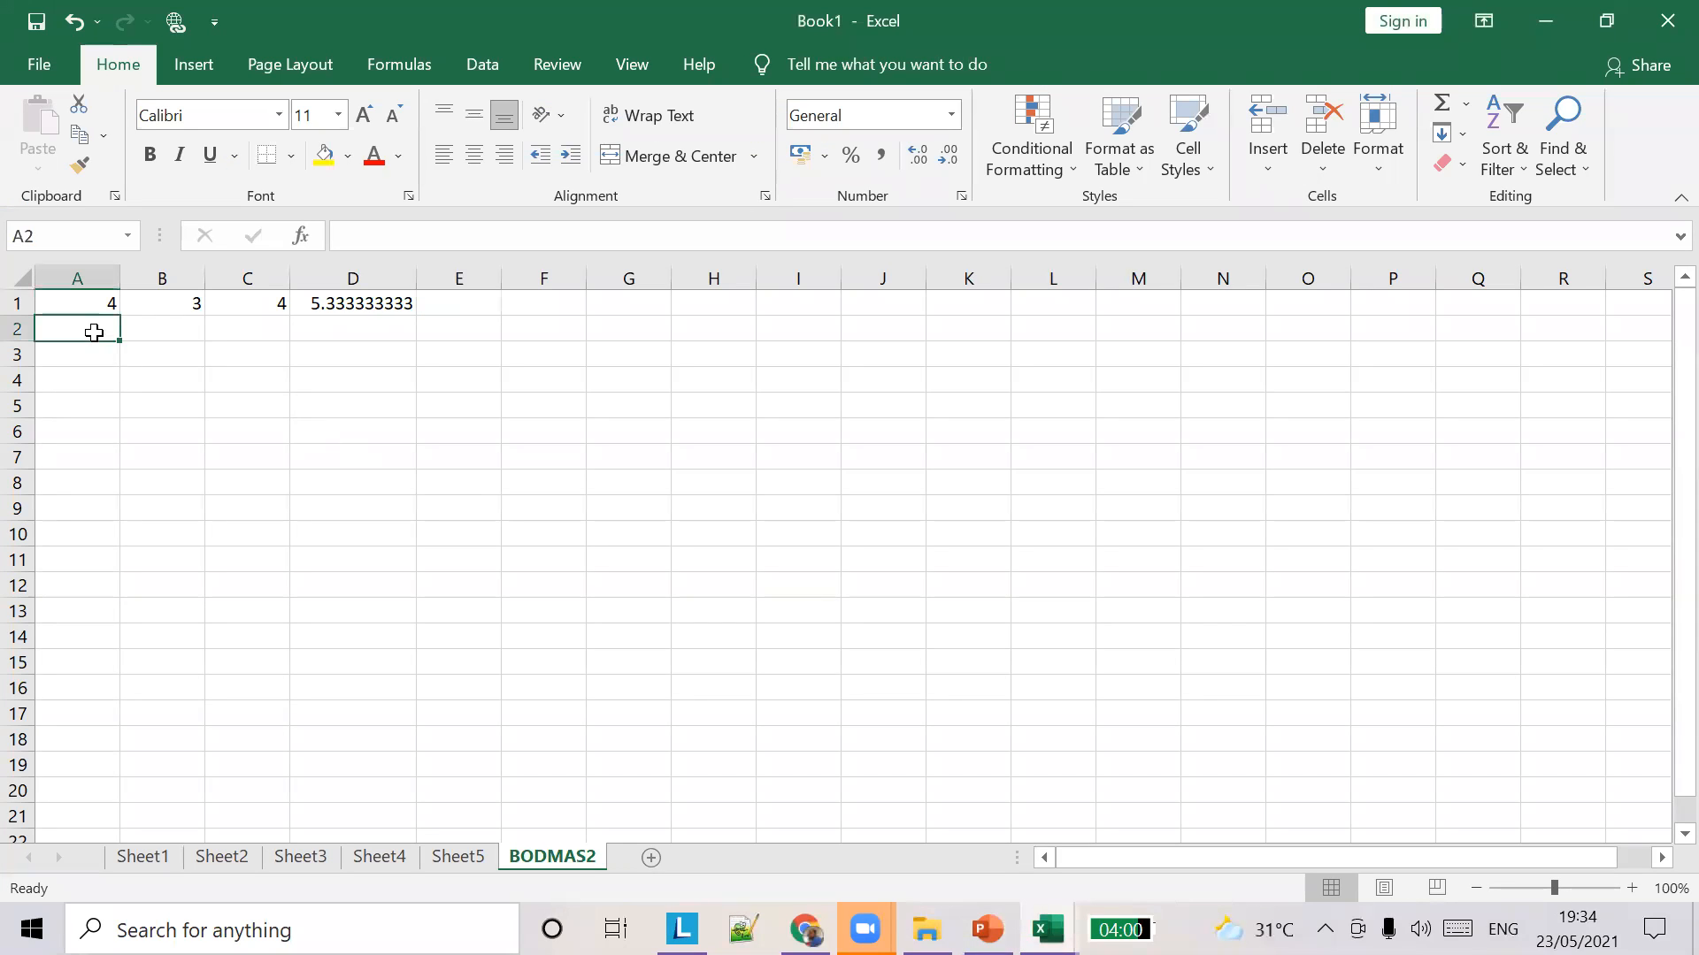
{"action": "type", "text": "2"}
{"action": "left_click", "coordinate": [162, 323]}
{"action": "type", "text": "3"}
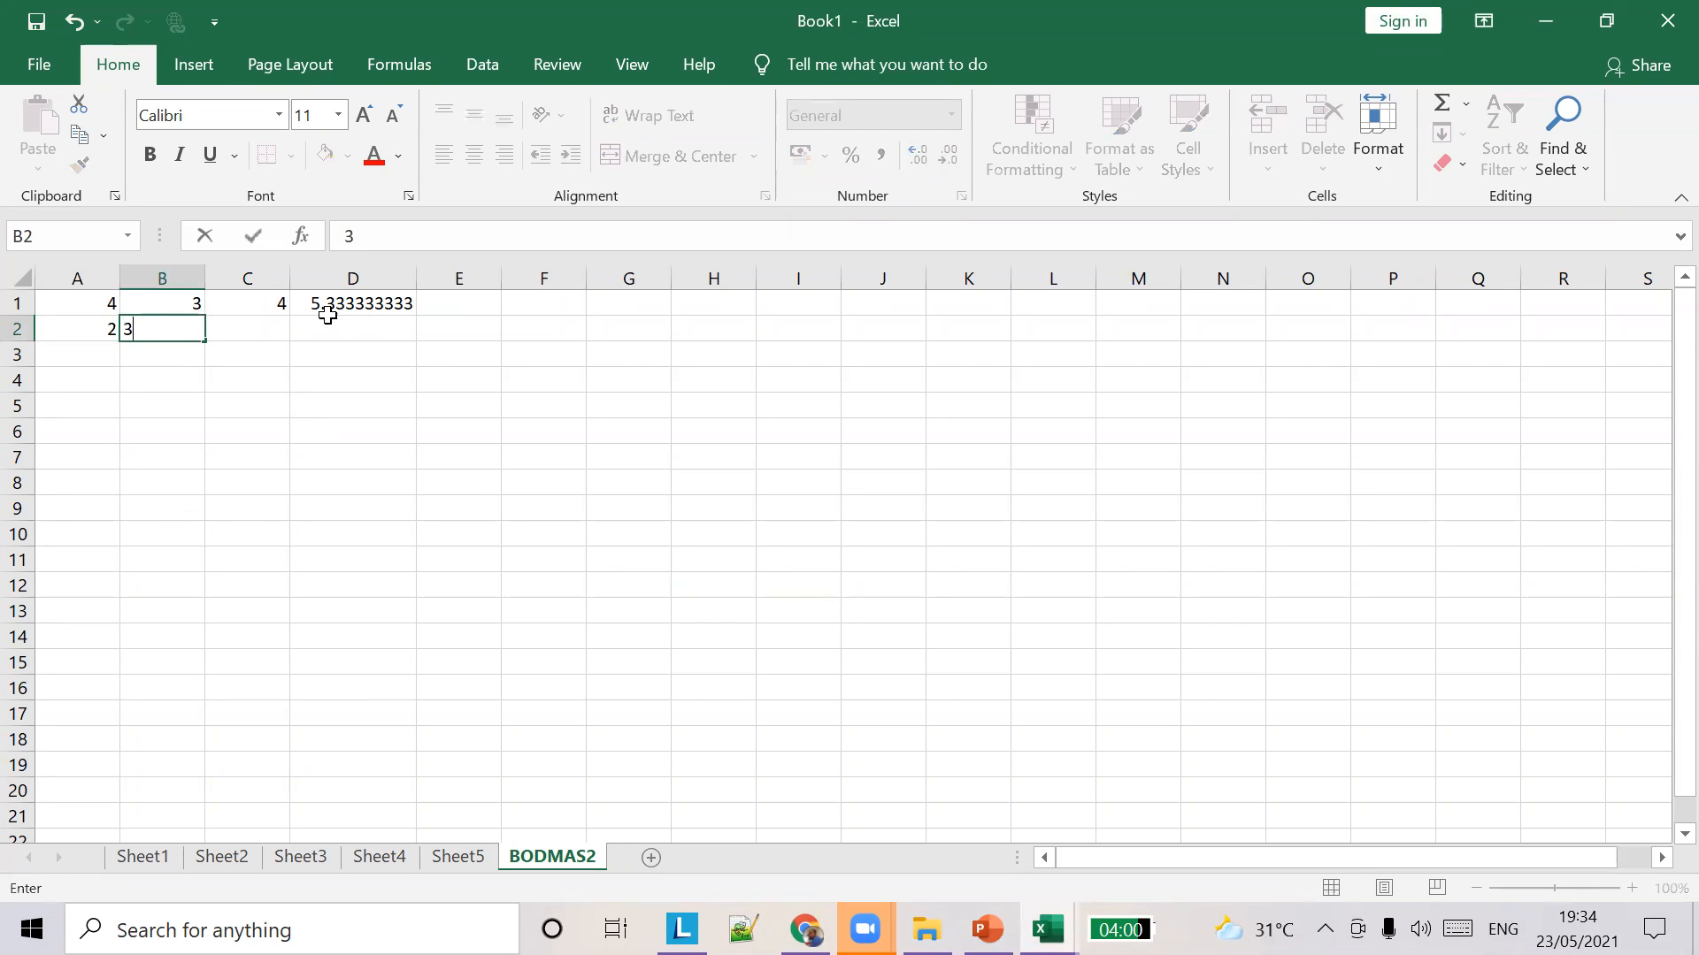
{"action": "left_click", "coordinate": [271, 331]}
{"action": "type", "text": "4"}
Enter the formula =A2*B2/C2 in D2, checking the operator order against the BODMAS slide in PowerPoint before committing it.
{"action": "left_click", "coordinate": [347, 333]}
{"action": "left_click", "coordinate": [385, 244]}
{"action": "type", "text": "="}
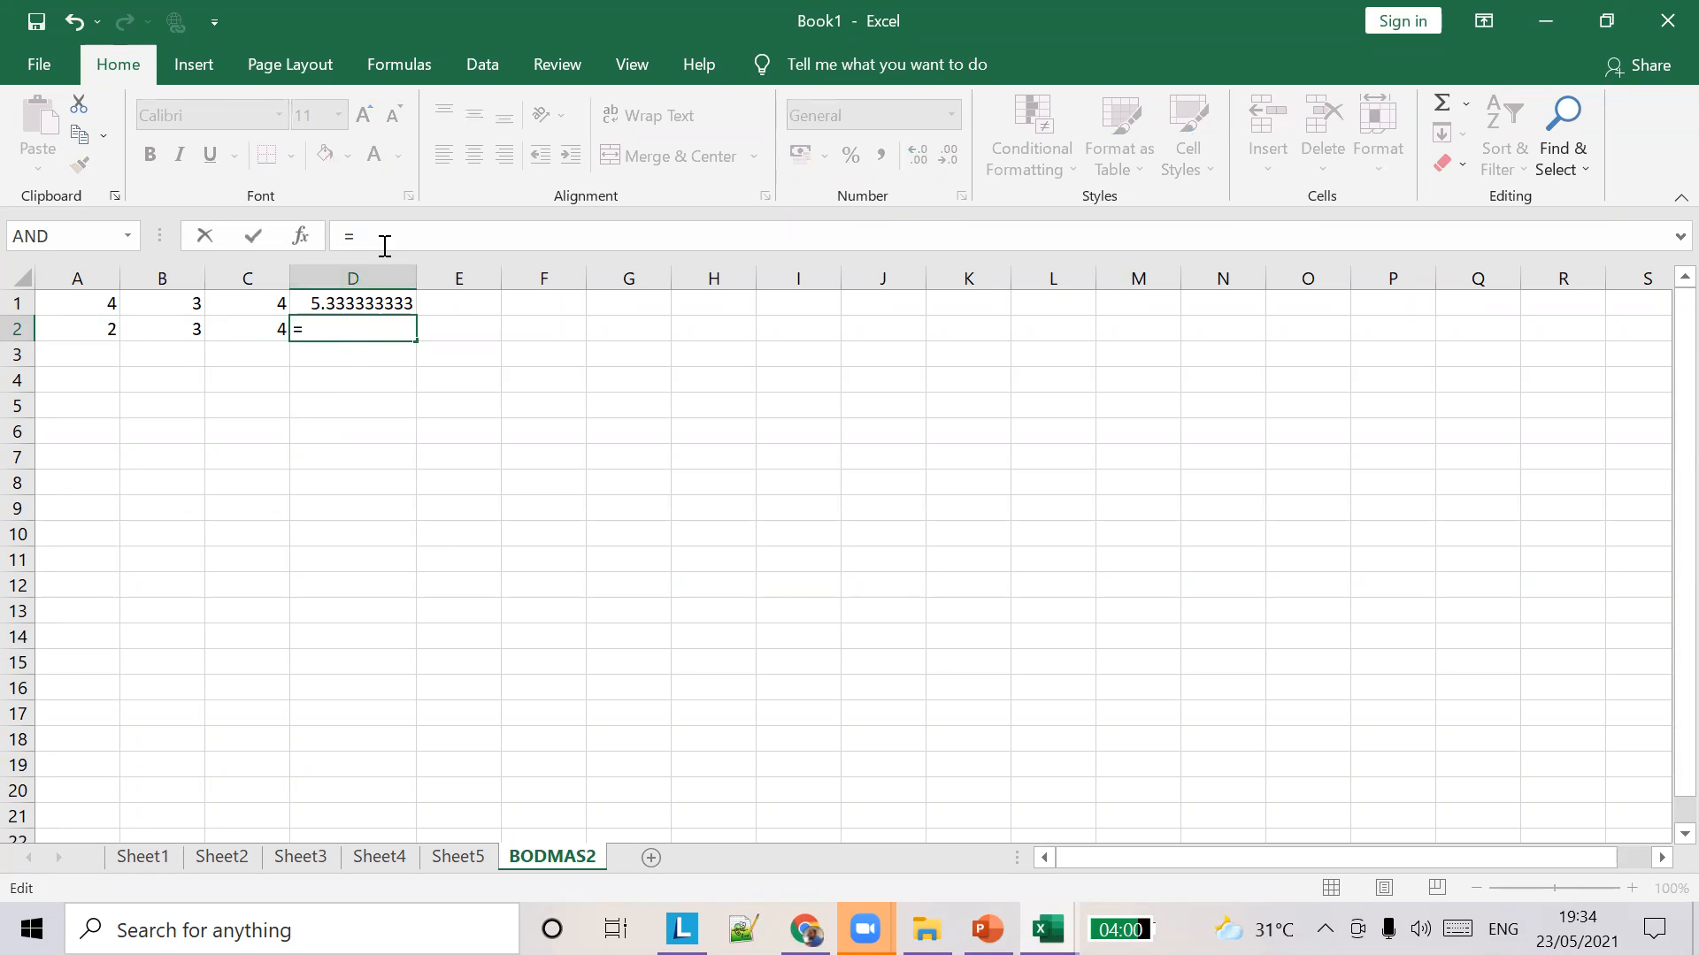
{"action": "type", "text": "A2"}
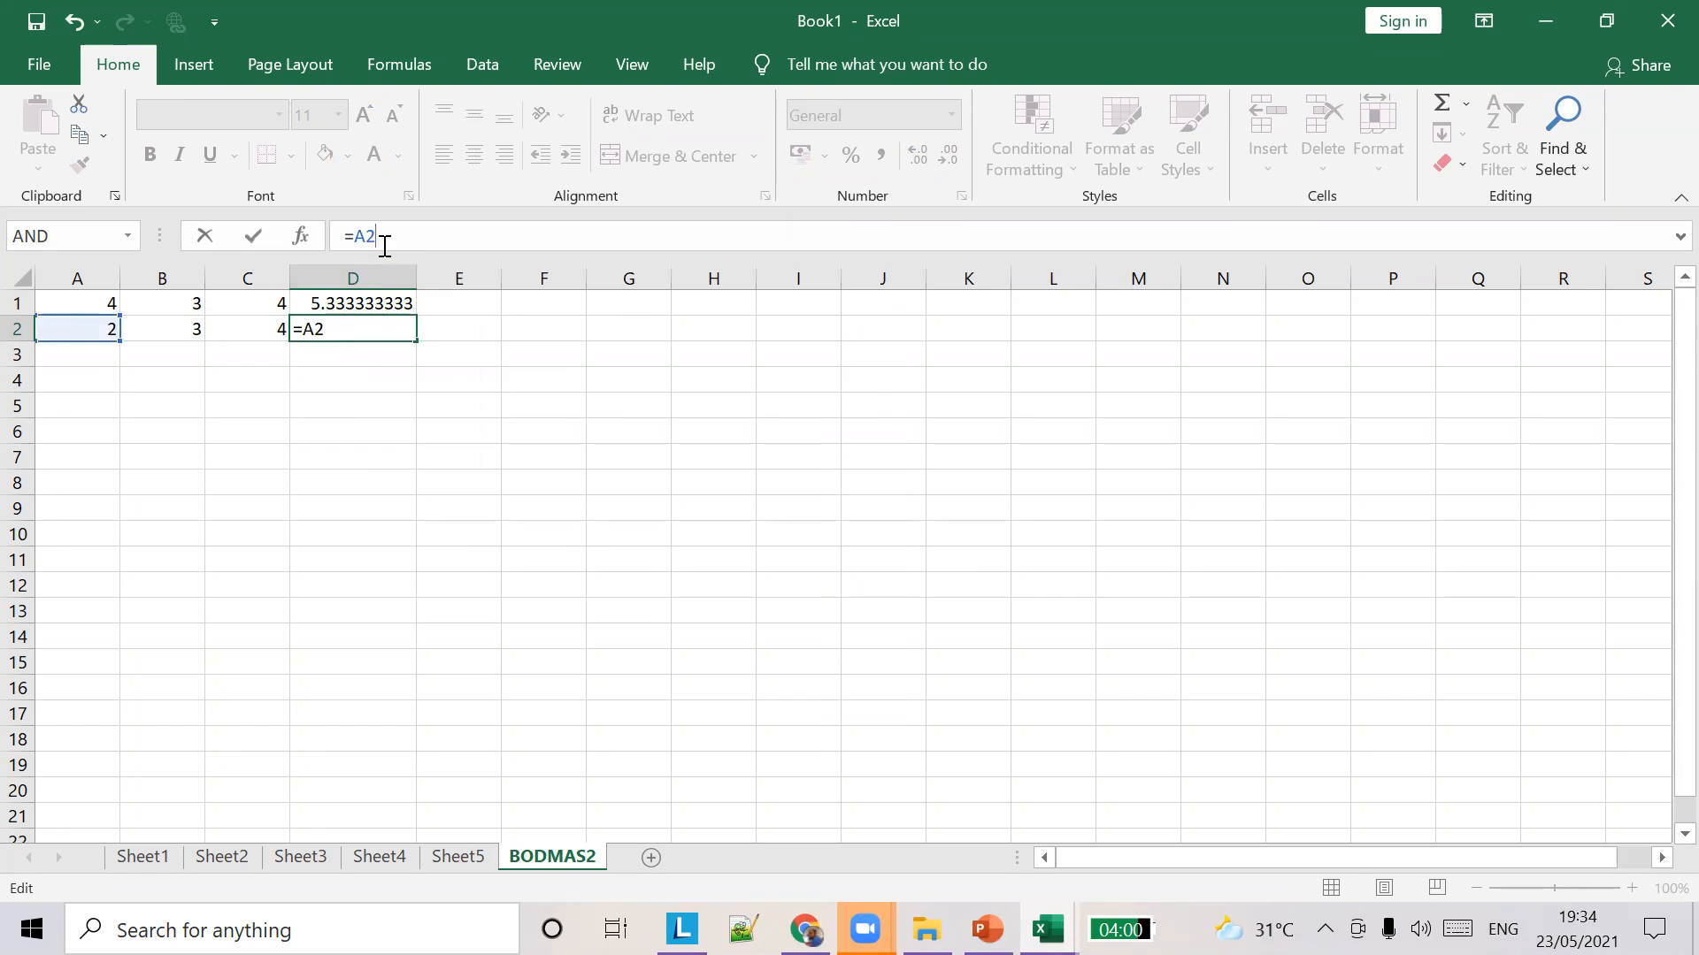
{"action": "type", "text": "*B2"}
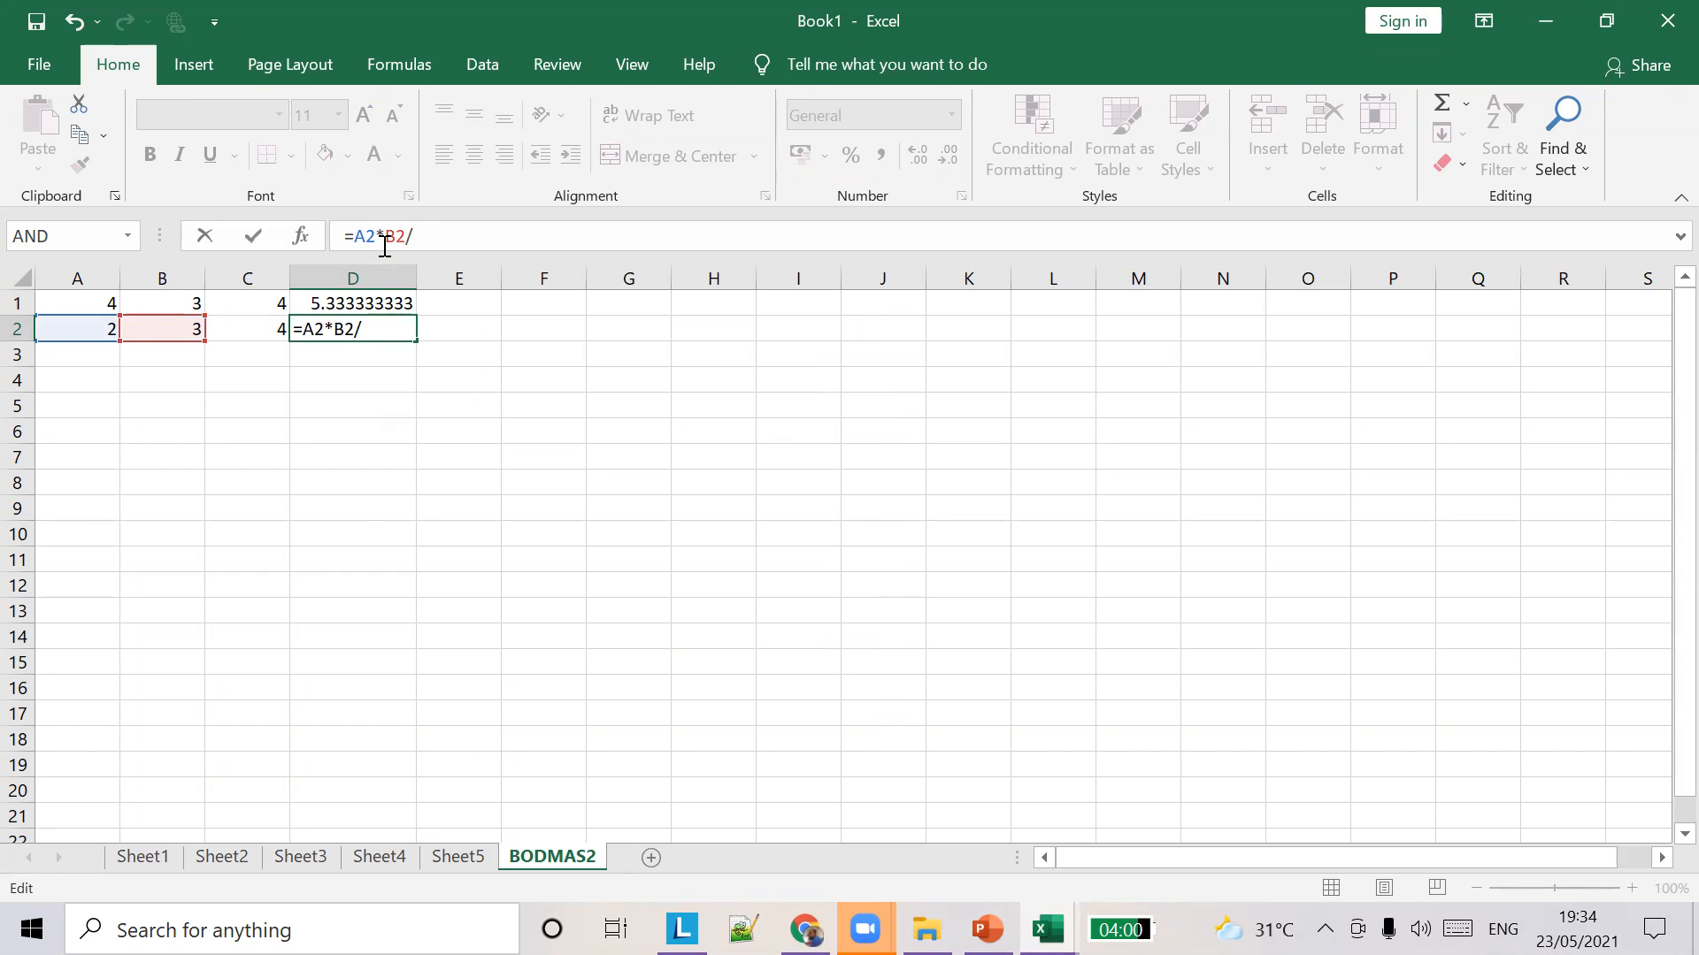
{"action": "type", "text": "/C2"}
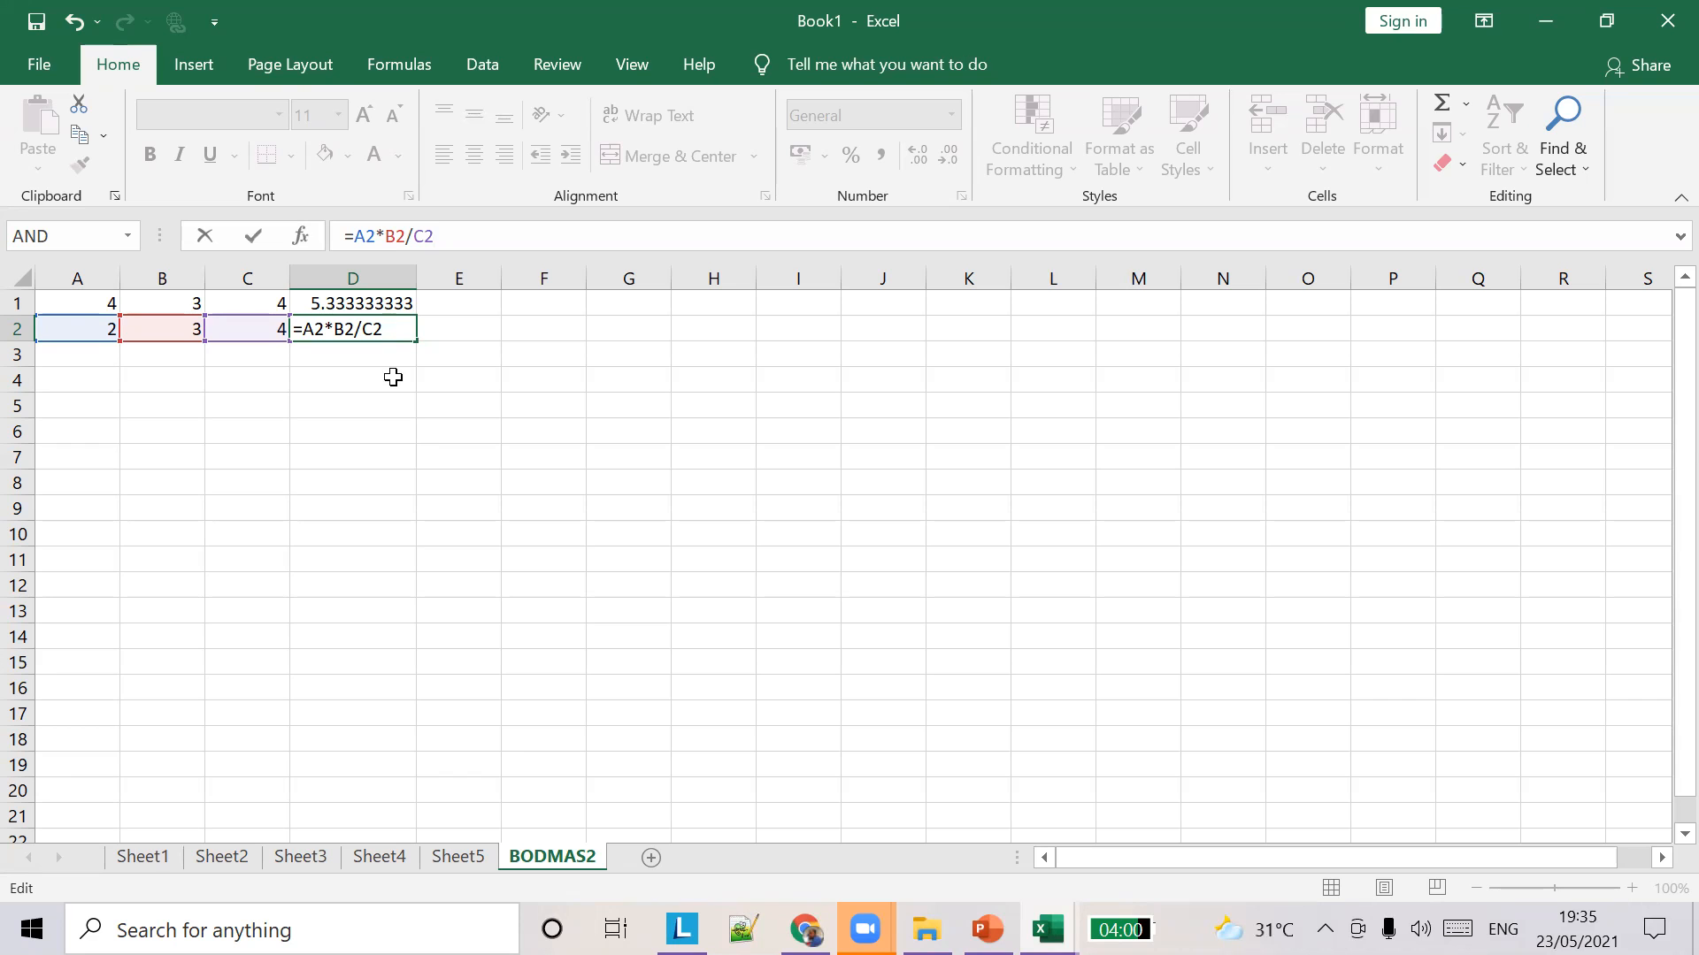
{"action": "left_click", "coordinate": [987, 929]}
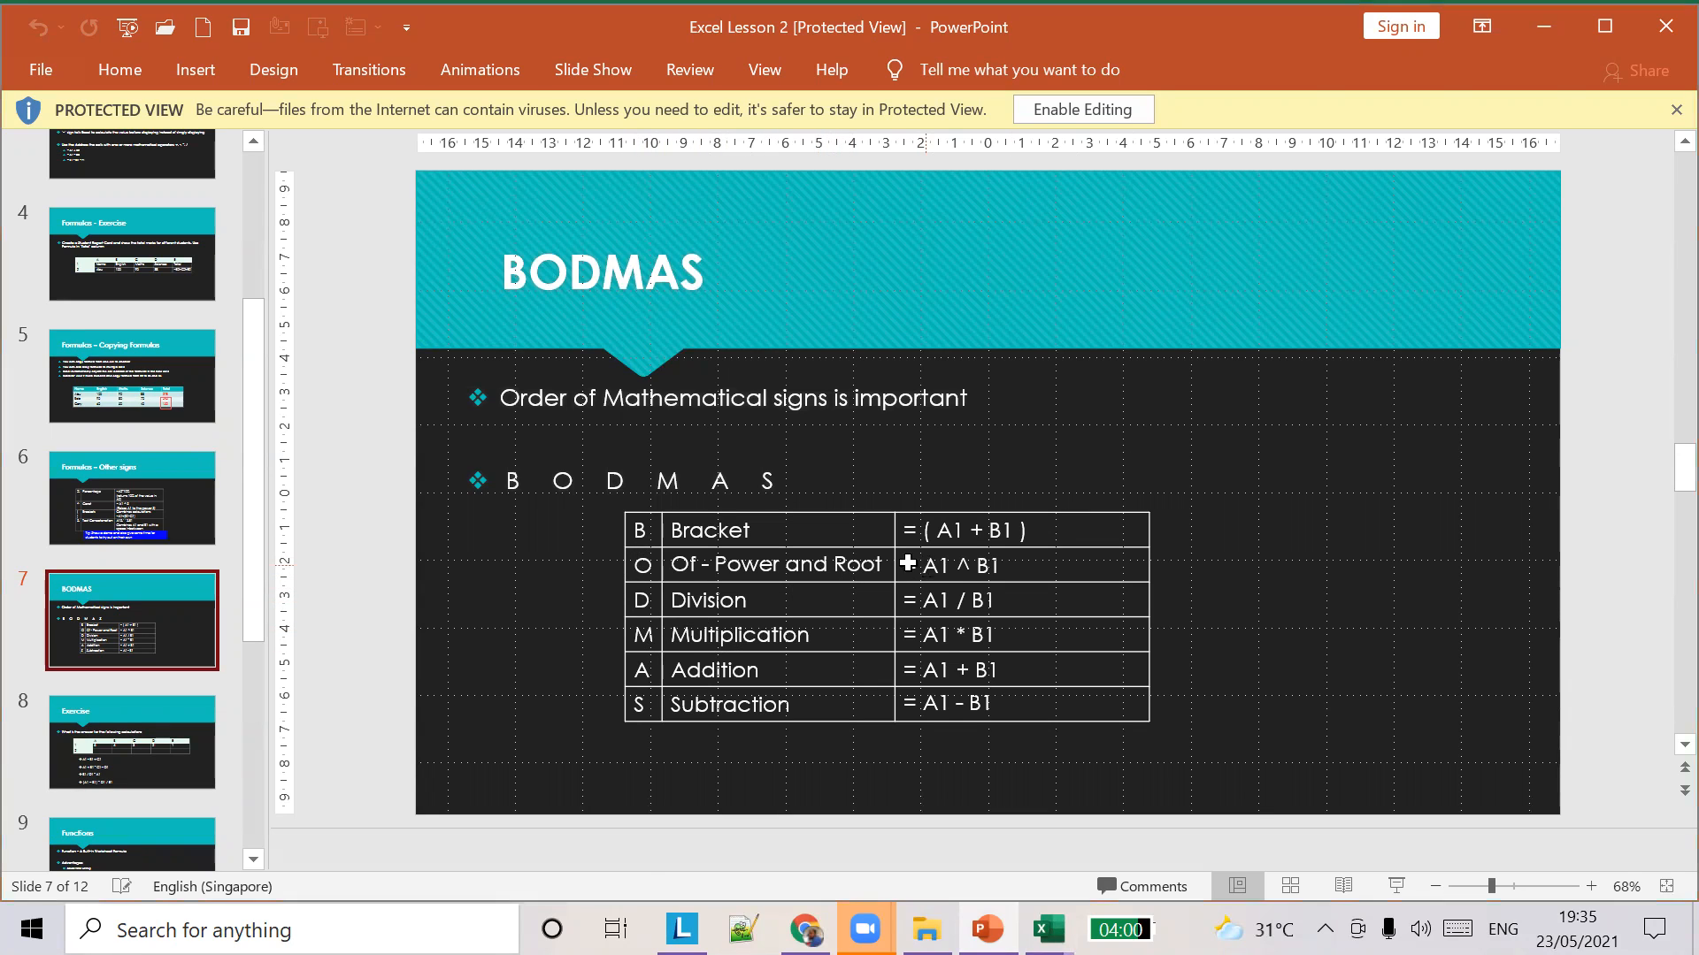
{"action": "key", "text": "alt+Tab"}
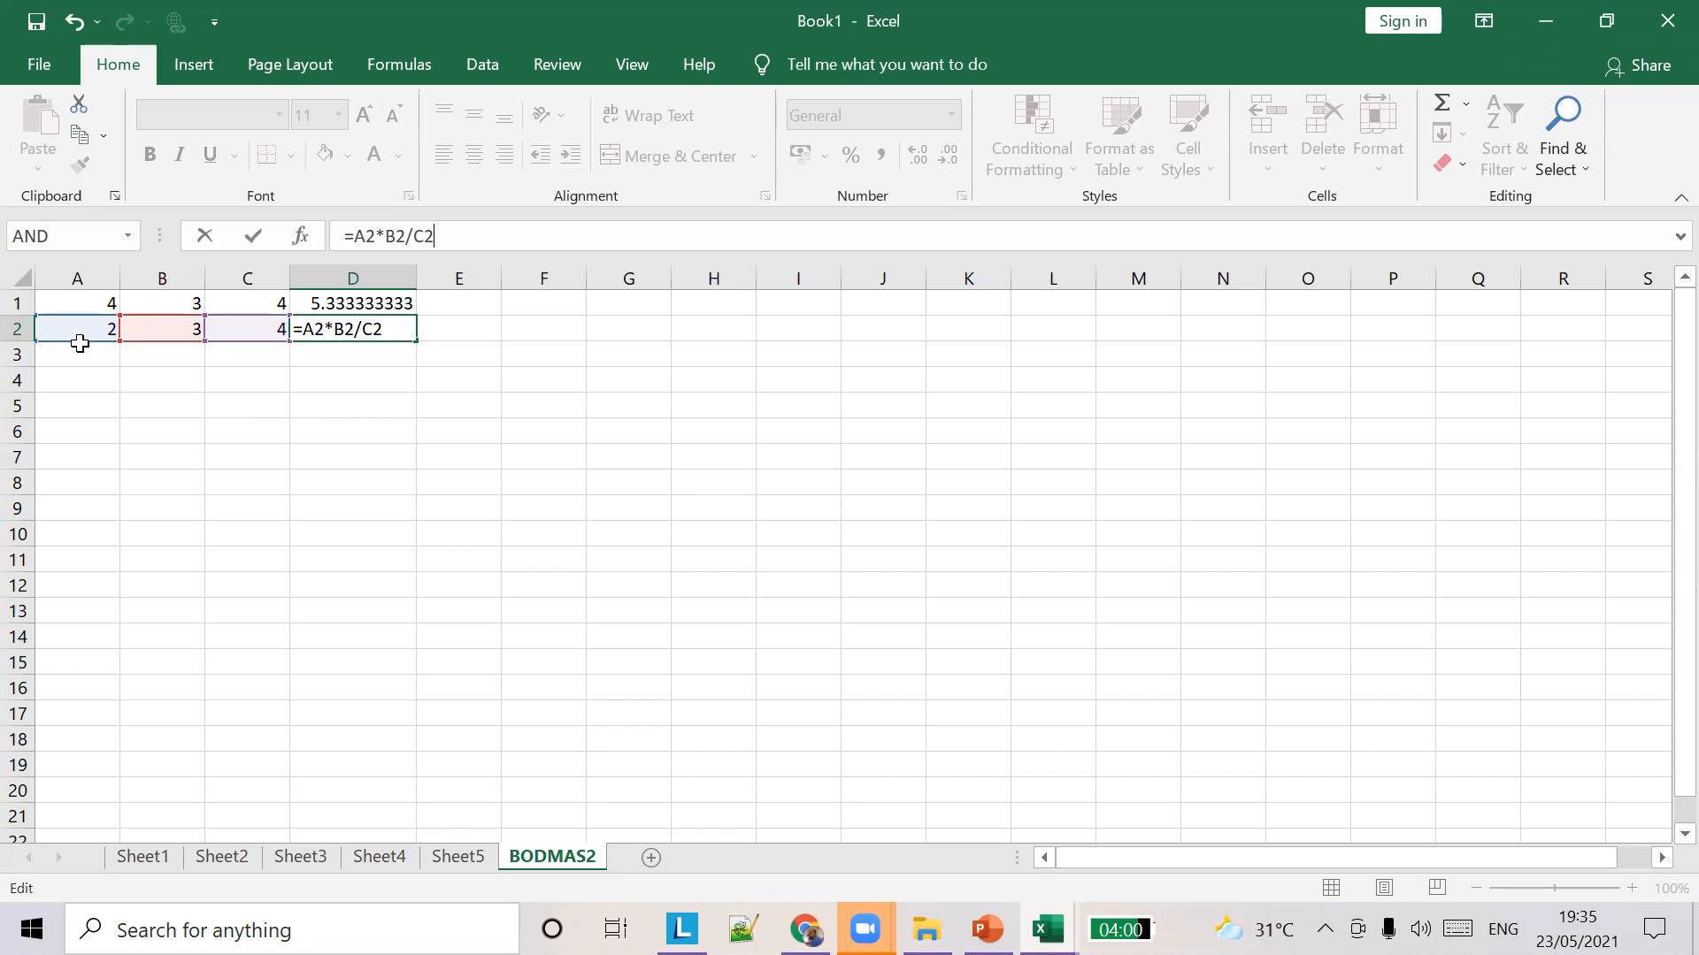
{"action": "left_click", "coordinate": [443, 329]}
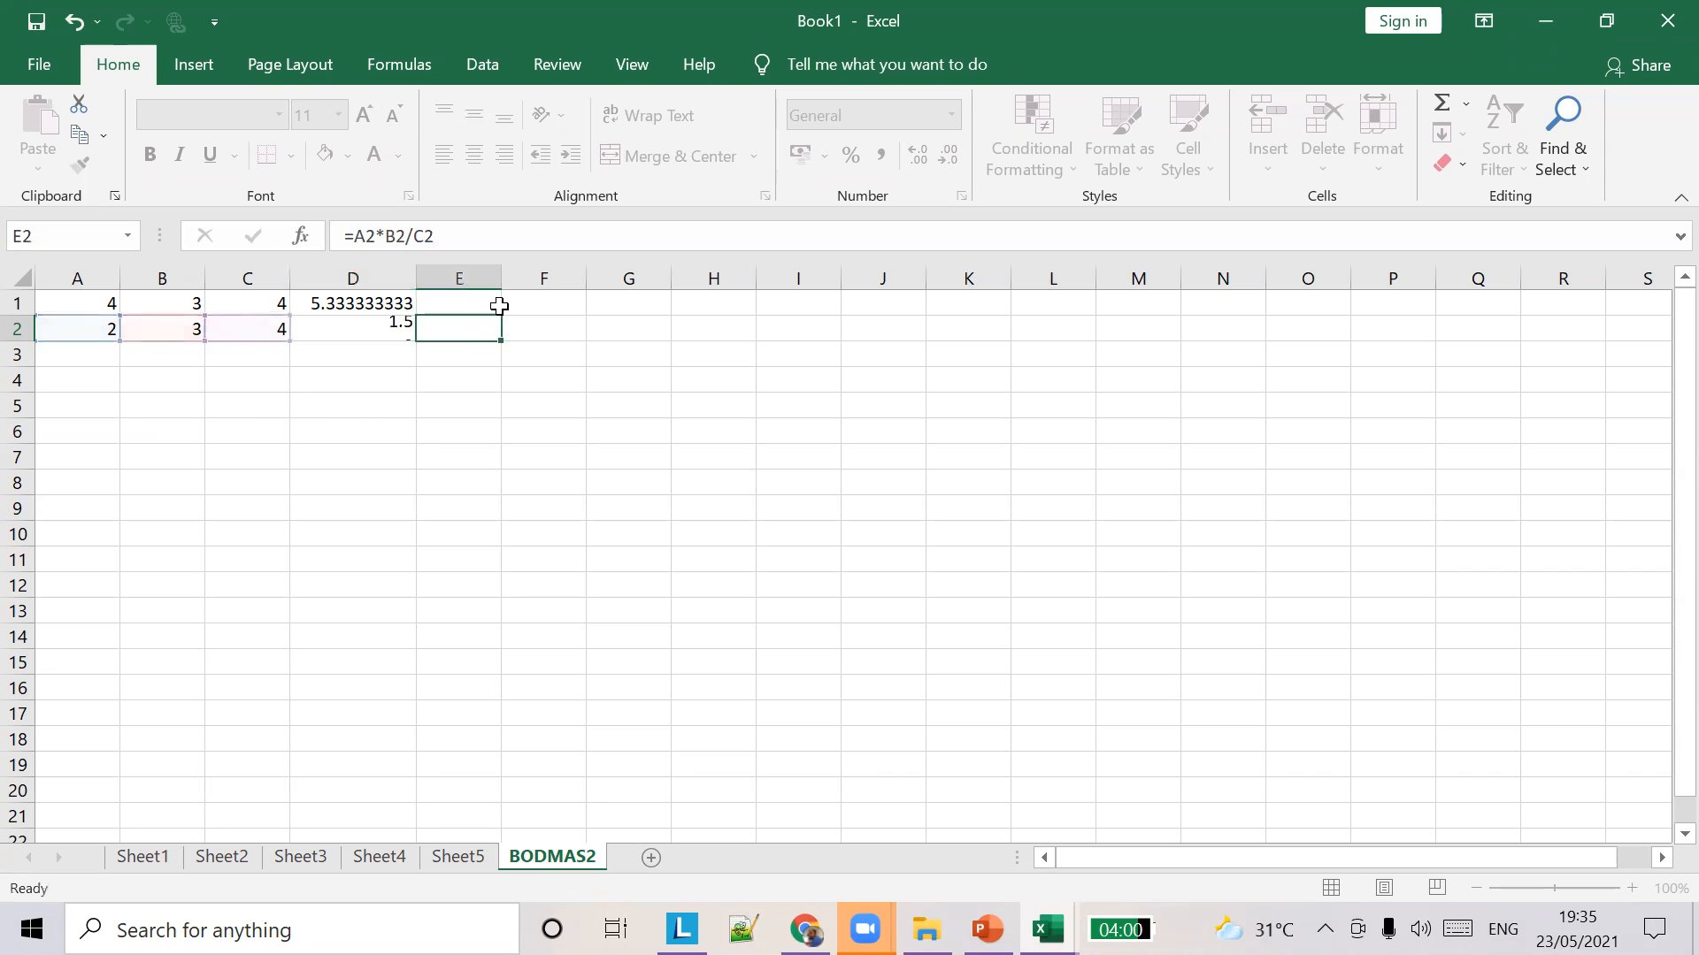
Examine the D2 formula against its source cells in row 2 and highlight its multiplication sign, leaving it unedited.
{"action": "left_click", "coordinate": [342, 330]}
{"action": "left_click", "coordinate": [188, 331]}
{"action": "left_click", "coordinate": [247, 329]}
{"action": "left_click", "coordinate": [353, 328]}
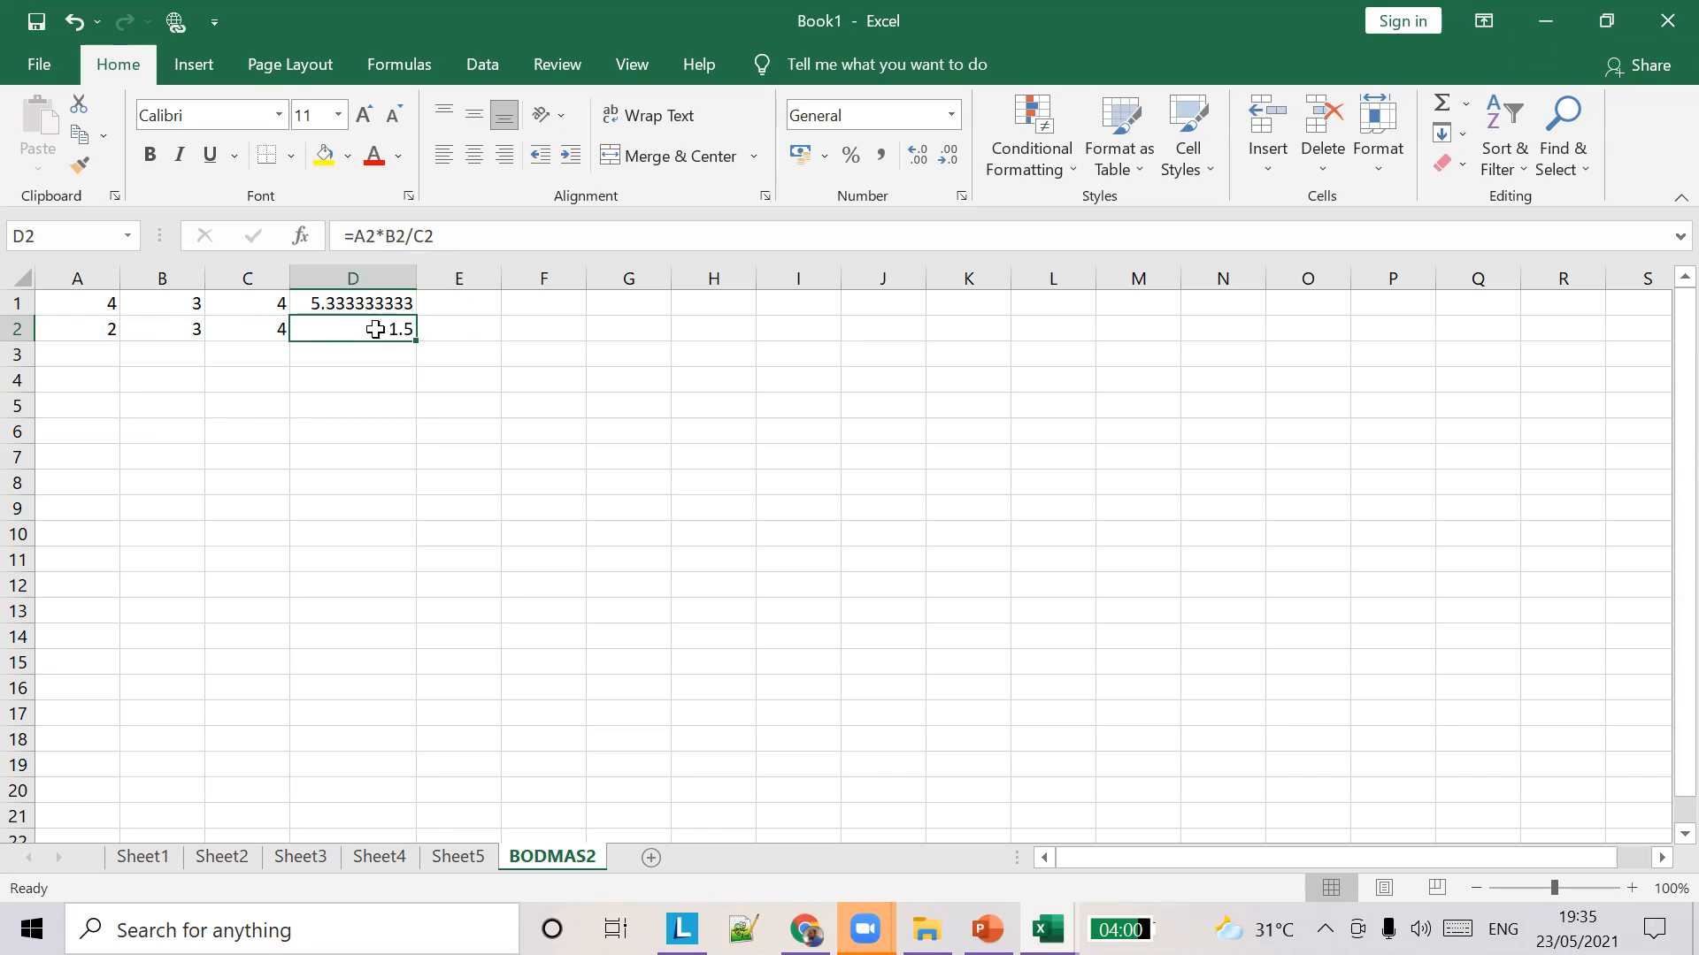
{"action": "left_click", "coordinate": [380, 235]}
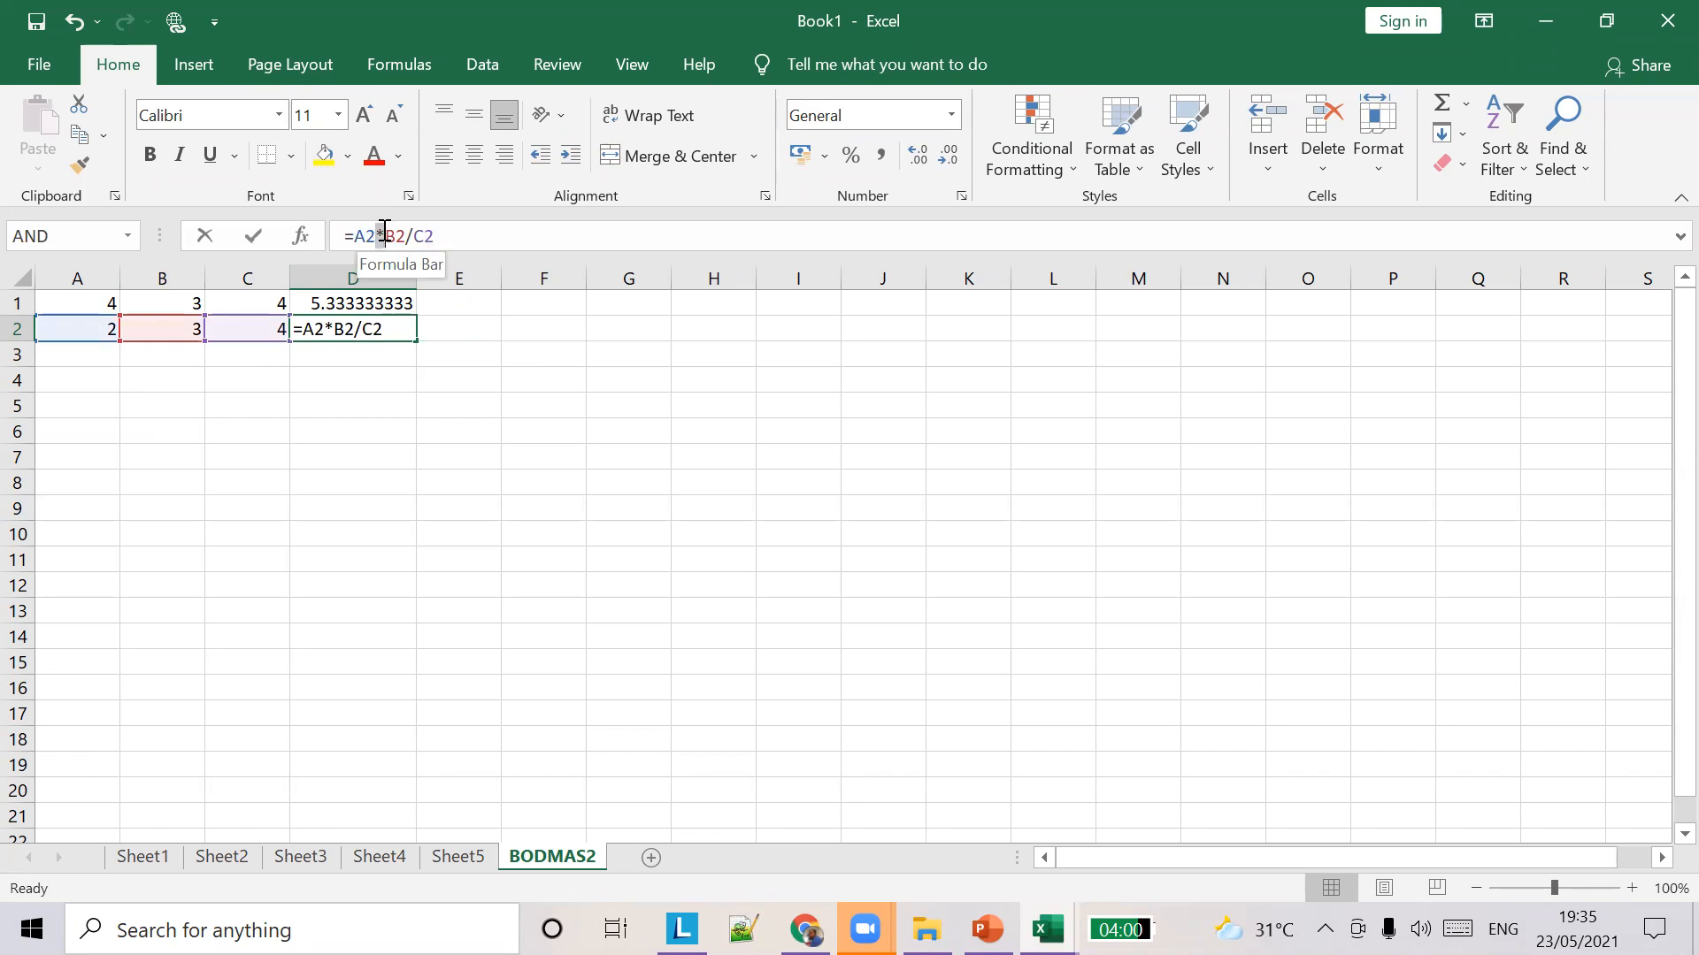
{"action": "left_click", "coordinate": [428, 331]}
Add brackets around the multiplication in the D2 formula so that it reads =(A2*B2)/C2.
{"action": "left_click", "coordinate": [366, 339]}
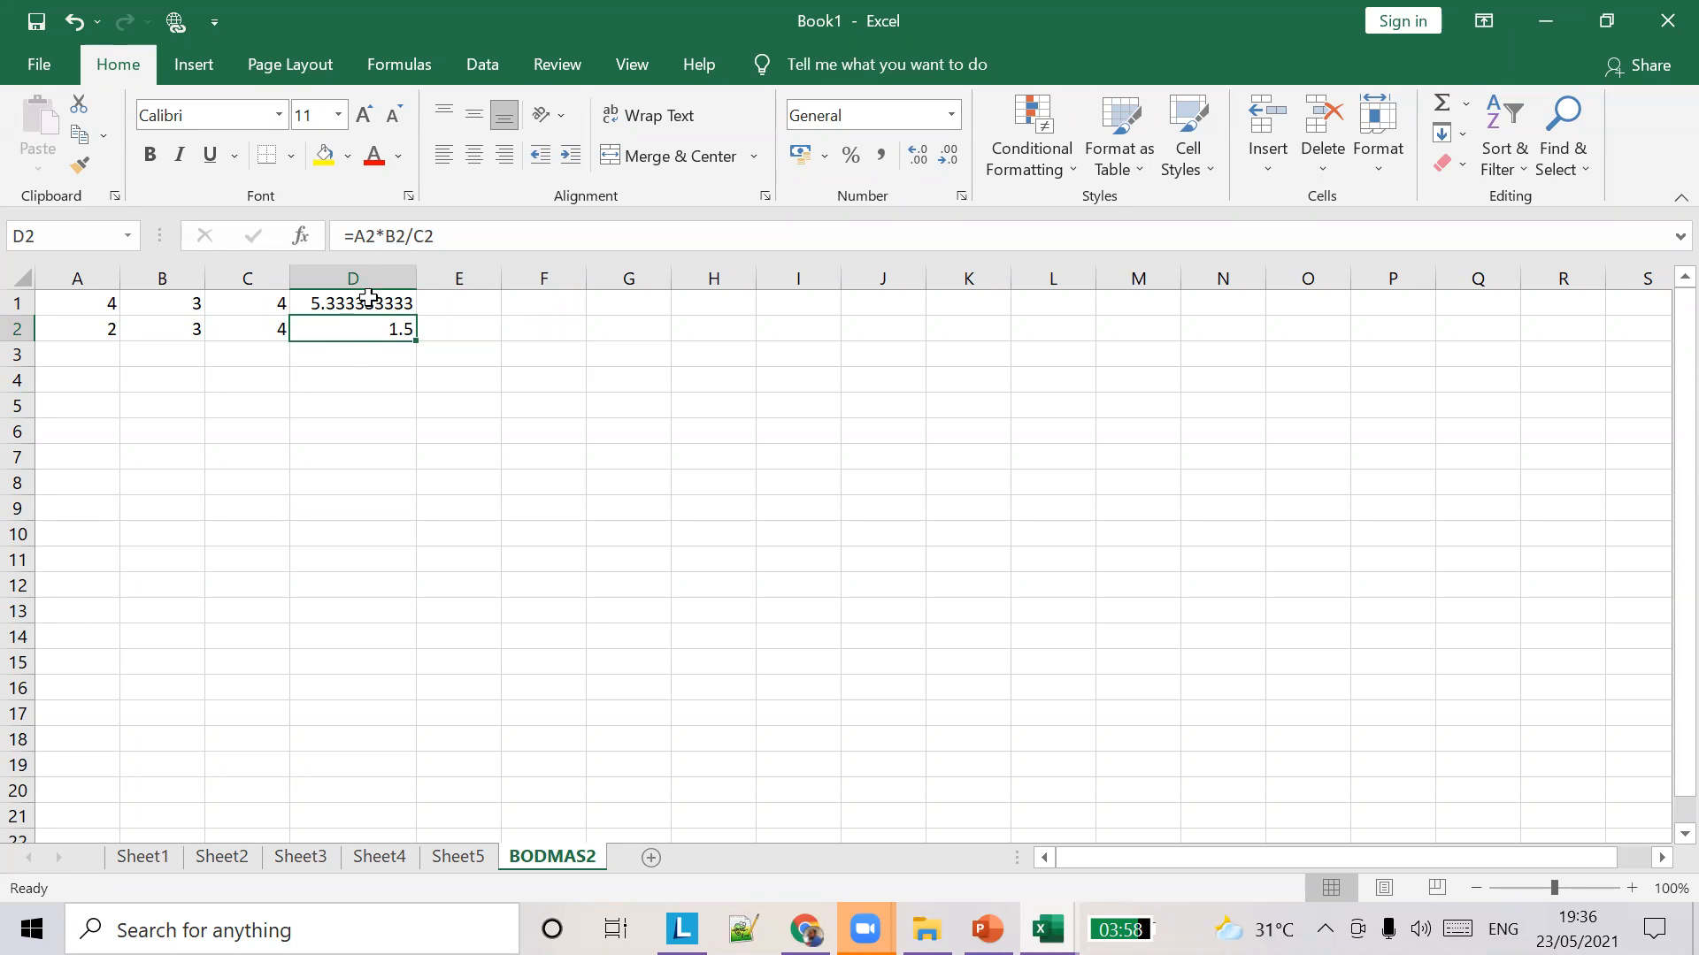
{"action": "left_click", "coordinate": [360, 239]}
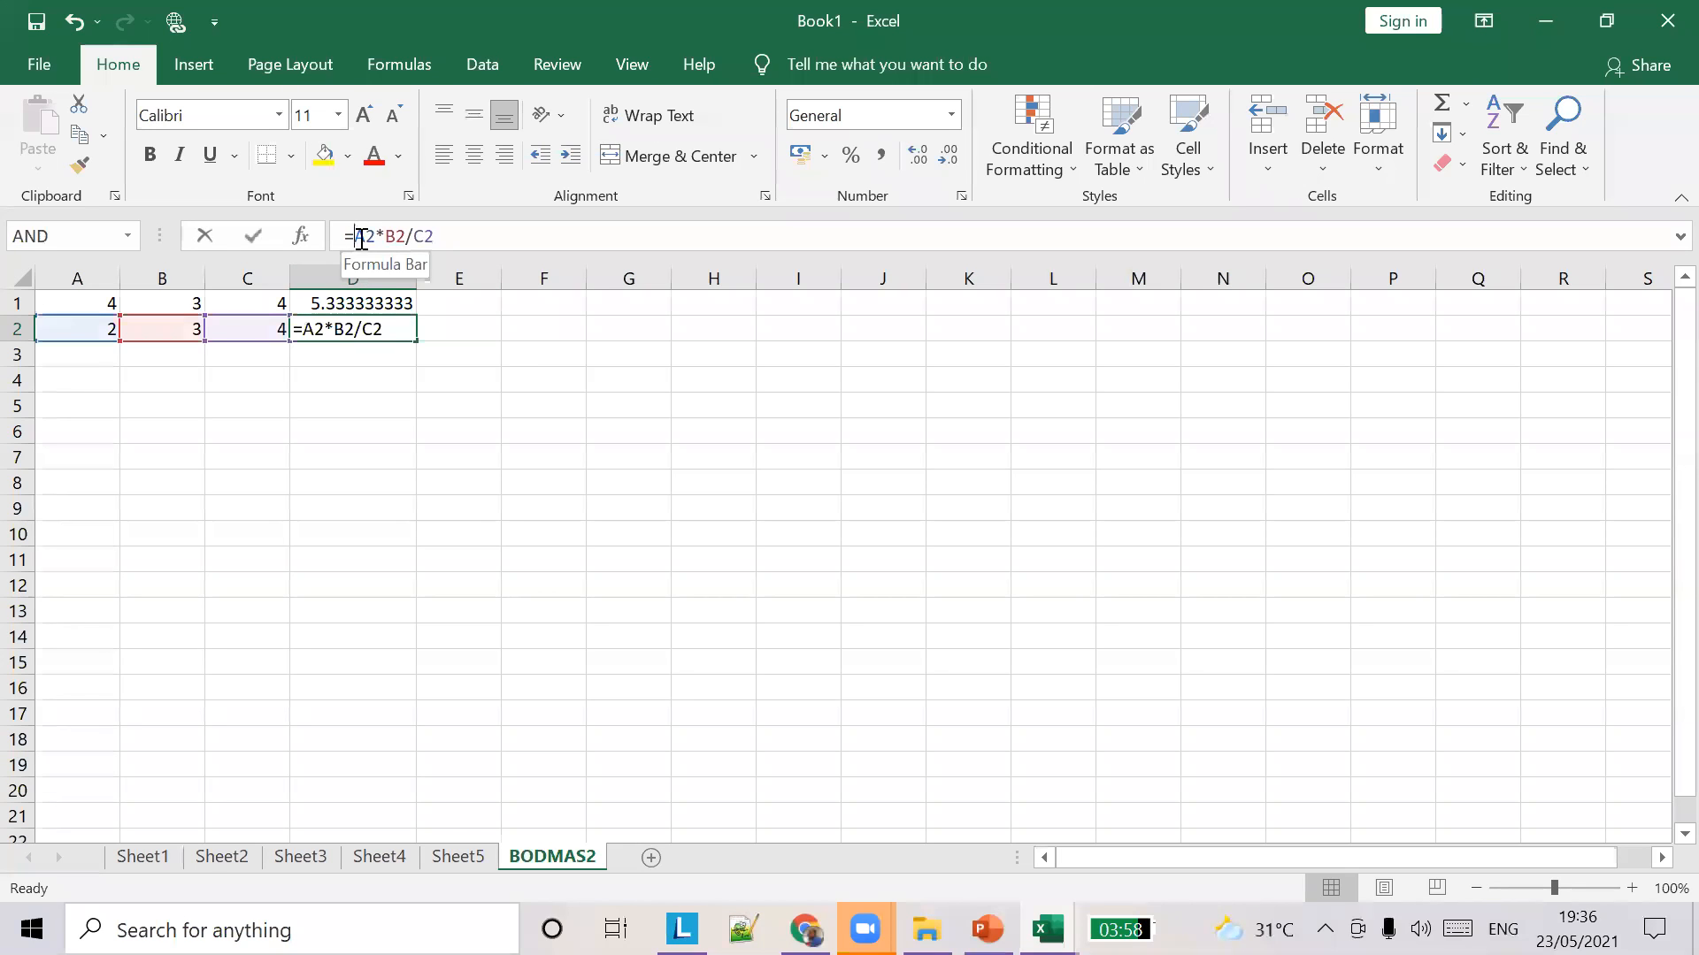
{"action": "type", "text": "("}
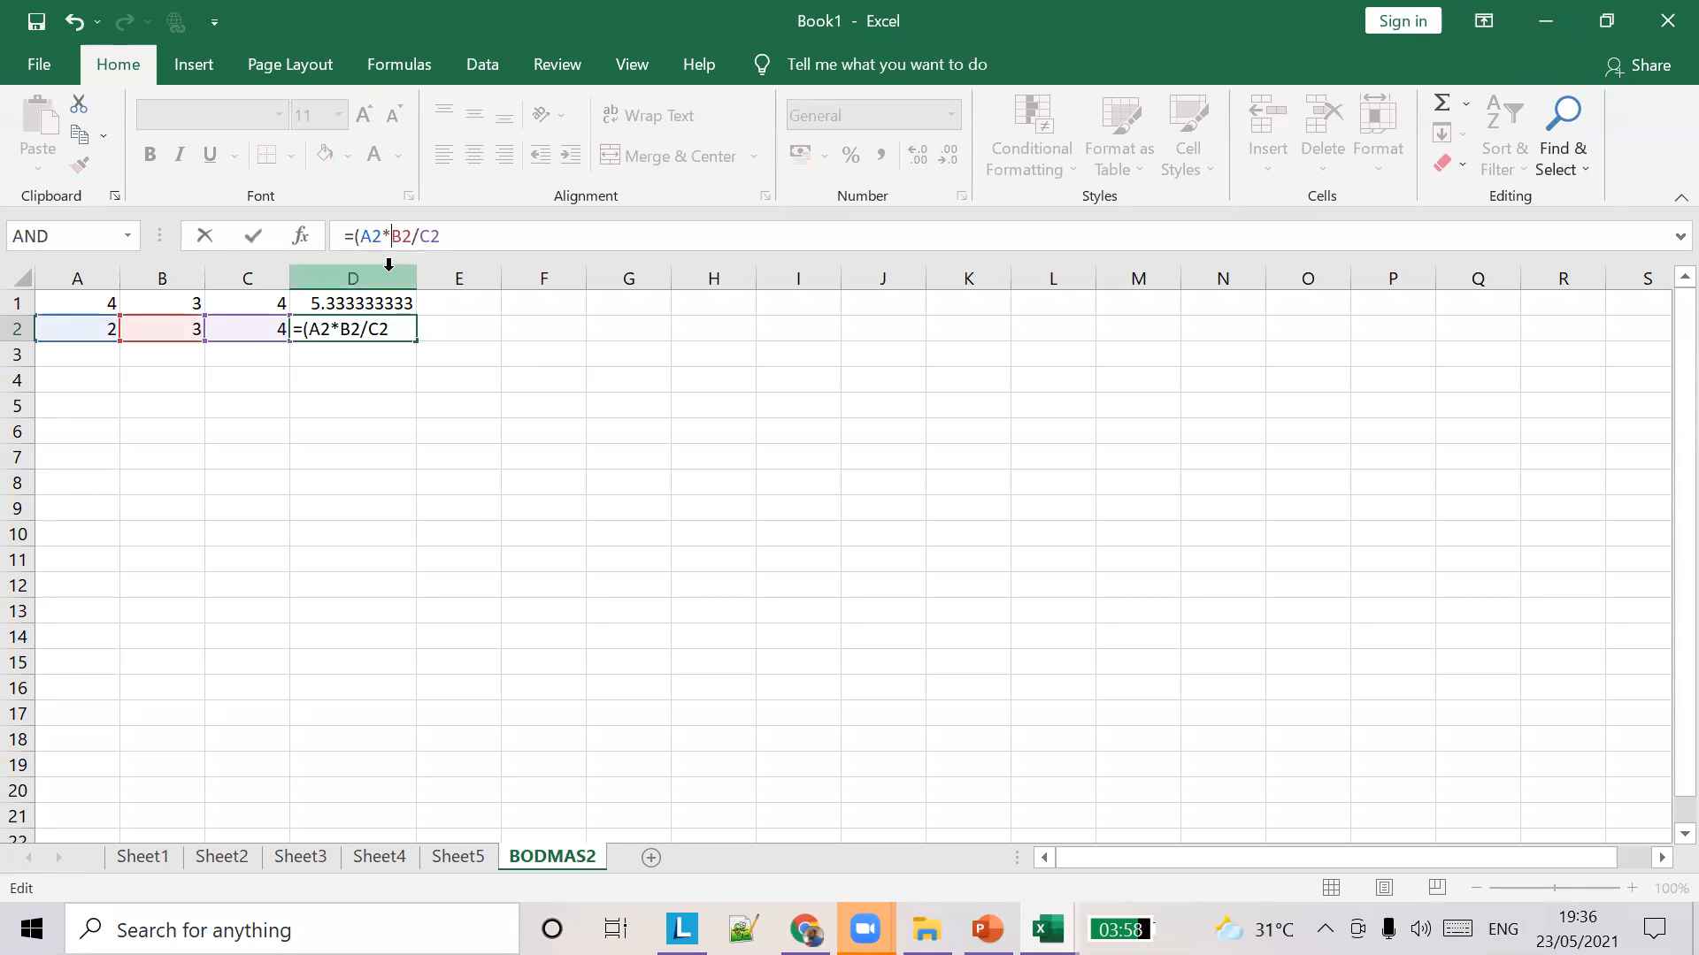
{"action": "type", "text": ")"}
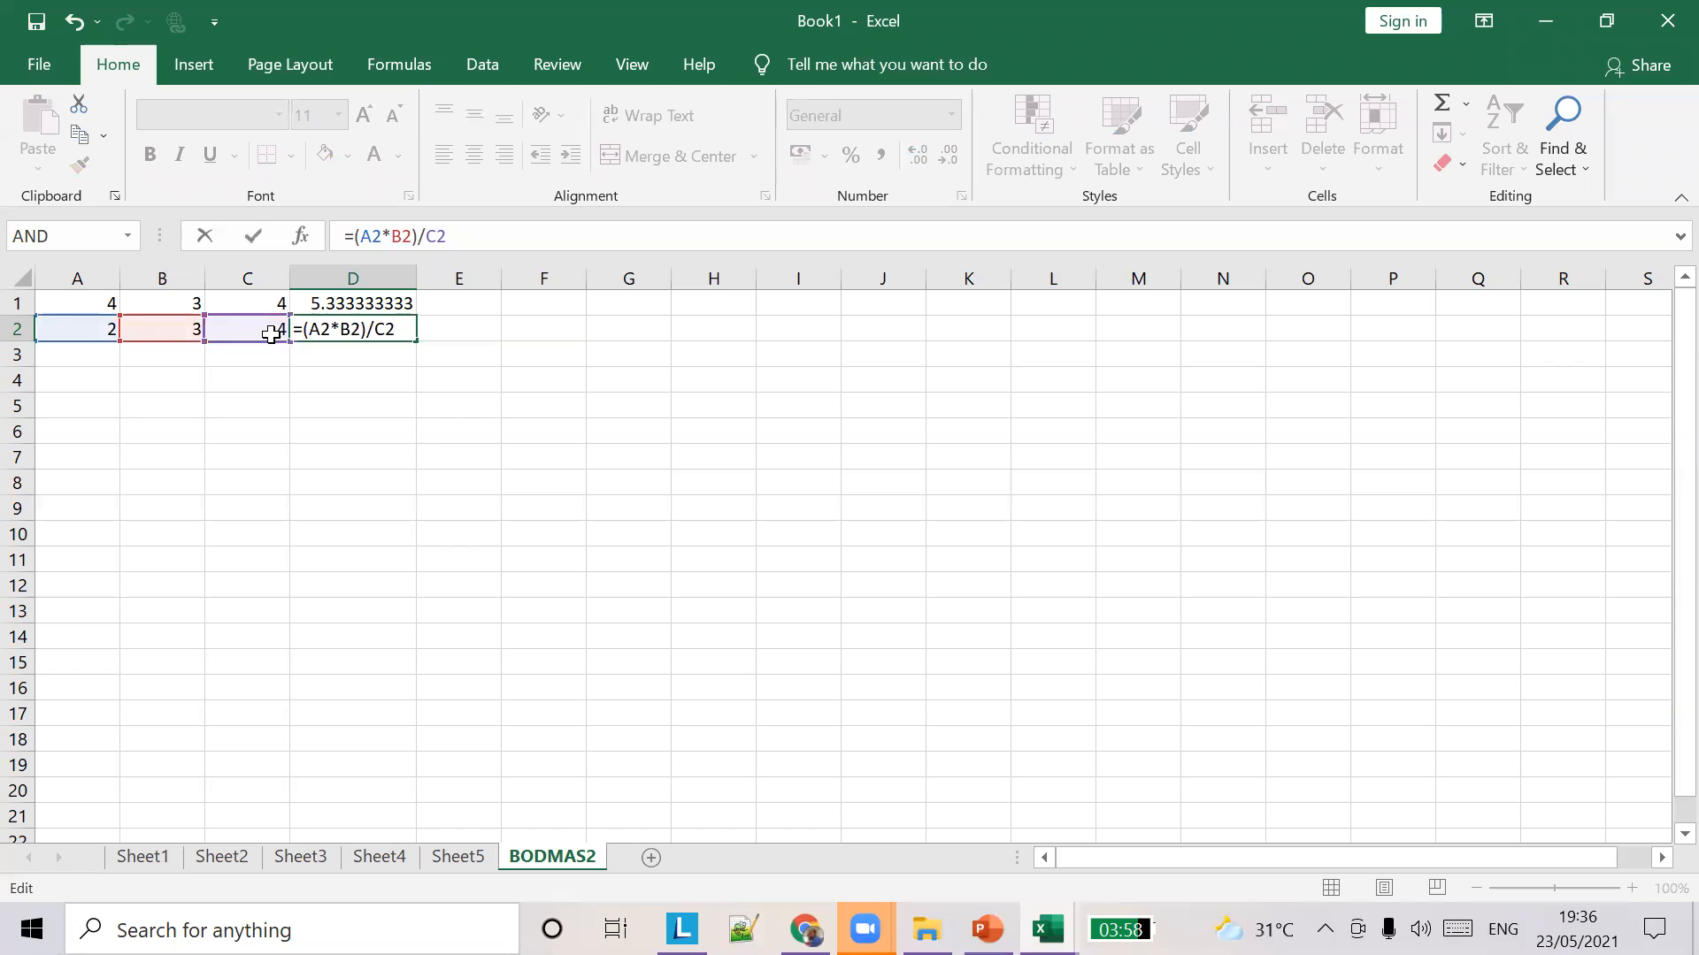
{"action": "key", "text": "Tab"}
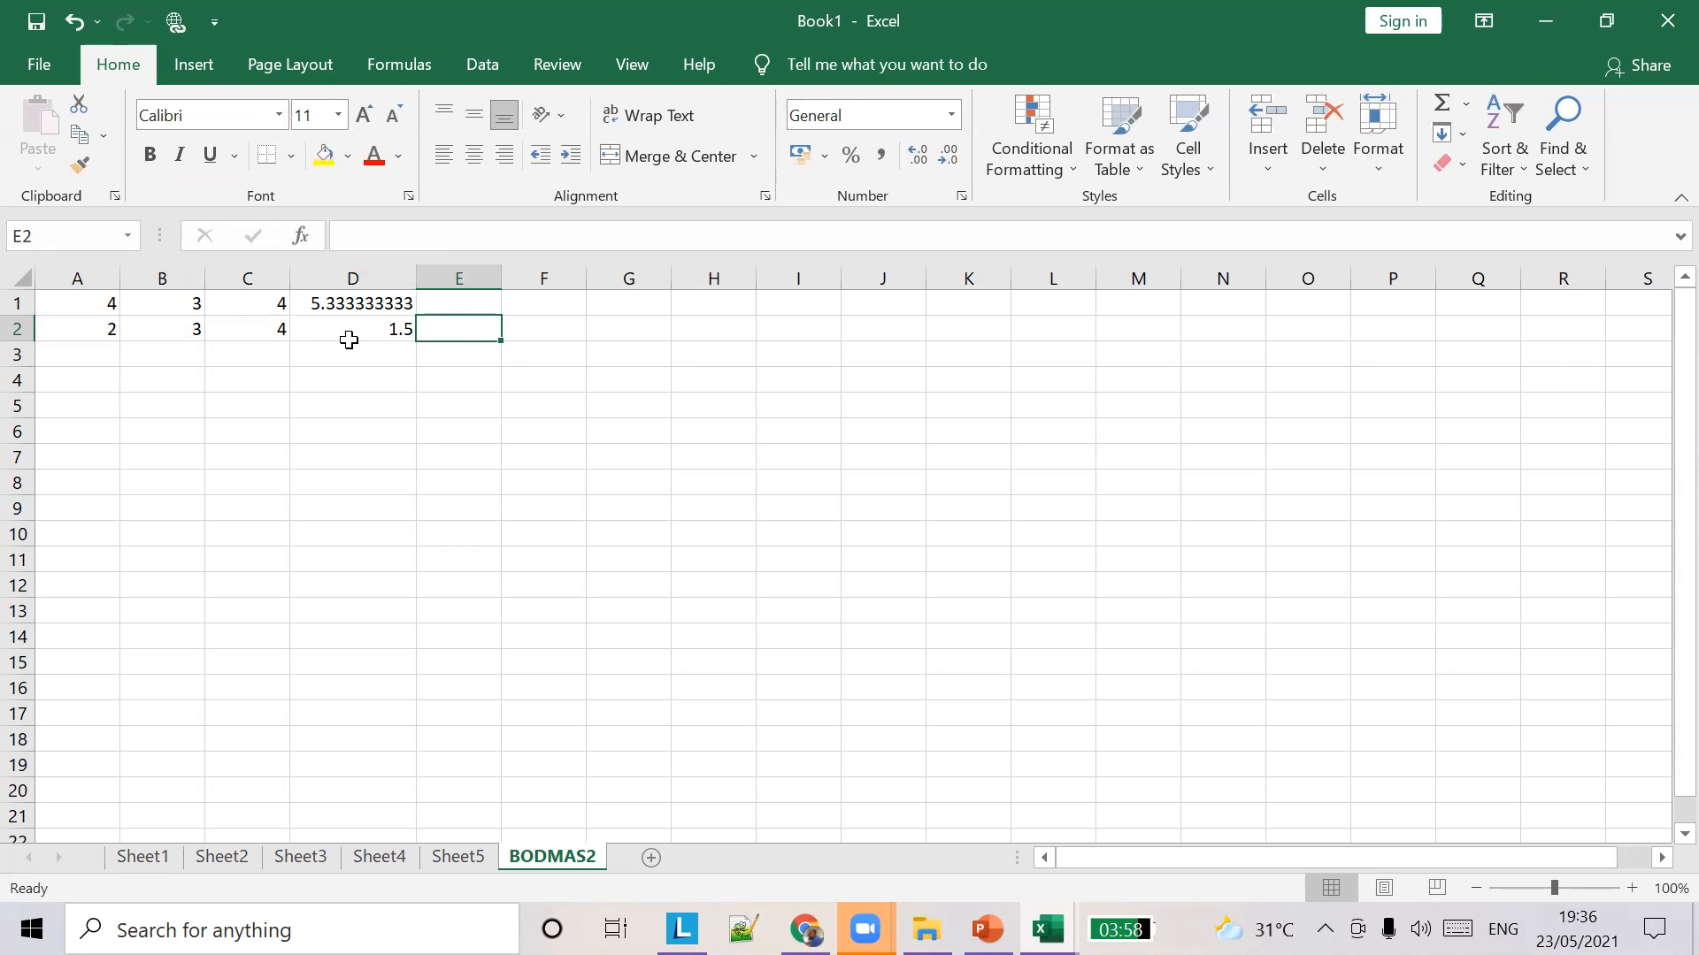
Go through the row 2 values, compare the D1 and D2 formulas, and switch to the BODMAS slide in PowerPoint.
{"action": "left_click", "coordinate": [400, 329]}
{"action": "left_click", "coordinate": [124, 329]}
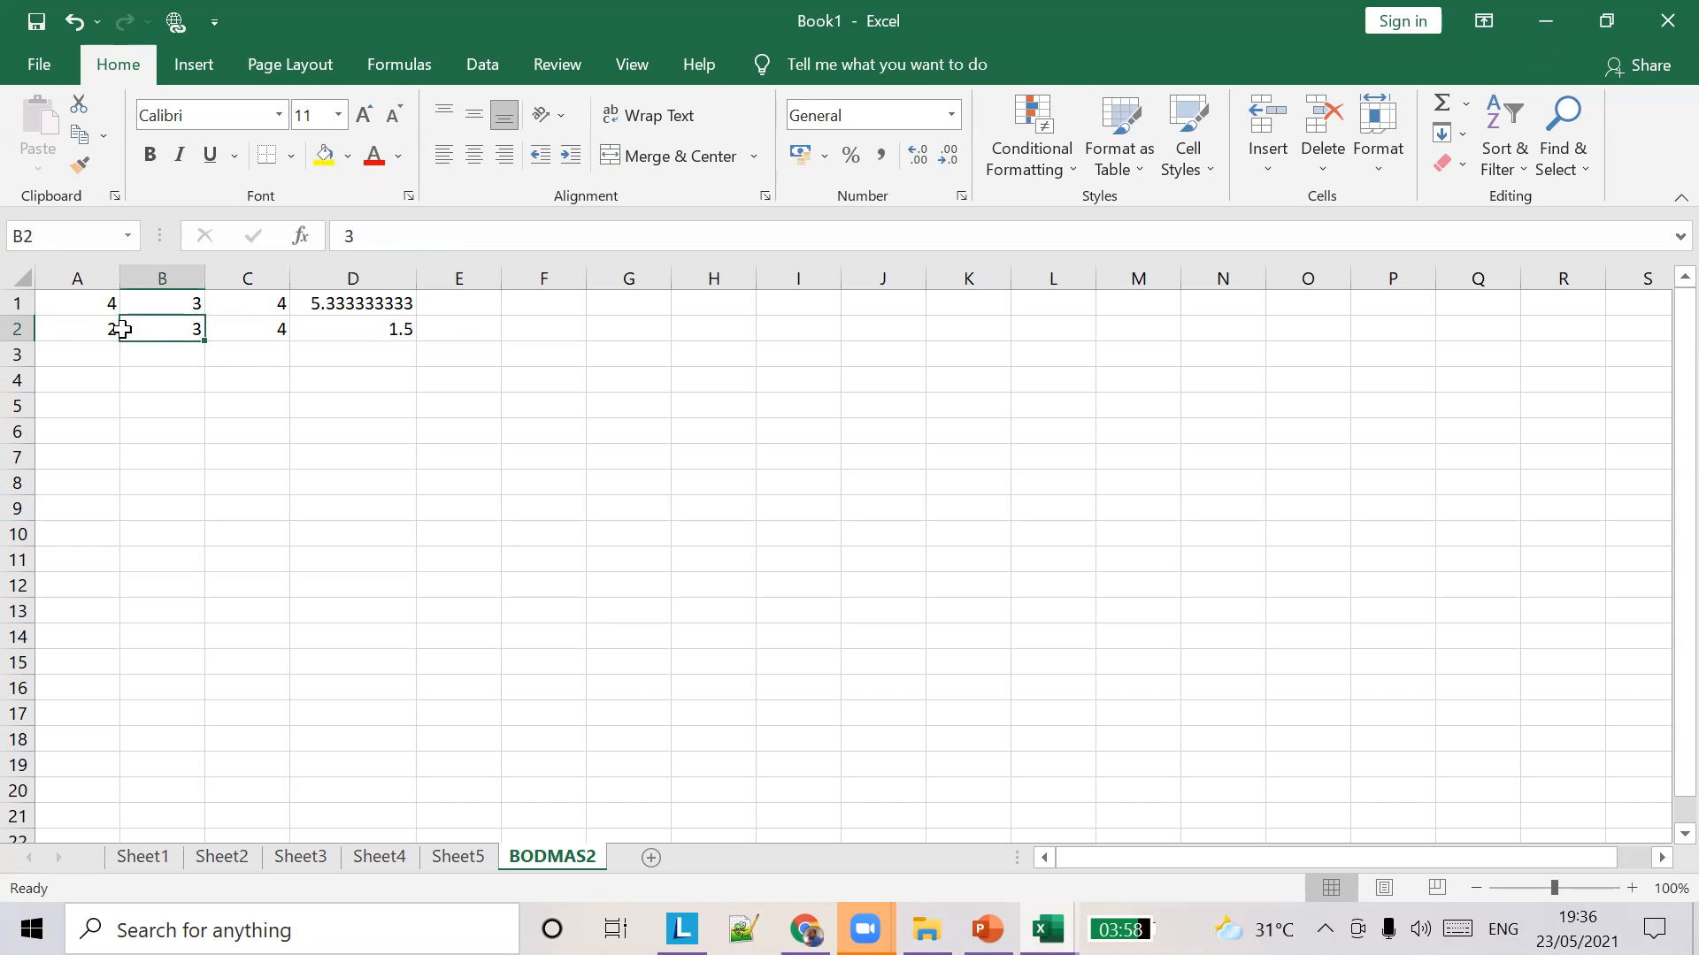
{"action": "left_click", "coordinate": [72, 346]}
{"action": "left_click", "coordinate": [103, 328]}
{"action": "left_click", "coordinate": [135, 322]}
{"action": "left_click", "coordinate": [83, 348]}
{"action": "left_click", "coordinate": [105, 327]}
{"action": "left_click", "coordinate": [144, 322]}
{"action": "left_click", "coordinate": [276, 332]}
{"action": "left_click", "coordinate": [381, 306]}
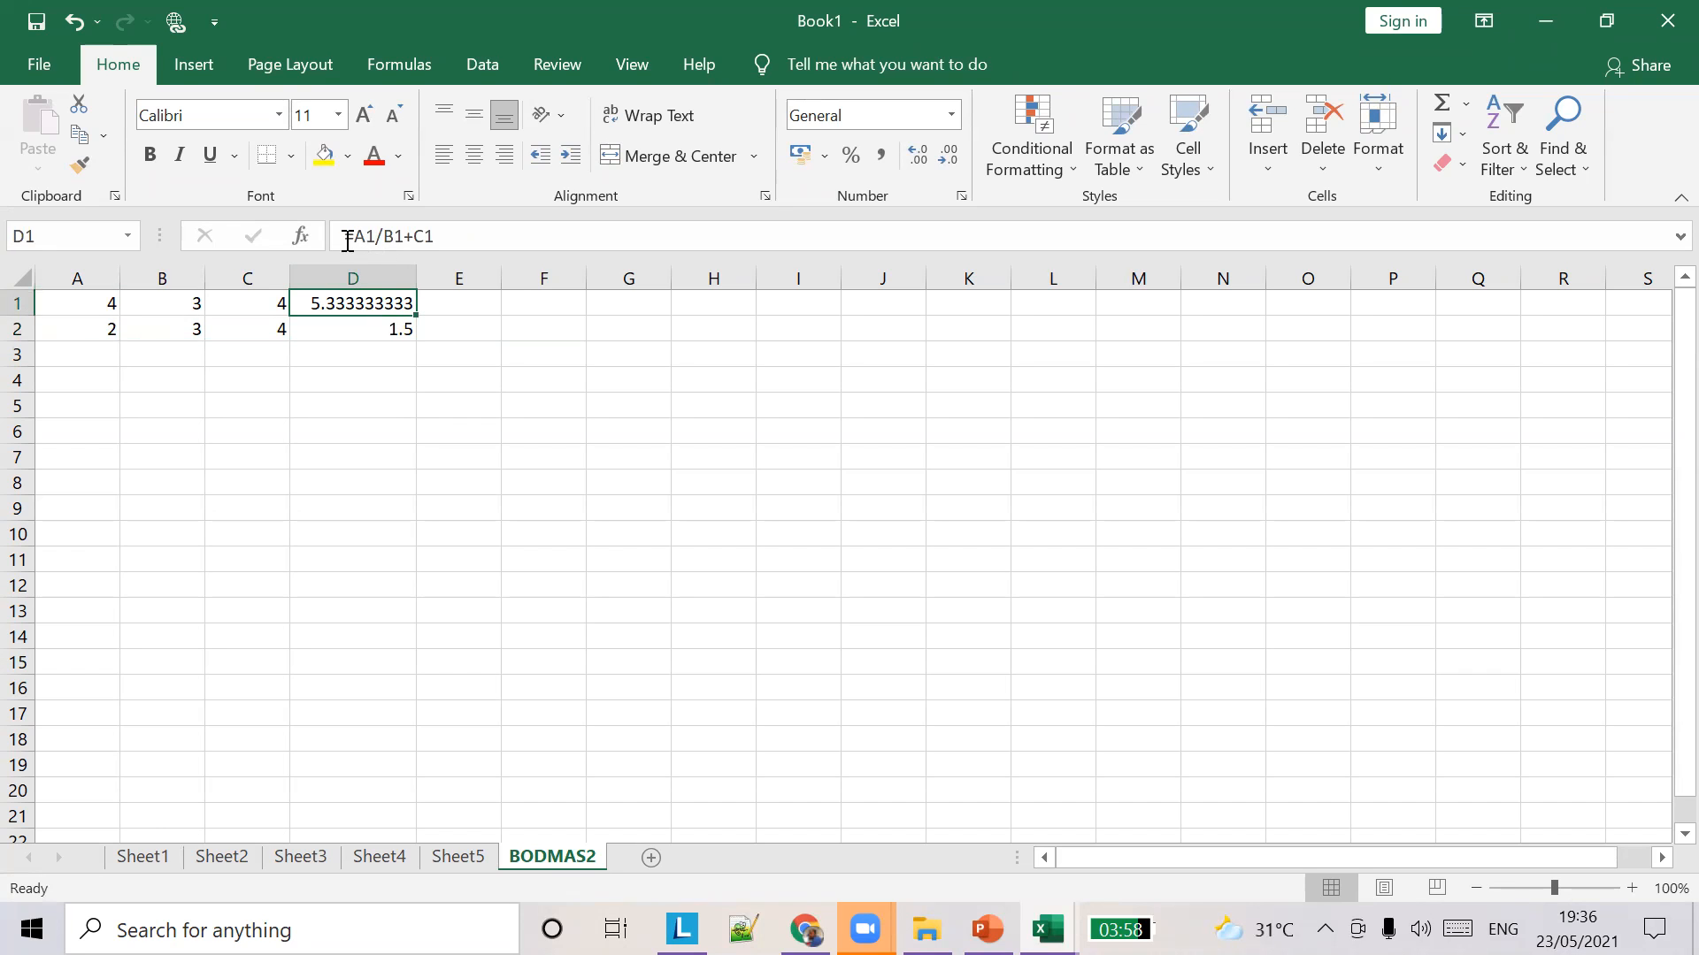
{"action": "left_click", "coordinate": [355, 329]}
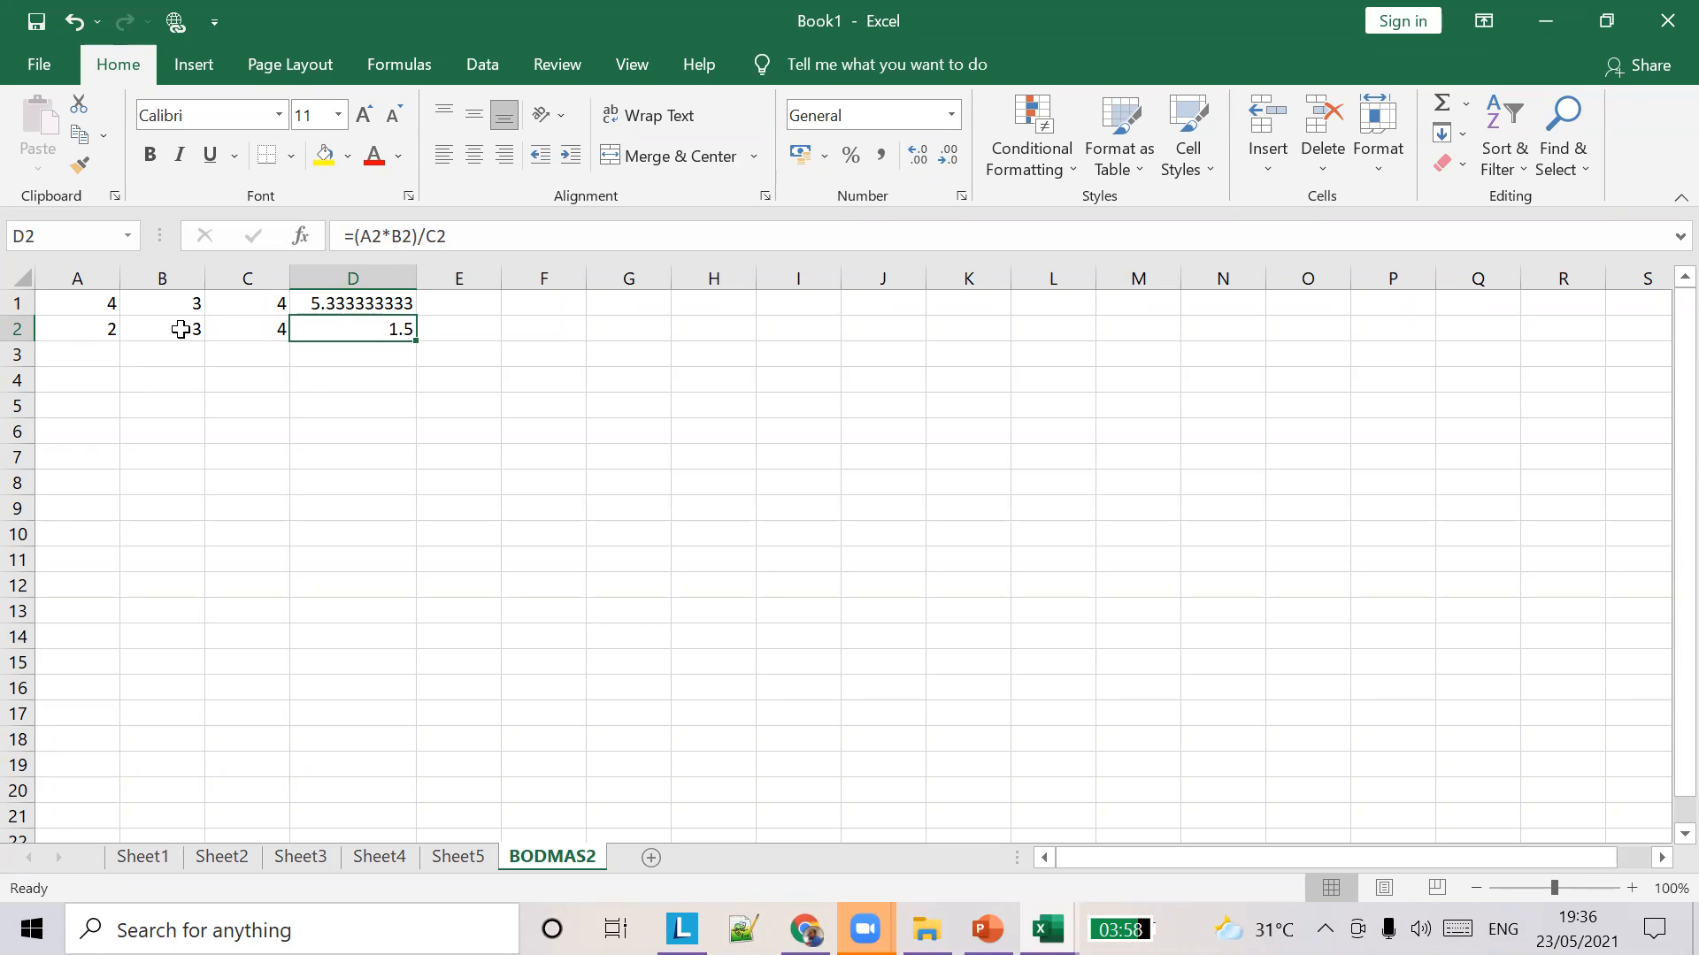
{"action": "key", "text": "Right"}
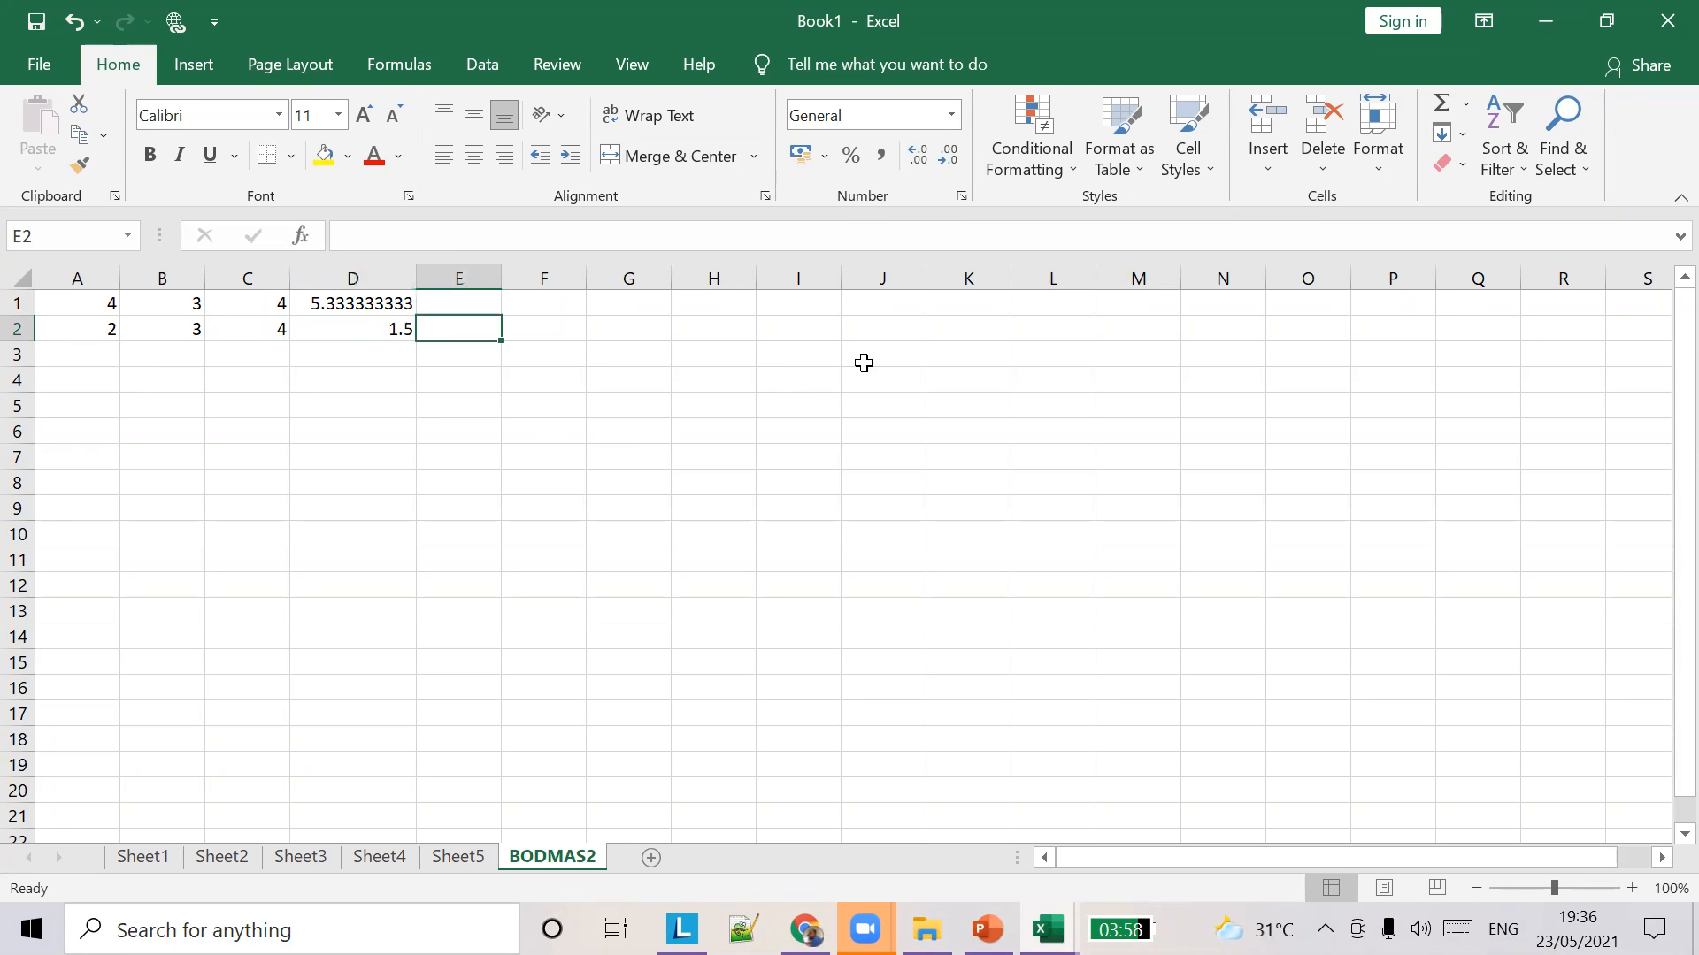
{"action": "left_click", "coordinate": [987, 929]}
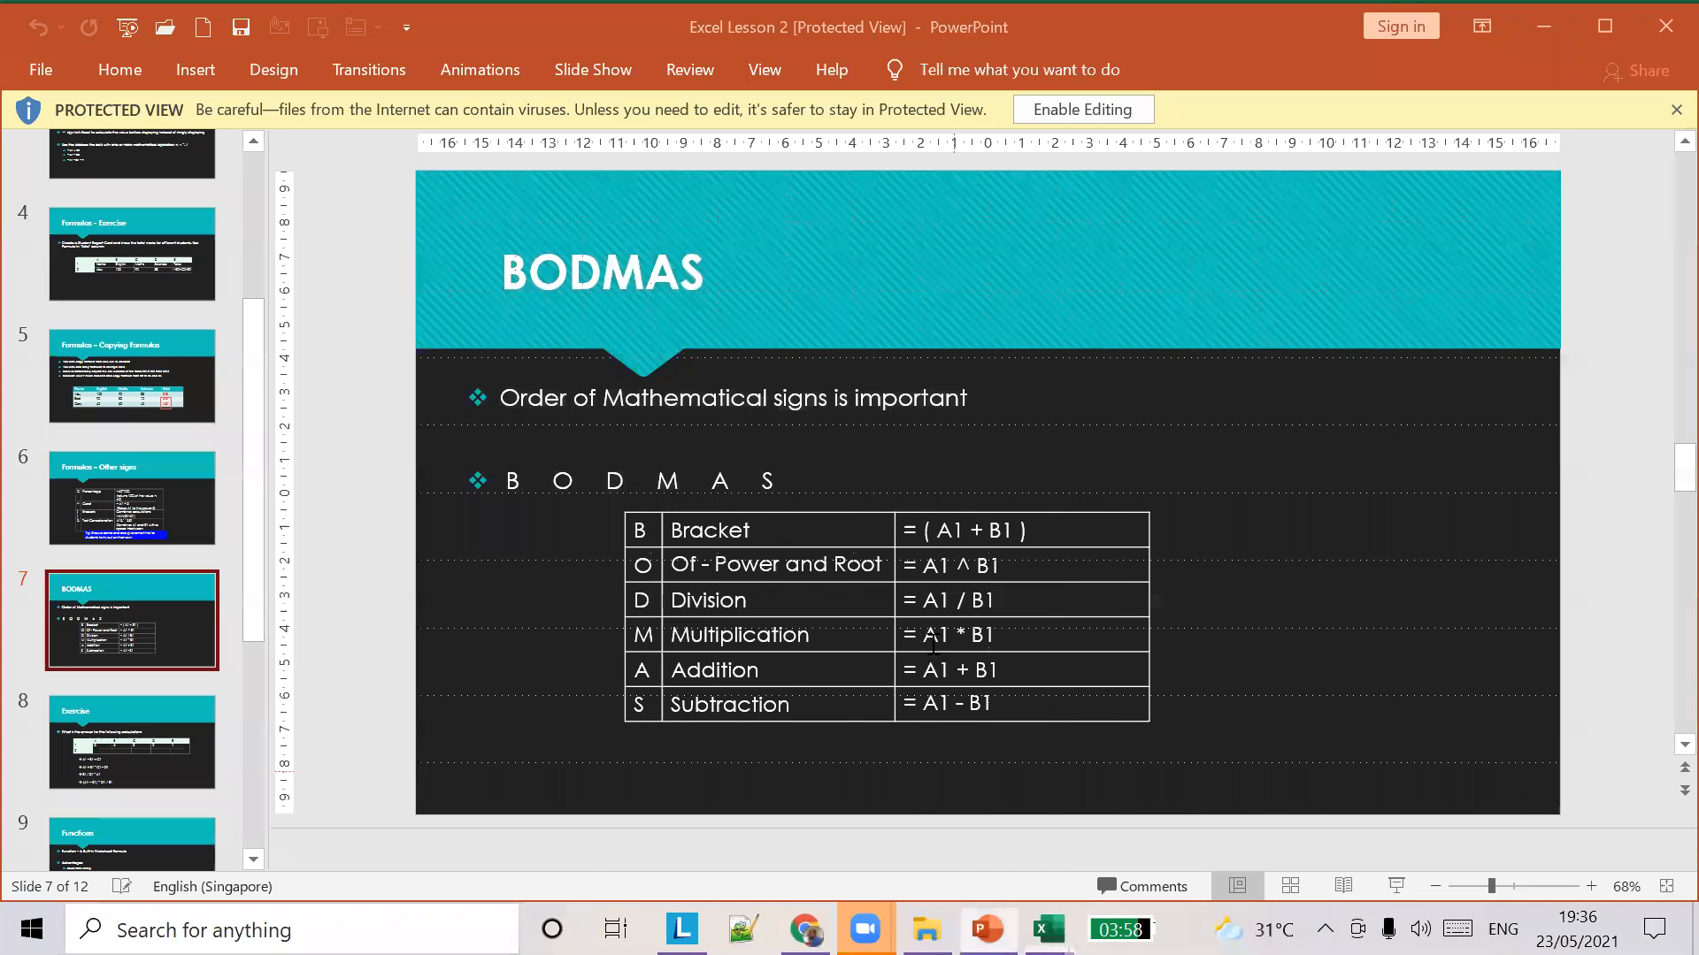
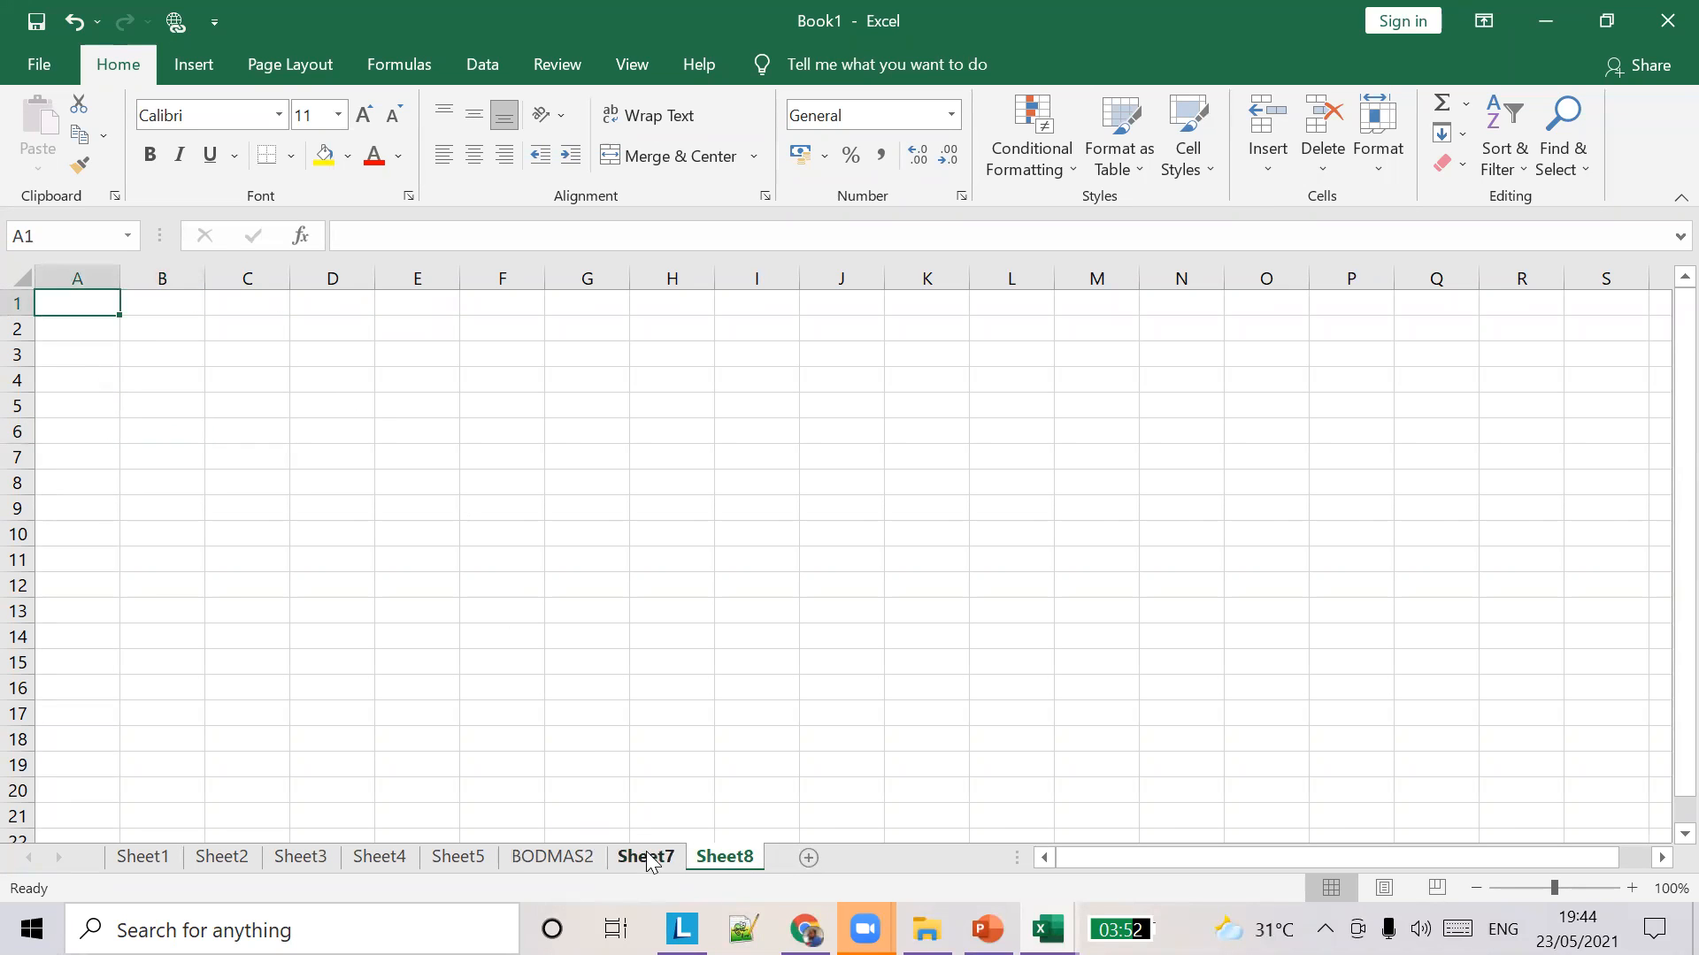
Rename Sheet8 as Function.
{"action": "double_click", "coordinate": [733, 855]}
{"action": "type", "text": "Fu"}
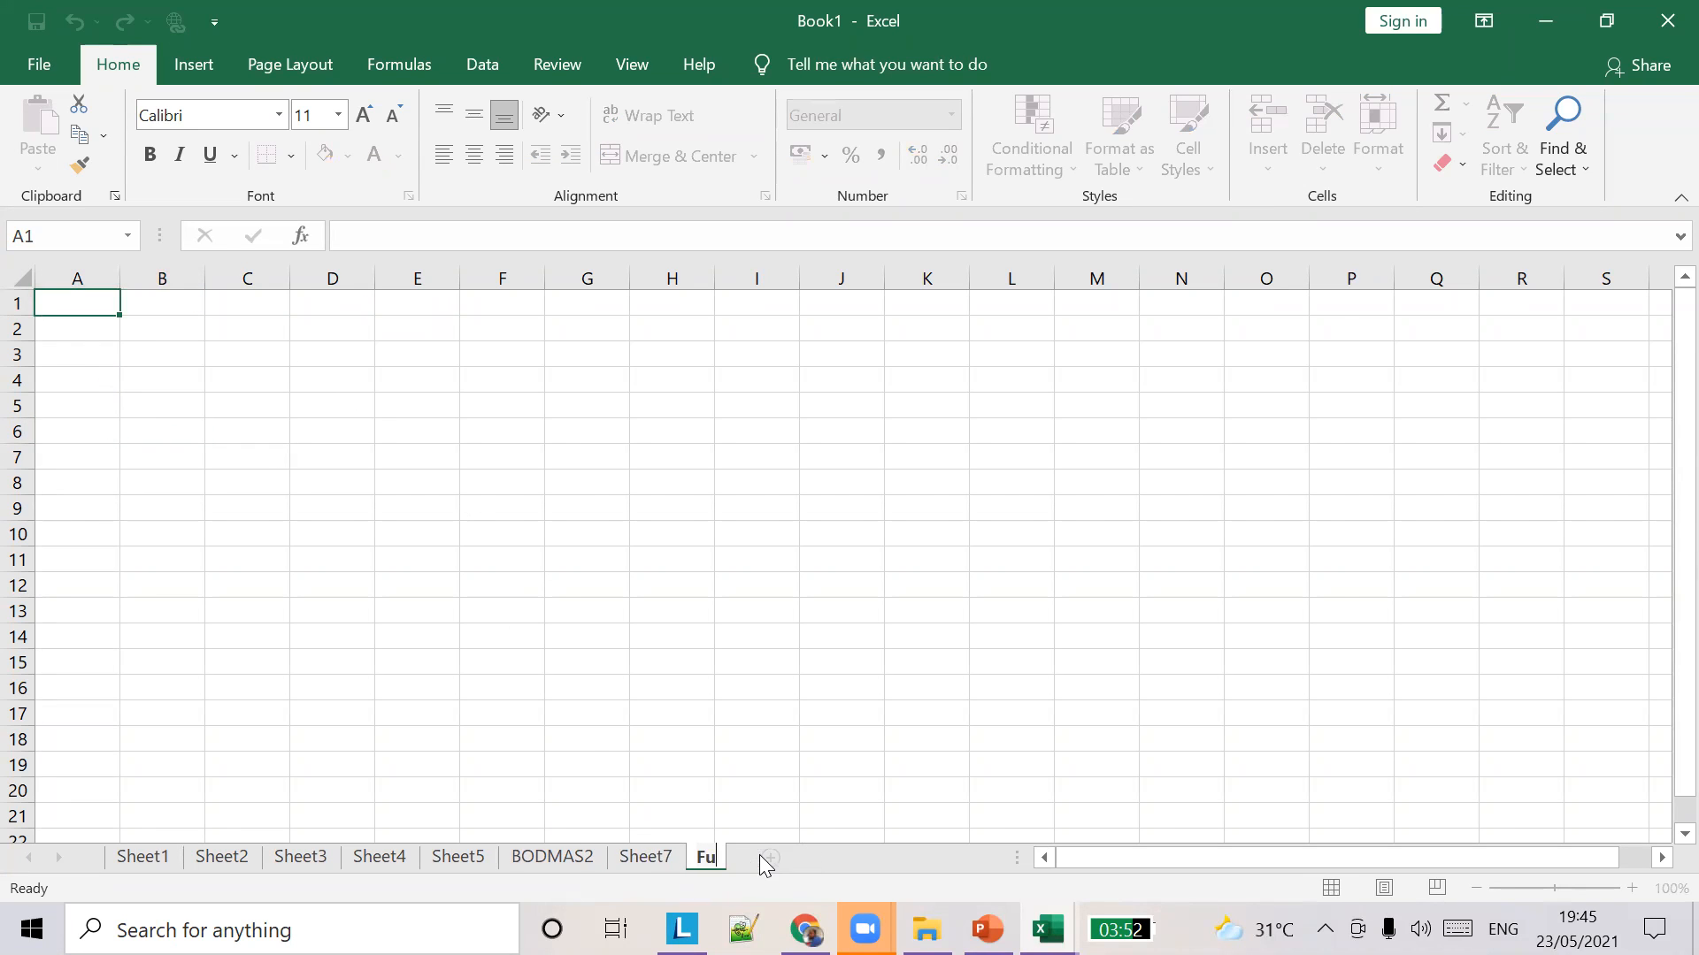
{"action": "type", "text": "nction"}
{"action": "key", "text": "Return"}
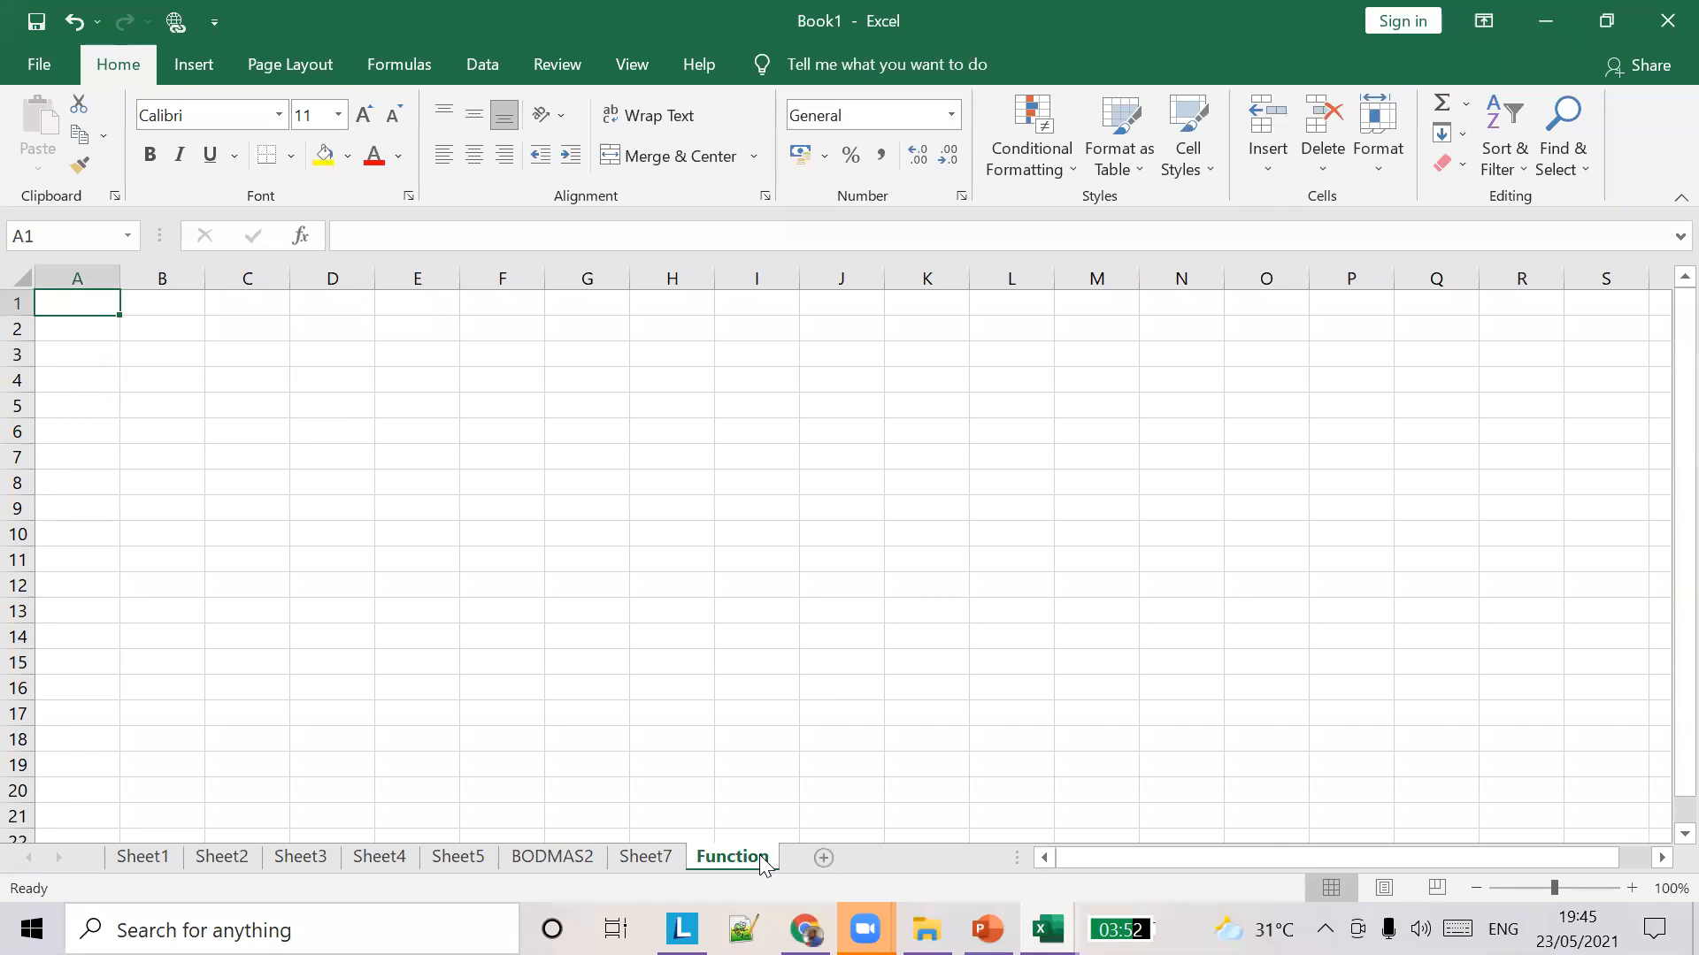
Fill cells A1 to E1 of the Function sheet with the values 3, 4, 5, 6 and 7.
{"action": "type", "text": "3"}
{"action": "left_click", "coordinate": [183, 307]}
{"action": "type", "text": "4"}
{"action": "left_click", "coordinate": [247, 319]}
{"action": "type", "text": "5"}
{"action": "left_click", "coordinate": [276, 295]}
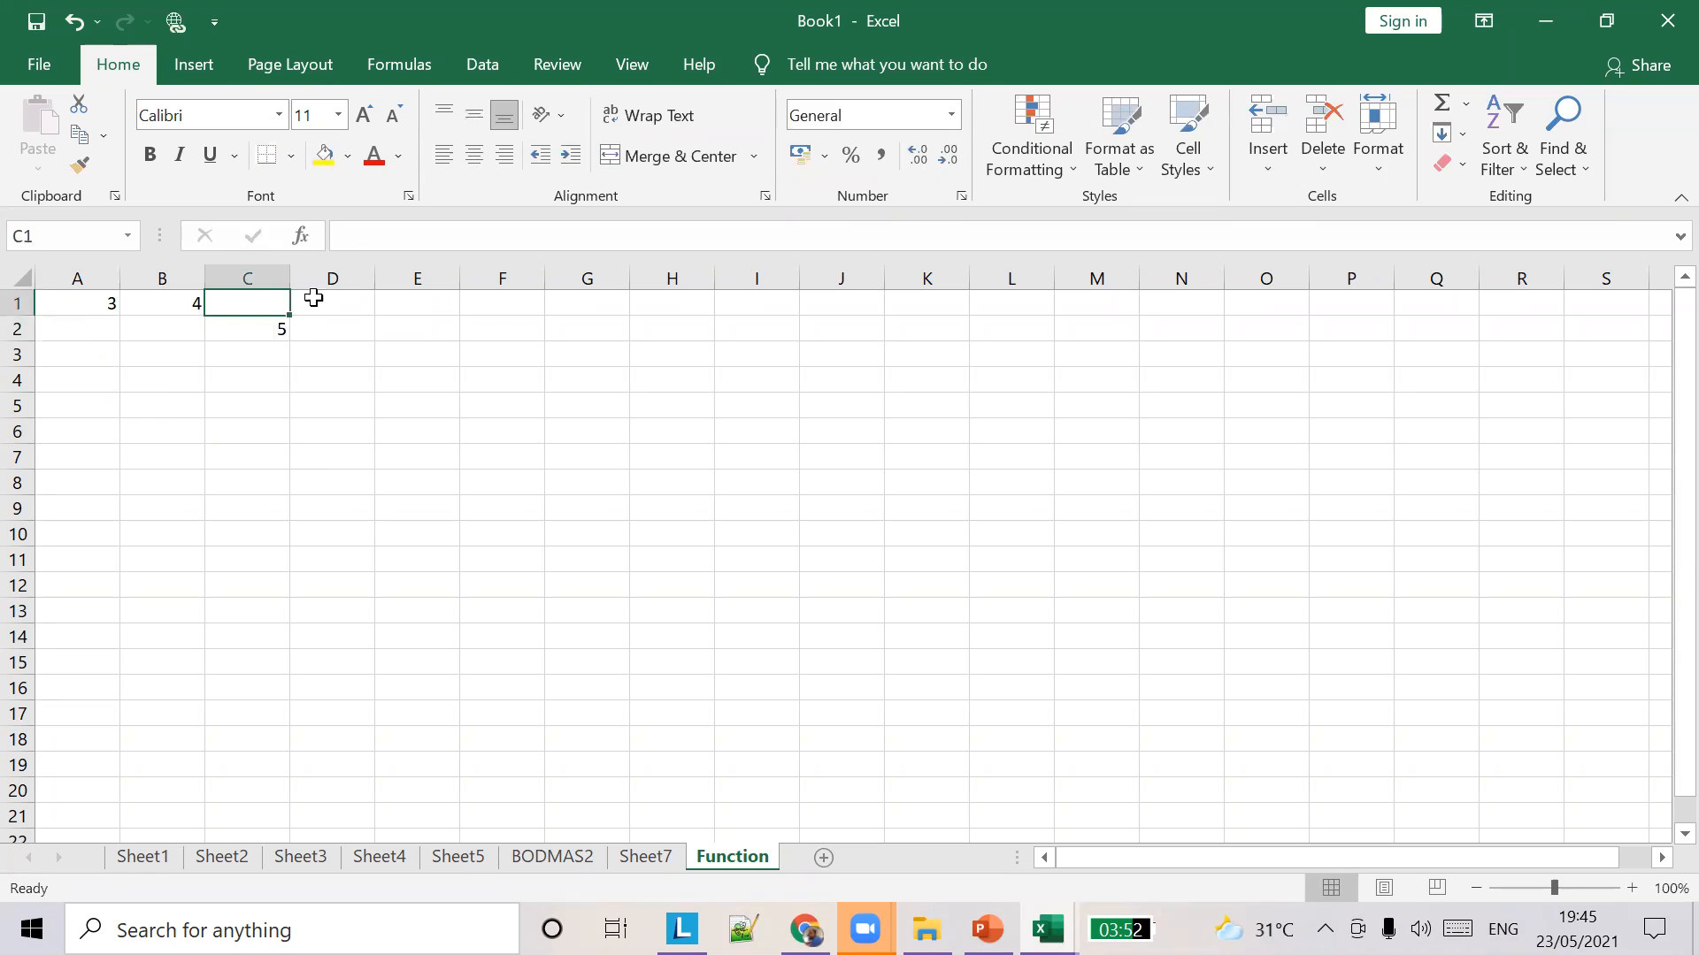
{"action": "type", "text": "5"}
{"action": "left_click", "coordinate": [359, 302]}
{"action": "type", "text": "6"}
{"action": "left_click", "coordinate": [442, 303]}
{"action": "type", "text": "7"}
Delete the stray 5 from cell C2.
{"action": "left_click", "coordinate": [327, 330]}
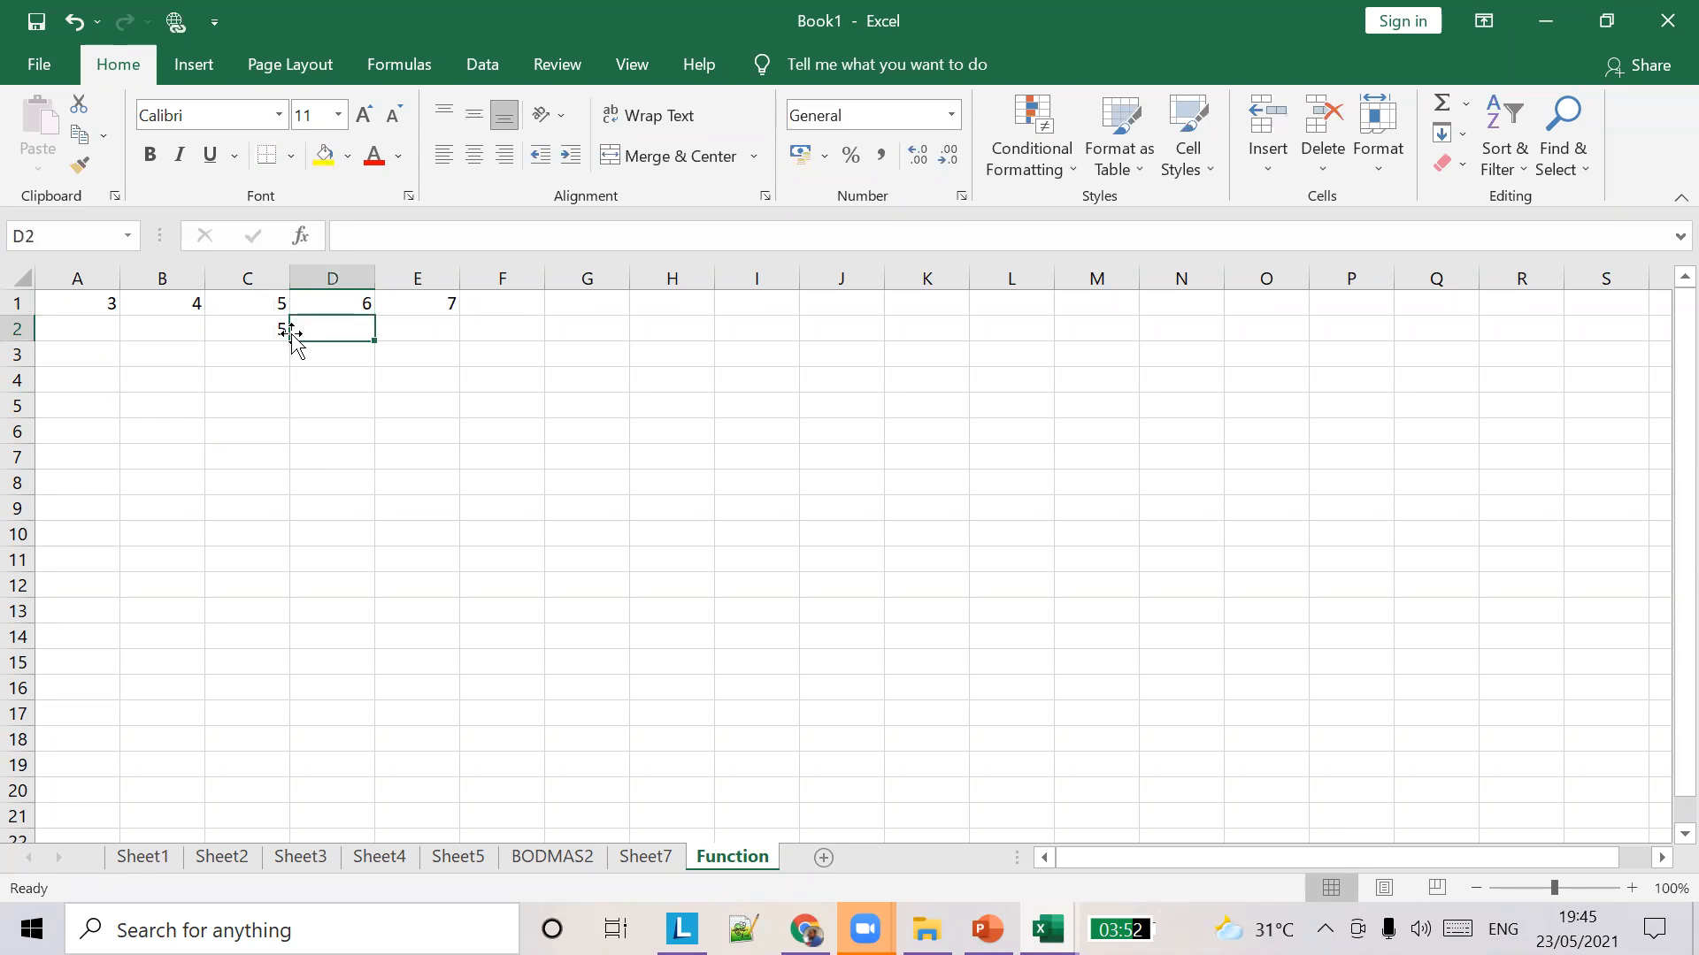
{"action": "left_click", "coordinate": [274, 331]}
{"action": "key", "text": "Delete"}
{"action": "left_click", "coordinate": [309, 323]}
Enter the formula =(A1:E1) in cell F1, without any function name in front of the brackets.
{"action": "left_click", "coordinate": [496, 307]}
{"action": "left_click", "coordinate": [489, 231]}
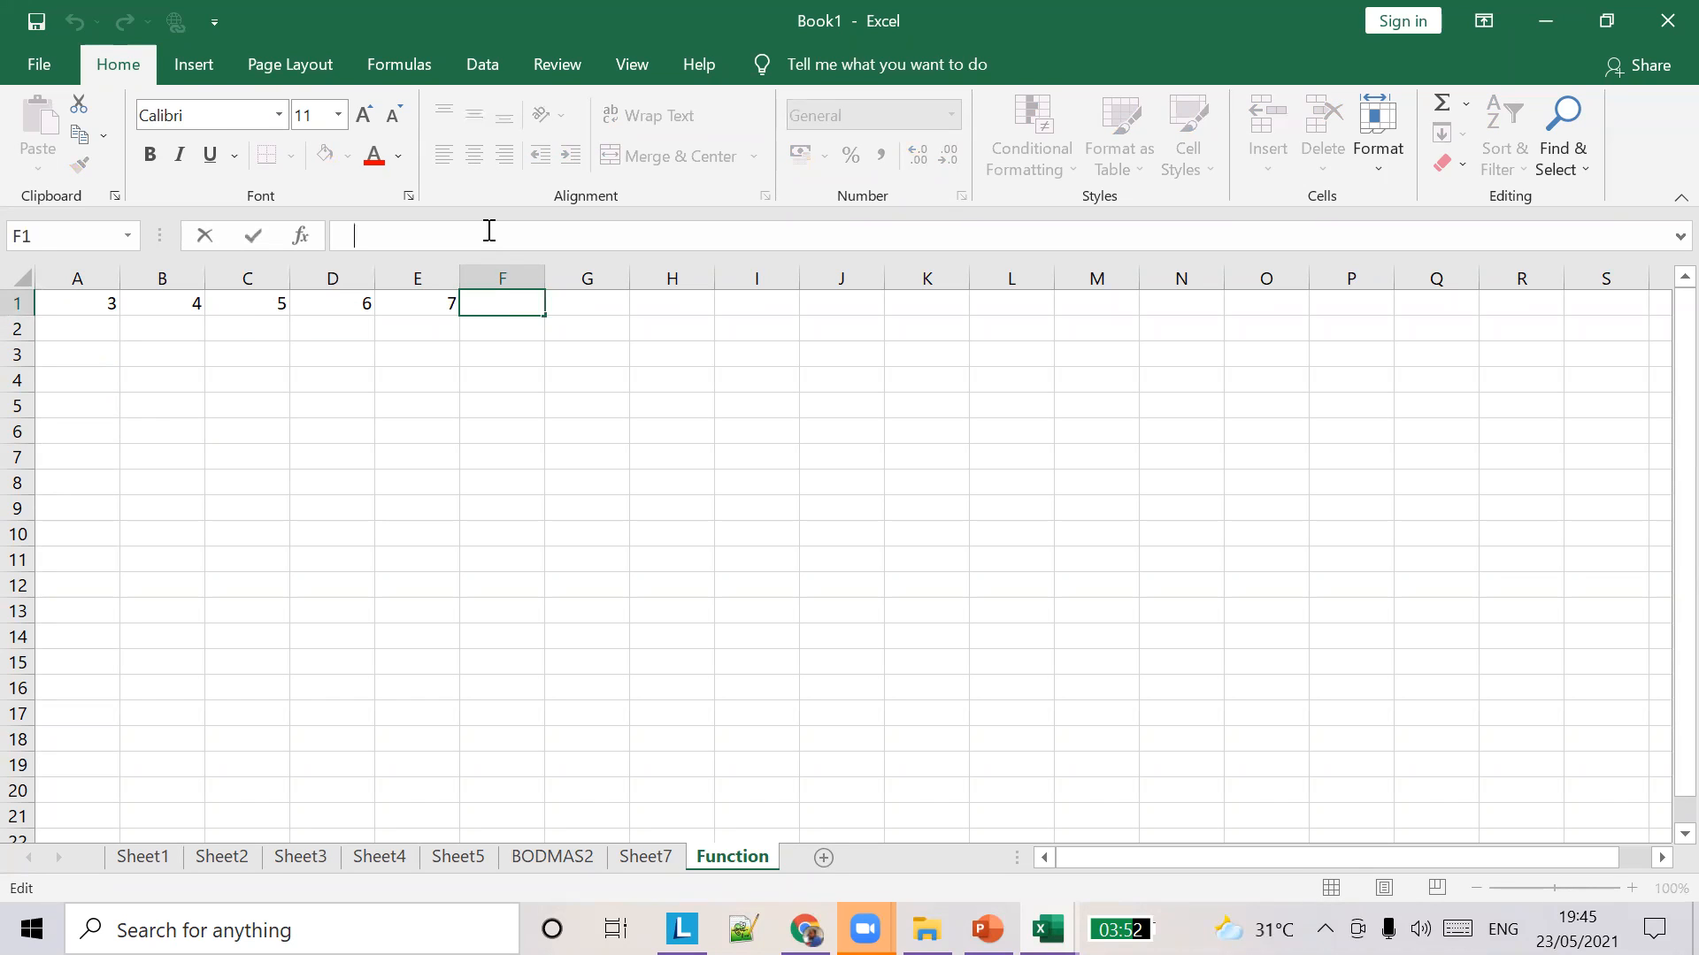
{"action": "type", "text": "=()"}
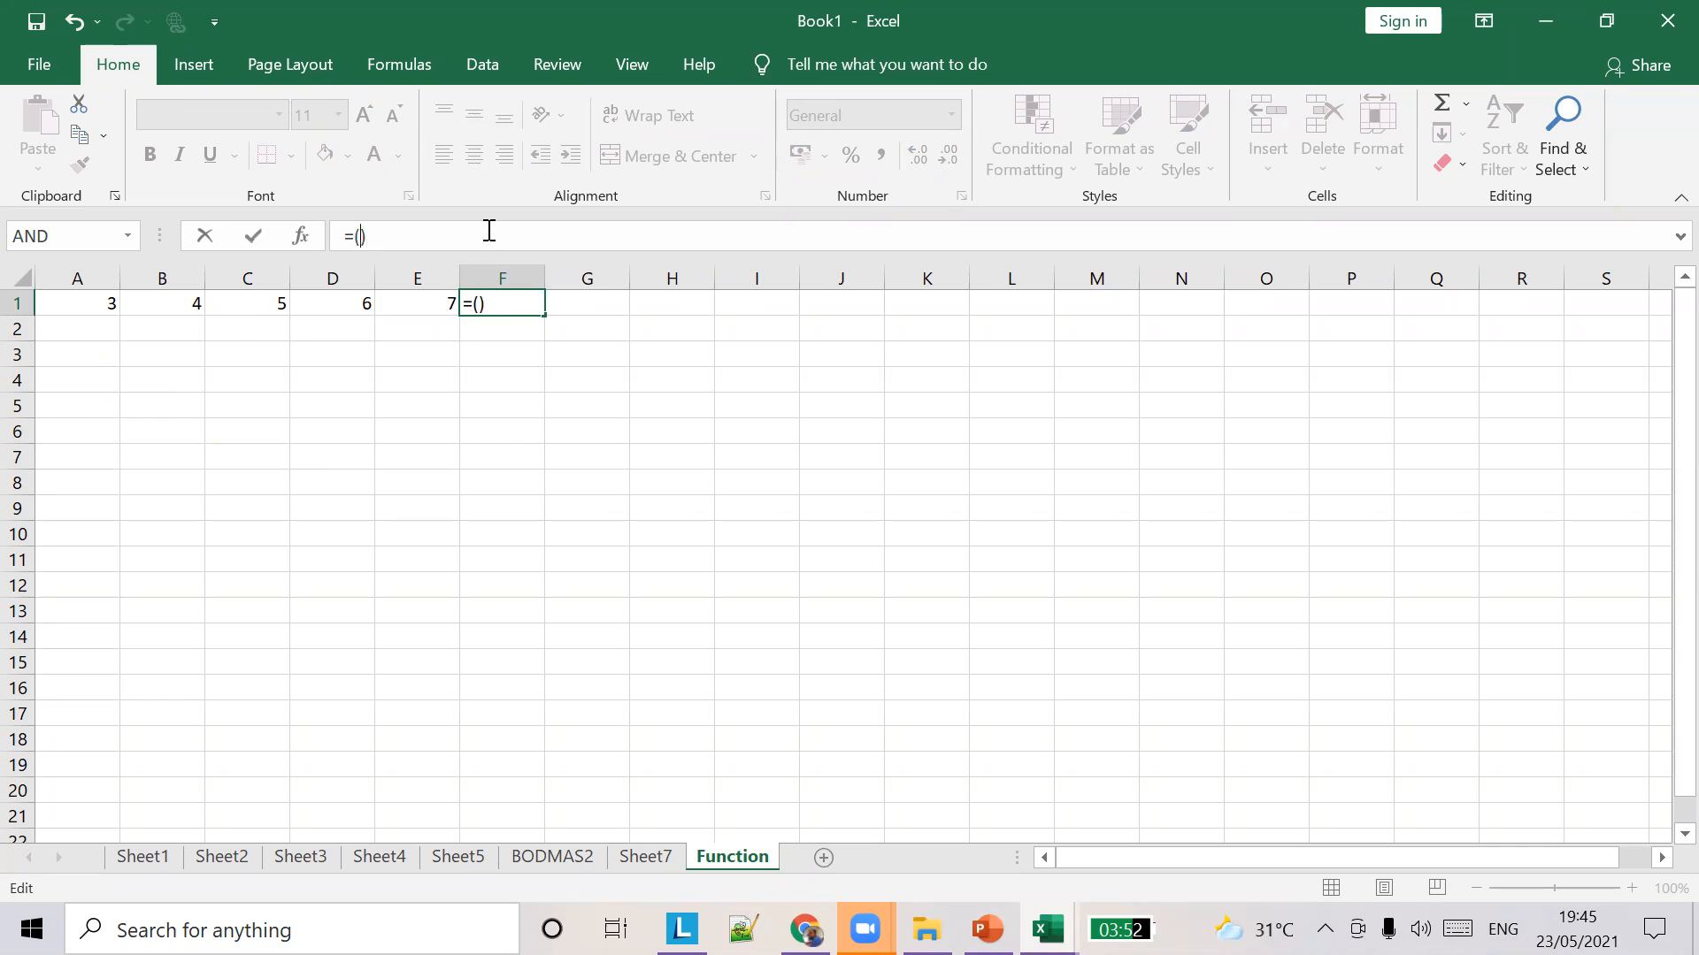
{"action": "type", "text": "A1"}
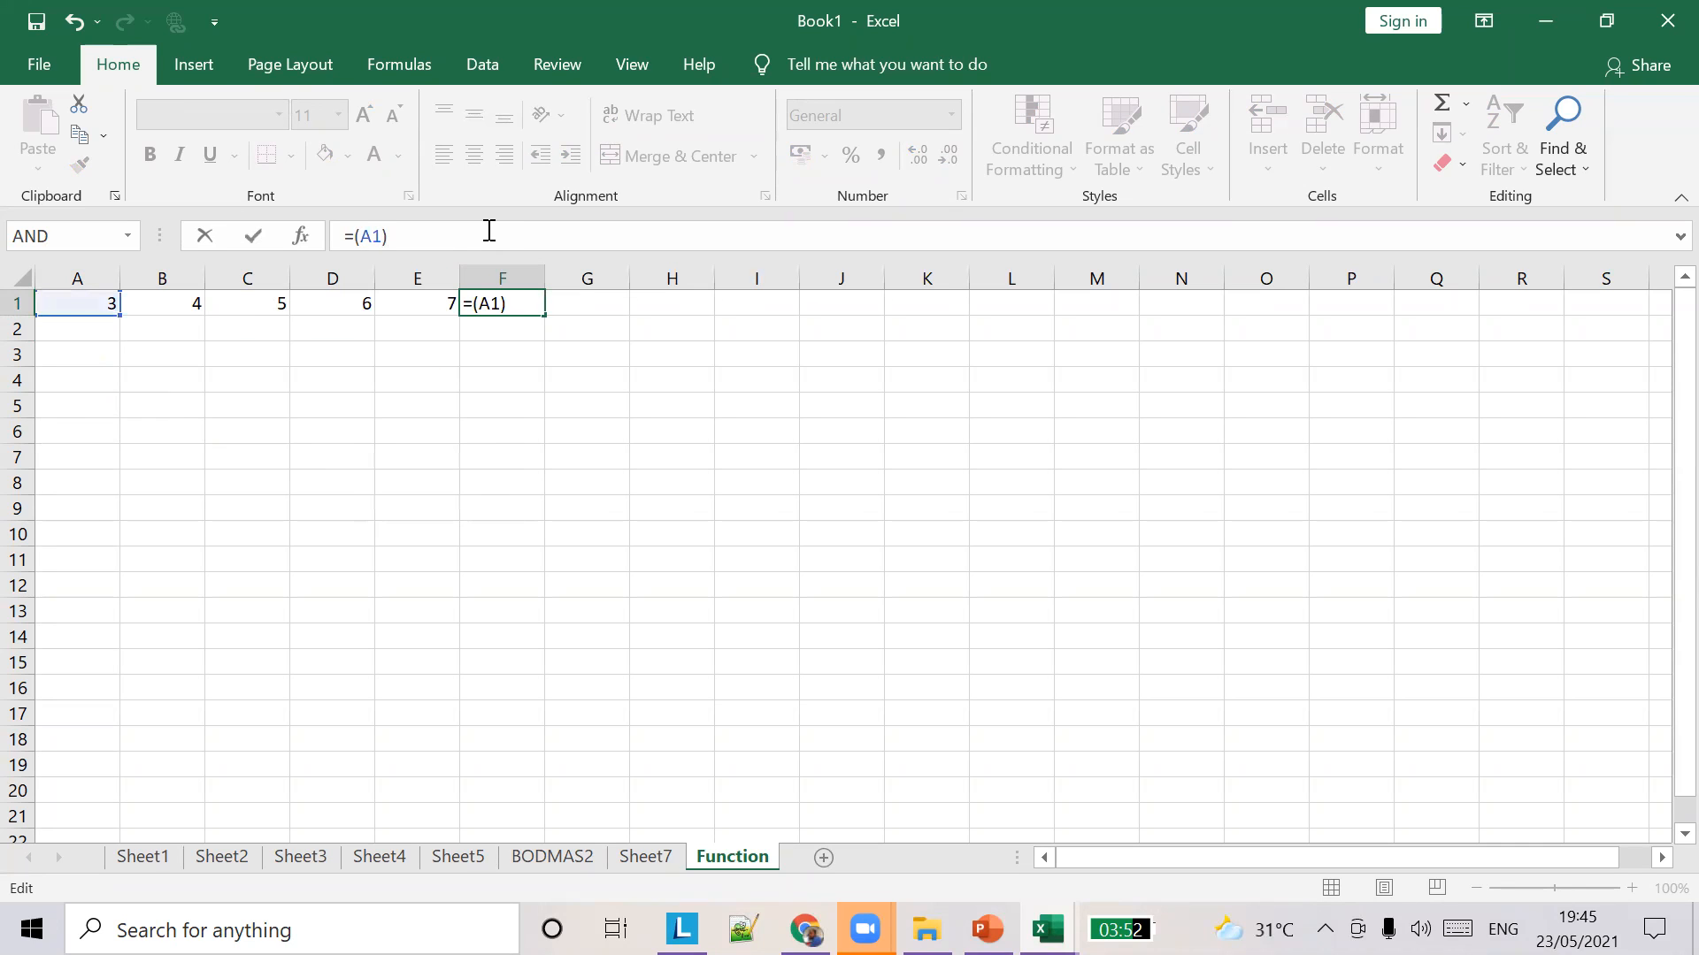
{"action": "left_click_drag", "start_coordinate": [91, 319], "coordinate": [455, 285]}
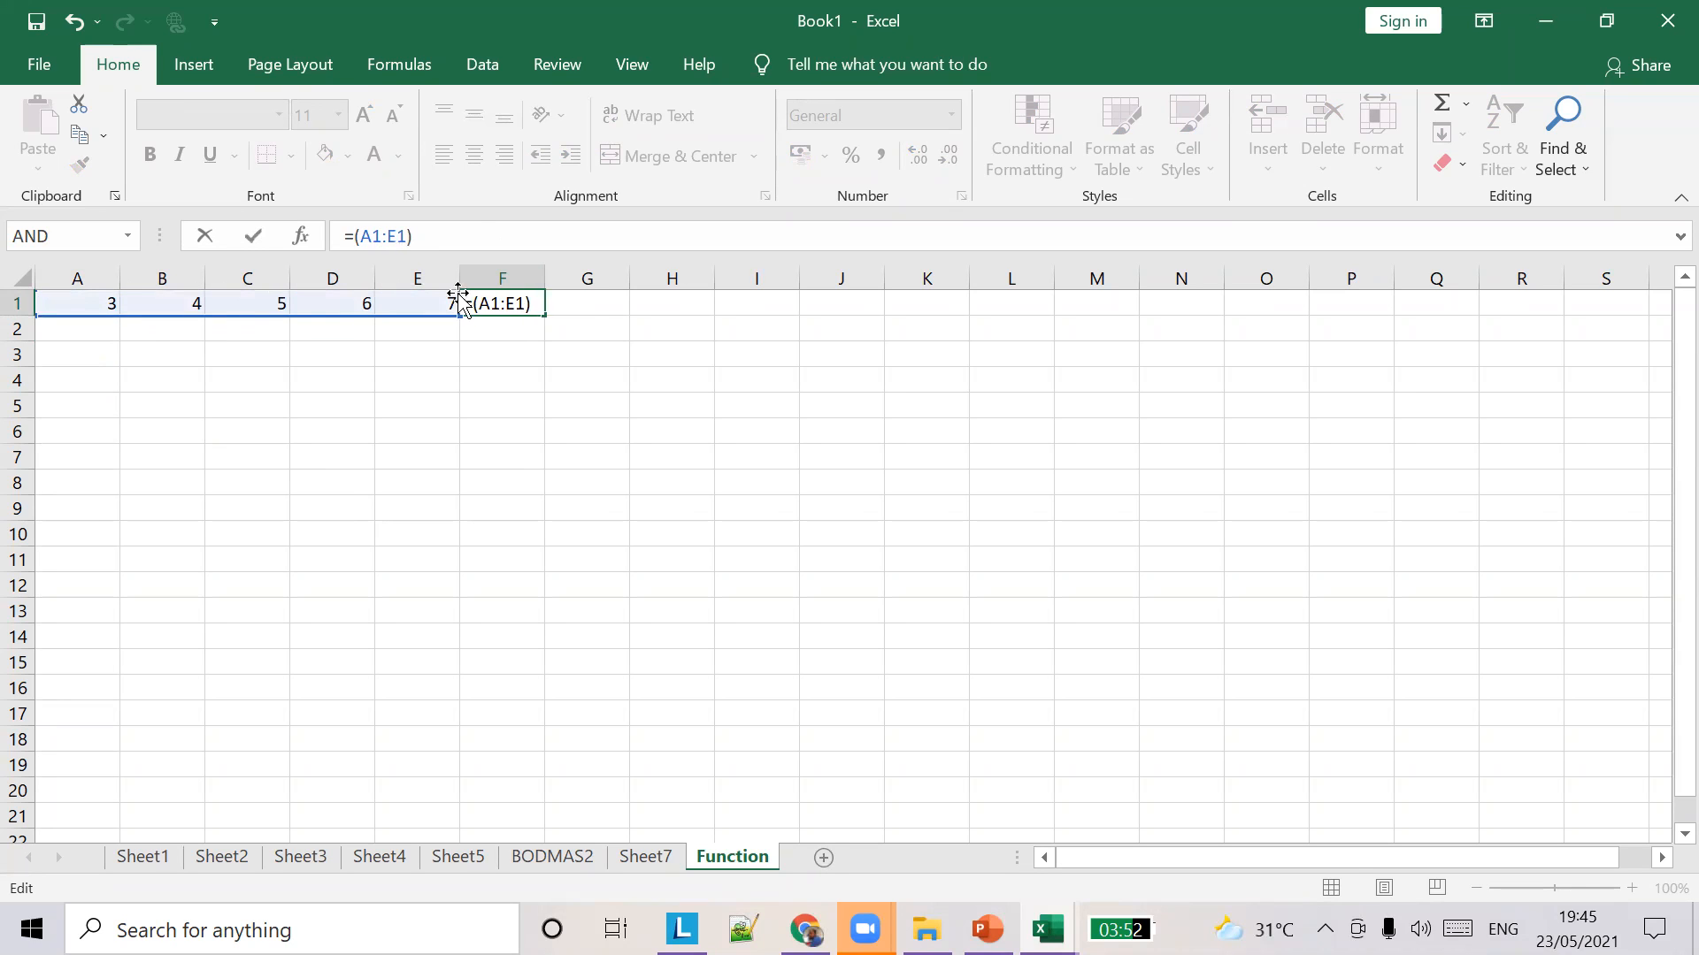
{"action": "left_click", "coordinate": [591, 326]}
Add the SUM function name to the formula in F1 so it reads =SUM(A1:E1).
{"action": "left_click", "coordinate": [508, 281]}
{"action": "left_click", "coordinate": [513, 302]}
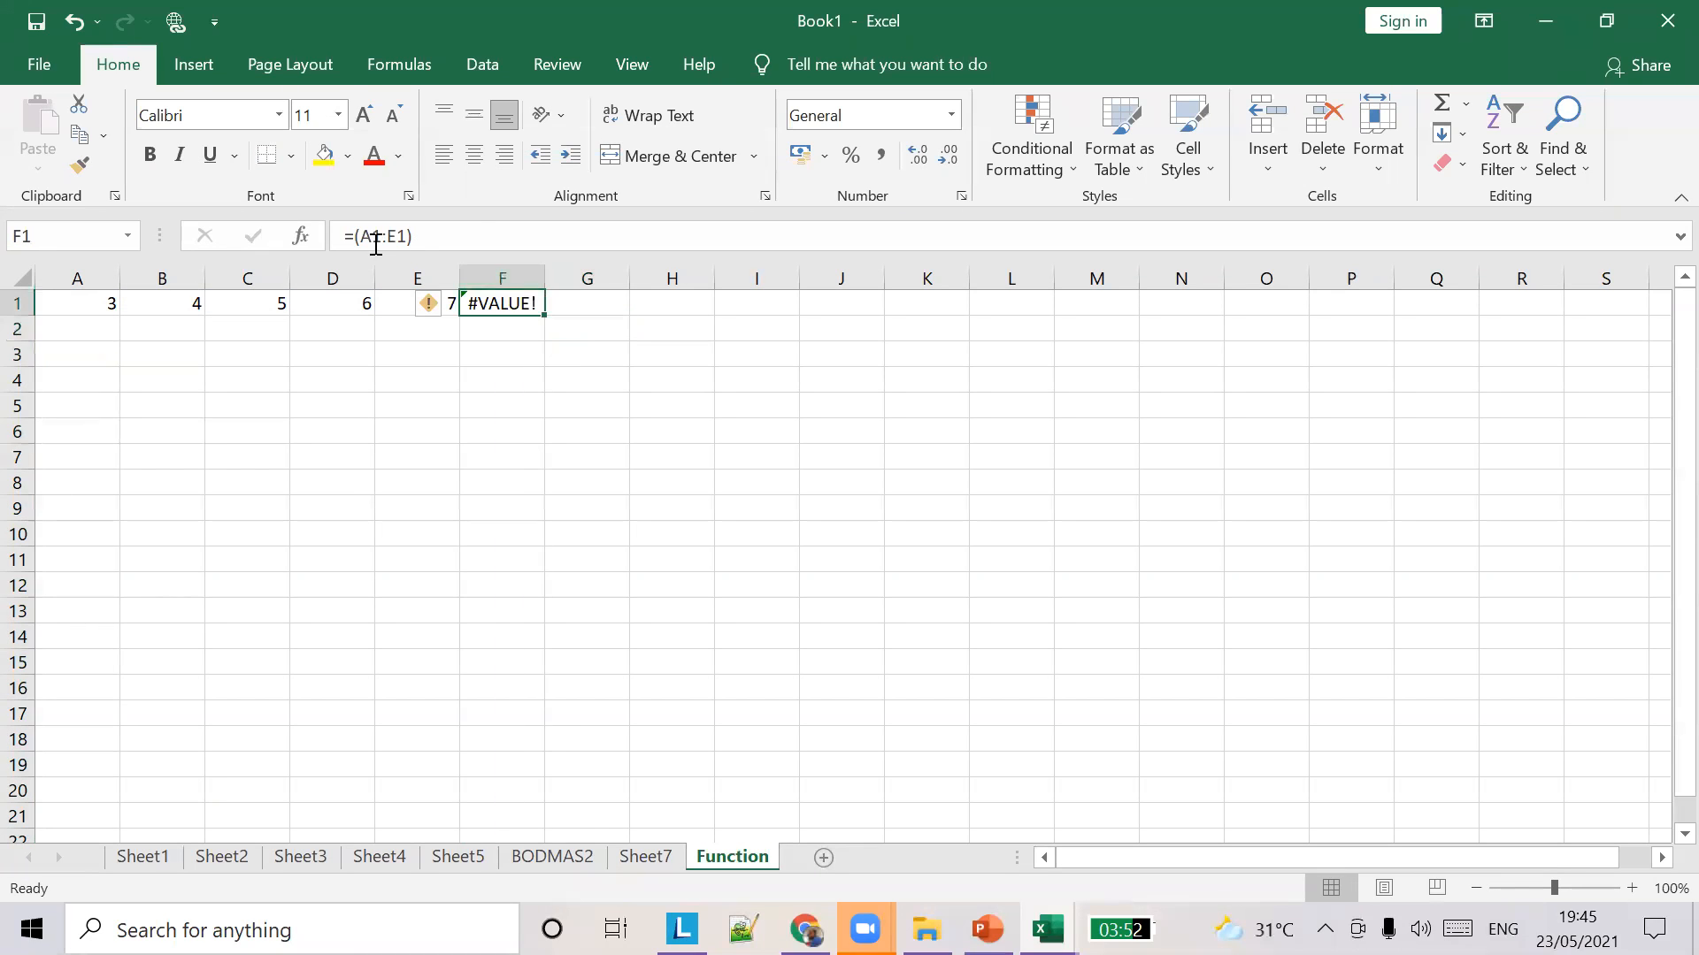
{"action": "left_click", "coordinate": [353, 234]}
{"action": "type", "text": "SUM"}
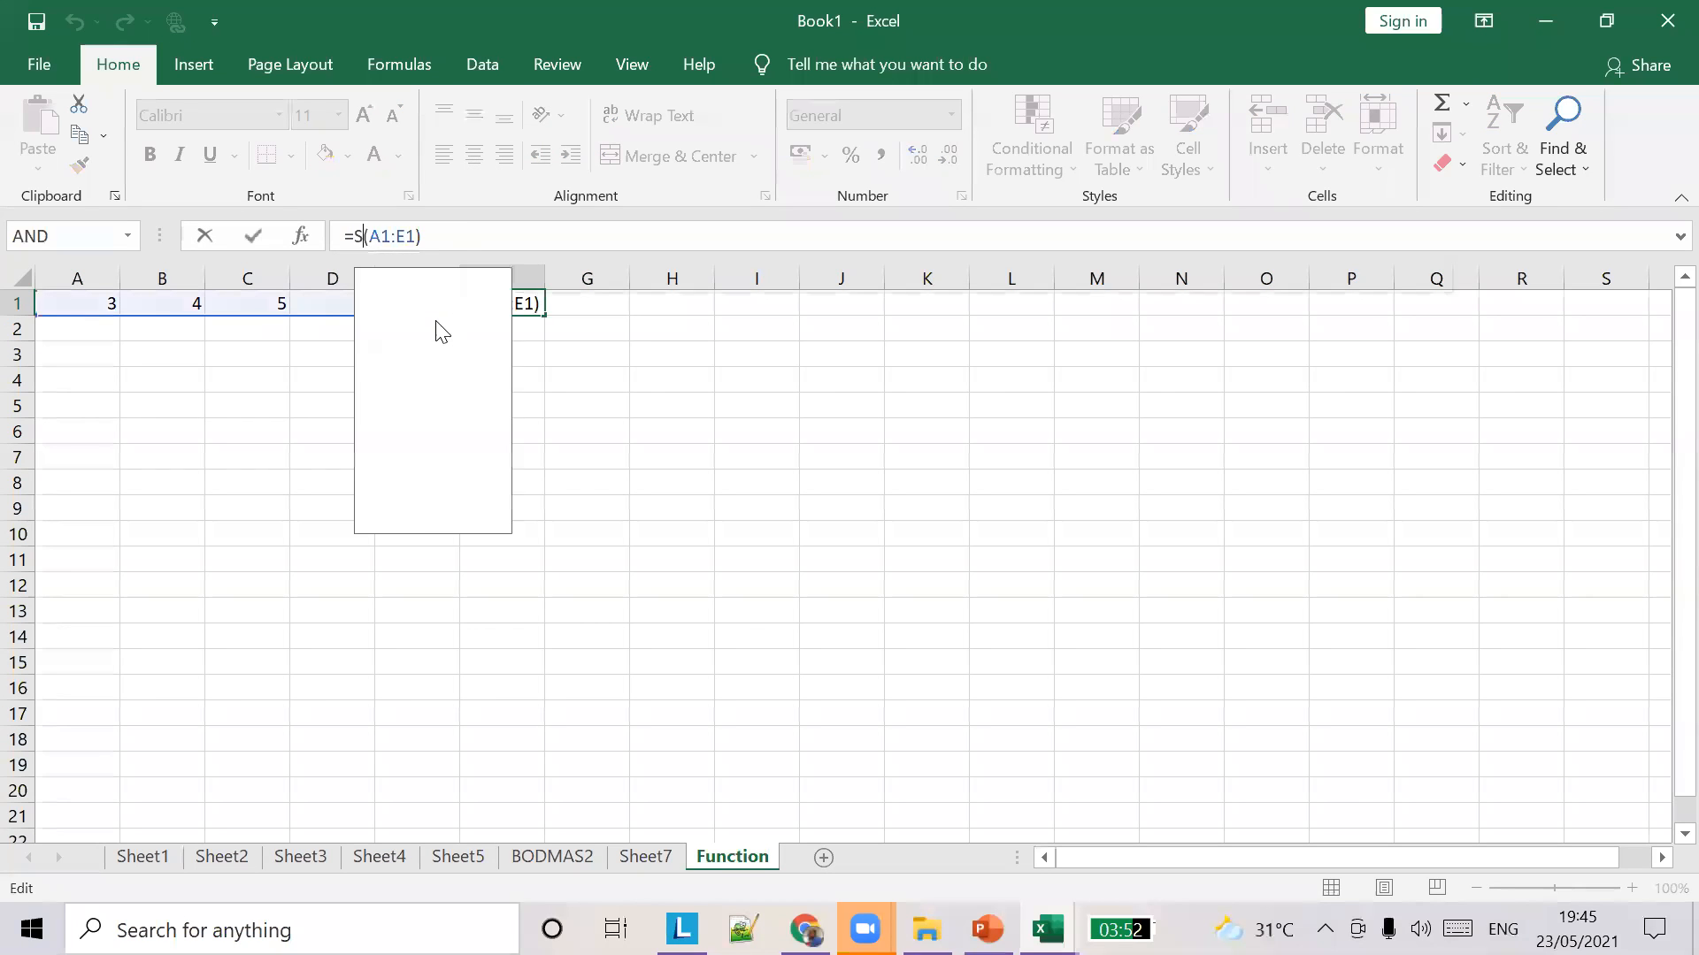
{"action": "left_click", "coordinate": [637, 350]}
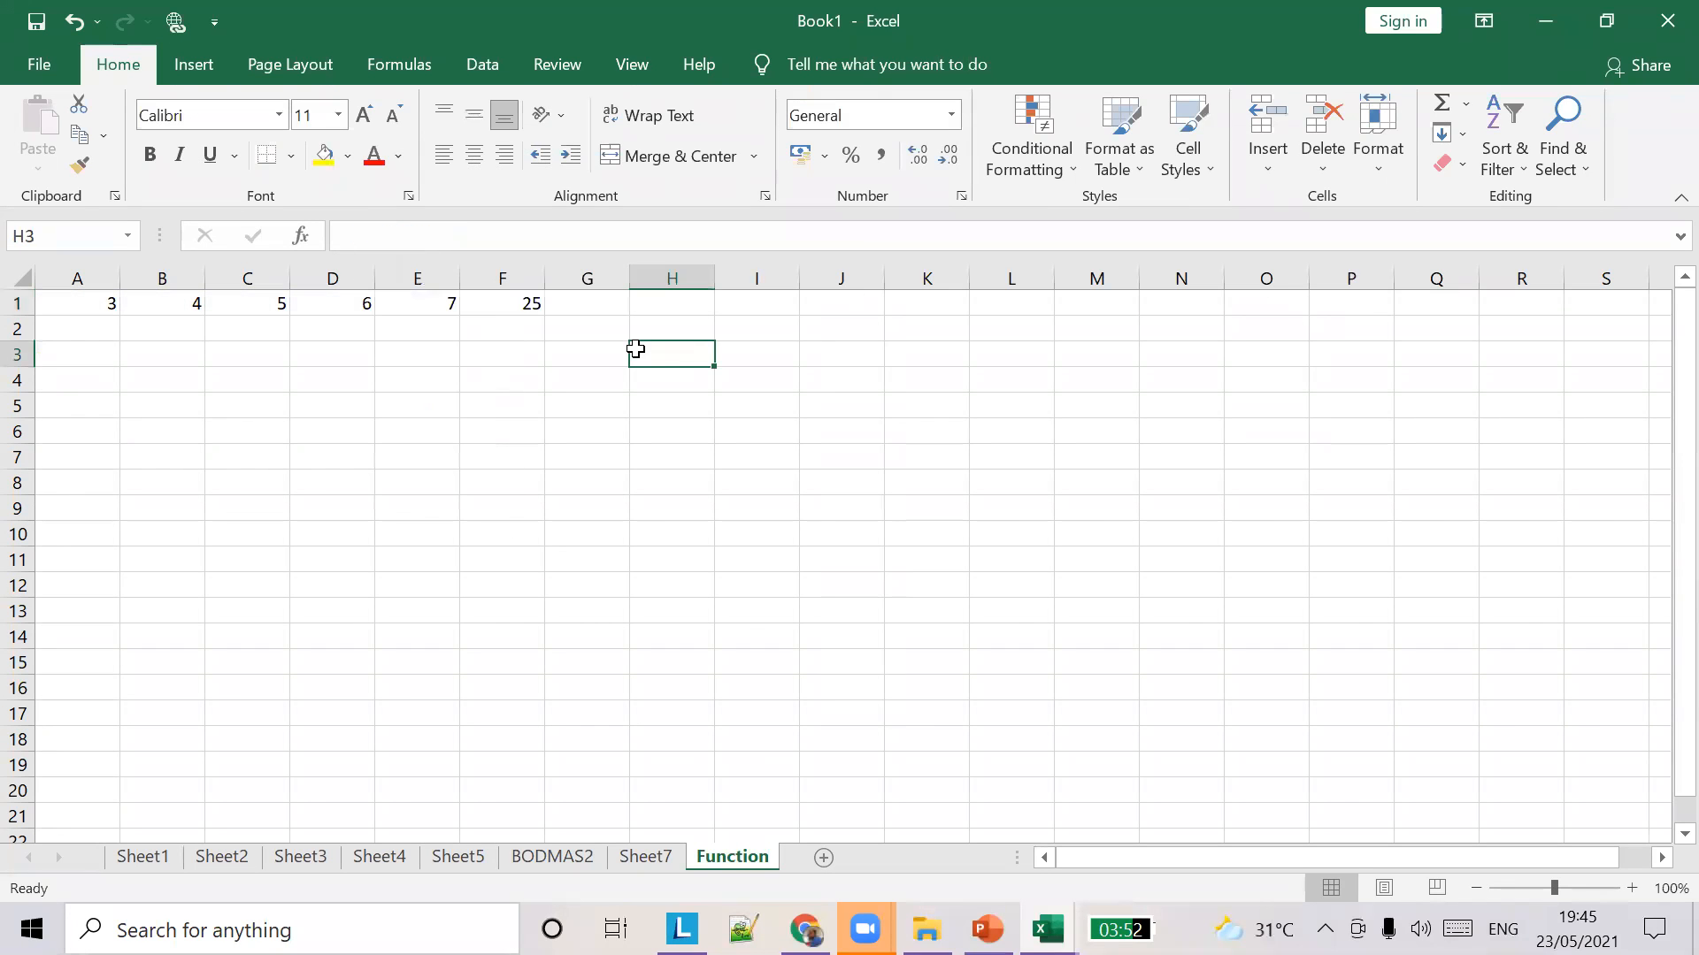
Examine the SUM formula in F1, going over its cell range and function name, and leave it unedited.
{"action": "left_click", "coordinate": [364, 303]}
{"action": "left_click", "coordinate": [555, 308]}
{"action": "left_click_drag", "start_coordinate": [507, 320], "coordinate": [504, 311]}
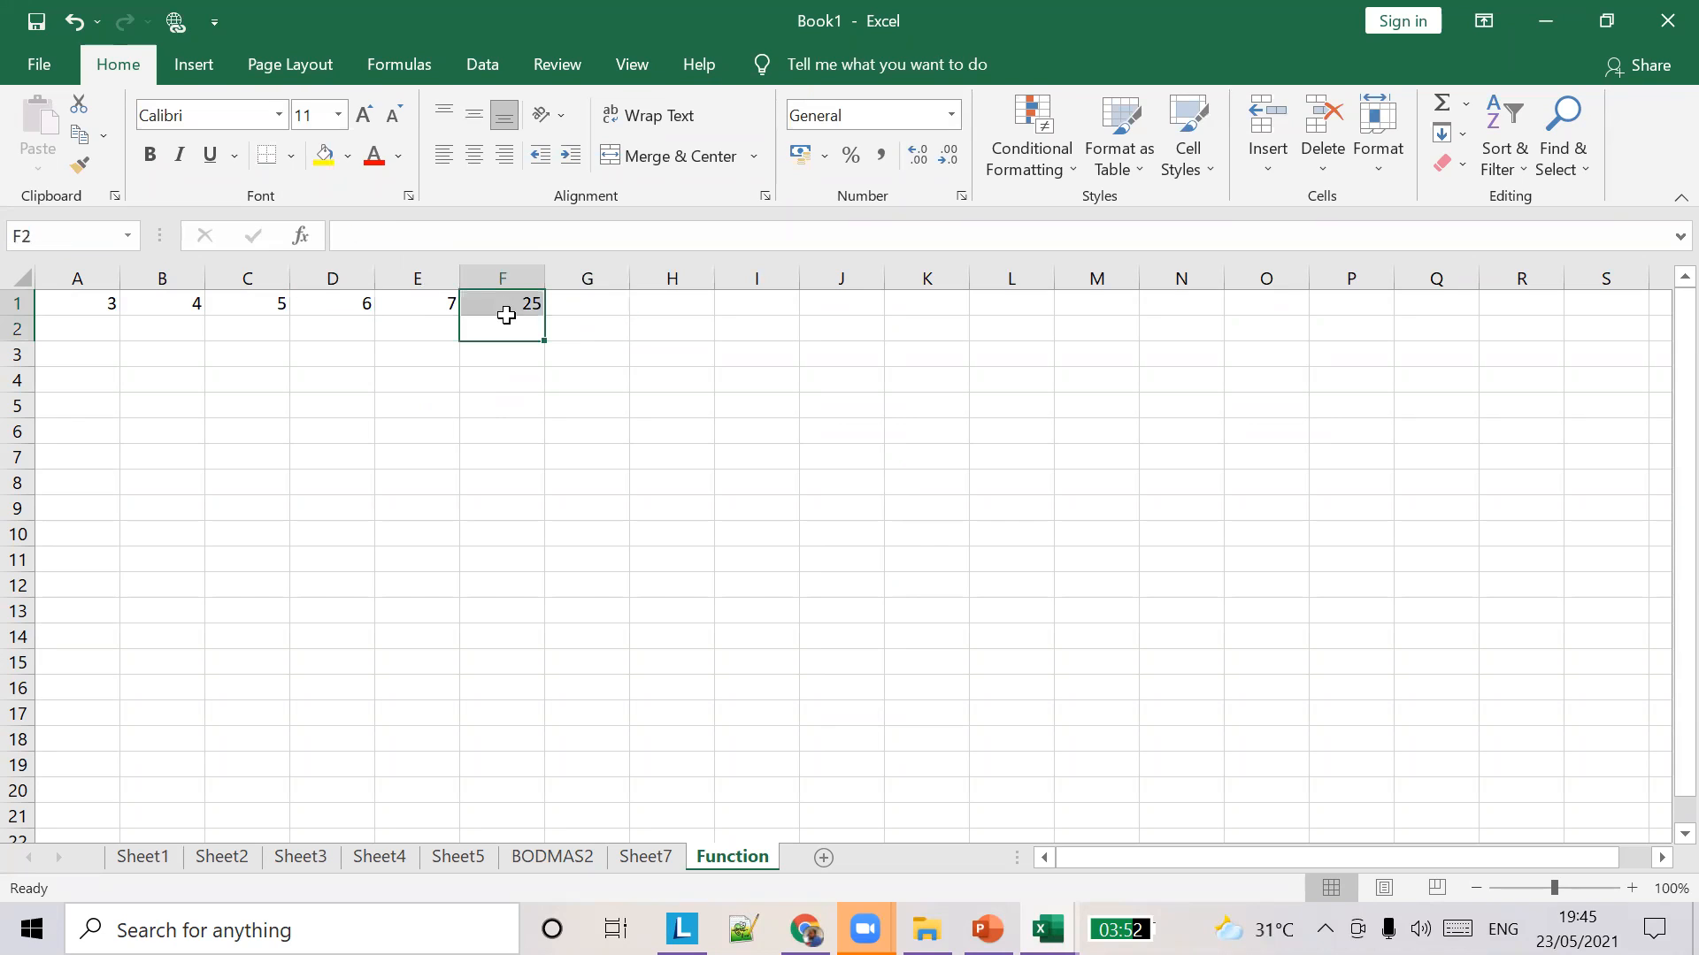
{"action": "left_click", "coordinate": [512, 298]}
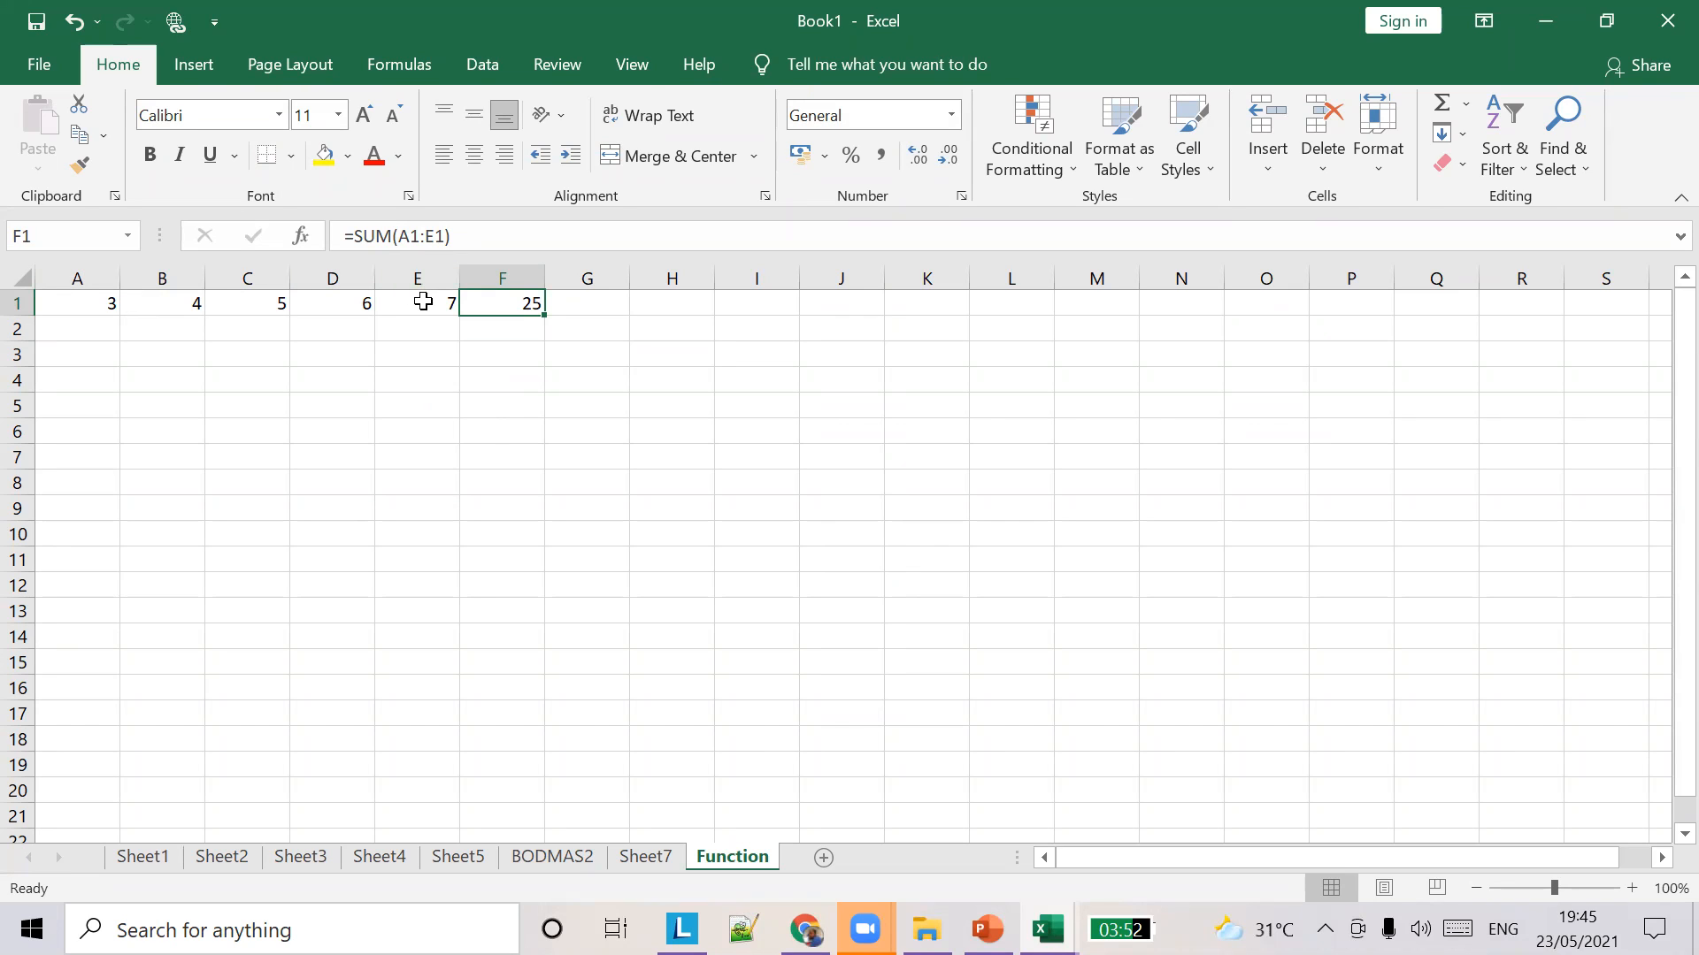
{"action": "left_click_drag", "start_coordinate": [400, 242], "coordinate": [451, 232]}
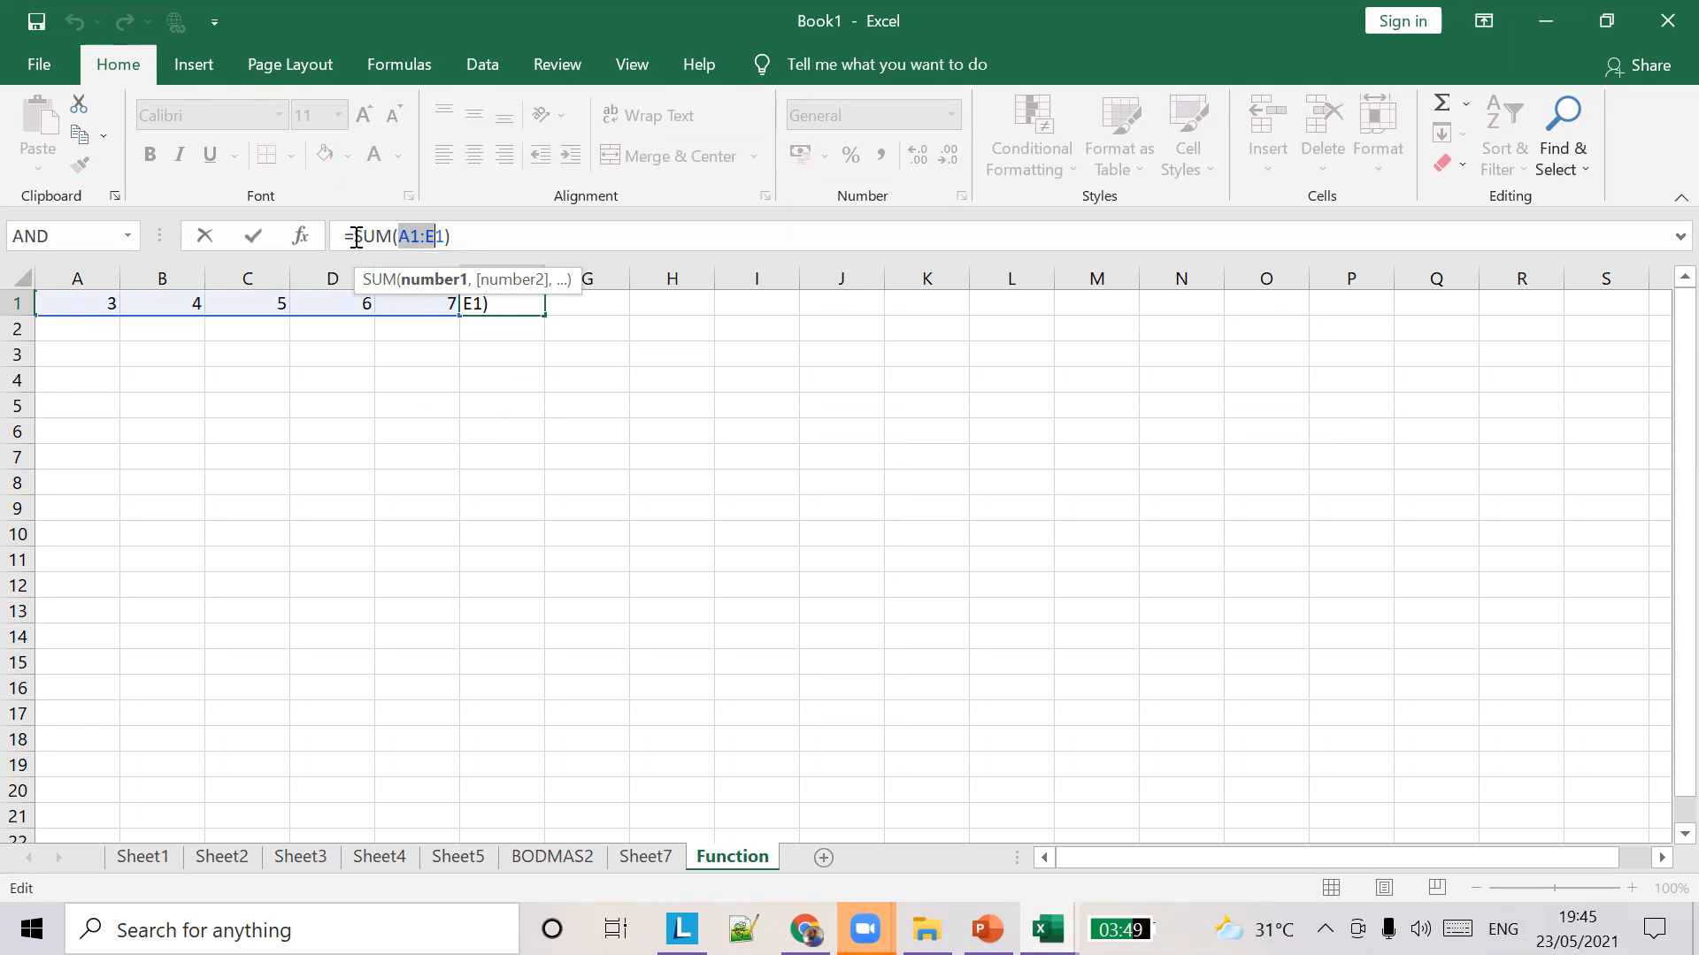
{"action": "left_click_drag", "start_coordinate": [355, 237], "coordinate": [394, 235]}
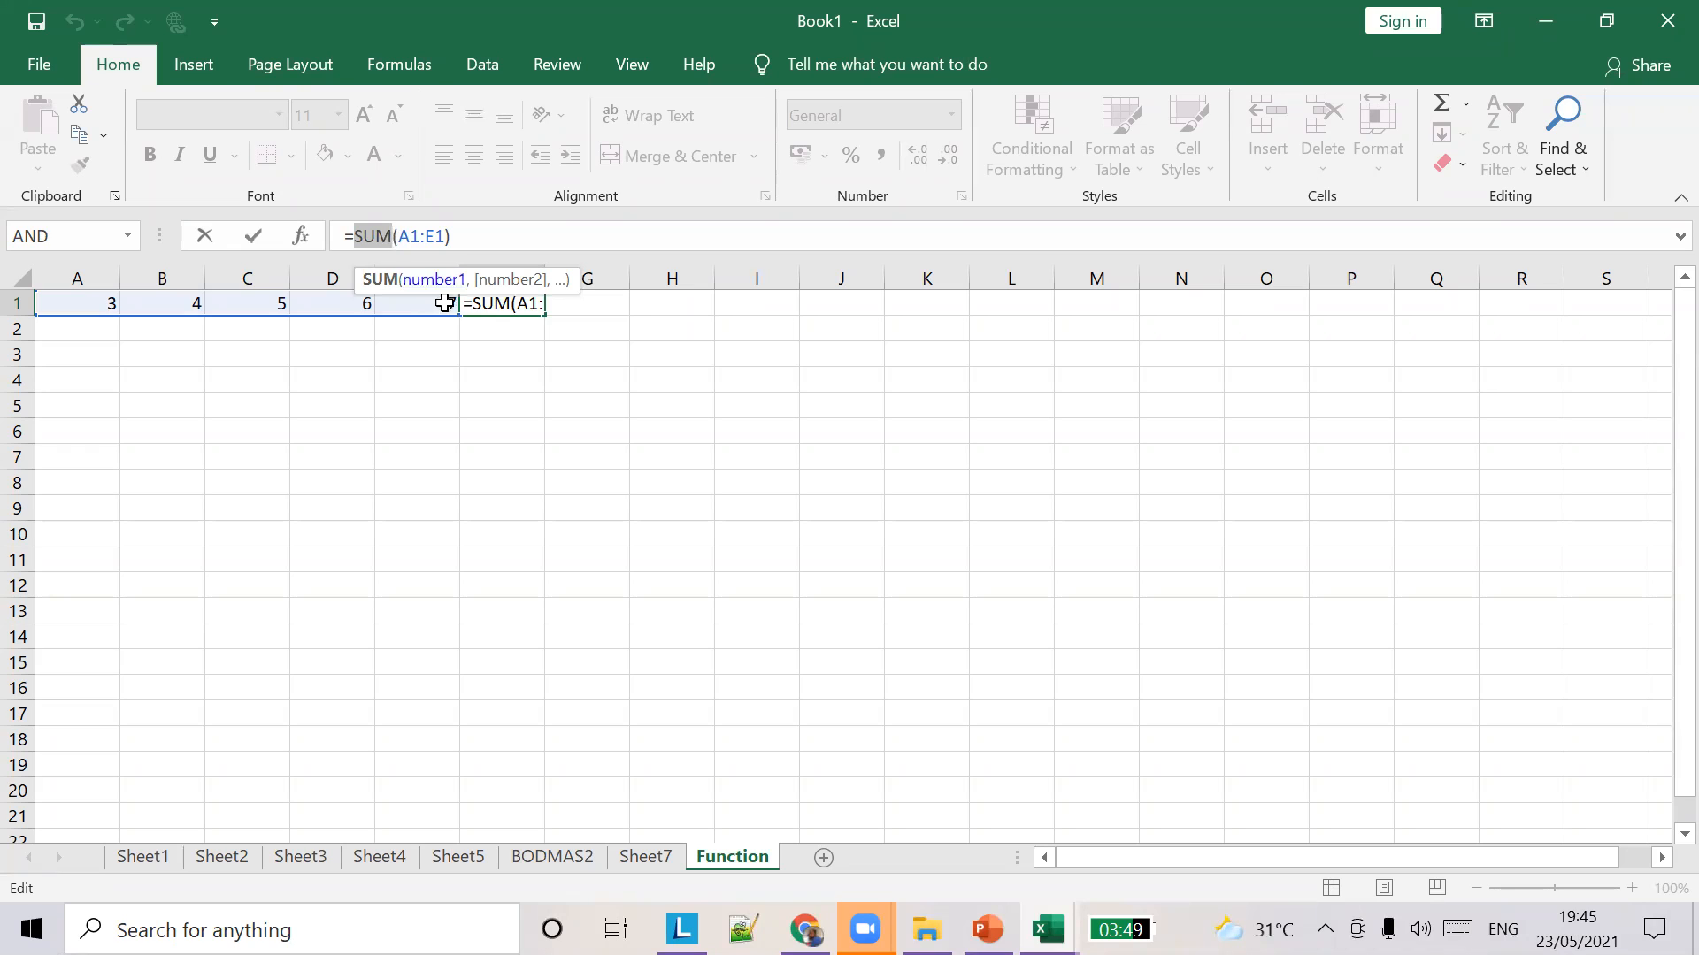
{"action": "left_click", "coordinate": [496, 334]}
{"action": "key", "text": "Escape"}
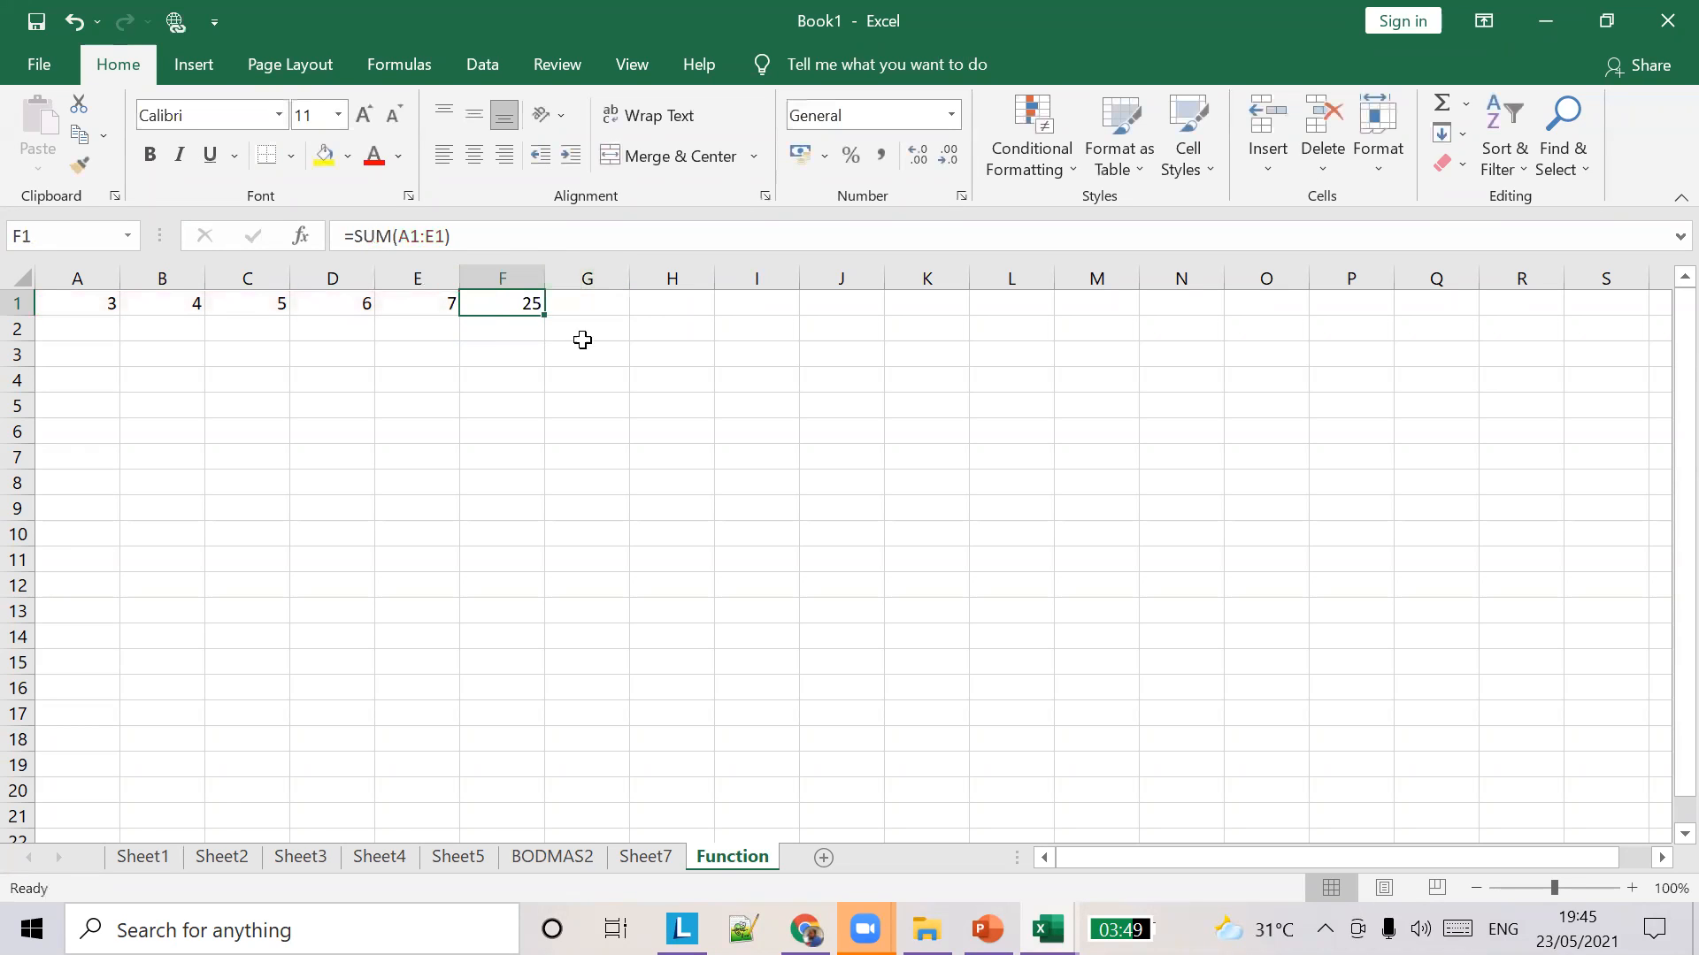
Begin a formula in cell F2 and look up the suggested functions starting with M and Mul.
{"action": "left_click", "coordinate": [498, 330]}
{"action": "left_click", "coordinate": [470, 237]}
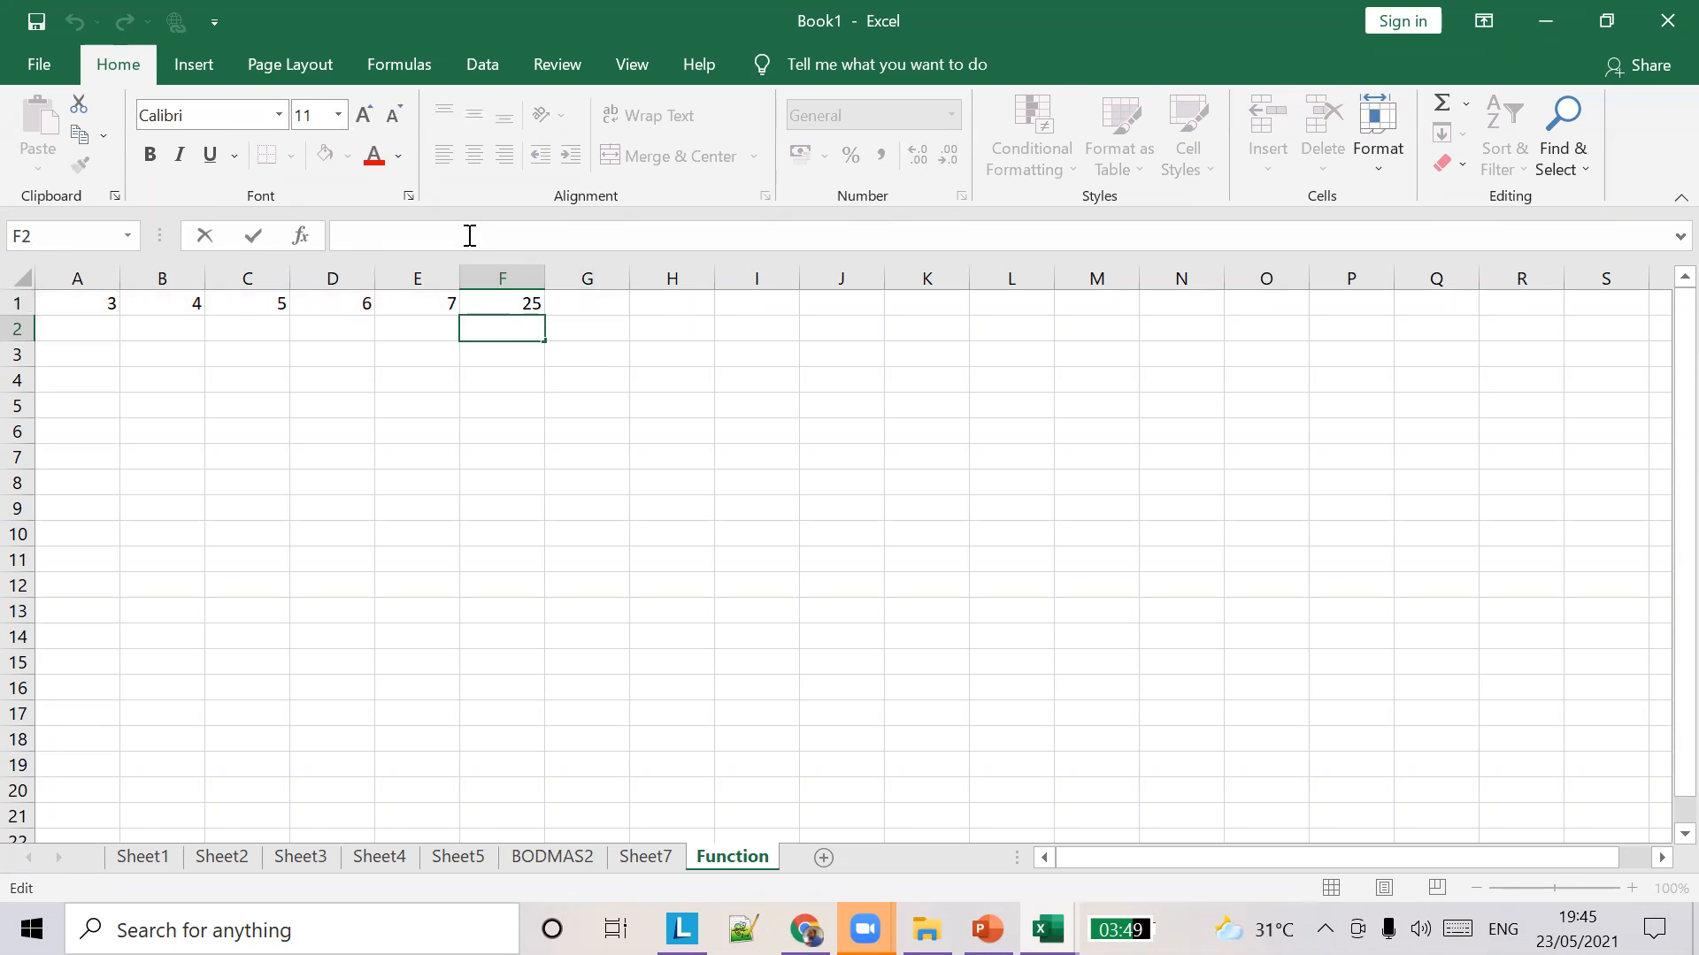
{"action": "type", "text": "=M"}
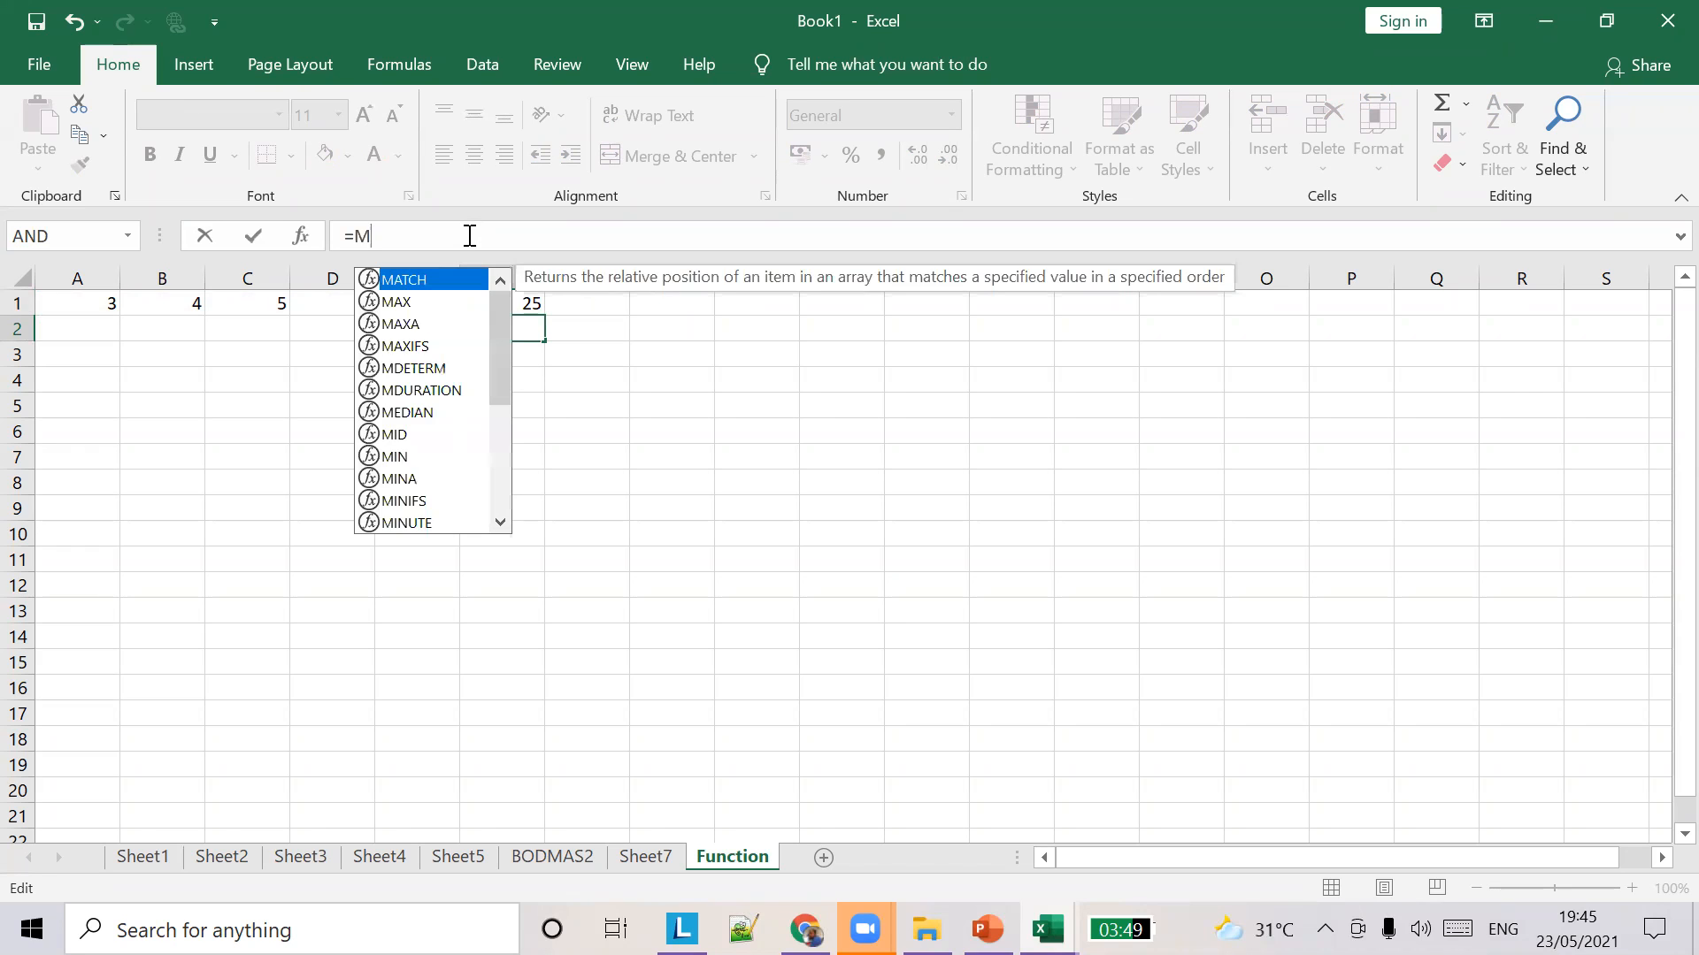
{"action": "type", "text": "ul"}
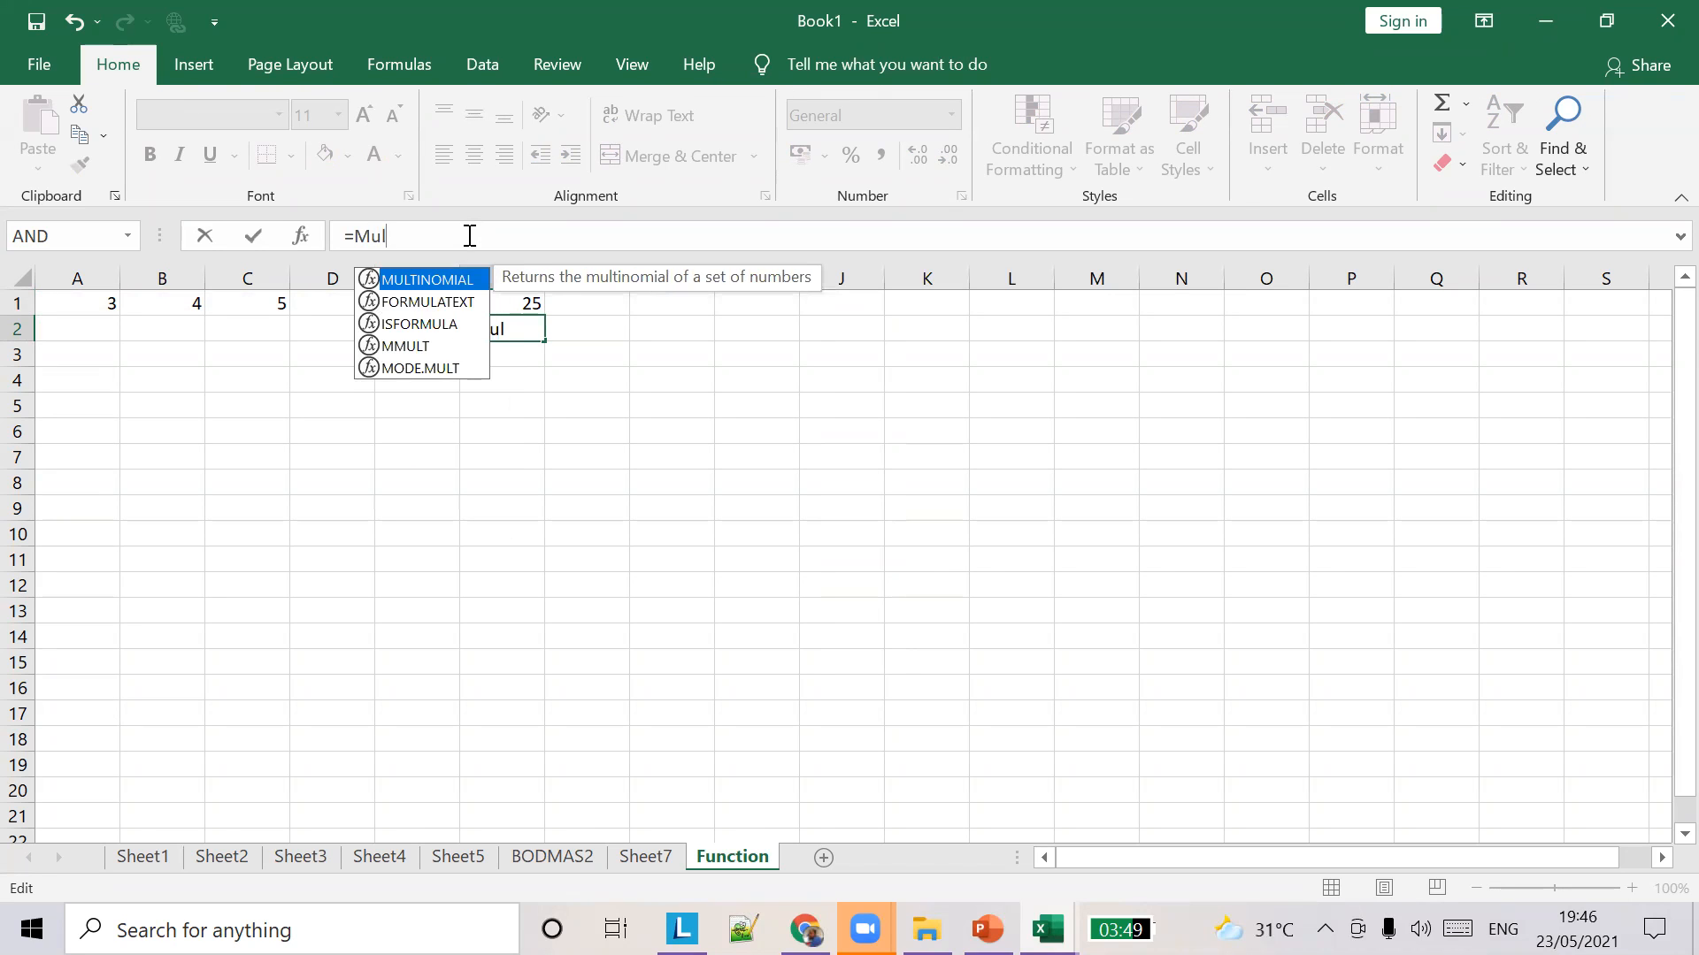
{"action": "key", "text": "BackSpace"}
{"action": "key", "text": "BackSpace"}
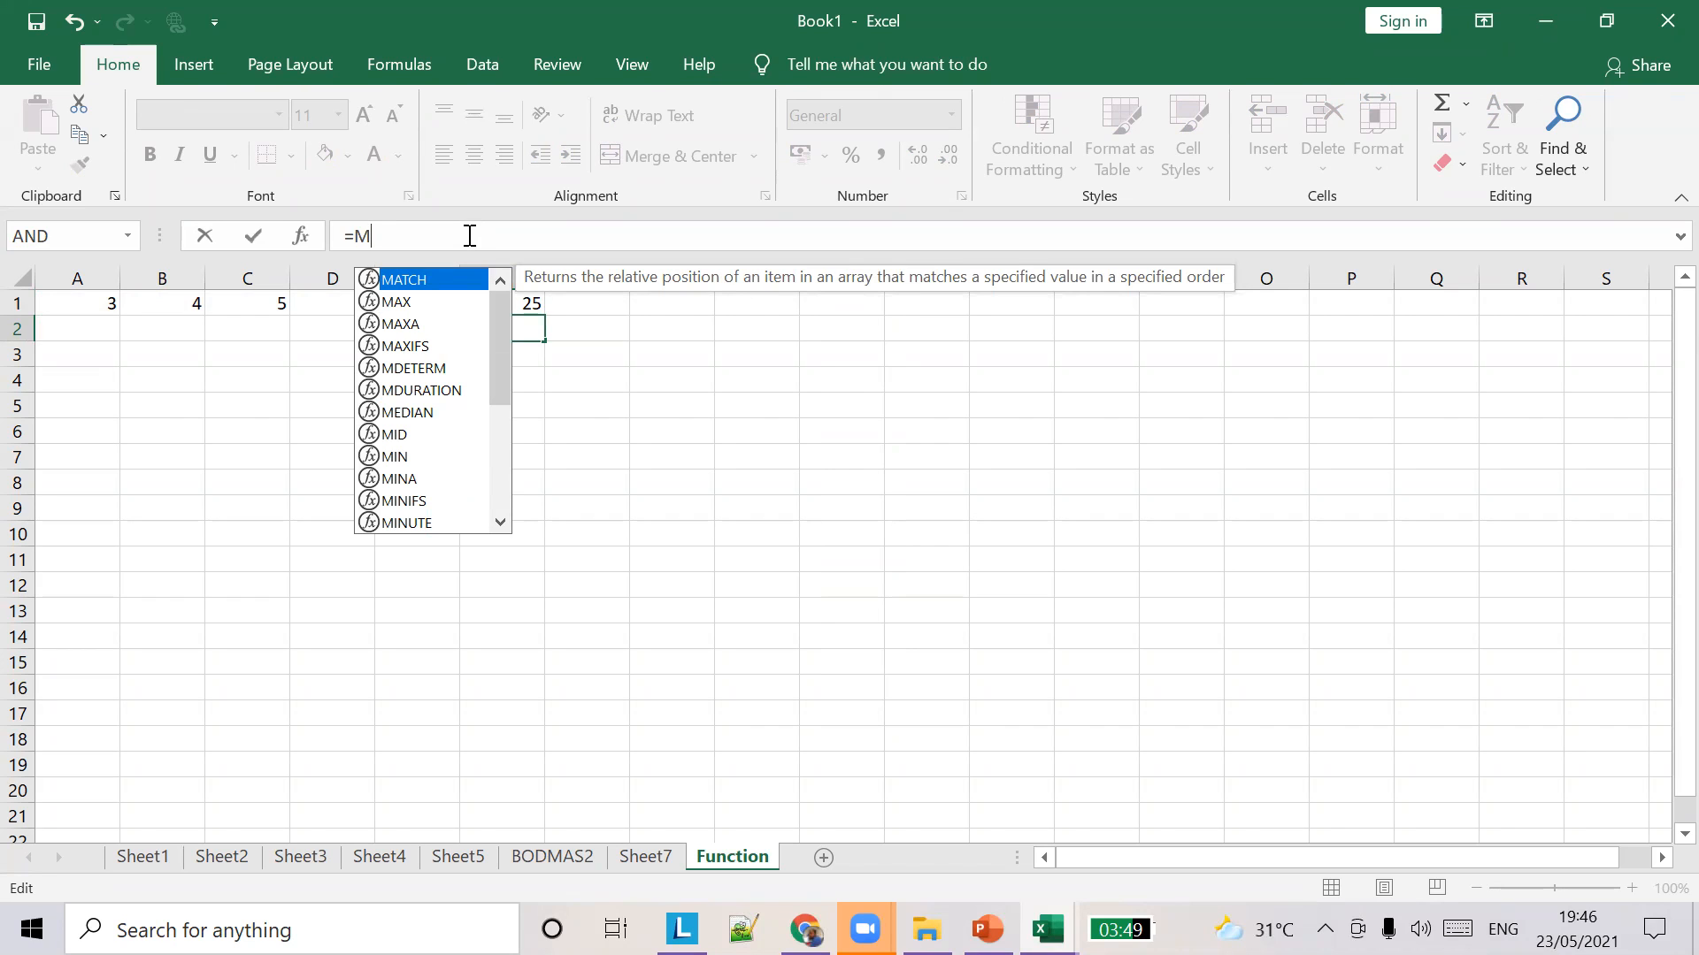
{"action": "type", "text": "ul;"}
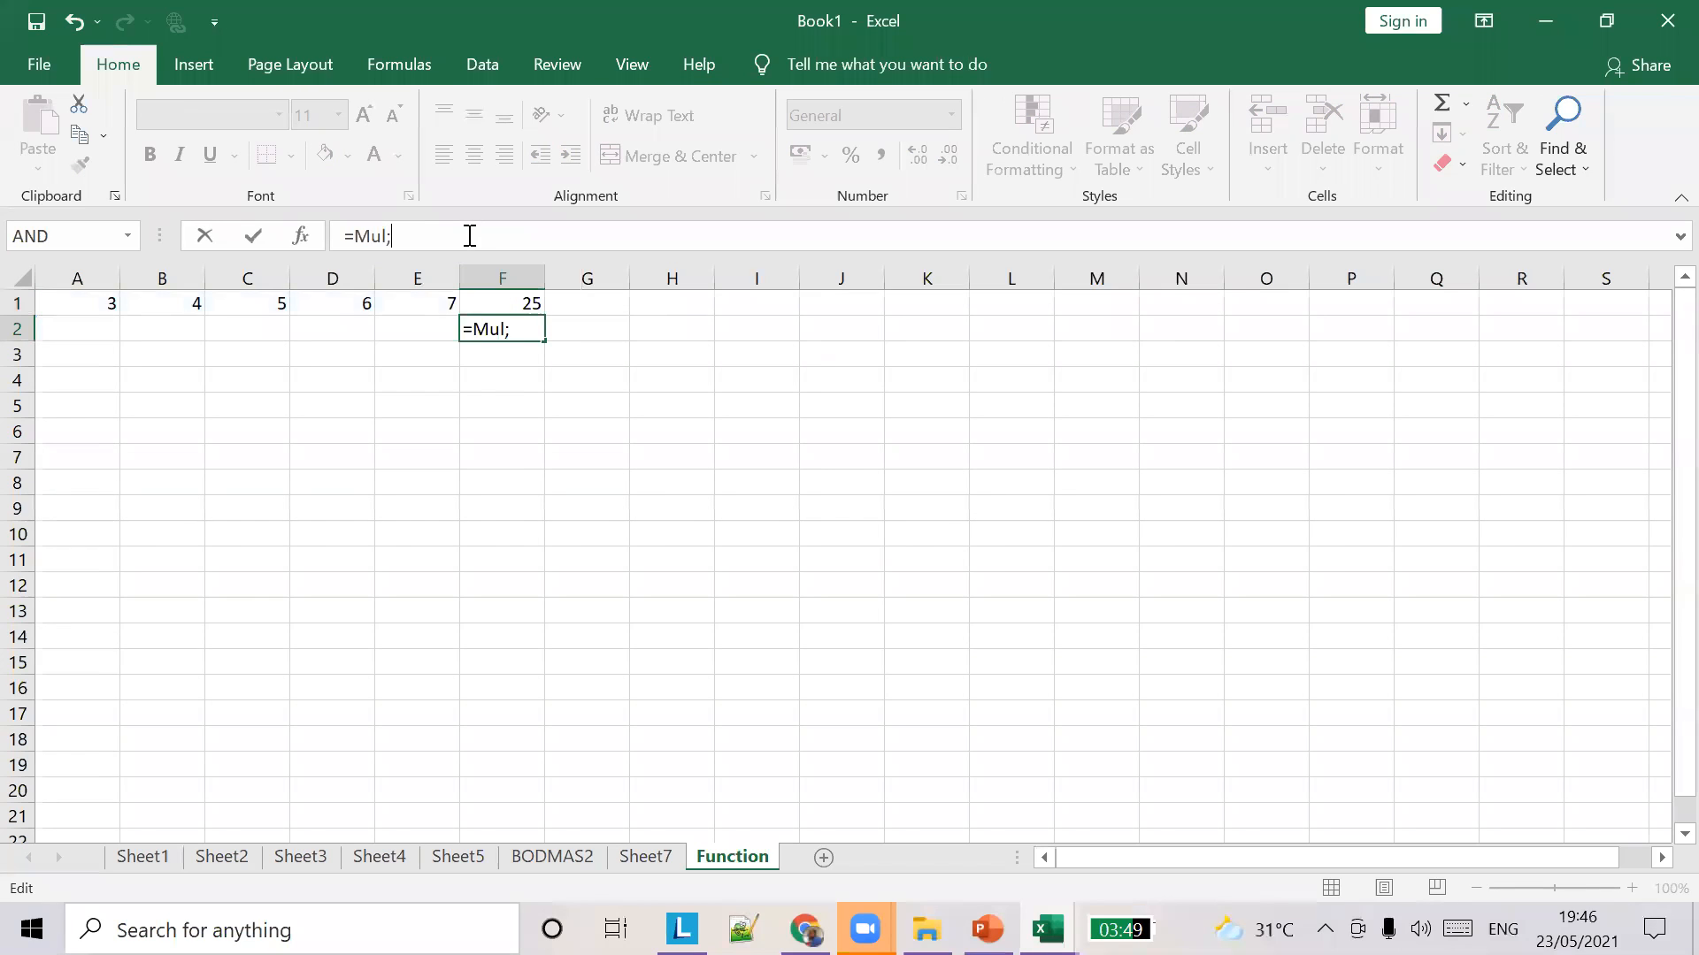
{"action": "key", "text": "BackSpace"}
{"action": "key", "text": "BackSpace"}
{"action": "key", "text": "BackSpace"}
Look through the suggested functions starting with D and M for the F2 formula, clearing each trial entry.
{"action": "type", "text": "Du"}
{"action": "key", "text": "BackSpace"}
{"action": "type", "text": "i"}
{"action": "key", "text": "BackSpace"}
{"action": "key", "text": "BackSpace"}
{"action": "type", "text": "ma"}
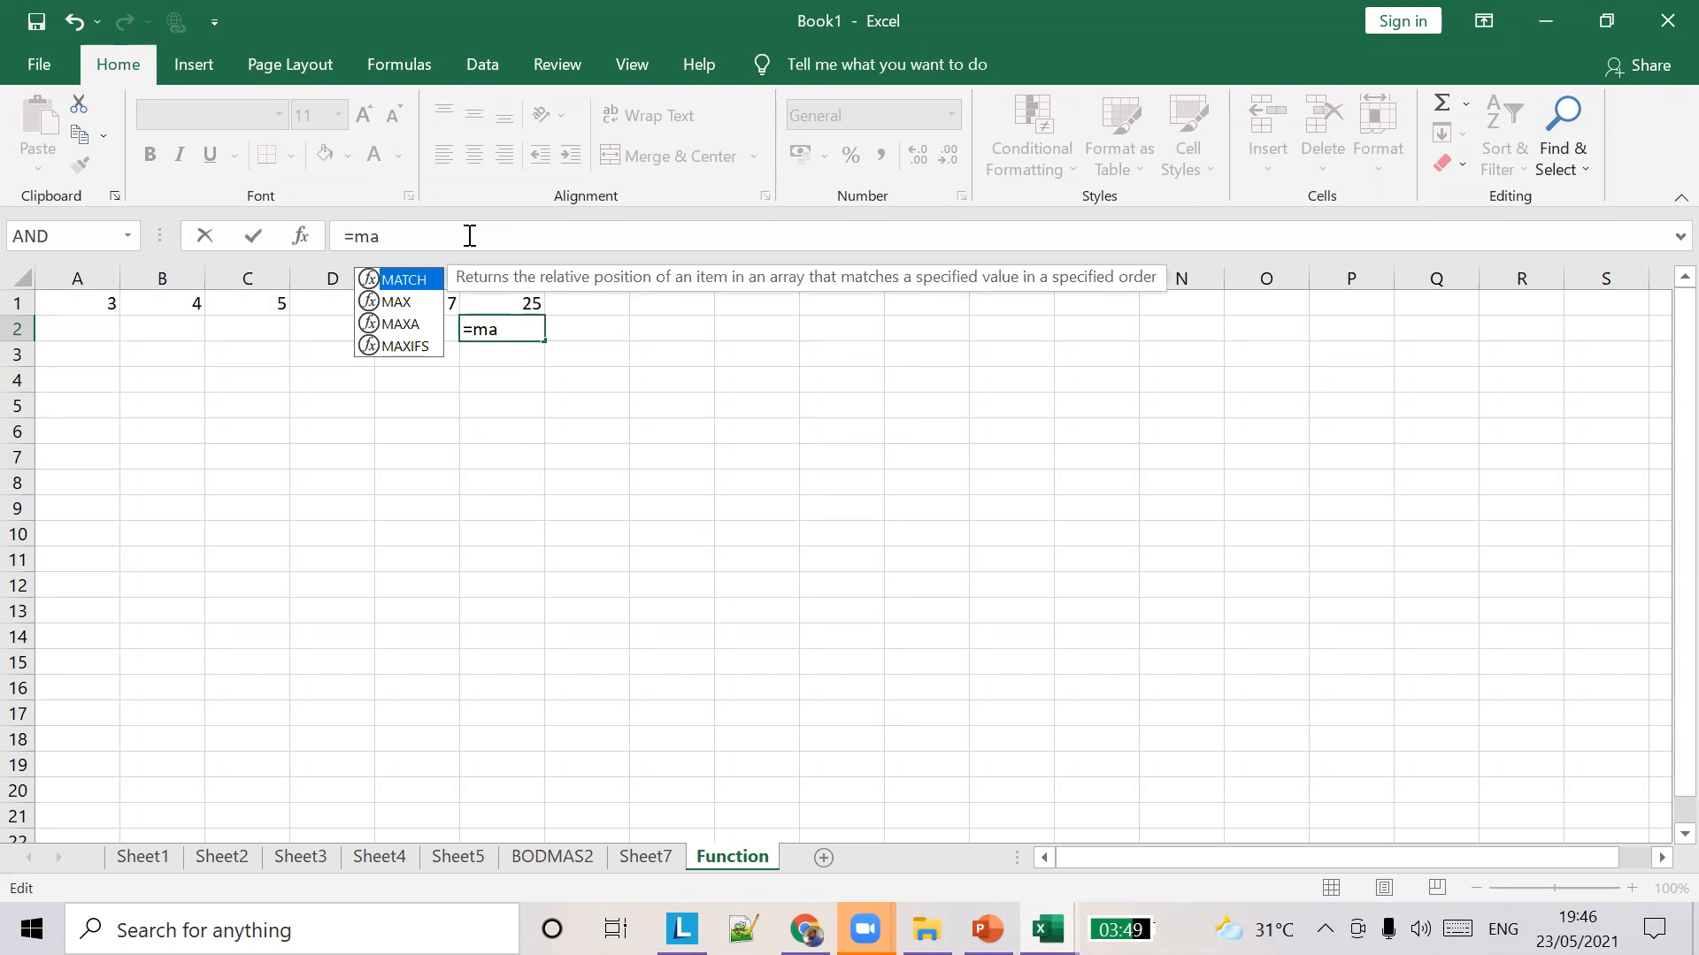
{"action": "key", "text": "BackSpace"}
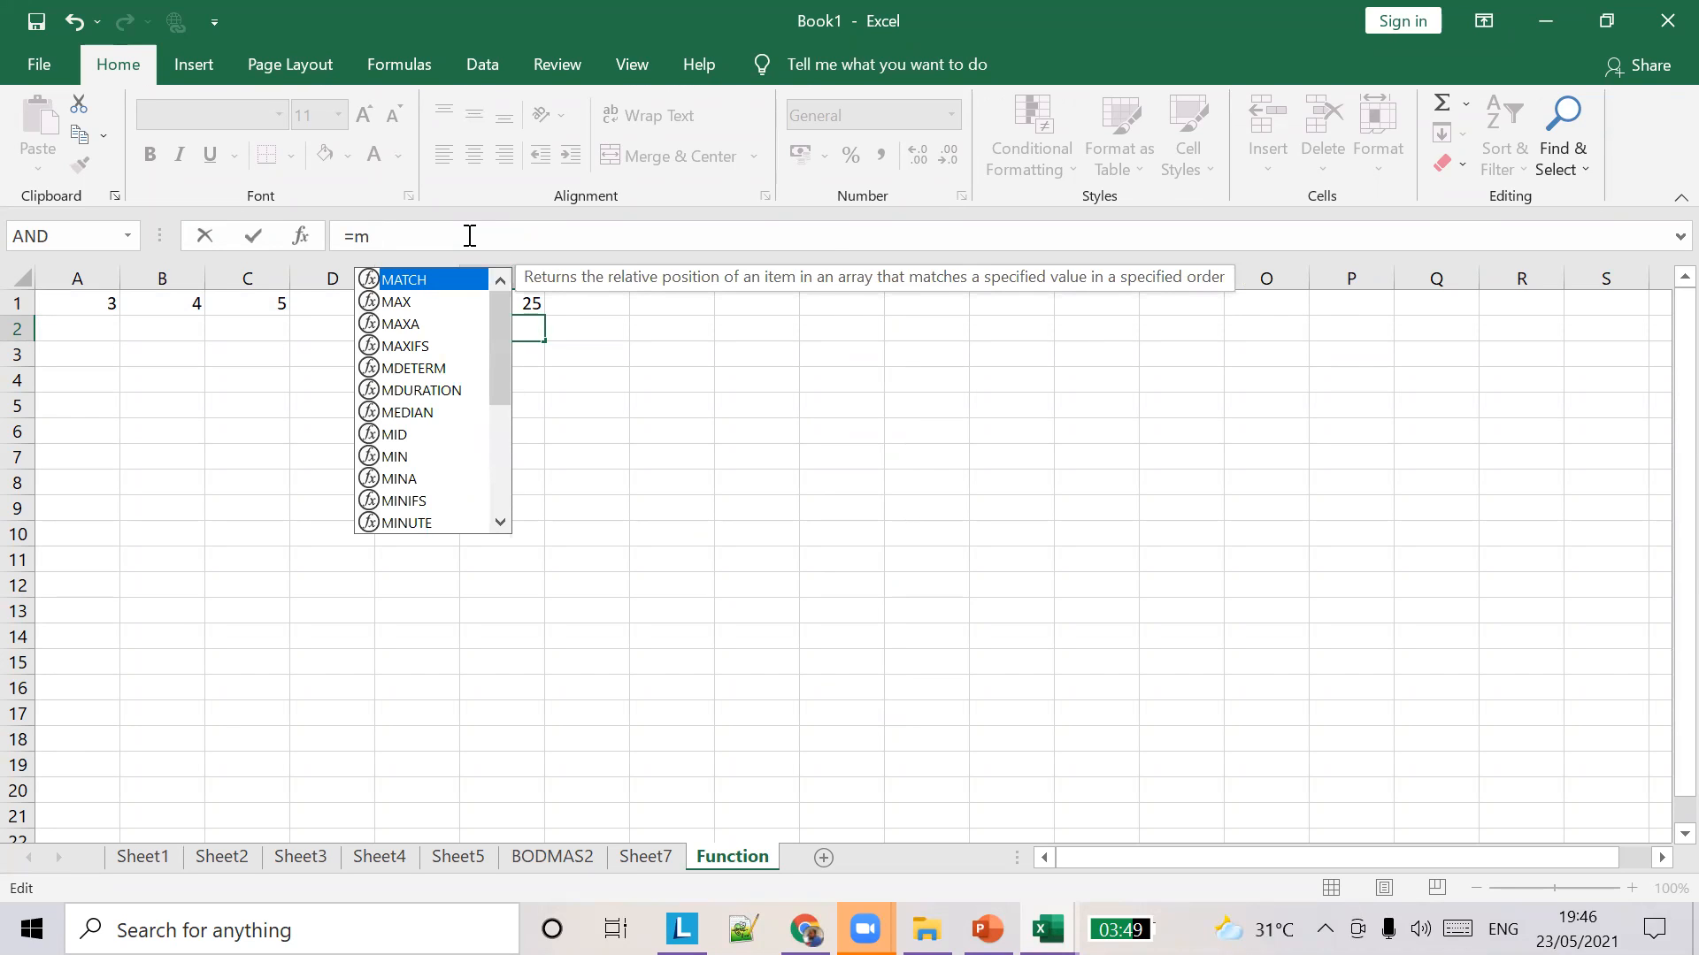
{"action": "scroll", "coordinate": [462, 456], "scroll_direction": "down", "scroll_amount": 4}
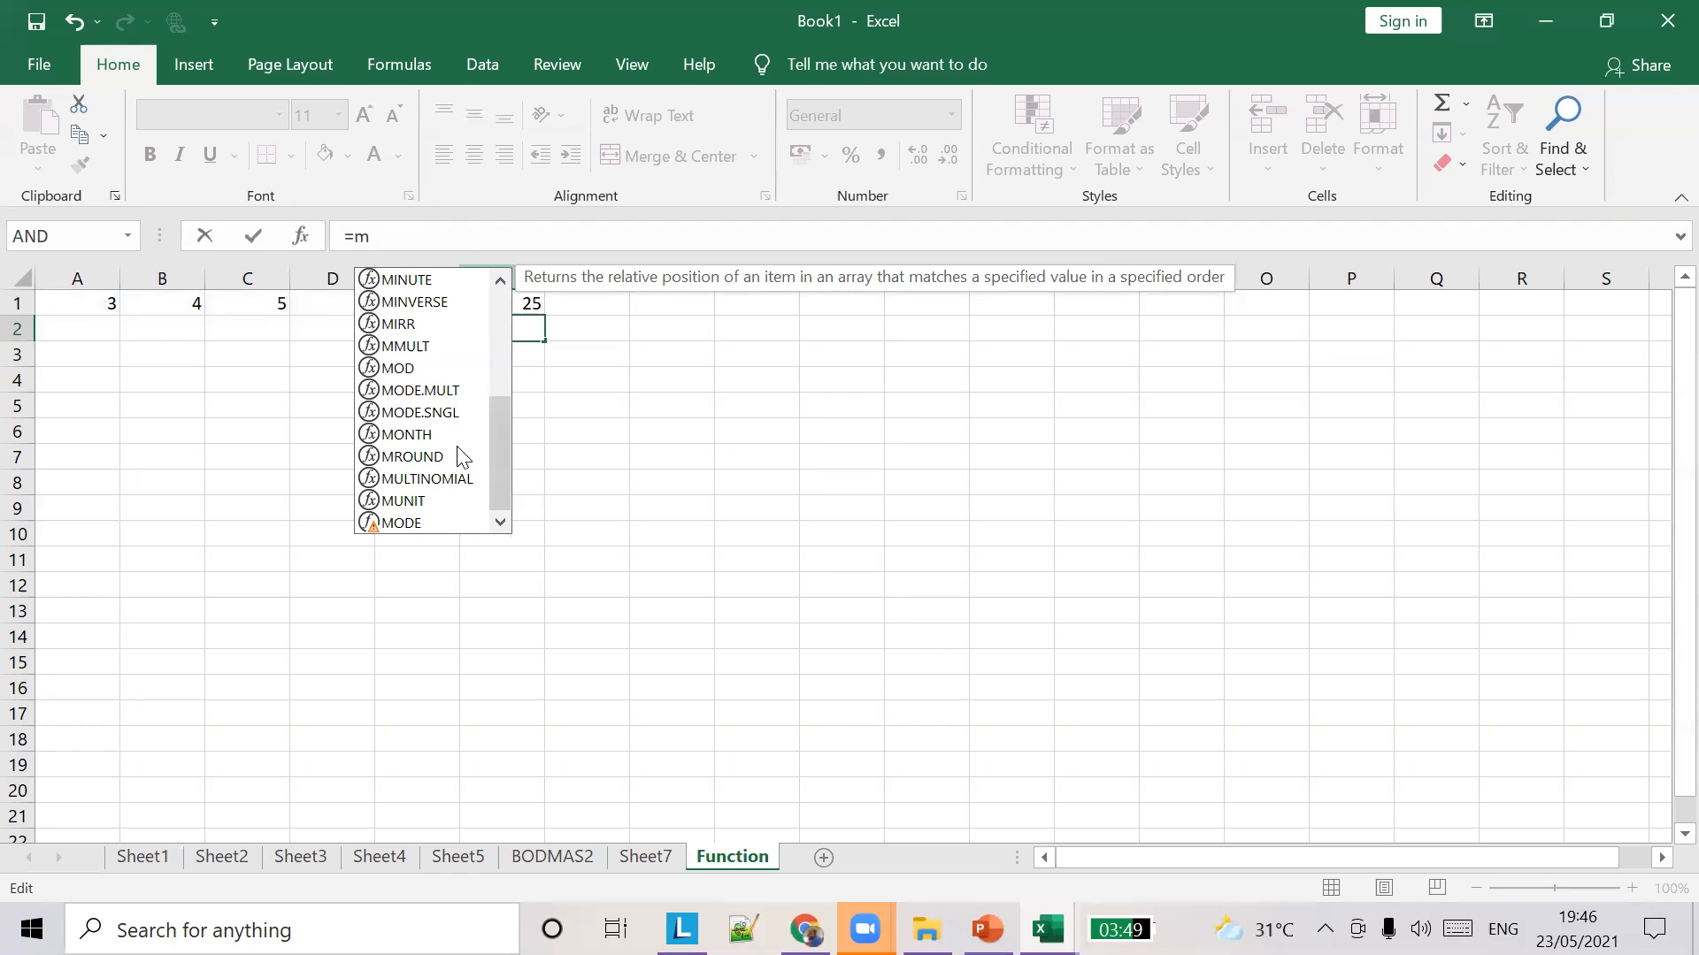
{"action": "scroll", "coordinate": [462, 457], "scroll_direction": "up", "scroll_amount": 4}
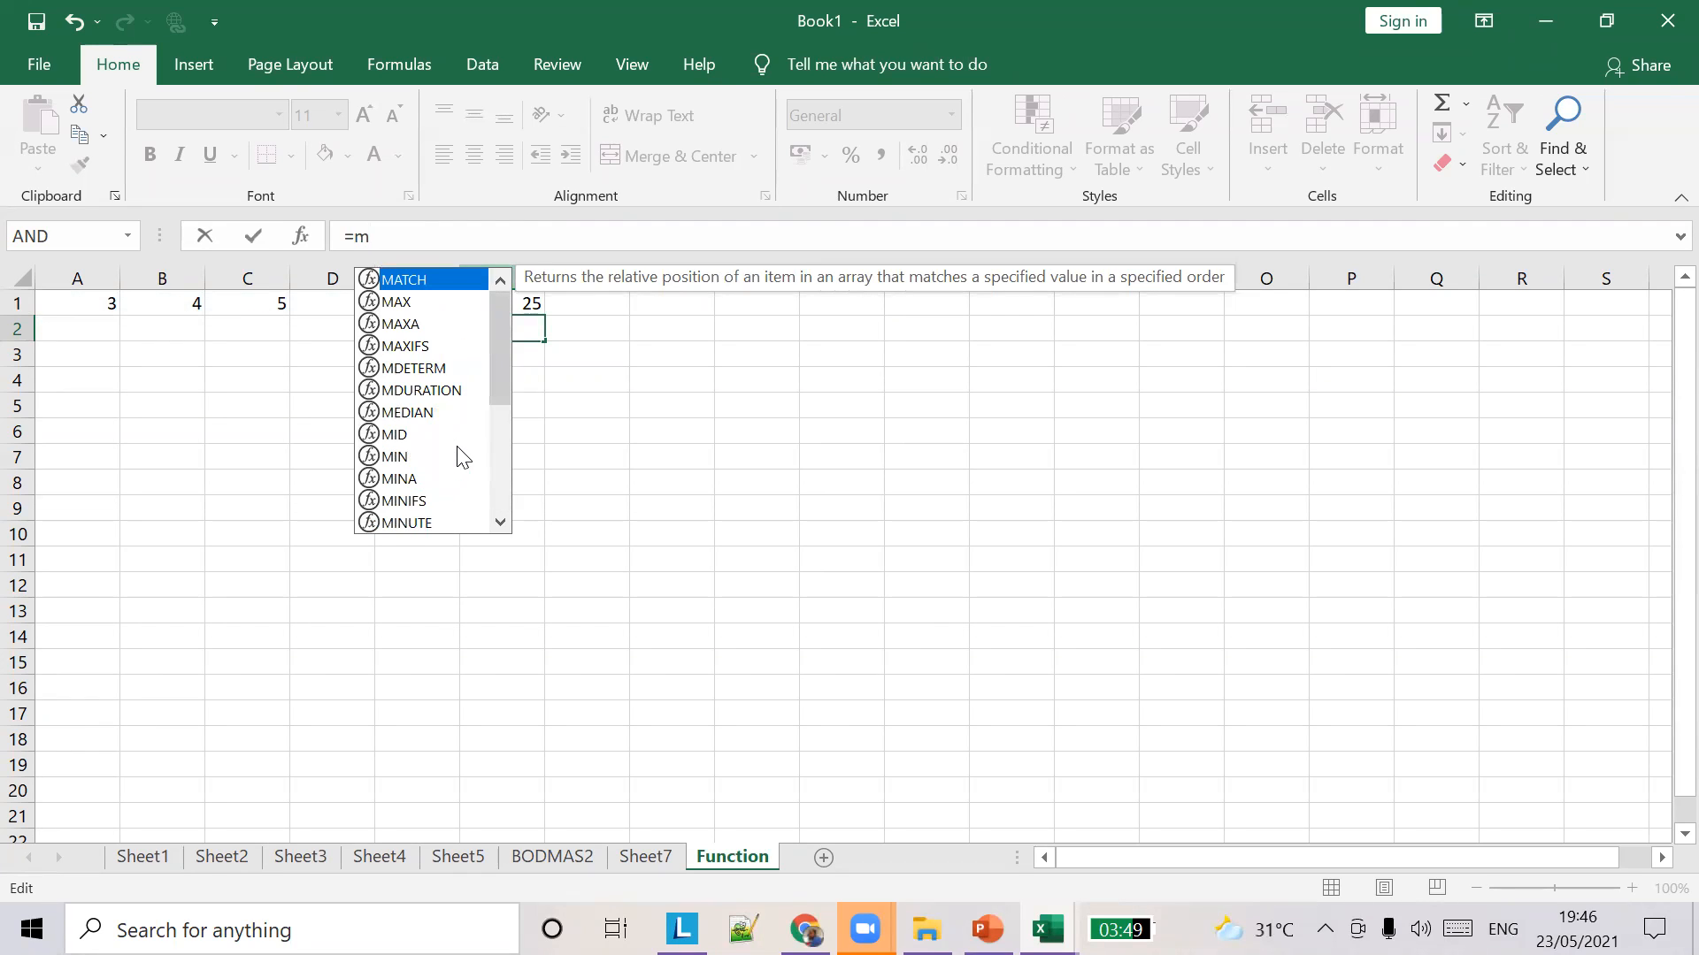
{"action": "key", "text": "BackSpace"}
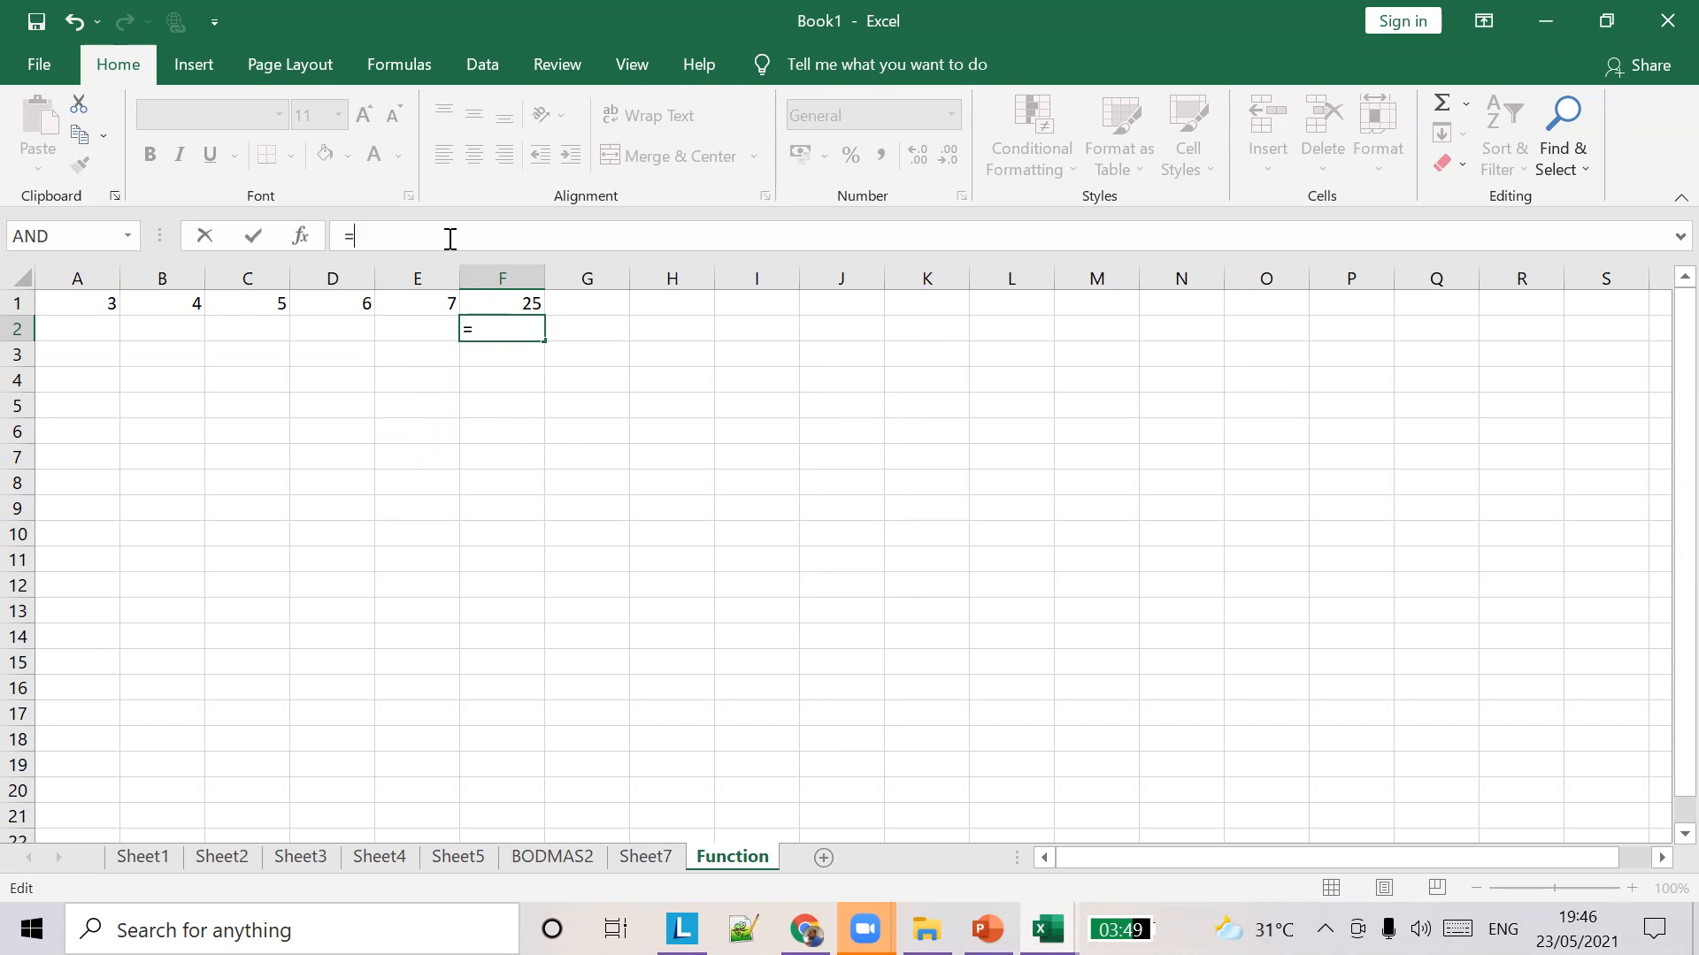
{"action": "type", "text": "D"}
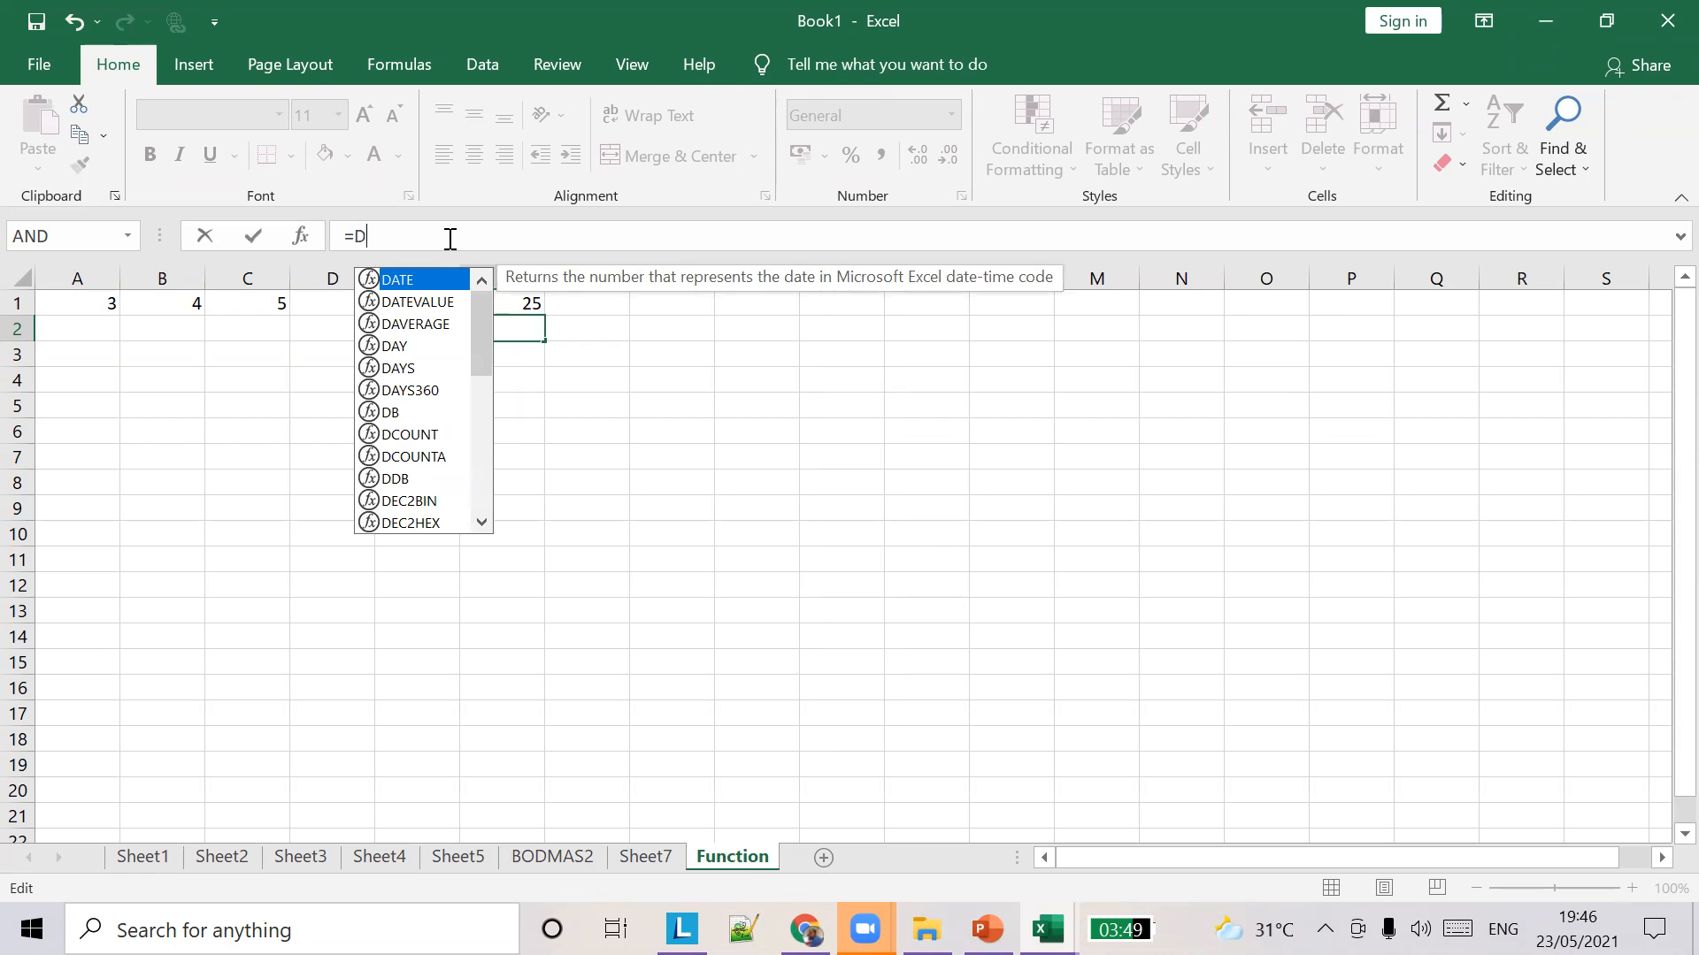
{"action": "key", "text": "BackSpace"}
Try to insert the AVERAGE function in cell F2 from the suggestions for =Av.
{"action": "type", "text": "A"}
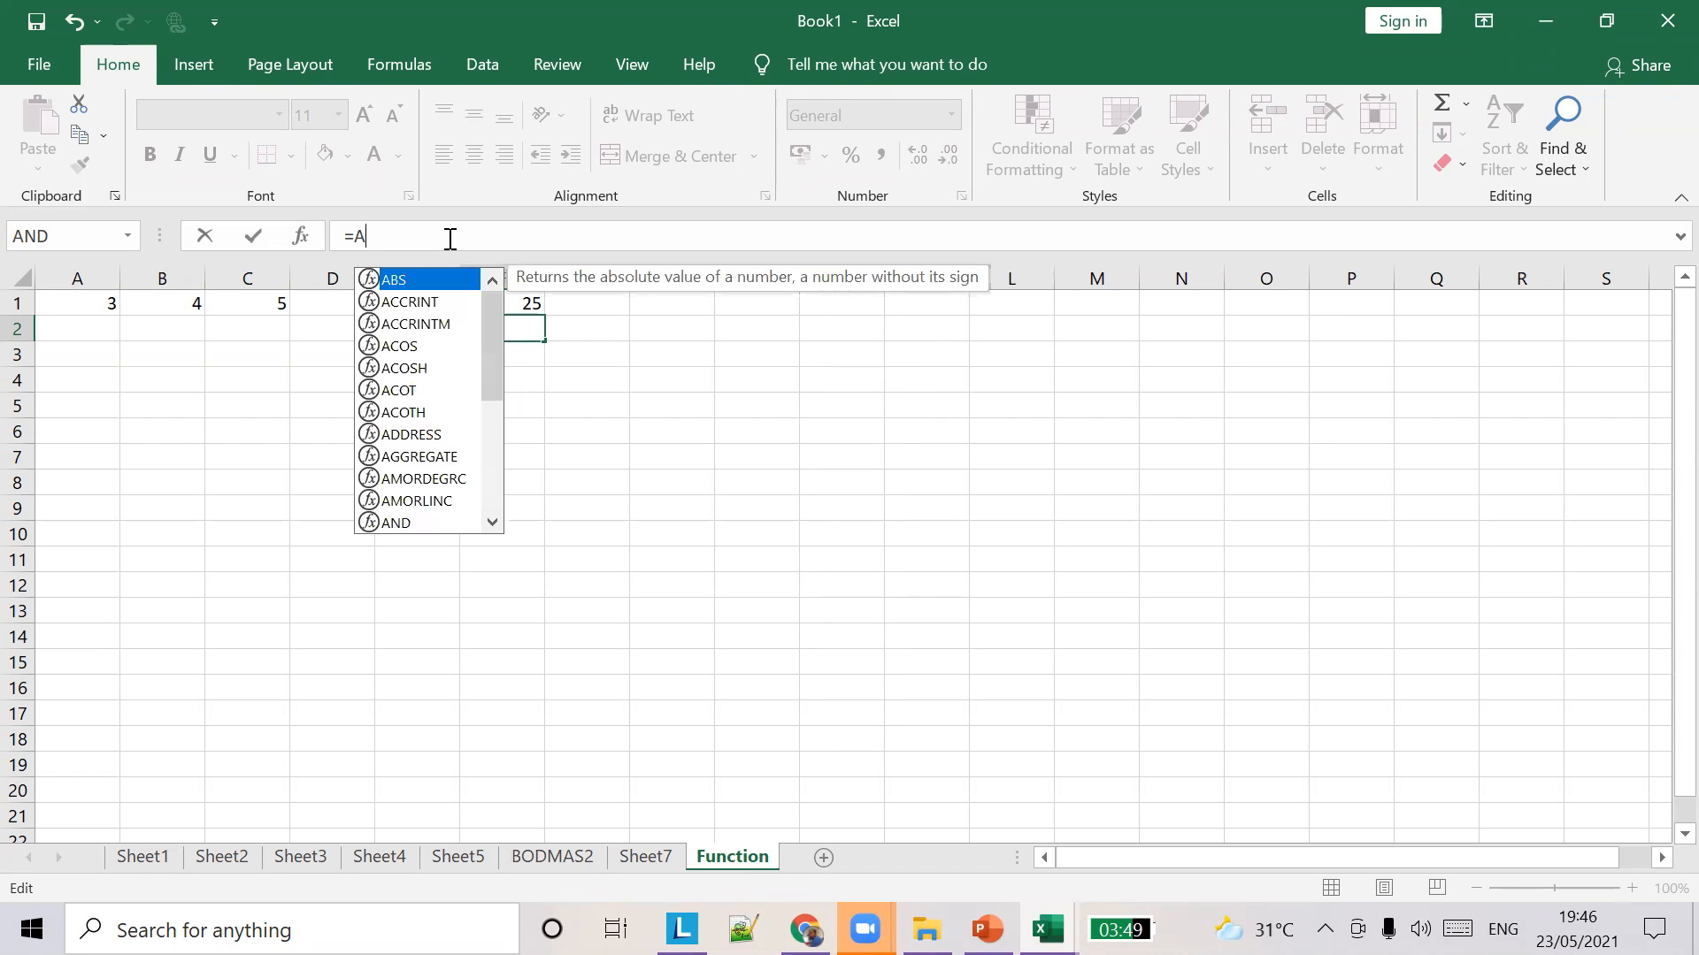
{"action": "type", "text": "c"}
{"action": "key", "text": "BackSpace"}
{"action": "type", "text": "v"}
{"action": "key", "text": "Down"}
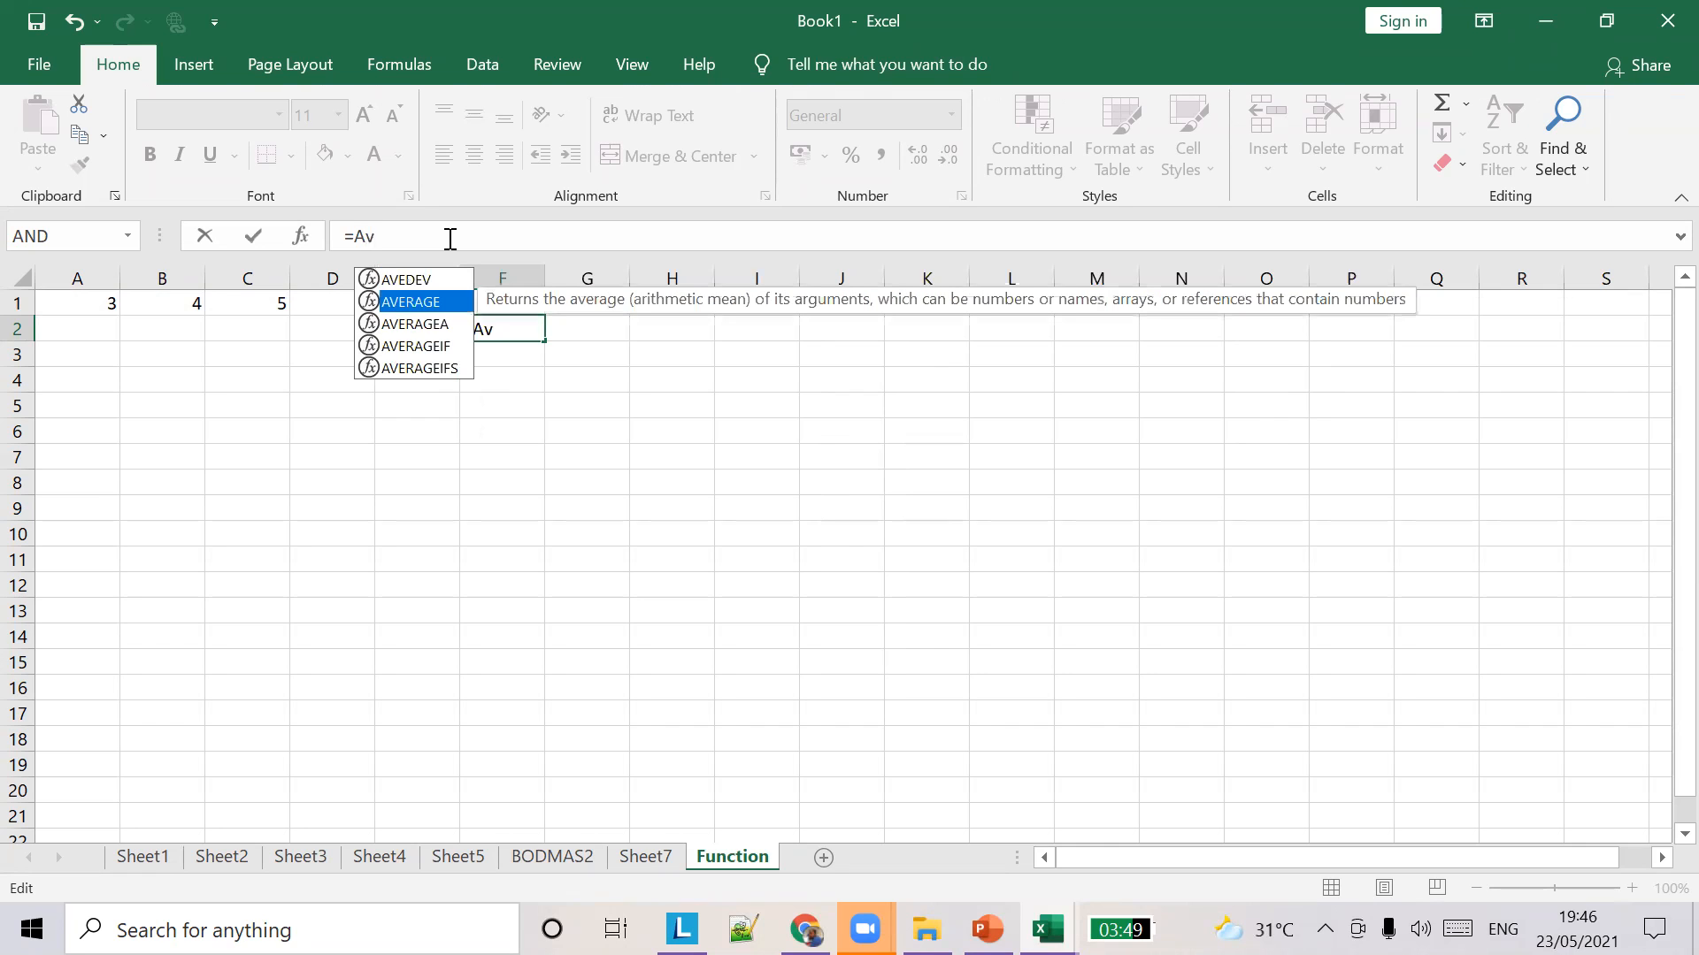
{"action": "key", "text": "Return"}
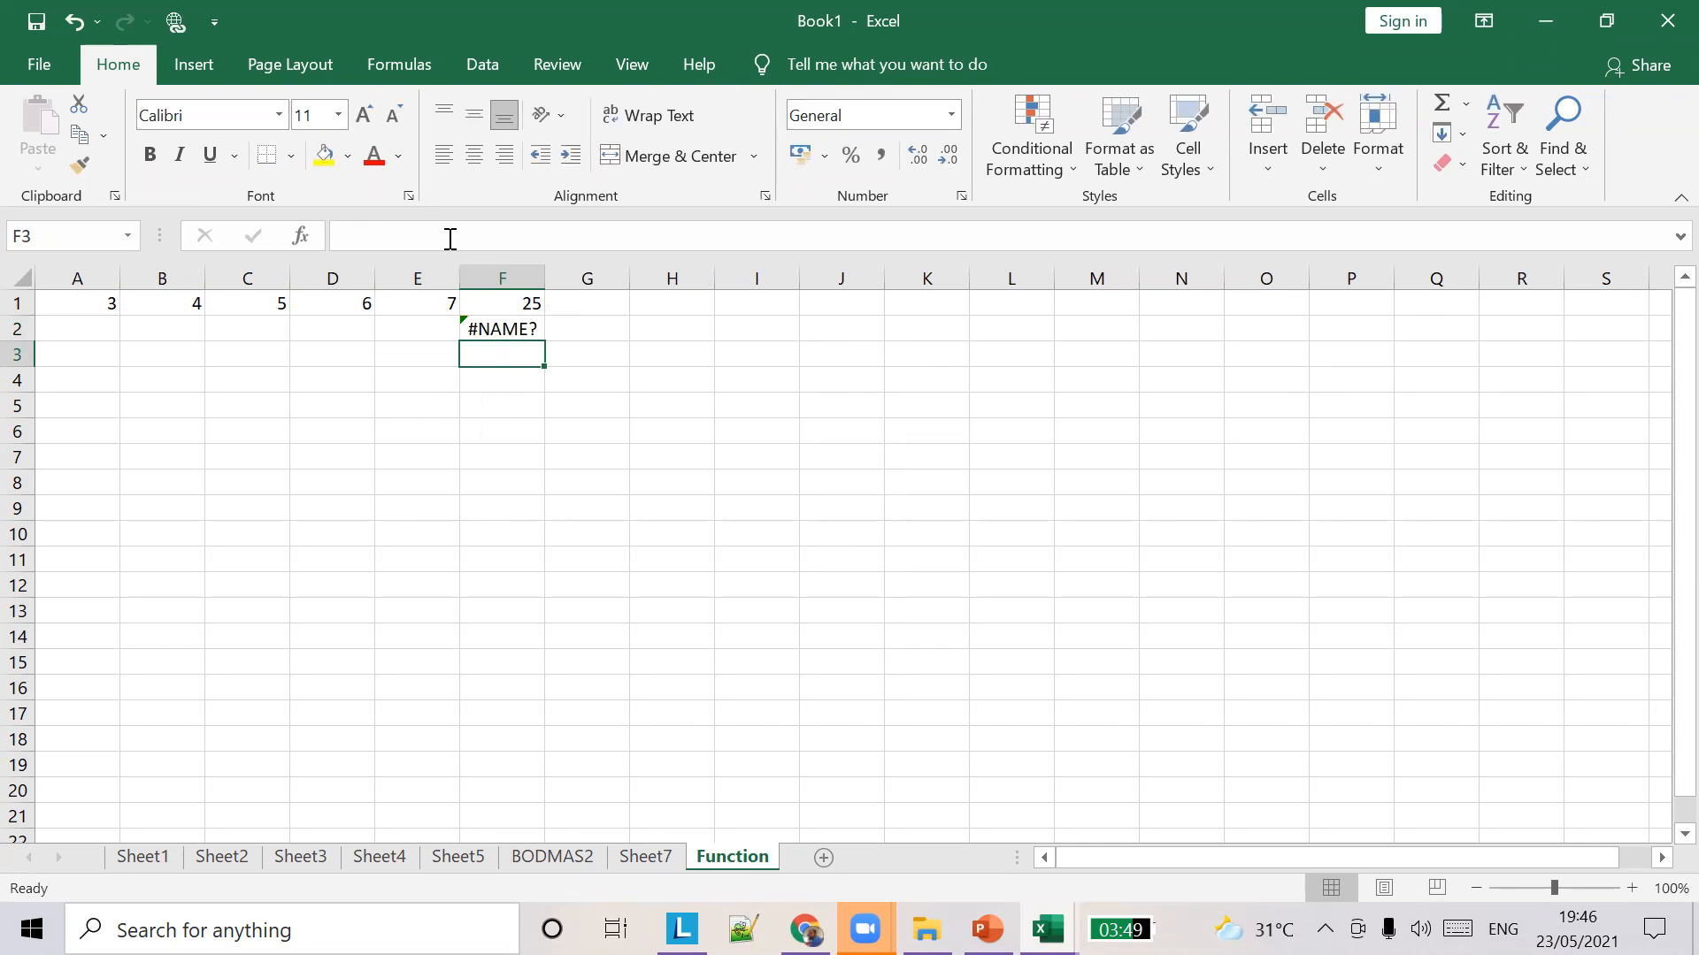
Extend the F2 entry to =Ave and try again to insert the suggested AVERAGE function.
{"action": "key", "text": "Up"}
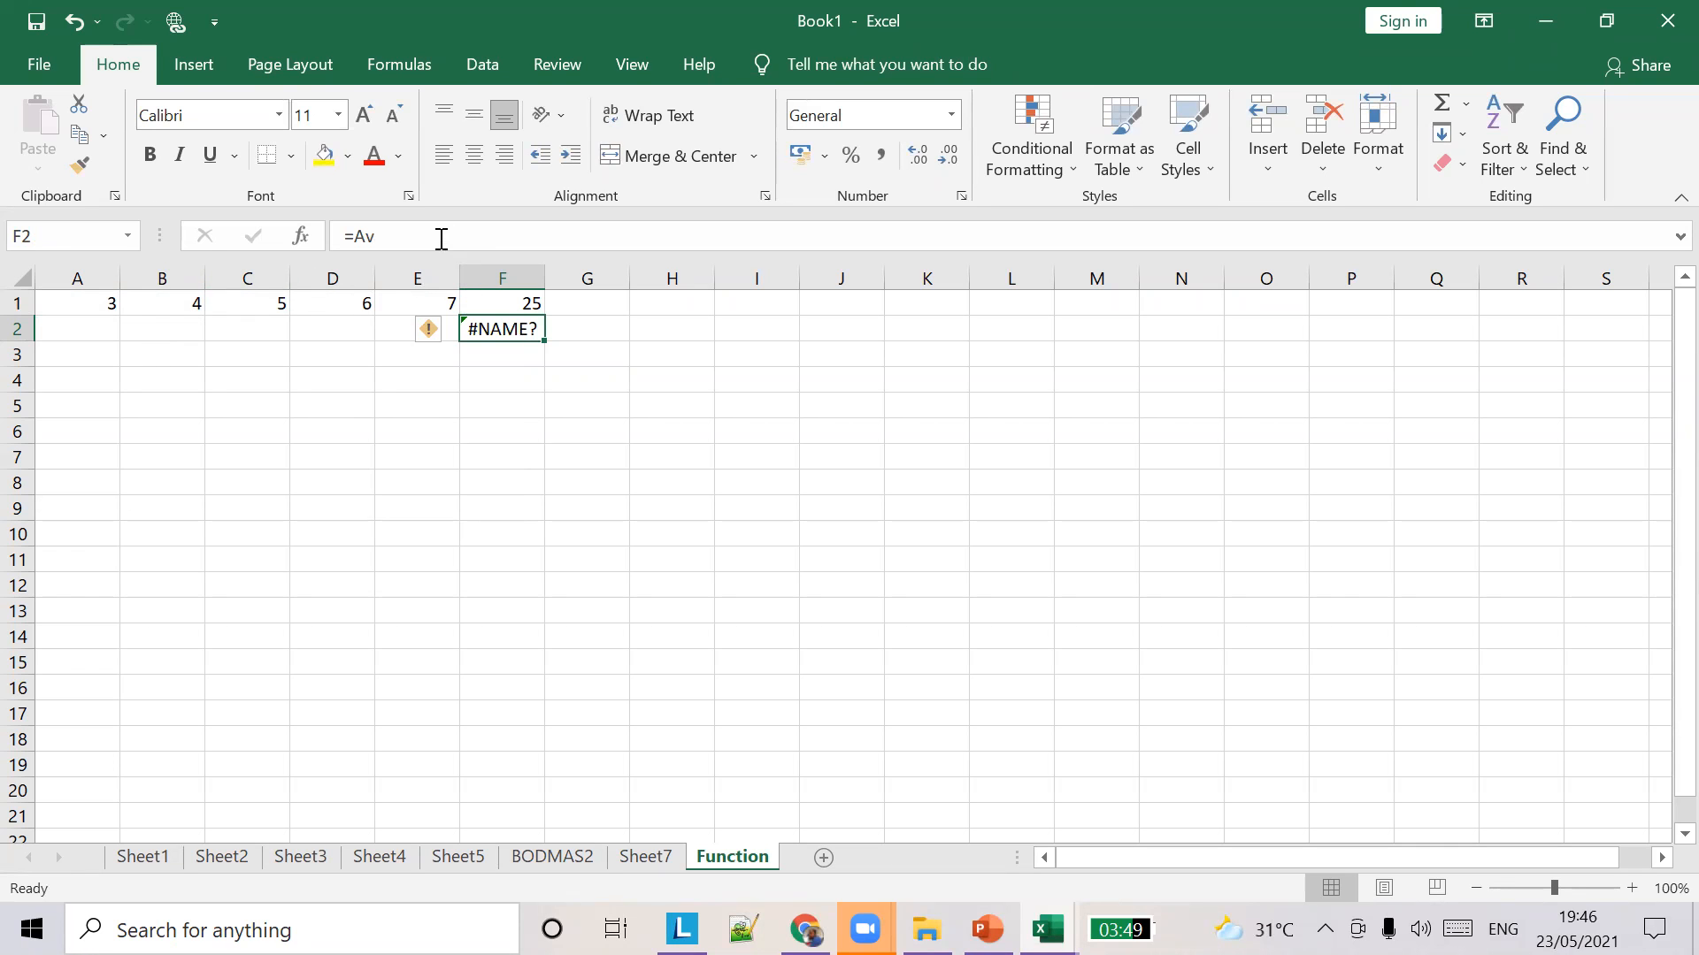
{"action": "left_click", "coordinate": [441, 238]}
{"action": "type", "text": "e"}
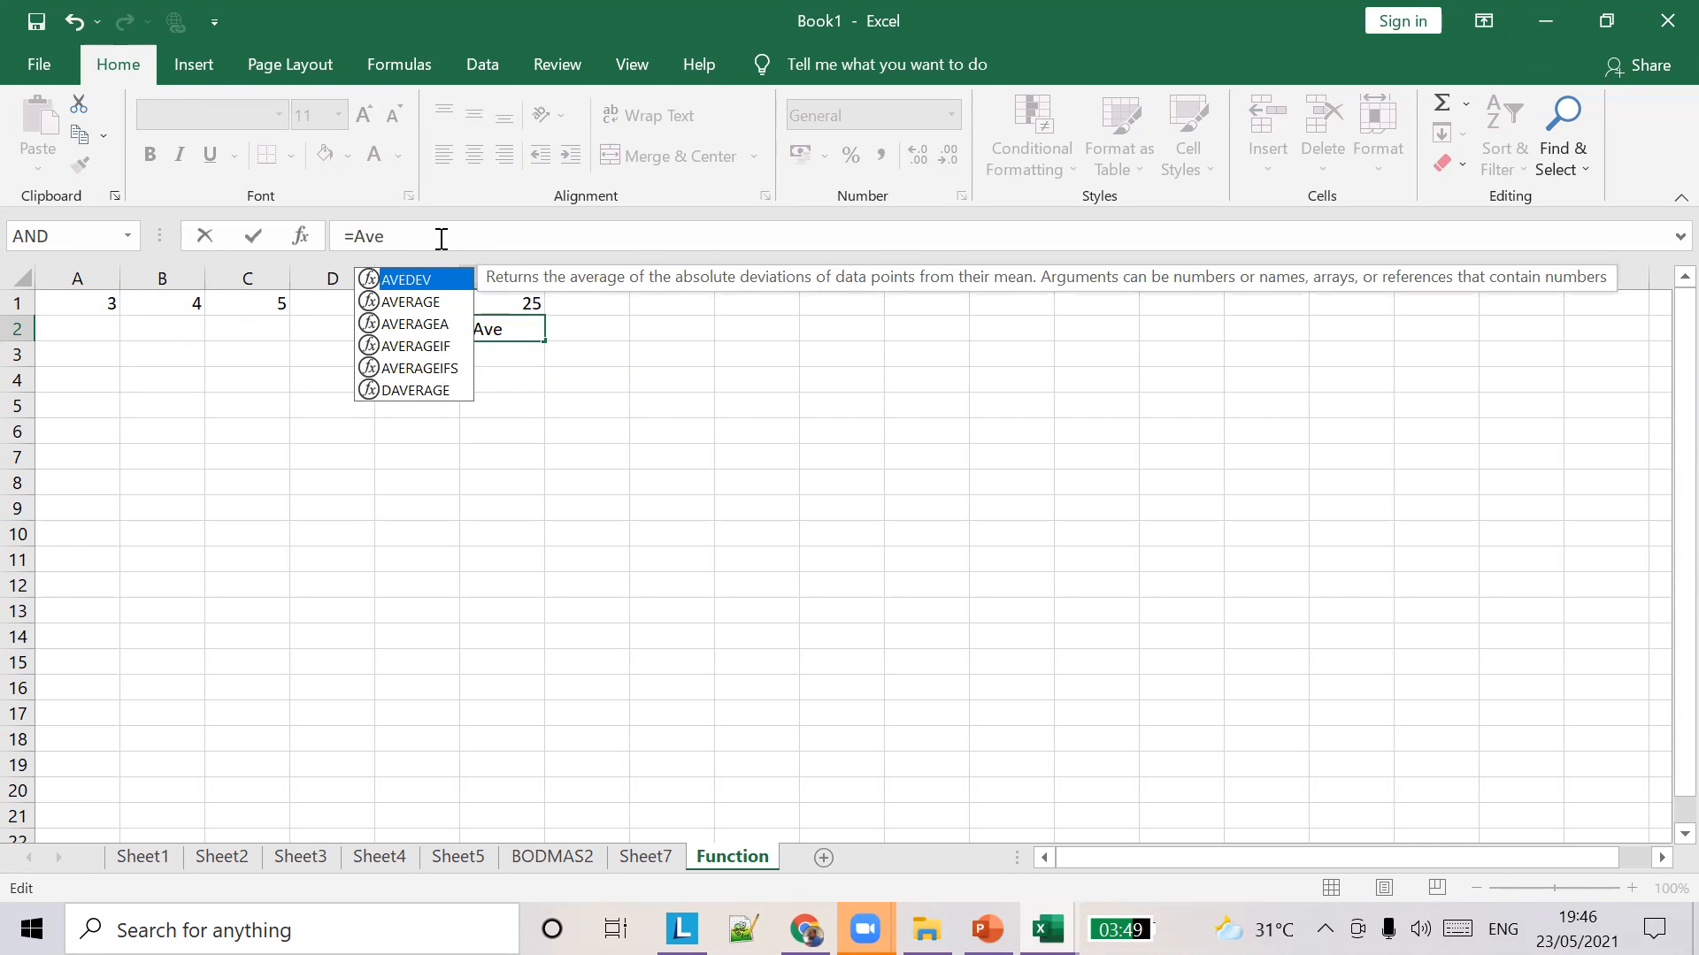
{"action": "key", "text": "Down"}
{"action": "key", "text": "Return"}
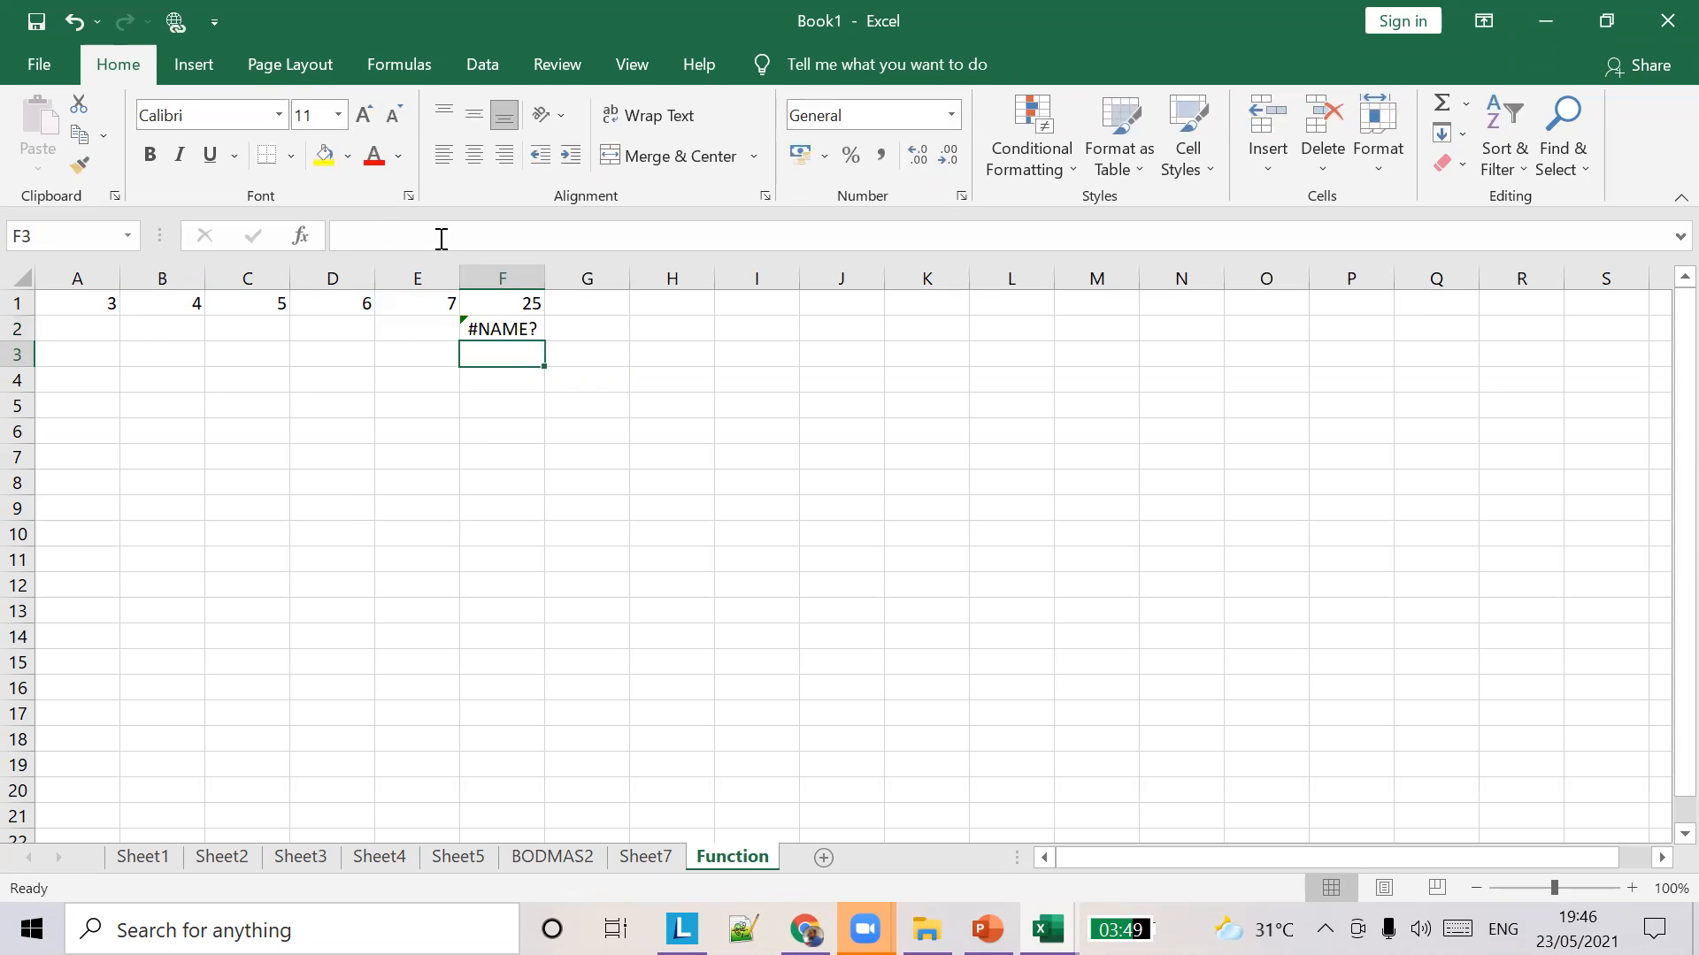
Complete the formula in F2 as =AVERAGE(A1:E1) to average the first-row values.
{"action": "key", "text": "Up"}
{"action": "left_click", "coordinate": [441, 239]}
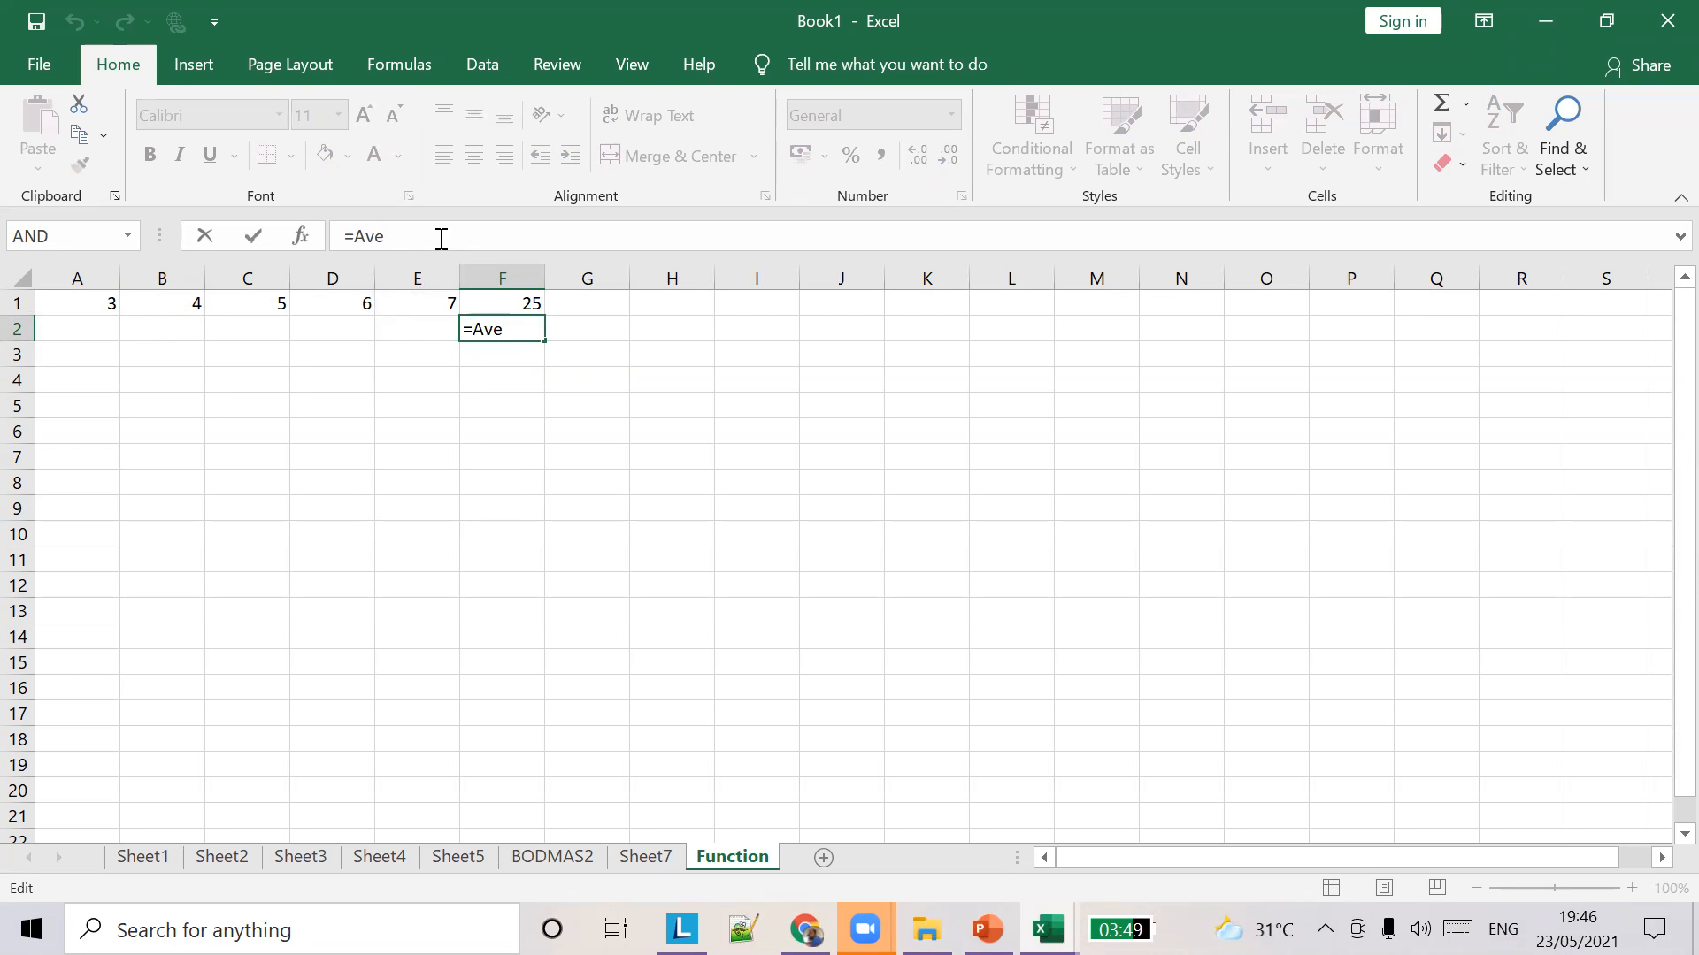
{"action": "type", "text": "ra"}
{"action": "key", "text": "Tab"}
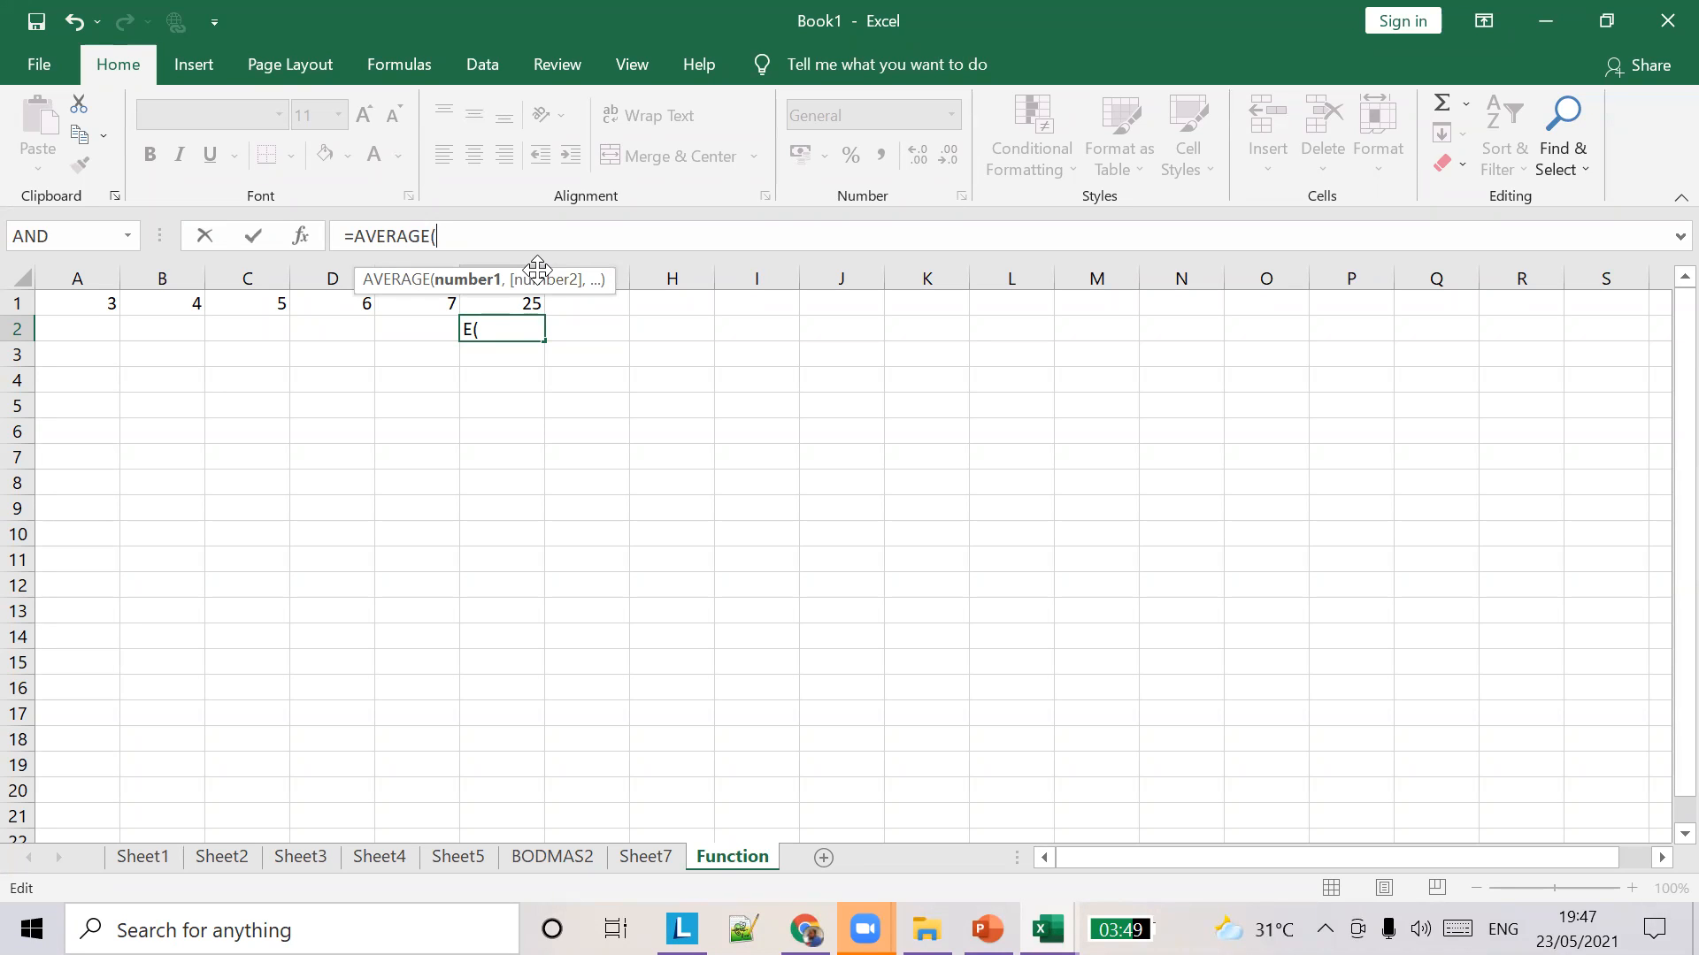
{"action": "type", "text": "A"}
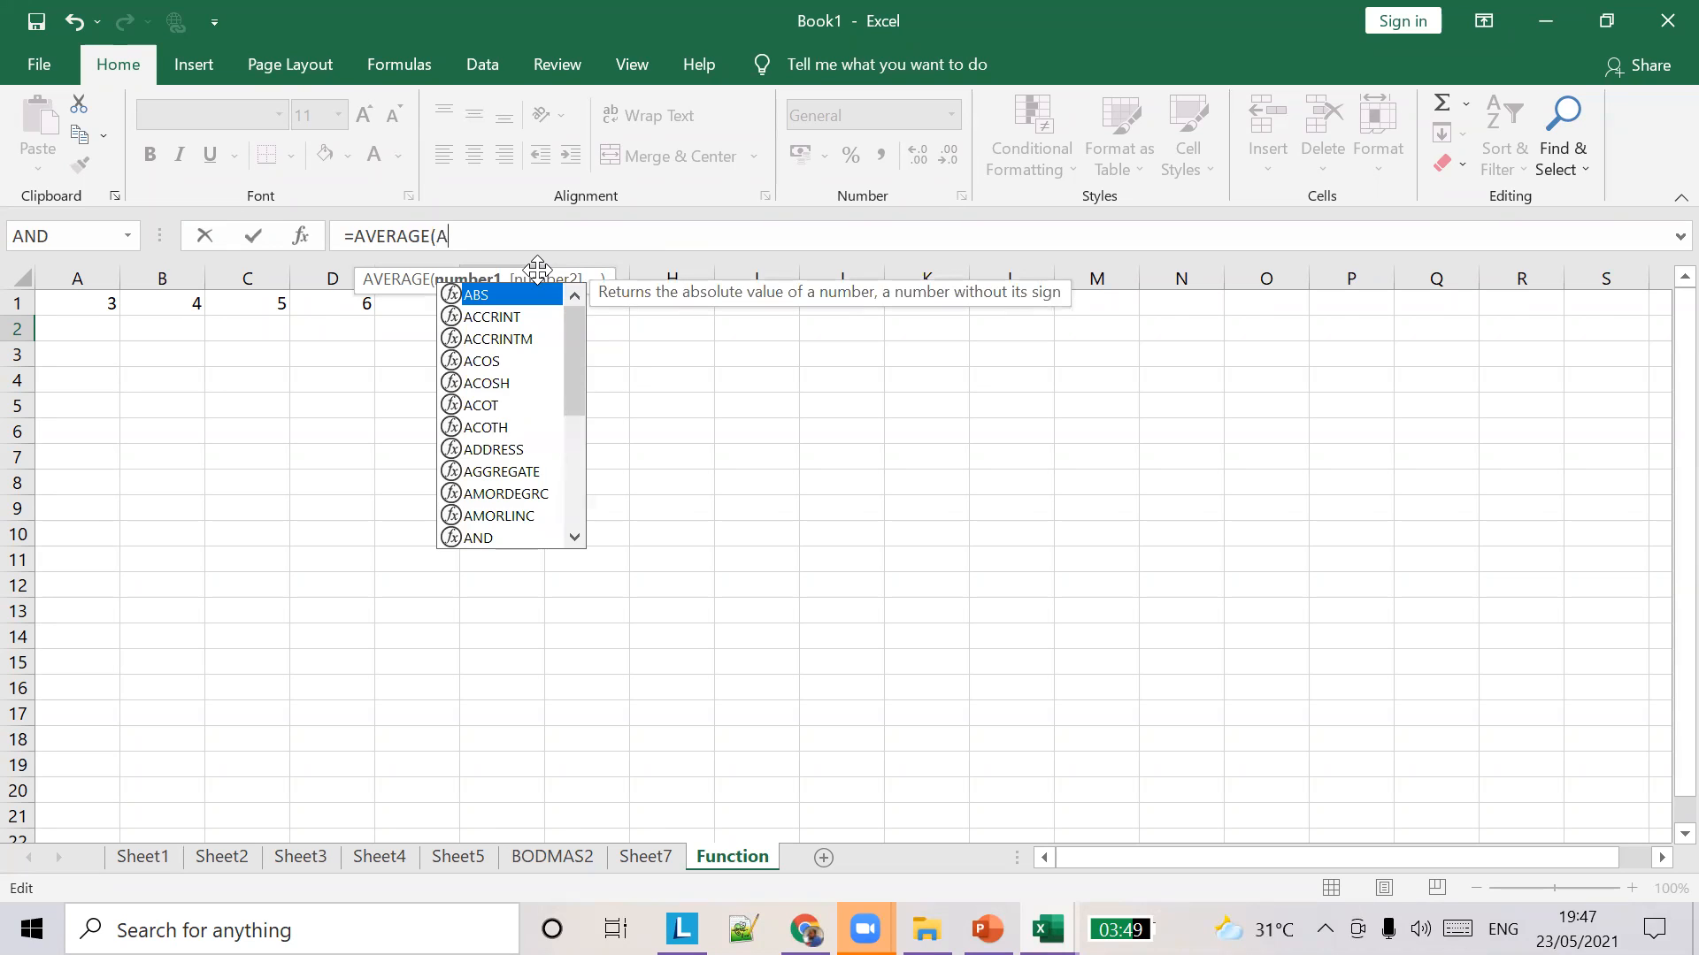
{"action": "type", "text": "1"}
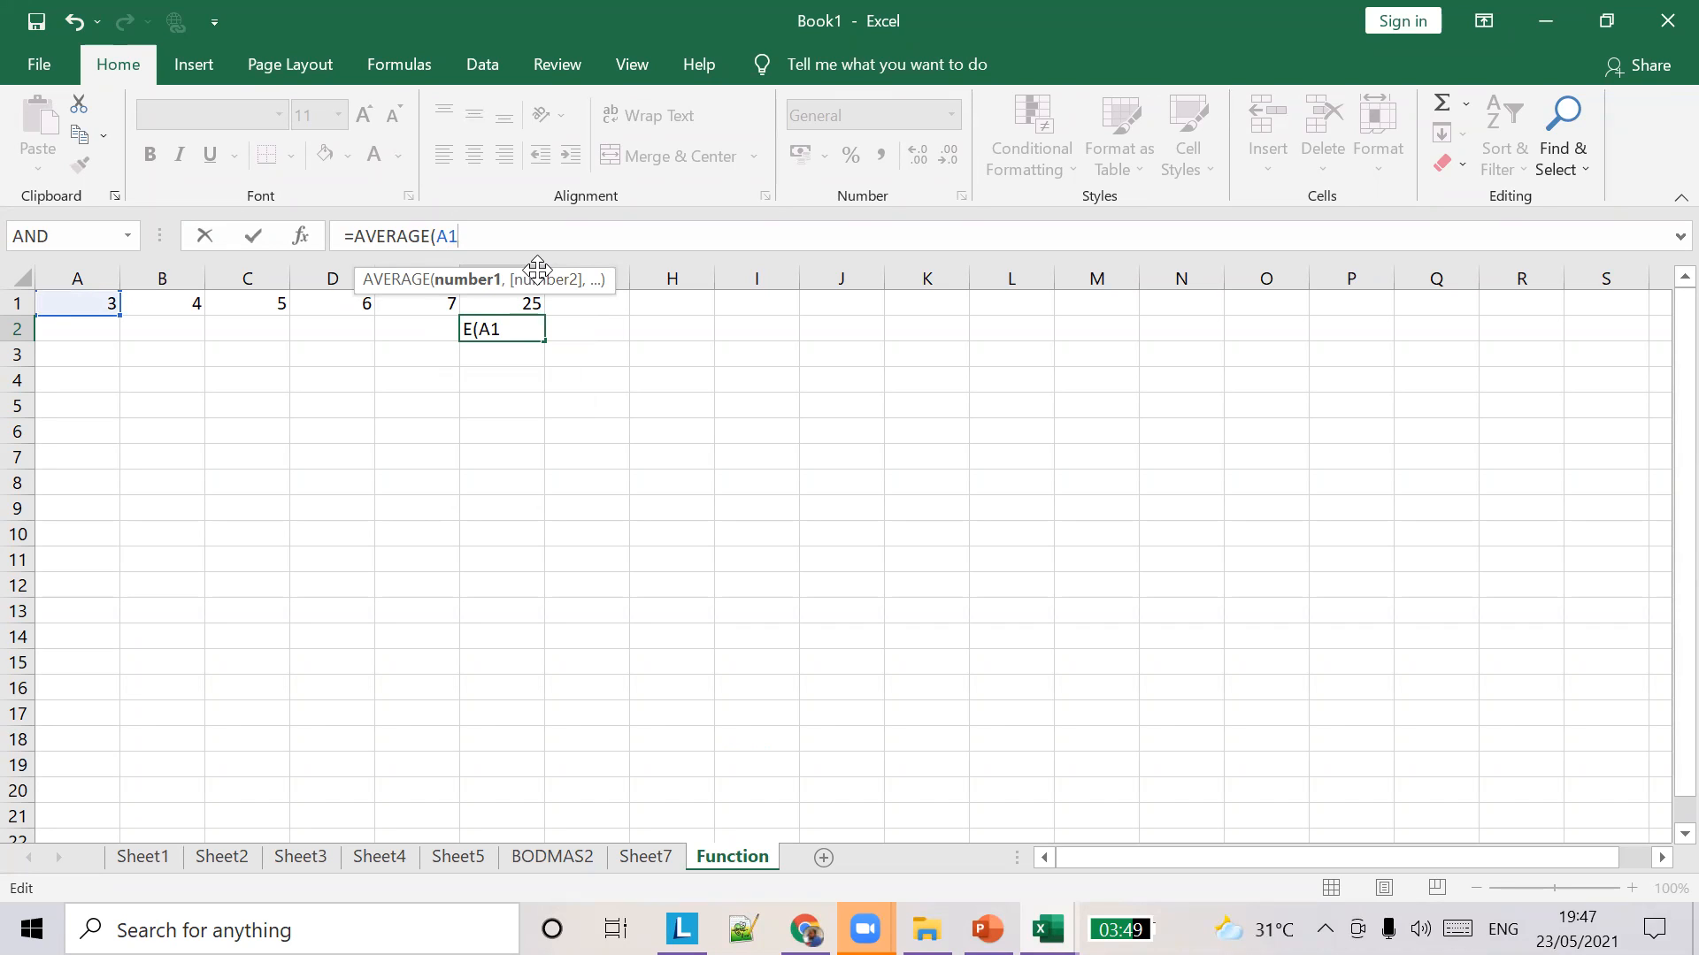
{"action": "type", "text": ":"}
{"action": "type", "text": "E1"}
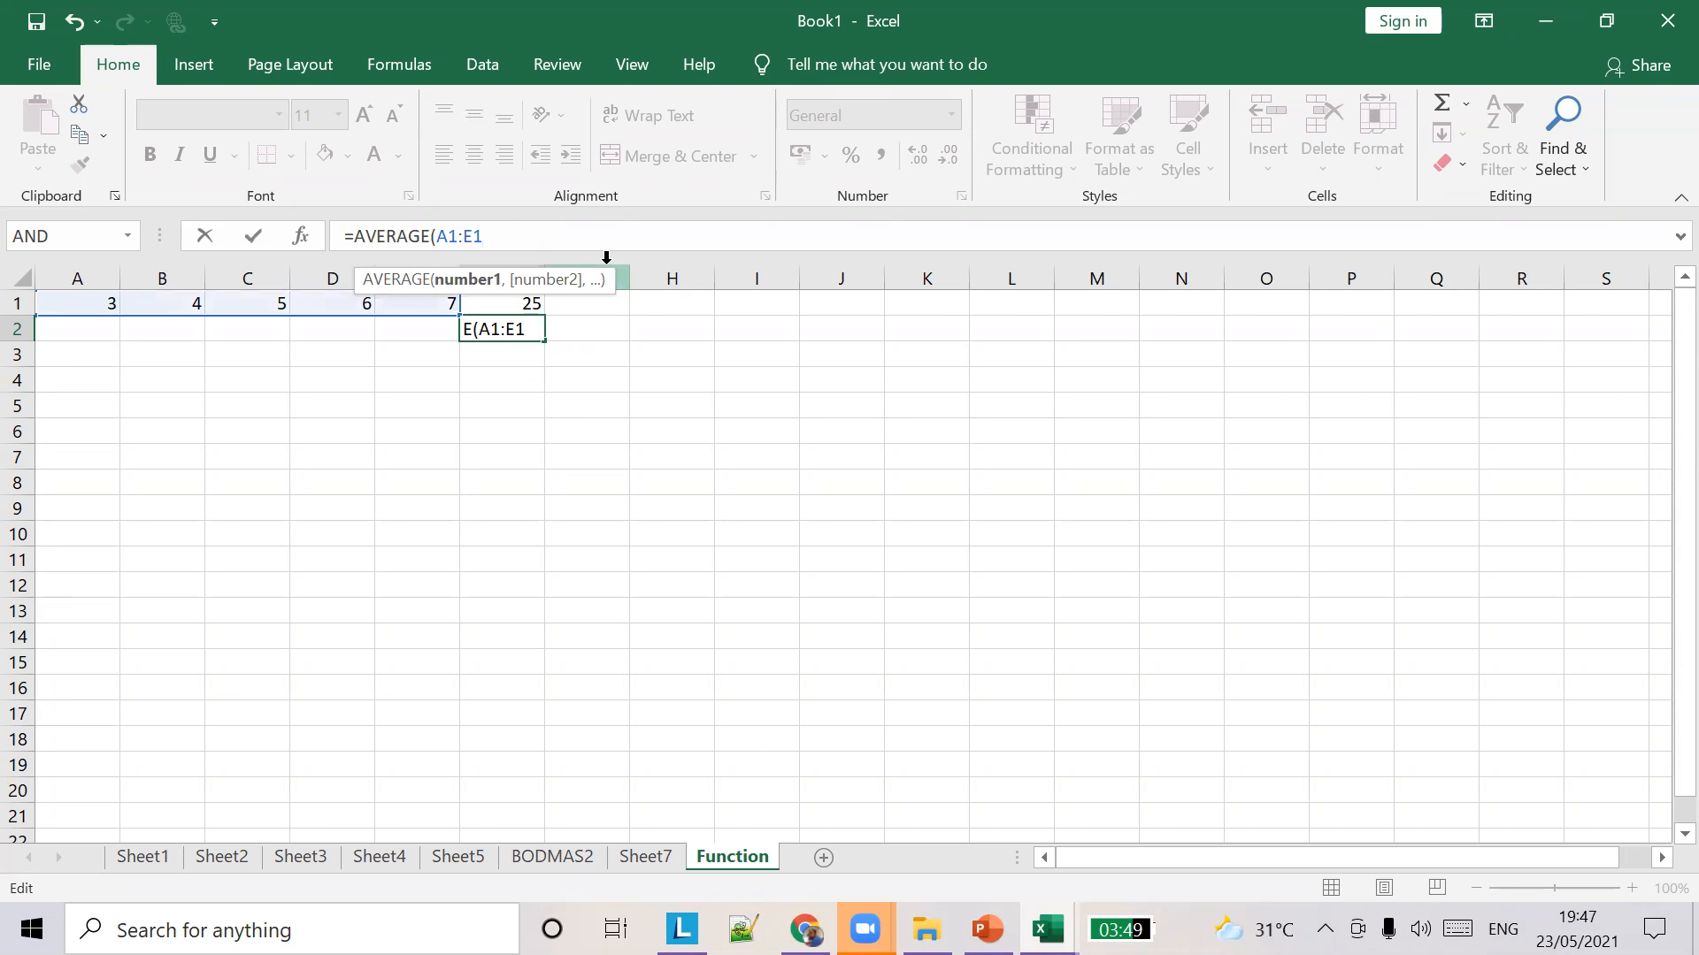
{"action": "type", "text": ")"}
{"action": "key", "text": "Tab"}
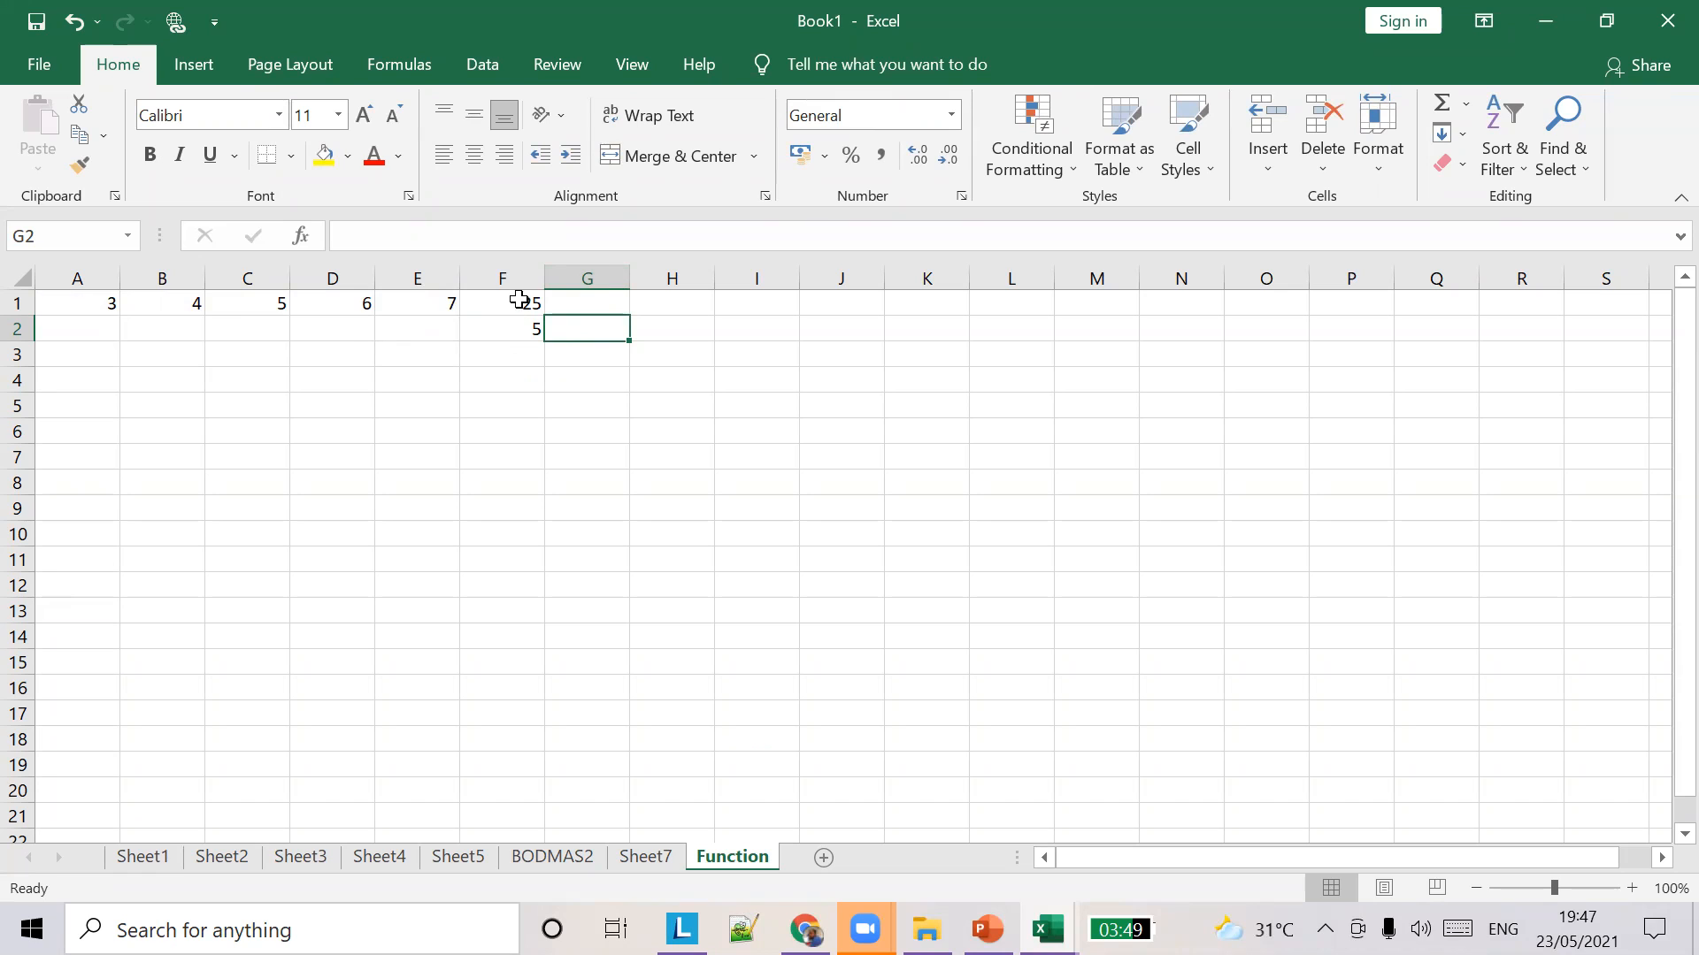
Review the SUM and AVERAGE formulas stored in cells F1 and F2.
{"action": "left_click_drag", "start_coordinate": [509, 372], "coordinate": [510, 362]}
{"action": "left_click", "coordinate": [509, 363]}
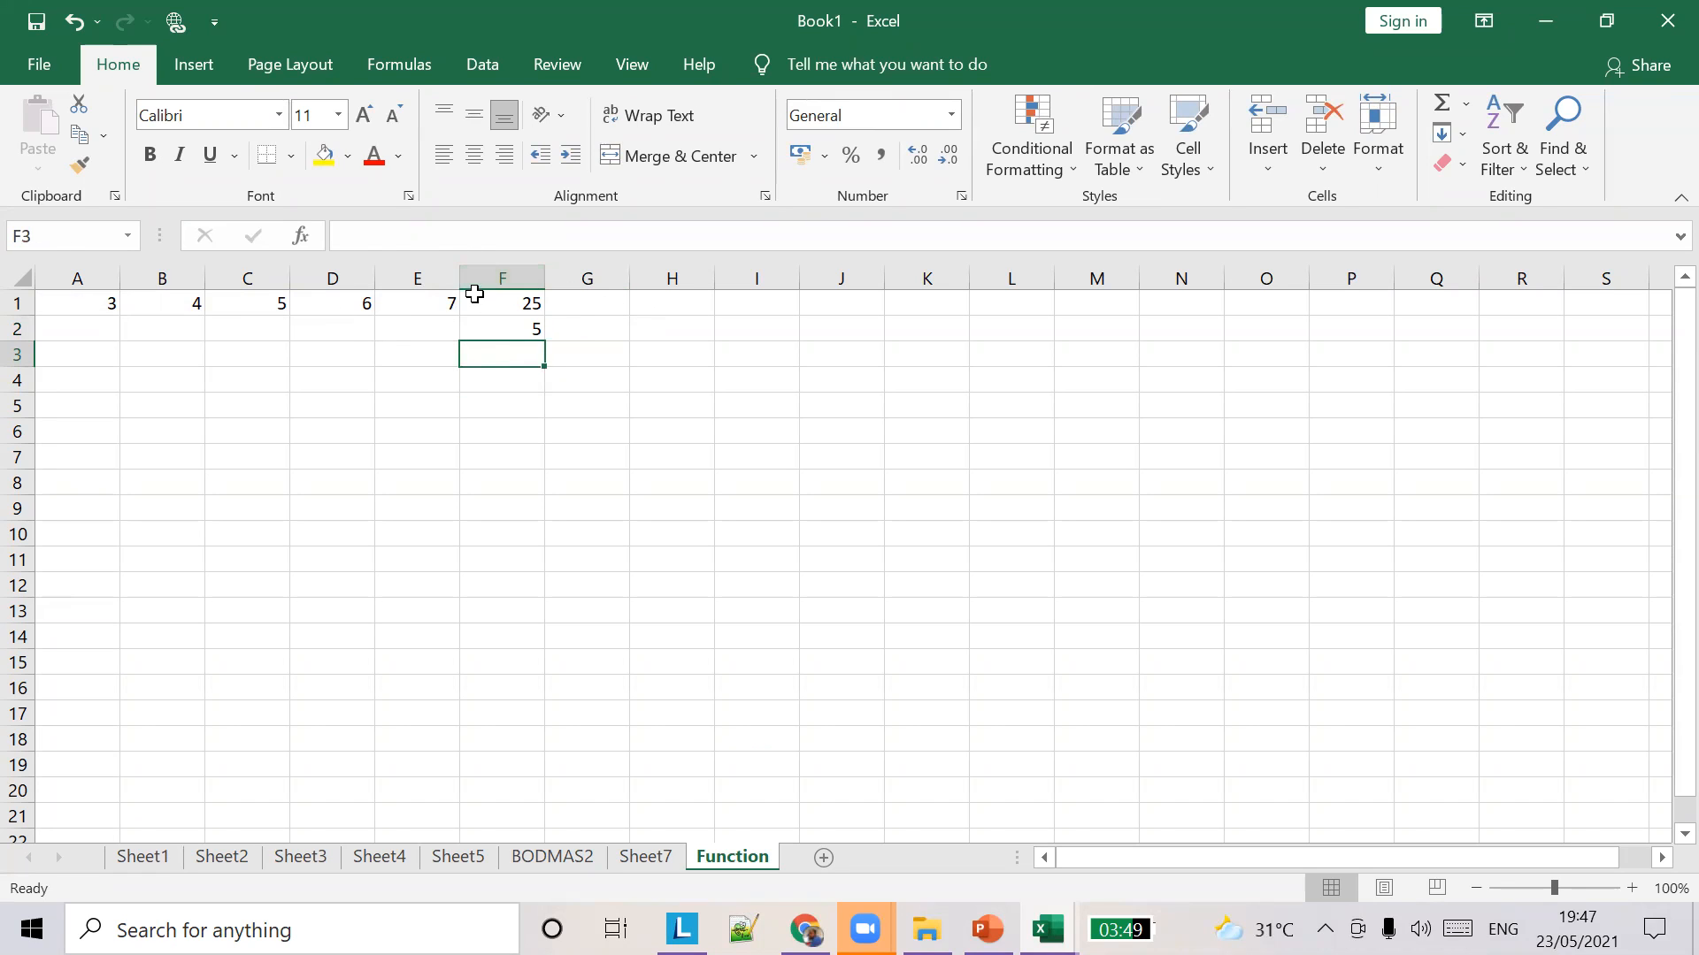
{"action": "left_click", "coordinate": [495, 308]}
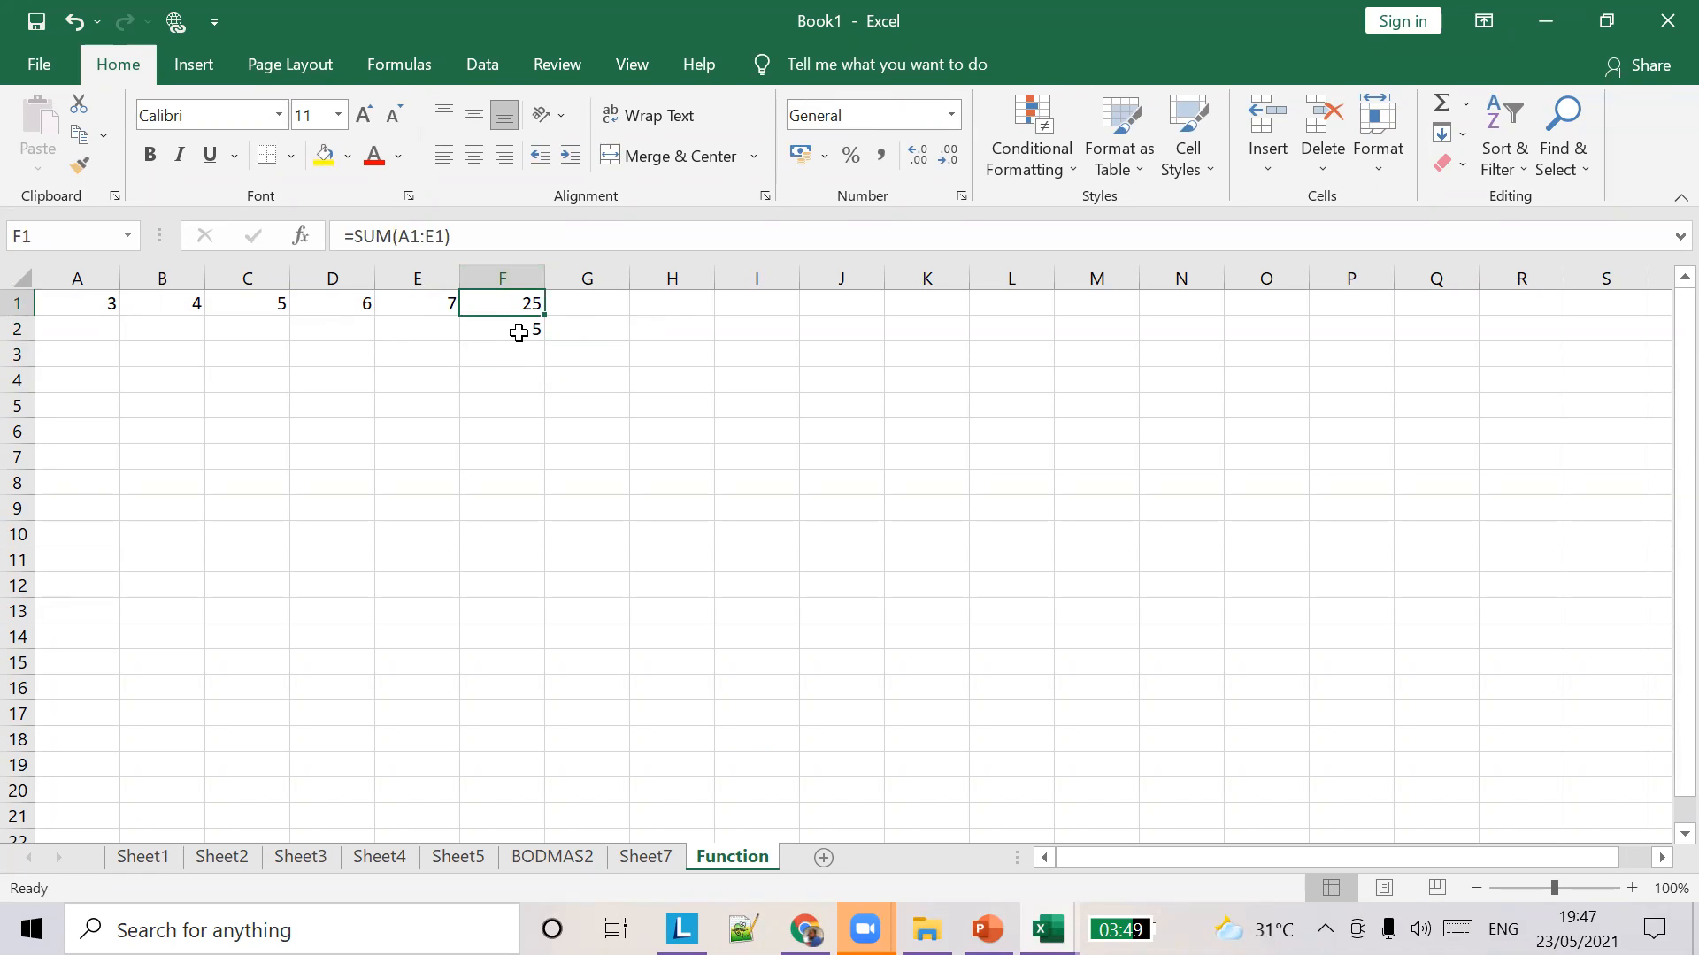
{"action": "left_click", "coordinate": [506, 327]}
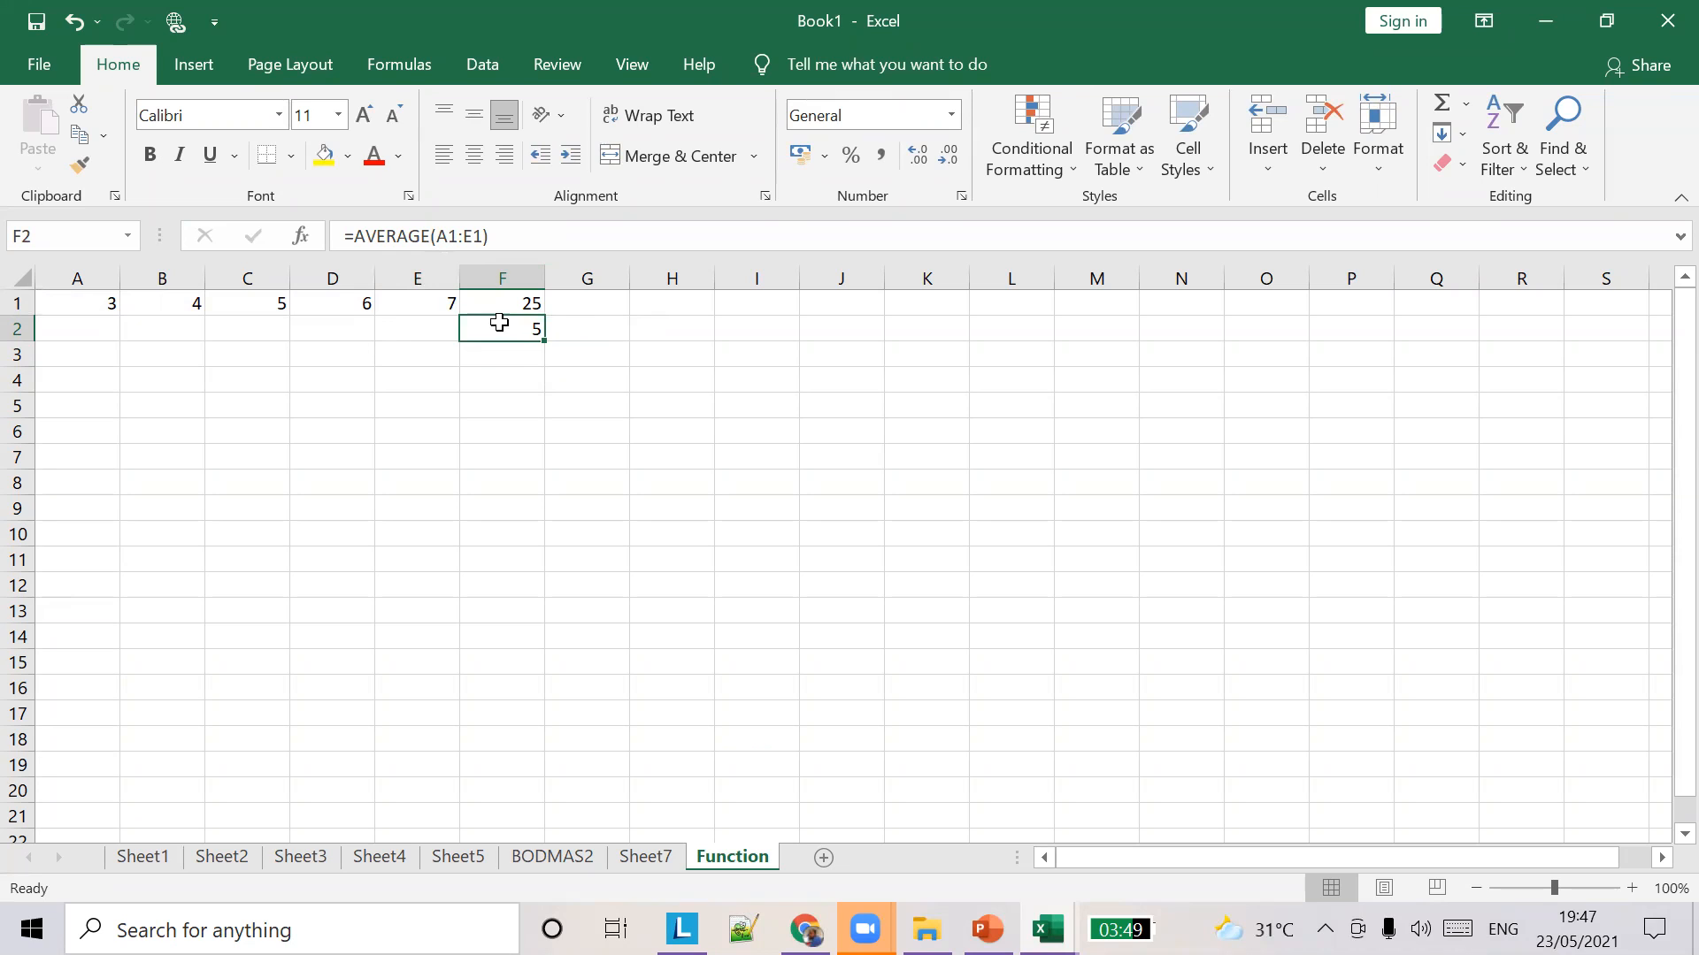
Start a formula in cell F3 with =S and look through the suggested functions.
{"action": "left_click", "coordinate": [513, 359]}
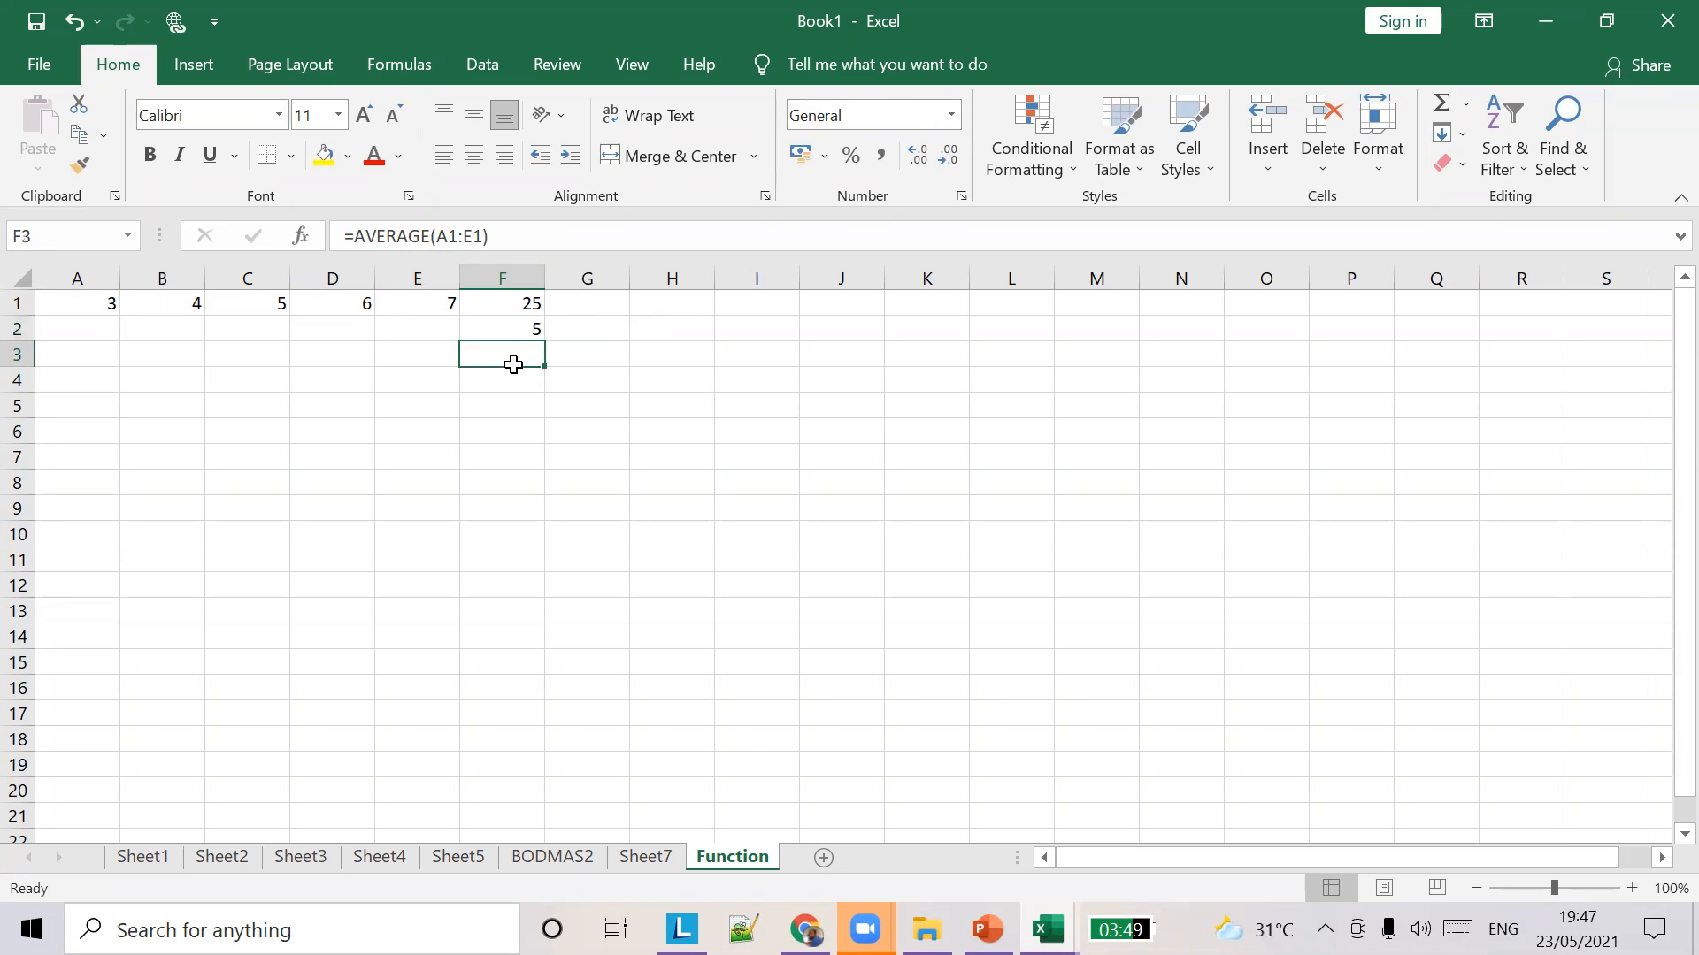
{"action": "type", "text": "=S"}
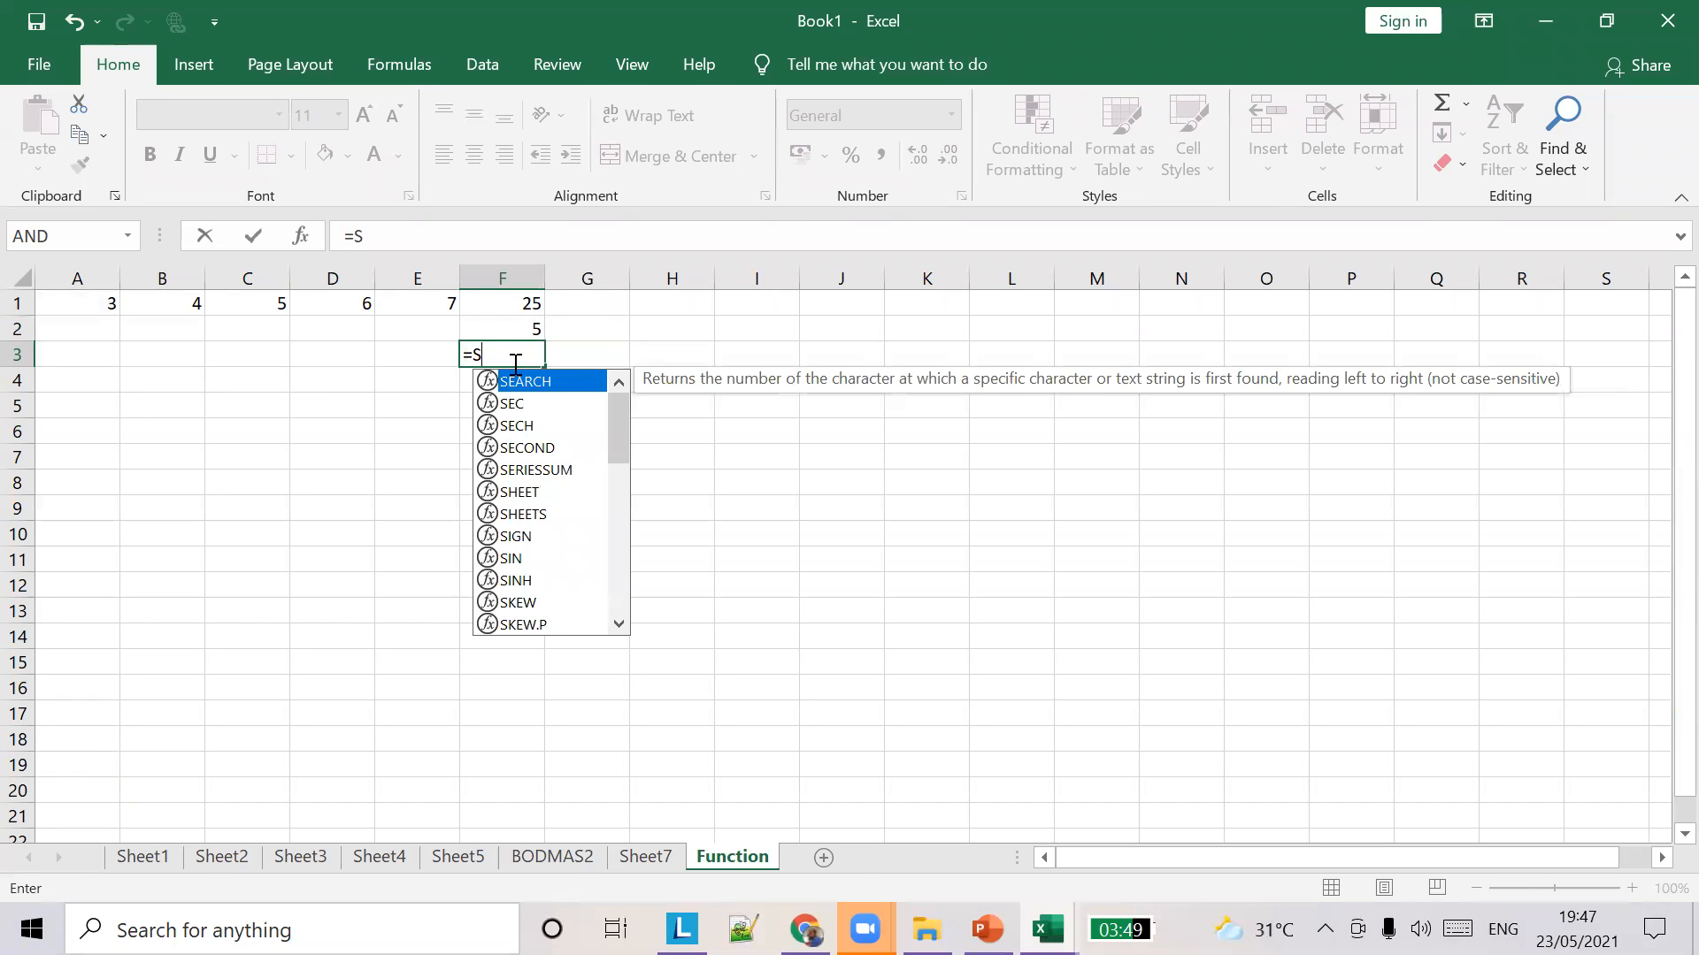
{"action": "key", "text": "Down"}
{"action": "key", "text": "Down"}
{"action": "key", "text": "Down"}
{"action": "key", "text": "Down"}
{"action": "key", "text": "Down"}
{"action": "key", "text": "Down"}
{"action": "key", "text": "Down"}
{"action": "key", "text": "Down"}
{"action": "key", "text": "Down"}
{"action": "key", "text": "Down"}
{"action": "key", "text": "Down"}
{"action": "key", "text": "Down"}
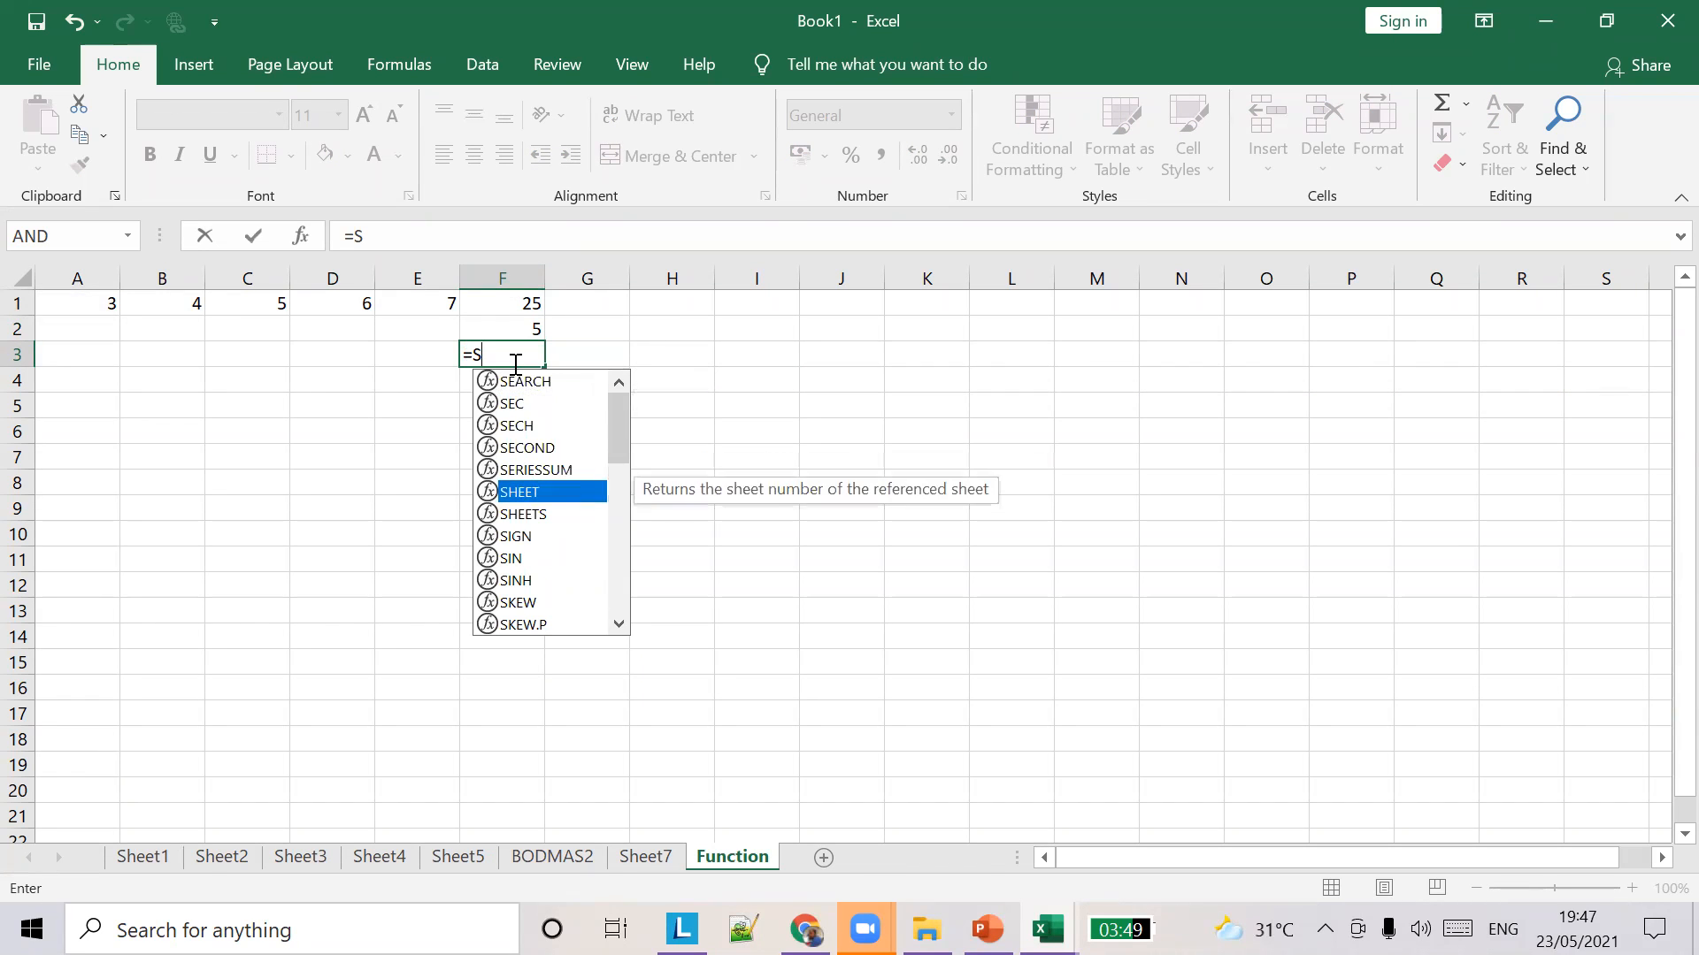
{"action": "key", "text": "Down"}
{"action": "key", "text": "Down"}
{"action": "key", "text": "Down"}
{"action": "key", "text": "Down"}
{"action": "key", "text": "Down"}
{"action": "key", "text": "Down"}
{"action": "key", "text": "Down"}
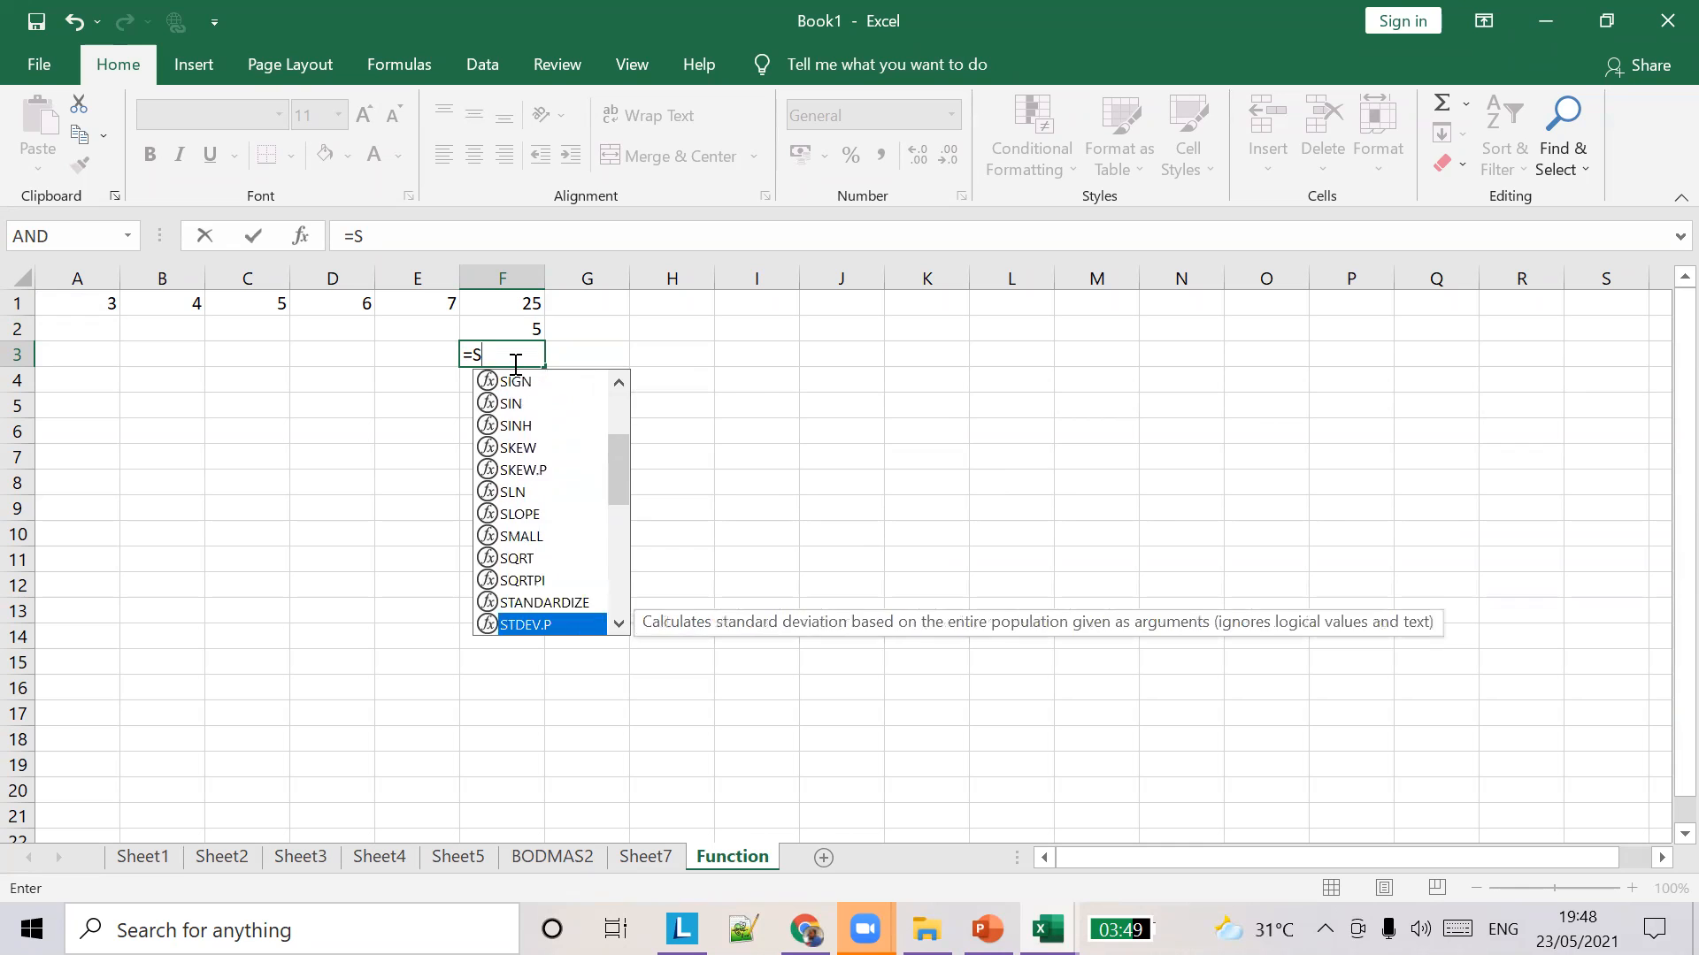
Retype the F3 entry as =Su and look through the suggested functions in both directions.
{"action": "key", "text": "BackSpace"}
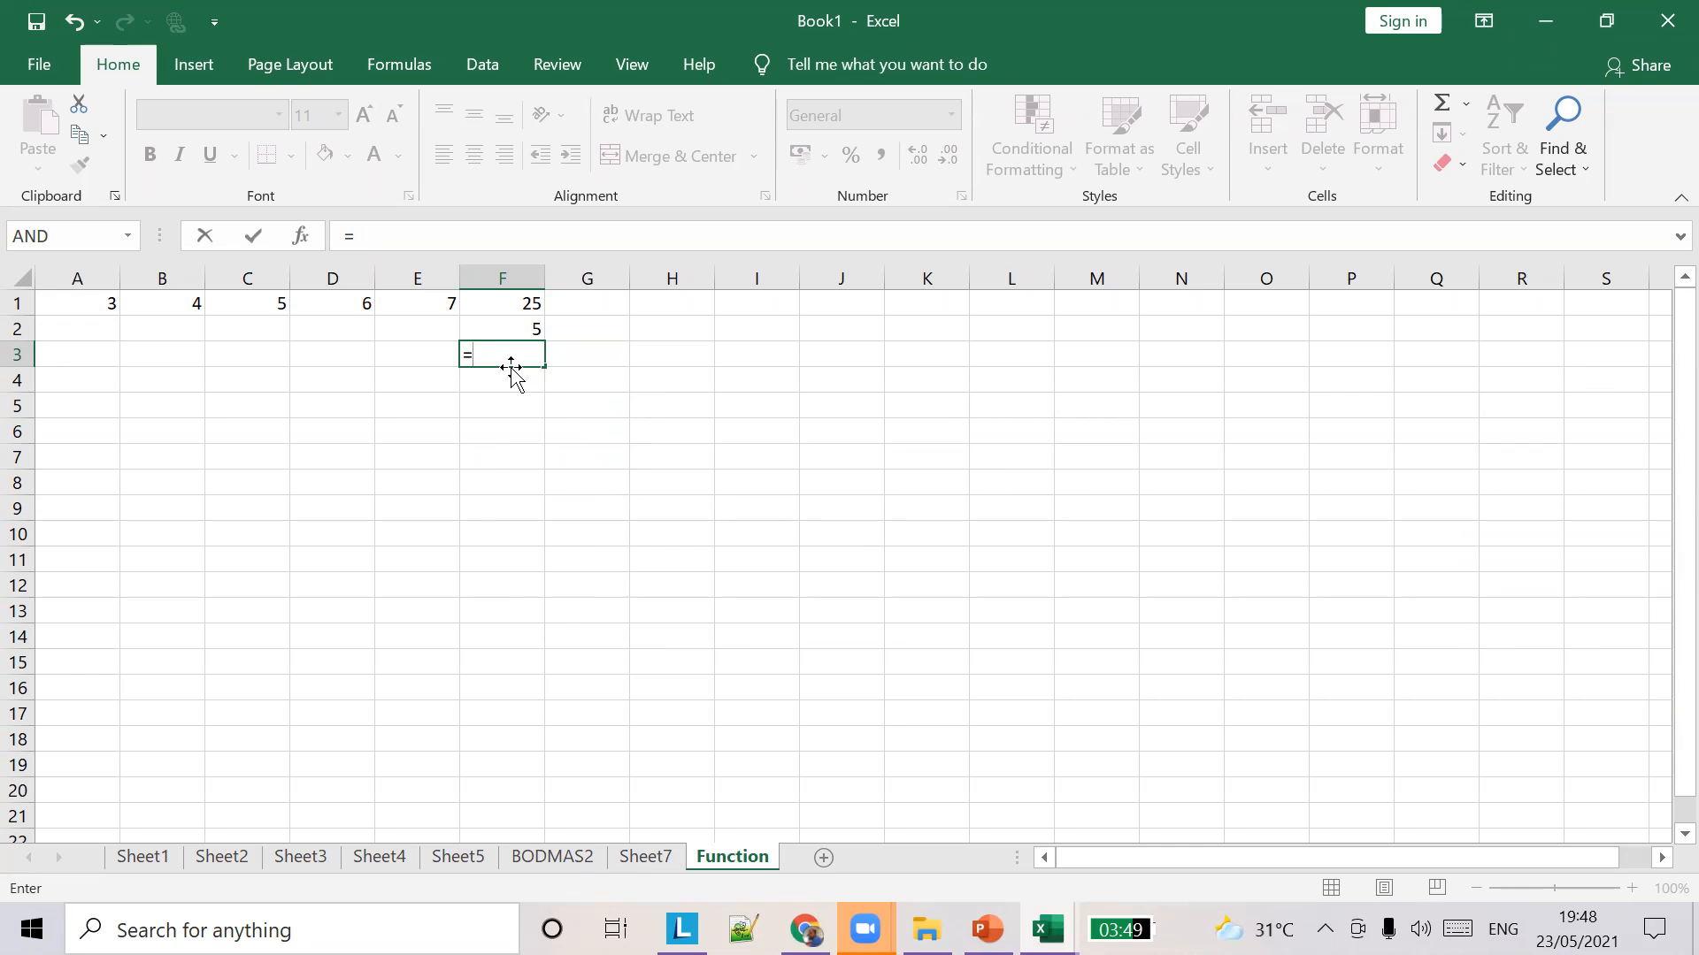
{"action": "type", "text": "Su"}
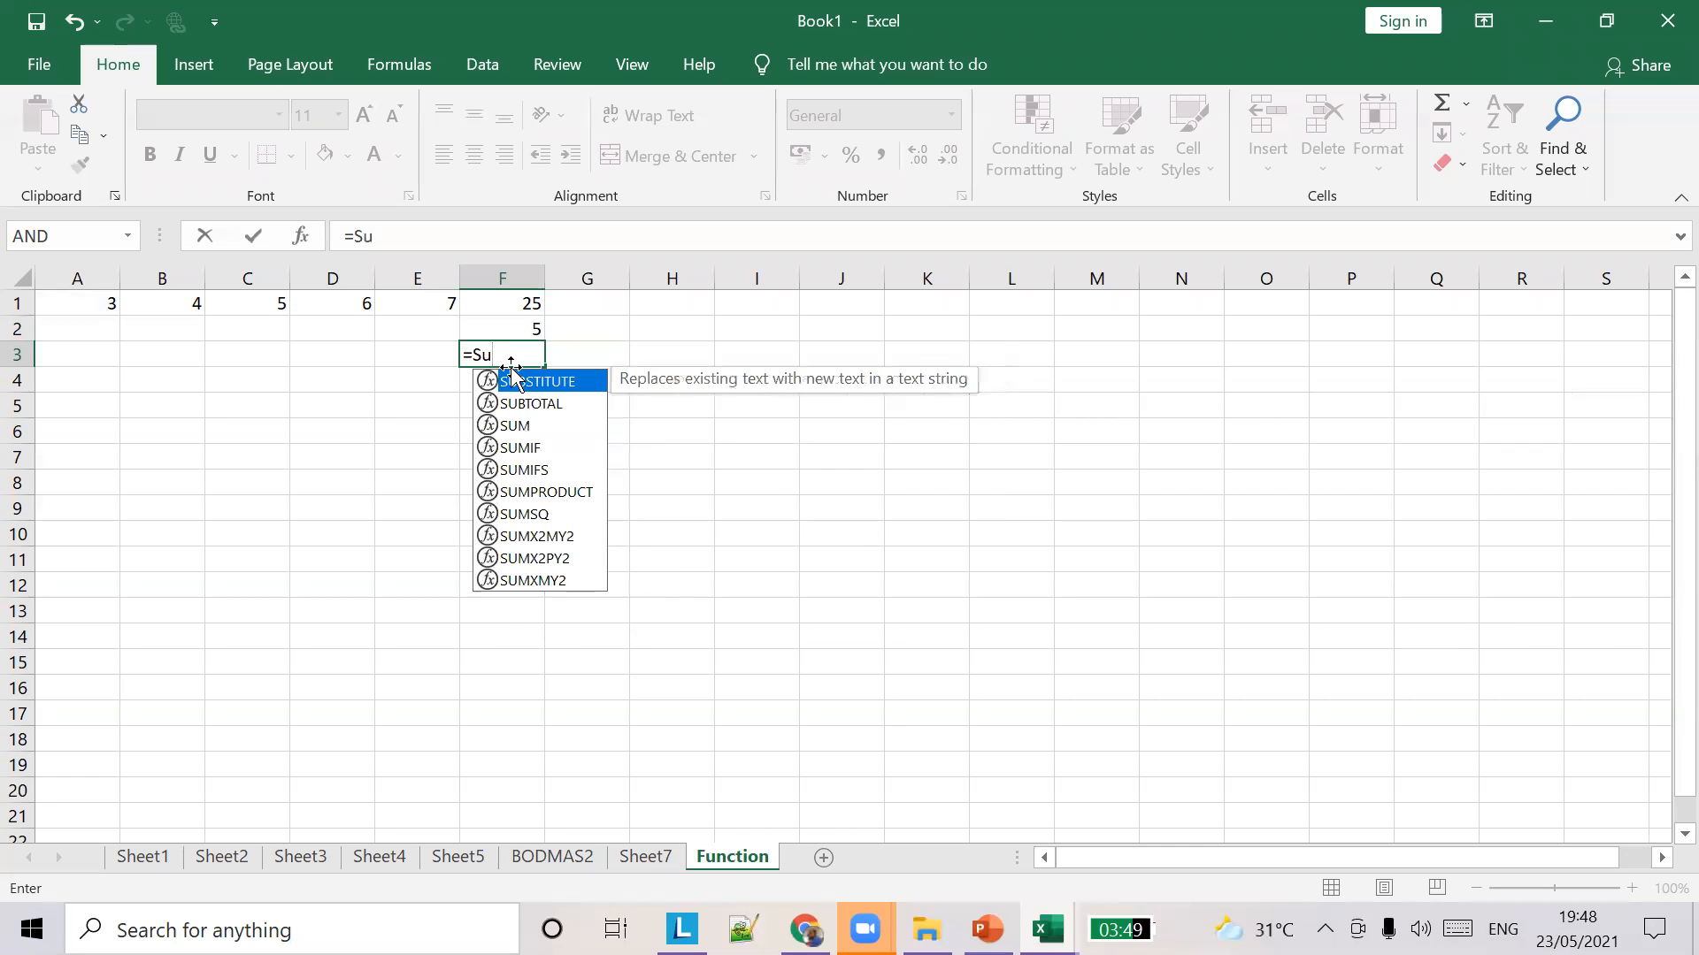
{"action": "key", "text": "Down"}
{"action": "key", "text": "Down"}
{"action": "key", "text": "Down"}
{"action": "key", "text": "Down"}
{"action": "key", "text": "Down"}
{"action": "key", "text": "Down"}
{"action": "key", "text": "Down"}
{"action": "key", "text": "Down"}
{"action": "key", "text": "Down"}
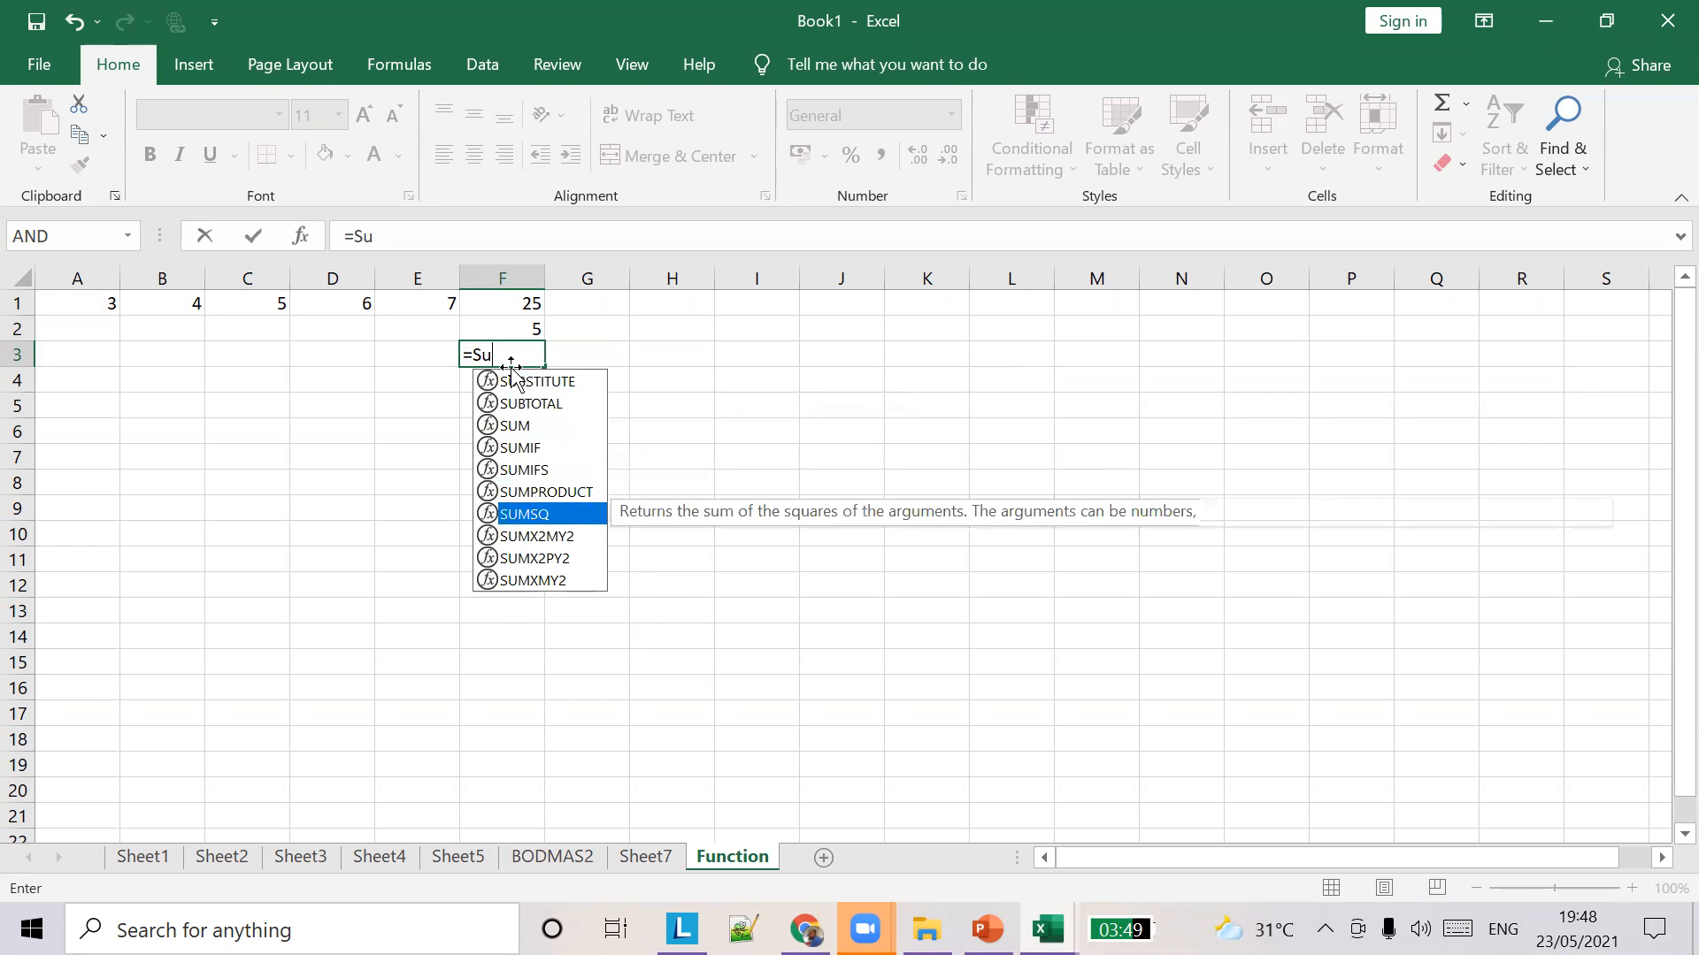
{"action": "key", "text": "Up"}
{"action": "key", "text": "Up"}
{"action": "key", "text": "Up"}
{"action": "key", "text": "Up"}
{"action": "key", "text": "Up"}
{"action": "key", "text": "Up"}
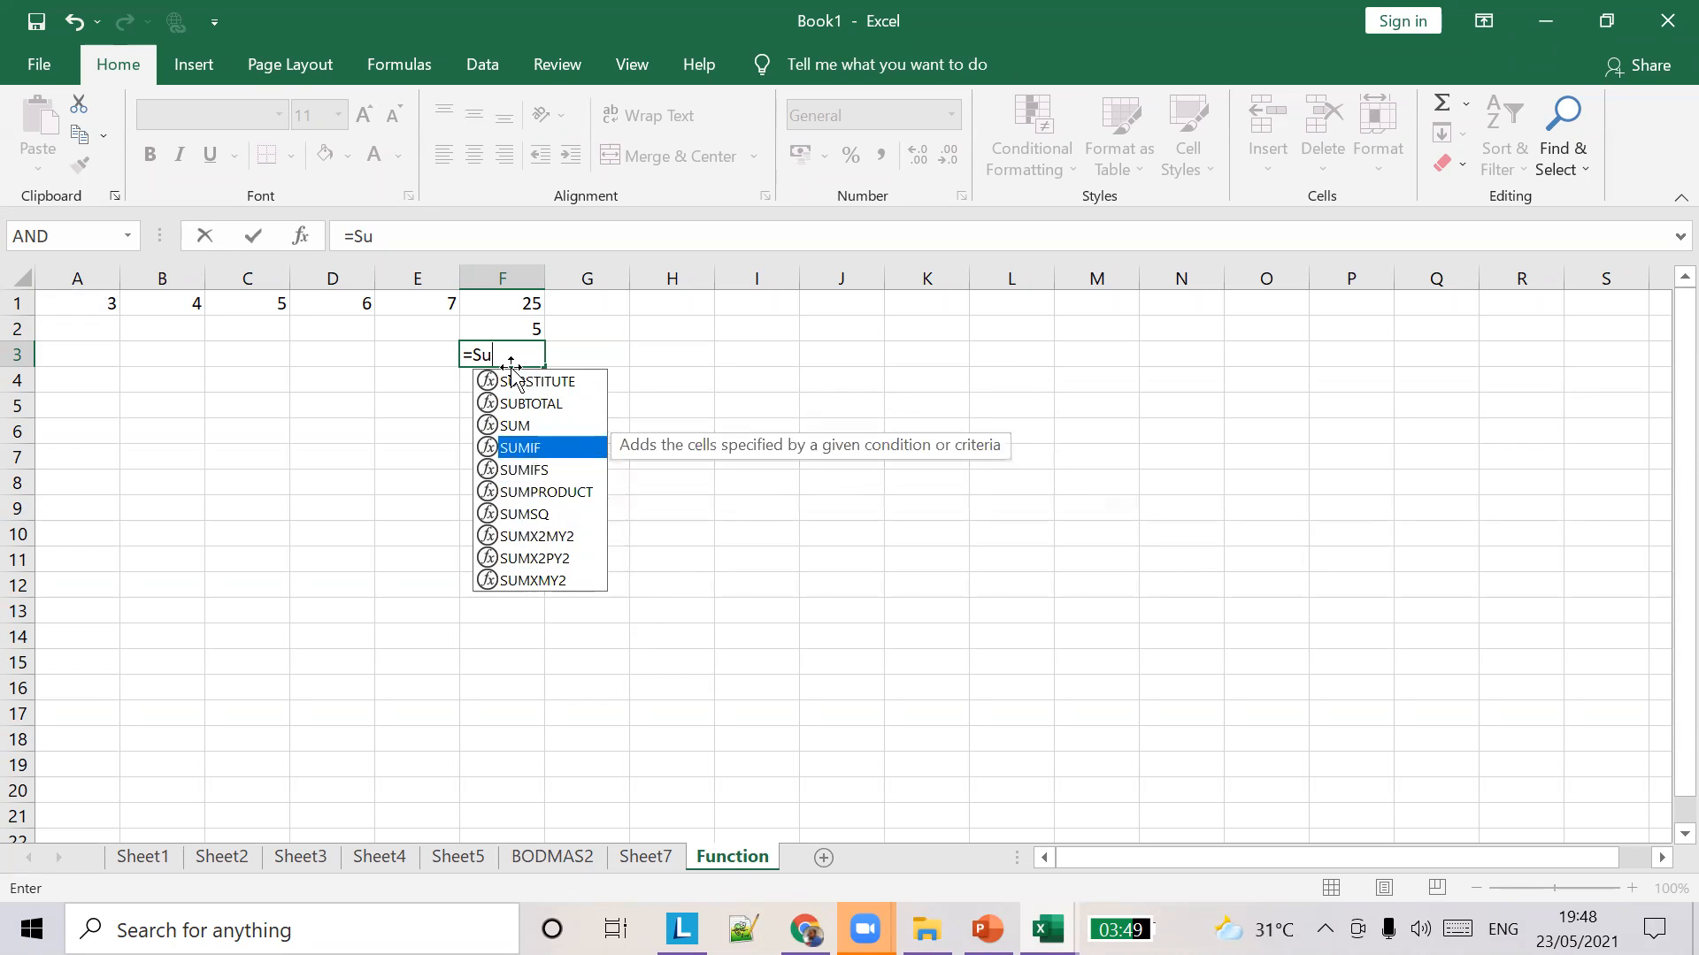
Clear Su from the F3 entry and try the suggestions for D, keeping only the equals sign.
{"action": "key", "text": "BackSpace"}
{"action": "key", "text": "BackSpace"}
{"action": "type", "text": "D"}
{"action": "key", "text": "BackSpace"}
{"action": "type", "text": "D"}
{"action": "key", "text": "BackSpace"}
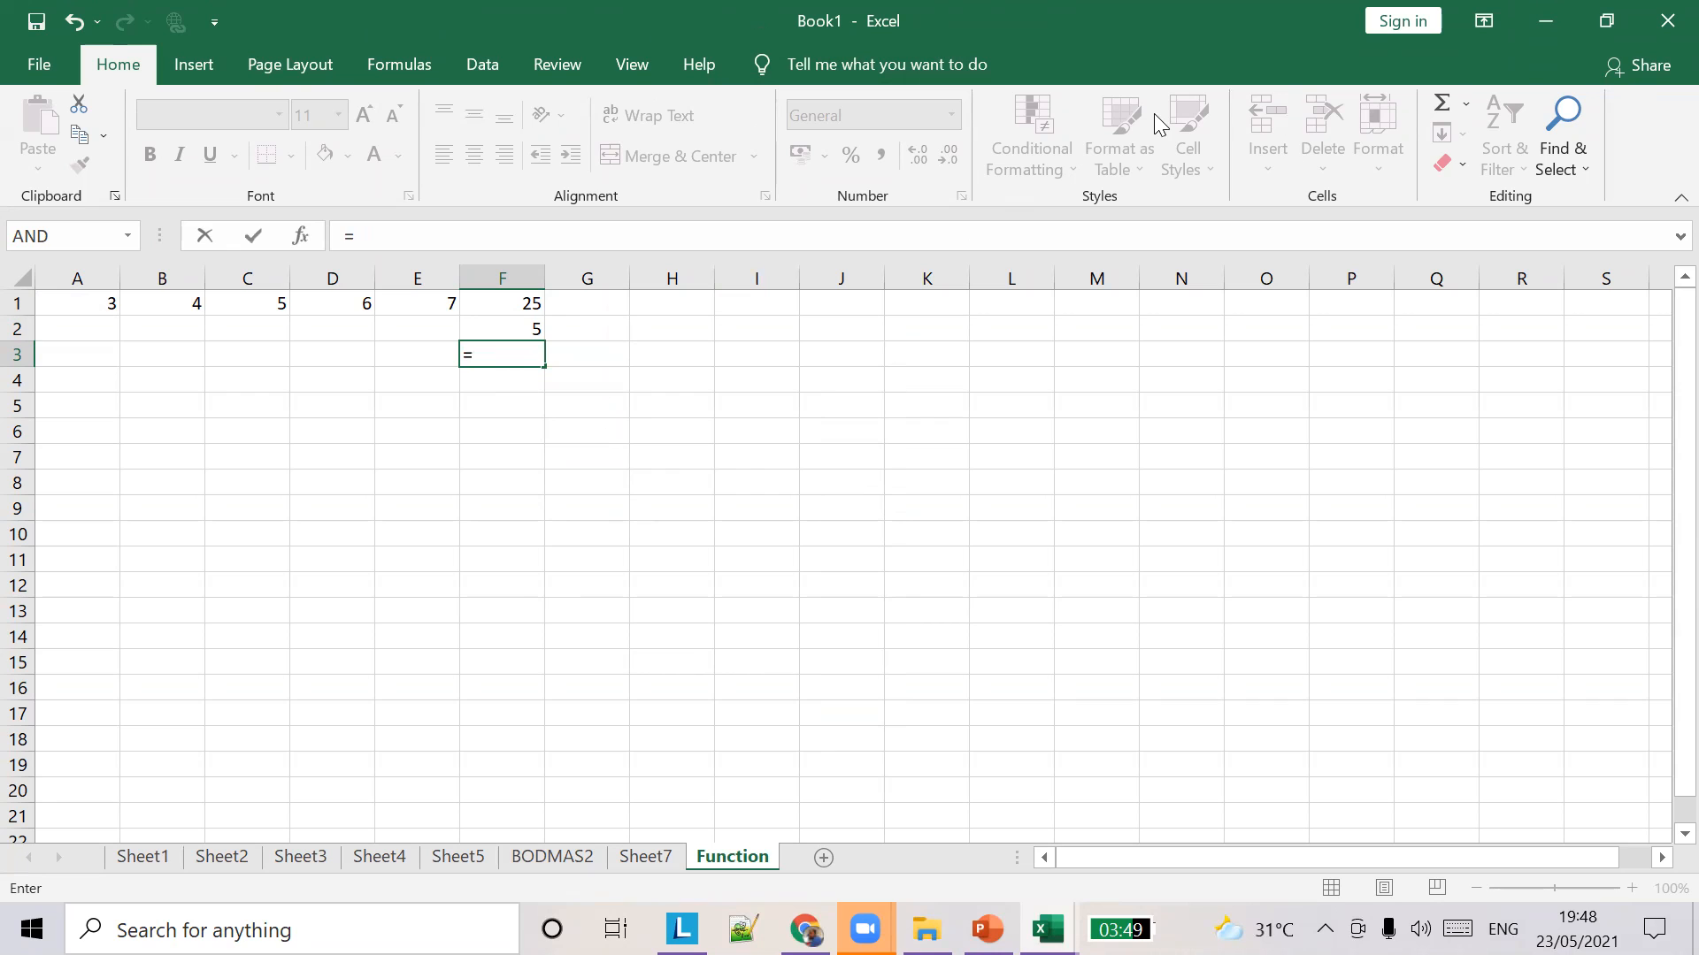
{"action": "key", "text": "shift+F3"}
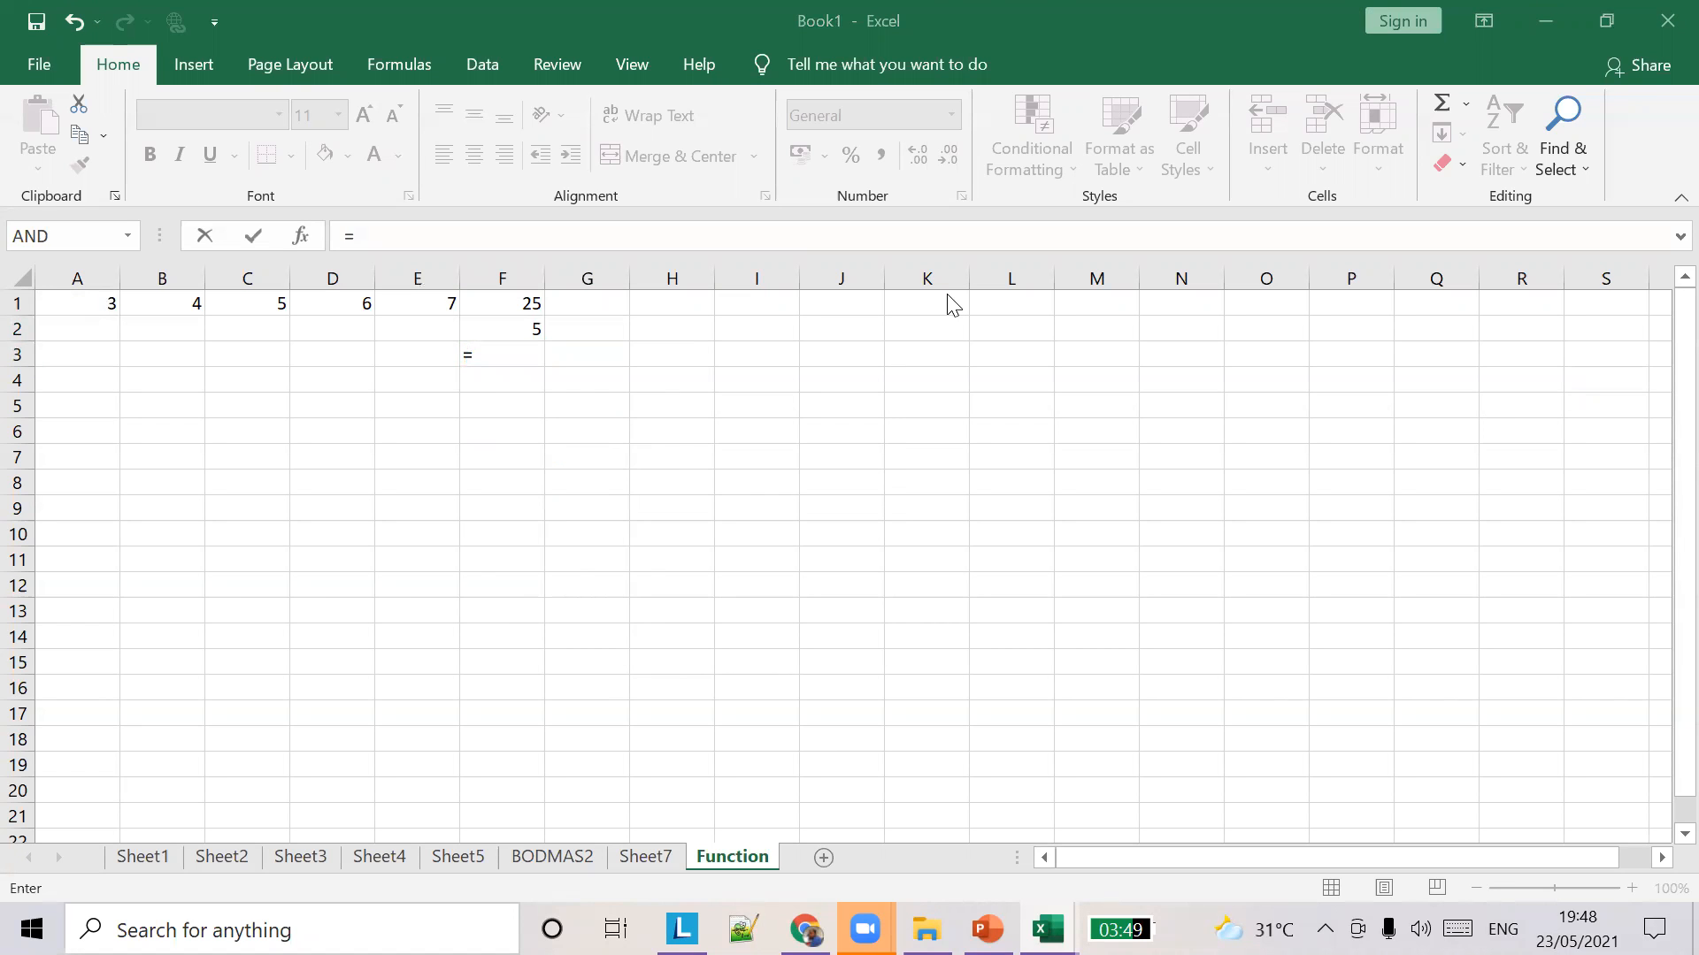
{"action": "left_click", "coordinate": [570, 367]}
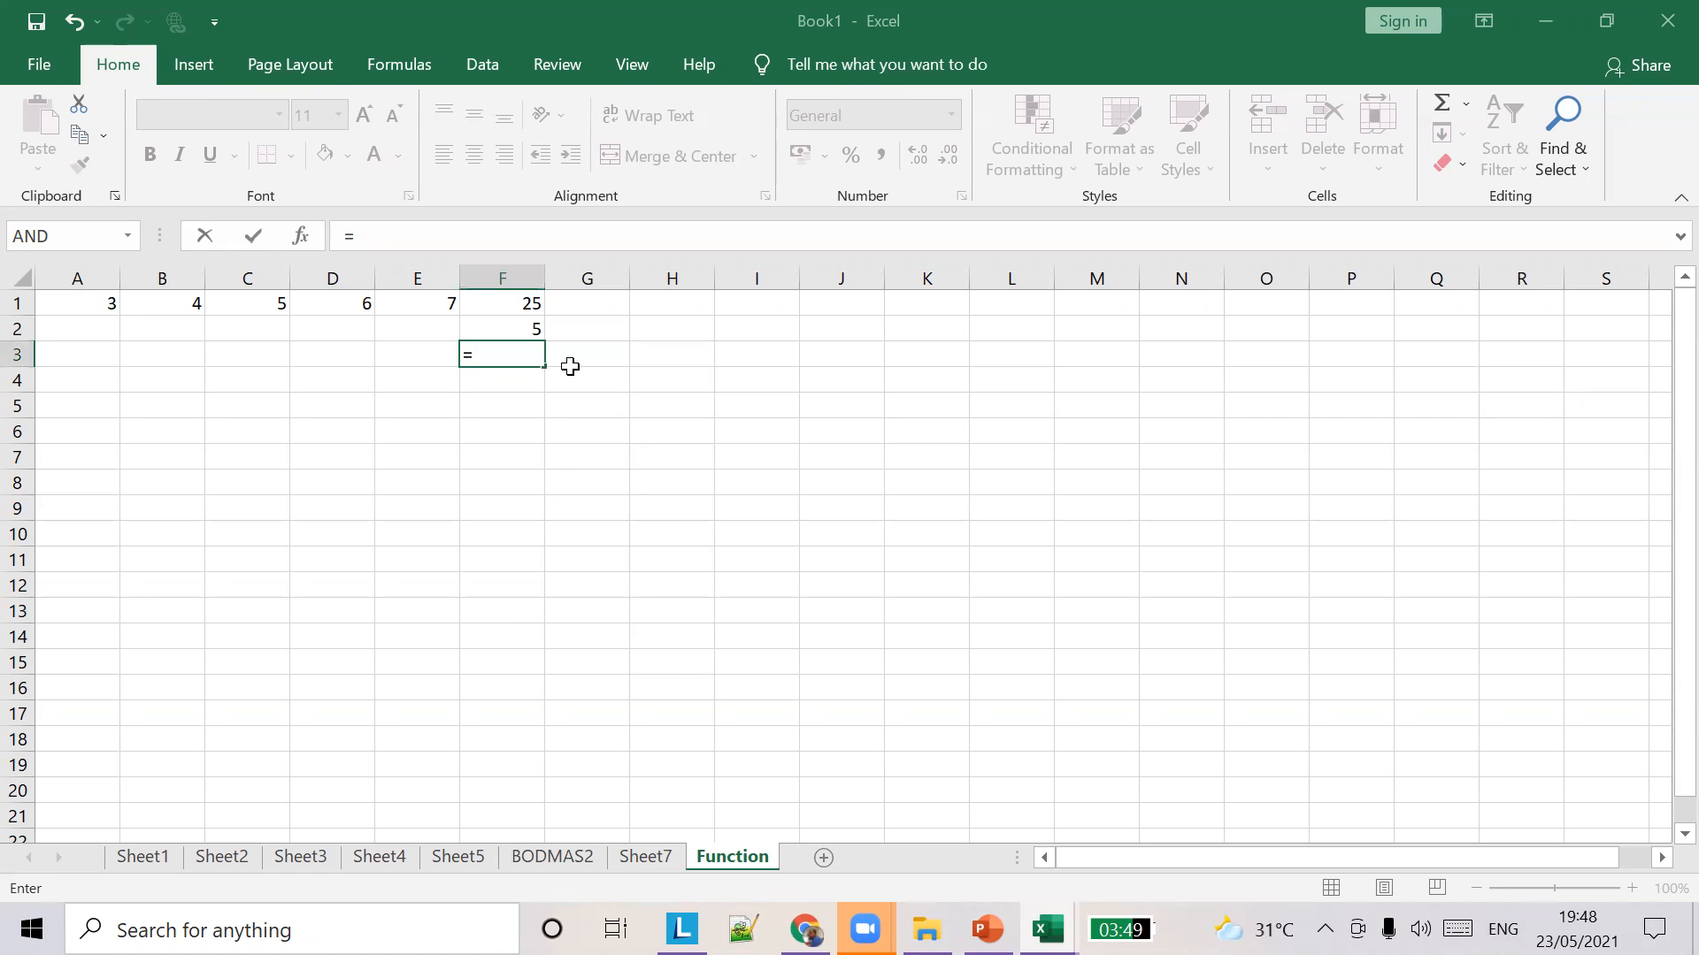
{"action": "left_click", "coordinate": [529, 354]}
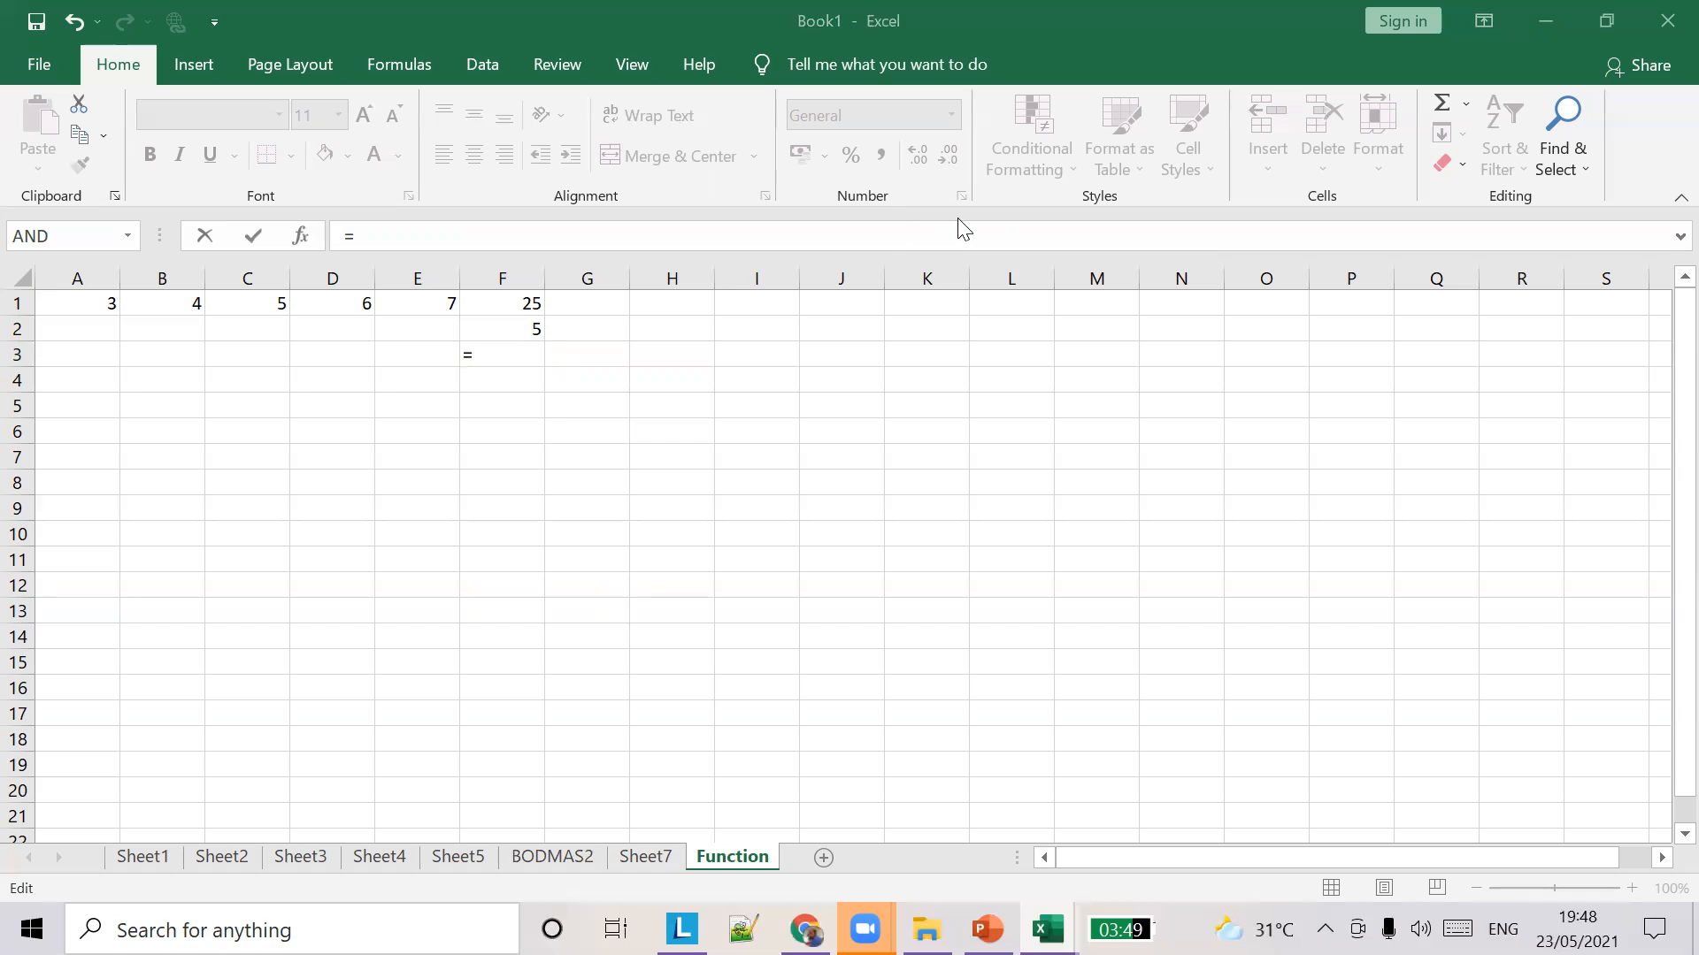
{"action": "left_click", "coordinate": [512, 328]}
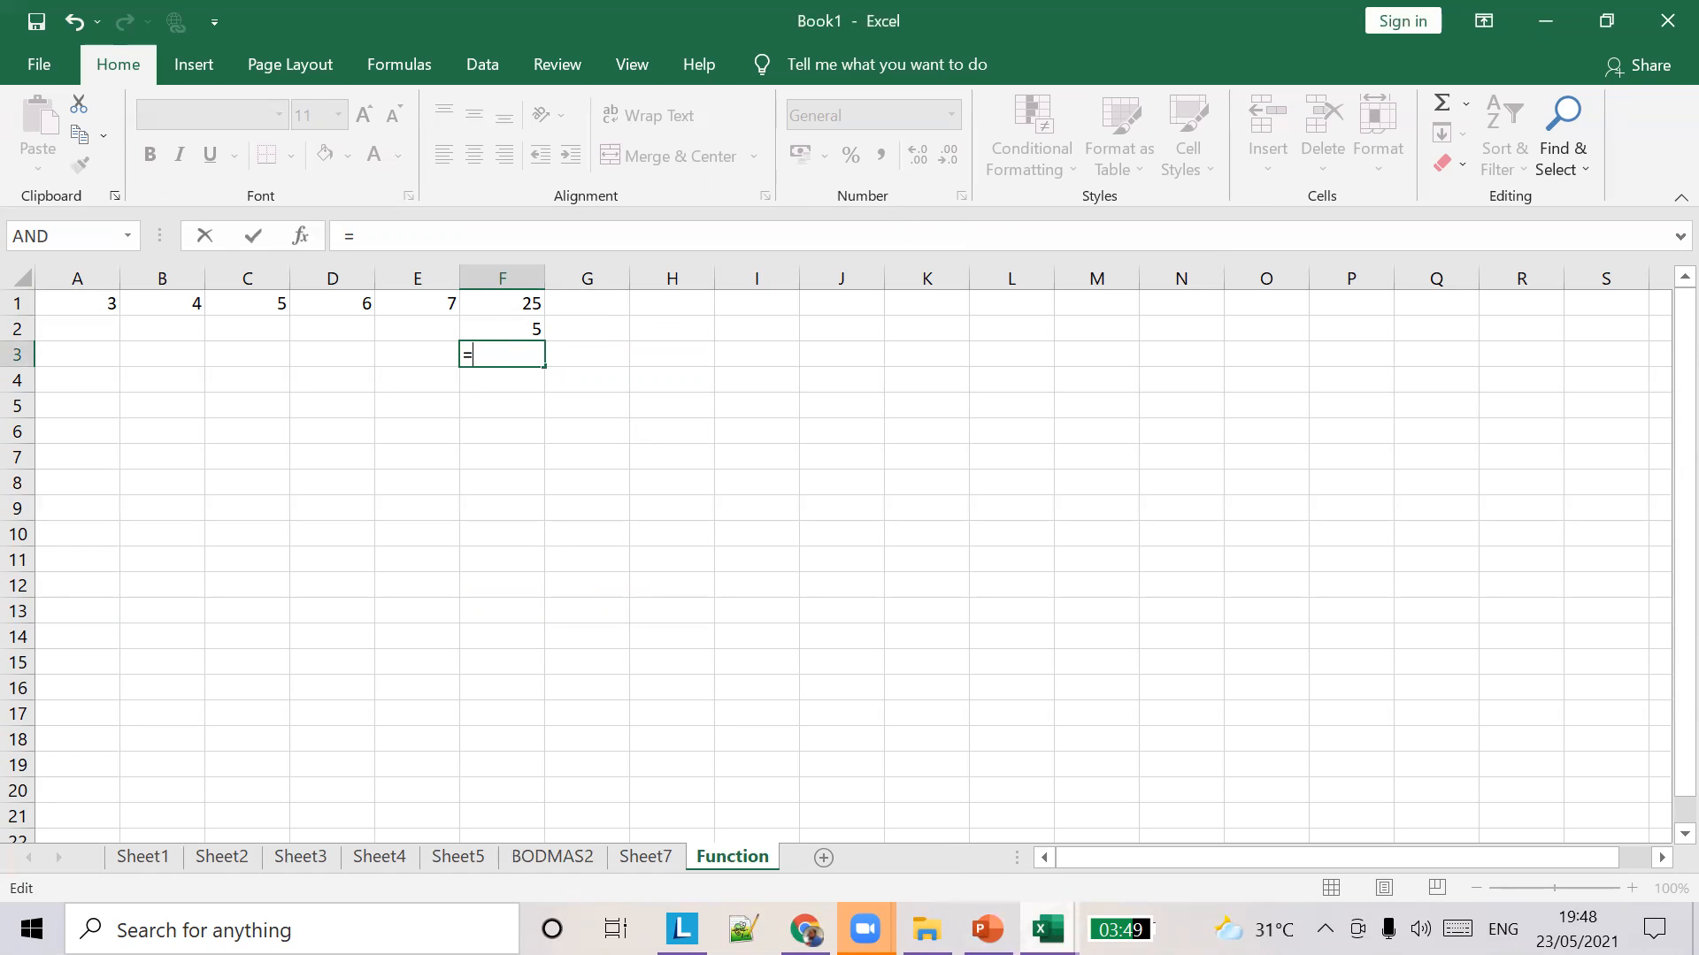
Switch to PowerPoint, consult the sample SUM usages on the Functions - Examples slide, and return to the Excel workbook.
{"action": "left_click", "coordinate": [988, 929]}
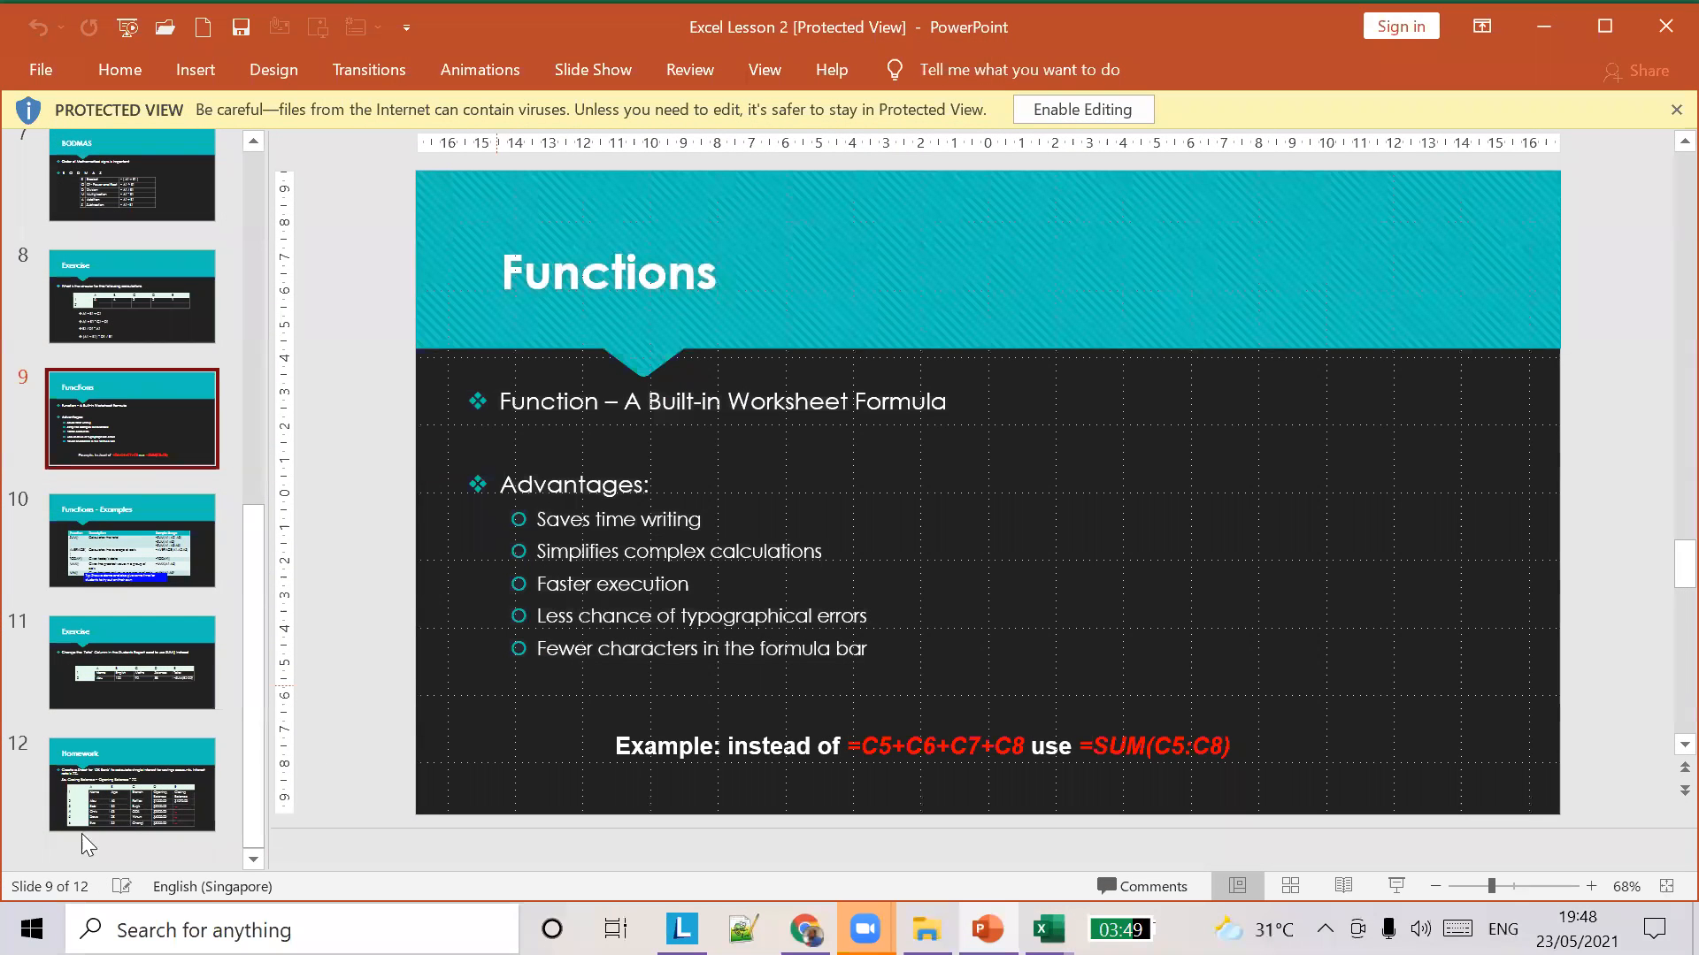
{"action": "left_click", "coordinate": [104, 500]}
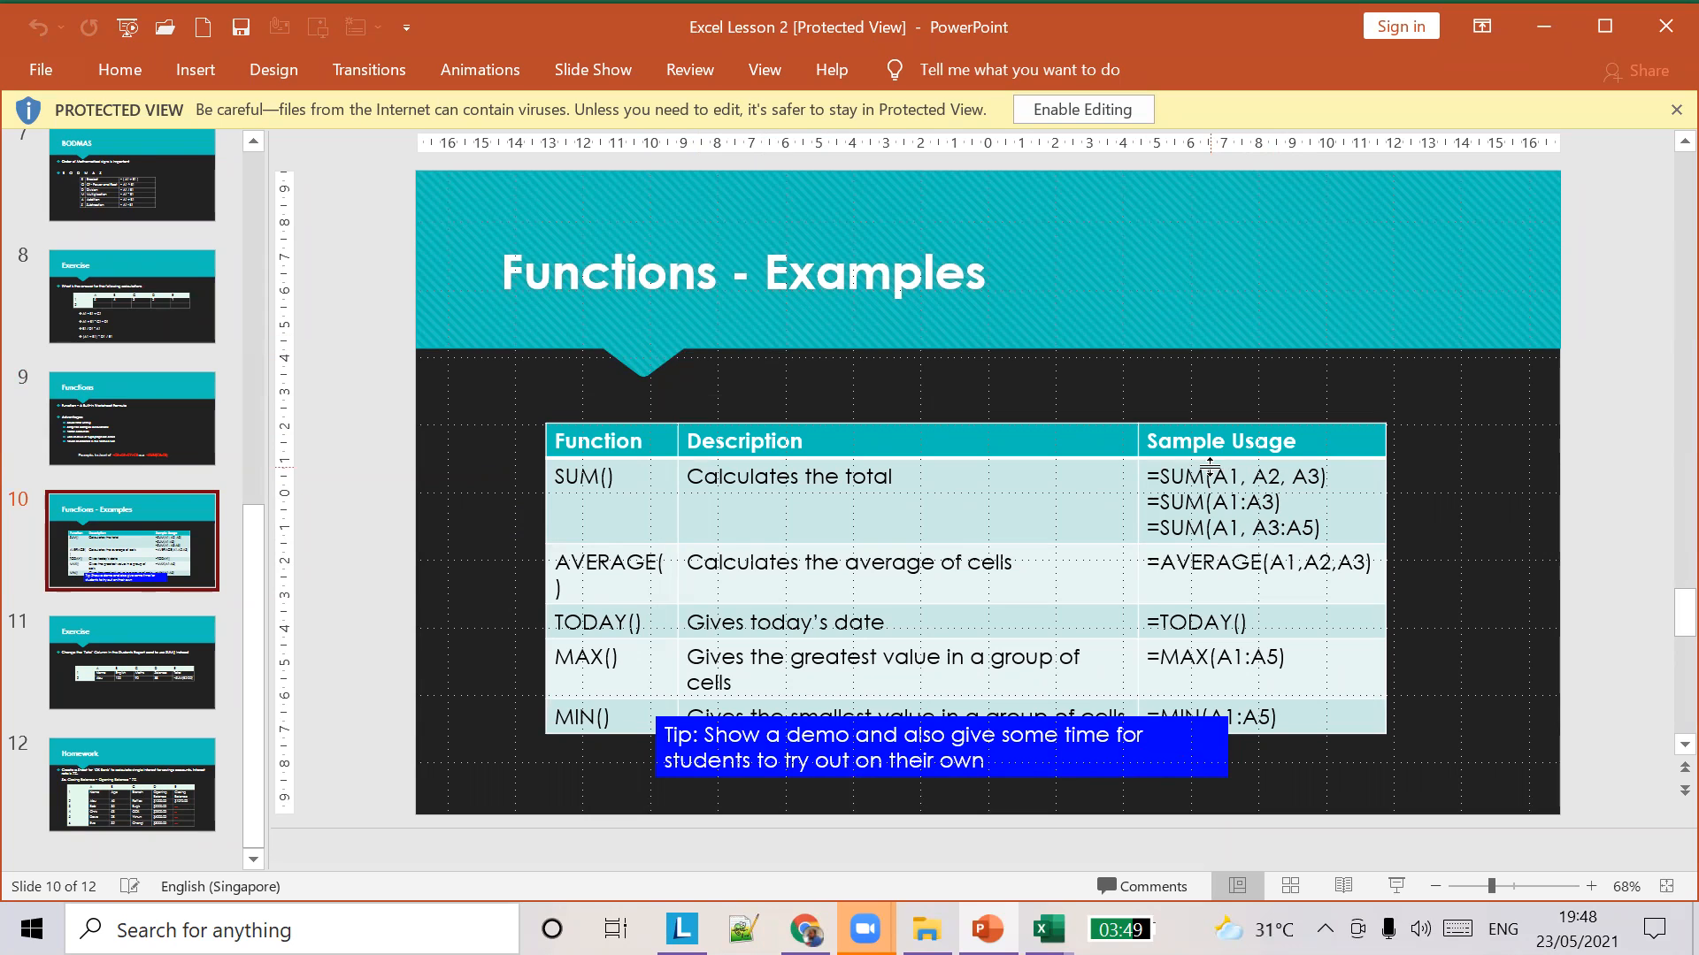
{"action": "key", "text": "alt+Tab"}
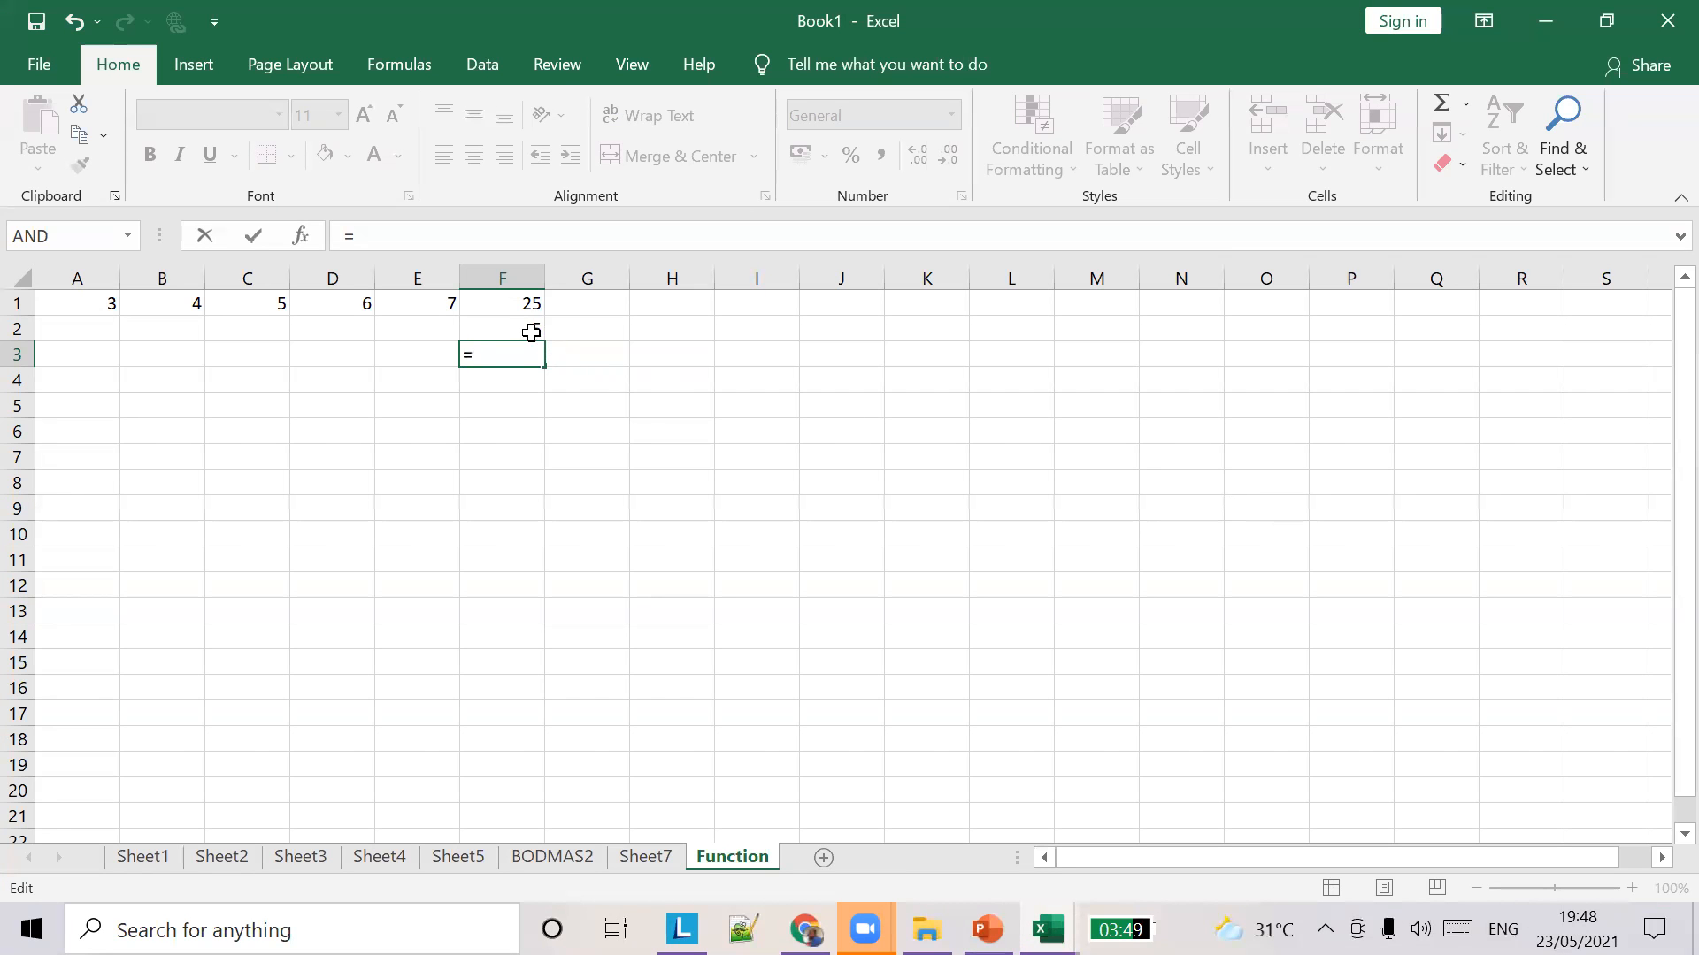
{"action": "key", "text": "alt+Tab"}
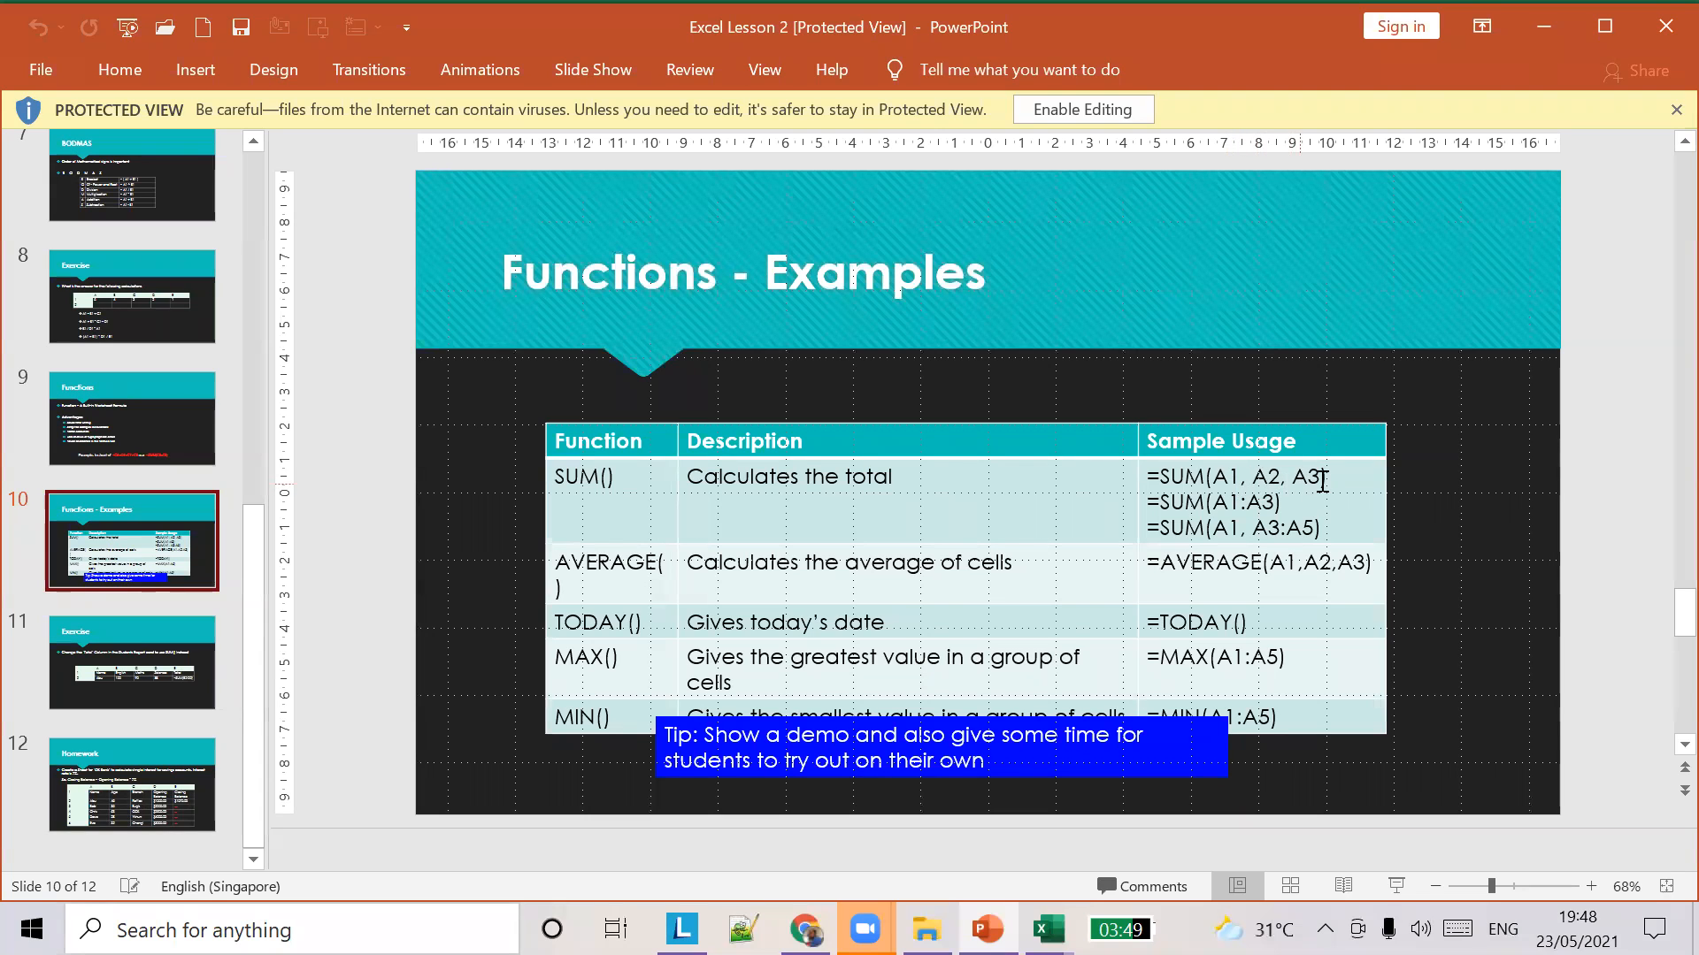
{"action": "key", "text": "alt+Tab"}
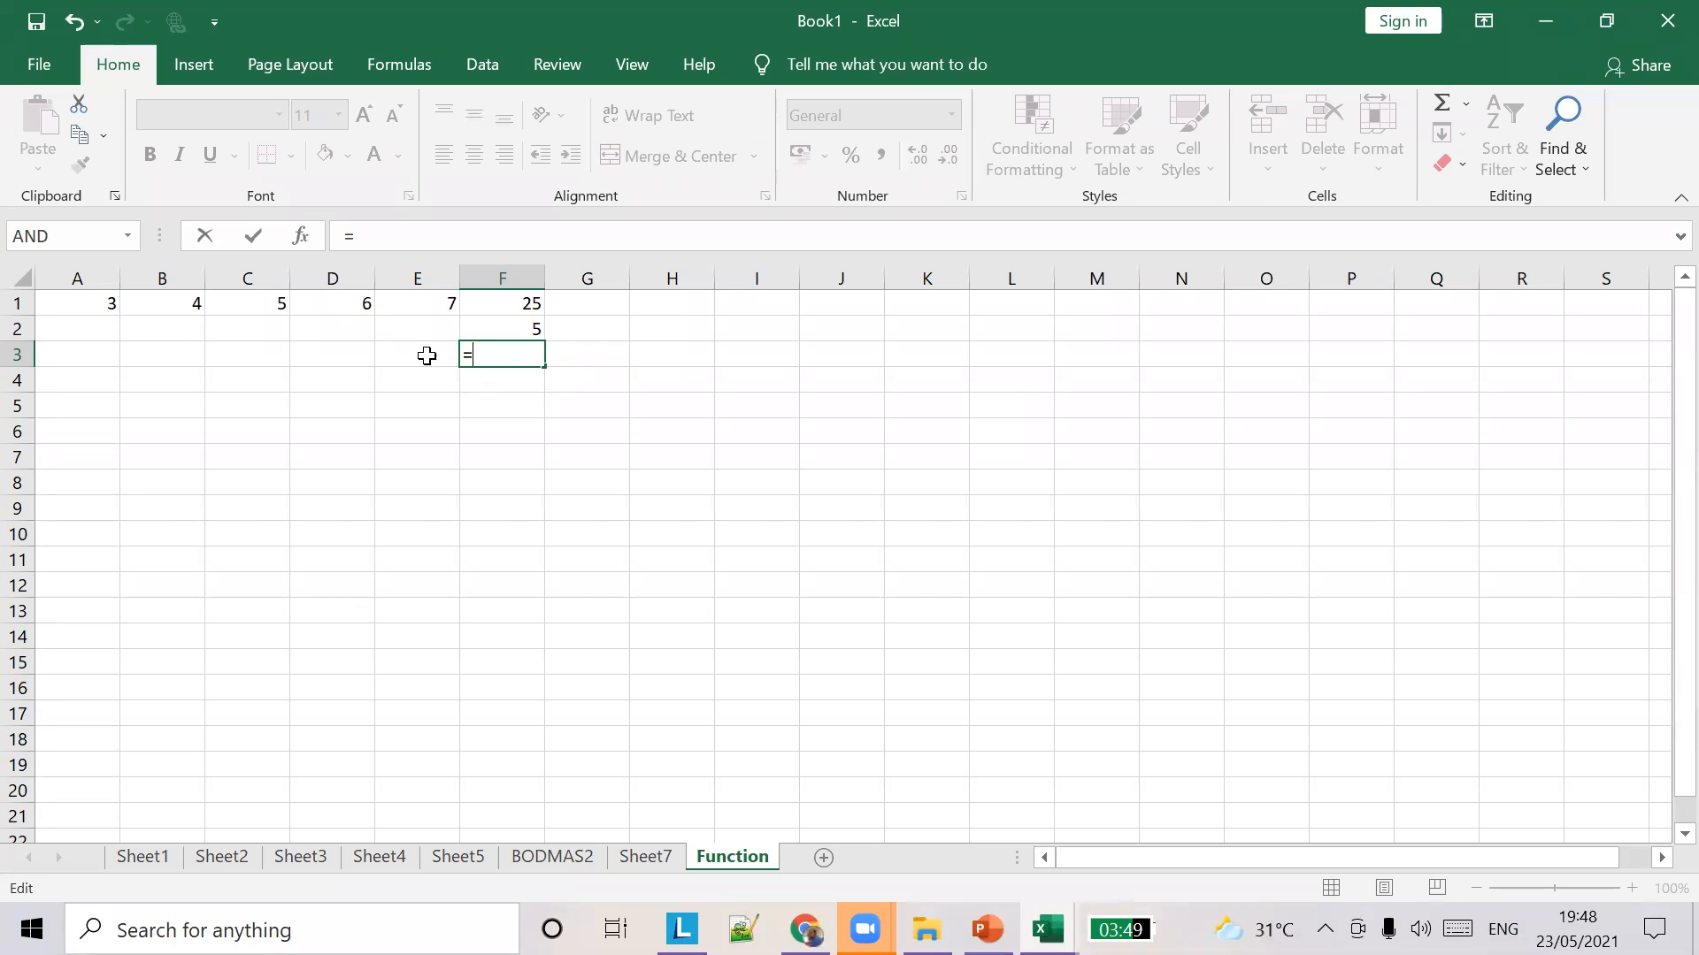
Continue the F3 formula as =SUM(A1,A2,A3,A4,A5 with the cell references separated by commas.
{"action": "type", "text": "SUM"}
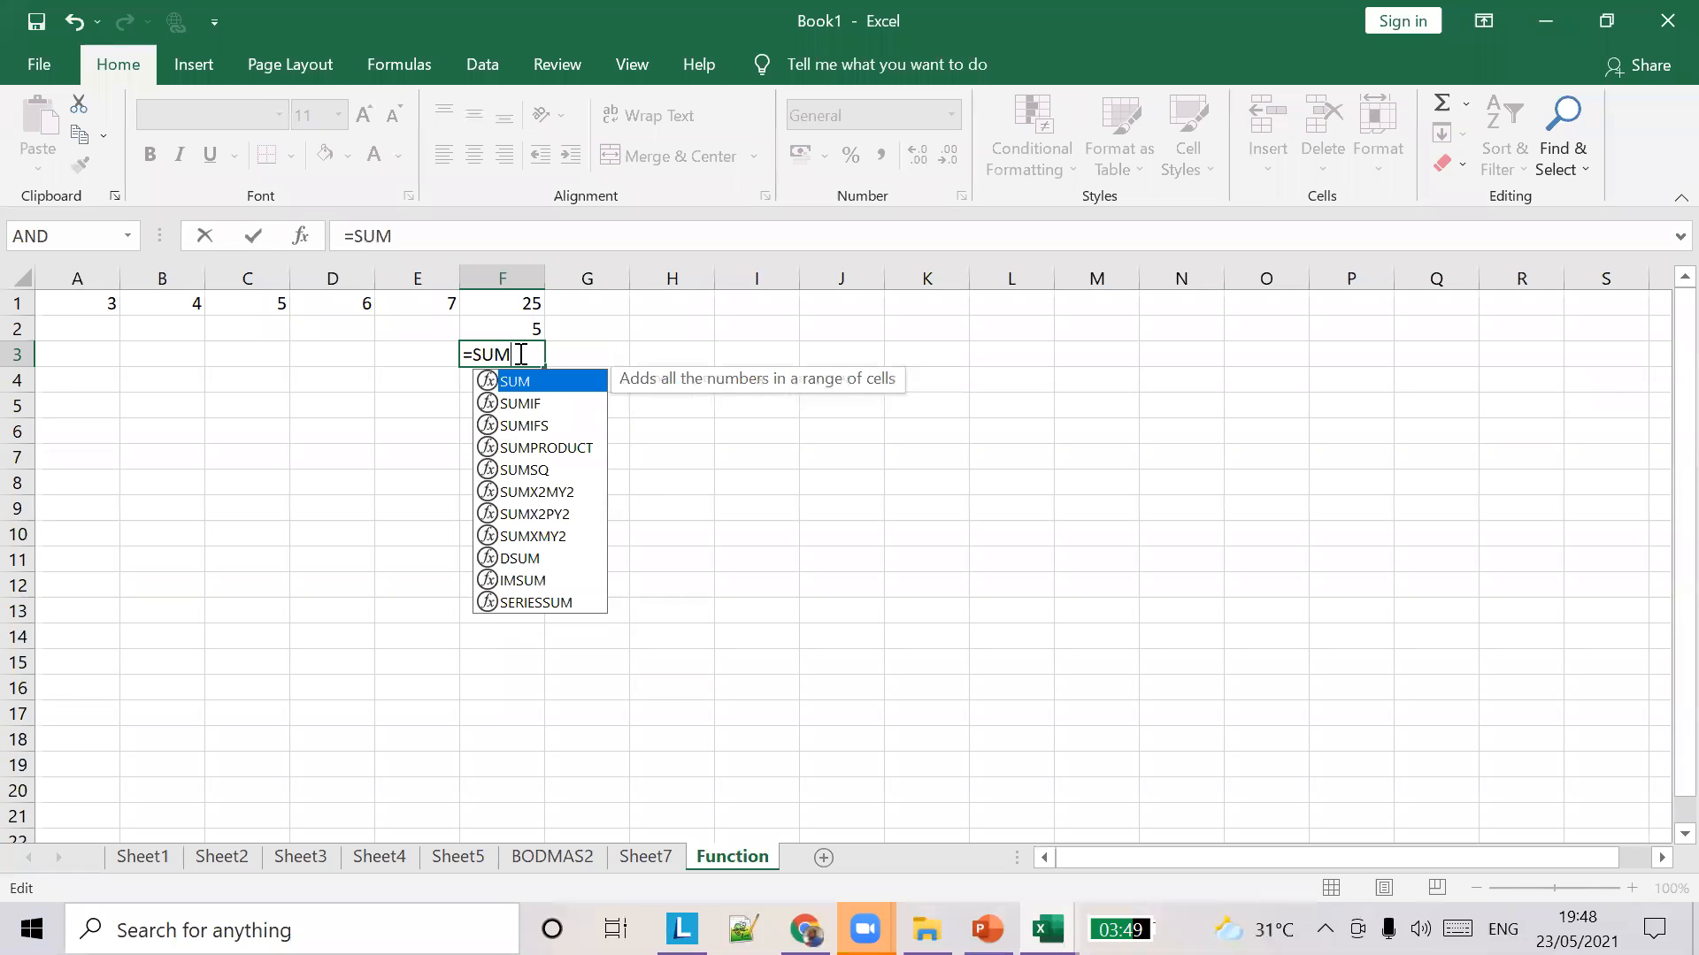
{"action": "type", "text": "(A1"}
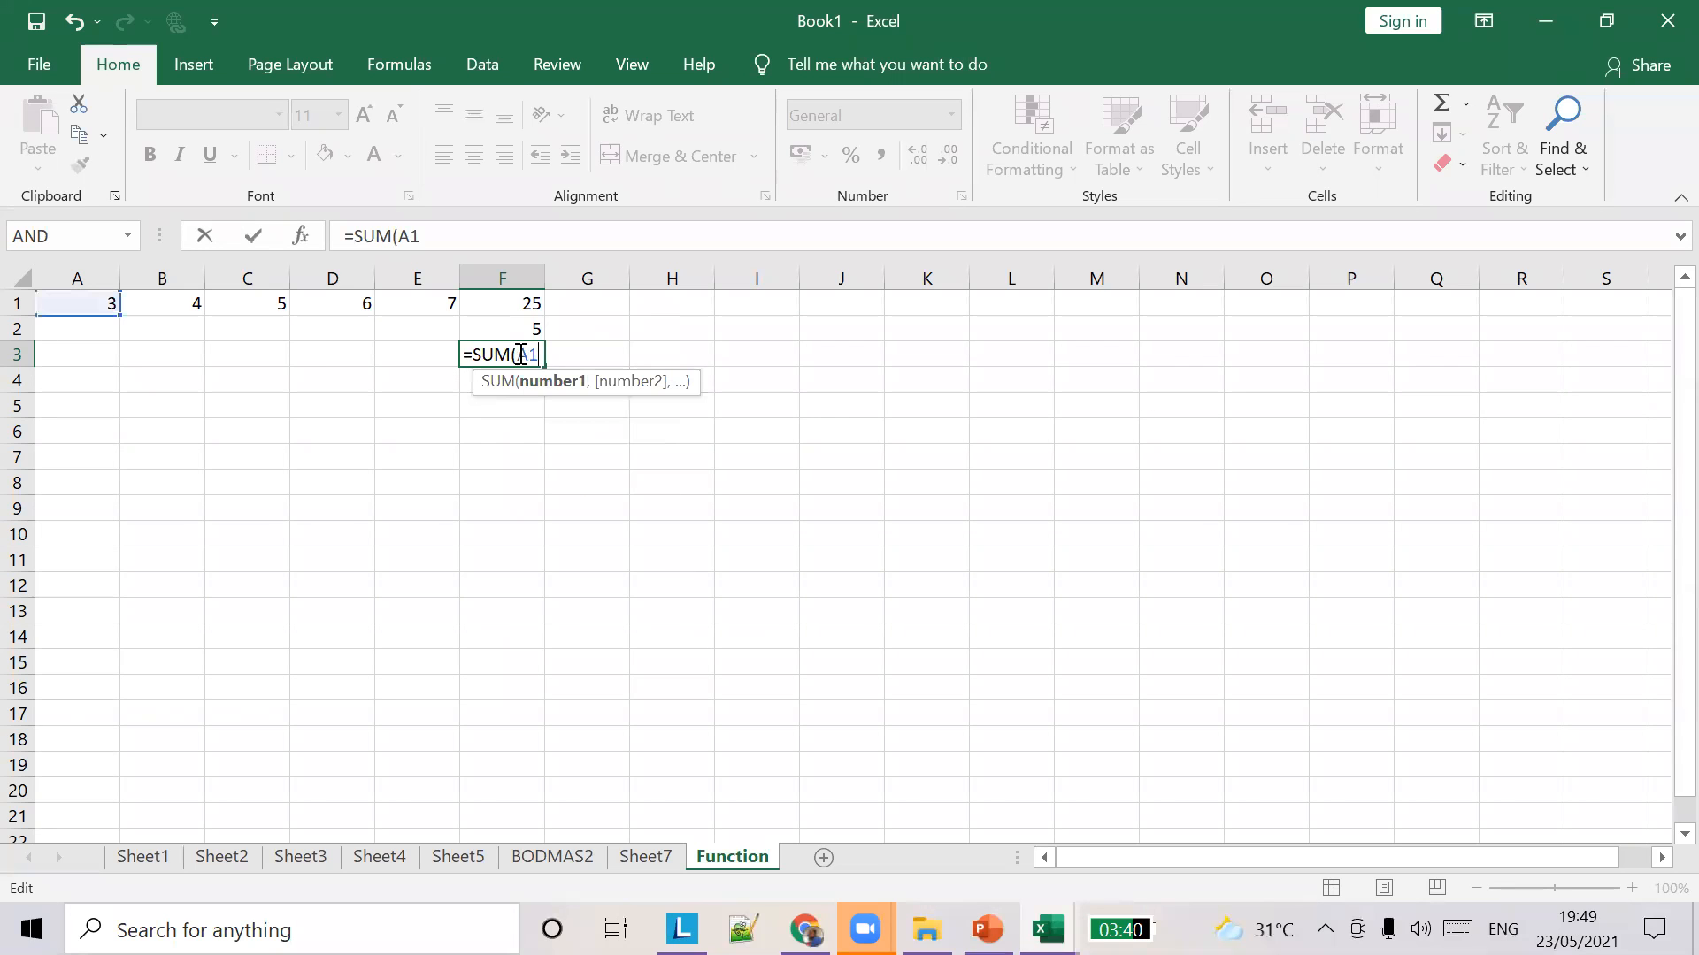
{"action": "type", "text": ",A"}
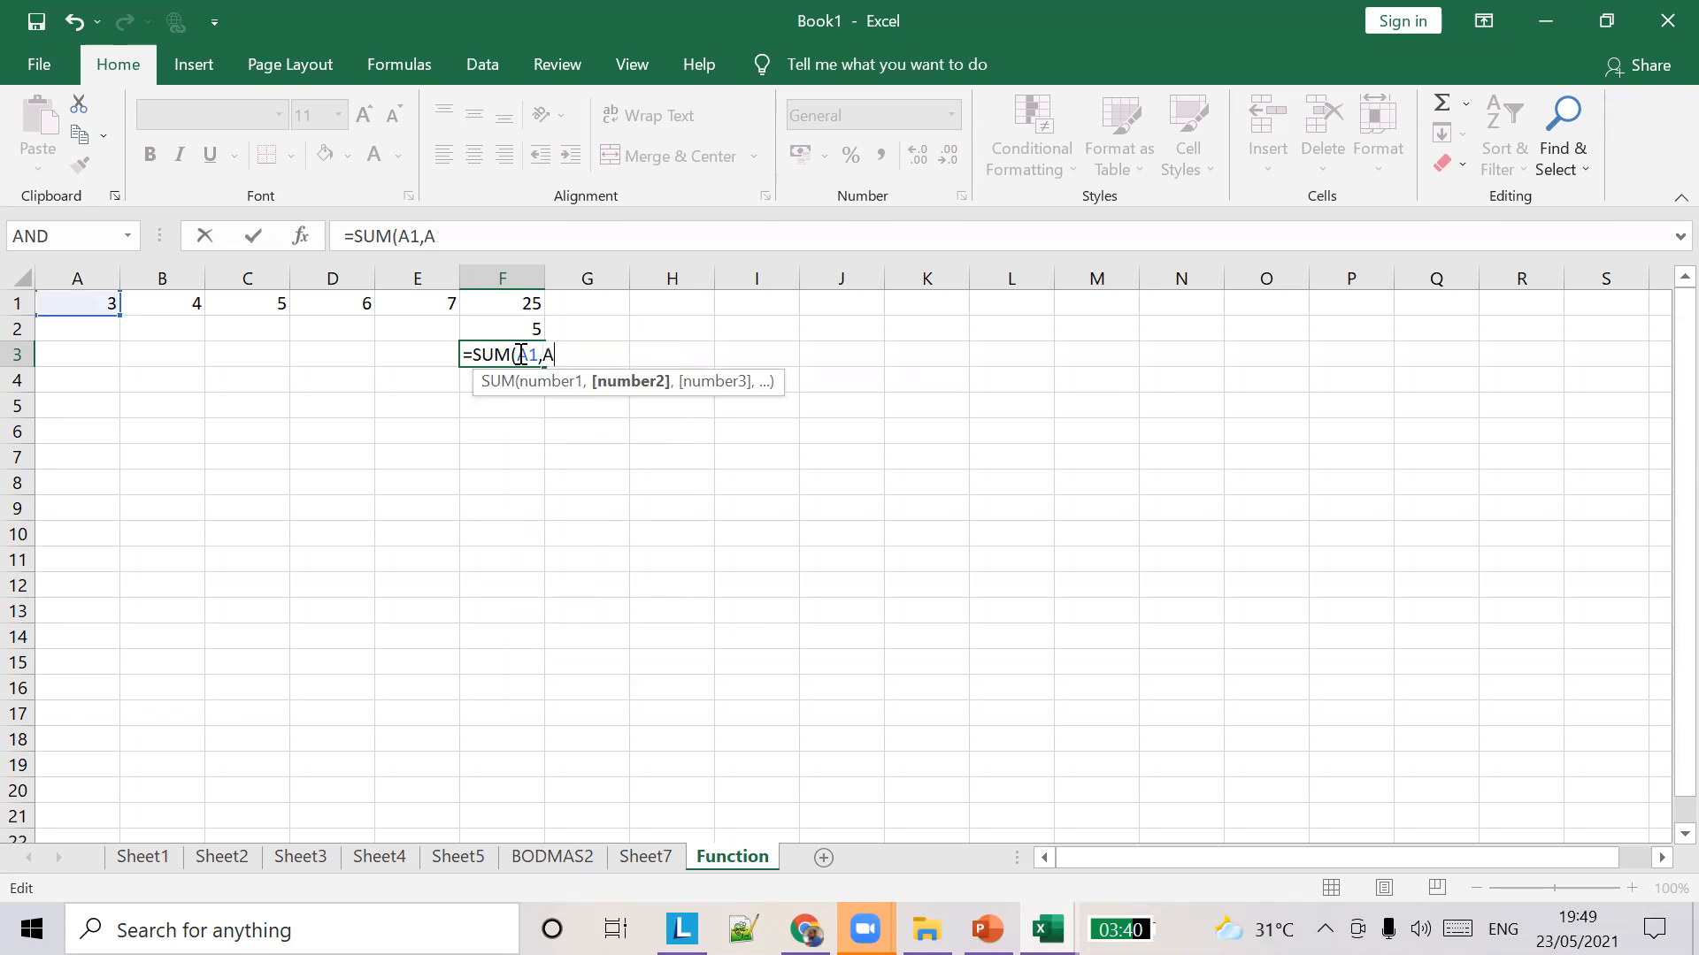
{"action": "type", "text": "2,A3"}
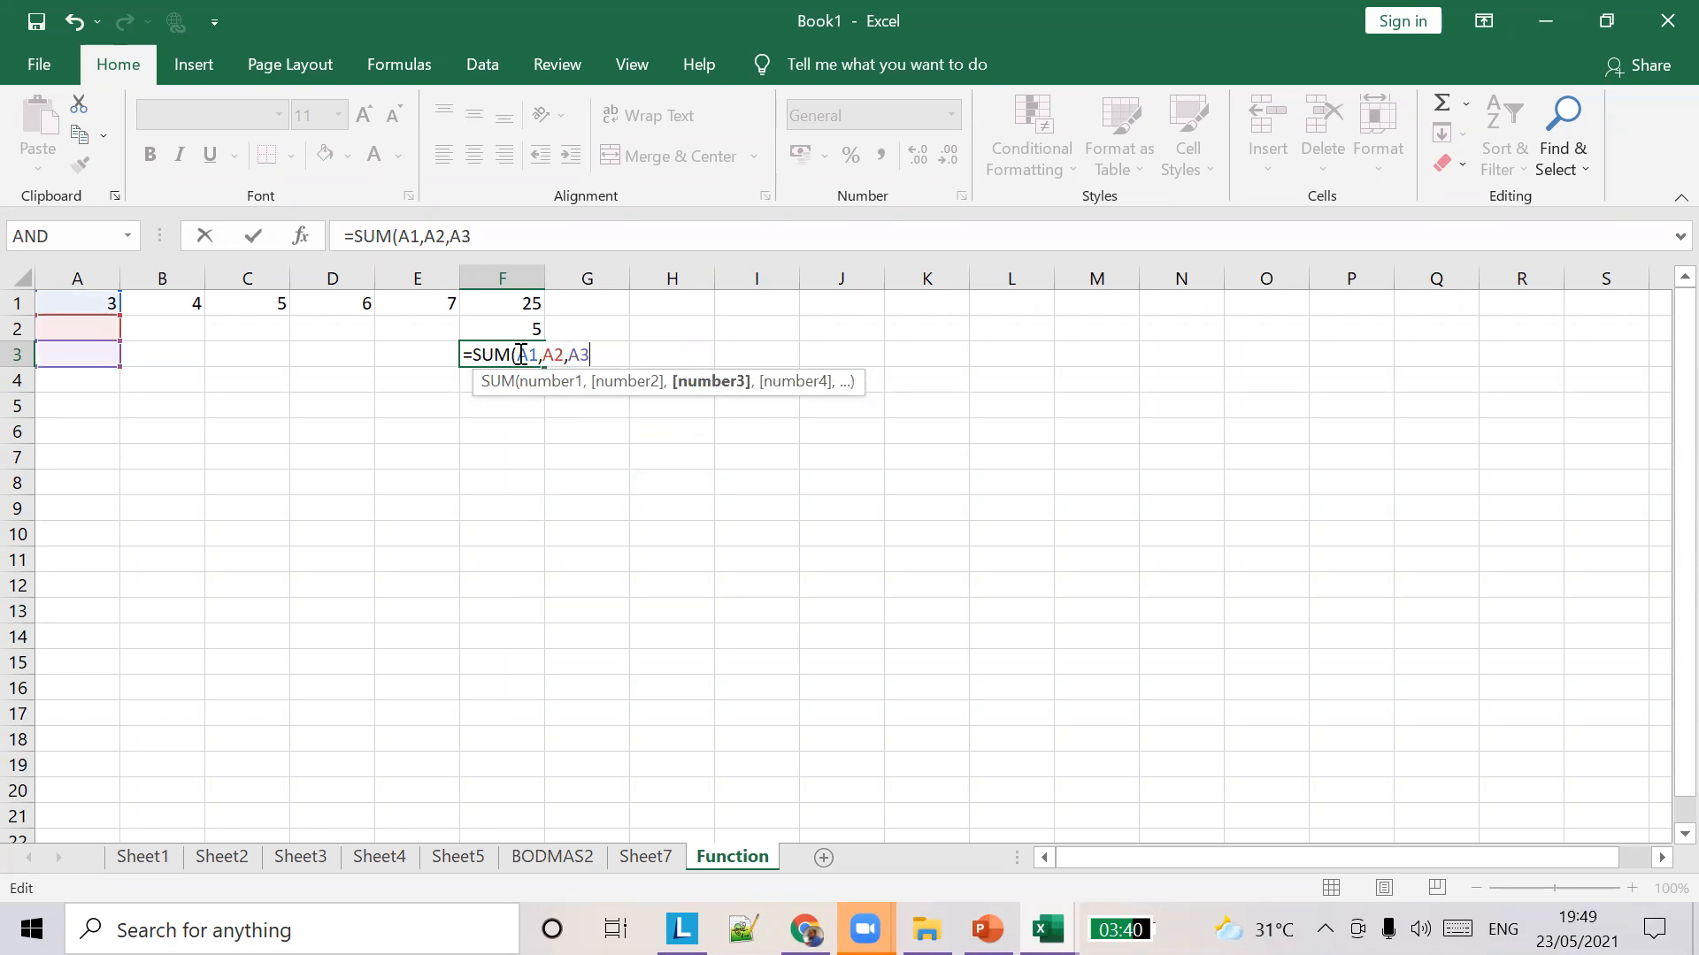
{"action": "type", "text": ",A4,"}
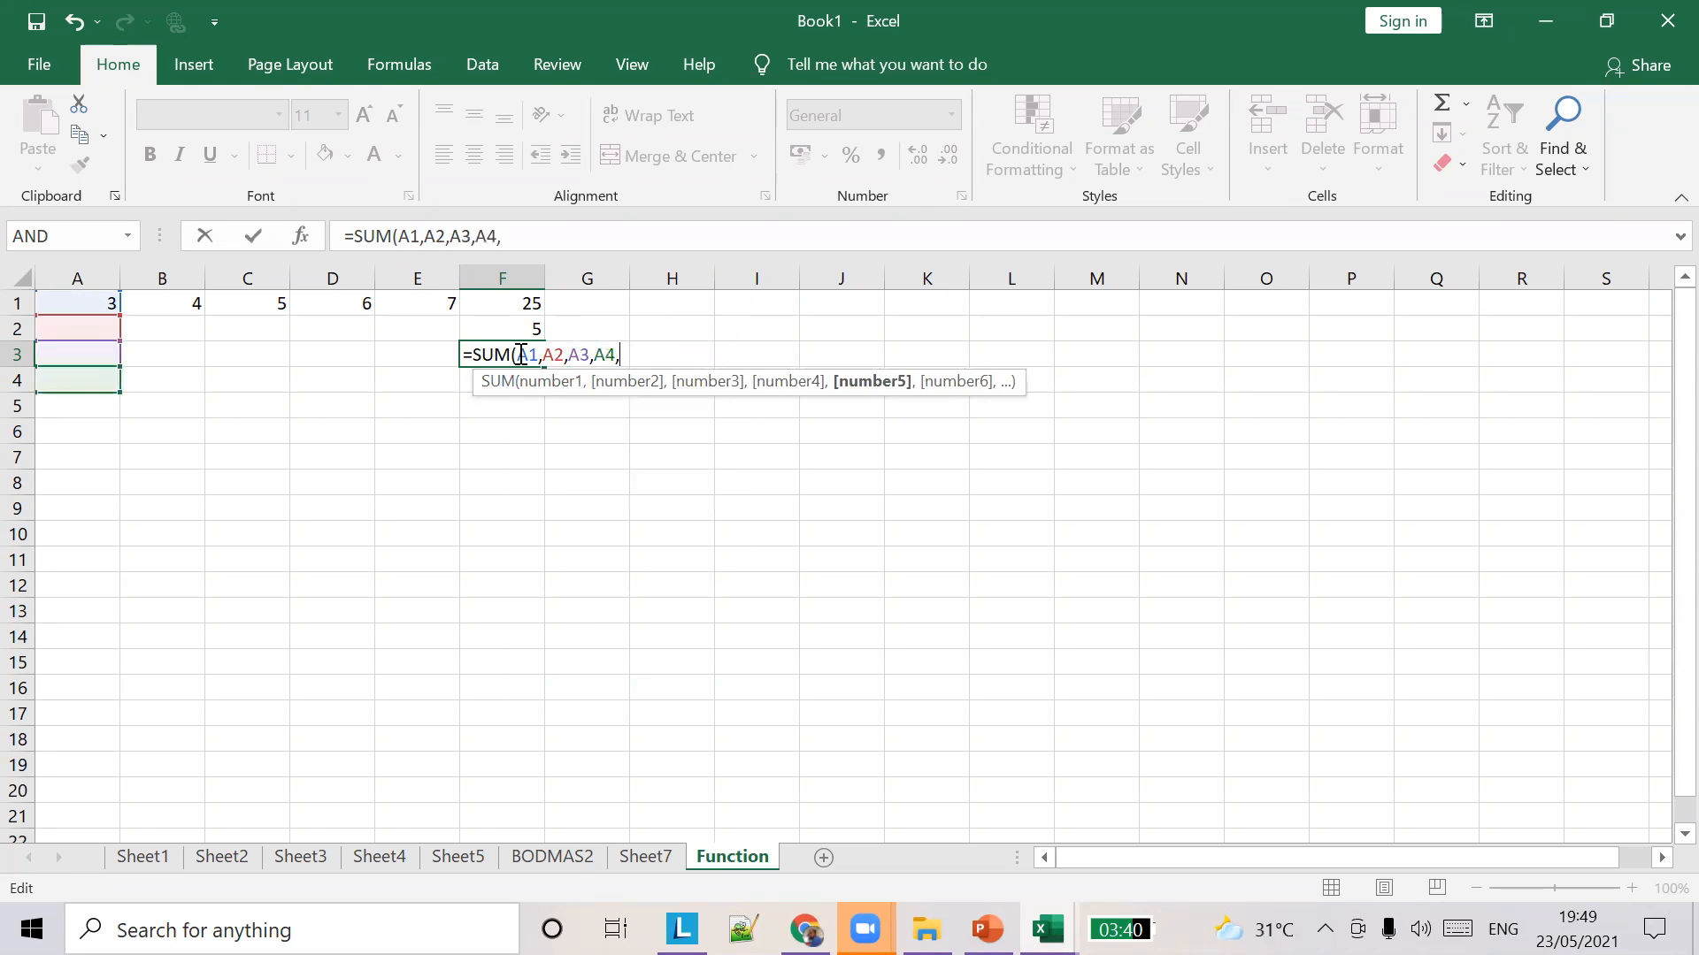
{"action": "type", "text": "A5"}
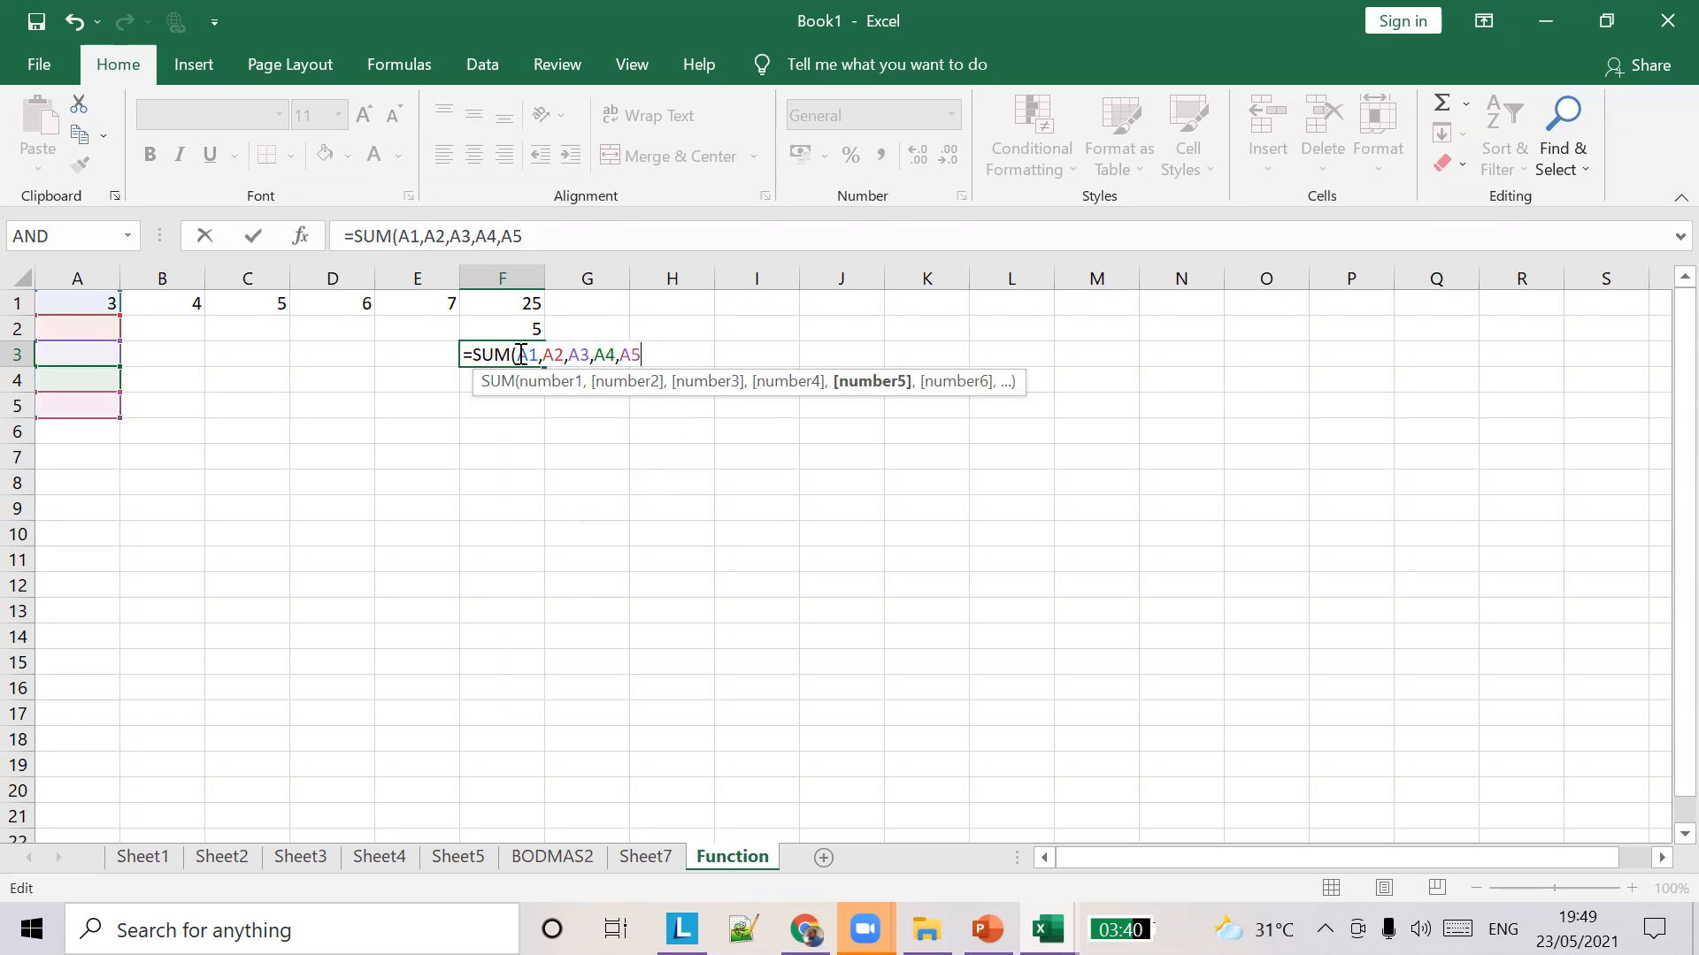
Replace the A2 reference in the F3 SUM formula with B1.
{"action": "key", "text": "Left"}
{"action": "key", "text": "Left"}
{"action": "key", "text": "Left"}
{"action": "key", "text": "Left"}
{"action": "key", "text": "Left"}
{"action": "key", "text": "Left"}
{"action": "key", "text": "Left"}
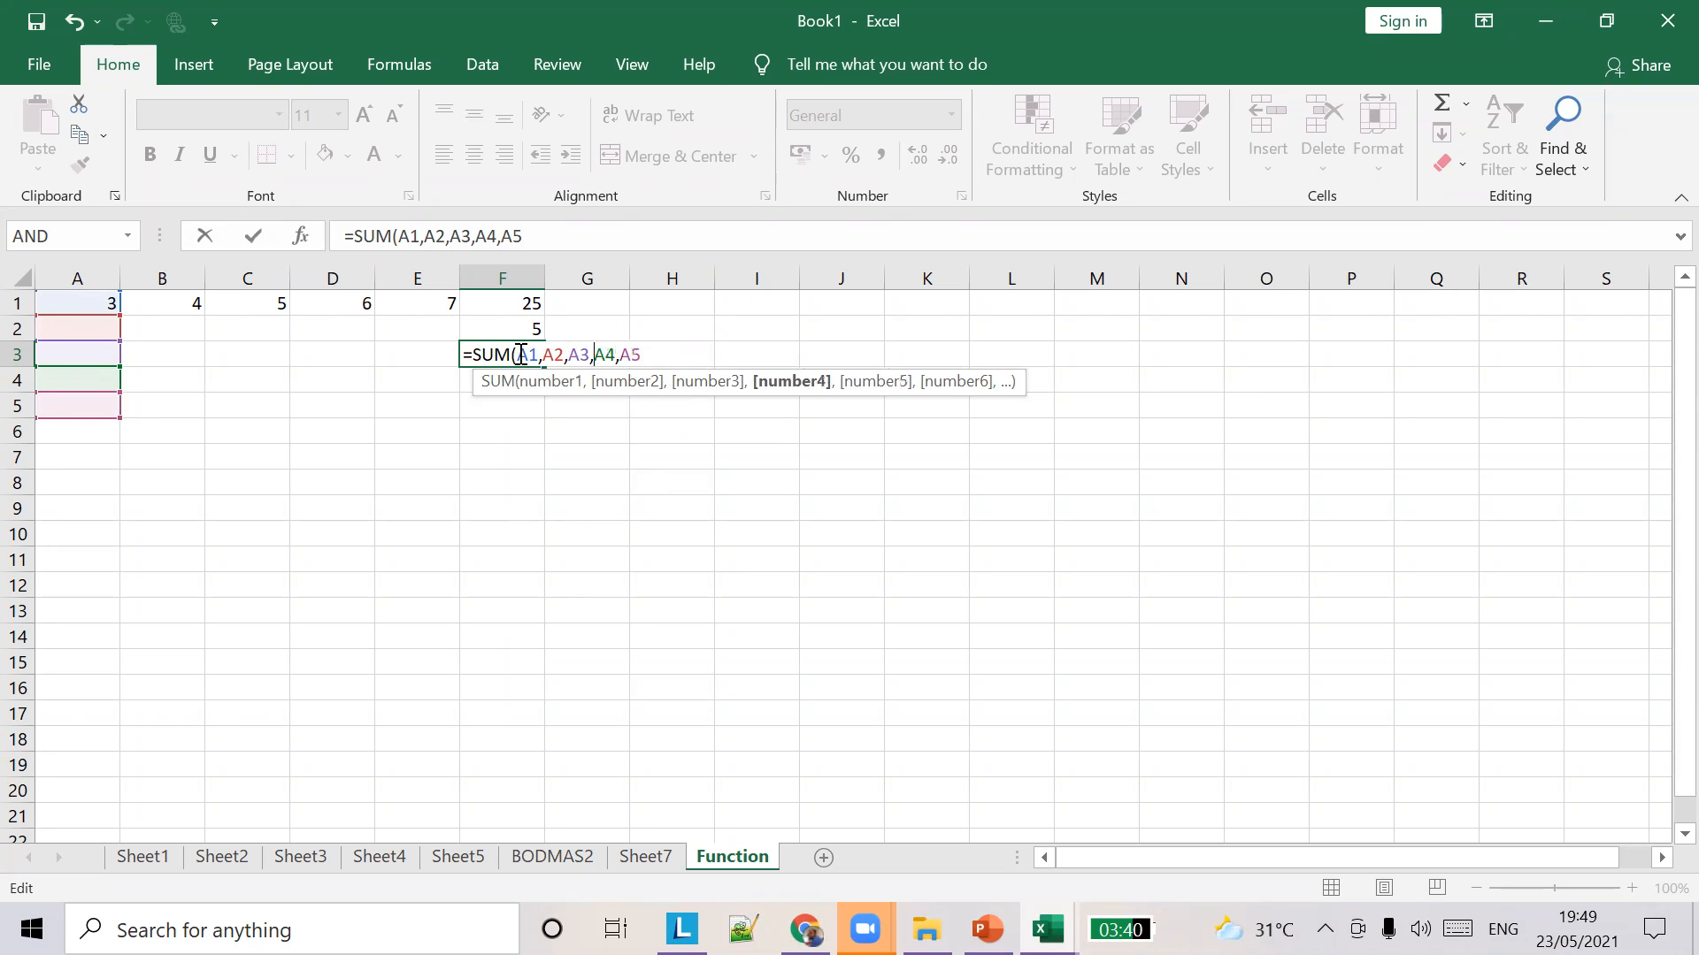
{"action": "key", "text": "BackSpace"}
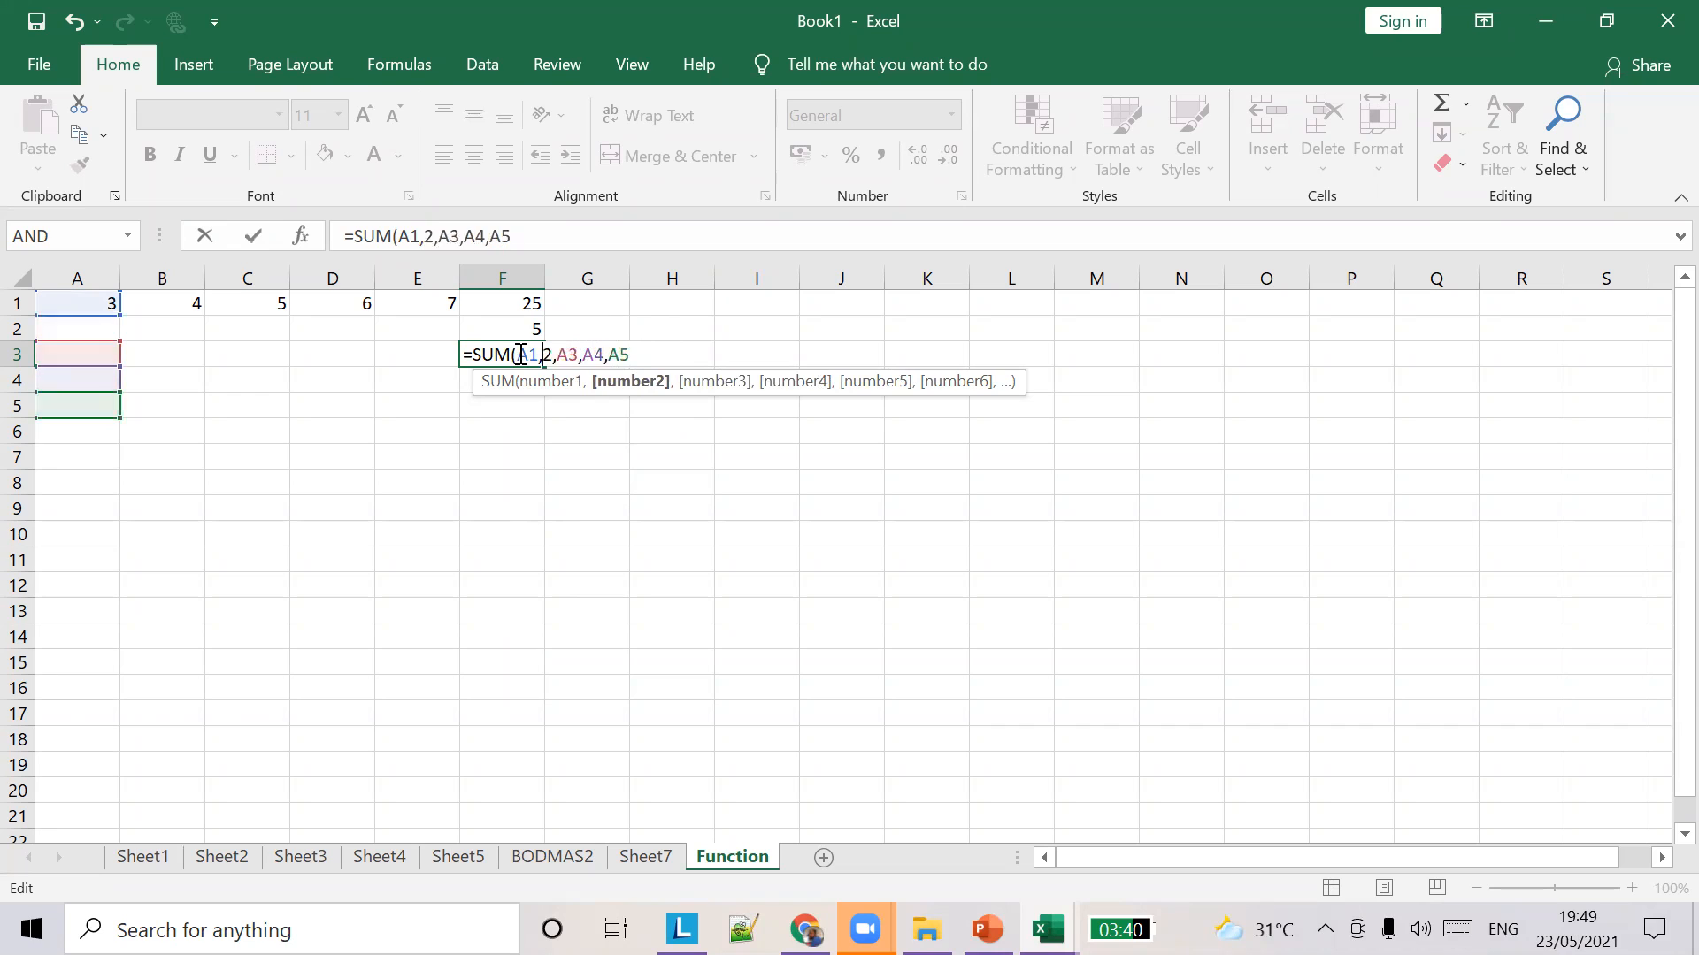
{"action": "type", "text": "B"}
{"action": "key", "text": "Right"}
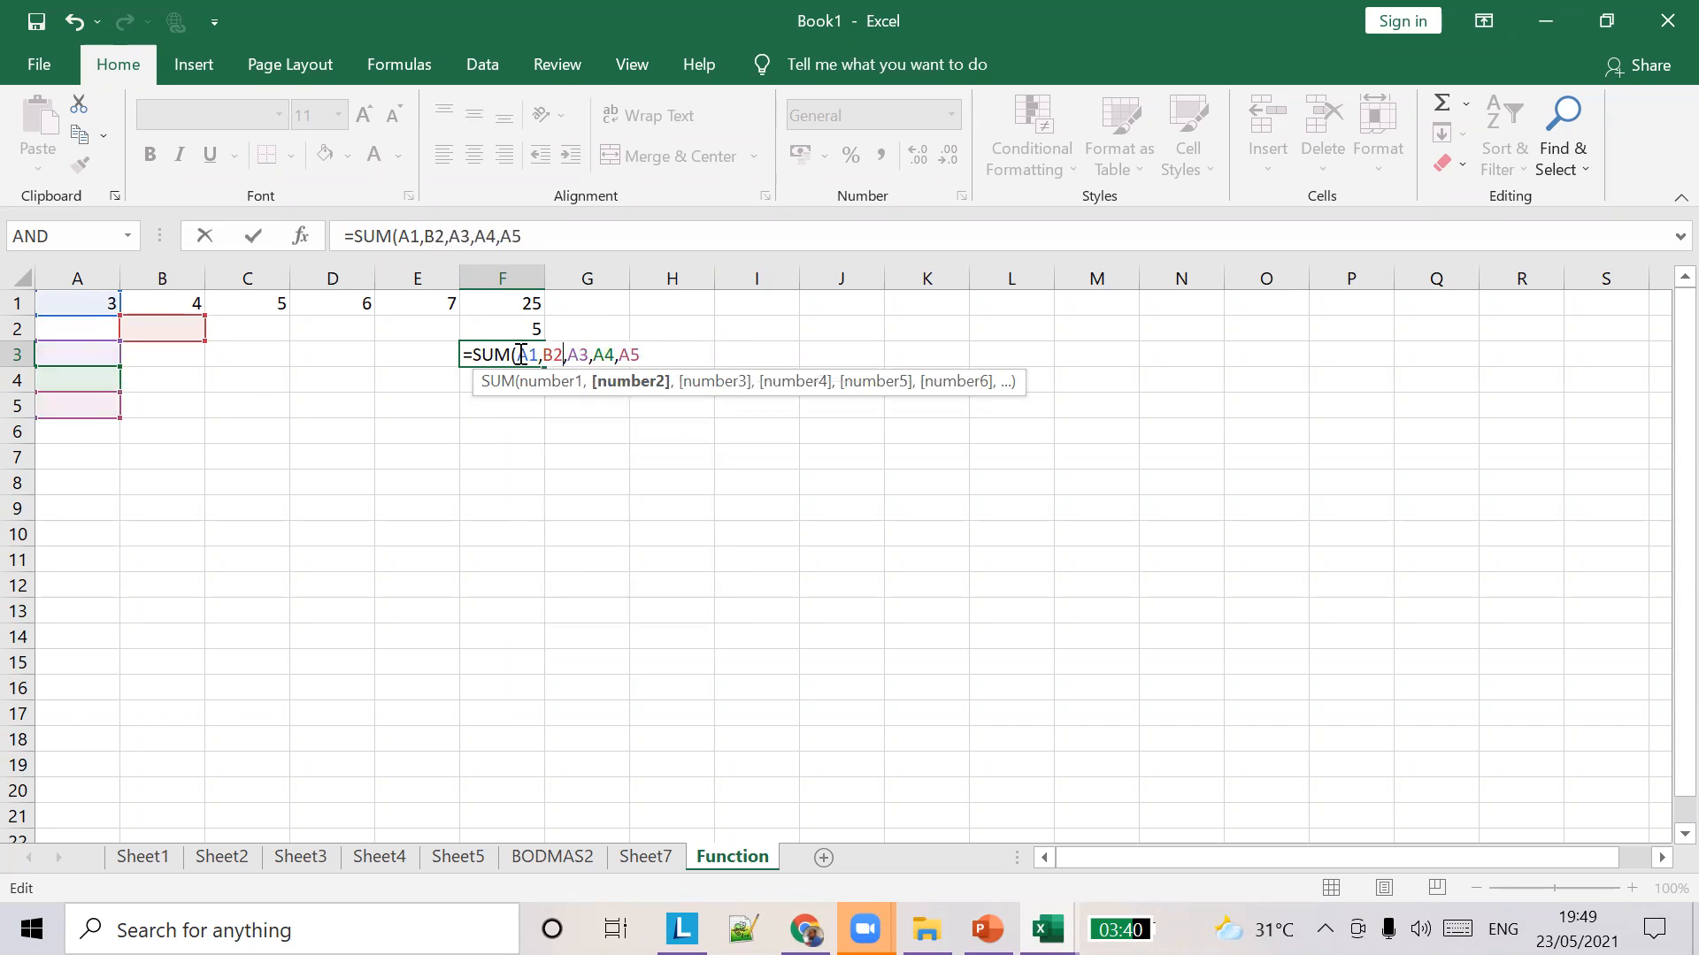
{"action": "type", "text": "1"}
{"action": "key", "text": "BackSpace"}
{"action": "key", "text": "BackSpace"}
{"action": "type", "text": "1"}
{"action": "key", "text": "Right"}
{"action": "key", "text": "Right"}
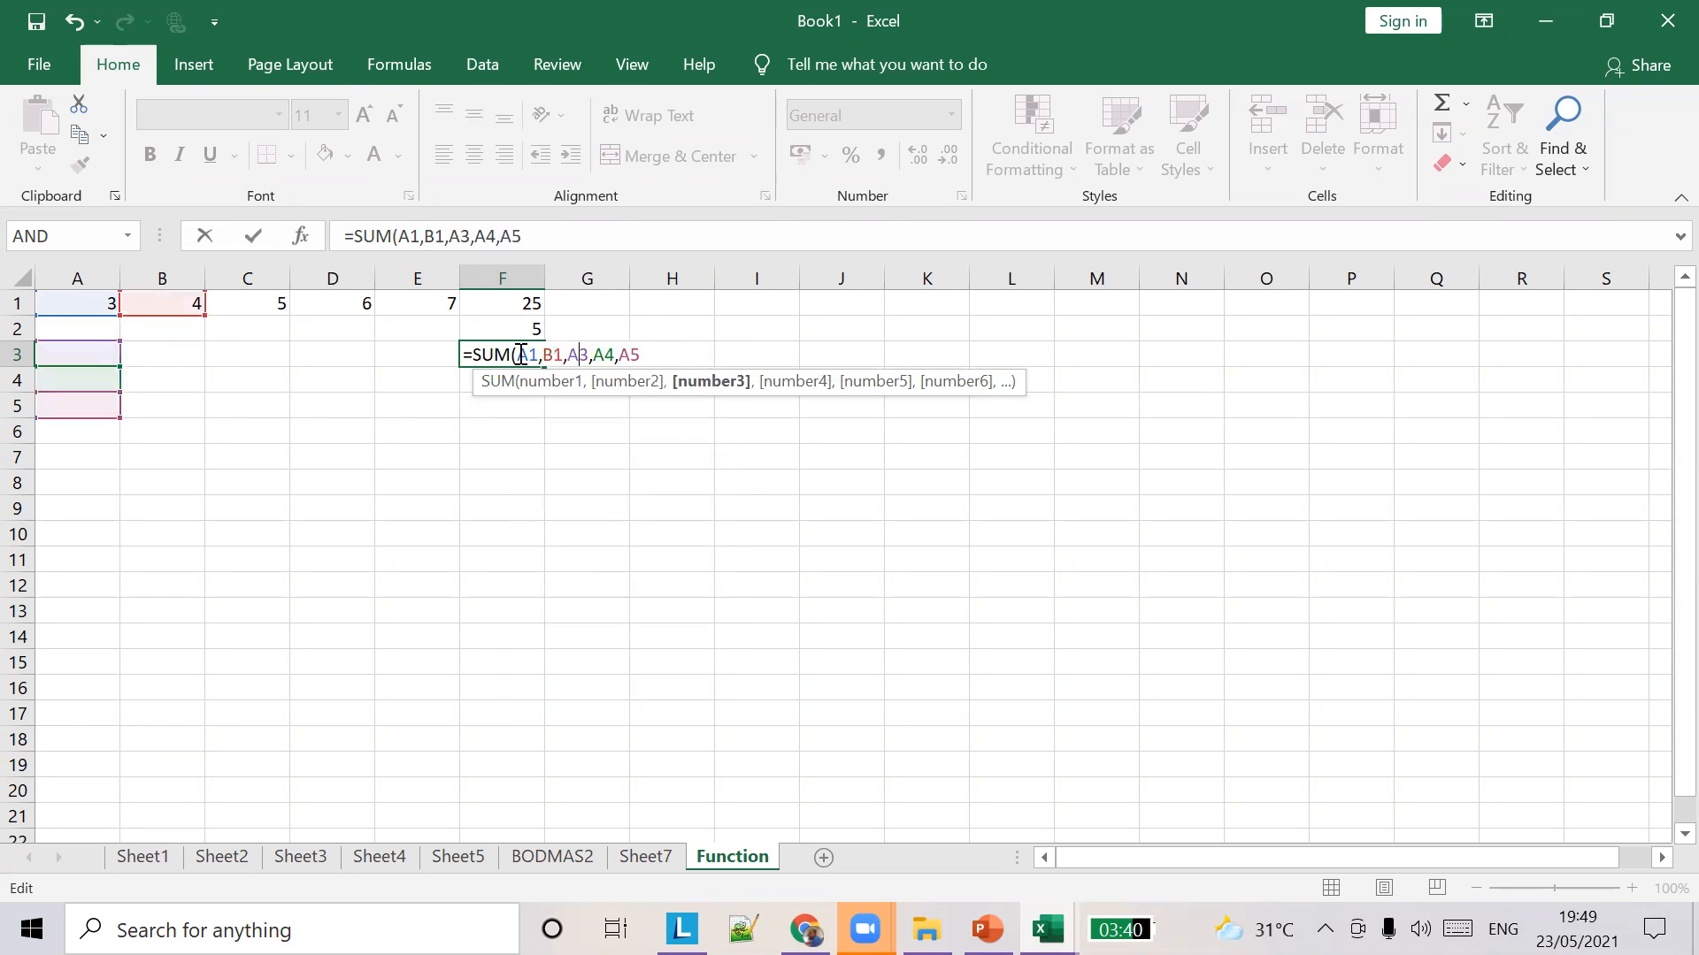
Replace the A3 and A4 references in the F3 SUM formula with C1 and D1.
{"action": "key", "text": "BackSpace"}
{"action": "key", "text": "BackSpace"}
{"action": "type", "text": "c1"}
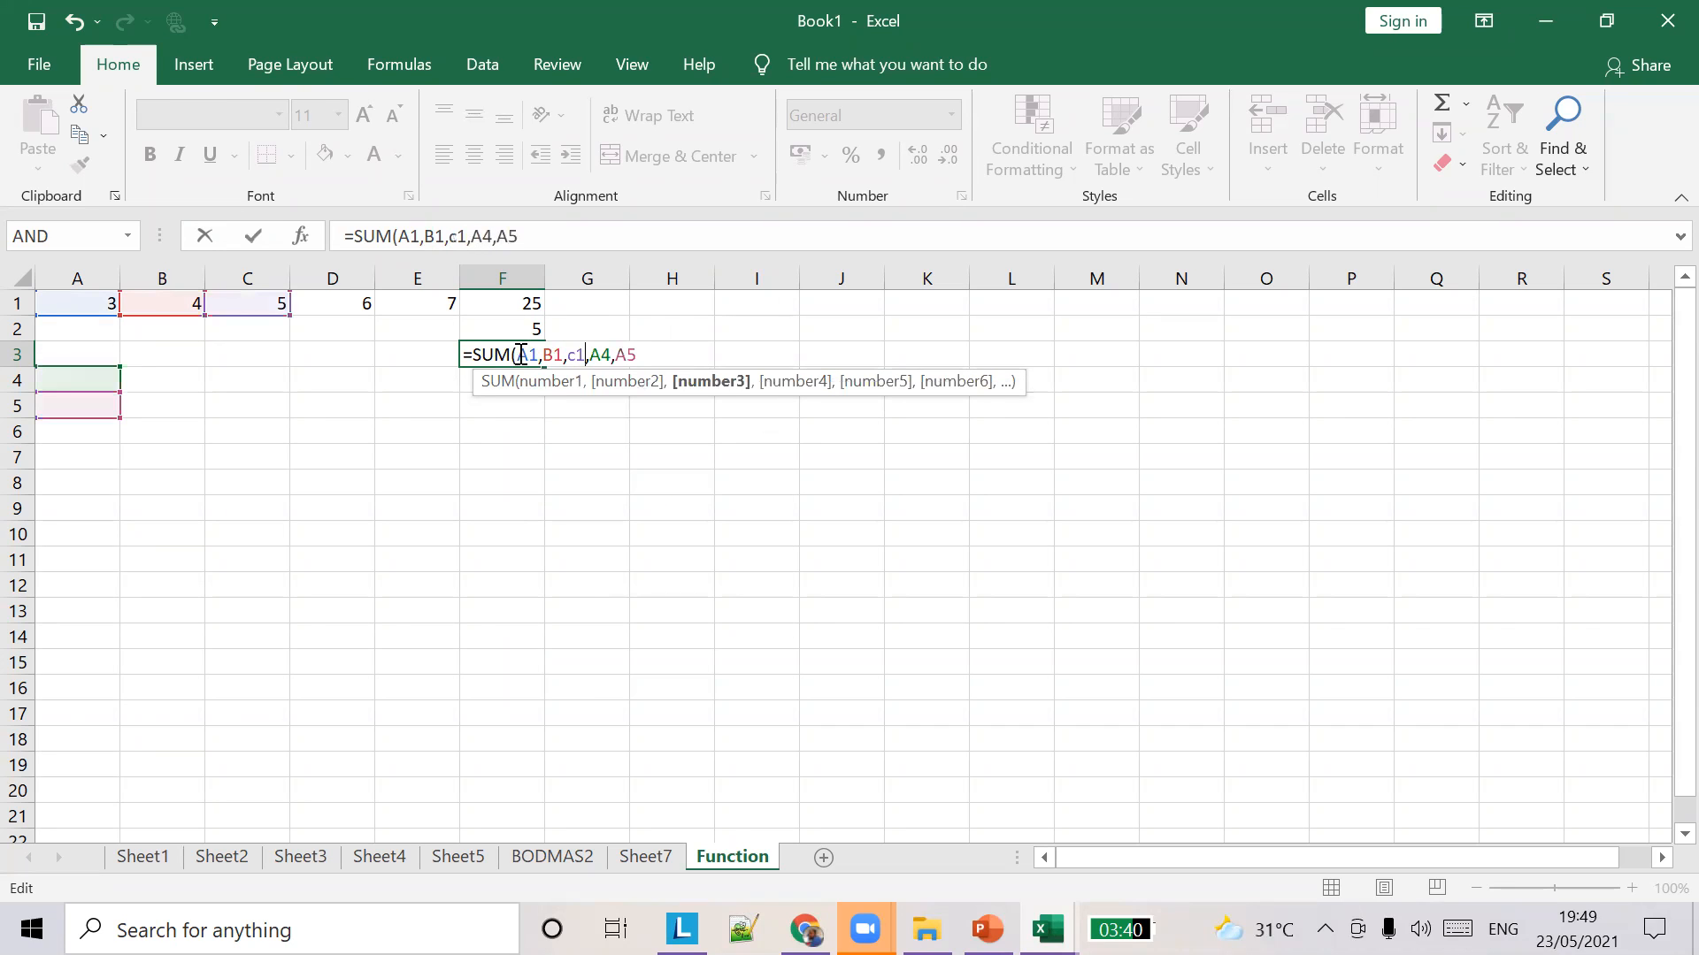
{"action": "key", "text": "Right"}
{"action": "key", "text": "Right"}
{"action": "key", "text": "Right"}
{"action": "key", "text": "BackSpace"}
{"action": "key", "text": "BackSpace"}
{"action": "type", "text": "D1"}
Replace A5 with E5, complete the formula as =SUM(A1,B1,C1,D1,E5), and reselect F3 to review it.
{"action": "key", "text": "BackSpace"}
{"action": "key", "text": "BackSpace"}
{"action": "type", "text": "E"}
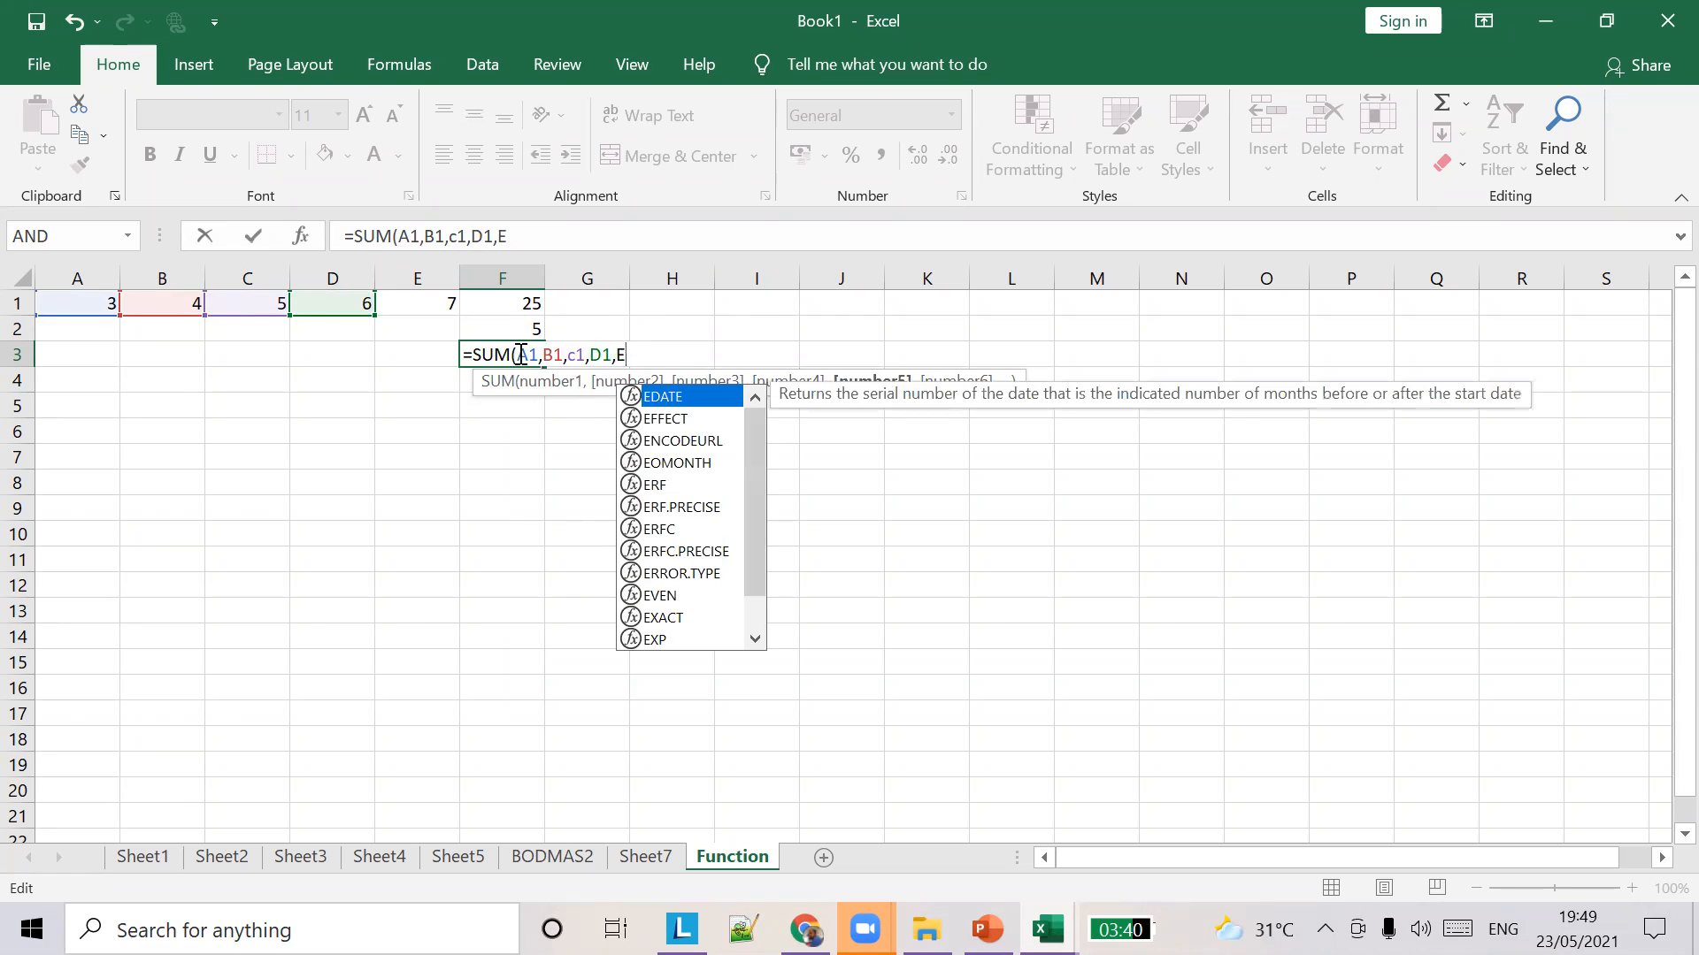
{"action": "type", "text": "5)"}
{"action": "key", "text": "Tab"}
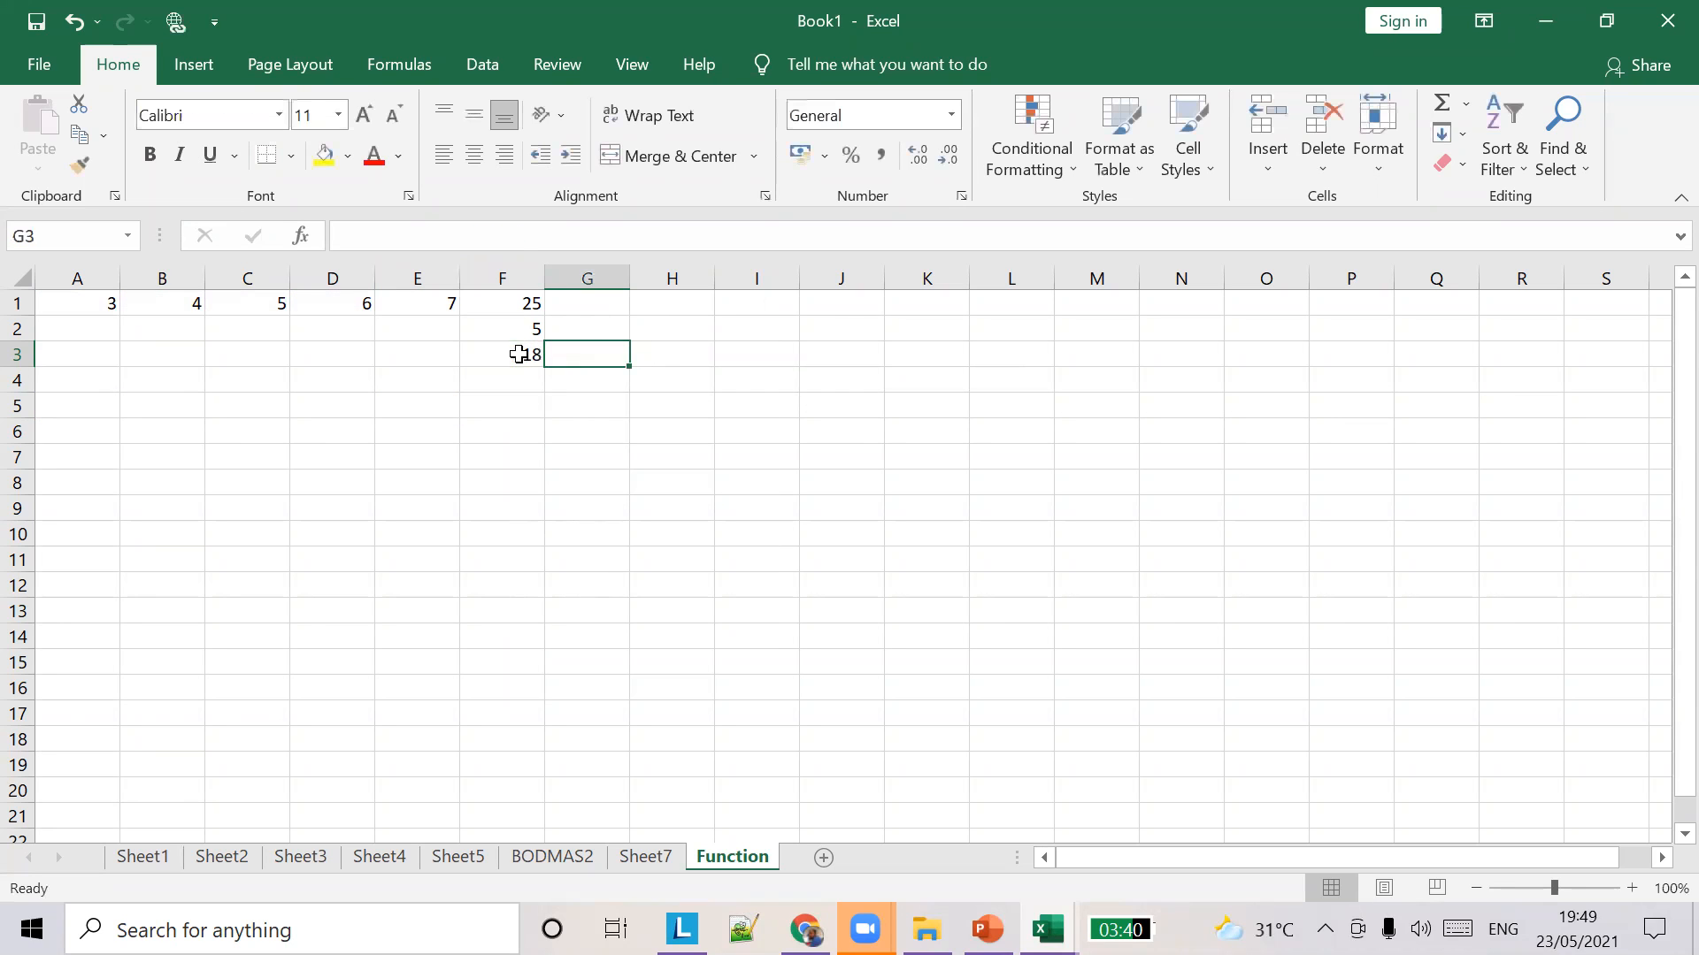
{"action": "left_click", "coordinate": [535, 353]}
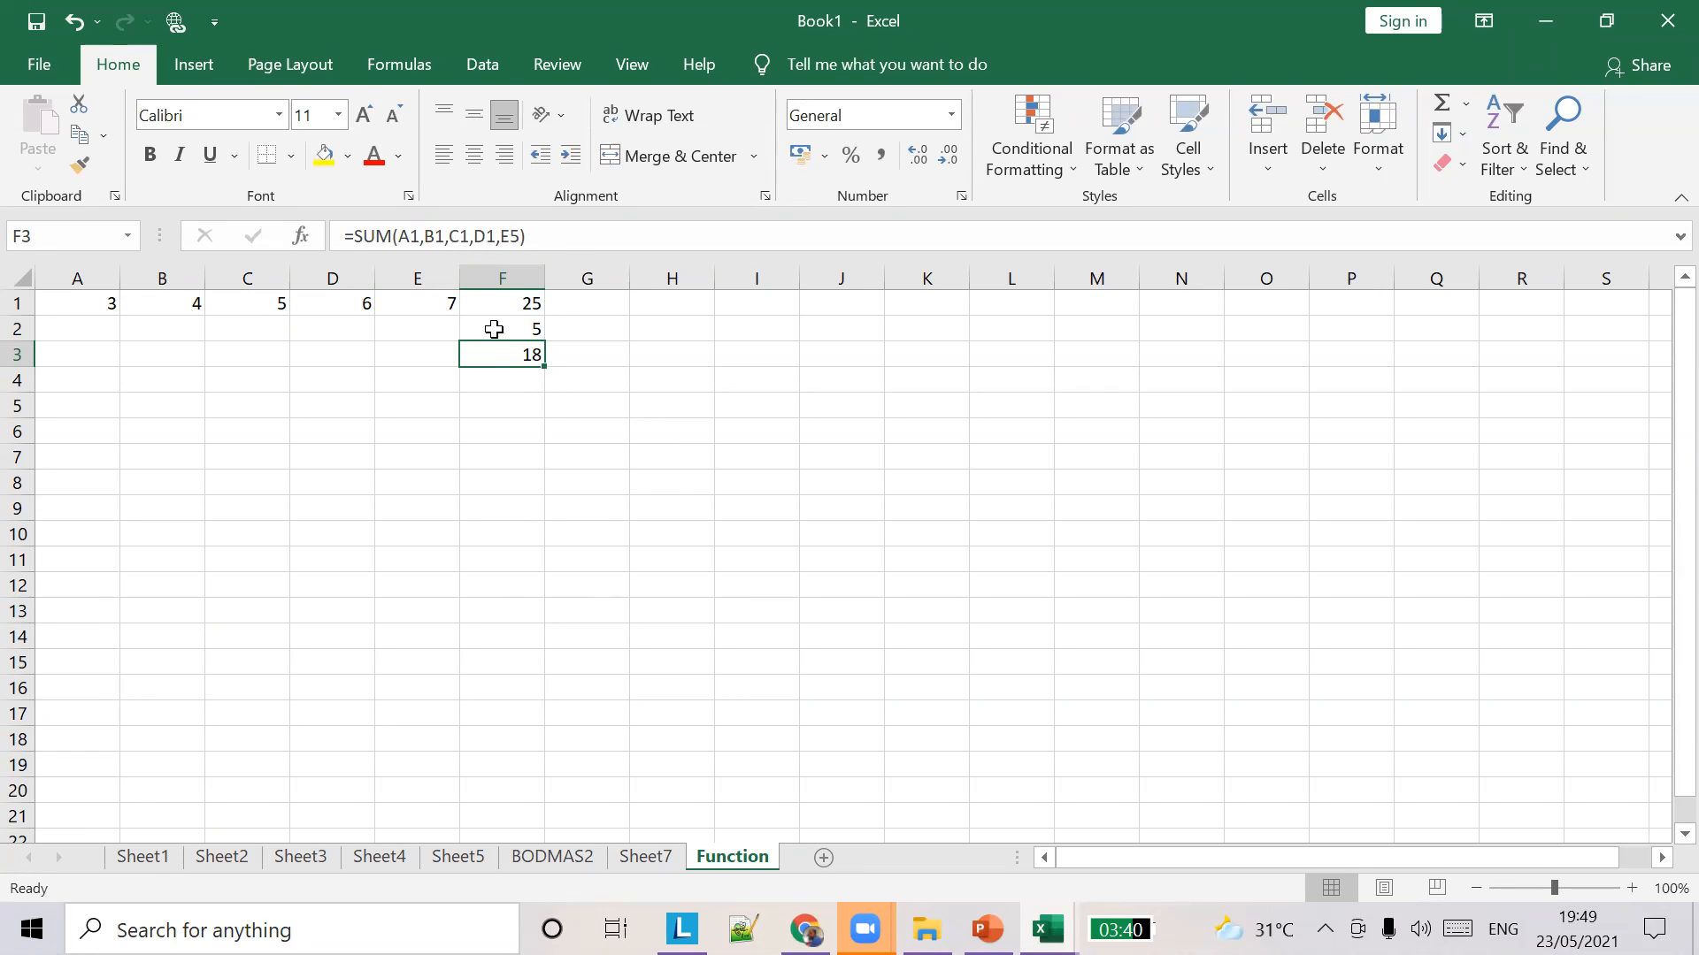
Replace E5 with E1 in the F3 formula so it reads =SUM(A1,B1,C1,D1,E1), and reselect F3 to review it.
{"action": "left_click", "coordinate": [500, 237]}
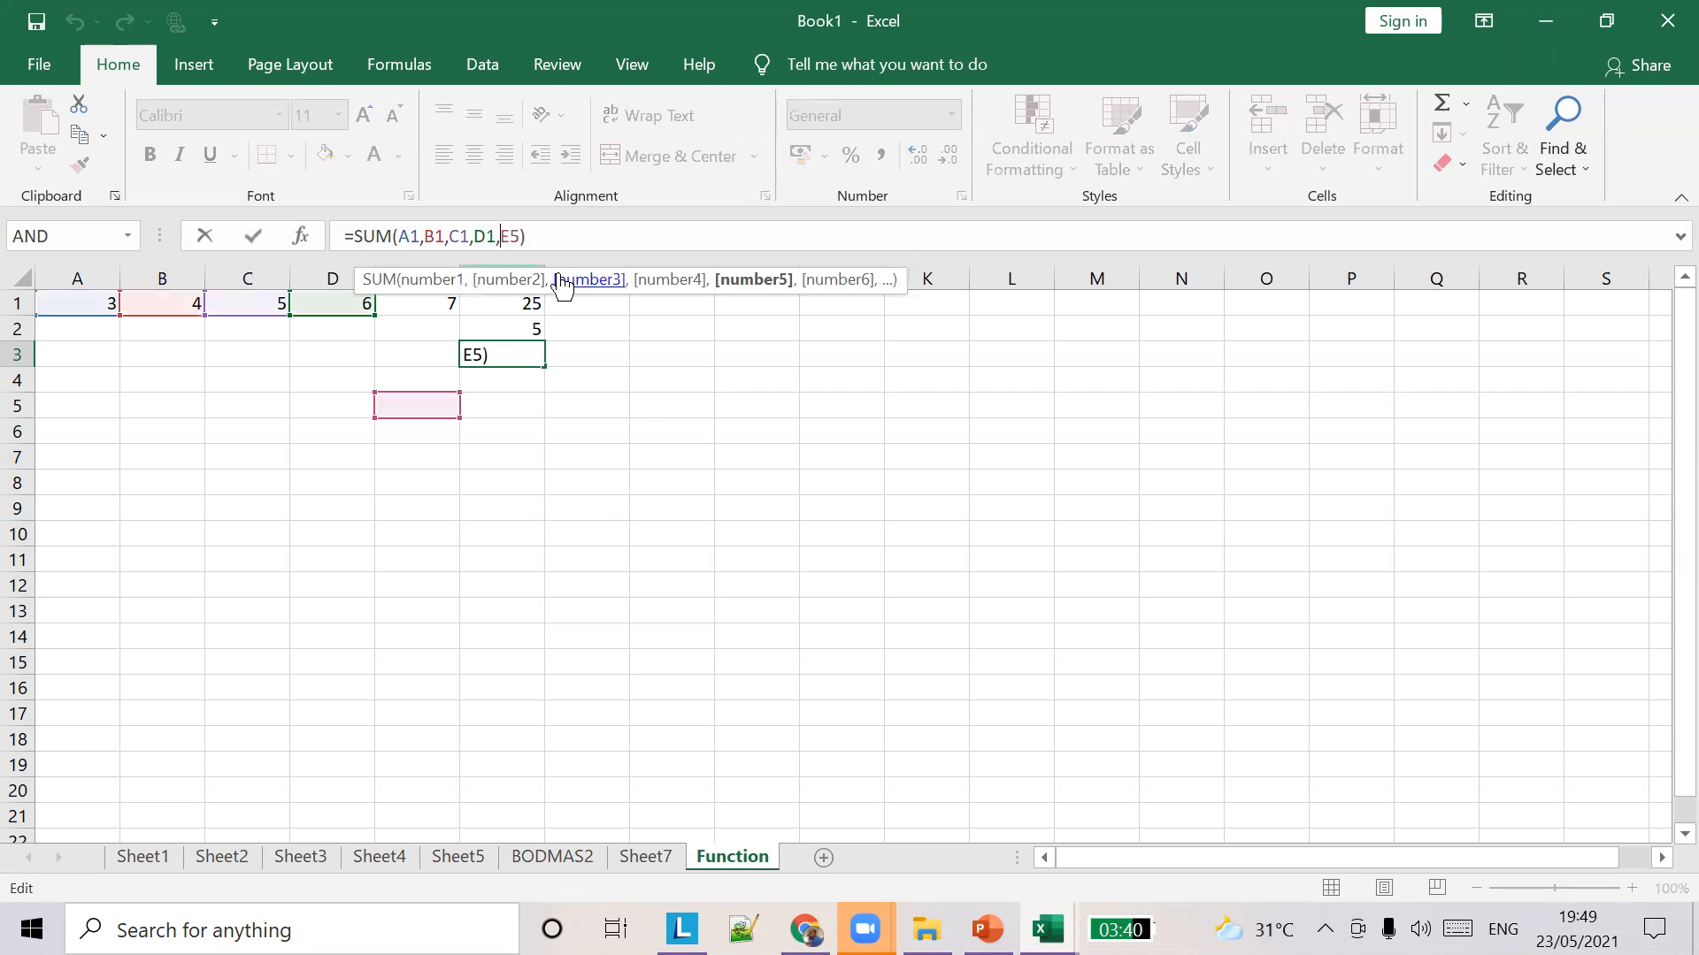
{"action": "key", "text": "Delete"}
{"action": "key", "text": "Delete"}
{"action": "type", "text": "E1"}
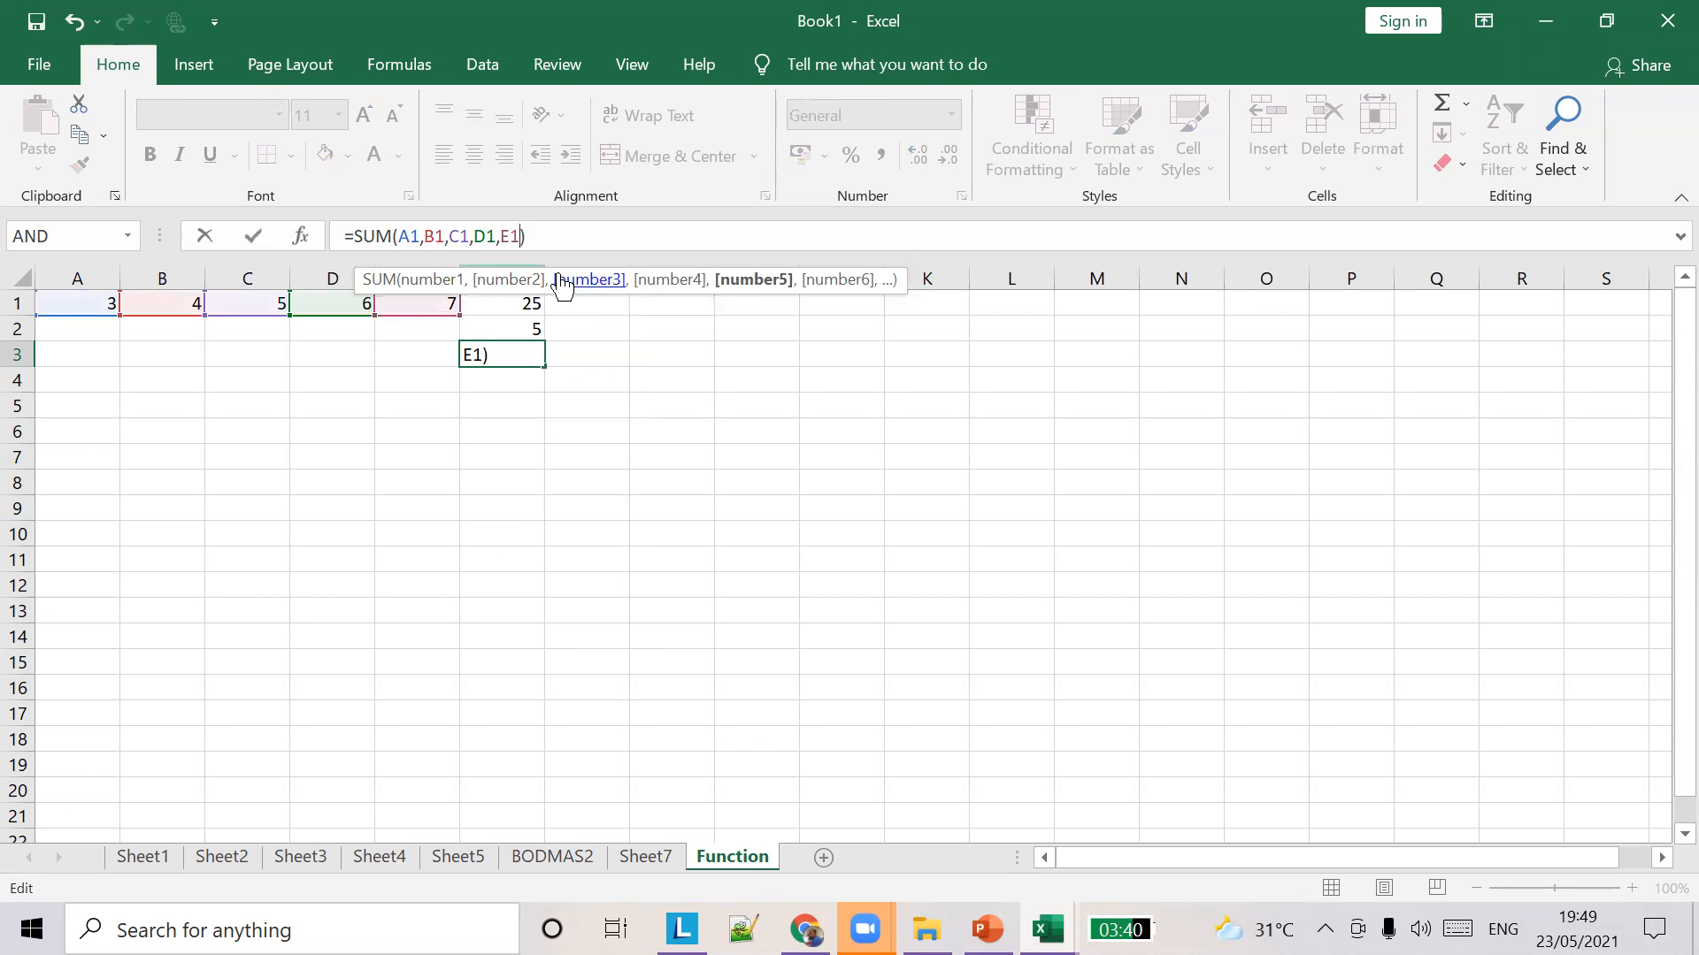
{"action": "key", "text": "Tab"}
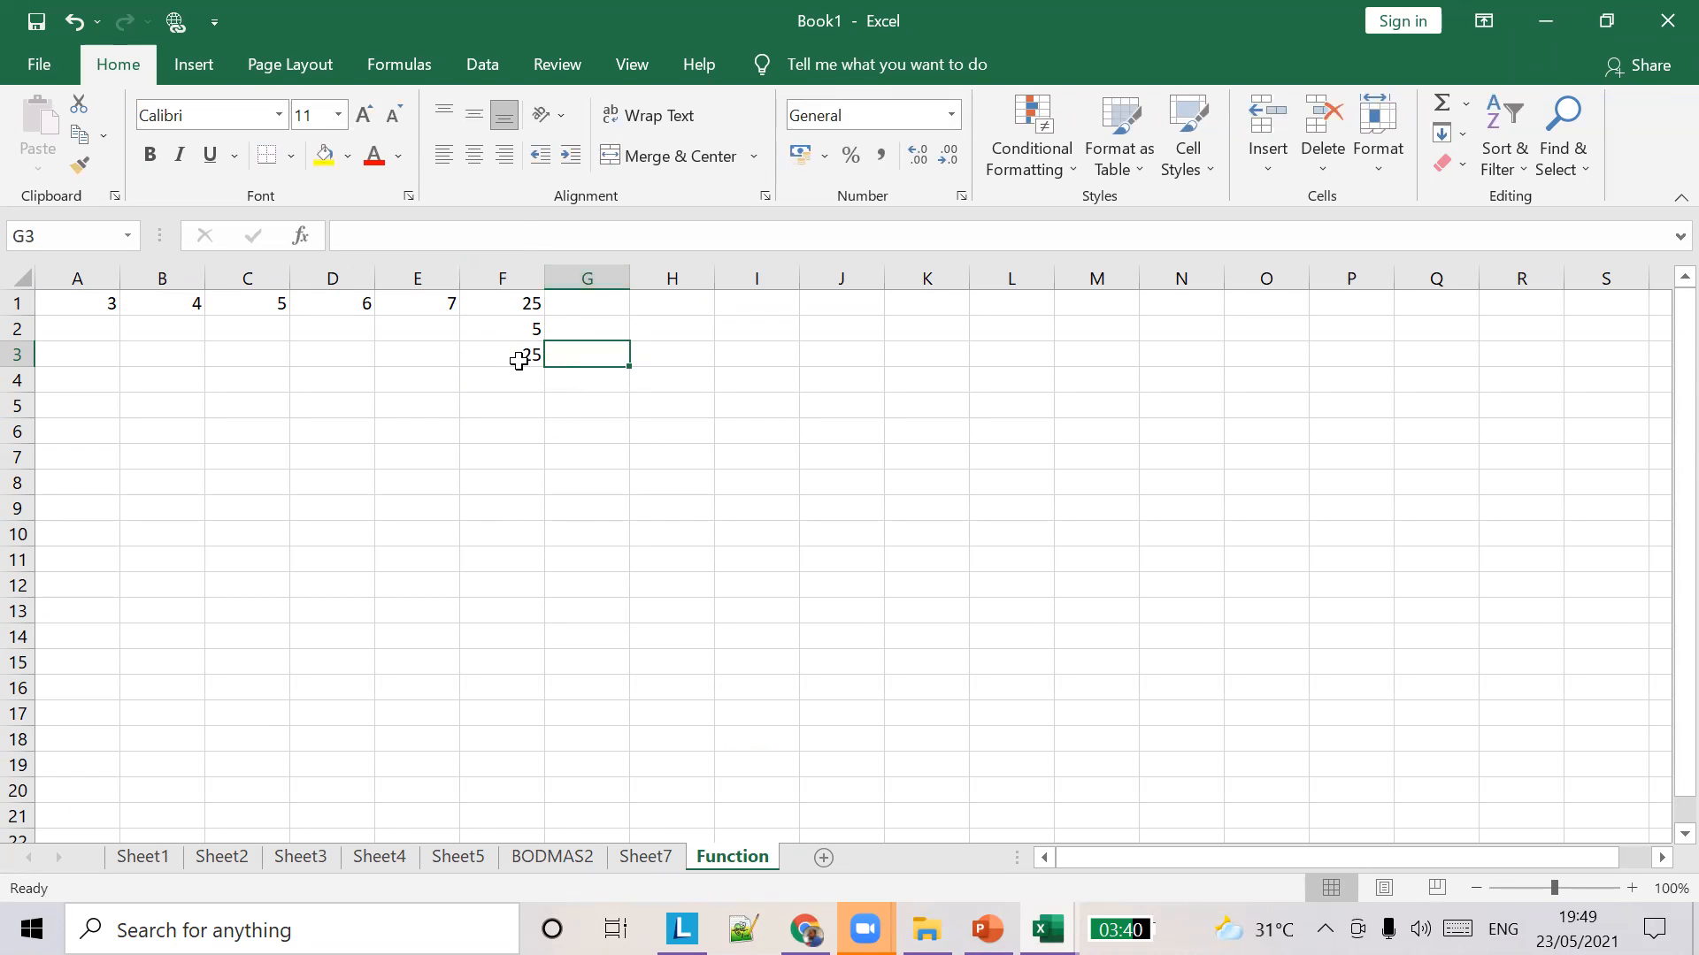
{"action": "left_click", "coordinate": [520, 361]}
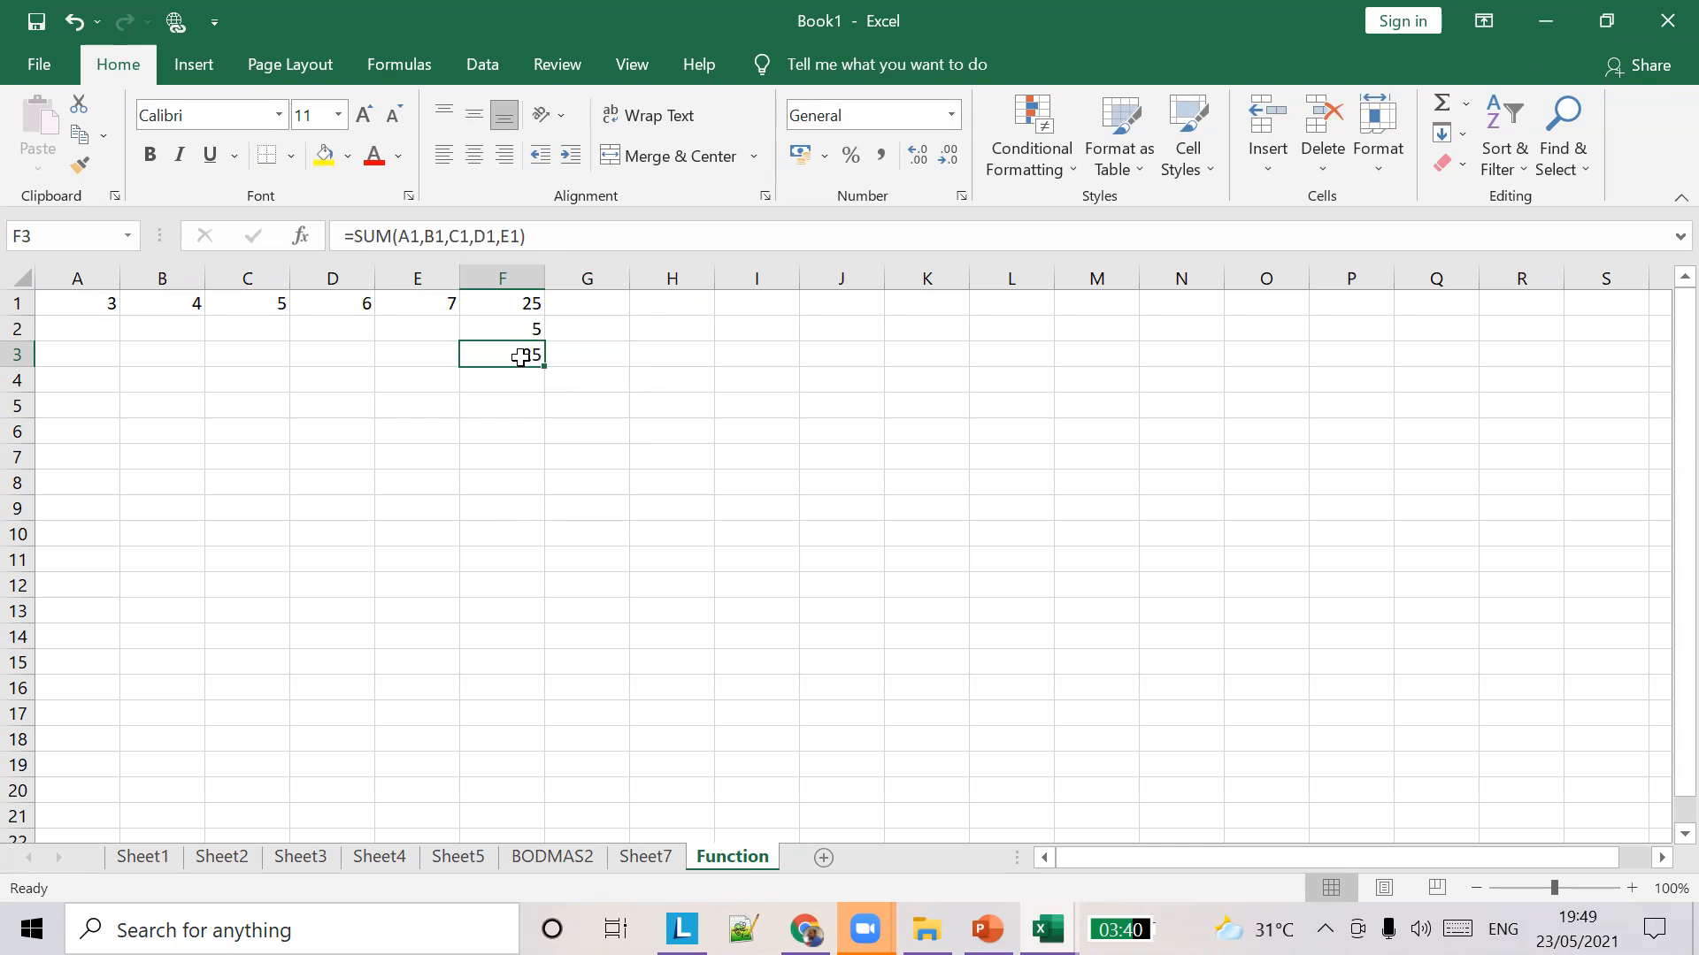
Compare the range formula in F1 with the comma-separated formula in F3, checking how each refers to the row 1 cells.
{"action": "left_click", "coordinate": [510, 307]}
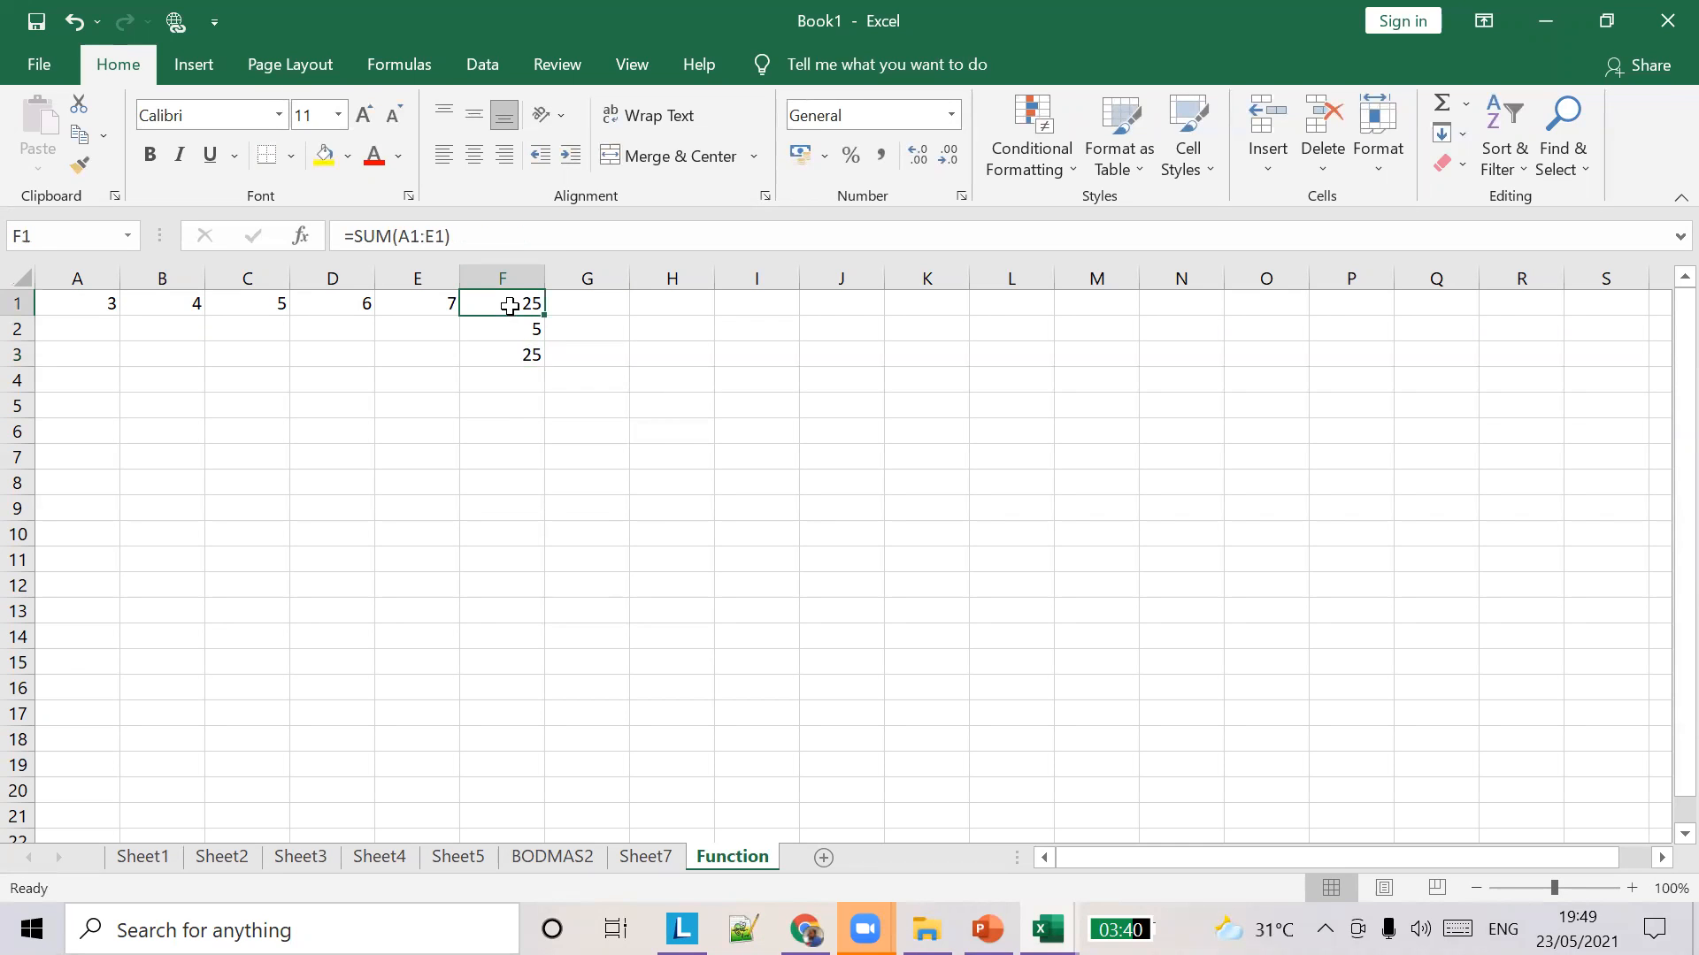
{"action": "left_click", "coordinate": [506, 354]}
{"action": "left_click", "coordinate": [504, 310]}
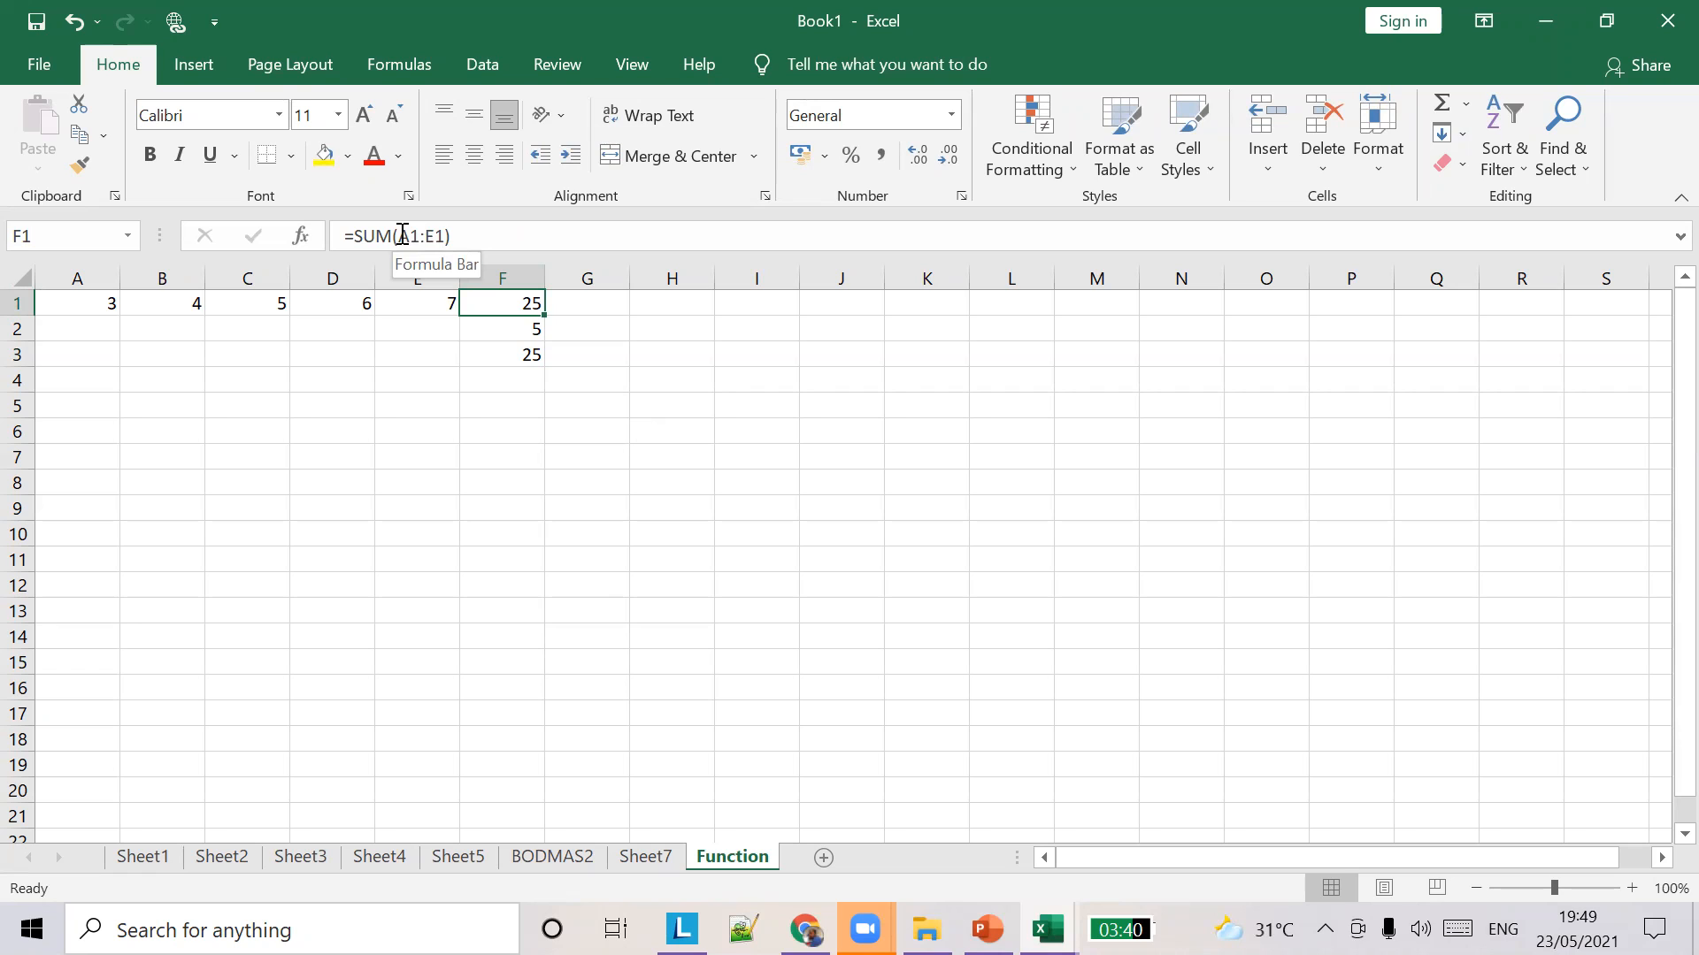
{"action": "left_click", "coordinate": [519, 350]}
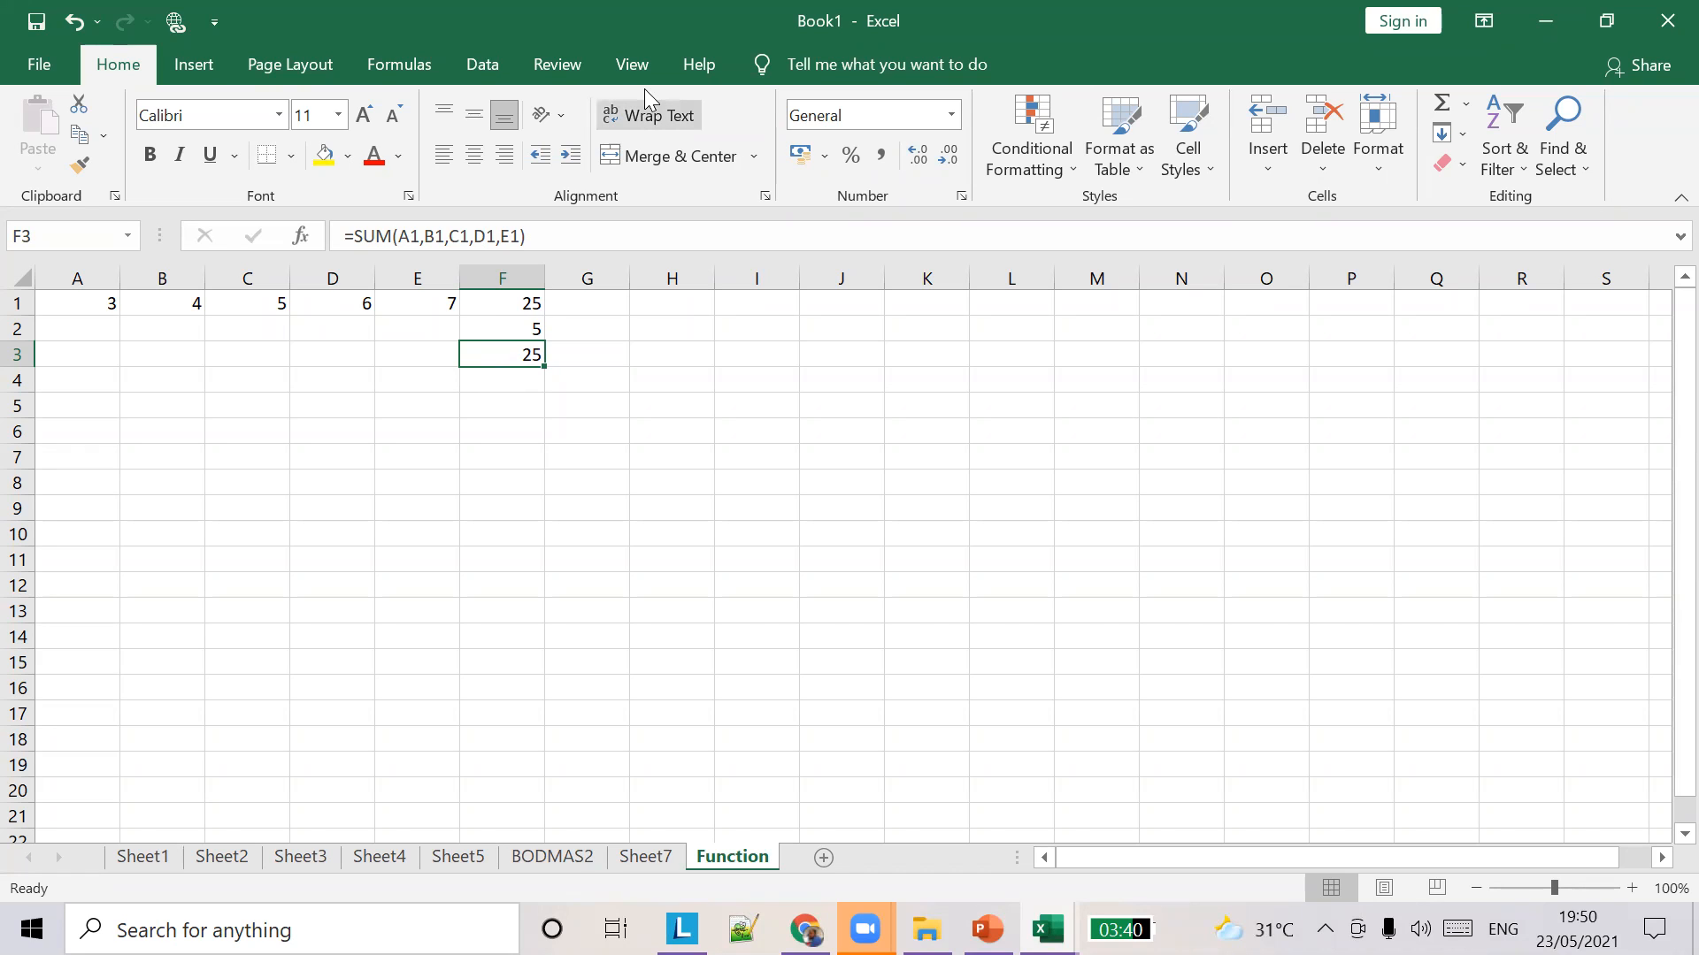
{"action": "left_click", "coordinate": [1128, 155]}
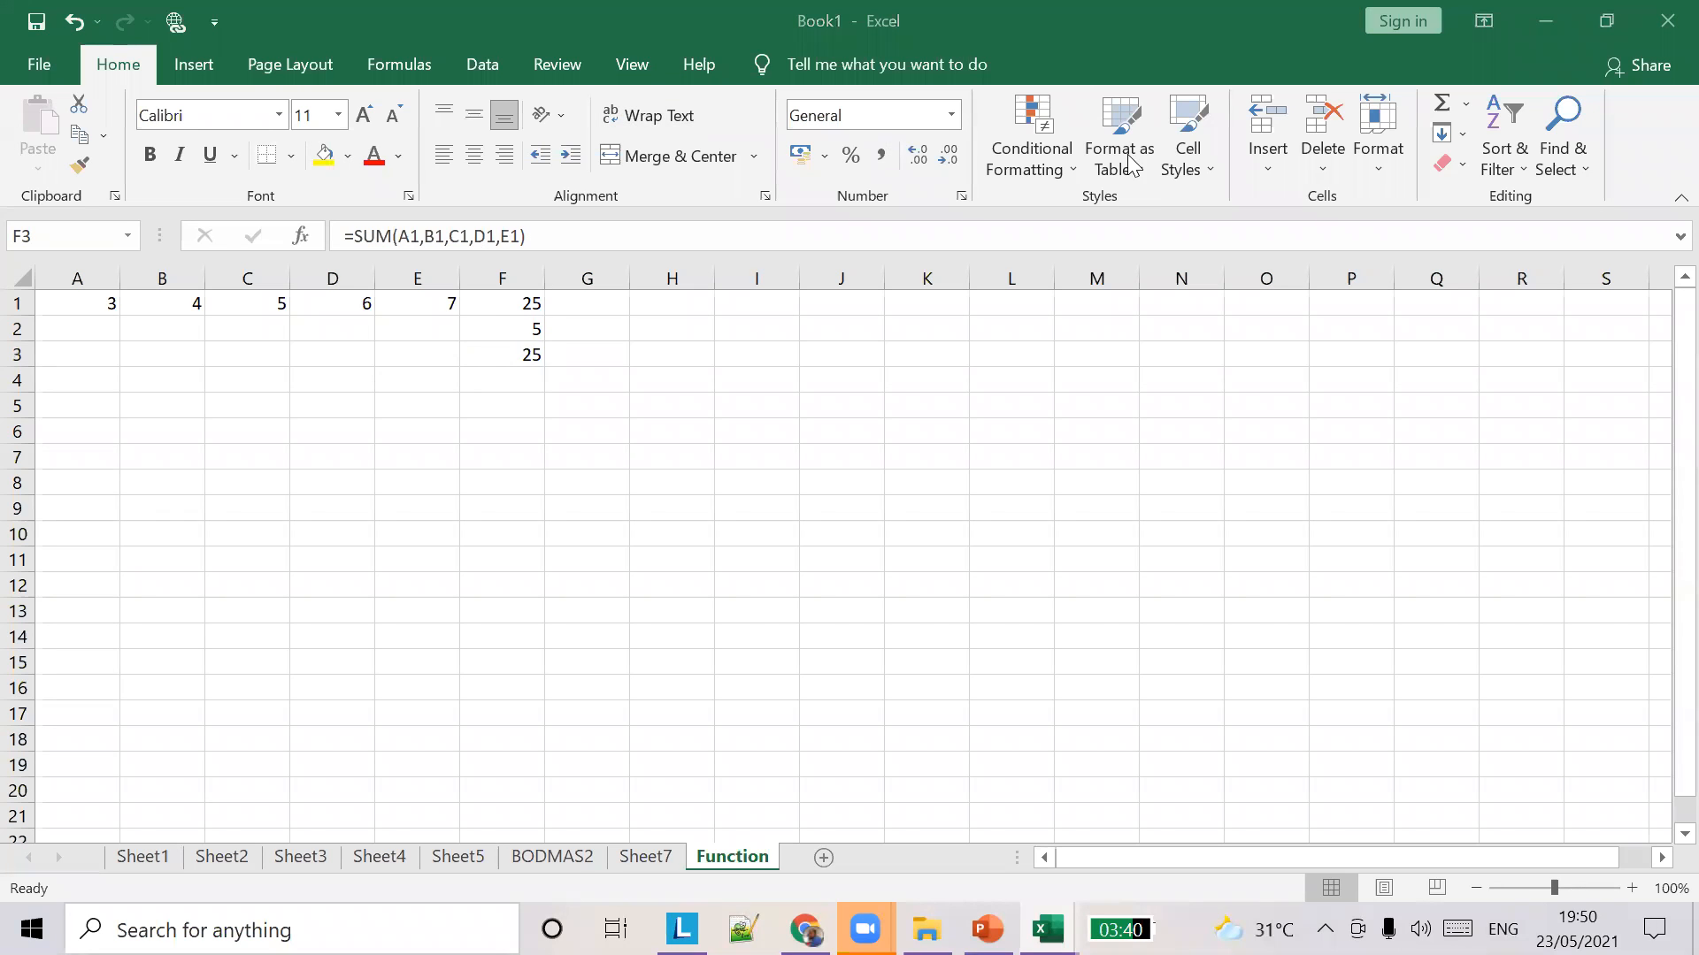
{"action": "left_click", "coordinate": [509, 355]}
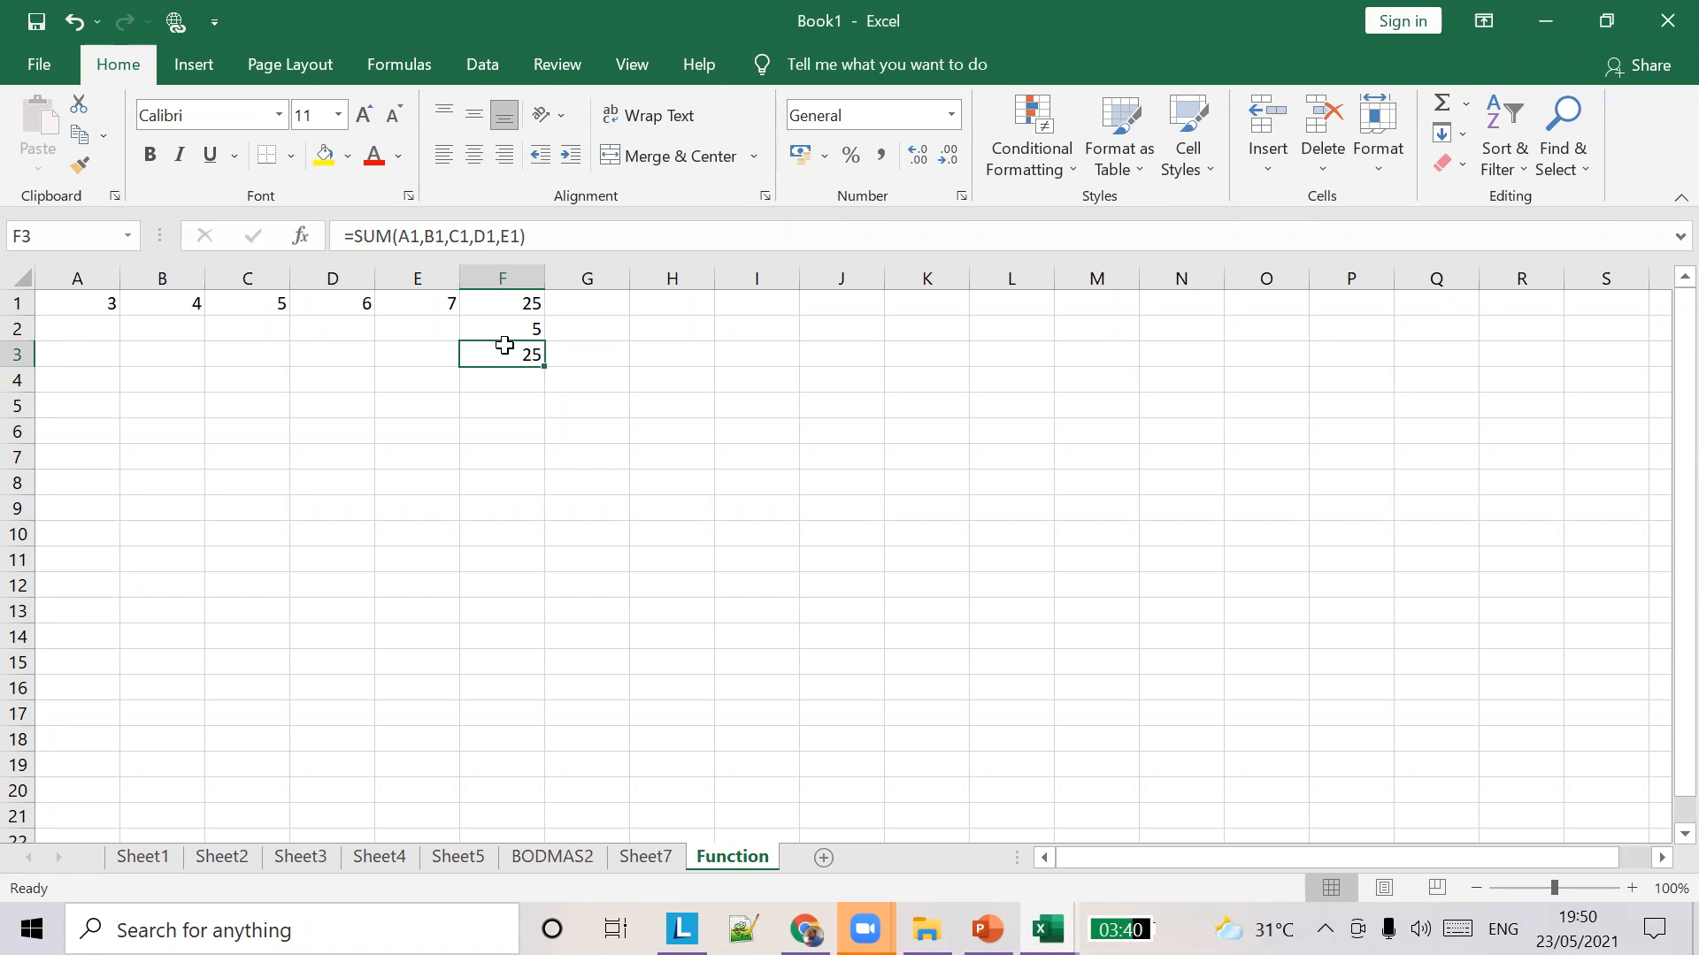
{"action": "left_click", "coordinate": [280, 307]}
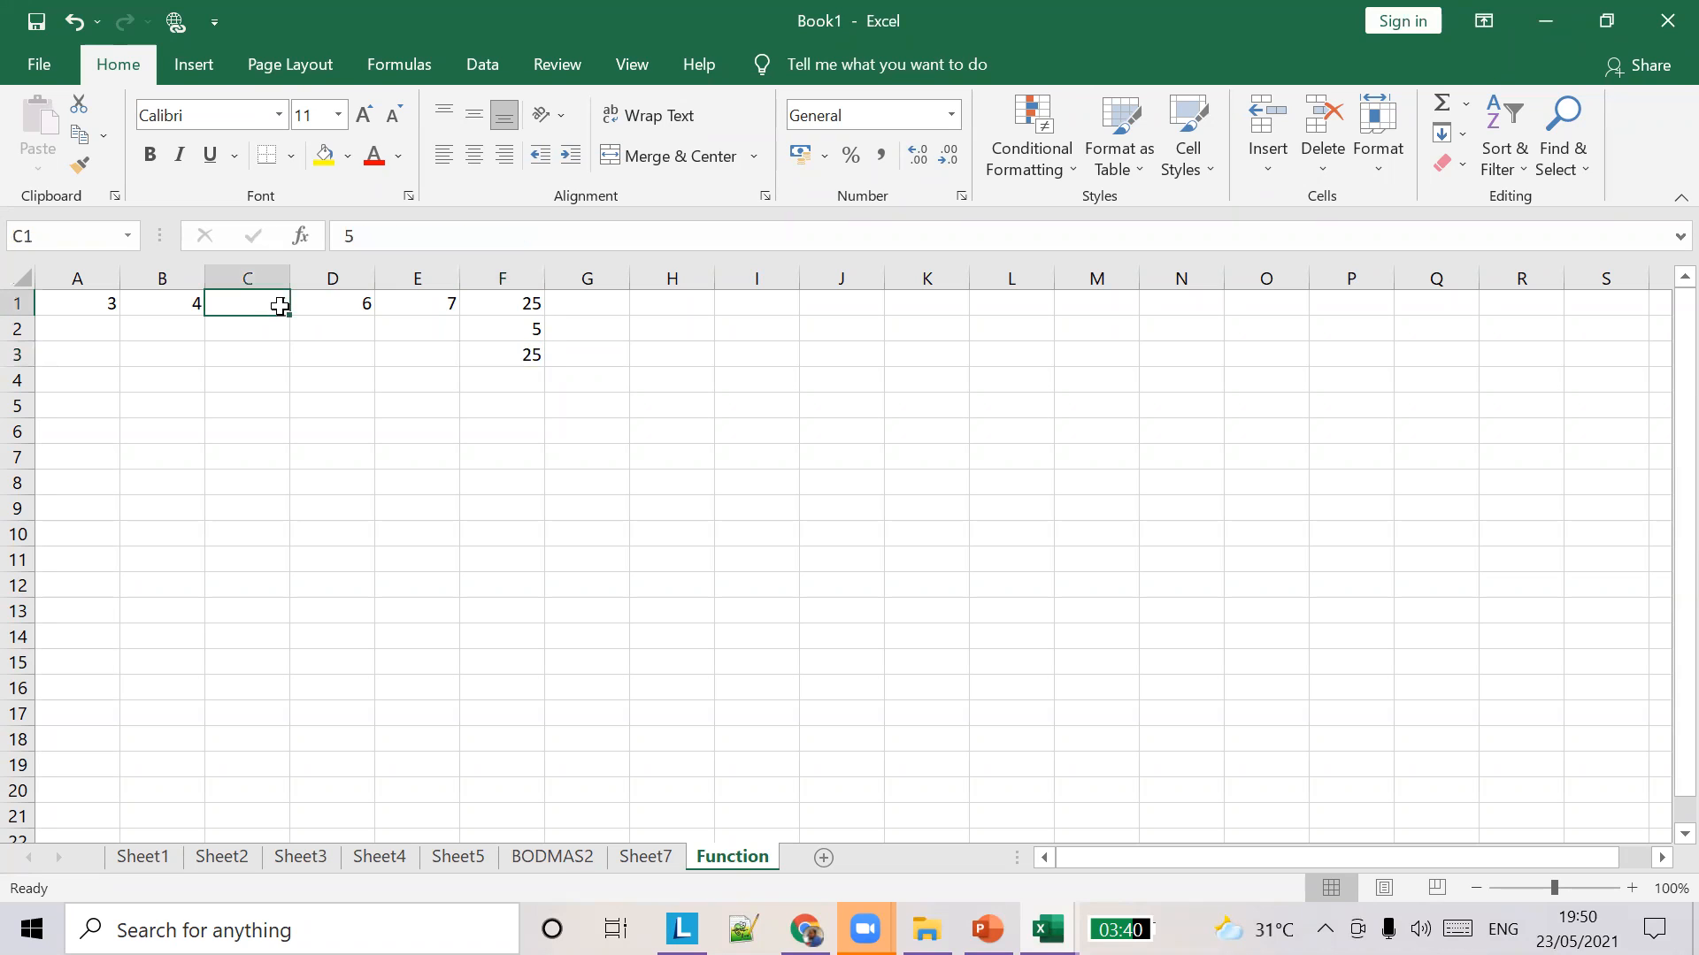
{"action": "left_click", "coordinate": [531, 306]}
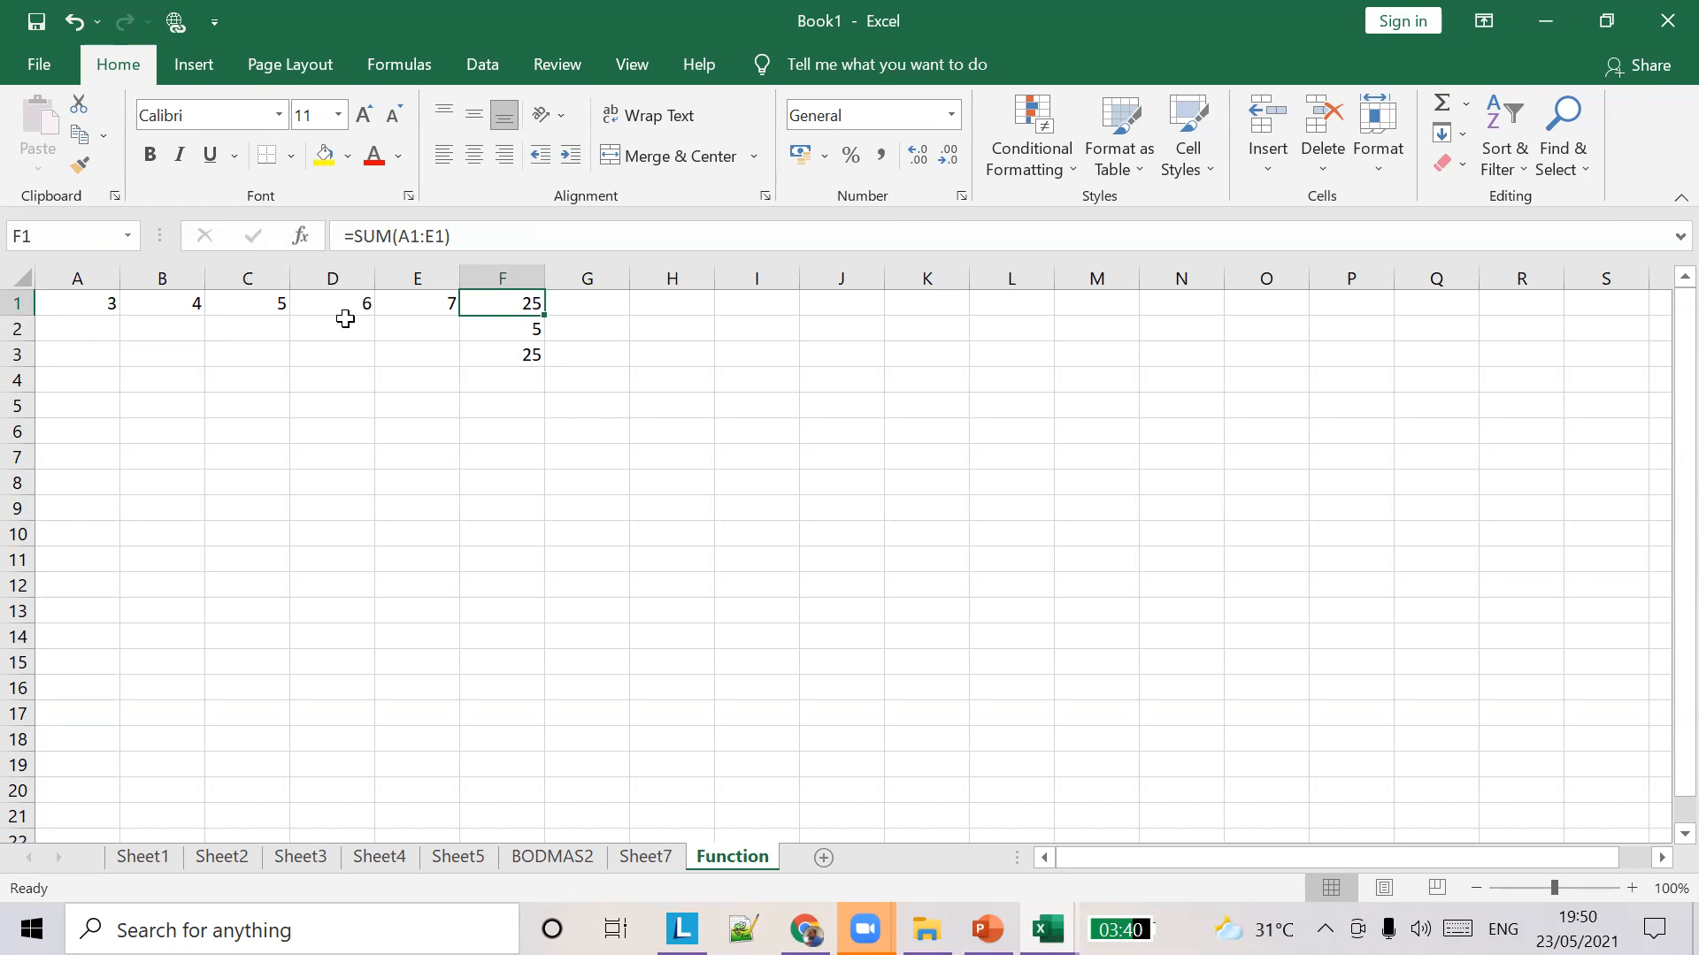
Remove the C1 reference from the F3 formula so it reads =SUM(A1,B1,D1,E1).
{"action": "left_click", "coordinate": [498, 355]}
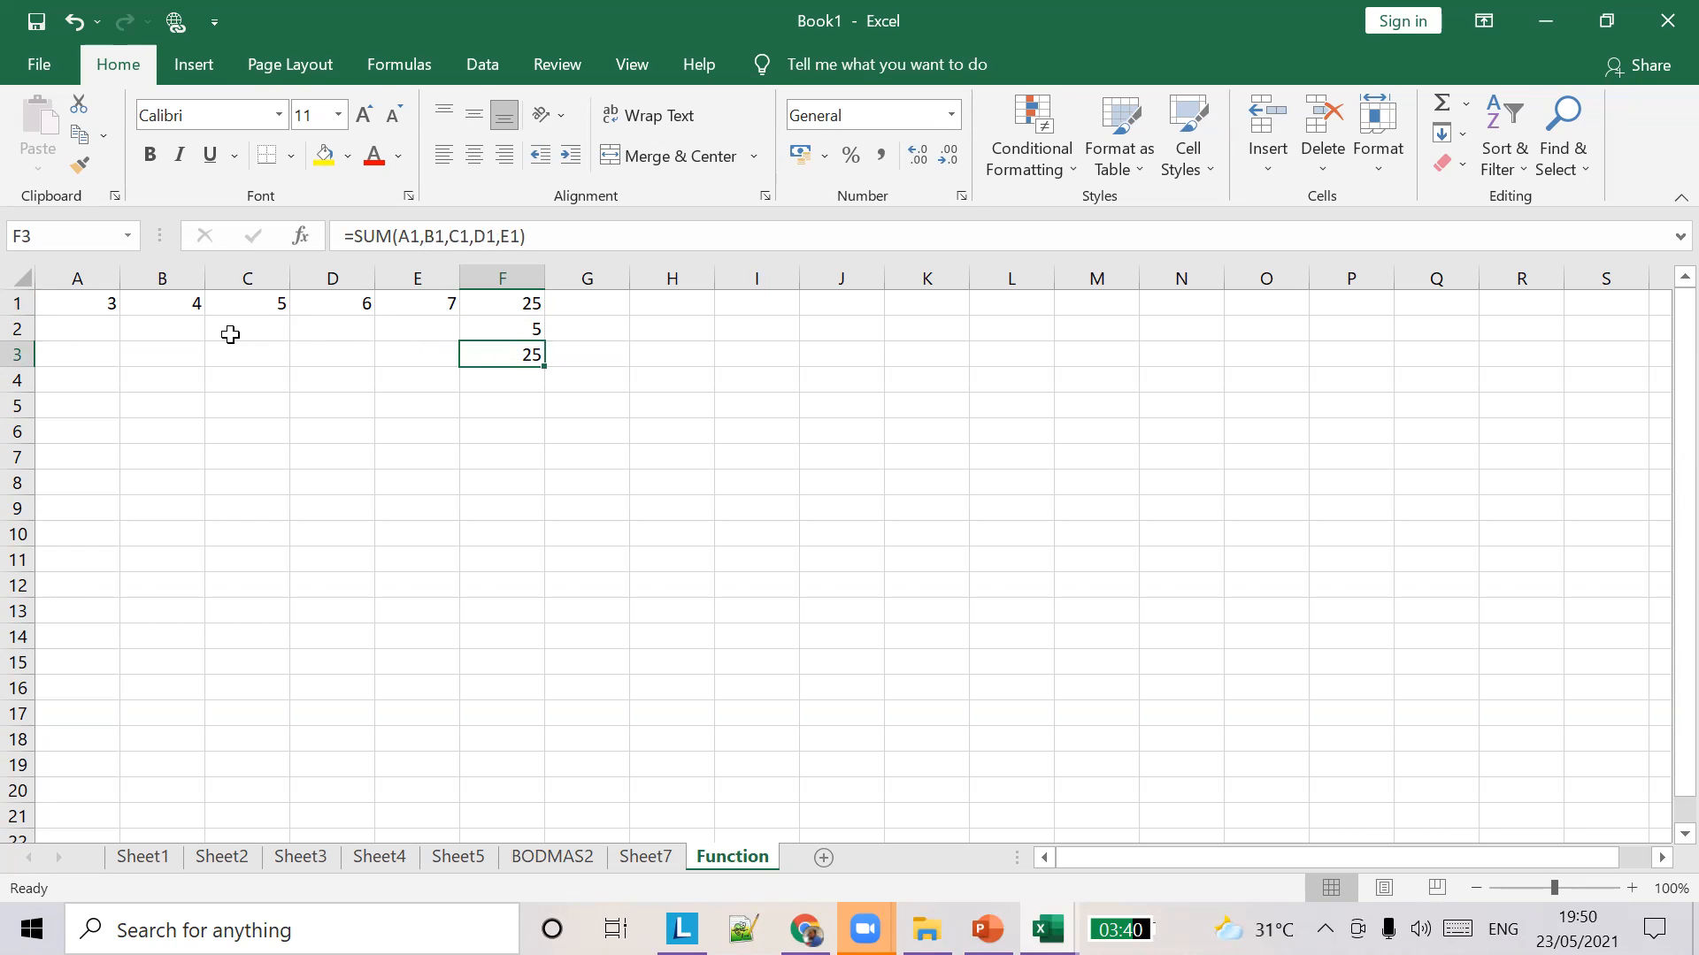
{"action": "left_click", "coordinate": [472, 237]}
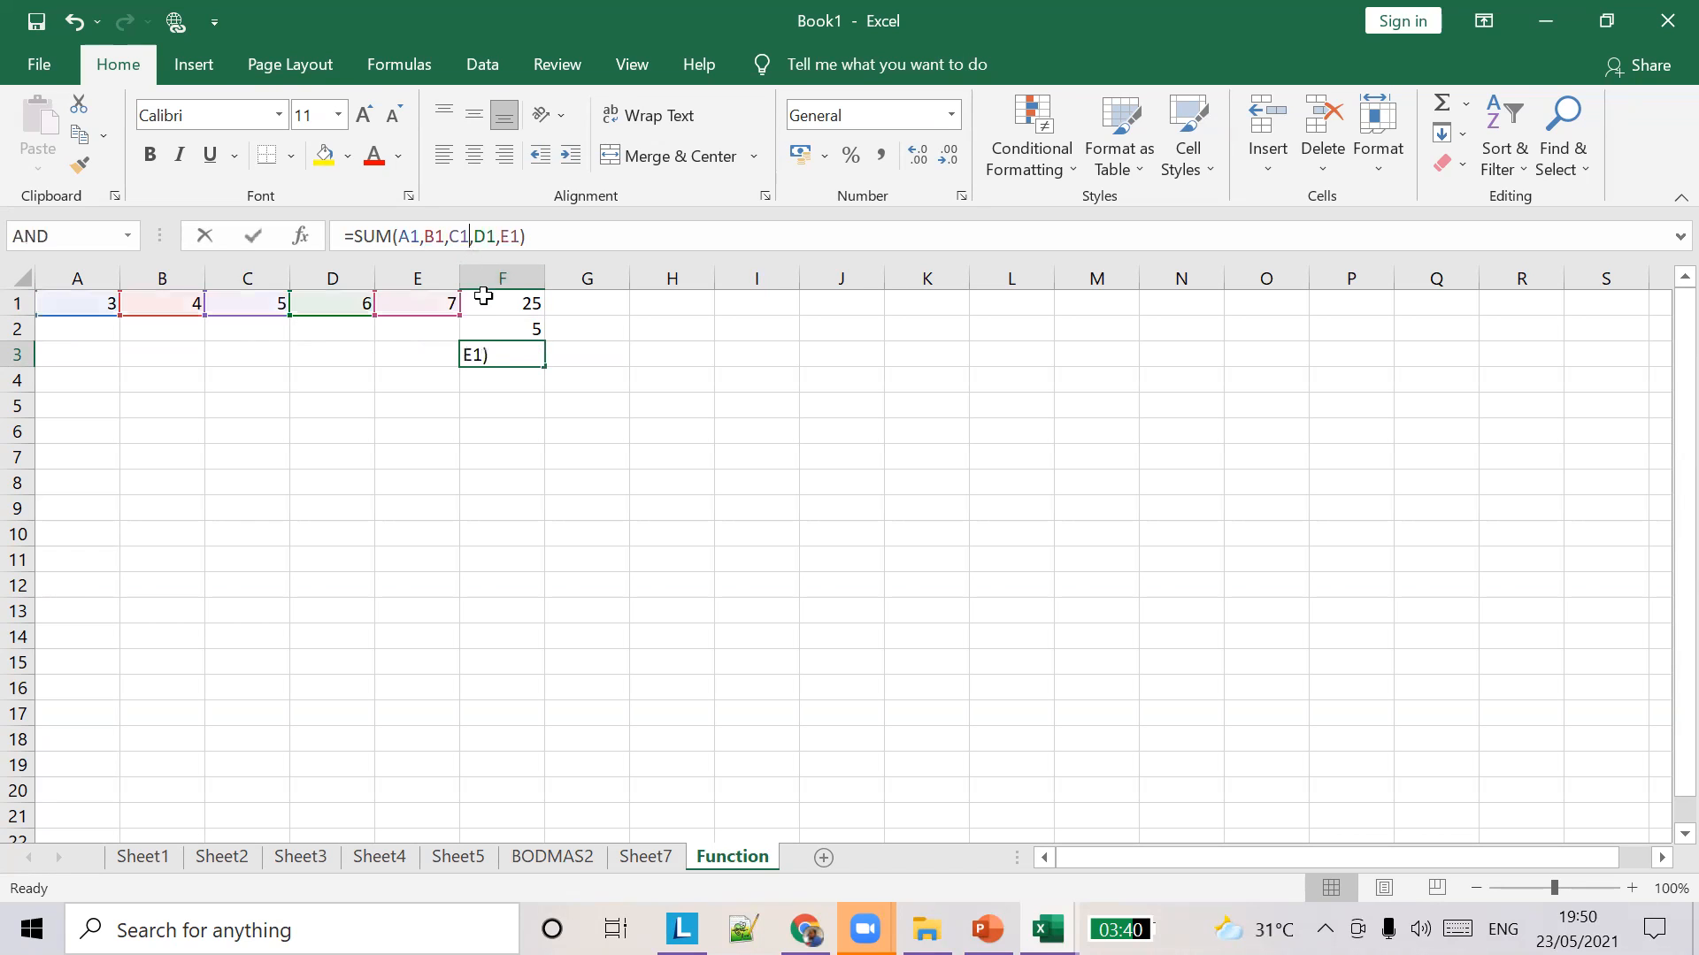
{"action": "key", "text": "BackSpace"}
{"action": "key", "text": "BackSpace"}
{"action": "key", "text": "BackSpace"}
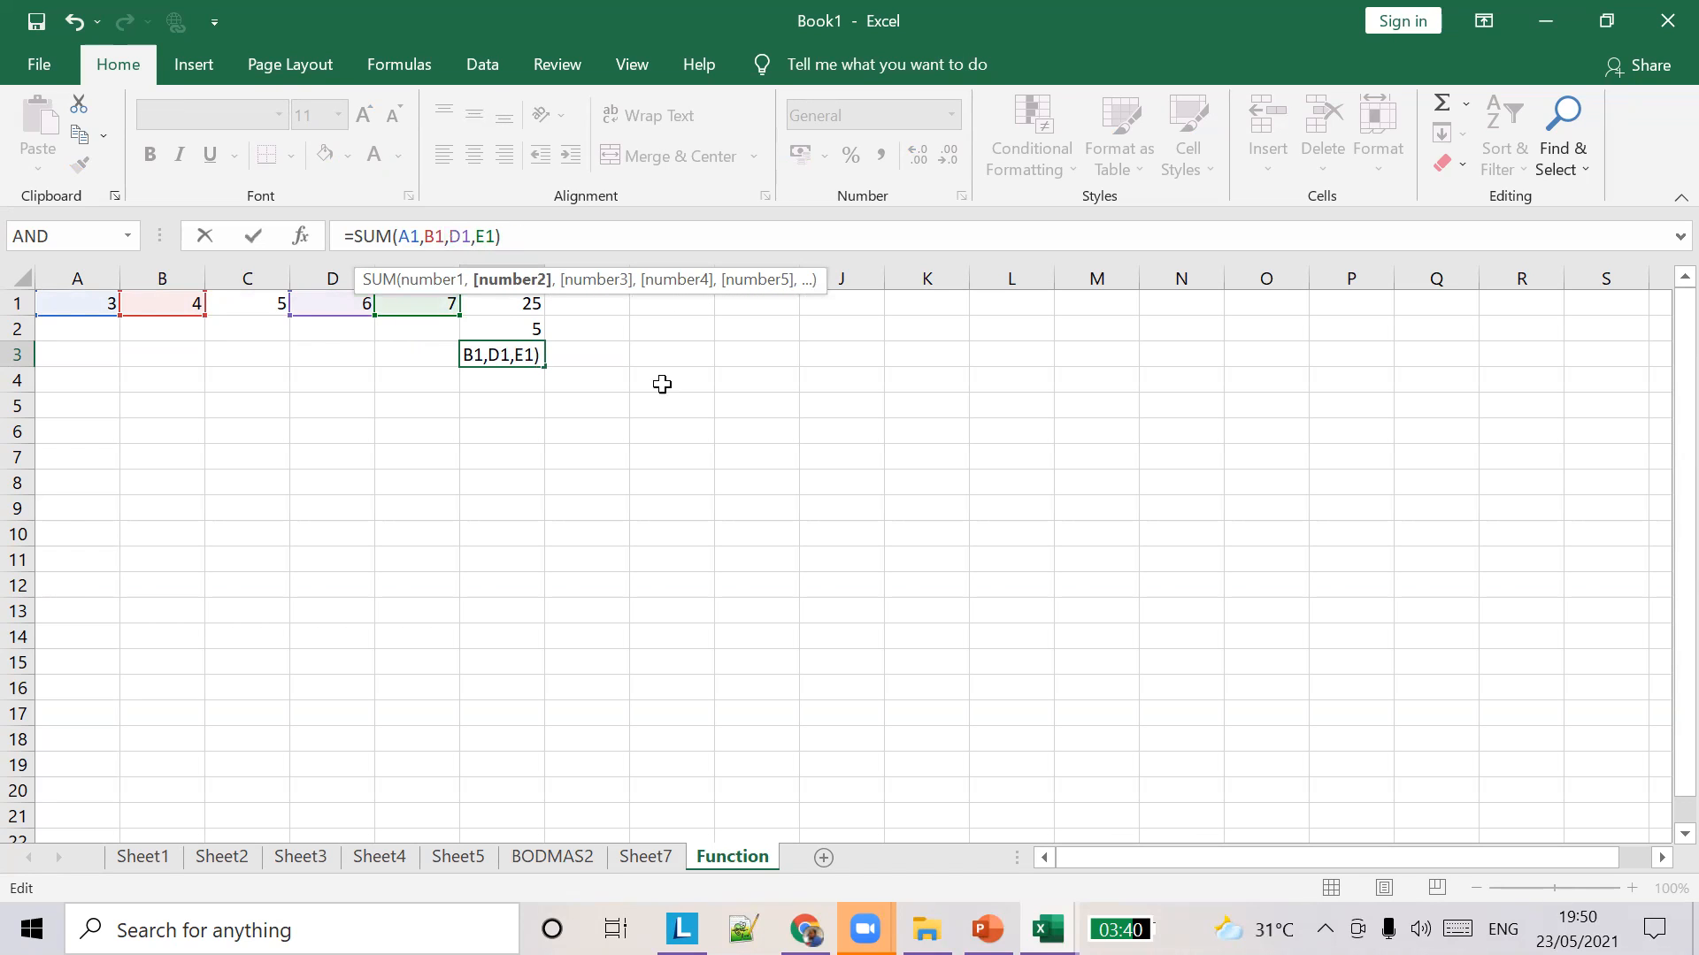
{"action": "left_click", "coordinate": [657, 352]}
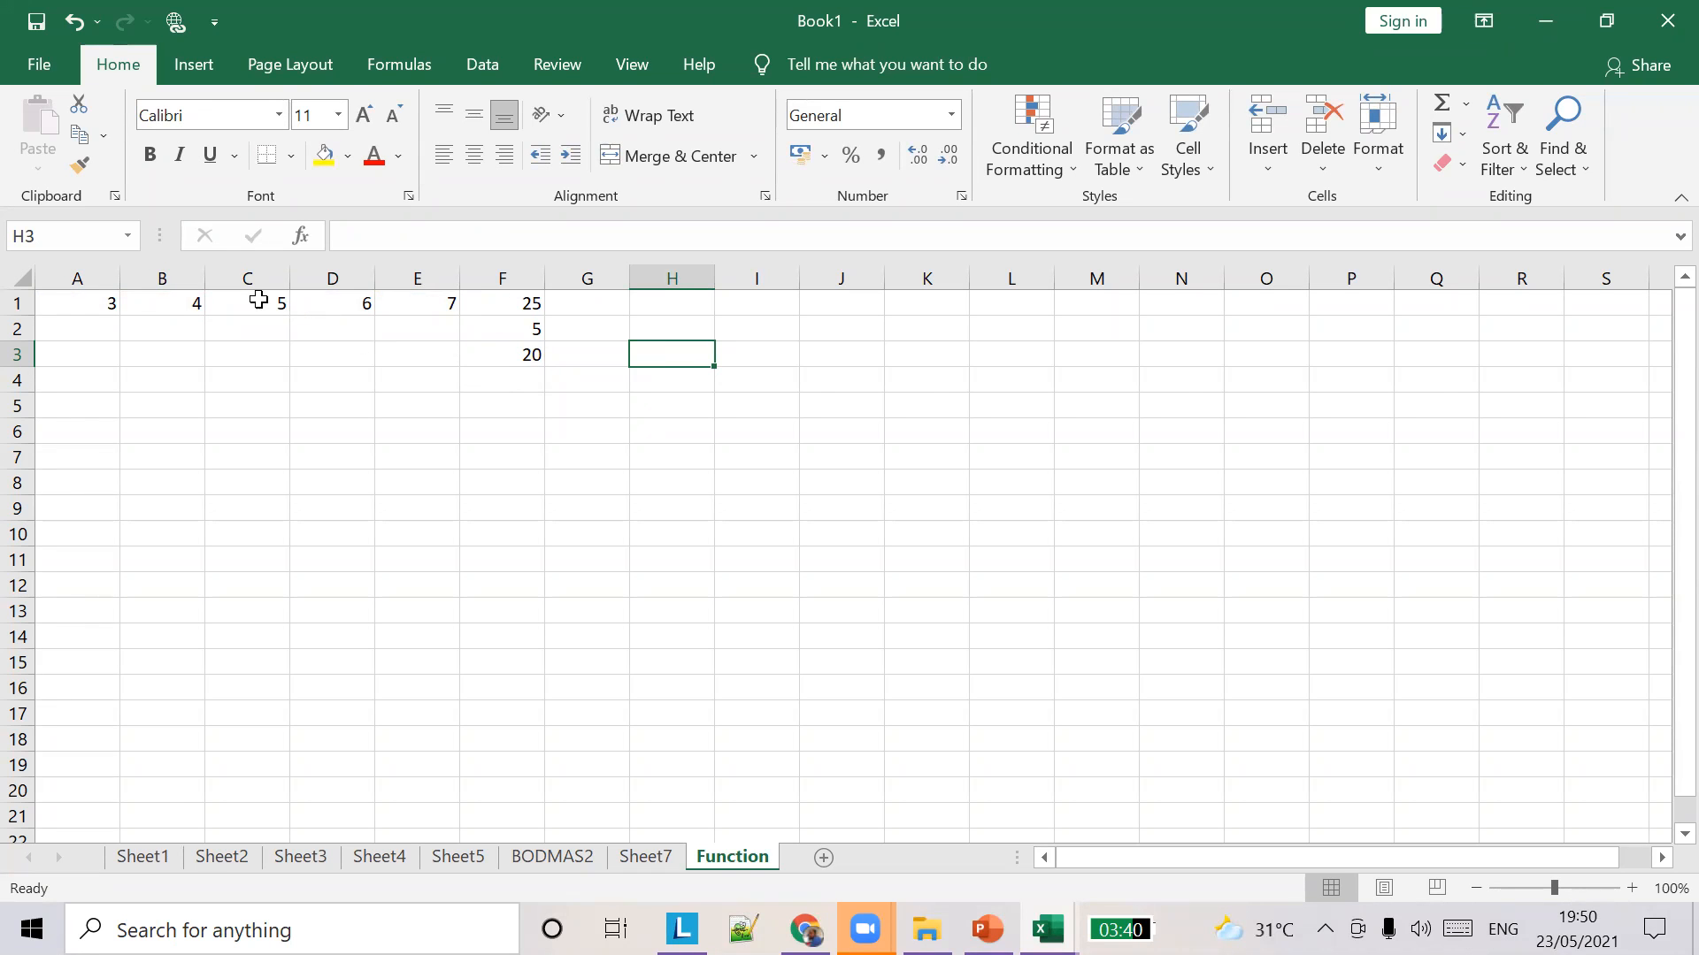
Examine the formulas in F1 and F3 against the values in A1:E1 to see which cells each one adds.
{"action": "left_click", "coordinate": [524, 357]}
{"action": "left_click", "coordinate": [515, 307]}
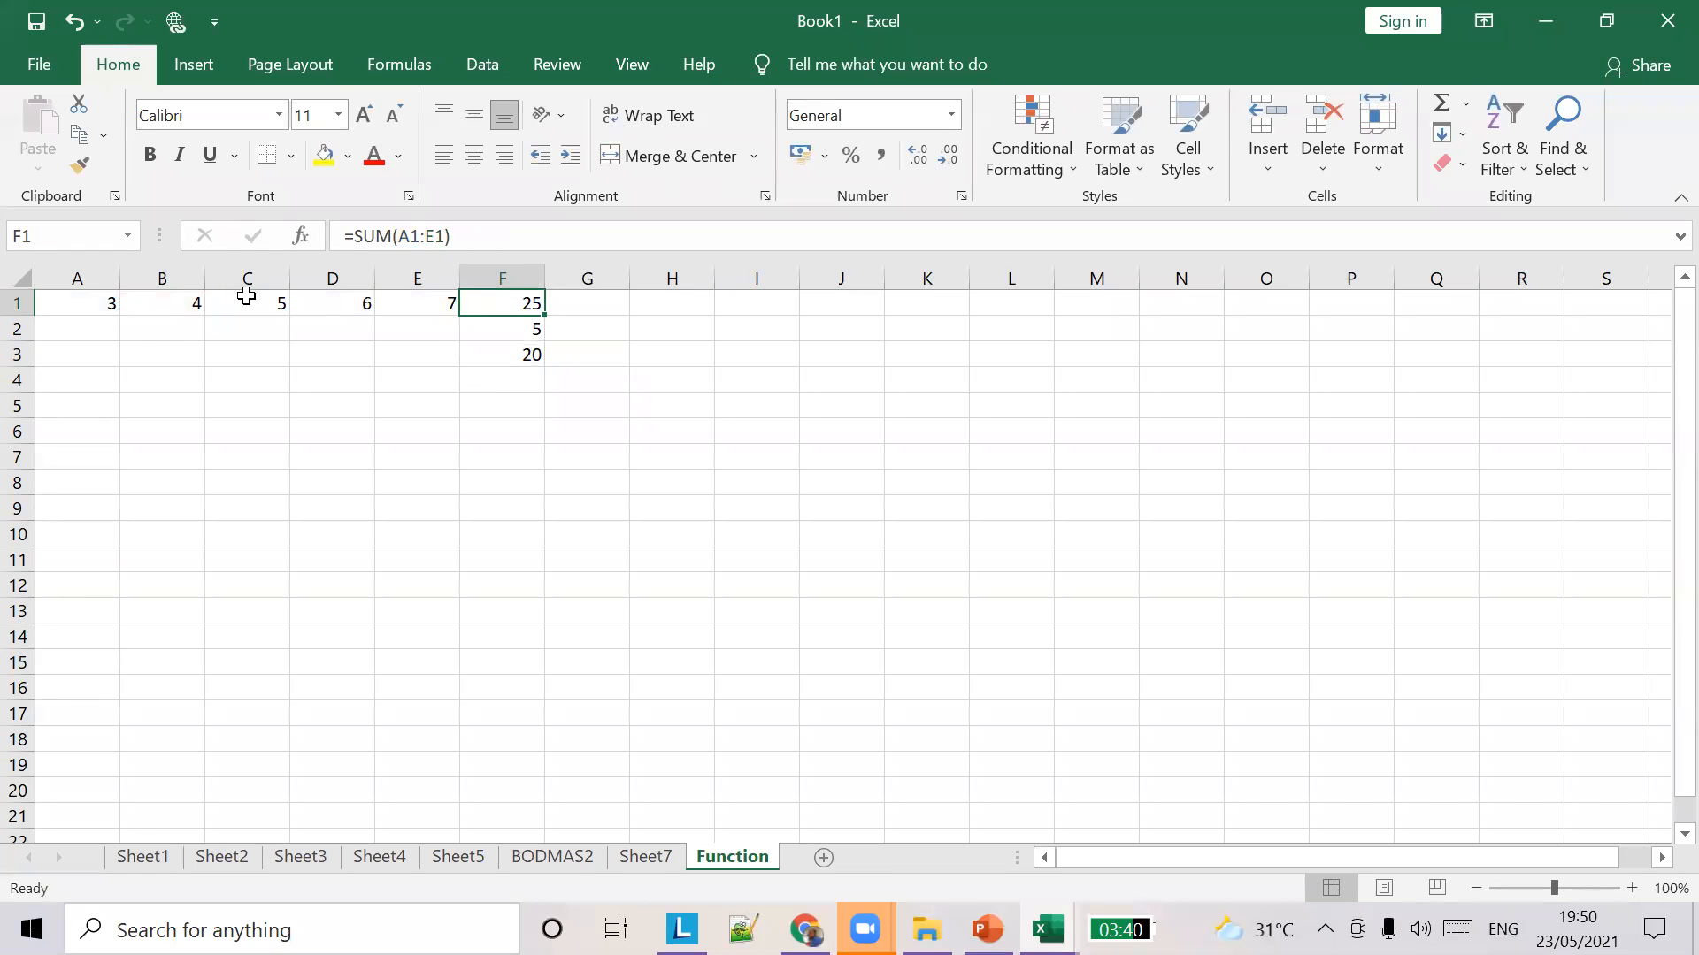
{"action": "left_click", "coordinate": [529, 354]}
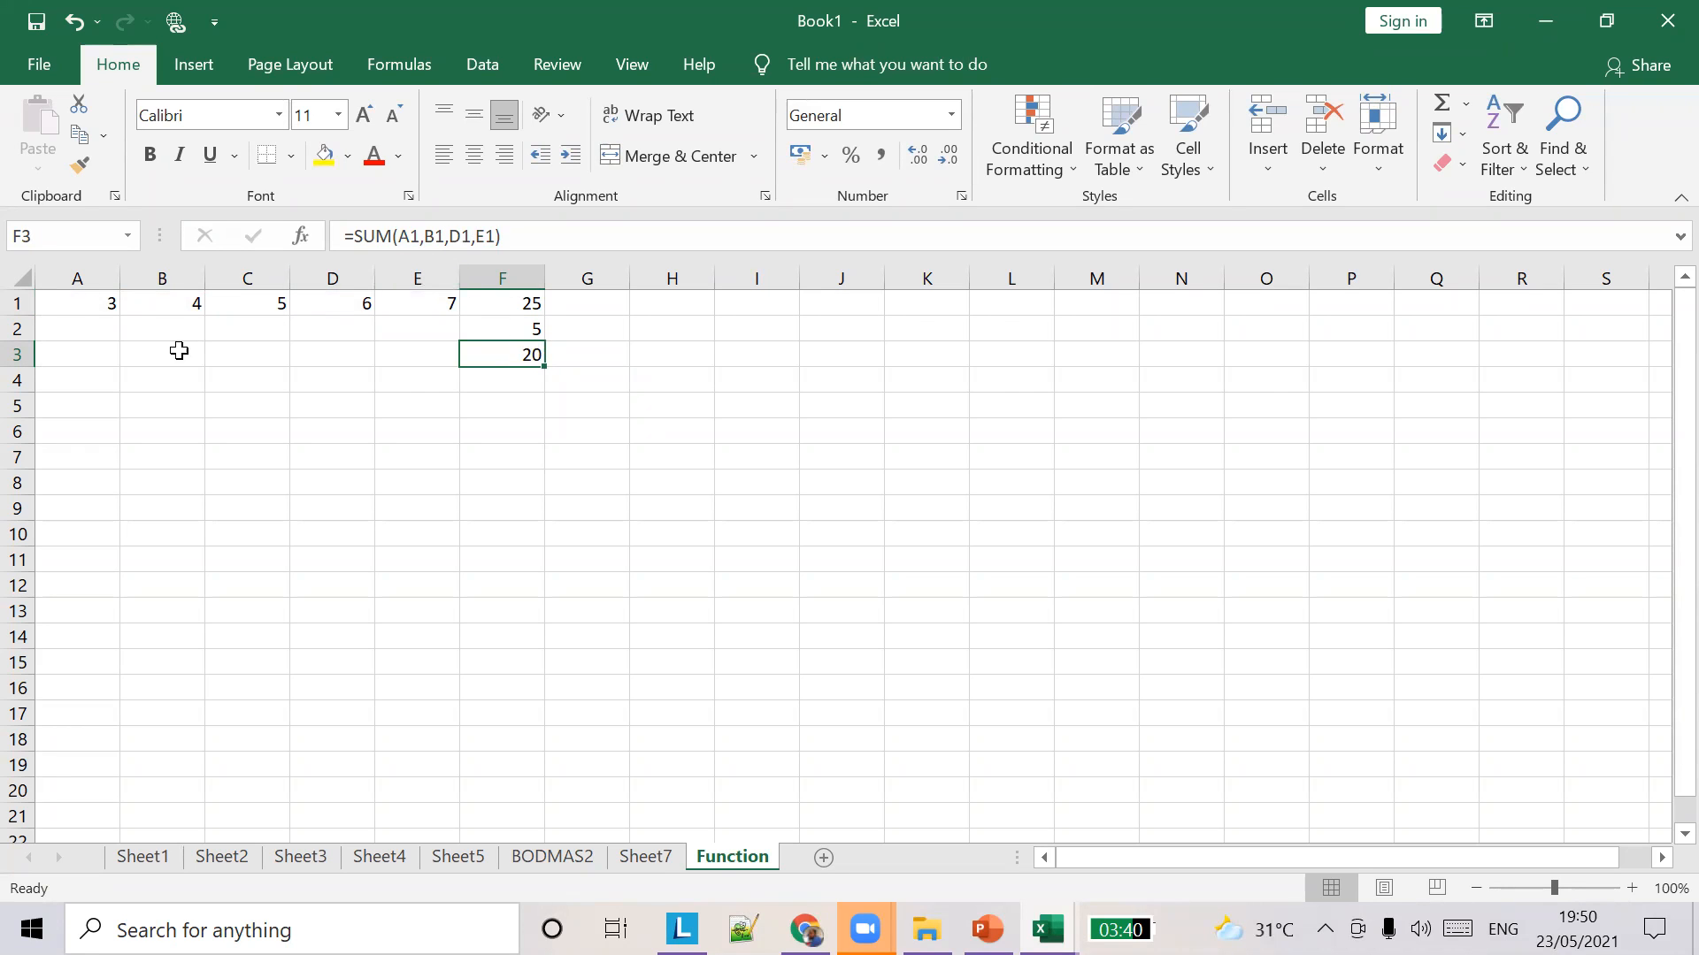
{"action": "left_click_drag", "start_coordinate": [91, 304], "coordinate": [391, 295]}
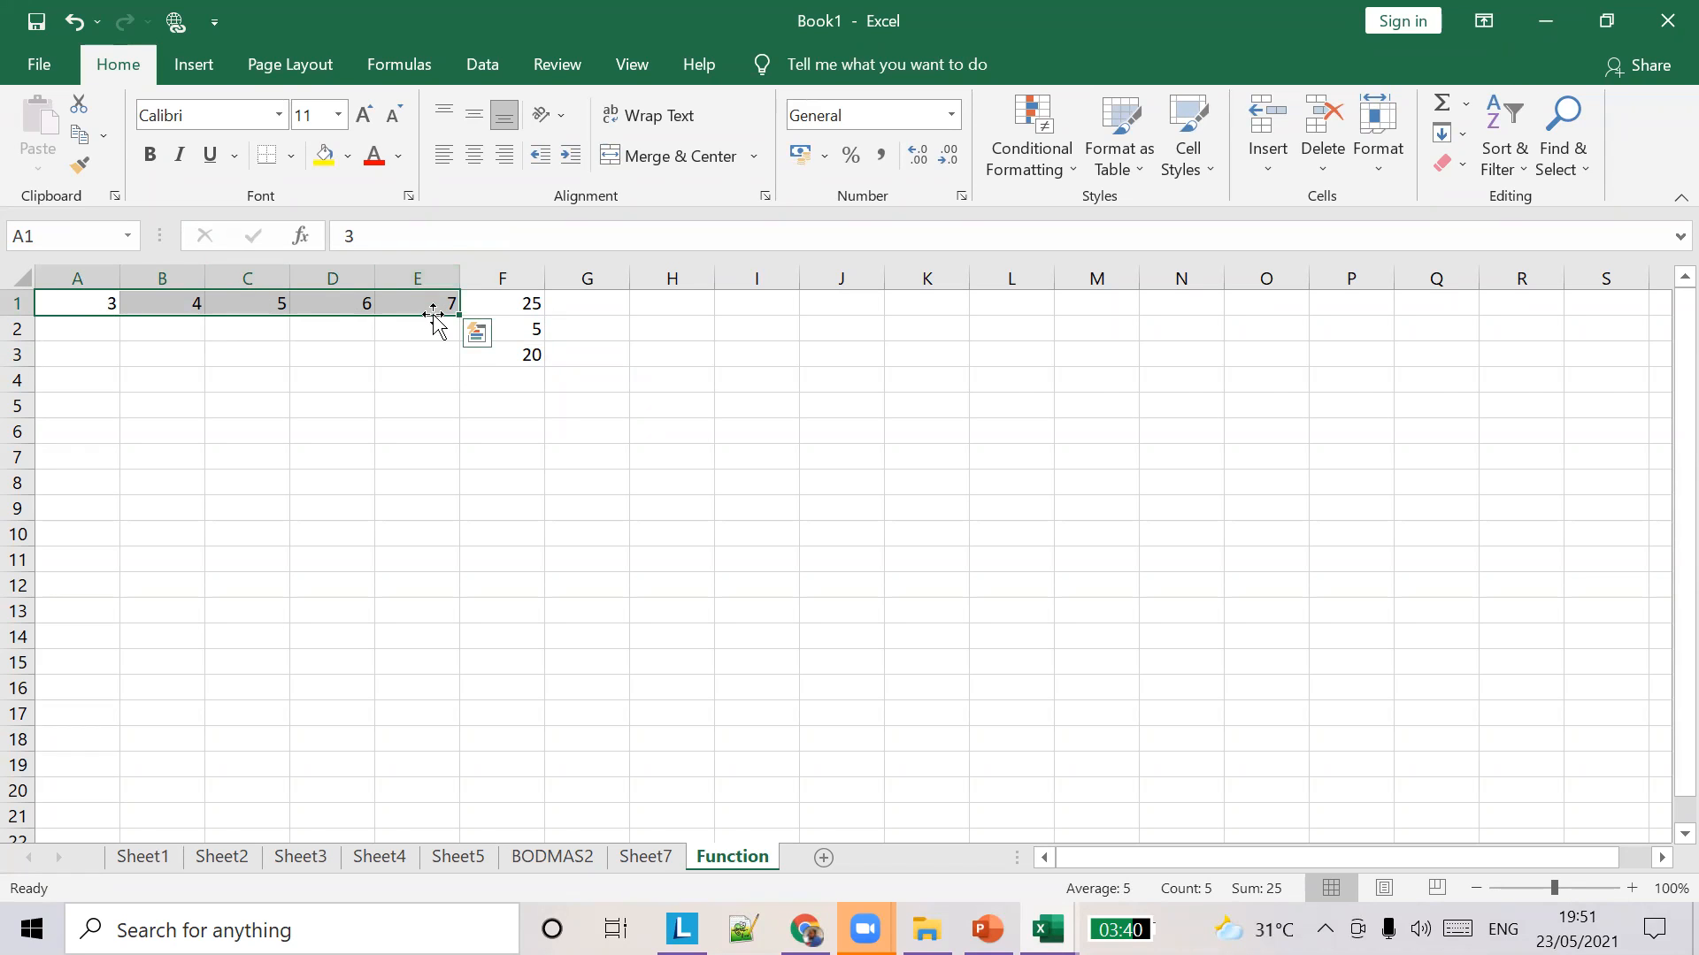
{"action": "left_click", "coordinate": [517, 306]}
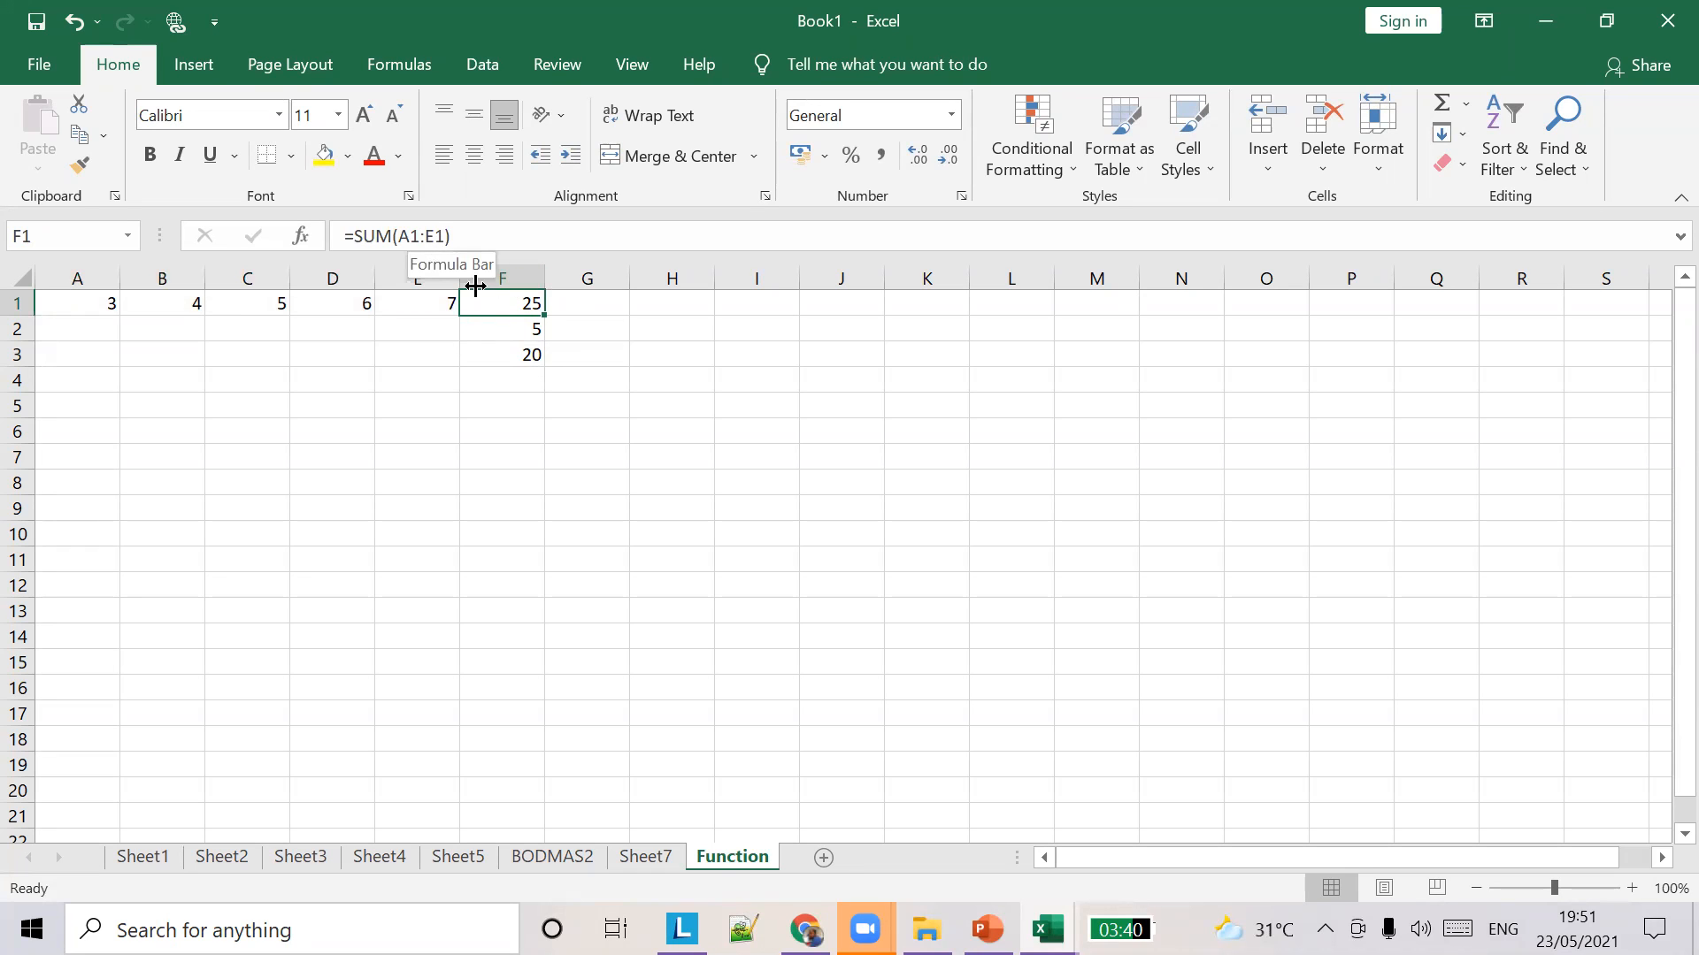
{"action": "left_click", "coordinate": [517, 352]}
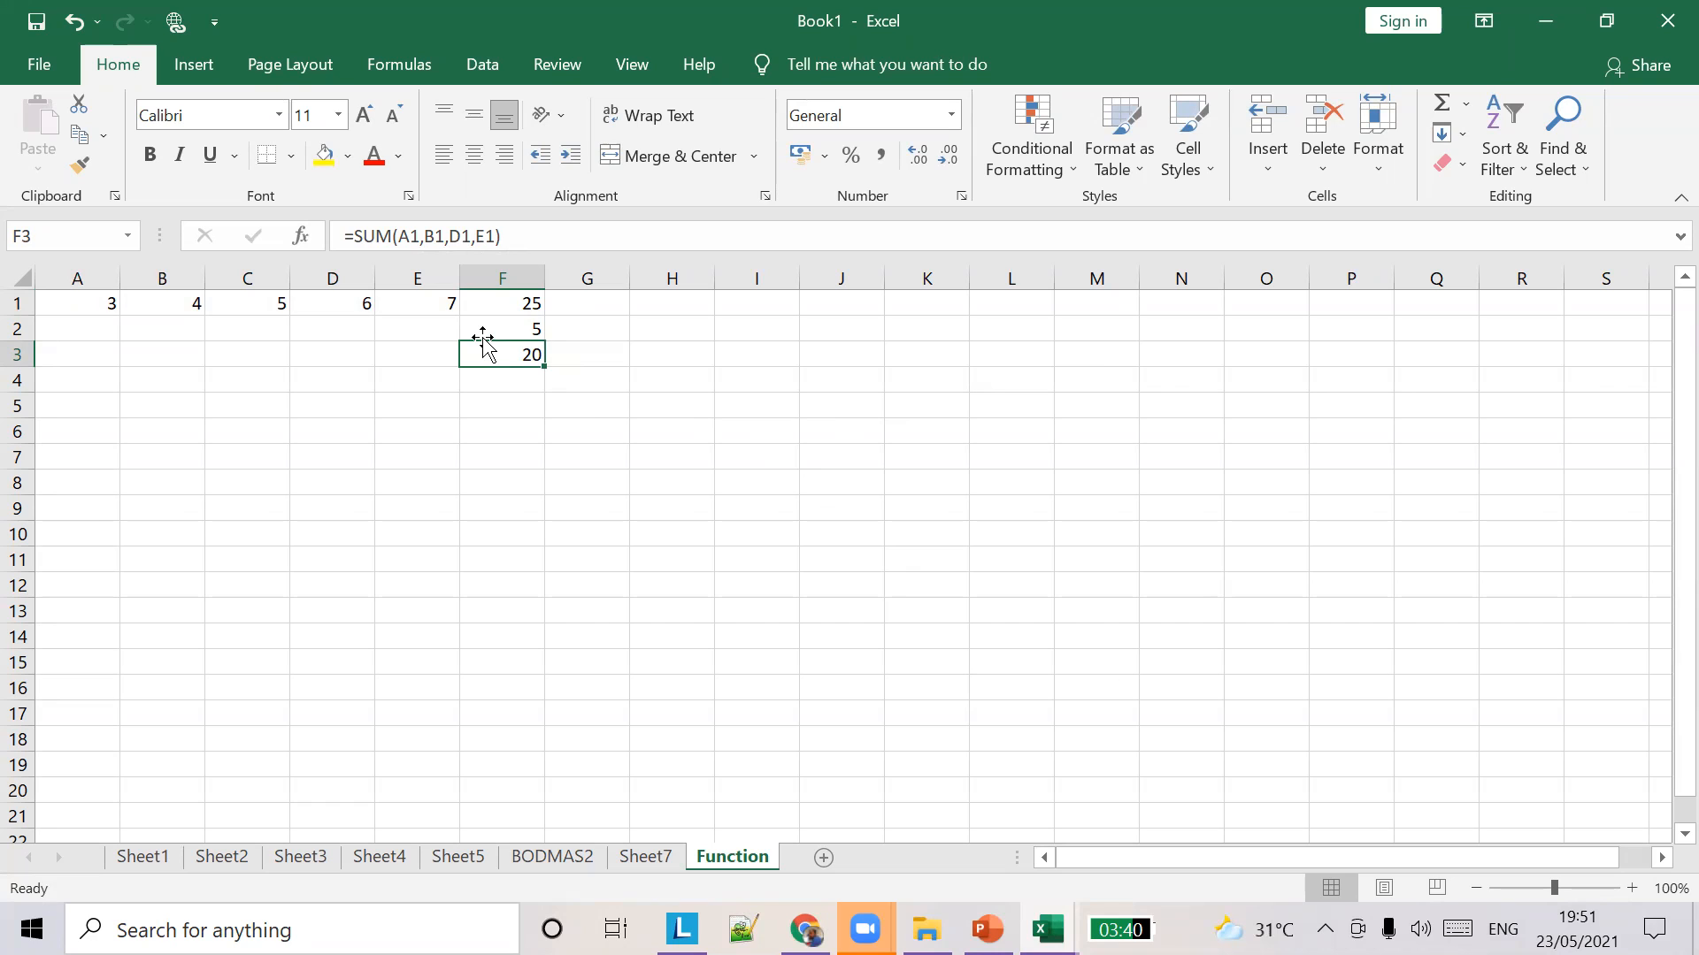
{"action": "left_click", "coordinate": [504, 299]}
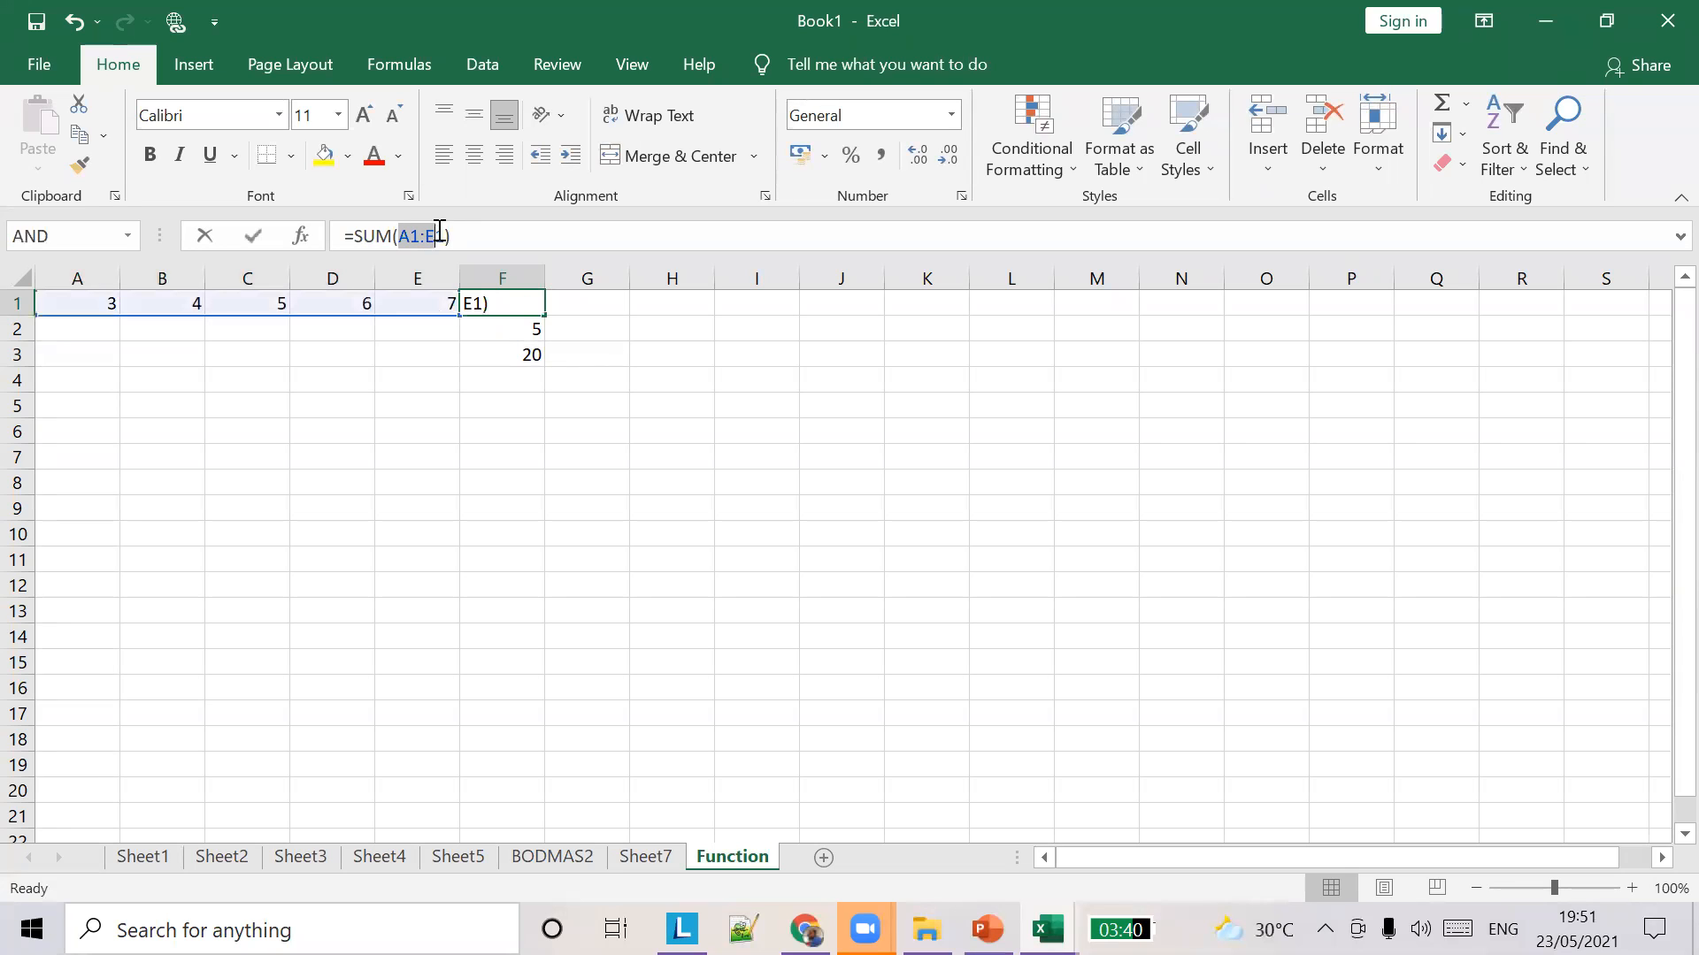
{"action": "left_click_drag", "start_coordinate": [439, 232], "coordinate": [470, 226]}
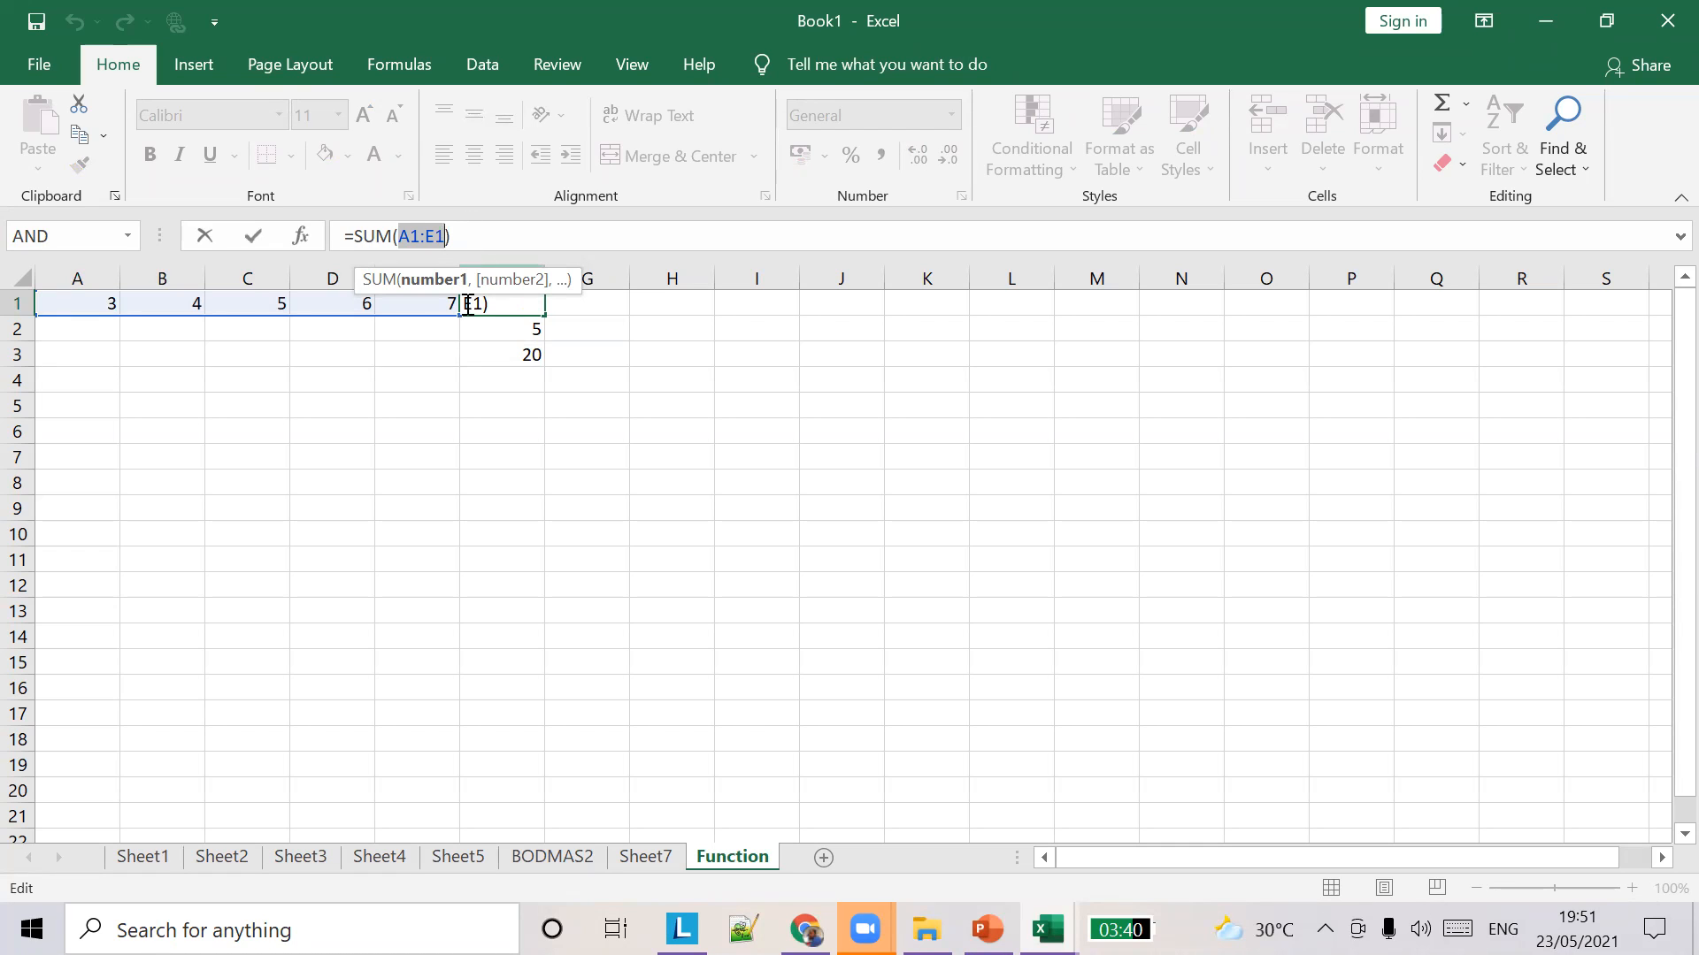
{"action": "left_click", "coordinate": [251, 304]}
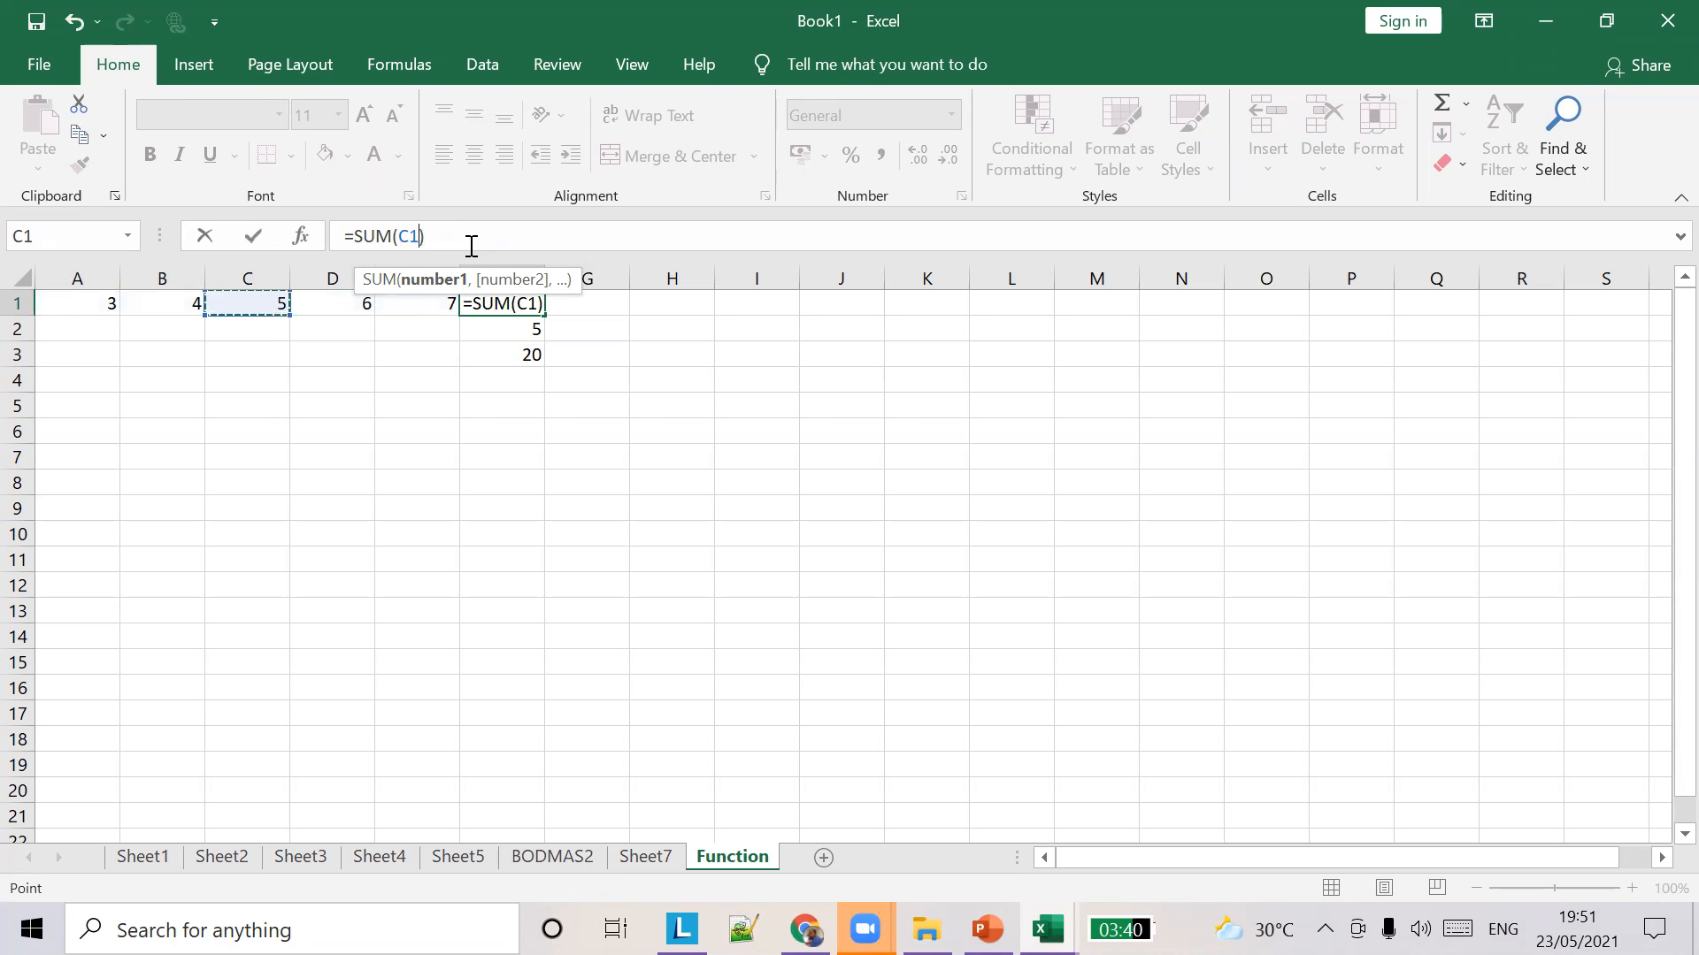
{"action": "key", "text": "ctrl+z"}
{"action": "left_click", "coordinate": [672, 308]}
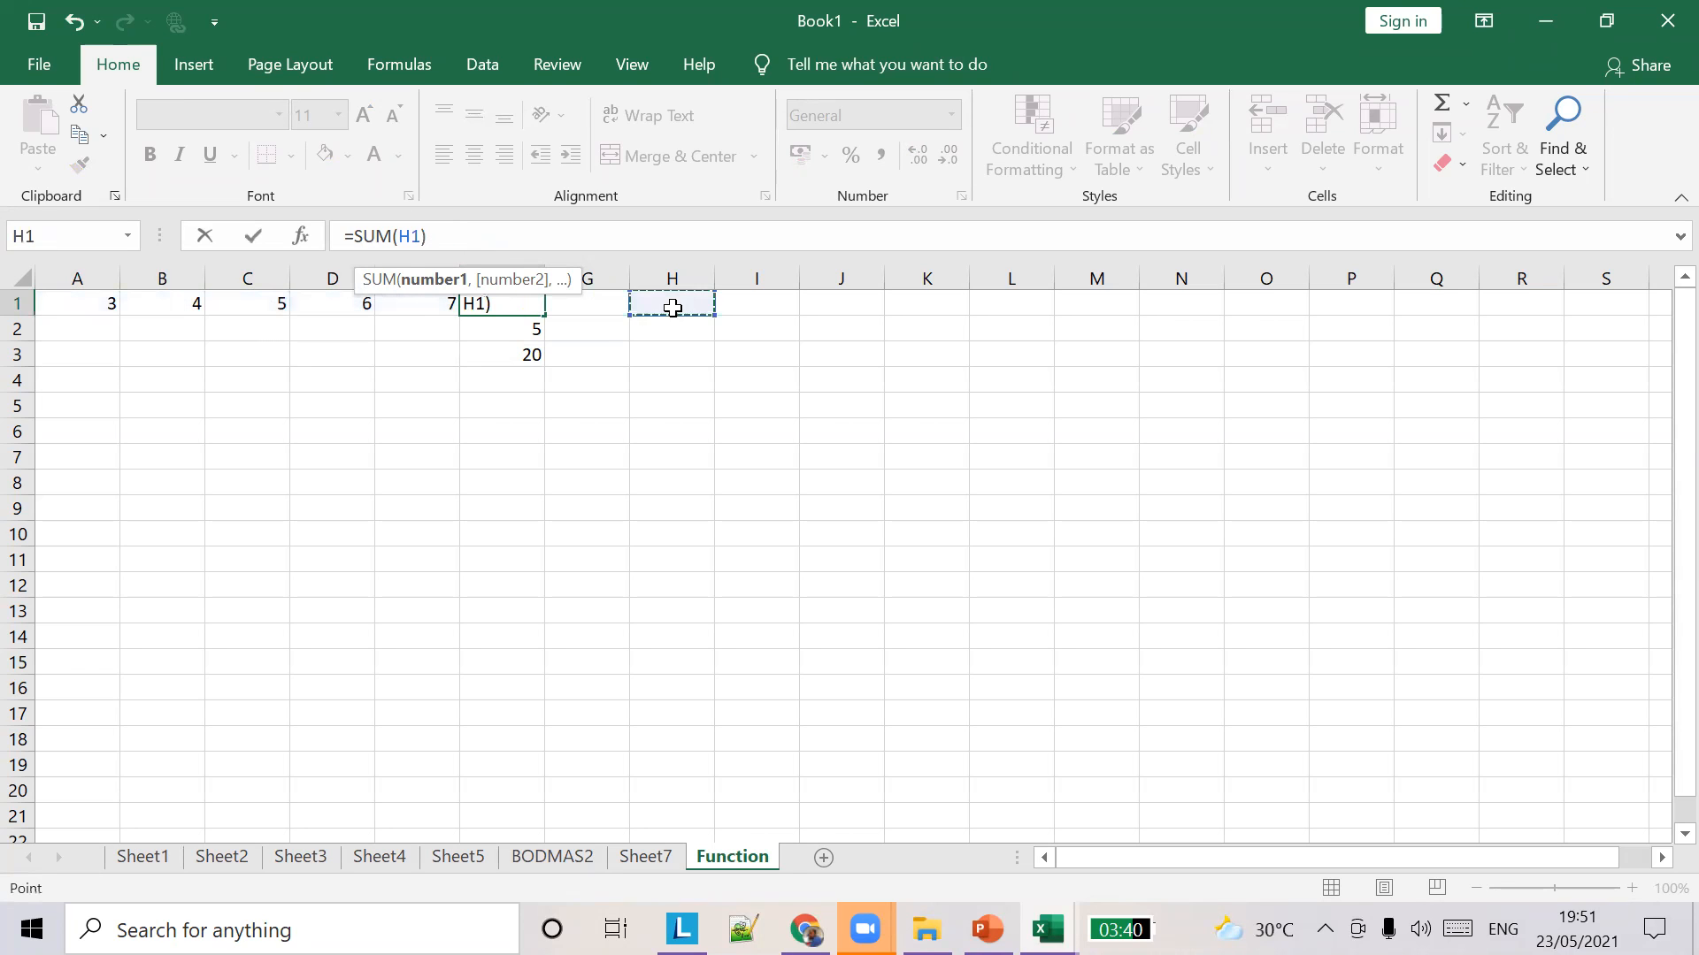
{"action": "key", "text": "Escape"}
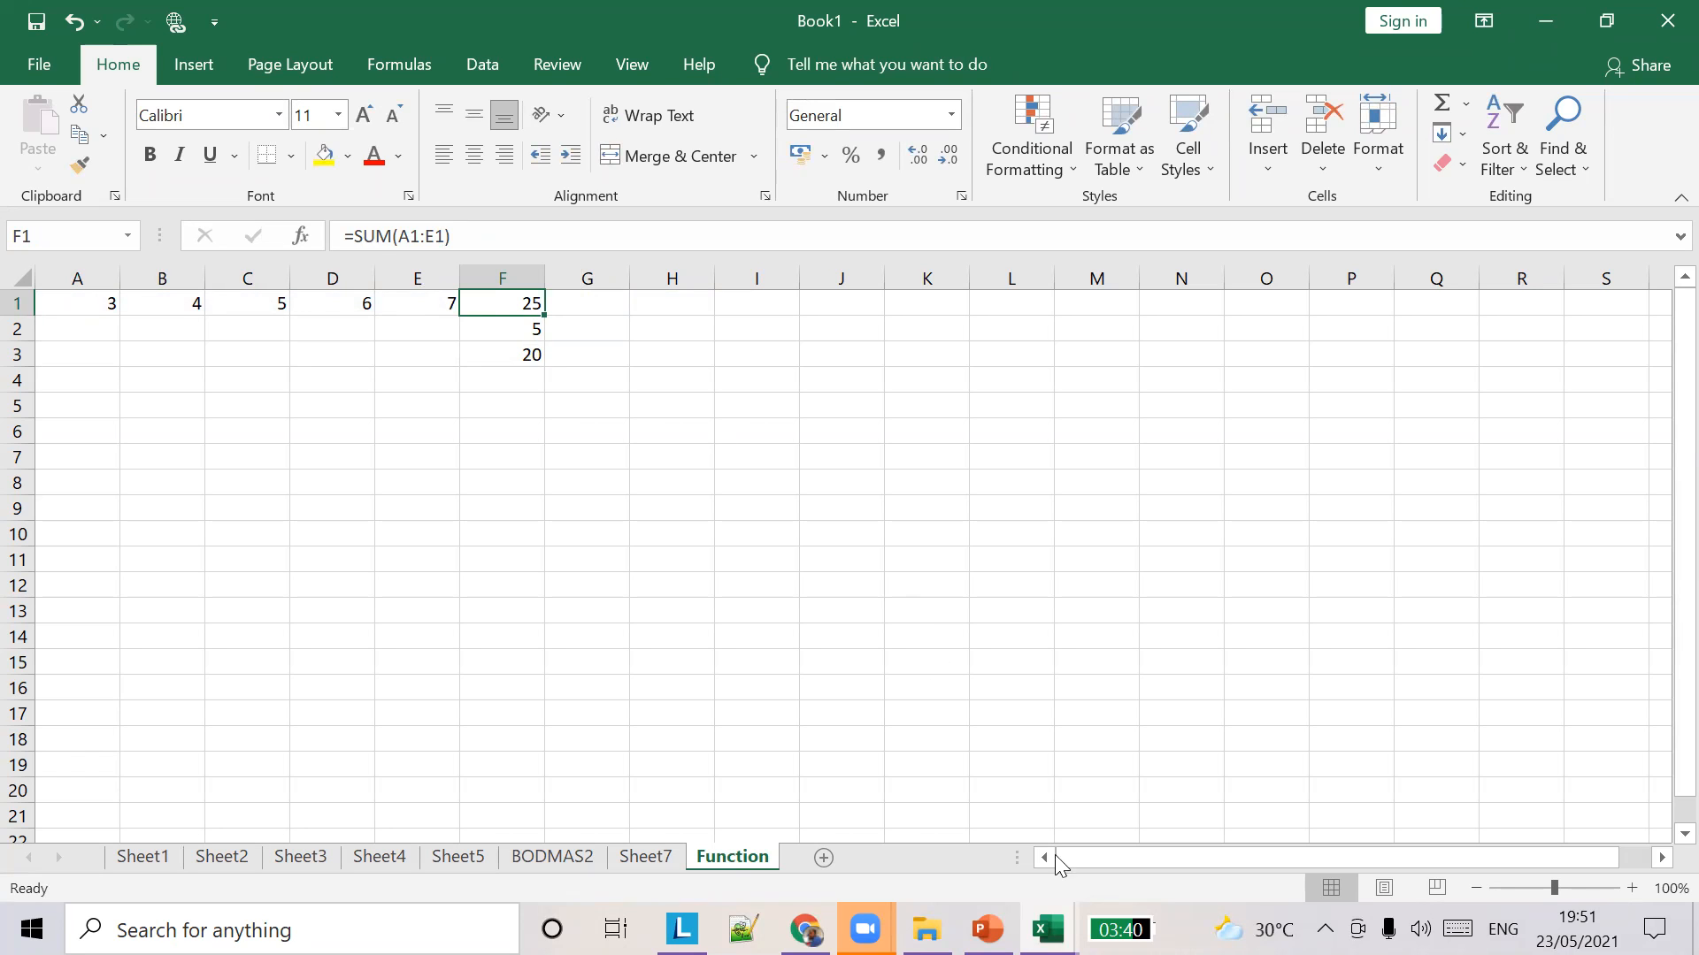
Switch to the Excel Lesson 2 PowerPoint presentation and examine the SUM sample usages on the Functions - Examples slide.
{"action": "mouse_move", "coordinate": [988, 929]}
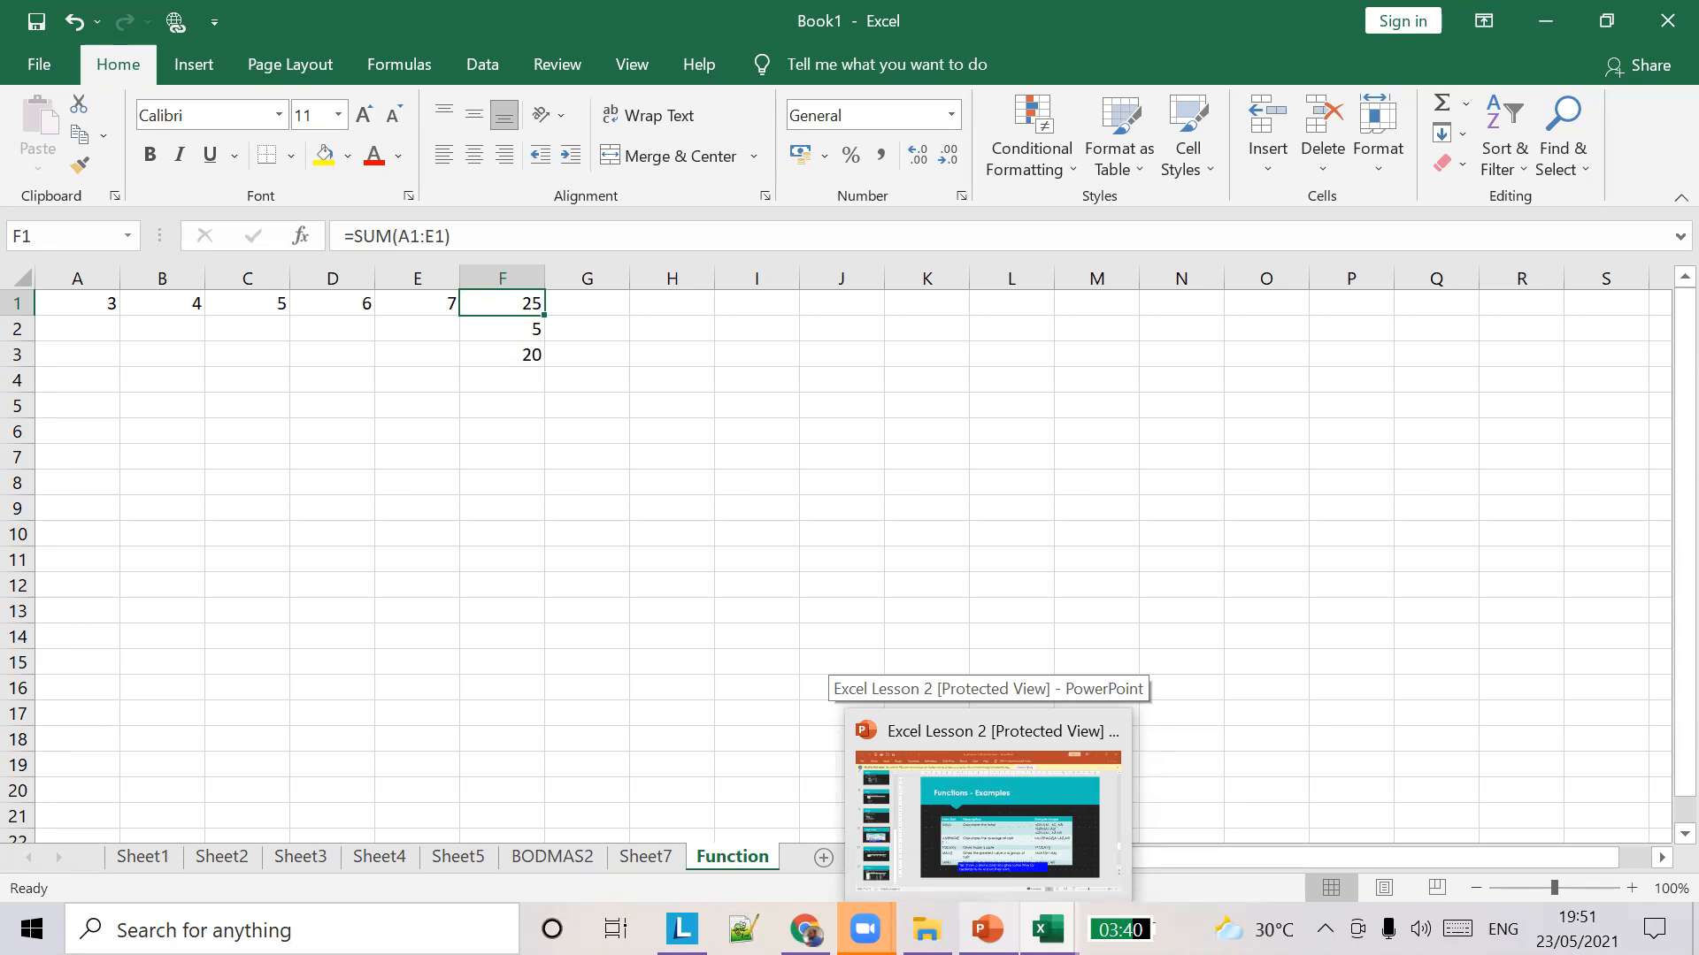
{"action": "left_click", "coordinate": [1028, 823]}
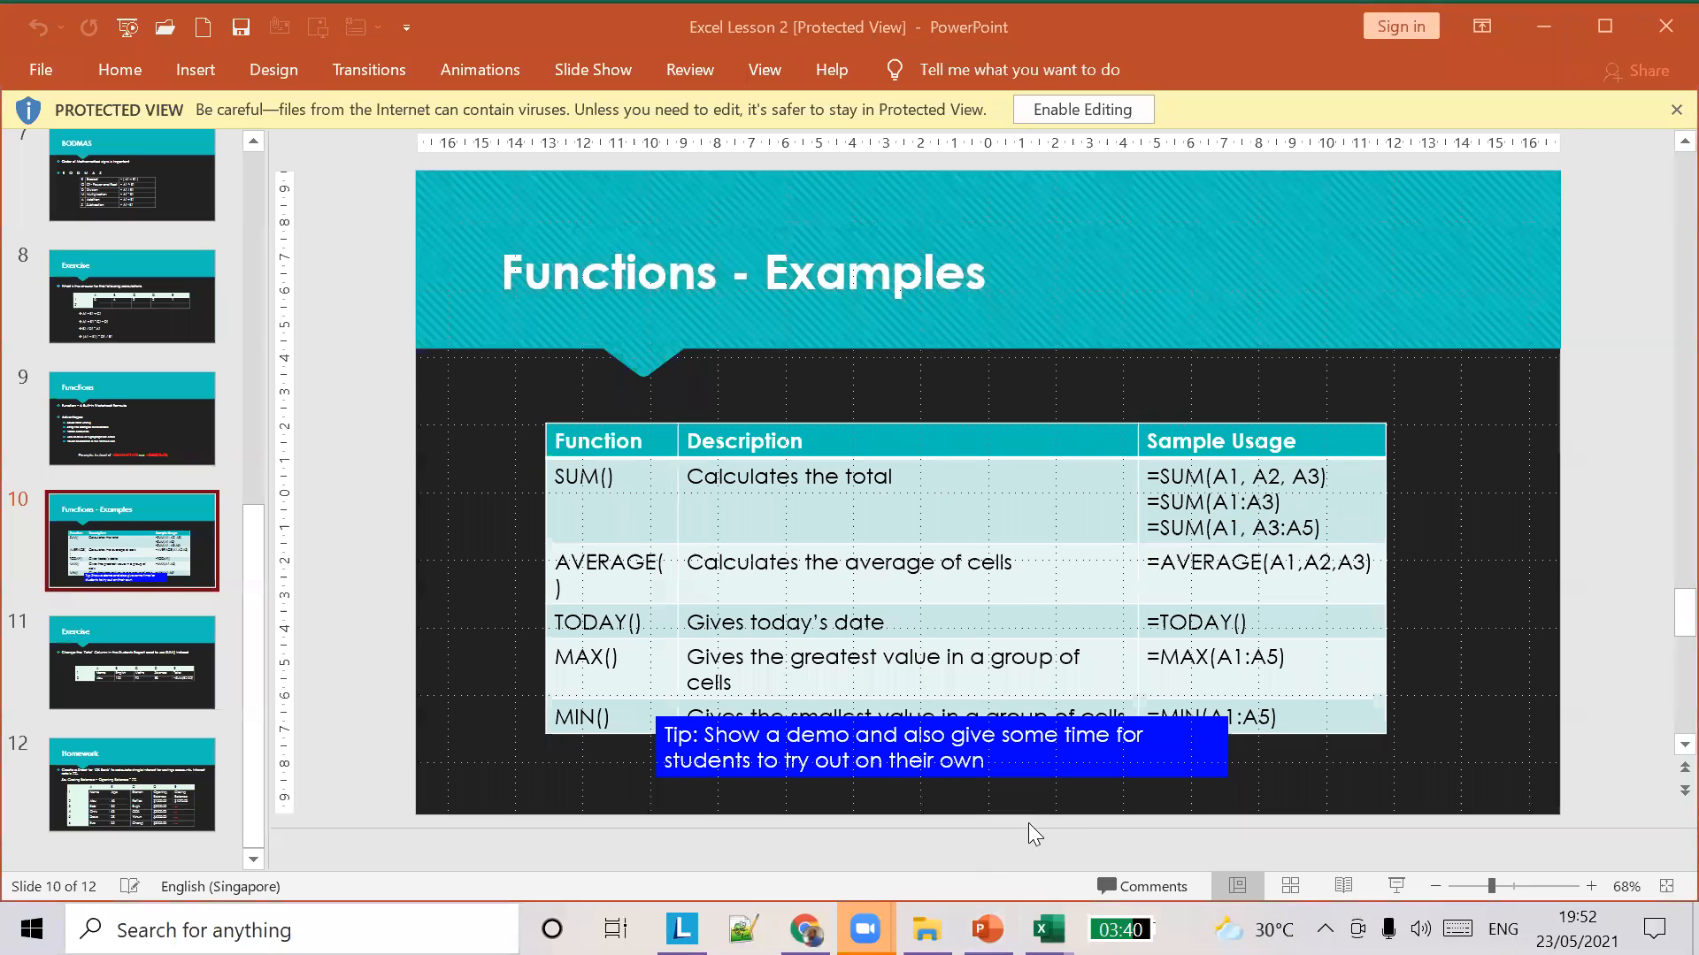
{"action": "left_click", "coordinate": [1298, 580]}
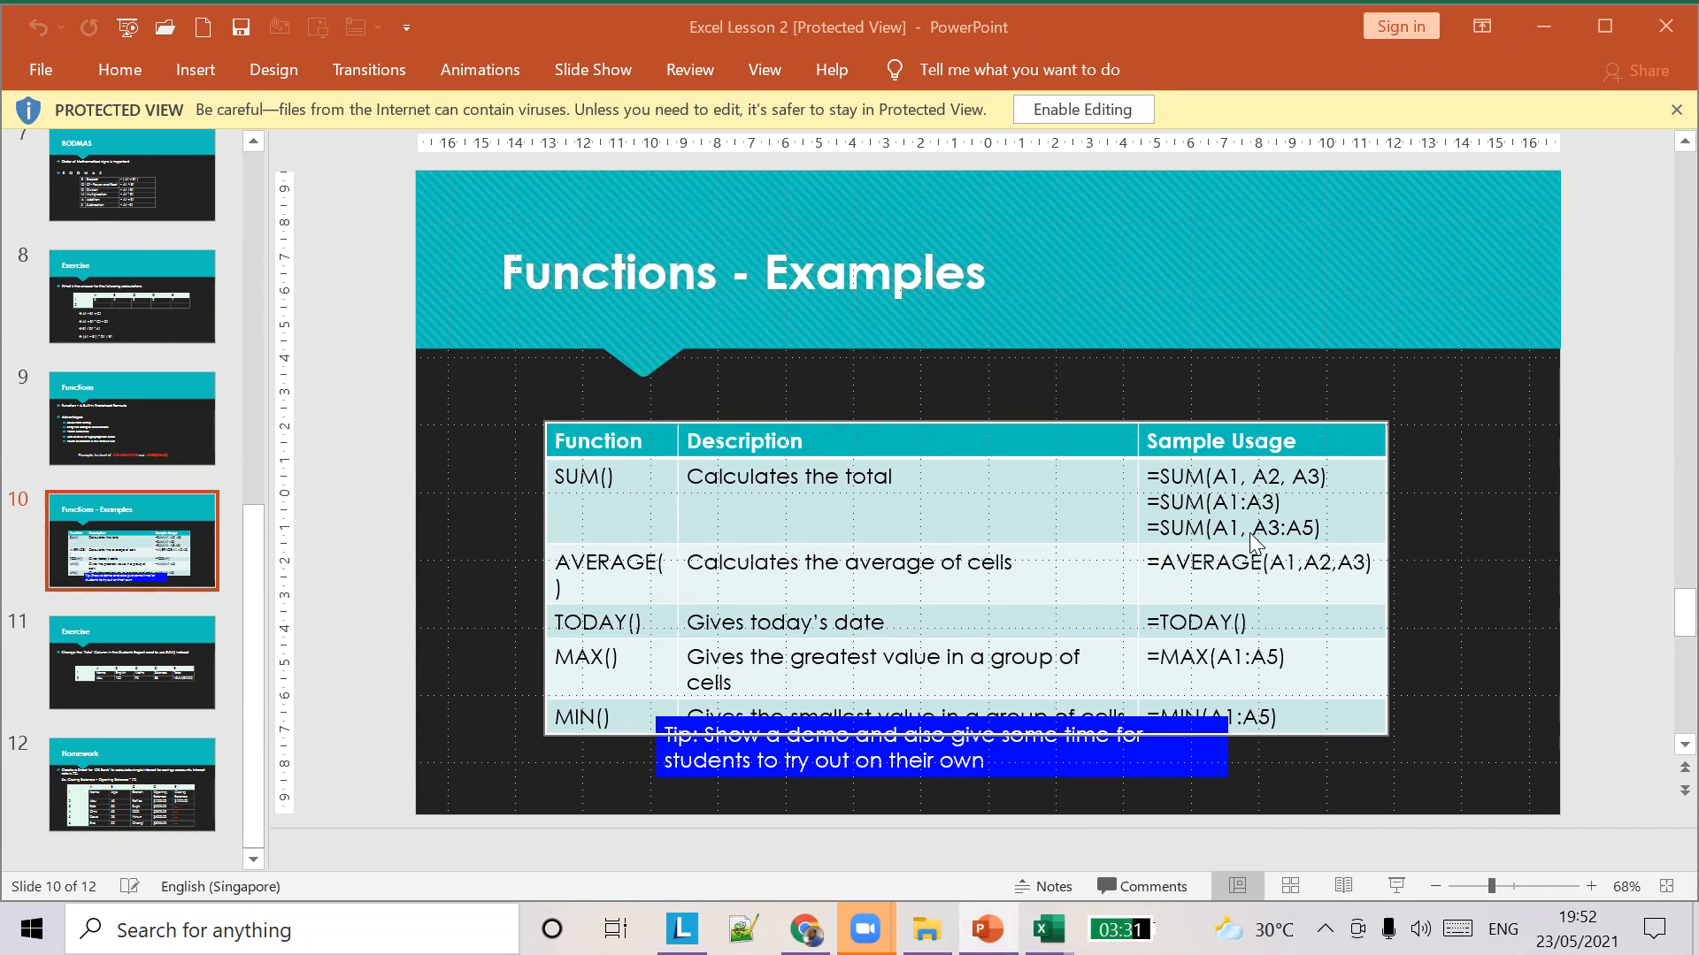
Switch to the Book1 workbook in Excel and enter =SUM(A1,C1:E1) in cell F4 of the Function sheet.
{"action": "key", "text": "alt+Tab"}
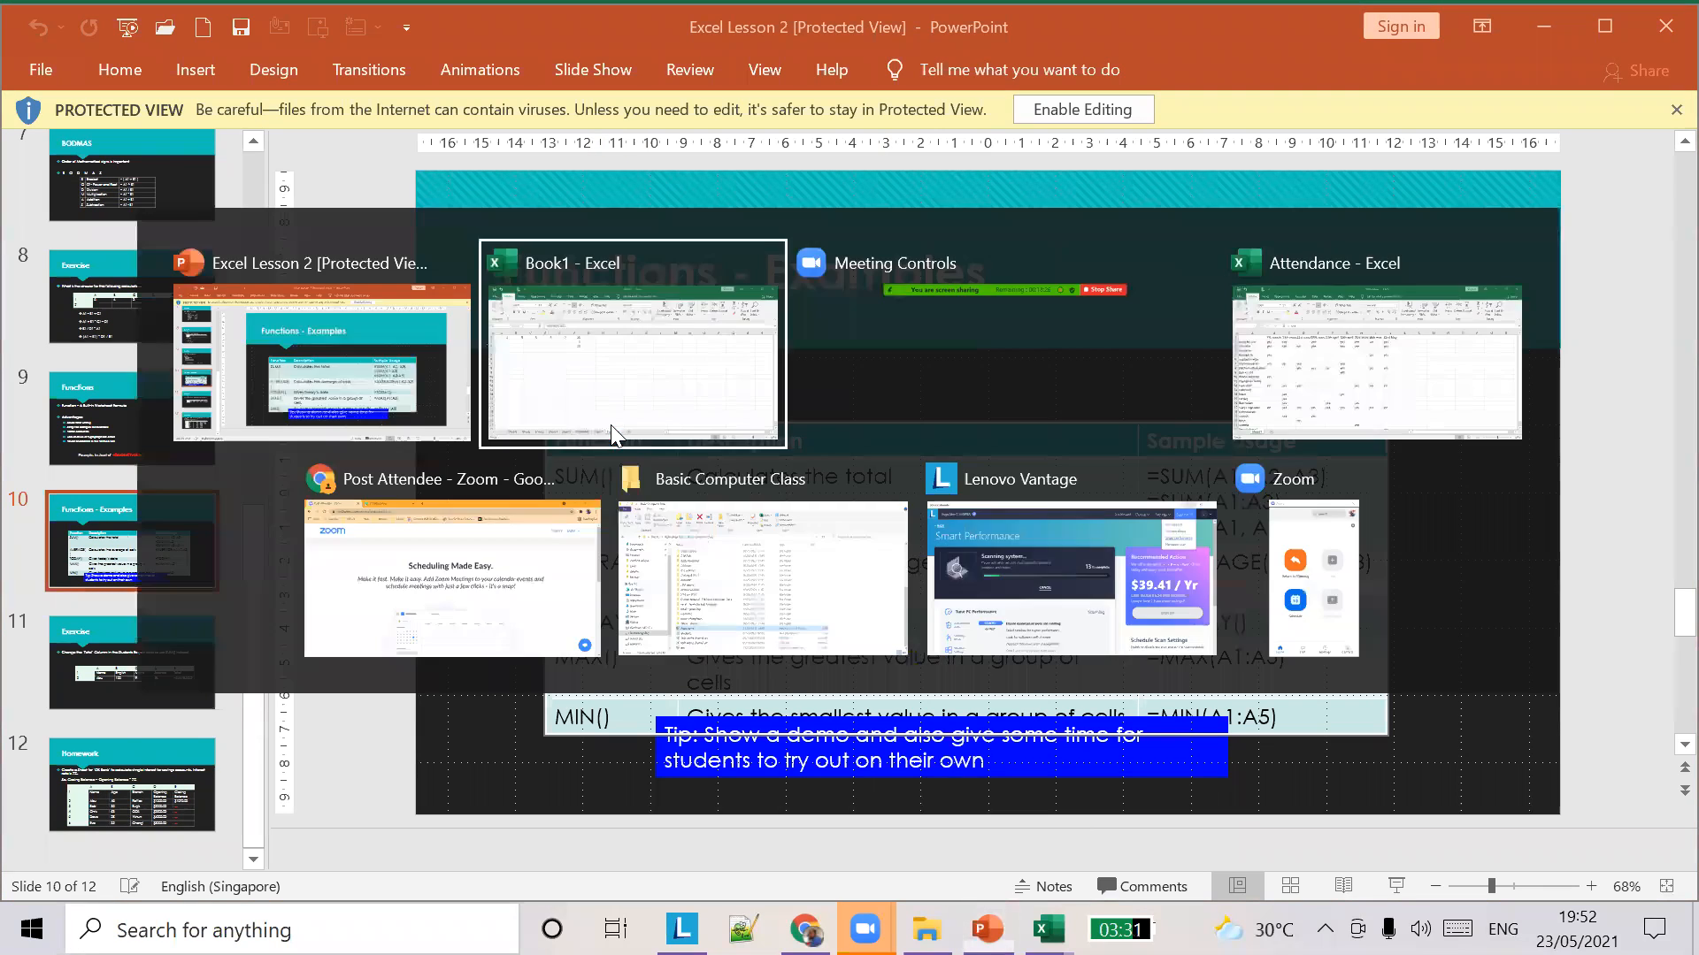
{"action": "mouse_move", "coordinate": [1047, 929]}
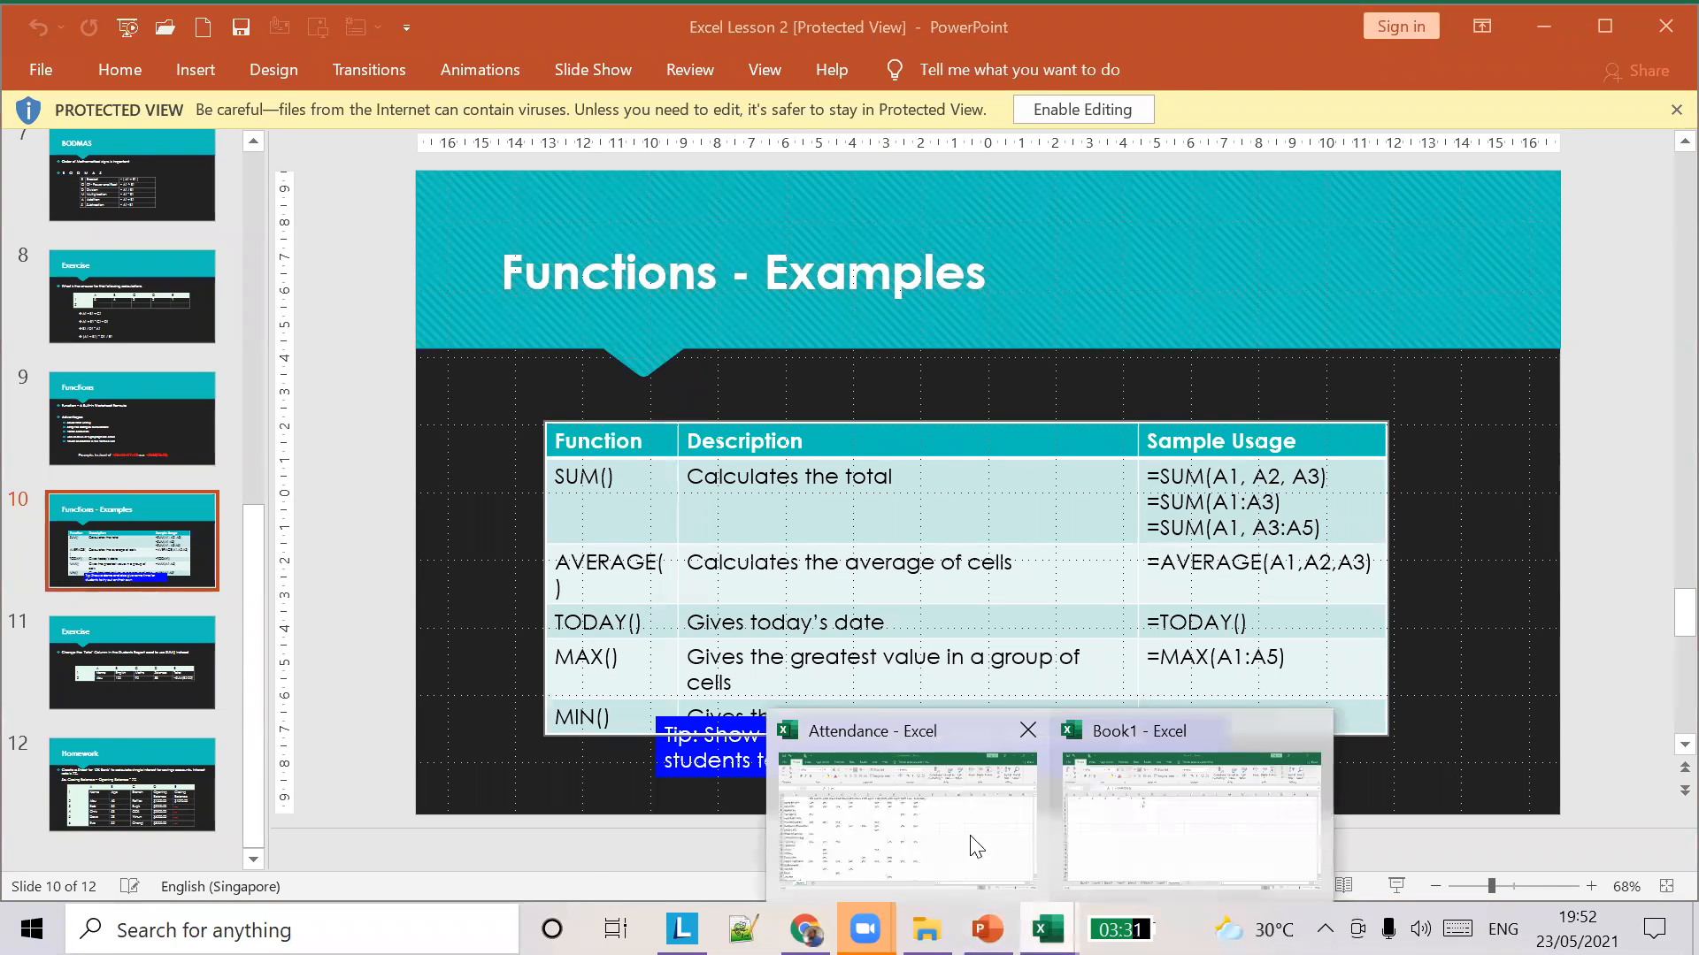
{"action": "left_click", "coordinate": [1177, 779]}
{"action": "left_click", "coordinate": [518, 377]}
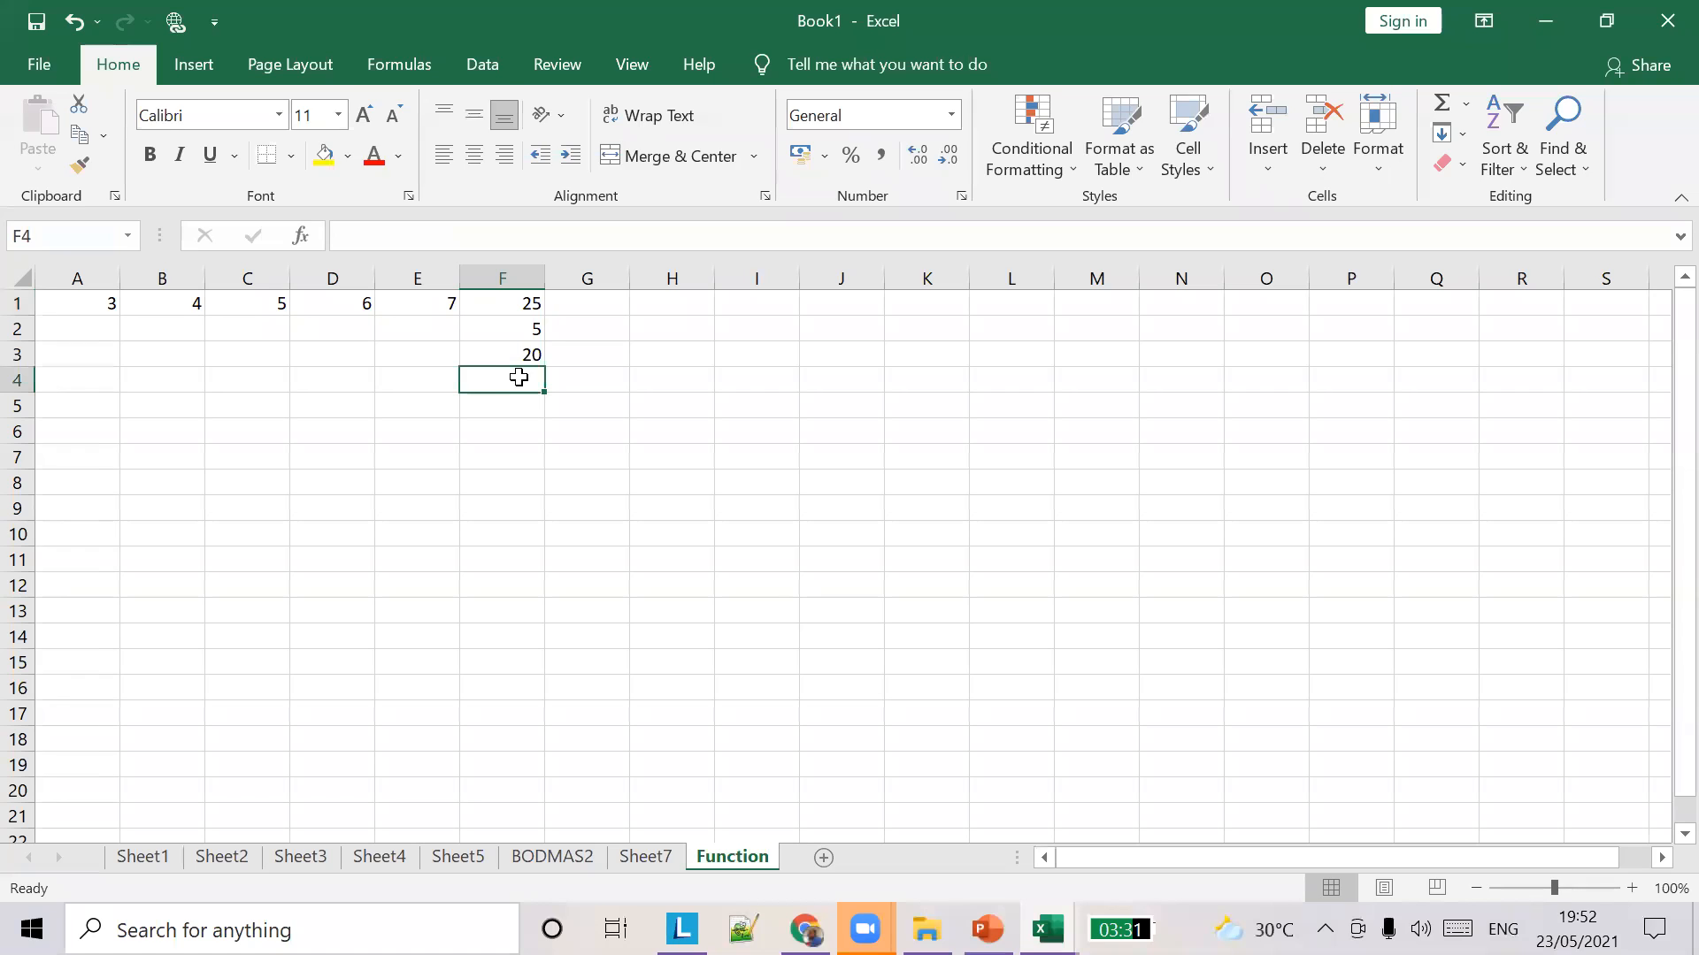
{"action": "type", "text": "=Sum"}
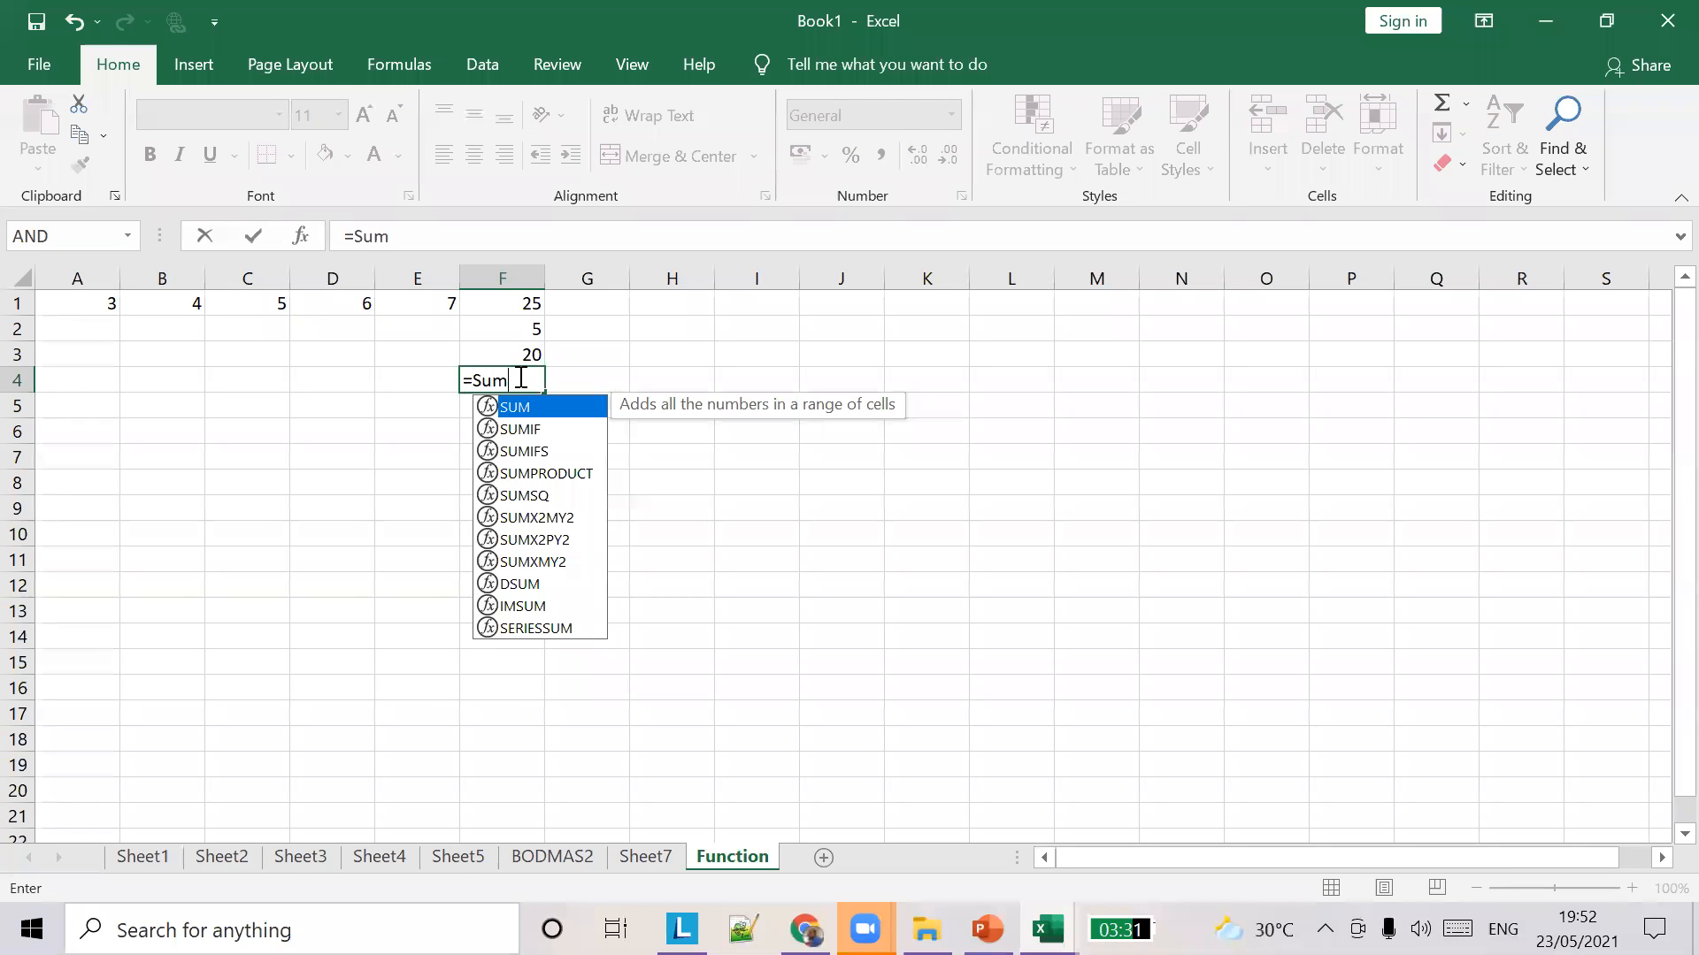
{"action": "type", "text": "(A1"}
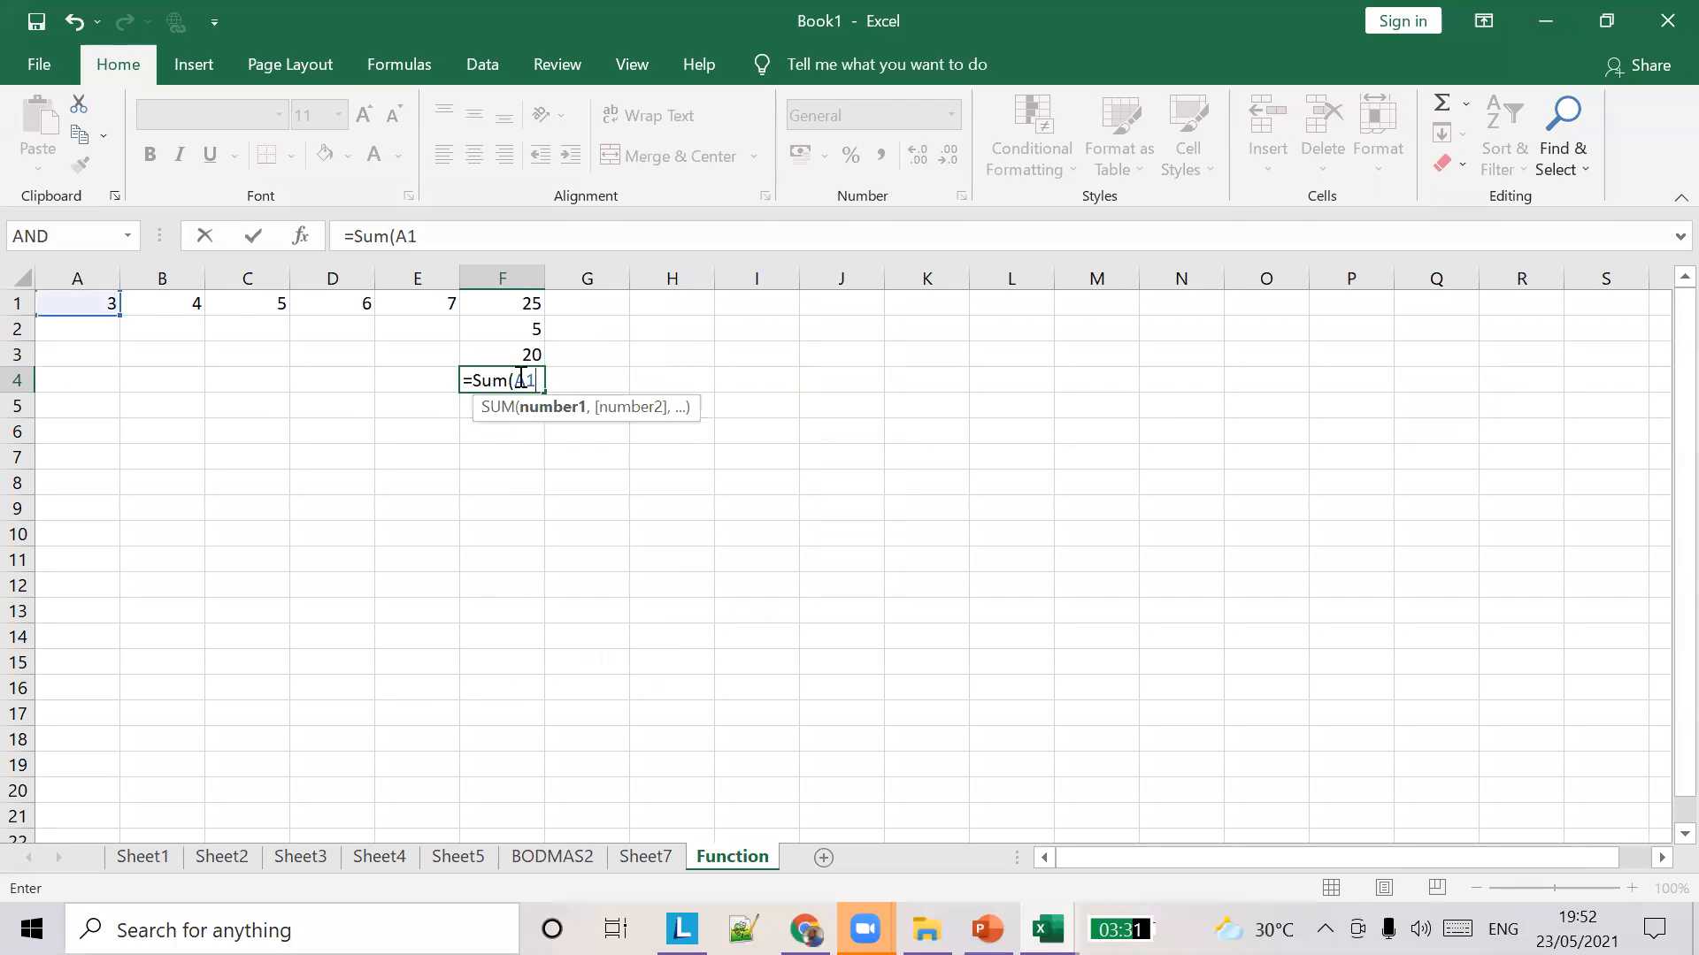
{"action": "type", "text": ","}
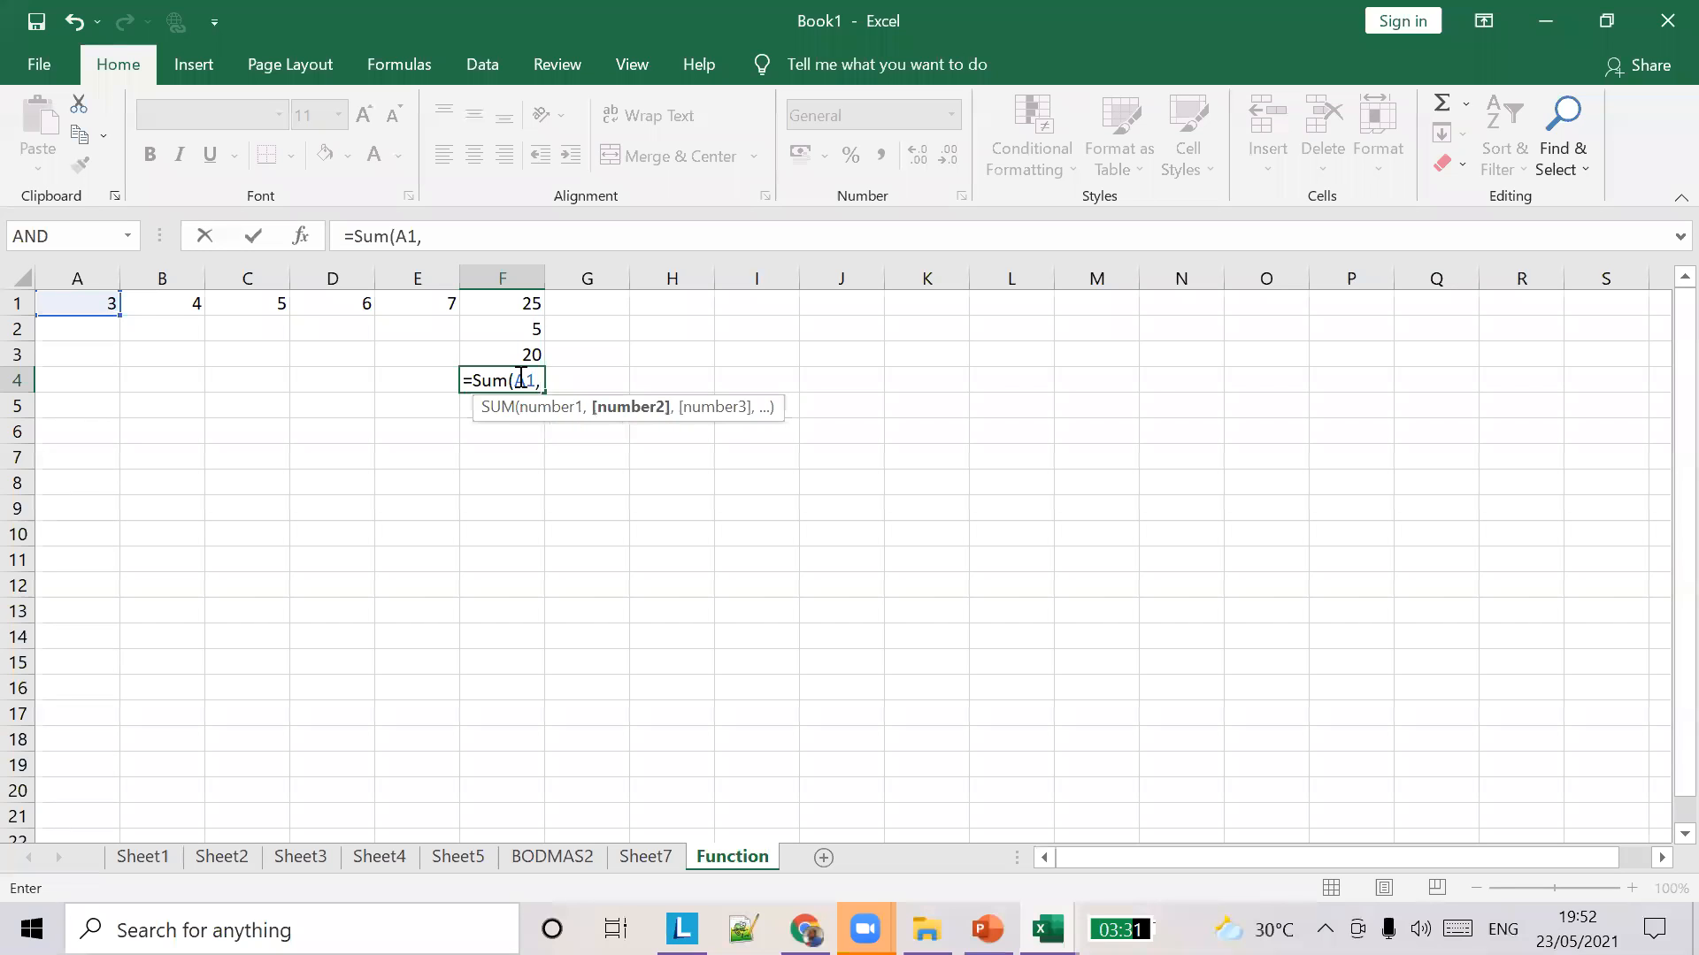
{"action": "type", "text": "C1"}
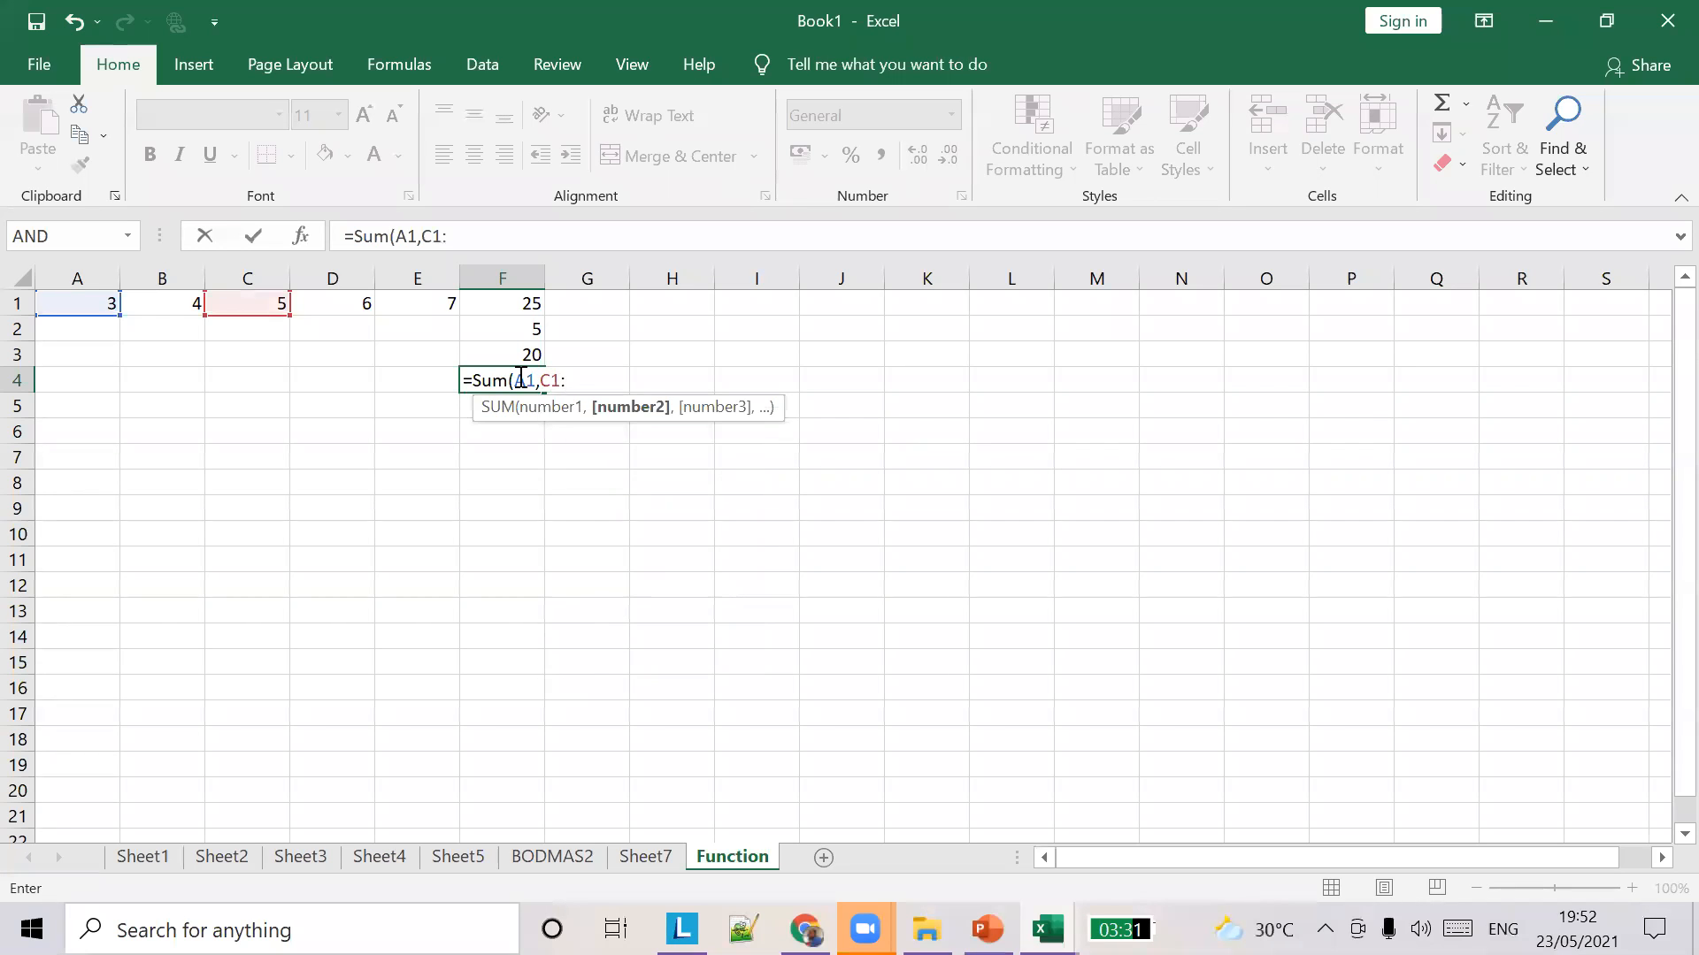
{"action": "type", "text": ":E5"}
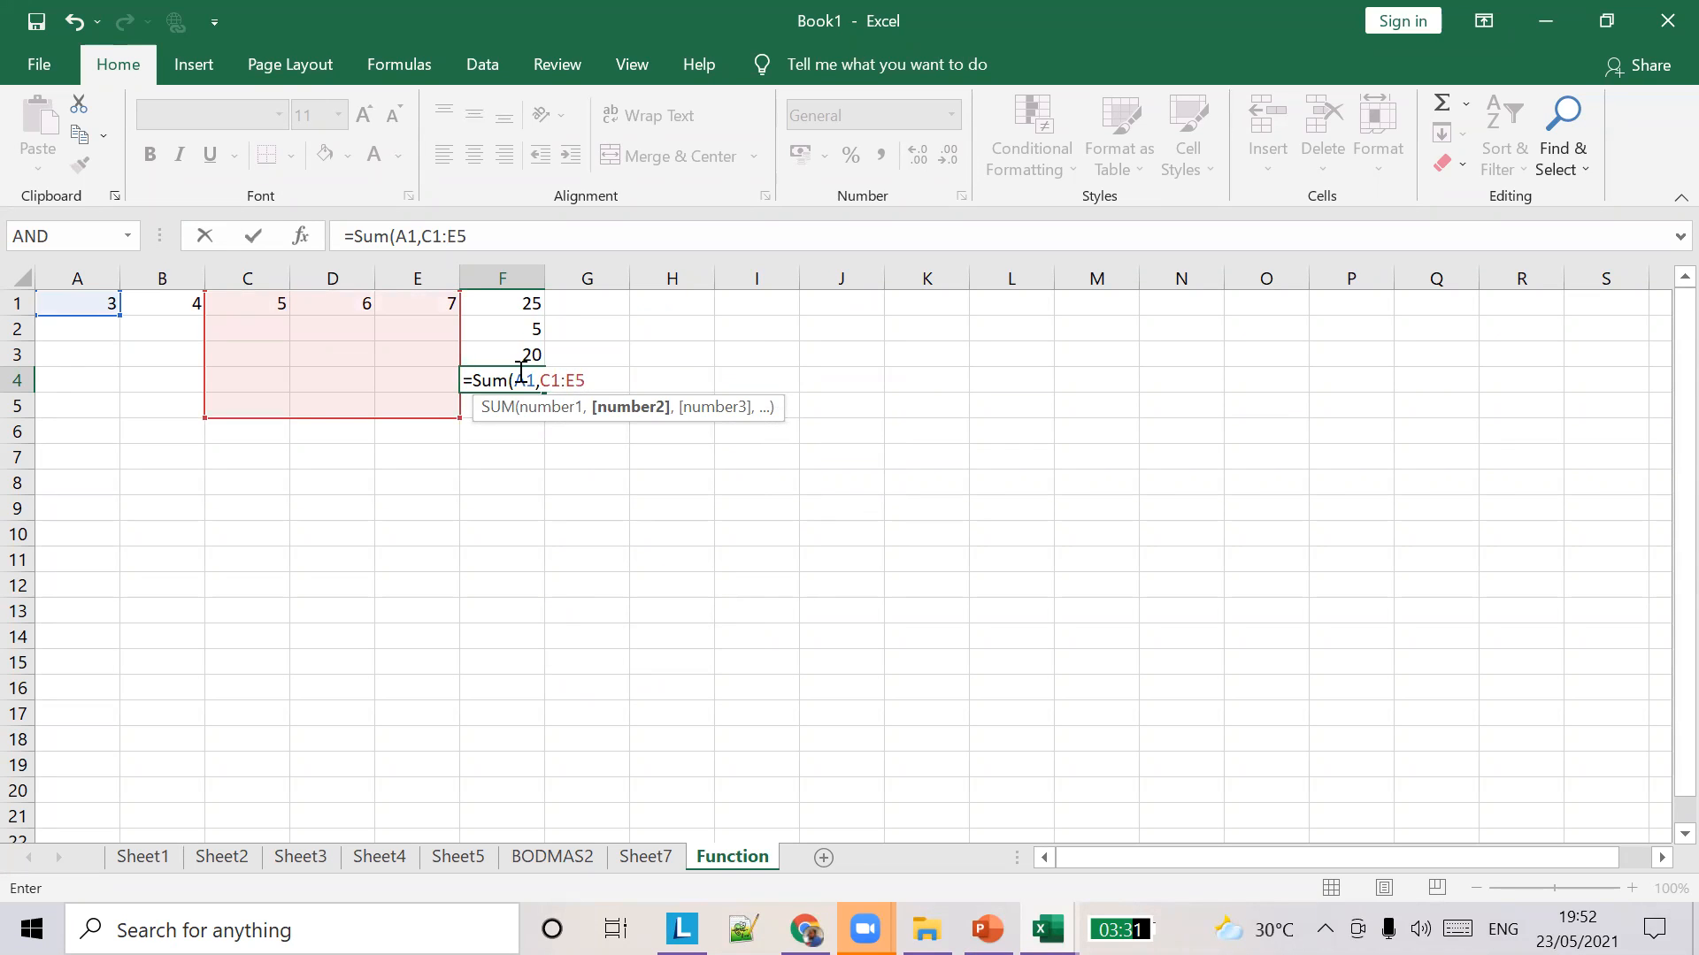
{"action": "key", "text": "BackSpace"}
{"action": "type", "text": "1"}
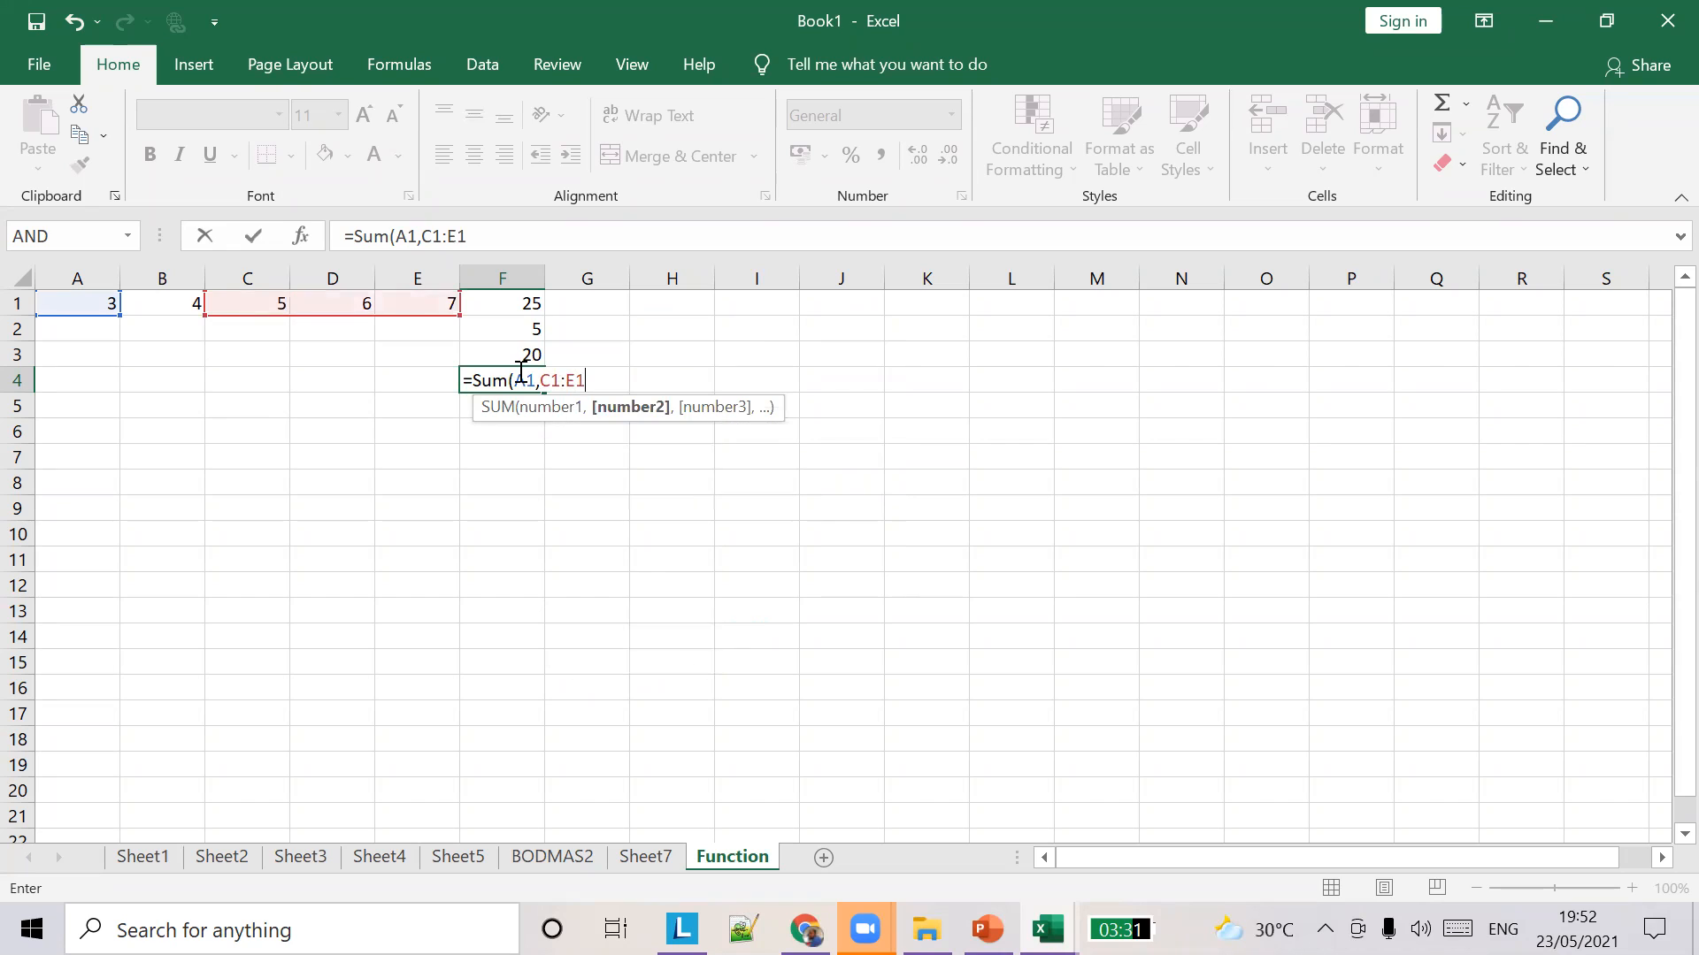
{"action": "type", "text": ")"}
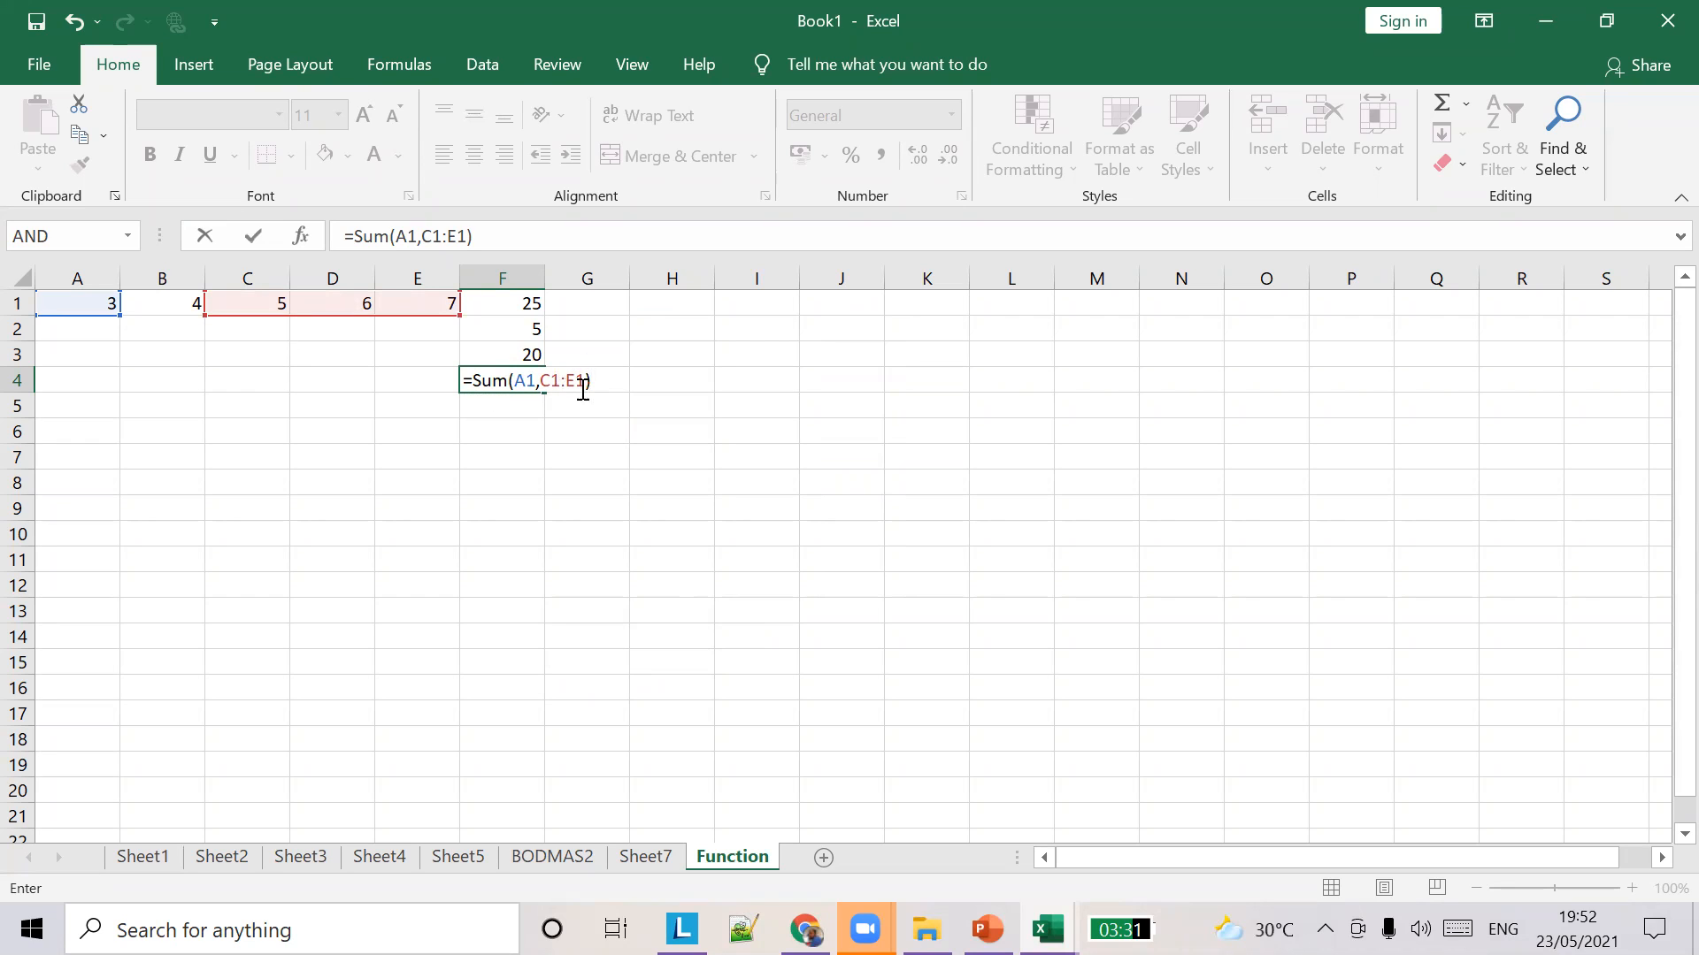
{"action": "key", "text": "Tab"}
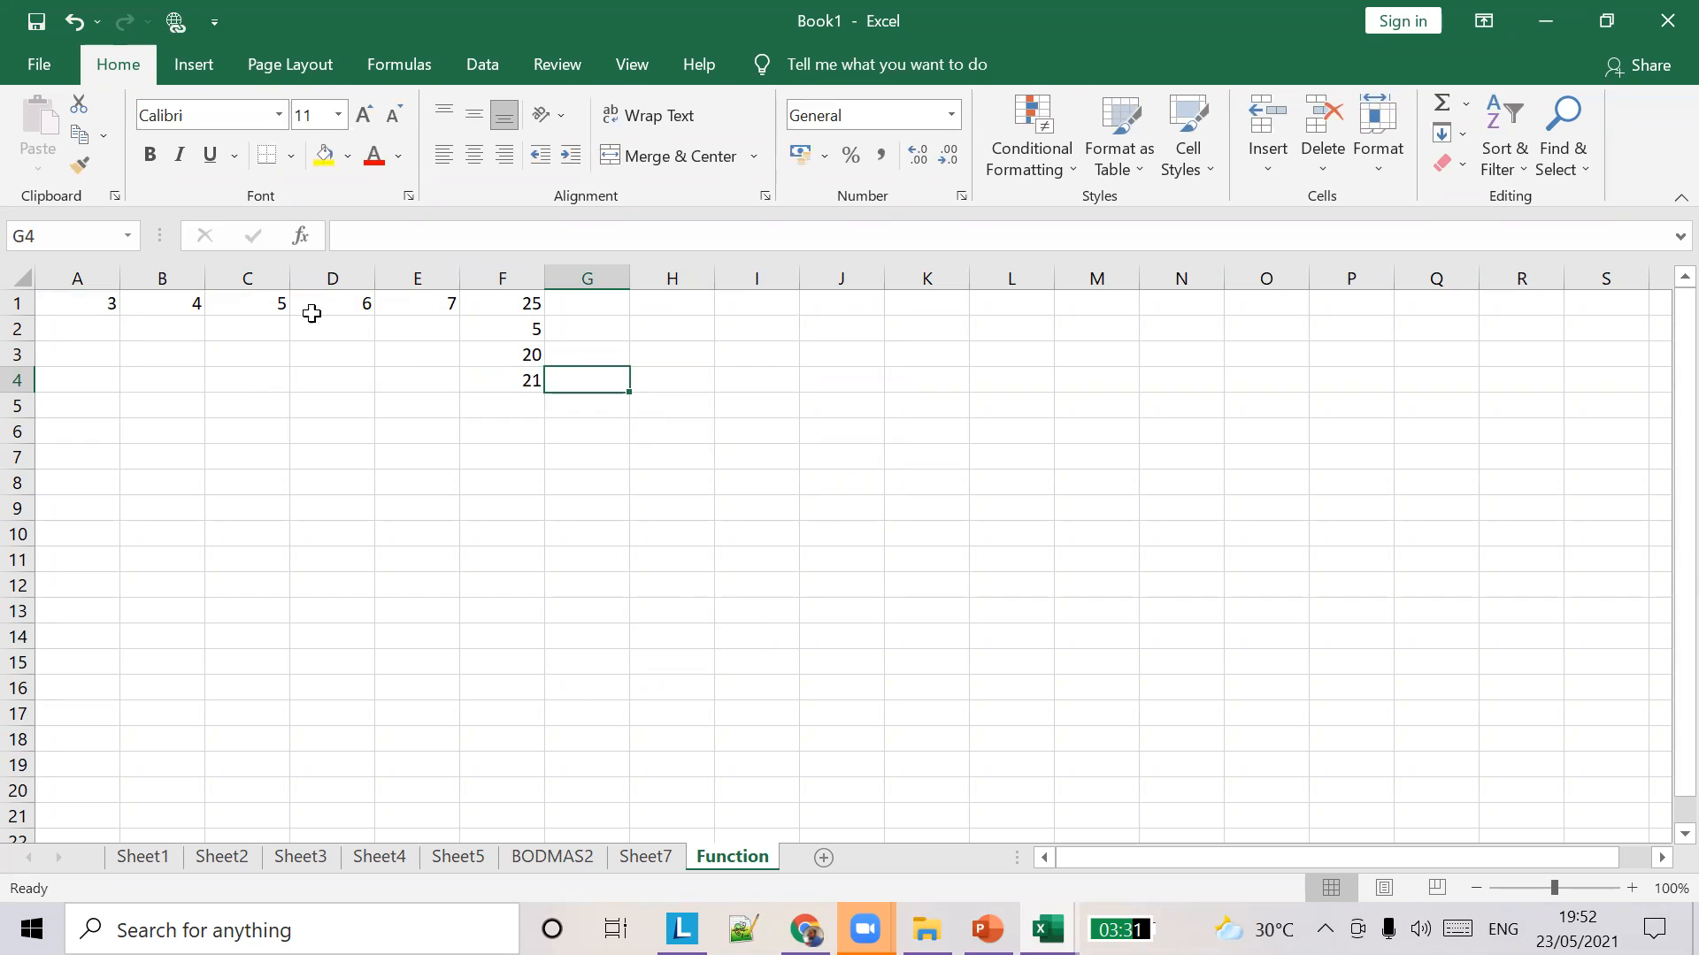
Examine the formula in F4 and check the TODAY sample usage on the PowerPoint slide, returning to Book1 in Excel.
{"action": "left_click", "coordinate": [516, 380]}
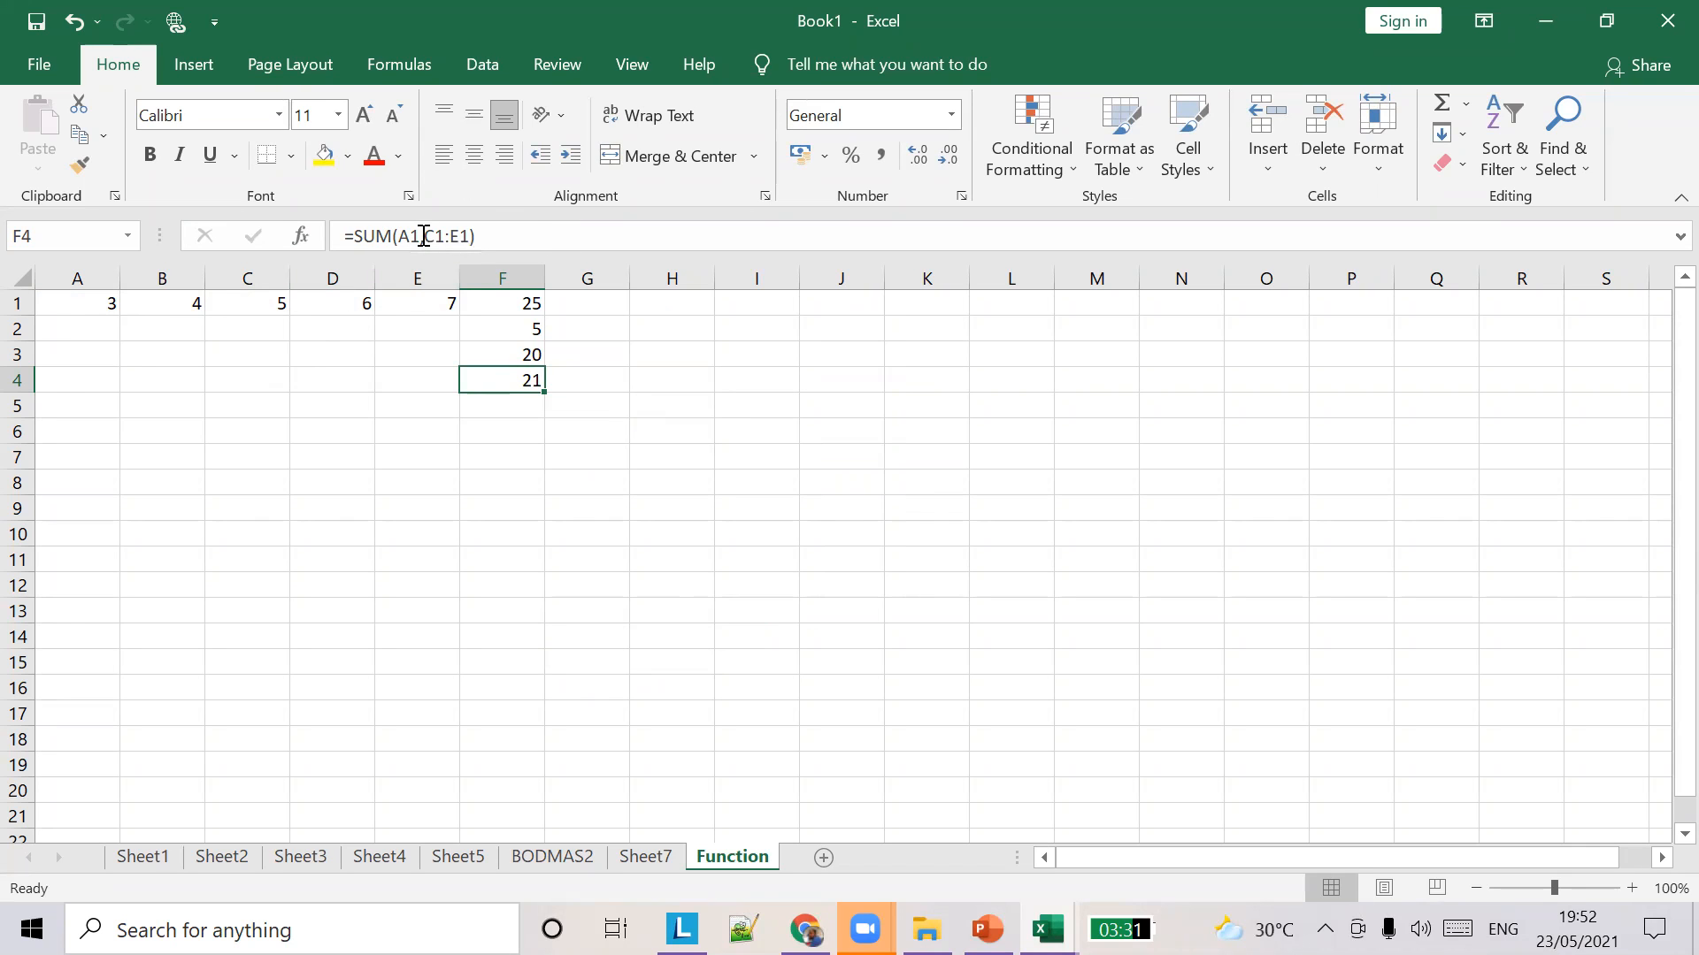
{"action": "left_click", "coordinate": [987, 929]}
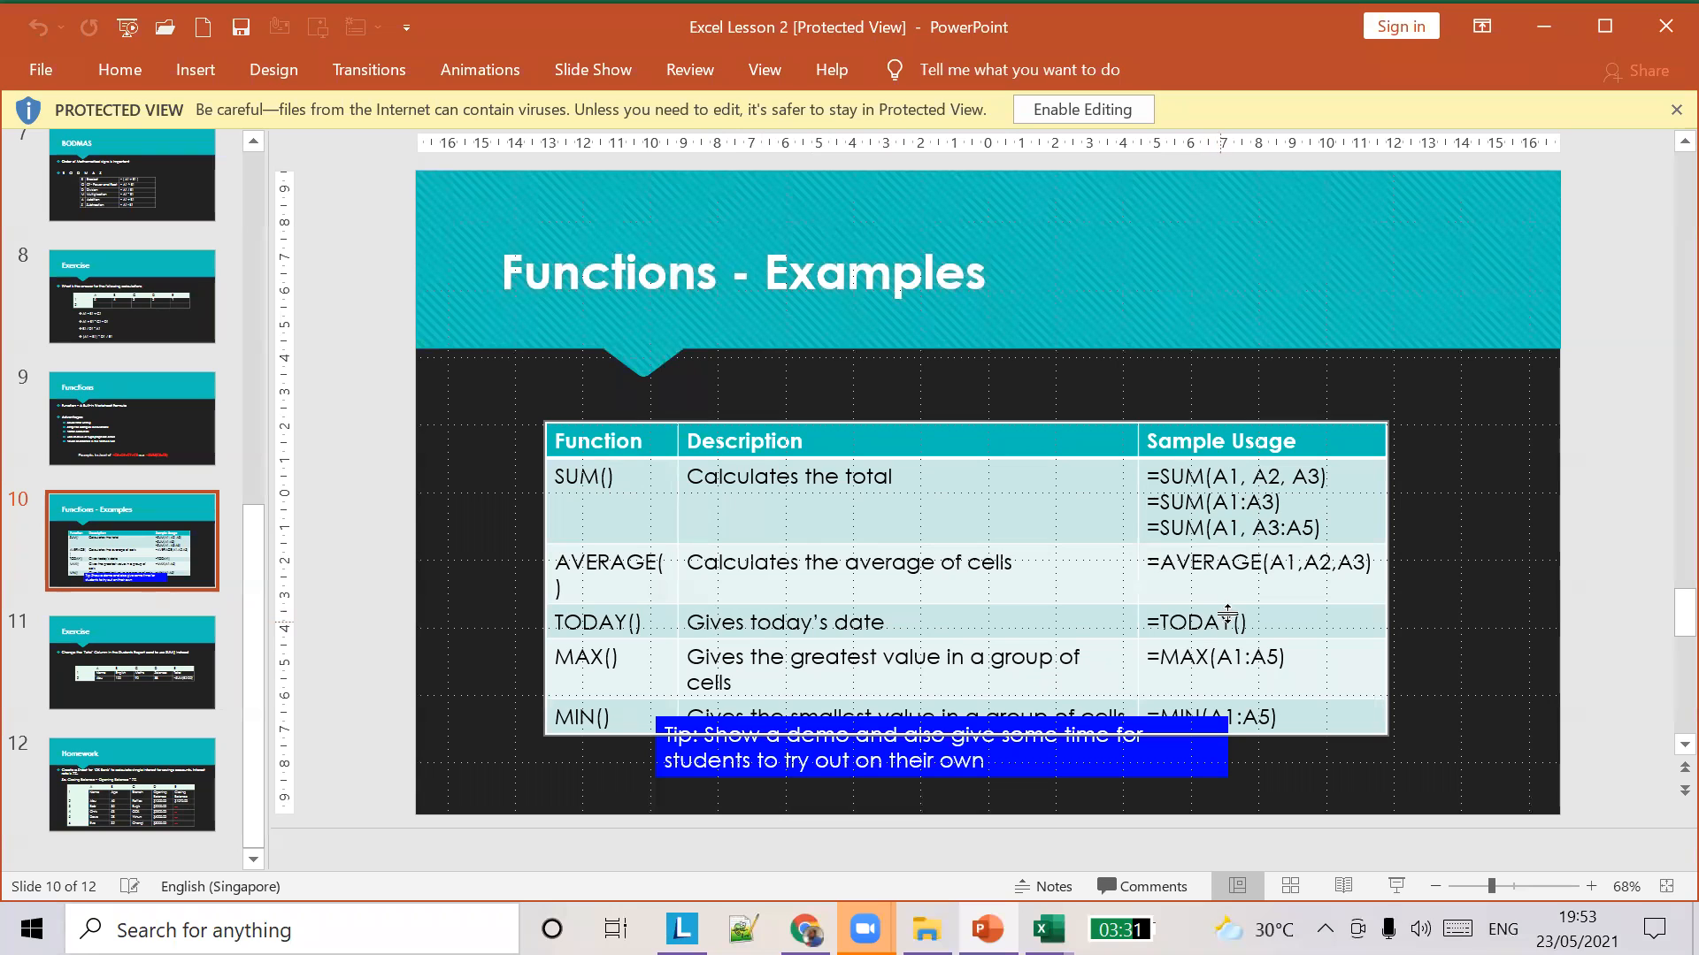
{"action": "key", "text": "alt+Tab"}
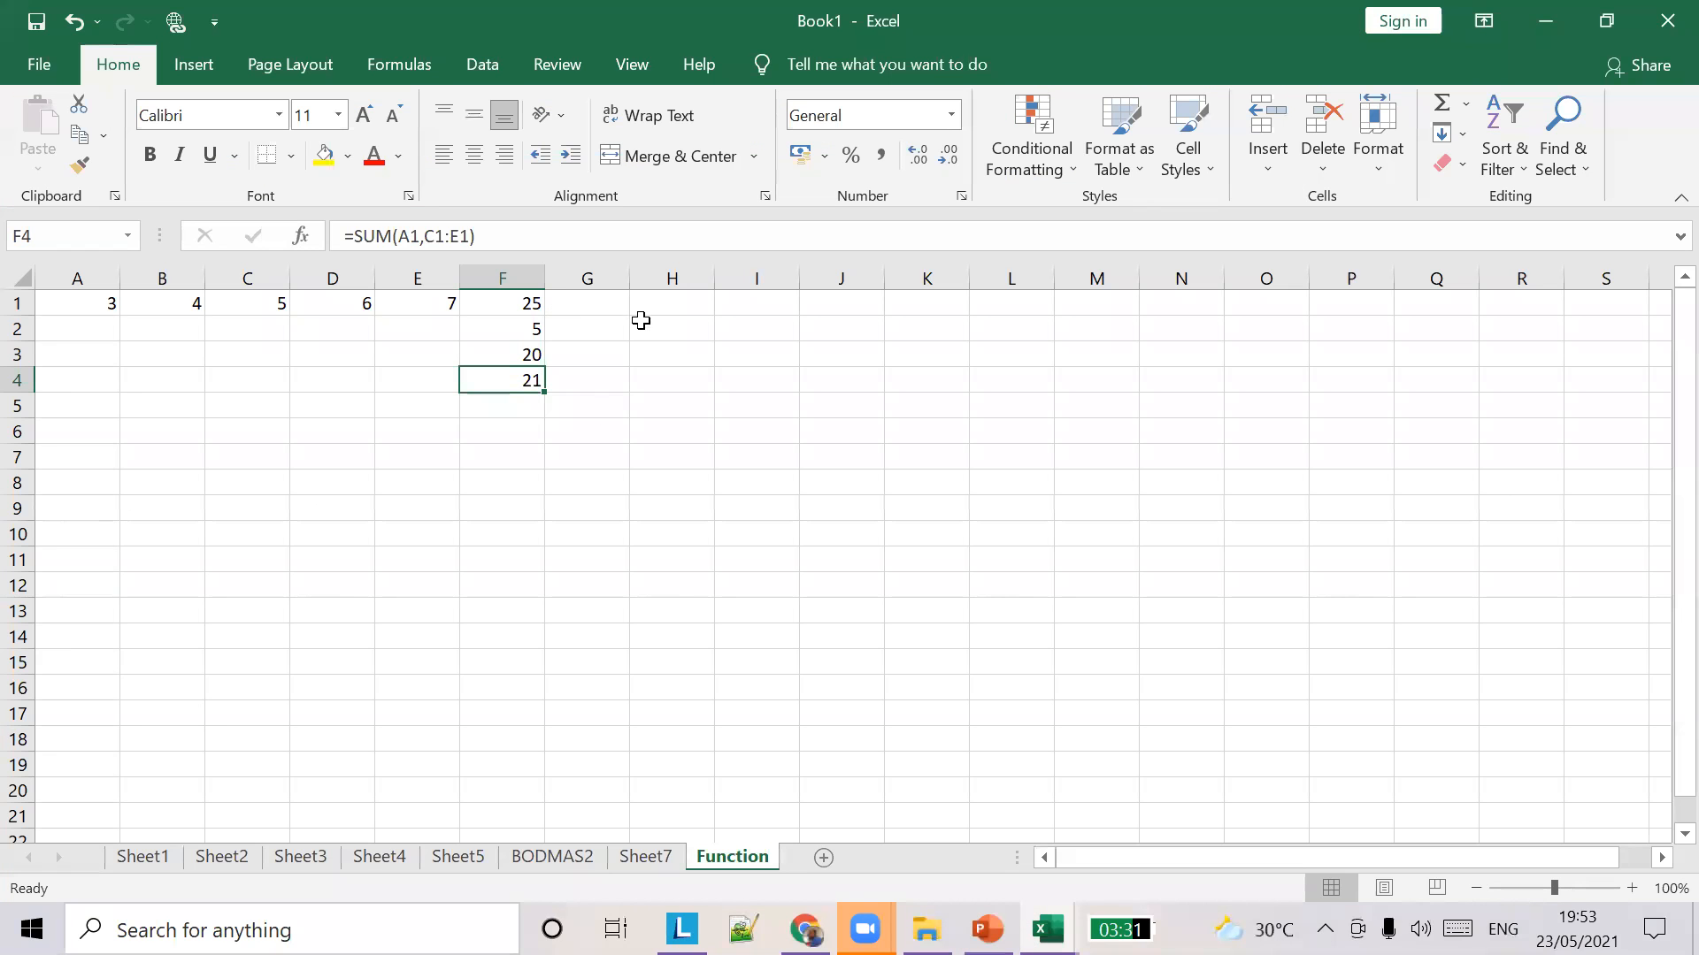
{"action": "left_click", "coordinate": [497, 483]}
{"action": "type", "text": "=TO"}
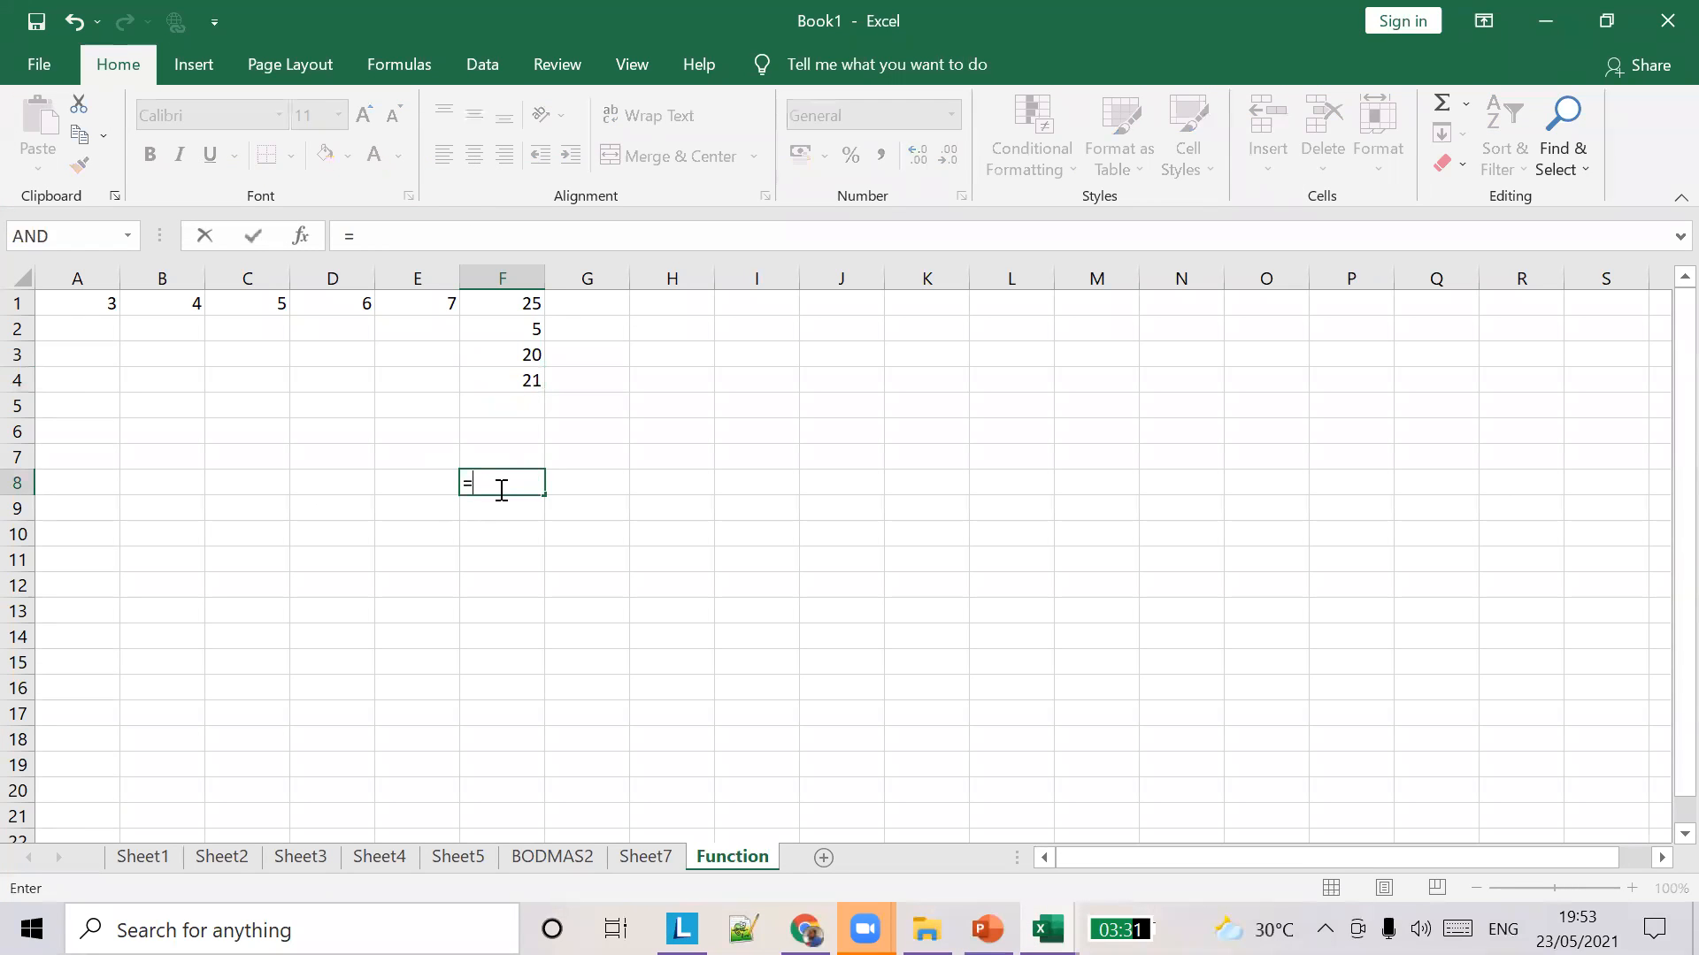
{"action": "key", "text": "Return"}
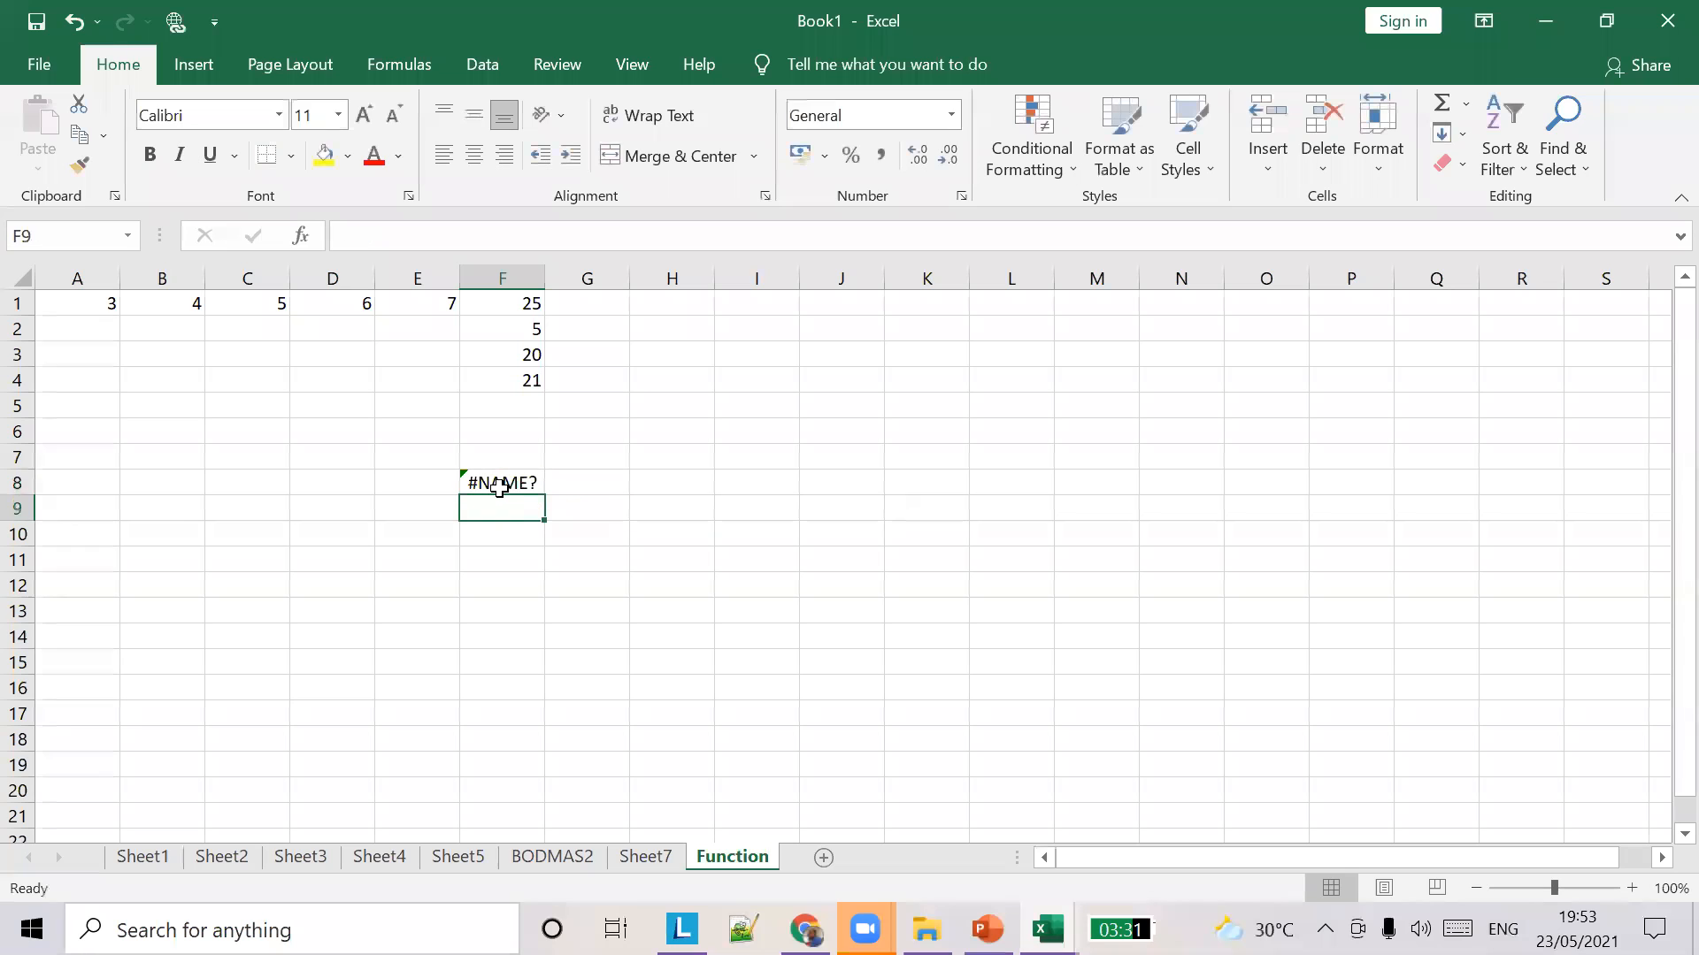
{"action": "left_click", "coordinate": [499, 488]}
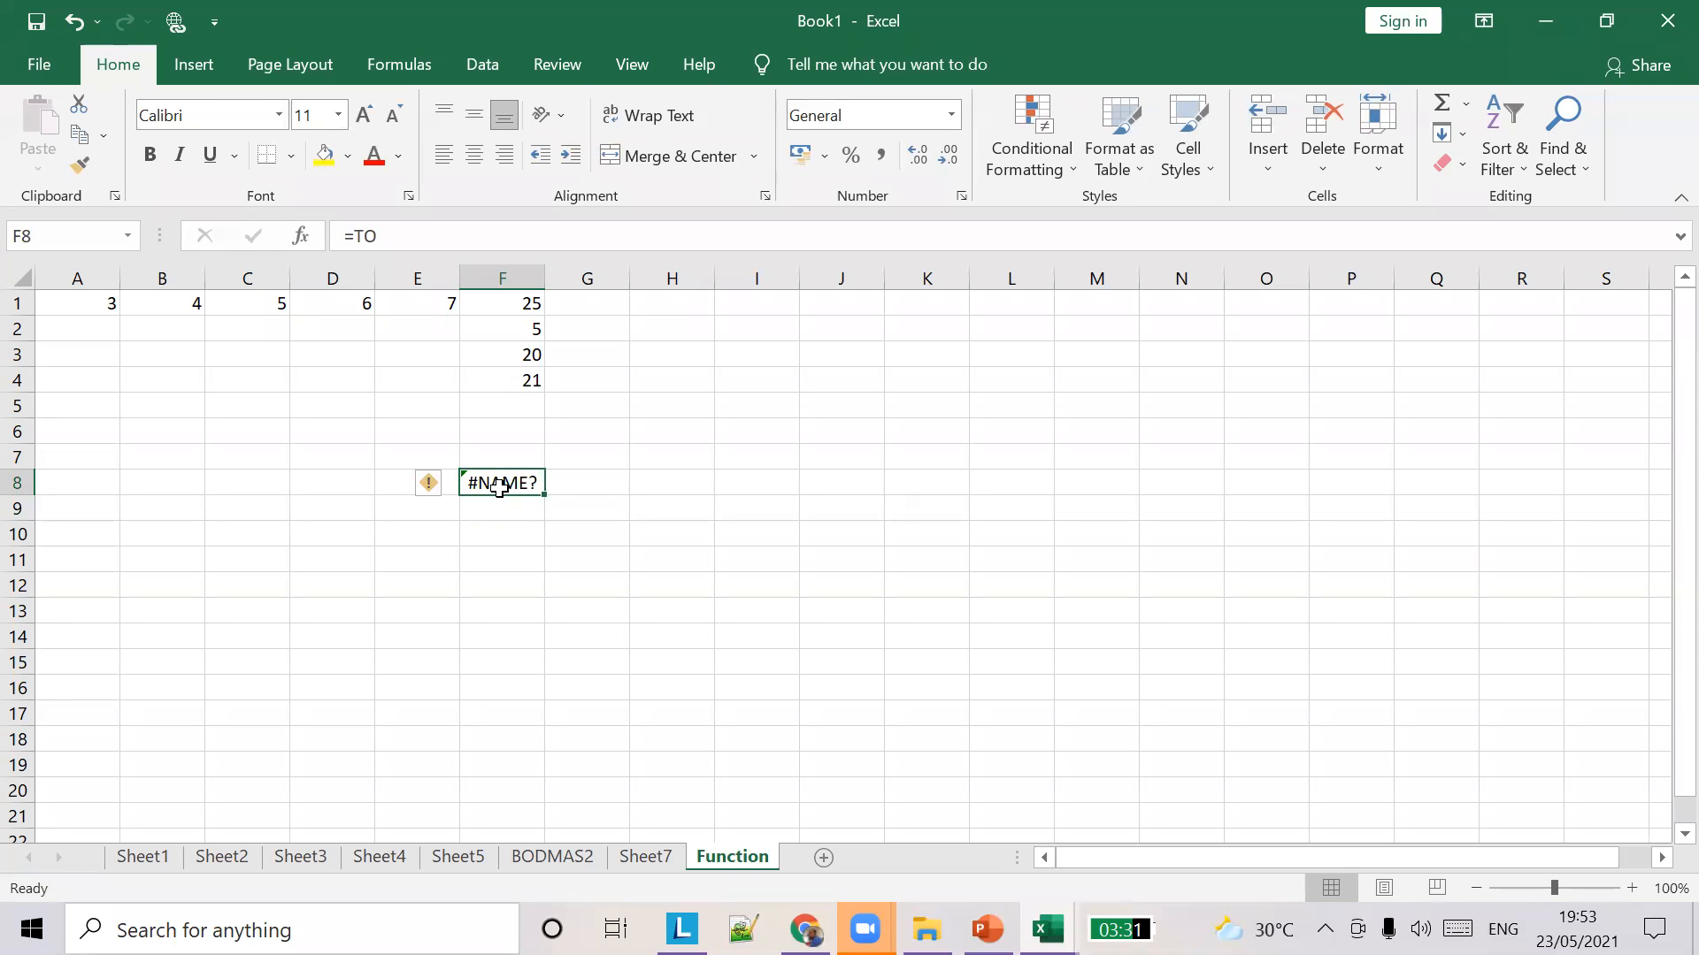
{"action": "type", "text": "D"}
{"action": "key", "text": "BackSpace"}
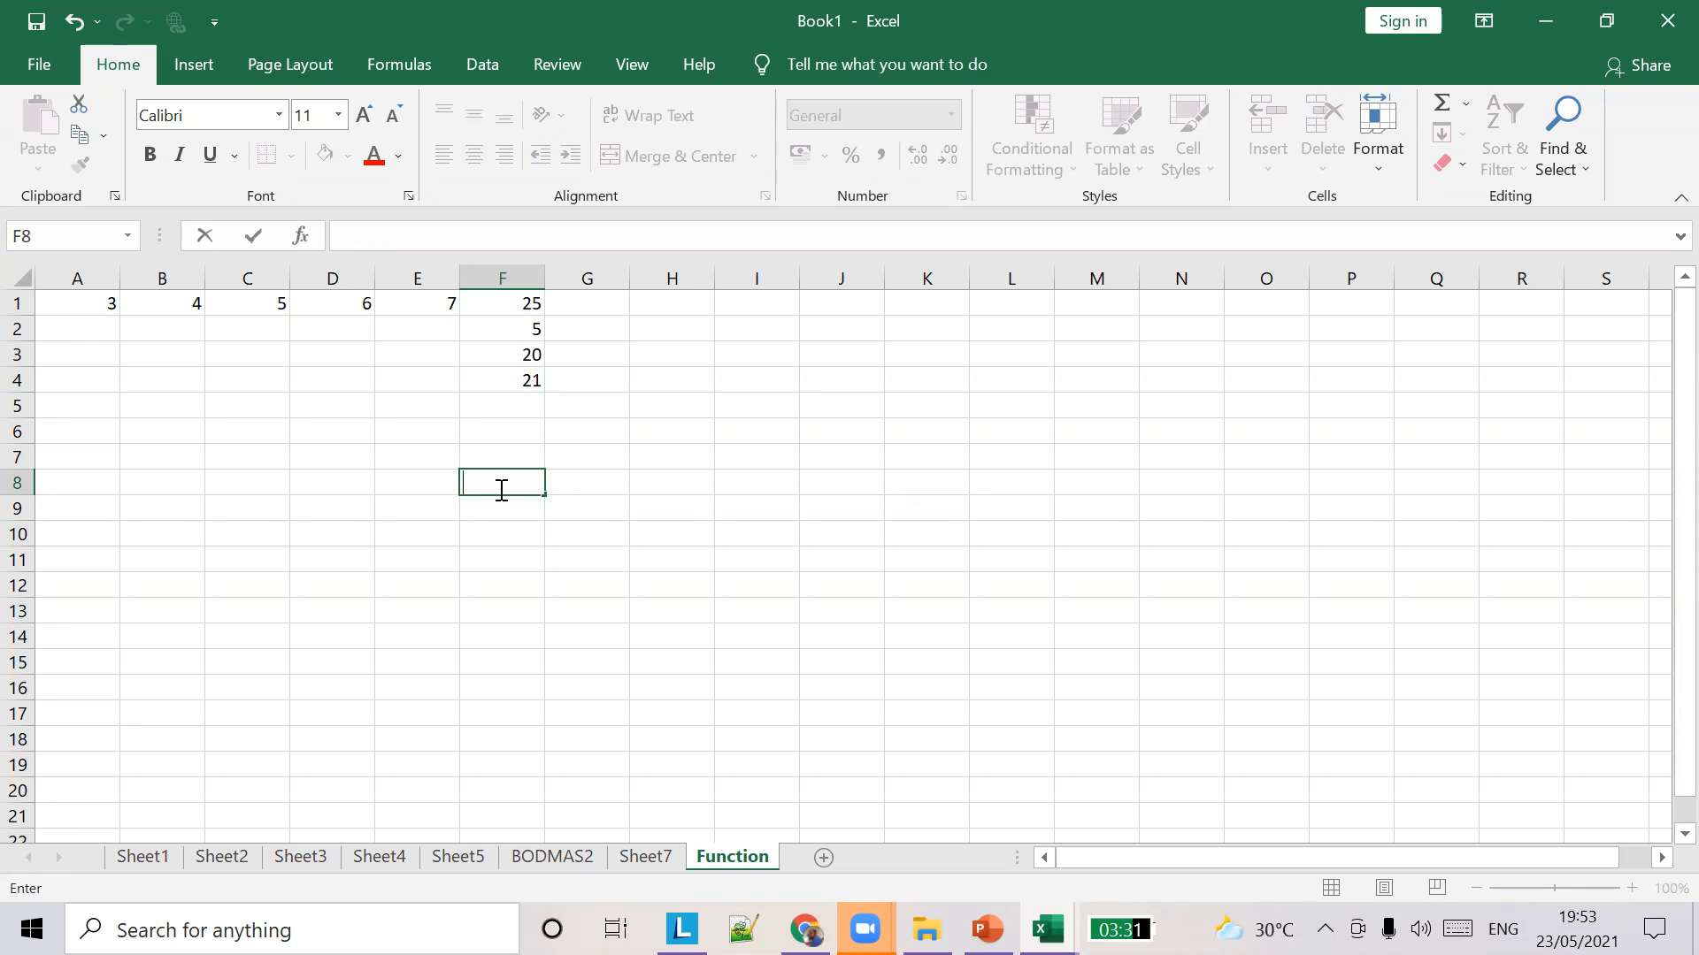
{"action": "type", "text": "+TO"}
{"action": "key", "text": "Return"}
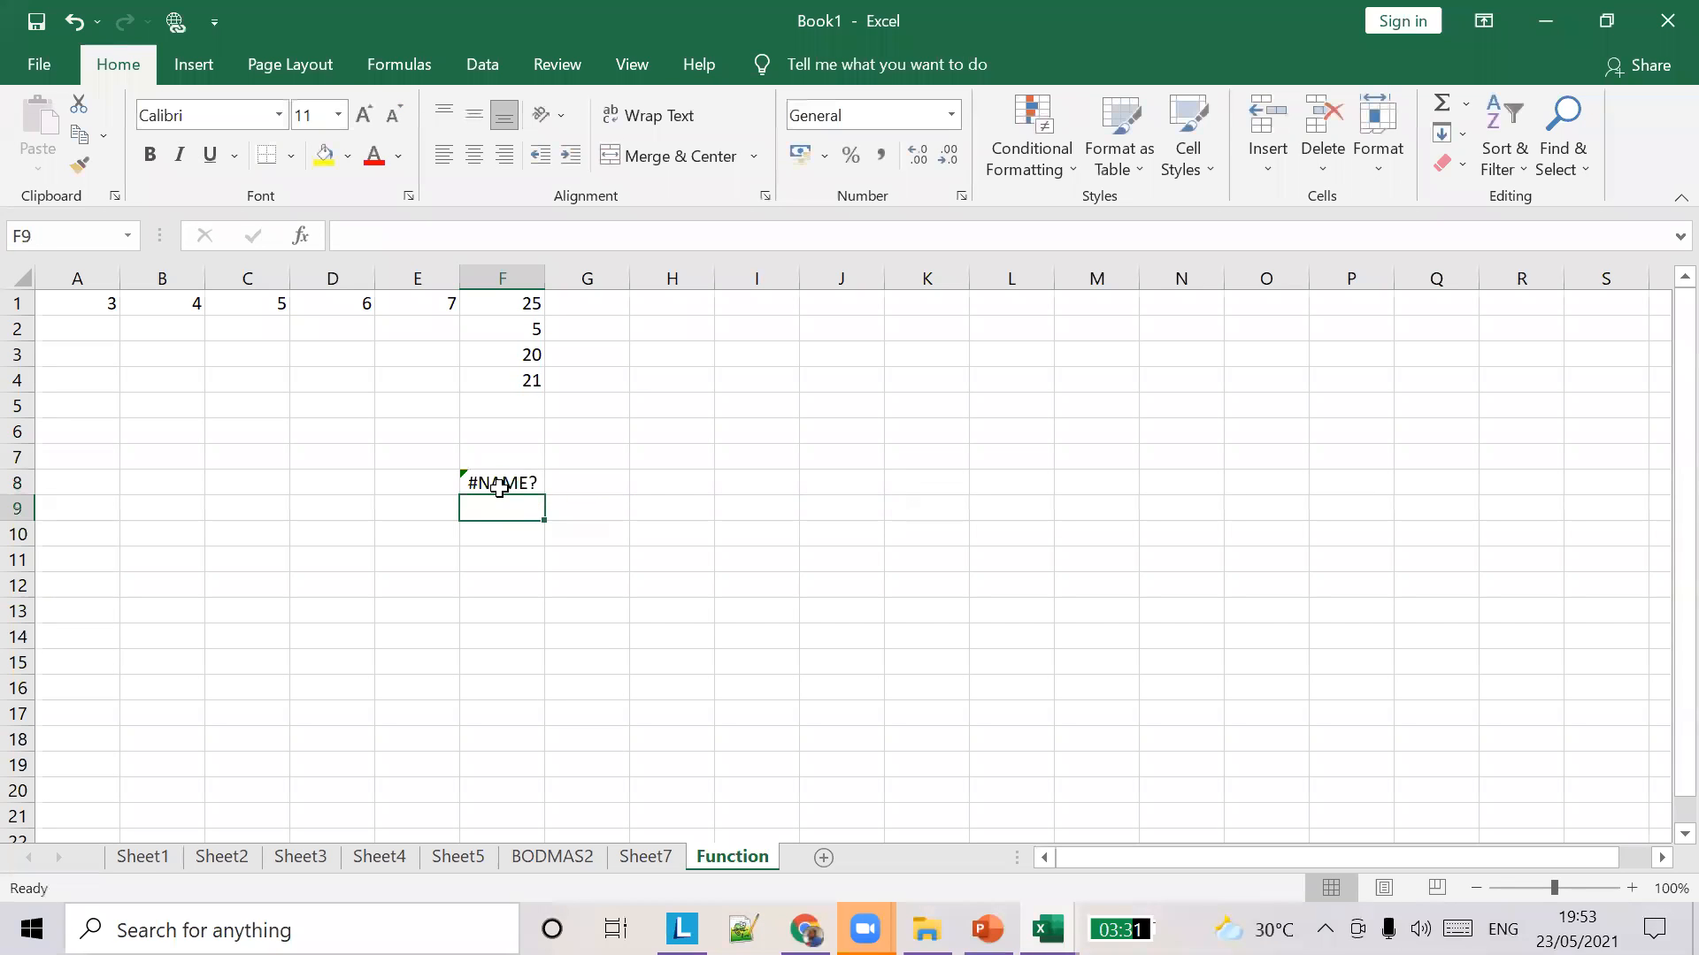
{"action": "left_click", "coordinate": [500, 487]}
{"action": "type", "text": "=TO"}
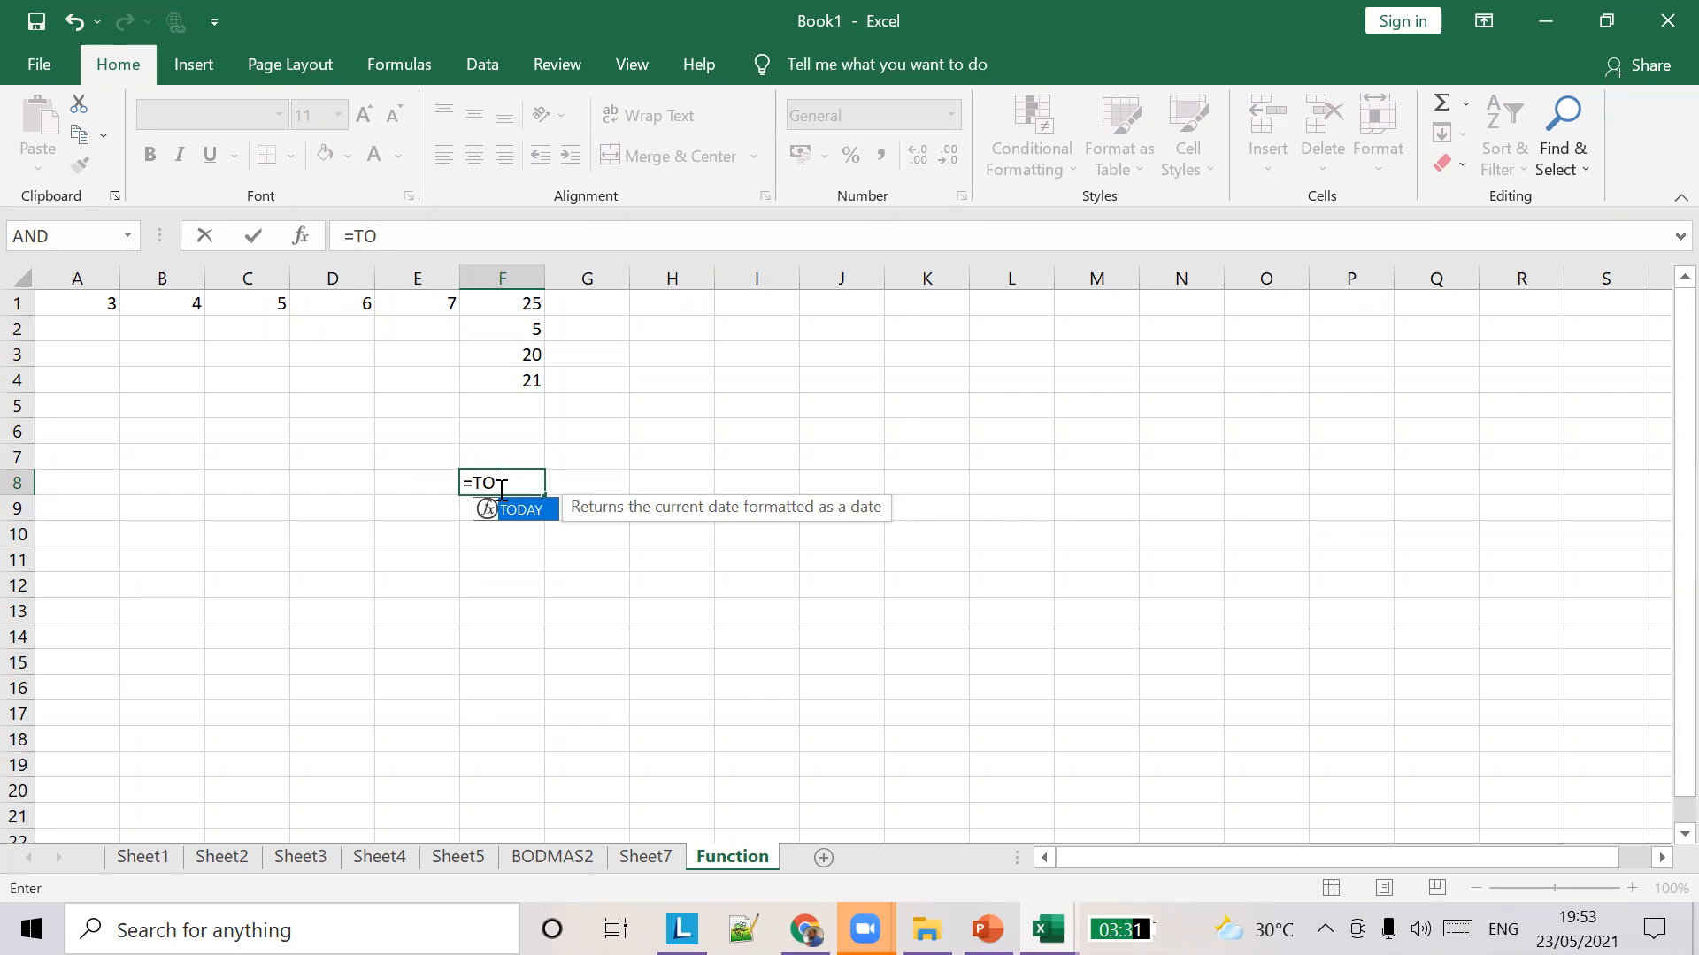
{"action": "key", "text": "Right"}
{"action": "left_click", "coordinate": [499, 488]}
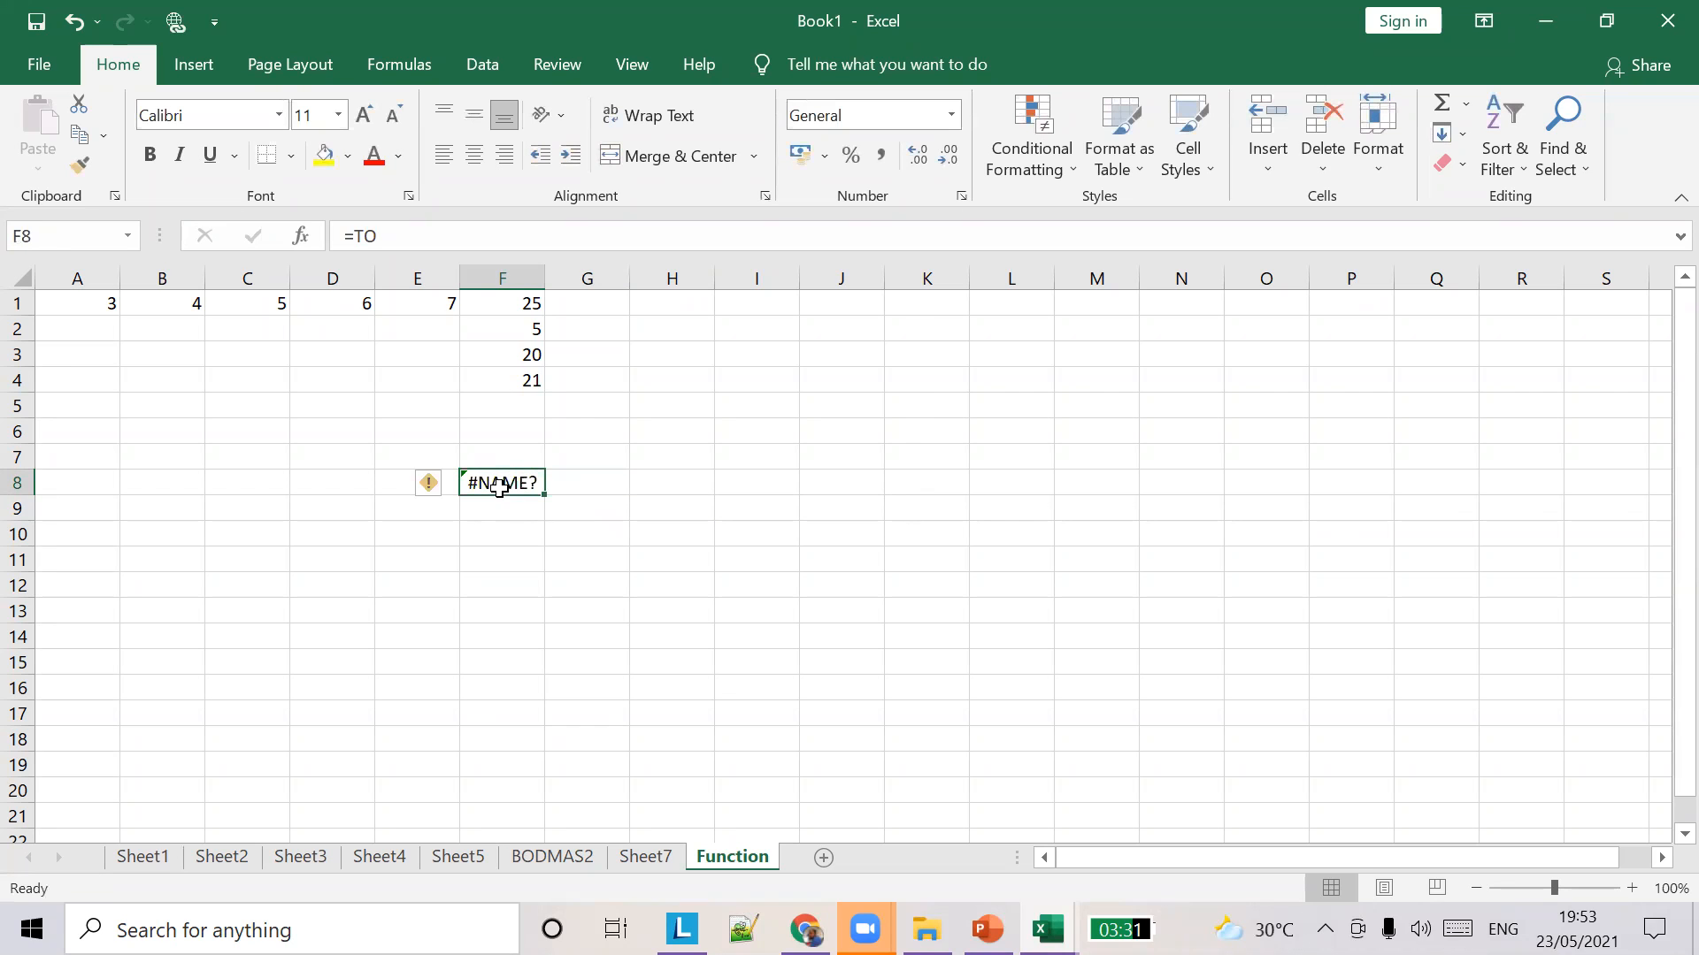
Enter the formula =TODAY() in cell F8, replacing its current content.
{"action": "key", "text": "BackSpace"}
{"action": "type", "text": "=D"}
{"action": "key", "text": "BackSpace"}
{"action": "type", "text": "TPODAY"}
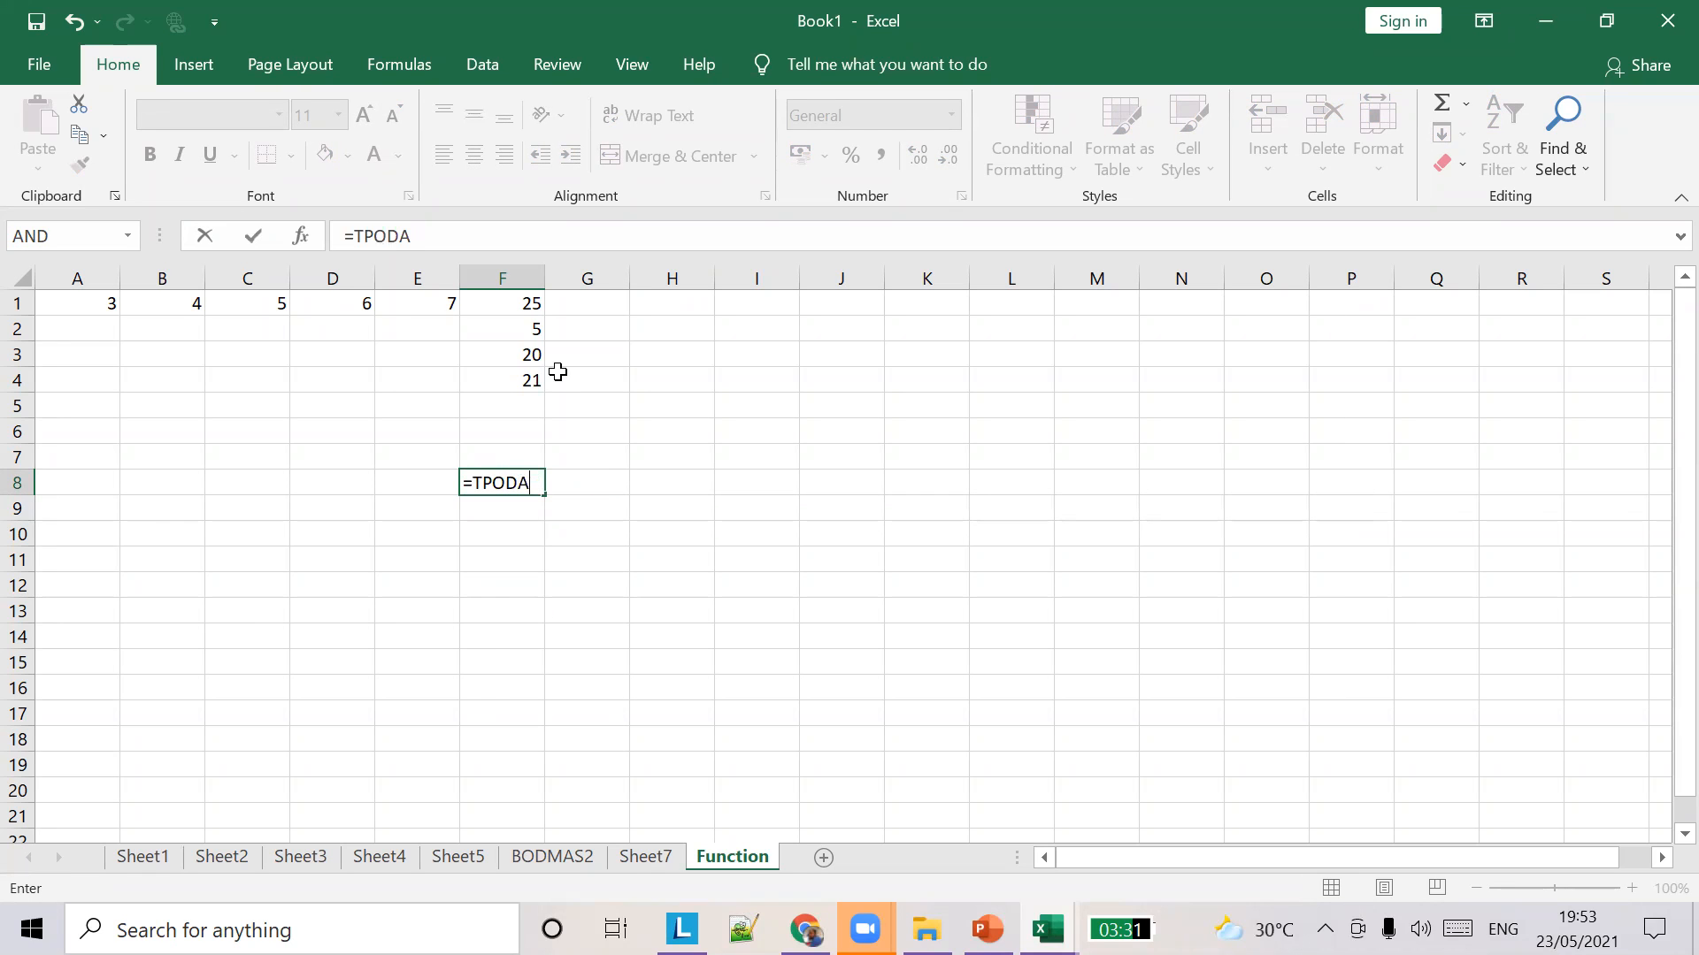
{"action": "key", "text": "BackSpace"}
{"action": "key", "text": "BackSpace"}
{"action": "key", "text": "BackSpace"}
{"action": "key", "text": "BackSpace"}
{"action": "type", "text": "ODAY"}
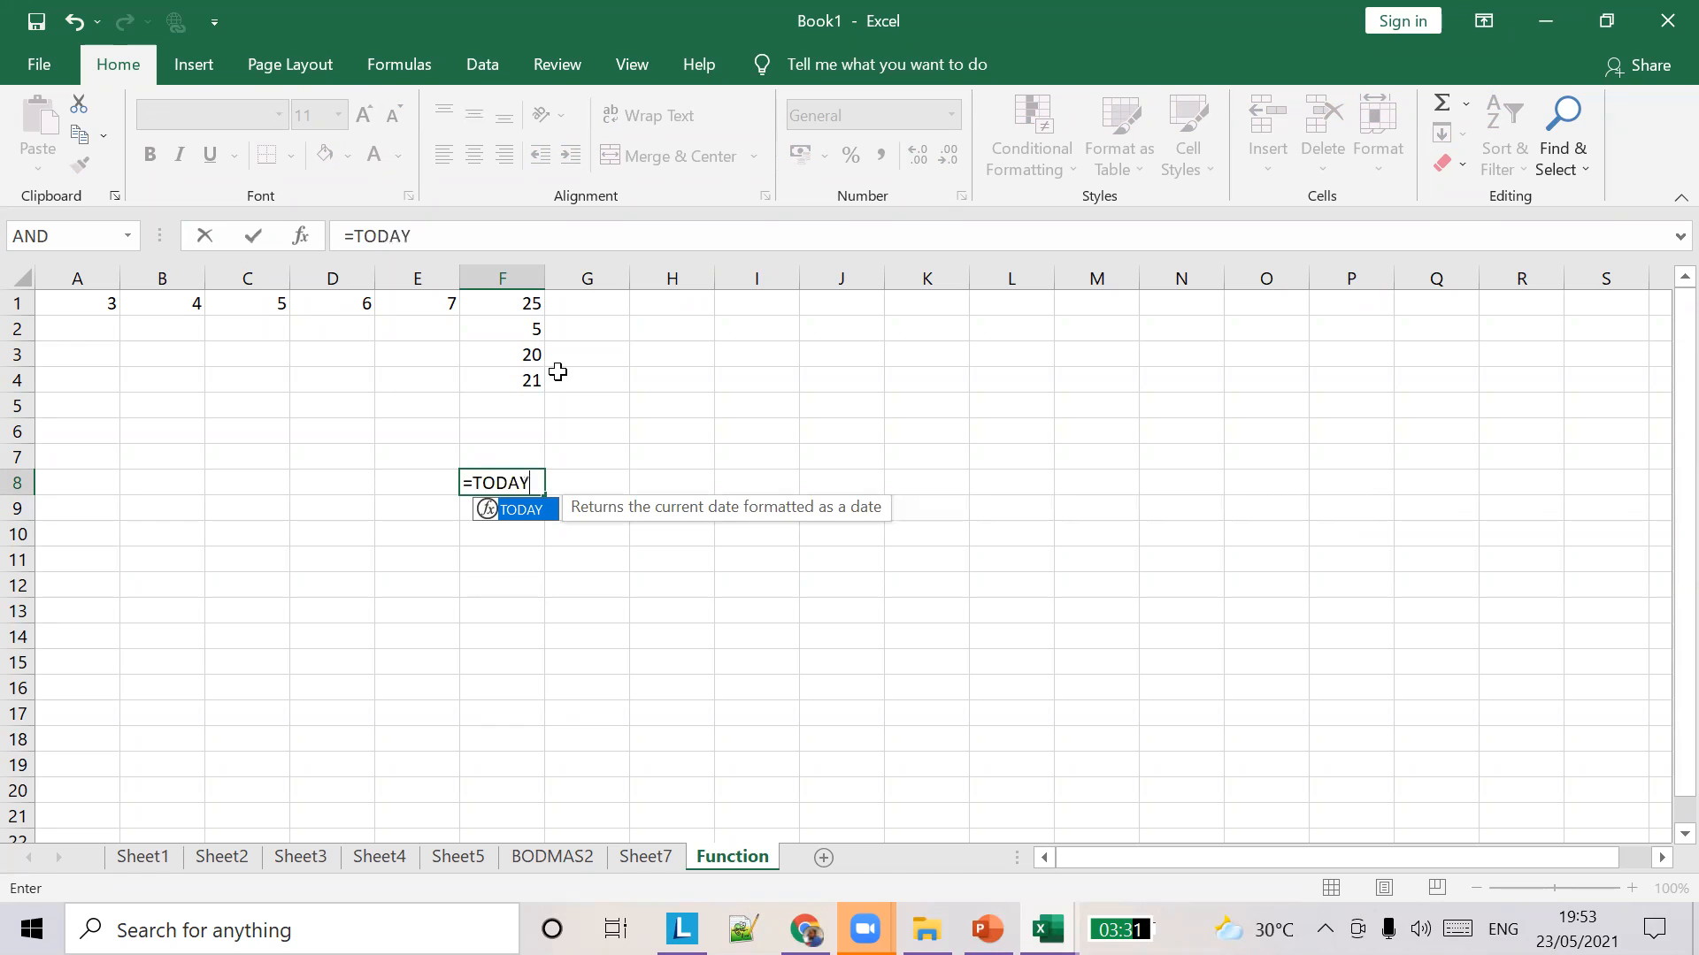
{"action": "type", "text": "()"}
{"action": "key", "text": "Tab"}
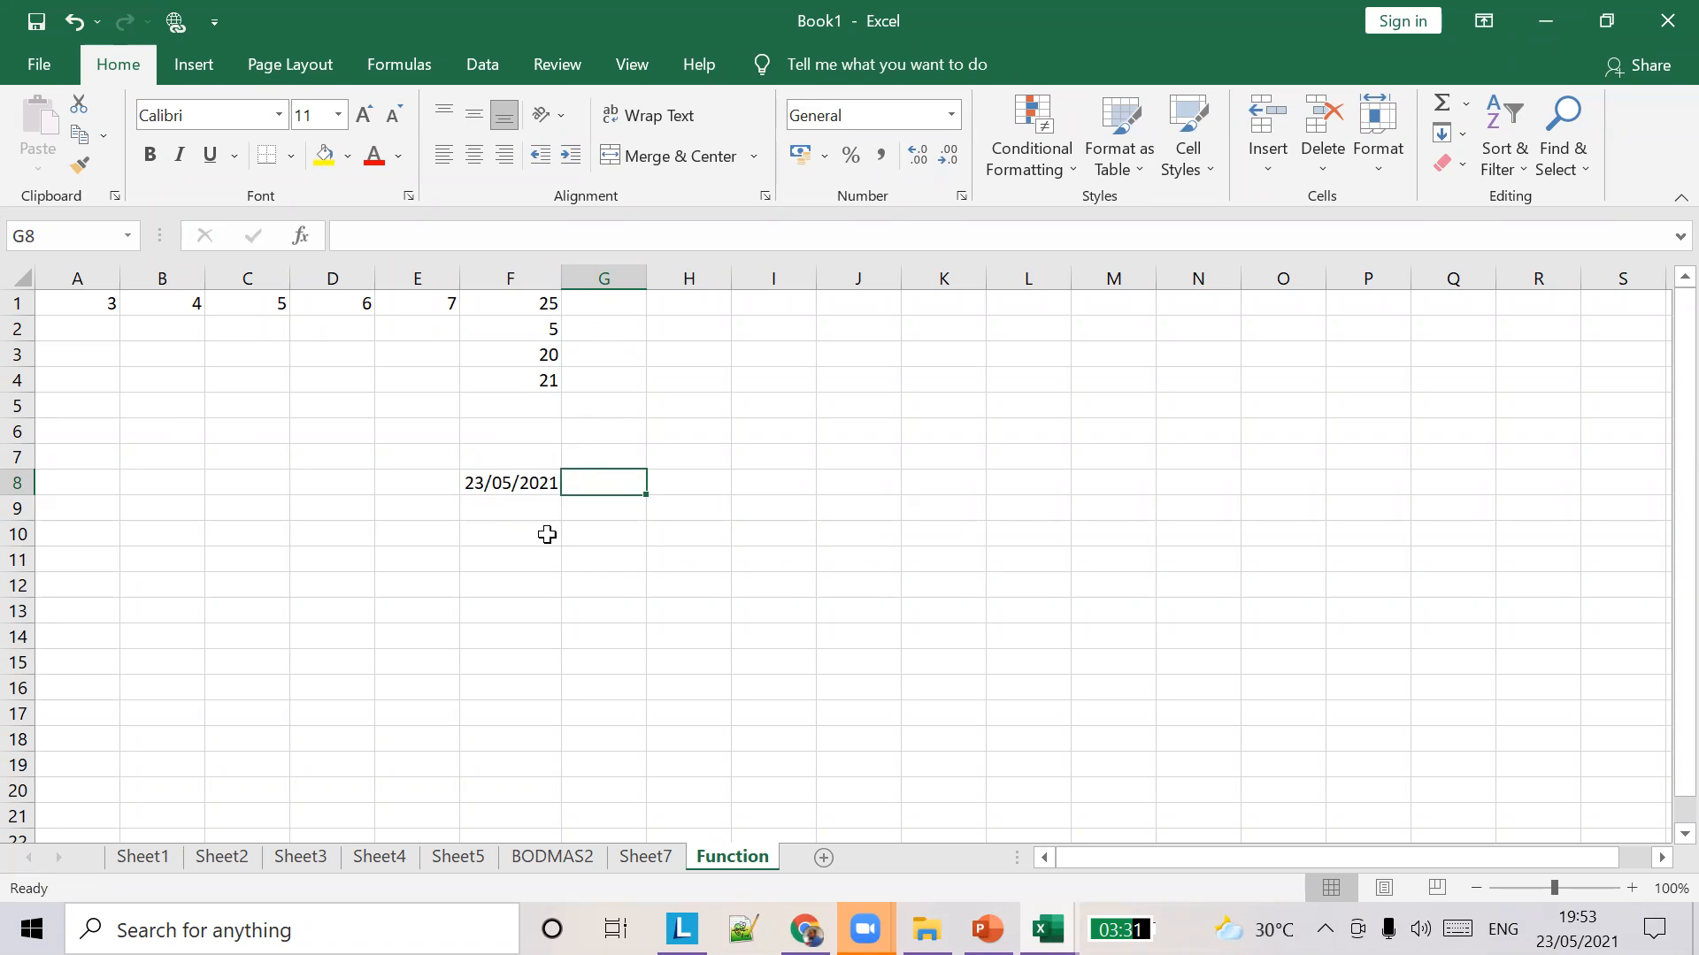
Check the MAX sample usage on the PowerPoint slide and review the values in A1:E1 back in Book1.
{"action": "mouse_move", "coordinate": [1048, 929]}
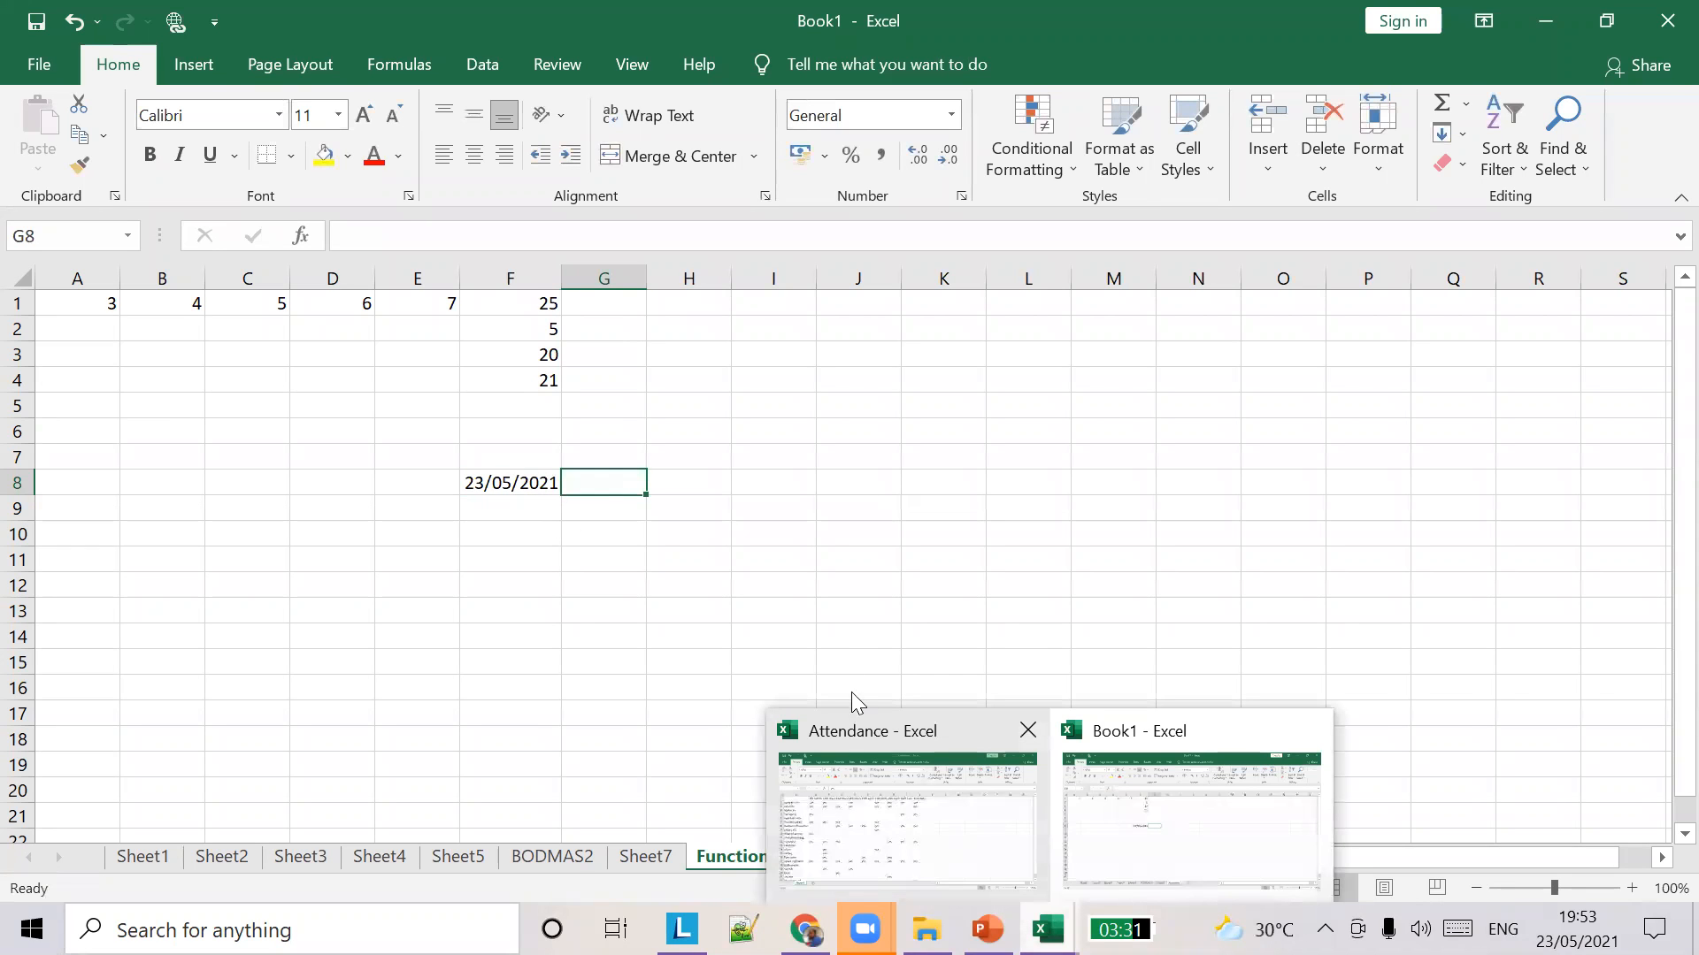
{"action": "left_click", "coordinate": [1048, 929]}
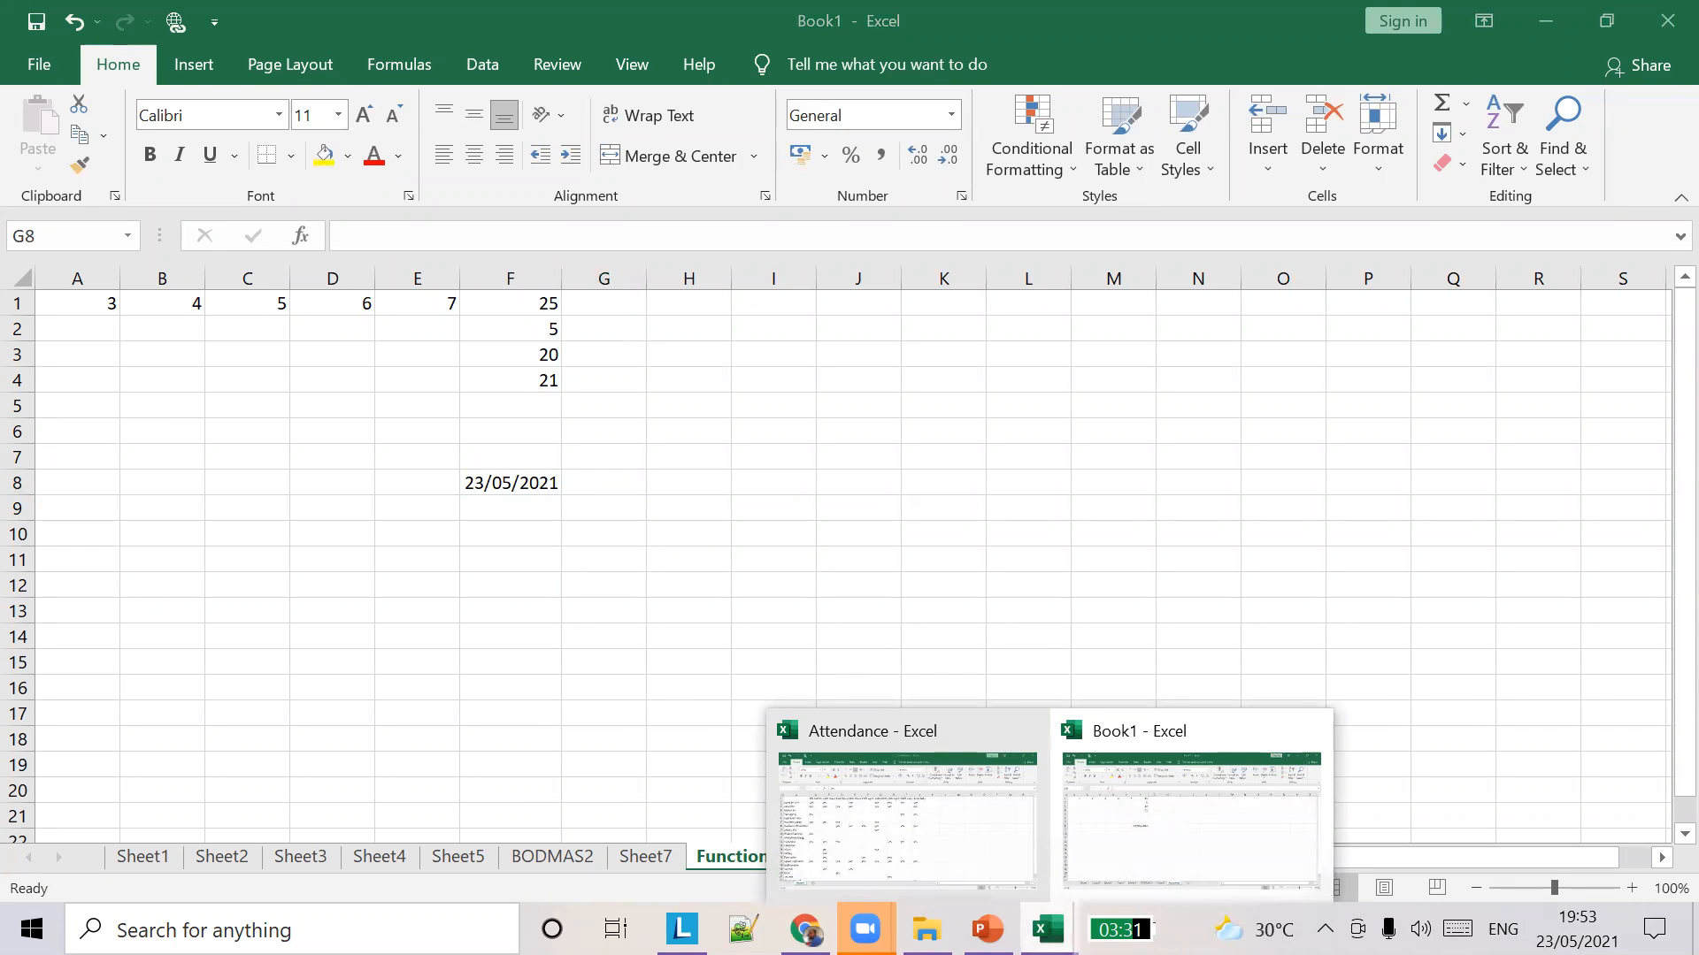
{"action": "left_click", "coordinate": [987, 929]}
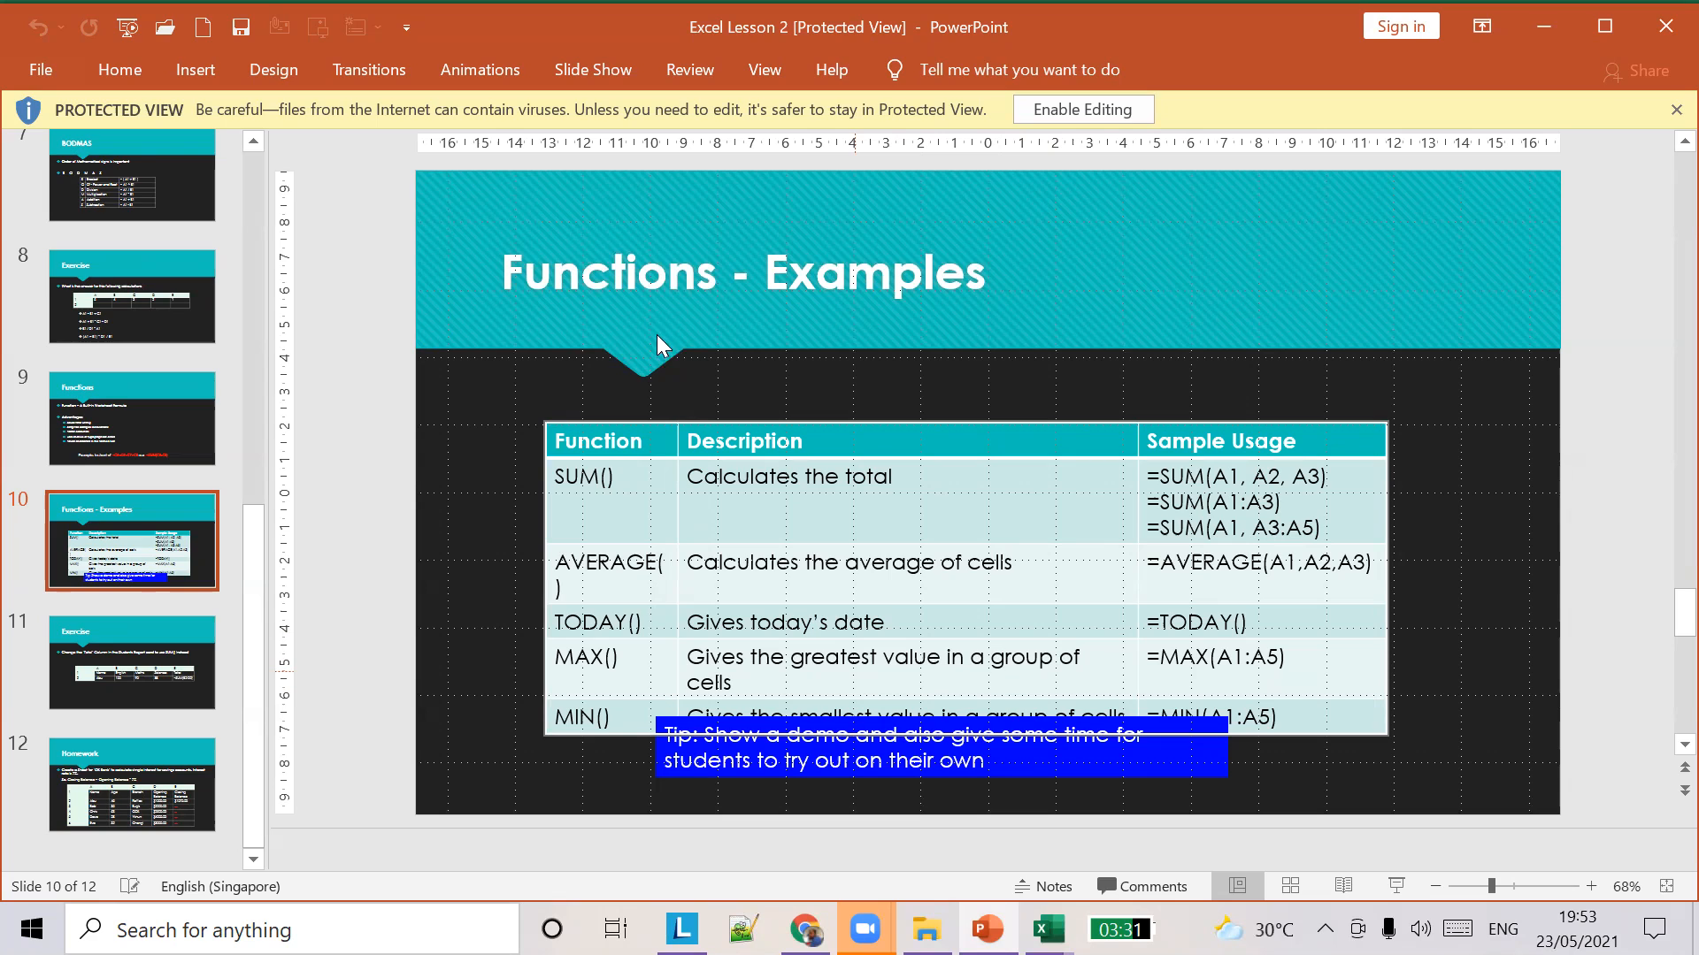
{"action": "key", "text": "alt+Tab"}
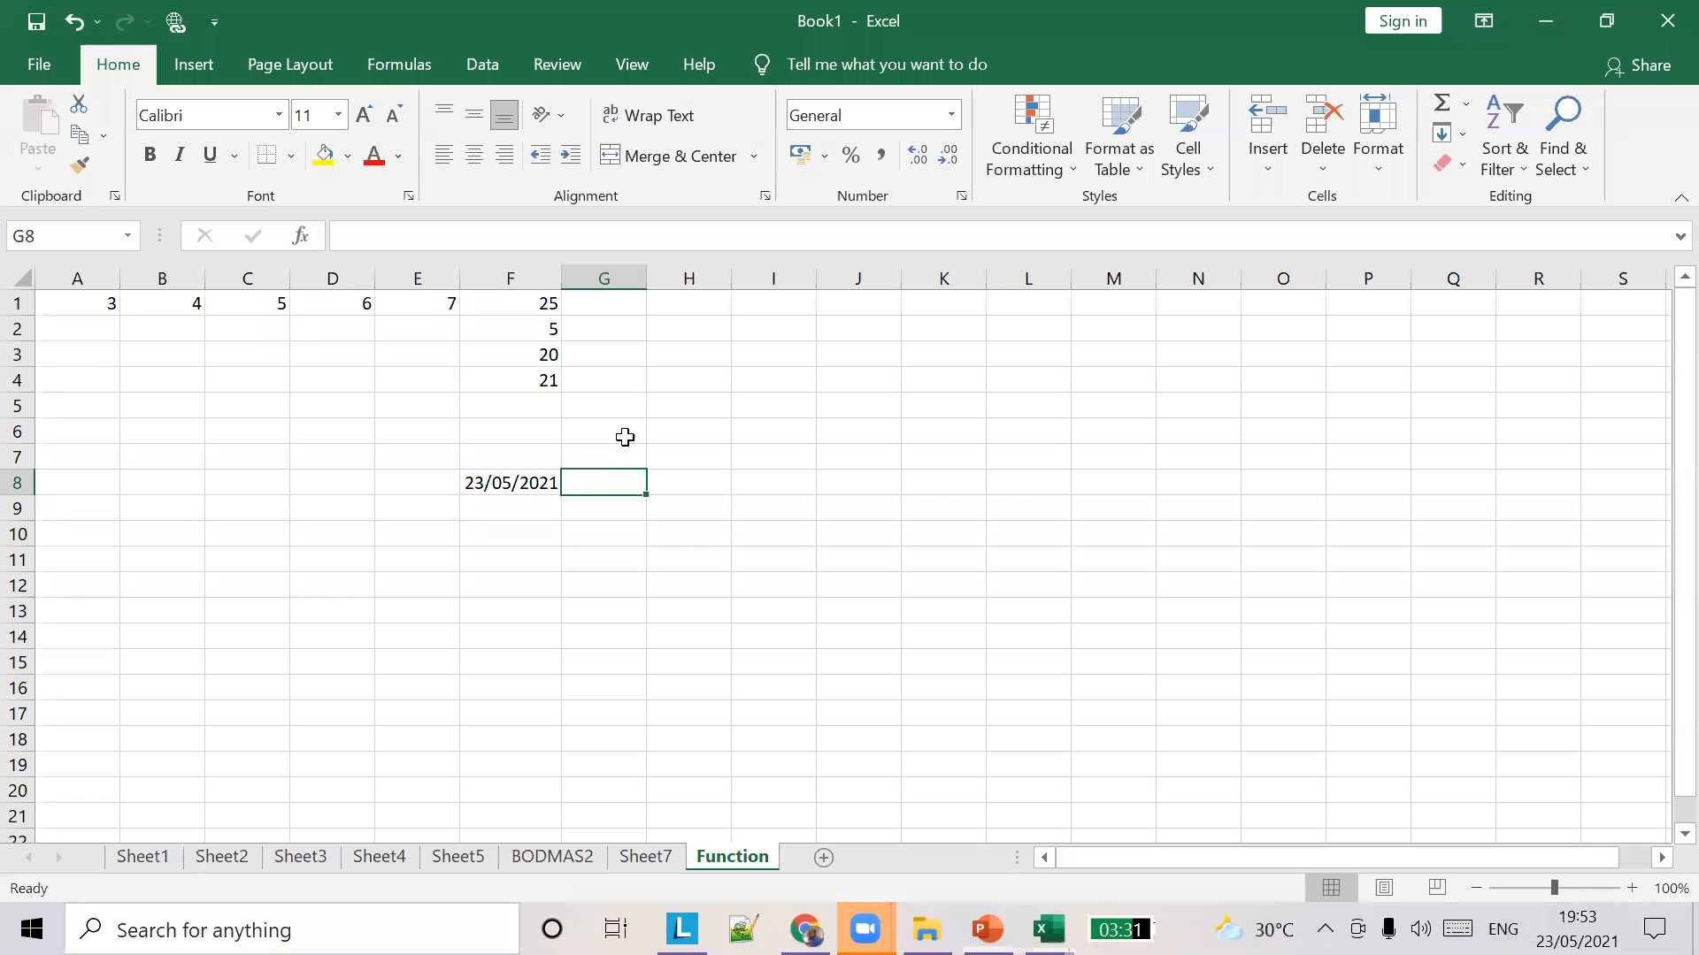
{"action": "left_click", "coordinate": [92, 309]}
{"action": "left_click_drag", "start_coordinate": [200, 303], "coordinate": [417, 304]}
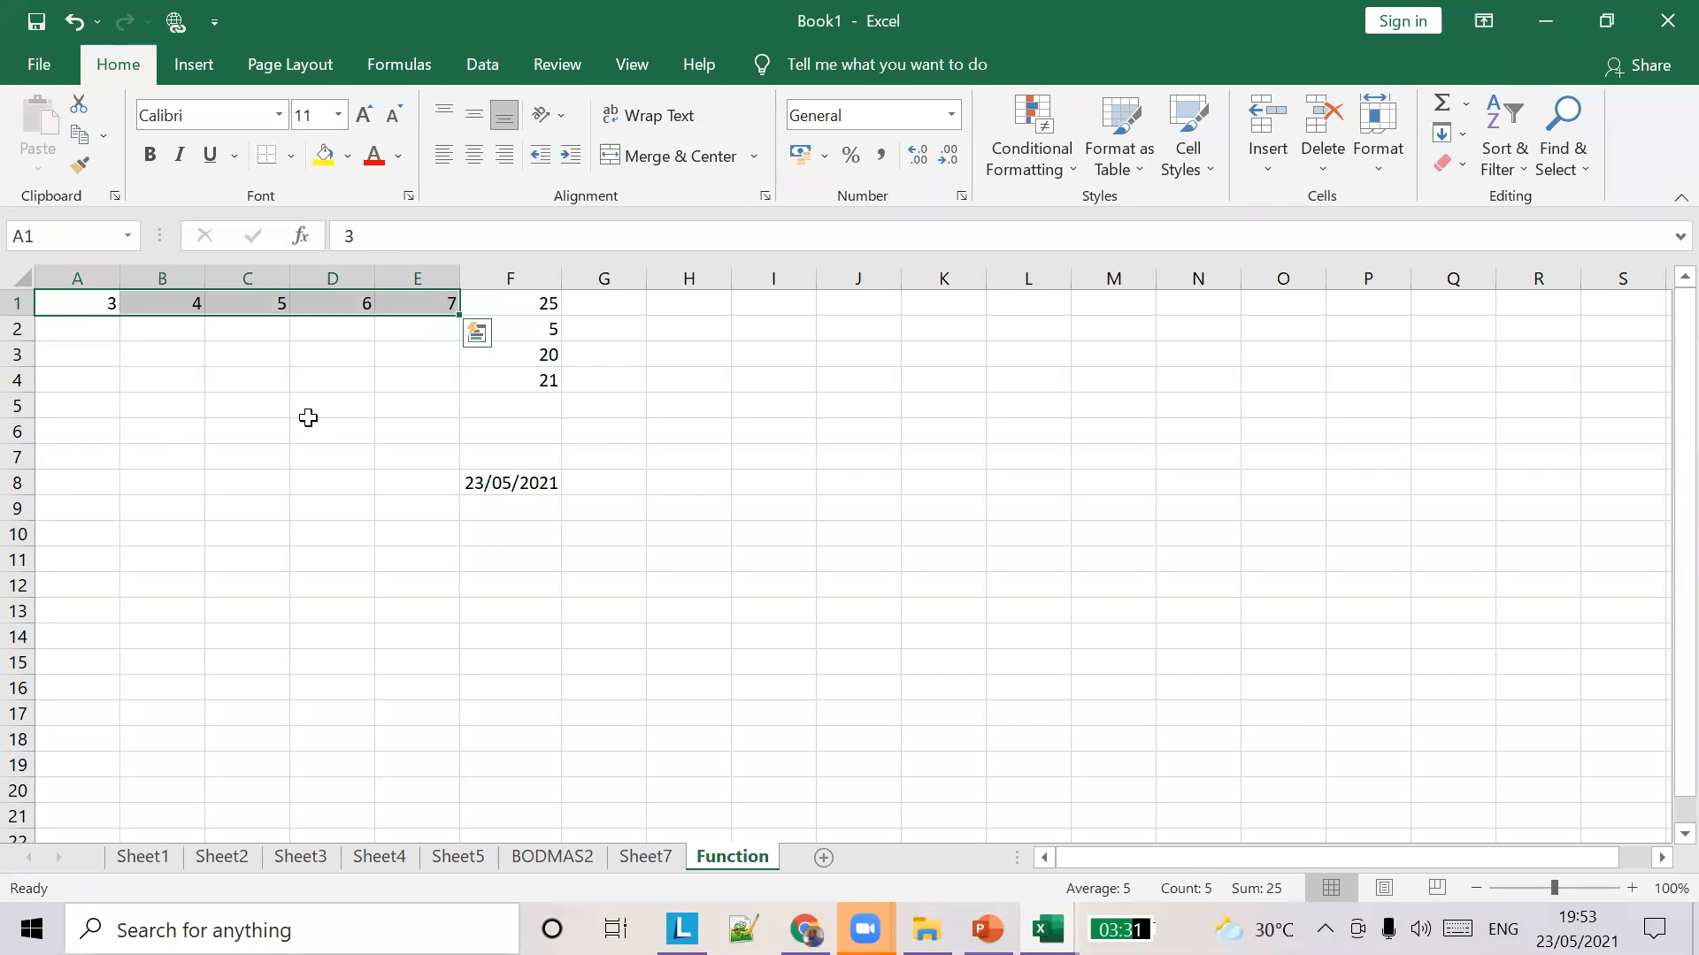
Enter the formula =MAX(A1:E1) in cell F5 of the Function sheet.
{"action": "left_click", "coordinate": [507, 398]}
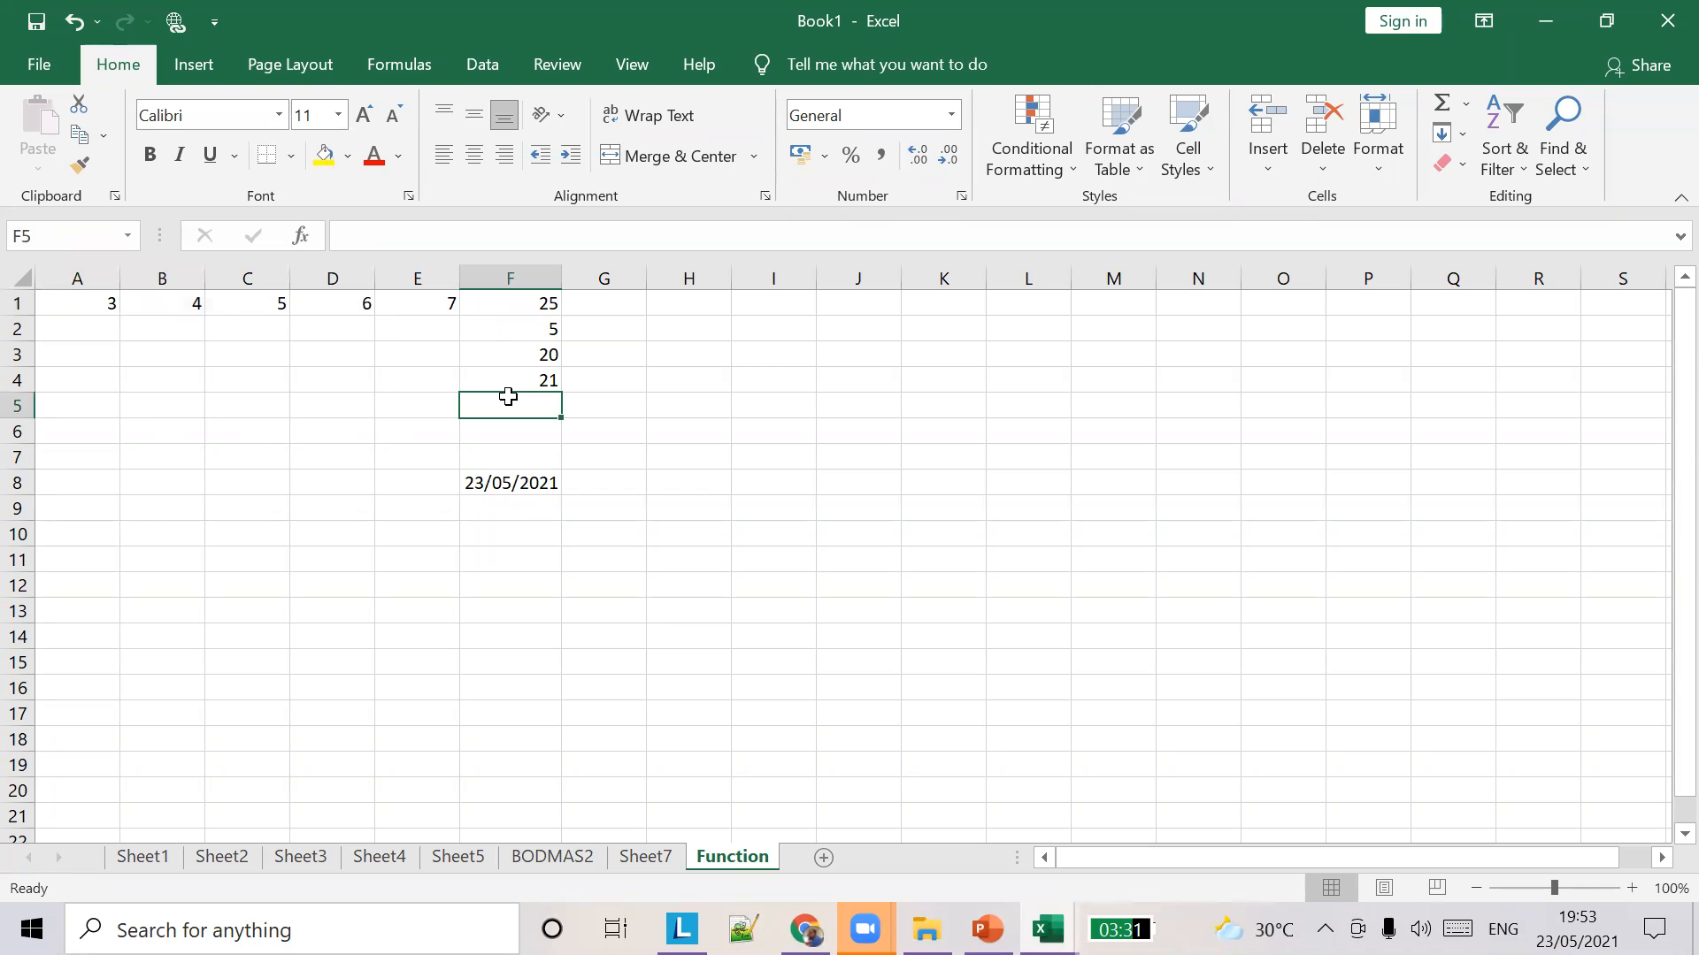
{"action": "type", "text": "="}
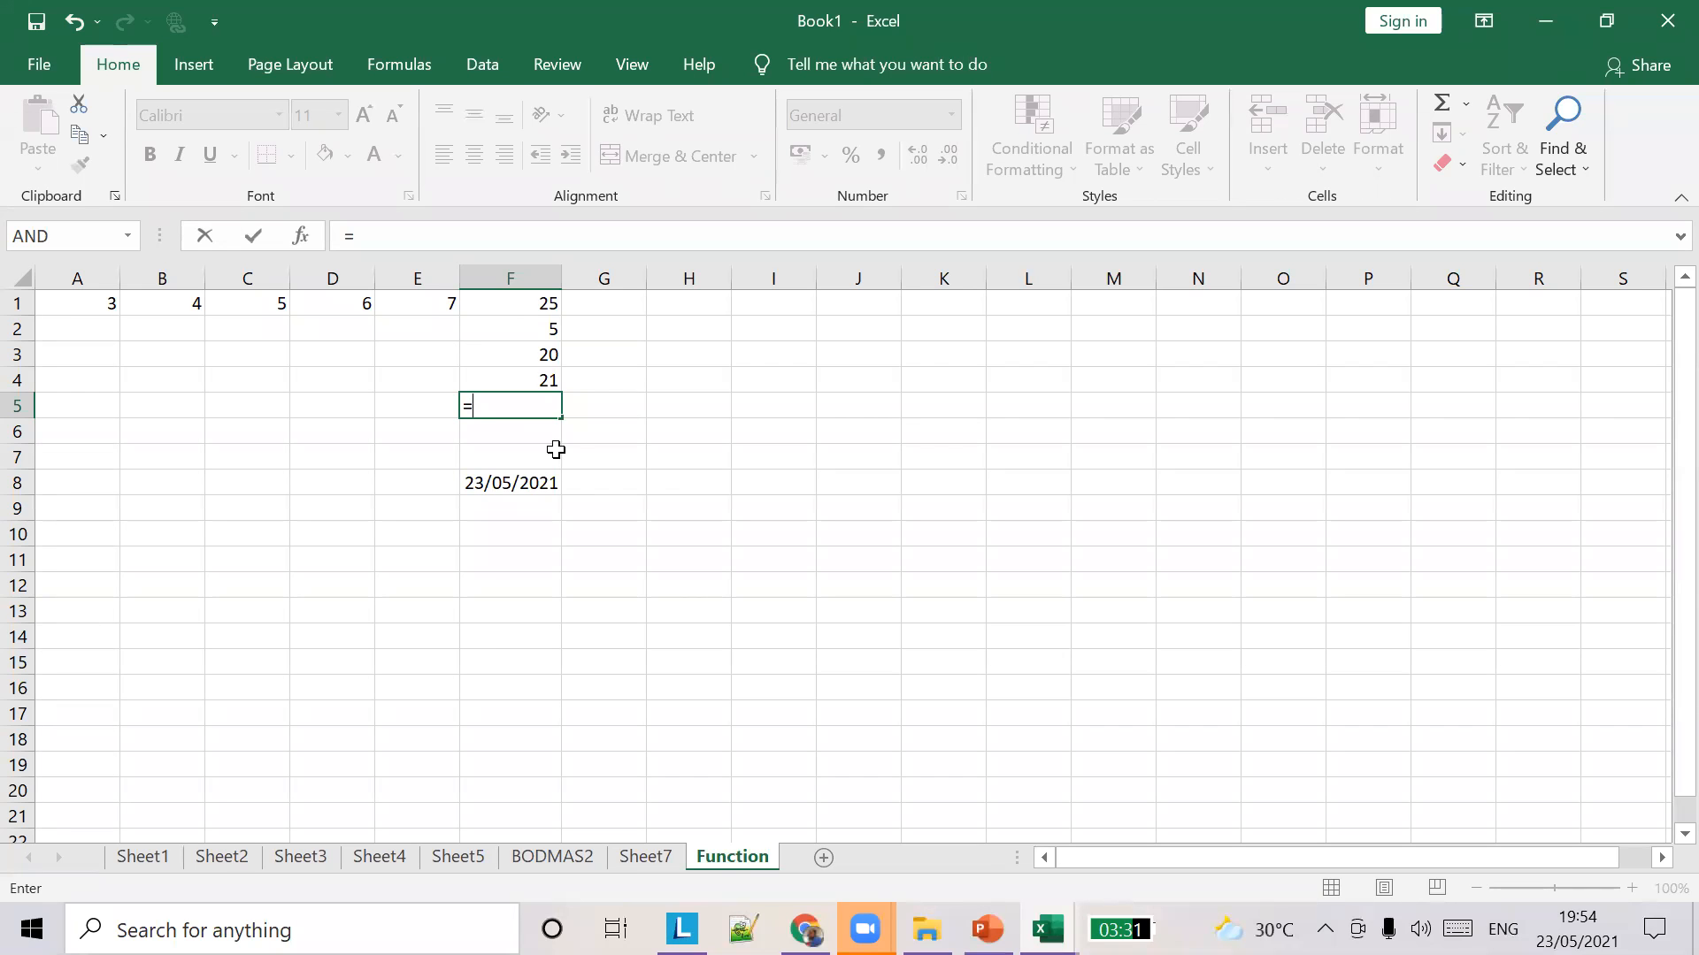
{"action": "type", "text": "MAx"}
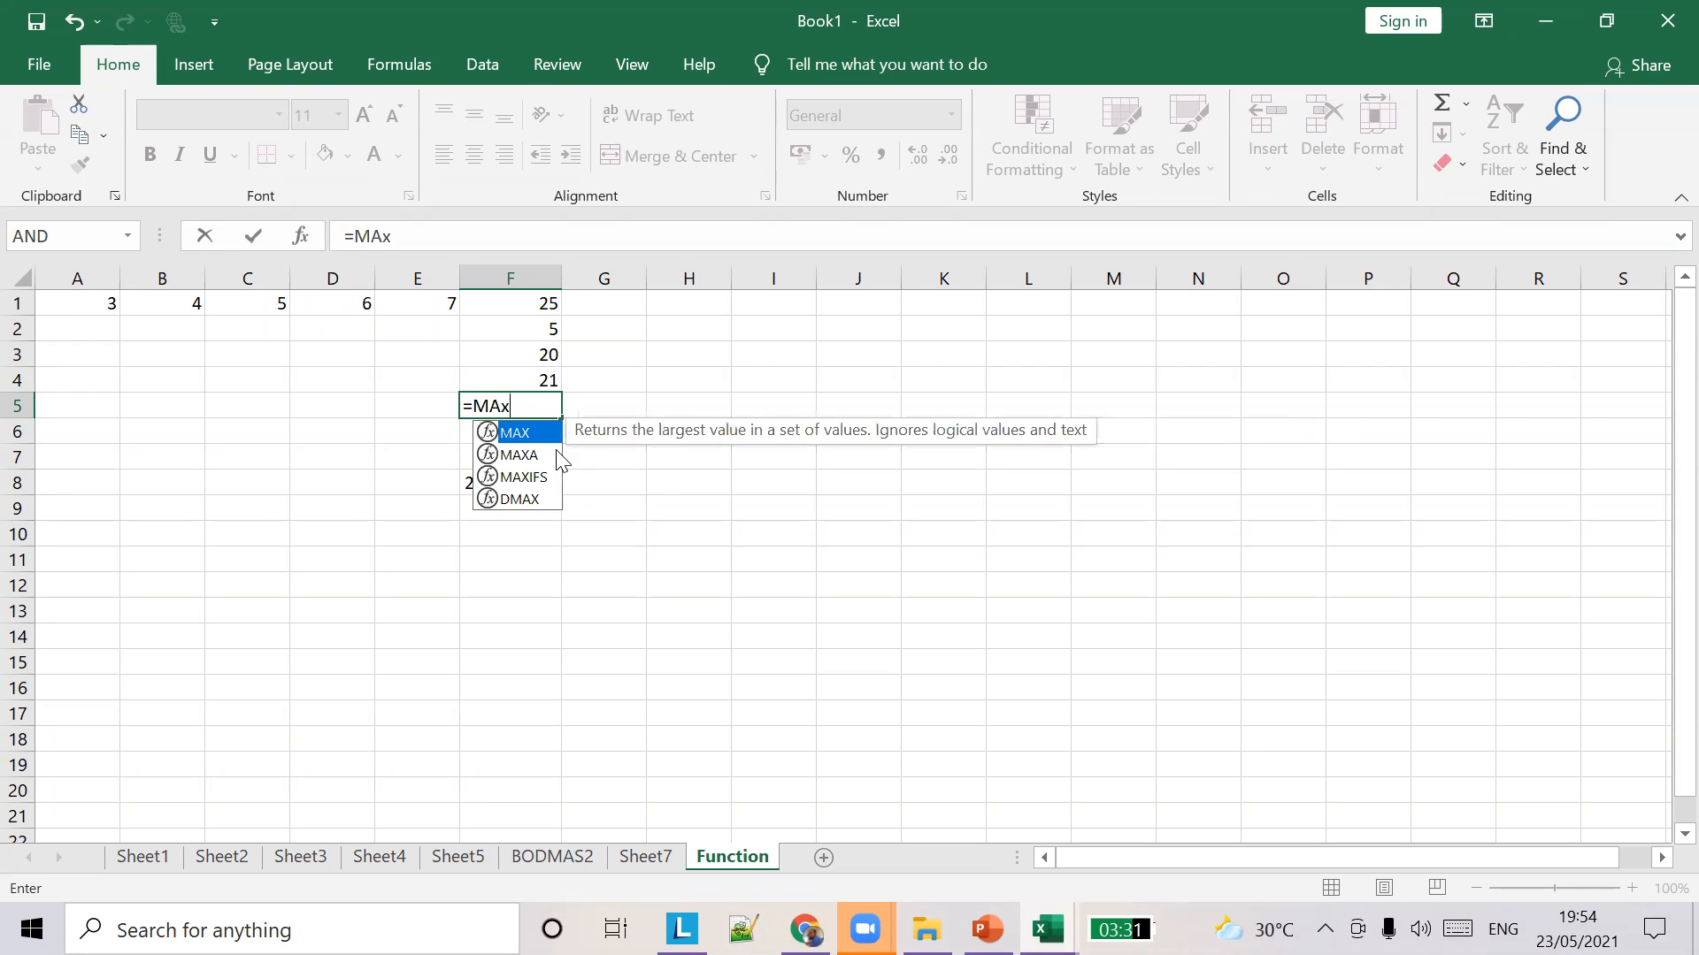
{"action": "key", "text": "BackSpace"}
{"action": "type", "text": "X()"}
{"action": "key", "text": "Return"}
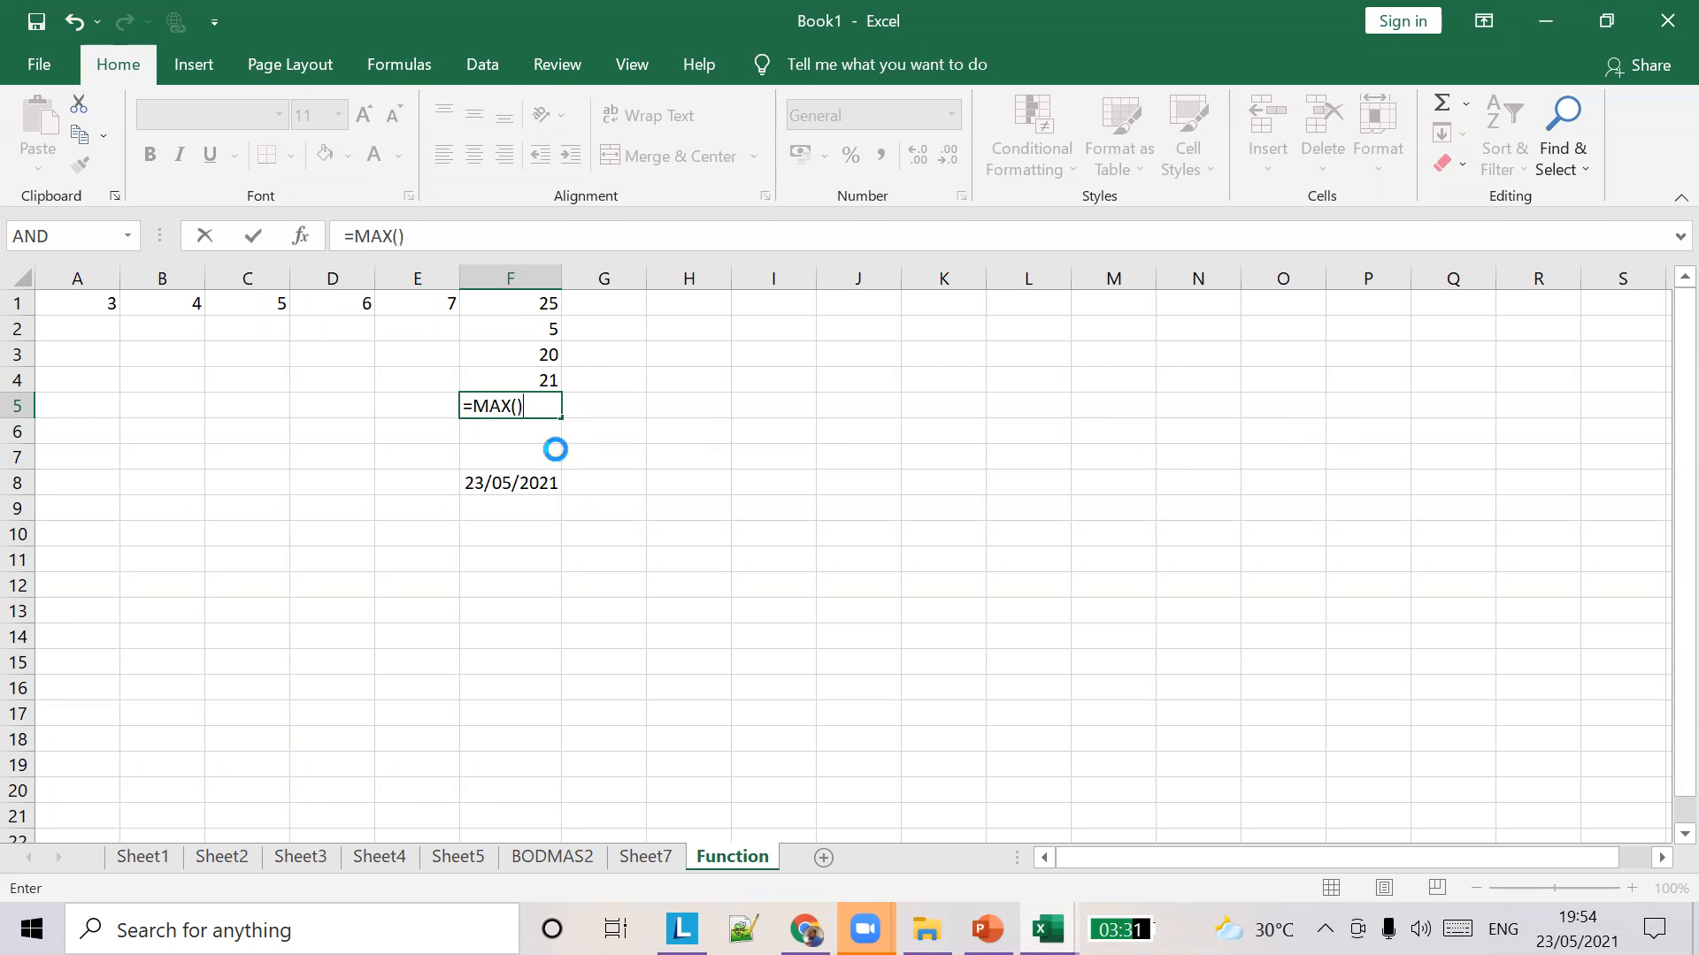
{"action": "key", "text": "Return"}
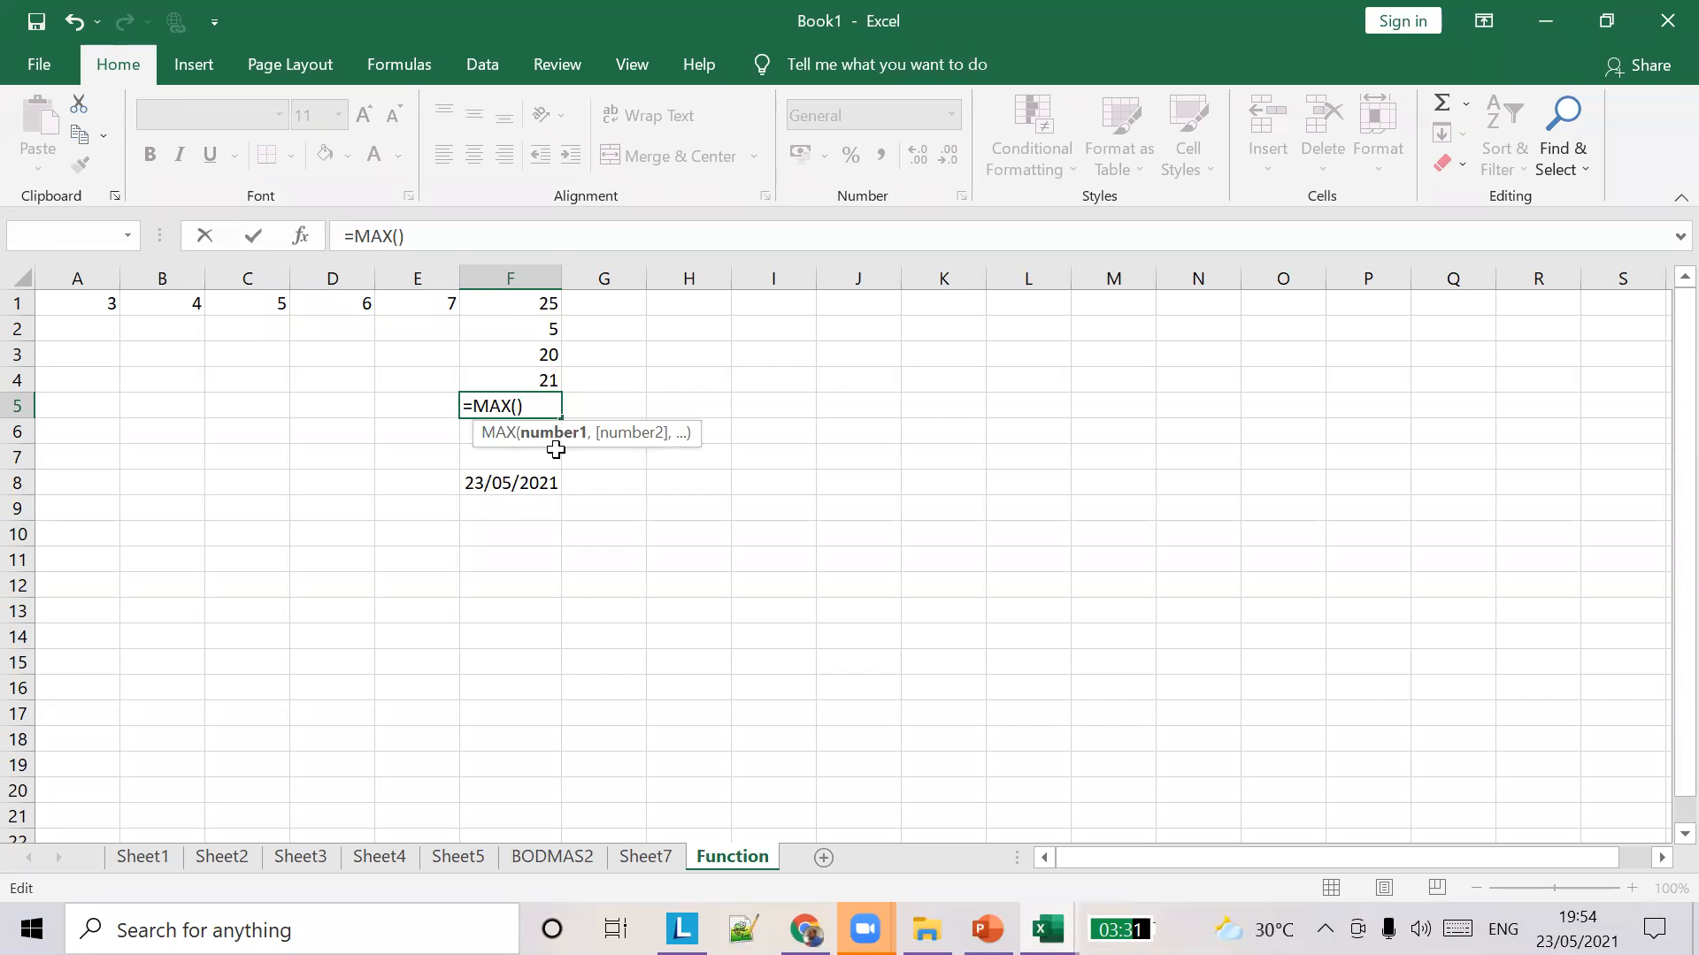
{"action": "type", "text": "A1"}
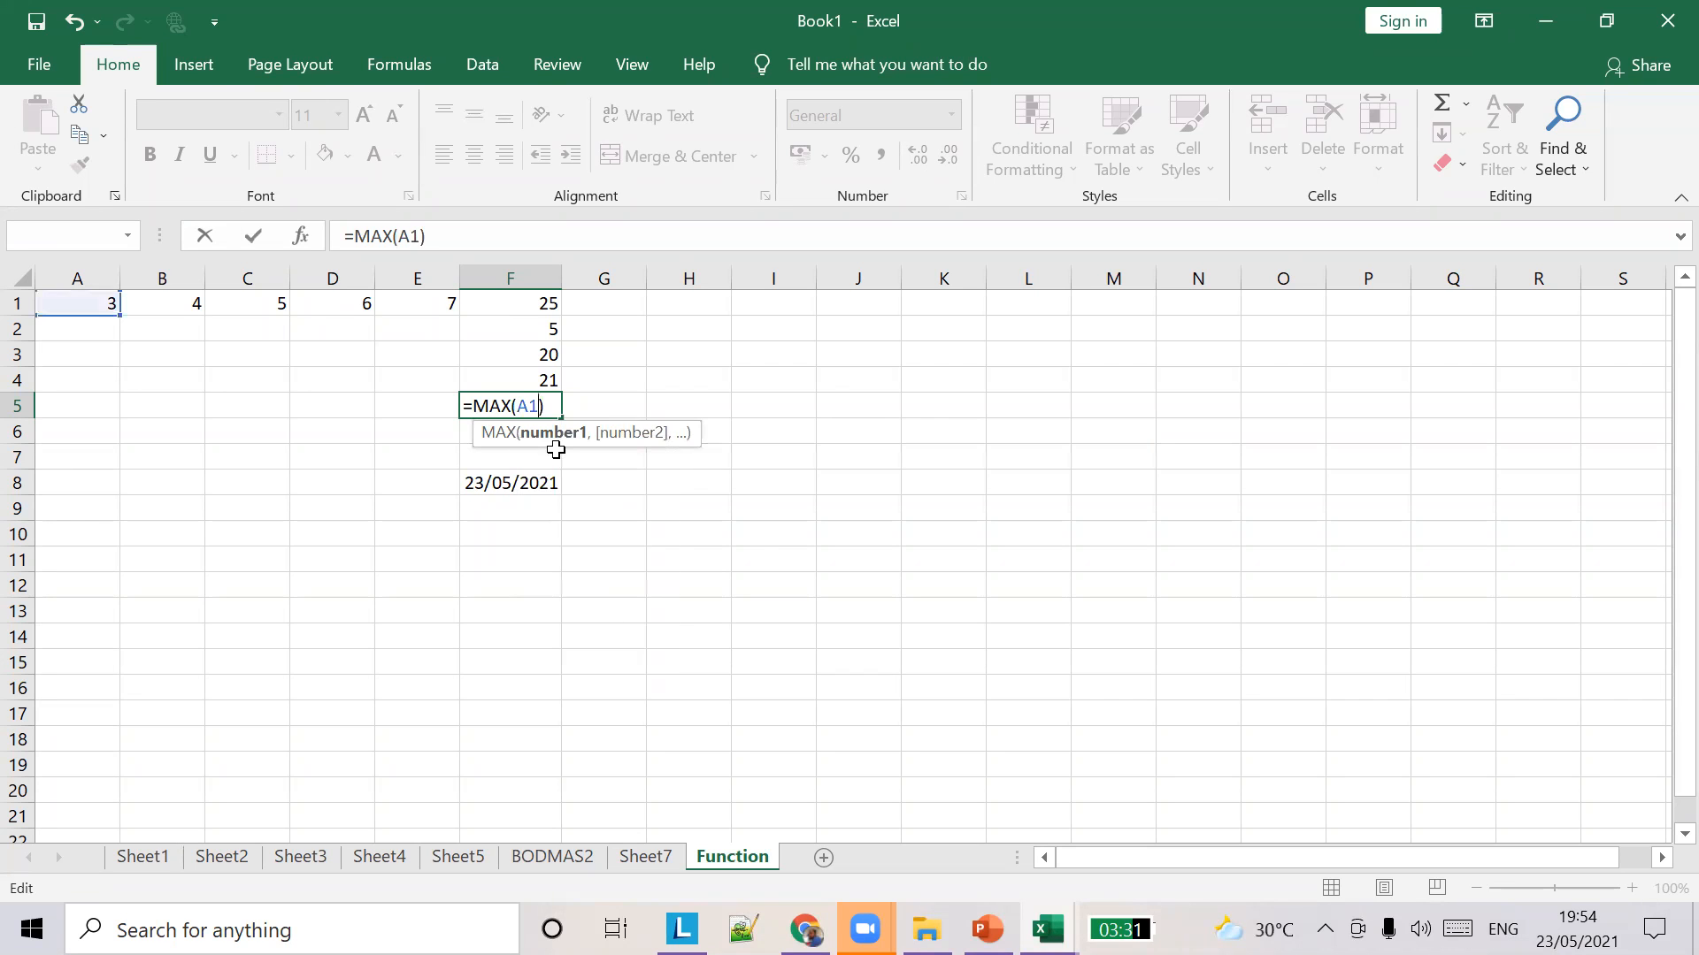
{"action": "type", "text": ":"}
{"action": "type", "text": "E1"}
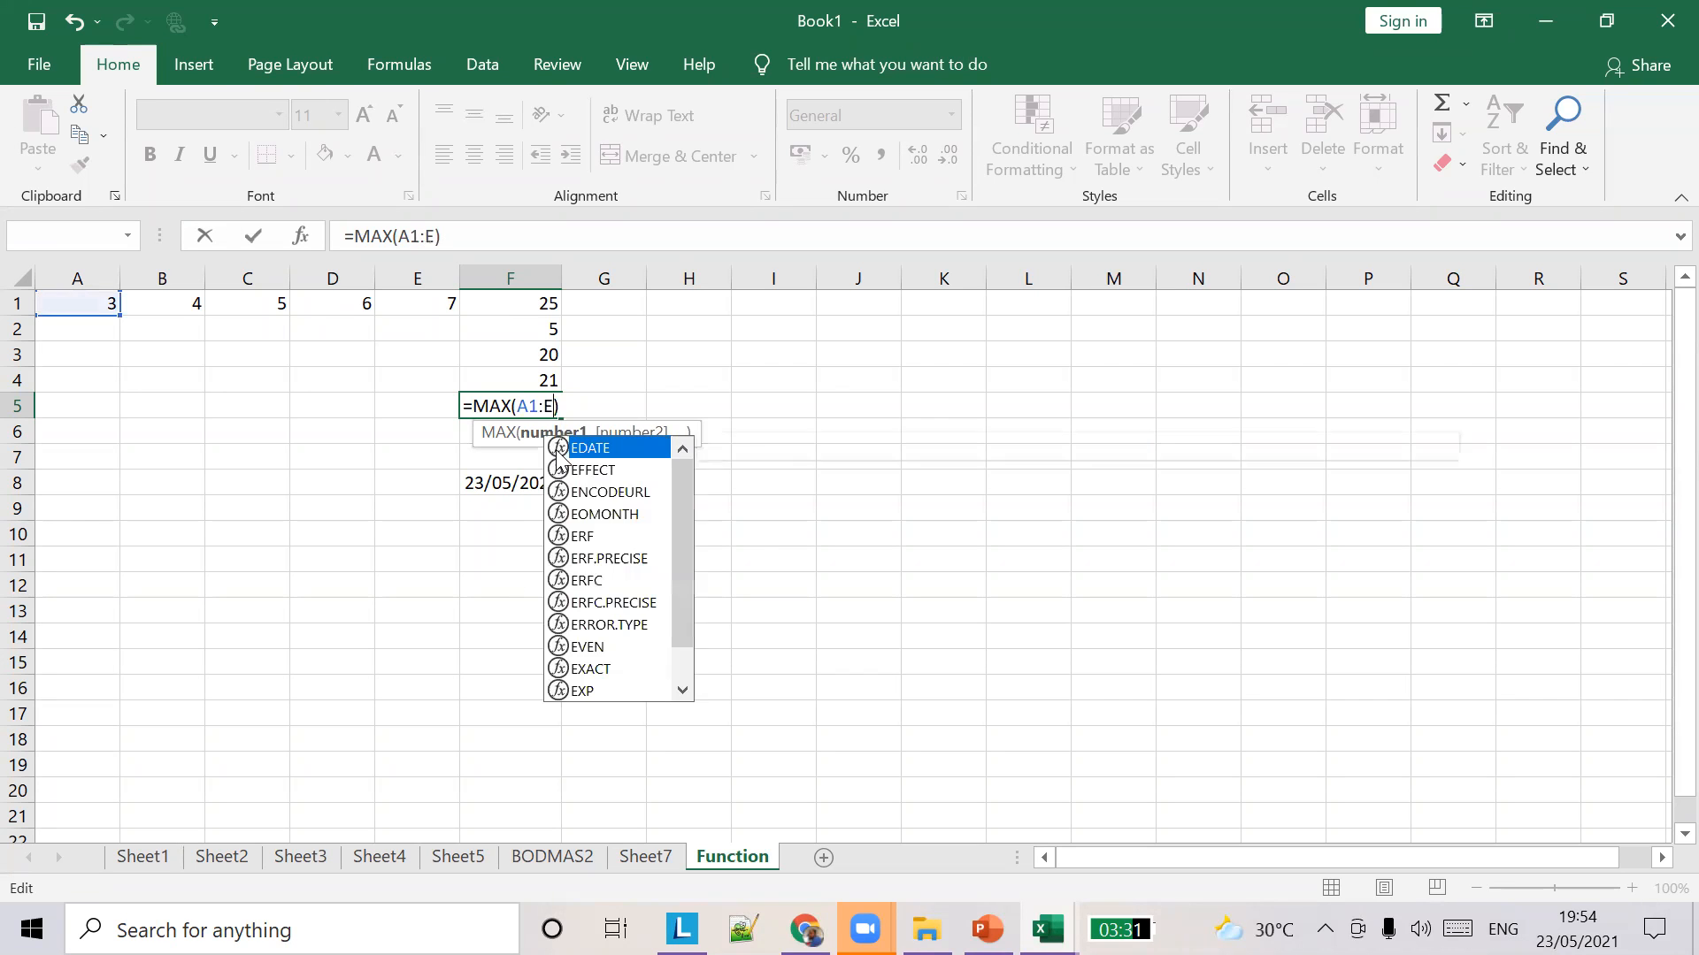
{"action": "key", "text": "Tab"}
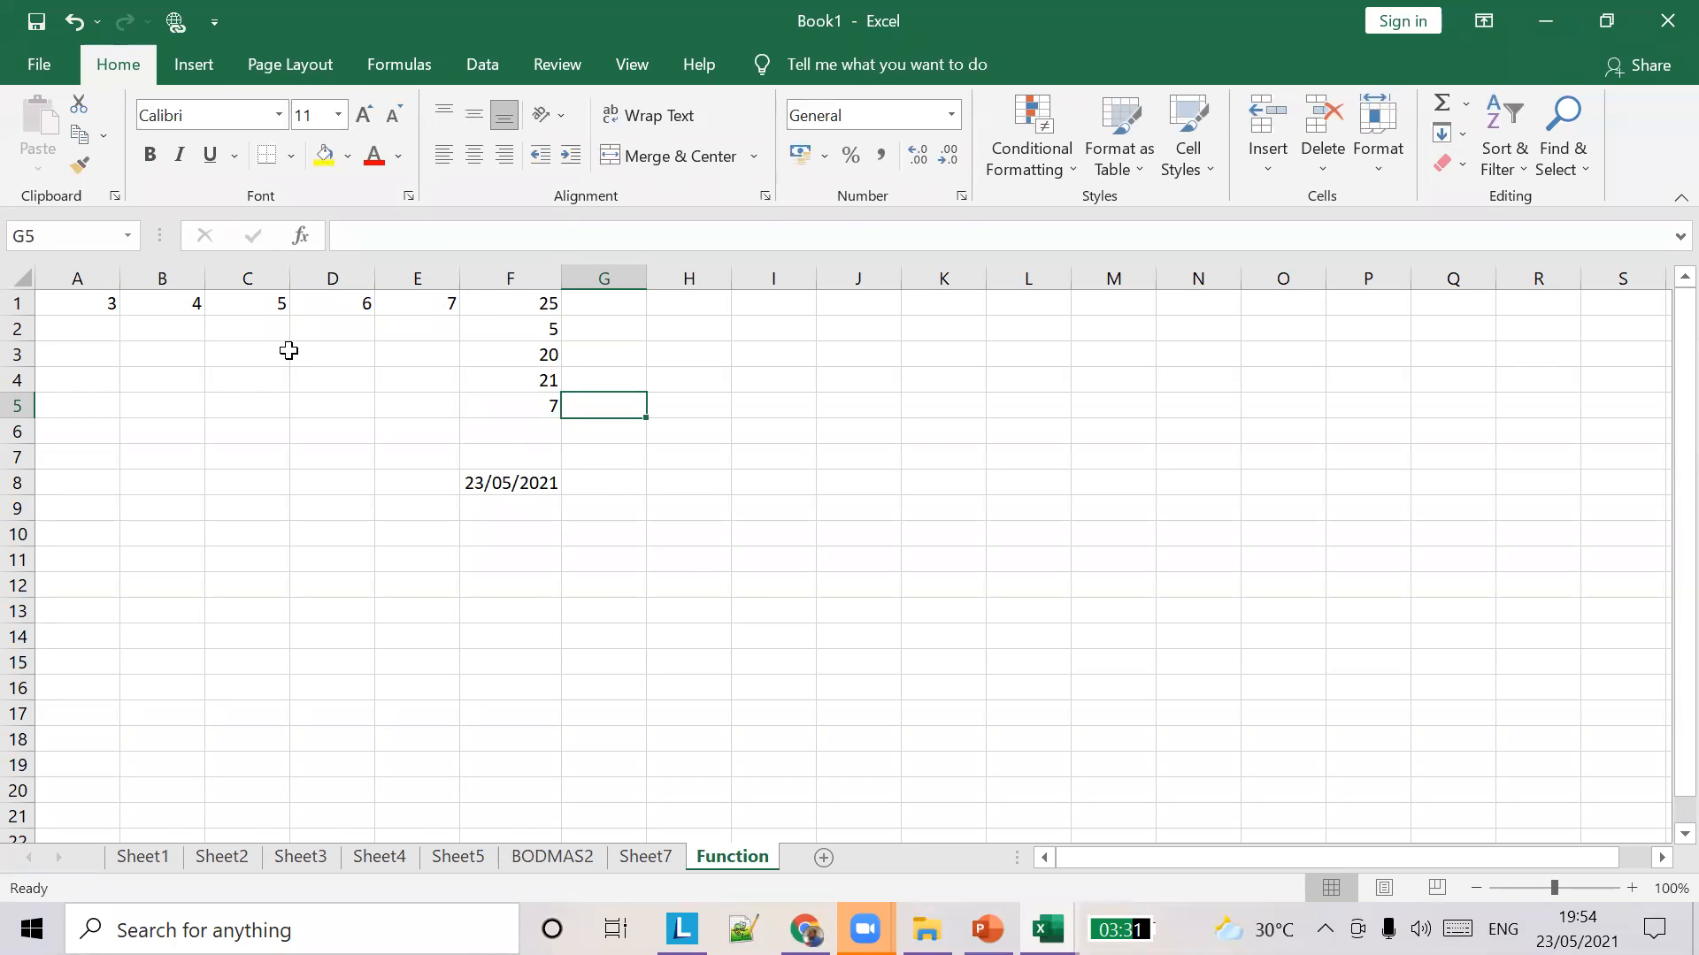
Test the MAX formula with new sample values: 23 in C1, 12 in B1, and finally 4323 in C1.
{"action": "left_click", "coordinate": [270, 308]}
{"action": "type", "text": "23"}
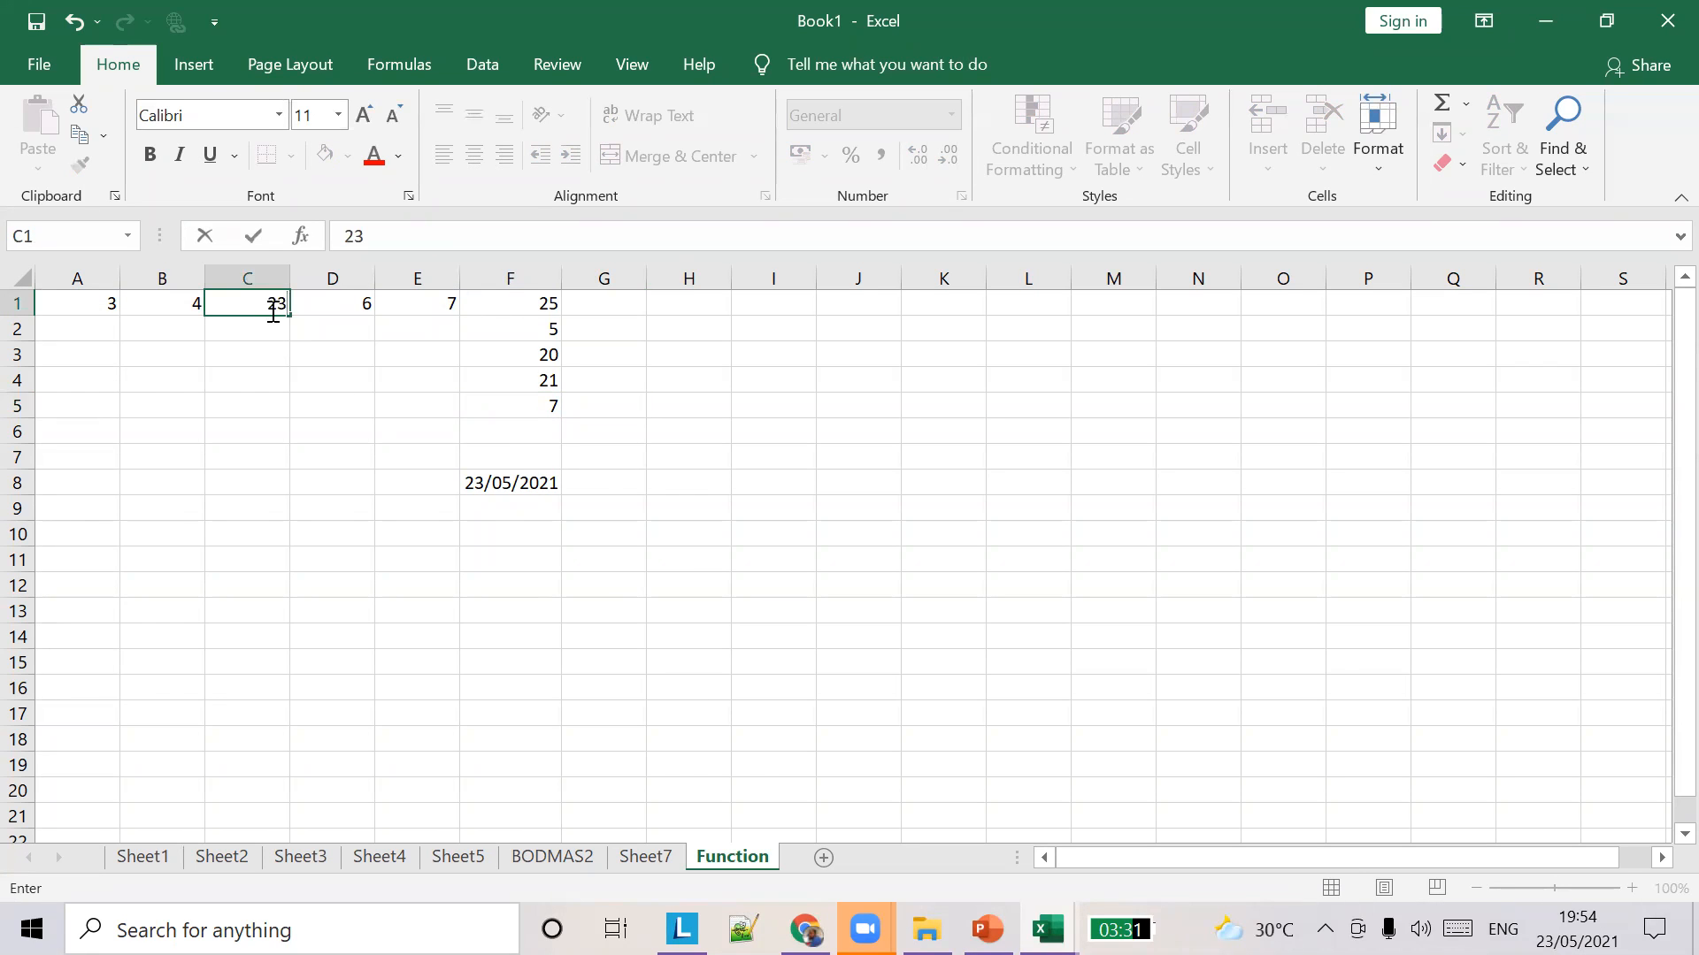
{"action": "key", "text": "Tab"}
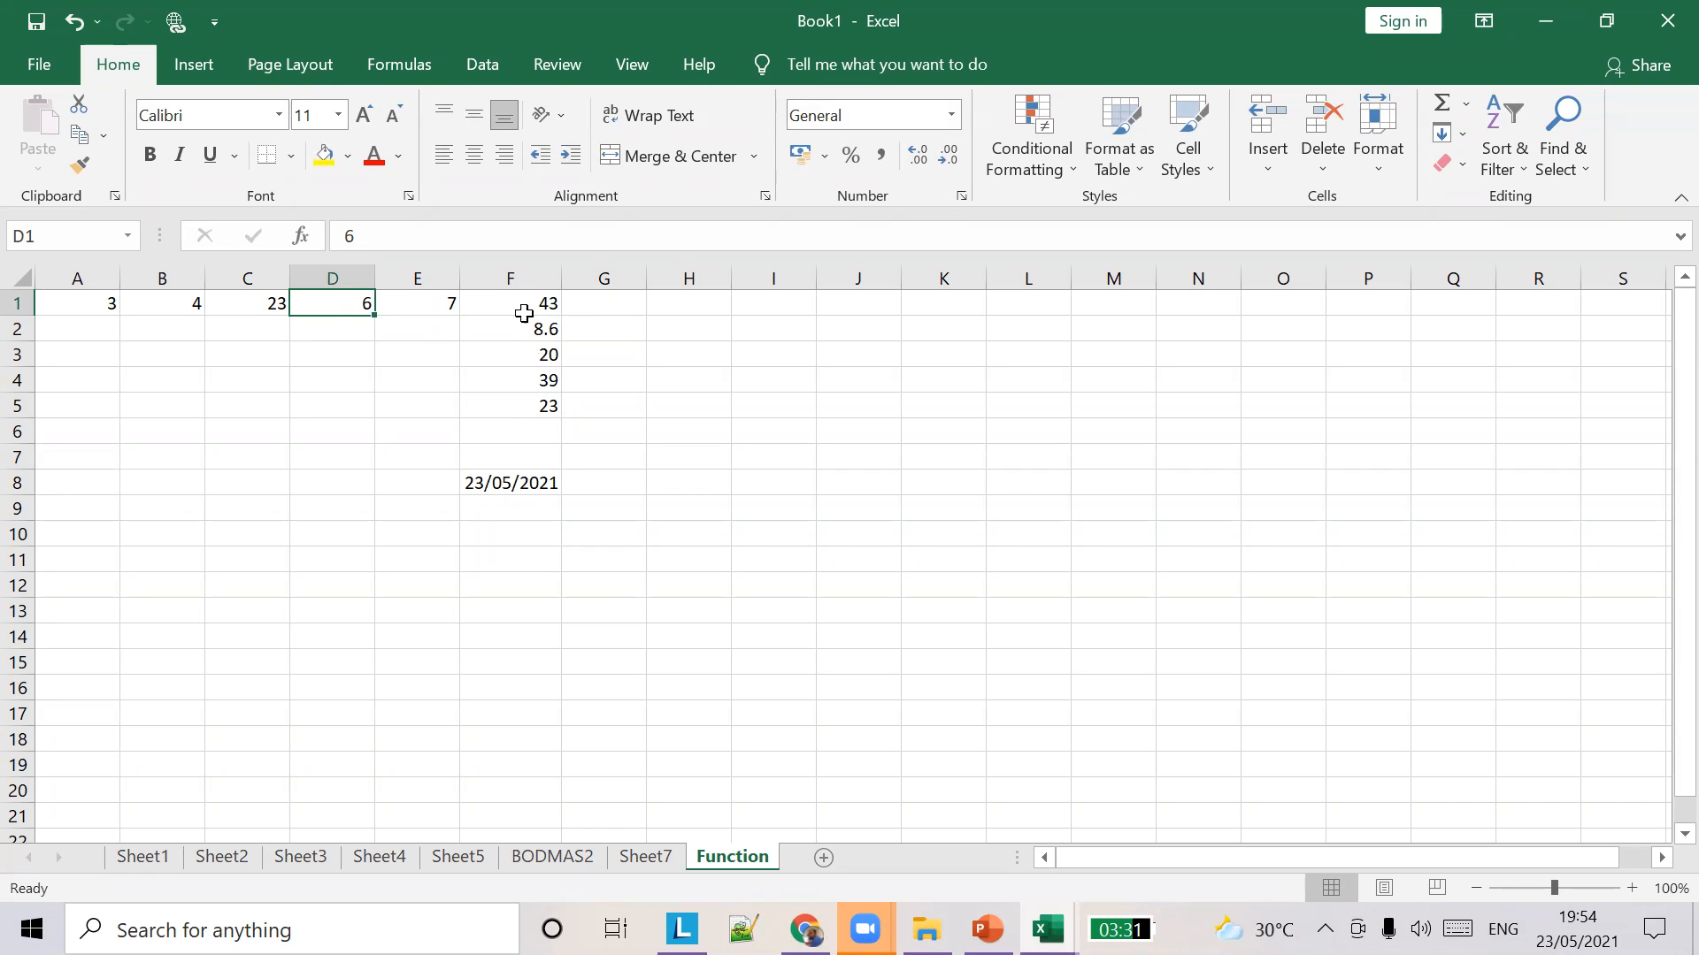
{"action": "left_click", "coordinate": [186, 303]}
{"action": "type", "text": "12"}
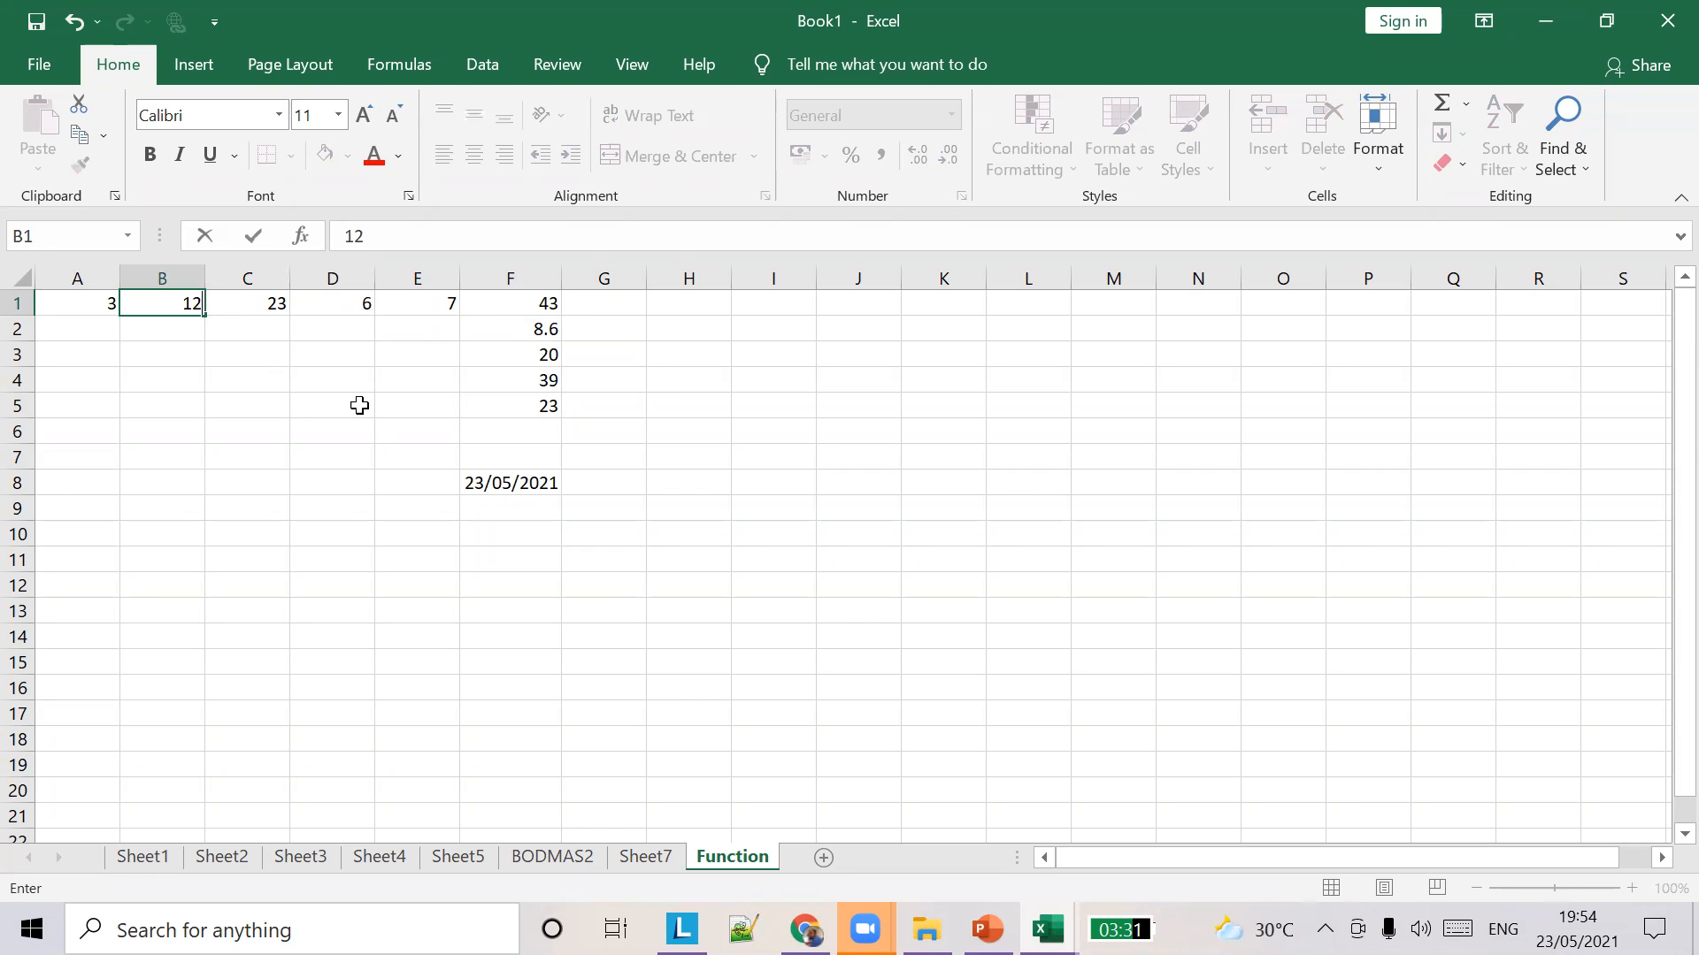
{"action": "key", "text": "Tab"}
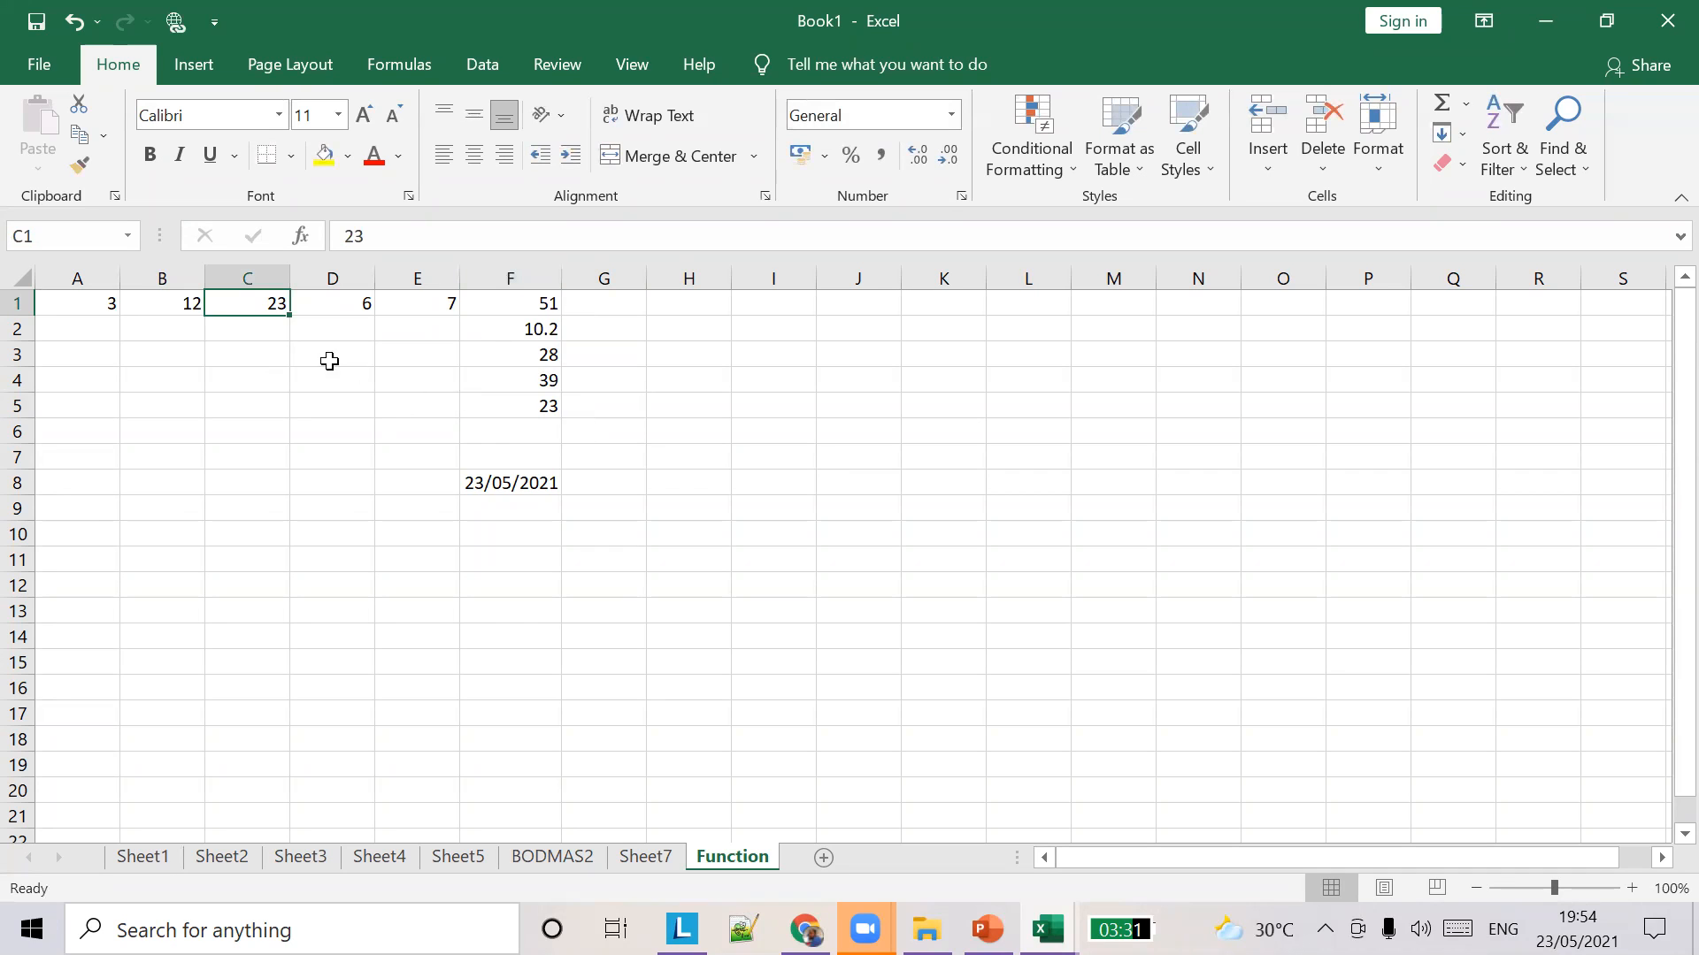
{"action": "type", "text": "4323"}
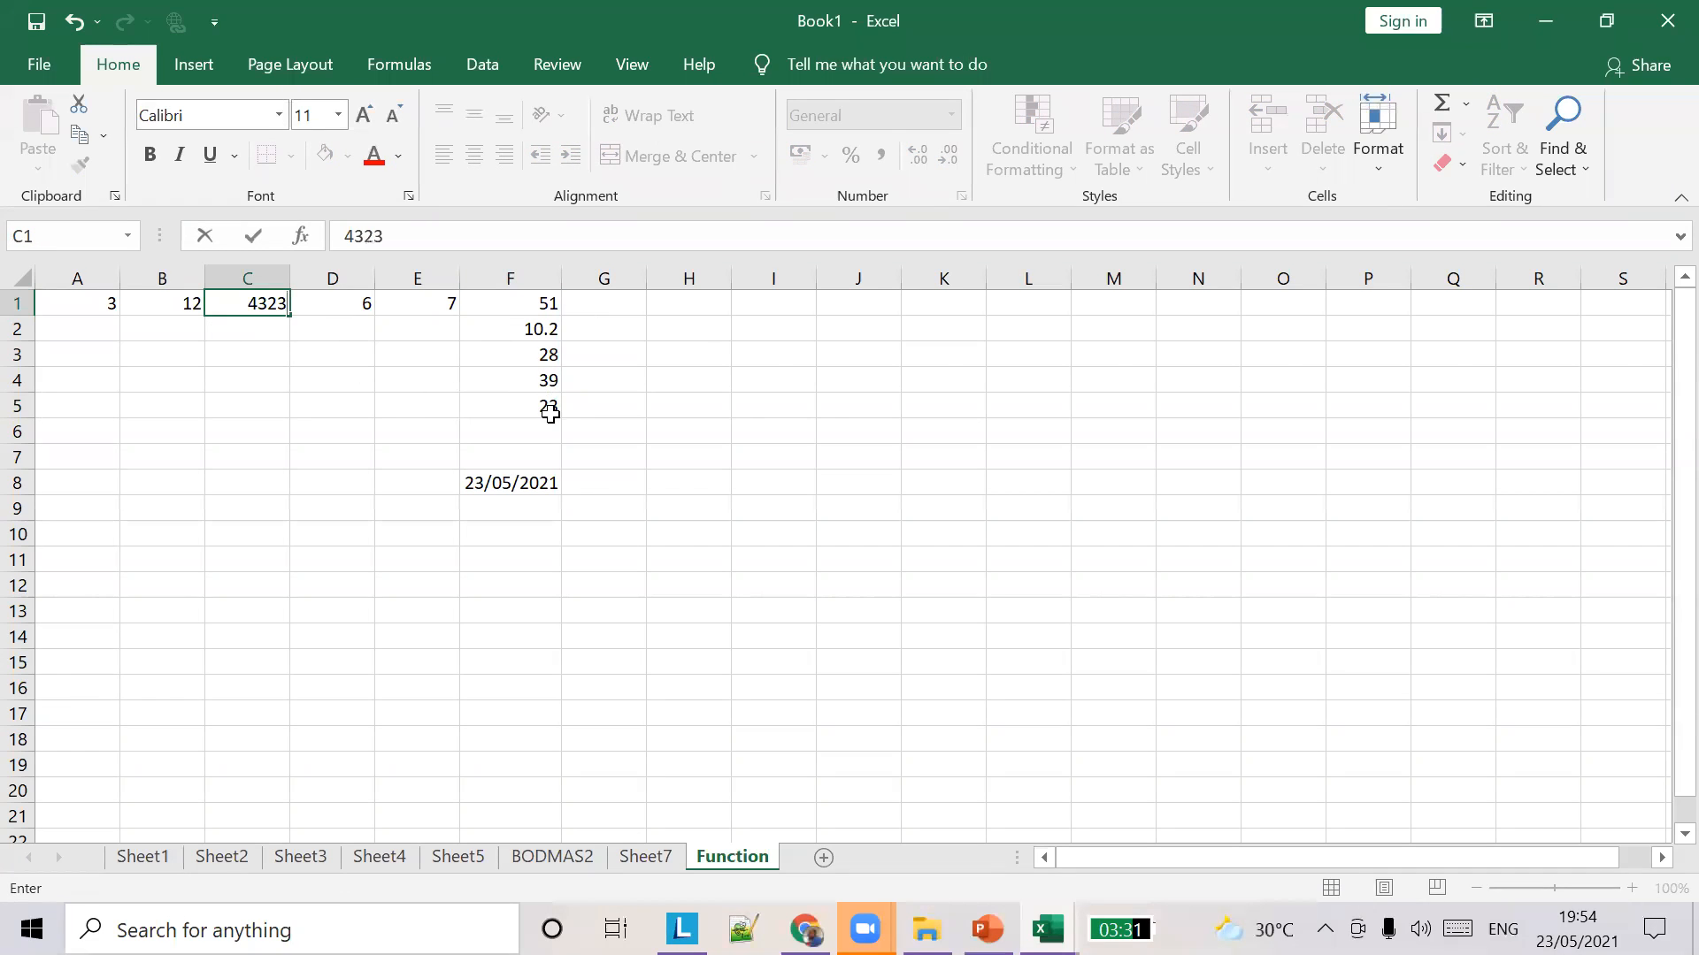
{"action": "key", "text": "Tab"}
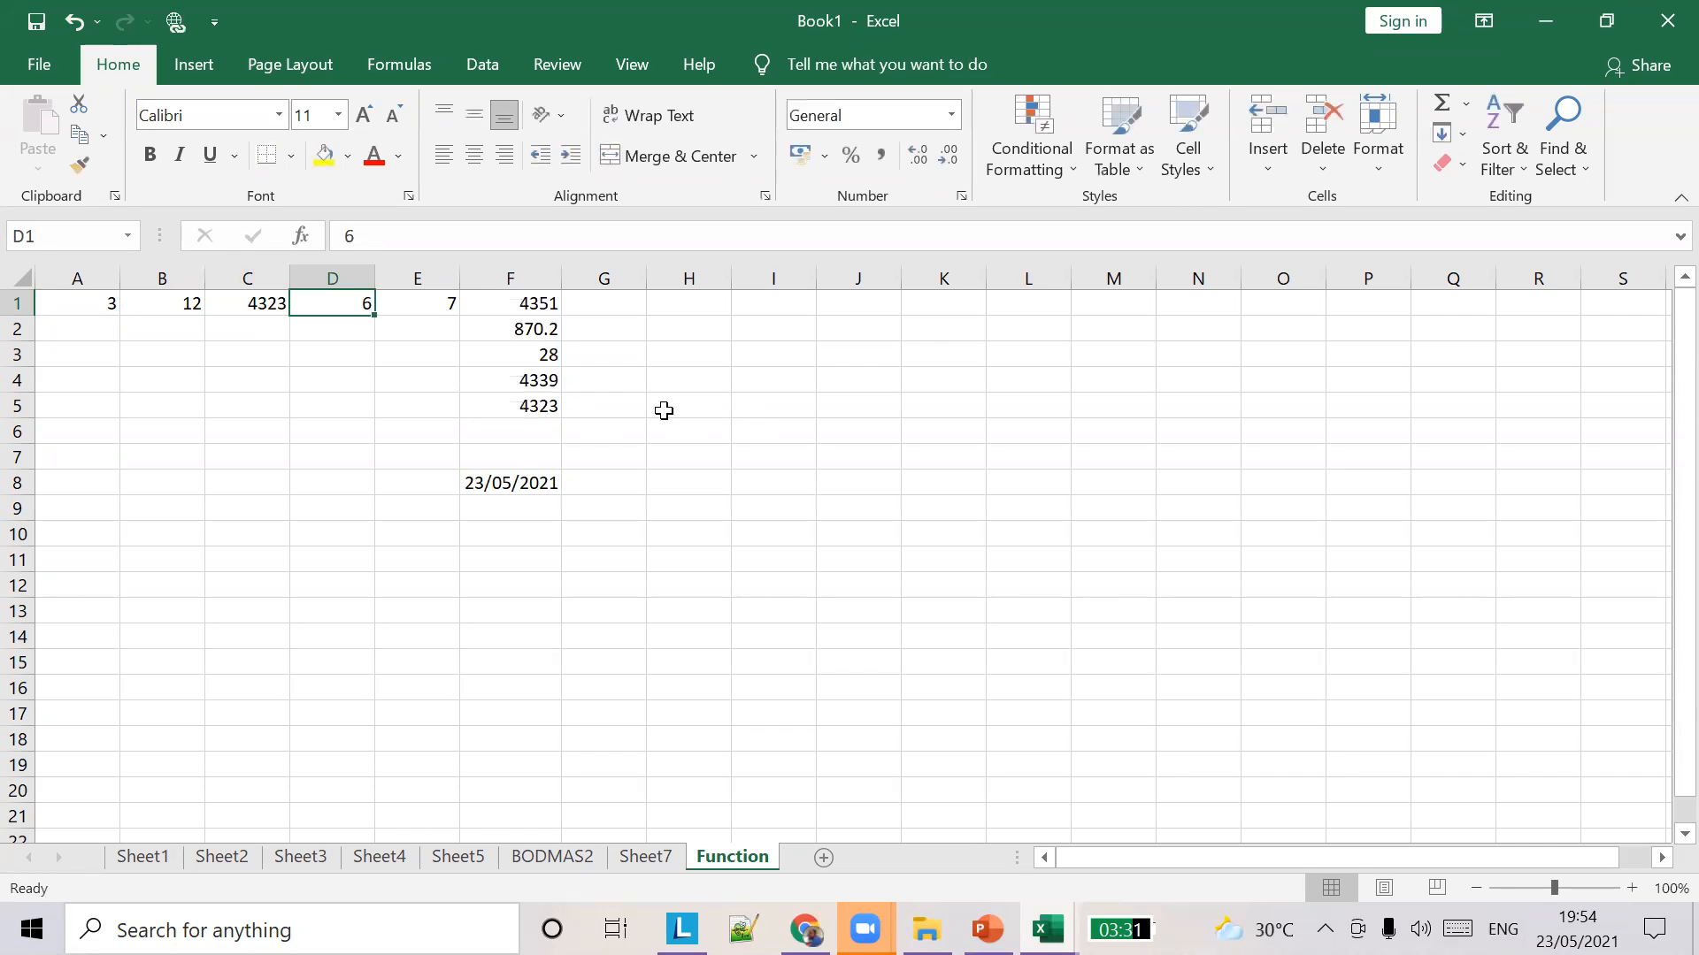
{"action": "left_click", "coordinate": [664, 409]}
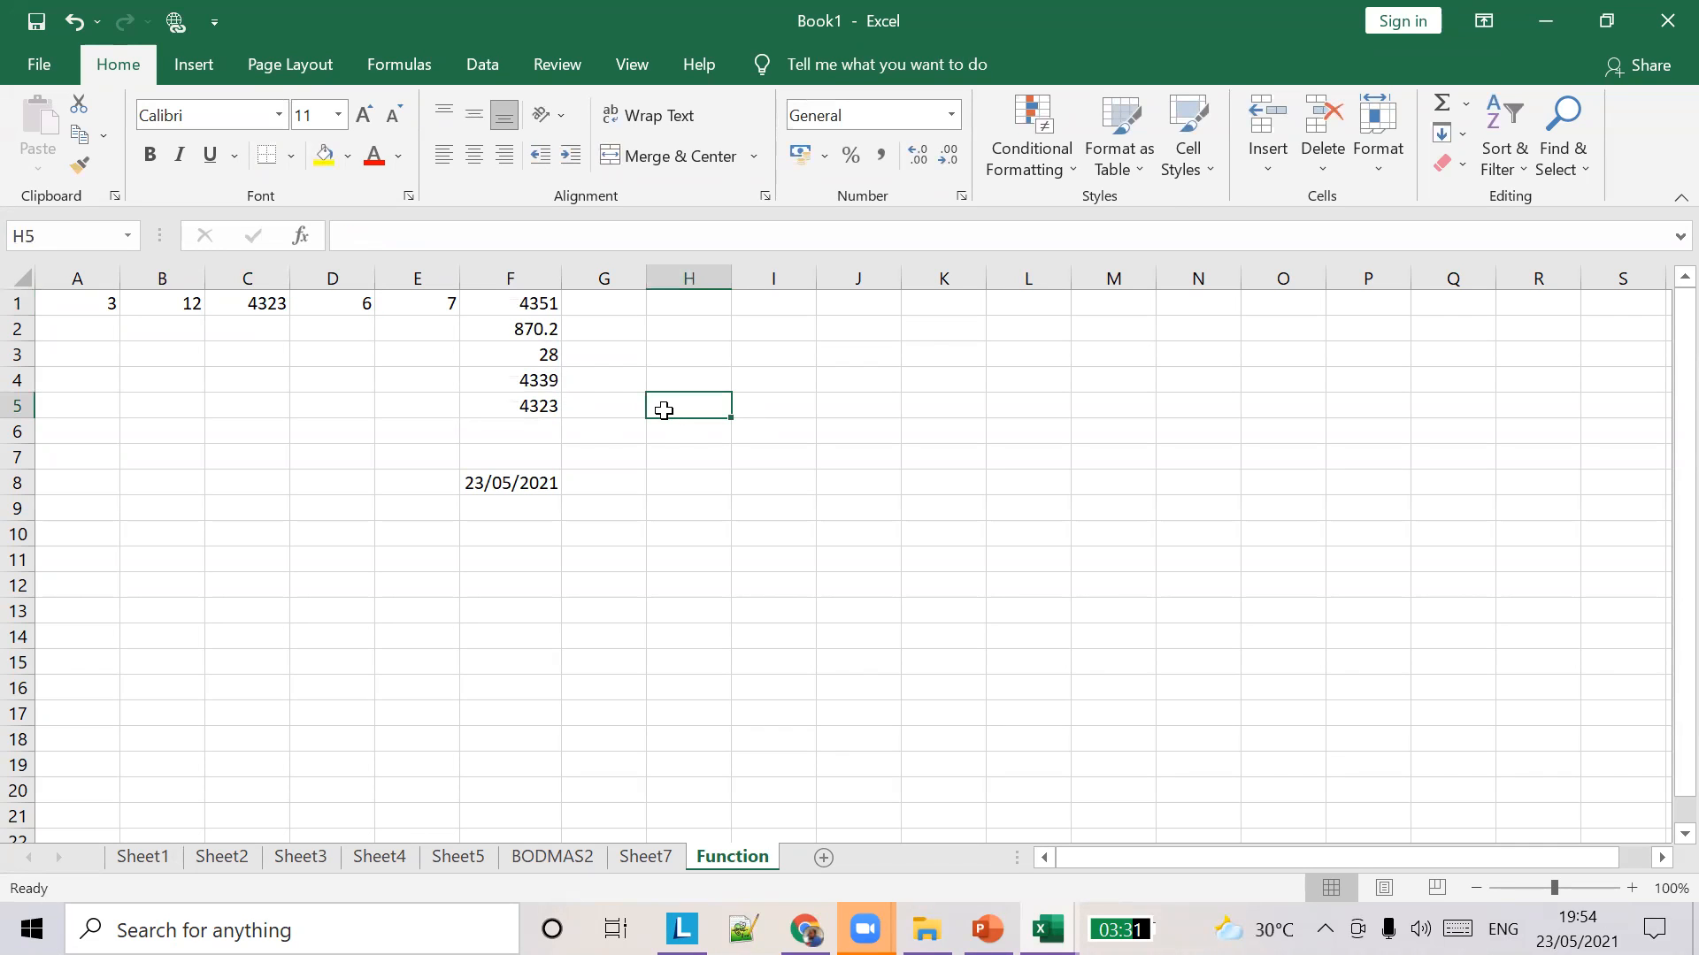
Switch to PowerPoint to check the MIN sample usage on the Functions - Examples slide, and return to Book1 in Excel.
{"action": "left_click", "coordinate": [986, 929]}
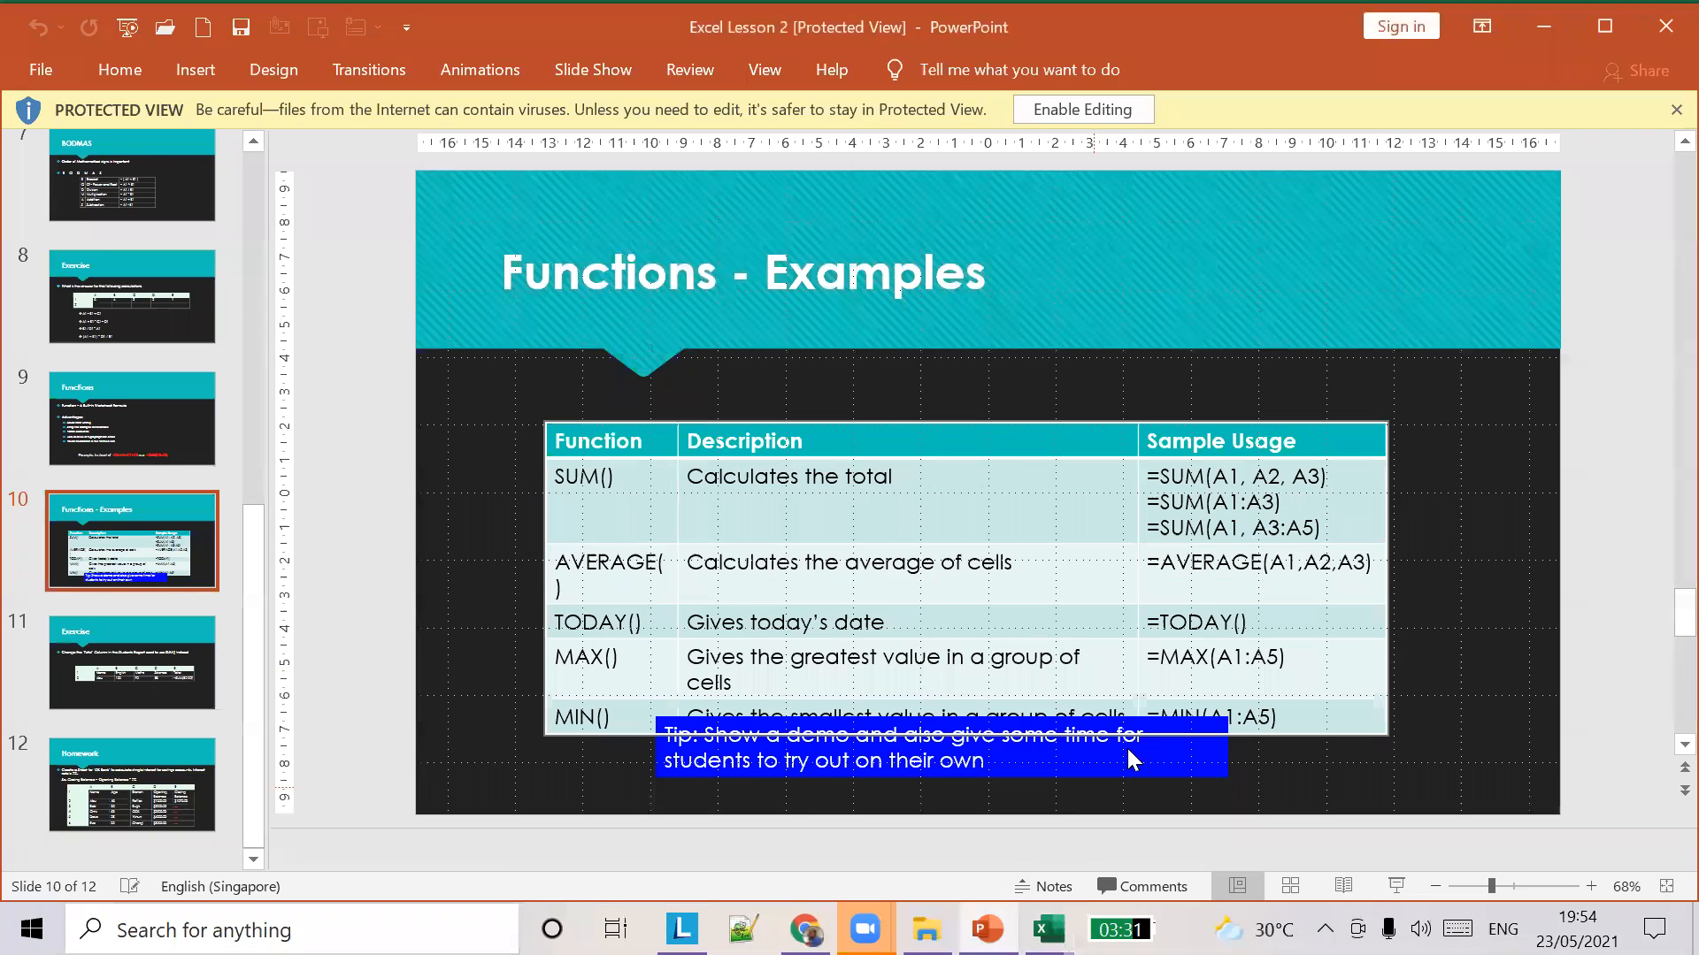
{"action": "scroll", "coordinate": [1023, 603], "scroll_direction": "down", "scroll_amount": 1}
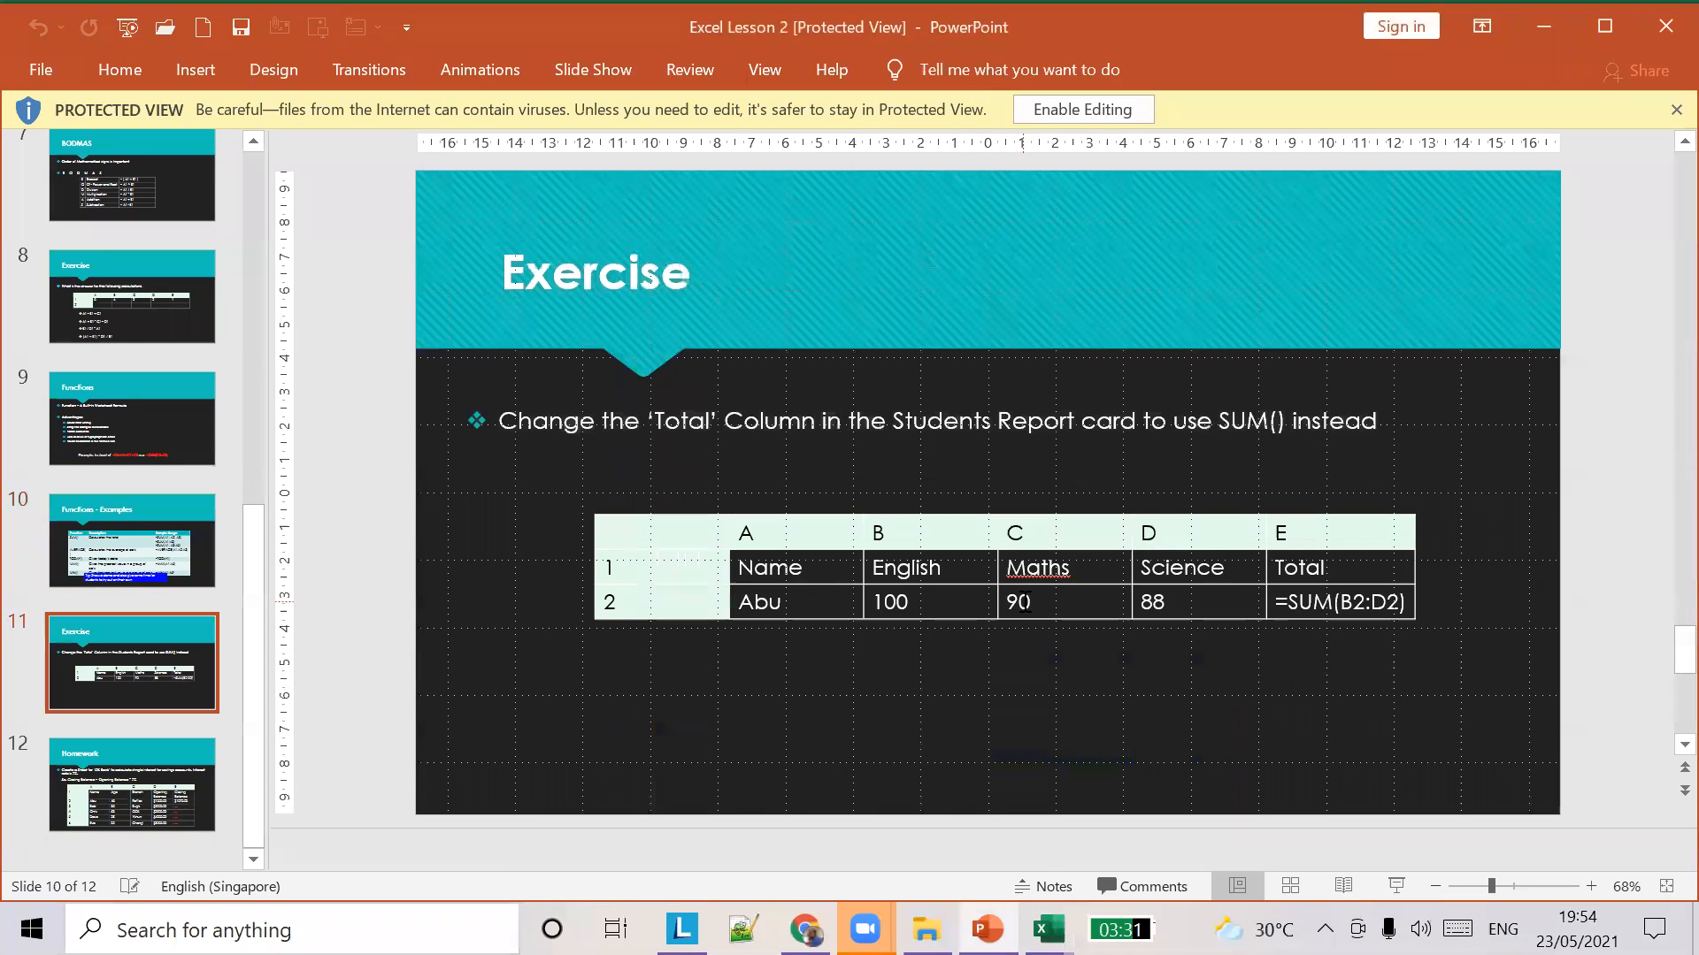
{"action": "scroll", "coordinate": [1024, 611], "scroll_direction": "up", "scroll_amount": 1}
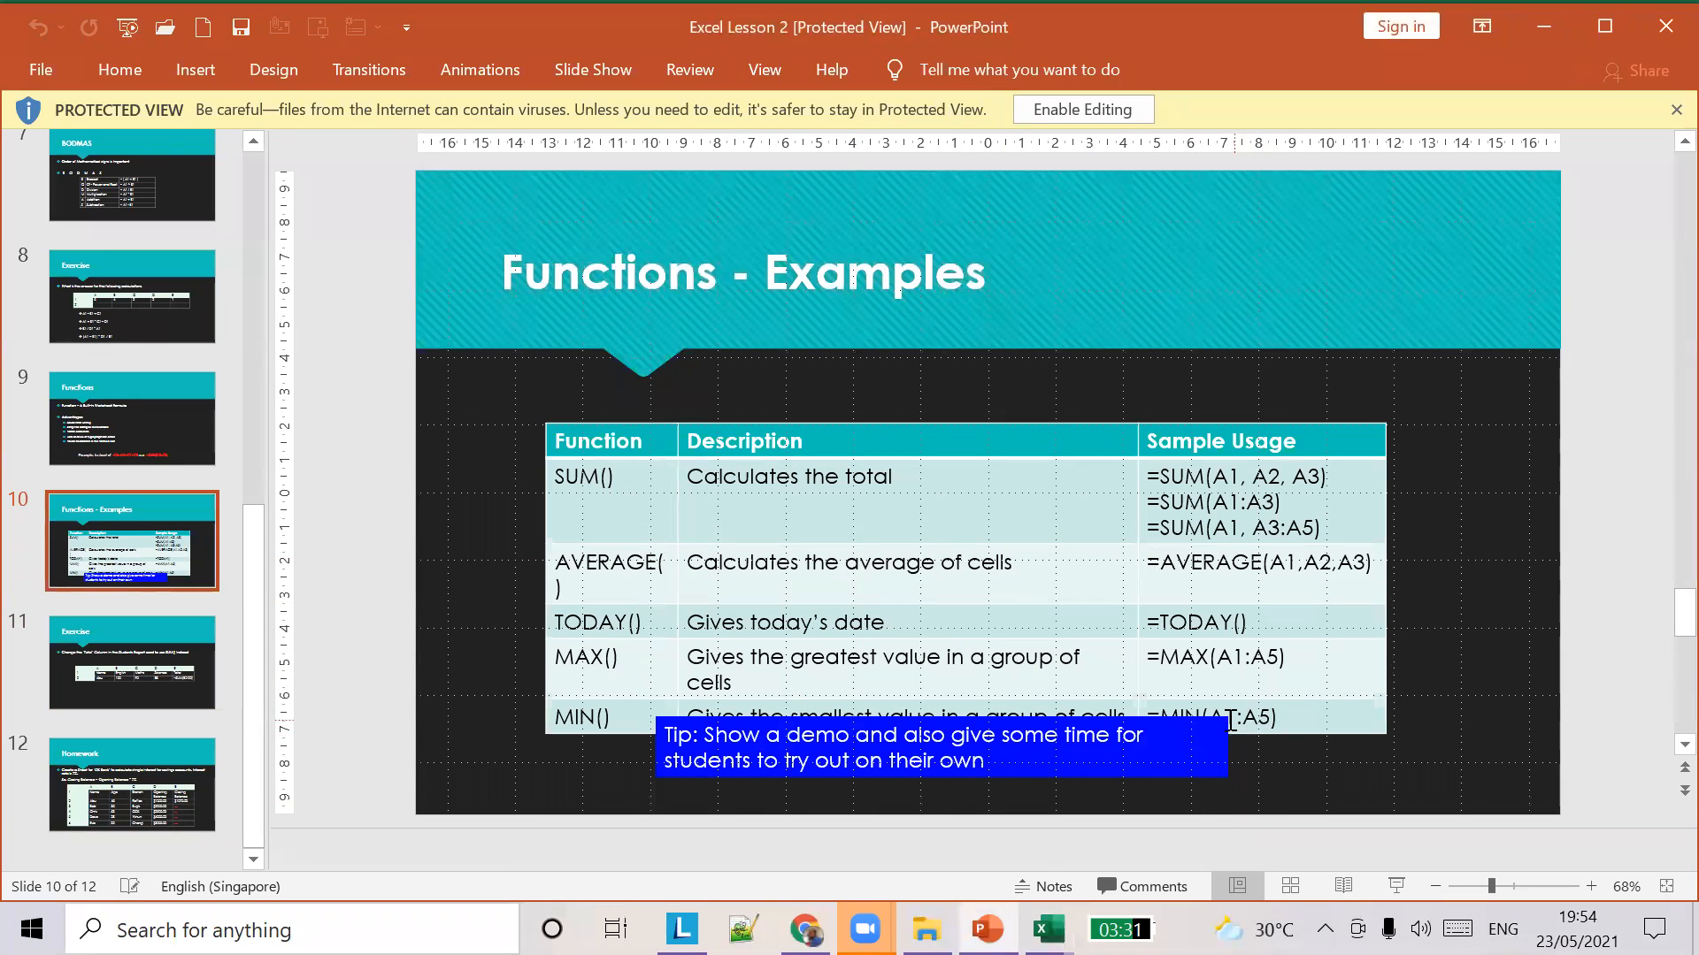
{"action": "key", "text": "alt+Tab"}
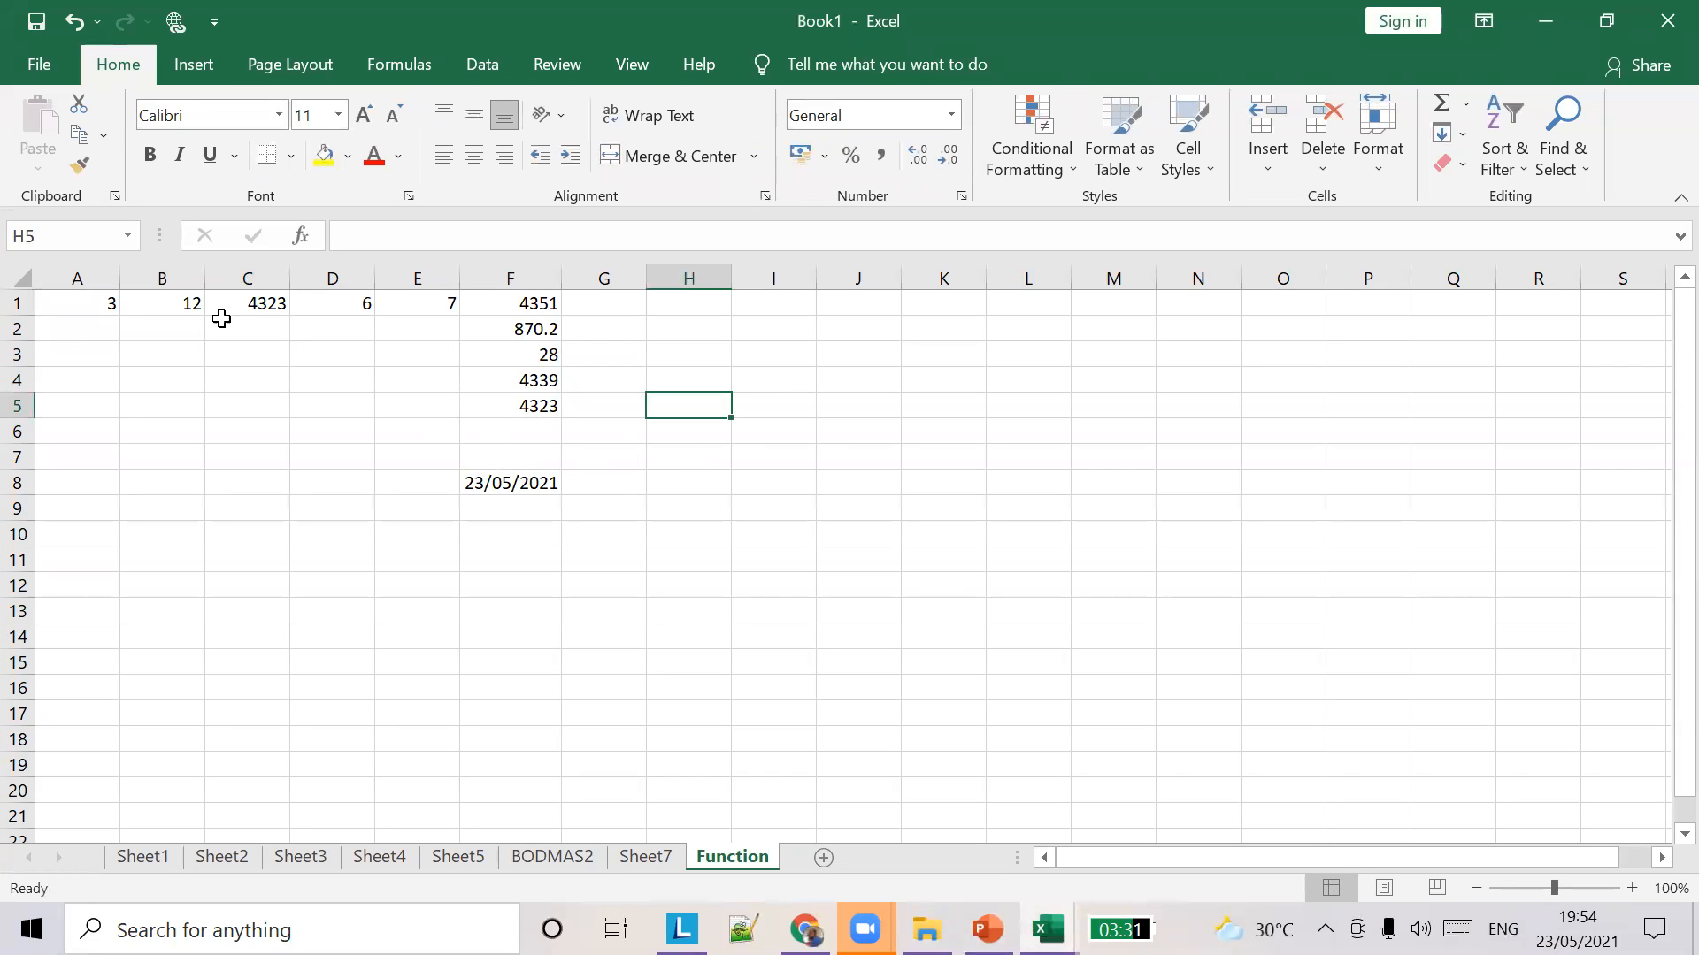
Enter the formula =MIN(A1:E1) in cell F6.
{"action": "left_click", "coordinate": [534, 432]}
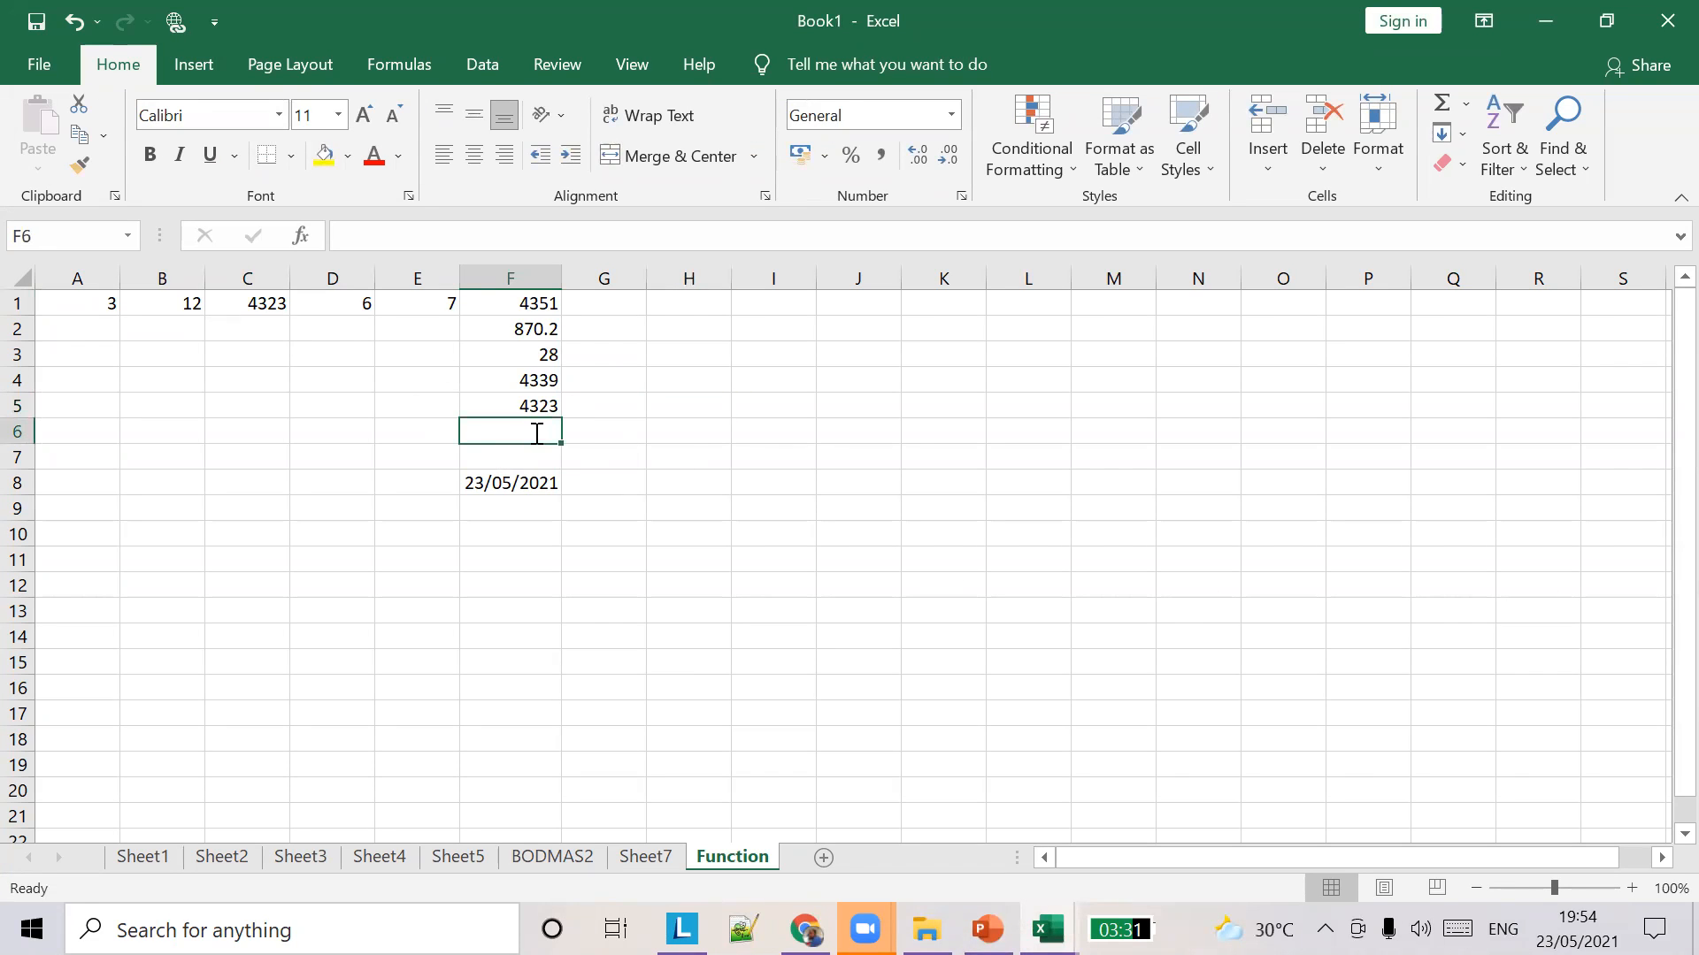
{"action": "type", "text": "=Min"}
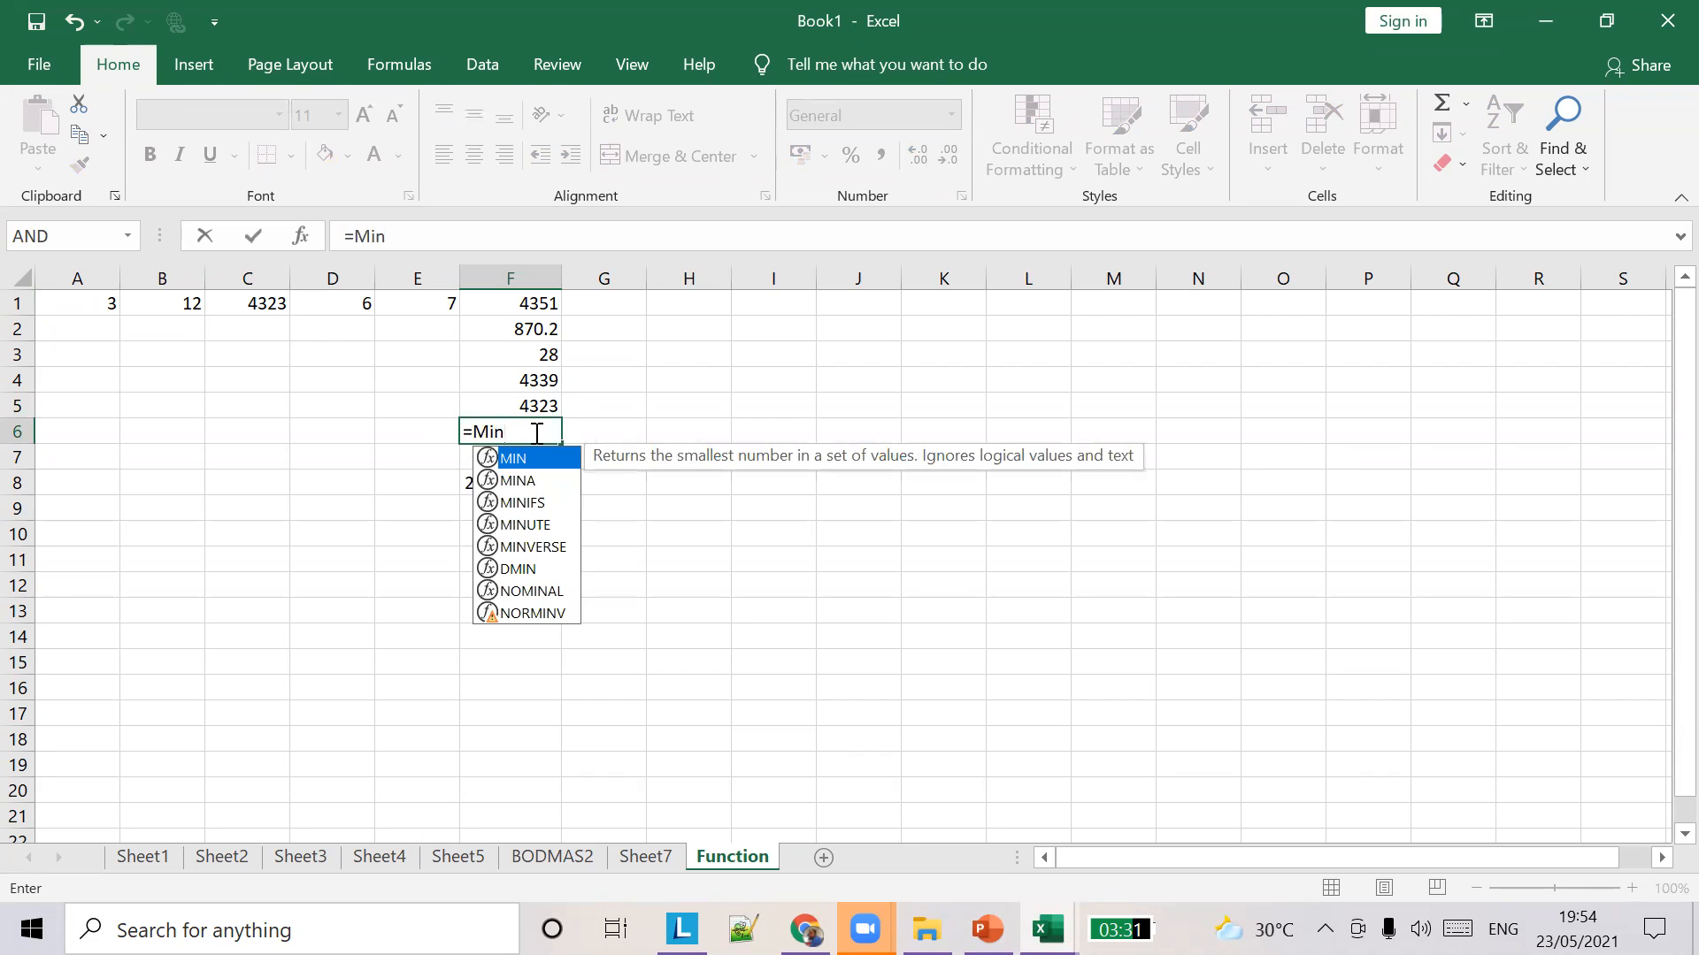
{"action": "type", "text": "()"}
{"action": "key", "text": "Return"}
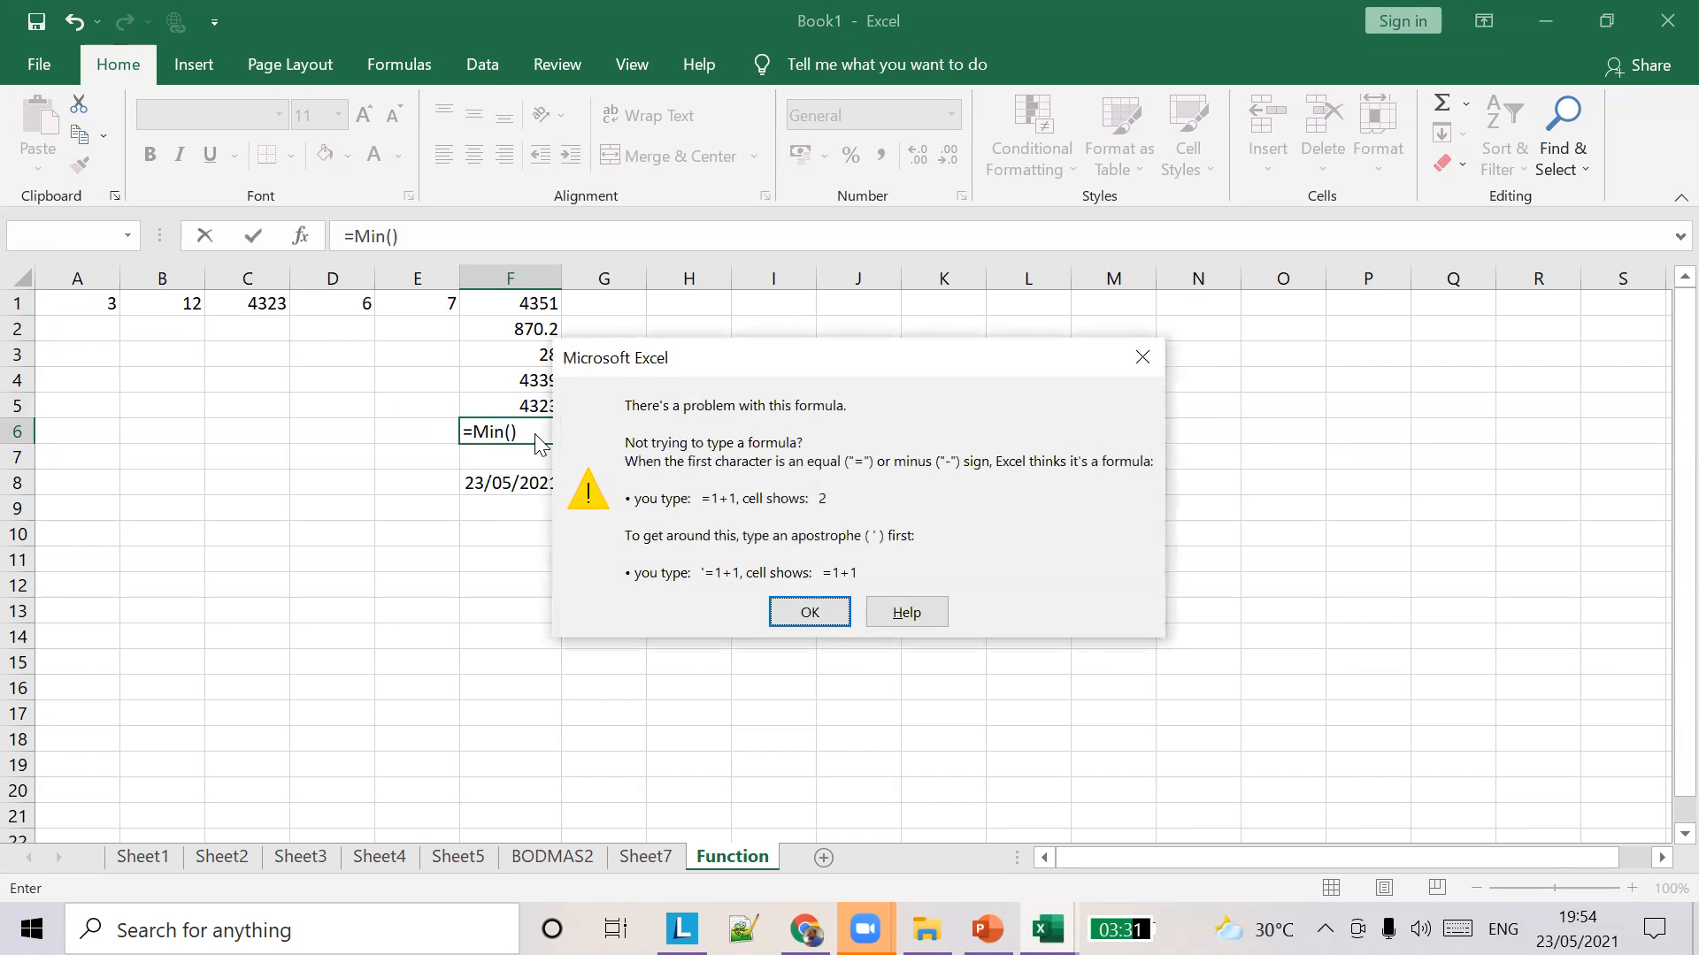
{"action": "key", "text": "Return"}
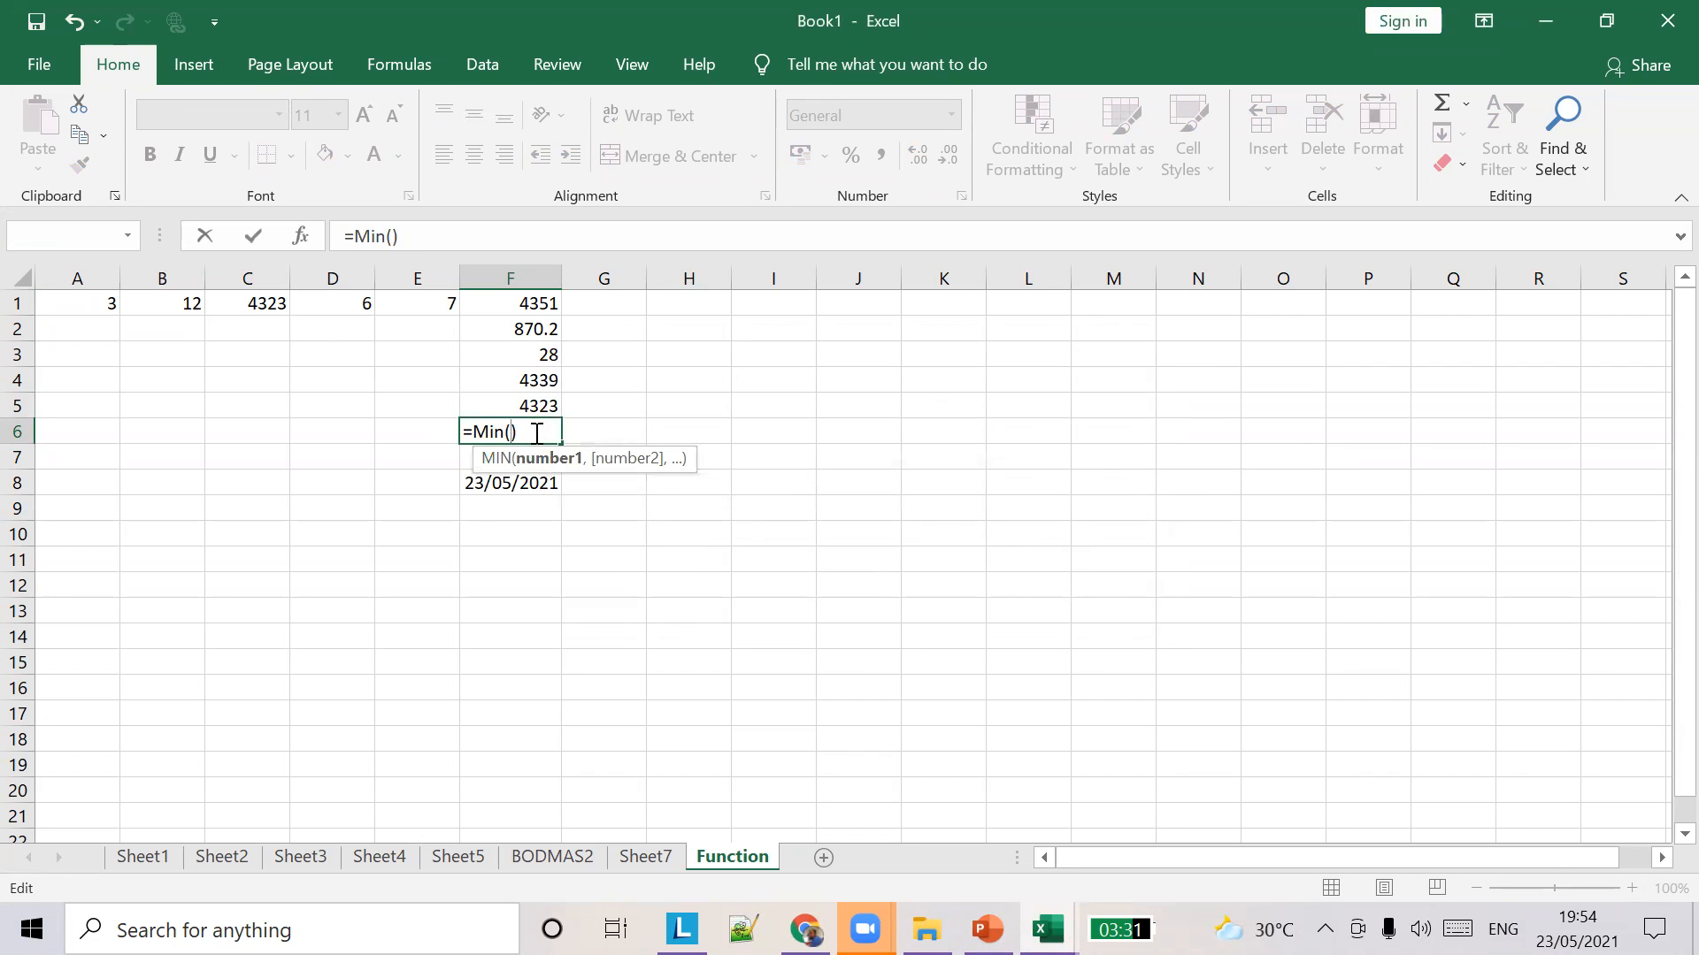
{"action": "type", "text": "A1"}
{"action": "type", "text": "E1"}
{"action": "key", "text": "Tab"}
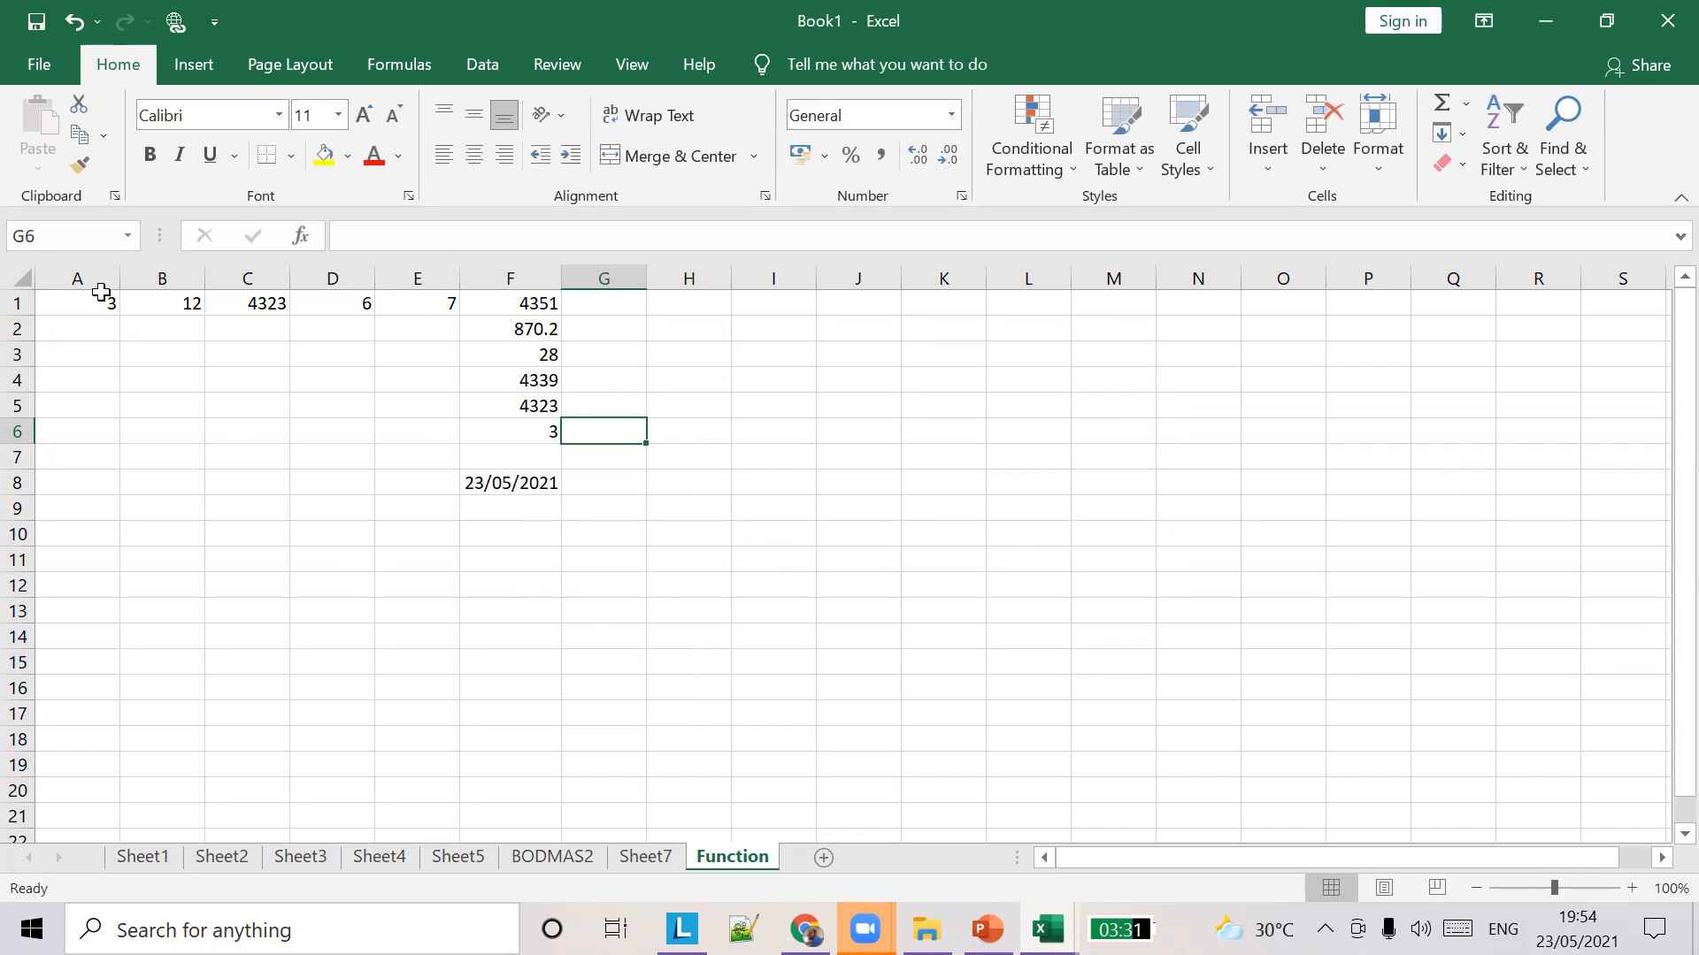
Test the MIN formula by setting C1 to 1 and E1 to 0.5.
{"action": "left_click", "coordinate": [108, 301]}
{"action": "left_click", "coordinate": [250, 298]}
{"action": "type", "text": "1"}
{"action": "key", "text": "Tab"}
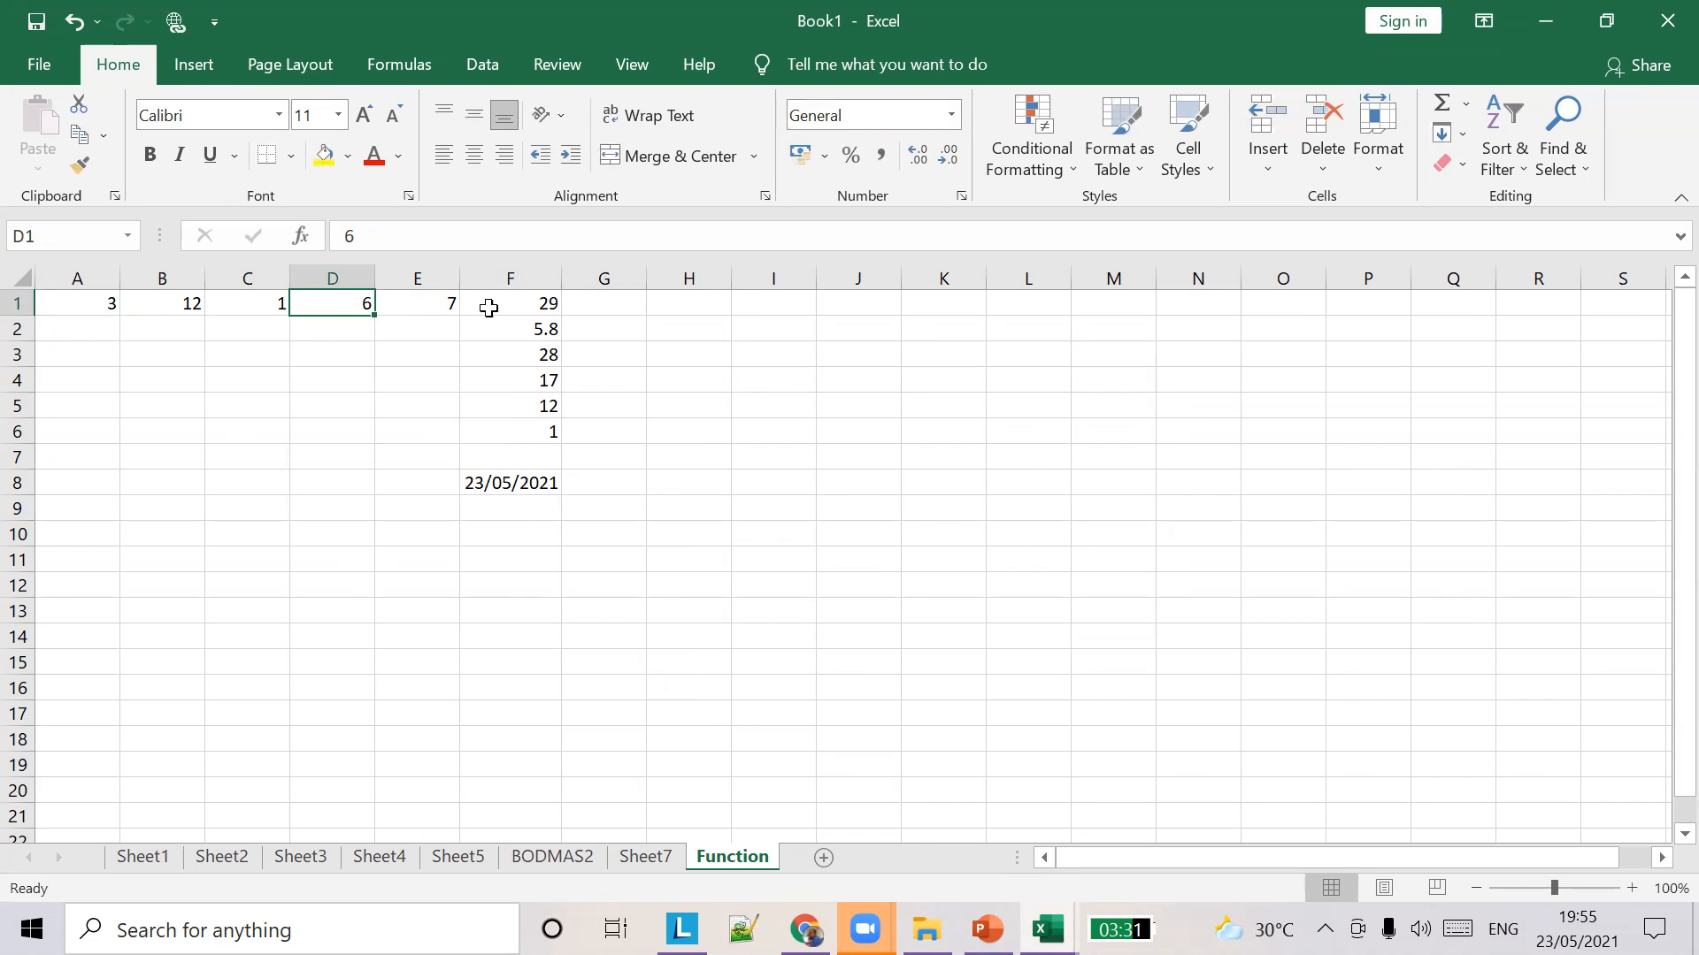
{"action": "left_click", "coordinate": [448, 297]}
{"action": "type", "text": "0.5"}
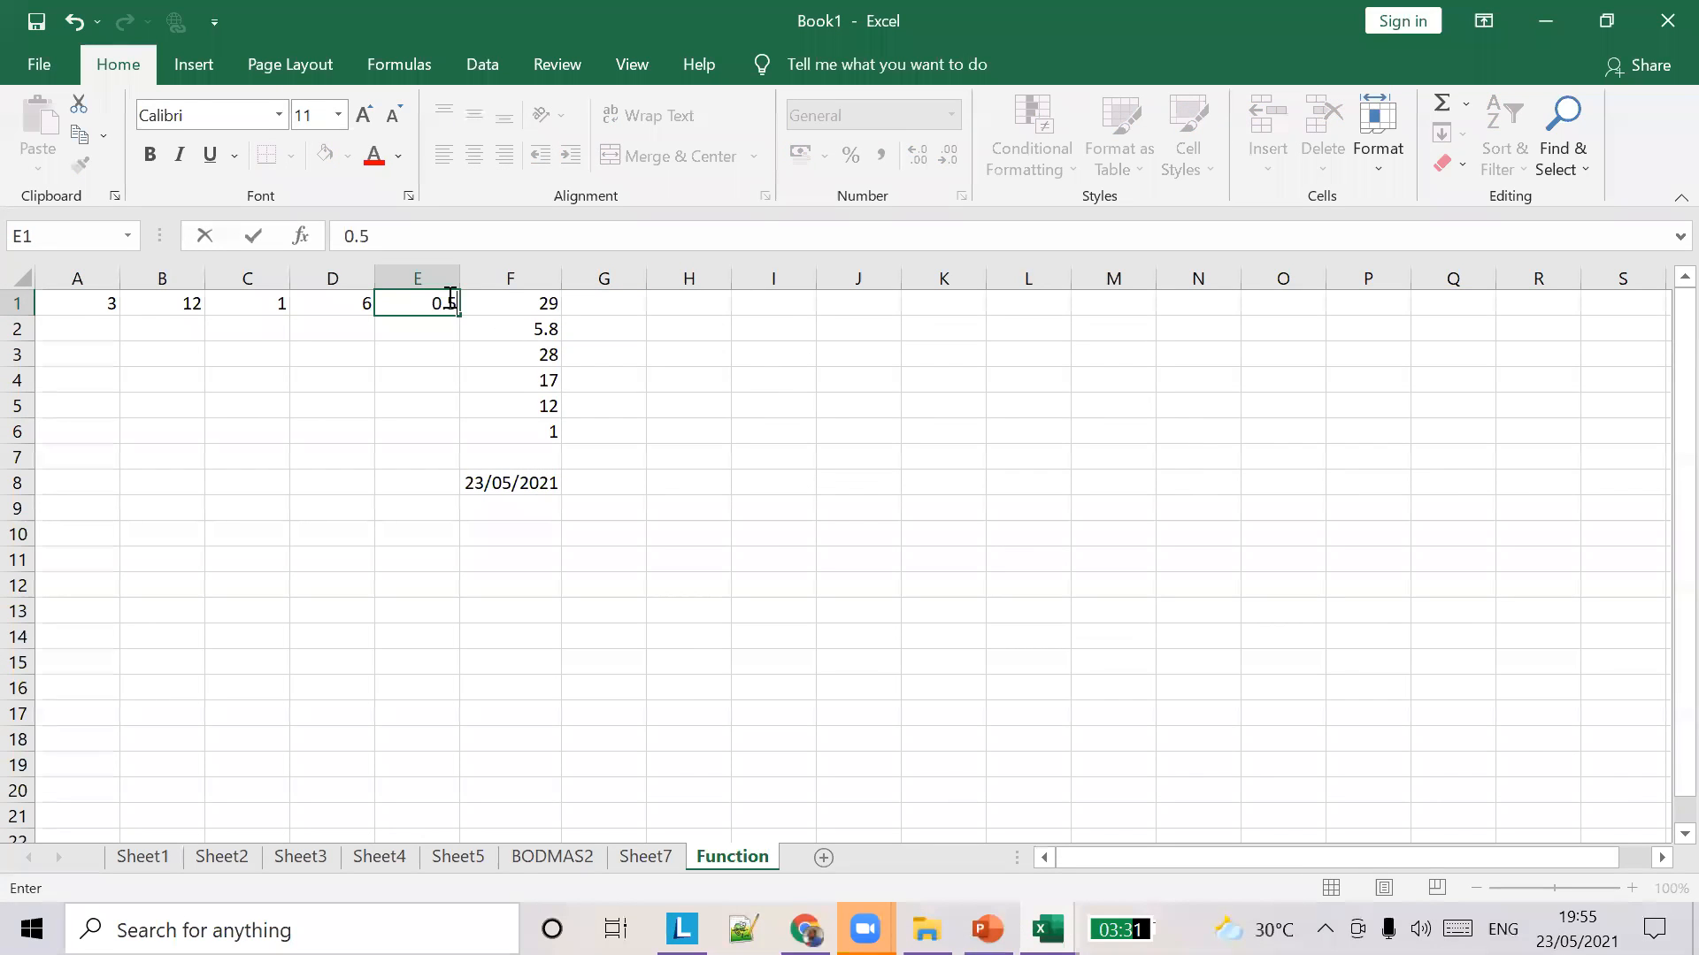
{"action": "key", "text": "Tab"}
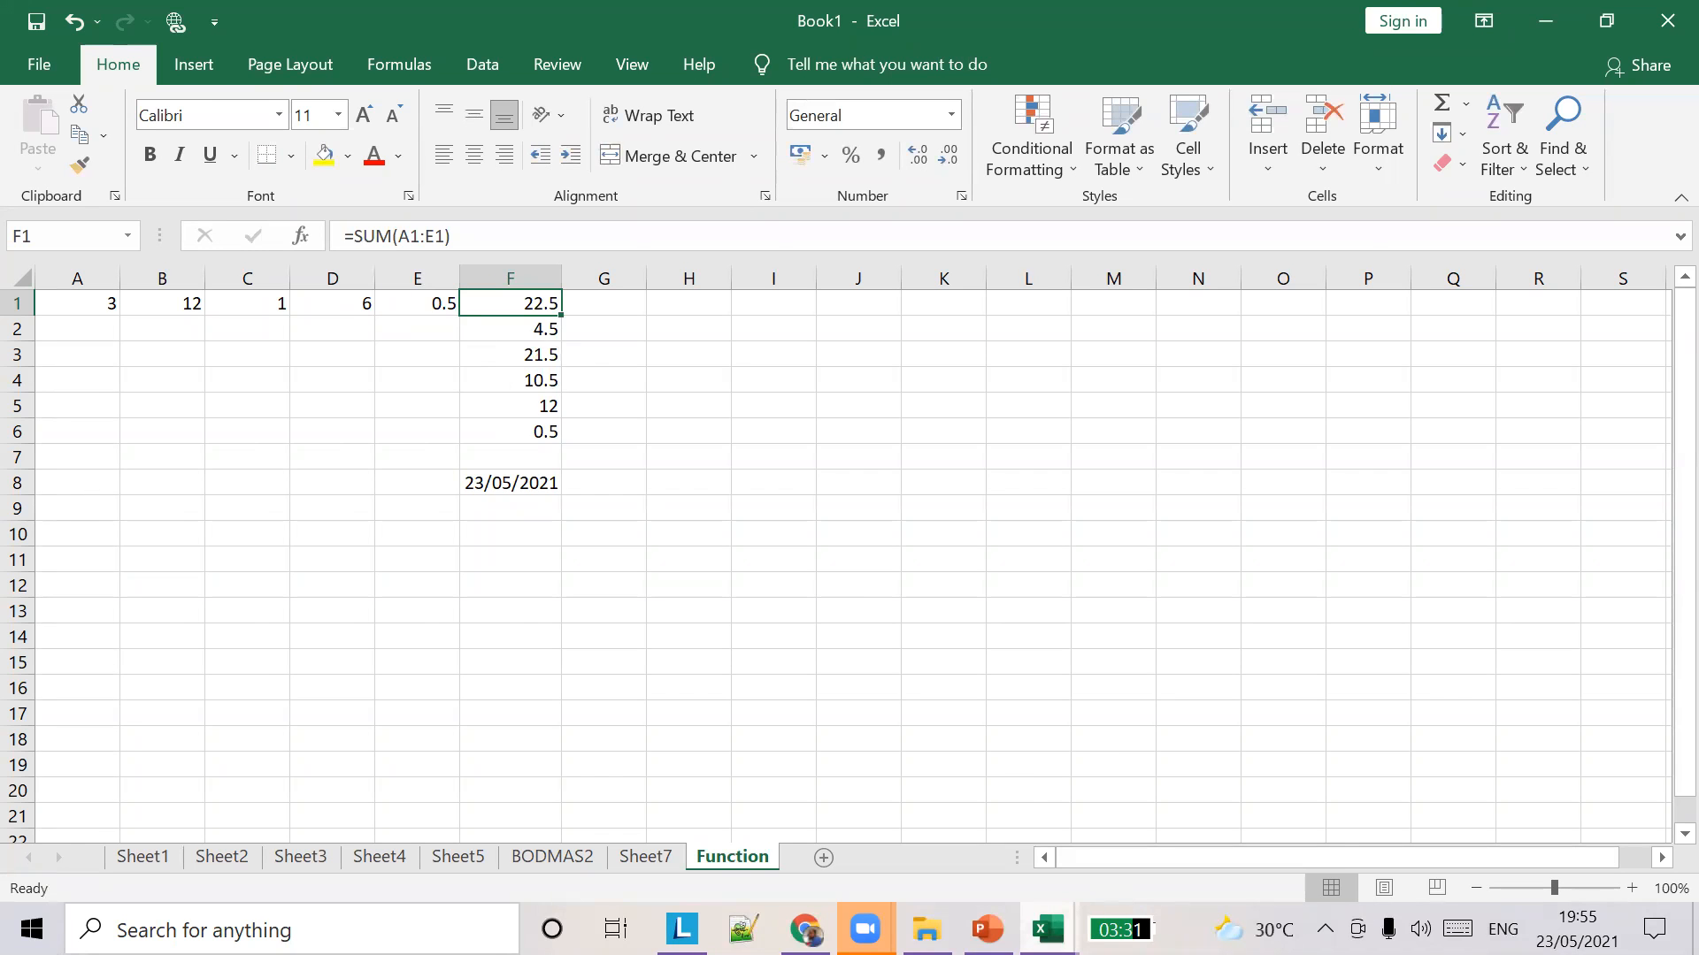
Switch to PowerPoint and review the Exercise and Homework slides, ending on the Exercise slide in a maximized window.
{"action": "left_click", "coordinate": [989, 930]}
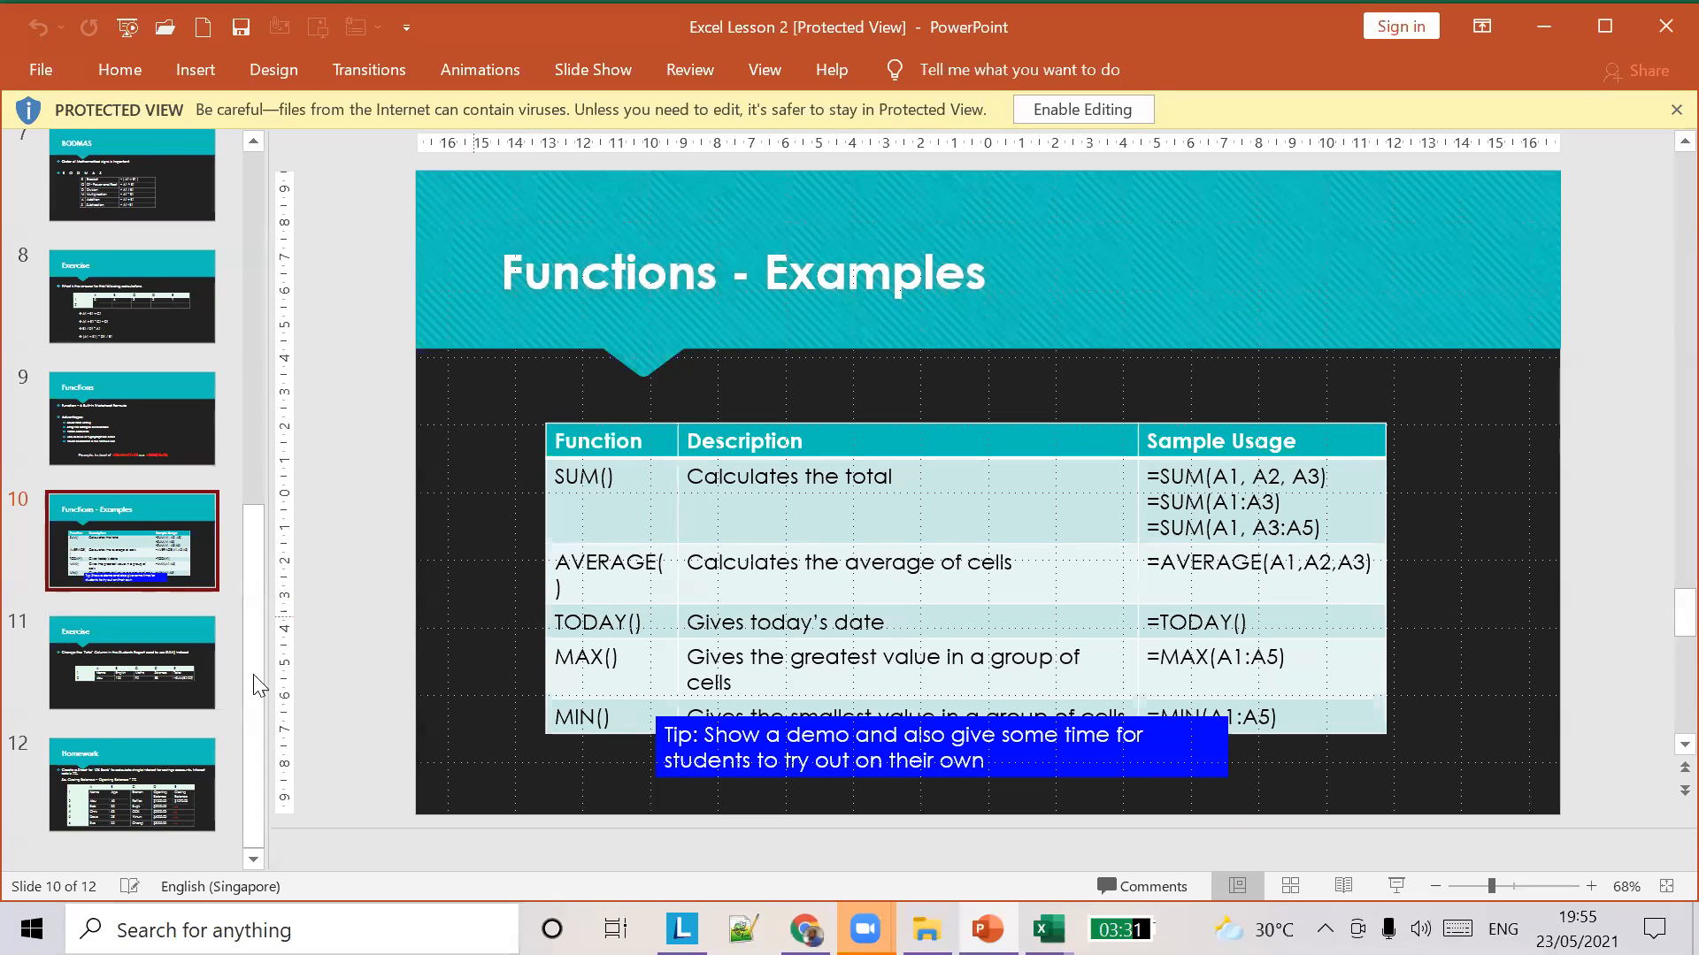
{"action": "left_click", "coordinate": [108, 671]}
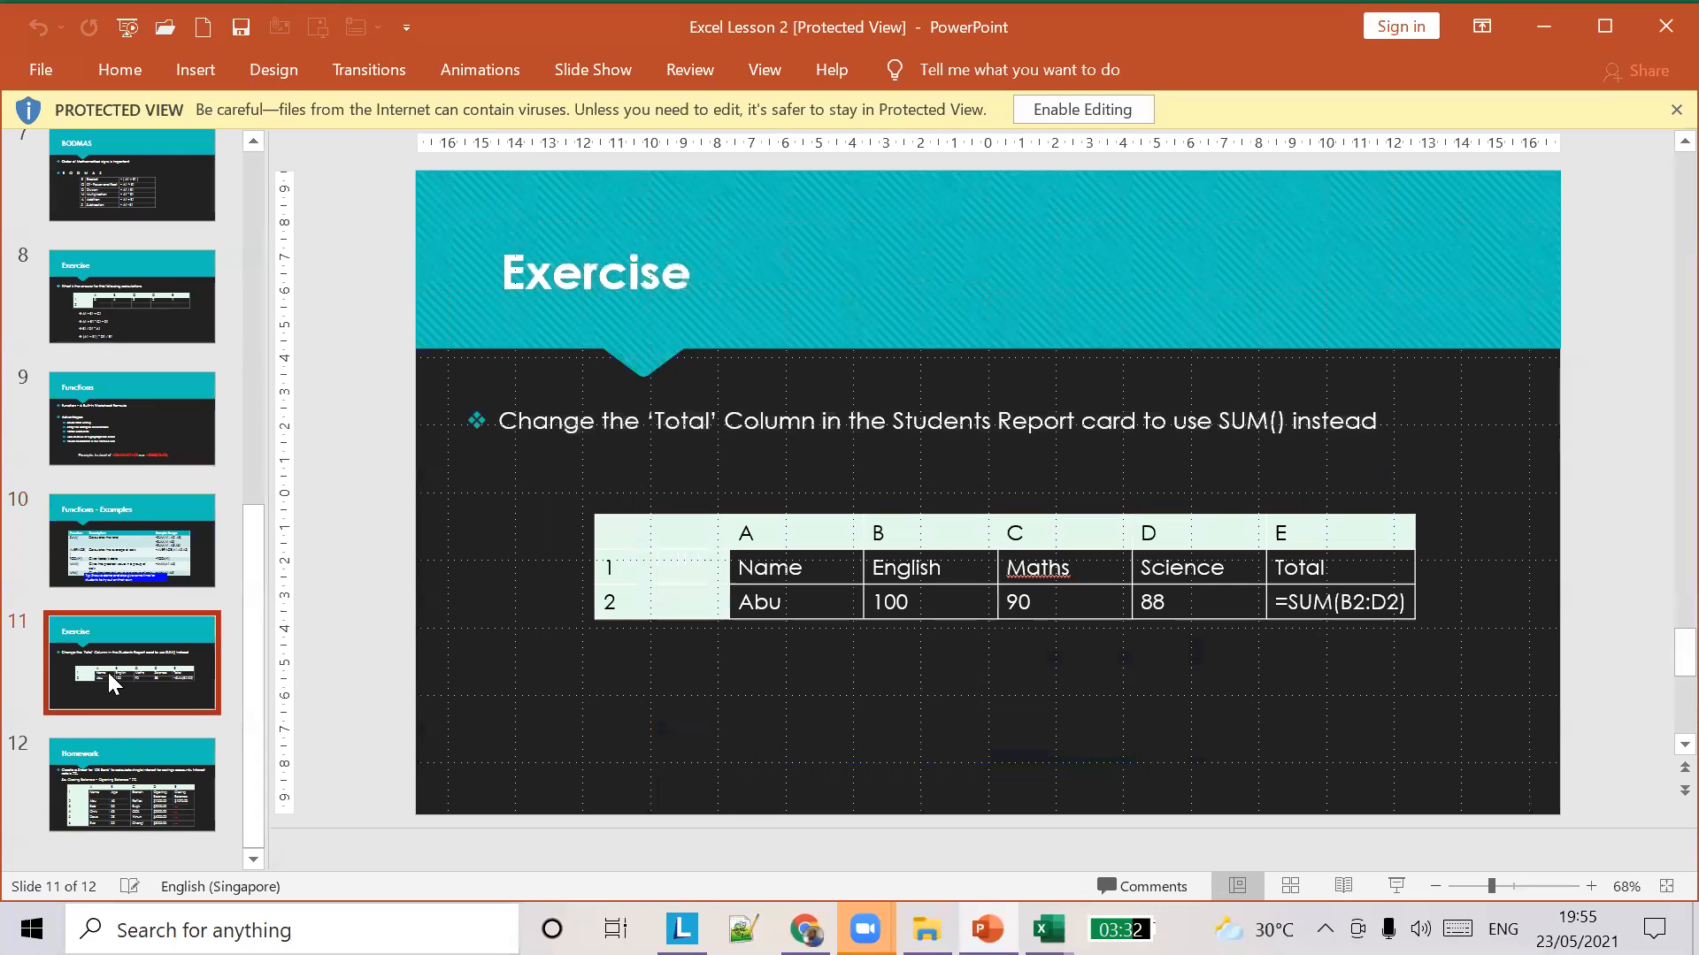
{"action": "left_click", "coordinate": [117, 793]}
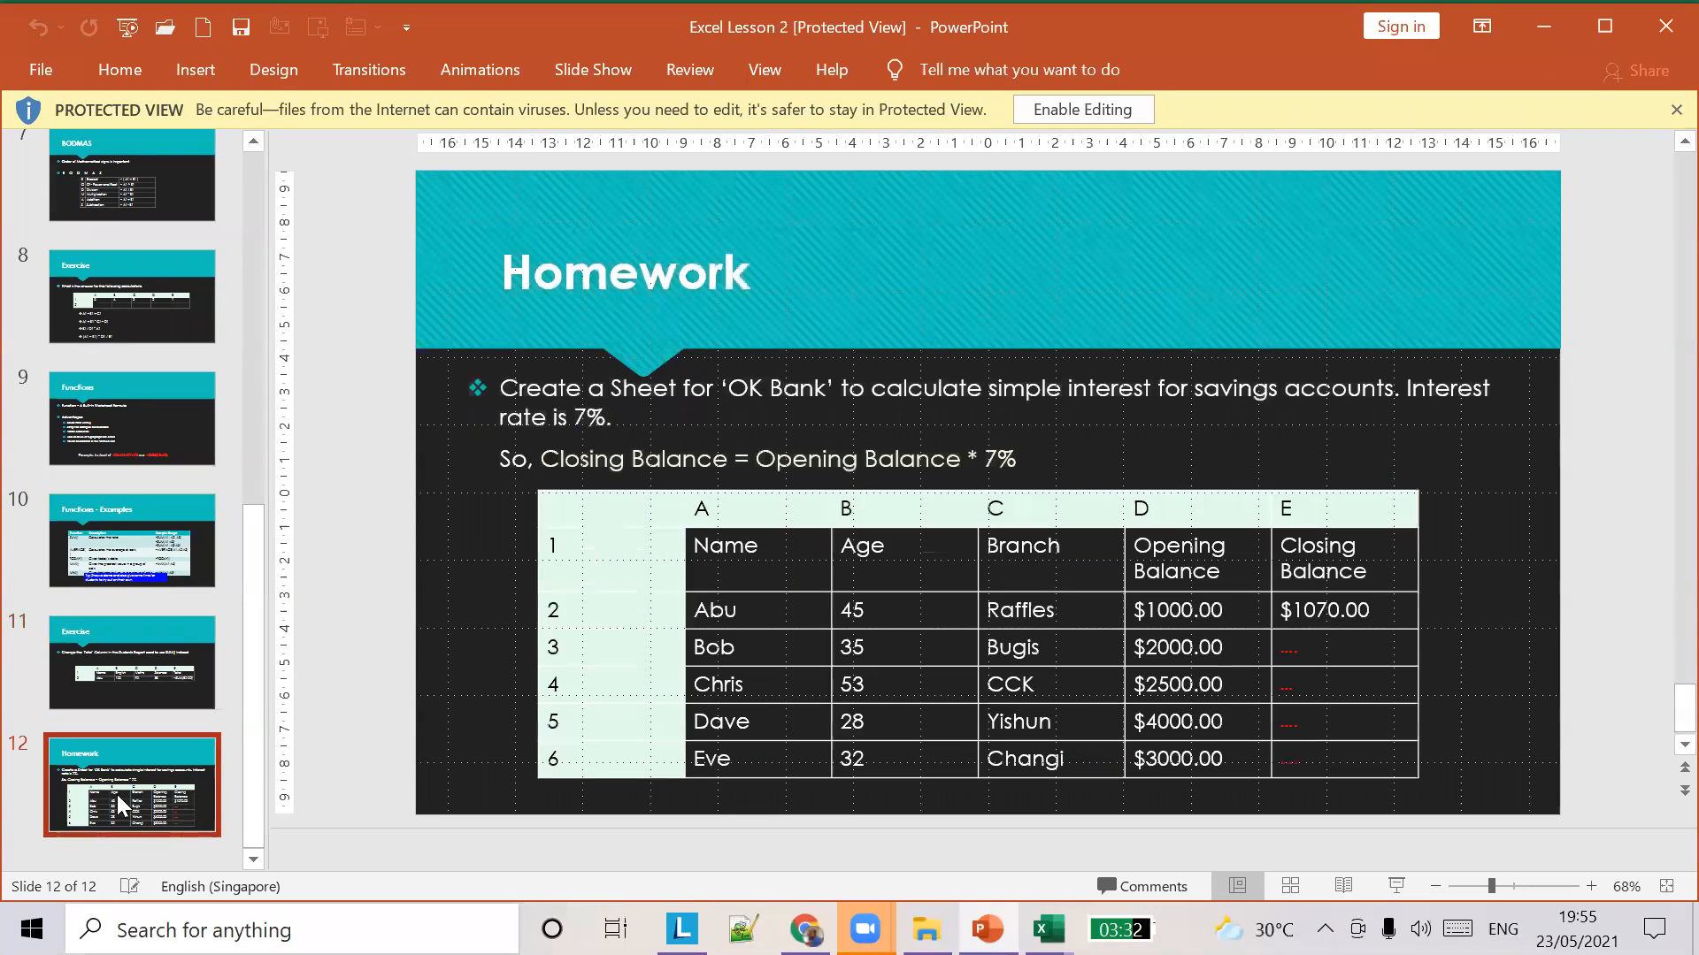
{"action": "left_click", "coordinate": [118, 683]}
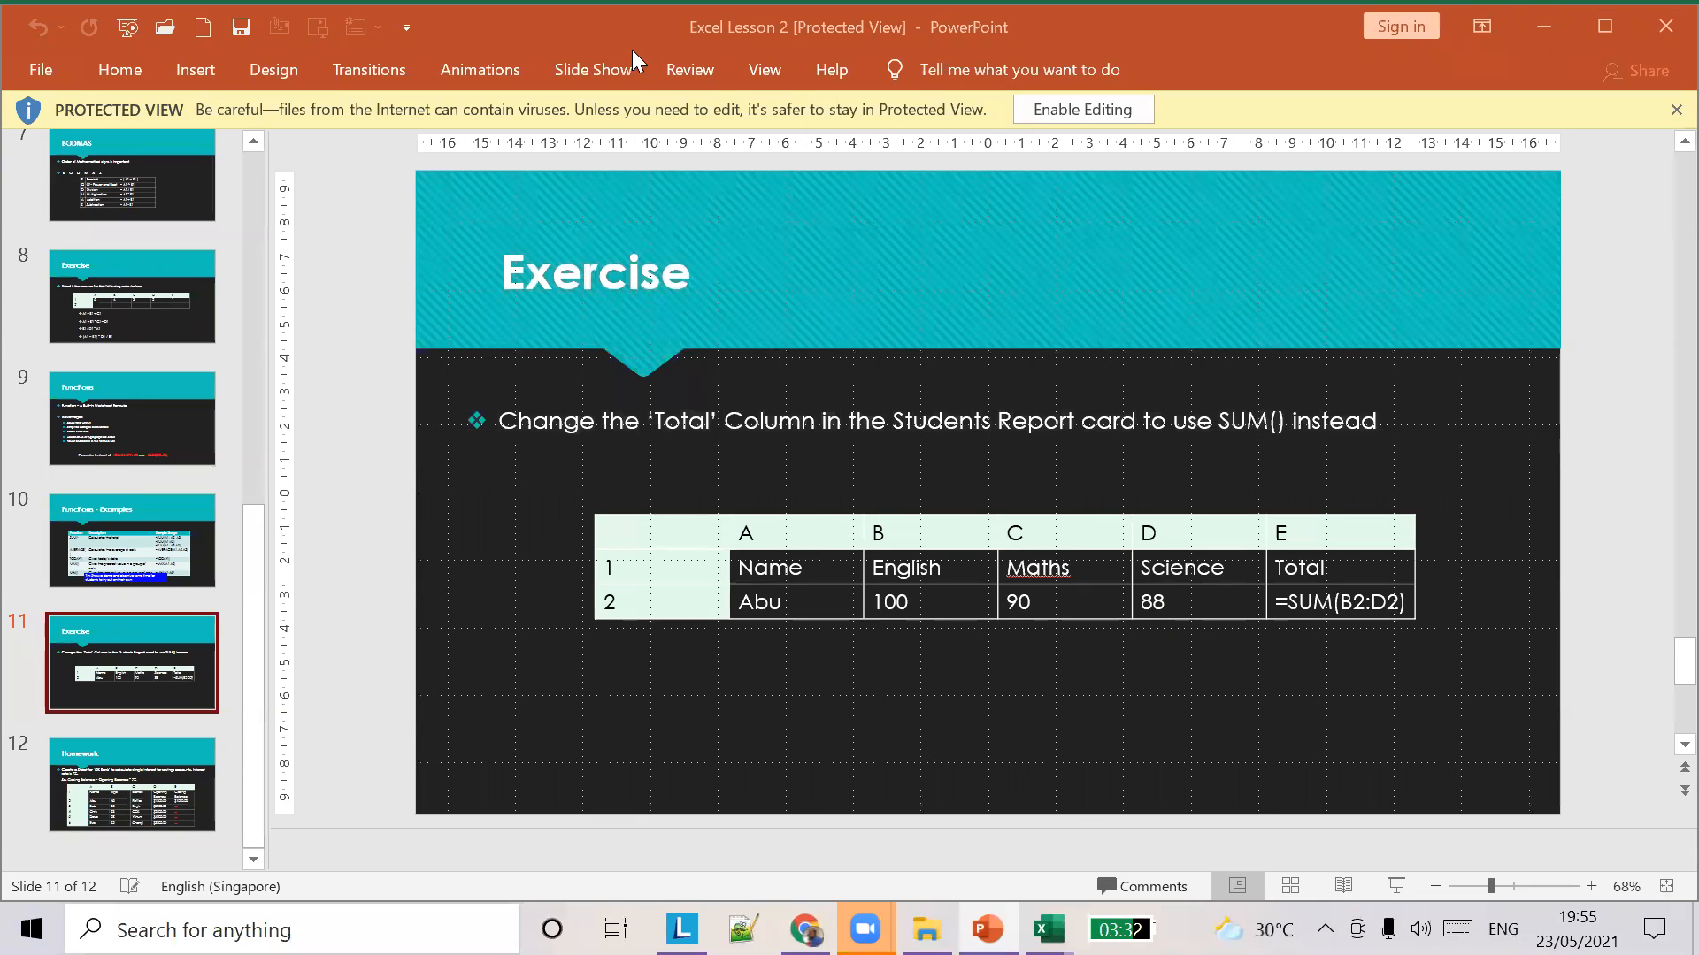
{"action": "left_click", "coordinate": [1605, 25]}
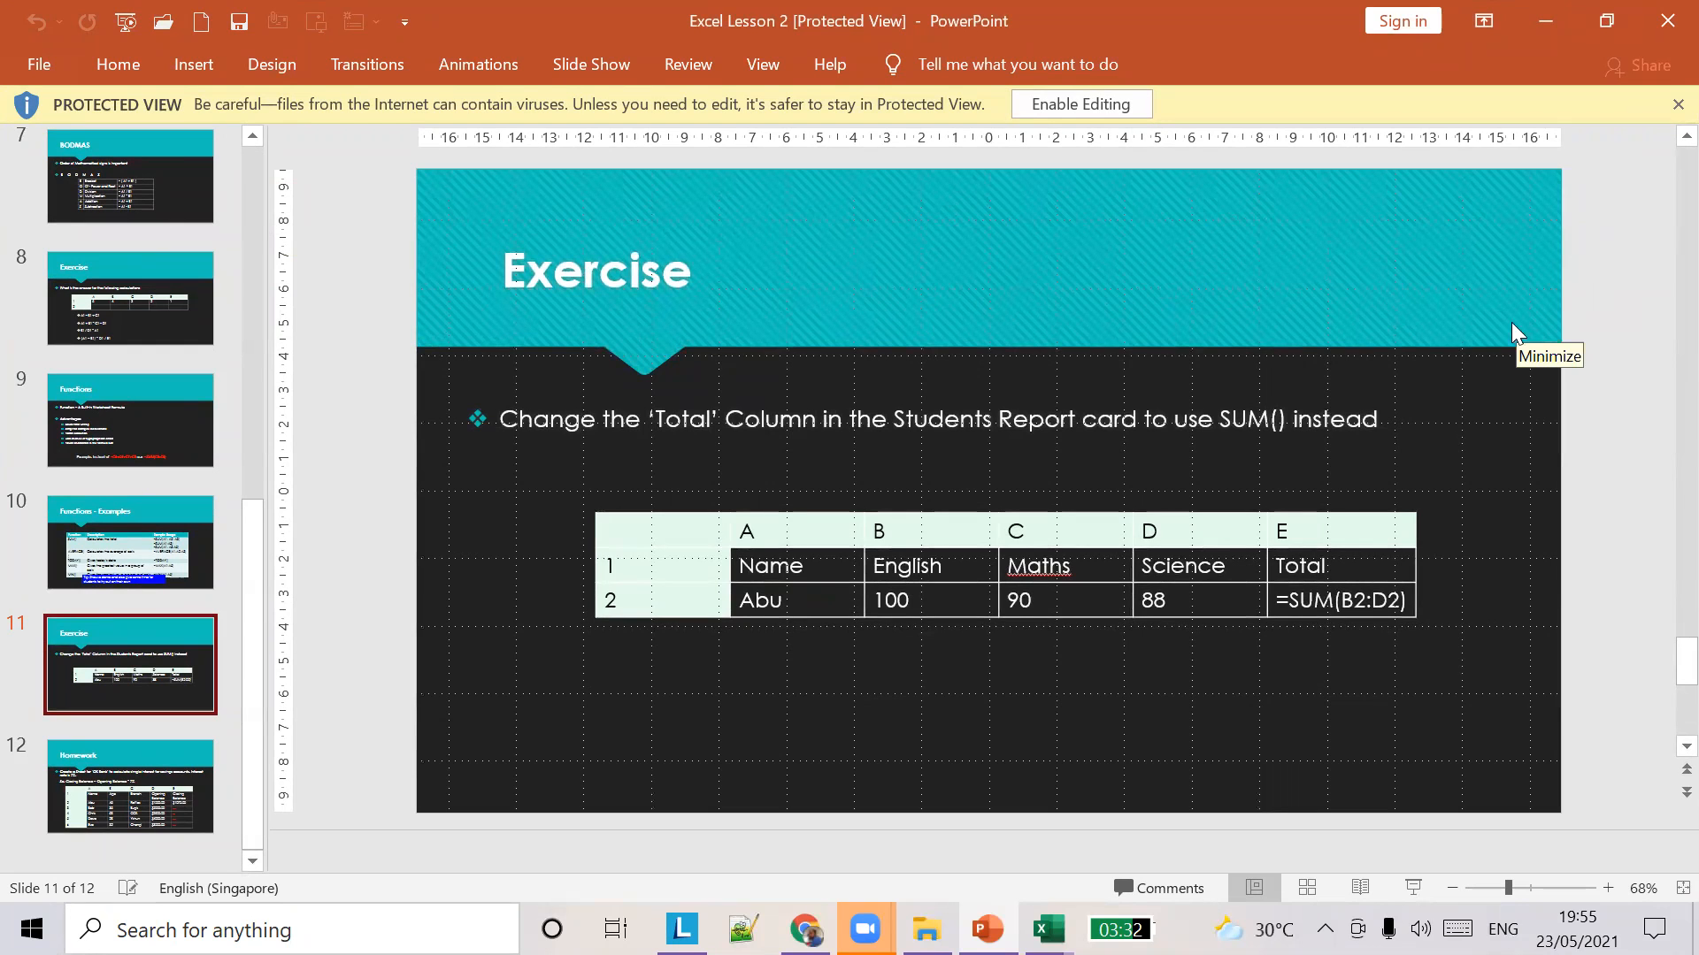
Switch to Book1 in Excel and inspect the start of the SUM formula in cell F1, leaving the formula as =SUM(A1:E1).
{"action": "left_click", "coordinate": [1047, 929]}
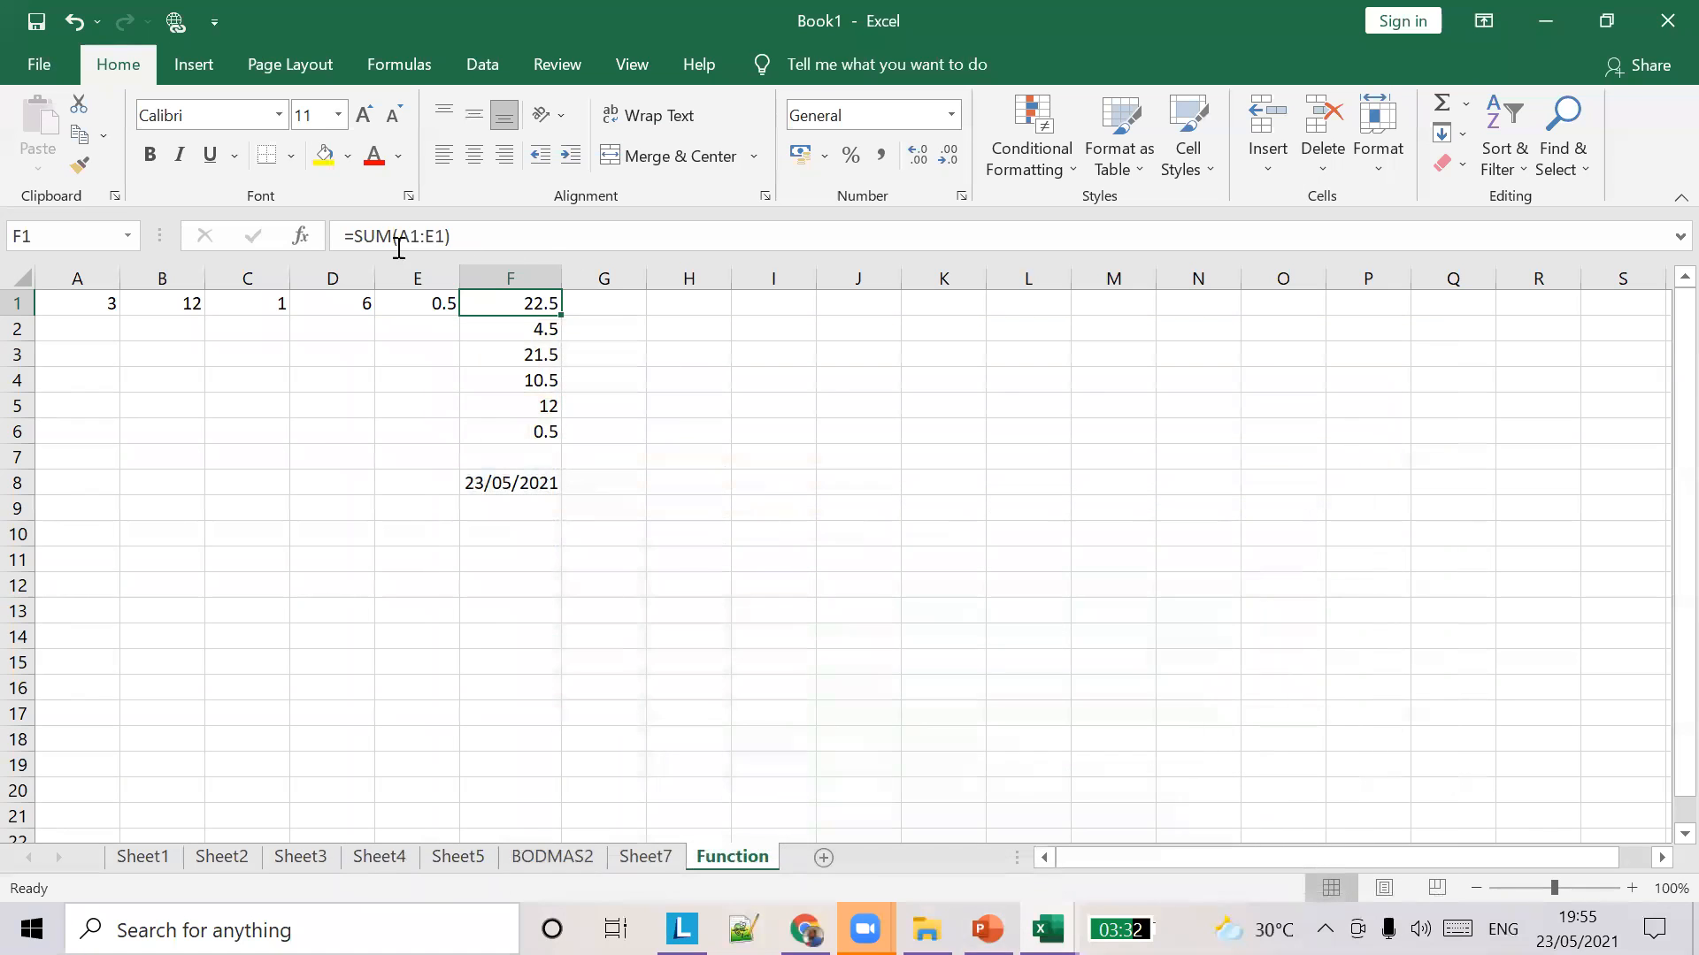
{"action": "left_click", "coordinate": [347, 236]}
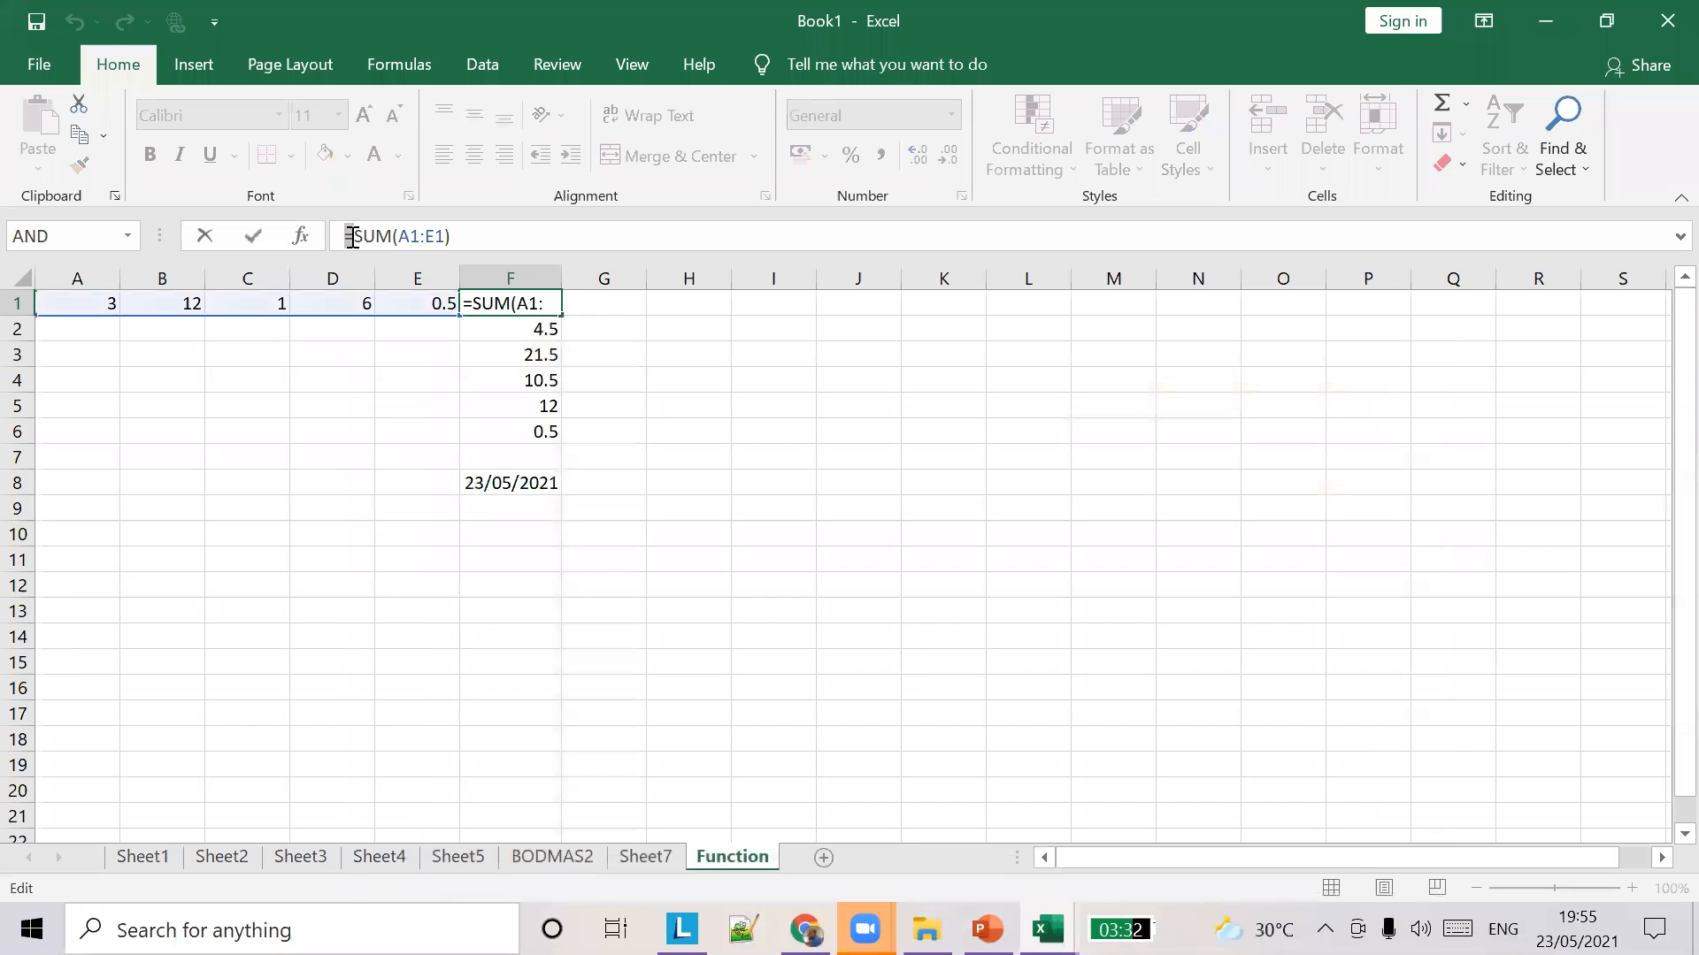
{"action": "left_click", "coordinate": [676, 328]}
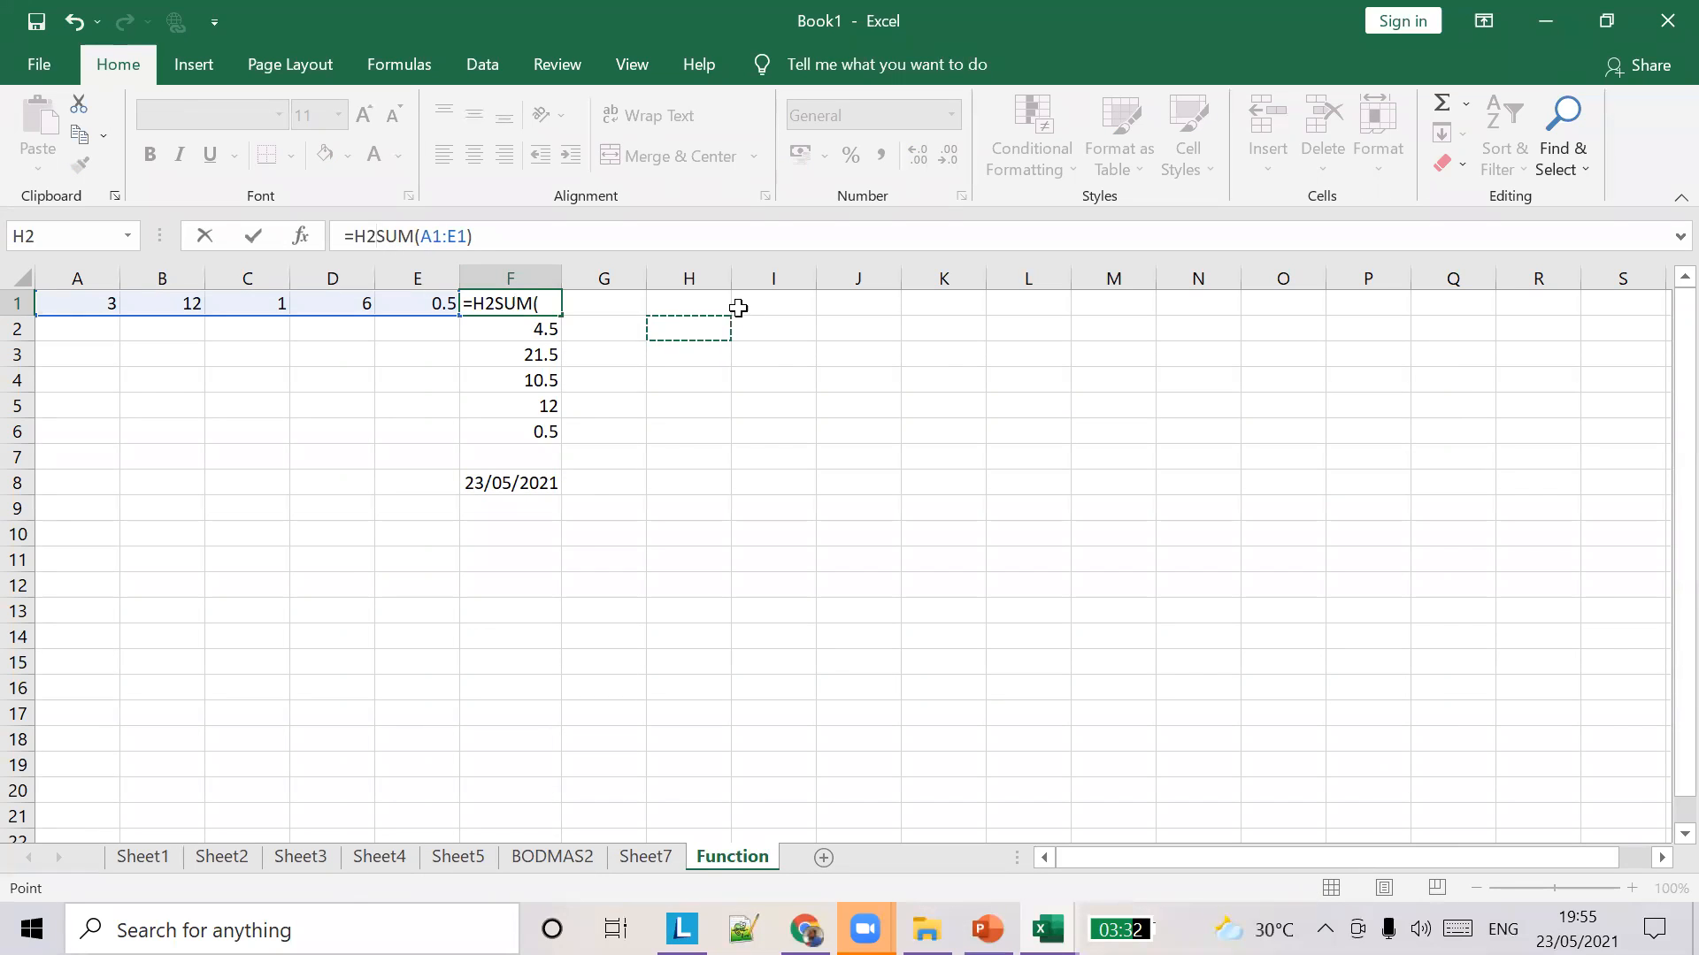
{"action": "type", "text": "A1"}
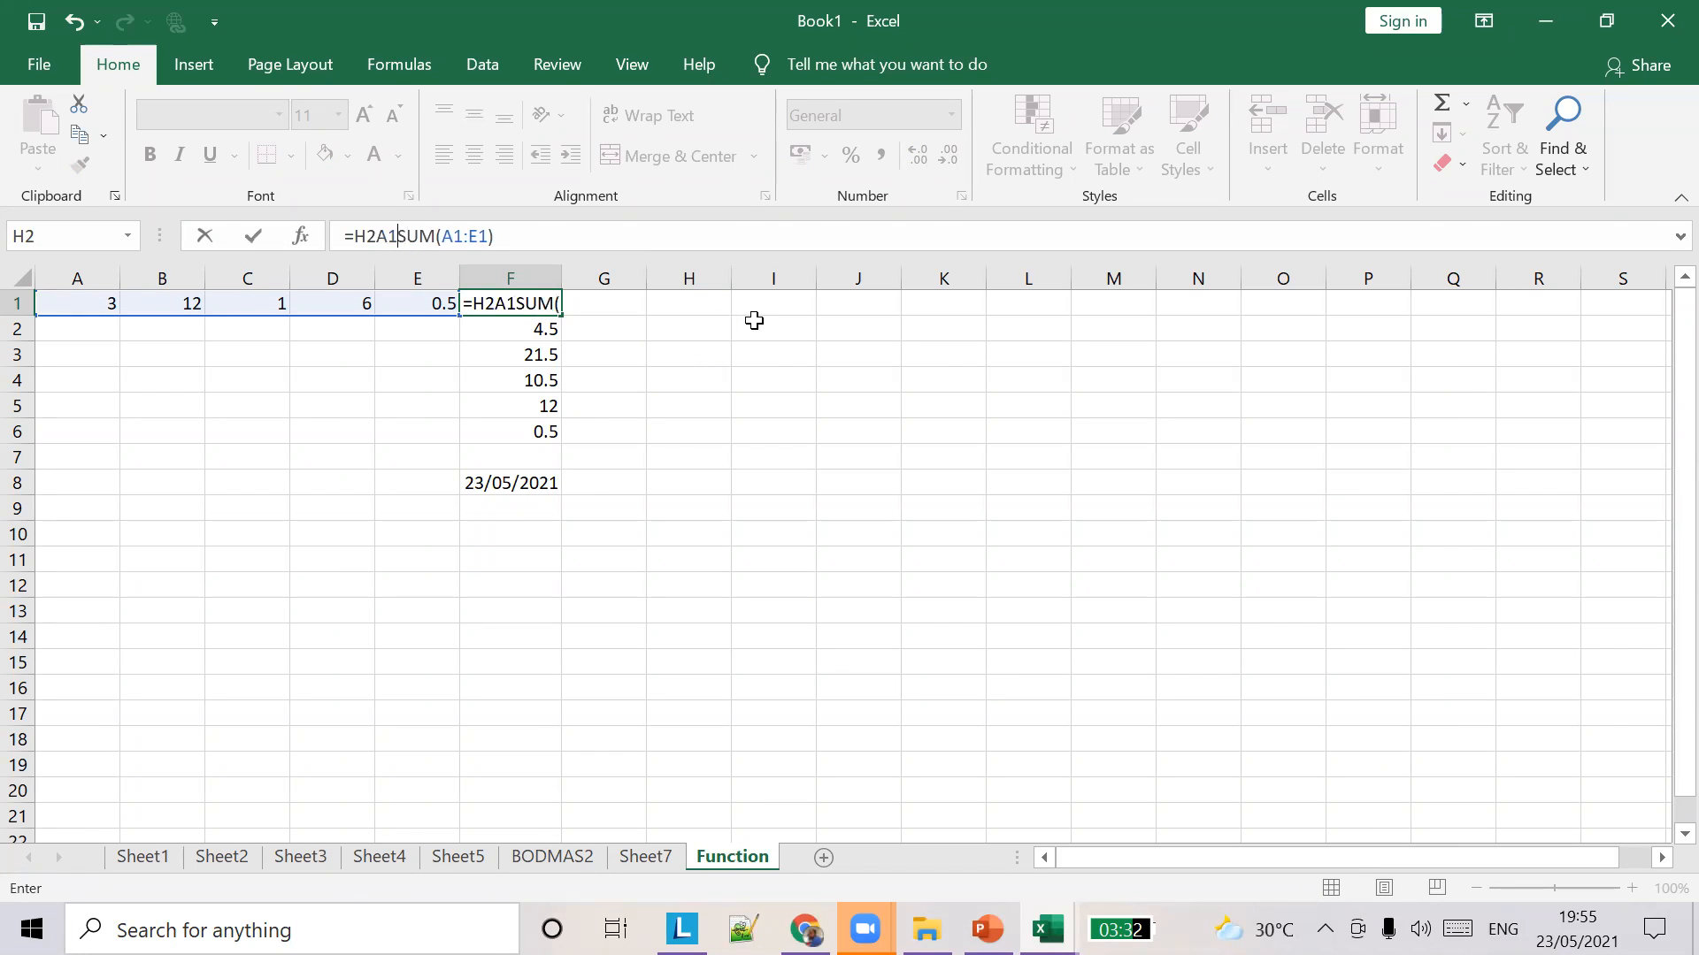
{"action": "key", "text": "BackSpace"}
{"action": "key", "text": "BackSpace"}
{"action": "key", "text": "BackSpace"}
{"action": "key", "text": "BackSpace"}
{"action": "key", "text": "ctrl+Return"}
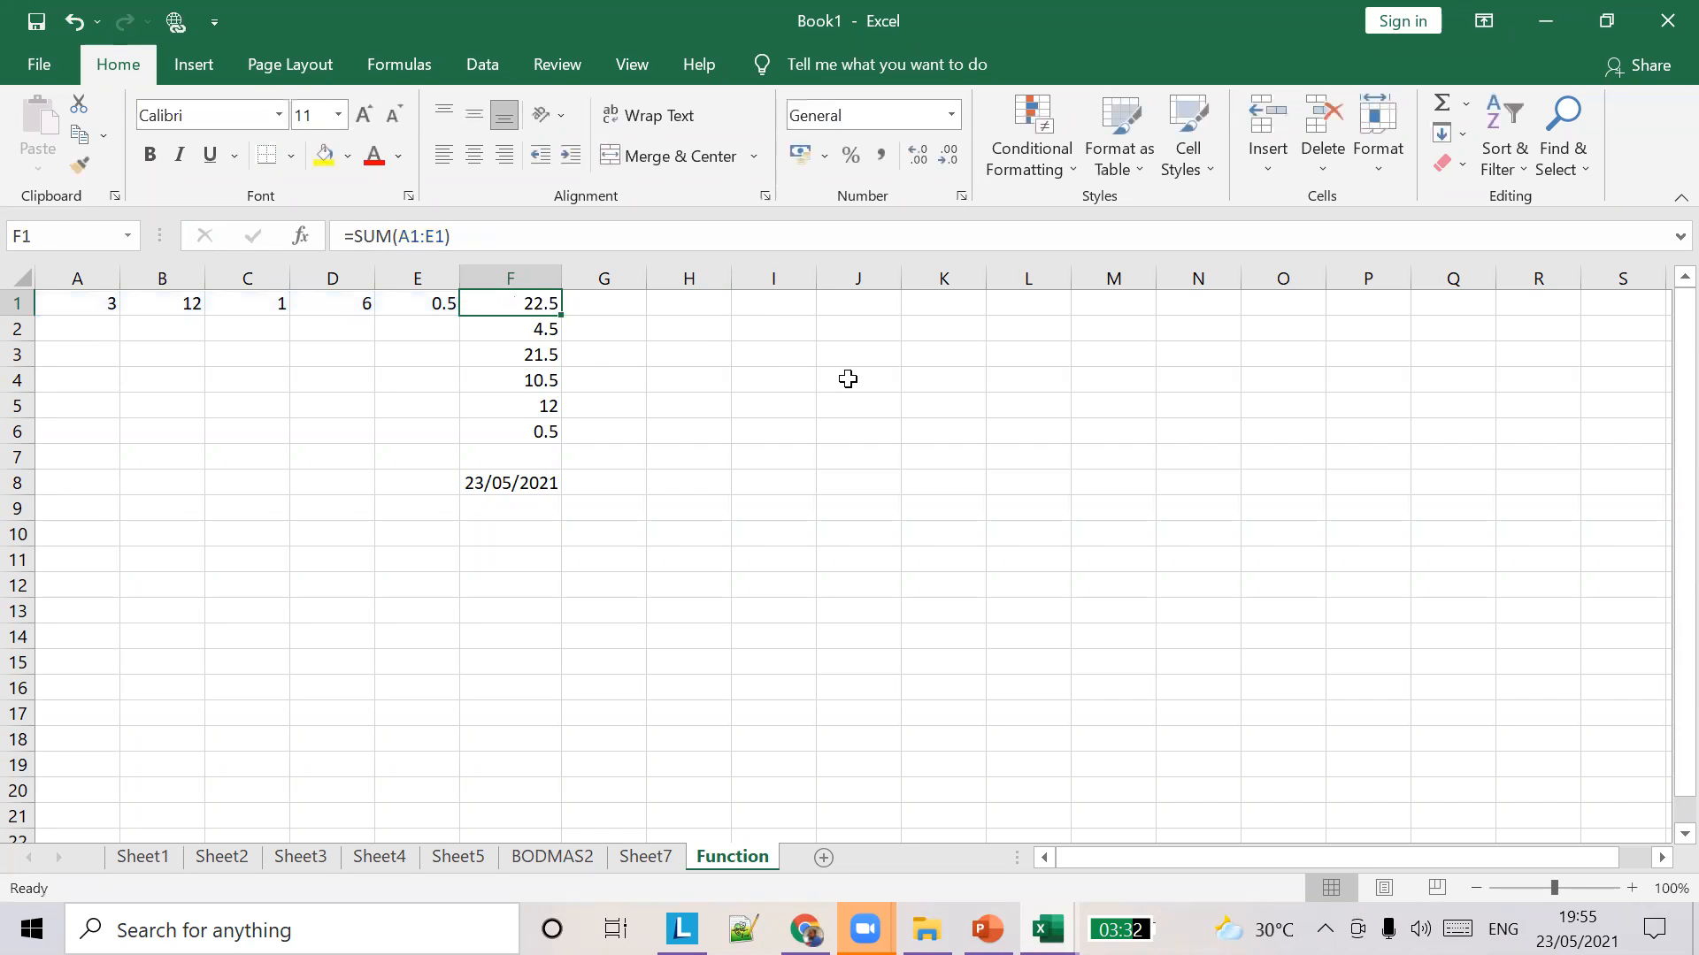
Enter A1+B1+C1 without an equals sign in cell J4 and widen column J to fit the text.
{"action": "left_click", "coordinate": [839, 376]}
{"action": "type", "text": "A1+B1+C1"}
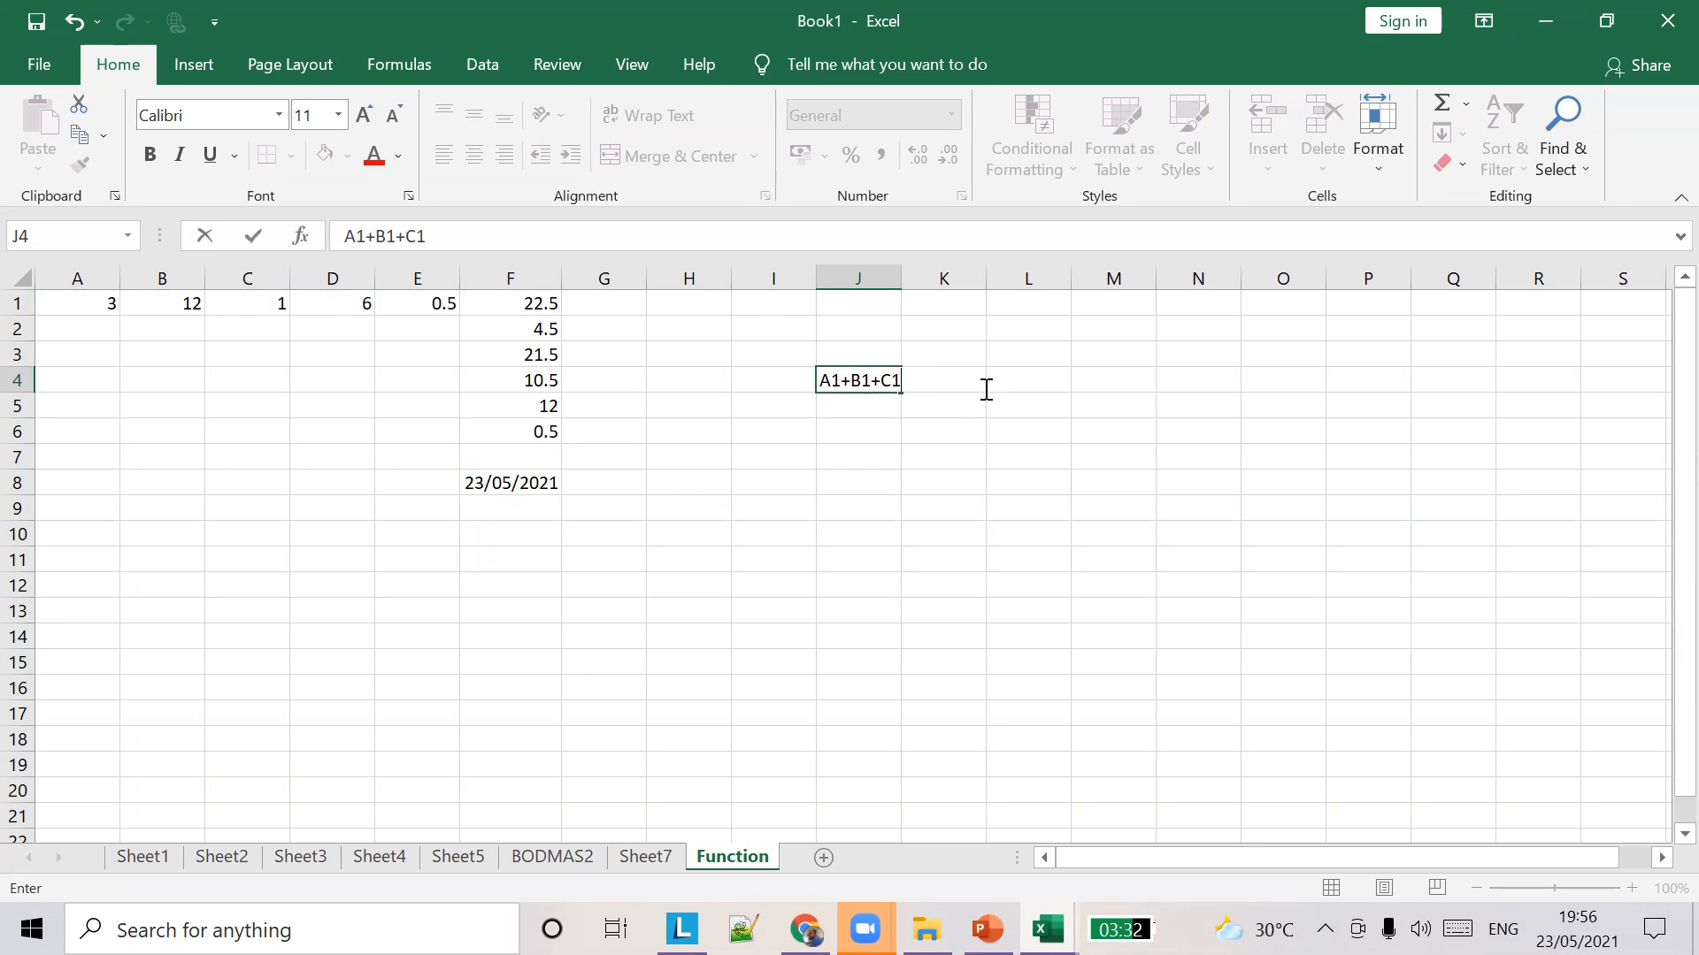
{"action": "key", "text": "F2"}
{"action": "left_click", "coordinate": [903, 270]}
{"action": "left_click_drag", "start_coordinate": [903, 272], "coordinate": [907, 272]}
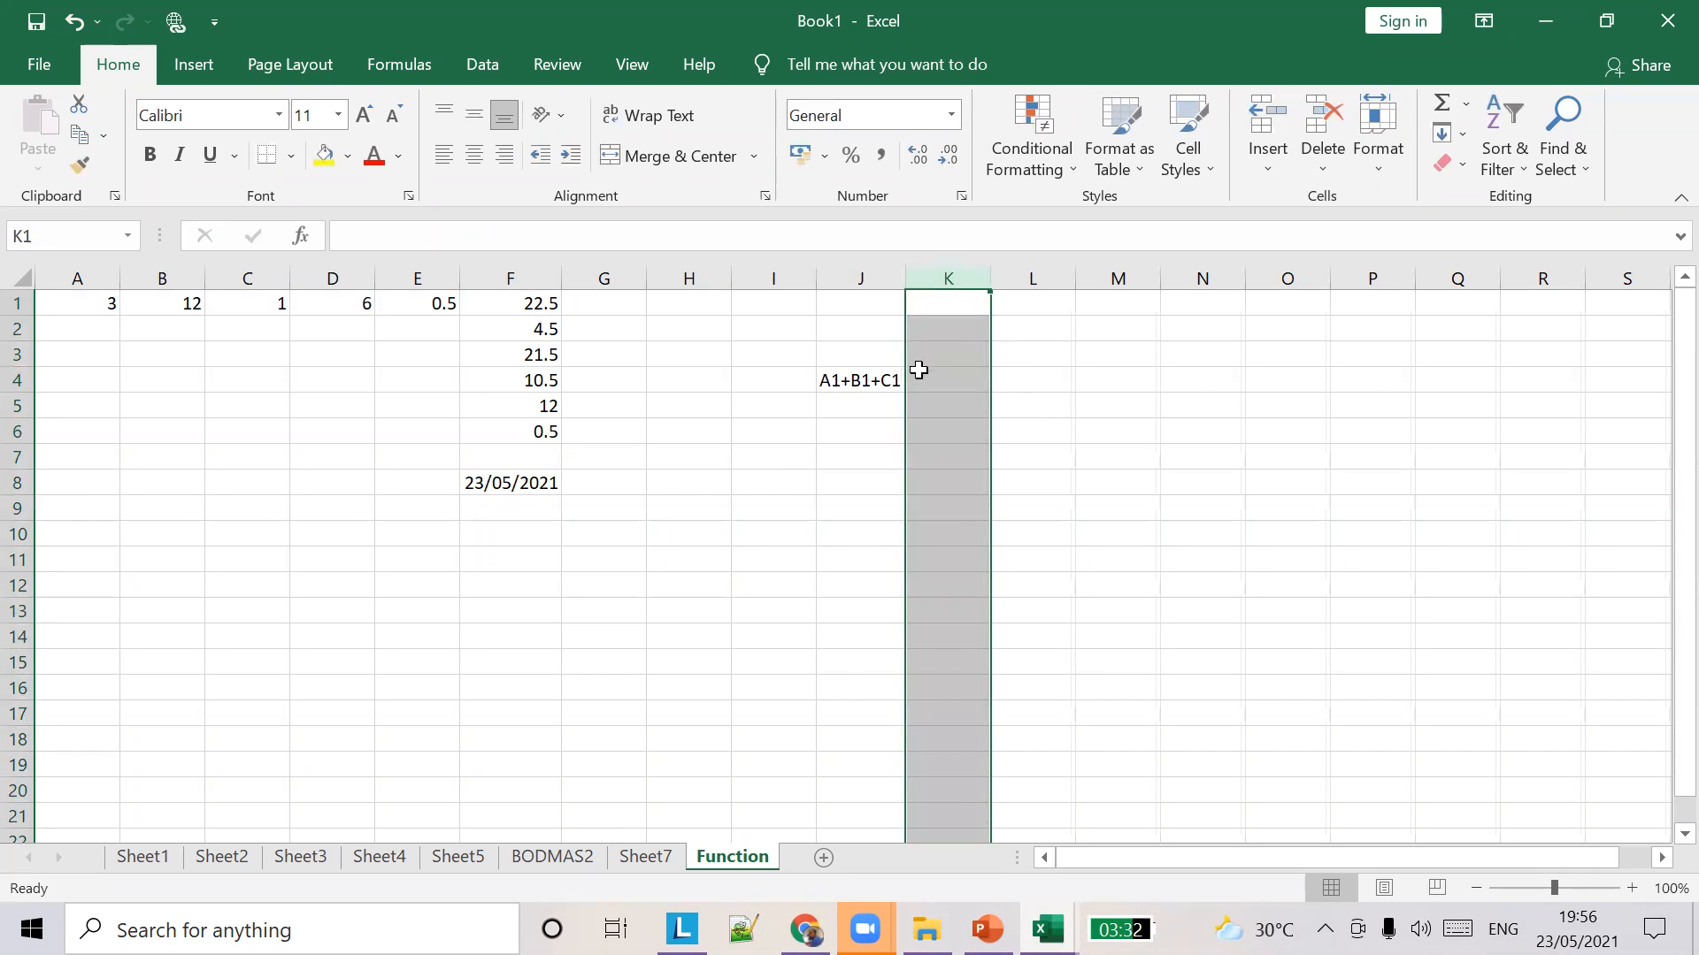
Enter a person's name in cell J5 and the word we in cell J6.
{"action": "left_click", "coordinate": [860, 407]}
{"action": "type", "text": "Rolbert"}
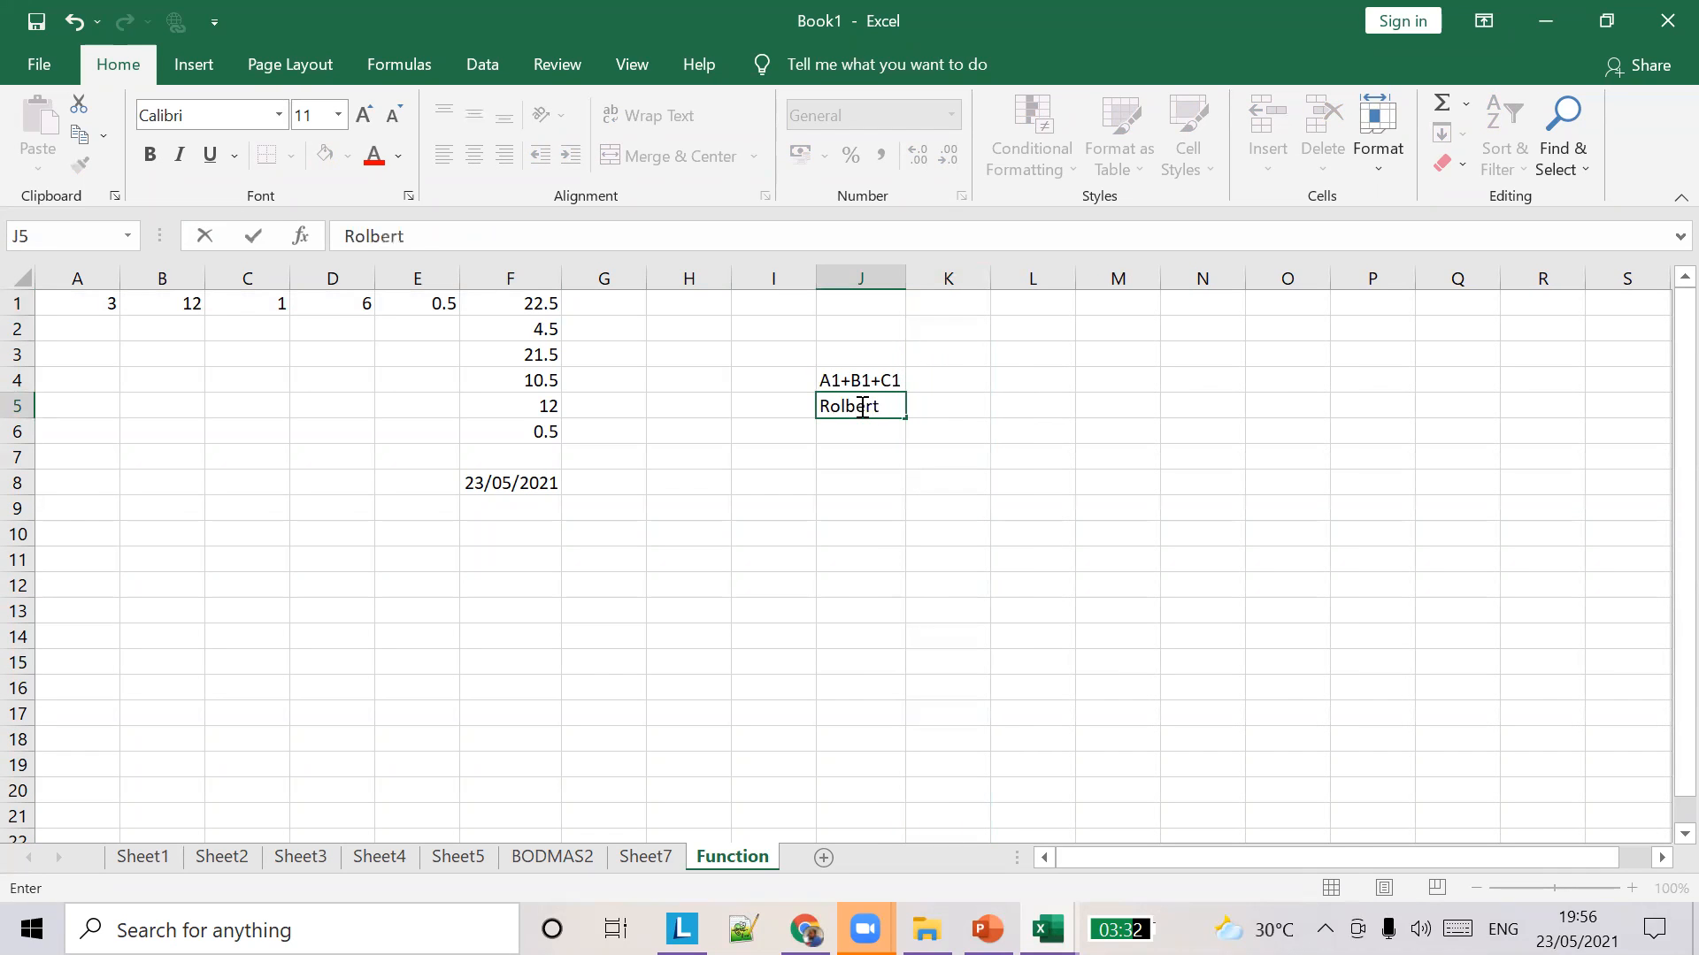
{"action": "left_click", "coordinate": [855, 433]}
{"action": "type", "text": "we"}
{"action": "key", "text": "Tab"}
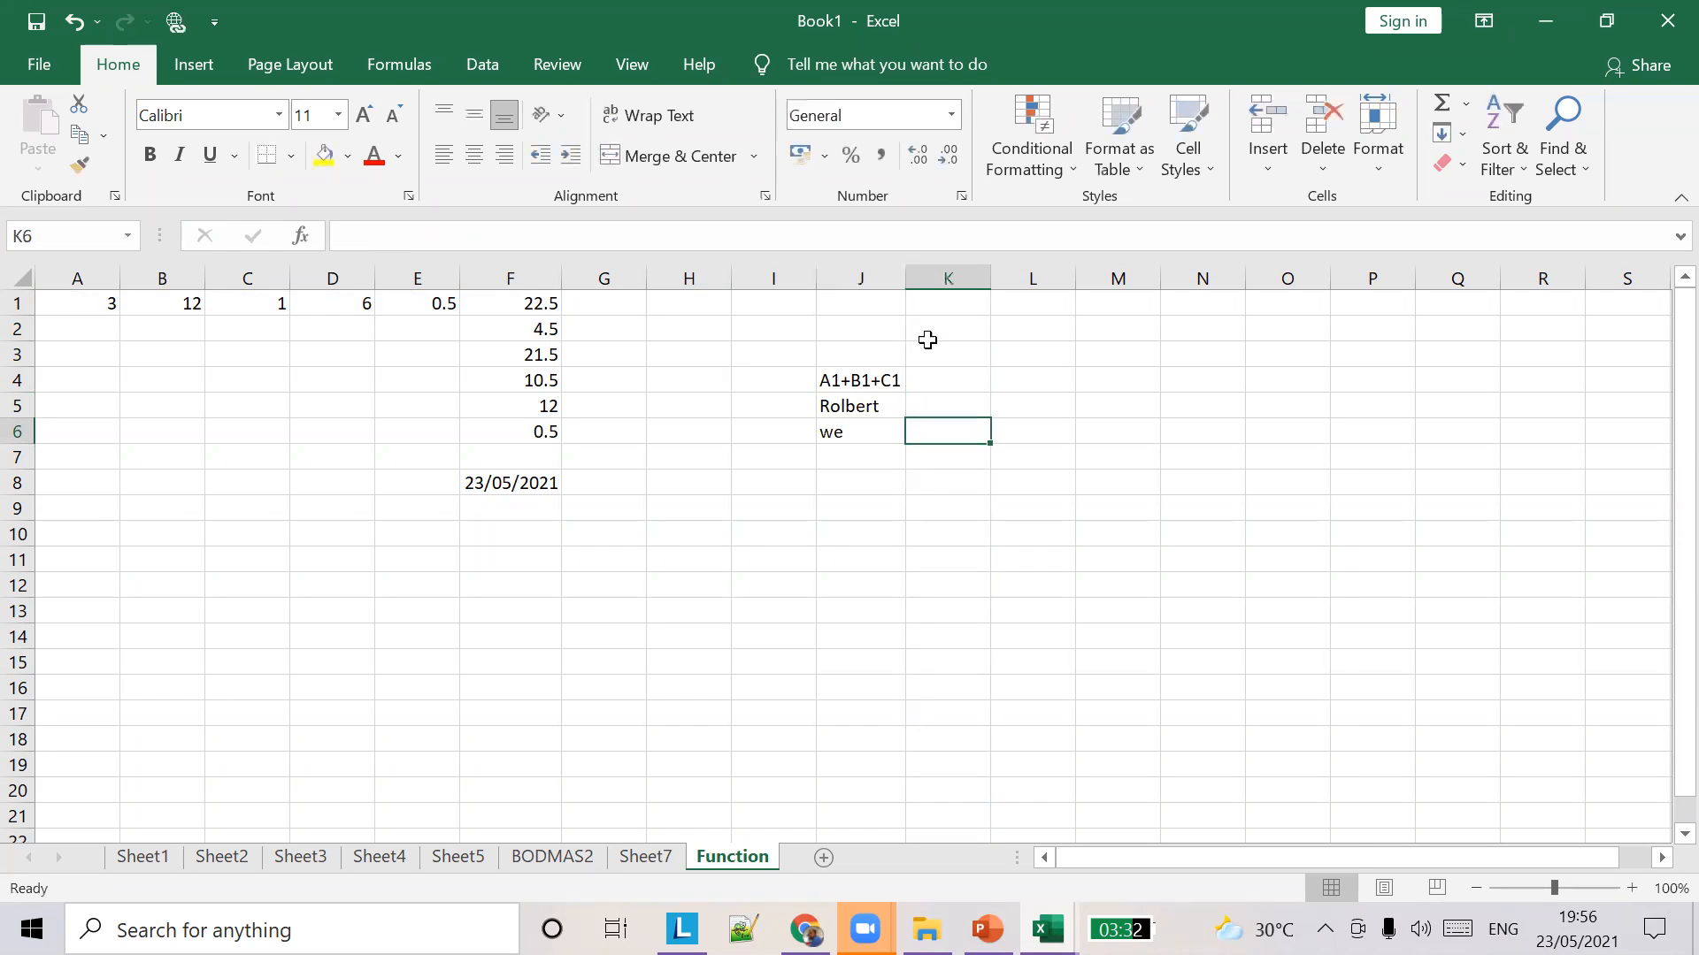
Add an equals sign before the text in cell J4 to make it the formula =A1+B1+C1.
{"action": "left_click", "coordinate": [884, 380]}
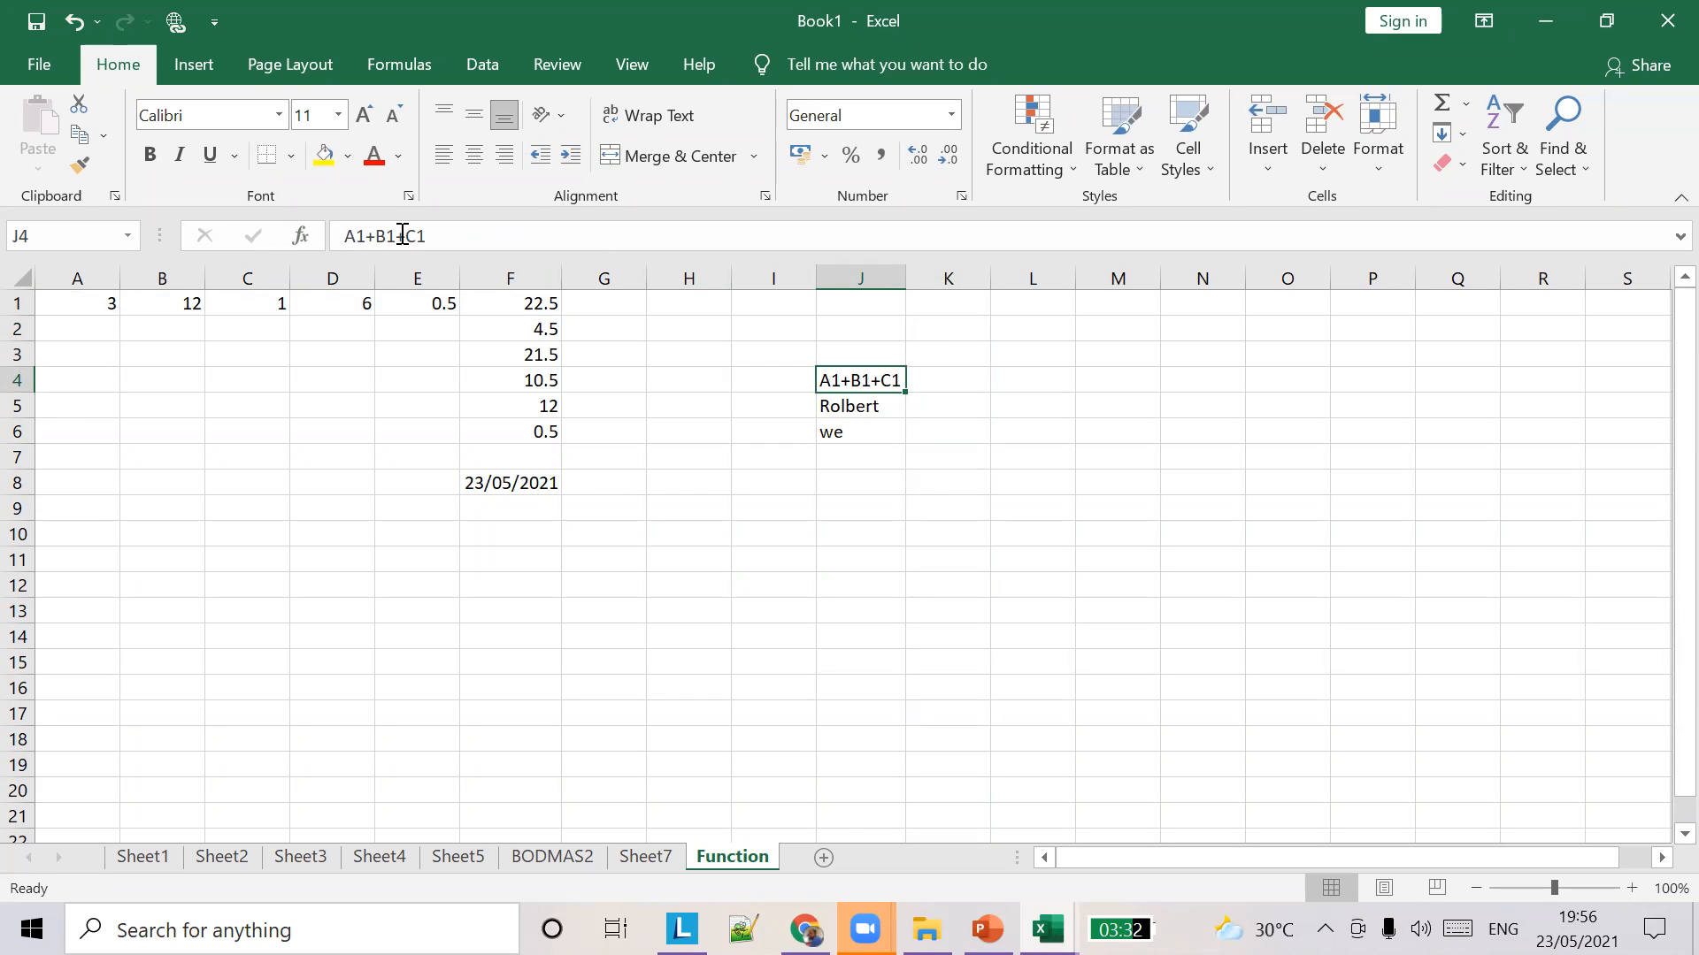
{"action": "left_click", "coordinate": [344, 235]}
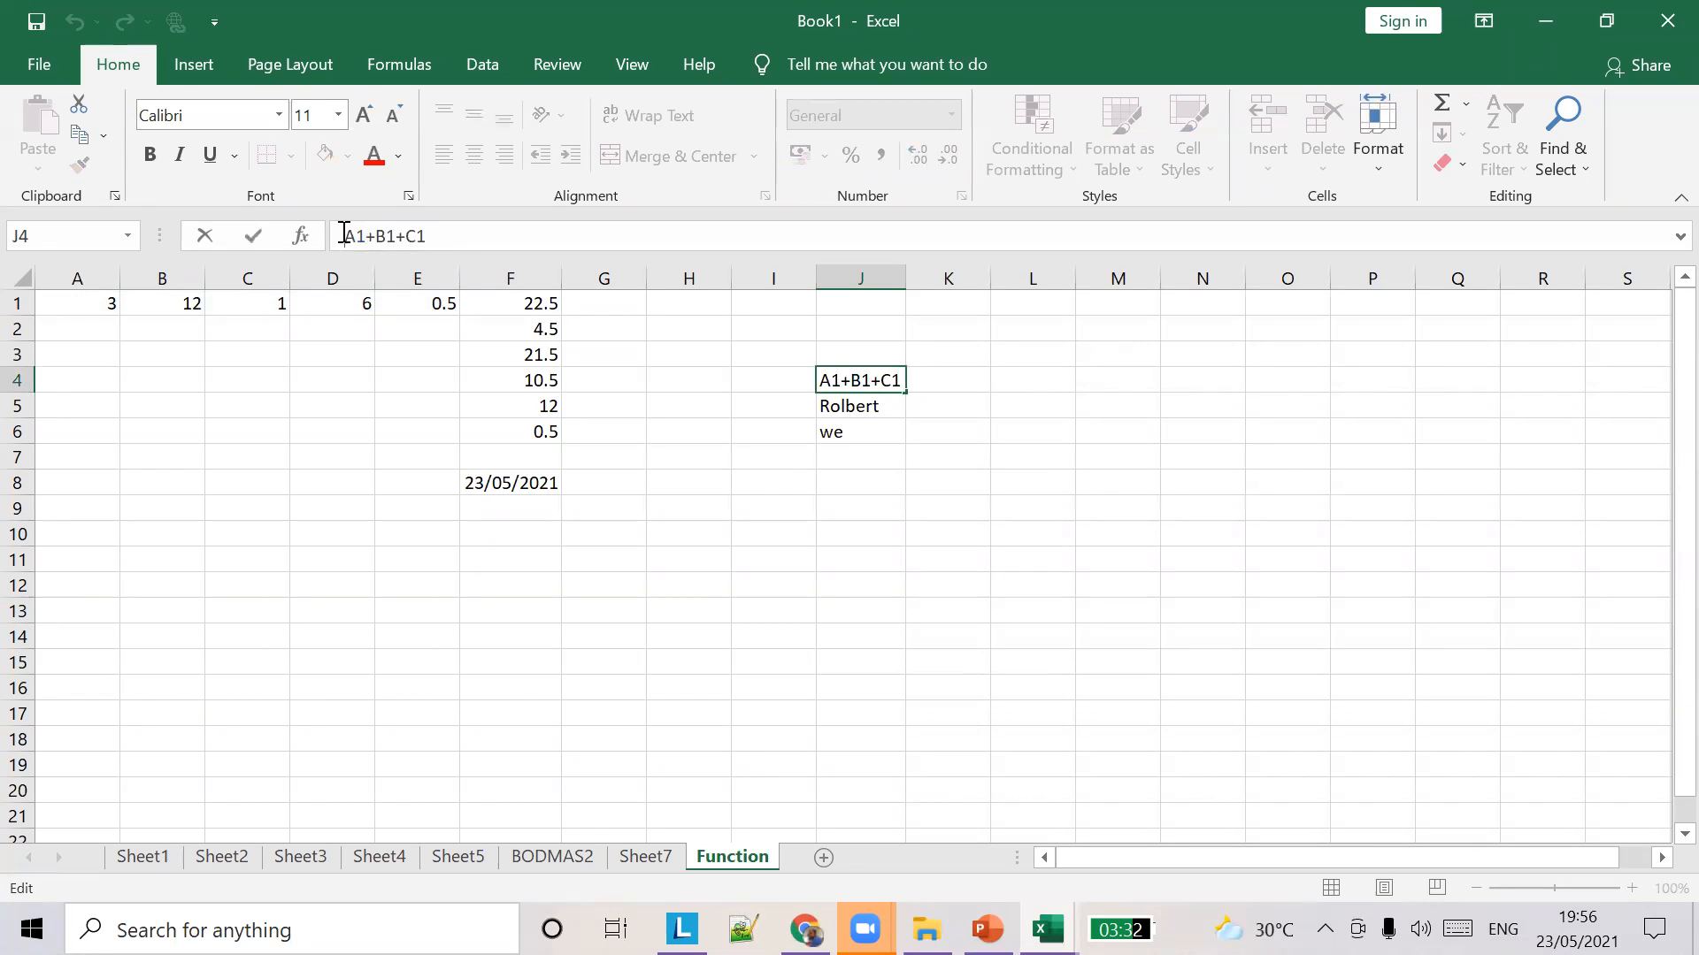
{"action": "type", "text": "="}
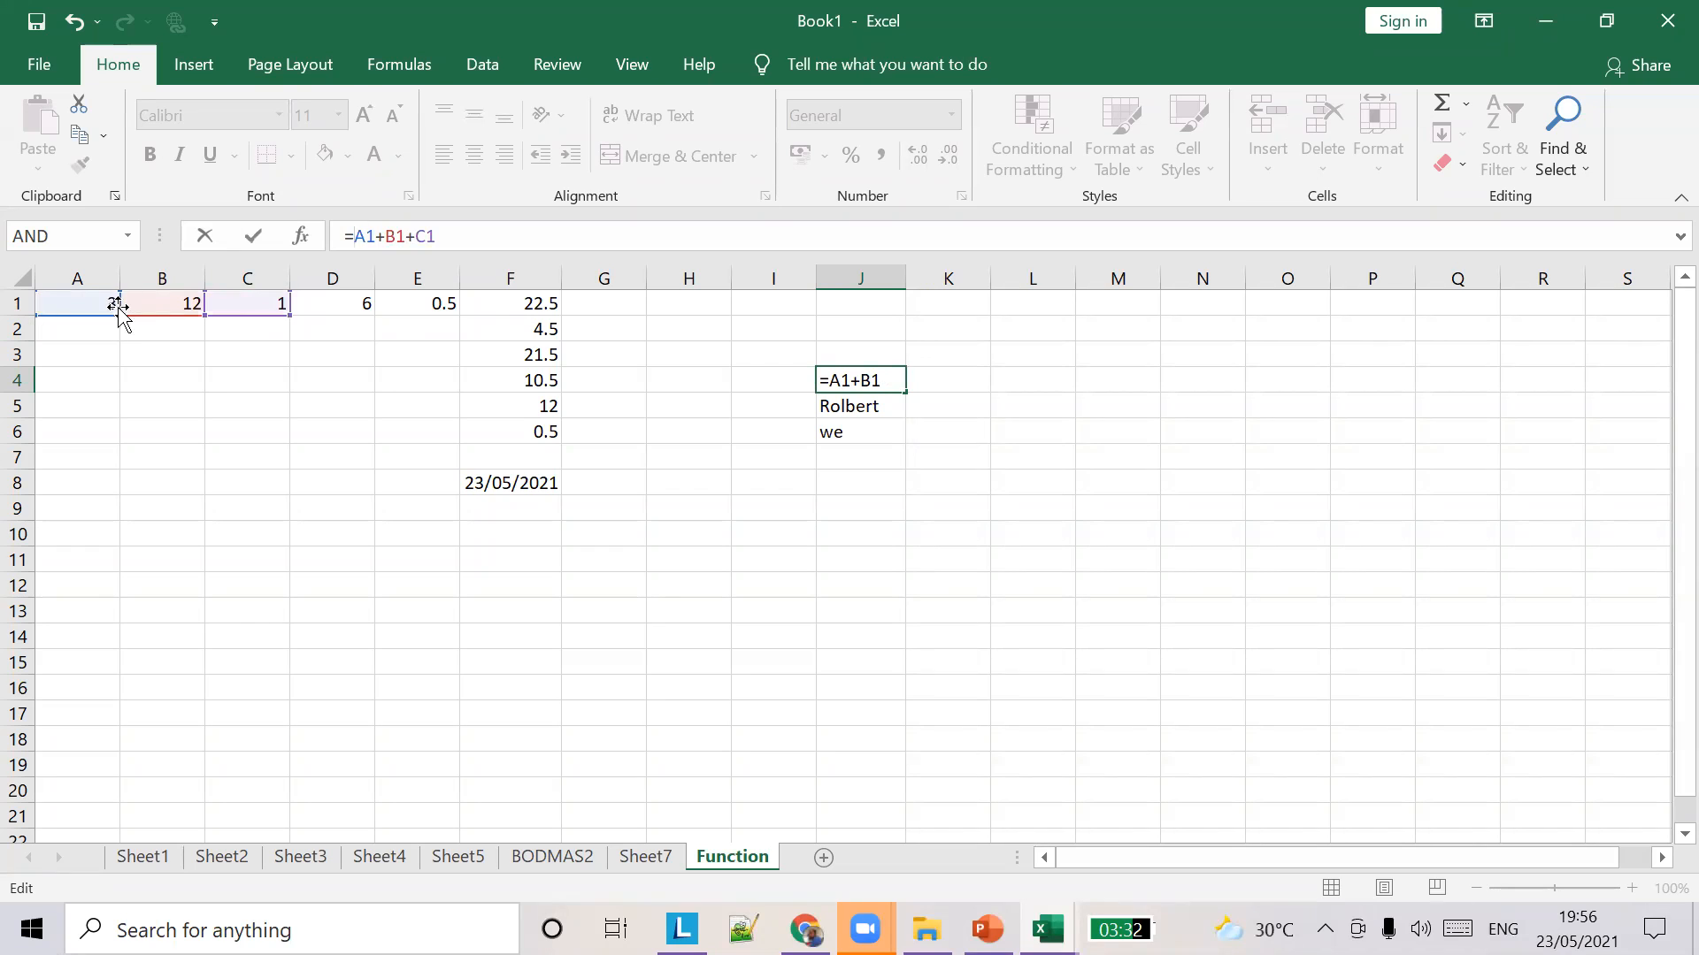
{"action": "key", "text": "Tab"}
{"action": "left_click", "coordinate": [874, 378]}
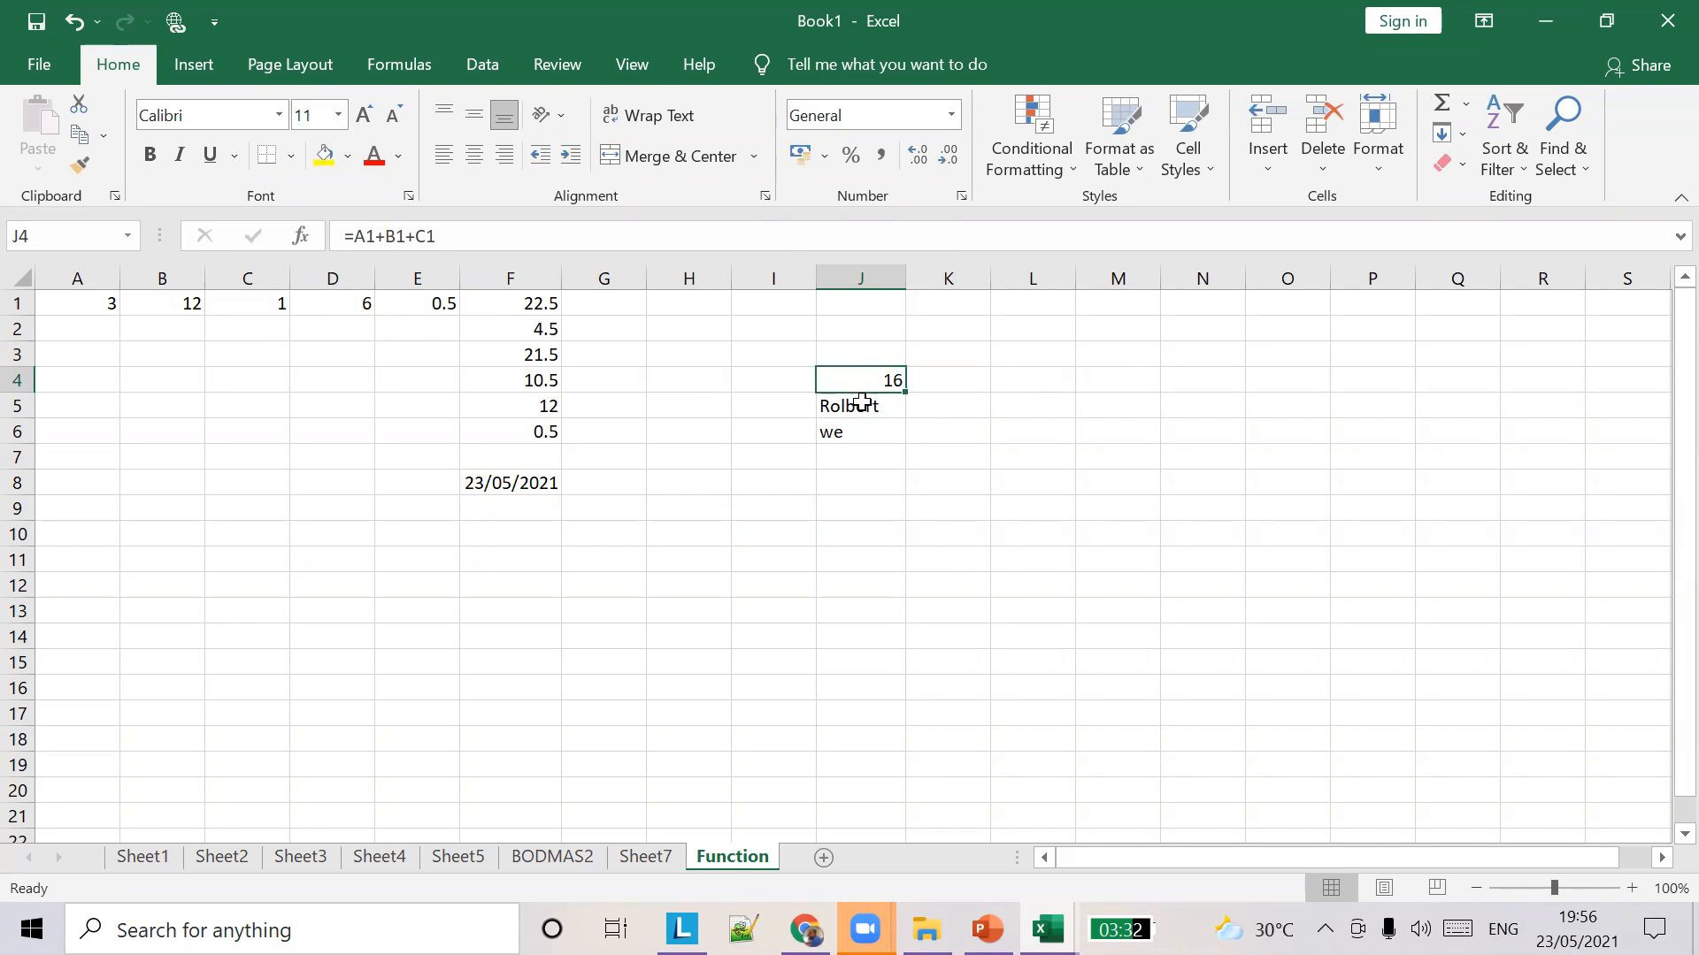
Remove the equals sign from cell J4 so it holds the plain text A1+B1+C1.
{"action": "left_click", "coordinate": [351, 236]}
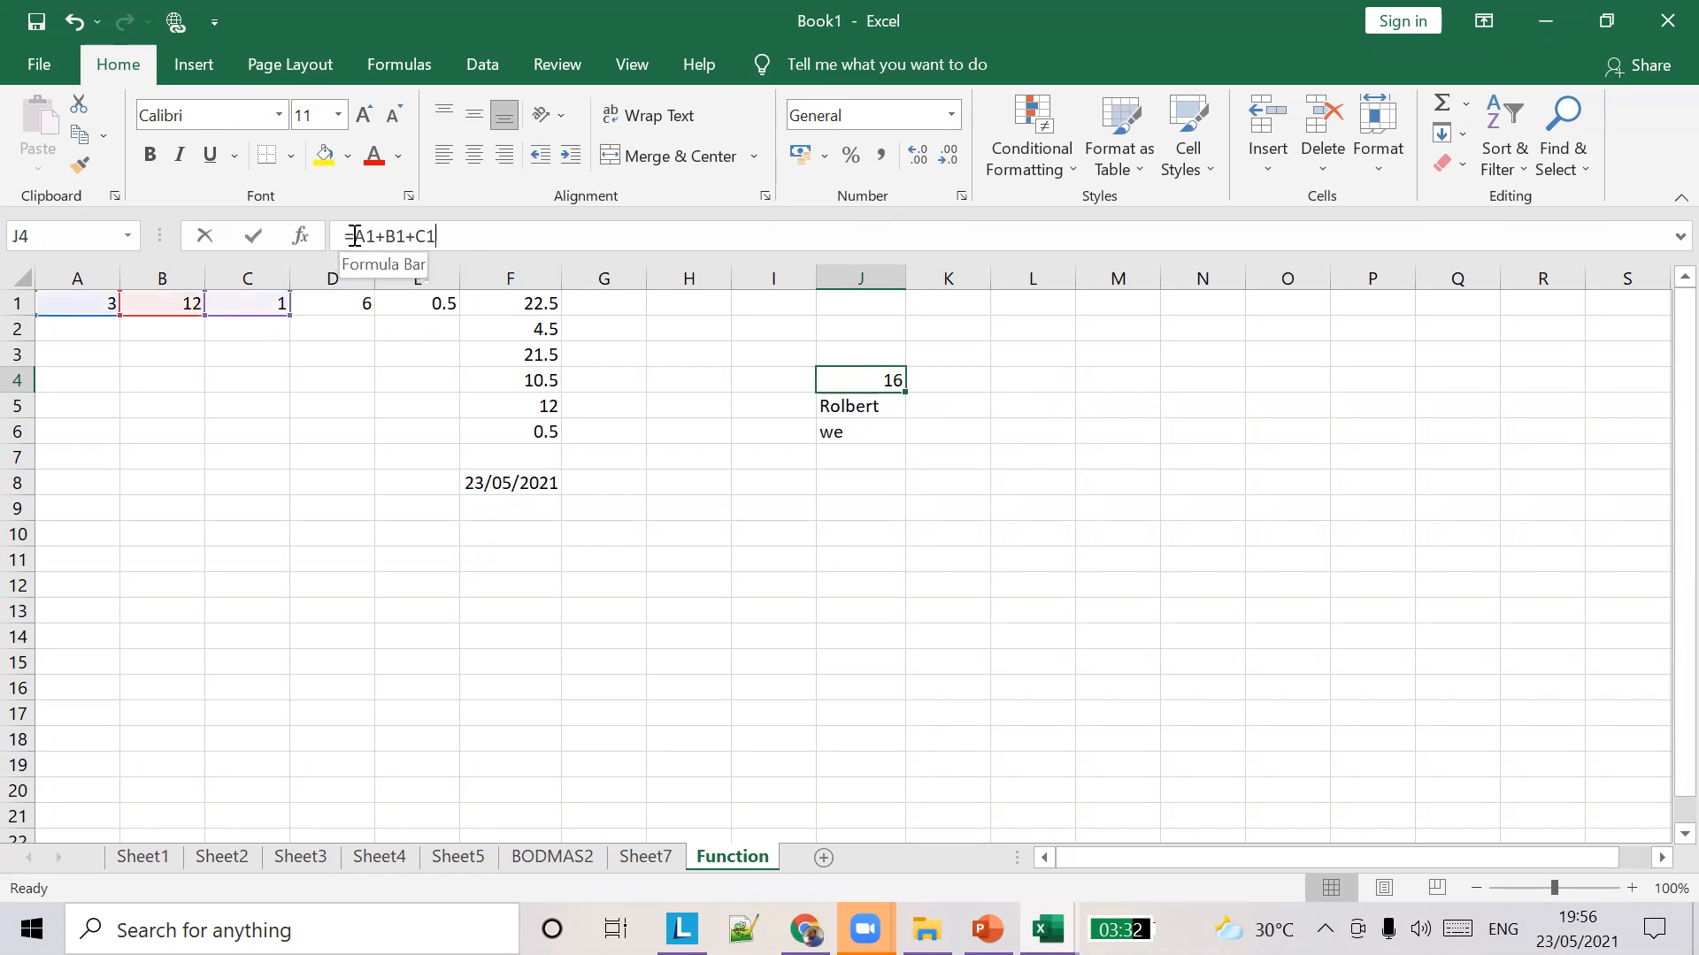
{"action": "key", "text": "BackSpace"}
{"action": "key", "text": "Tab"}
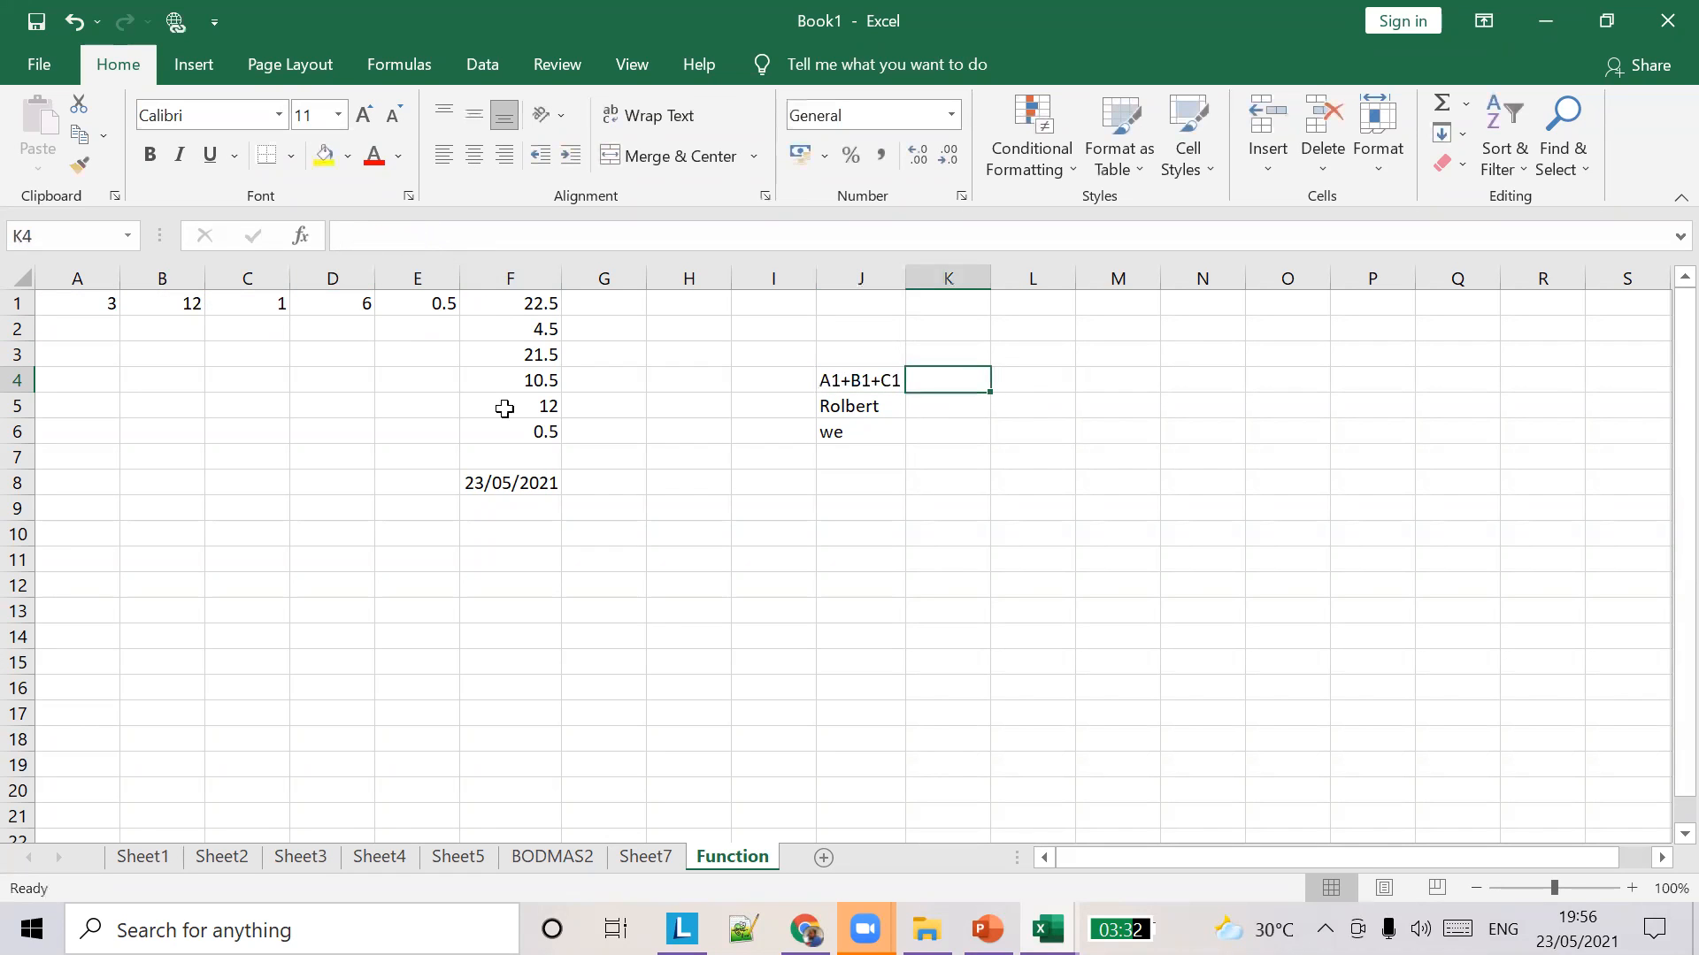
Fill cell K5 with the sample text asdfasd.
{"action": "left_click", "coordinate": [874, 430]}
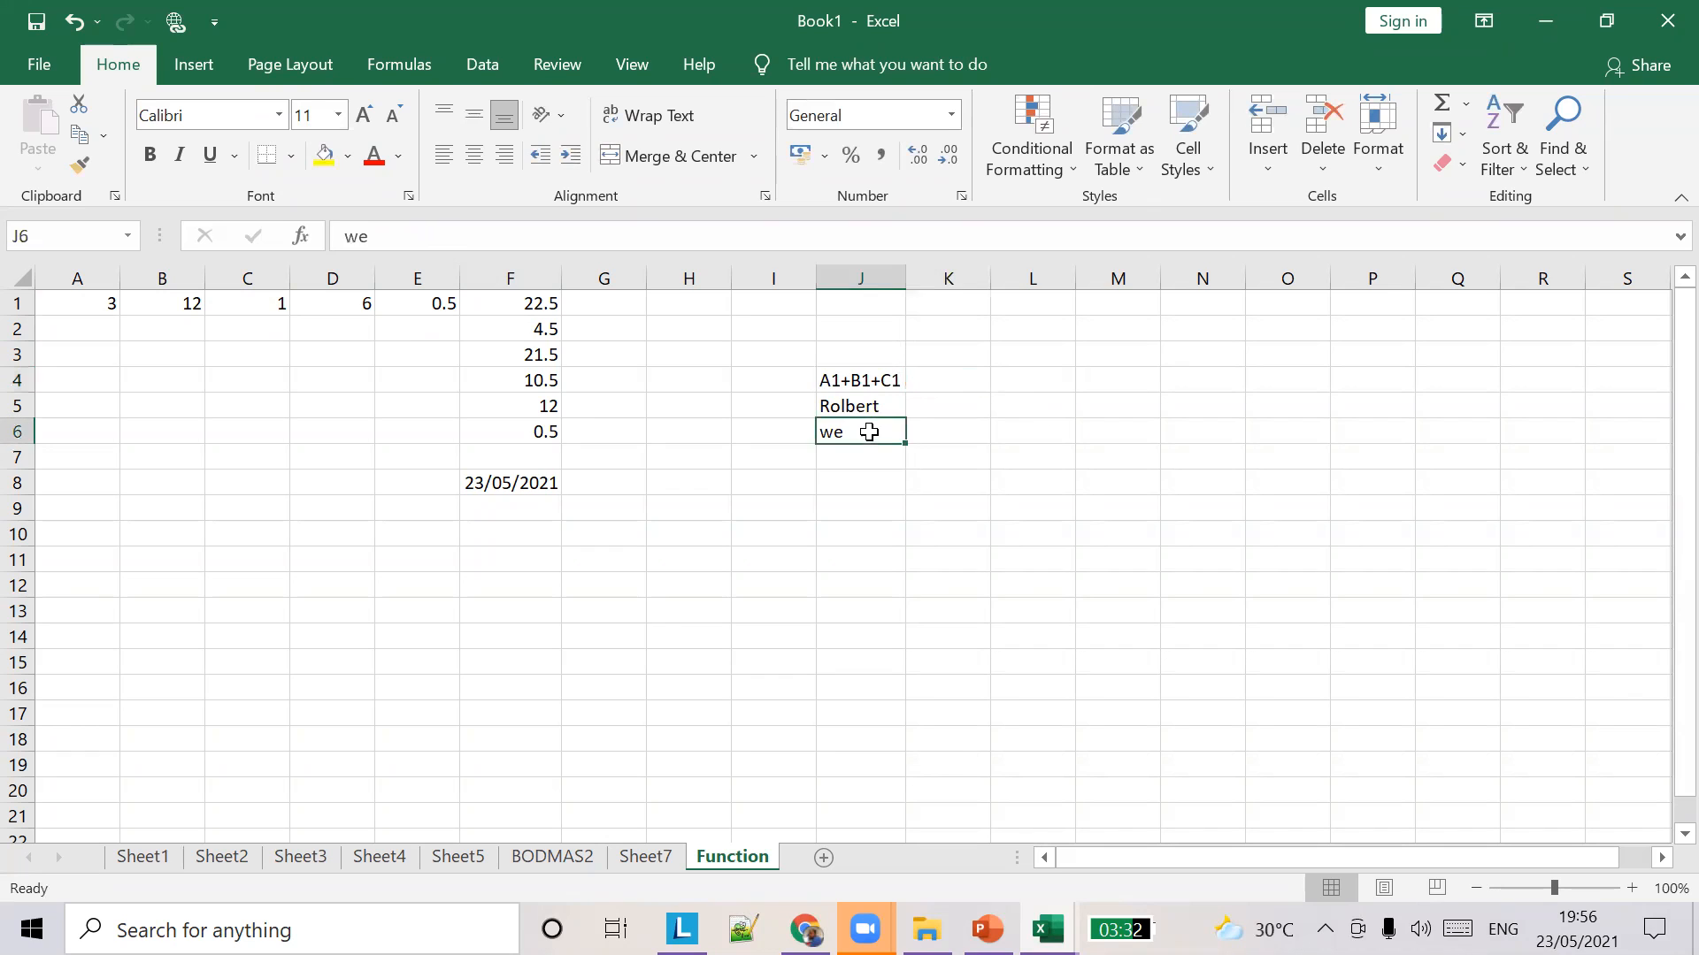
{"action": "left_click", "coordinate": [939, 405]}
{"action": "type", "text": "asdfasd"}
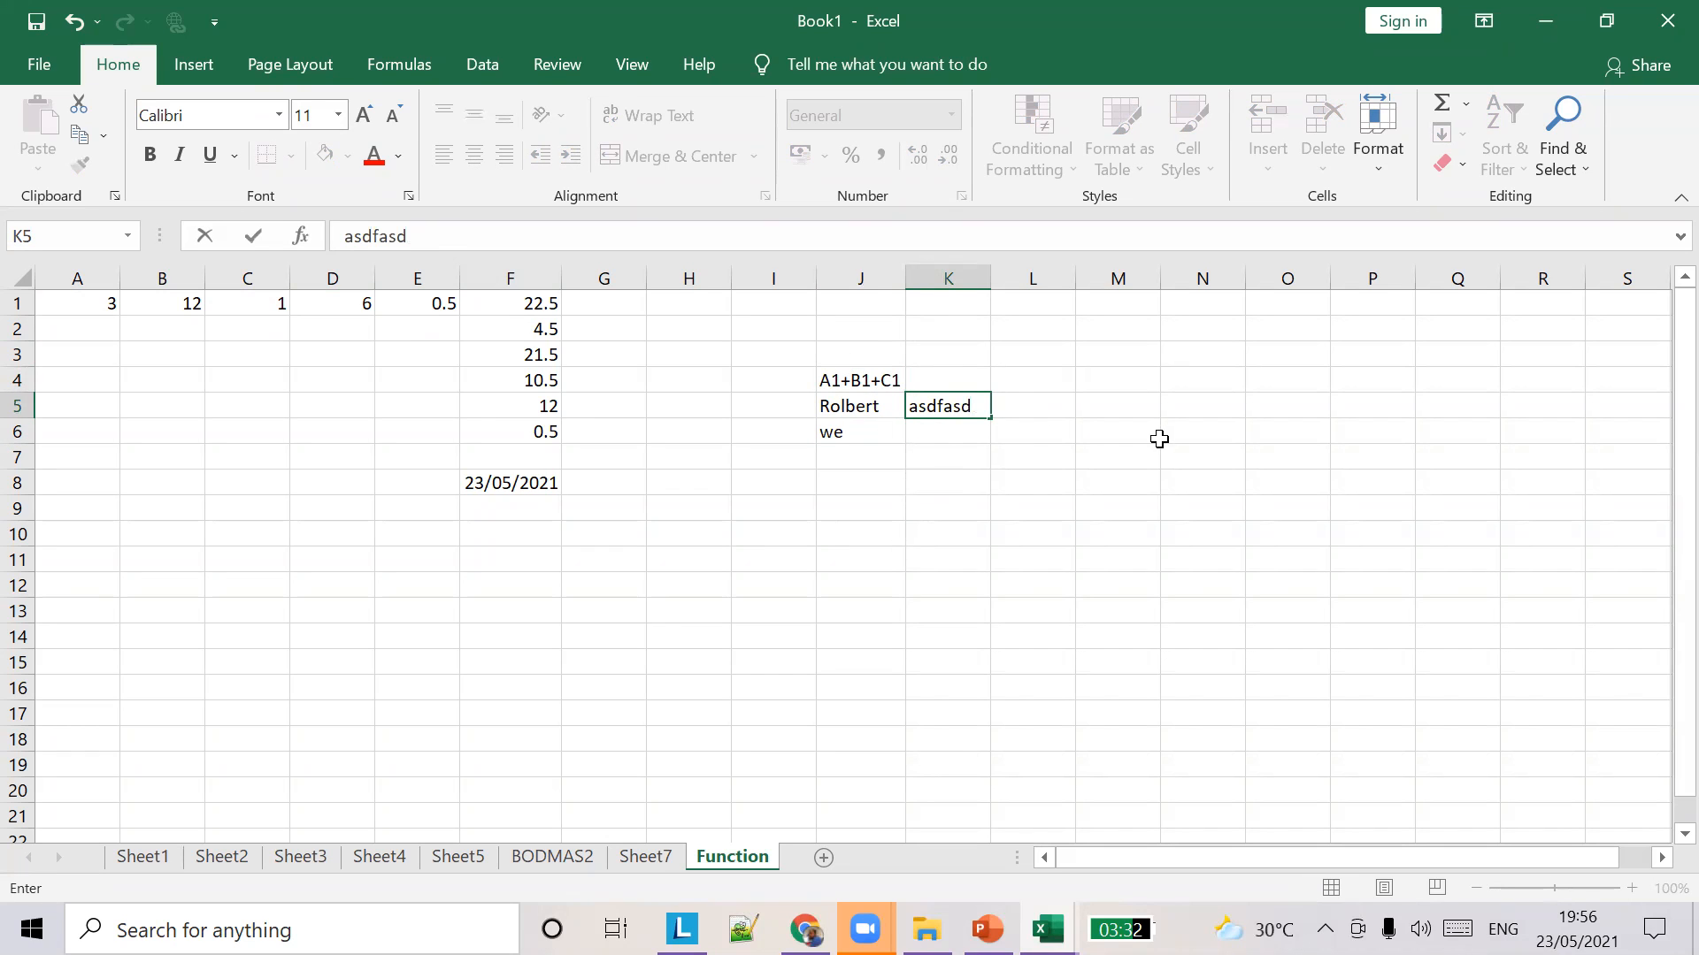
Switch to PowerPoint and review the Homework, Exercise, BODMAS and Formulas slides, ending on the Functions slide.
{"action": "key", "text": "alt+Tab"}
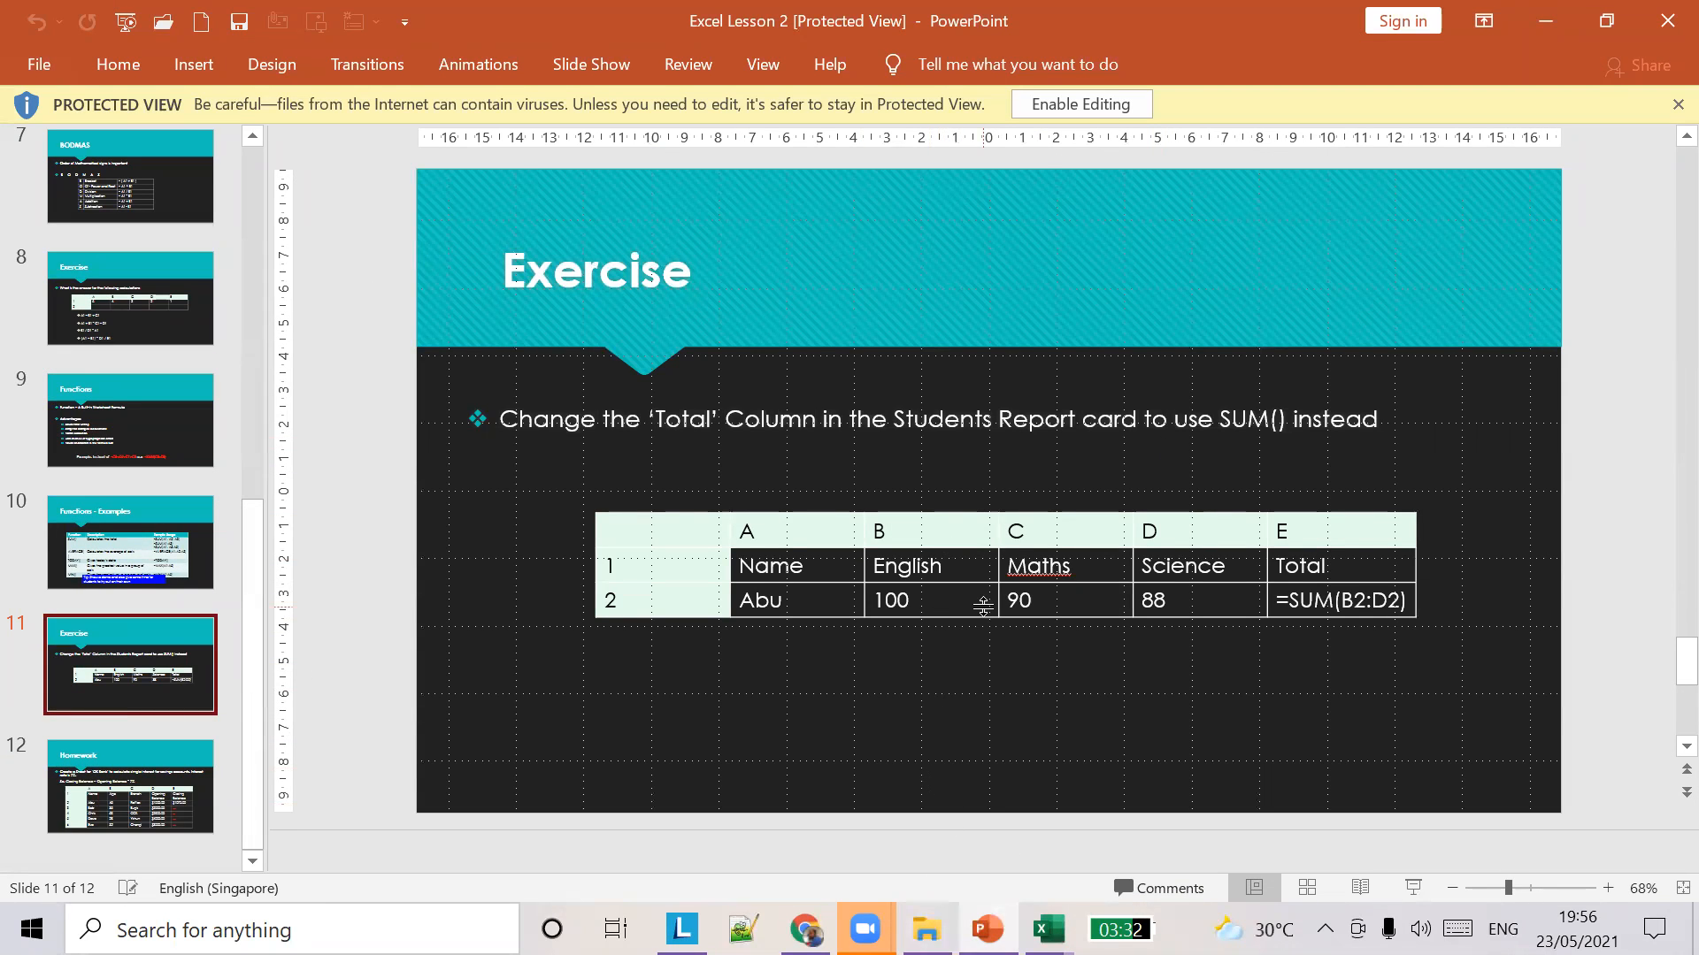
{"action": "mouse_move", "coordinate": [1049, 927]}
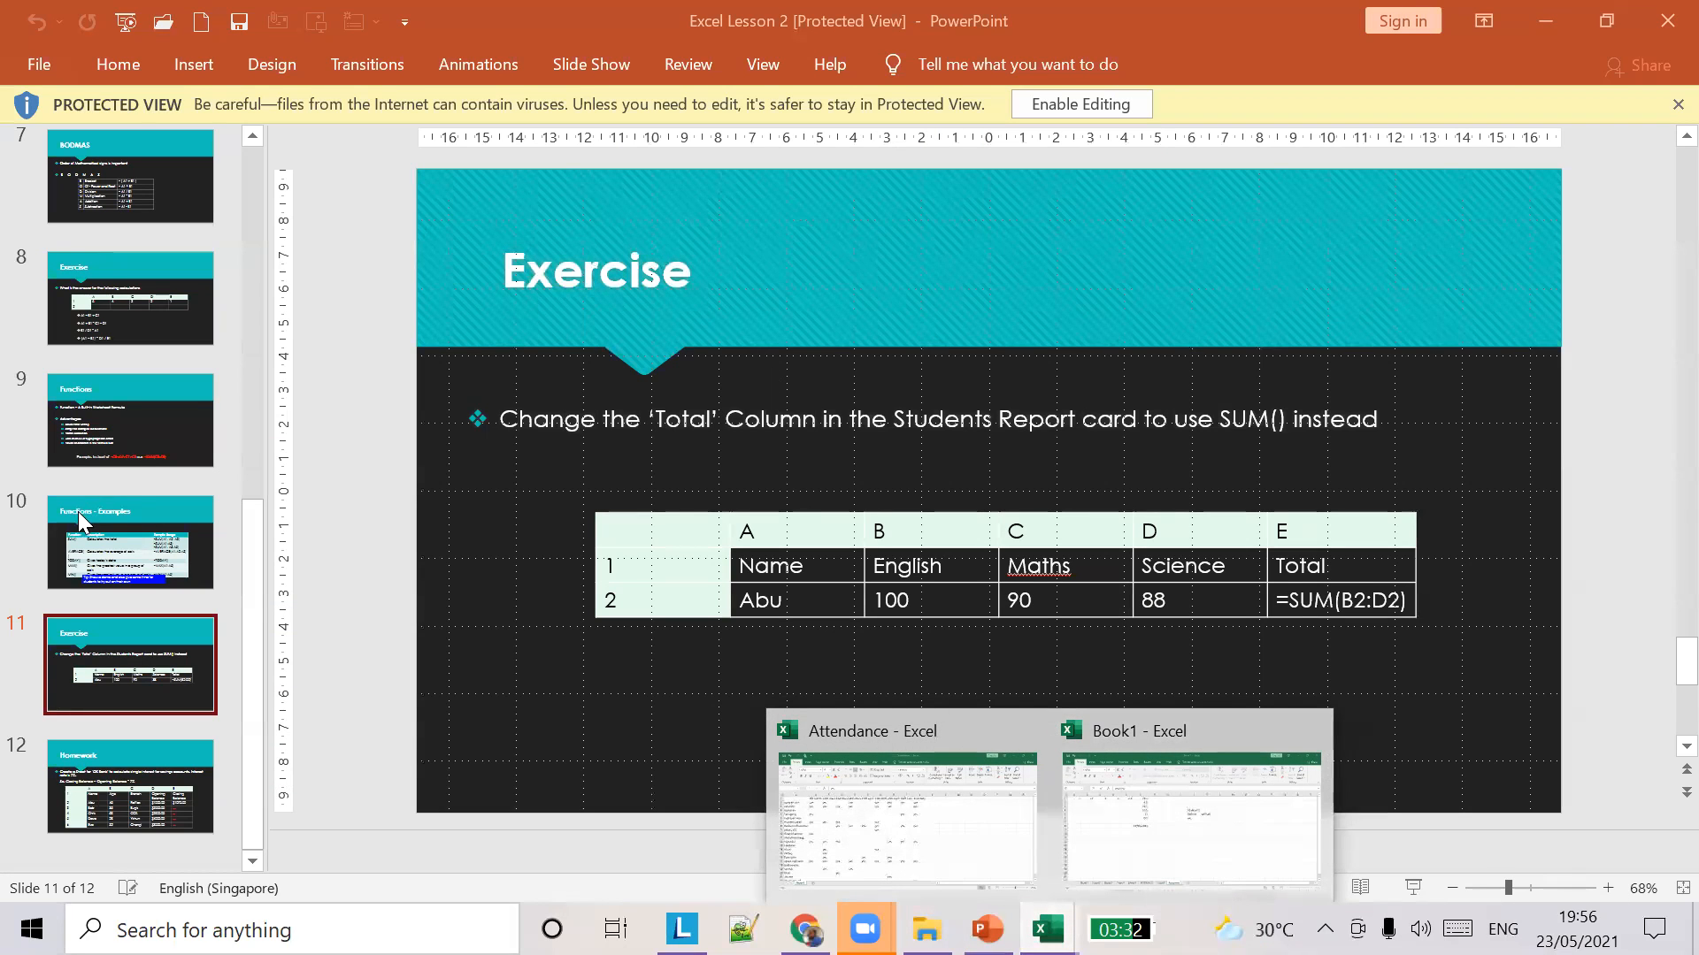
{"action": "scroll", "coordinate": [78, 512], "scroll_direction": "up", "scroll_amount": 6}
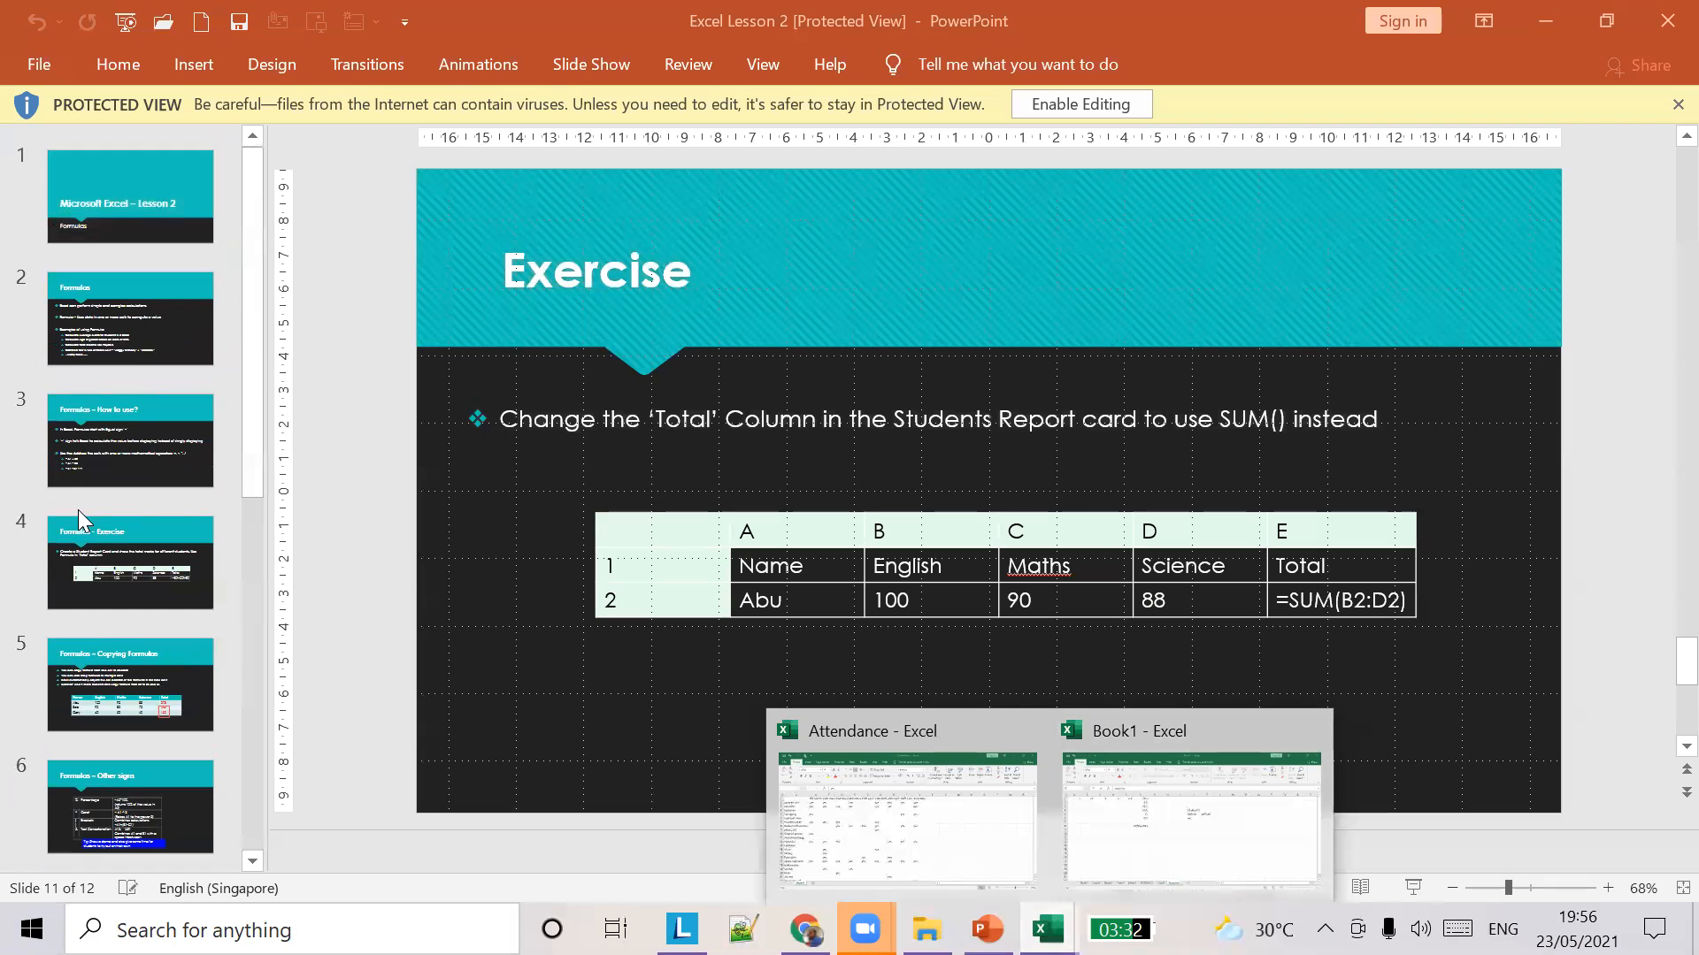
{"action": "scroll", "coordinate": [151, 480], "scroll_direction": "down", "scroll_amount": 6}
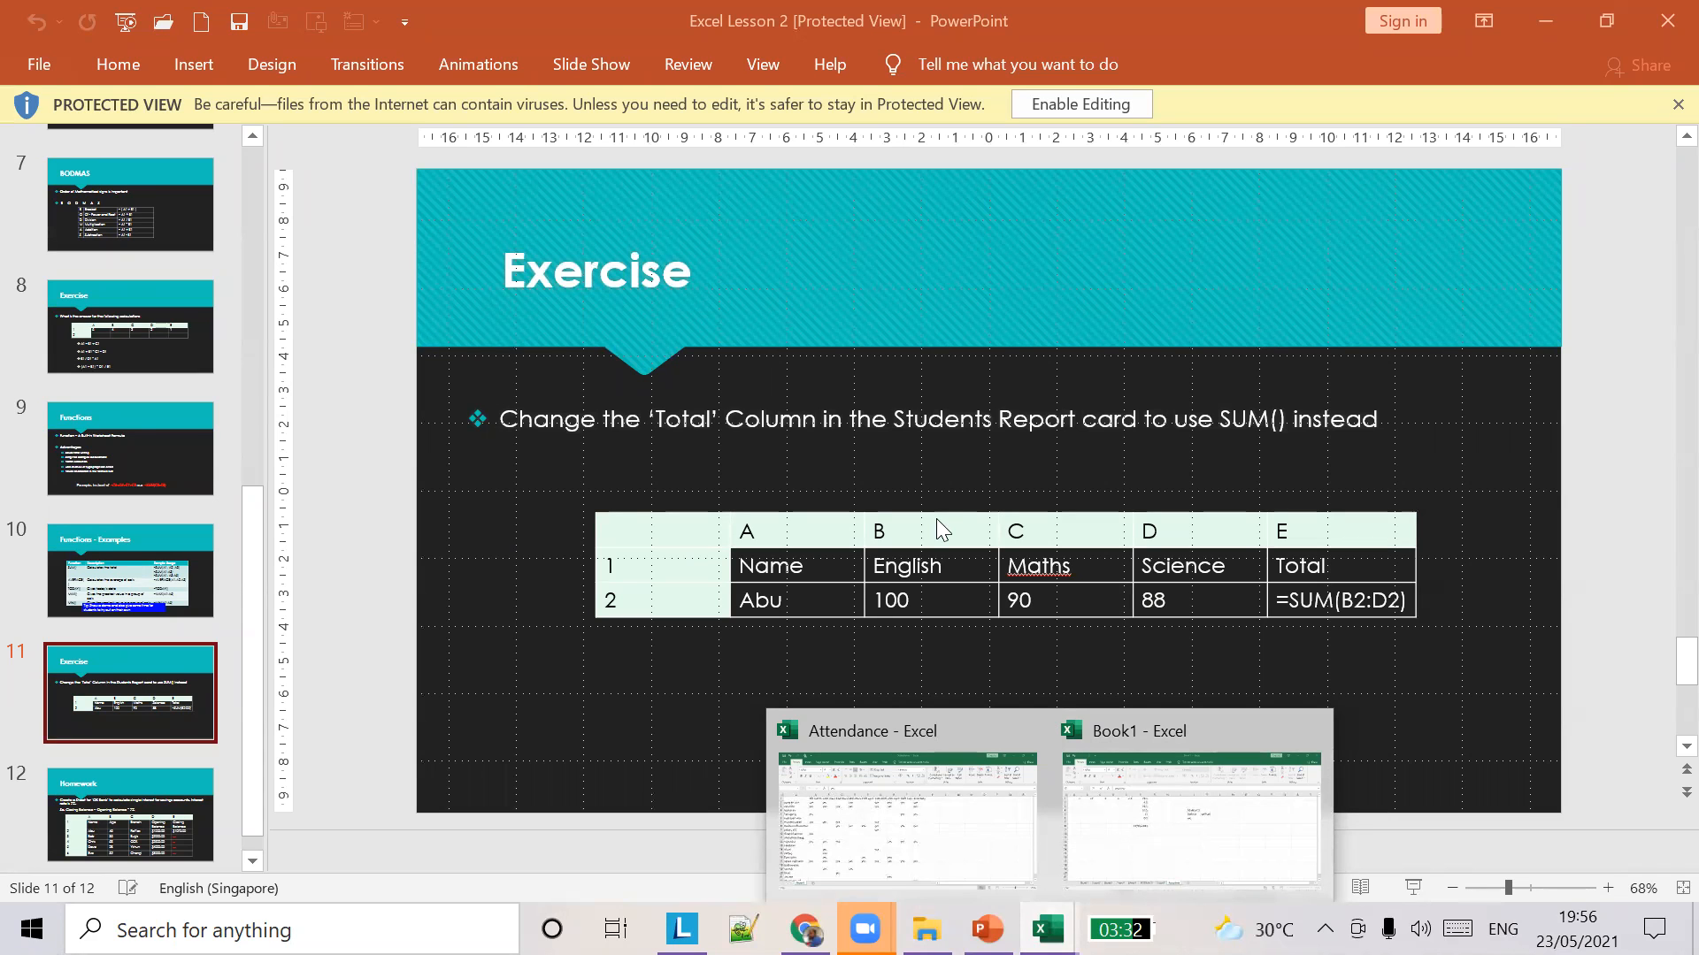
{"action": "scroll", "coordinate": [940, 529], "scroll_direction": "down", "scroll_amount": 1}
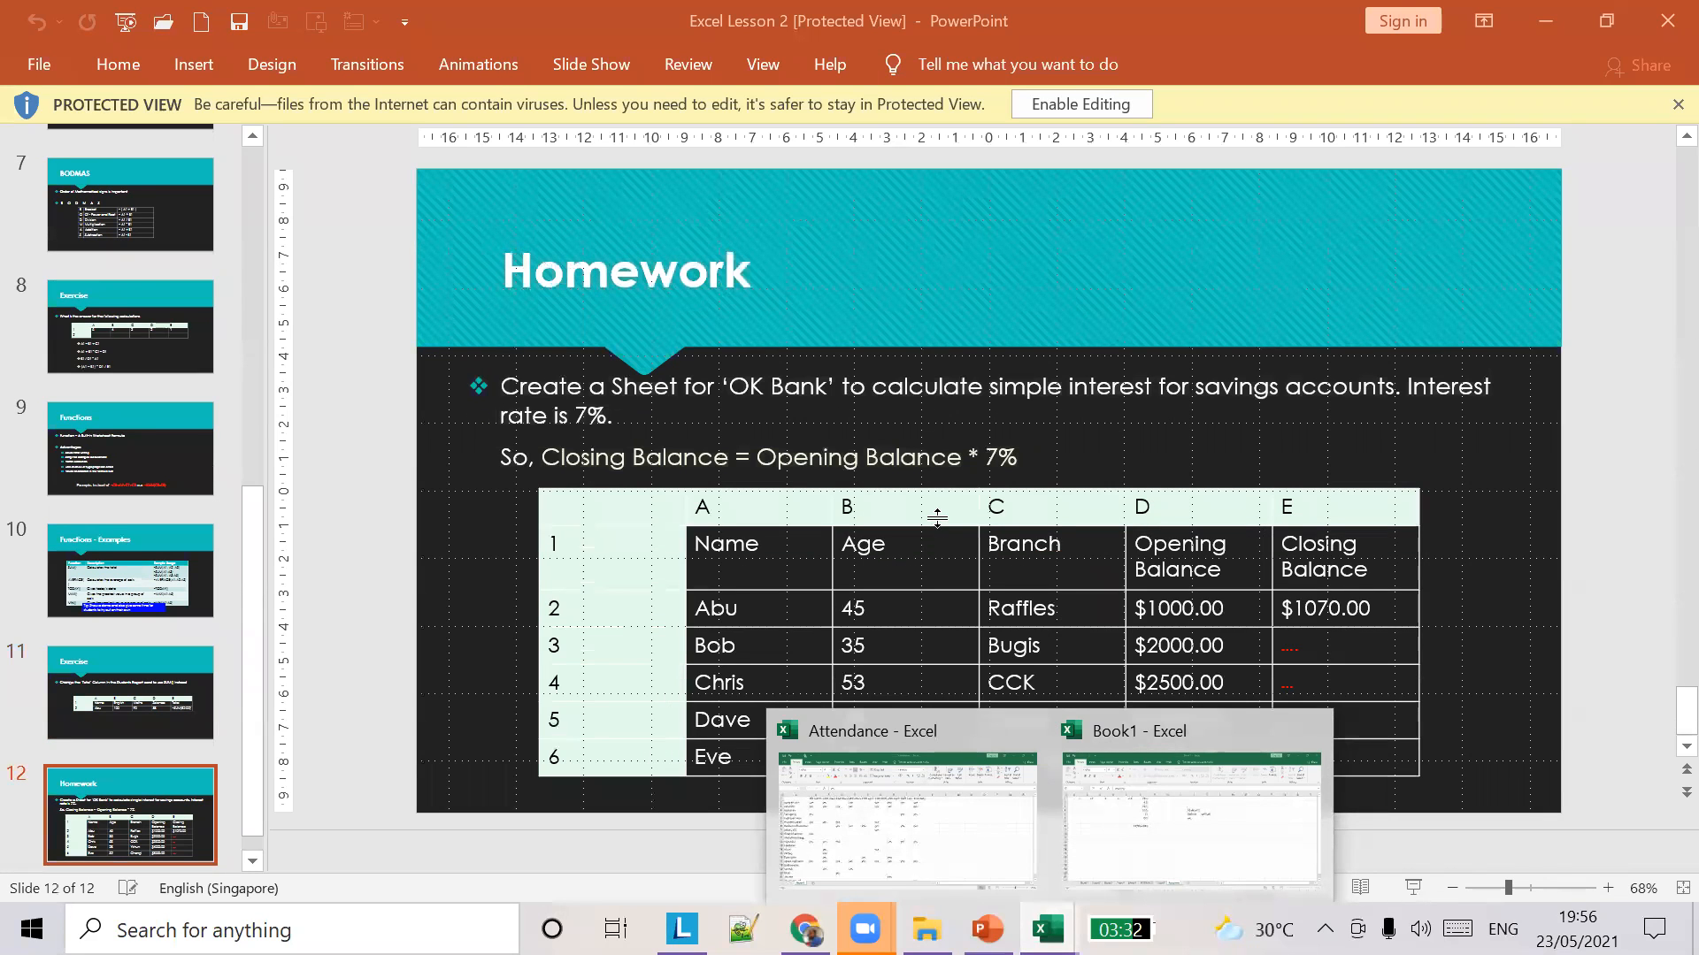
{"action": "scroll", "coordinate": [937, 520], "scroll_direction": "up", "scroll_amount": 1}
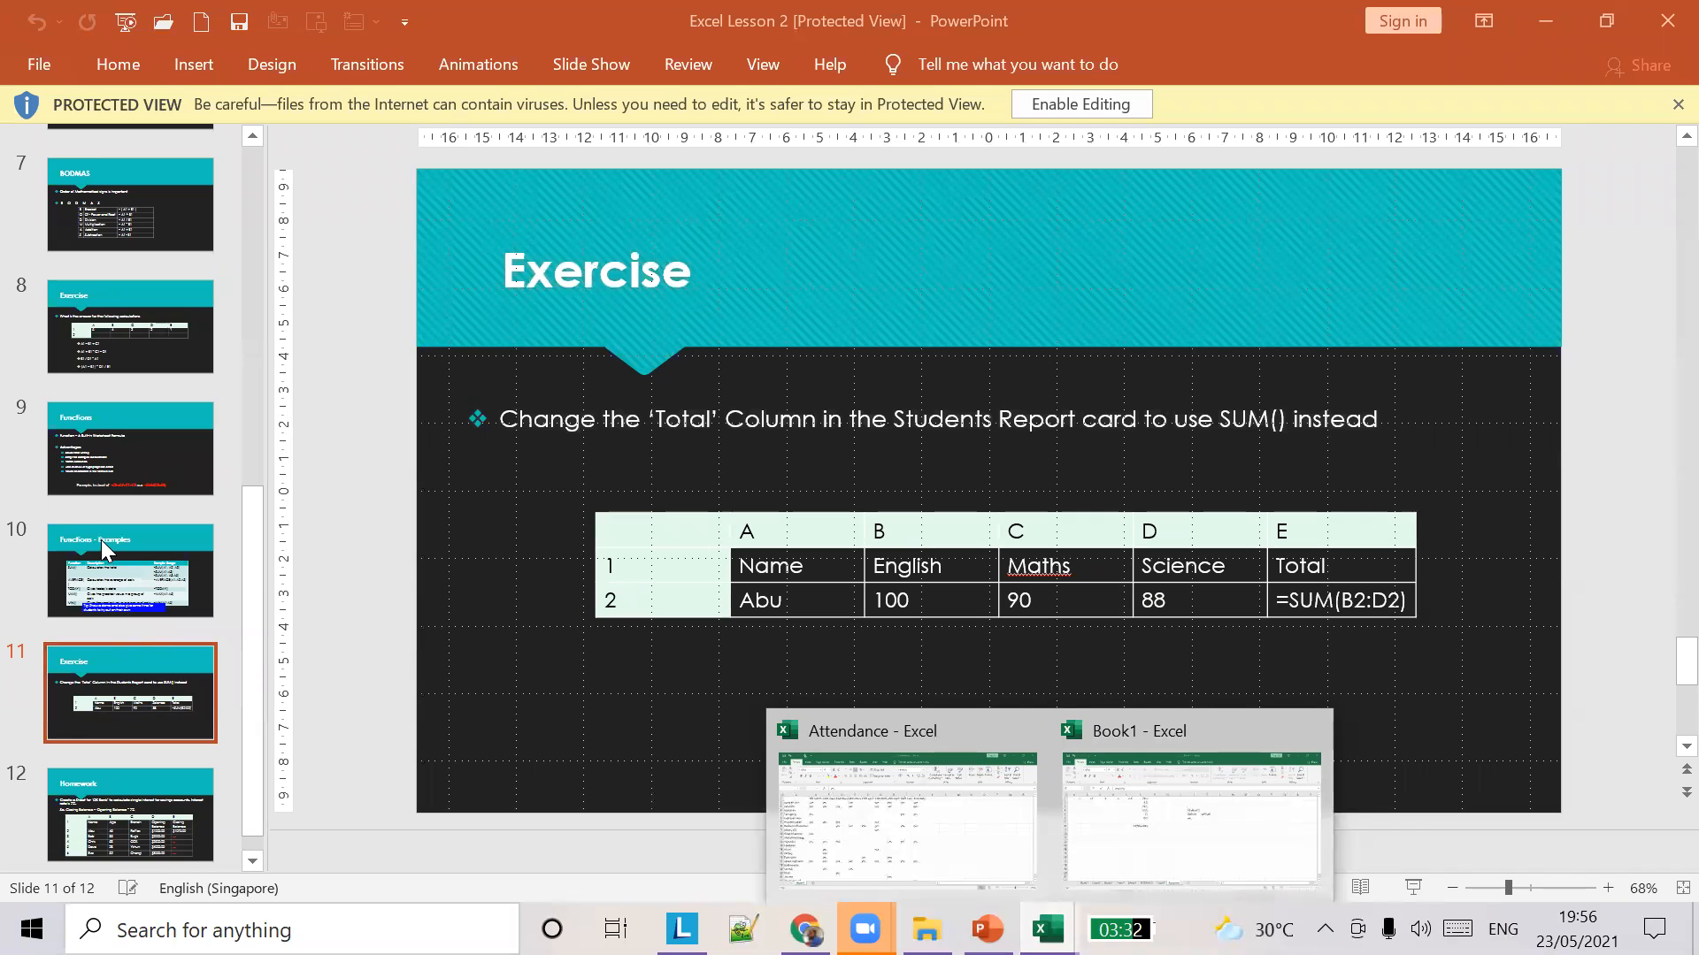
{"action": "left_click", "coordinate": [113, 469]}
{"action": "left_click", "coordinate": [145, 341]}
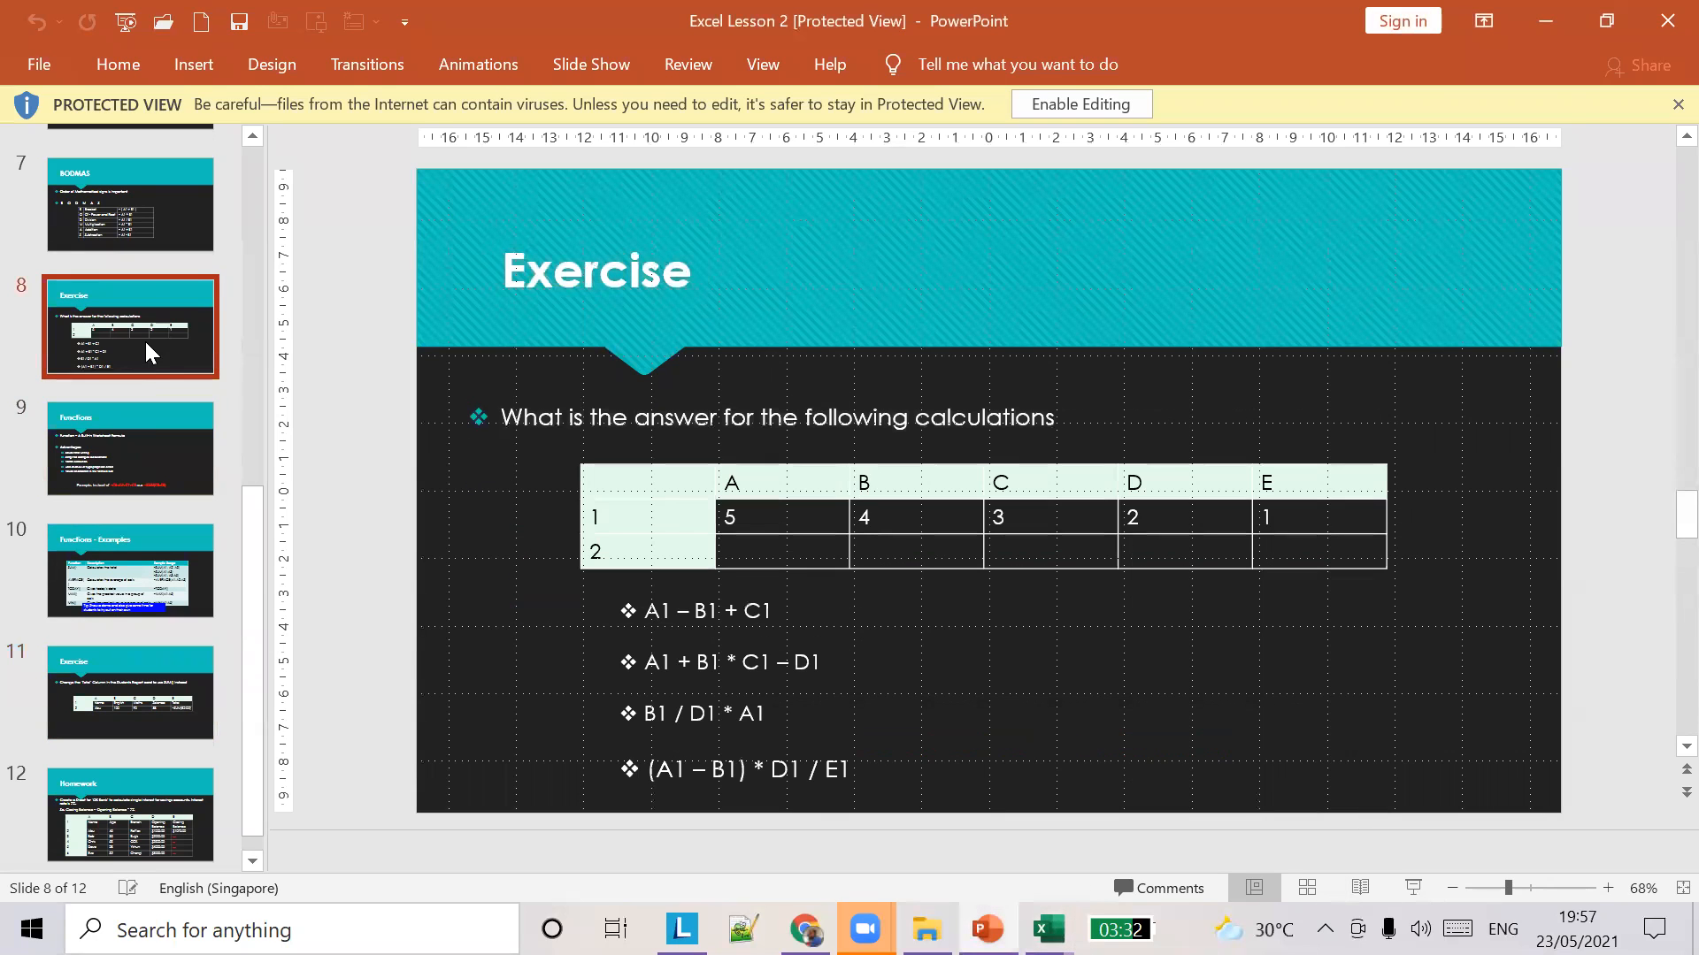
{"action": "left_click", "coordinate": [131, 223]}
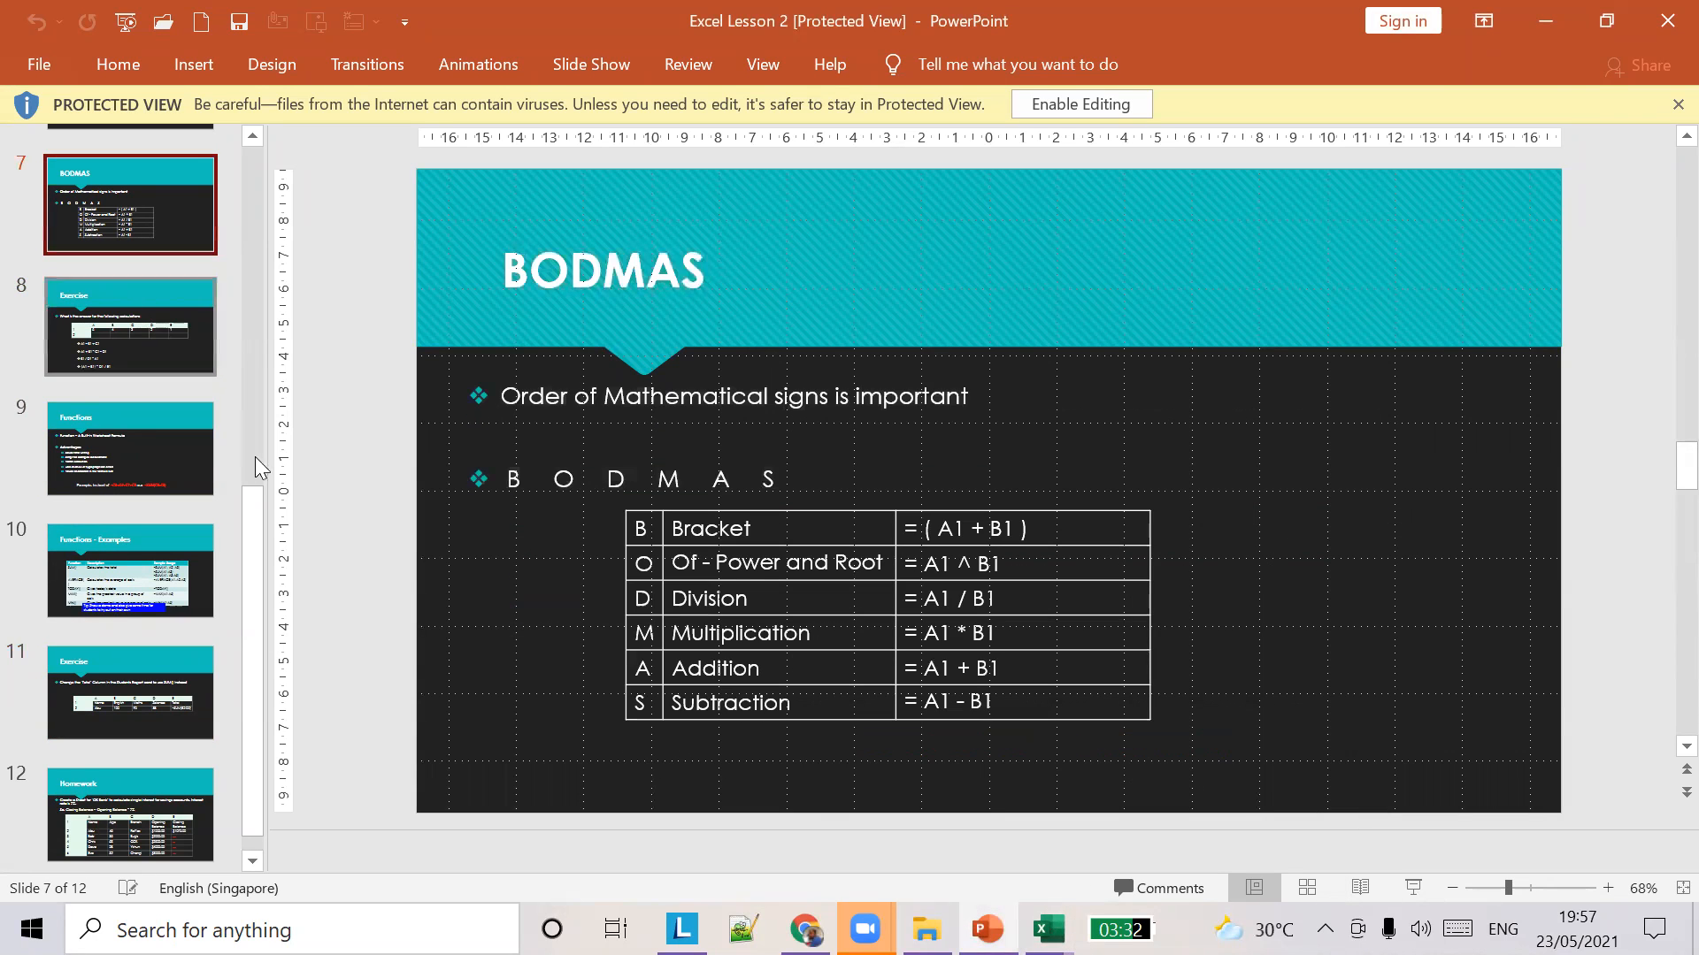
{"action": "scroll", "coordinate": [255, 457], "scroll_direction": "up", "scroll_amount": 3}
{"action": "left_click", "coordinate": [202, 437]}
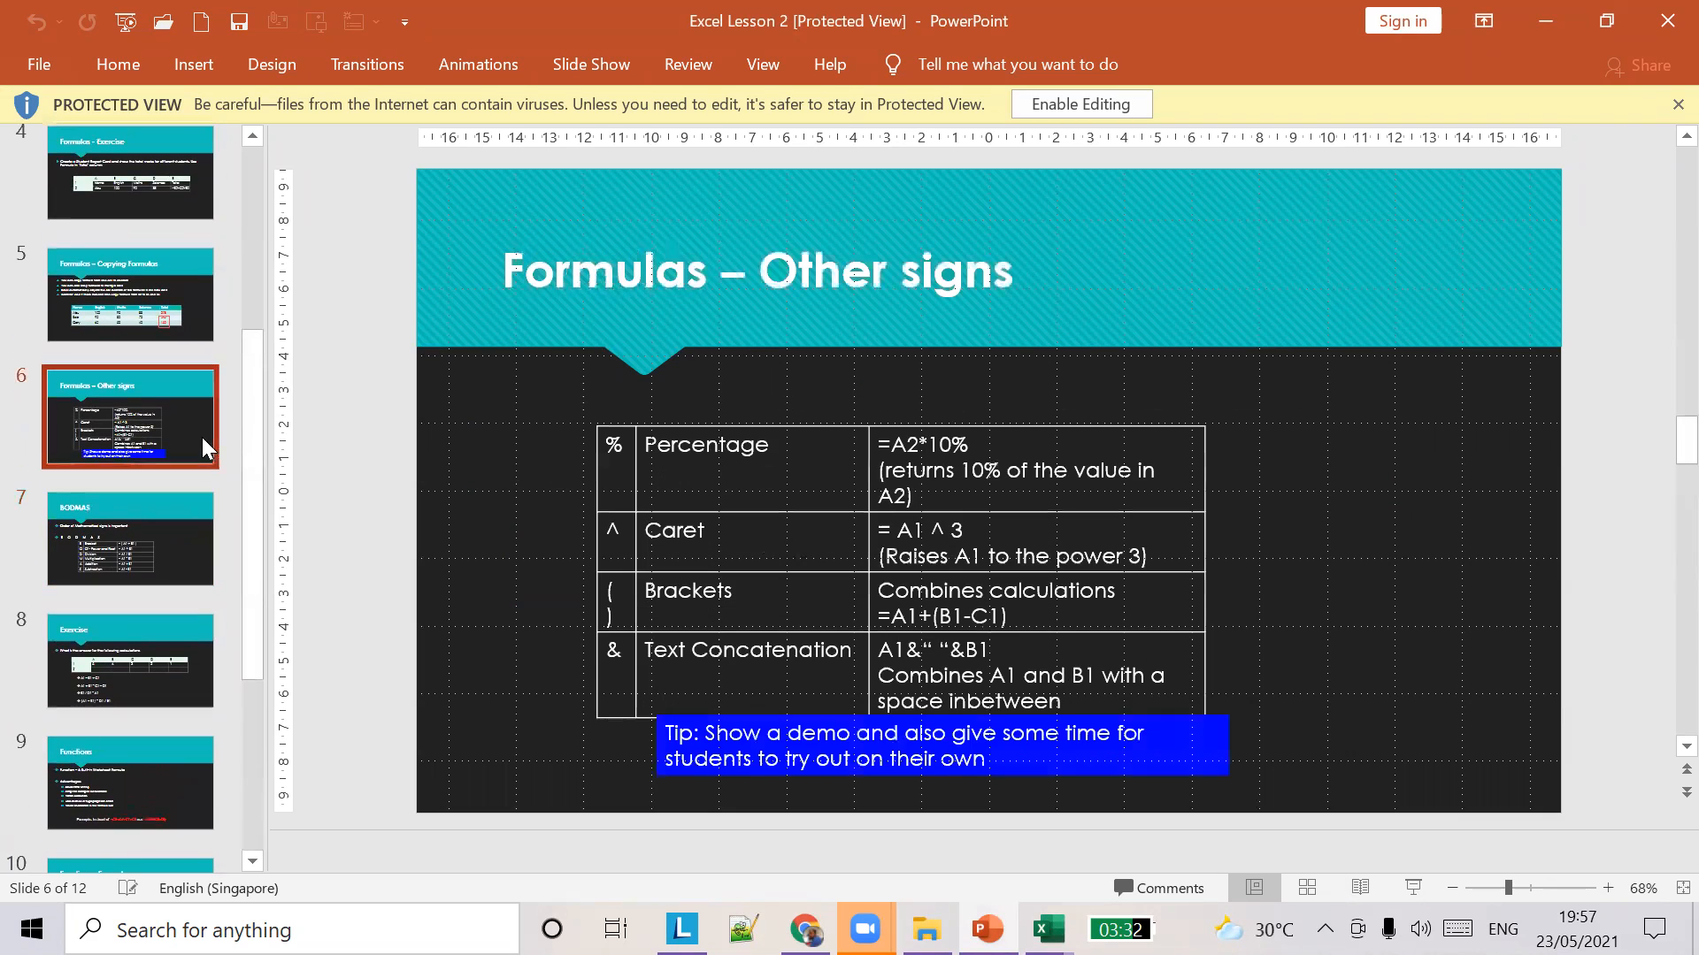
{"action": "left_click", "coordinate": [170, 340]}
{"action": "left_click", "coordinate": [169, 203]}
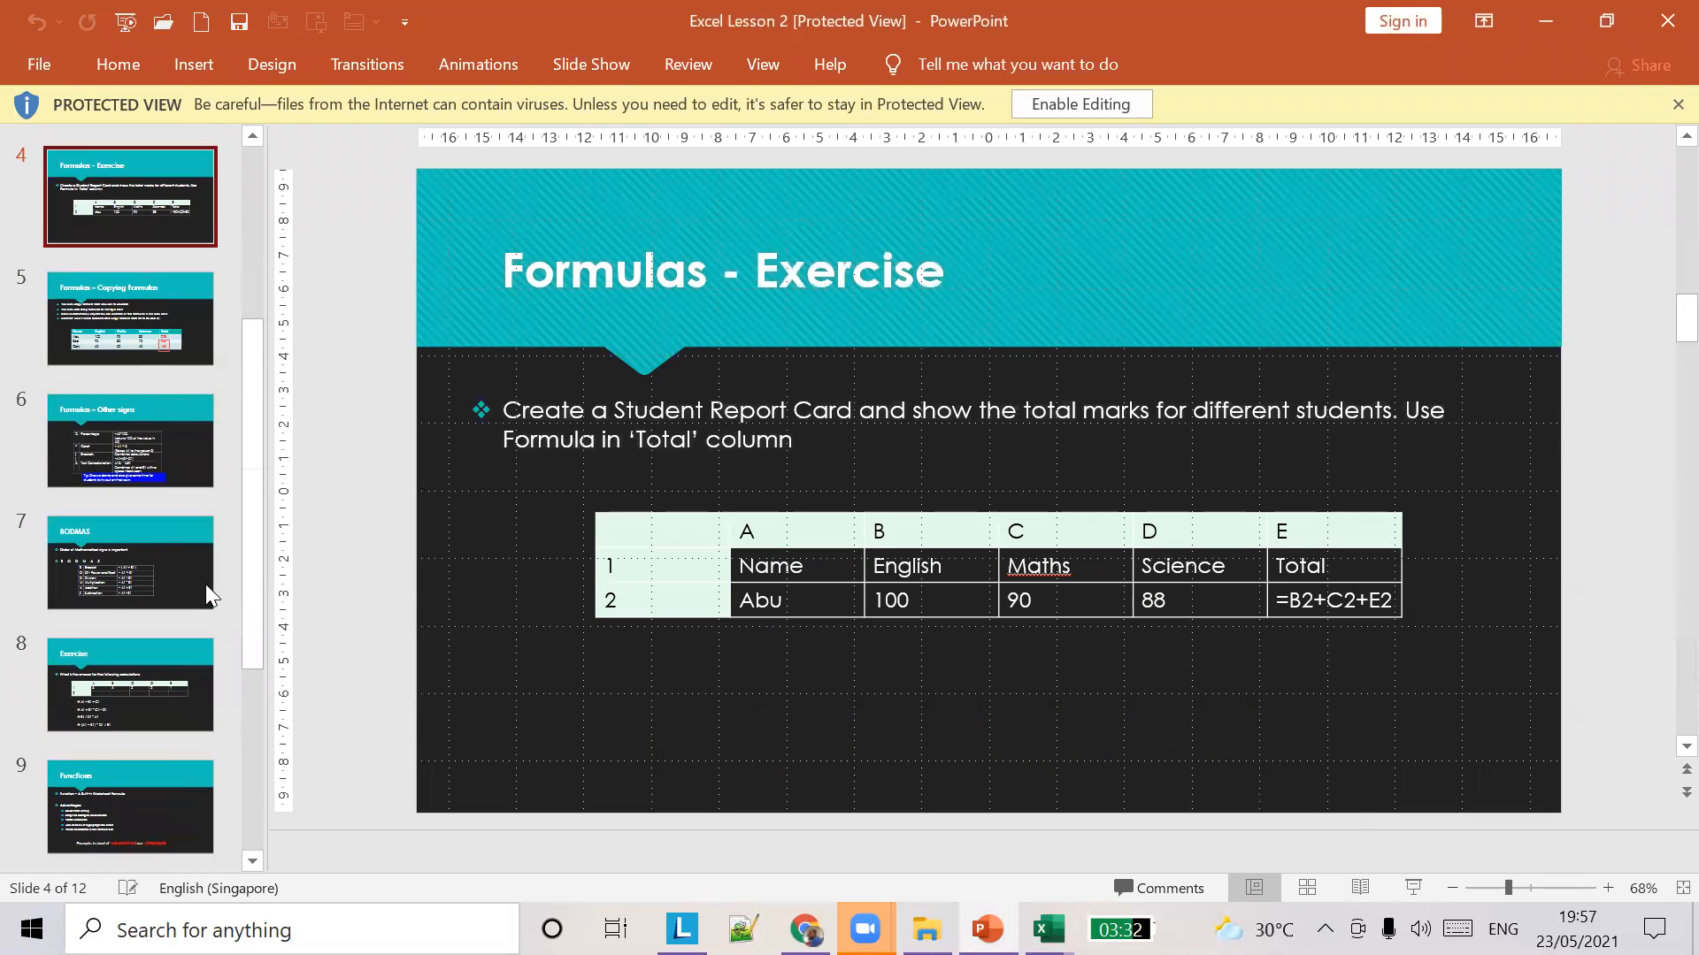
{"action": "scroll", "coordinate": [177, 580], "scroll_direction": "down", "scroll_amount": 2}
{"action": "left_click", "coordinate": [131, 644]}
{"action": "scroll", "coordinate": [133, 637], "scroll_direction": "down", "scroll_amount": 2}
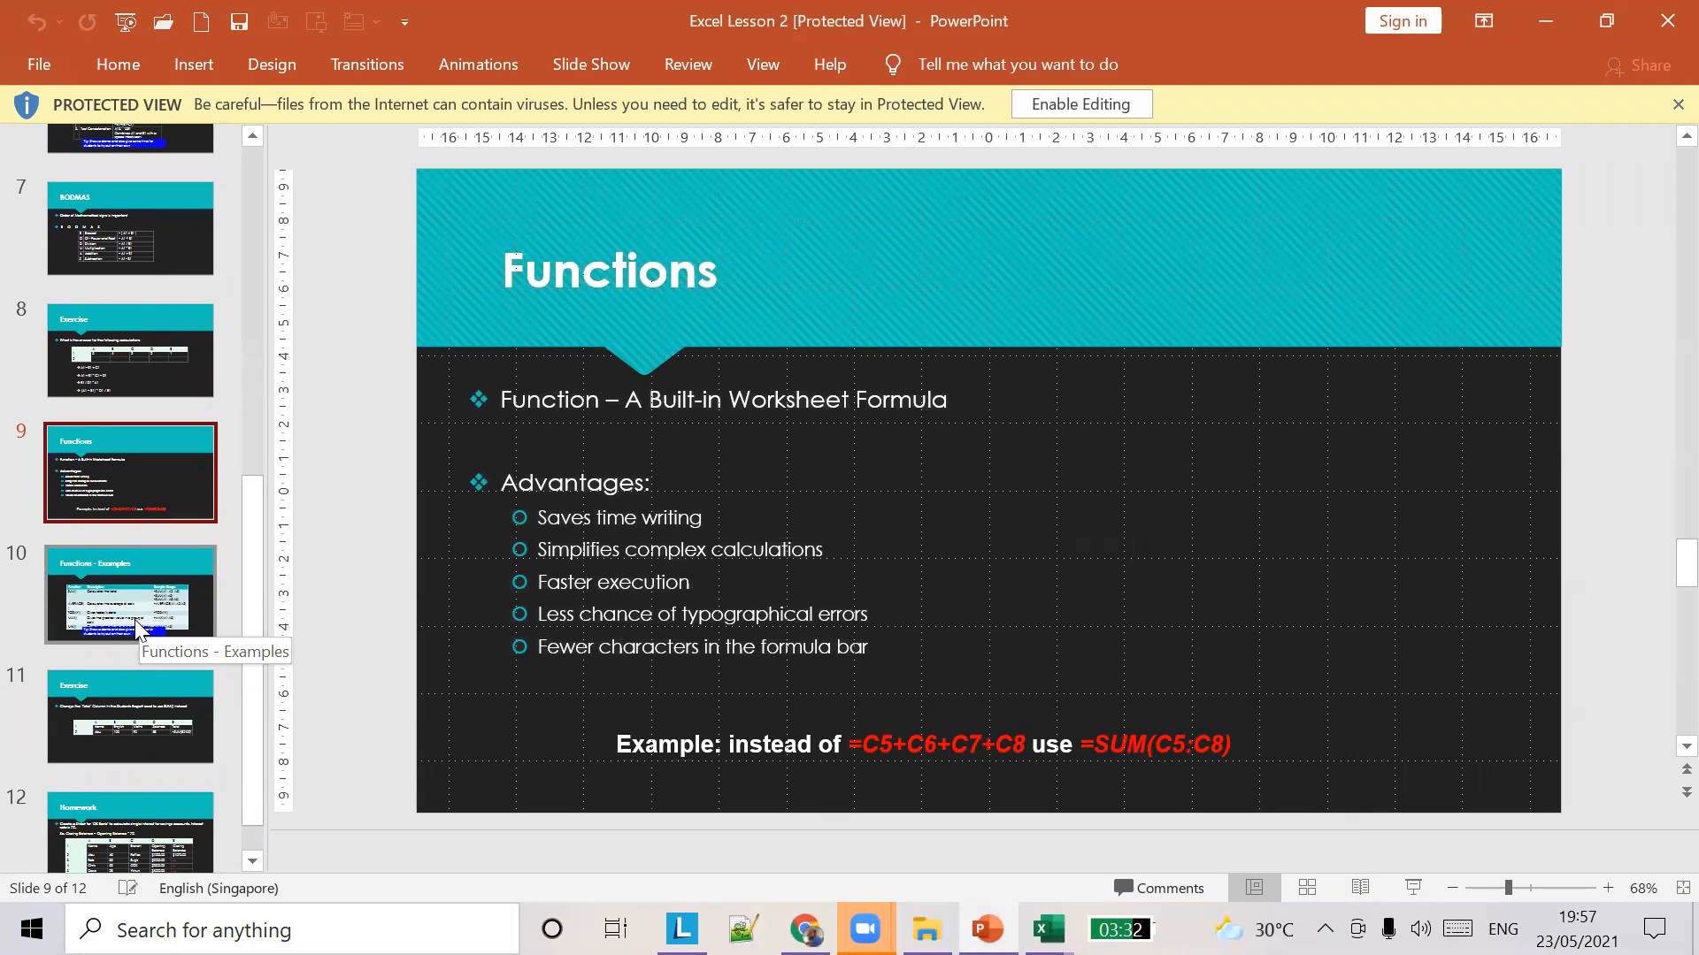
Return to Book1 in Excel and finish the entry in cell K5.
{"action": "left_click", "coordinate": [865, 929]}
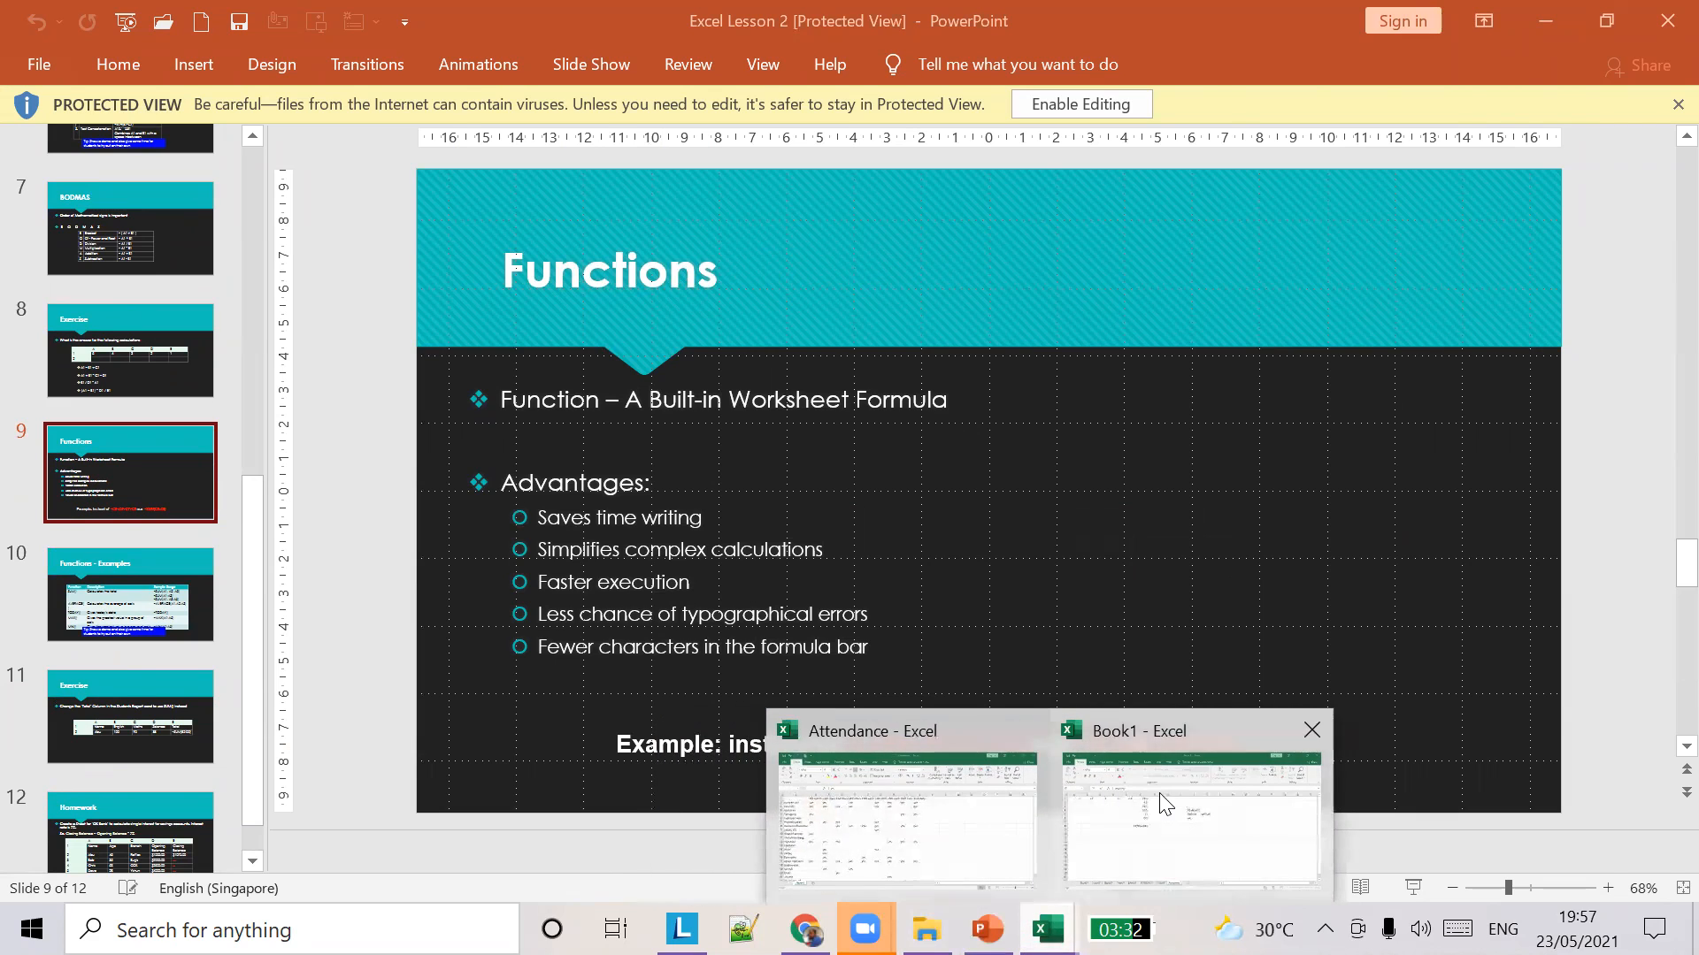
{"action": "left_click", "coordinate": [1163, 800]}
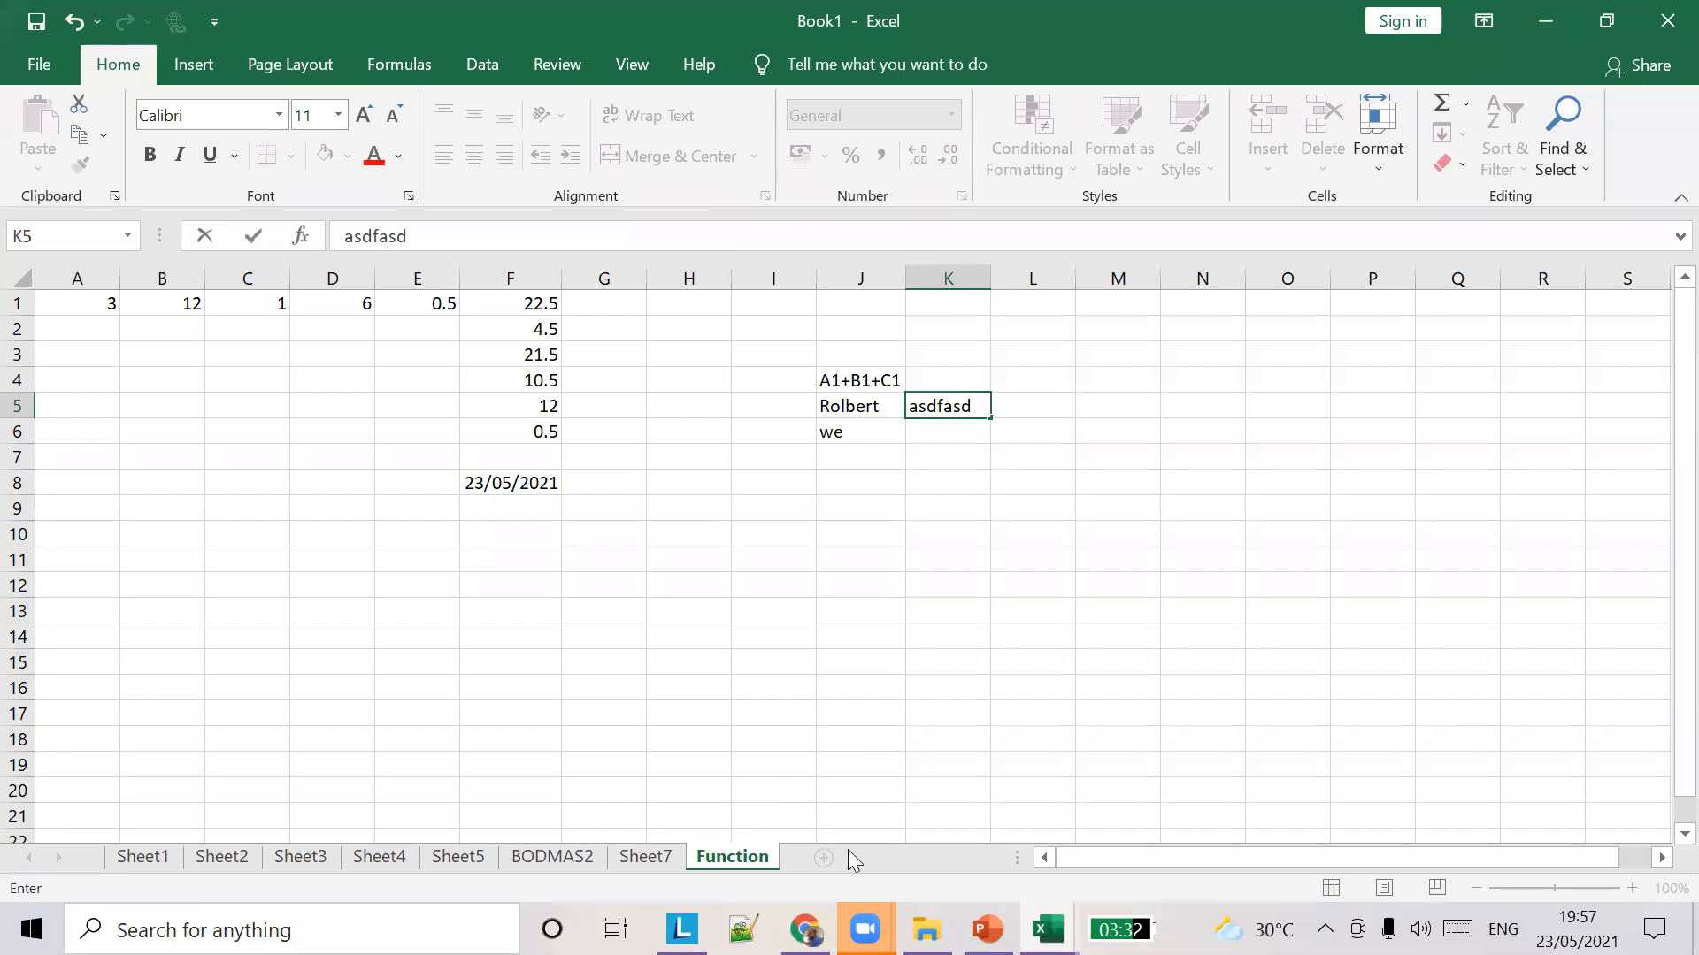
{"action": "key", "text": "ctrl+s"}
{"action": "key", "text": "Escape"}
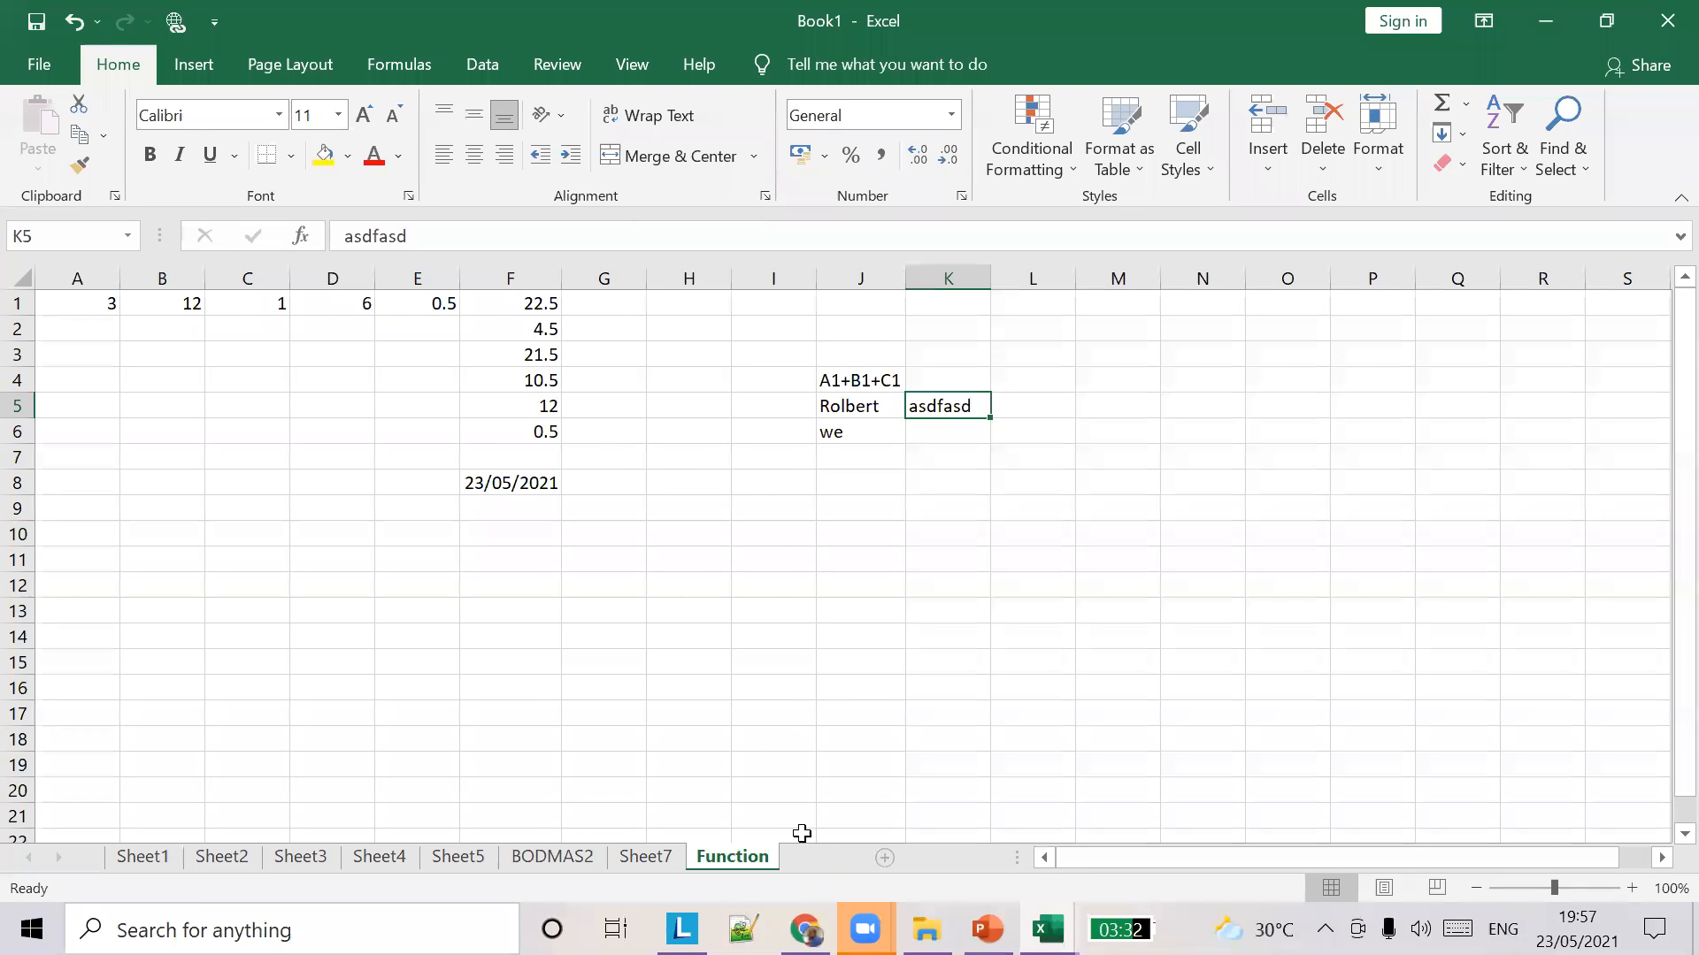
Add a new worksheet and enter 23, 34, 35 and 12 in cells A1 to A4.
{"action": "left_click", "coordinate": [821, 859]}
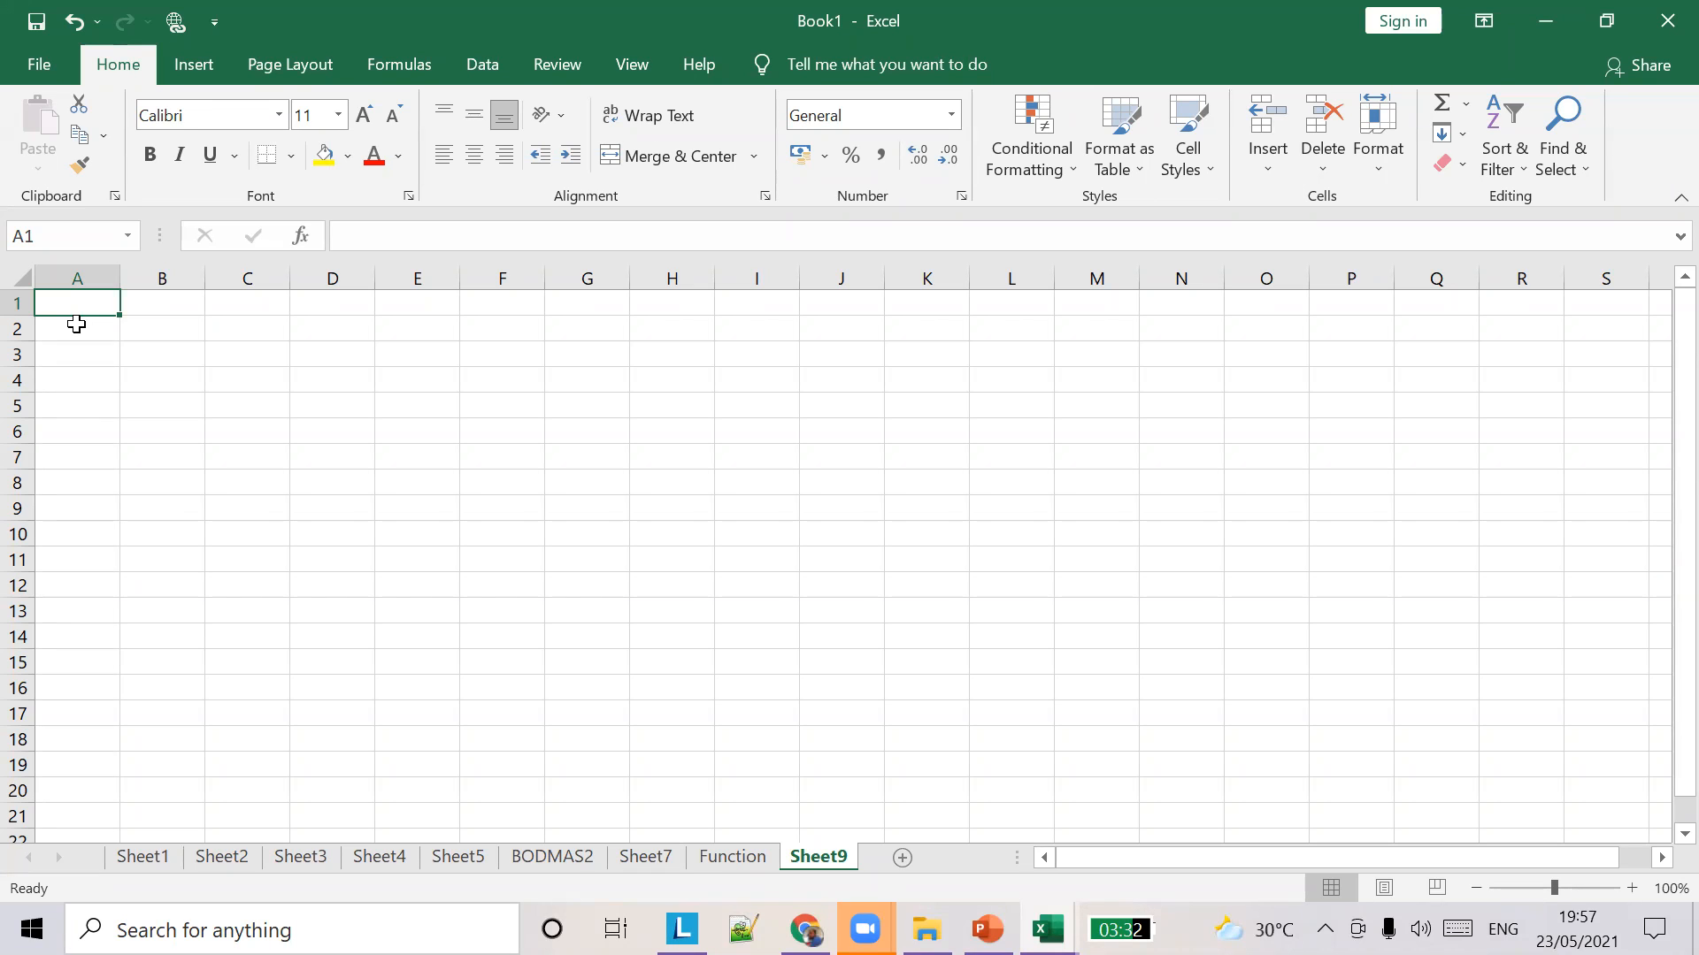
{"action": "type", "text": "23"}
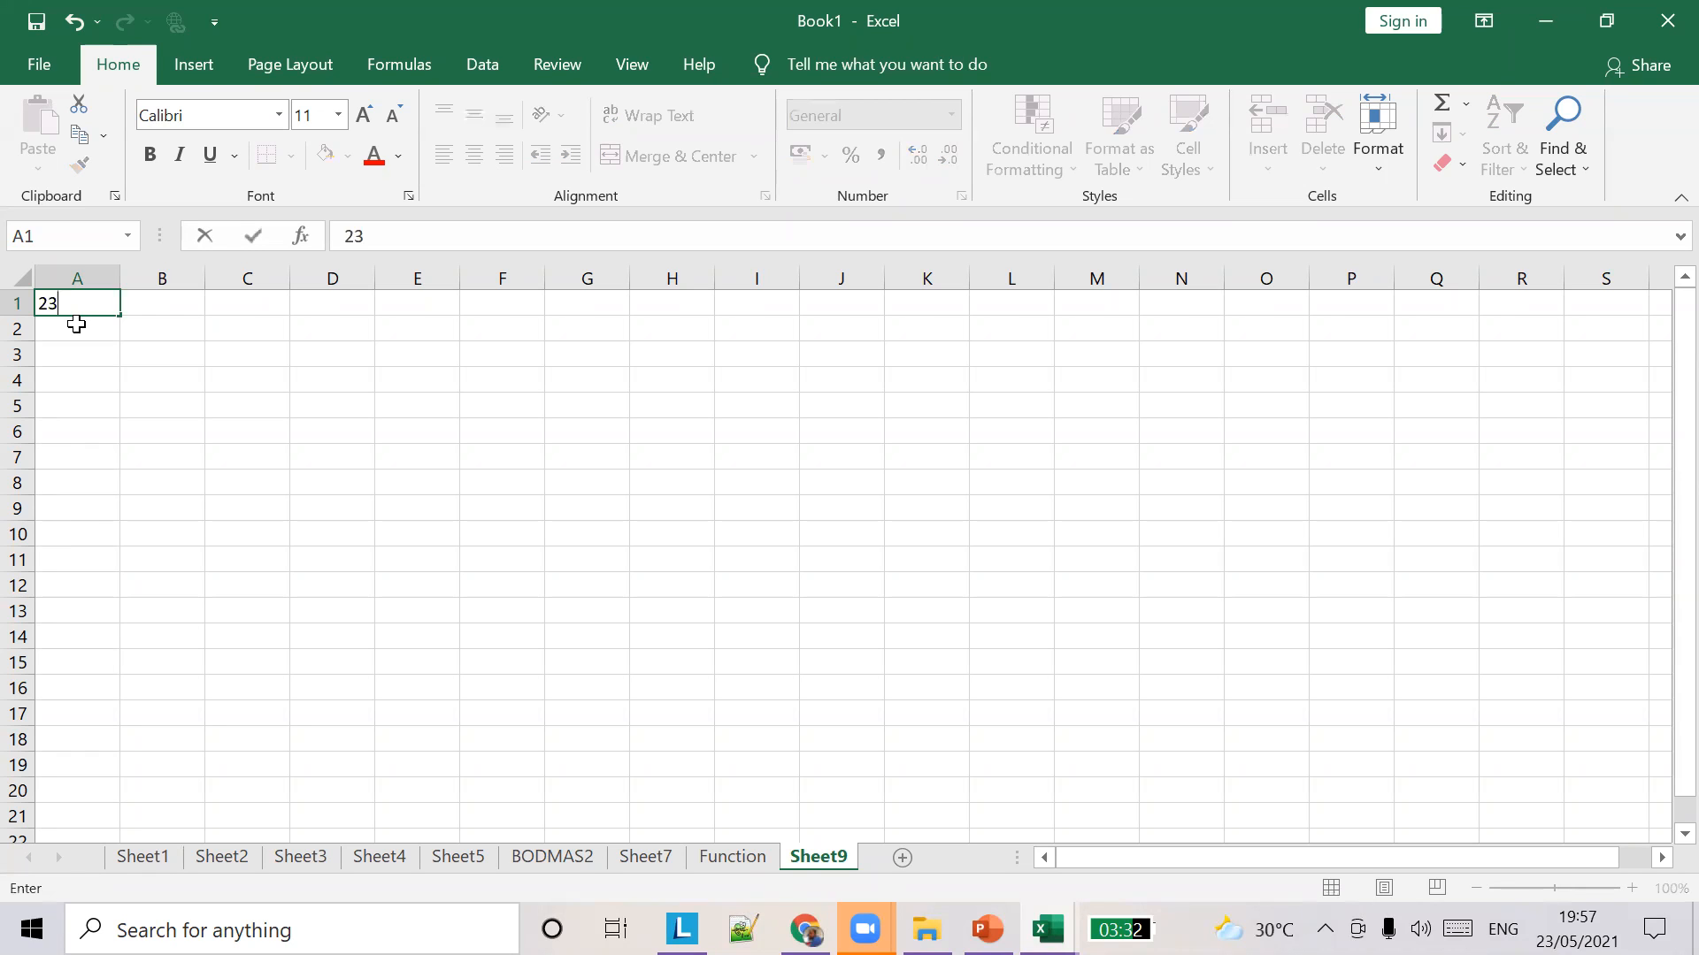
{"action": "key", "text": "Return"}
{"action": "type", "text": "34"}
{"action": "key", "text": "Return"}
{"action": "type", "text": "35"}
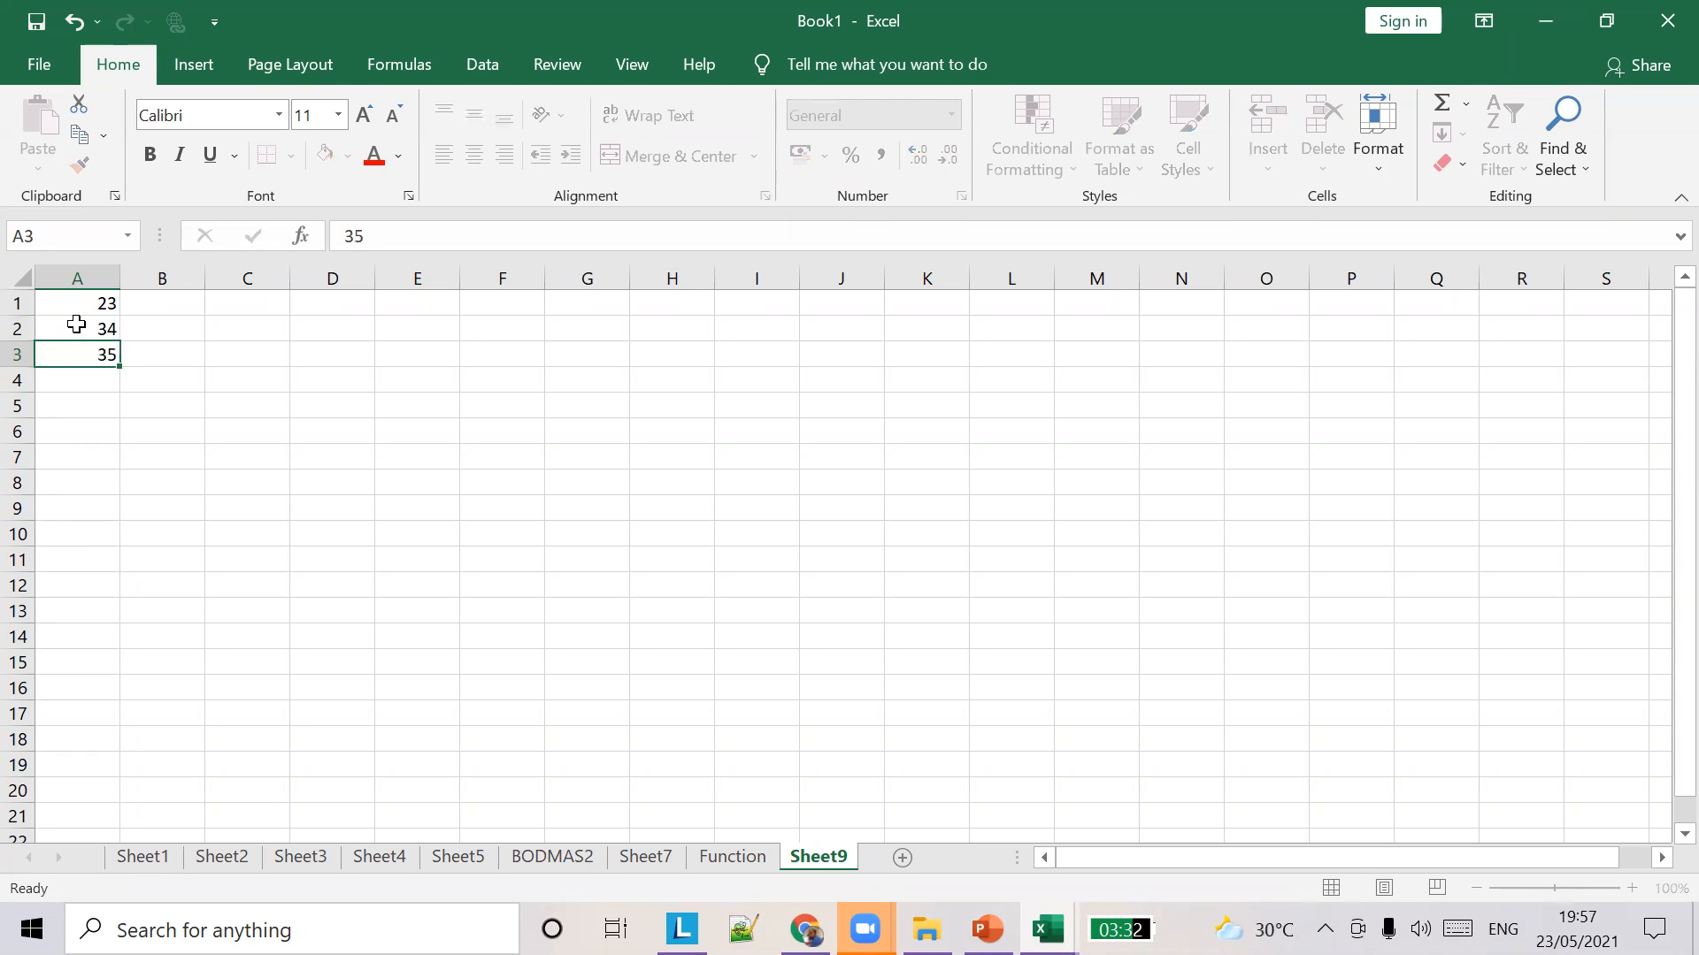
{"action": "key", "text": "Return"}
{"action": "type", "text": "12"}
{"action": "key", "text": "Return"}
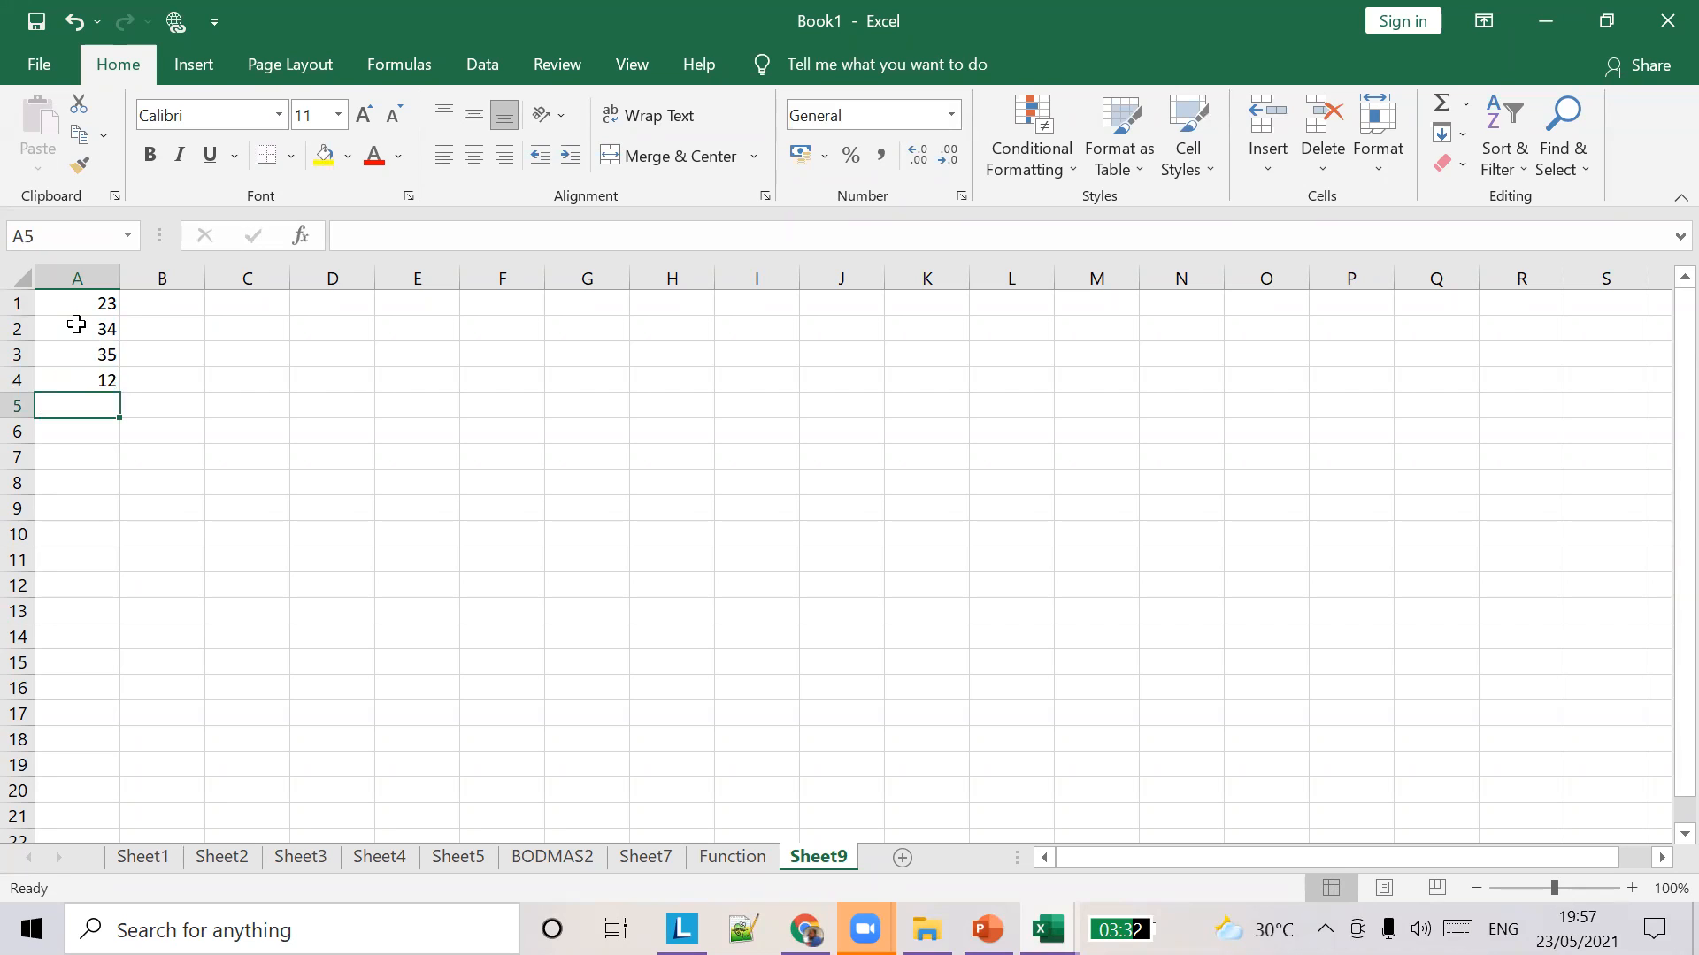
Start a formula in cell A5 and browse the suggested functions beginning with S, then clear the letters after the equals sign.
{"action": "left_click", "coordinate": [98, 299]}
{"action": "left_click", "coordinate": [88, 412]}
{"action": "type", "text": "="}
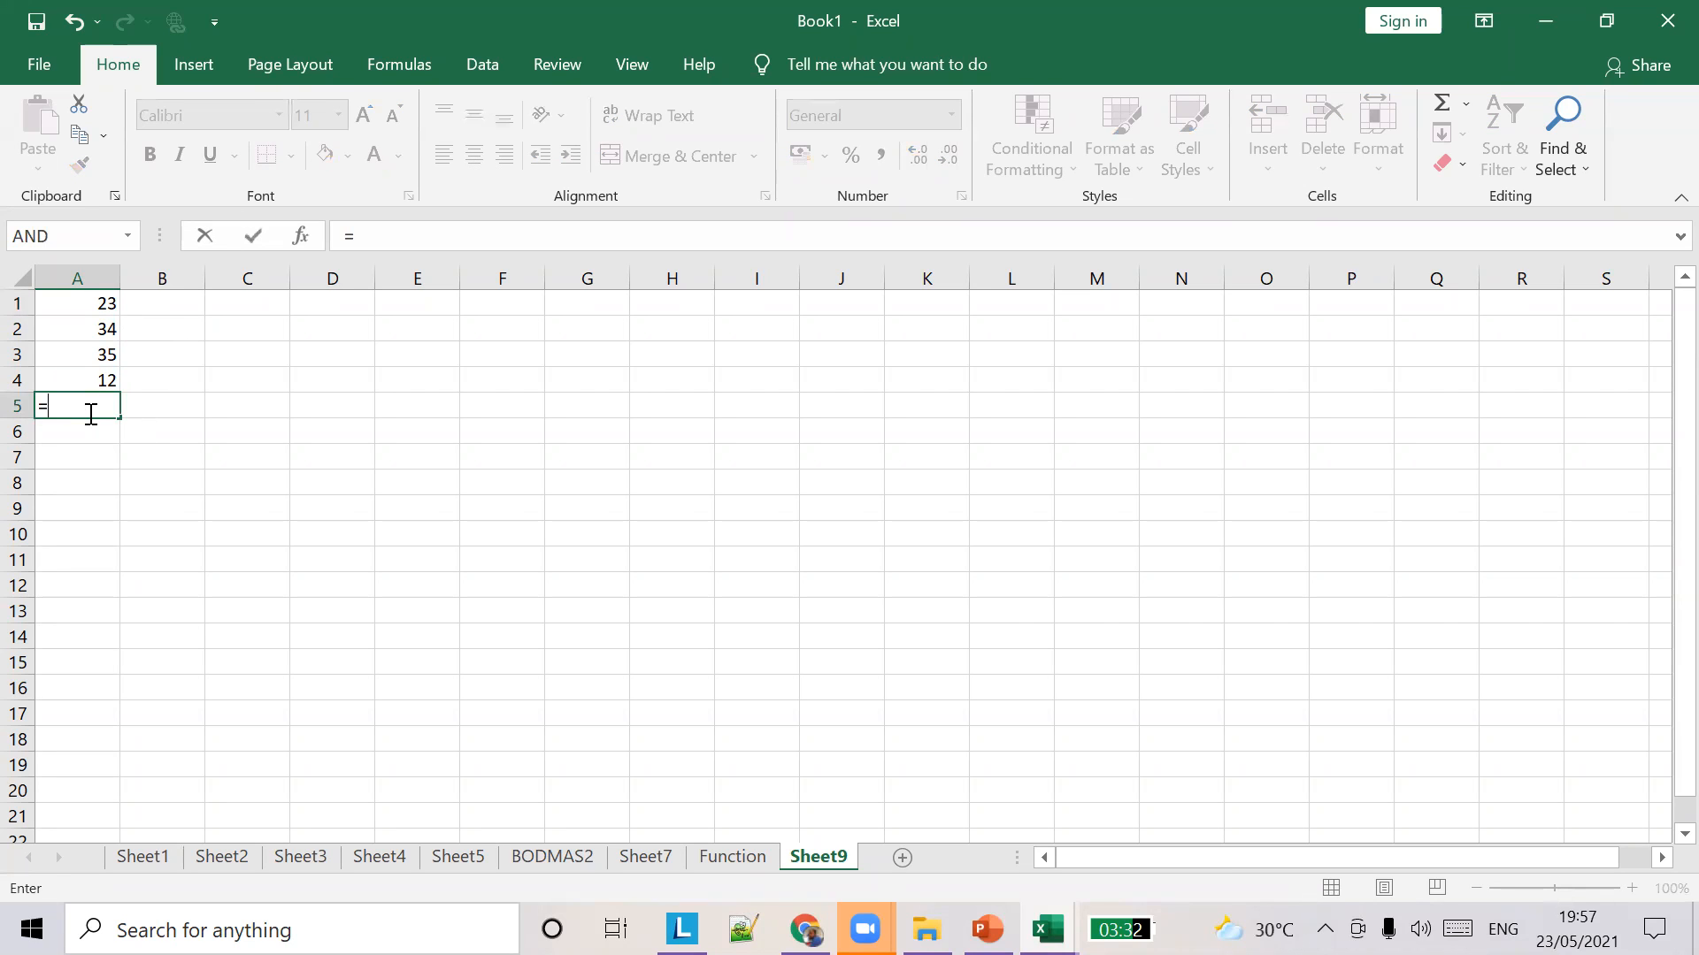
{"action": "type", "text": "S"}
{"action": "key", "text": "Down"}
{"action": "key", "text": "Down"}
{"action": "key", "text": "Down"}
{"action": "key", "text": "Down"}
{"action": "key", "text": "Down"}
{"action": "key", "text": "Down"}
{"action": "key", "text": "Down"}
{"action": "key", "text": "Down"}
{"action": "key", "text": "Down"}
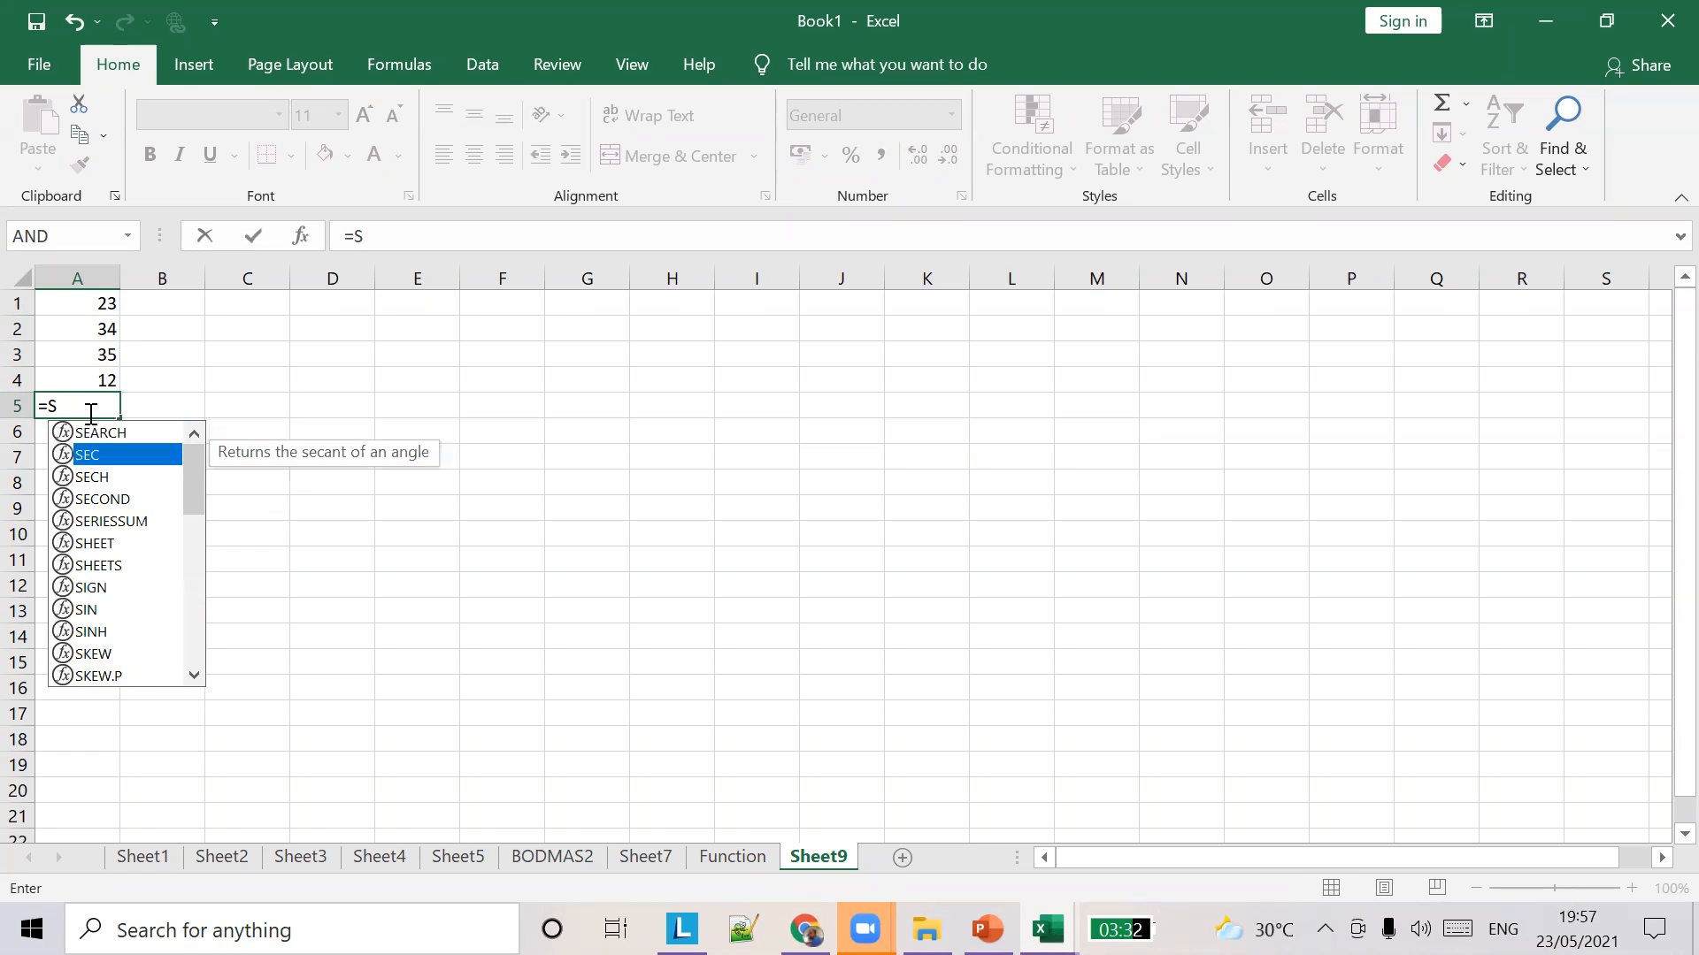
{"action": "key", "text": "Down"}
{"action": "key", "text": "Down"}
{"action": "key", "text": "Down"}
{"action": "key", "text": "Down"}
{"action": "key", "text": "Down"}
{"action": "key", "text": "Down"}
{"action": "key", "text": "Down"}
{"action": "key", "text": "Down"}
{"action": "key", "text": "Down"}
{"action": "key", "text": "Down"}
{"action": "key", "text": "Down"}
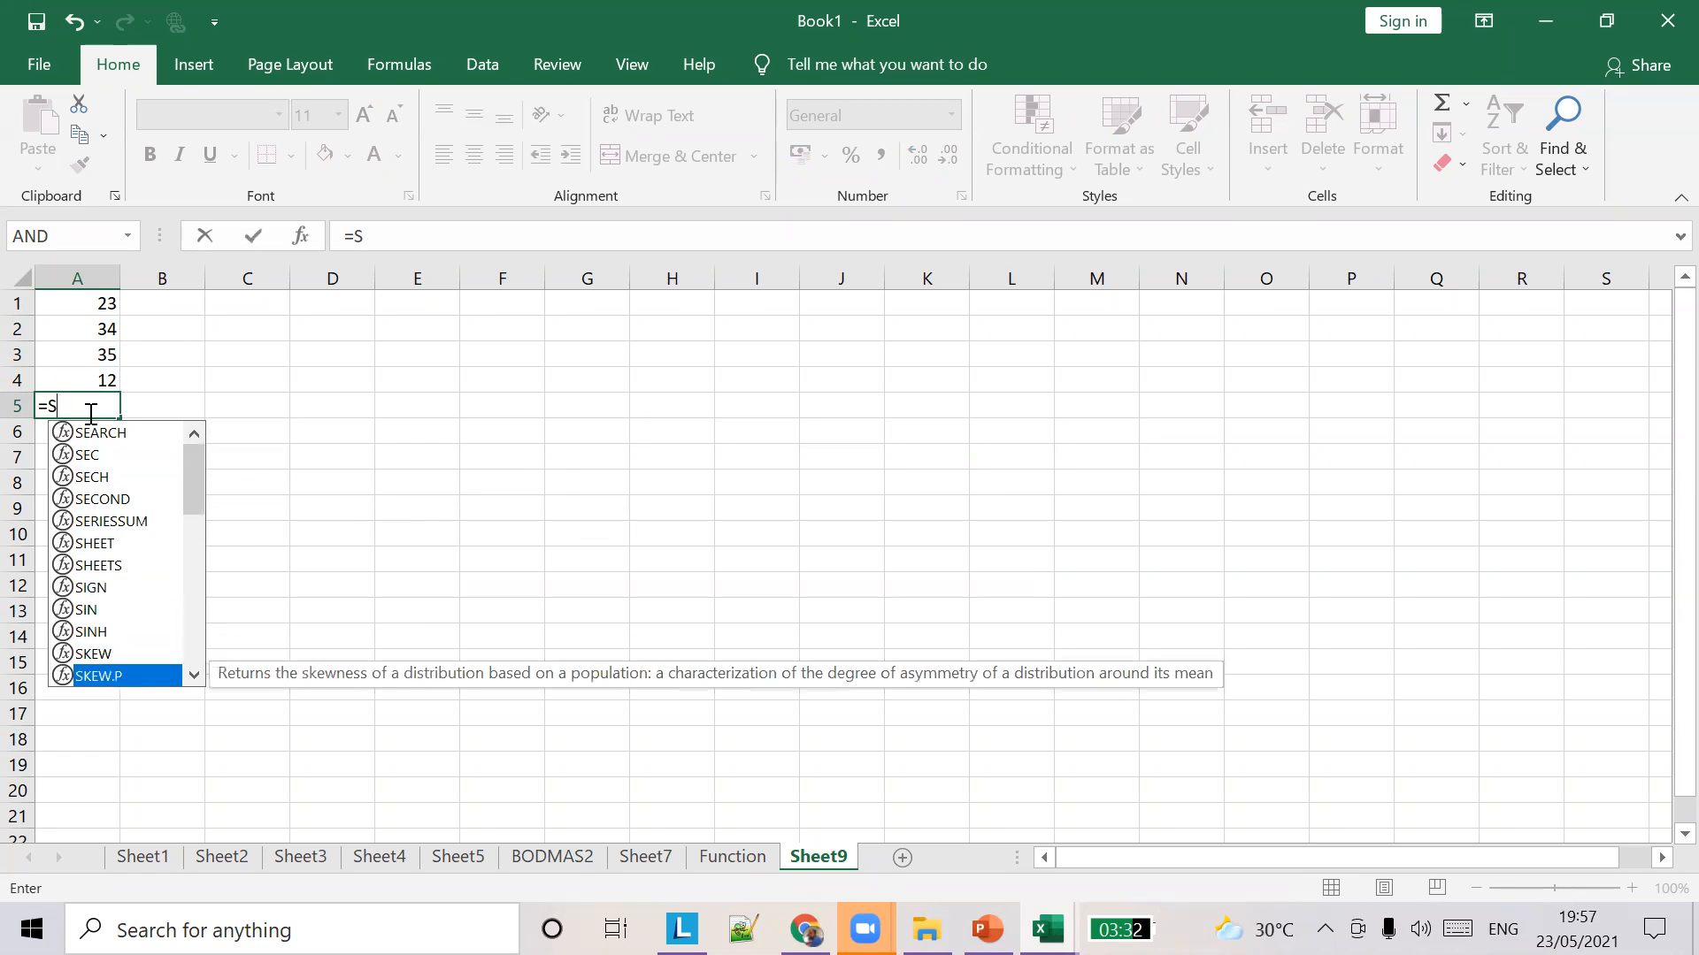
{"action": "key", "text": "Down"}
{"action": "key", "text": "Down"}
{"action": "key", "text": "Down"}
{"action": "key", "text": "Down"}
{"action": "key", "text": "Down"}
{"action": "key", "text": "Down"}
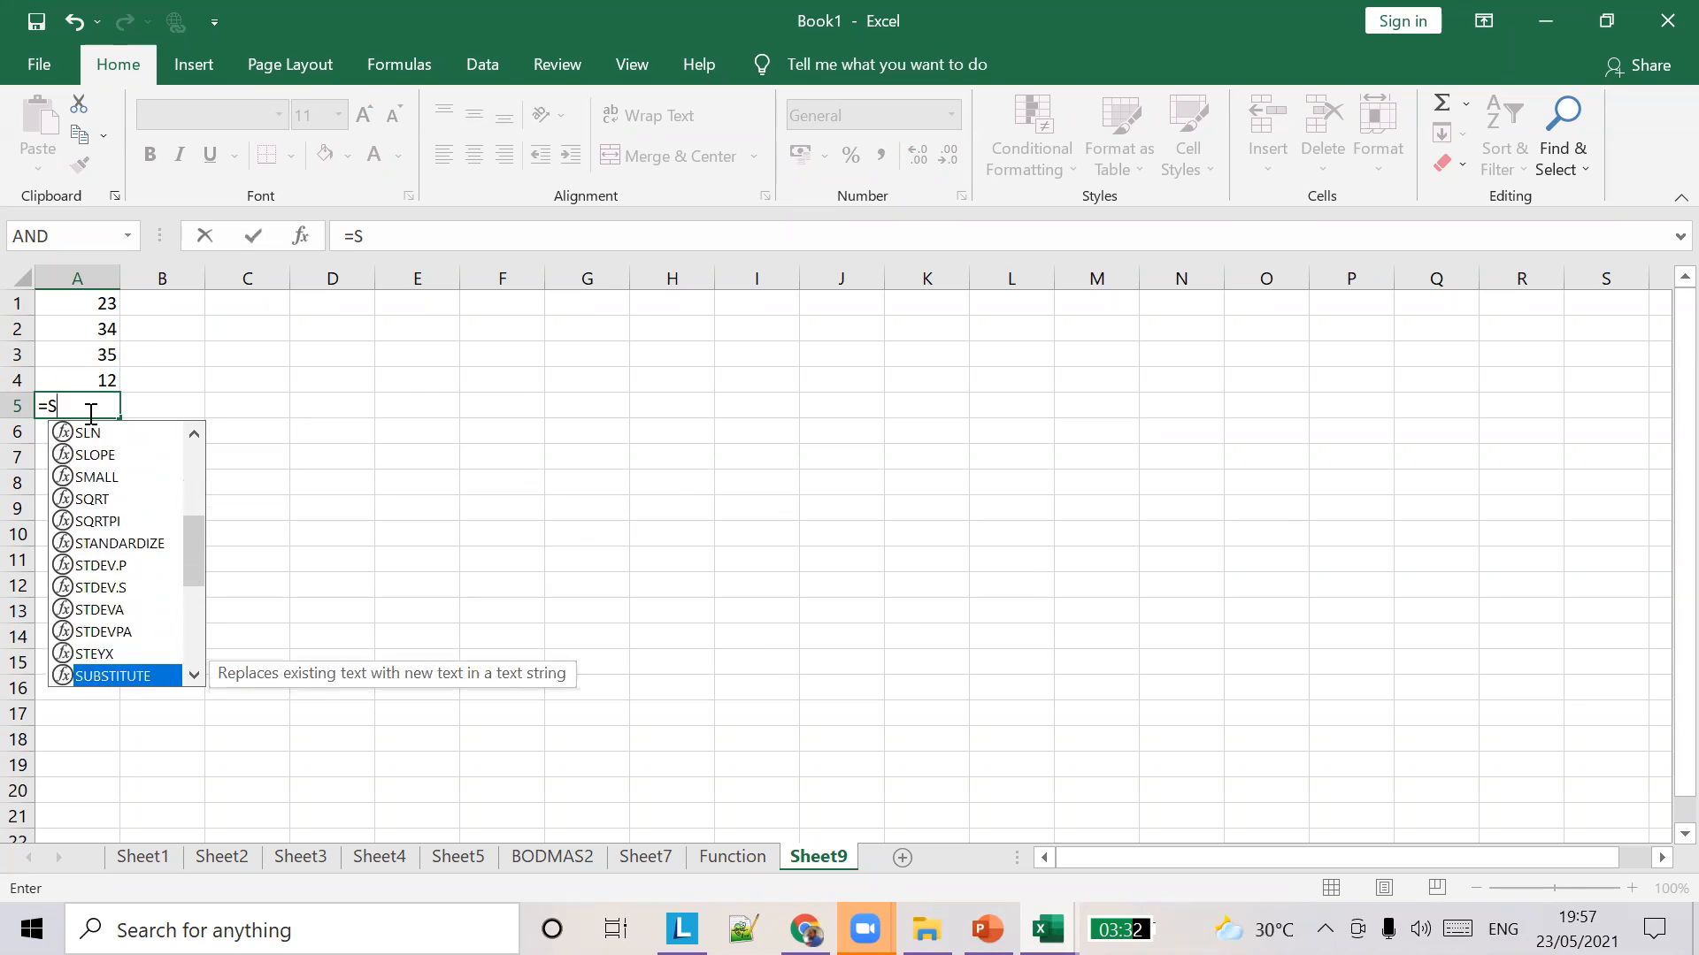
{"action": "key", "text": "Up"}
{"action": "key", "text": "Up"}
{"action": "key", "text": "Down"}
{"action": "key", "text": "Down"}
{"action": "key", "text": "Down"}
{"action": "key", "text": "Down"}
{"action": "key", "text": "Down"}
{"action": "key", "text": "Down"}
{"action": "key", "text": "Down"}
{"action": "key", "text": "Down"}
{"action": "key", "text": "Down"}
{"action": "key", "text": "Down"}
{"action": "key", "text": "Down"}
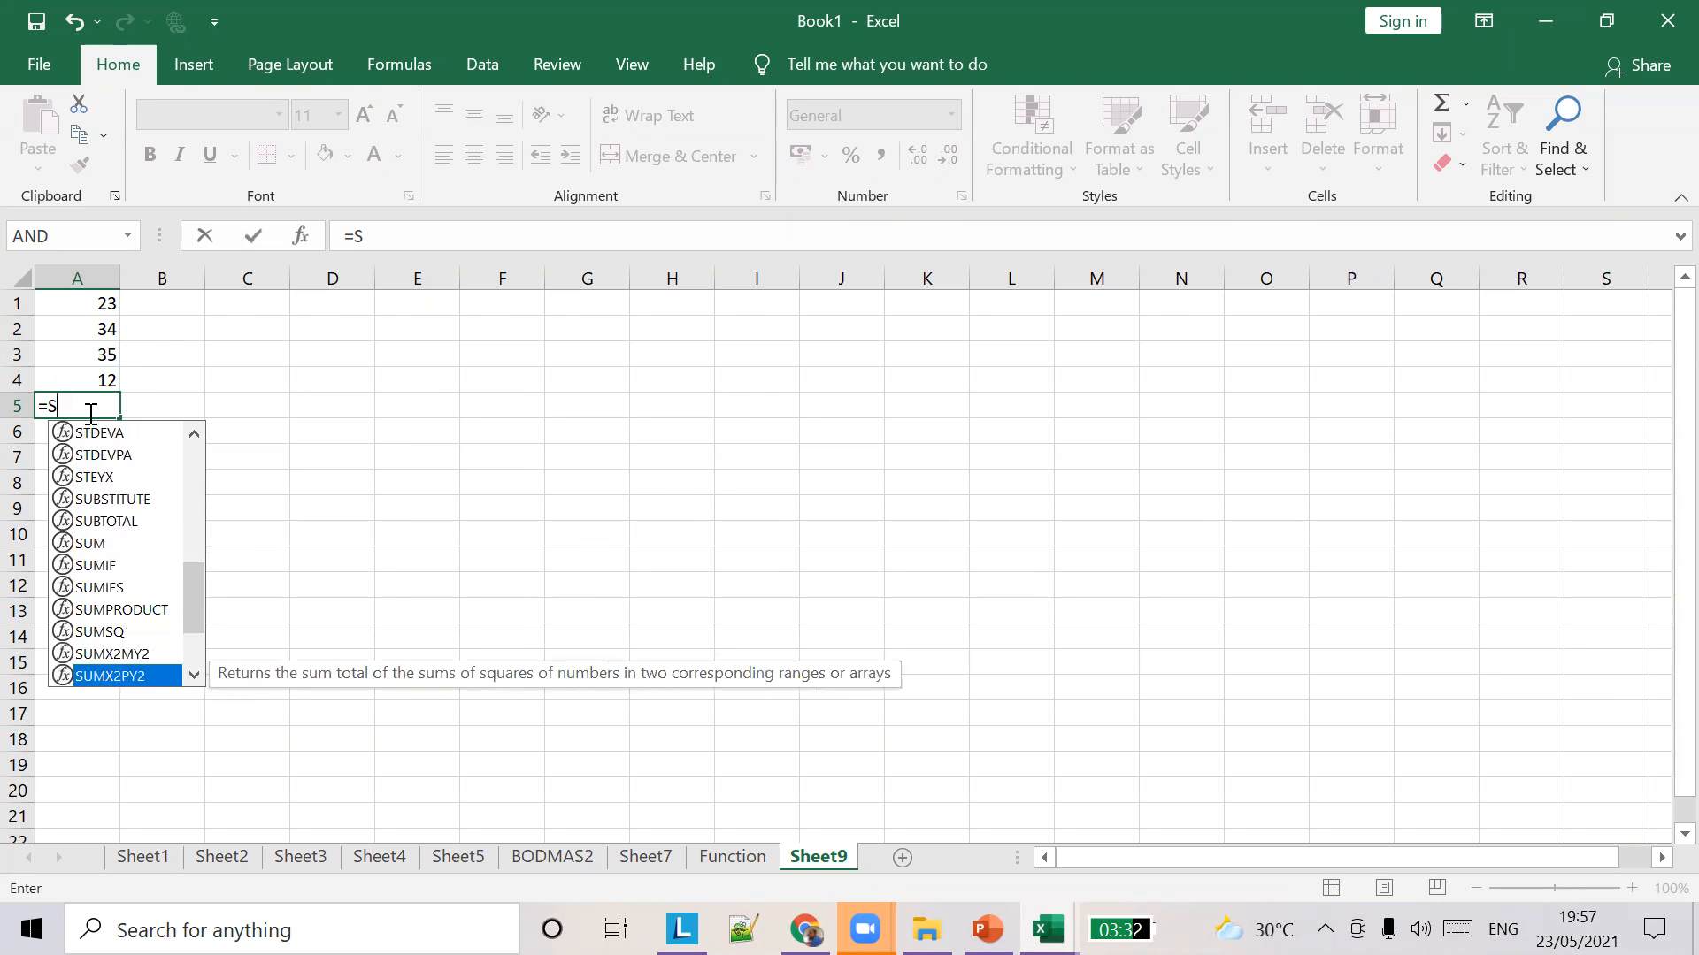
{"action": "key", "text": "Down"}
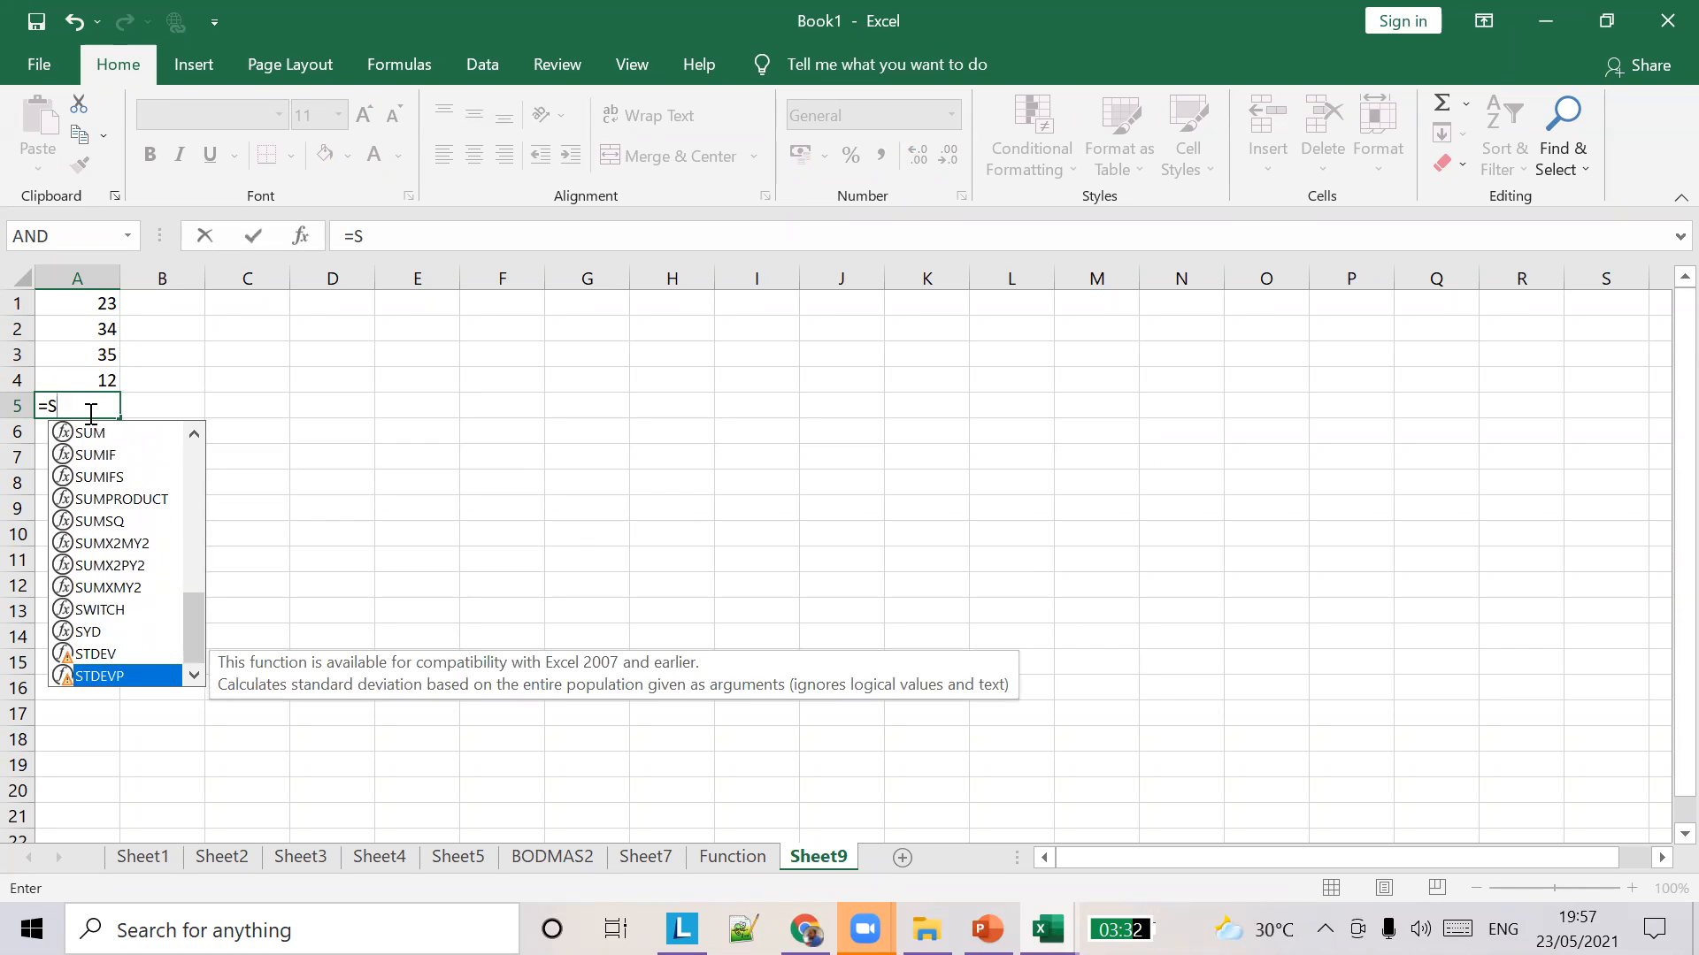
{"action": "key", "text": "BackSpace"}
{"action": "type", "text": "To"}
{"action": "key", "text": "BackSpace"}
{"action": "key", "text": "BackSpace"}
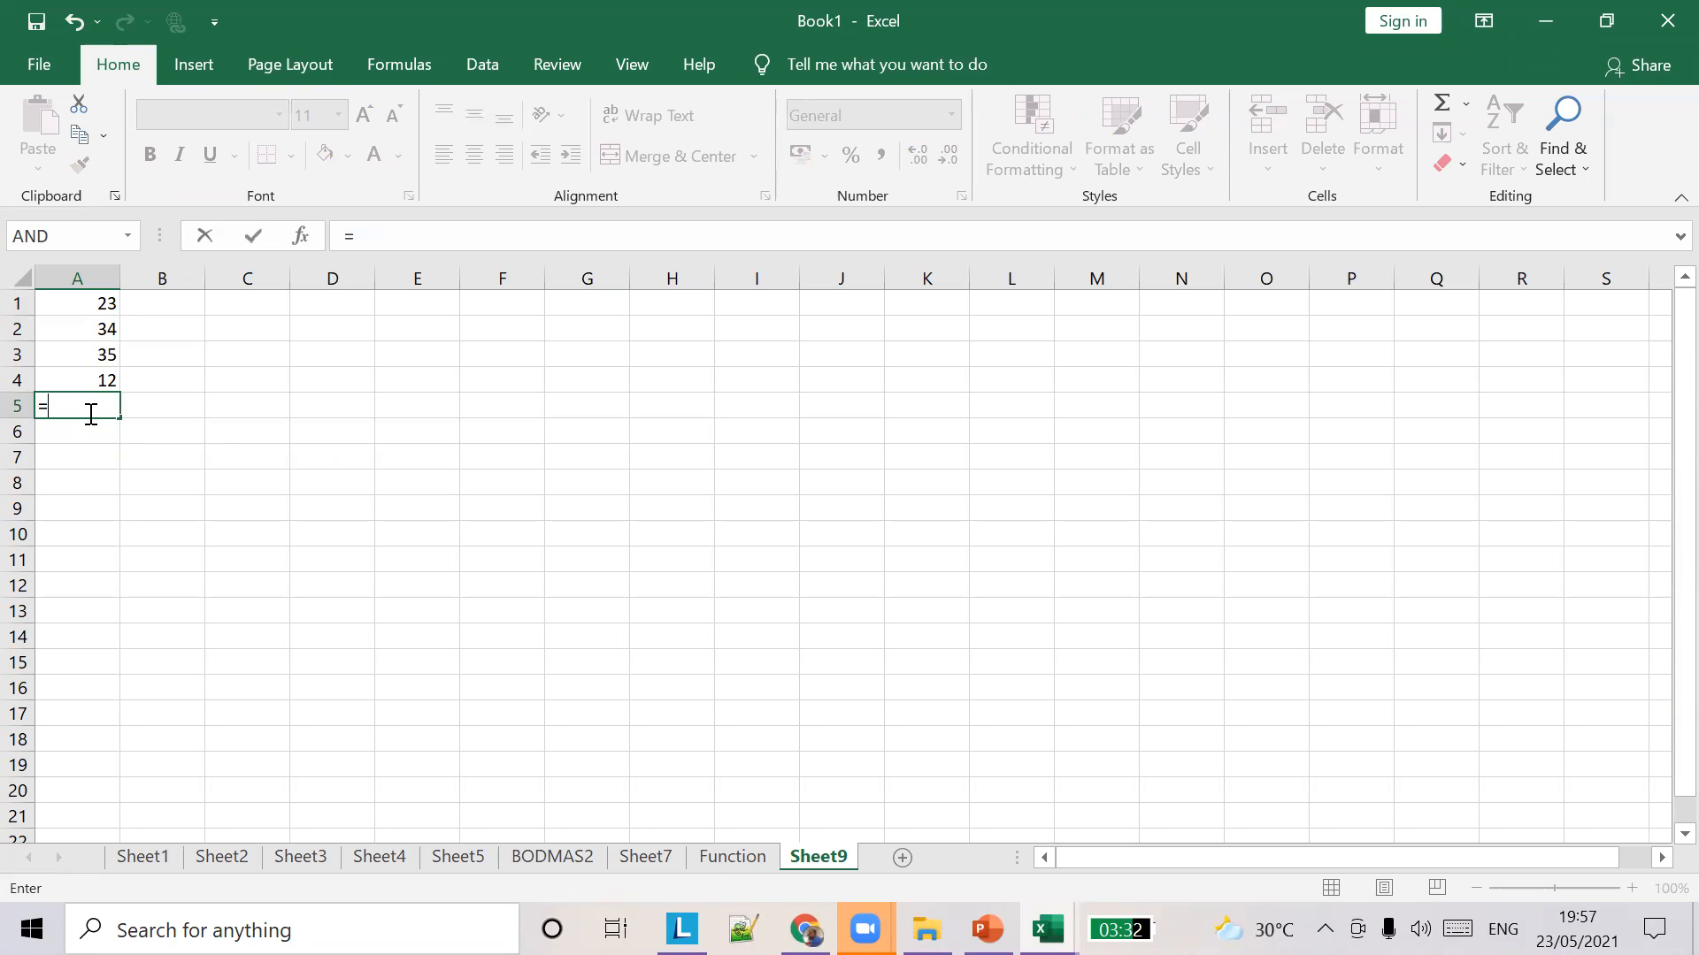
Browse the suggested functions beginning with D for the formula in cell A5, ending on DAYS, and dismiss the suggestions.
{"action": "type", "text": "D"}
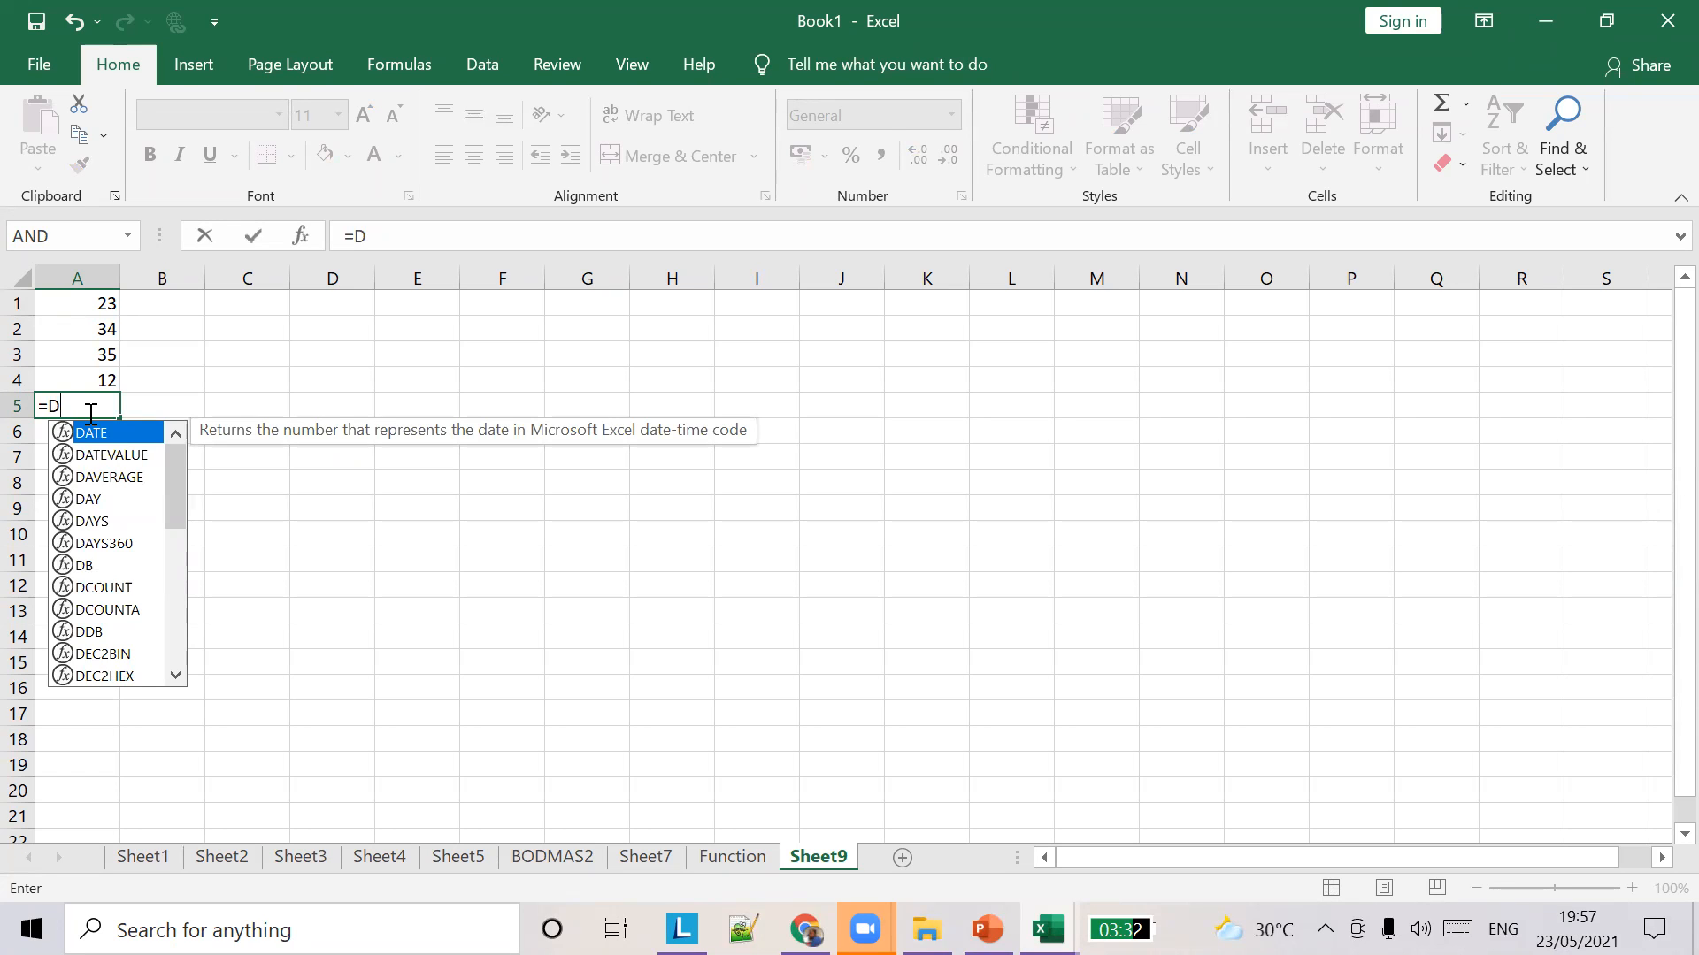
{"action": "key", "text": "Down"}
{"action": "key", "text": "Down"}
{"action": "key", "text": "Down"}
{"action": "key", "text": "Down"}
{"action": "key", "text": "Down"}
{"action": "key", "text": "Down"}
{"action": "key", "text": "Down"}
{"action": "key", "text": "Down"}
{"action": "key", "text": "Down"}
{"action": "key", "text": "Down"}
{"action": "key", "text": "Down"}
{"action": "key", "text": "Down"}
{"action": "key", "text": "Down"}
{"action": "key", "text": "Down"}
{"action": "key", "text": "Down"}
{"action": "key", "text": "Down"}
{"action": "key", "text": "Down"}
{"action": "key", "text": "Up"}
{"action": "key", "text": "Up"}
{"action": "key", "text": "Up"}
{"action": "key", "text": "Up"}
{"action": "key", "text": "Up"}
{"action": "key", "text": "Up"}
{"action": "key", "text": "Up"}
{"action": "key", "text": "Up"}
{"action": "key", "text": "Up"}
{"action": "key", "text": "Up"}
{"action": "key", "text": "Up"}
{"action": "key", "text": "Up"}
{"action": "key", "text": "Up"}
{"action": "key", "text": "Up"}
{"action": "key", "text": "Up"}
{"action": "key", "text": "Up"}
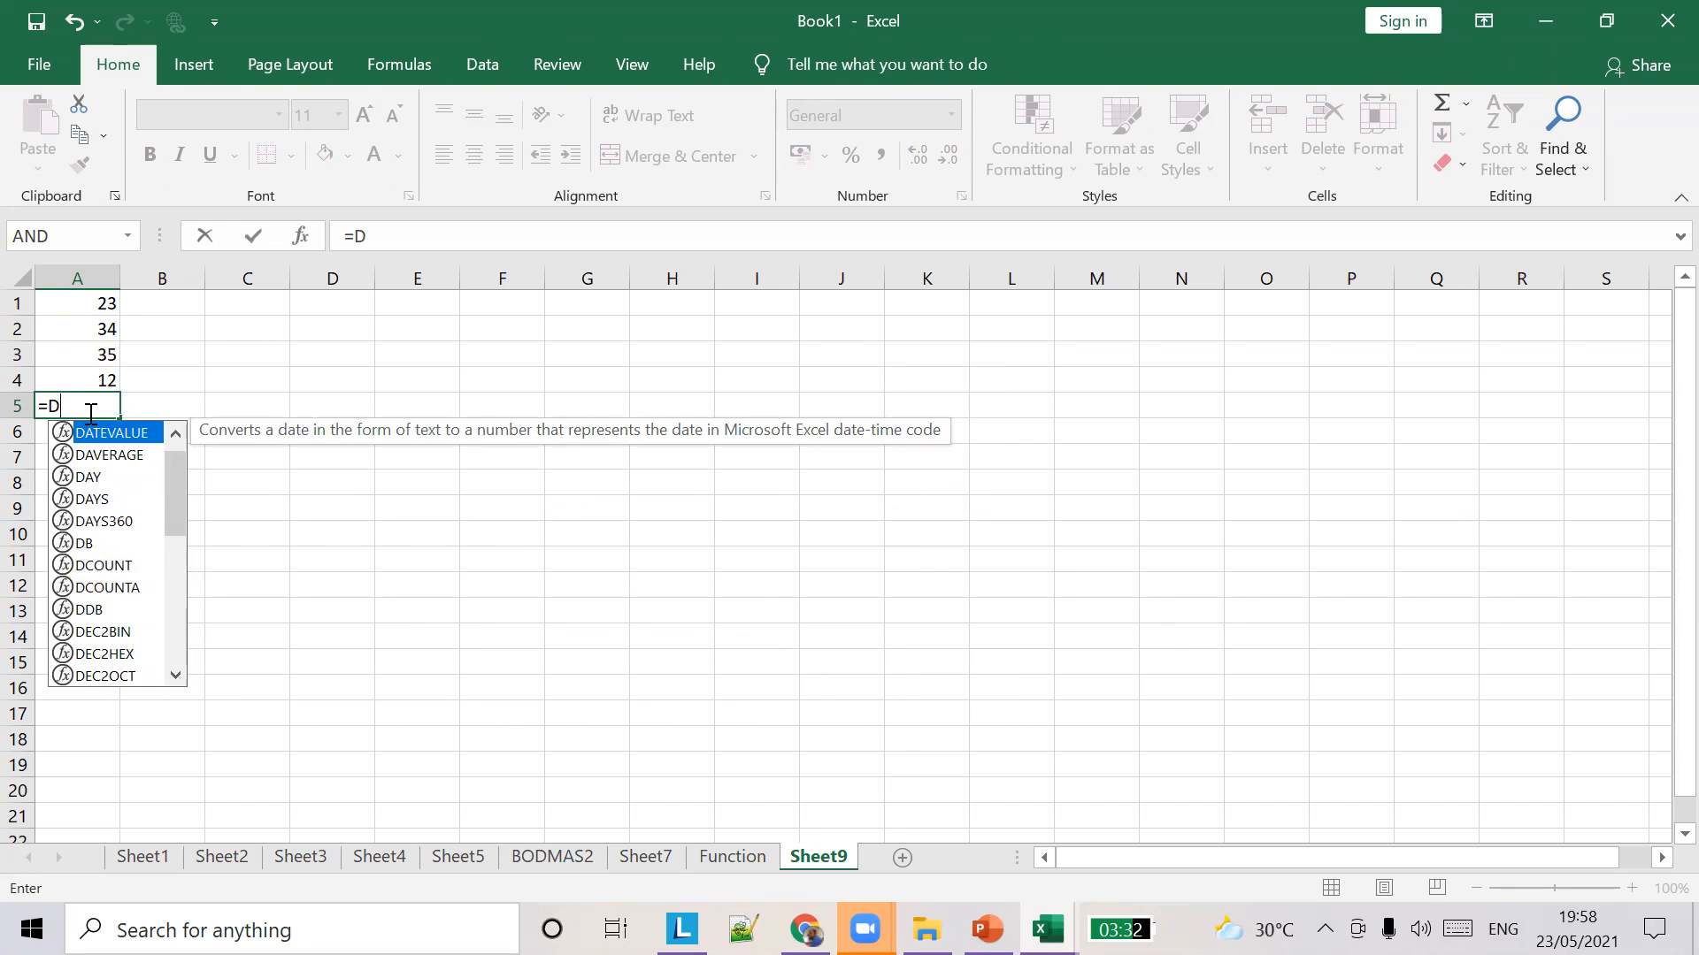
{"action": "key", "text": "Up"}
{"action": "key", "text": "Down"}
{"action": "key", "text": "Down"}
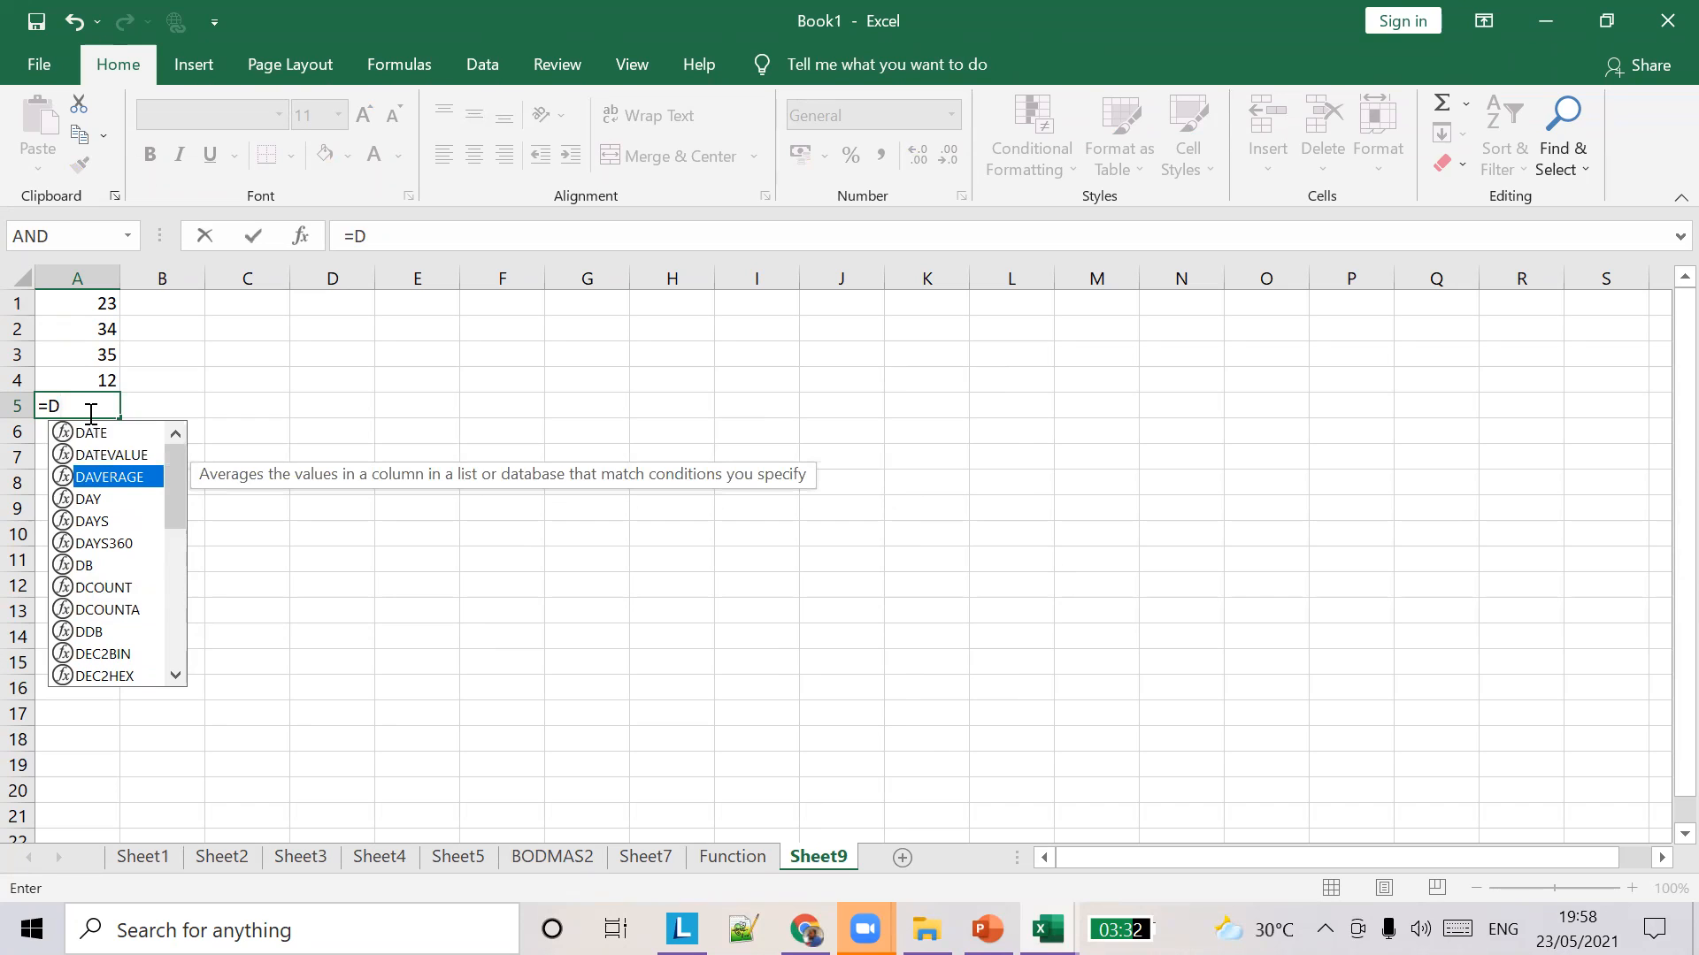
{"action": "key", "text": "Down"}
{"action": "key", "text": "Down"}
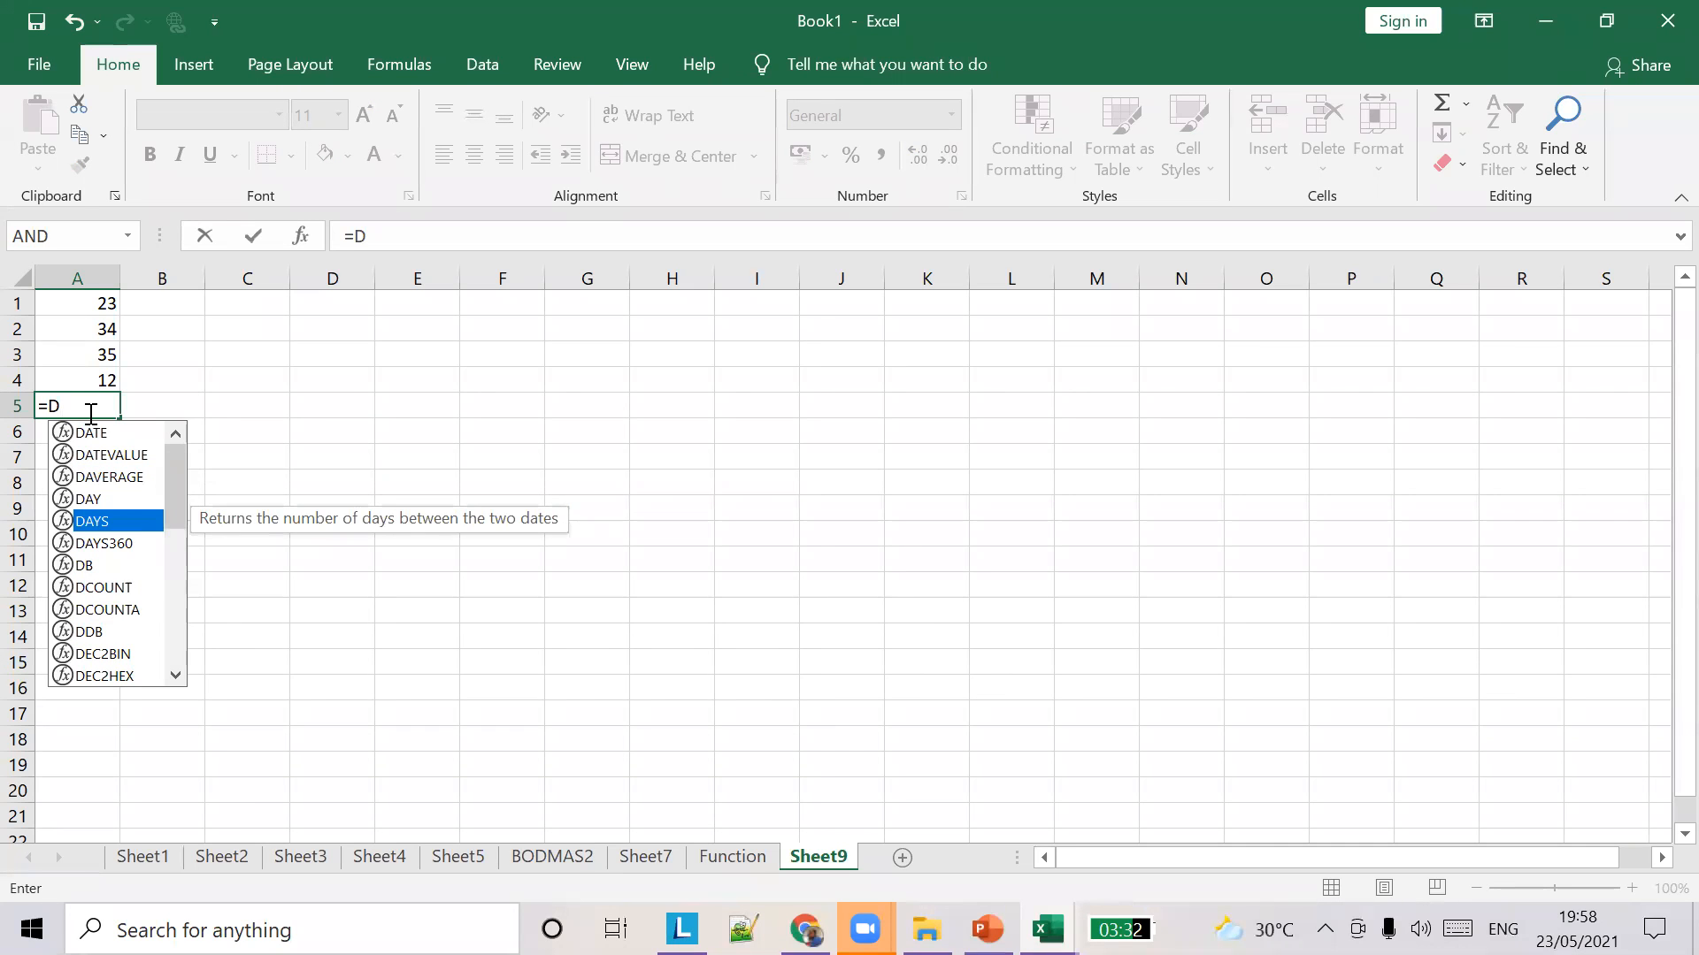
{"action": "key", "text": "Escape"}
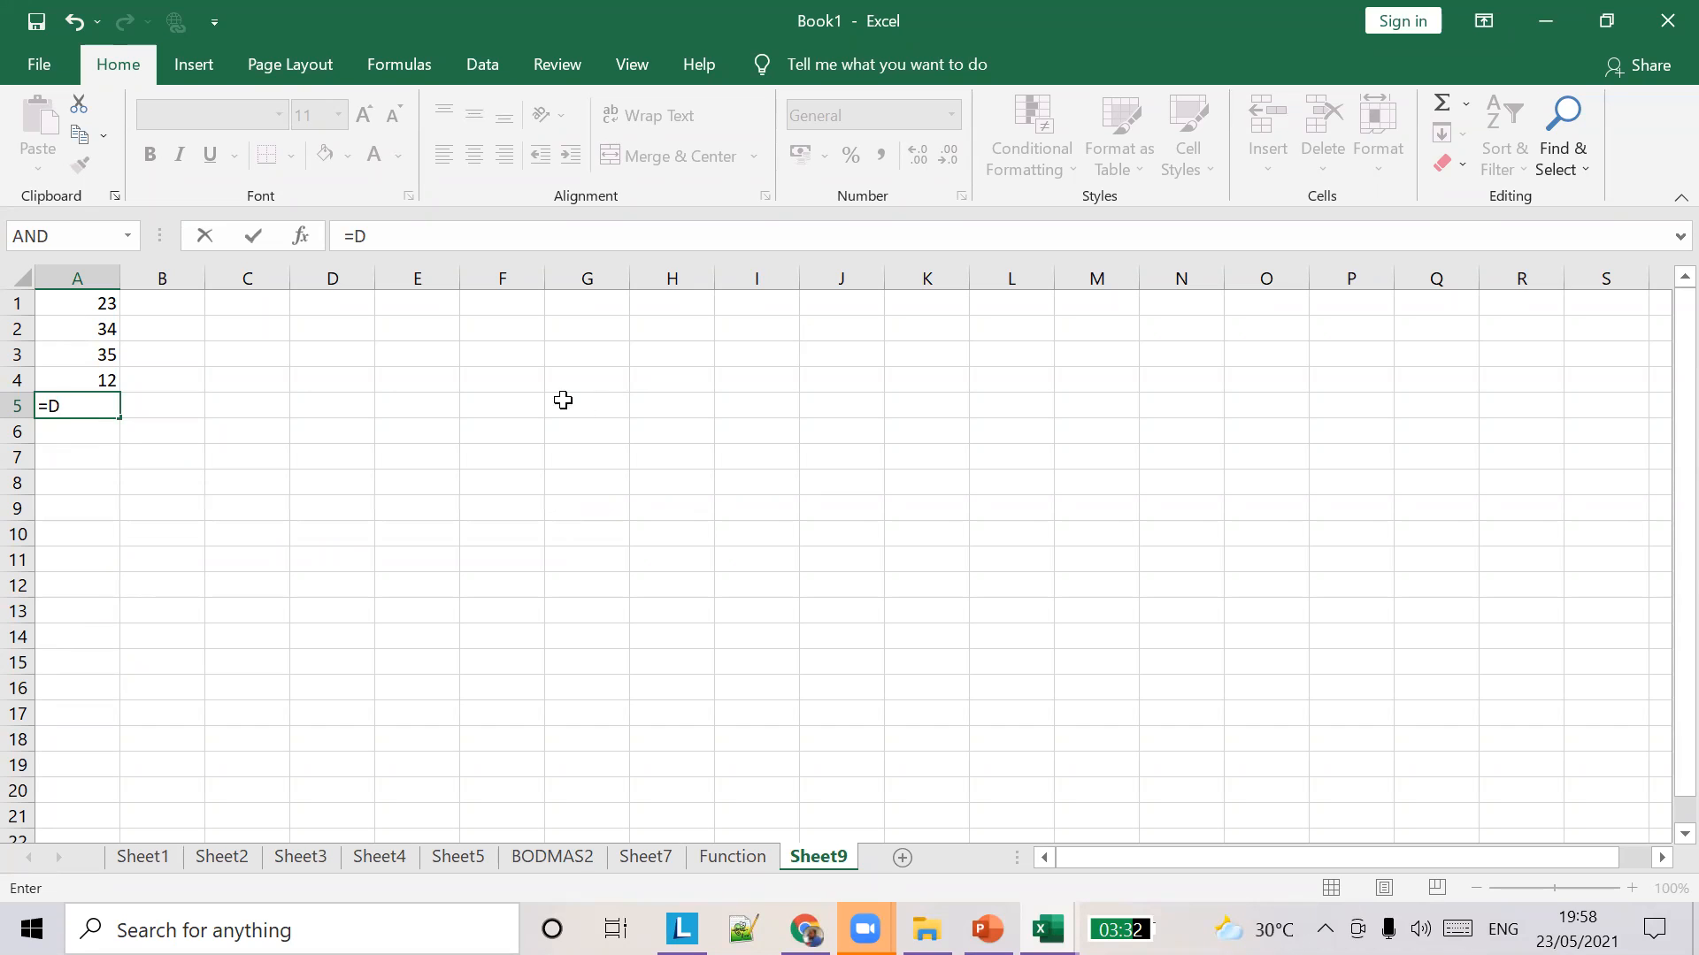
Enter the date 23/12/2021 in cell F4.
{"action": "left_click", "coordinate": [502, 372]}
{"action": "type", "text": "23"}
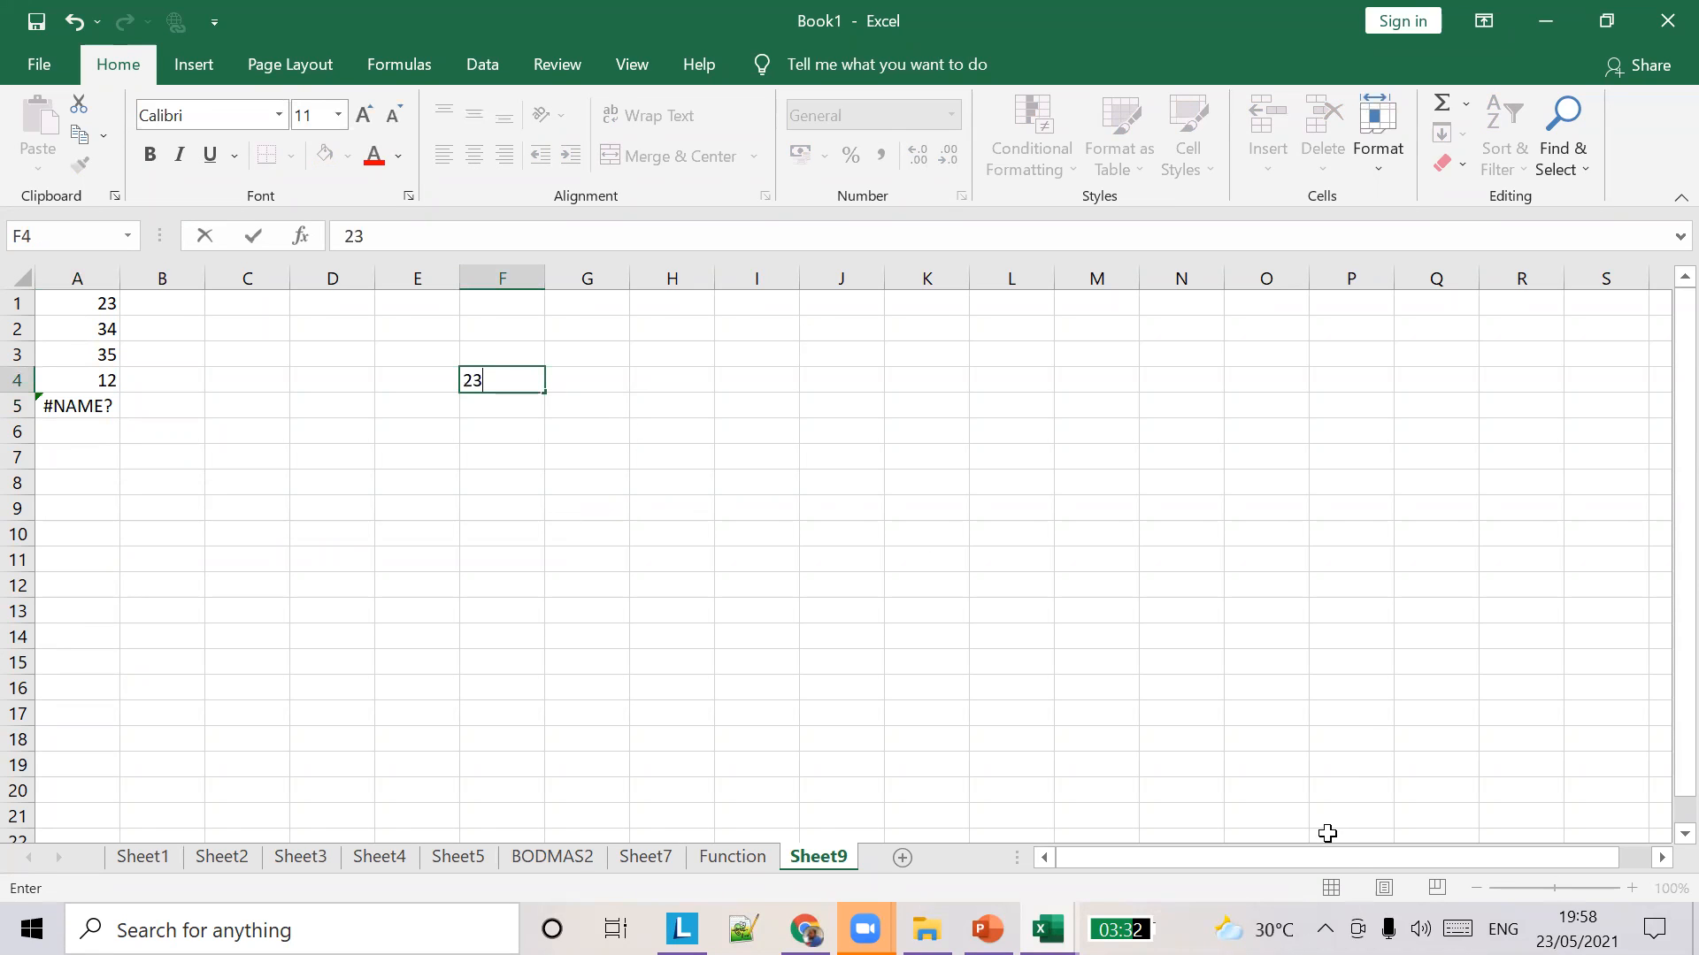
{"action": "type", "text": "/12"}
{"action": "type", "text": "20"}
{"action": "key", "text": "BackSpace"}
{"action": "type", "text": "1"}
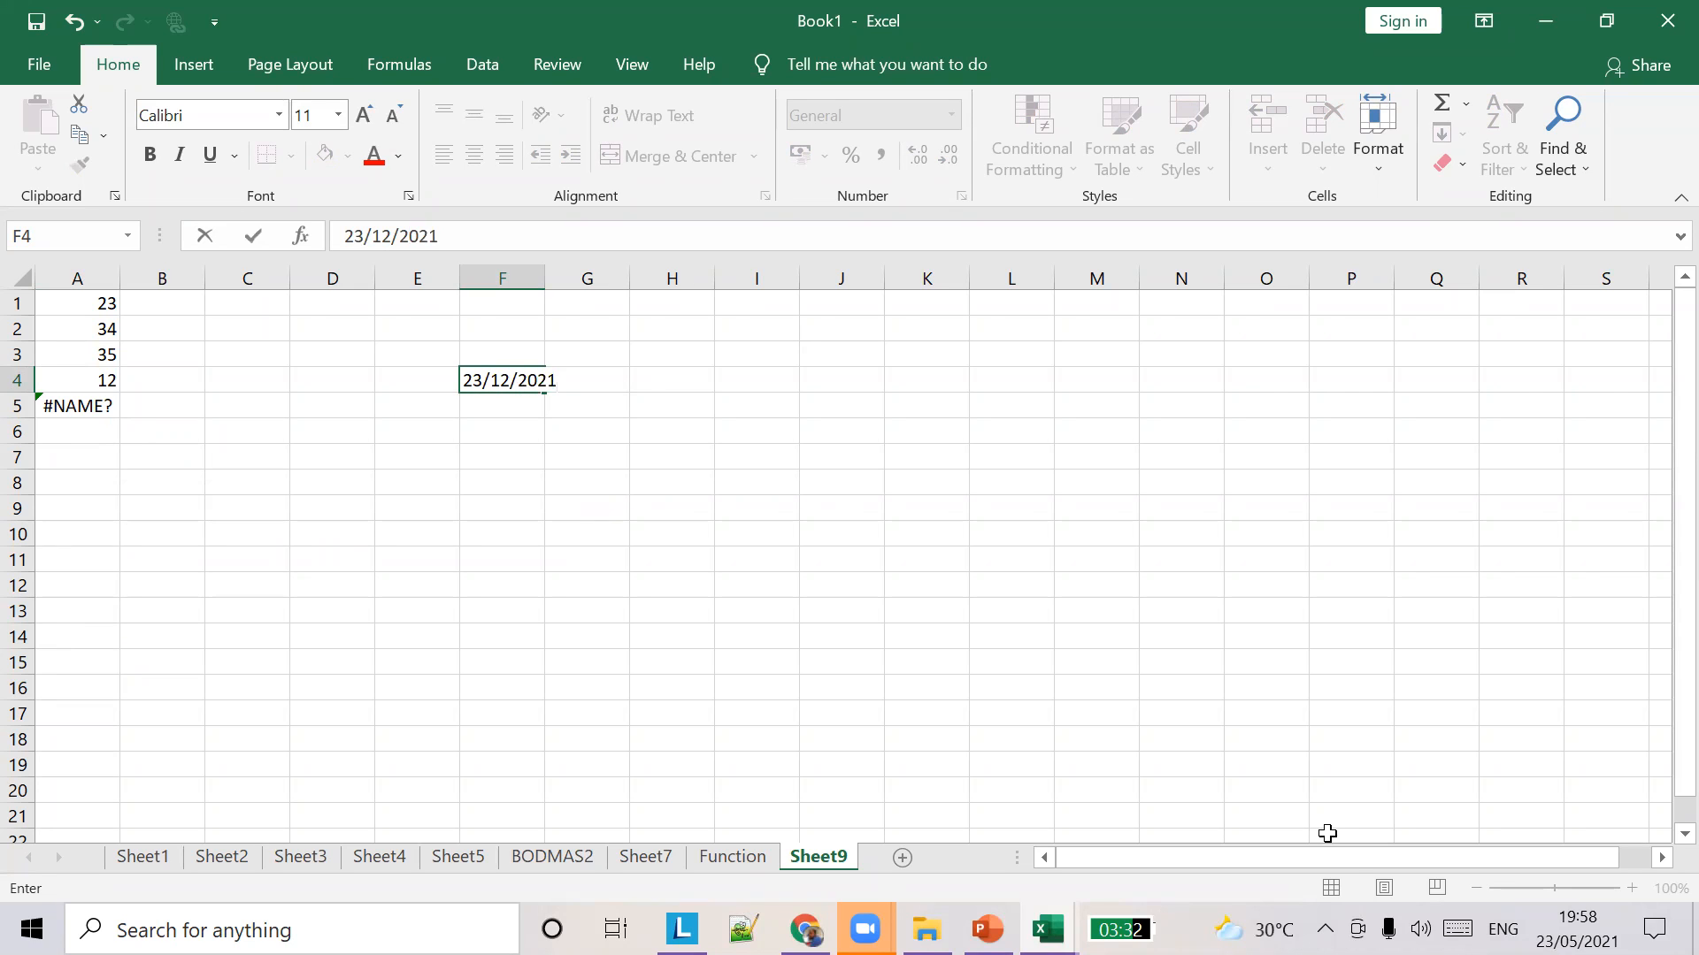
{"action": "key", "text": "Left"}
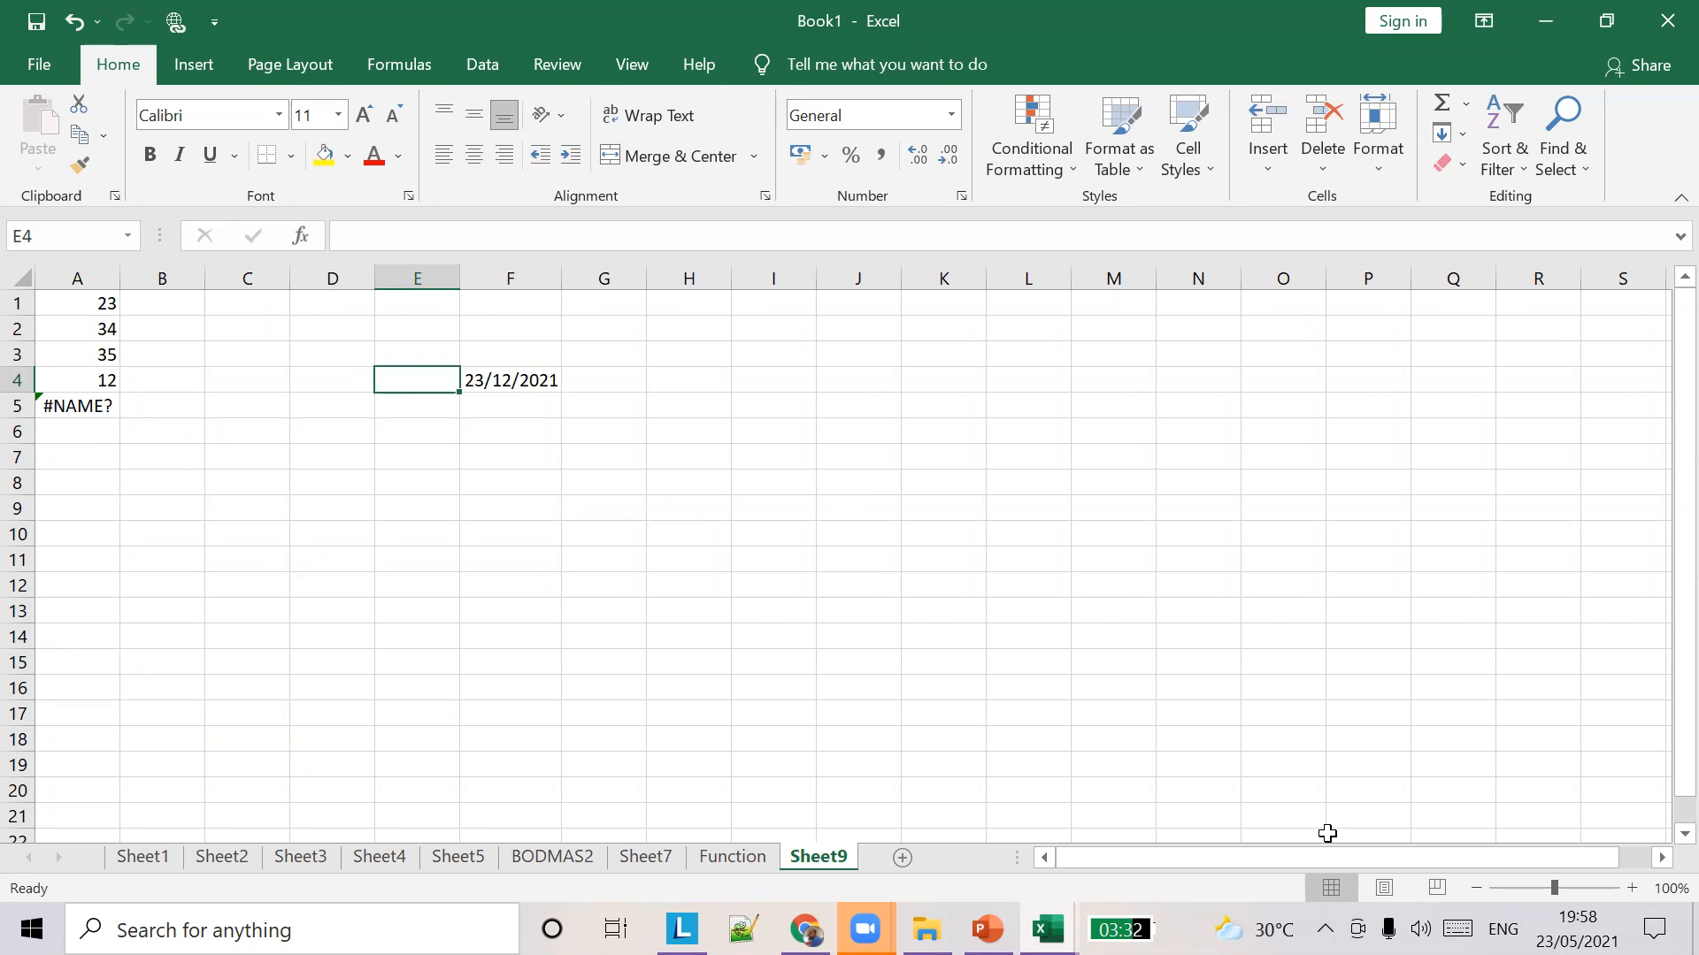
Enter the date 20/12/2021 in cell E4.
{"action": "type", "text": "2-0"}
{"action": "key", "text": "BackSpace"}
{"action": "key", "text": "BackSpace"}
{"action": "type", "text": "0"}
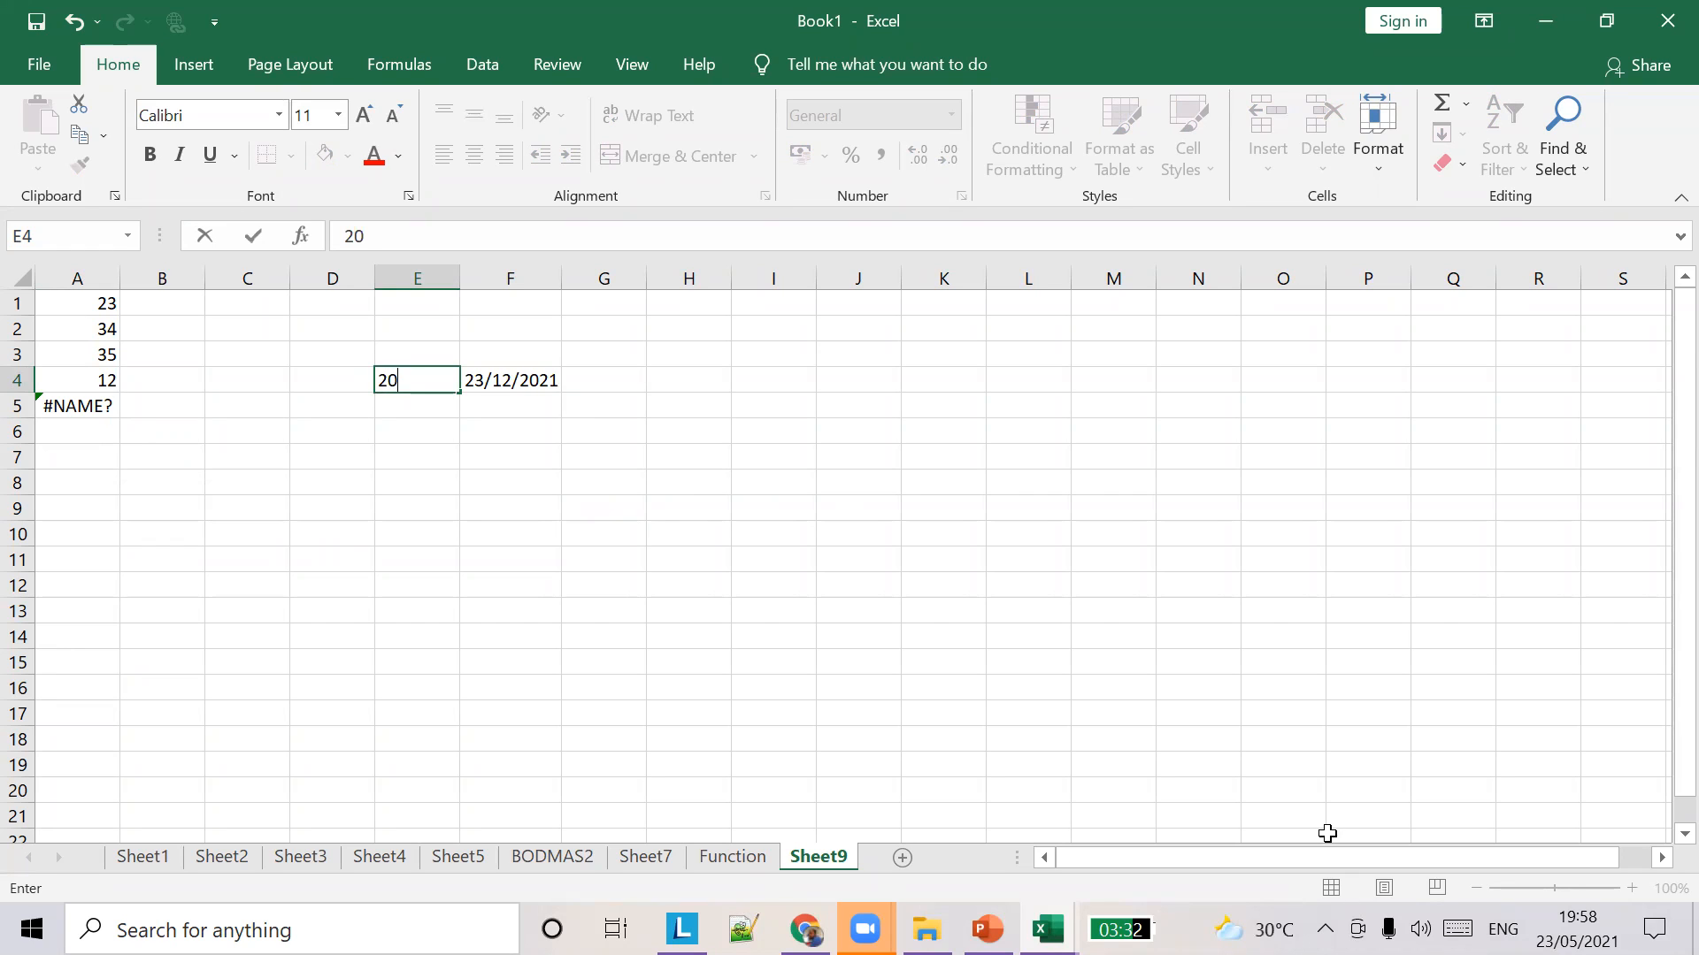
{"action": "type", "text": "/12/2021"}
{"action": "key", "text": "Tab"}
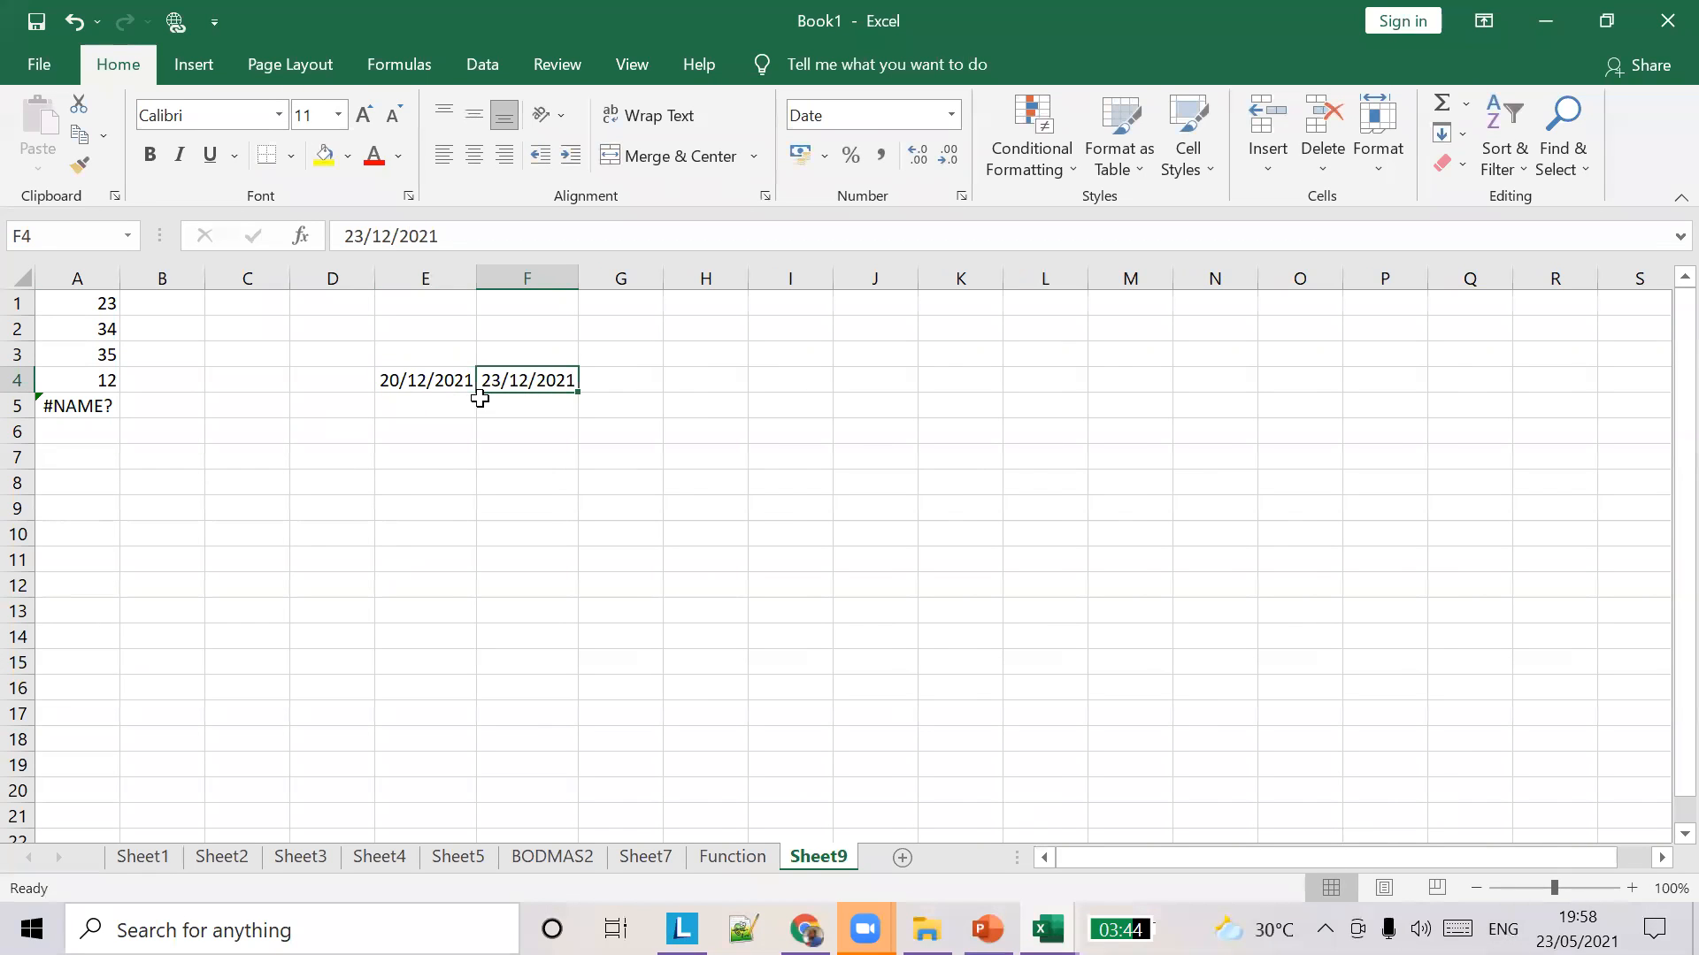
Start a formula in cell G4 with =DA and find the DAYS function among the suggestions.
{"action": "left_click", "coordinate": [611, 380]}
{"action": "double_click", "coordinate": [615, 382]}
{"action": "type", "text": "="}
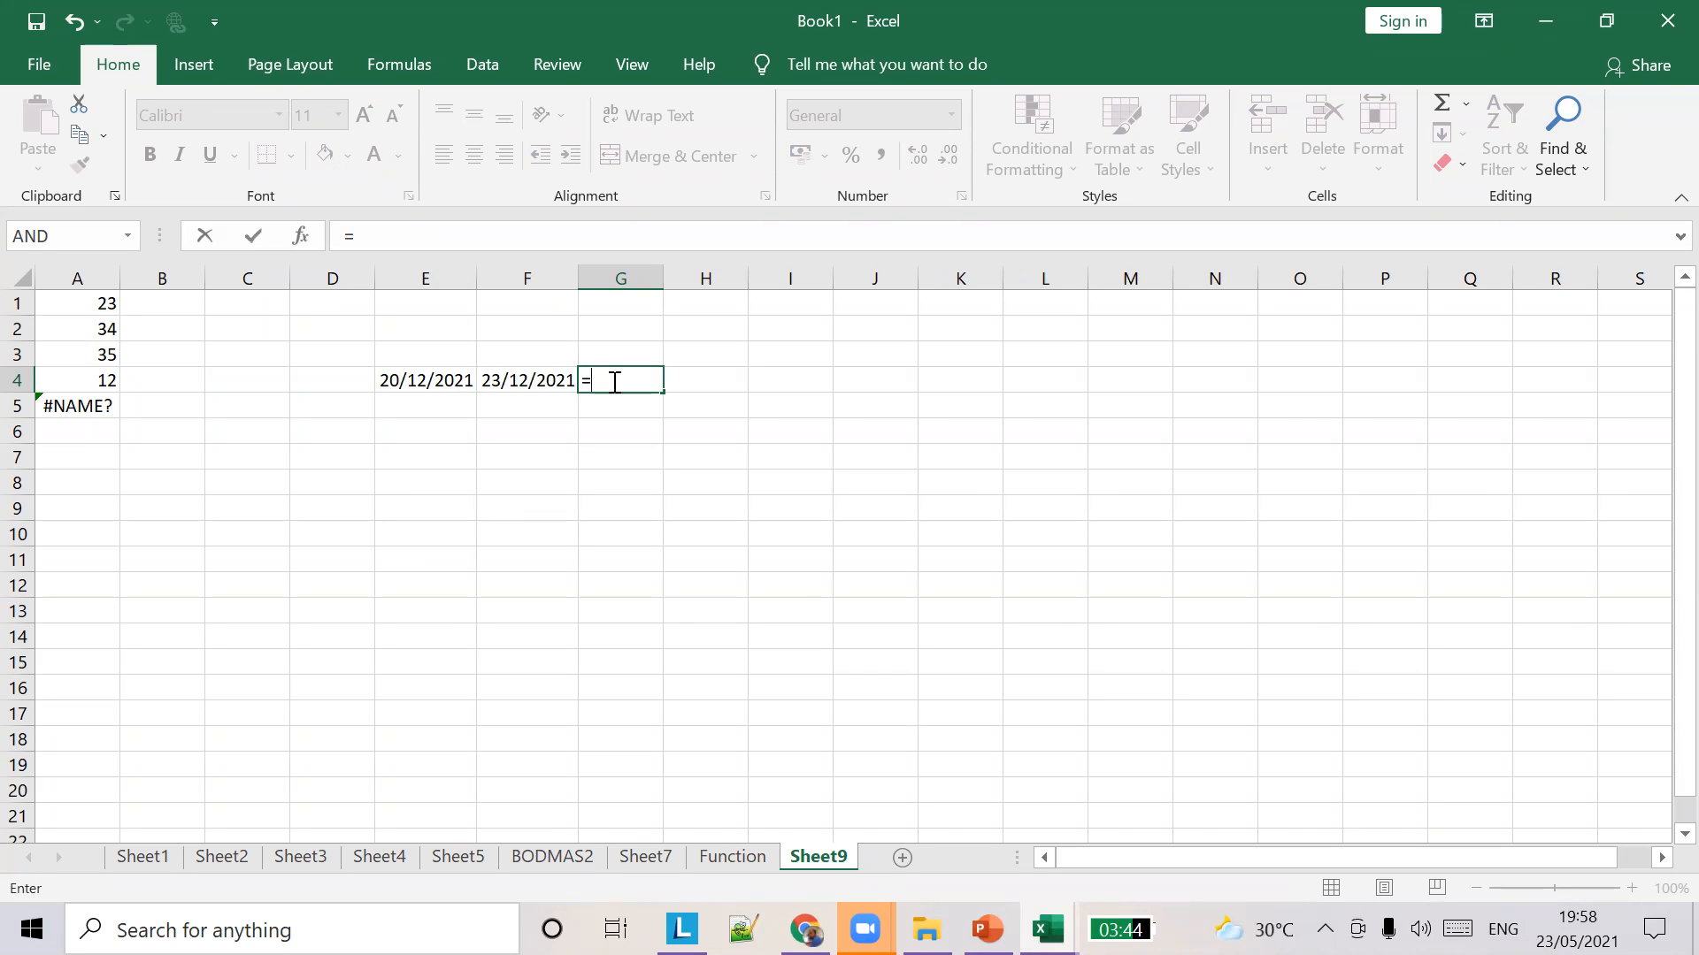
{"action": "type", "text": "DT"}
{"action": "key", "text": "BackSpace"}
{"action": "type", "text": "A"}
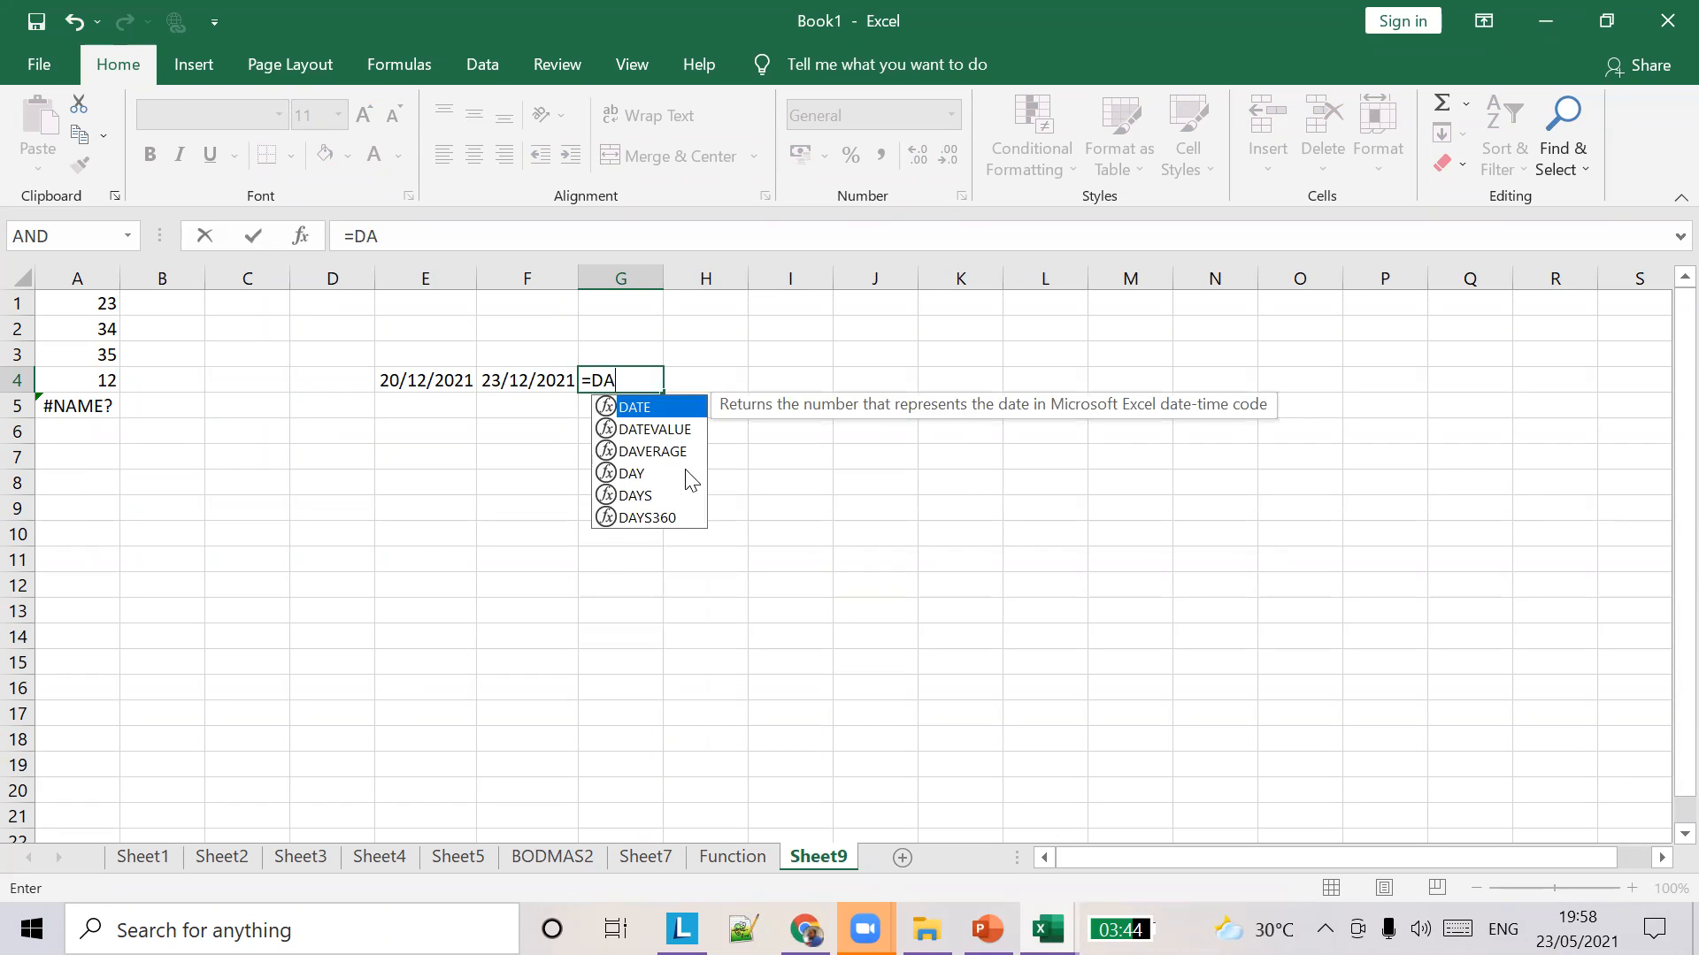
{"action": "key", "text": "BackSpace"}
{"action": "type", "text": "S"}
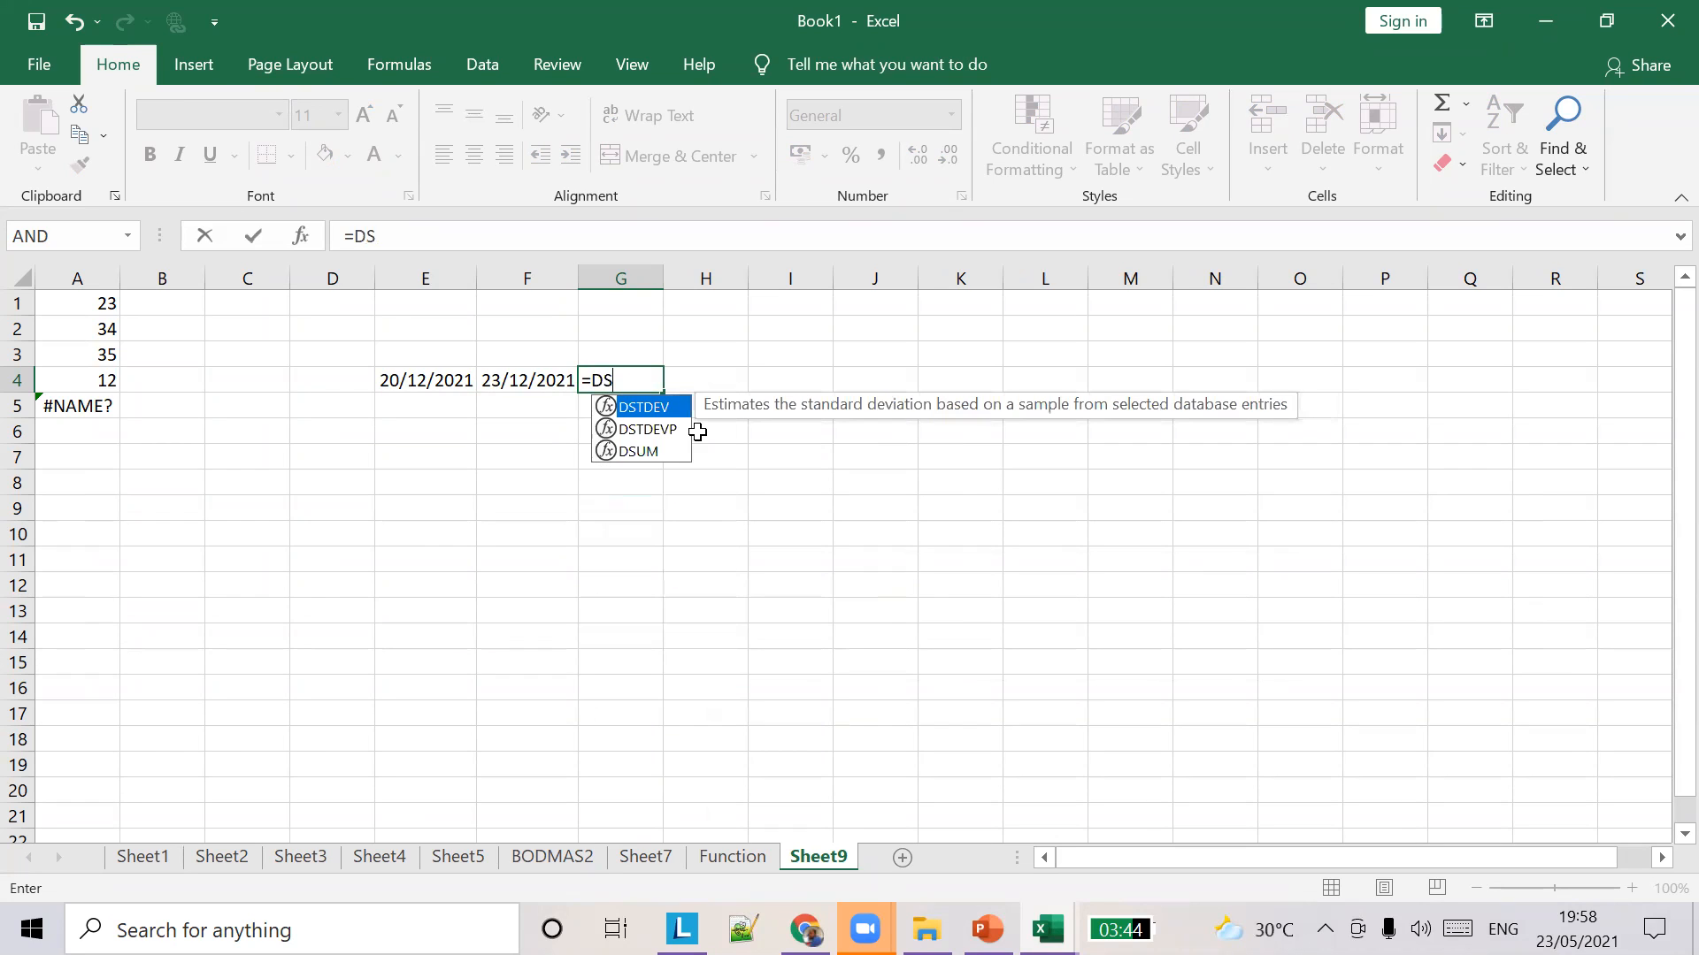
{"action": "key", "text": "BackSpace"}
{"action": "type", "text": "A"}
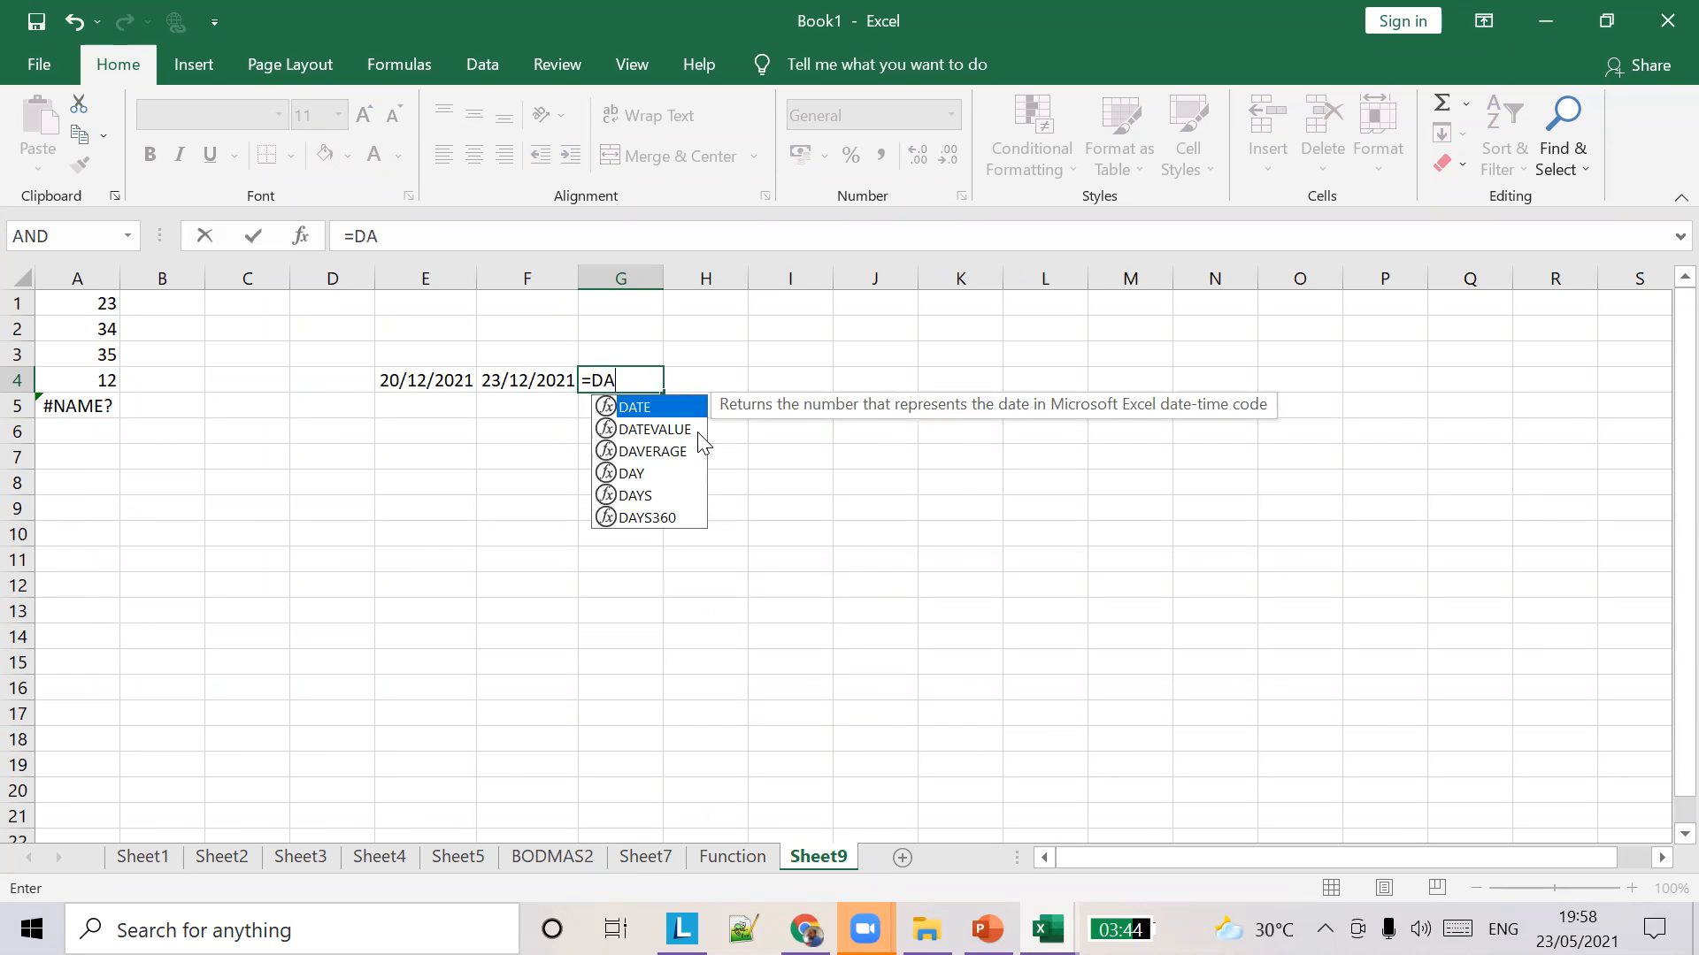
{"action": "key", "text": "Down"}
{"action": "key", "text": "Down"}
{"action": "key", "text": "Down"}
{"action": "key", "text": "Down"}
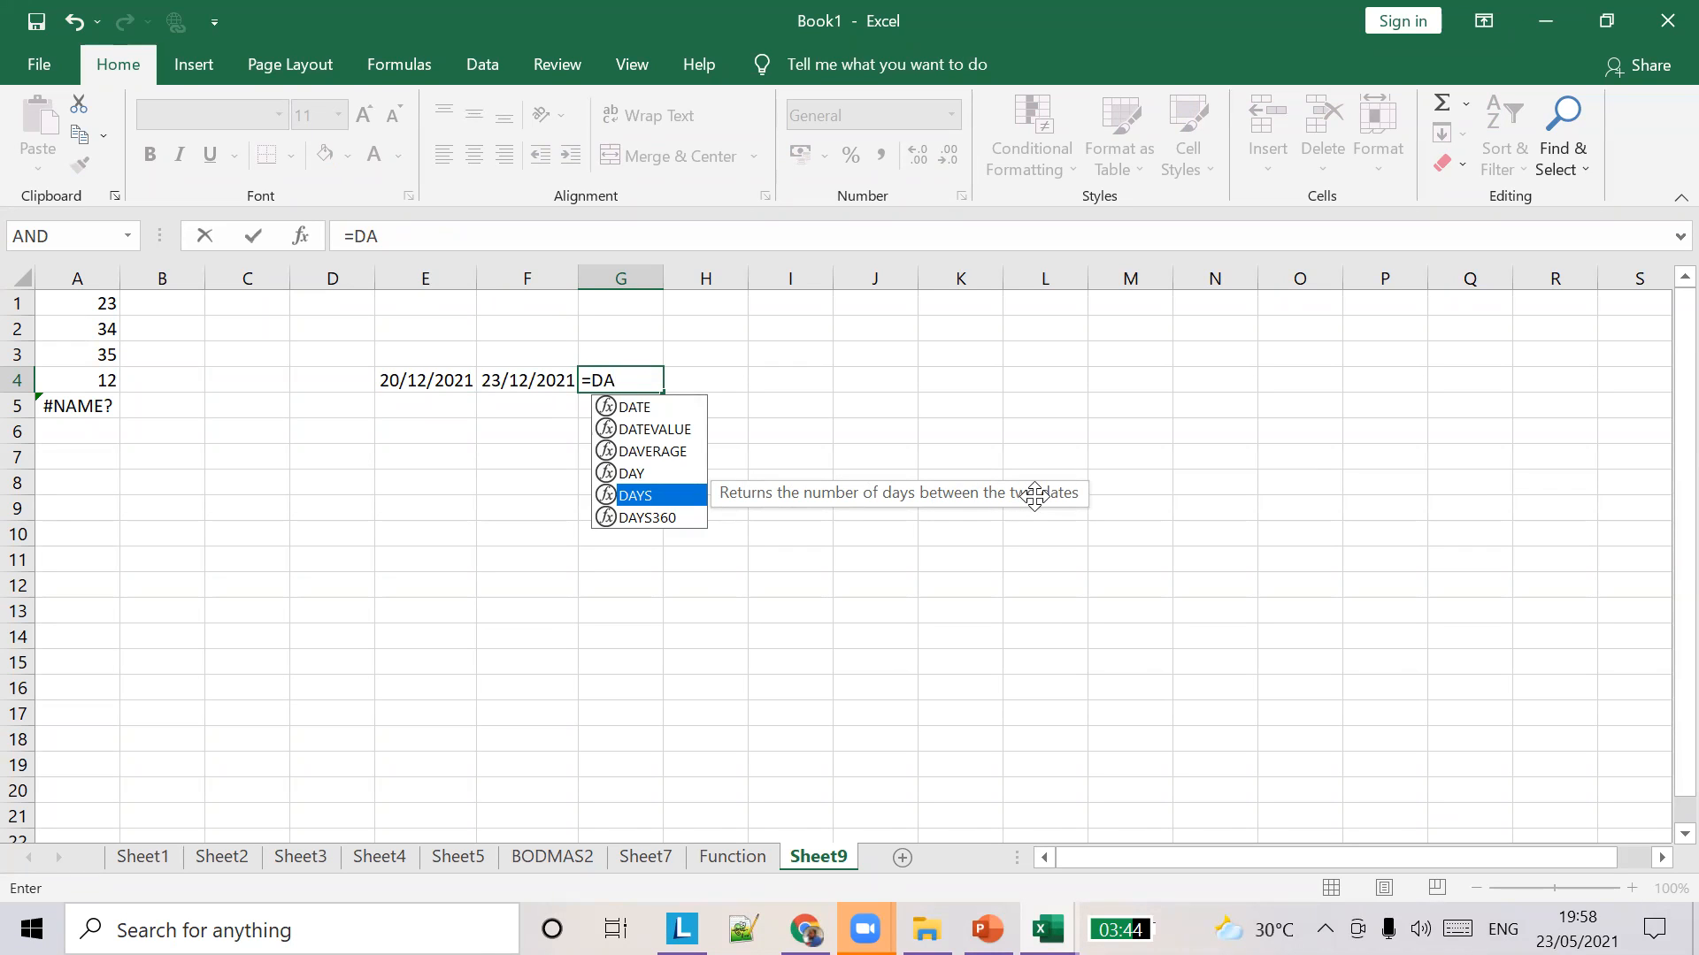
Complete the formula in cell G4 as =DAYS(F4,E4) to count the days between the two dates.
{"action": "type", "text": "YS"}
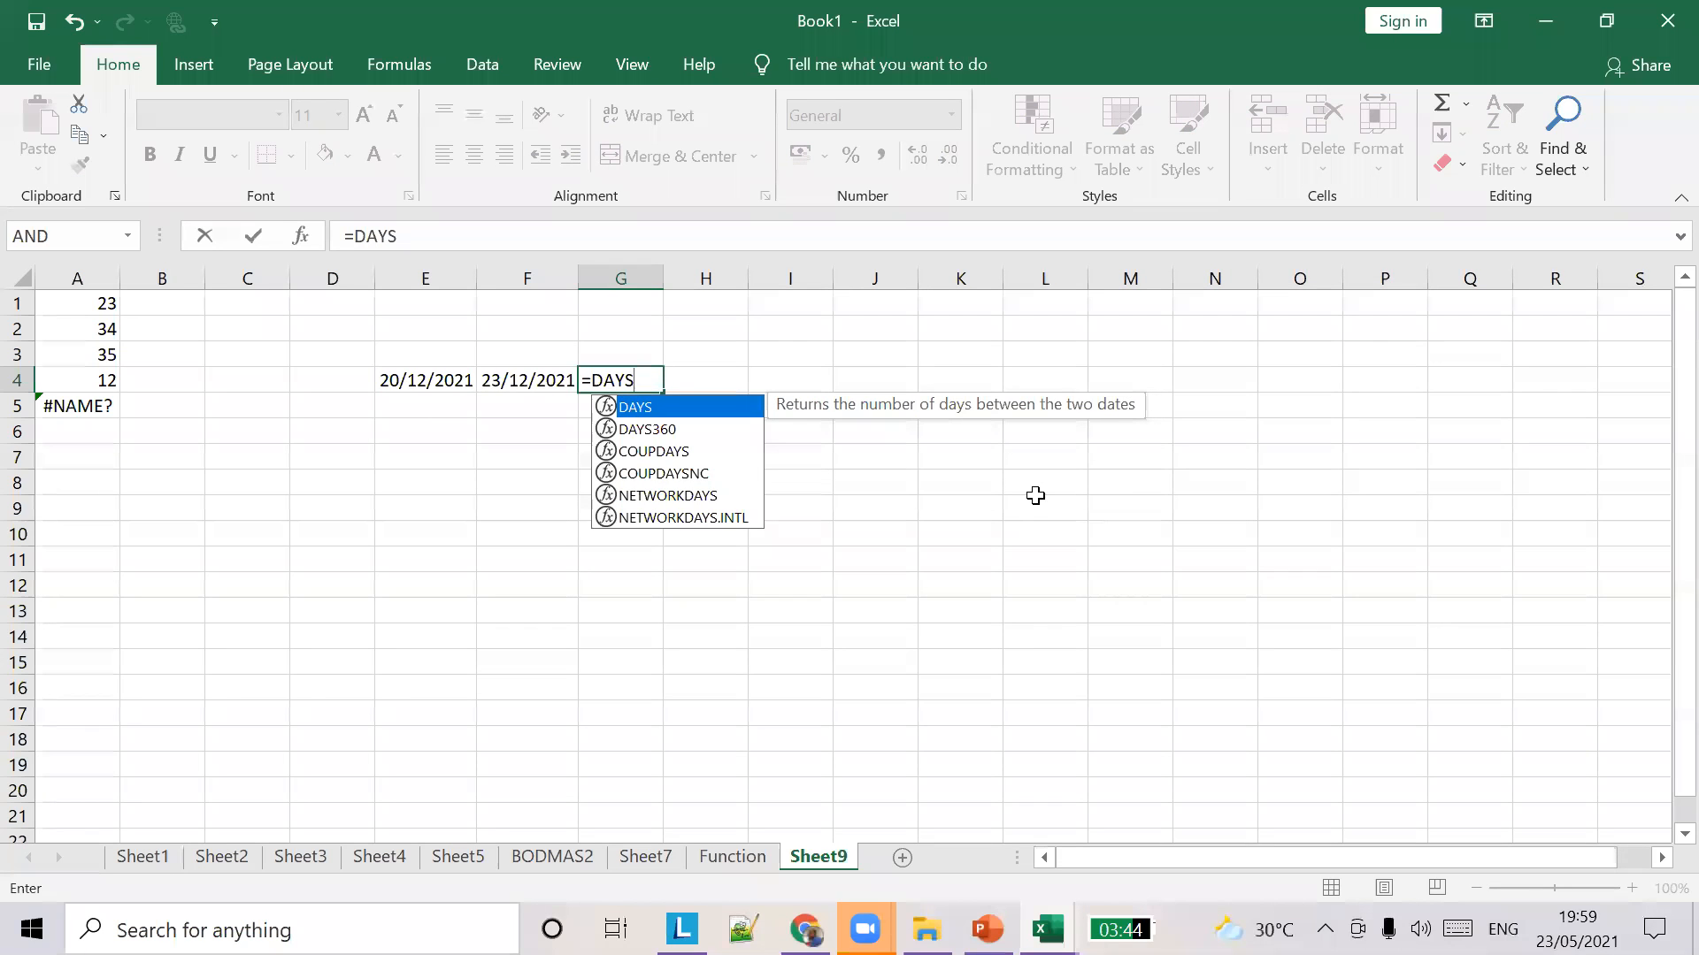
{"action": "type", "text": "("}
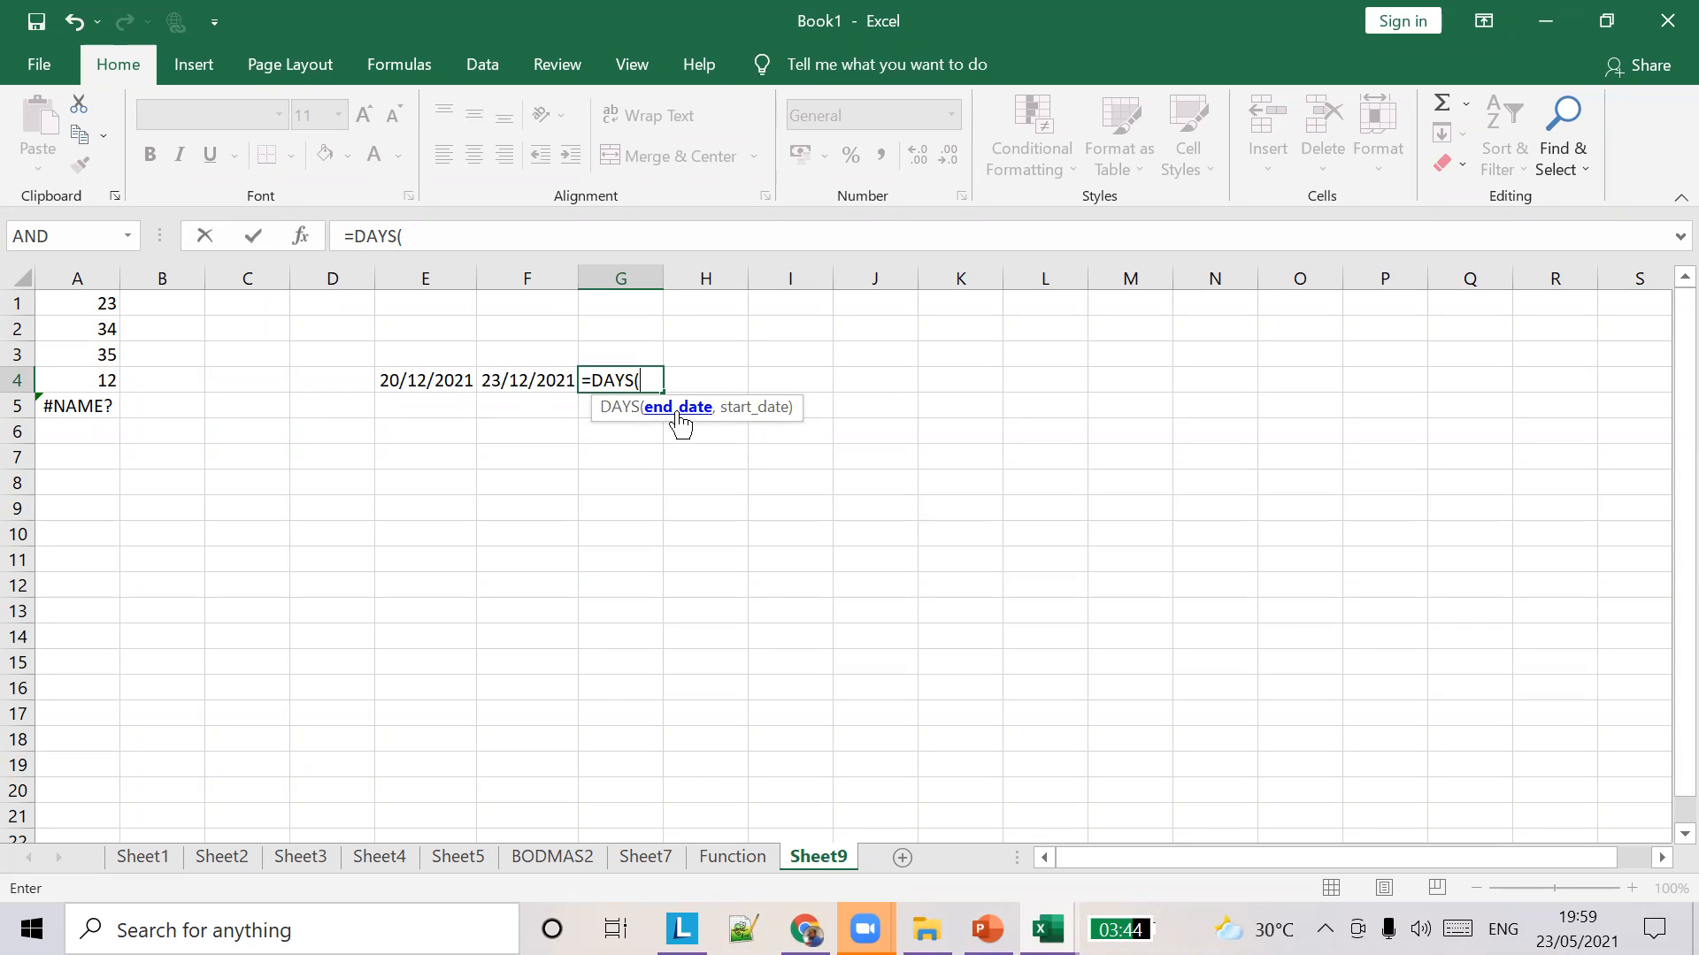
{"action": "type", "text": "F4"}
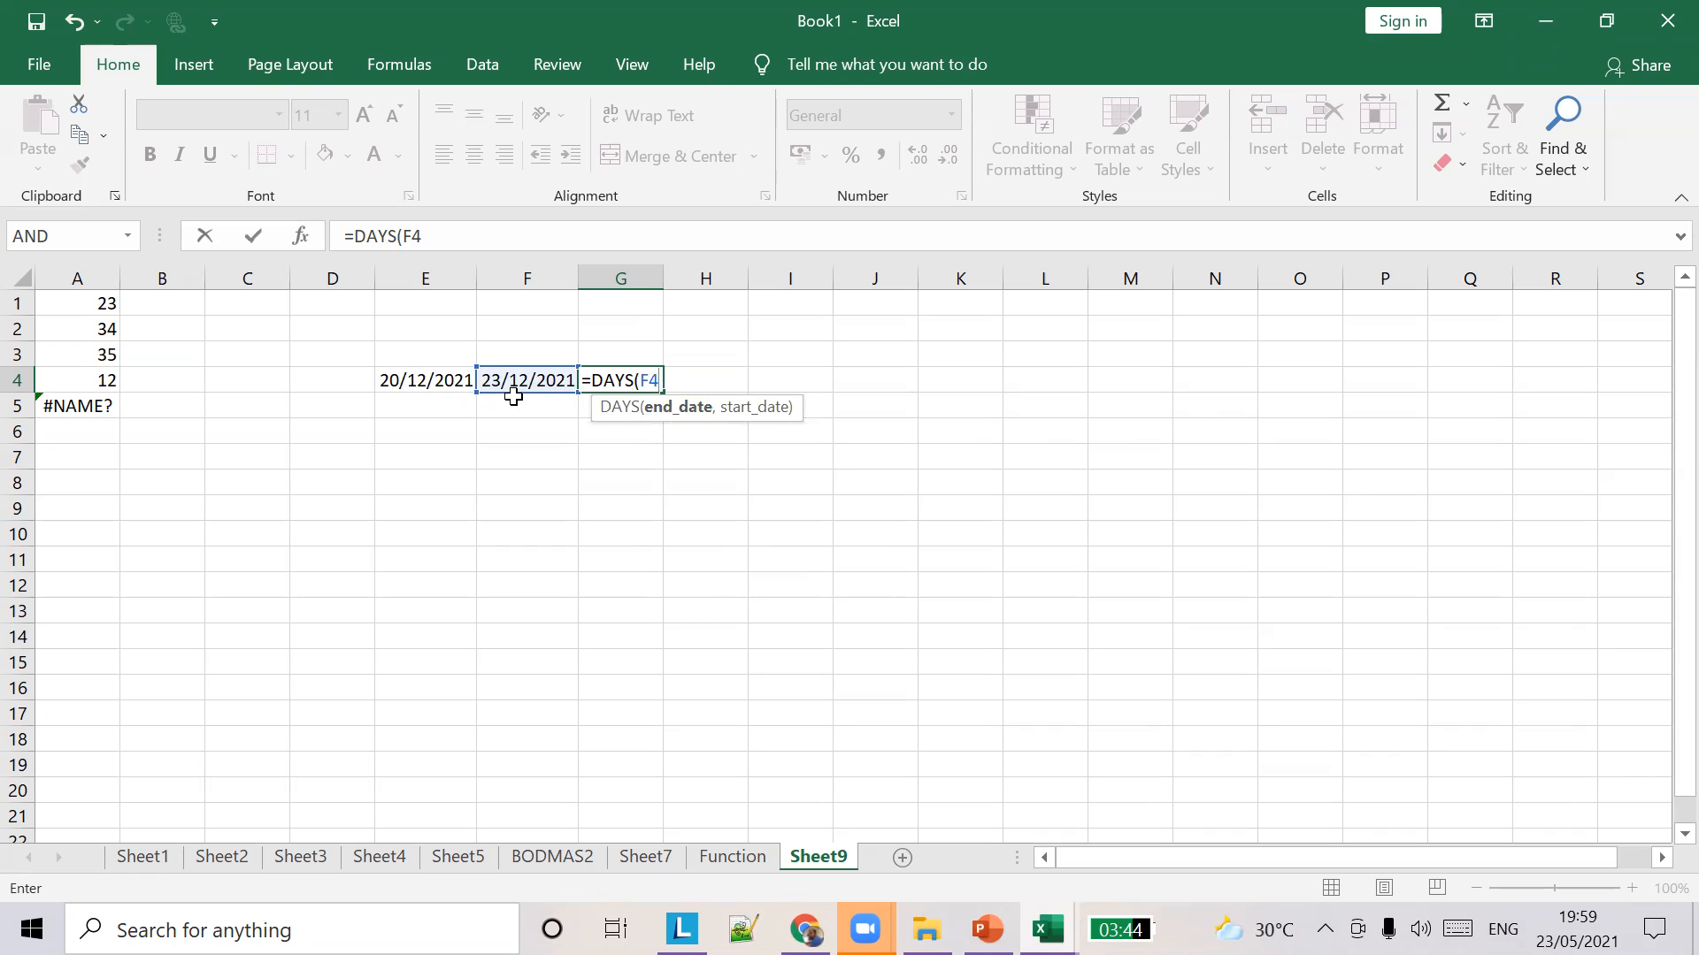
{"action": "type", "text": ","}
{"action": "type", "text": "E4"}
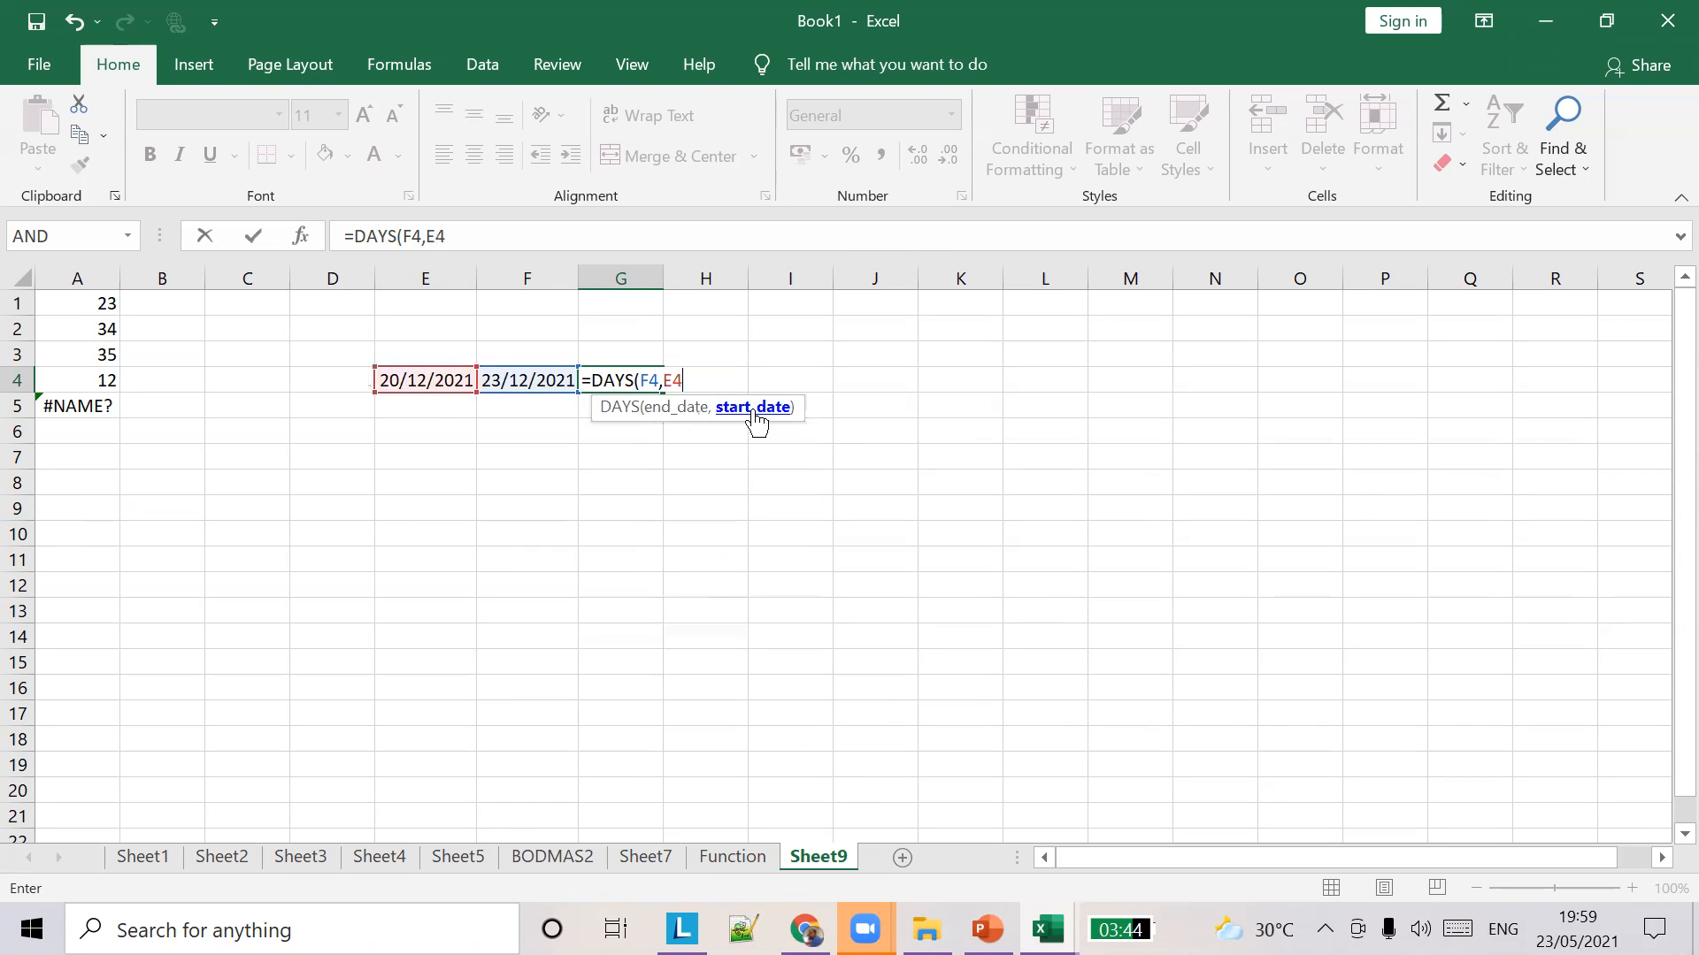
{"action": "key", "text": "Tab"}
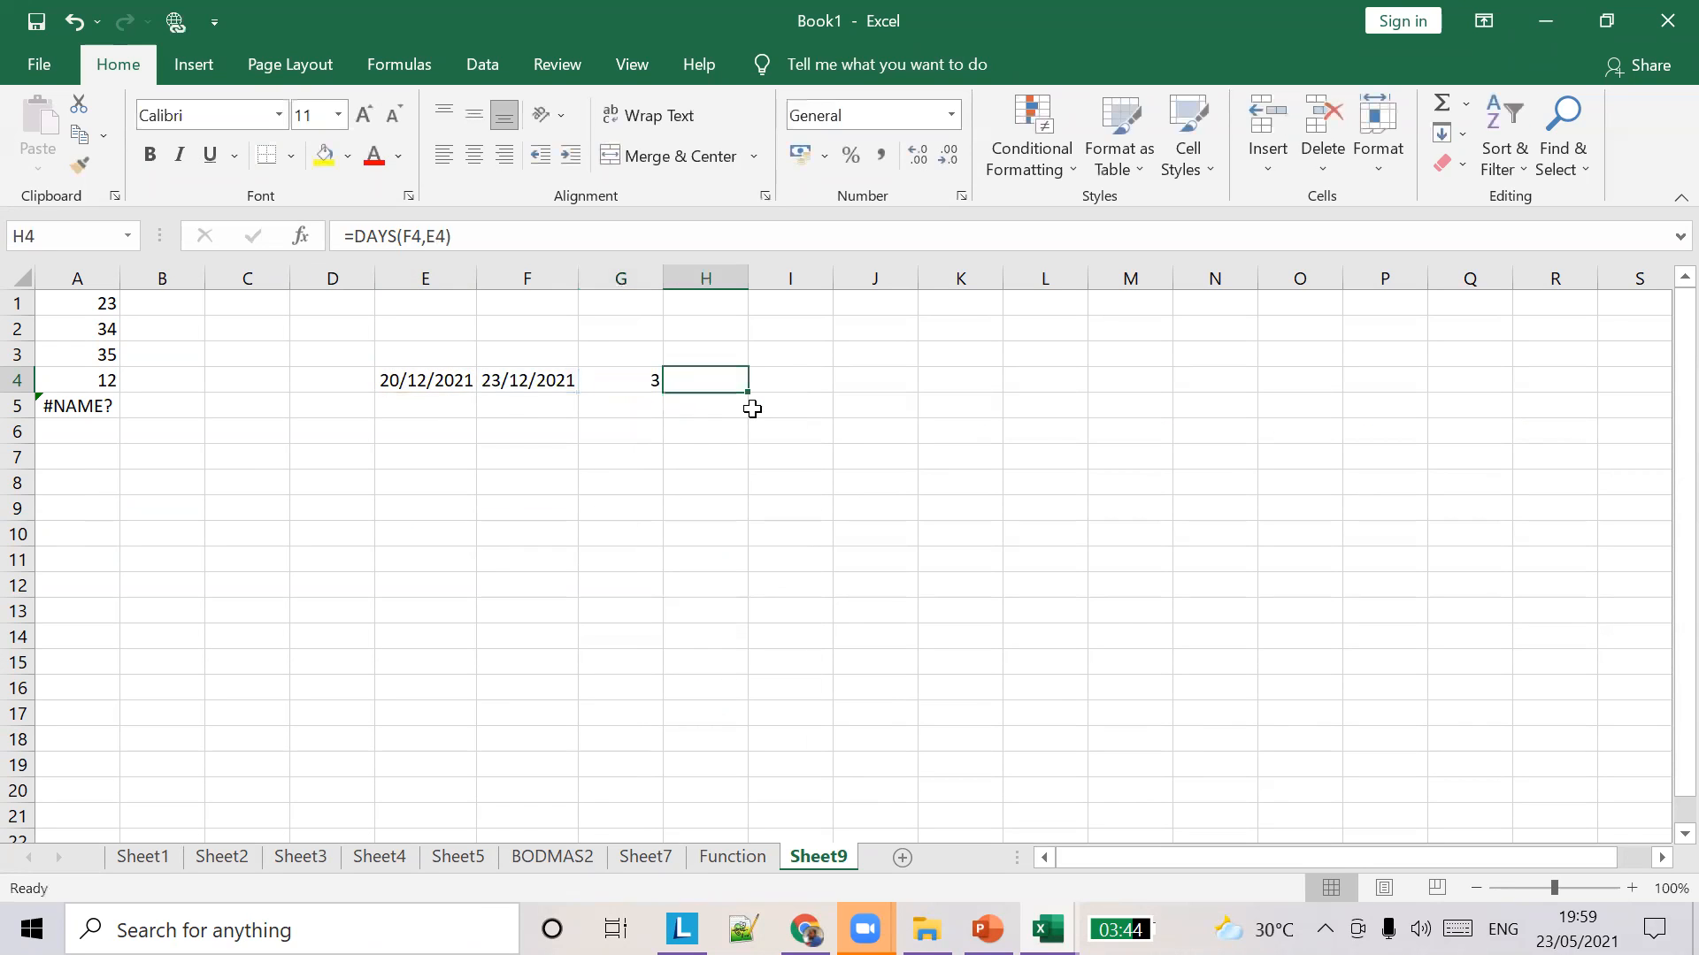
Review the DAYS formula in cell G4 and the end date in cell F4.
{"action": "left_click", "coordinate": [648, 380]}
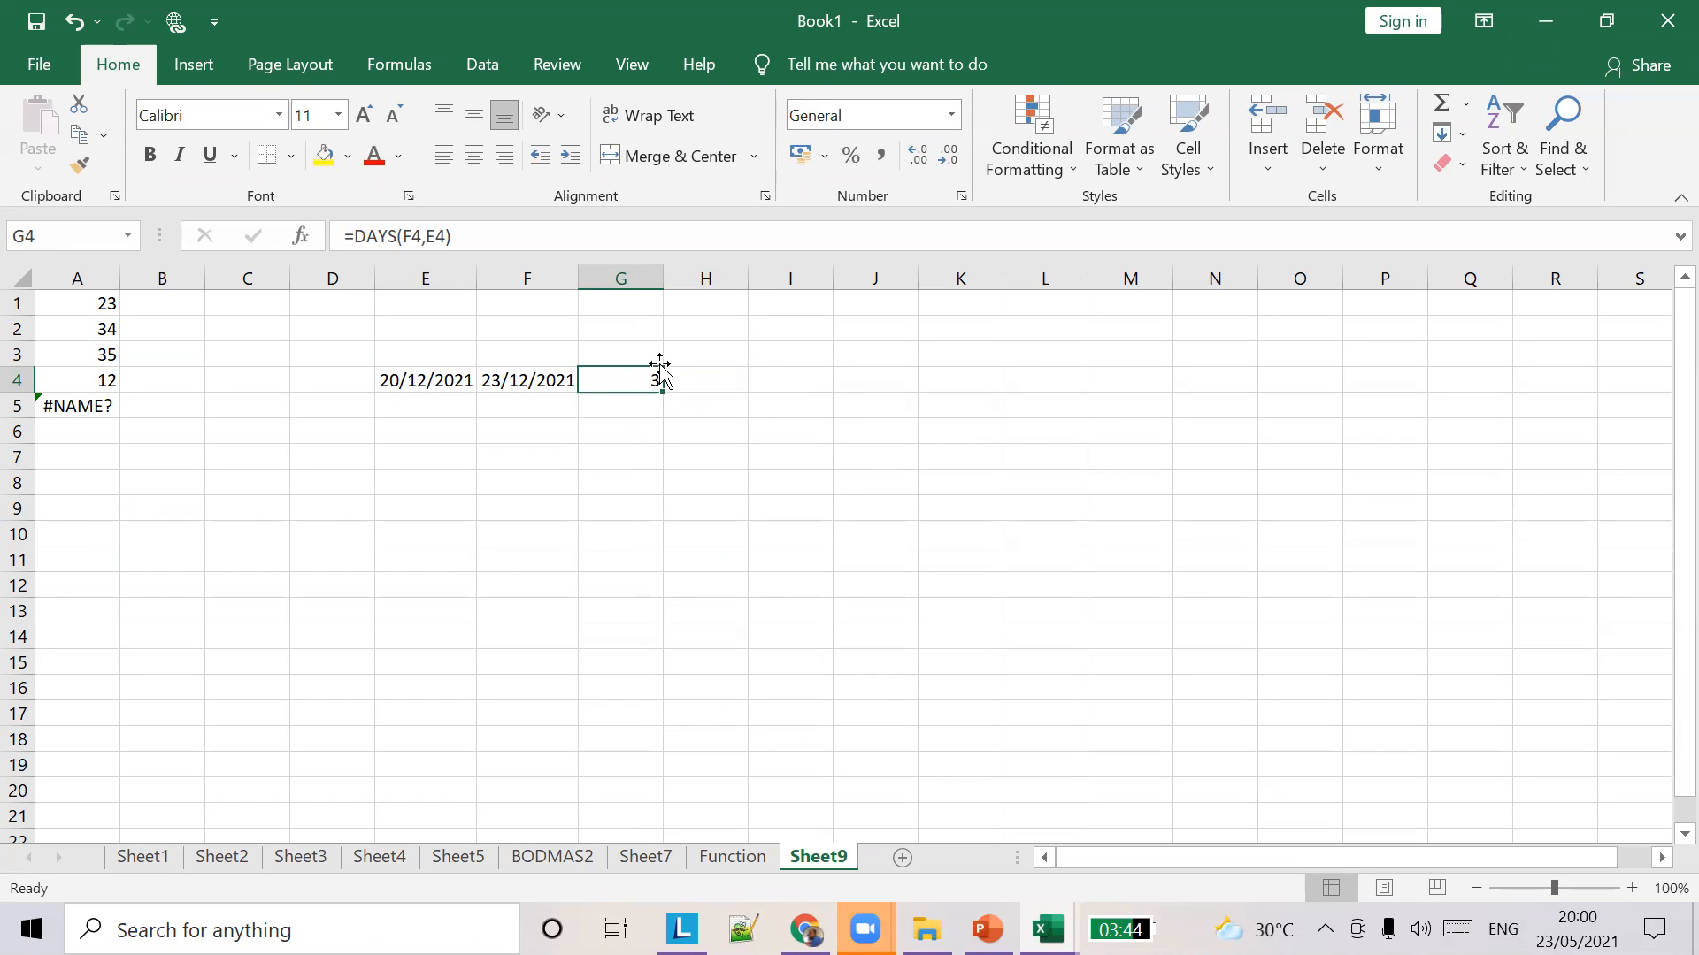
{"action": "left_click", "coordinate": [546, 378]}
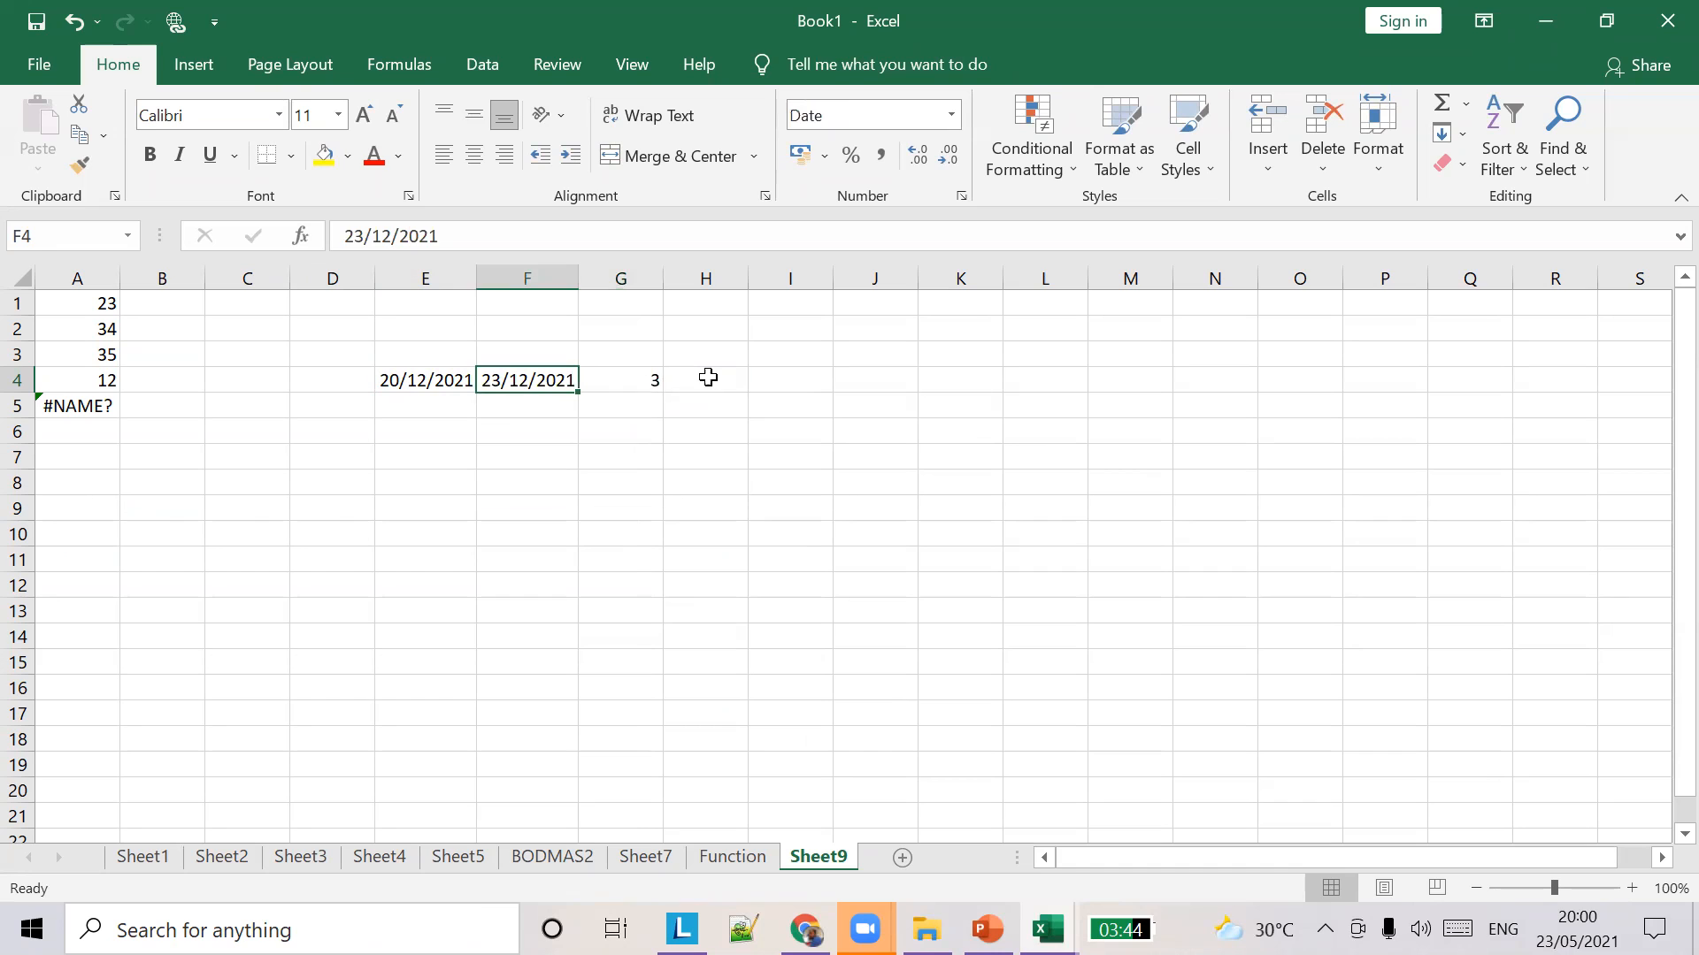
{"action": "left_click", "coordinate": [703, 380]}
{"action": "left_click", "coordinate": [618, 383]}
Start a formula in cell H4 and browse the suggested functions beginning with A and B.
{"action": "left_click", "coordinate": [717, 388]}
{"action": "type", "text": "="}
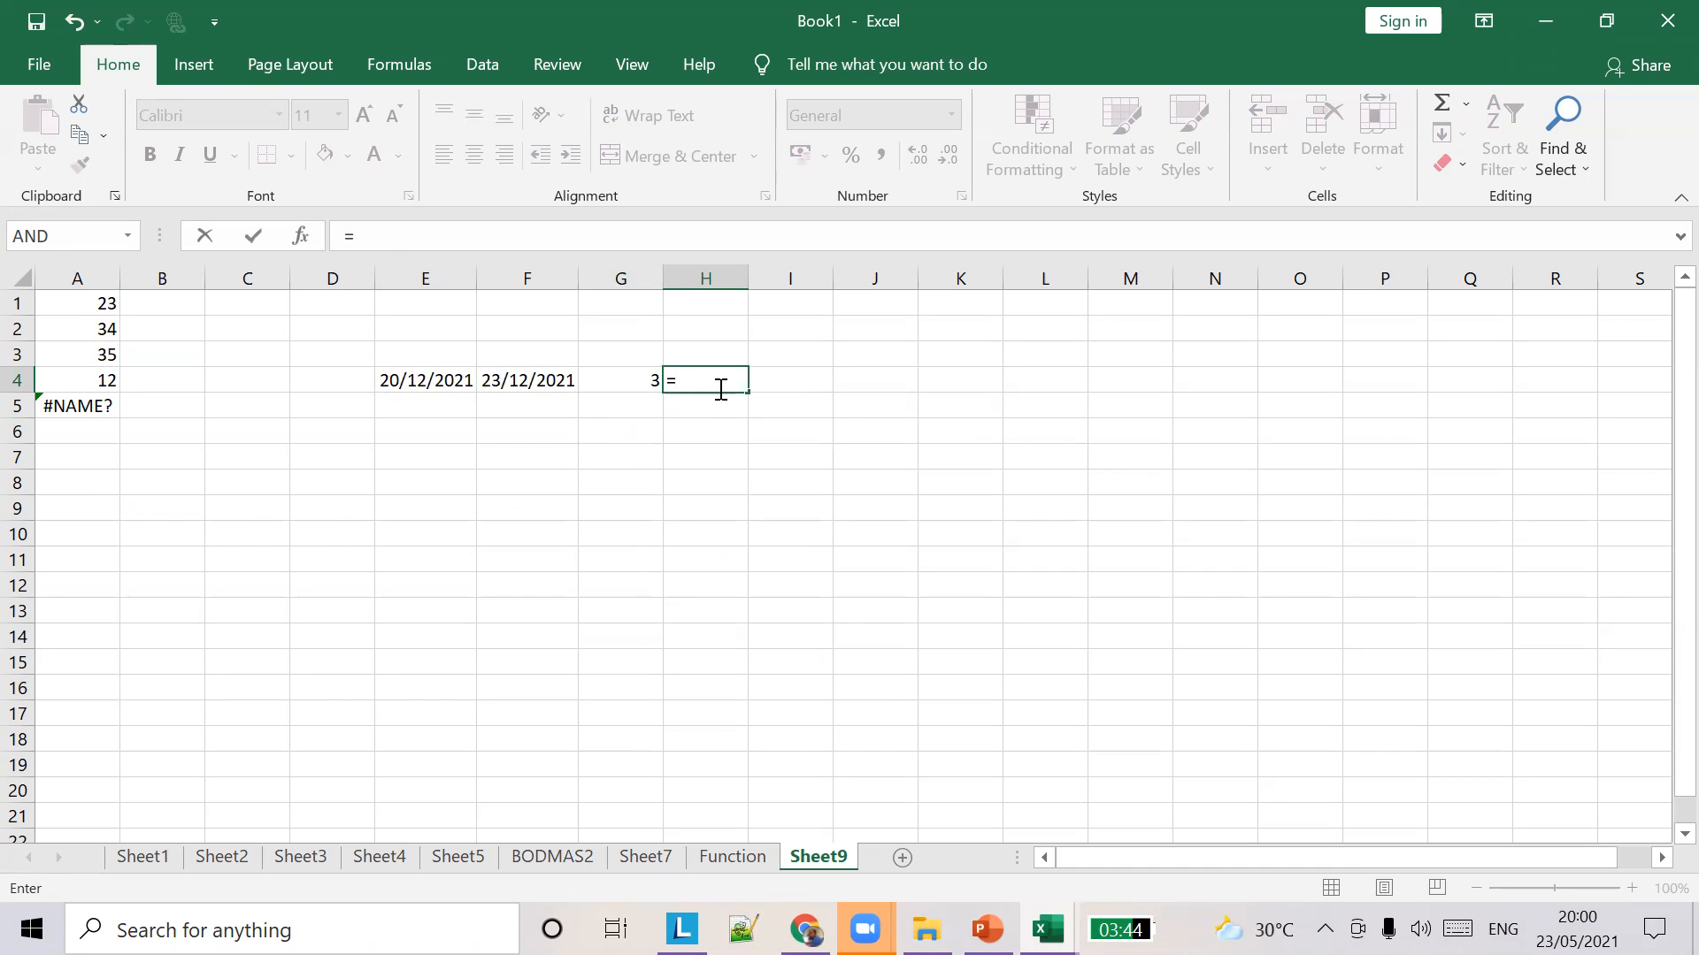
{"action": "type", "text": "a"}
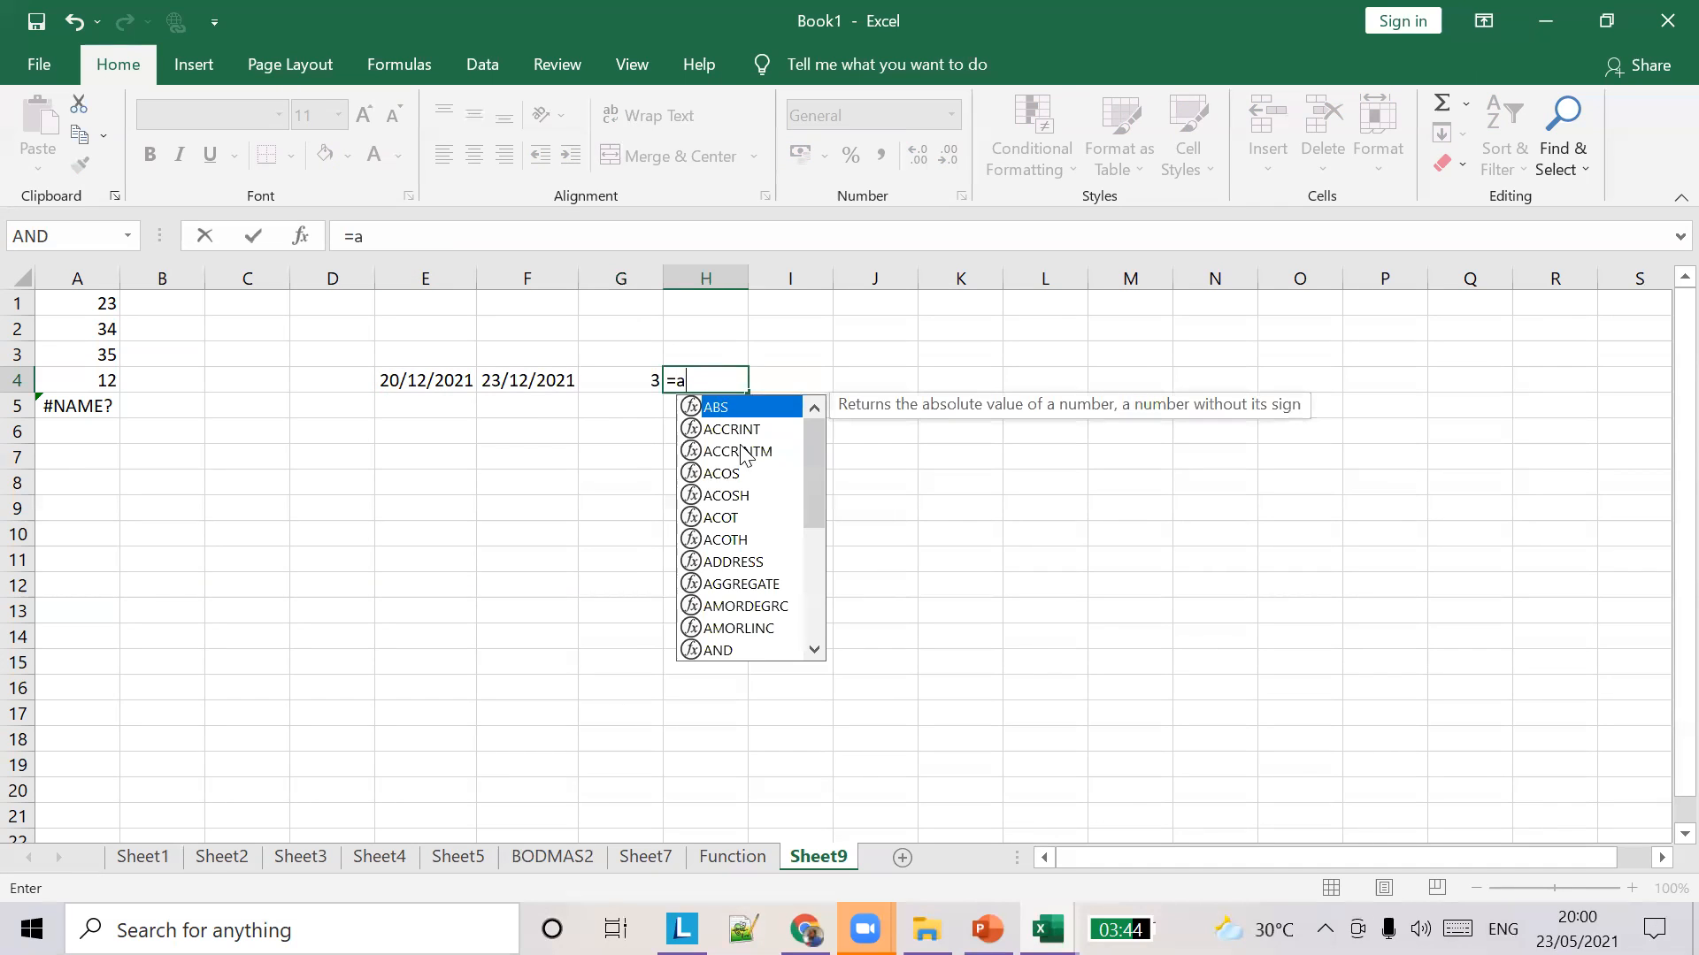
{"action": "scroll", "coordinate": [787, 557], "scroll_direction": "down", "scroll_amount": 4}
{"action": "key", "text": "BackSpace"}
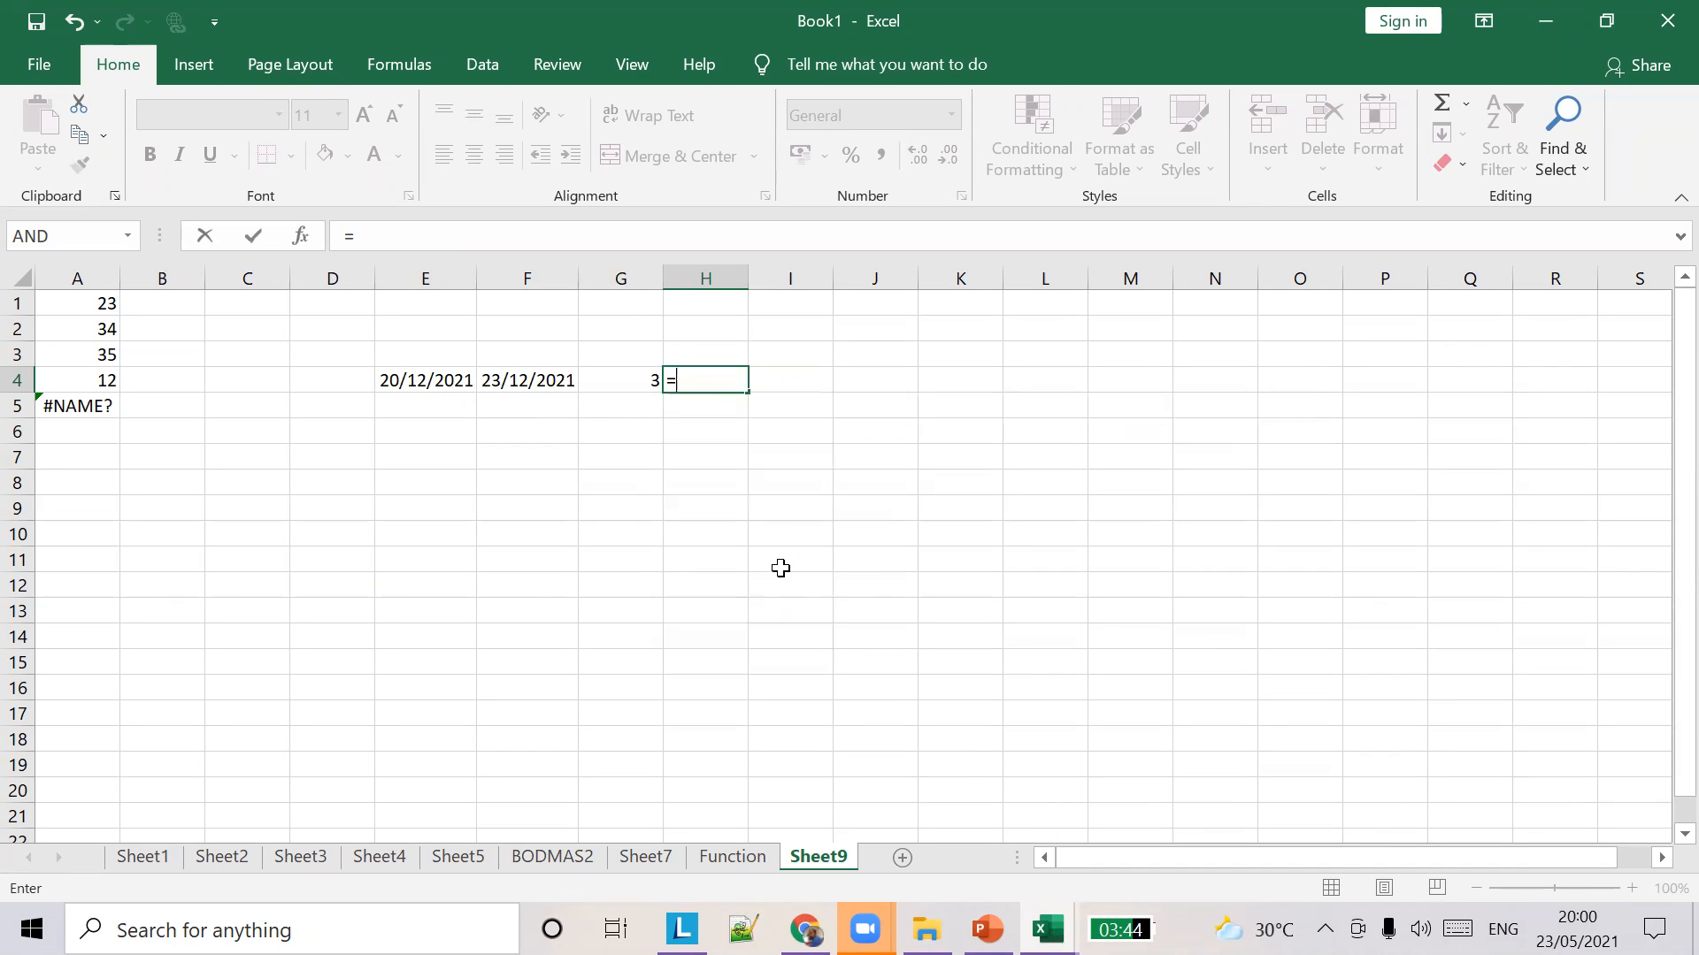
{"action": "type", "text": "B"}
{"action": "key", "text": "Down"}
{"action": "key", "text": "Down"}
{"action": "key", "text": "Down"}
{"action": "key", "text": "Down"}
{"action": "key", "text": "Down"}
{"action": "key", "text": "Down"}
{"action": "key", "text": "Down"}
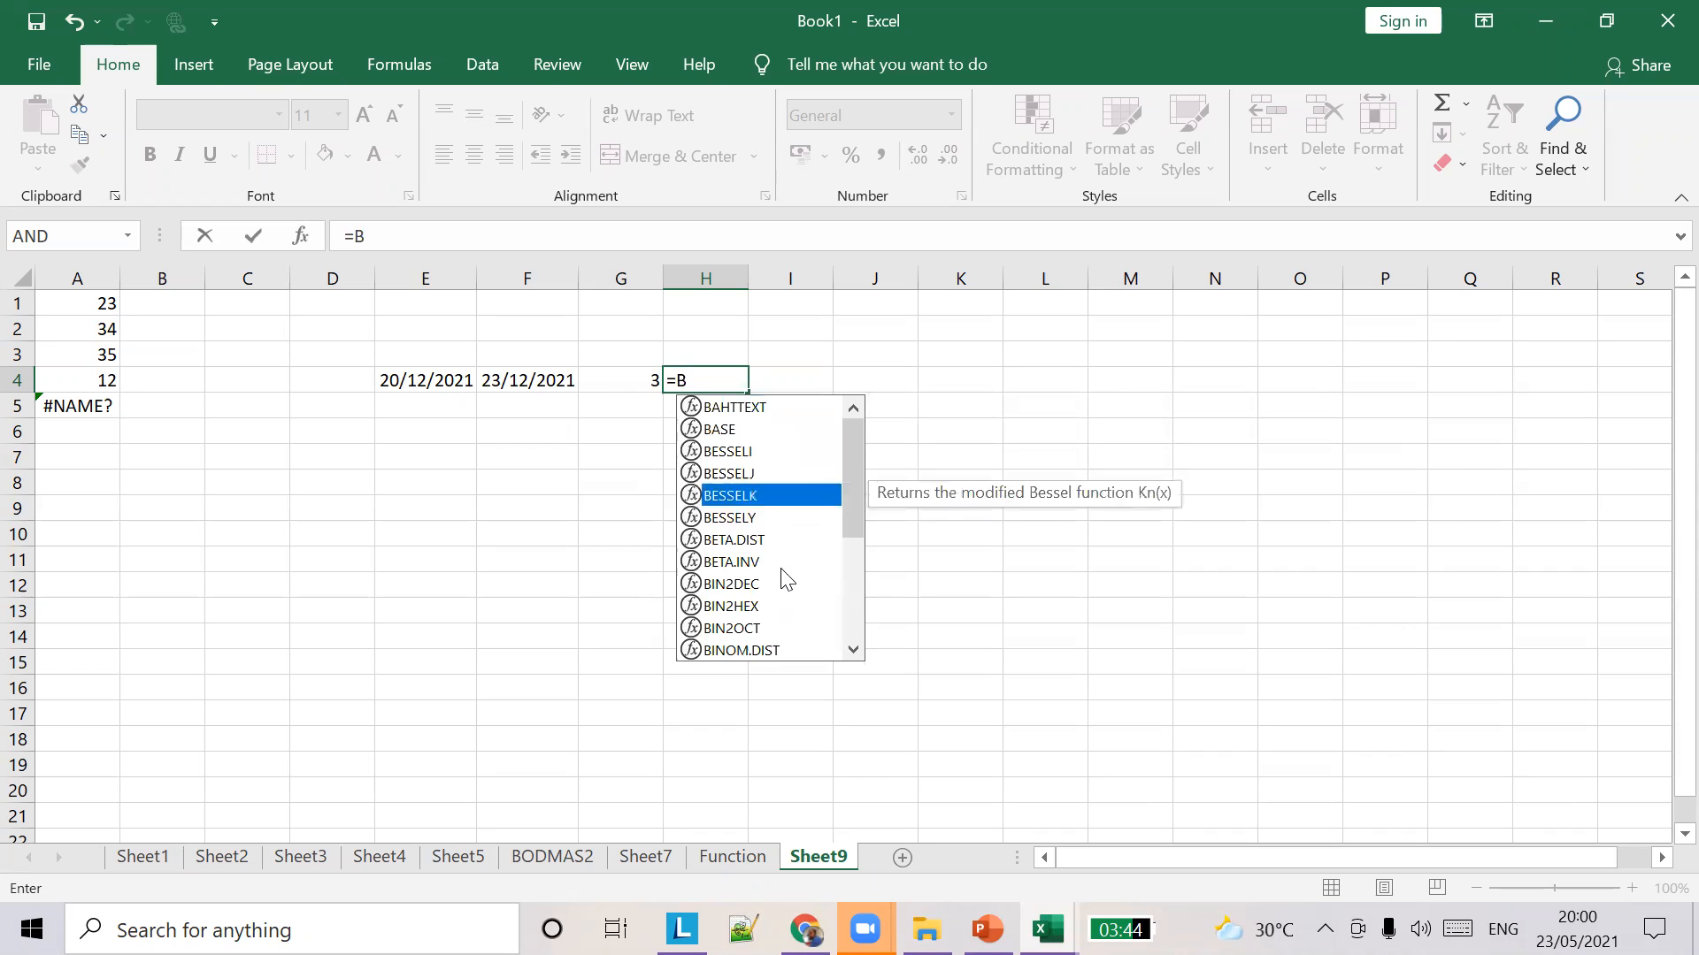
{"action": "key", "text": "BackSpace"}
{"action": "type", "text": "V"}
{"action": "key", "text": "BackSpace"}
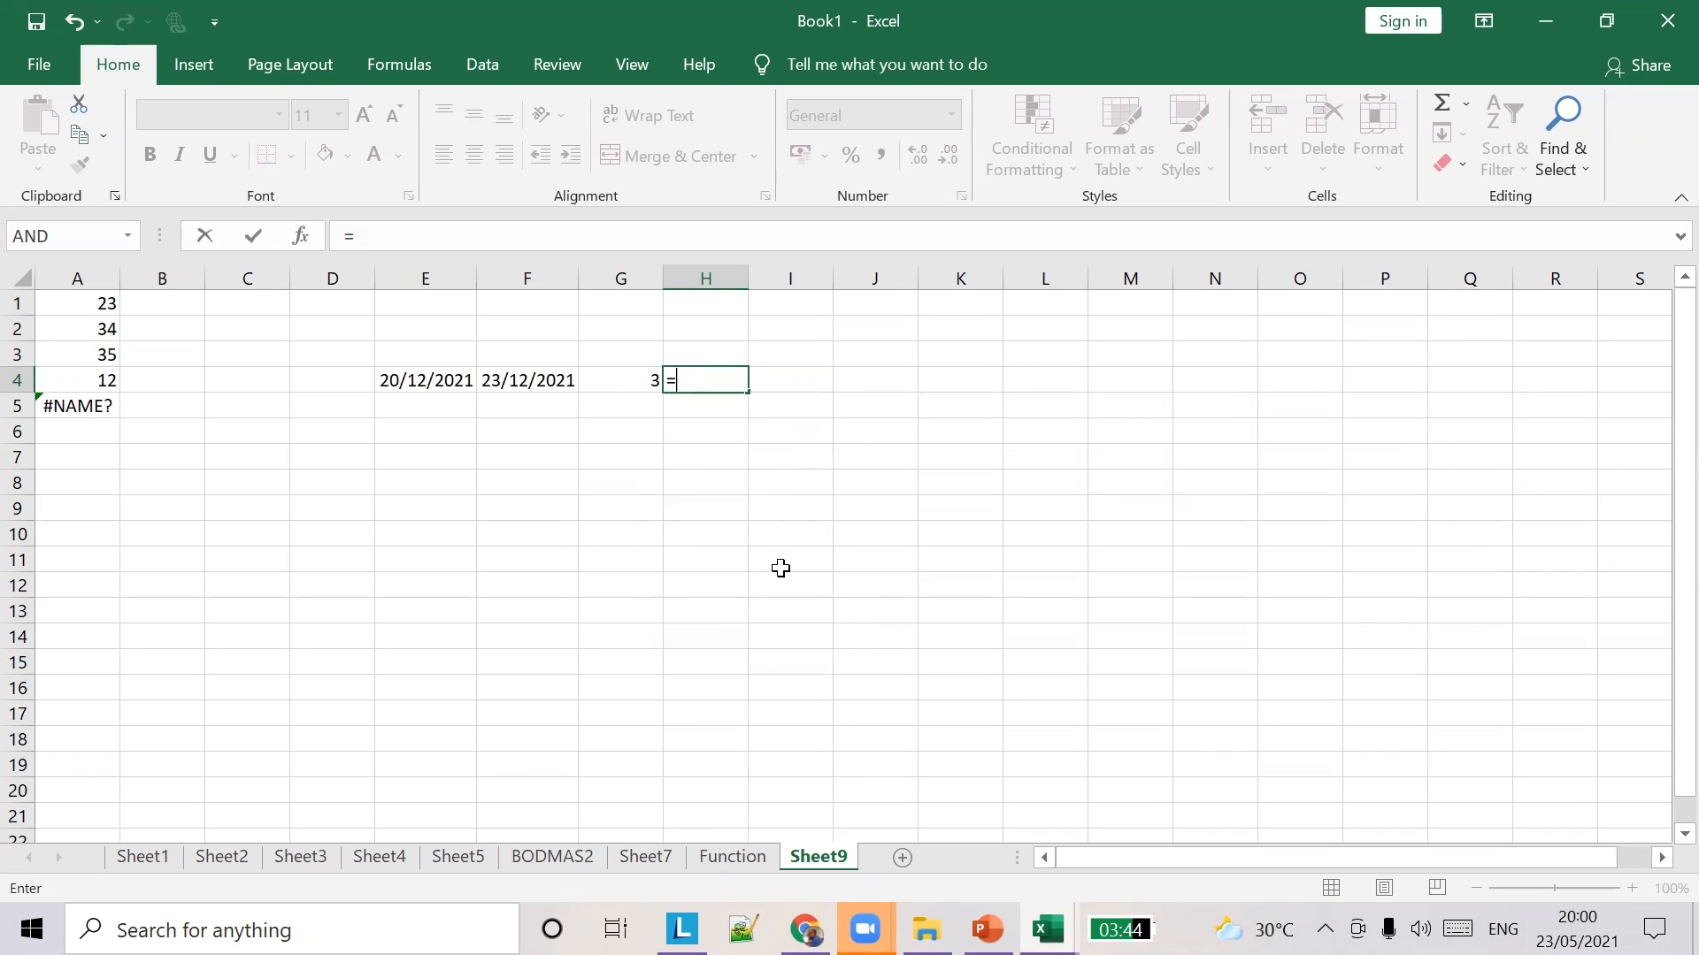
Browse the suggested functions beginning with C for the formula in cell H4, leaving only the equals sign.
{"action": "type", "text": "C"}
{"action": "key", "text": "Down"}
{"action": "key", "text": "Down"}
{"action": "key", "text": "Down"}
{"action": "key", "text": "Down"}
{"action": "key", "text": "Down"}
{"action": "key", "text": "Down"}
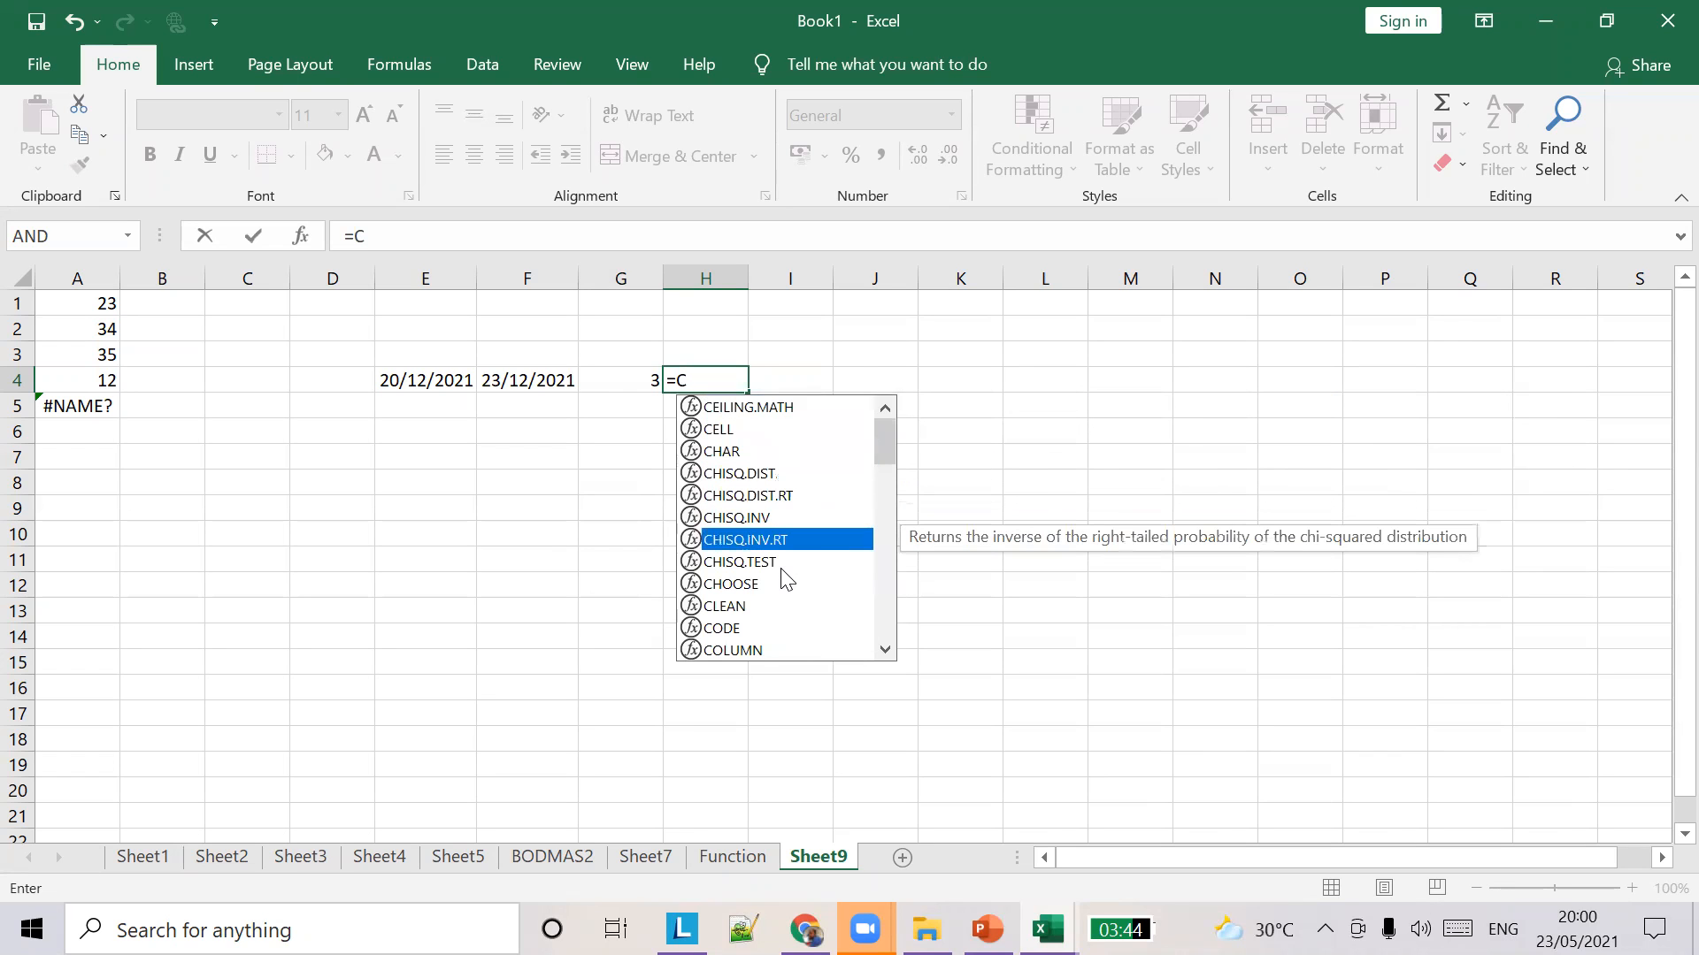
{"action": "scroll", "coordinate": [789, 570], "scroll_direction": "down", "scroll_amount": 12}
{"action": "scroll", "coordinate": [789, 571], "scroll_direction": "down", "scroll_amount": 3}
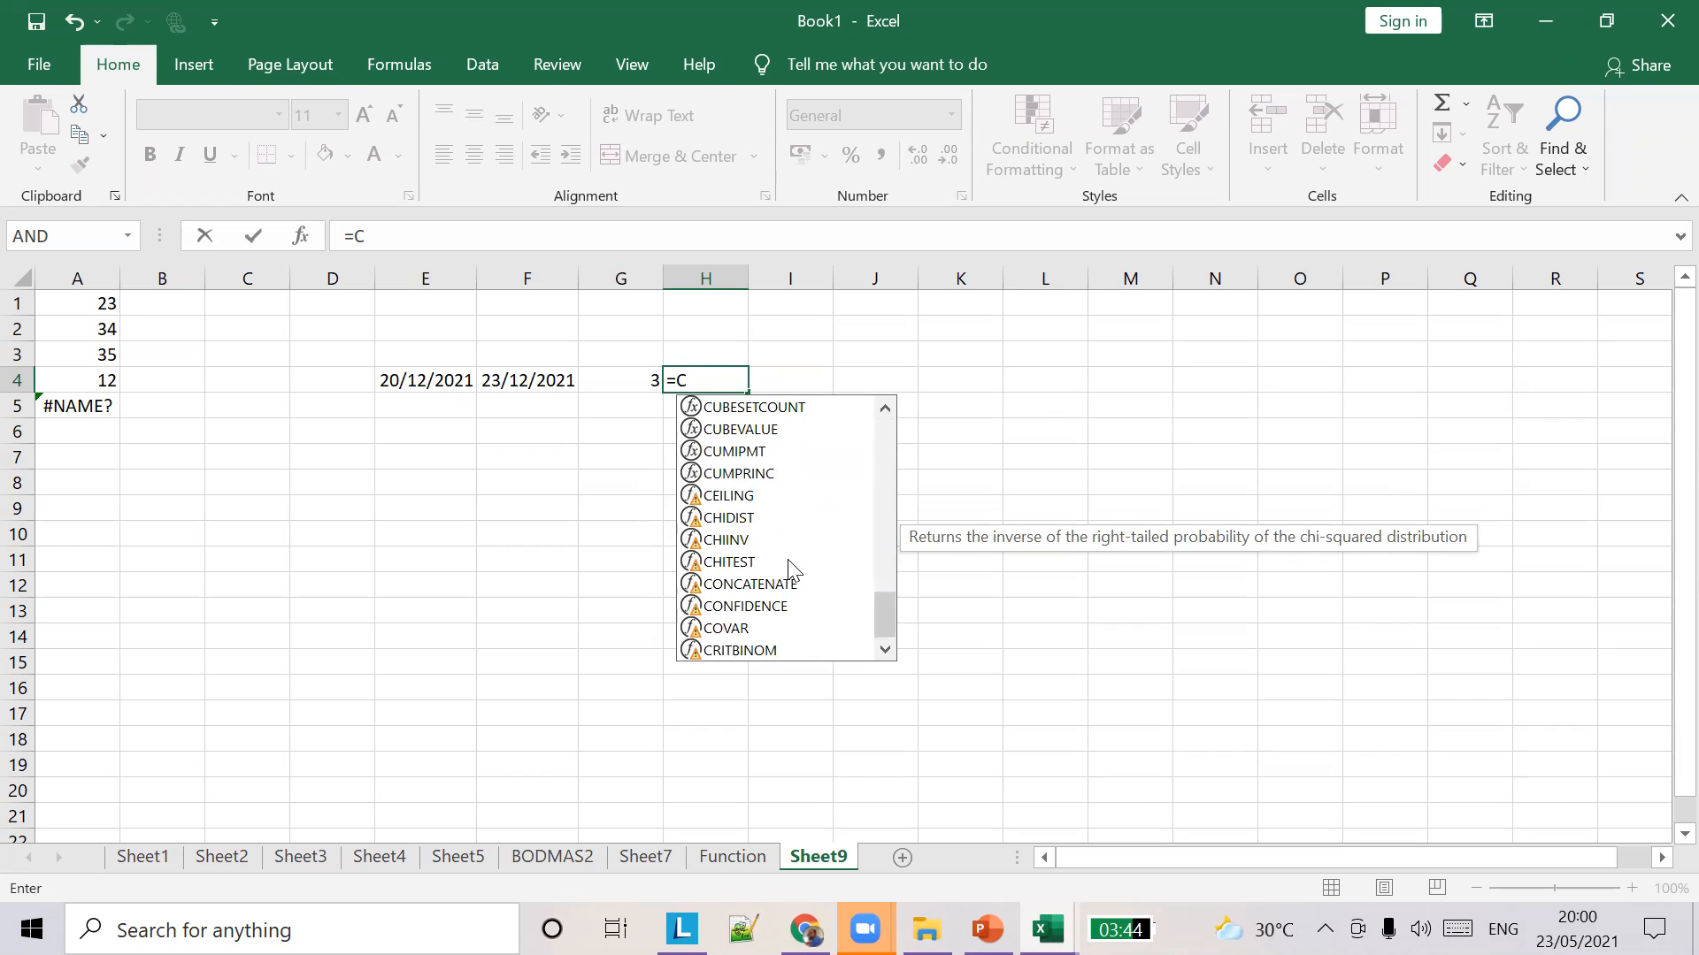
{"action": "scroll", "coordinate": [756, 527], "scroll_direction": "up", "scroll_amount": 13}
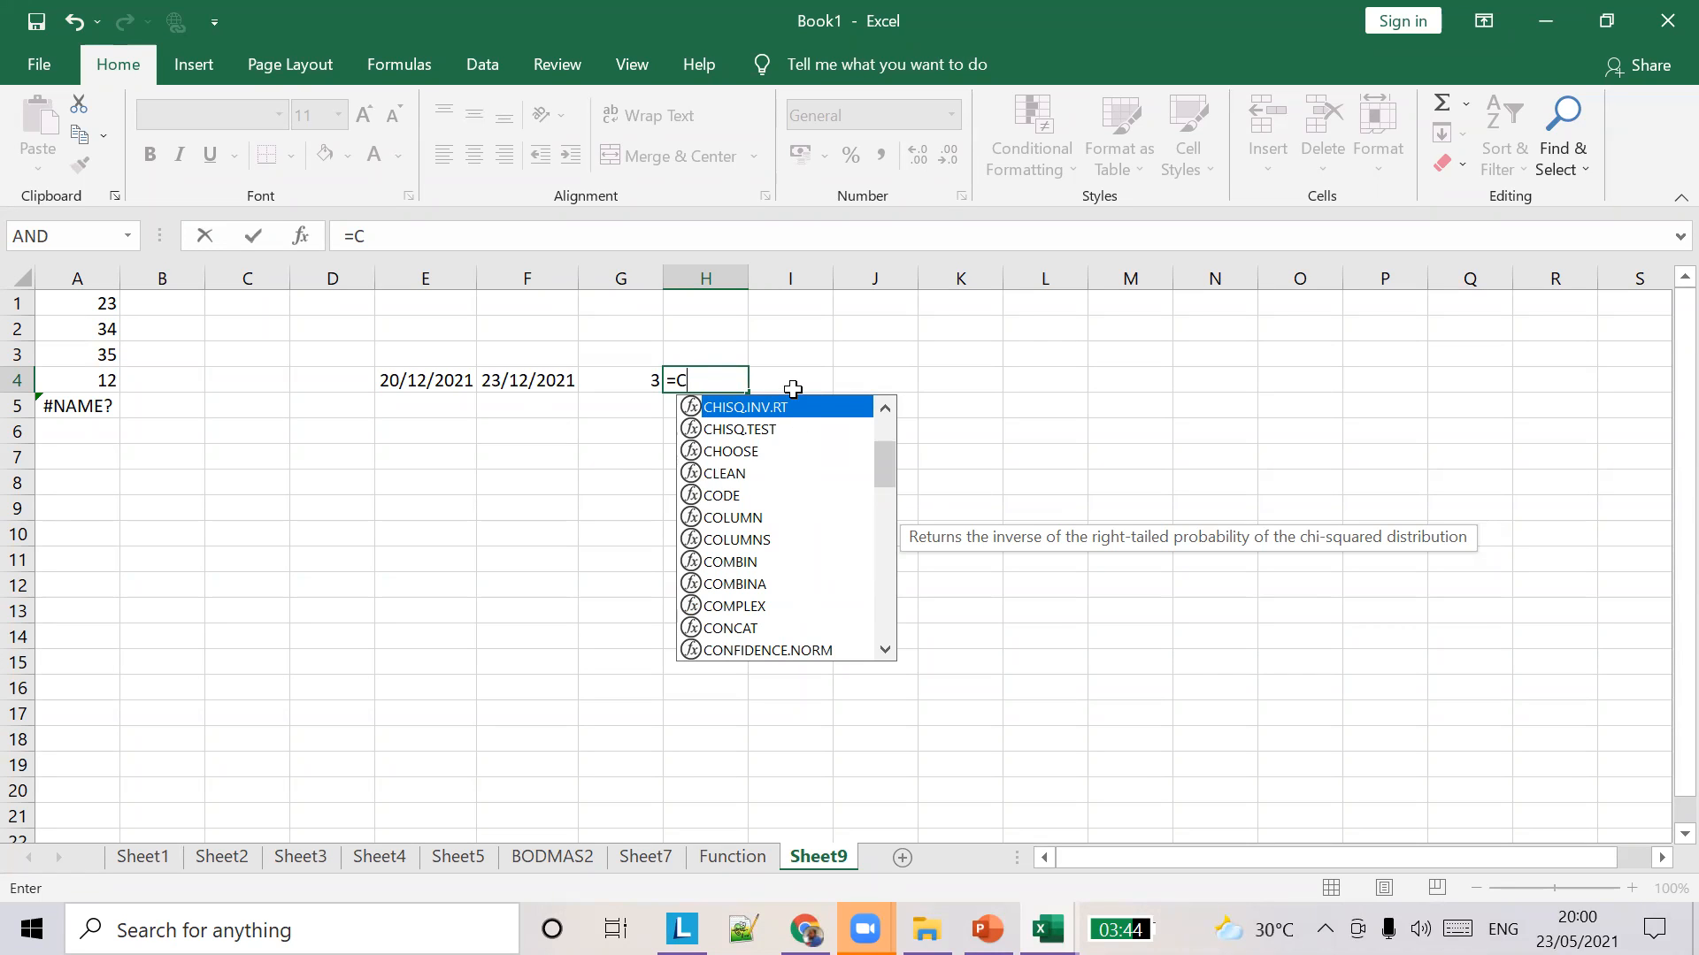
{"action": "key", "text": "Escape"}
{"action": "key", "text": "BackSpace"}
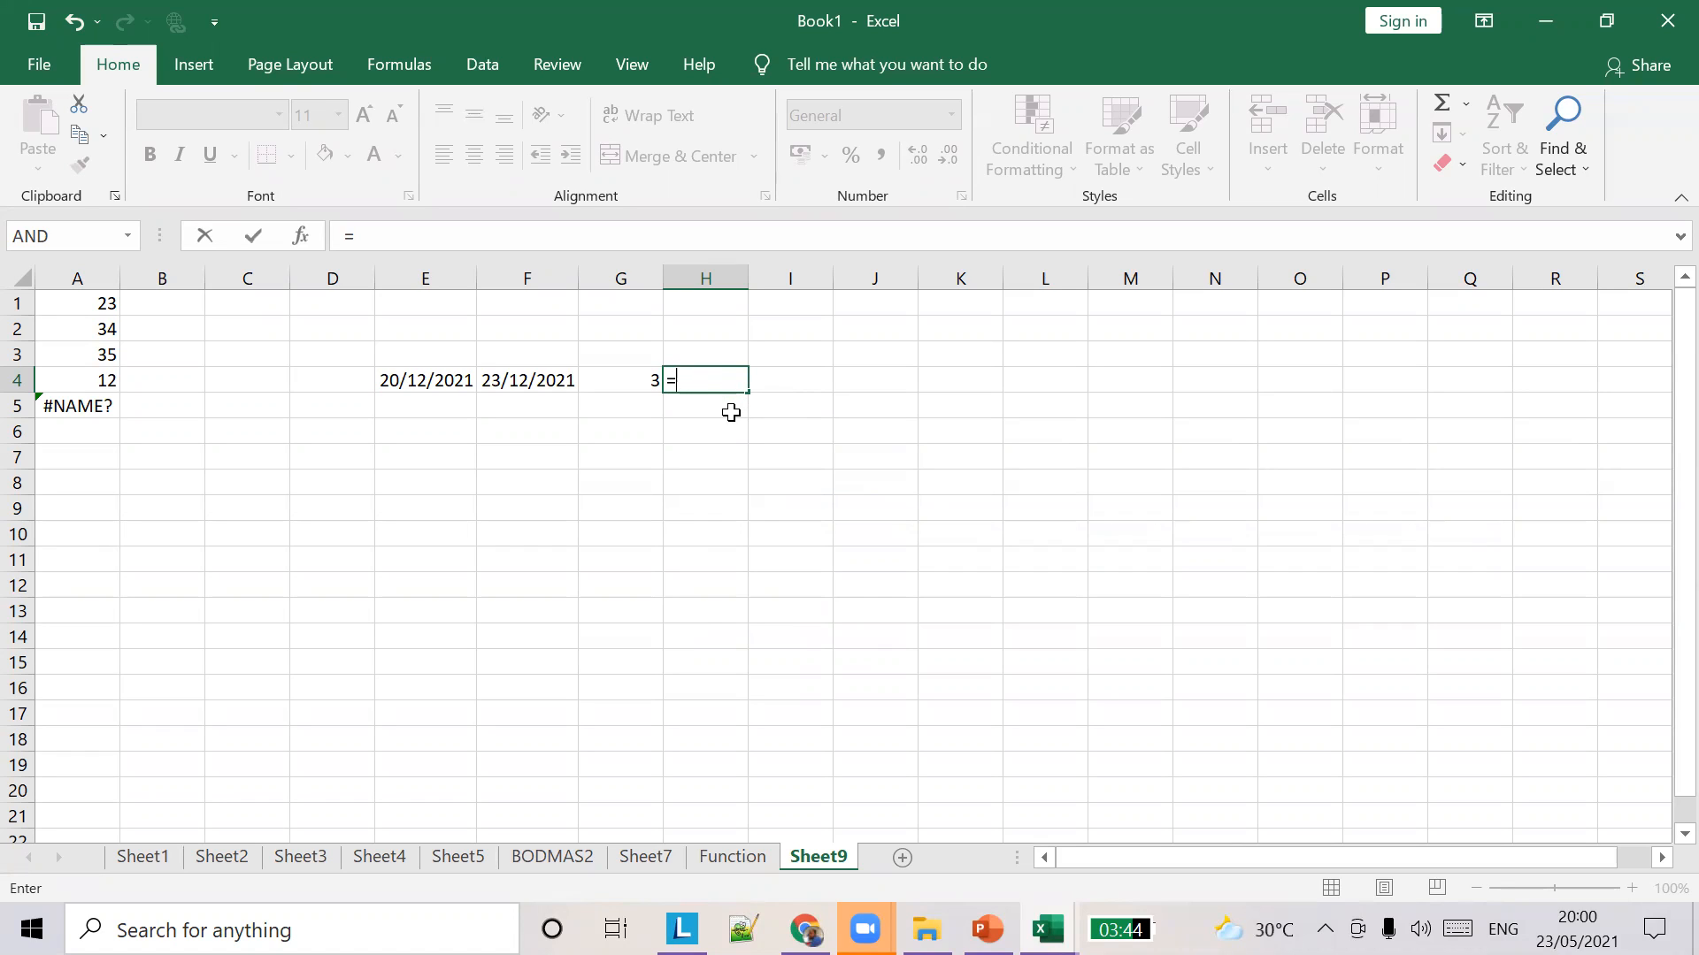
Complete the formula in cell H4 as =DAYS(F4,E4), with F4 as end date and E4 as start date.
{"action": "type", "text": "DAYS("}
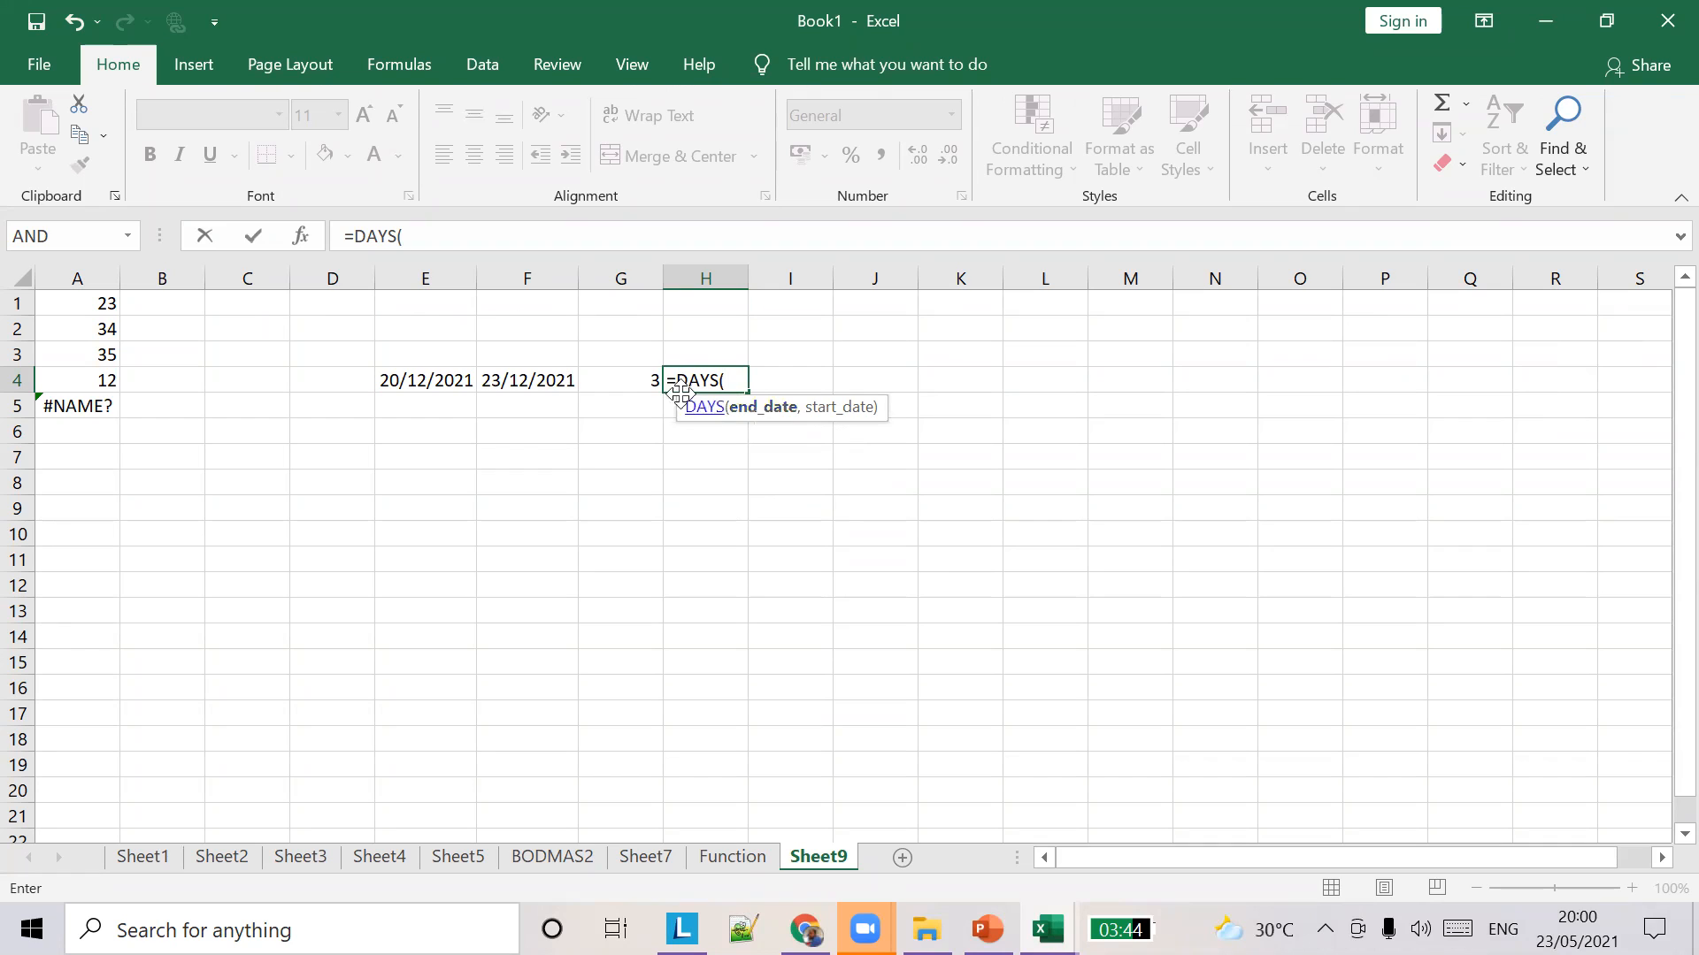
{"action": "left_click", "coordinate": [529, 380]}
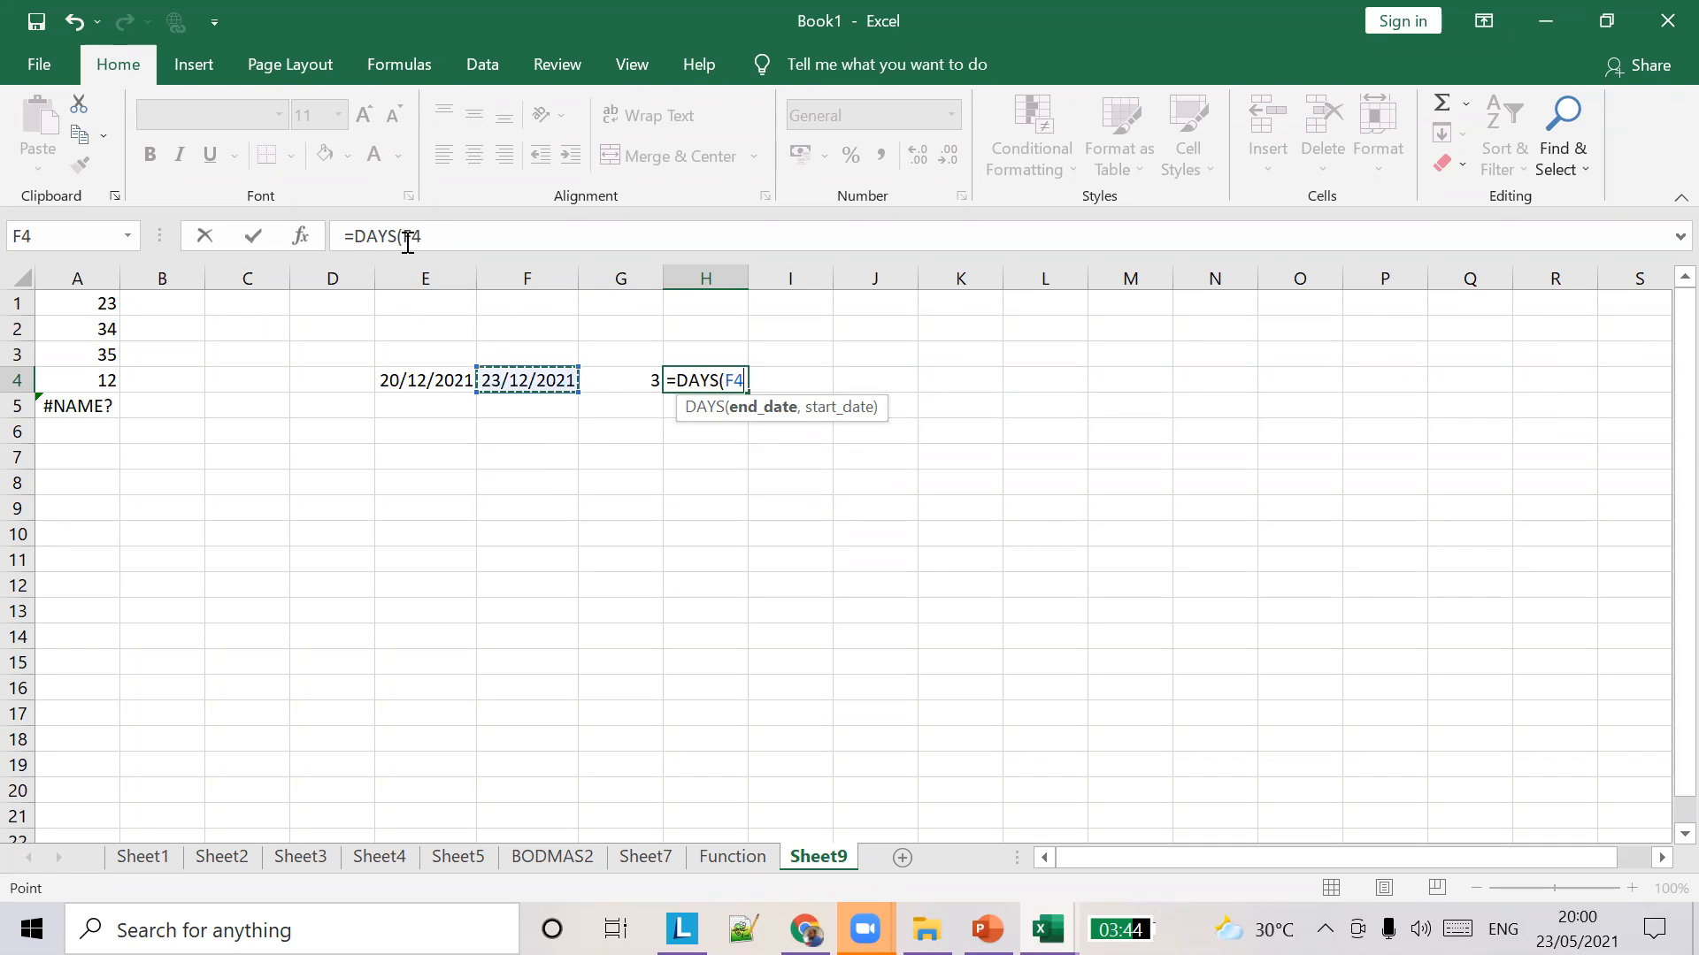
{"action": "type", "text": ","}
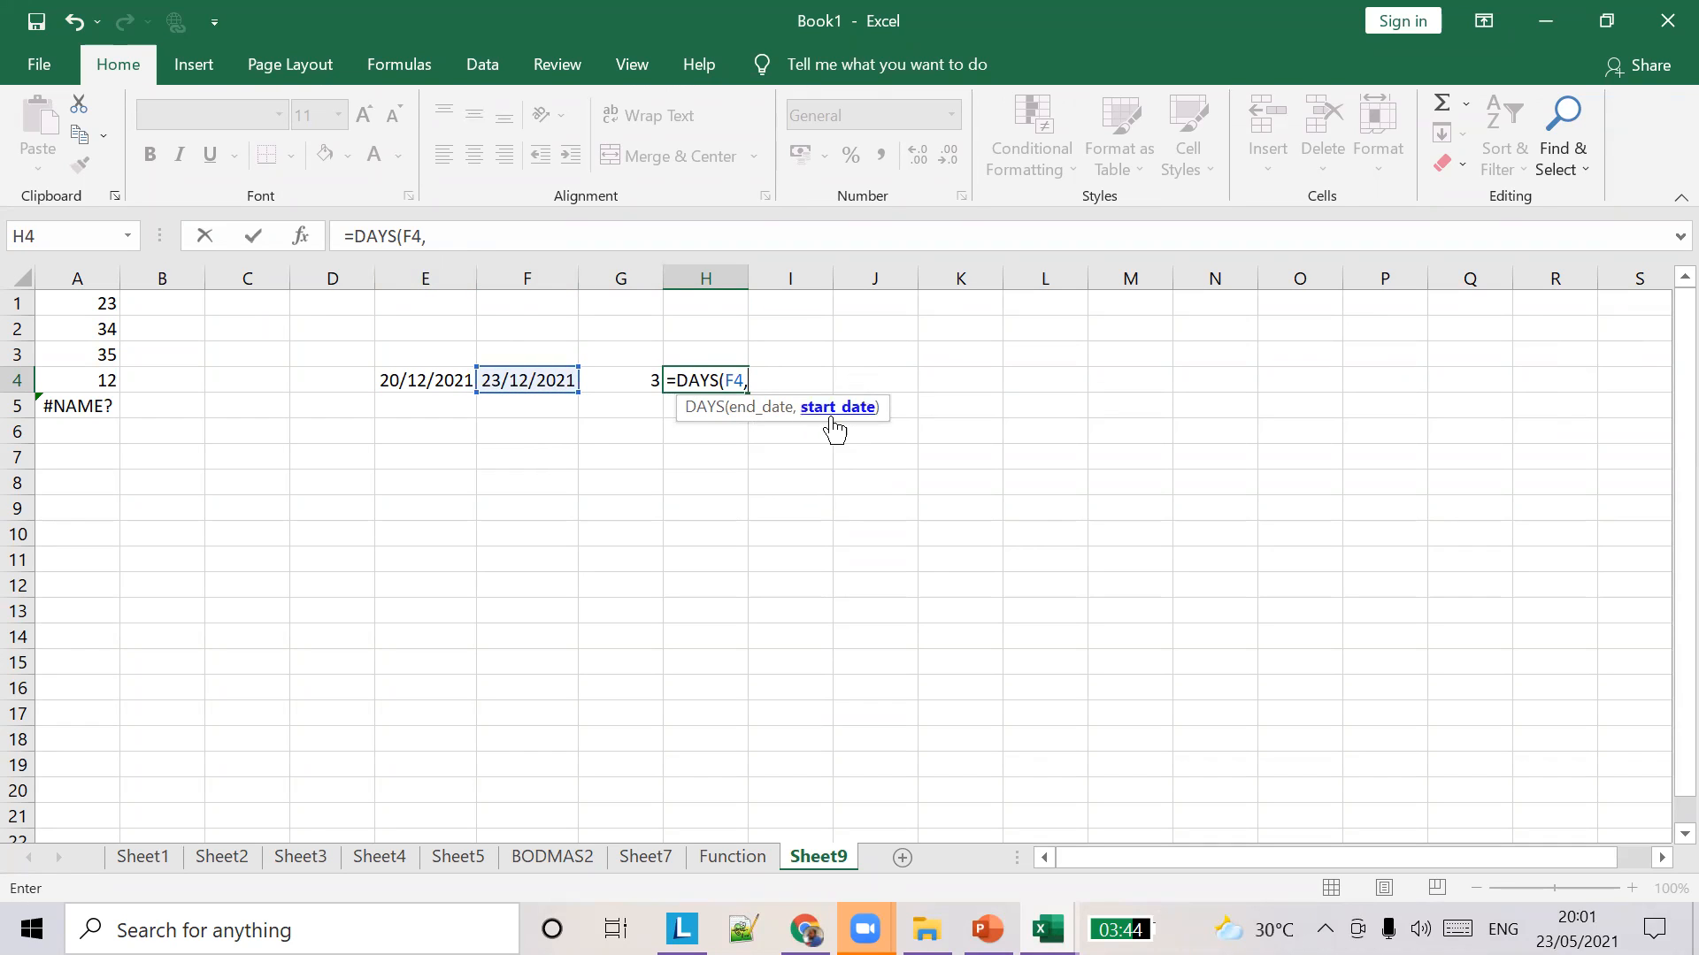
{"action": "left_click", "coordinate": [428, 380]}
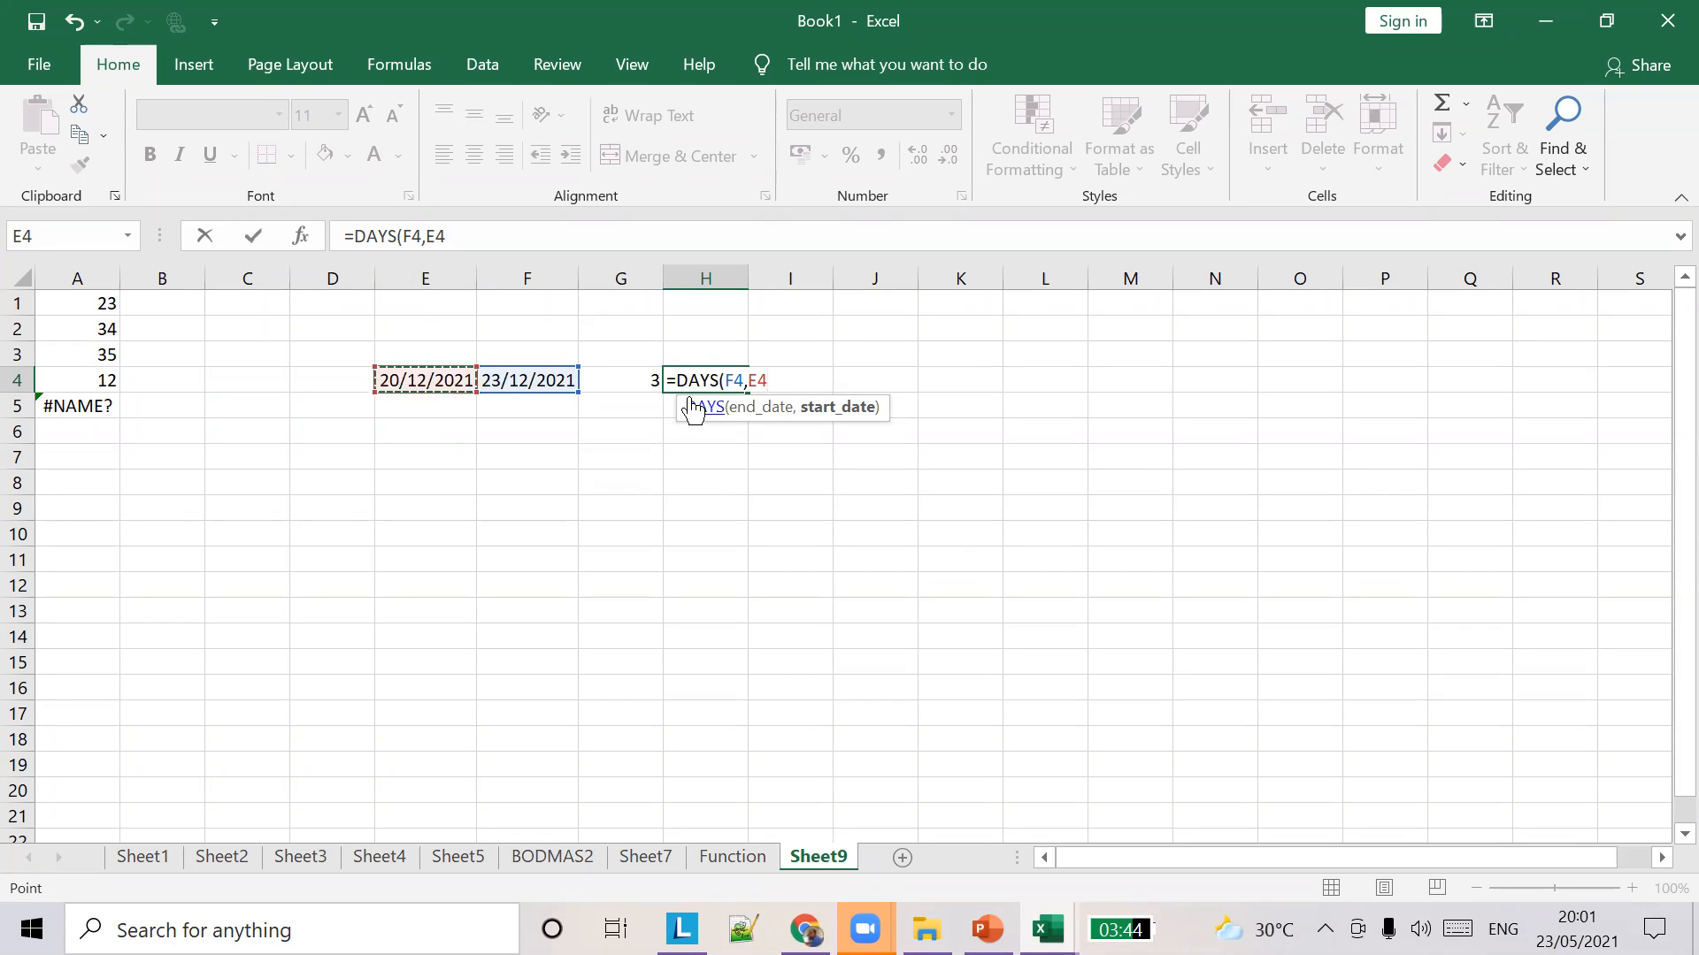
{"action": "type", "text": ")"}
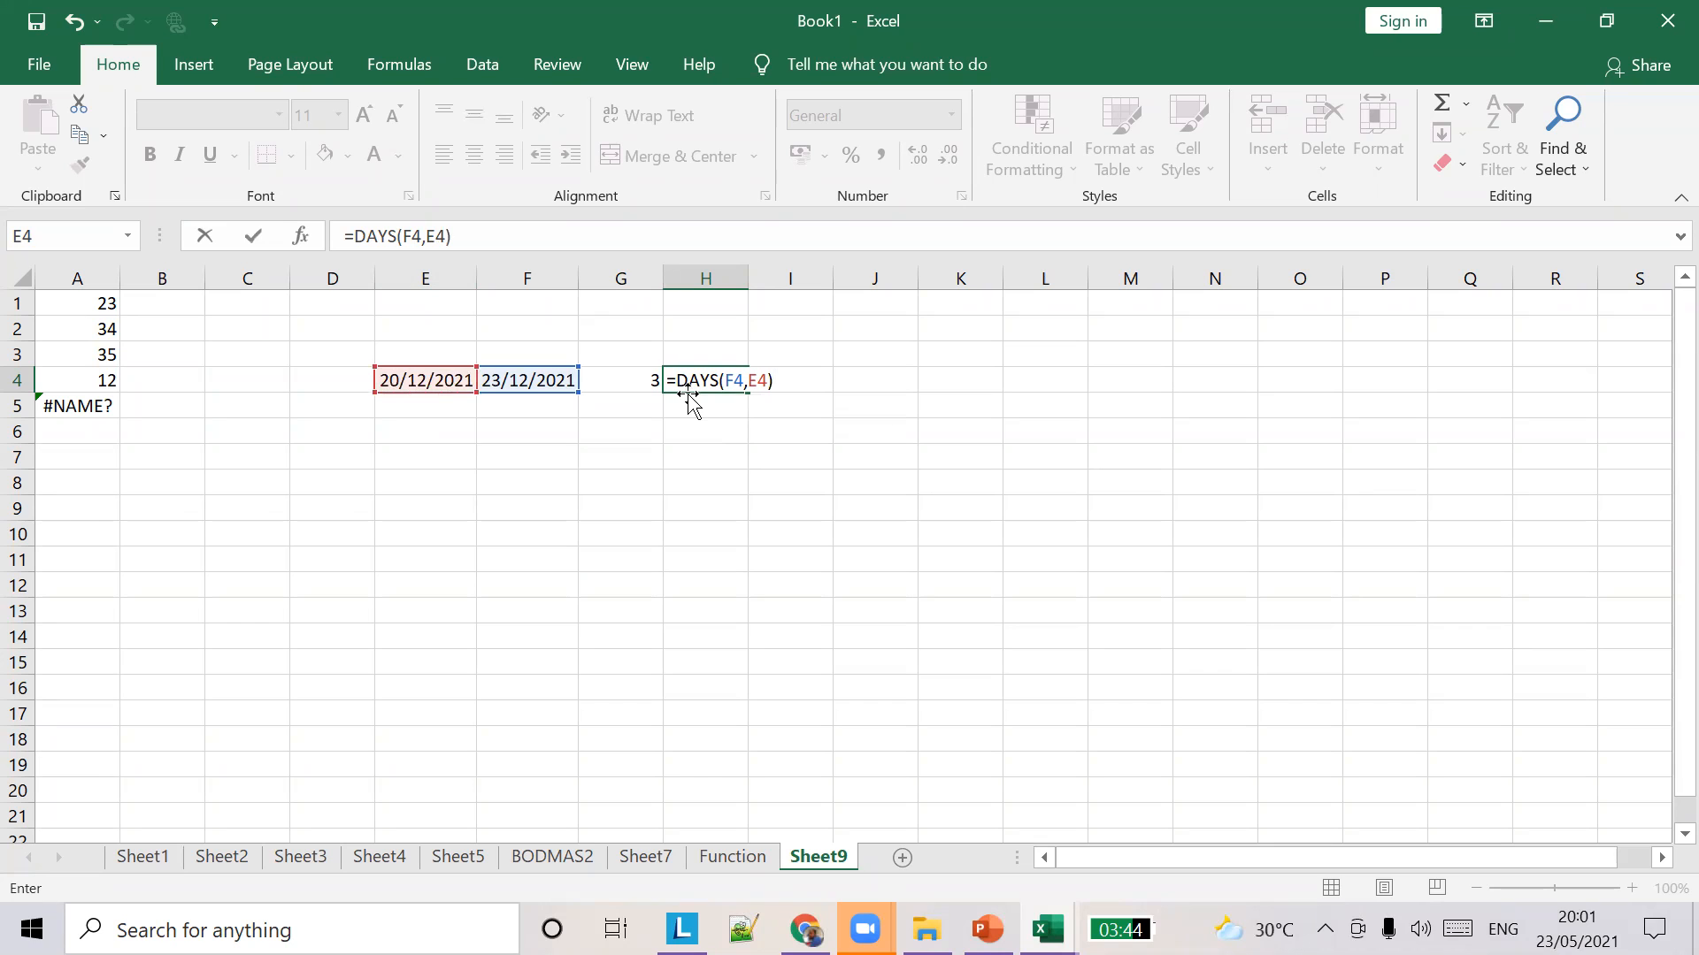
{"action": "key", "text": "Tab"}
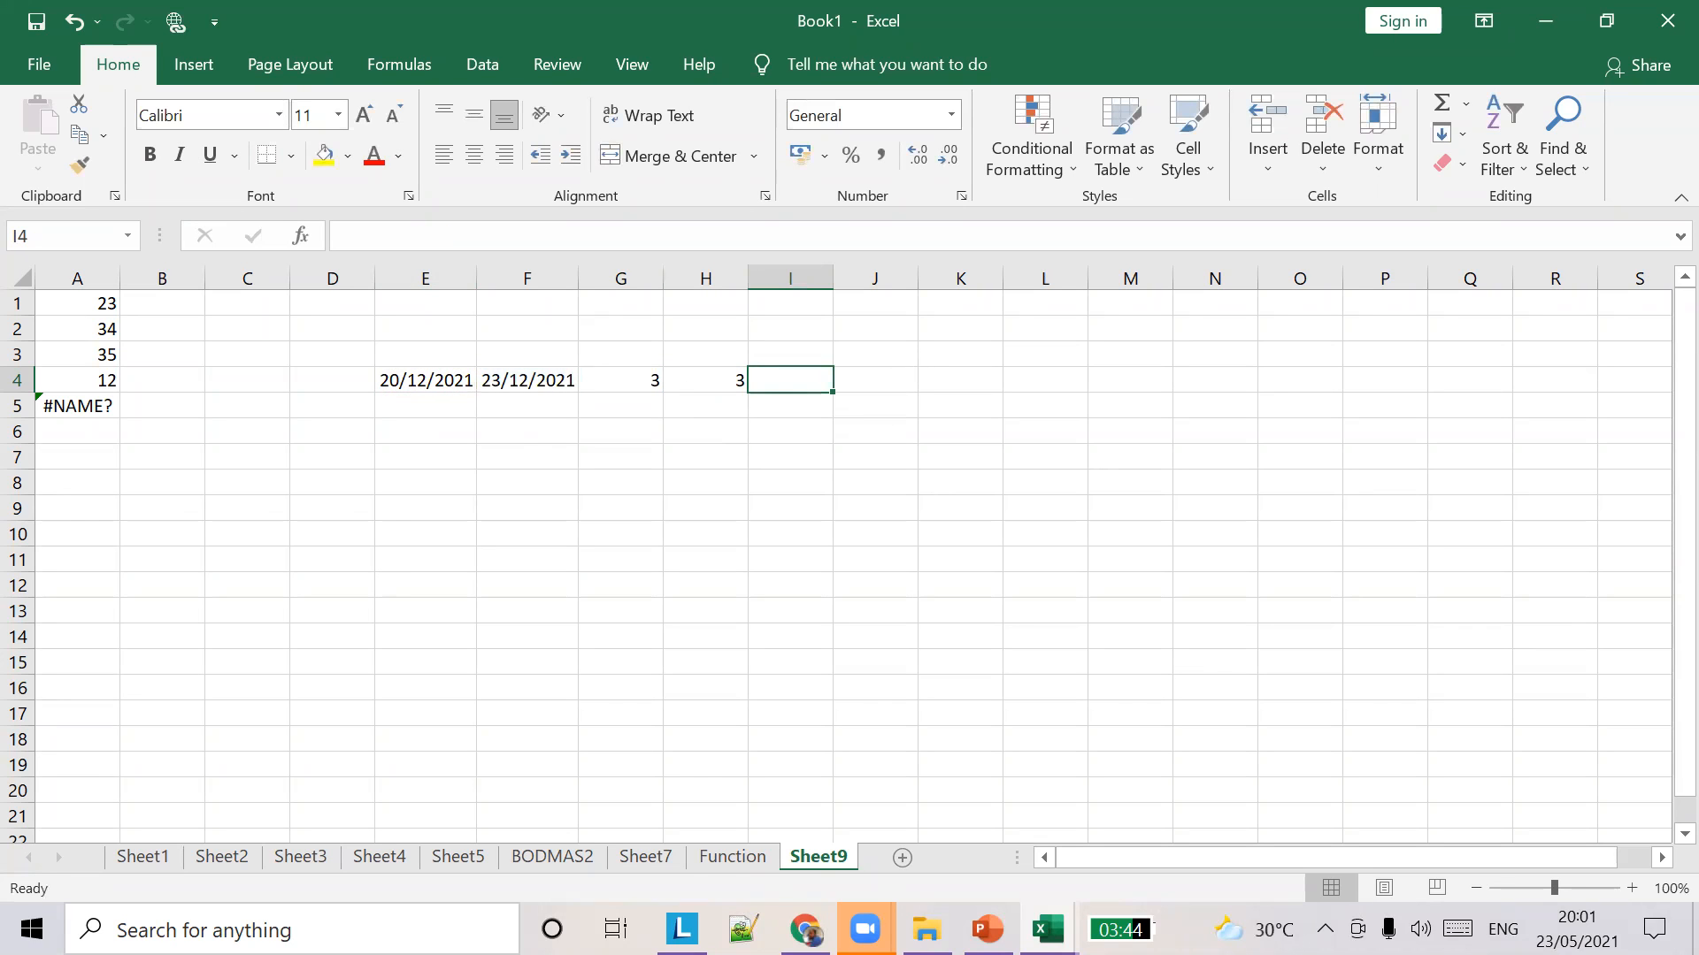
On the Function sheet, enter =SUM(A1:E1) in cell F12 to total the first-row numbers and review the formula.
{"action": "left_click", "coordinate": [723, 856]}
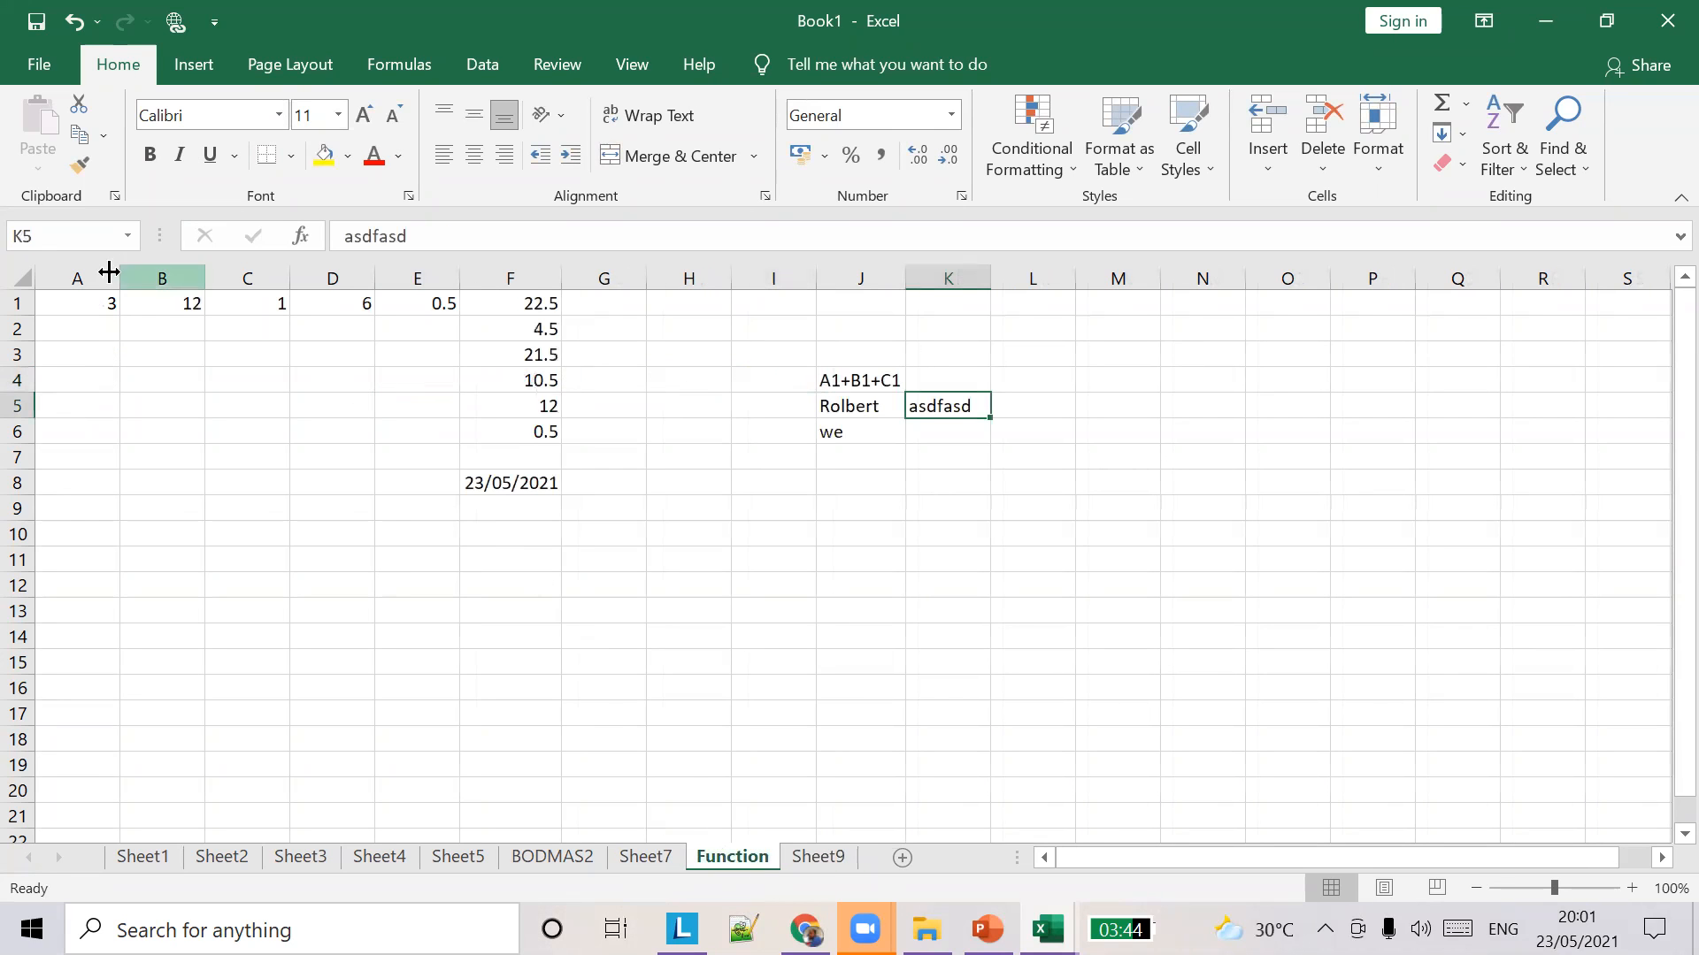
{"action": "left_click_drag", "start_coordinate": [87, 304], "coordinate": [415, 304]}
{"action": "left_click", "coordinate": [277, 398]}
{"action": "left_click", "coordinate": [499, 575]}
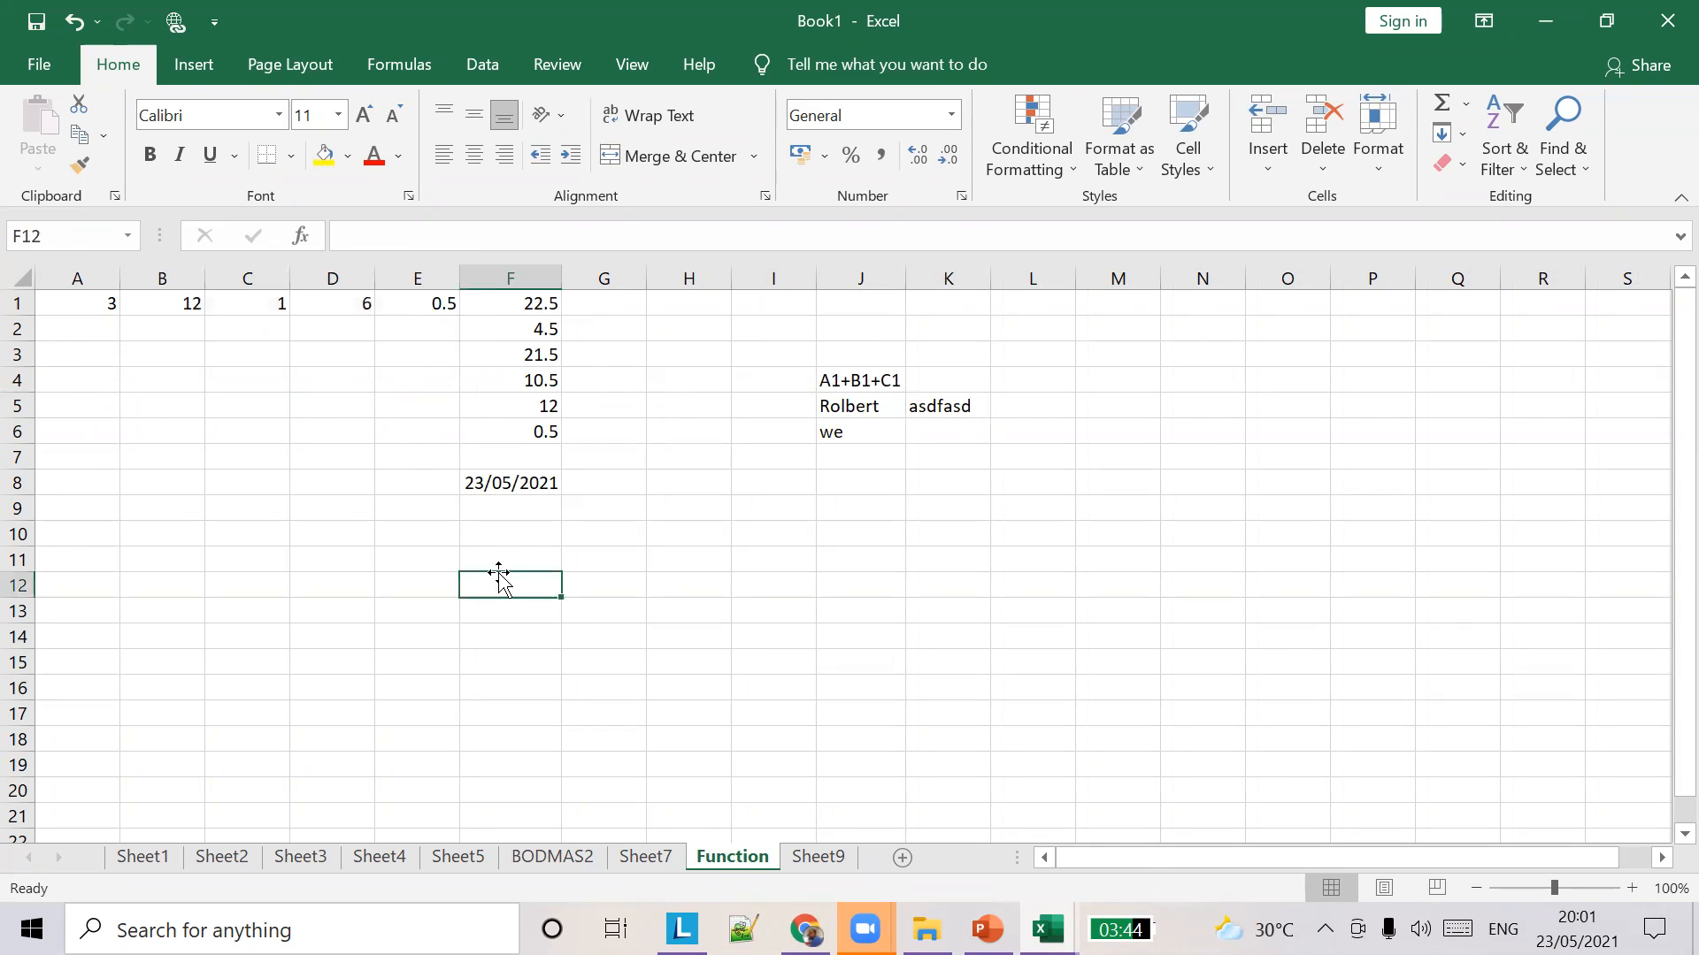
{"action": "type", "text": "="}
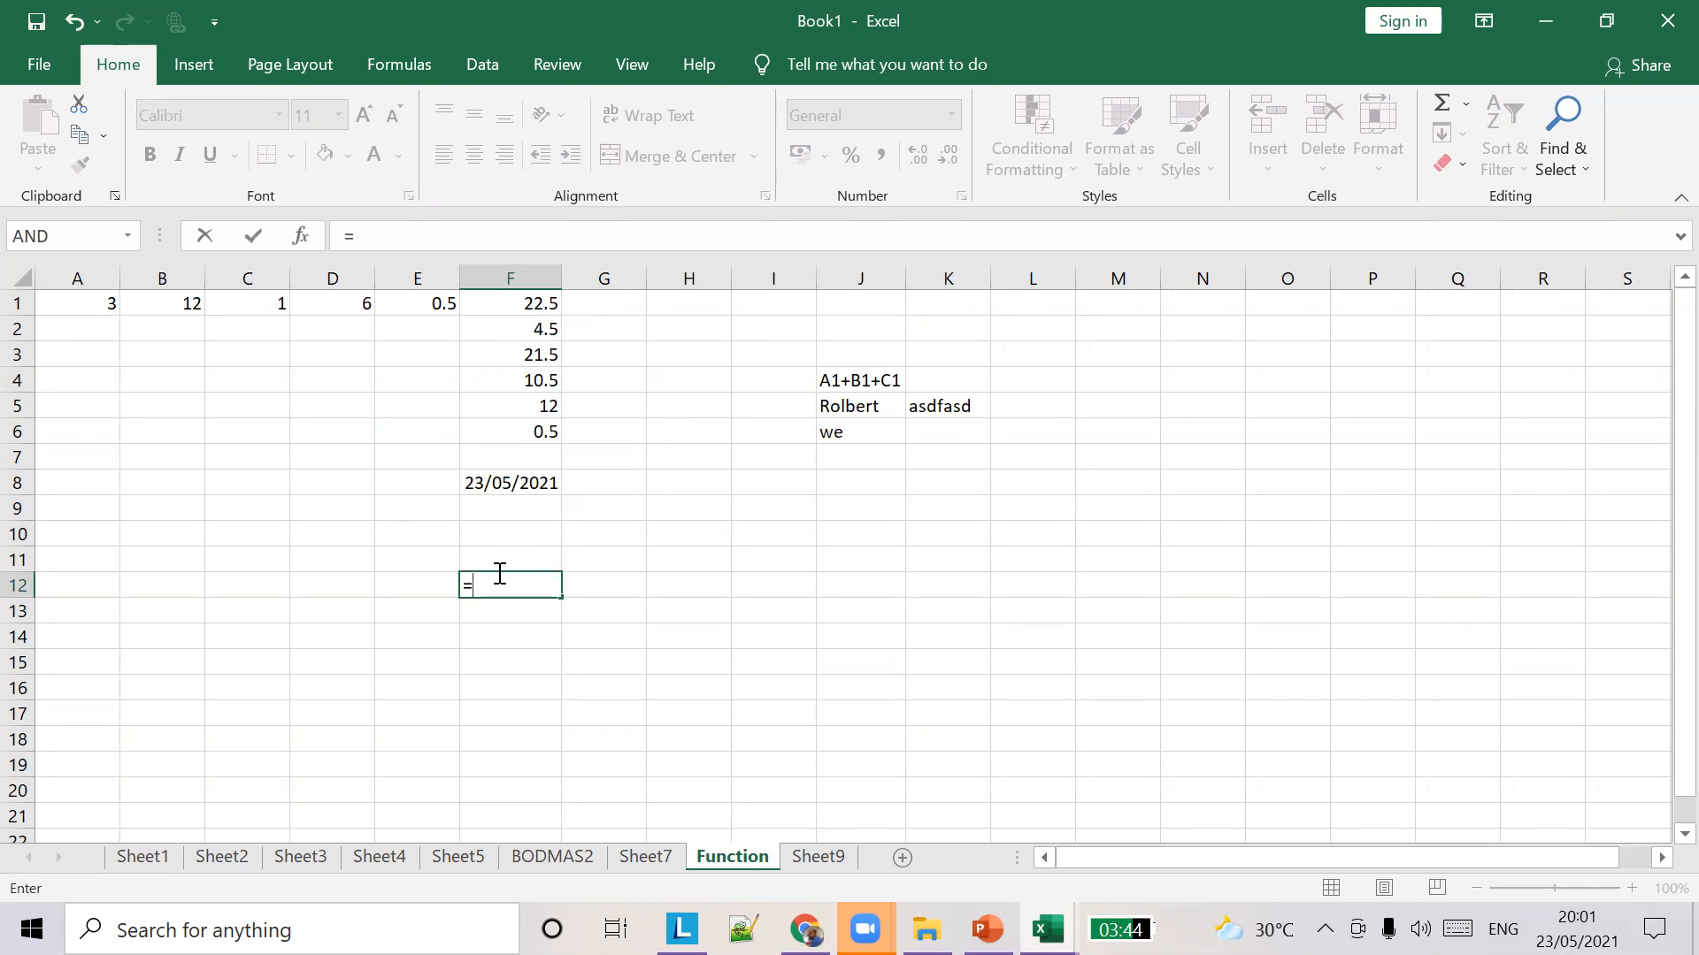
{"action": "type", "text": "SUM("}
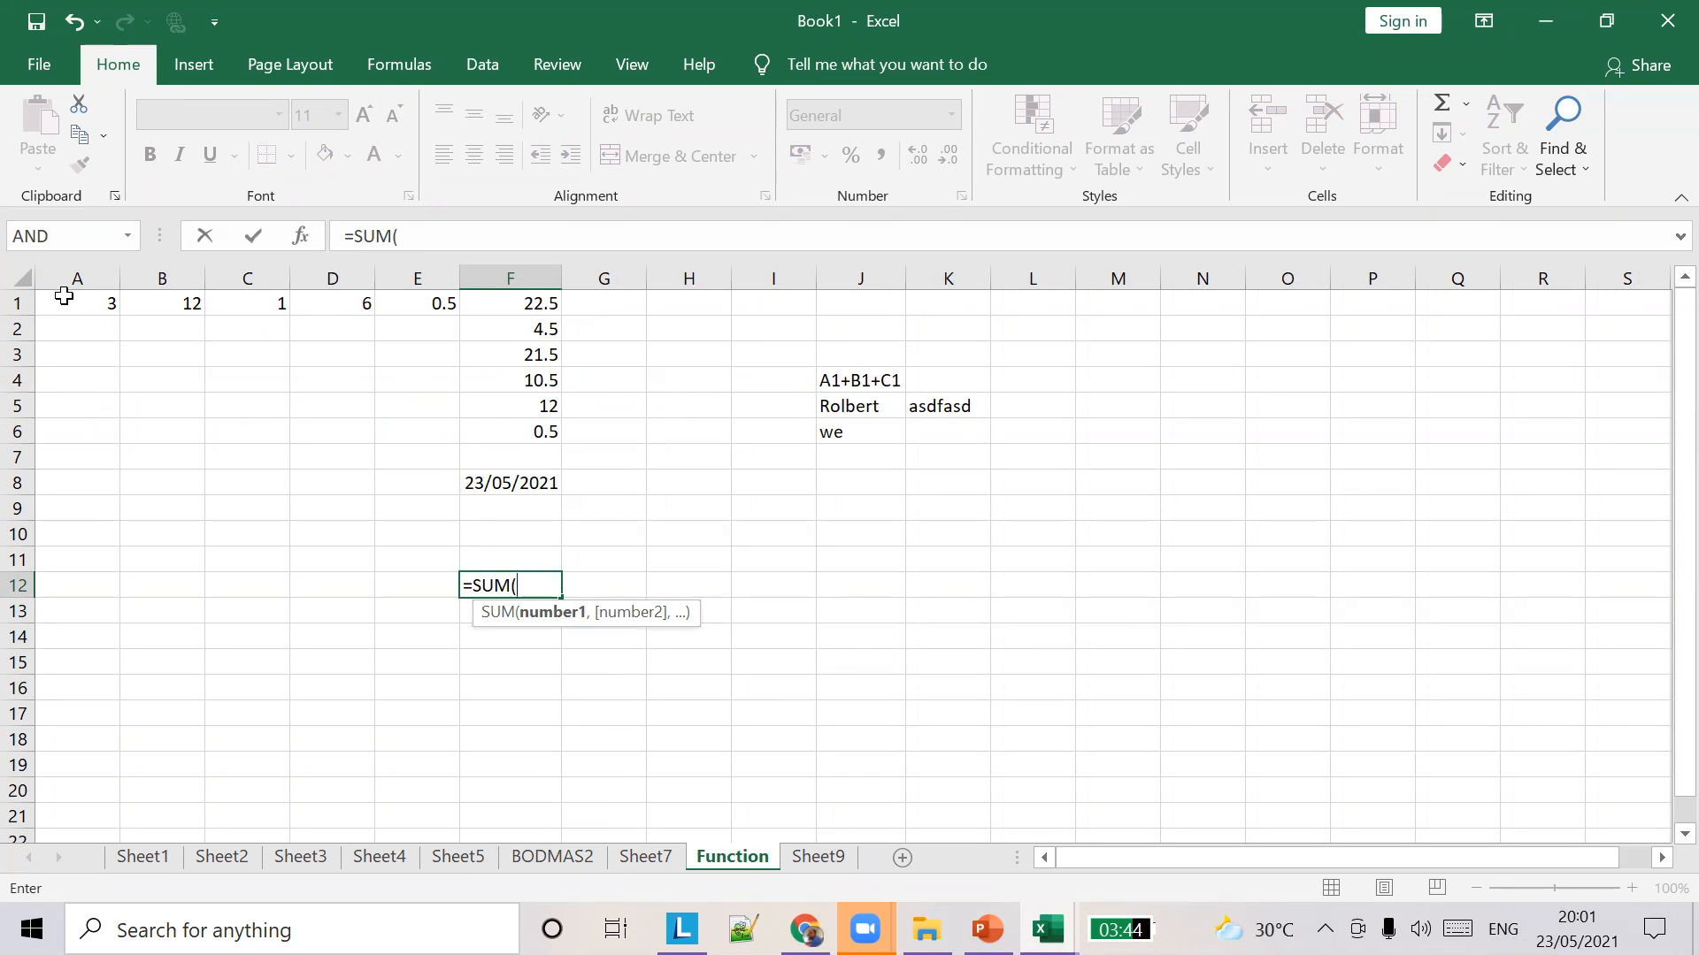
{"action": "left_click_drag", "start_coordinate": [63, 296], "coordinate": [417, 277]}
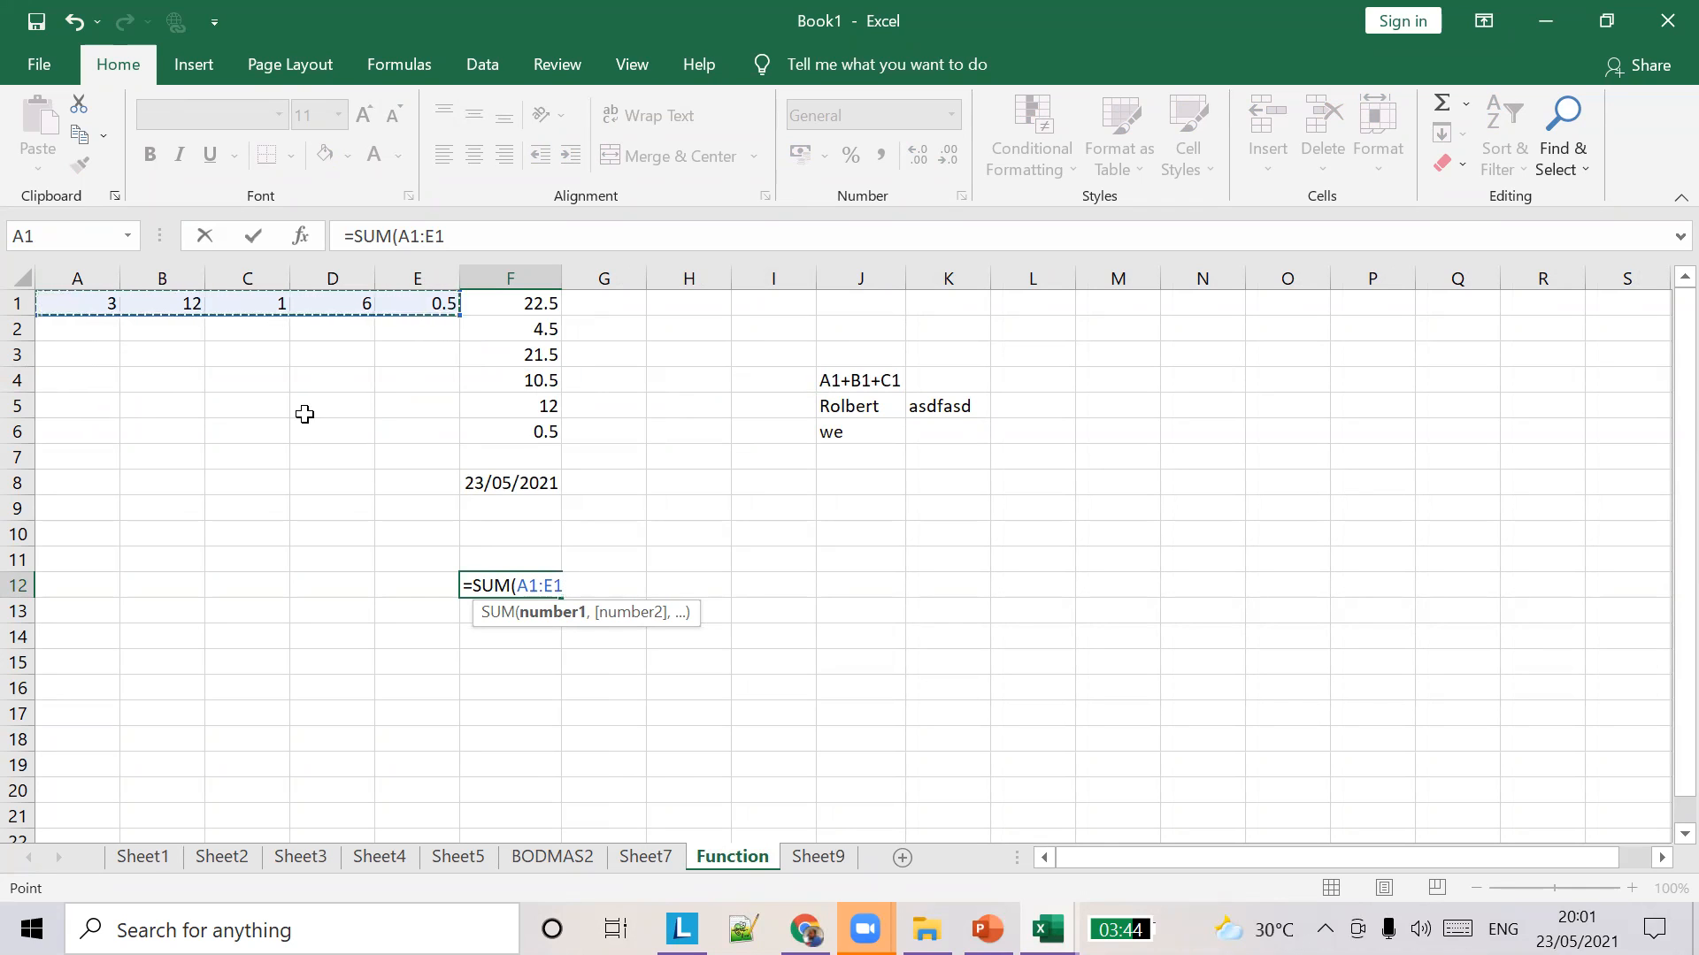
{"action": "type", "text": ")"}
{"action": "key", "text": "Tab"}
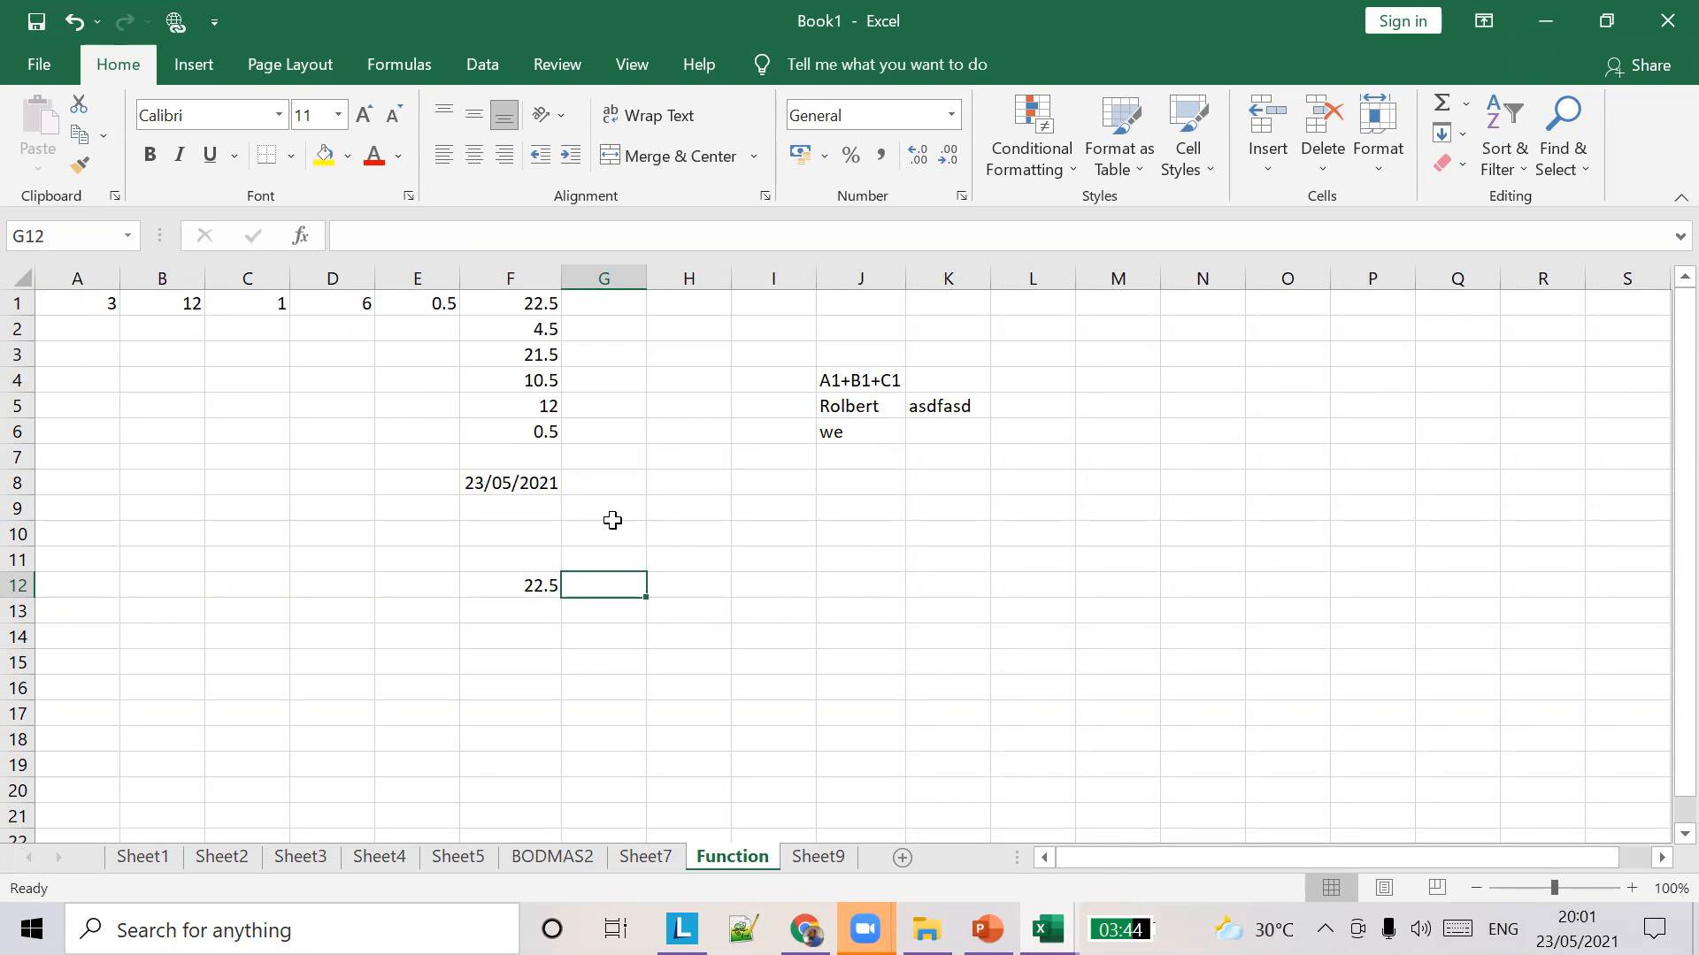
{"action": "left_click", "coordinate": [535, 586]}
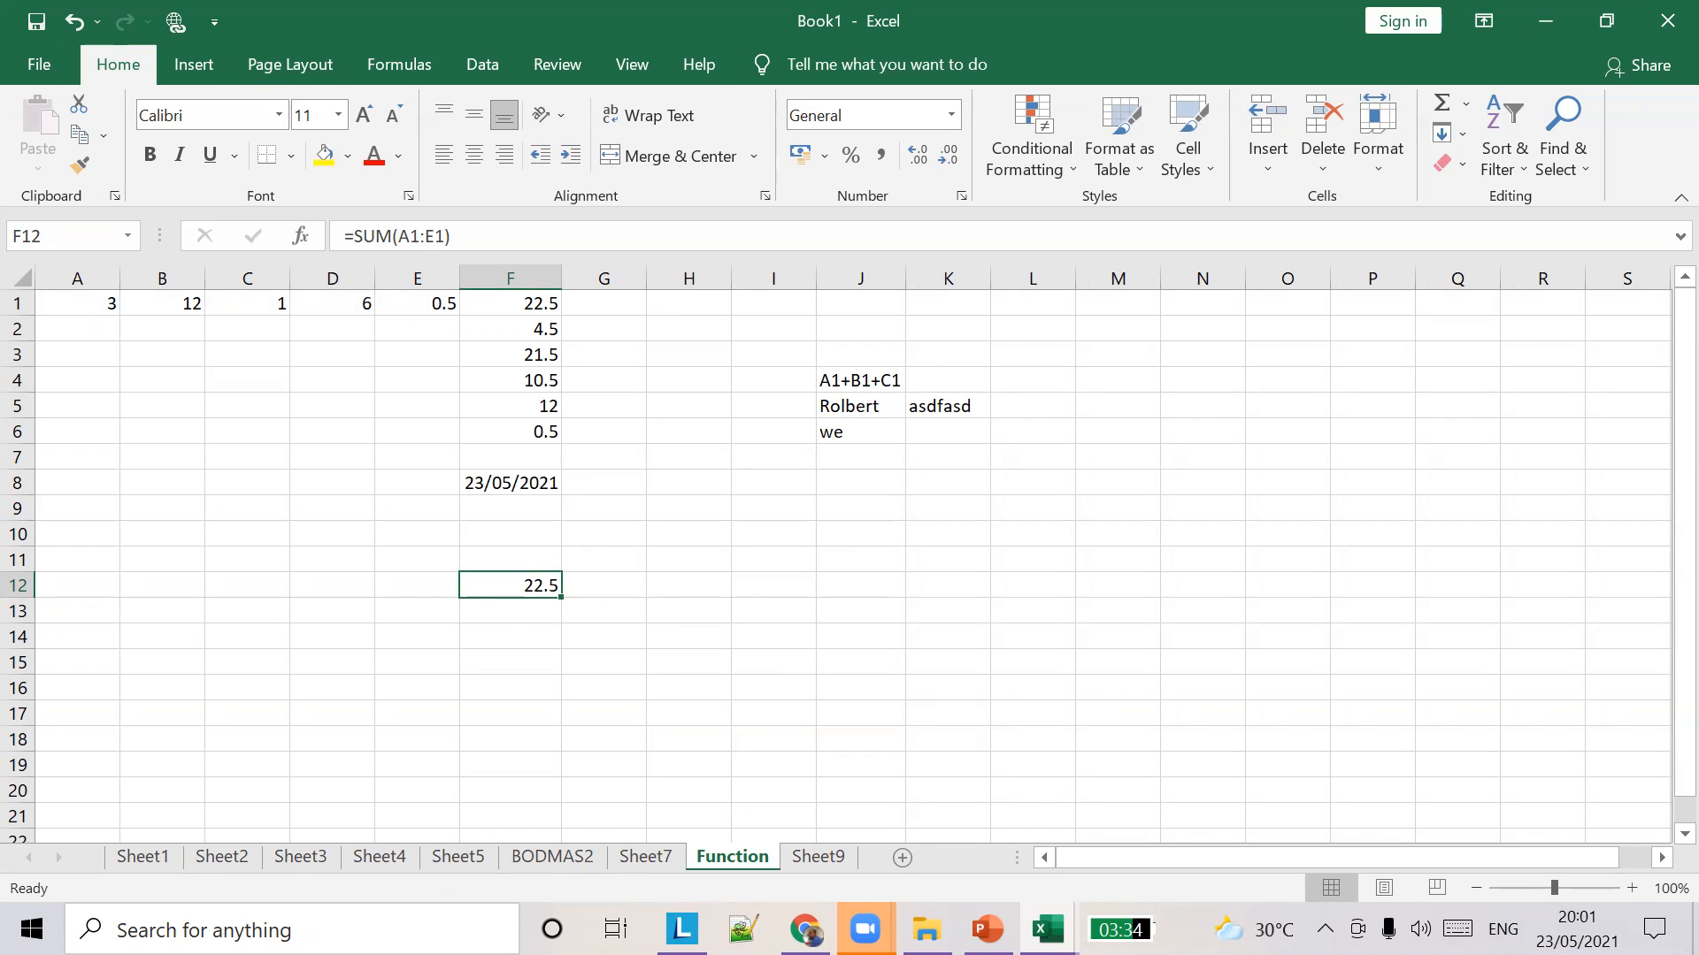
Switch to the Excel Lesson 2 presentation in PowerPoint and review slide 2 about Formulas.
{"action": "key", "text": "alt+Tab"}
{"action": "scroll", "coordinate": [107, 491], "scroll_direction": "up", "scroll_amount": 6}
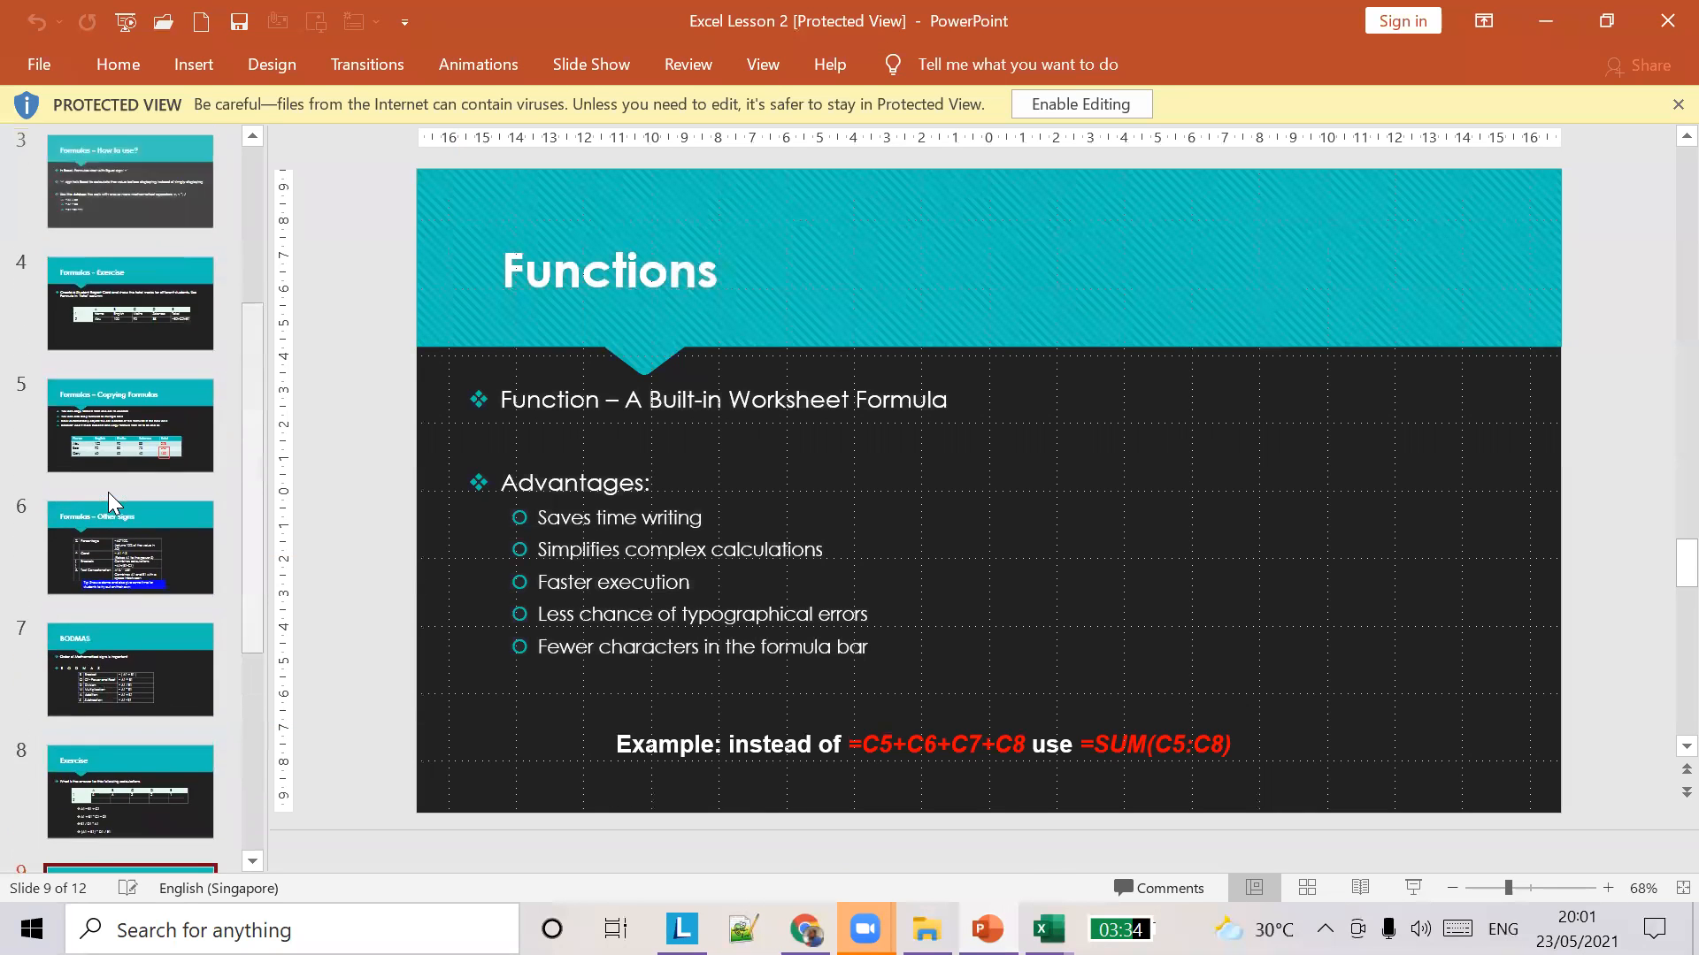
{"action": "left_click", "coordinate": [100, 289]}
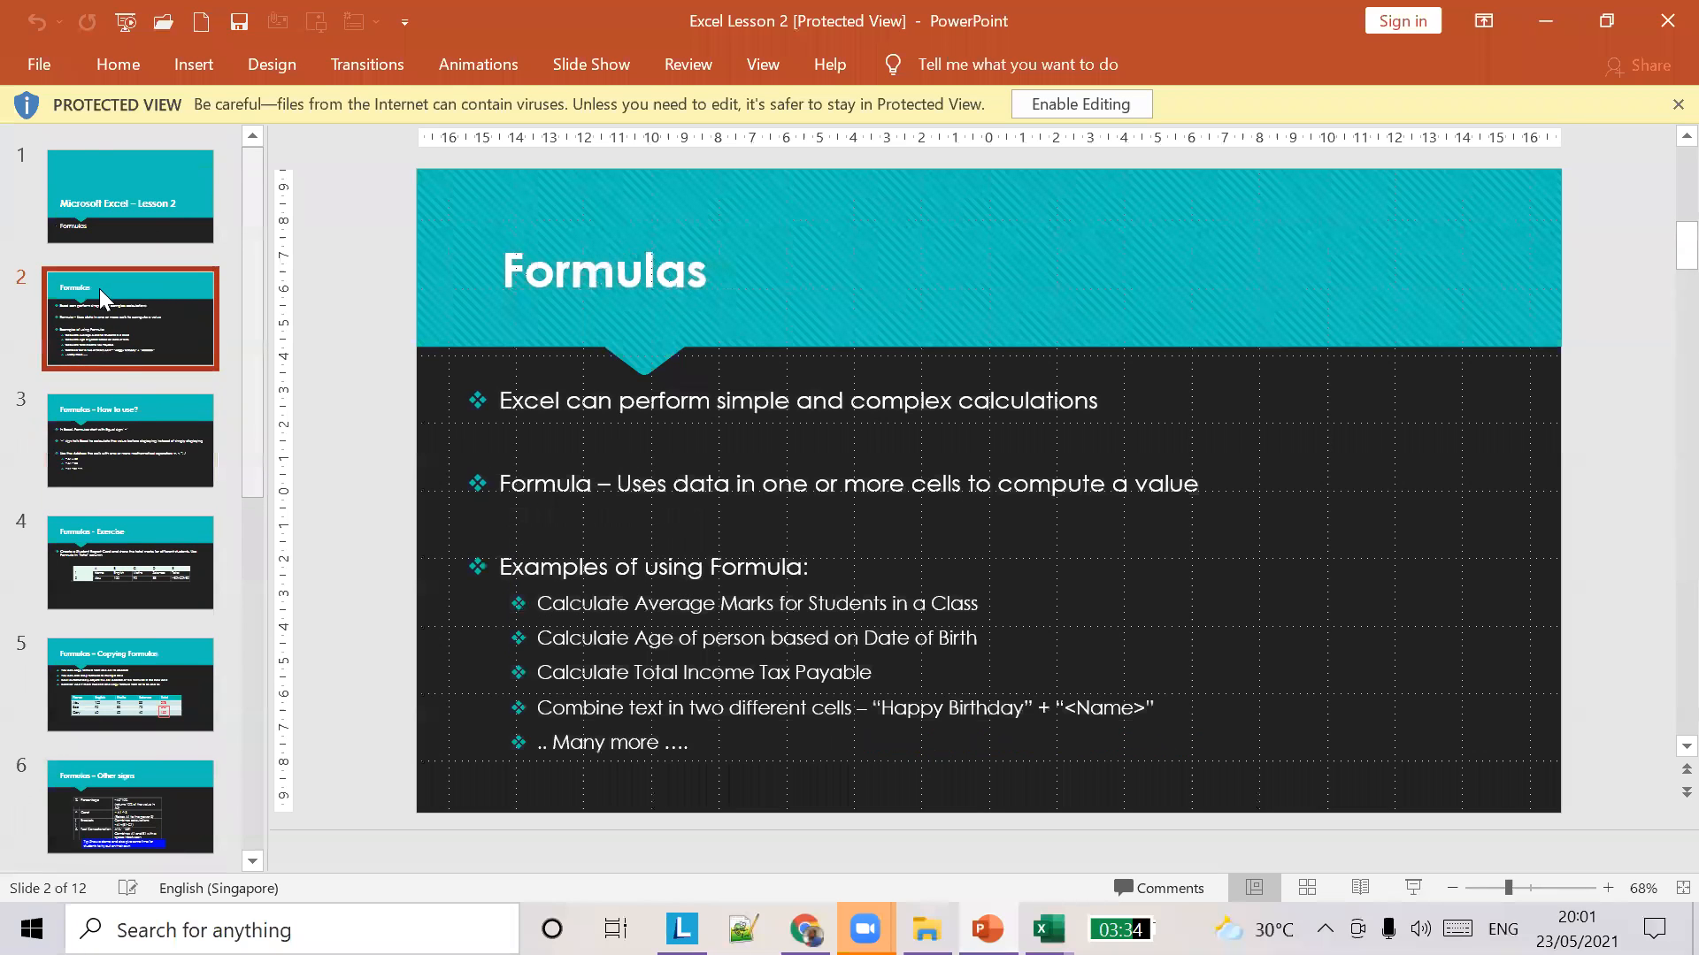
{"action": "left_click", "coordinate": [158, 431]}
{"action": "left_click", "coordinate": [129, 360]}
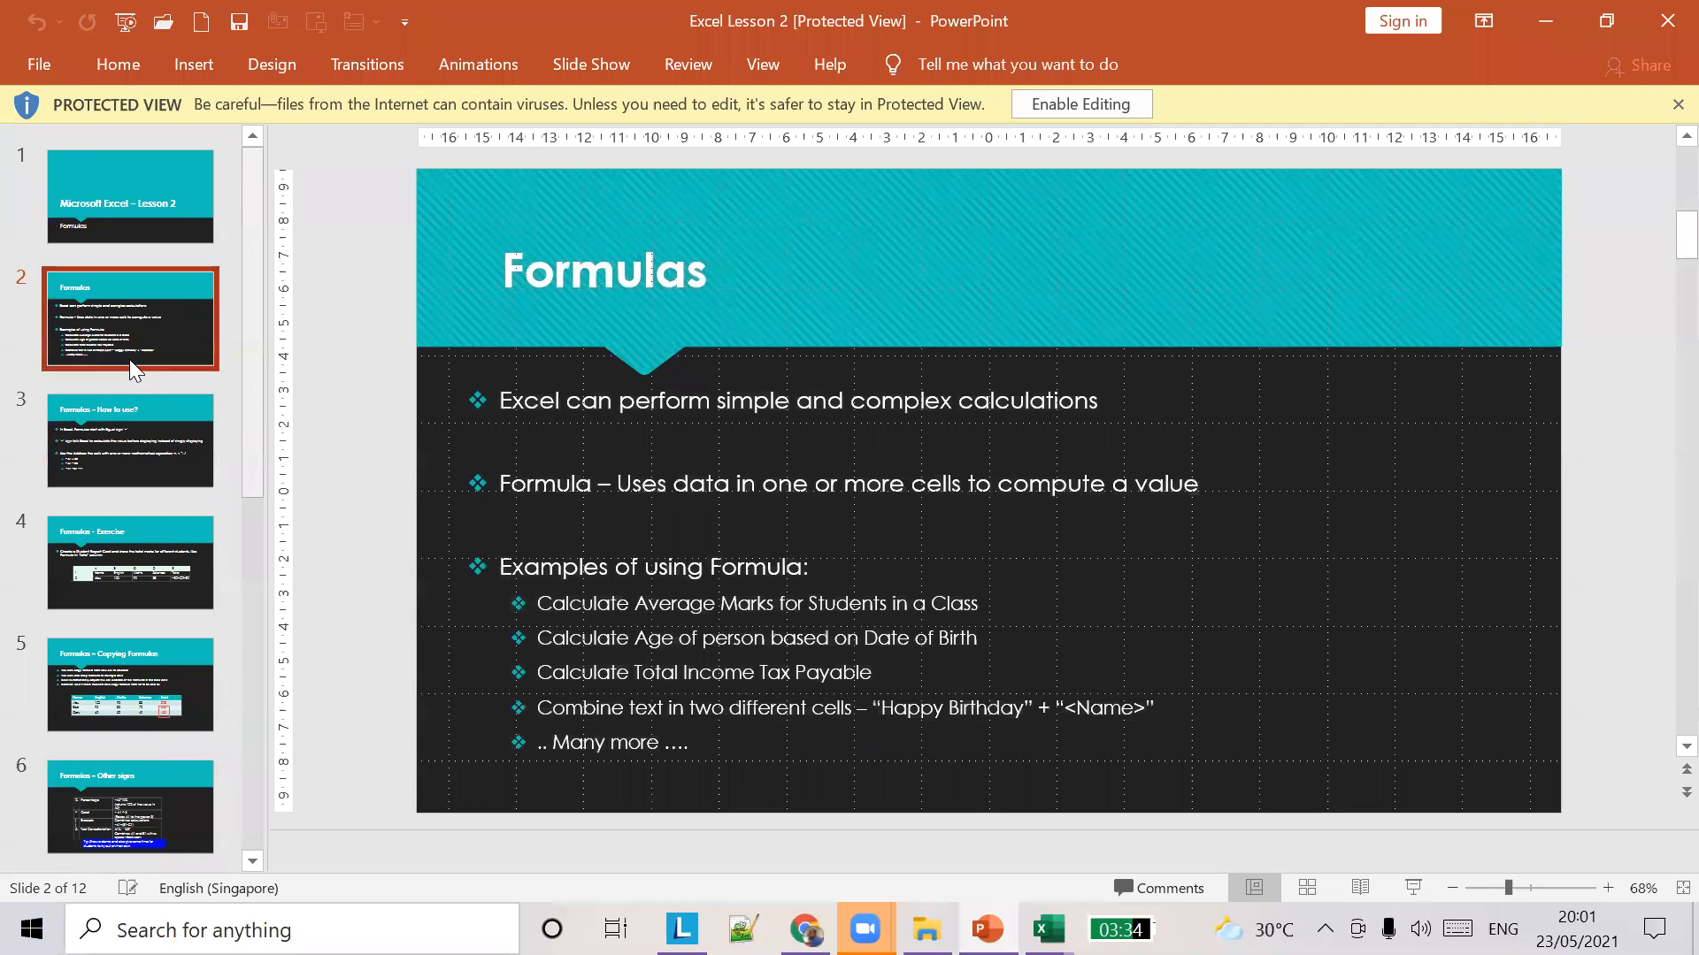